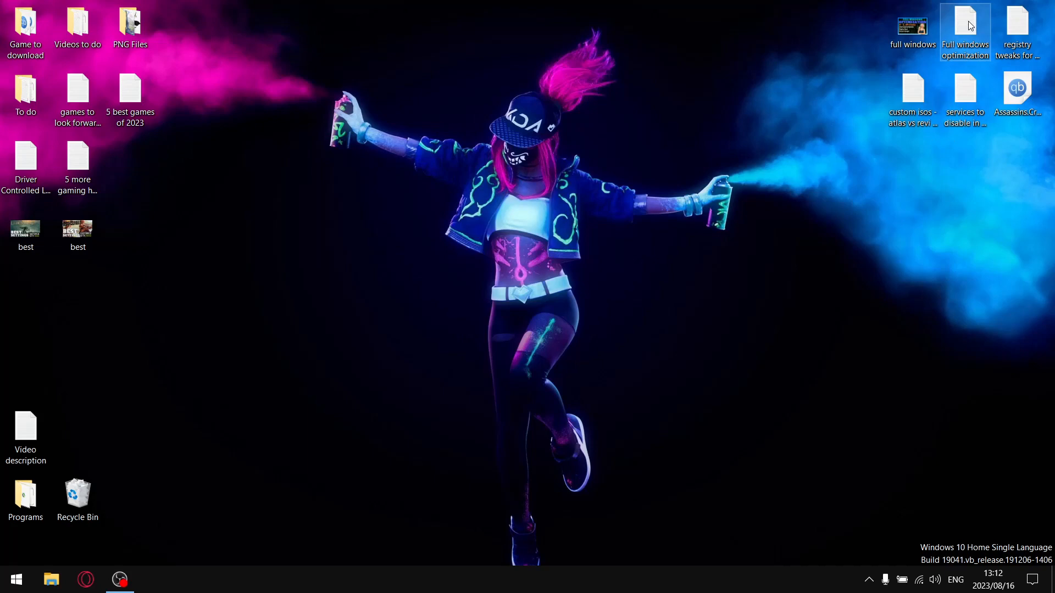
# Step: Copy the Google Drive folder URL from the Full windows optimization Notepad file, then close it
pyautogui.doubleClick(970, 25)
pyautogui.moveTo(600, 46); pyautogui.dragTo(104, 51)
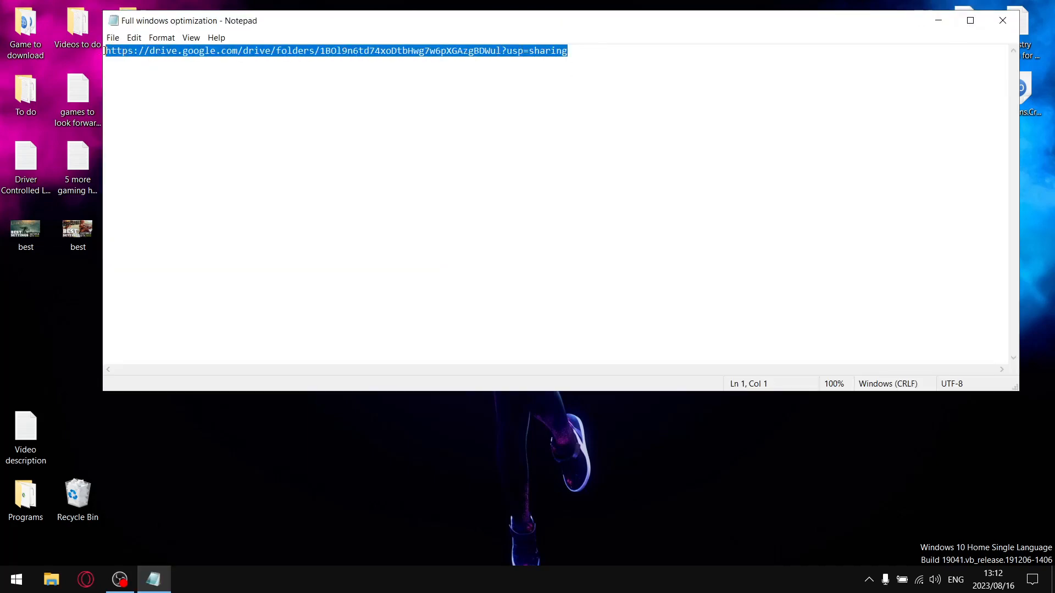
pyautogui.rightClick(219, 50)
pyautogui.click(250, 85)
pyautogui.click(1002, 20)
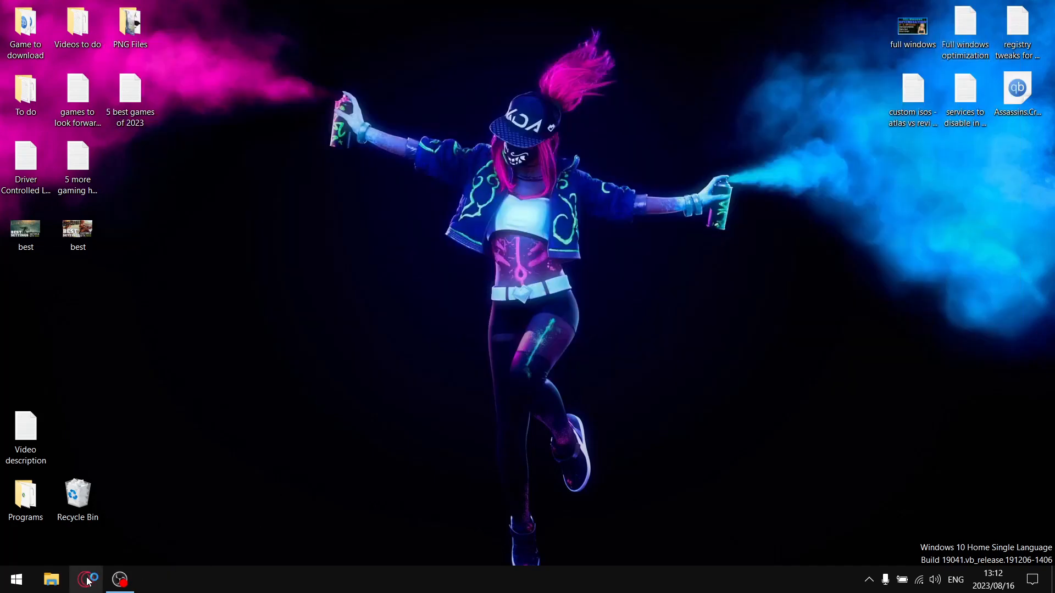
# Step: In Opera's Google Drive tab, browse the Full Optimization subfolder's files, then go back to the parent folder
pyautogui.click(86, 580)
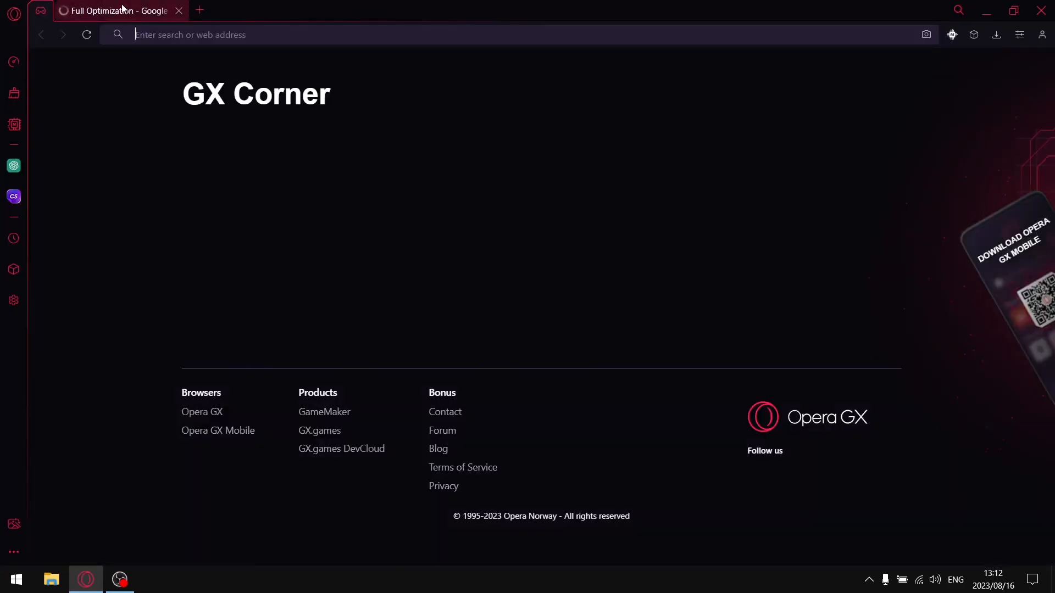
pyautogui.click(114, 13)
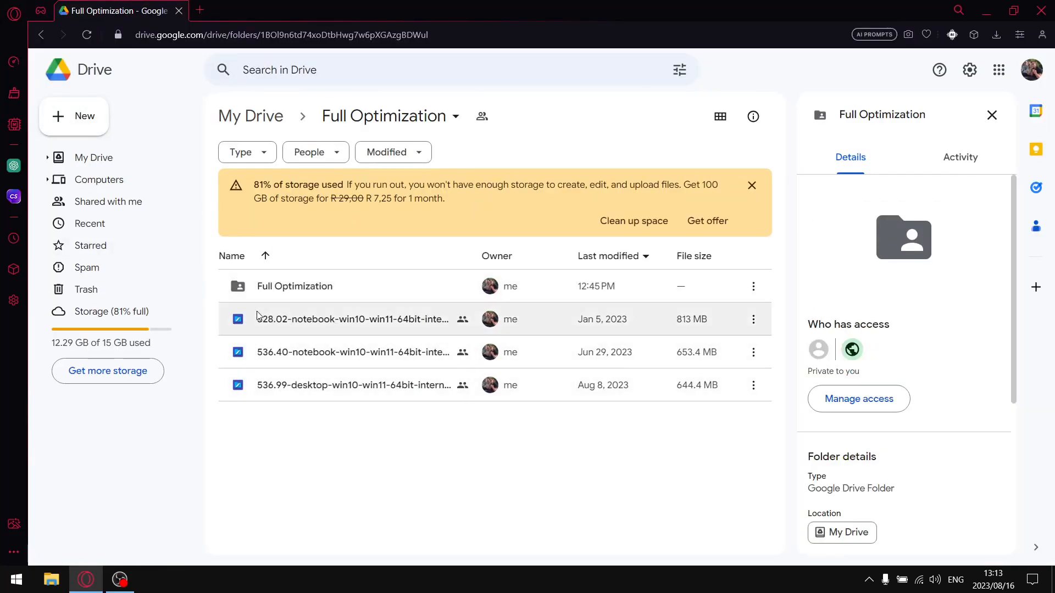
pyautogui.doubleClick(300, 286)
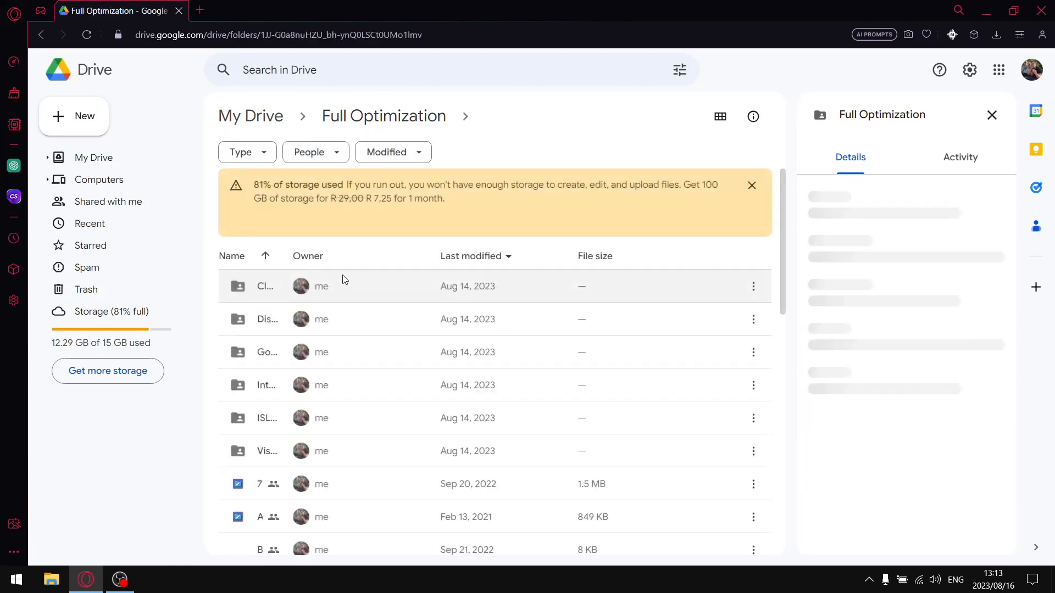
pyautogui.scroll(-10, 379, 357)
pyautogui.scroll(10, 368, 385)
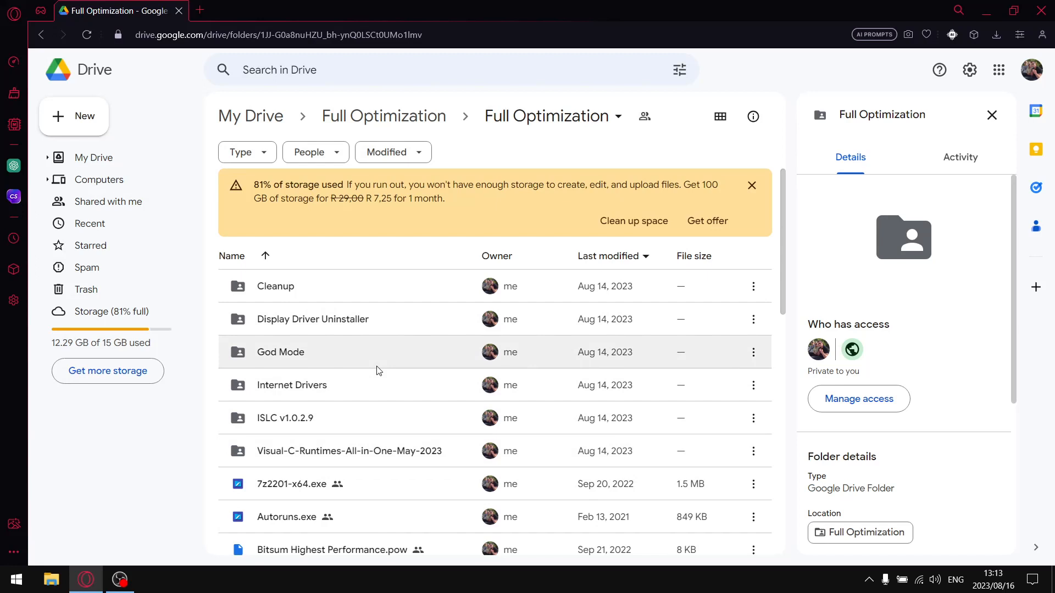
pyautogui.scroll(-5, 440, 370)
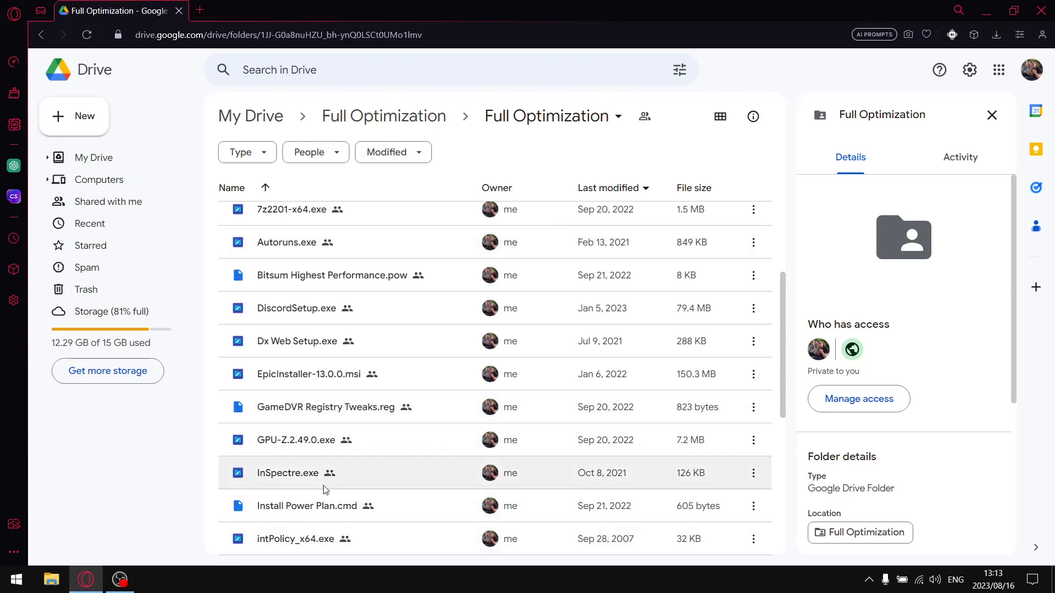
pyautogui.click(42, 36)
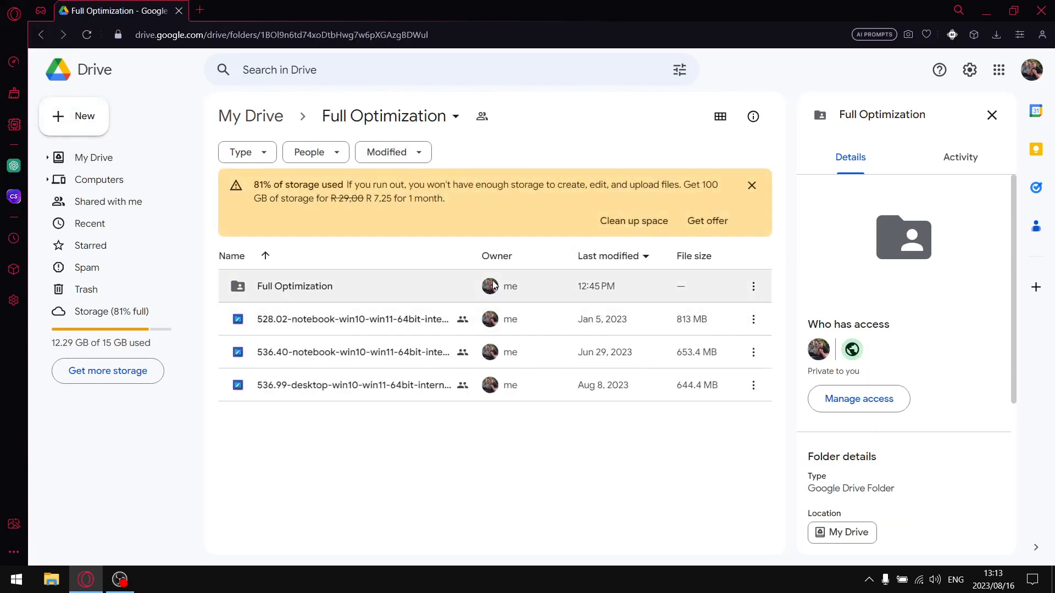
pyautogui.moveTo(494, 285)
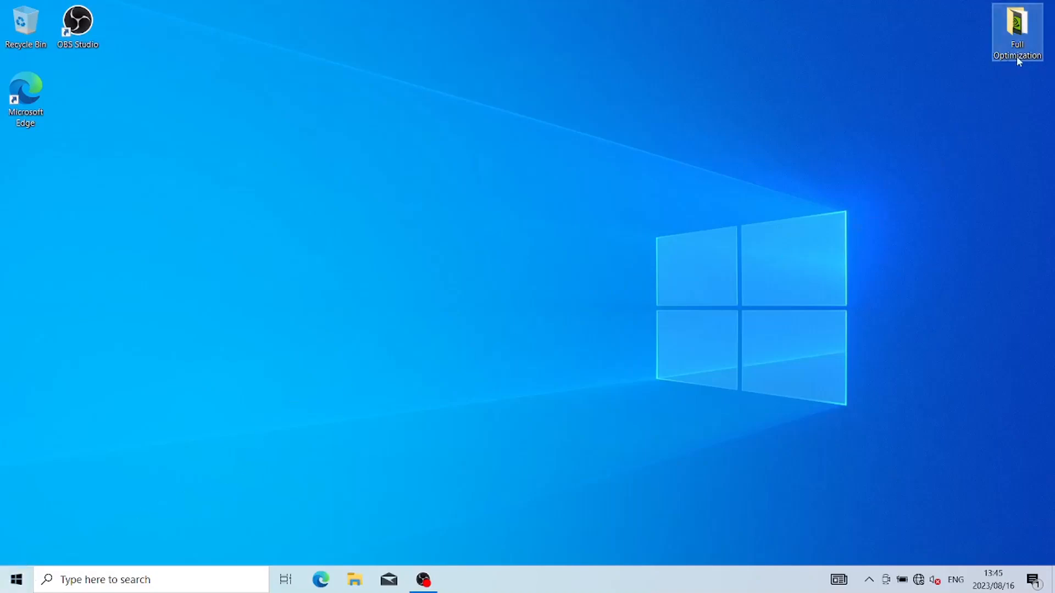
# Step: Move Cleanup, God Mode, Internet Drivers, the 536.40 installer and Bitsum Highest Performance.pow to the desktop
pyautogui.doubleClick(1016, 42)
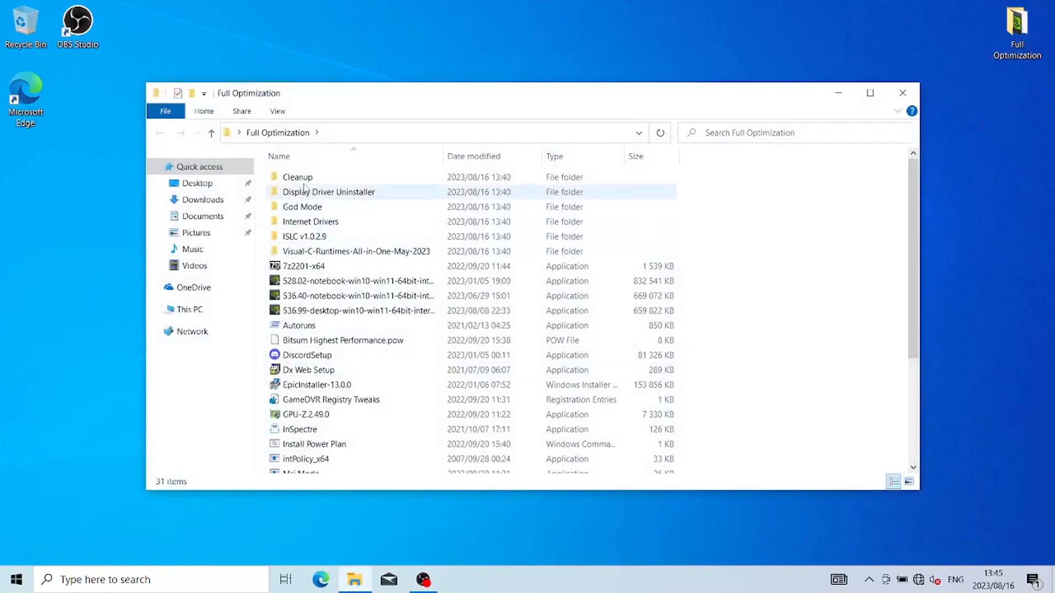
pyautogui.moveTo(303, 183); pyautogui.dragTo(63, 341)
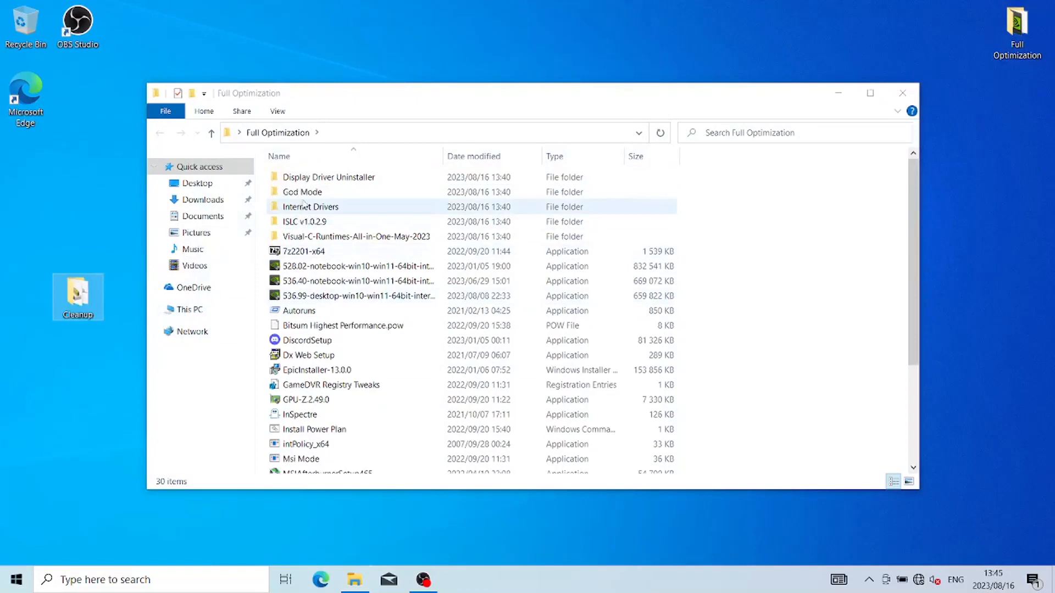
pyautogui.moveTo(303, 192); pyautogui.dragTo(73, 419)
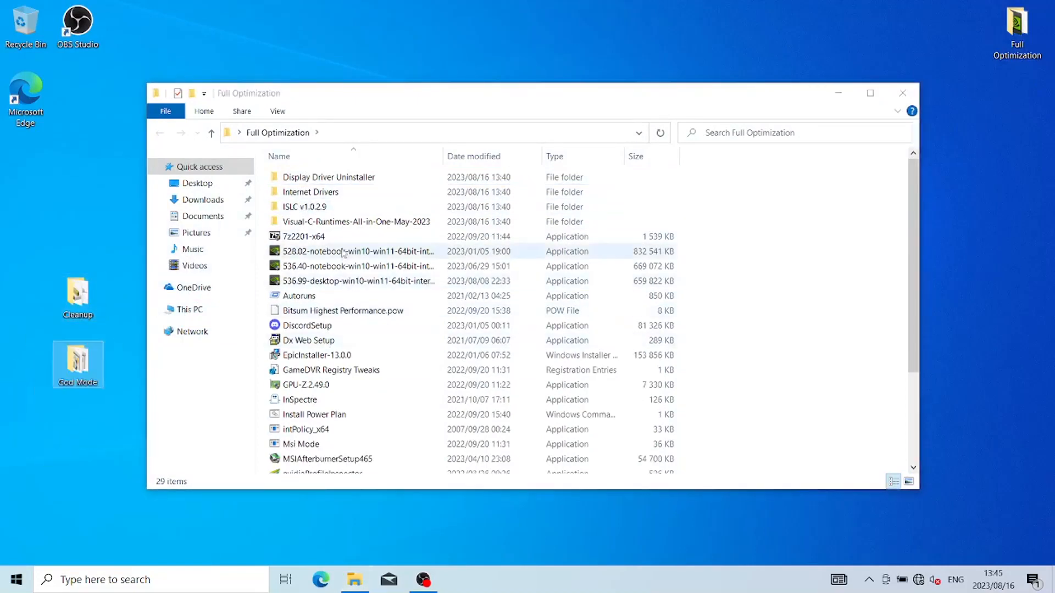
pyautogui.moveTo(309, 213); pyautogui.dragTo(78, 436)
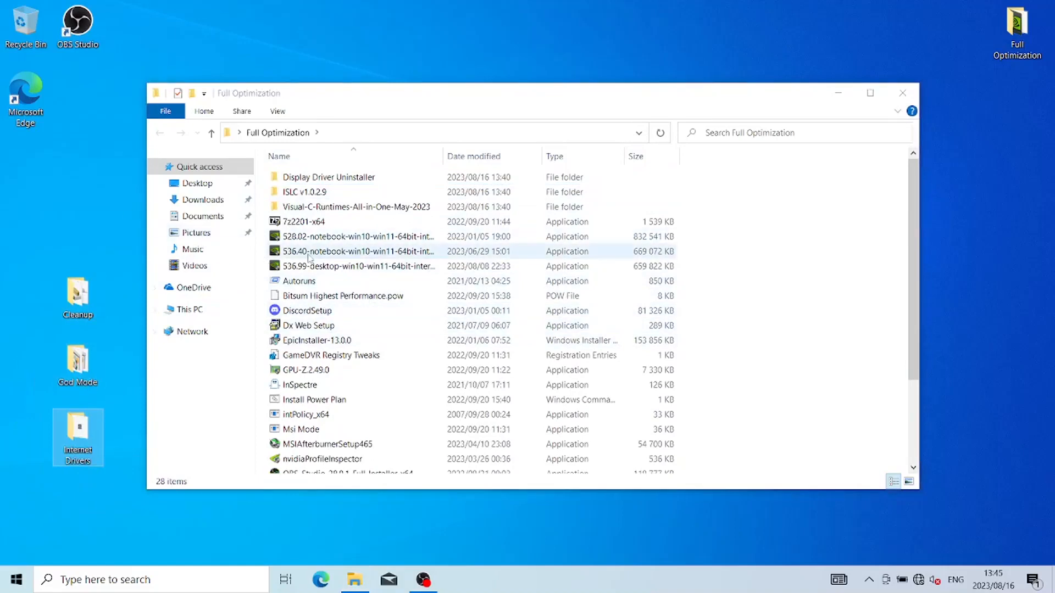
pyautogui.moveTo(309, 259); pyautogui.dragTo(78, 250)
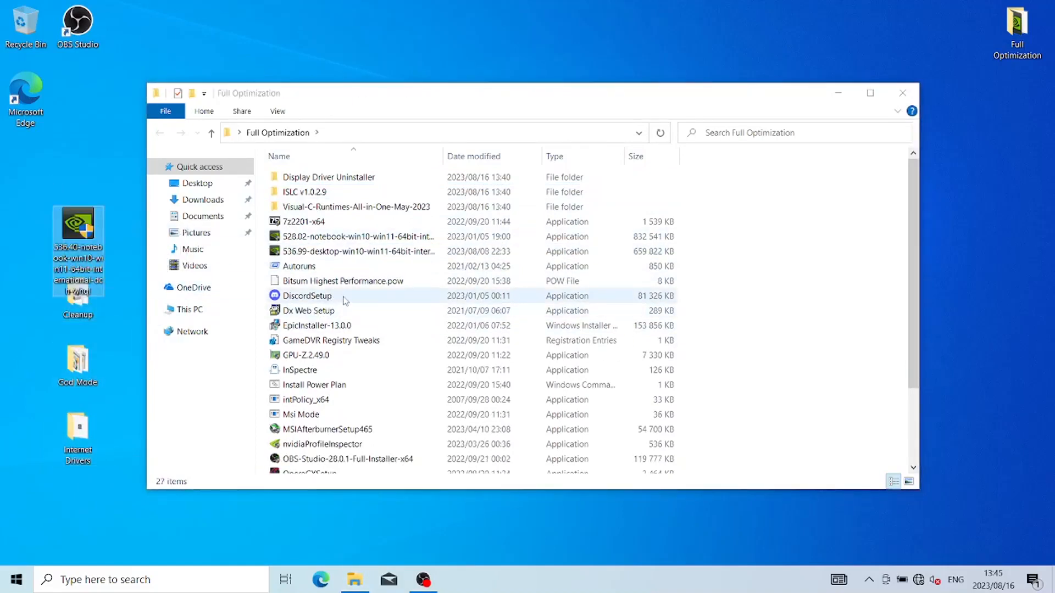
pyautogui.moveTo(341, 281); pyautogui.dragTo(83, 184)
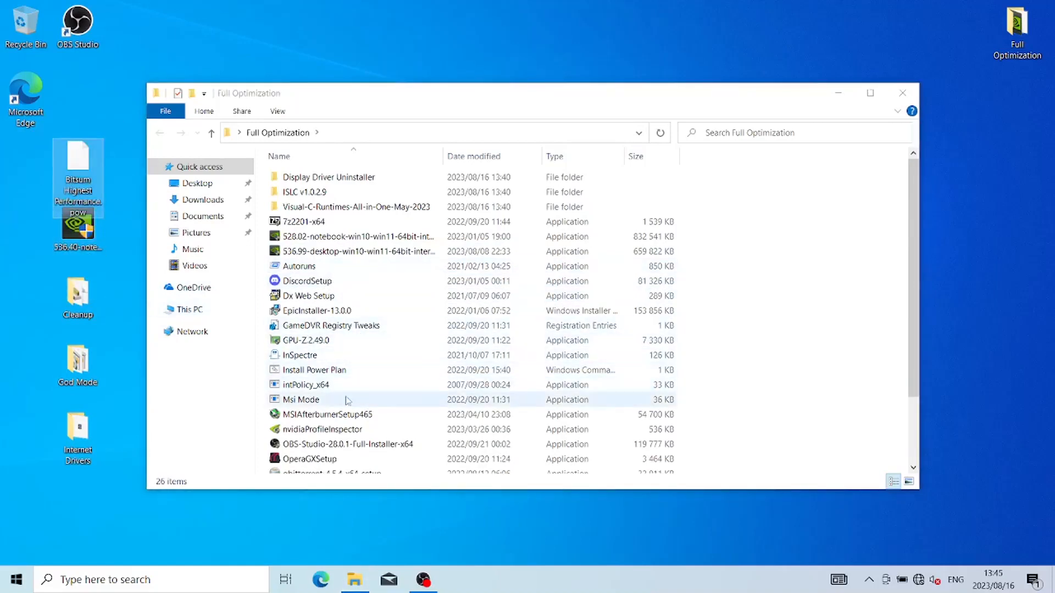
# Step: Move Install Power Plan, intPolicy_x64, Msi Mode and nvidiaProfileInspector to the desktop, then close the folder
pyautogui.moveTo(323, 370); pyautogui.dragTo(28, 190)
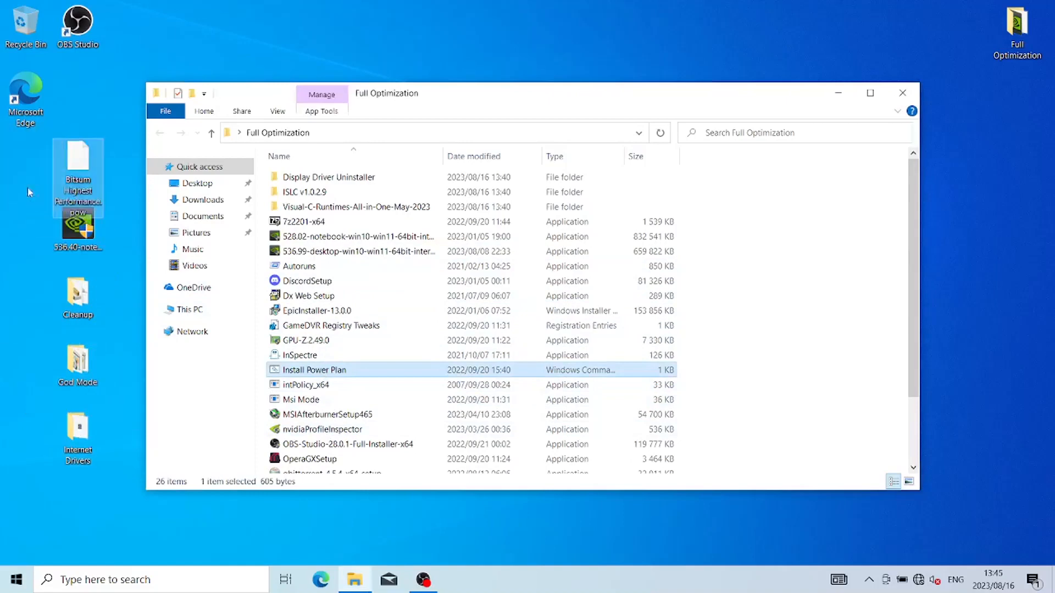
pyautogui.scroll(-1, 346, 412)
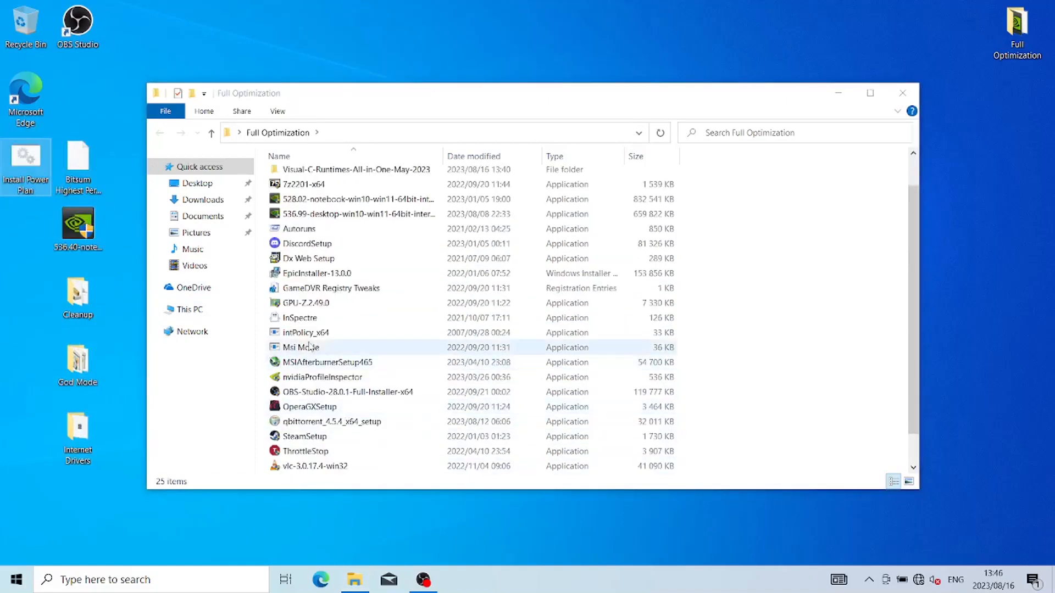
pyautogui.moveTo(305, 332); pyautogui.dragTo(22, 248)
pyautogui.moveTo(301, 333); pyautogui.dragTo(23, 297)
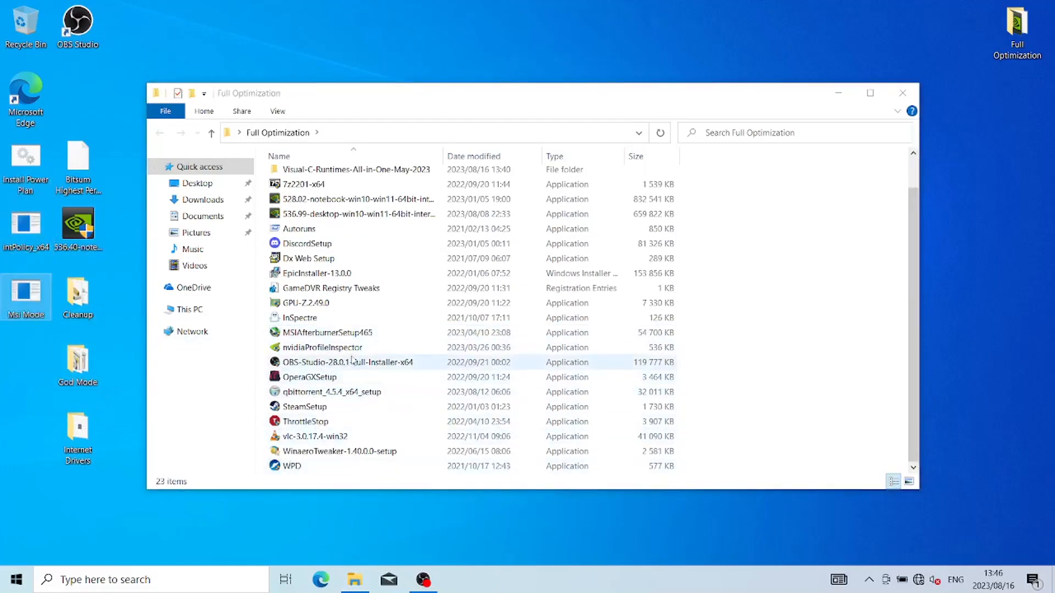
pyautogui.moveTo(341, 349); pyautogui.dragTo(23, 379)
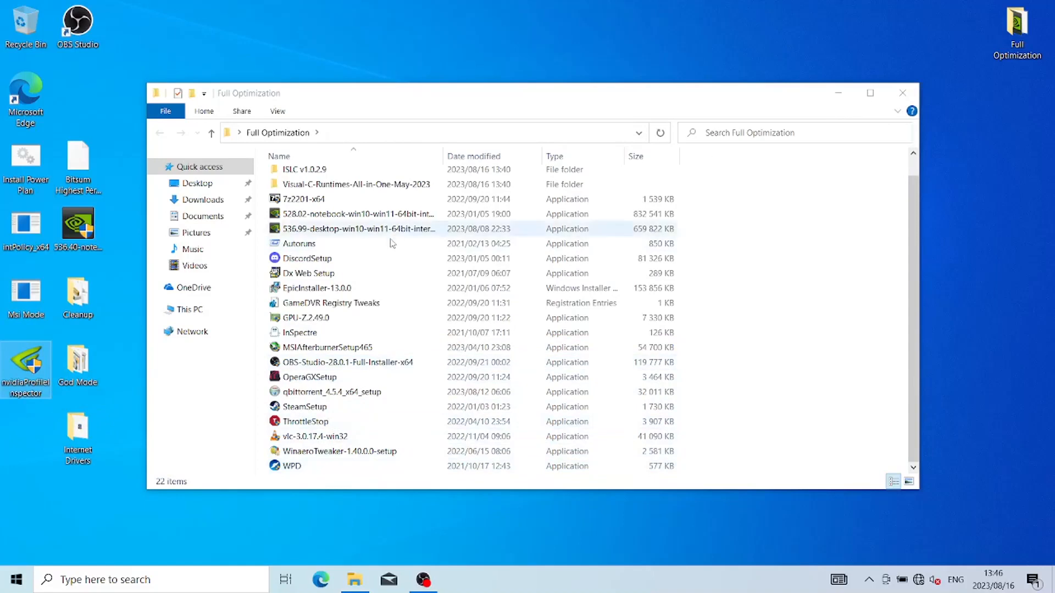
pyautogui.click(902, 92)
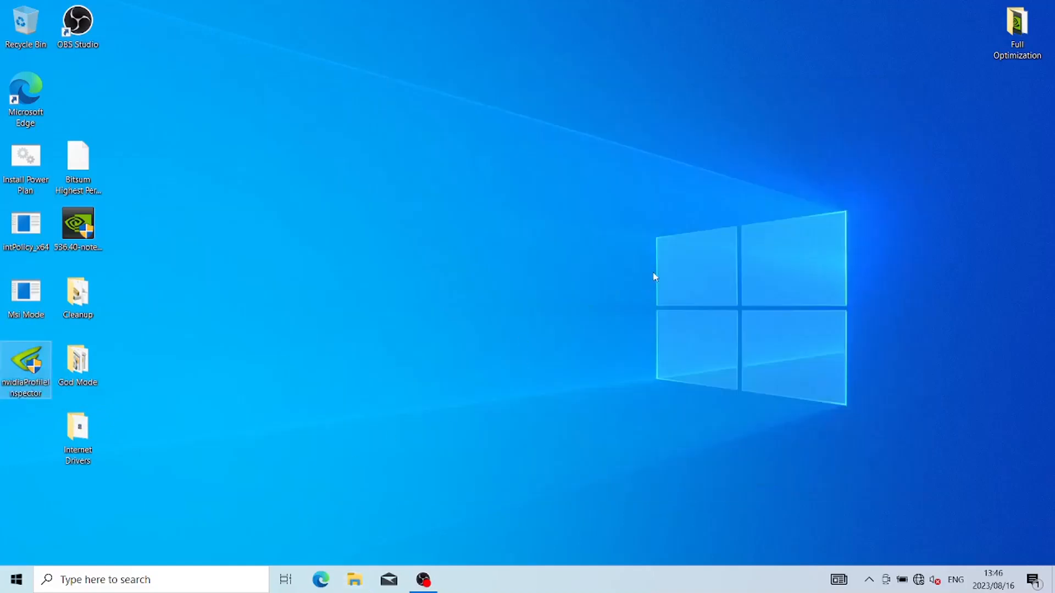
# Step: Create a desktop folder named Programs and put Cleanup and God Mode into it
pyautogui.rightClick(20, 515)
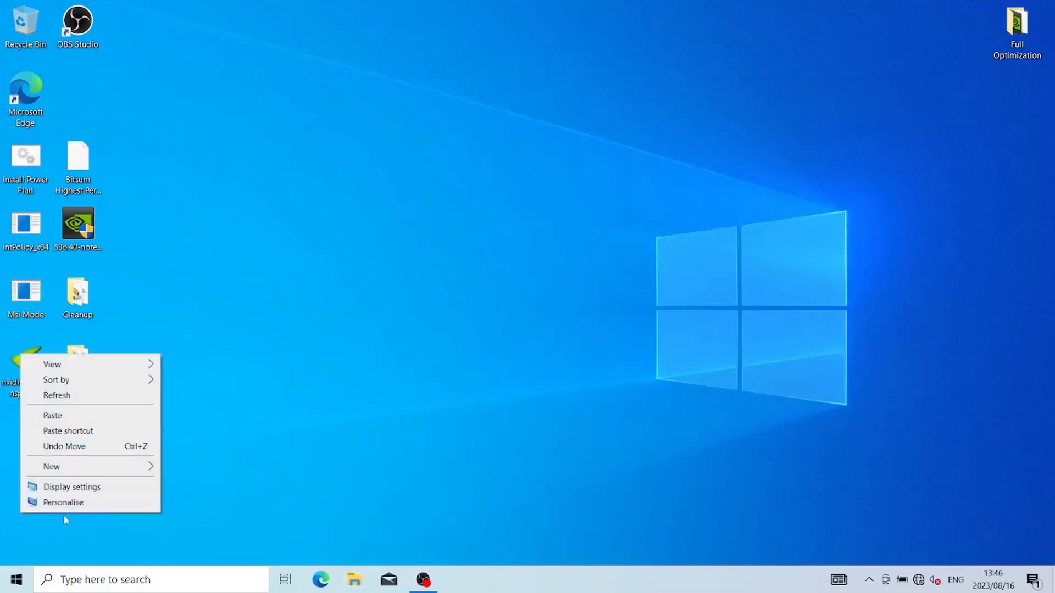
pyautogui.moveTo(148, 470)
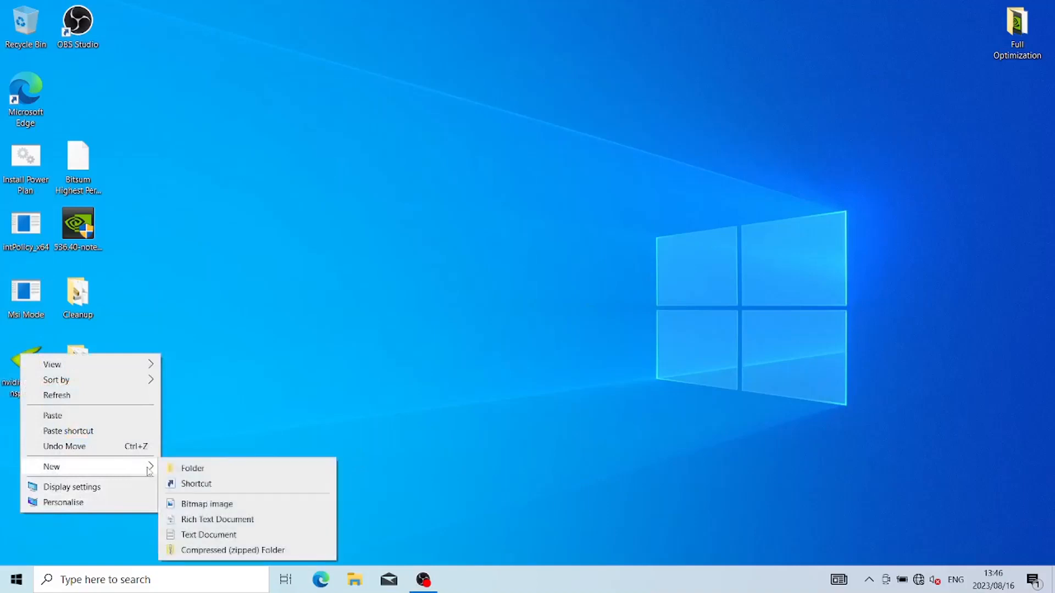
pyautogui.click(202, 470)
pyautogui.write('Pr')
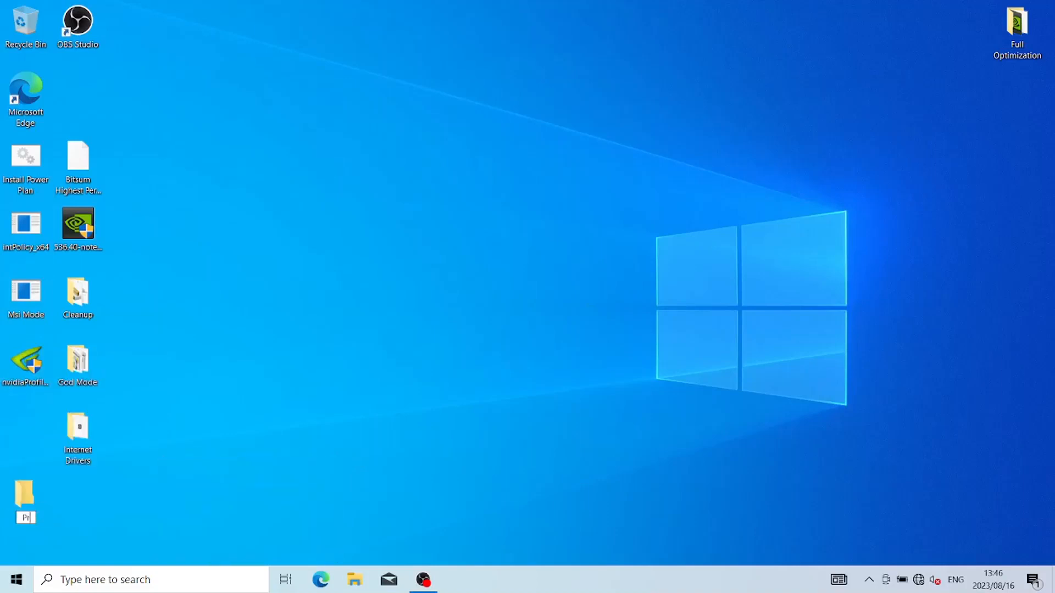
pyautogui.write('ograms')
pyautogui.press('Return')
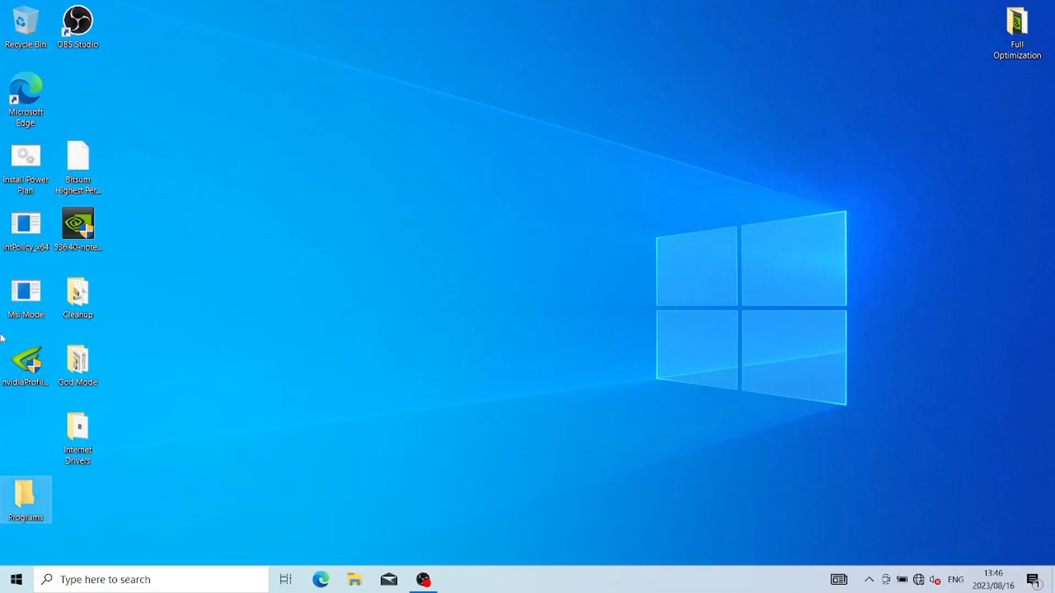
pyautogui.moveTo(75, 302); pyautogui.dragTo(25, 500)
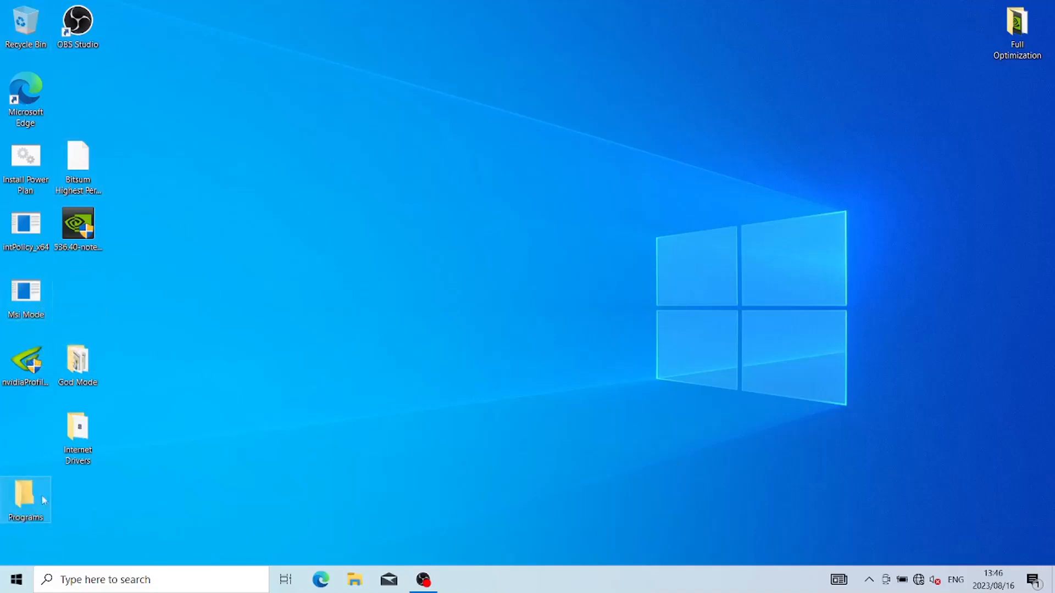
pyautogui.moveTo(90, 373); pyautogui.dragTo(37, 497)
# Step: Regroup Internet Drivers, the 536.40 installer and the Bitsum power plan file along the top of the desktop
pyautogui.moveTo(91, 439); pyautogui.dragTo(769, 33)
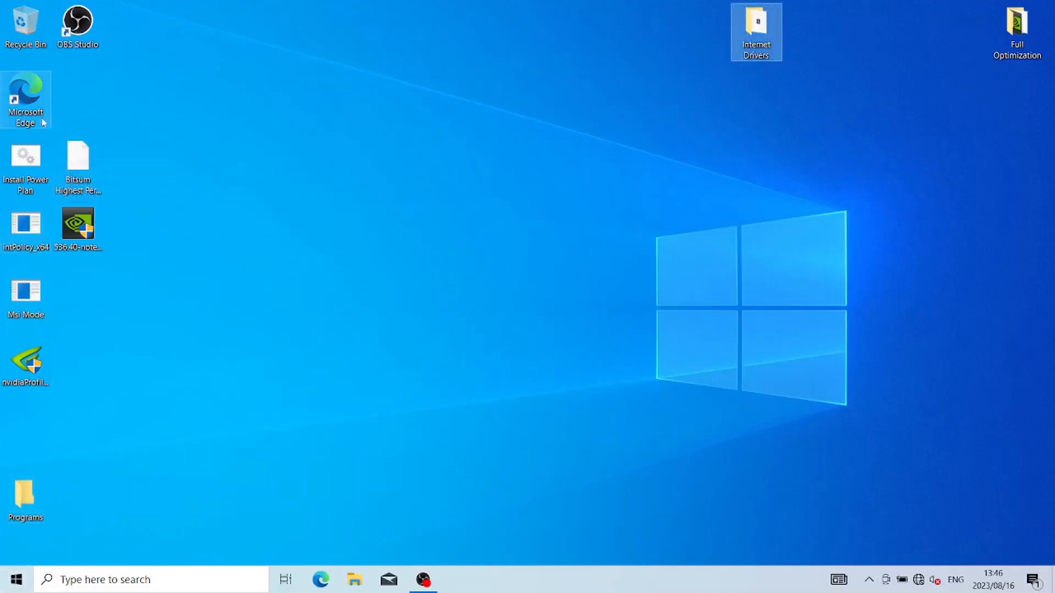
pyautogui.moveTo(81, 213); pyautogui.dragTo(813, 27)
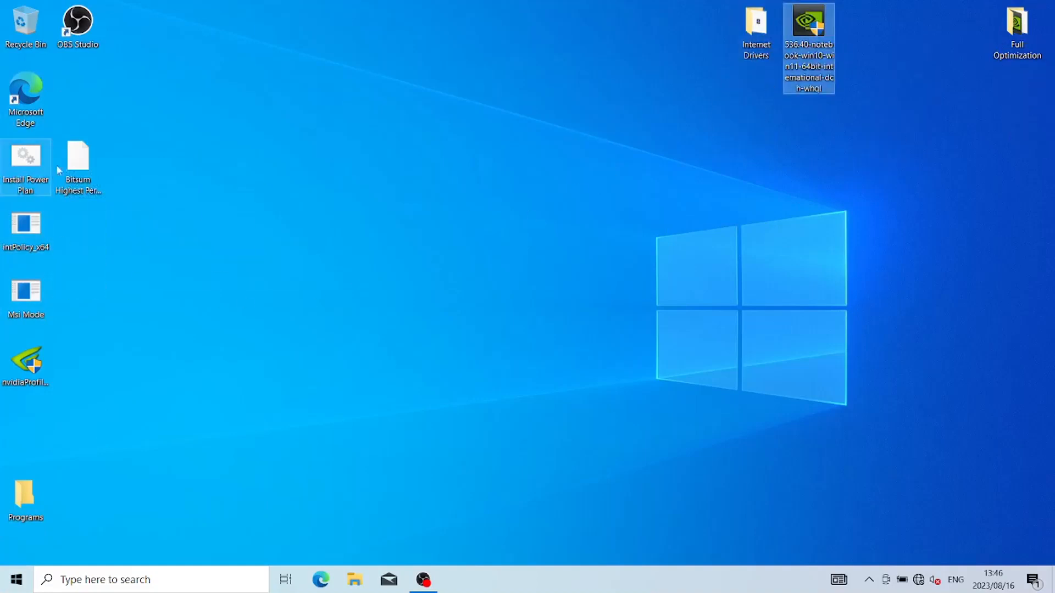
pyautogui.moveTo(61, 168); pyautogui.dragTo(516, 39)
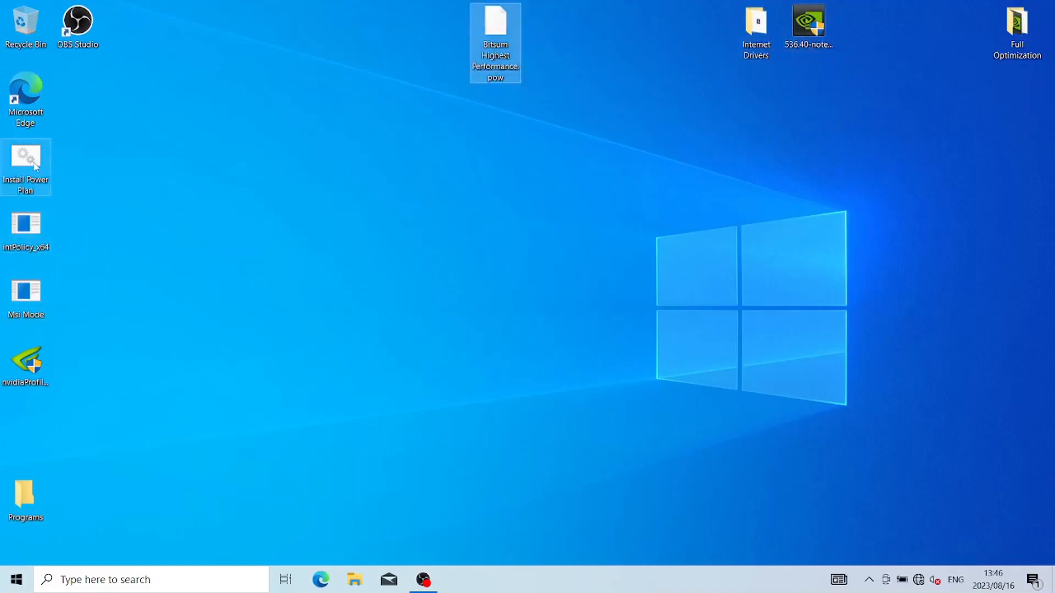
pyautogui.moveTo(25, 162); pyautogui.dragTo(571, 30)
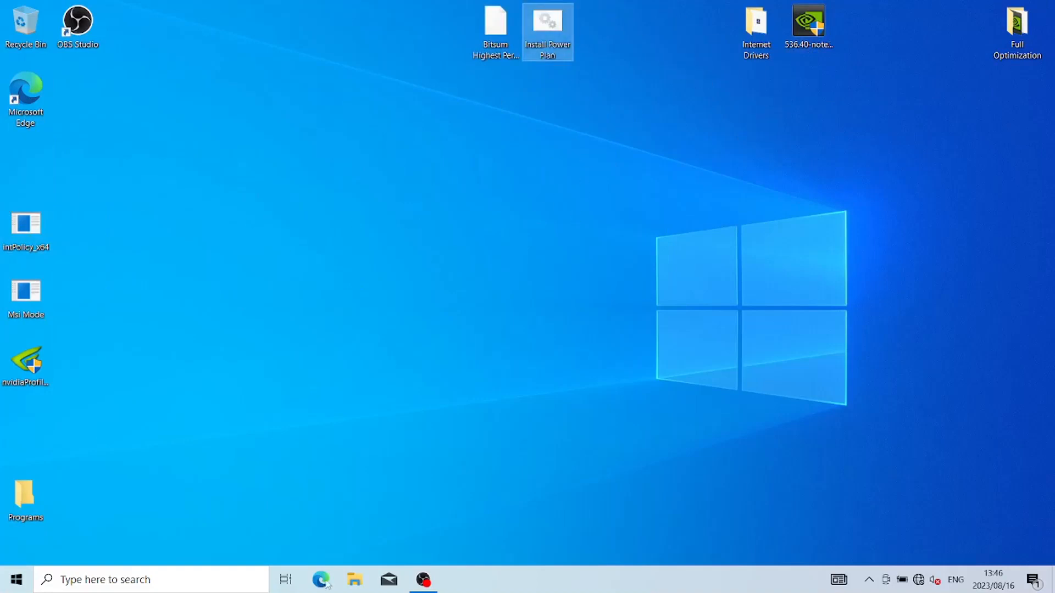
pyautogui.click(355, 580)
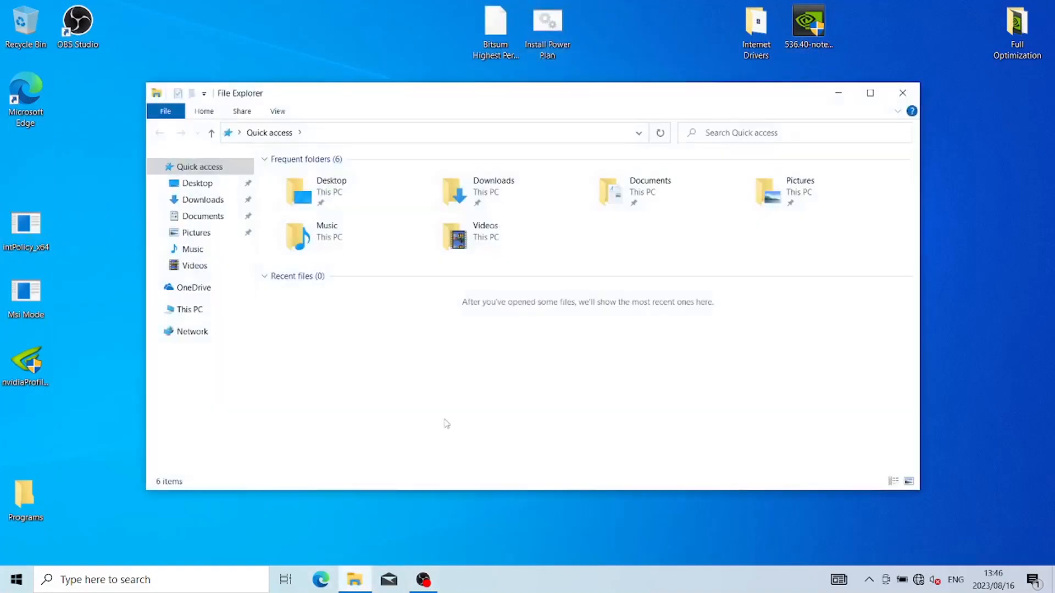
# Step: Browse to Local Disk (C:) > Users to read the account folder name, then close File Explorer
pyautogui.click(158, 310)
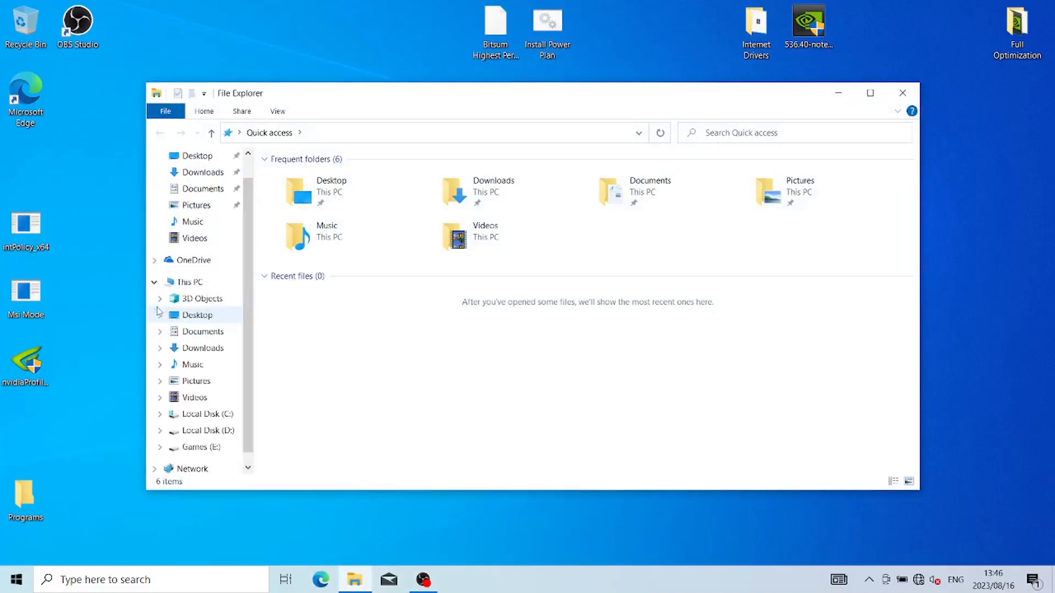
pyautogui.click(207, 414)
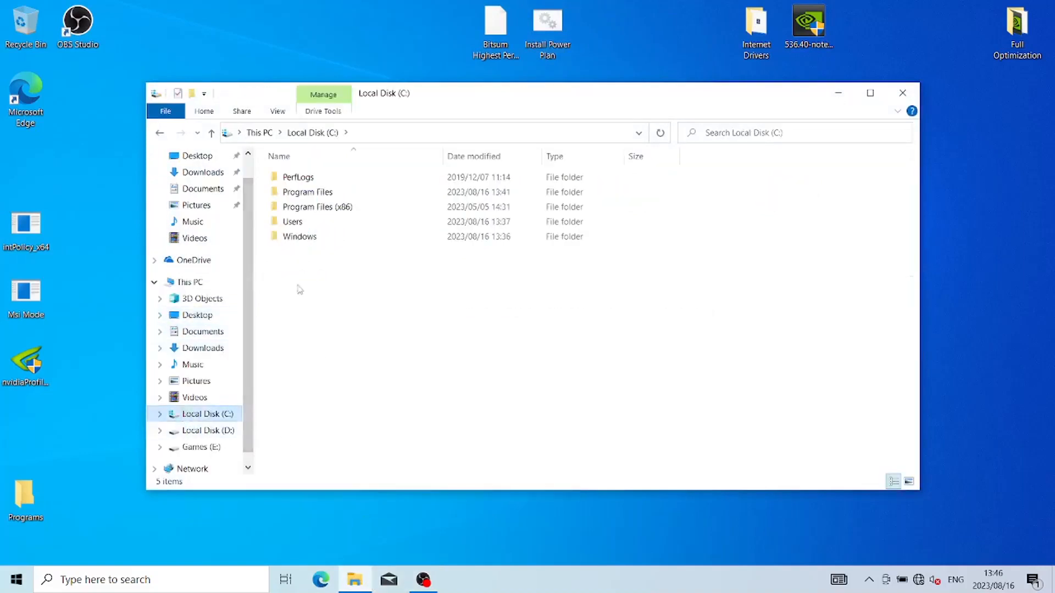
pyautogui.doubleClick(294, 221)
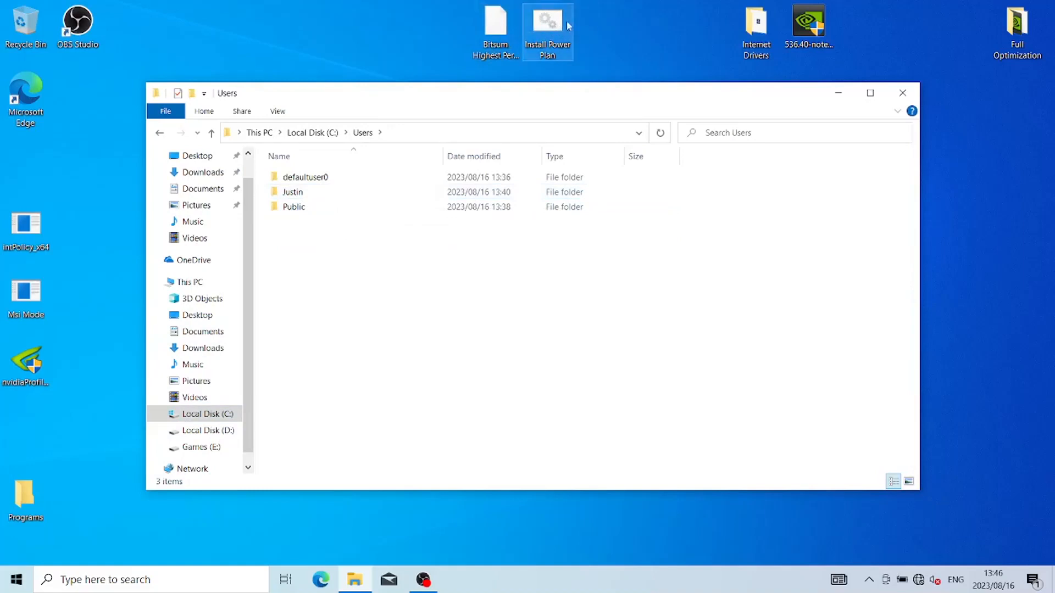
pyautogui.click(552, 32)
pyautogui.click(903, 93)
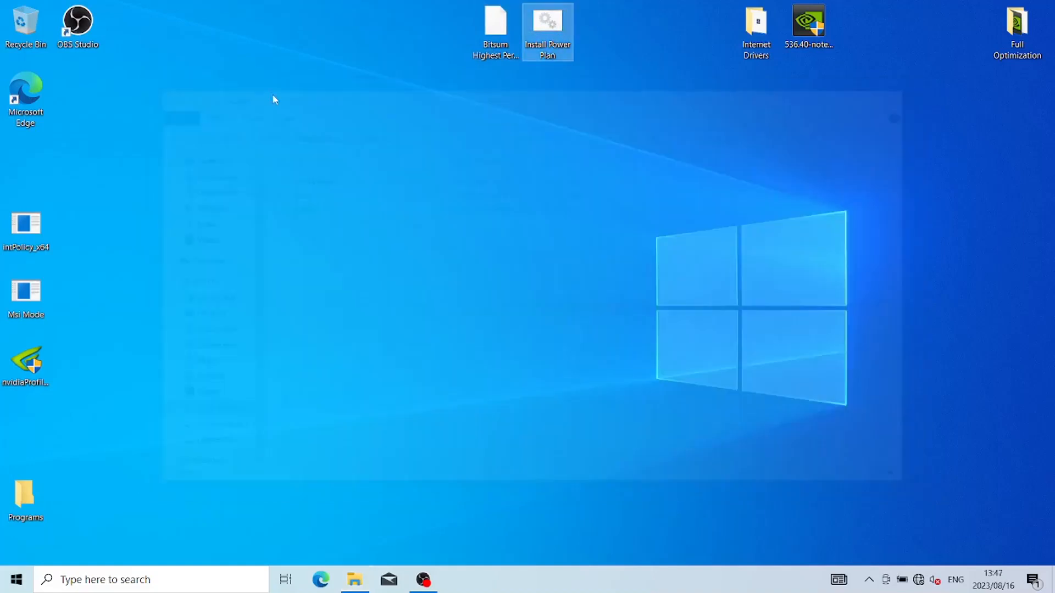
# Step: In the Install Power Plan script, replace 'Administrator' in the import path with the account name, and save
pyautogui.rightClick(556, 23)
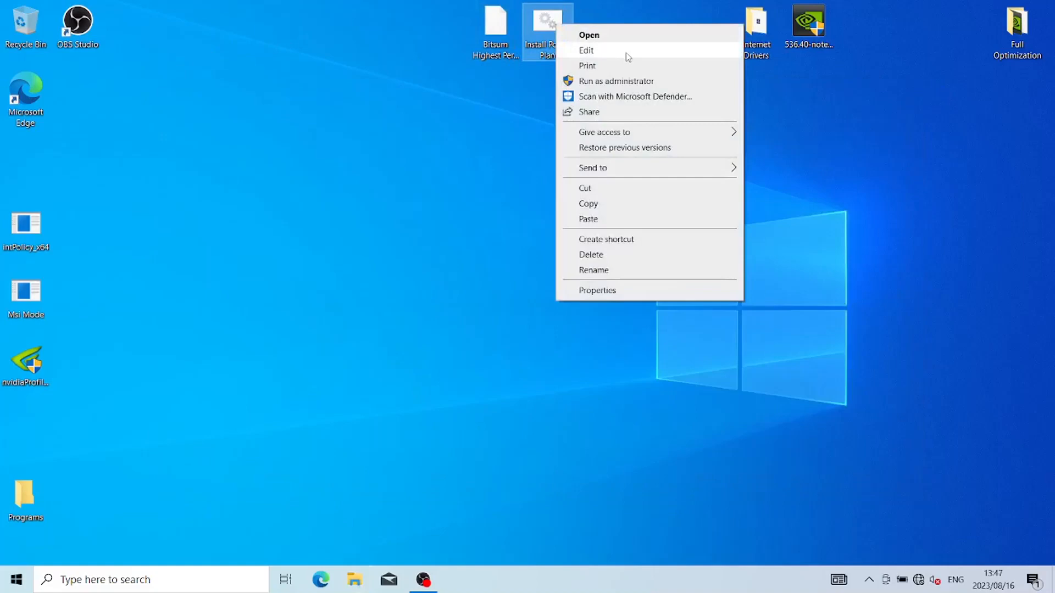
pyautogui.click(627, 55)
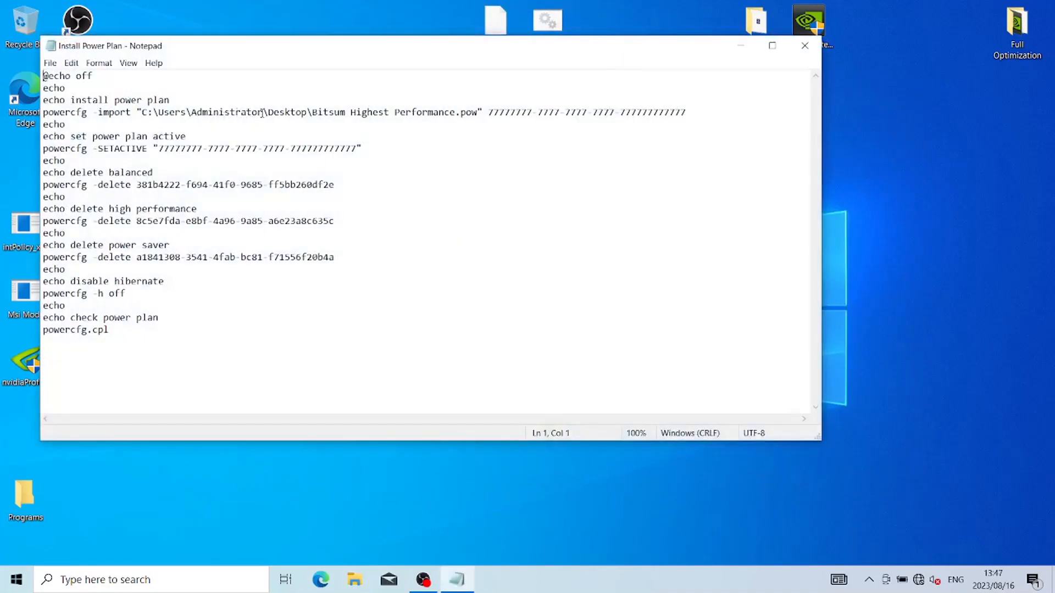
pyautogui.moveTo(264, 112); pyautogui.dragTo(197, 111)
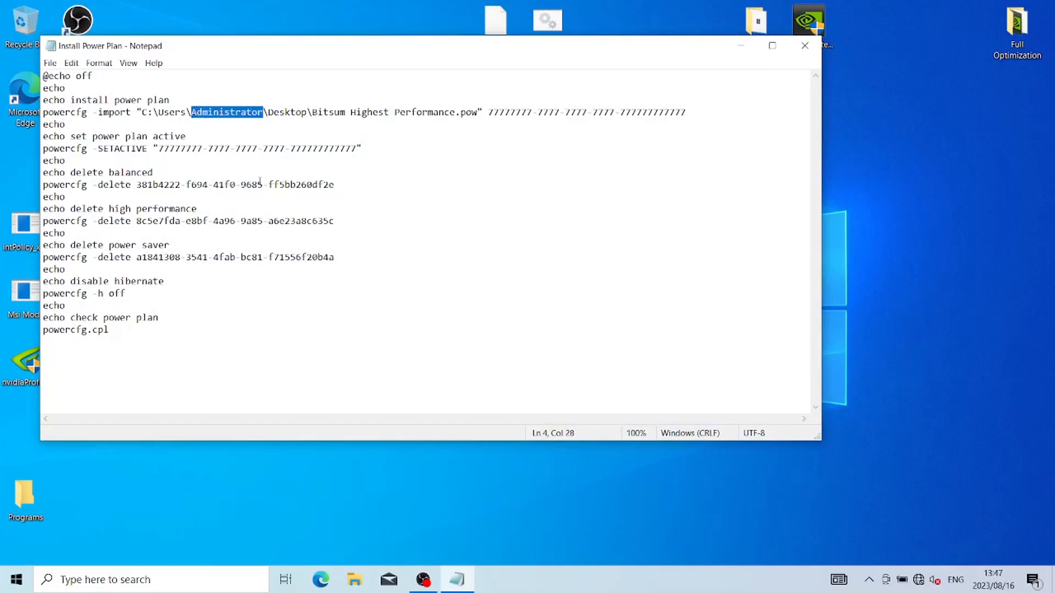
pyautogui.write('Just')
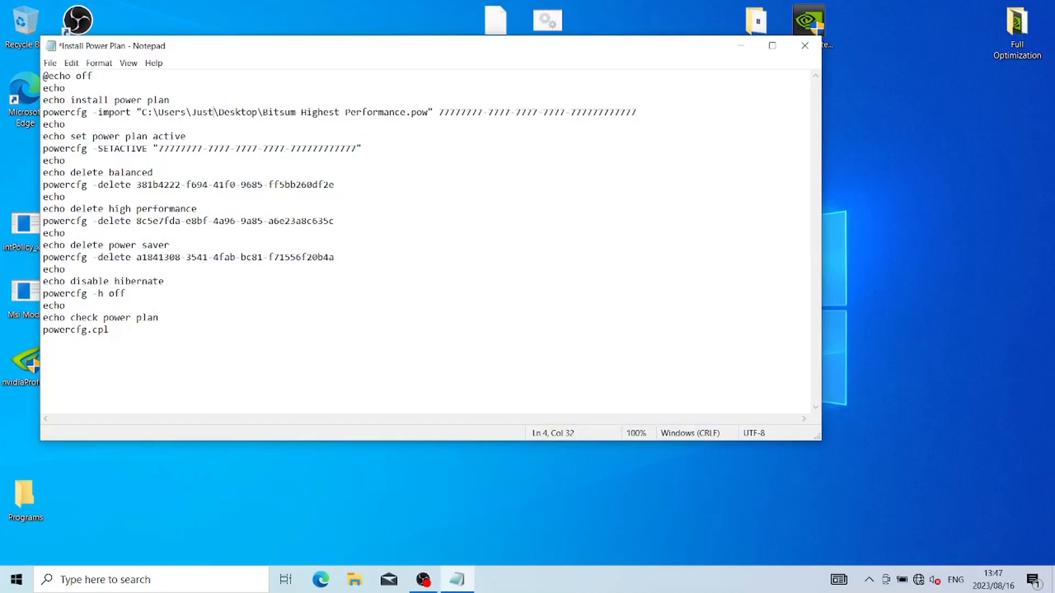
pyautogui.write('in')
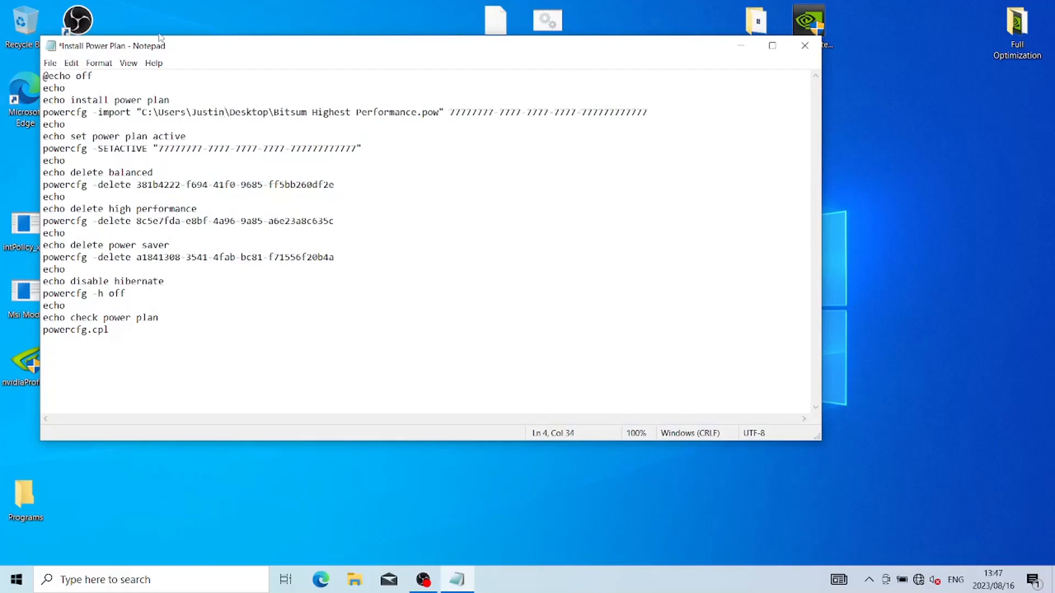
pyautogui.click(50, 62)
pyautogui.click(86, 117)
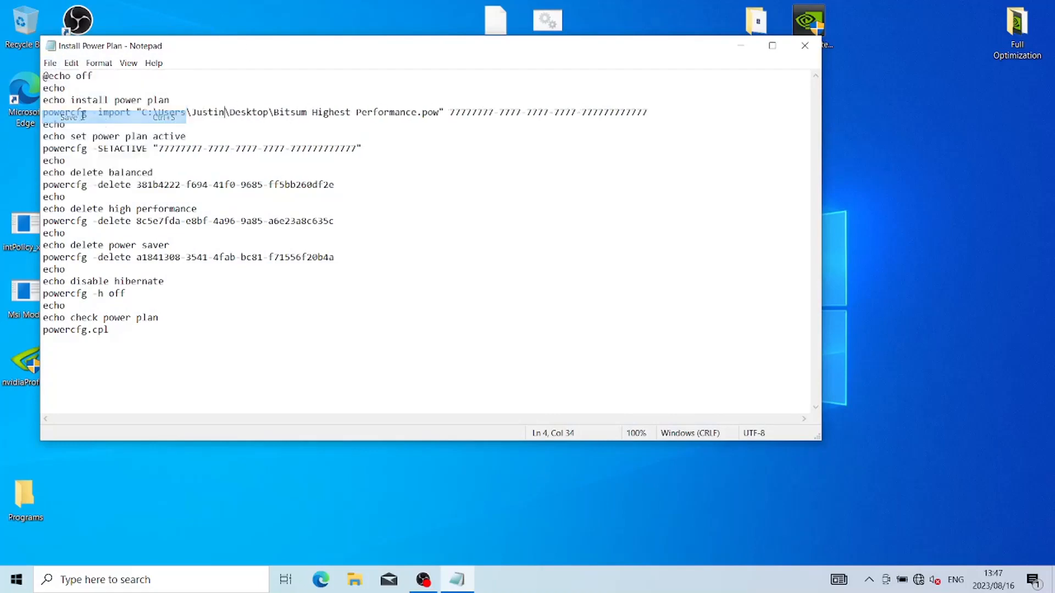
pyautogui.click(805, 46)
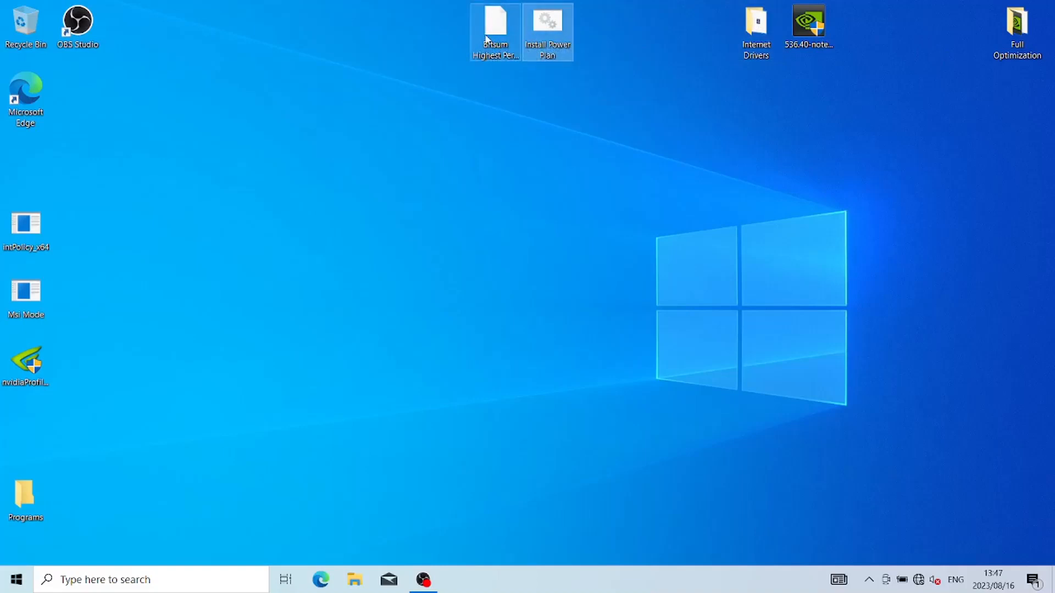
# Step: Run the Install Power Plan script as administrator to install Bitsum Highest Performance
pyautogui.click(549, 31)
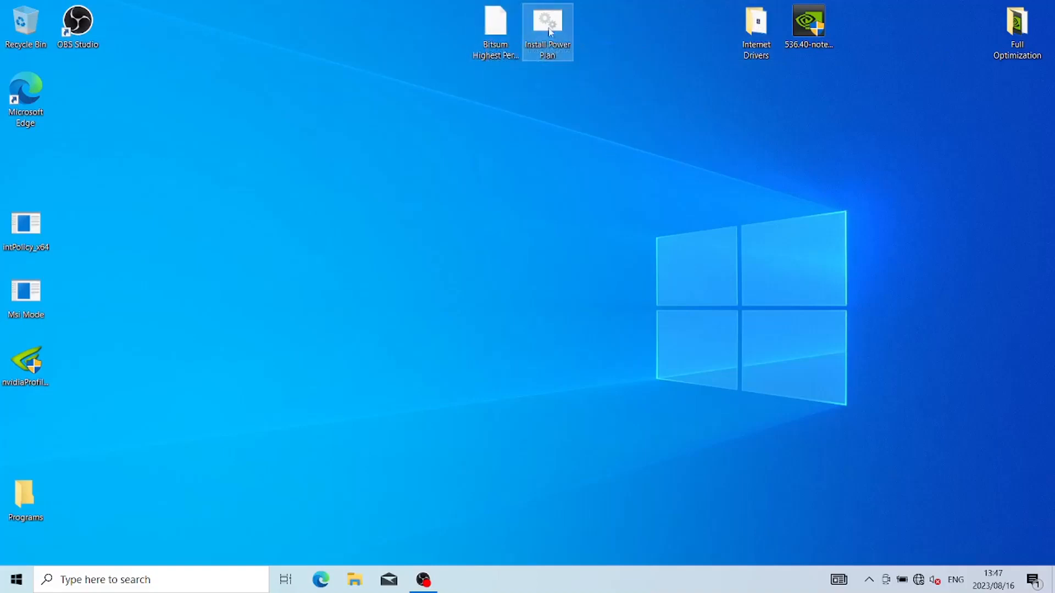
pyautogui.rightClick(549, 31)
pyautogui.click(606, 81)
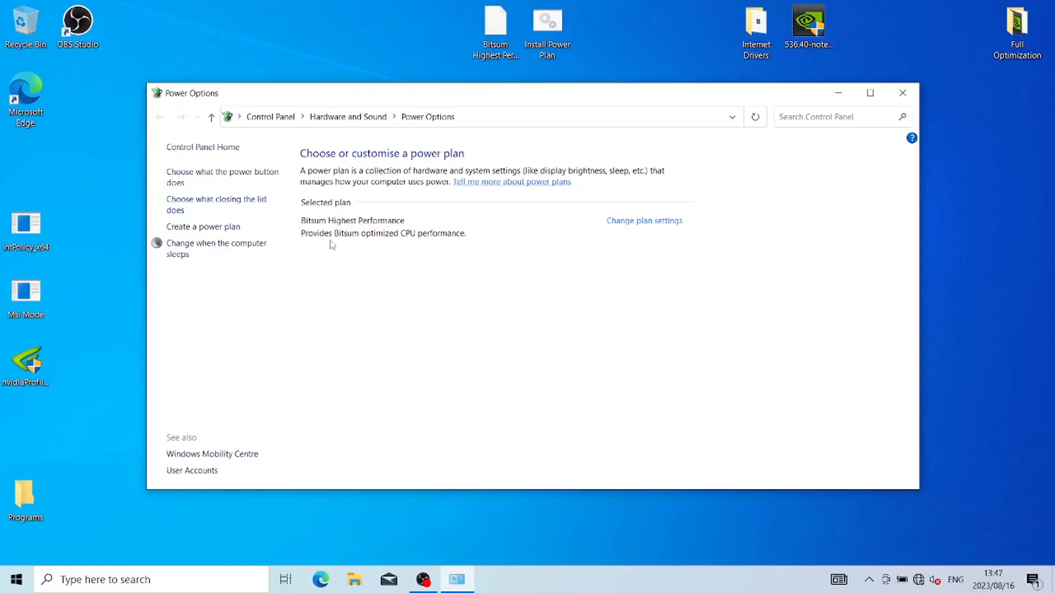
# Step: Set the Bitsum plan's display-off and sleep times to Never and save the changes
pyautogui.click(657, 222)
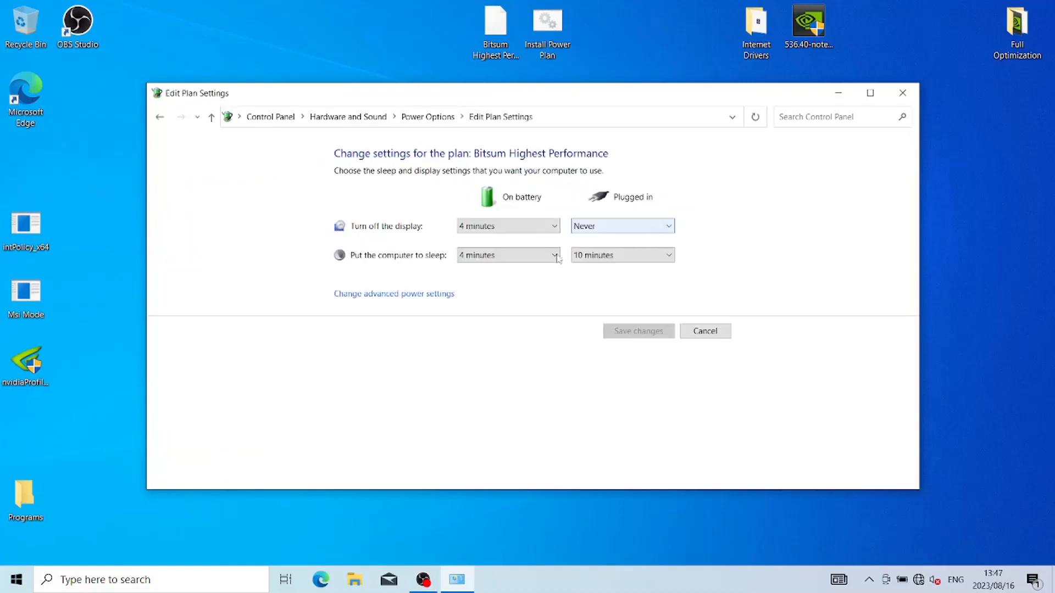
pyautogui.click(555, 227)
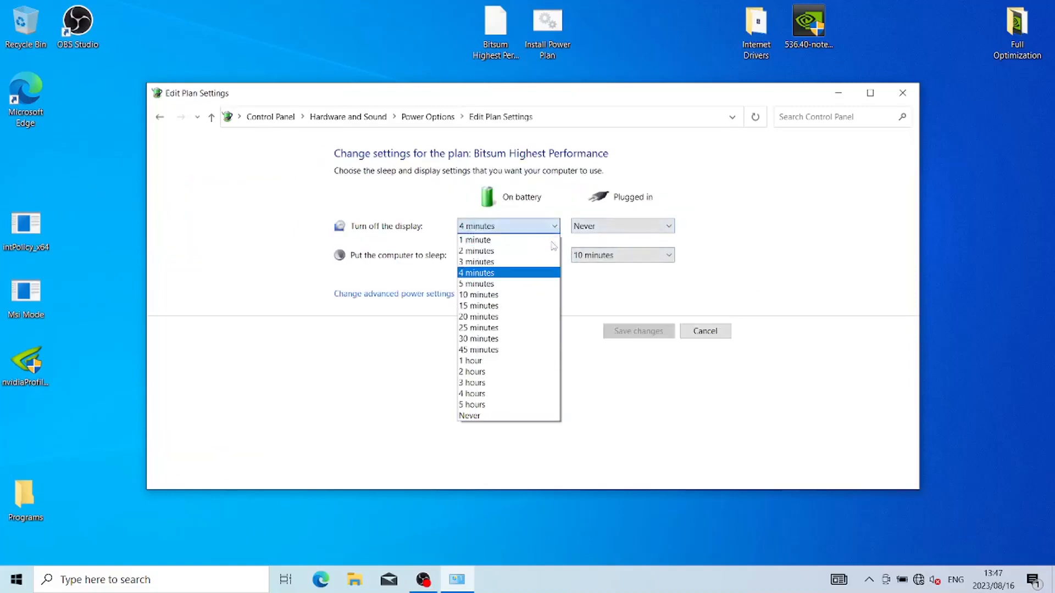
pyautogui.click(513, 416)
pyautogui.click(551, 255)
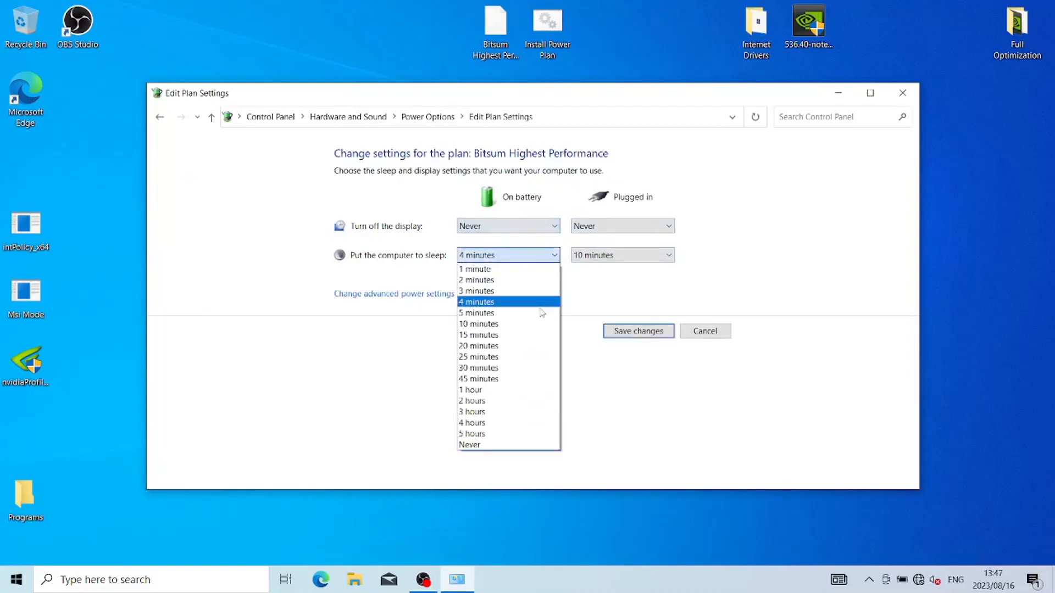
pyautogui.click(519, 445)
pyautogui.click(648, 255)
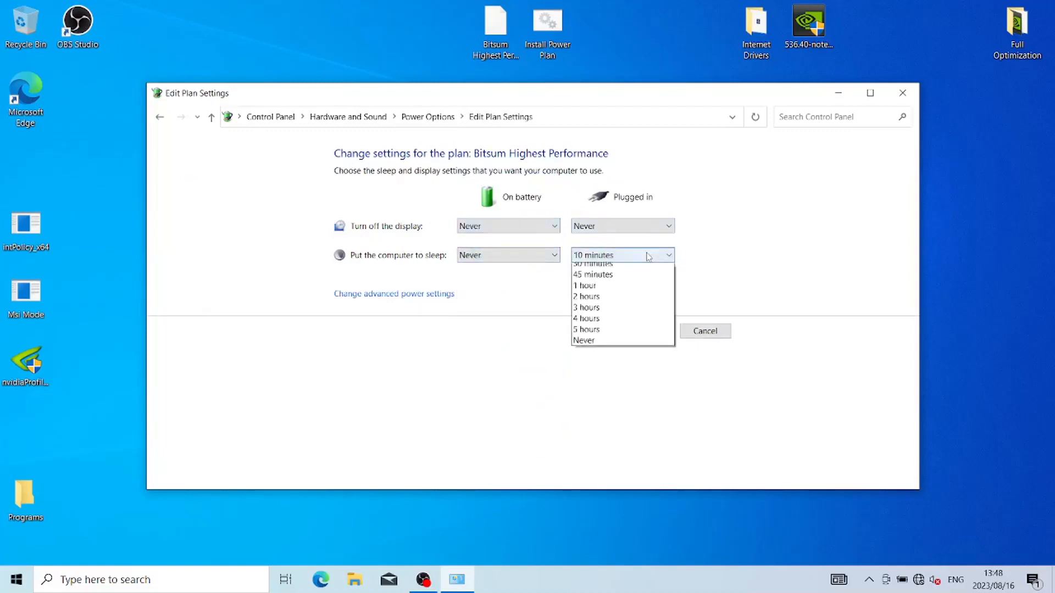
pyautogui.click(615, 432)
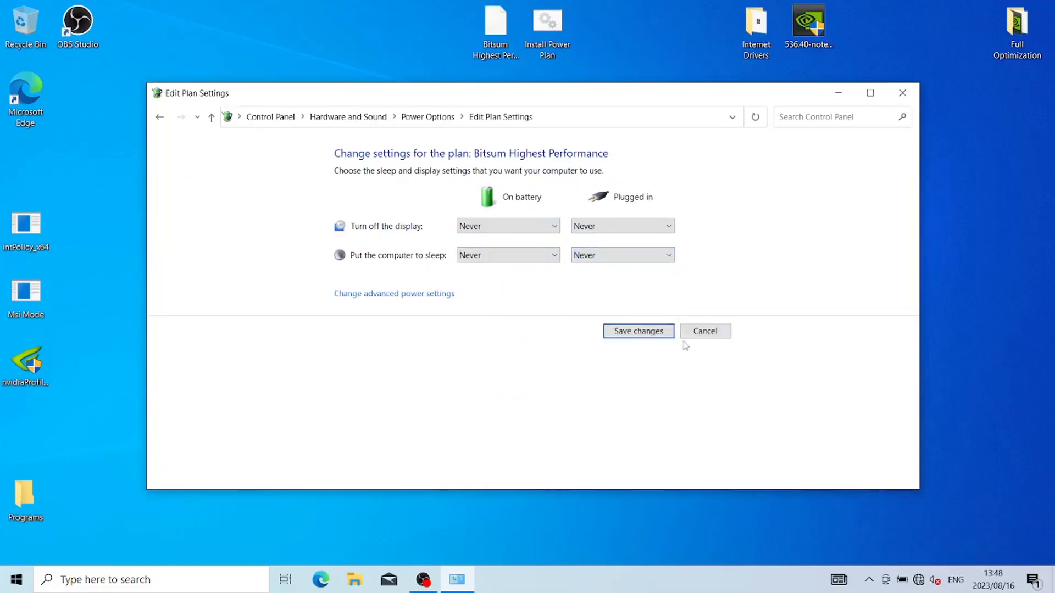
pyautogui.click(665, 334)
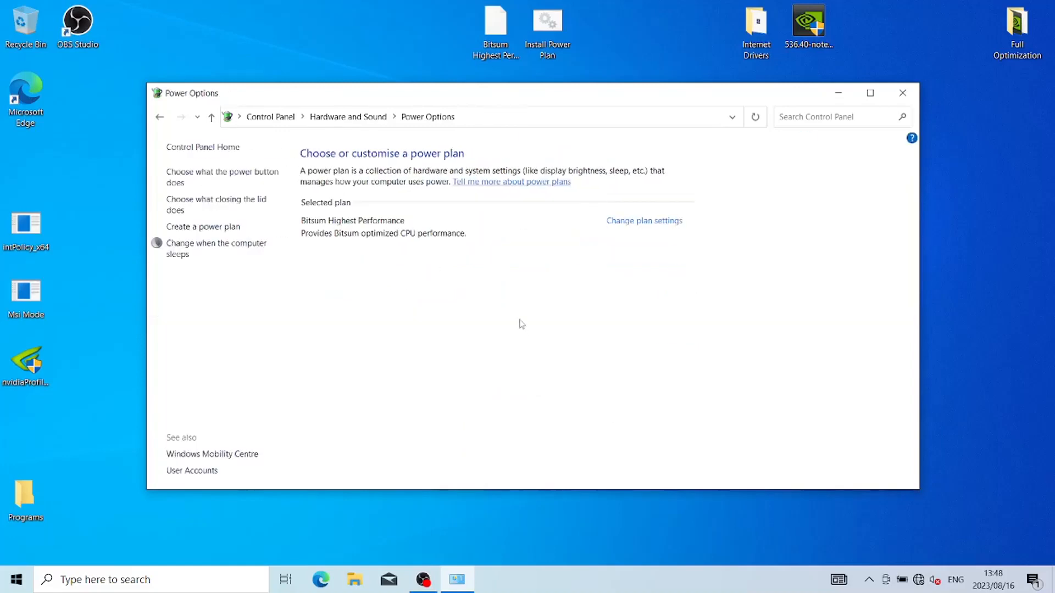
# Step: In advanced power settings, set the plugged-in slide show to Paused, apply, and close Power Options
pyautogui.click(668, 221)
pyautogui.click(431, 300)
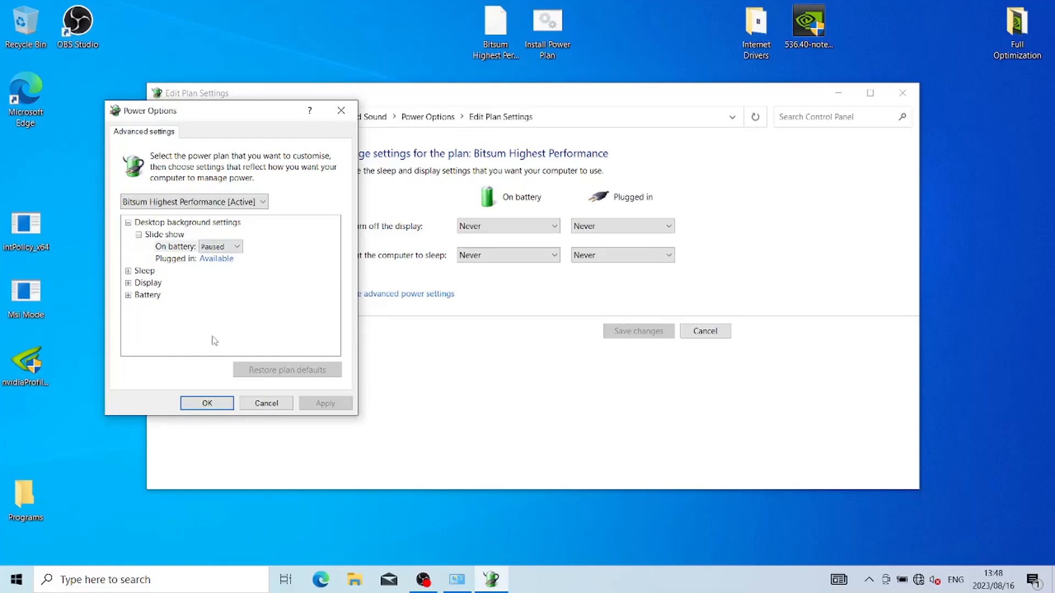
pyautogui.click(222, 259)
pyautogui.click(222, 258)
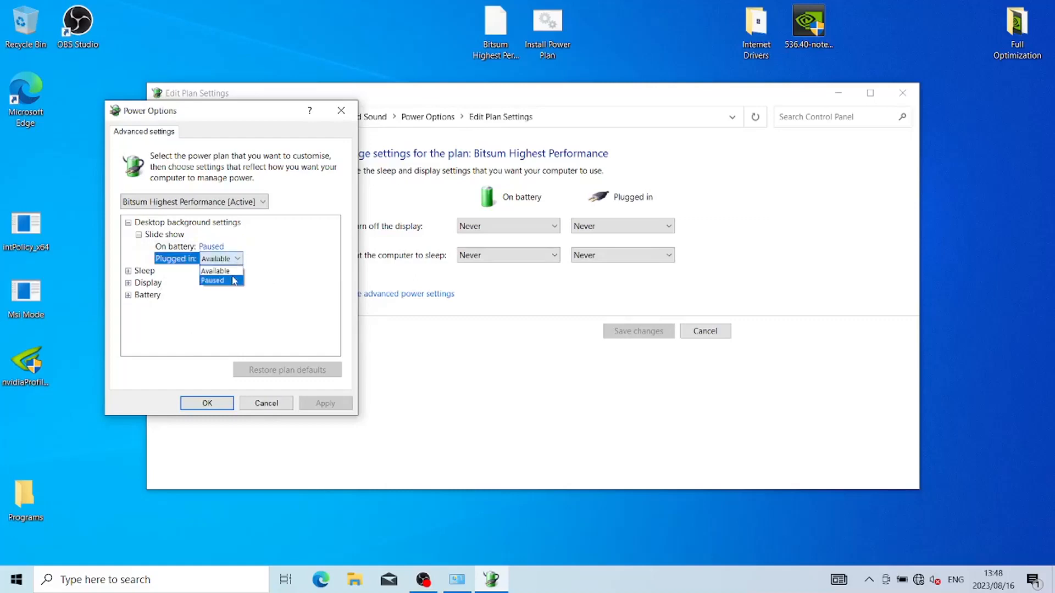
pyautogui.click(231, 279)
pyautogui.click(128, 271)
pyautogui.click(138, 283)
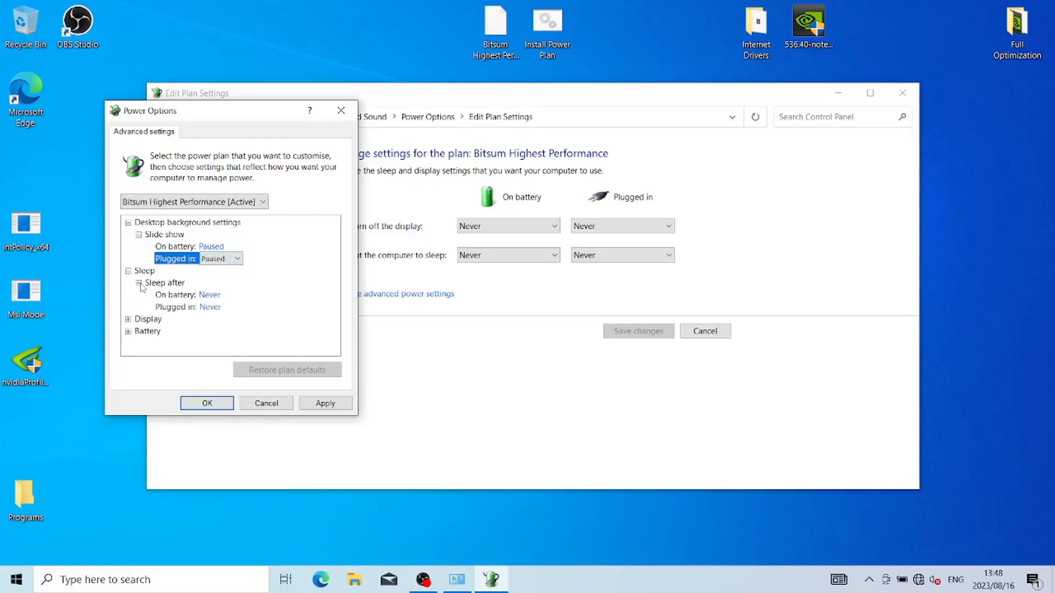
pyautogui.click(128, 319)
pyautogui.click(138, 331)
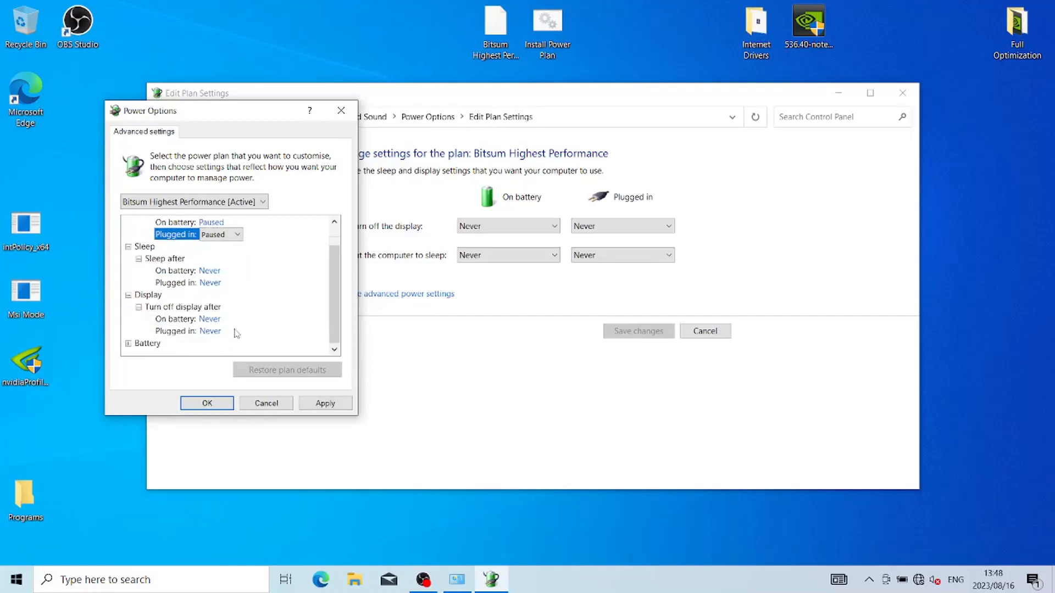
pyautogui.click(128, 343)
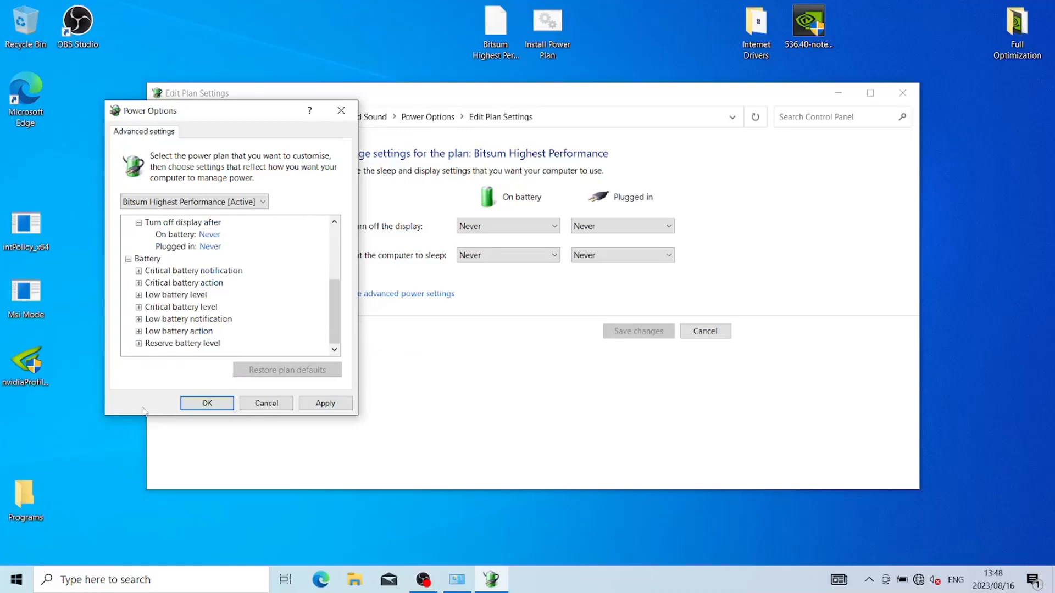
pyautogui.click(323, 404)
pyautogui.click(207, 403)
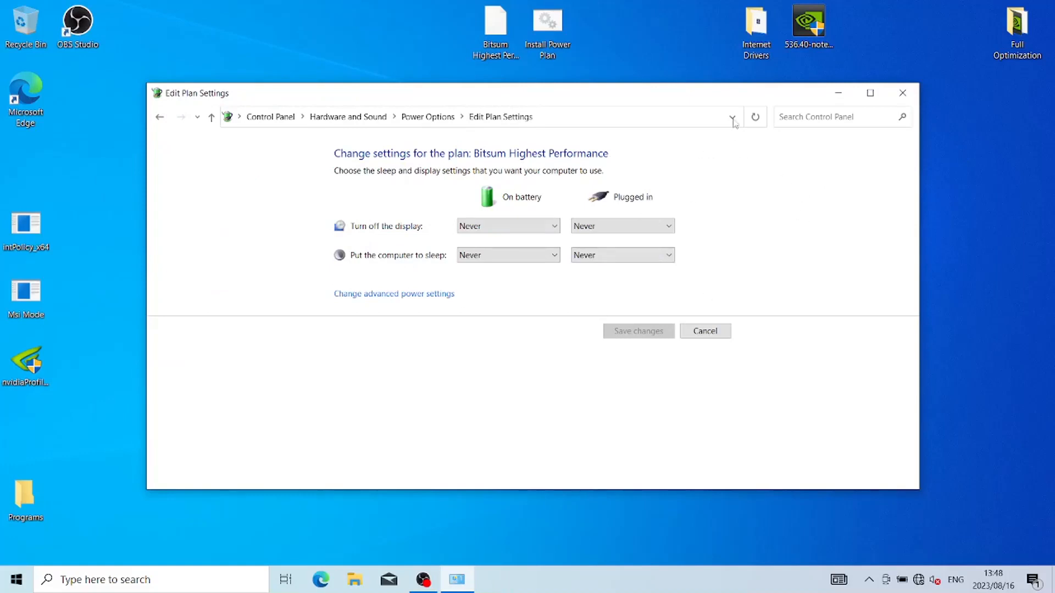
pyautogui.click(897, 95)
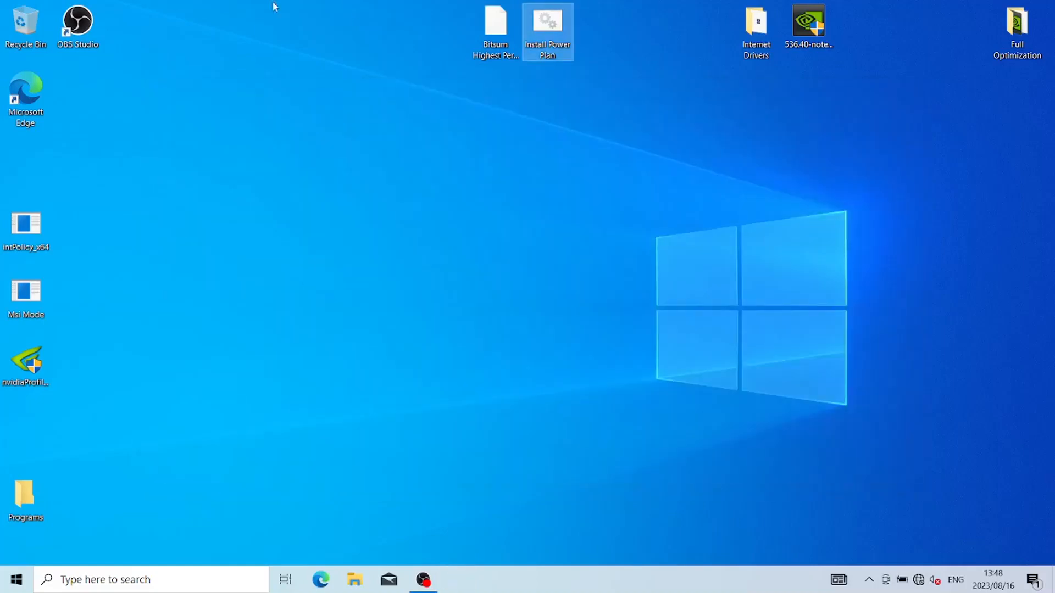
# Step: Delete the Bitsum Highest Performance.pow file and Install Power Plan script from the desktop
pyautogui.keyDown('ctrl'); pyautogui.click(513, 23); pyautogui.keyUp('ctrl')
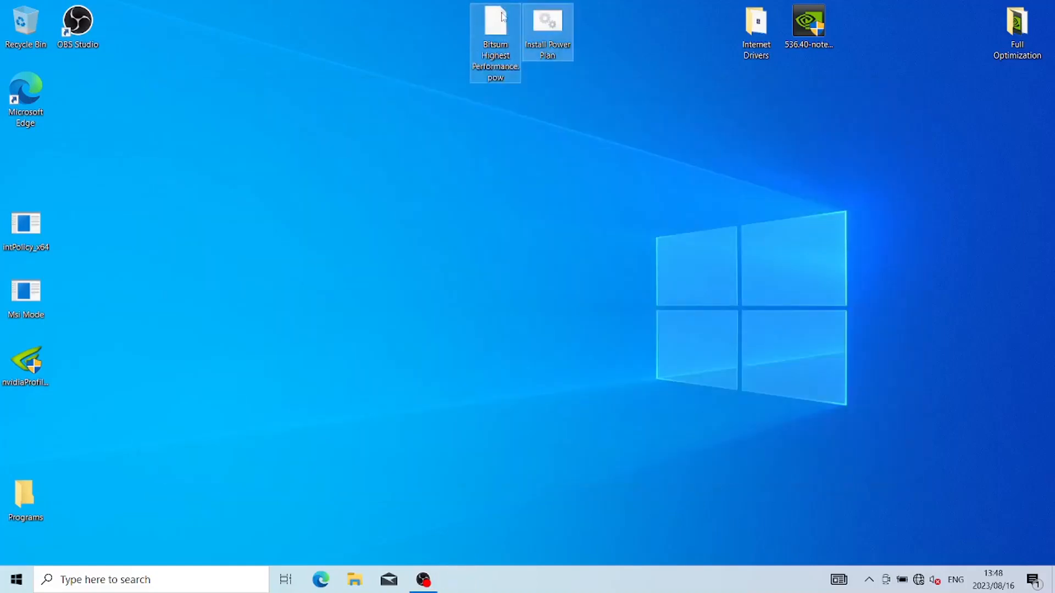
pyautogui.rightClick(501, 13)
pyautogui.click(527, 151)
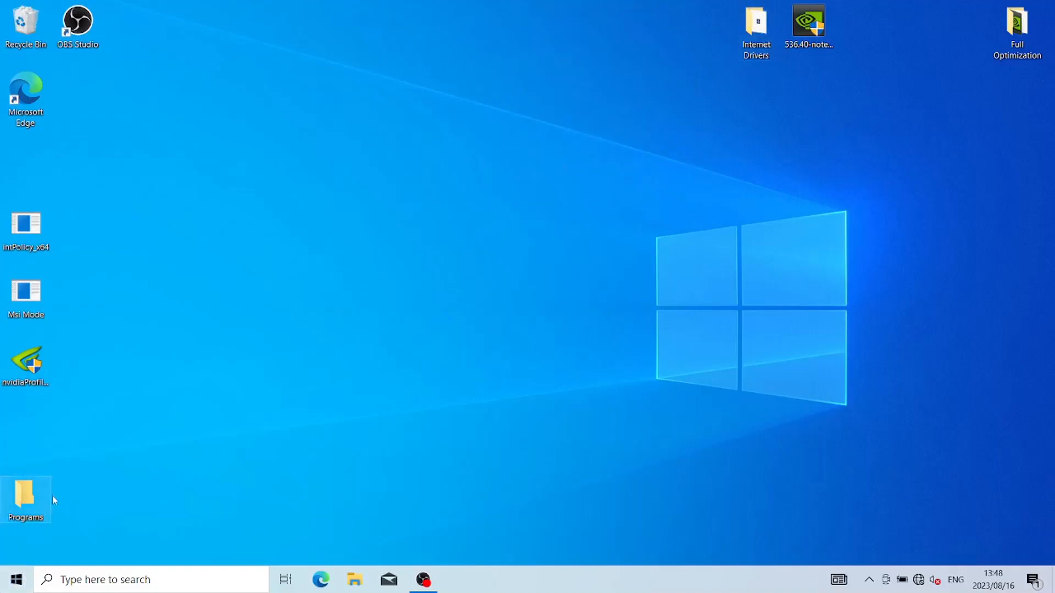
# Step: Open Programs > God Mode and scroll through its list of system shortcuts
pyautogui.doubleClick(21, 508)
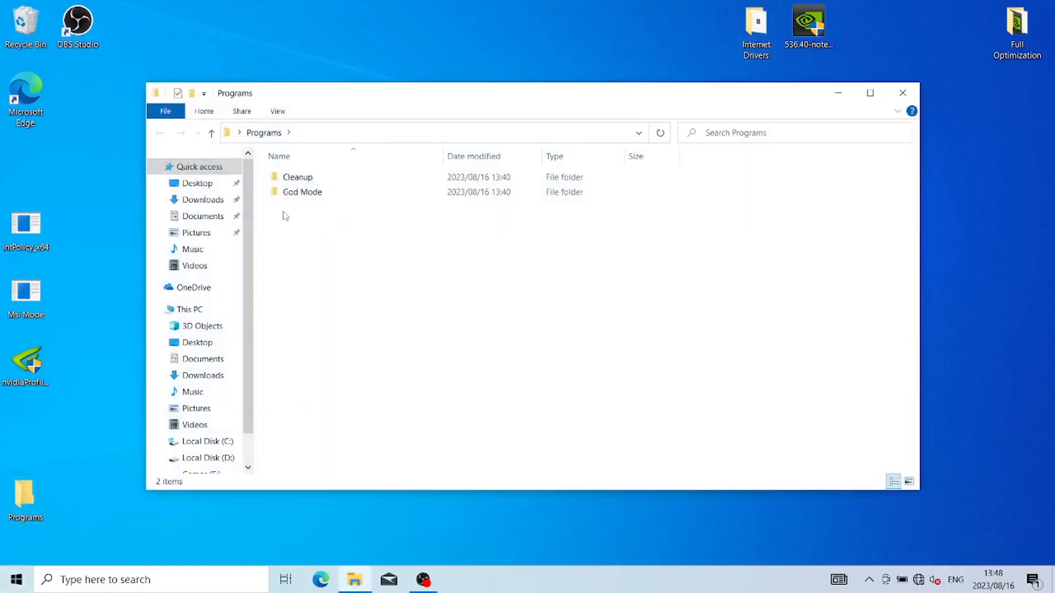
pyautogui.doubleClick(299, 193)
pyautogui.moveTo(506, 100); pyautogui.dragTo(539, 147)
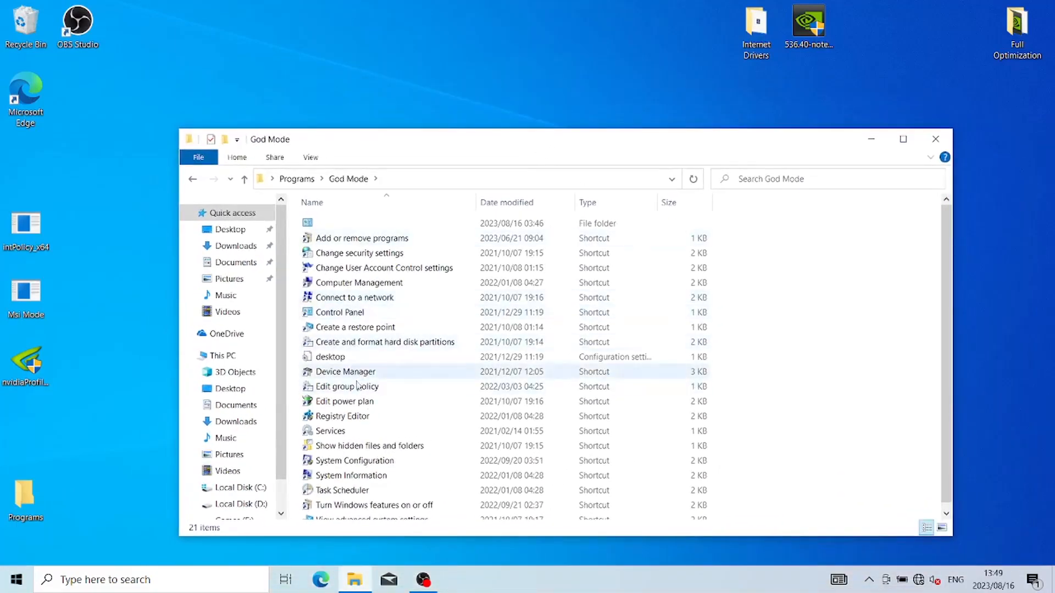
pyautogui.click(16, 580)
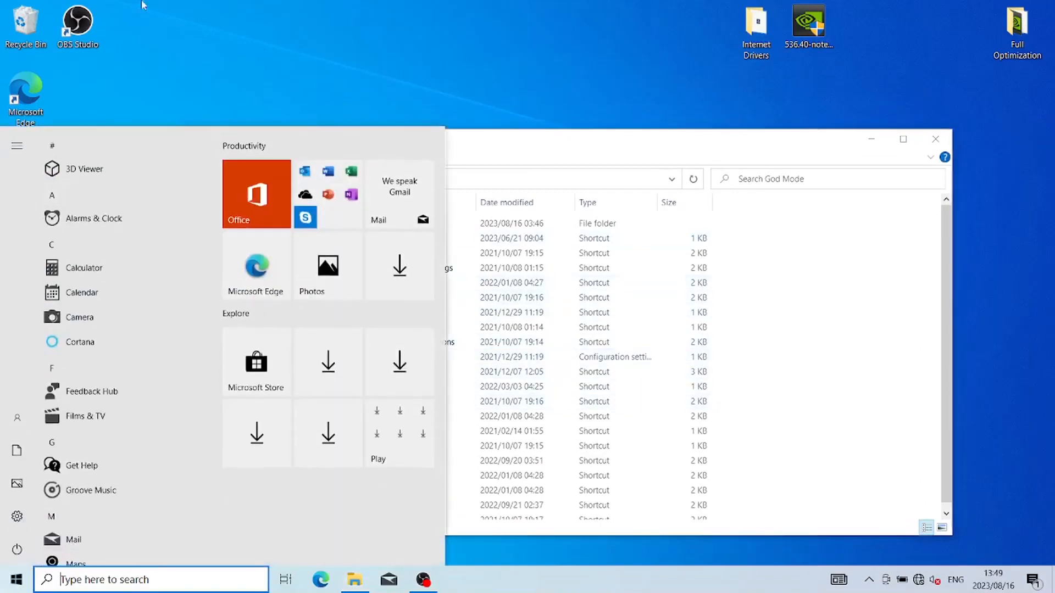
pyautogui.click(468, 27)
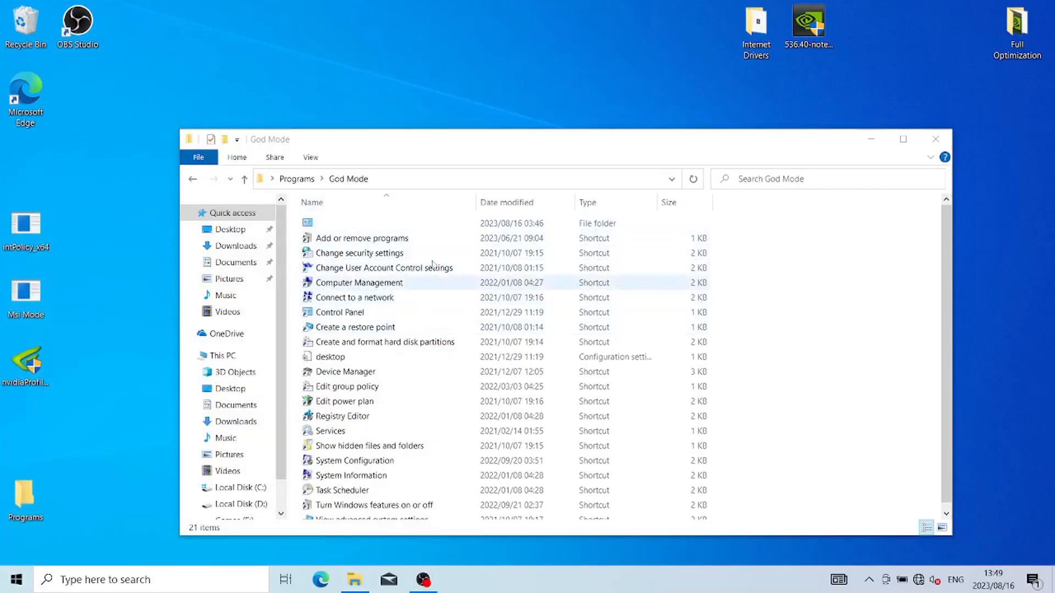
pyautogui.scroll(-1, 415, 384)
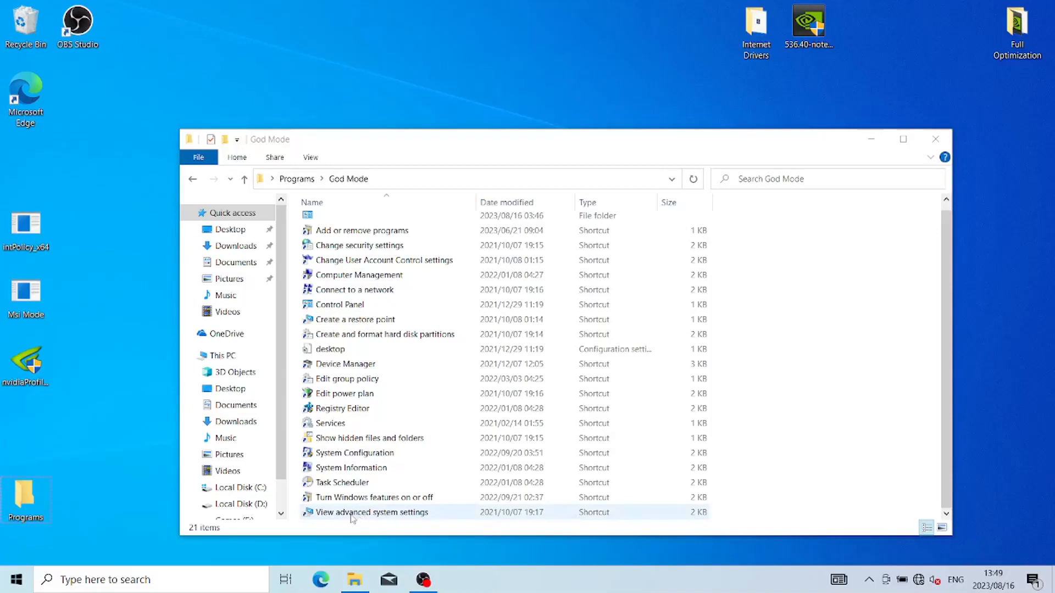
# Step: Select advanced system settings, Windows features, Task Scheduler, System Configuration, hidden files, Services and Edit power plan
pyautogui.click(337, 517)
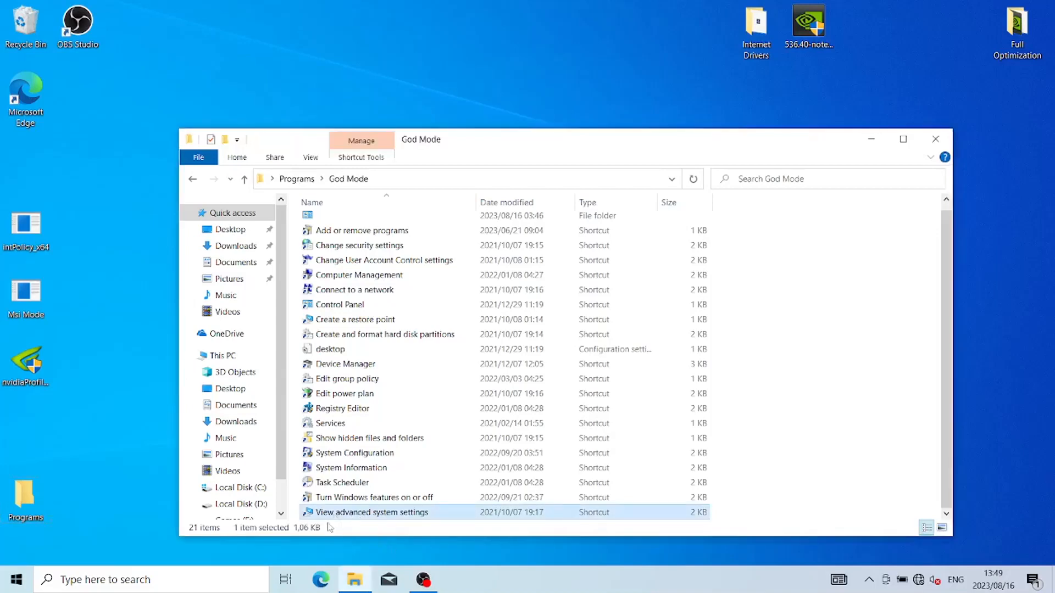
pyautogui.keyDown('ctrl'); pyautogui.click(339, 498); pyautogui.keyUp('ctrl')
pyautogui.keyDown('ctrl'); pyautogui.click(343, 482); pyautogui.keyUp('ctrl')
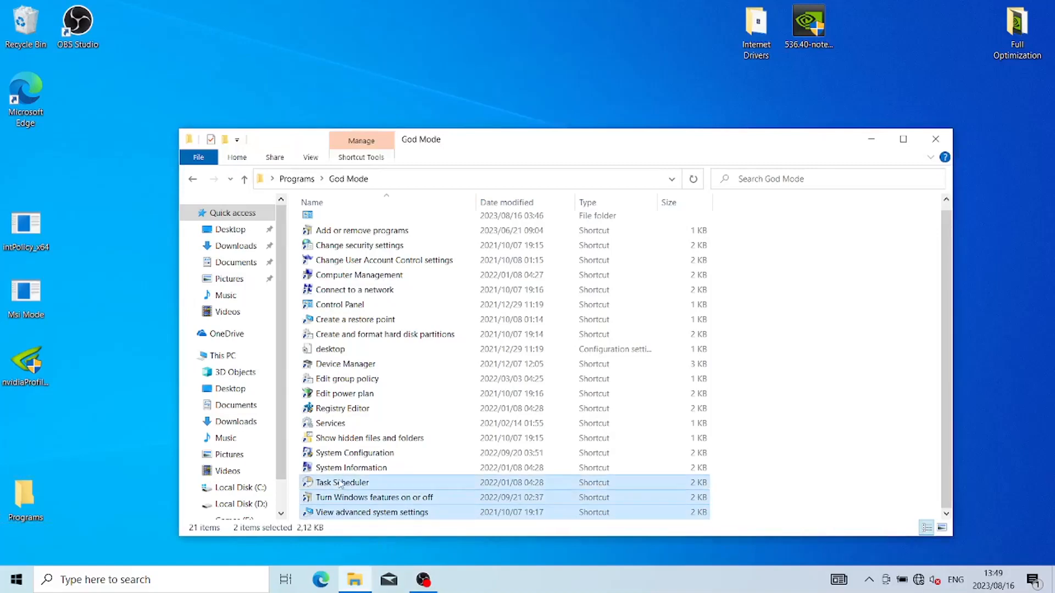
pyautogui.keyDown('ctrl'); pyautogui.click(344, 451); pyautogui.keyUp('ctrl')
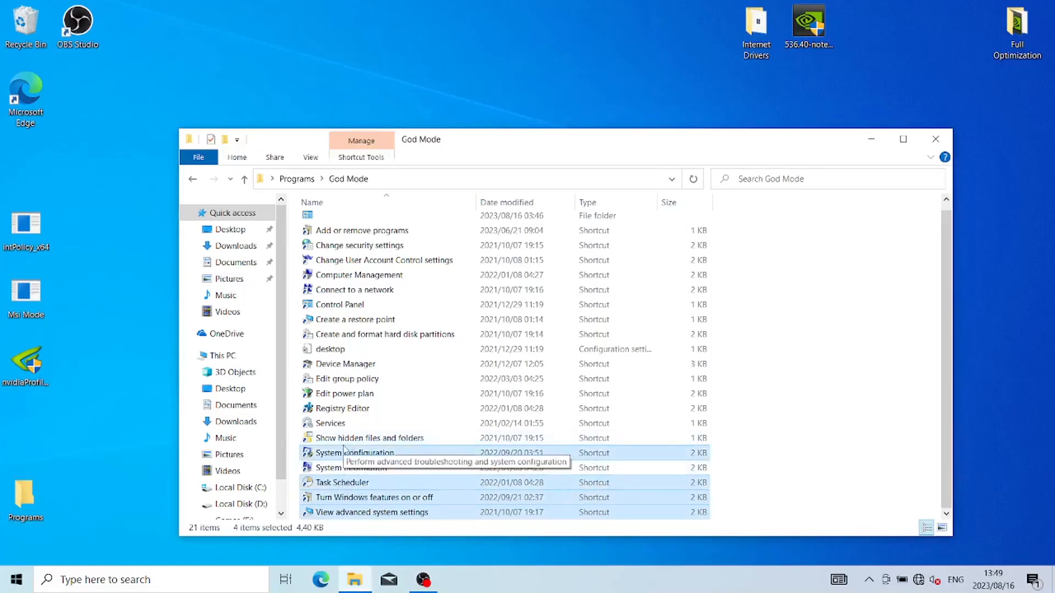
pyautogui.keyDown('ctrl'); pyautogui.click(384, 439); pyautogui.keyUp('ctrl')
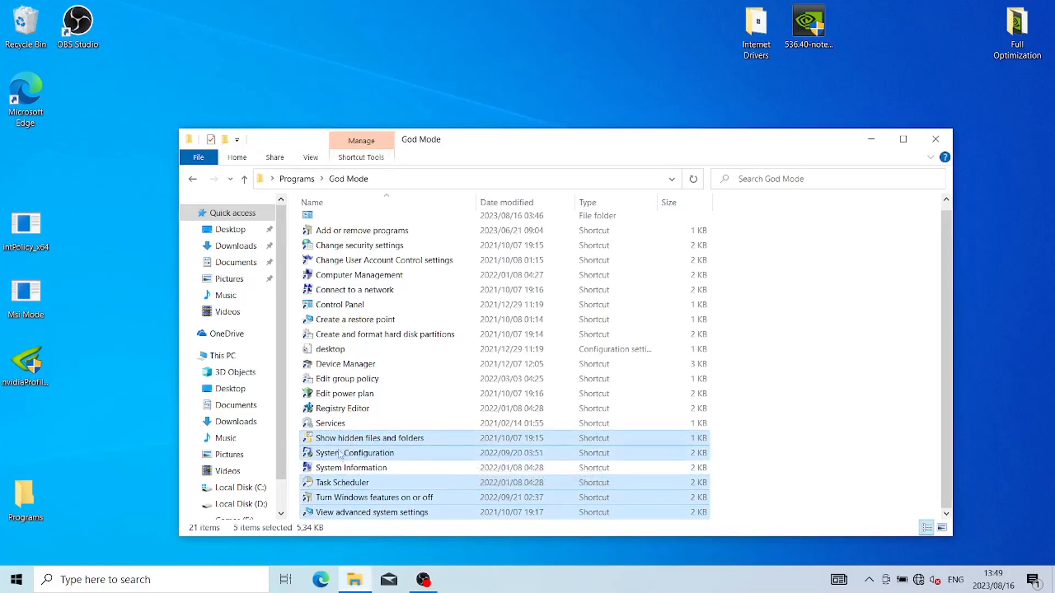
pyautogui.keyDown('ctrl'); pyautogui.click(332, 424); pyautogui.keyUp('ctrl')
pyautogui.keyDown('ctrl'); pyautogui.click(341, 394); pyautogui.keyUp('ctrl')
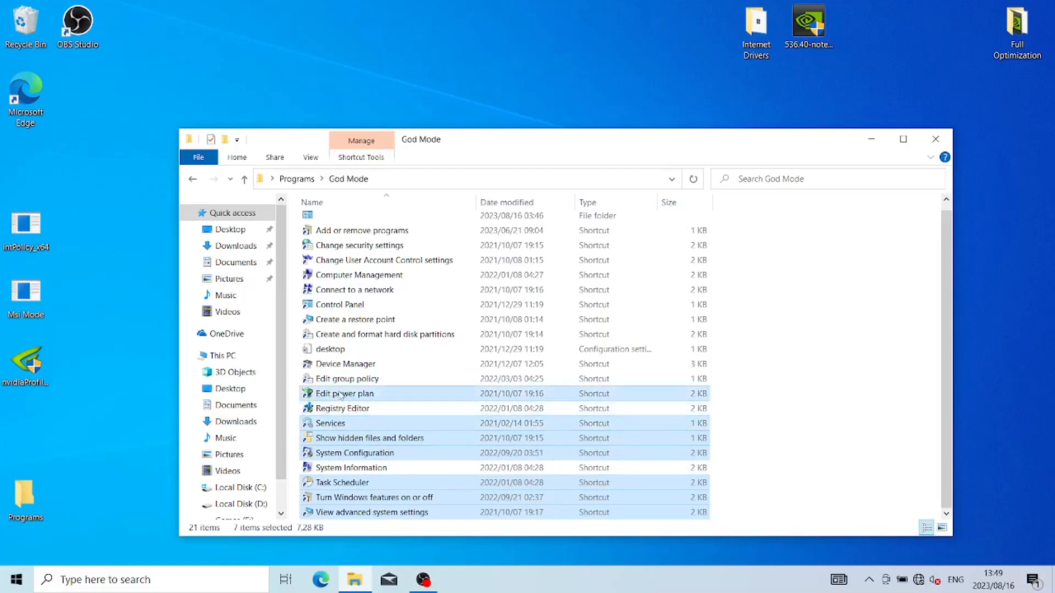
# Step: Add Device Manager, UAC settings and Add or remove programs, copy all ten, and close the folder
pyautogui.keyDown('ctrl'); pyautogui.click(340, 365); pyautogui.keyUp('ctrl')
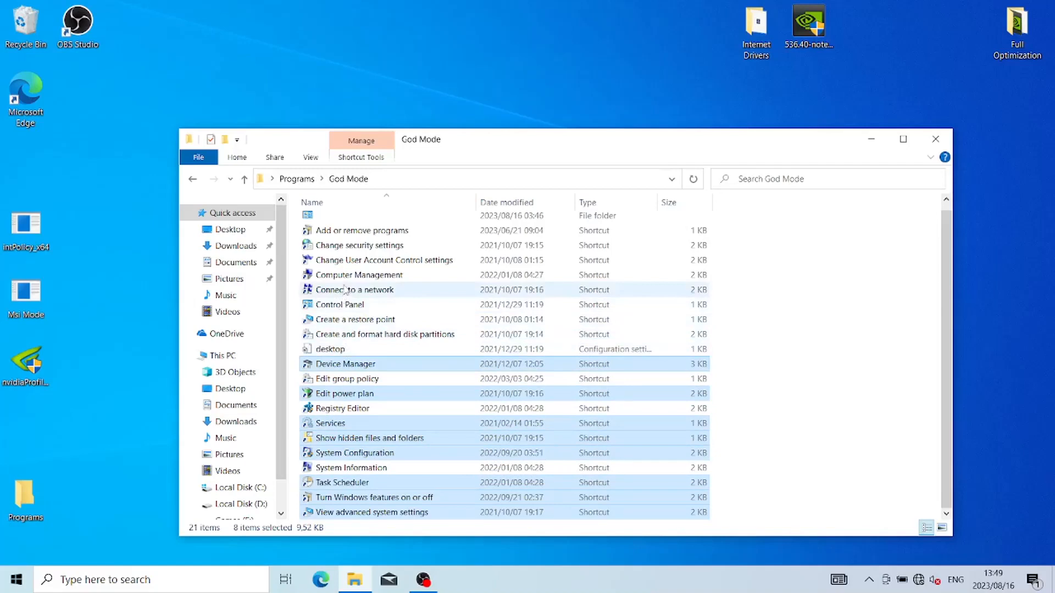
pyautogui.keyDown('ctrl'); pyautogui.click(357, 260); pyautogui.keyUp('ctrl')
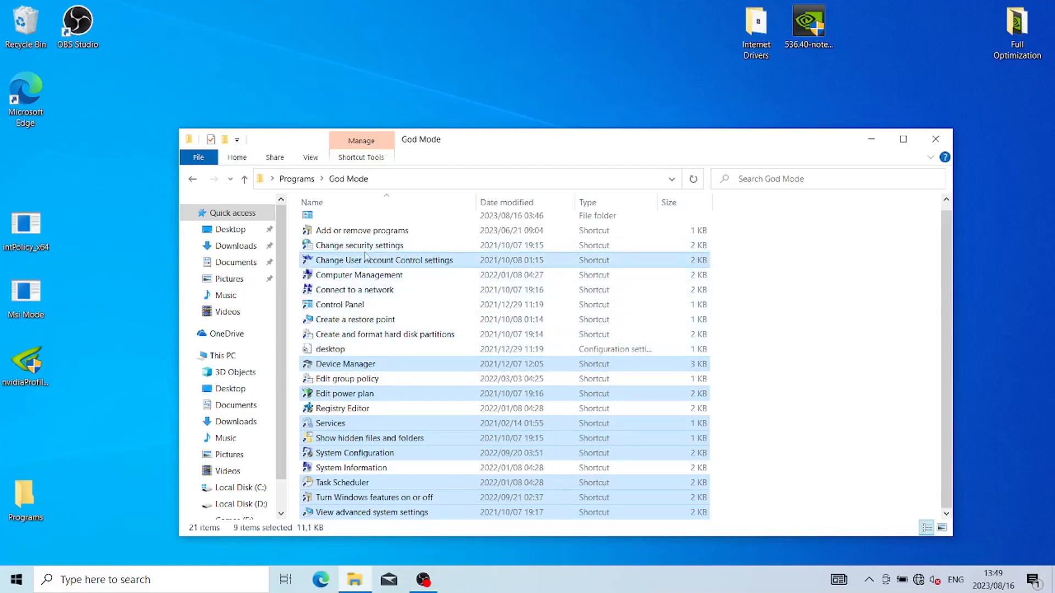
pyautogui.keyDown('ctrl'); pyautogui.click(351, 231); pyautogui.keyUp('ctrl')
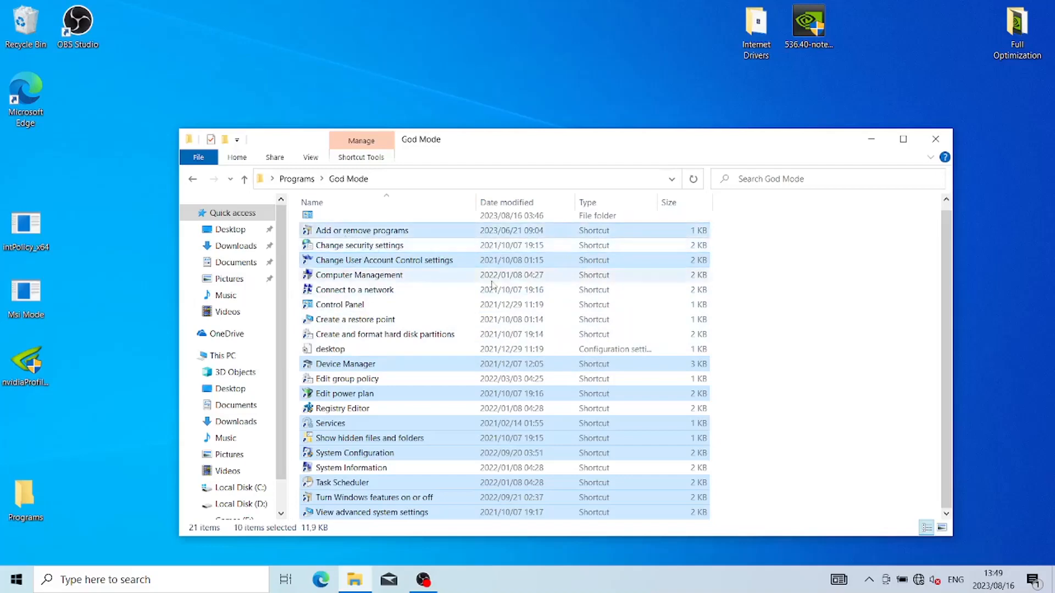
pyautogui.rightClick(343, 236)
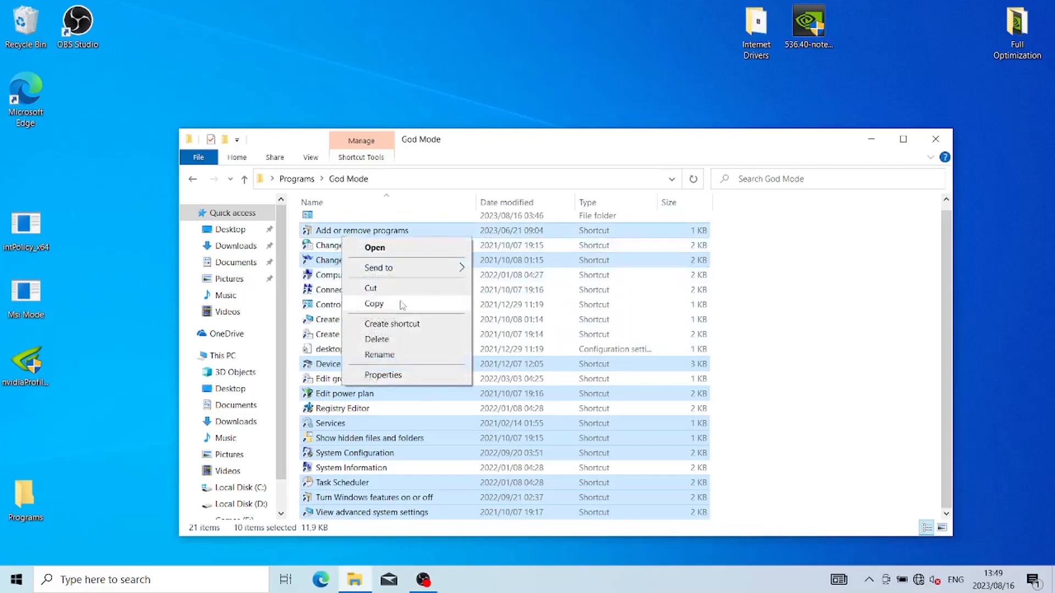
pyautogui.click(402, 304)
pyautogui.click(935, 138)
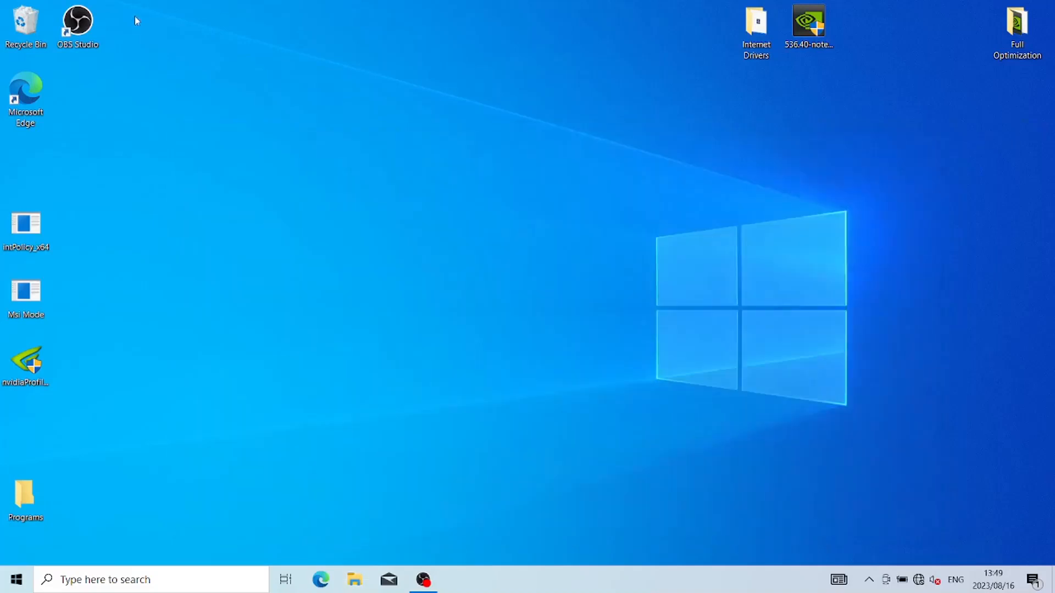
# Step: Paste the ten copied system shortcuts onto the desktop
pyautogui.rightClick(407, 24)
pyautogui.click(434, 80)
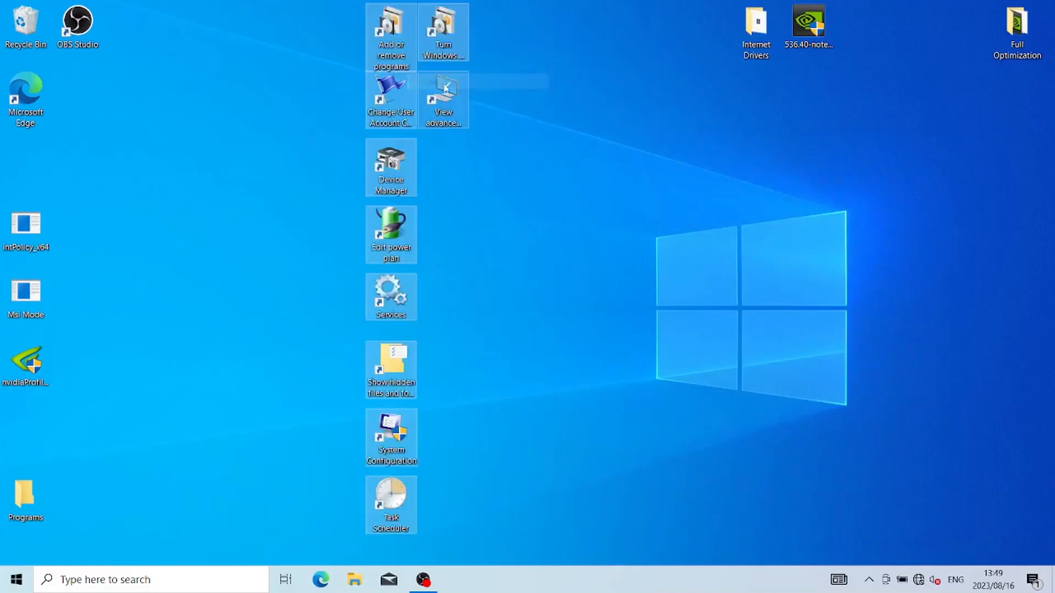
pyautogui.click(559, 113)
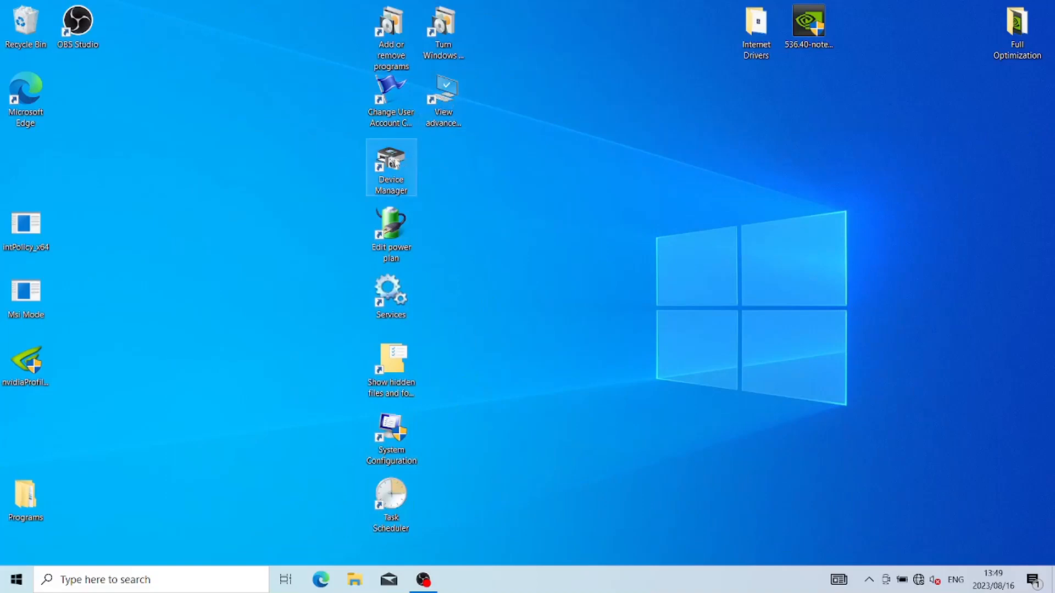
# Step: Regroup the pasted shortcuts into a compact grid near the top, with Device Manager first
pyautogui.moveTo(391, 164); pyautogui.dragTo(286, 25)
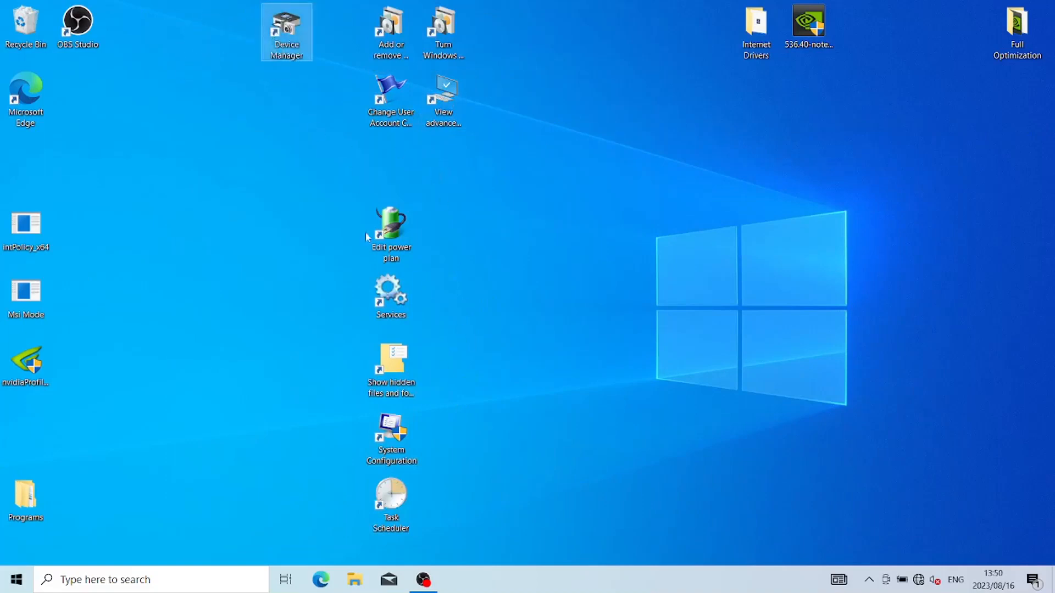
pyautogui.moveTo(401, 82); pyautogui.dragTo(296, 82)
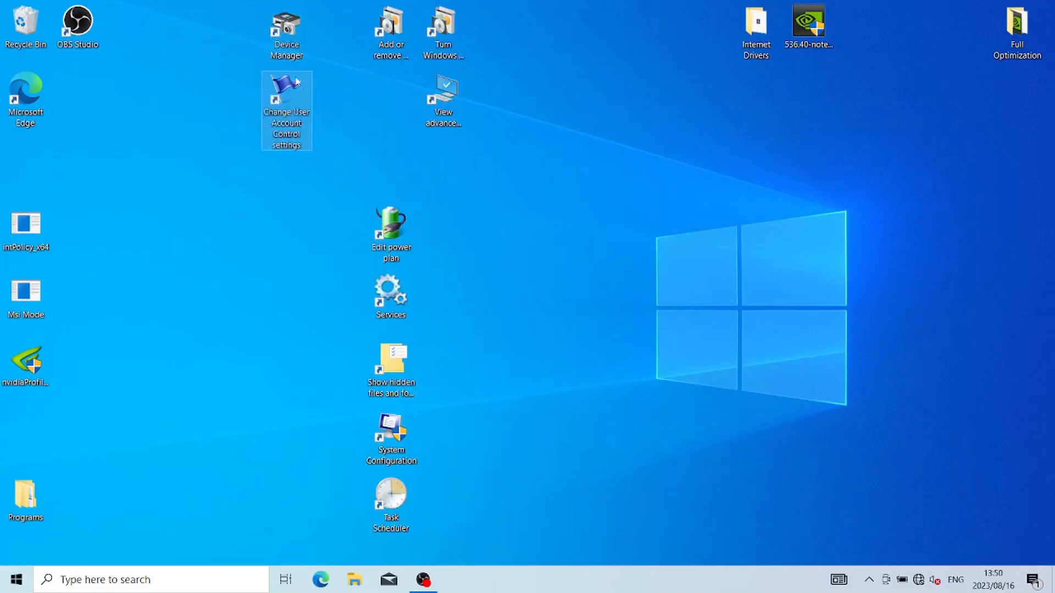
pyautogui.moveTo(396, 227); pyautogui.dragTo(287, 185)
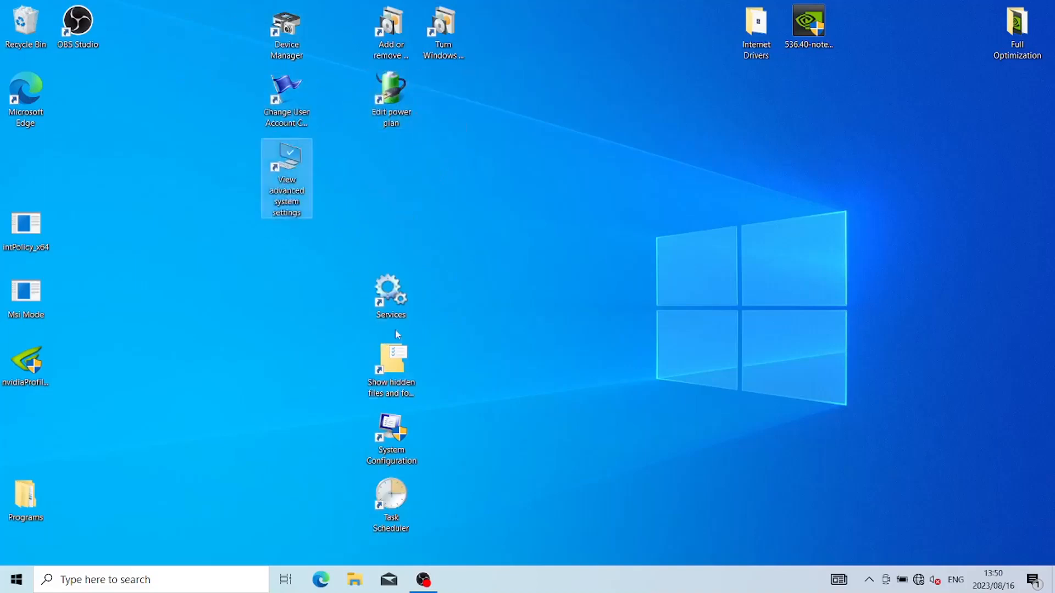
pyautogui.moveTo(393, 451); pyautogui.dragTo(300, 249)
pyautogui.moveTo(390, 291); pyautogui.dragTo(392, 165)
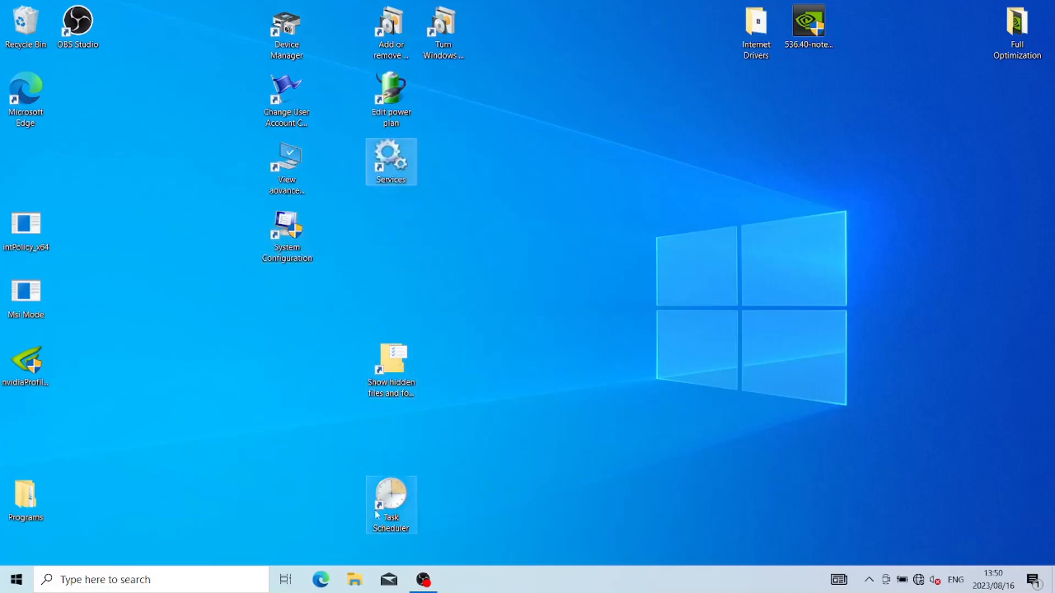
pyautogui.moveTo(391, 360); pyautogui.dragTo(442, 96)
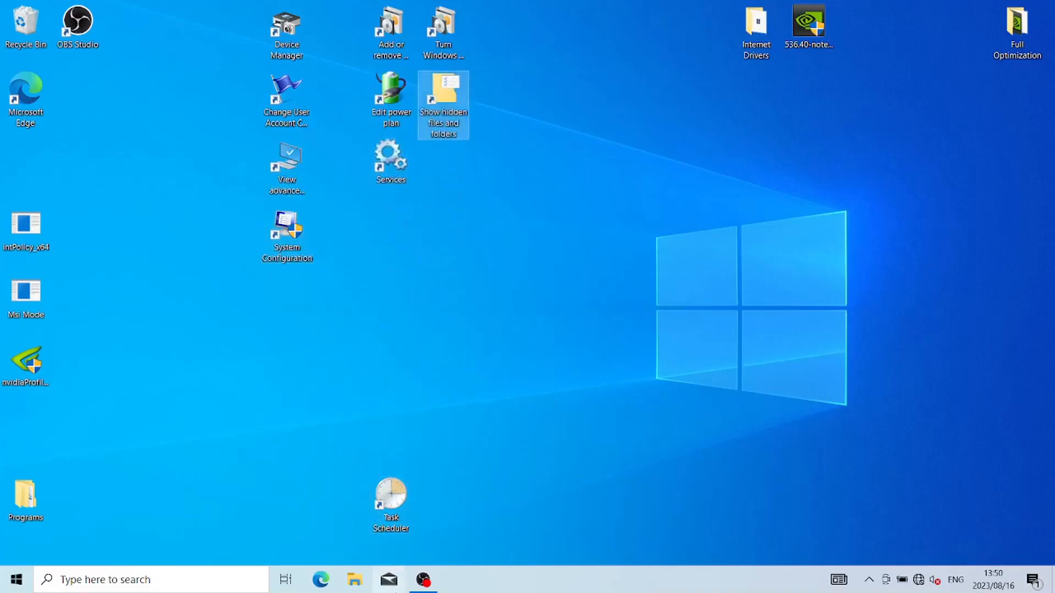
pyautogui.moveTo(392, 497); pyautogui.dragTo(452, 176)
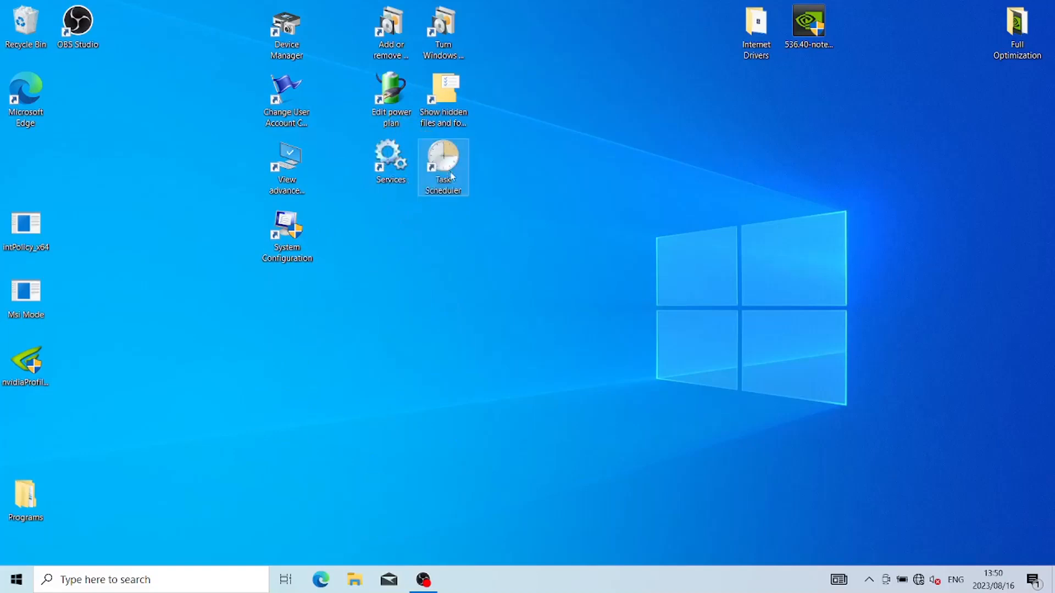
# Step: Open Device Manager from its desktop shortcut and expand Network adapters
pyautogui.doubleClick(286, 30)
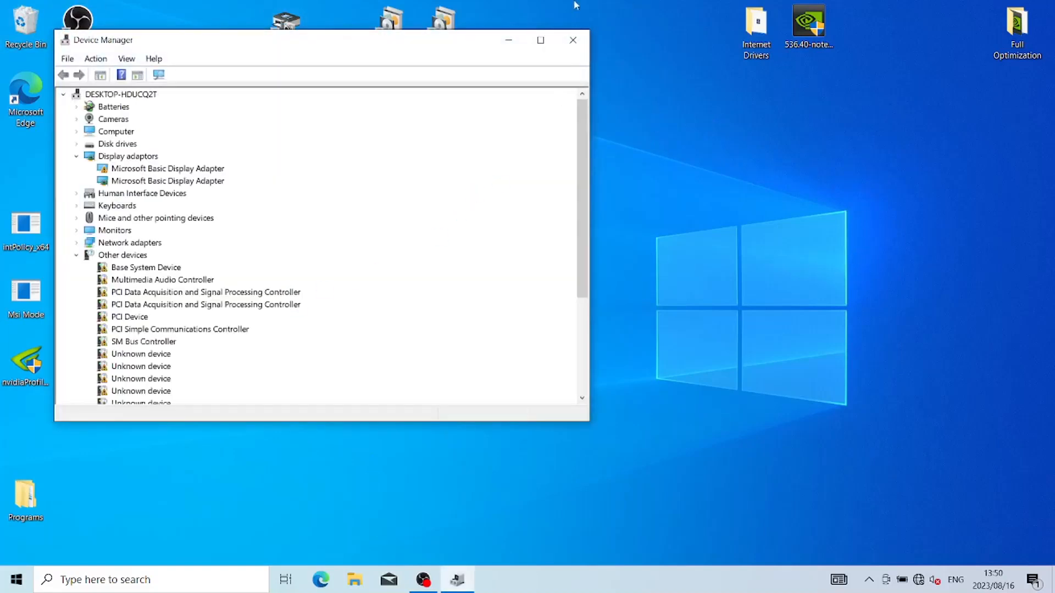
pyautogui.moveTo(458, 42); pyautogui.dragTo(552, 16)
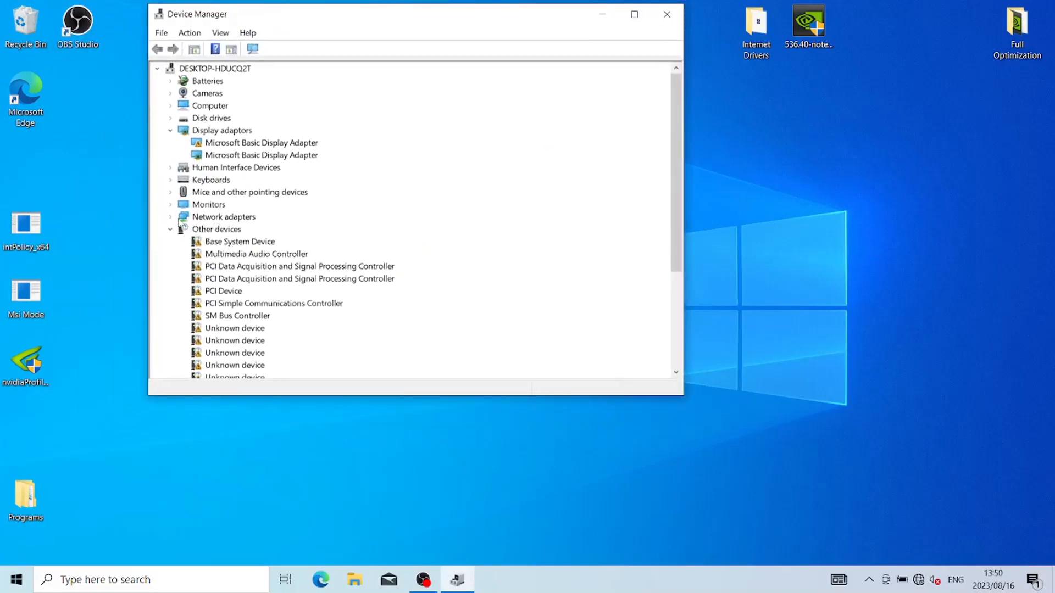
pyautogui.click(171, 218)
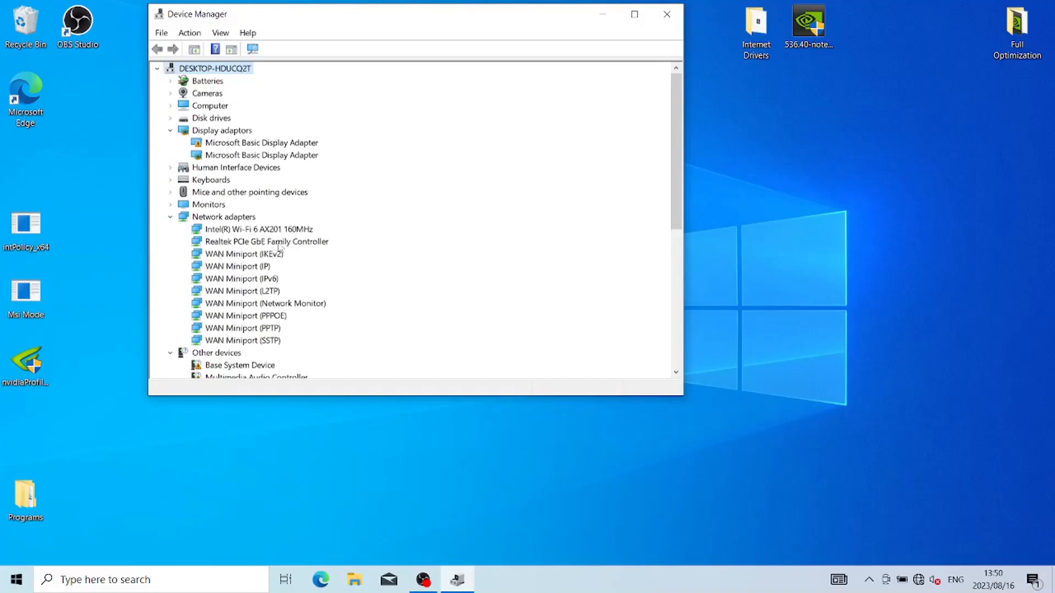
# Step: Update the Intel Wi-Fi 6 AX201 driver from the Desktop\Internet Drivers folder
pyautogui.rightClick(240, 232)
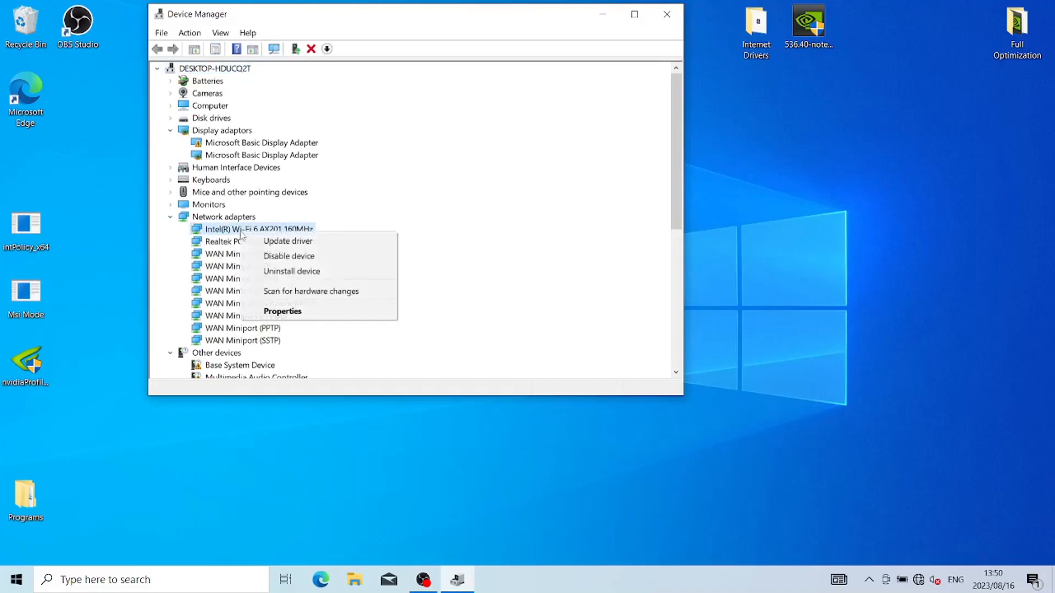
pyautogui.click(275, 243)
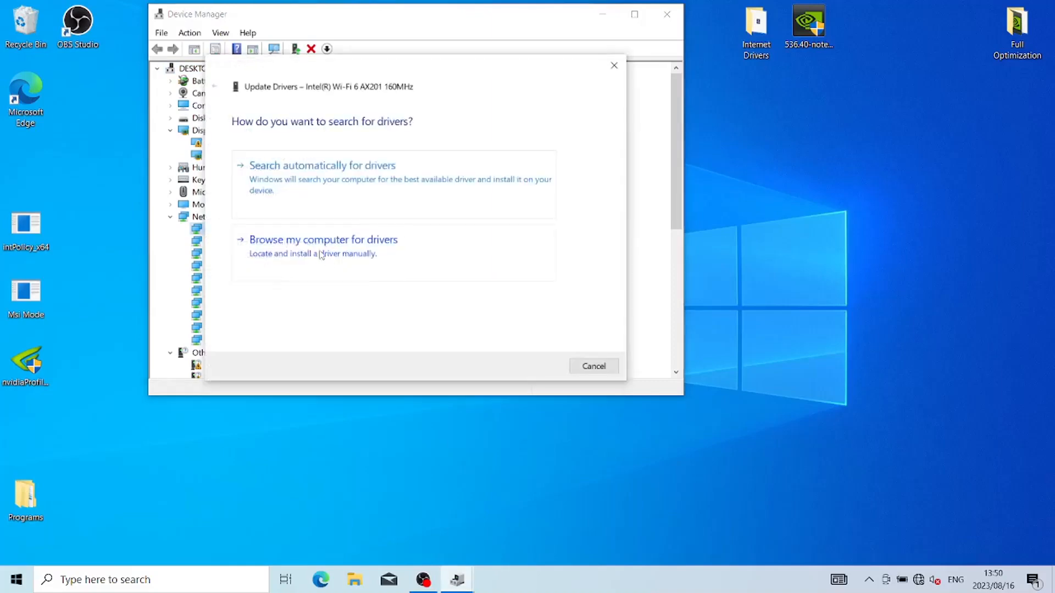
pyautogui.click(316, 254)
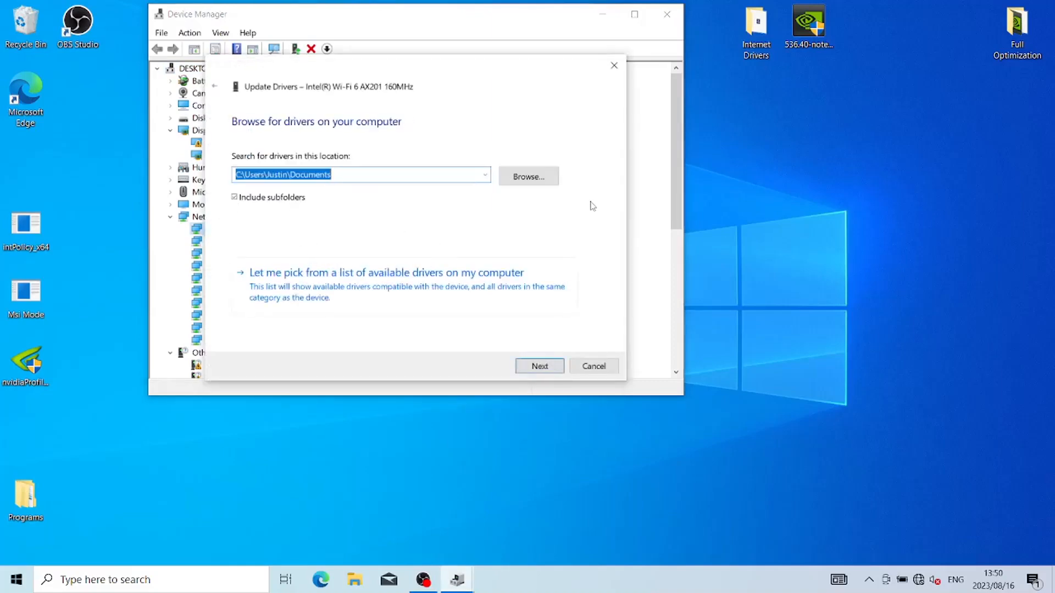
pyautogui.click(541, 182)
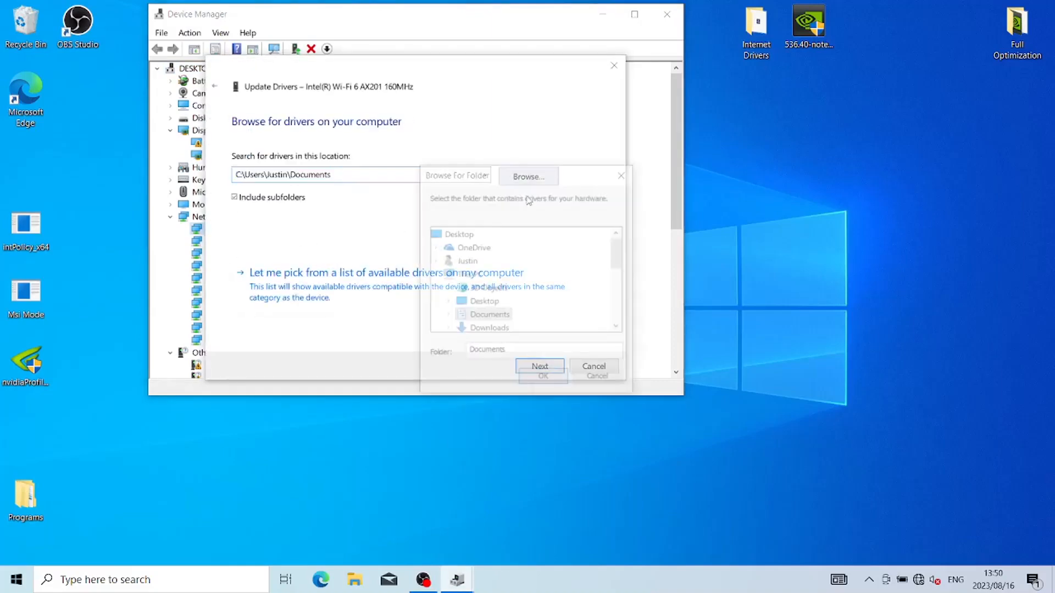
pyautogui.click(482, 304)
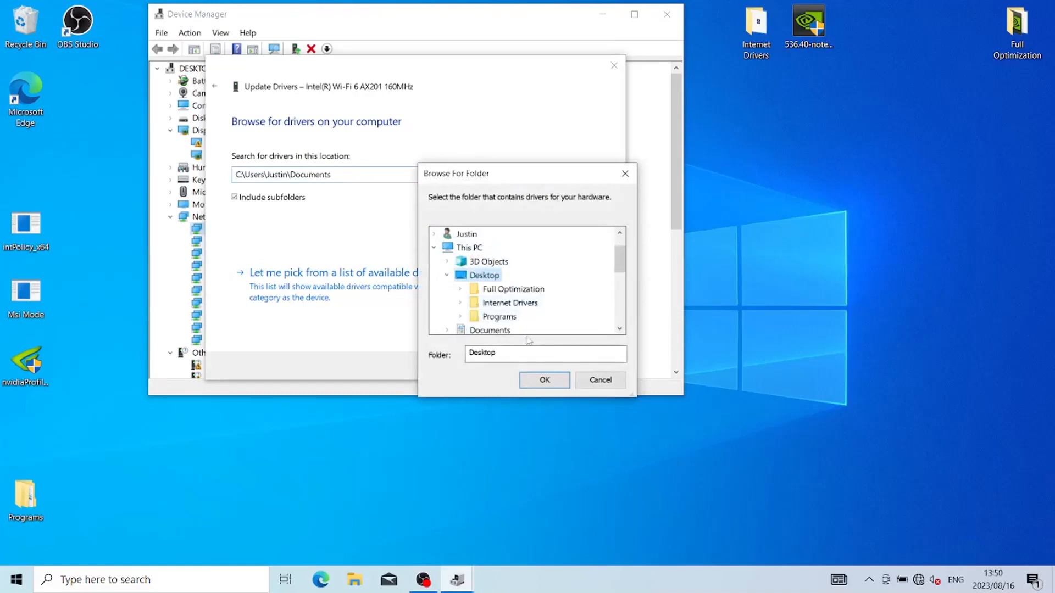
pyautogui.click(497, 305)
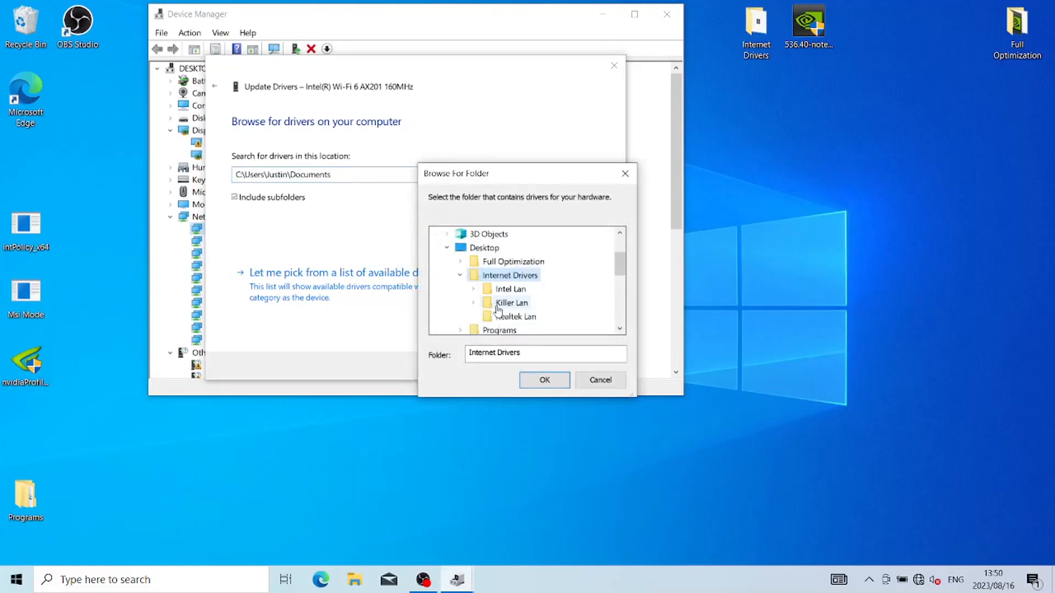
pyautogui.click(545, 382)
pyautogui.click(543, 366)
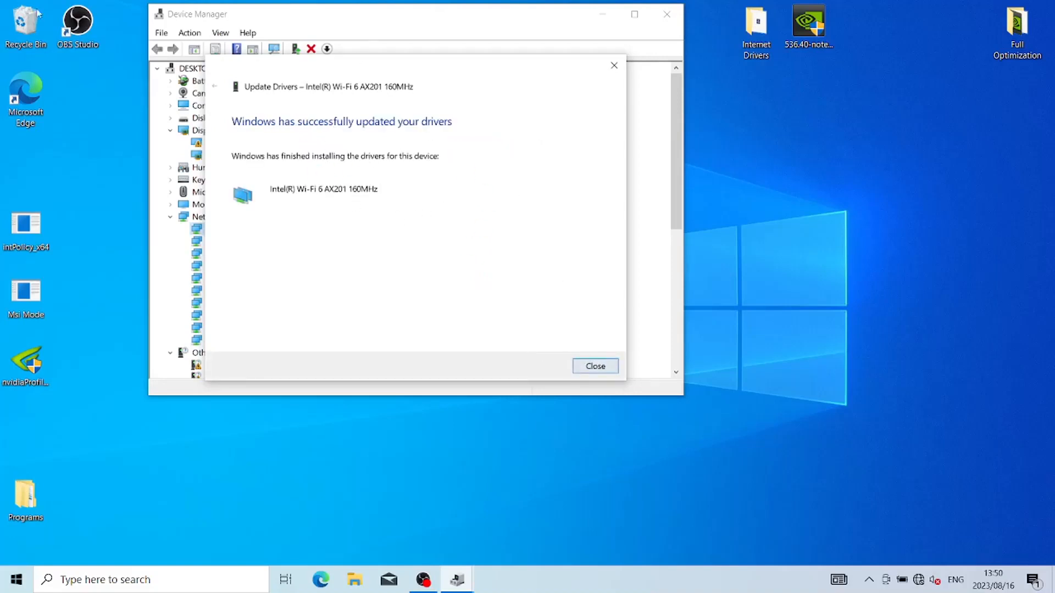
pyautogui.click(595, 366)
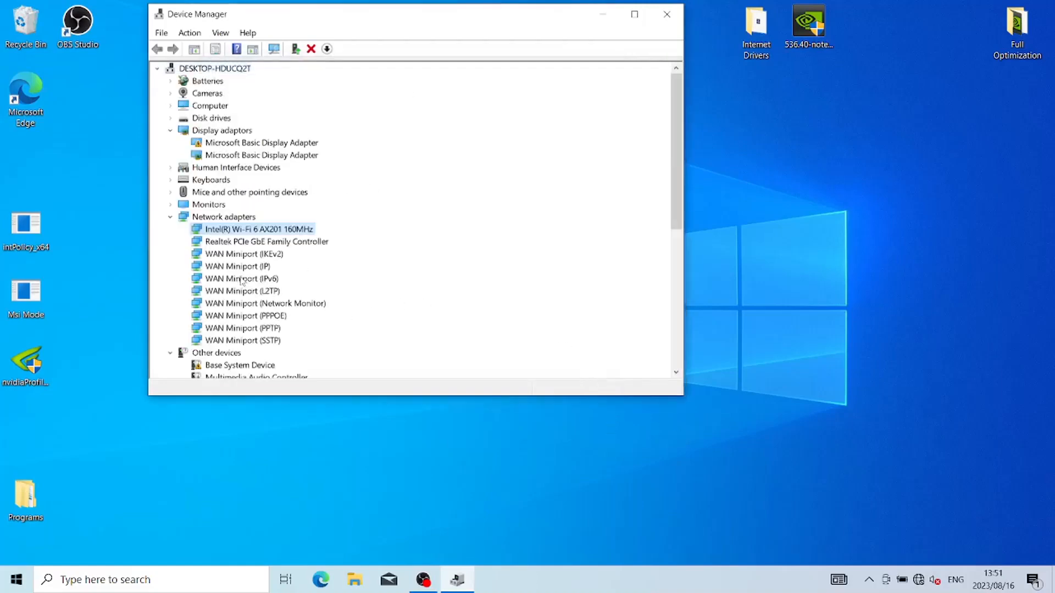
# Step: Update the Realtek PCIe GbE Family Controller driver from the Internet Drivers folder
pyautogui.rightClick(230, 245)
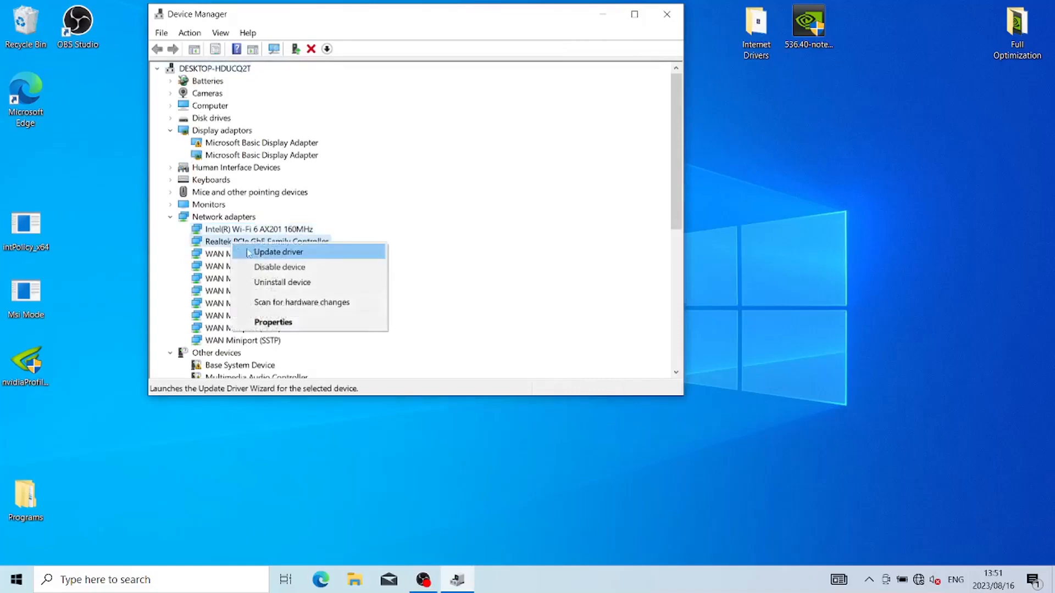
pyautogui.click(284, 253)
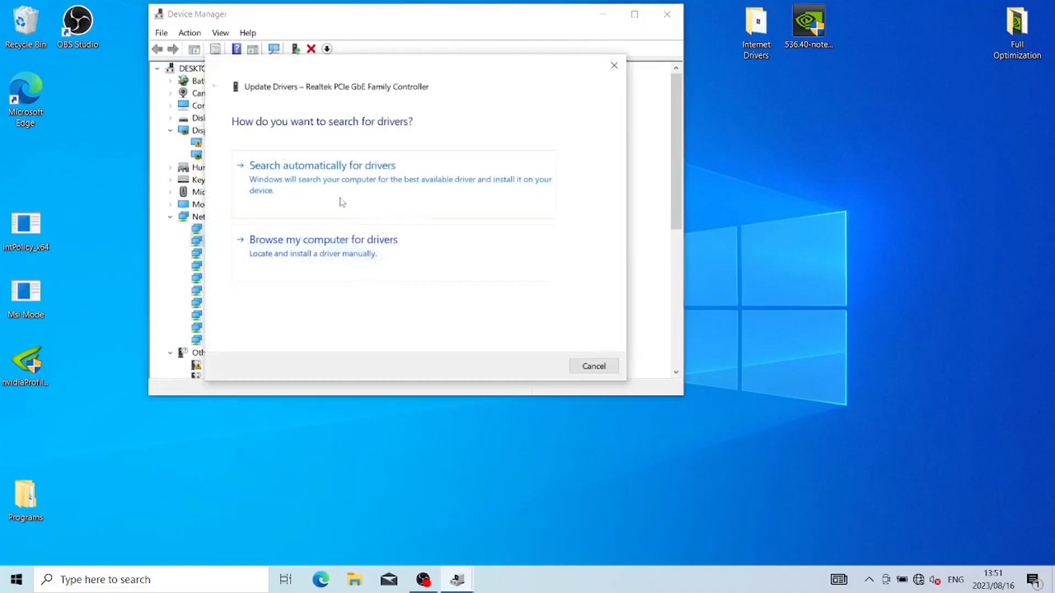
pyautogui.click(332, 254)
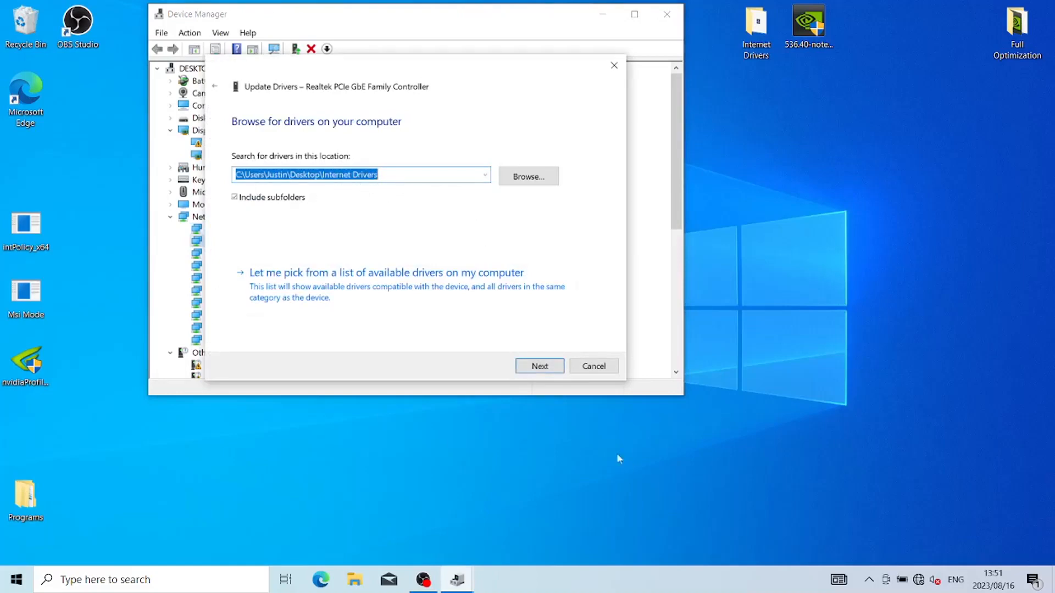
pyautogui.click(539, 366)
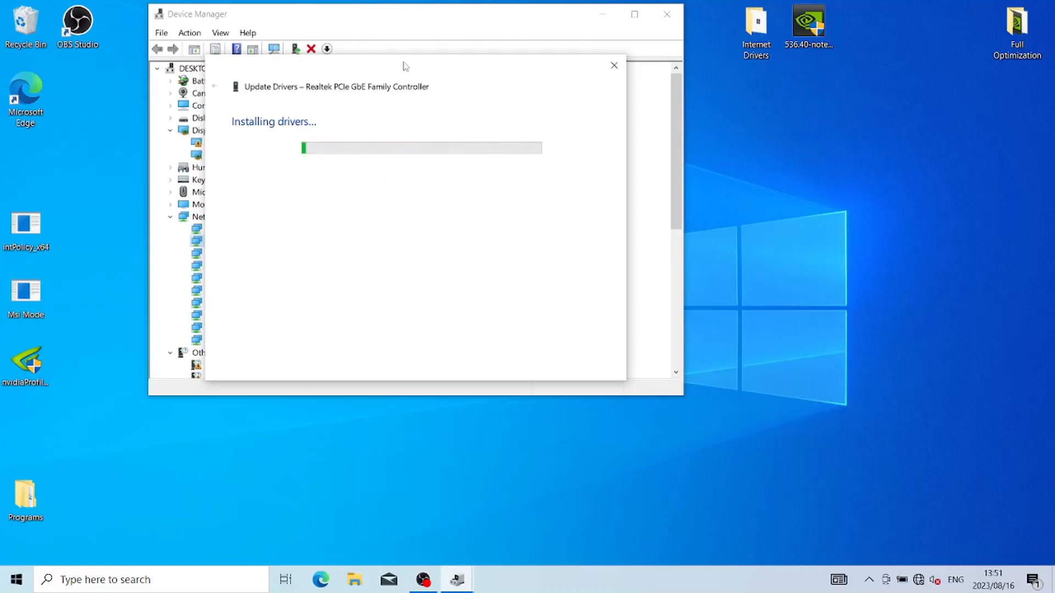
pyautogui.moveTo(417, 68); pyautogui.dragTo(563, 52)
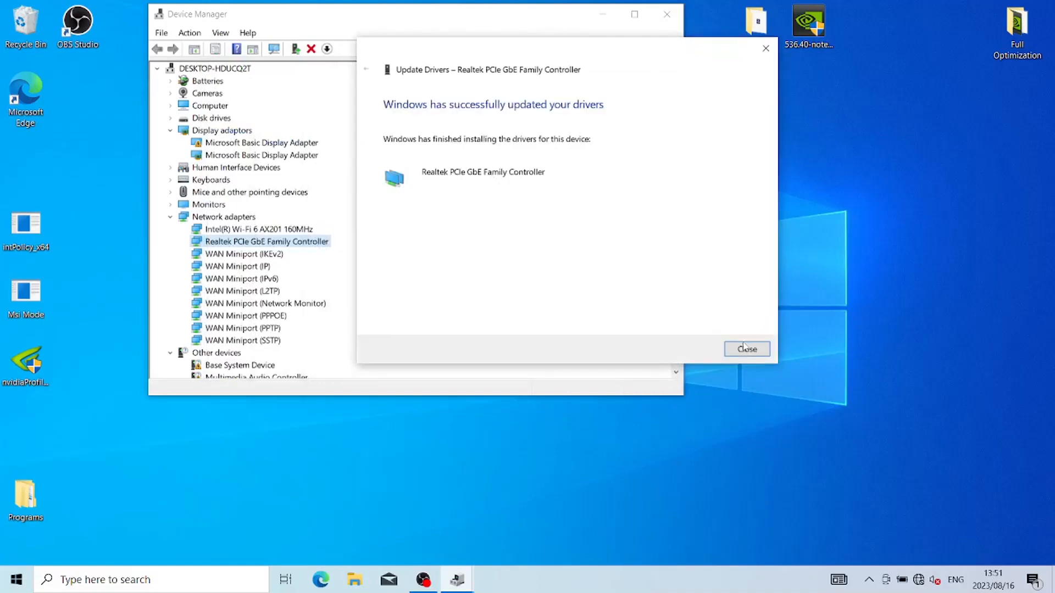
pyautogui.click(746, 348)
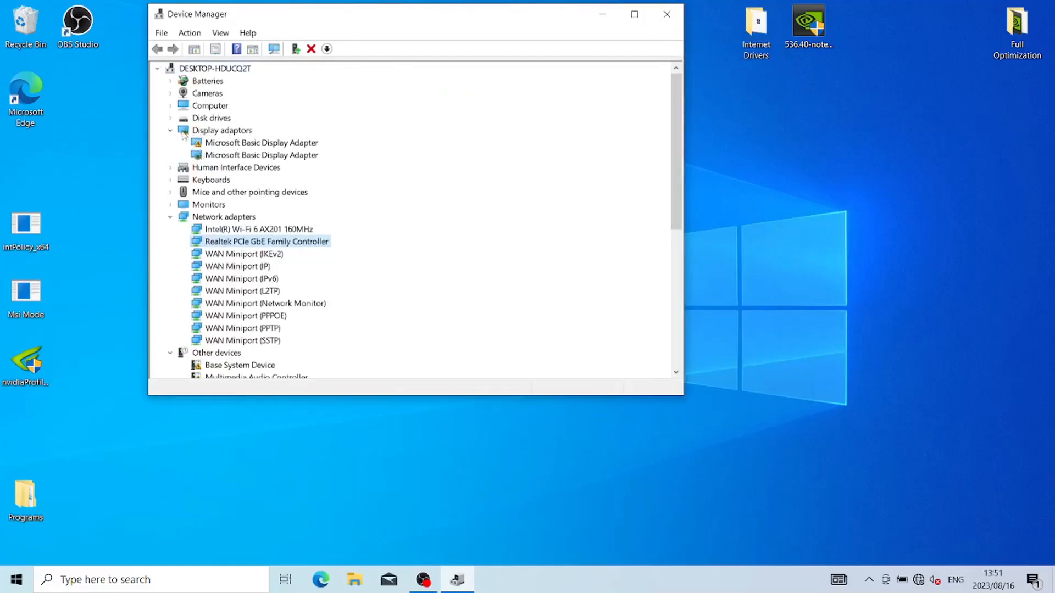
pyautogui.click(171, 118)
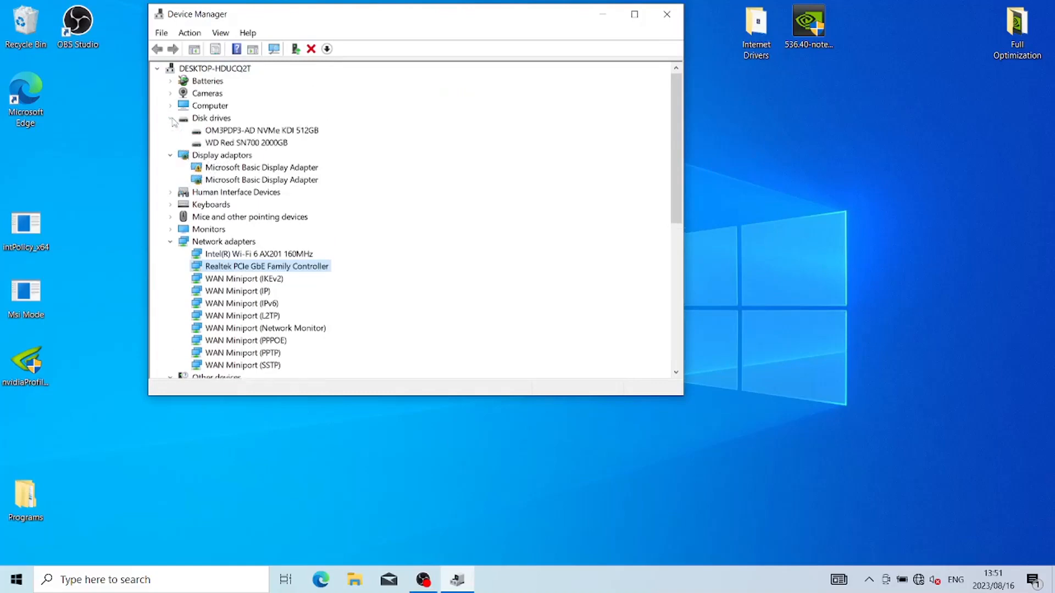
# Step: Check the NVMe drive's write-caching policies in its Properties
pyautogui.rightClick(223, 132)
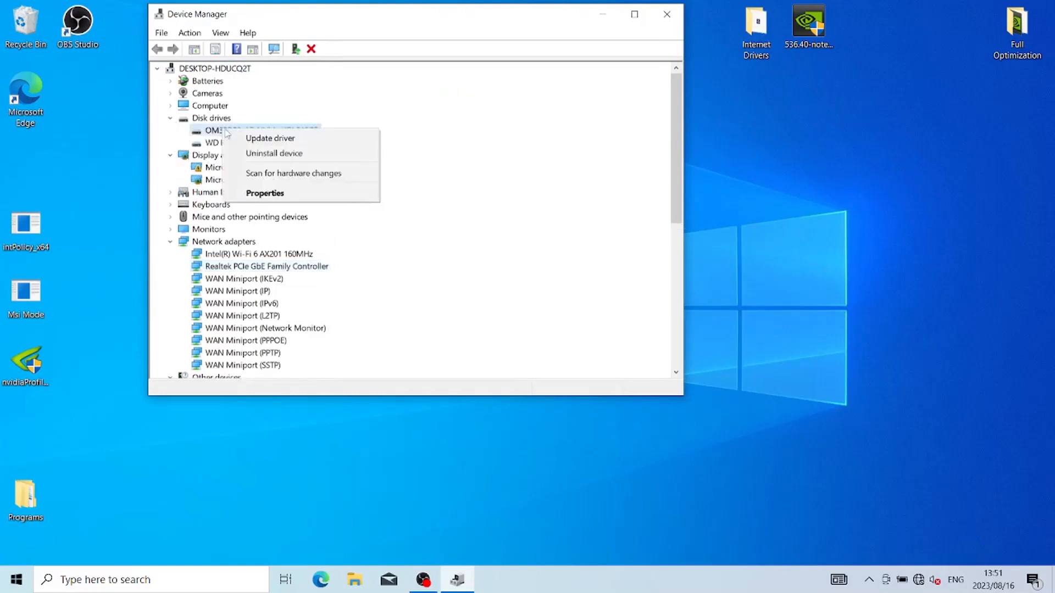
pyautogui.click(299, 194)
pyautogui.click(335, 78)
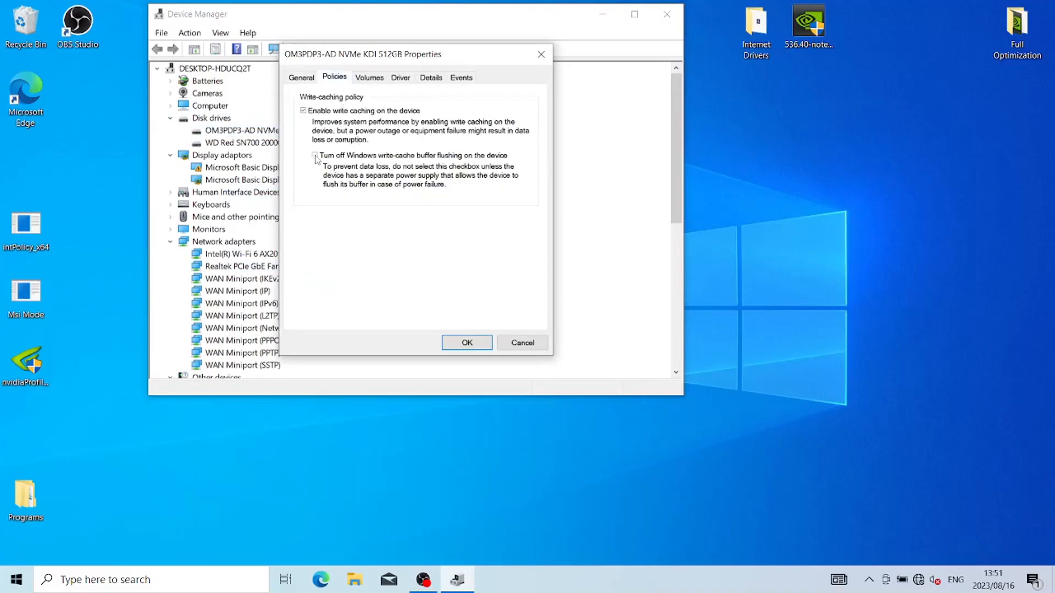
pyautogui.click(450, 342)
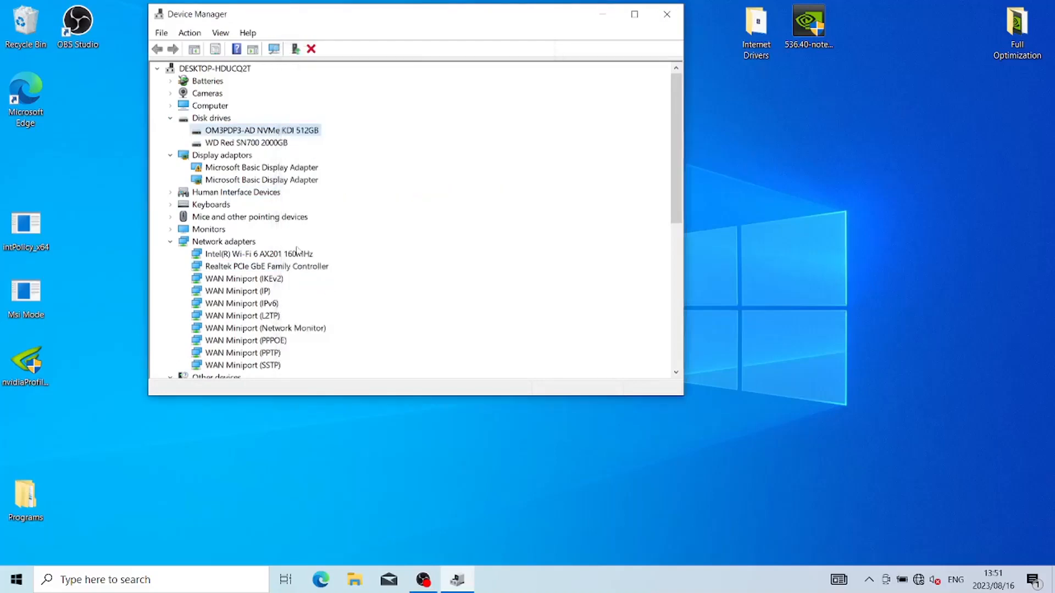
# Step: Check the WD Red SN700 drive's write-caching policies and confirm with OK
pyautogui.rightClick(232, 145)
pyautogui.click(269, 209)
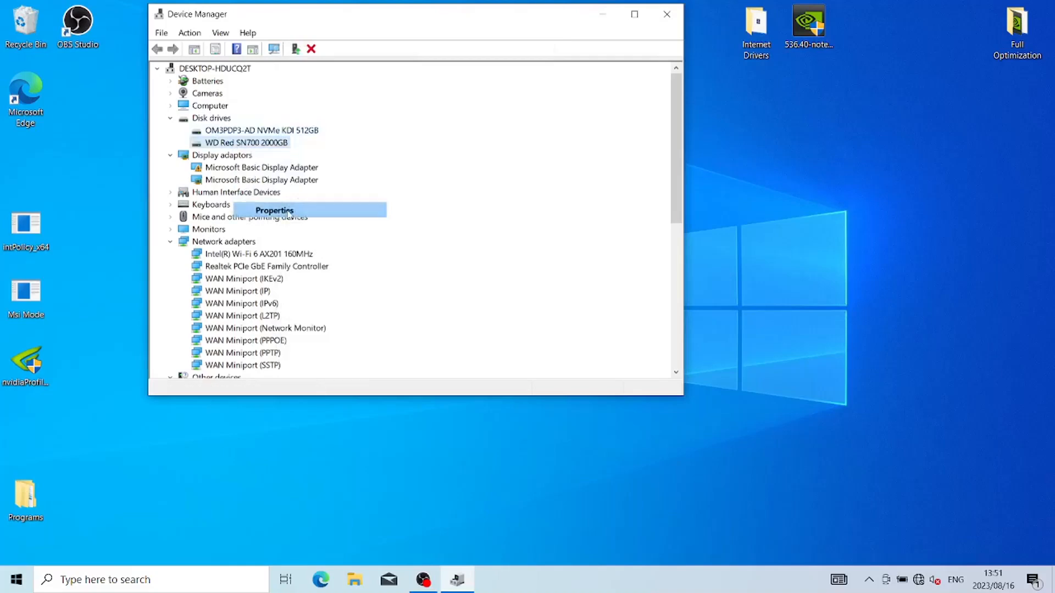
pyautogui.click(335, 79)
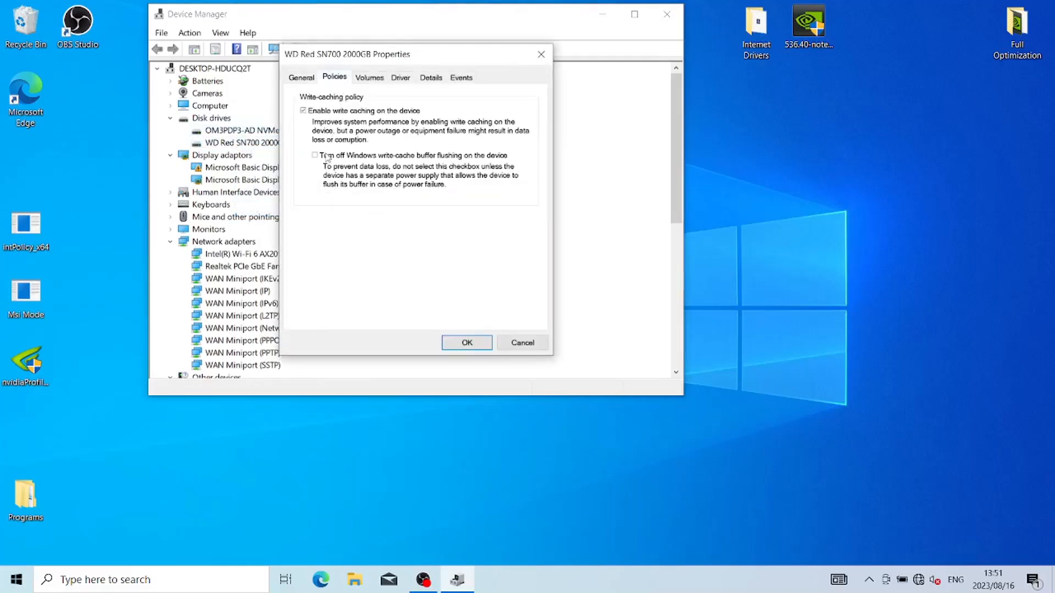
pyautogui.click(468, 342)
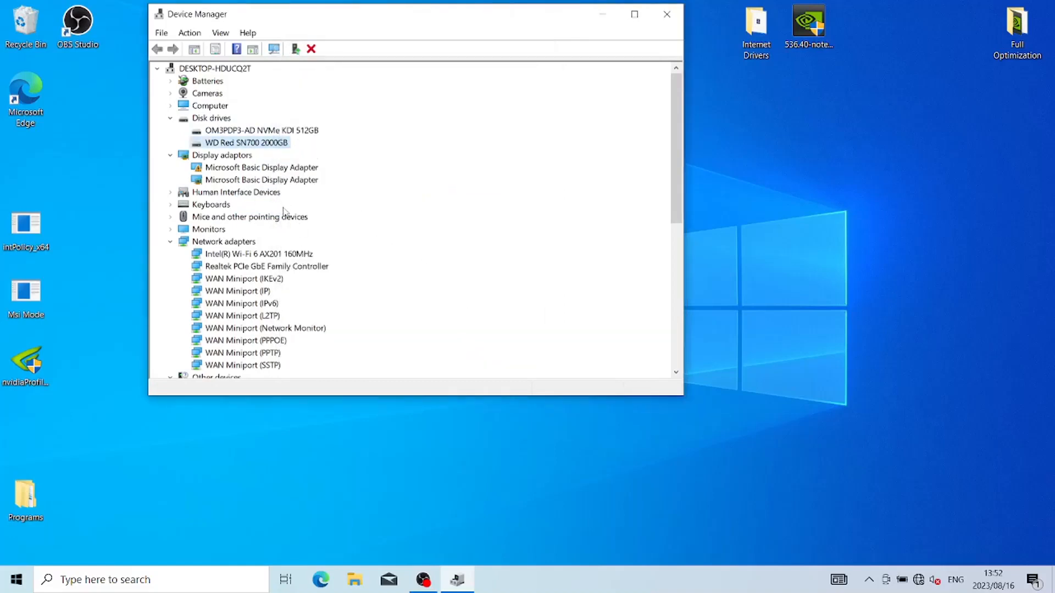
# Step: Expand System devices and disable the High precision event timer, confirming with Yes
pyautogui.scroll(-3, 285, 212)
pyautogui.scroll(-3, 295, 256)
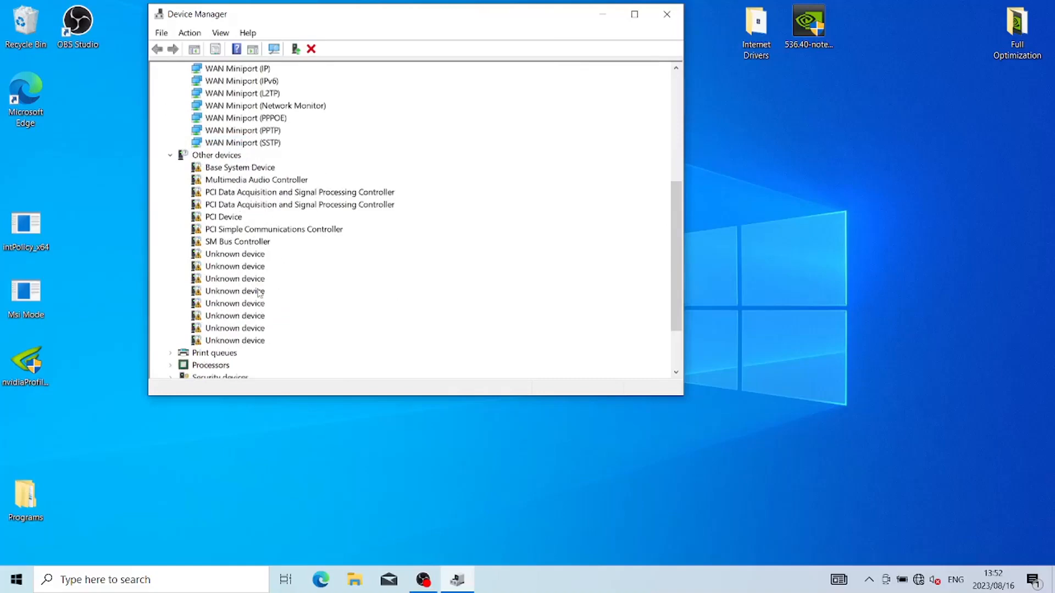
pyautogui.scroll(-2, 246, 292)
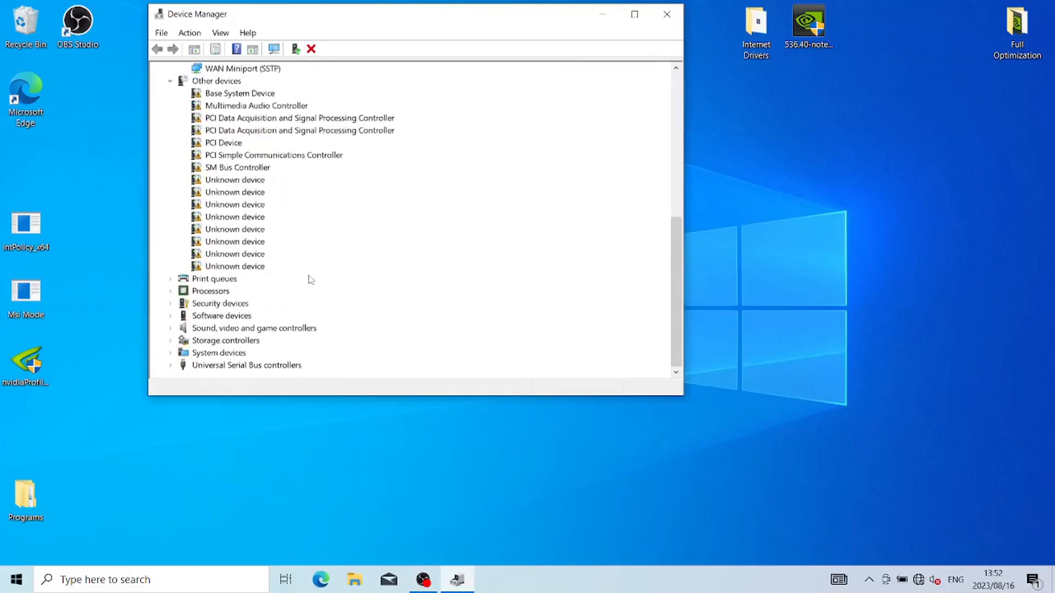
pyautogui.click(171, 353)
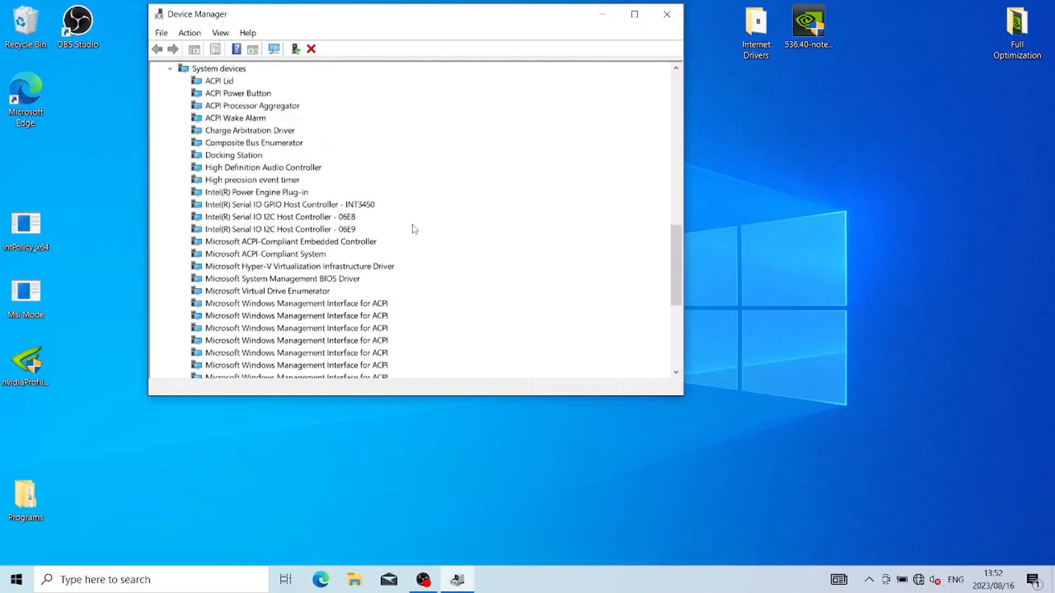
pyautogui.rightClick(229, 183)
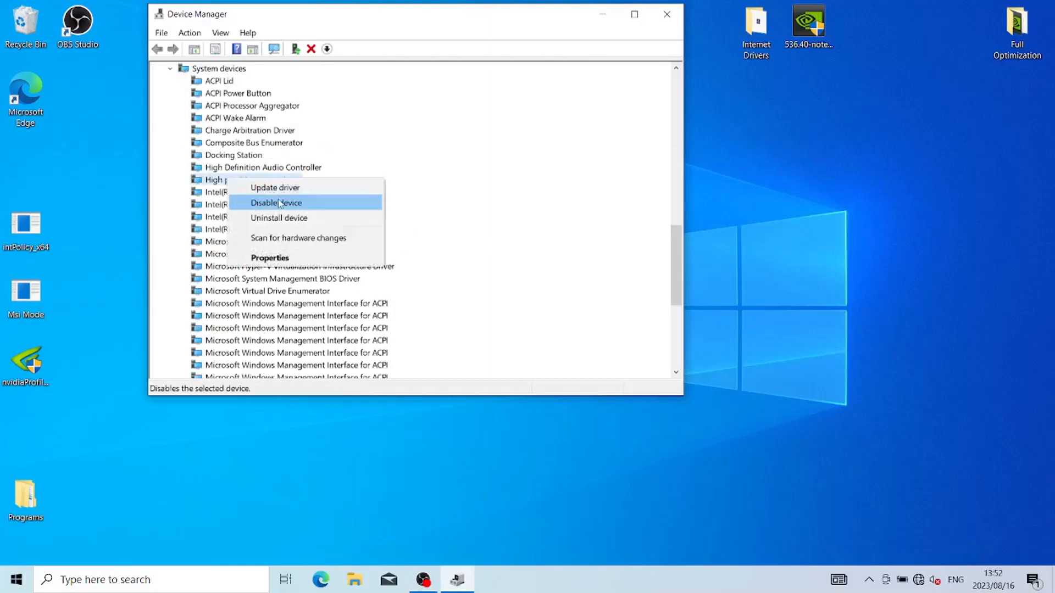
pyautogui.click(278, 203)
pyautogui.click(561, 307)
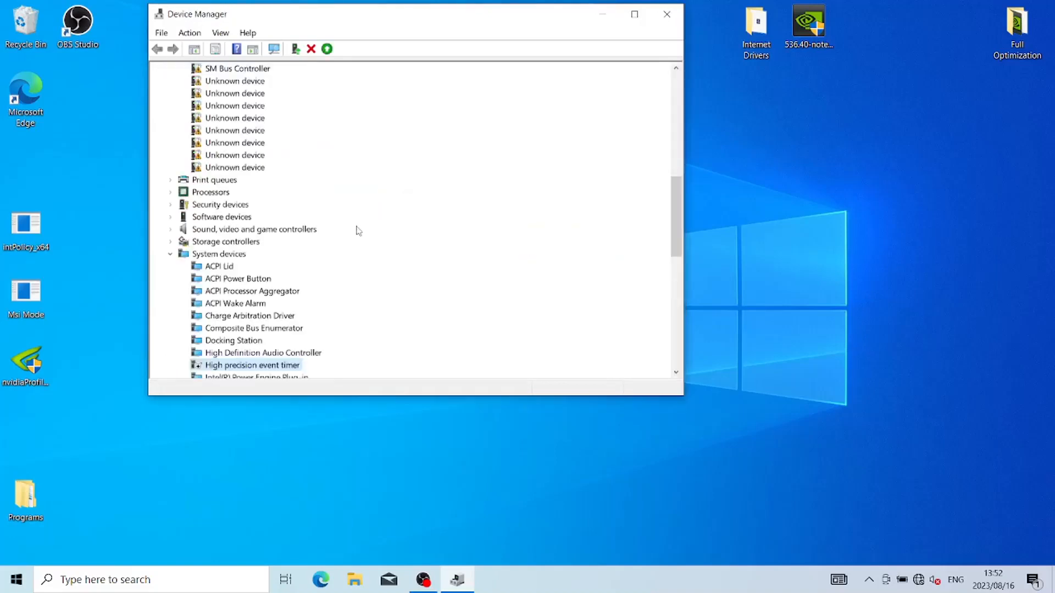
pyautogui.scroll(-12, 311, 258)
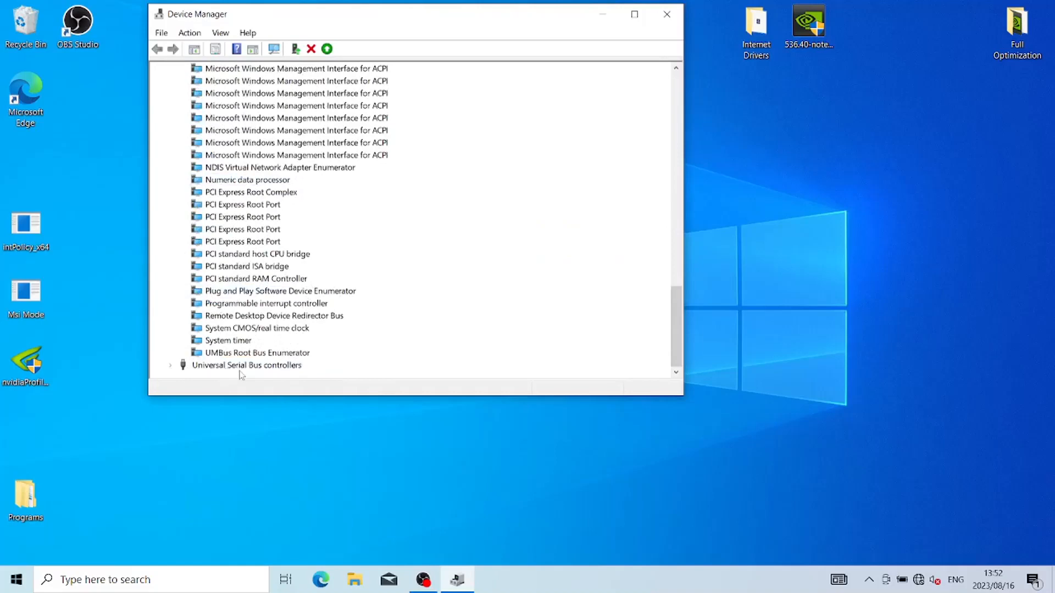
# Step: Untick 'Allow the computer to turn off this device' for the Intel USB 3.1 host controller
pyautogui.click(171, 367)
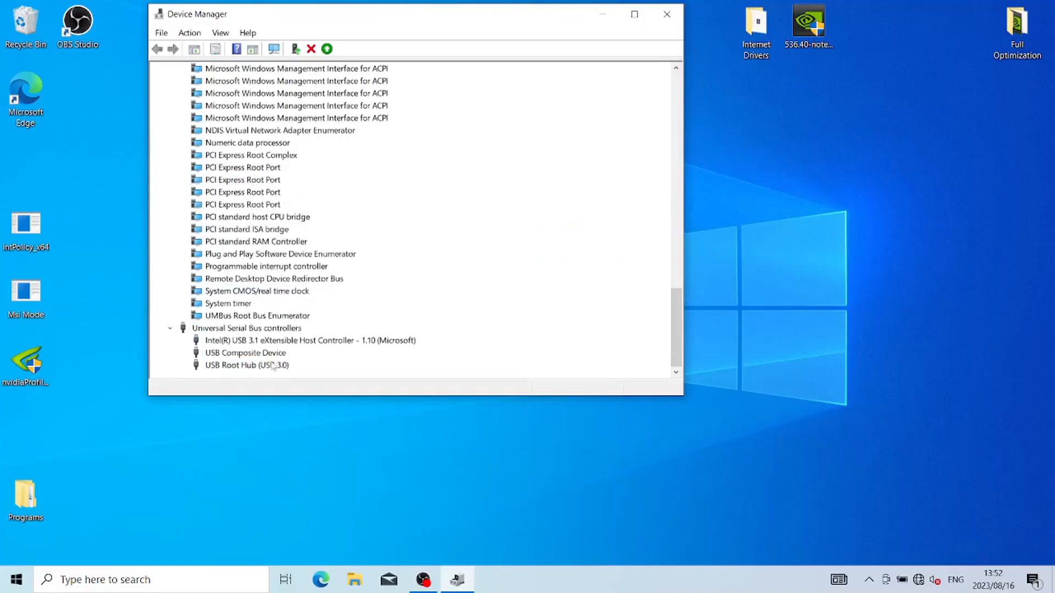
pyautogui.rightClick(250, 345)
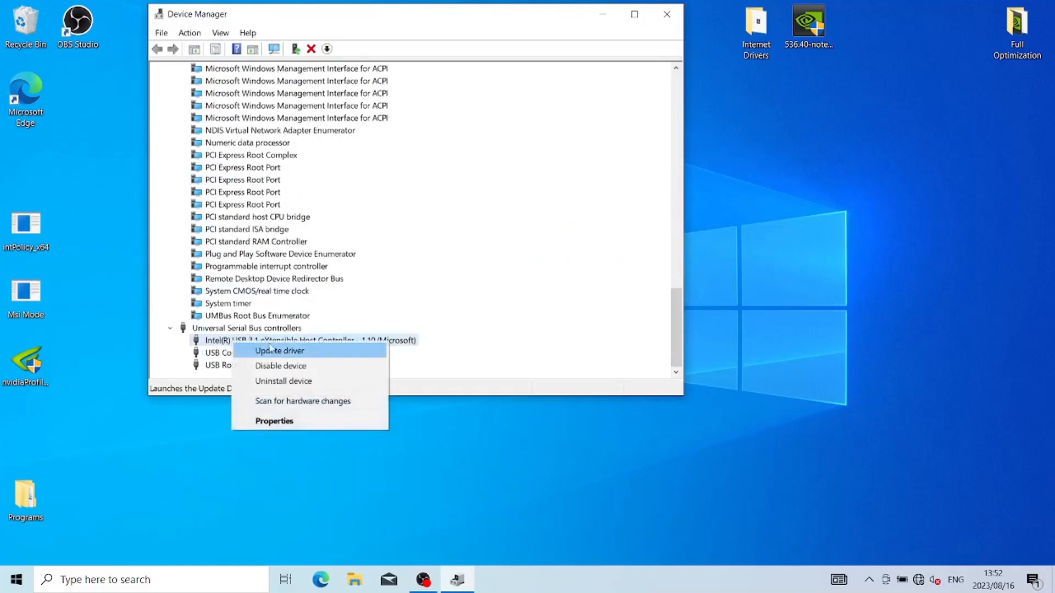
pyautogui.click(287, 421)
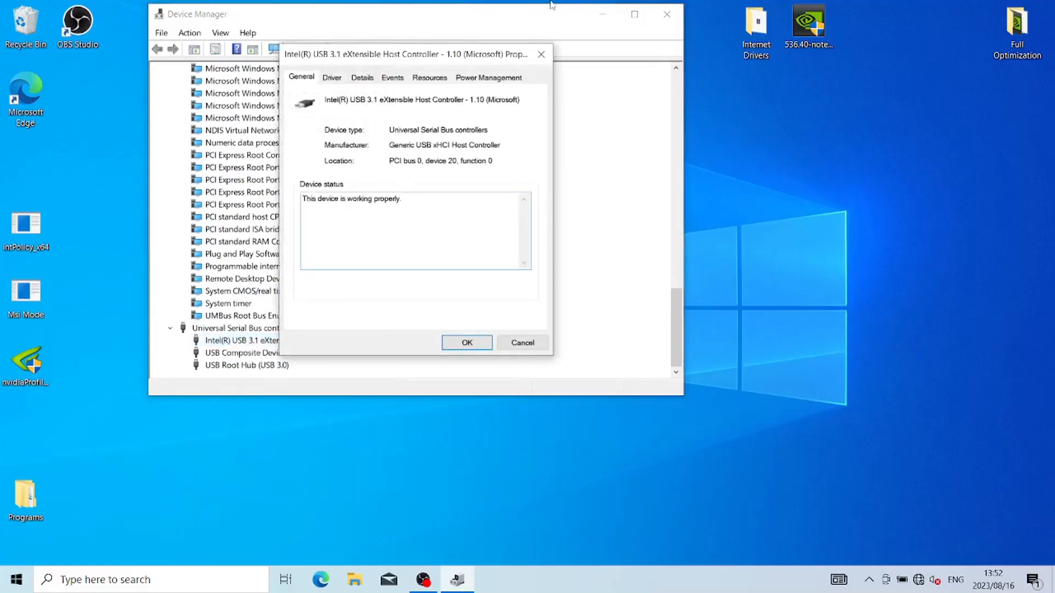
pyautogui.click(491, 80)
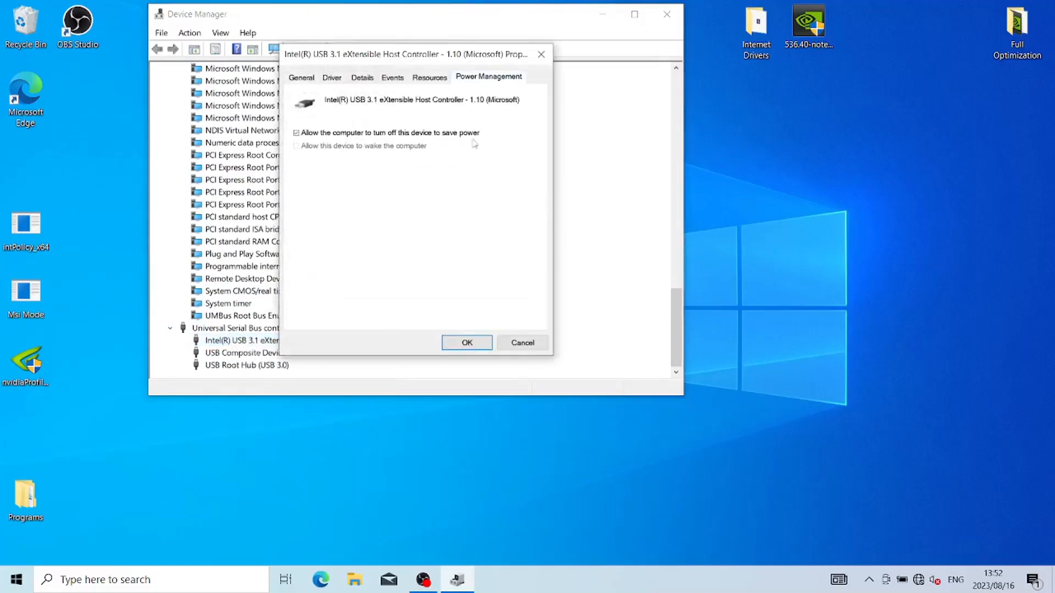
pyautogui.click(307, 134)
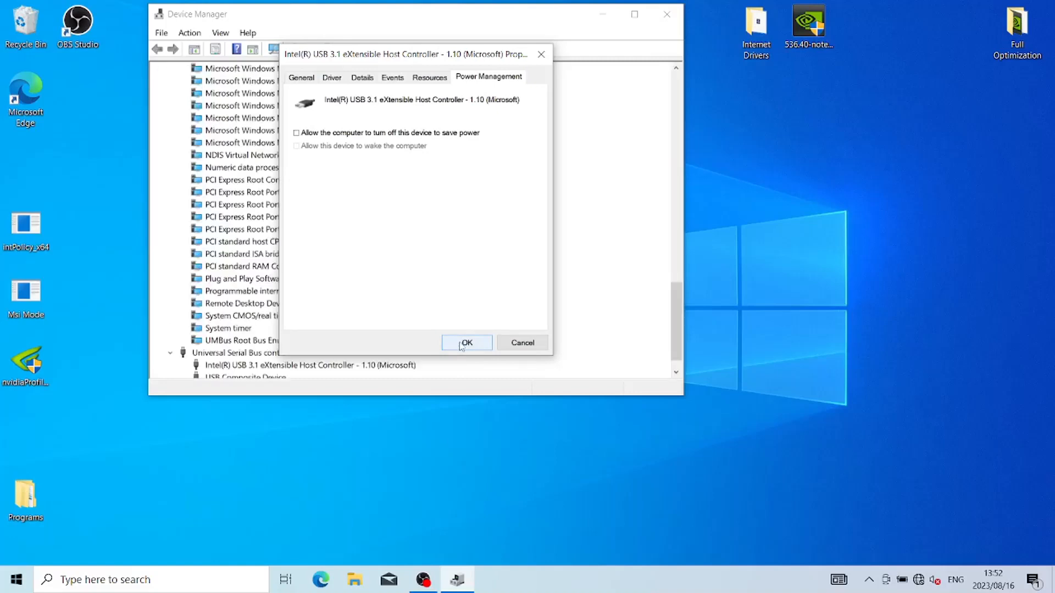
pyautogui.click(461, 343)
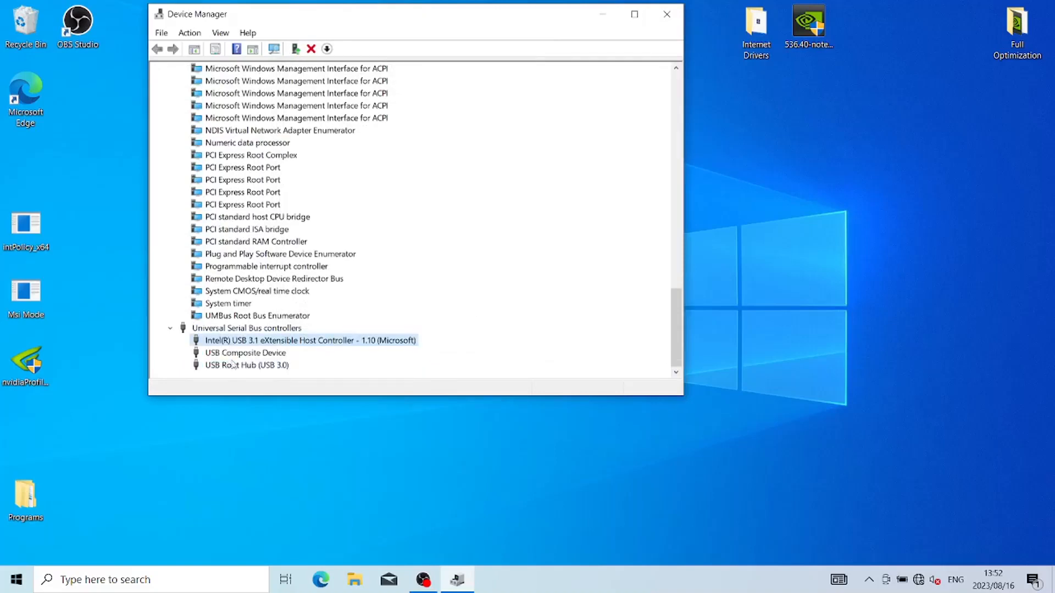
# Step: Review the USB Composite Device and USB Root Hub (USB 3.0) power management settings
pyautogui.rightClick(231, 357)
pyautogui.click(296, 437)
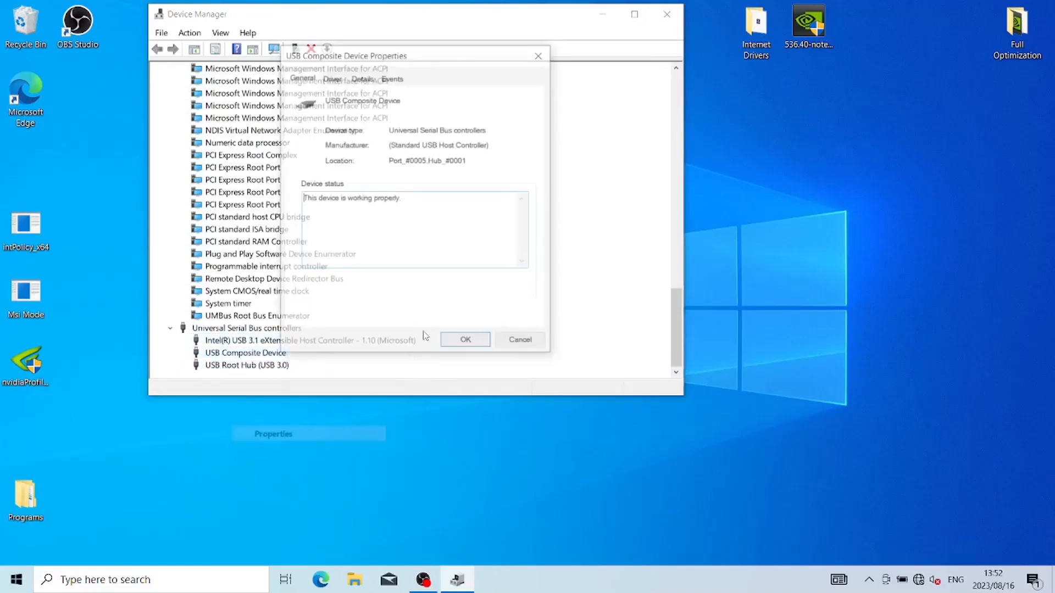
pyautogui.click(541, 54)
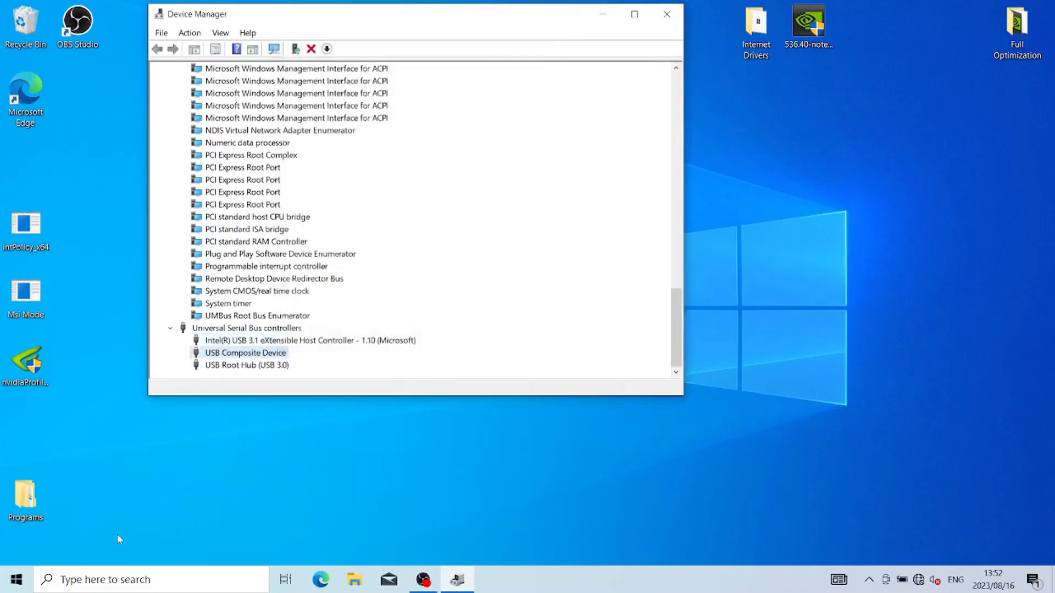
pyautogui.rightClick(227, 367)
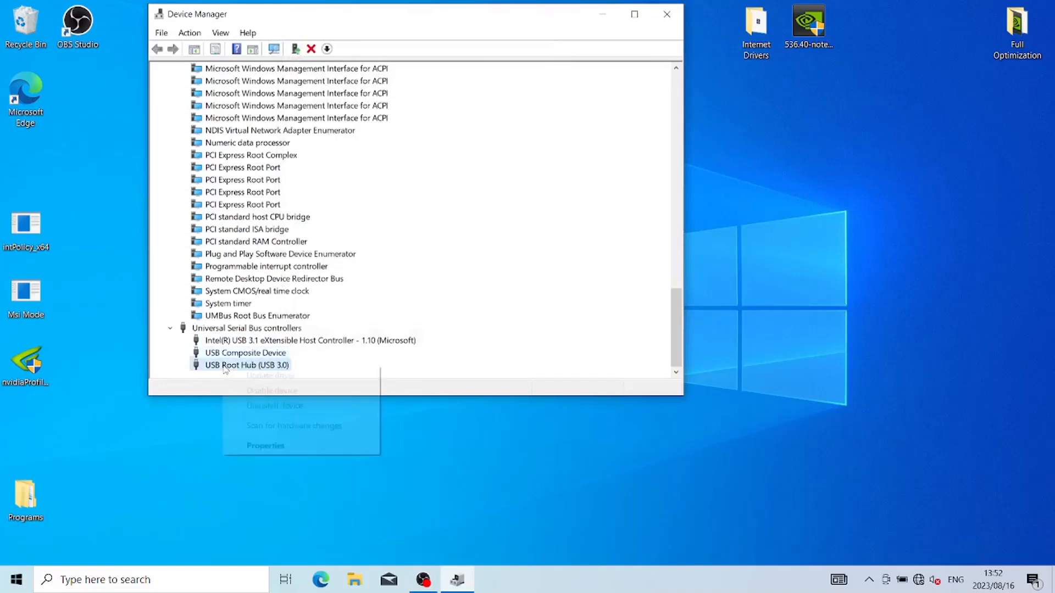
pyautogui.click(269, 447)
pyautogui.click(447, 78)
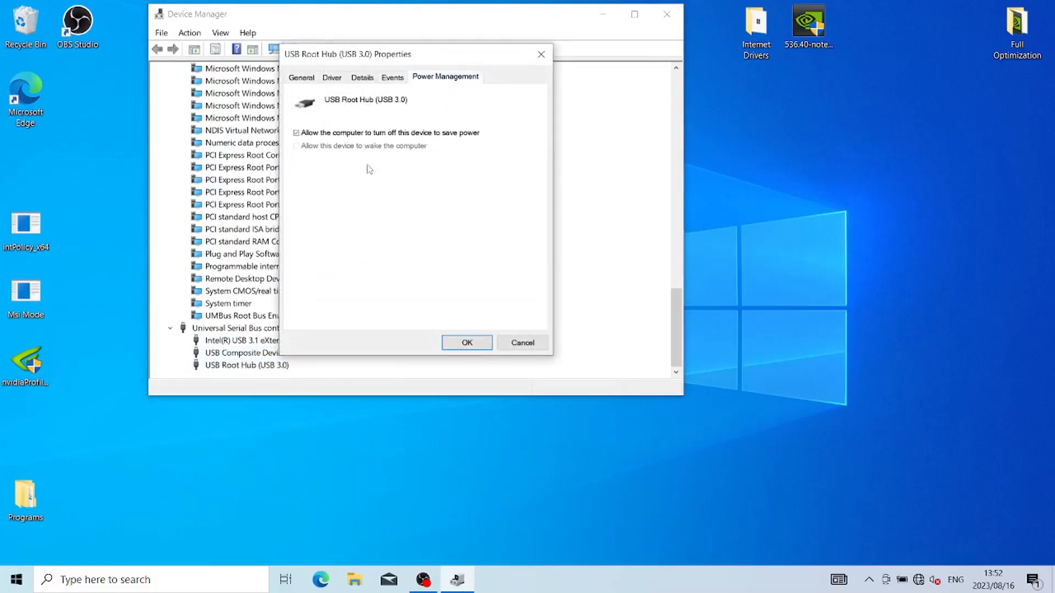
pyautogui.click(466, 342)
pyautogui.scroll(4, 321, 269)
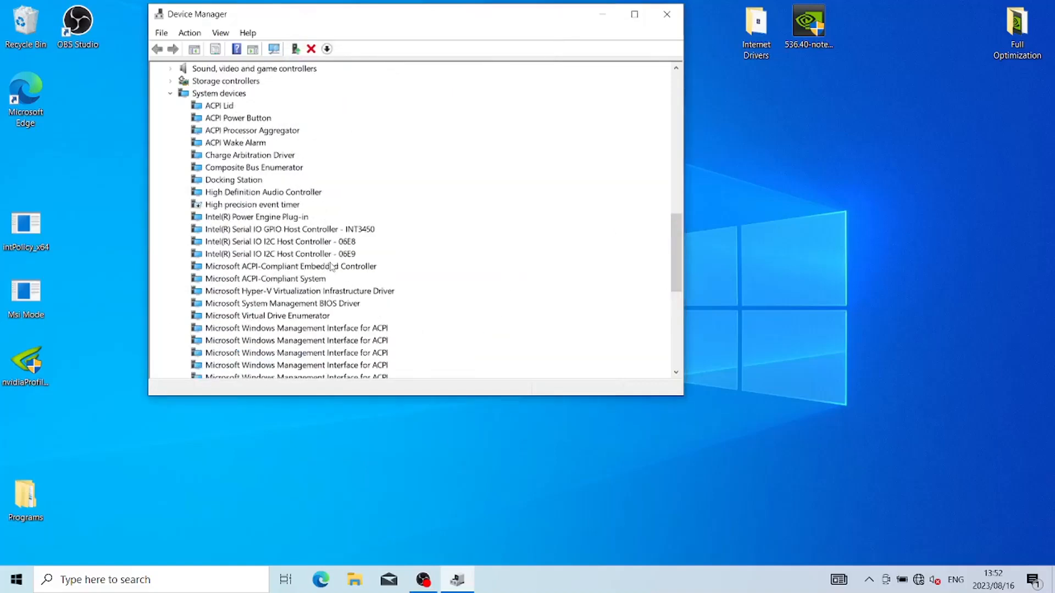
pyautogui.scroll(16, 331, 266)
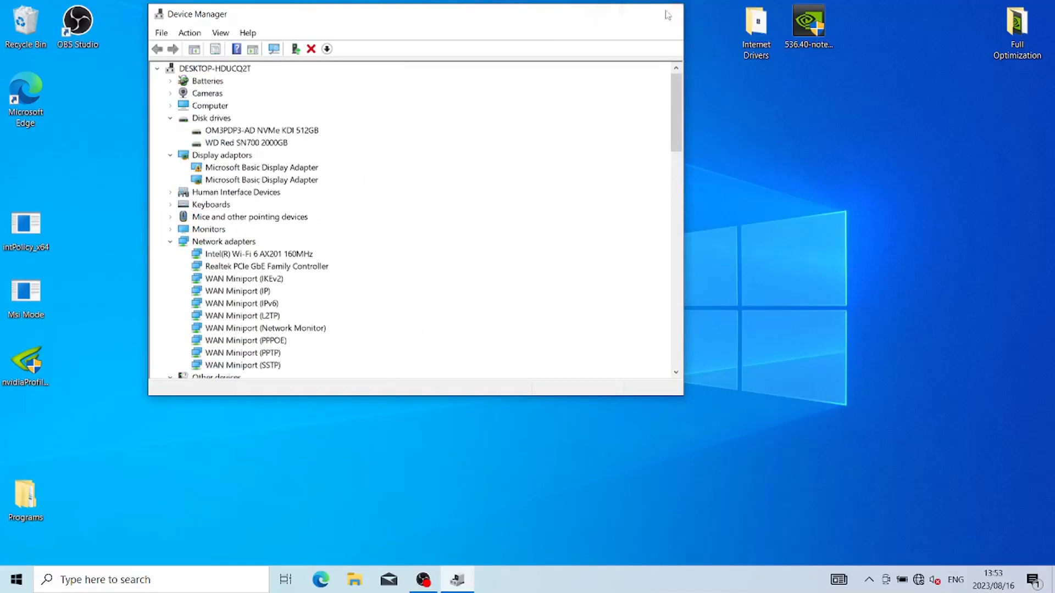
# Step: Close Device Manager and delete its shortcut from the desktop
pyautogui.click(666, 14)
pyautogui.rightClick(274, 22)
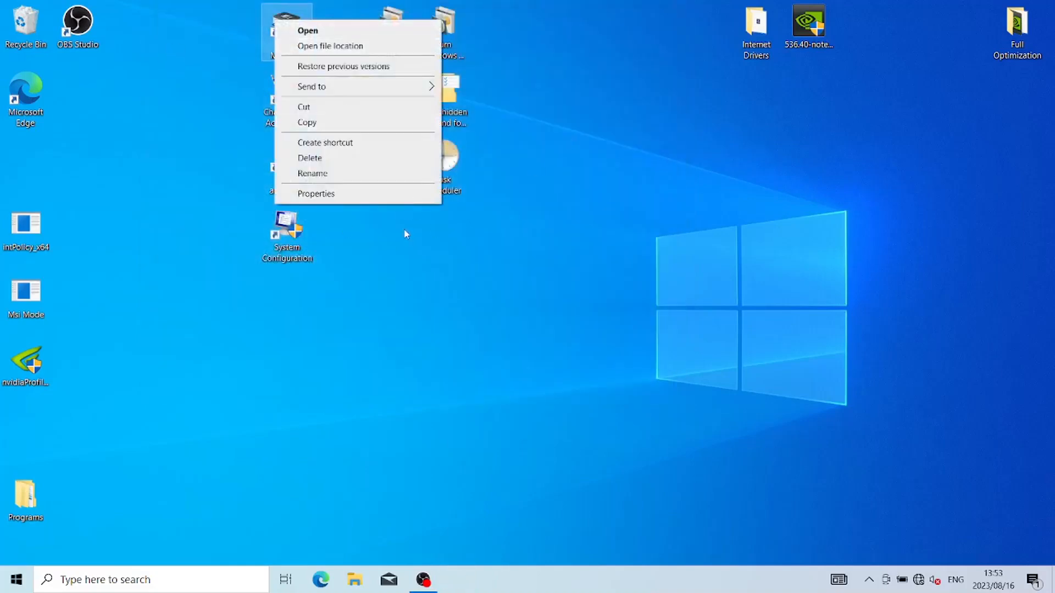
pyautogui.click(328, 159)
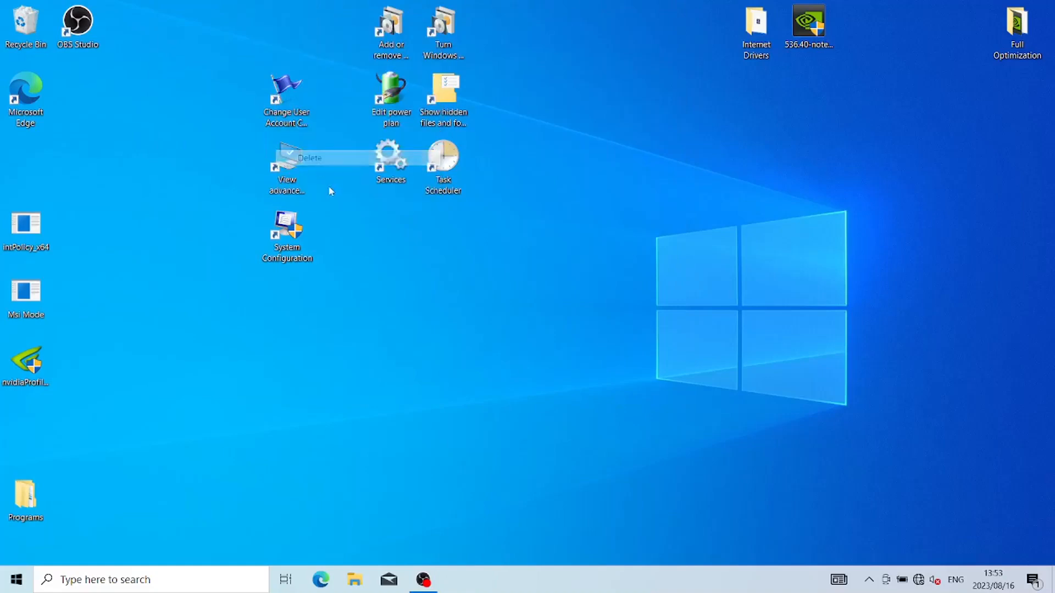
# Step: Set User Account Control notifications to Never notify and click OK
pyautogui.doubleClick(287, 94)
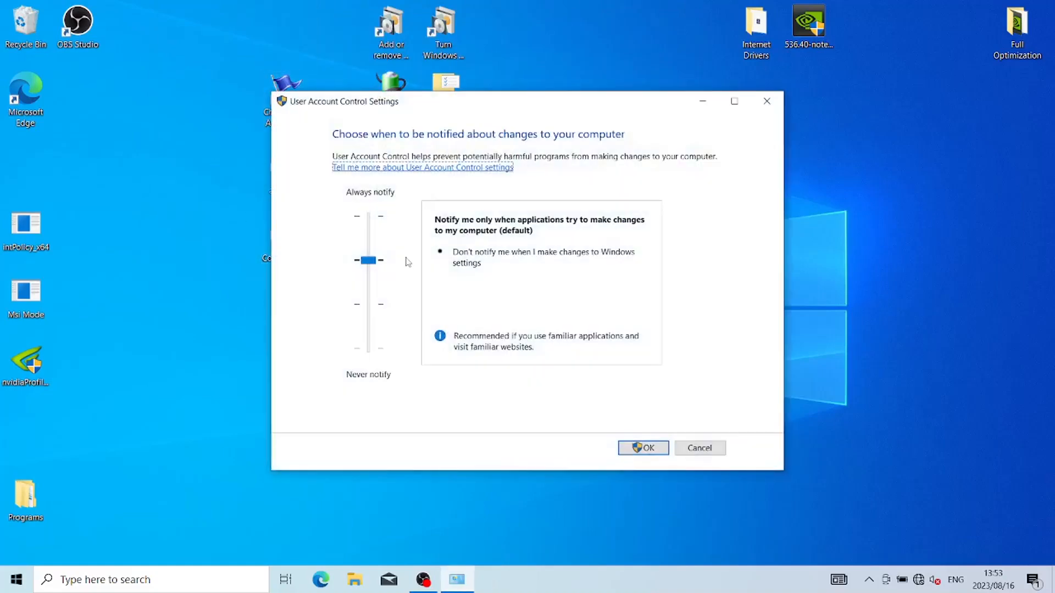
pyautogui.moveTo(368, 261); pyautogui.dragTo(378, 396)
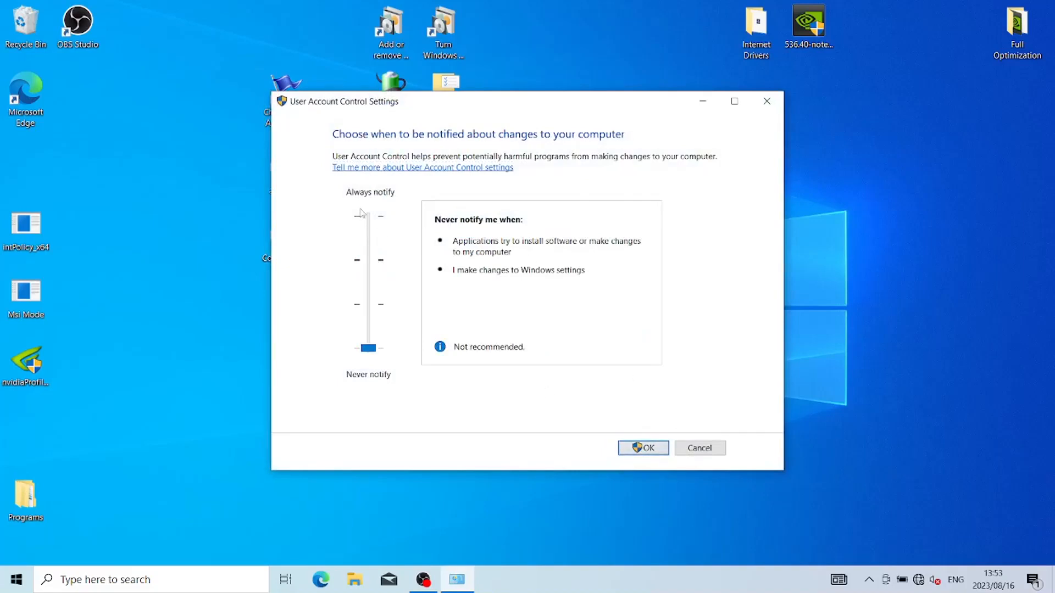
pyautogui.click(646, 450)
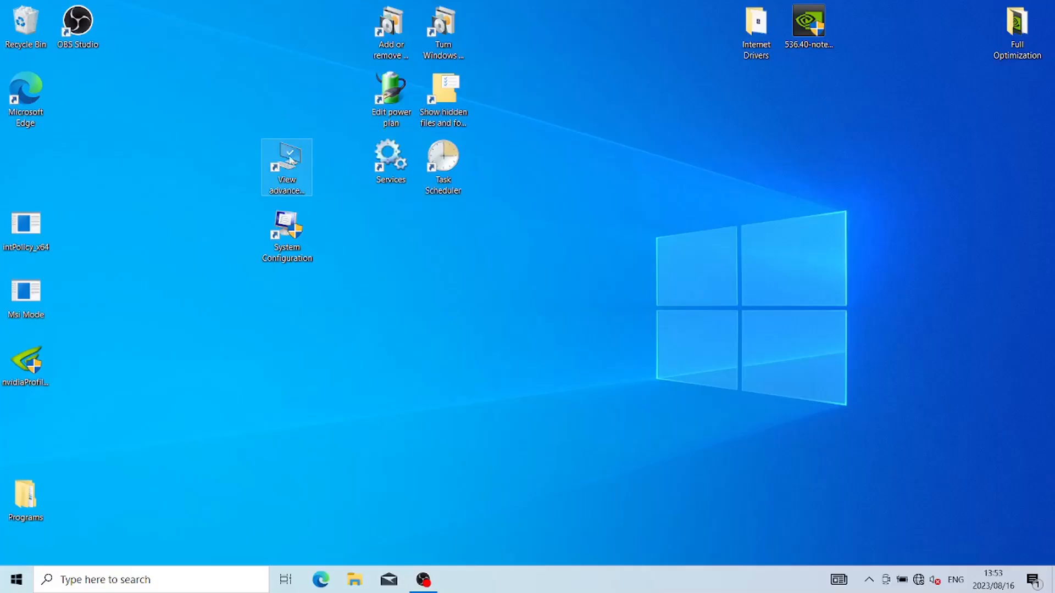
# Step: Move the advanced system settings and System Configuration shortcuts up, then open Performance Options
pyautogui.moveTo(287, 162); pyautogui.dragTo(286, 33)
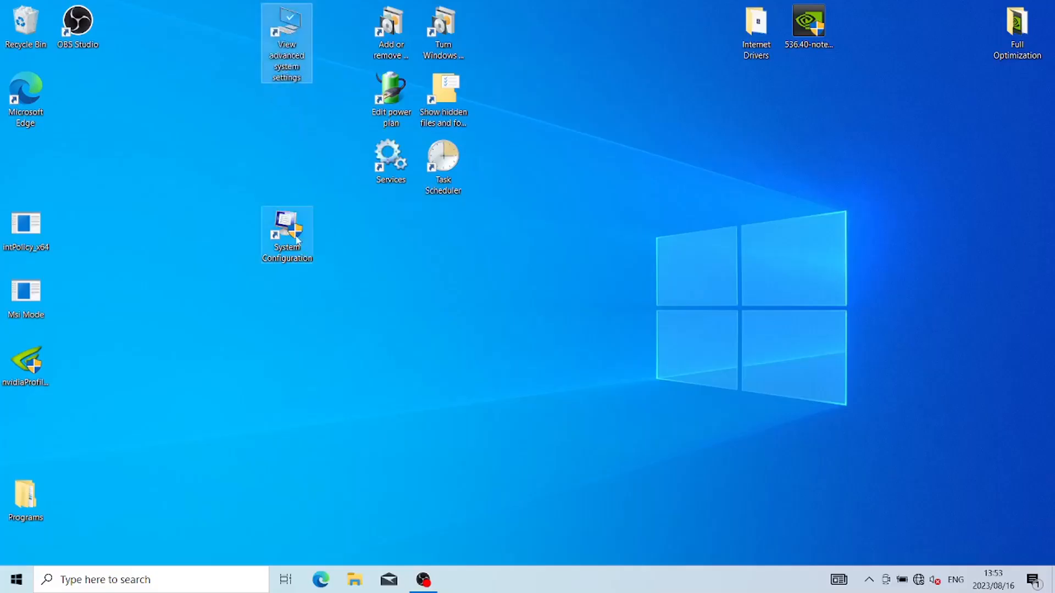
pyautogui.moveTo(297, 240); pyautogui.dragTo(297, 106)
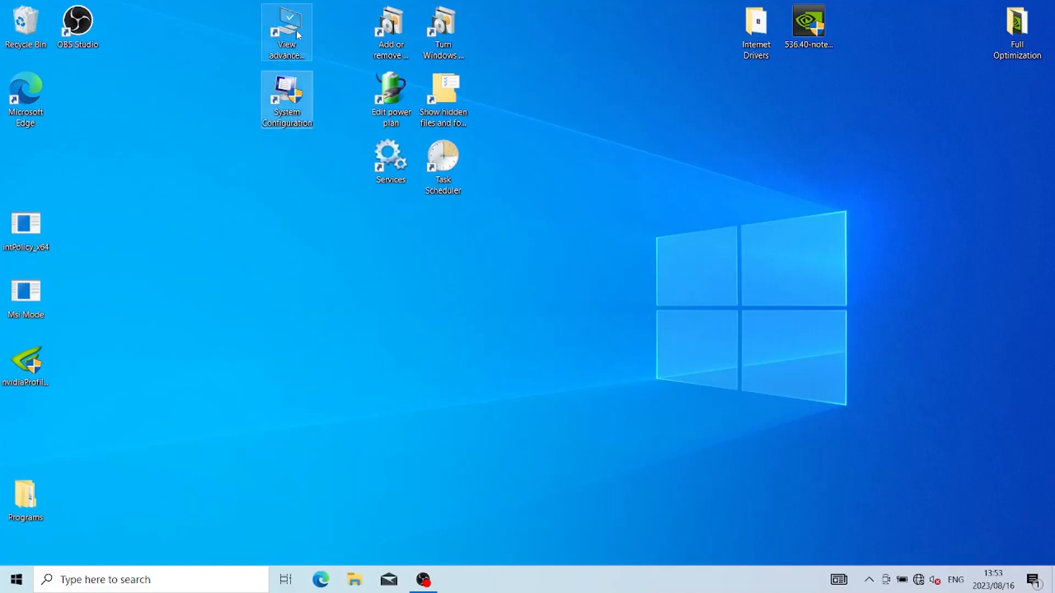
pyautogui.doubleClick(299, 31)
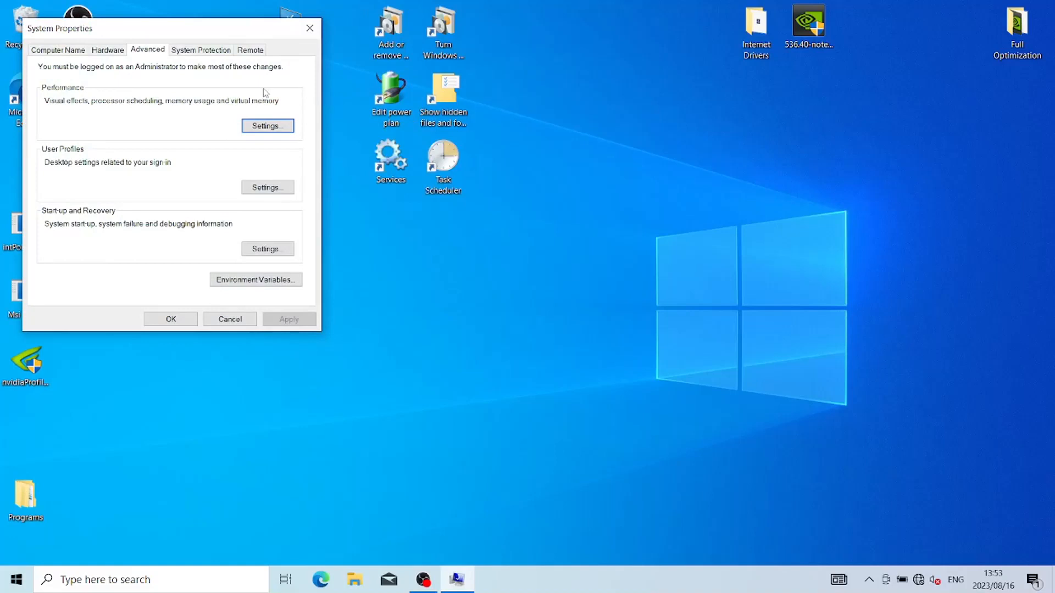
pyautogui.click(268, 126)
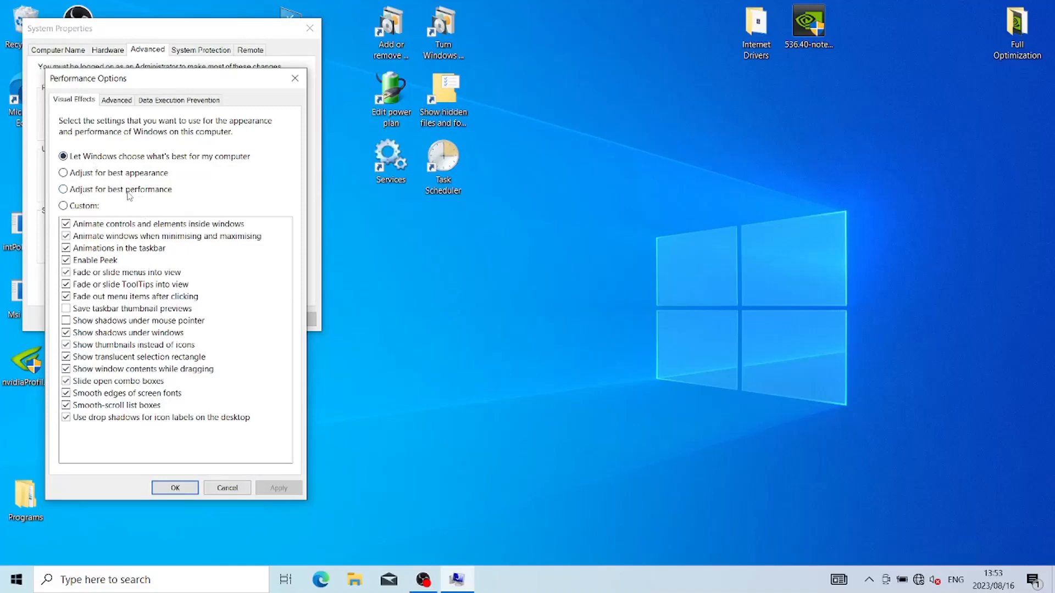
# Step: Choose best performance but keep icon-label shadows, smooth fonts, translucent selection and thumbnails, and apply
pyautogui.click(127, 192)
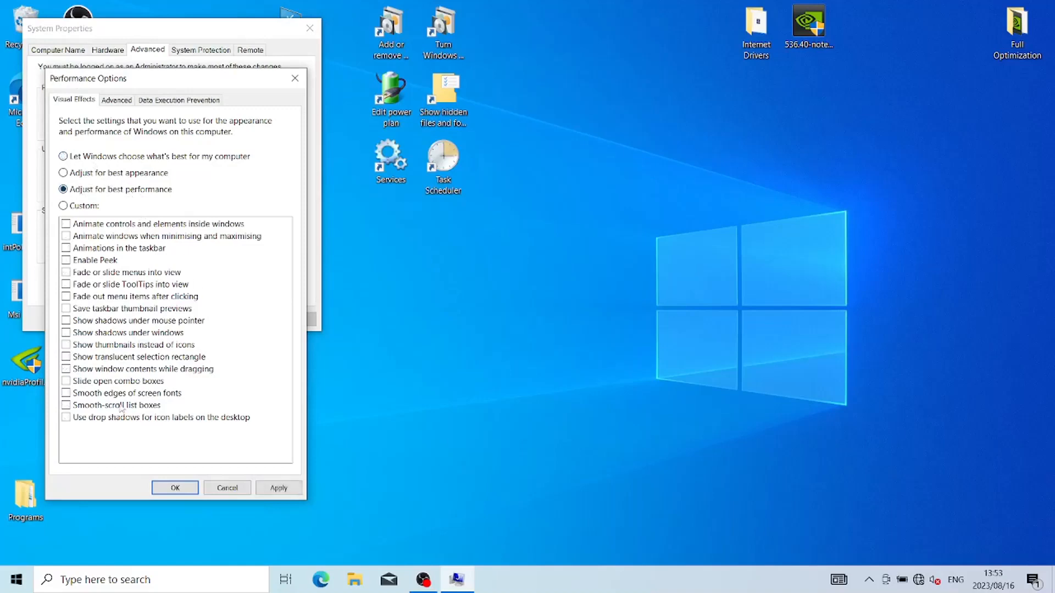
pyautogui.click(76, 421)
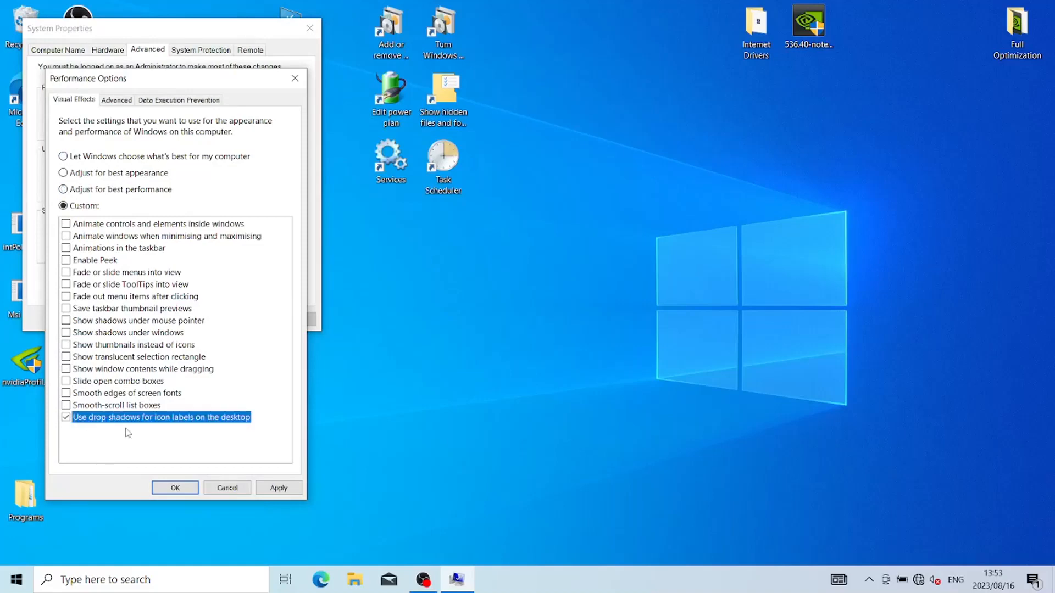
pyautogui.click(79, 394)
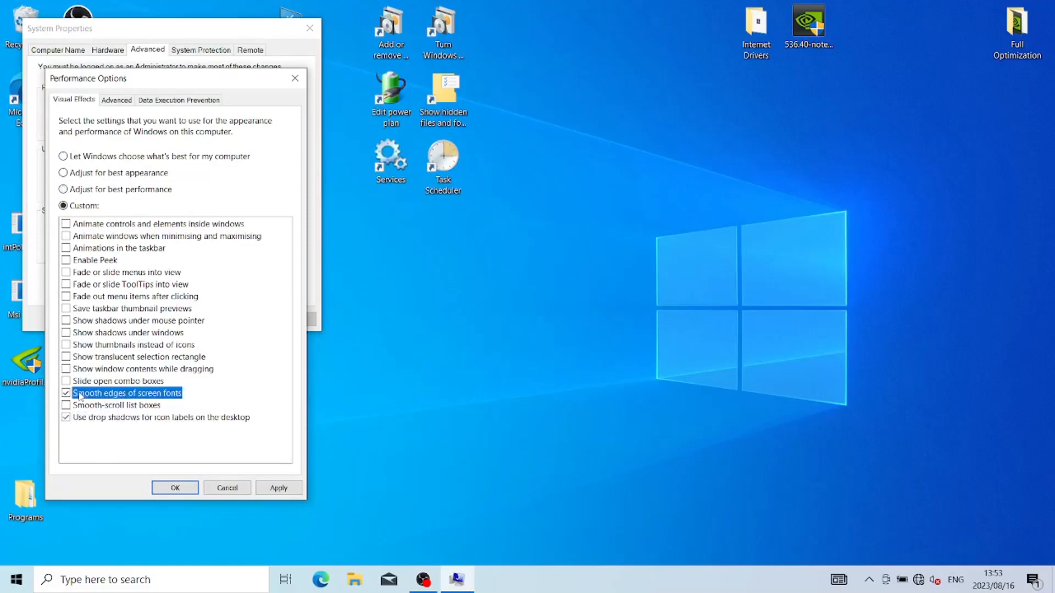
pyautogui.click(102, 358)
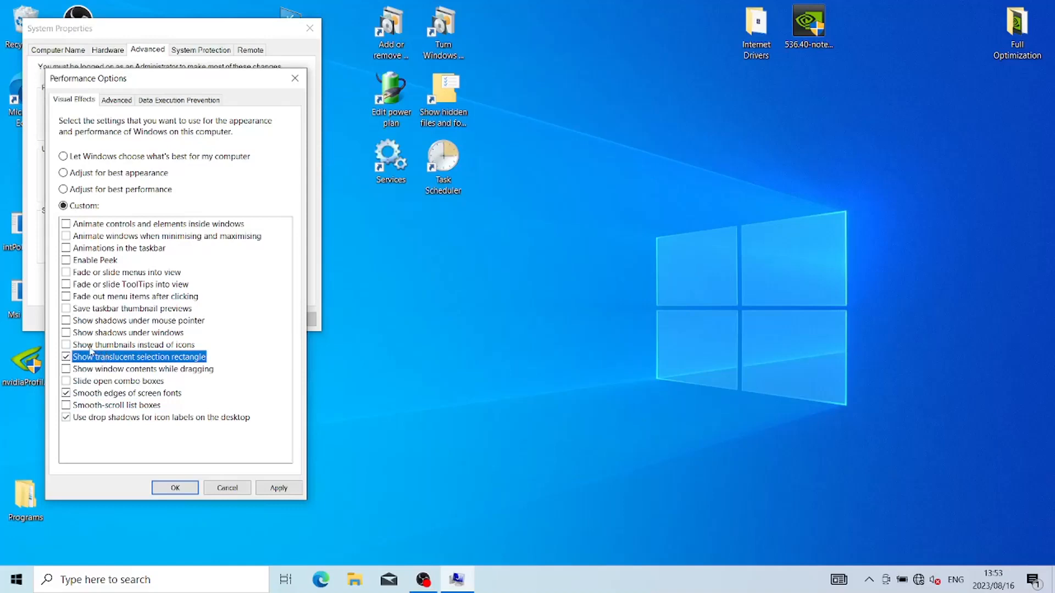
pyautogui.click(89, 349)
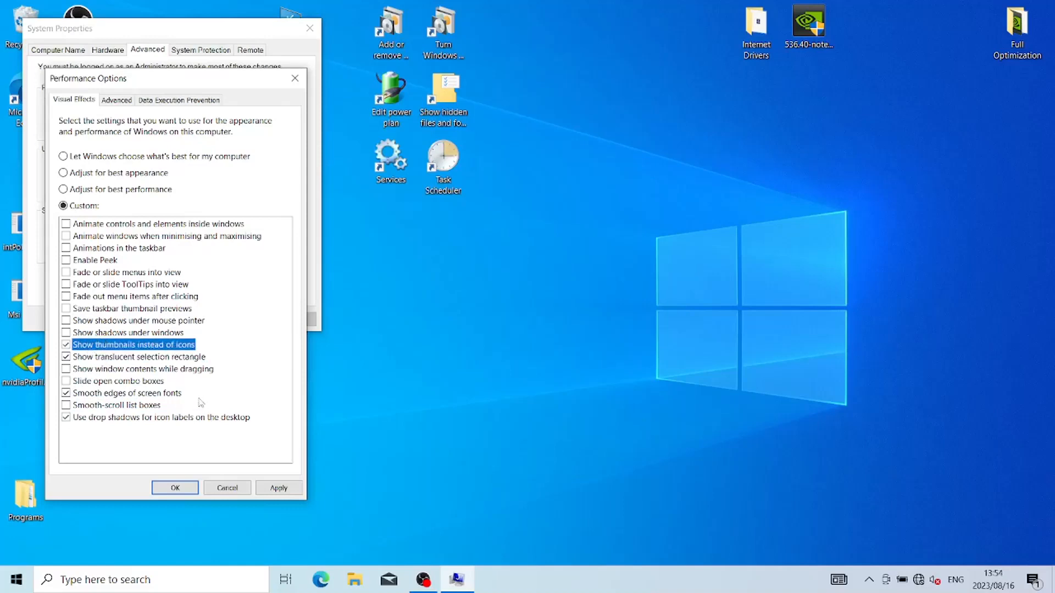
pyautogui.click(278, 488)
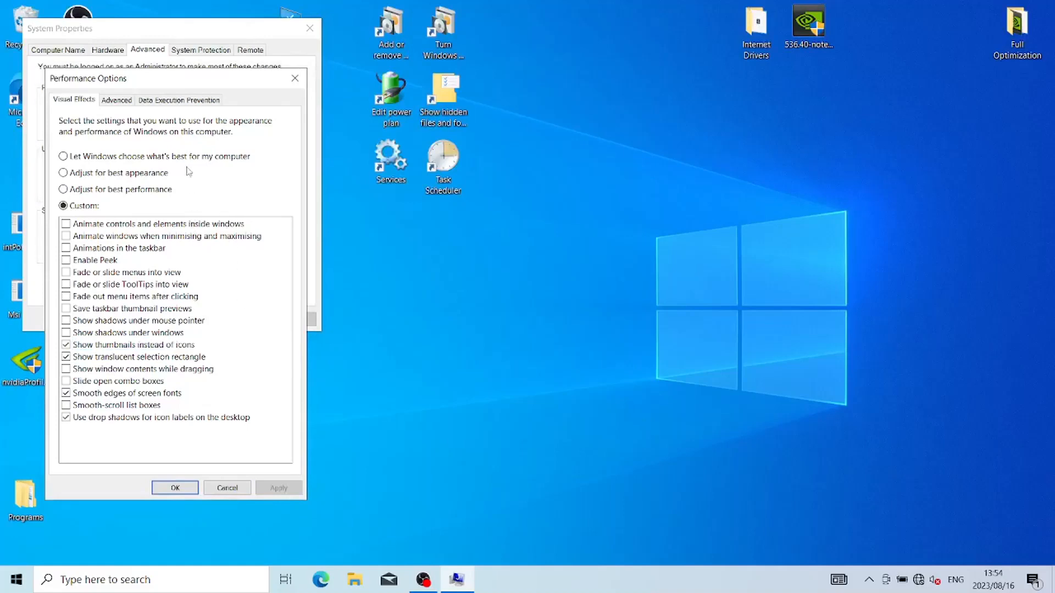
pyautogui.click(126, 101)
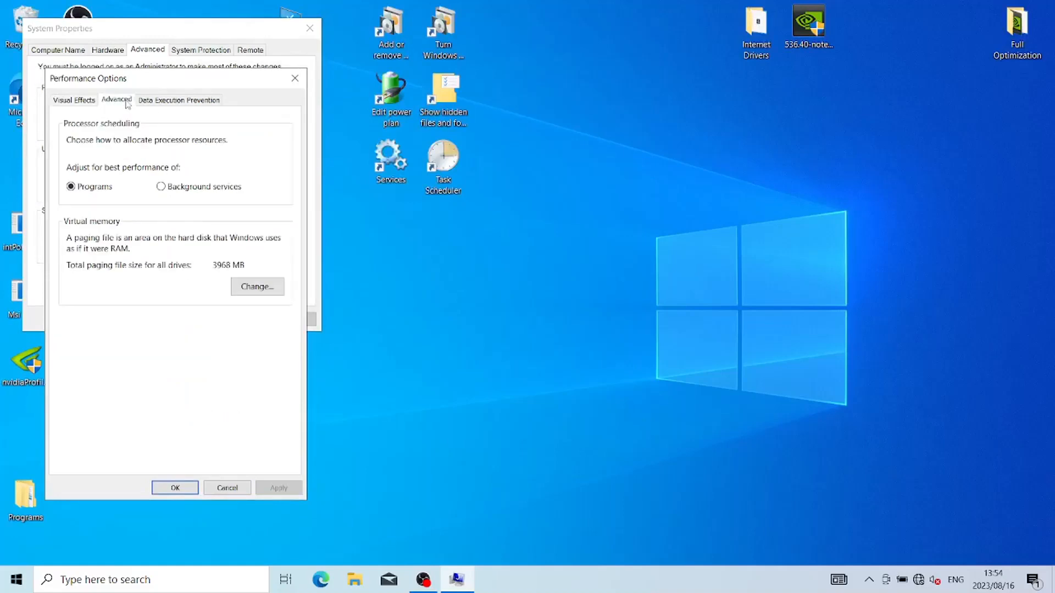
# Step: Switch C: to a custom paging file size with an 8192 MB initial size
pyautogui.click(251, 288)
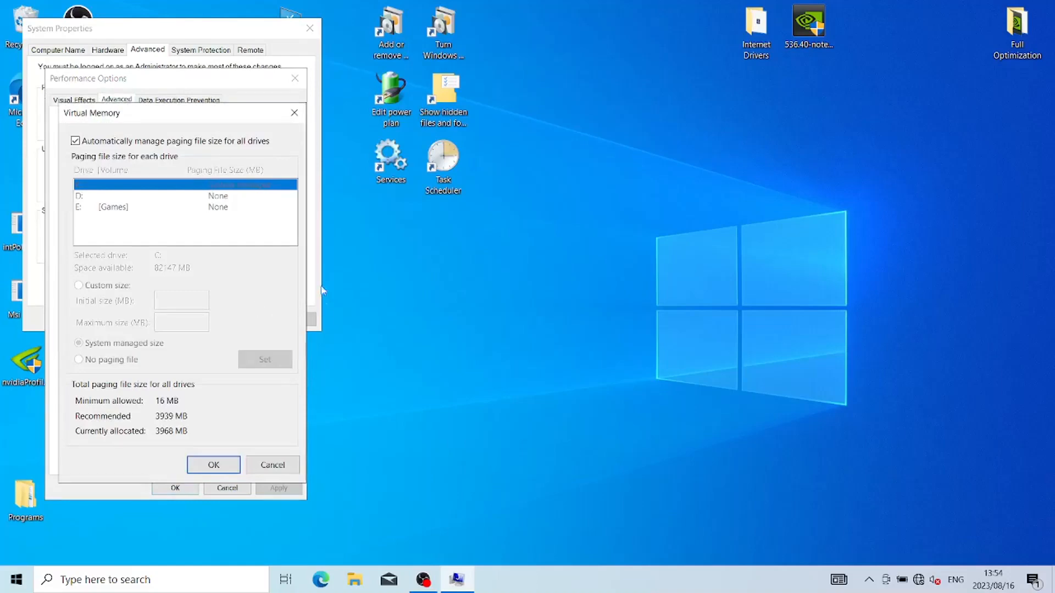
pyautogui.click(76, 142)
pyautogui.click(82, 286)
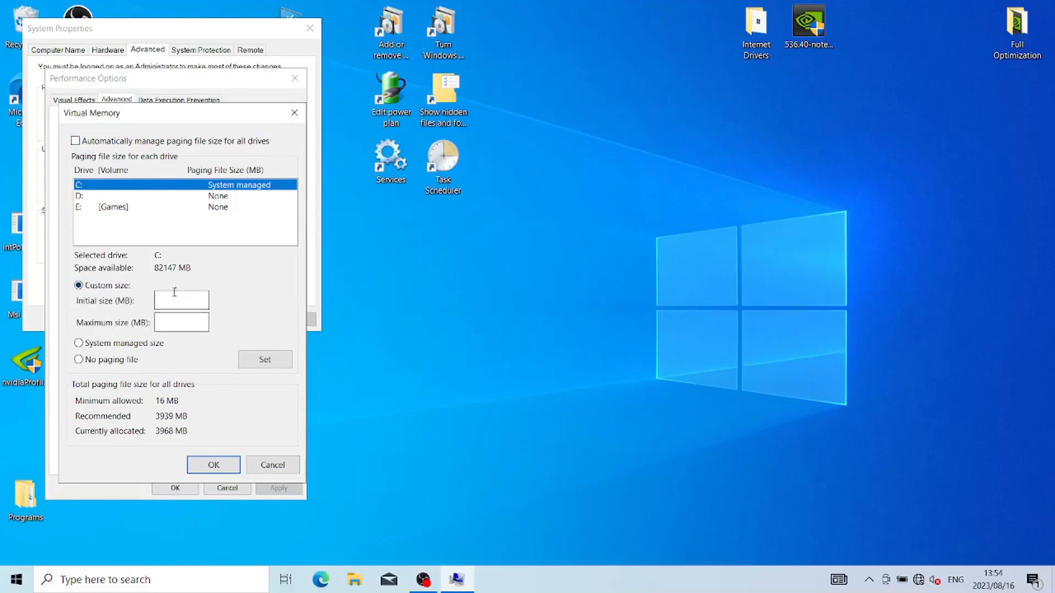
pyautogui.click(176, 300)
pyautogui.write('8192')
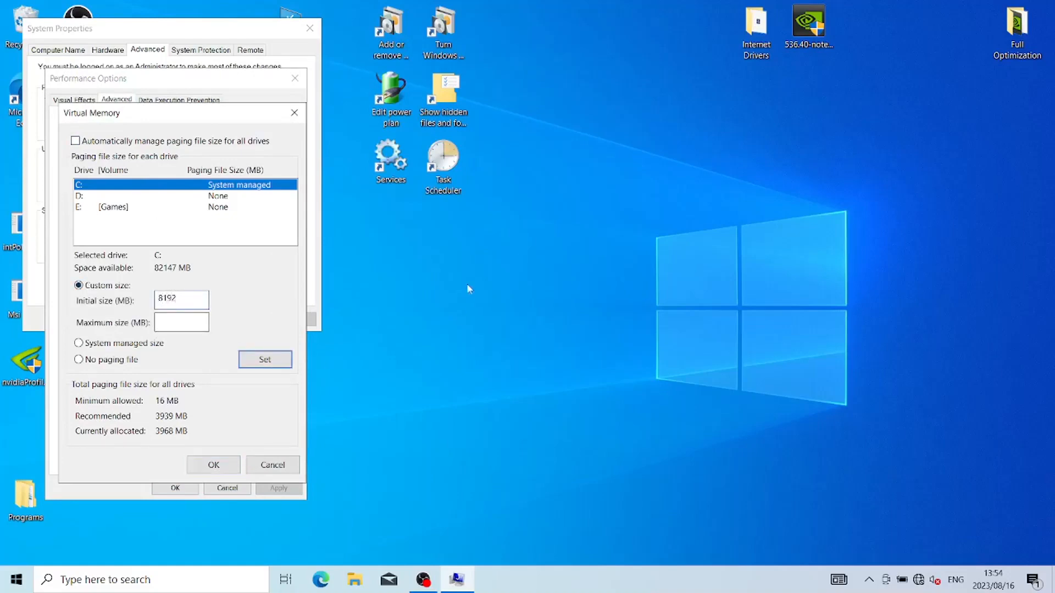
pyautogui.doubleClick(168, 298)
pyautogui.rightClick(167, 298)
pyautogui.click(179, 335)
# Step: Make the maximum size 8192 MB too, set it for C: and confirm everything
pyautogui.rightClick(176, 324)
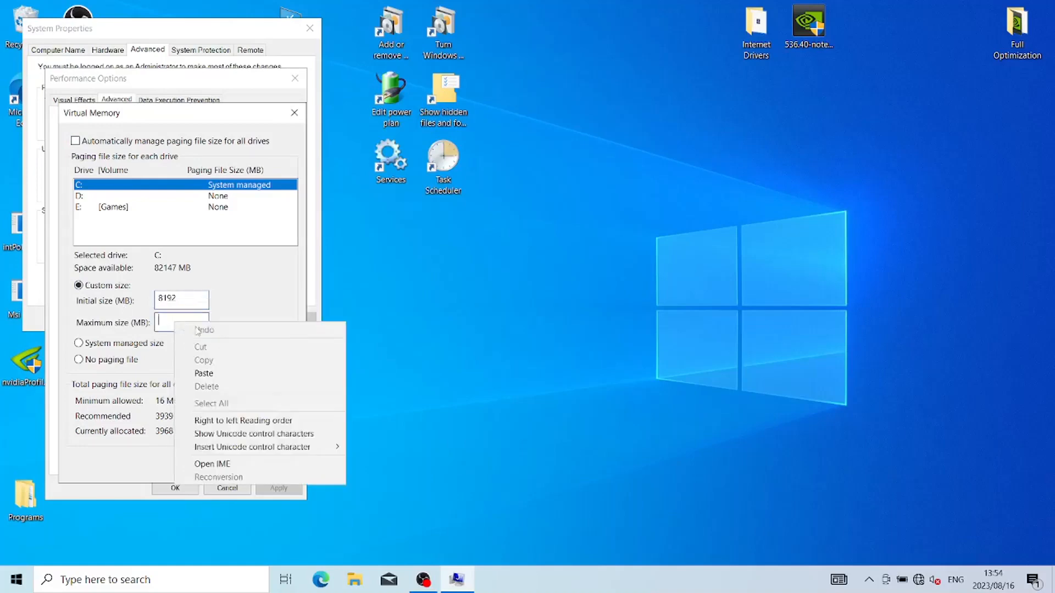
pyautogui.click(203, 373)
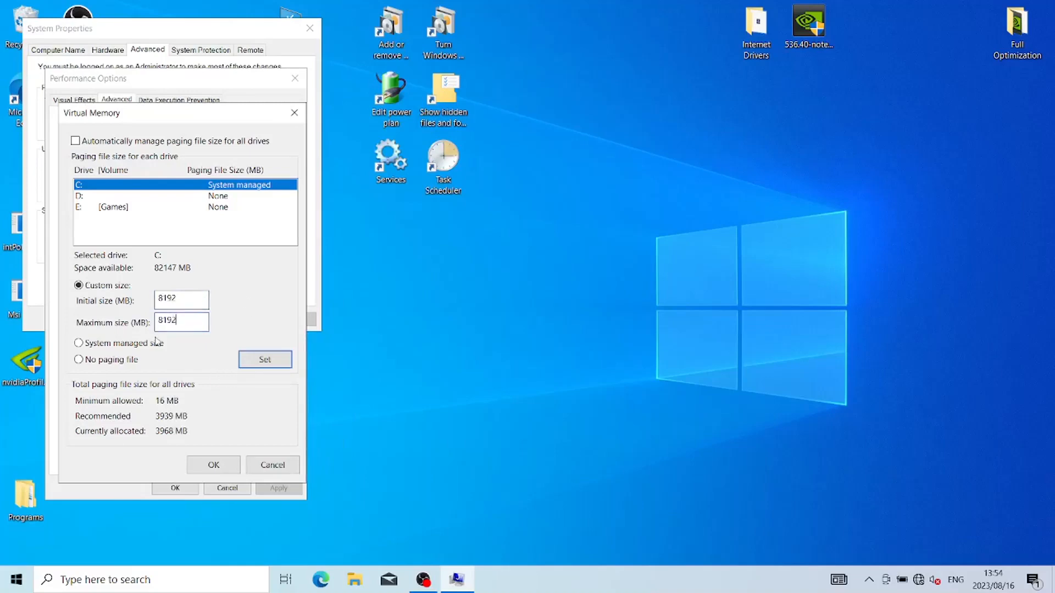
pyautogui.click(274, 365)
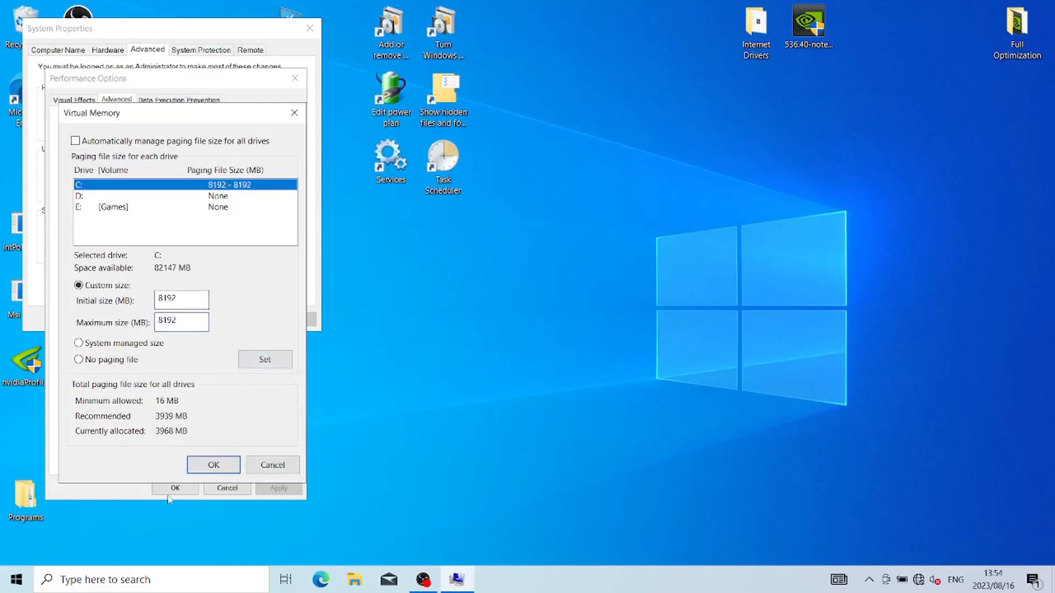
pyautogui.click(214, 466)
pyautogui.click(636, 341)
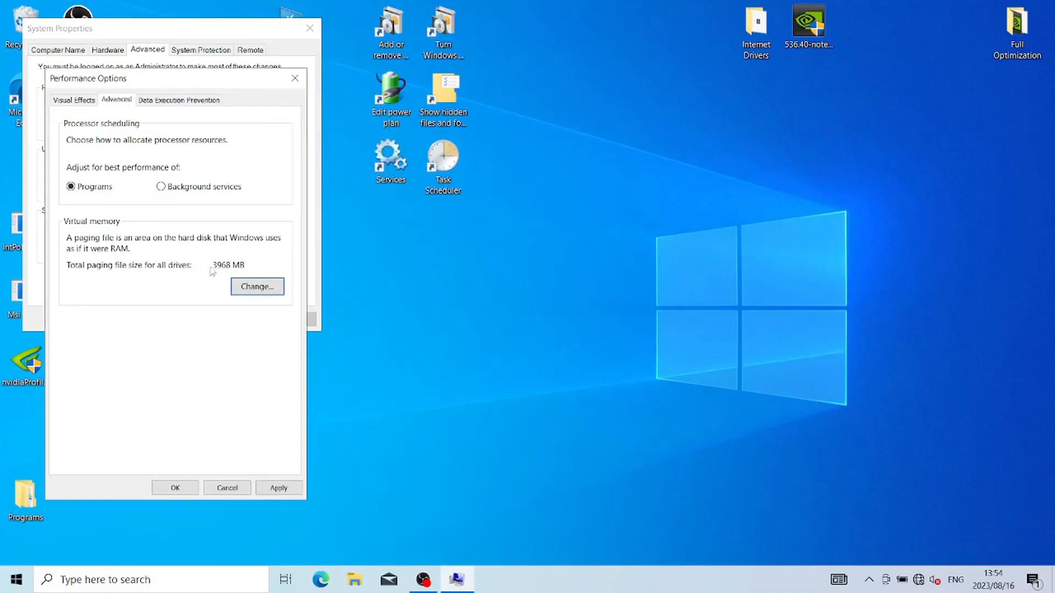
pyautogui.click(295, 78)
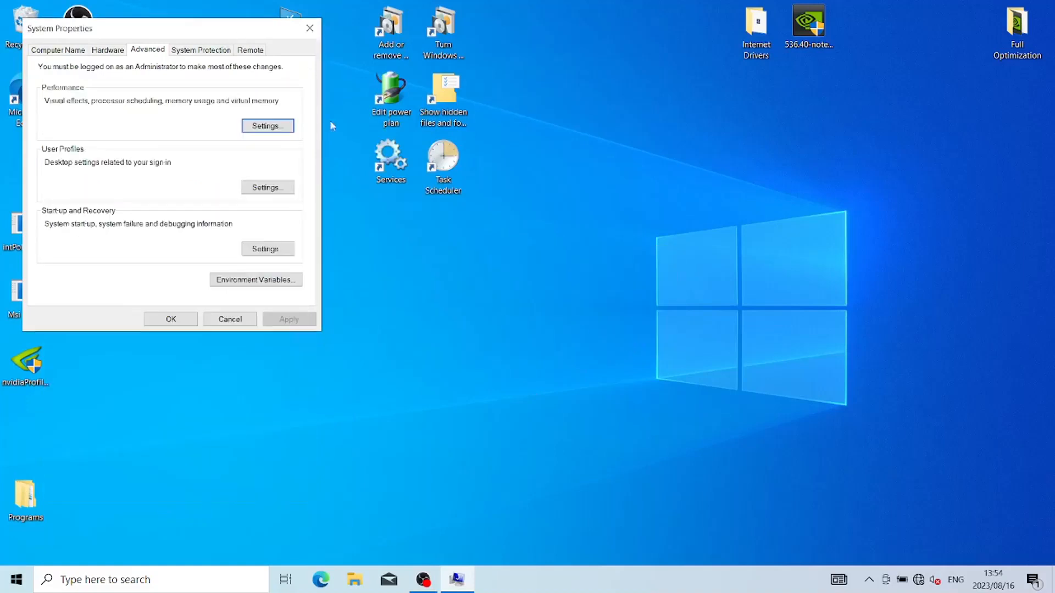
# Step: Close System Properties and delete the View advanced system settings shortcut
pyautogui.click(310, 28)
pyautogui.rightClick(294, 25)
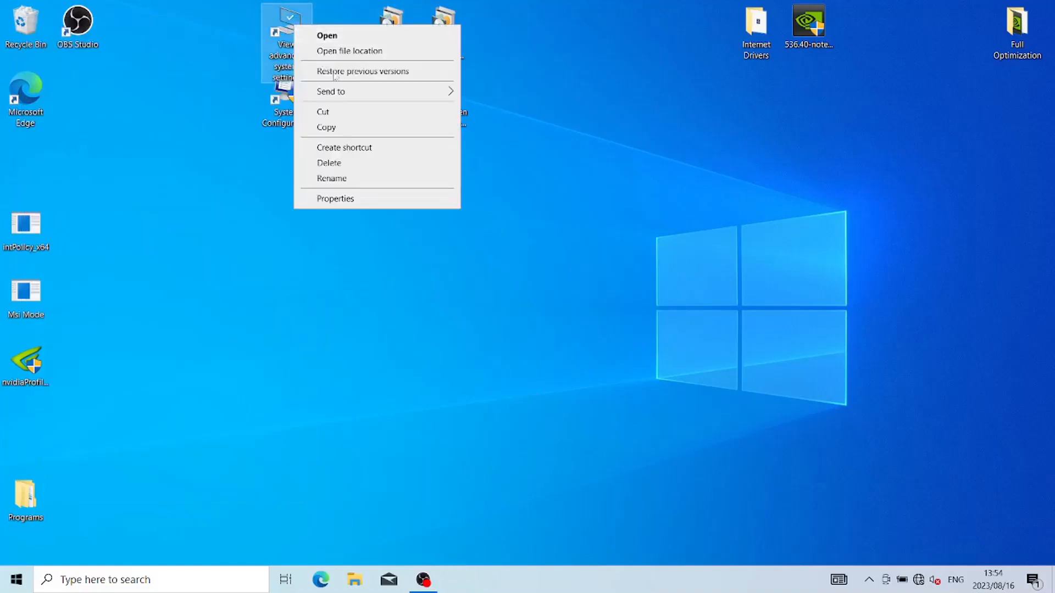
pyautogui.click(348, 163)
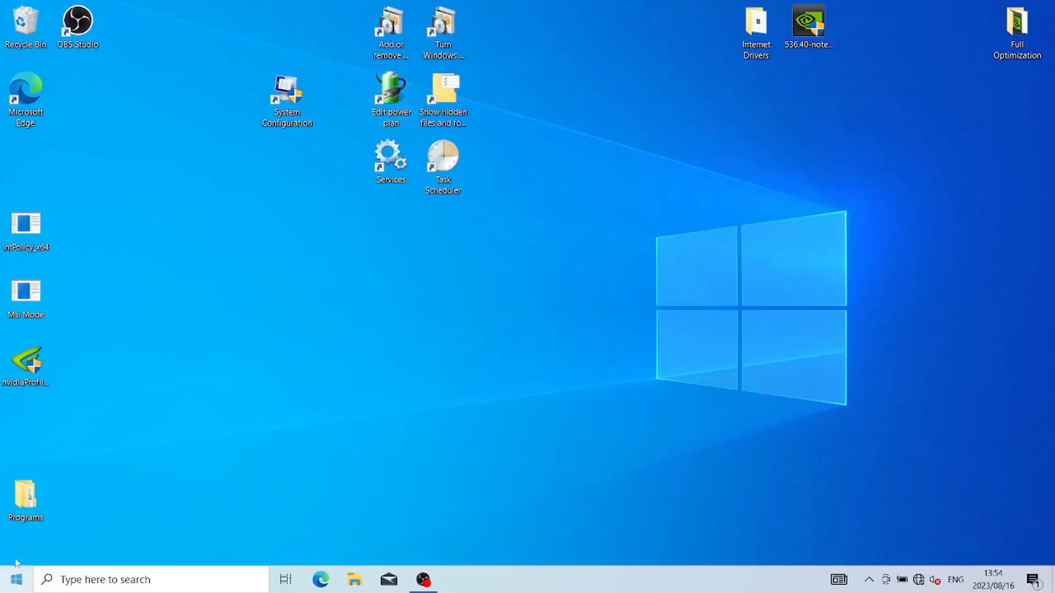
# Step: Open the God Mode folder inside Programs, browse it, then close the window
pyautogui.doubleClick(26, 497)
pyautogui.click(335, 239)
pyautogui.doubleClick(335, 239)
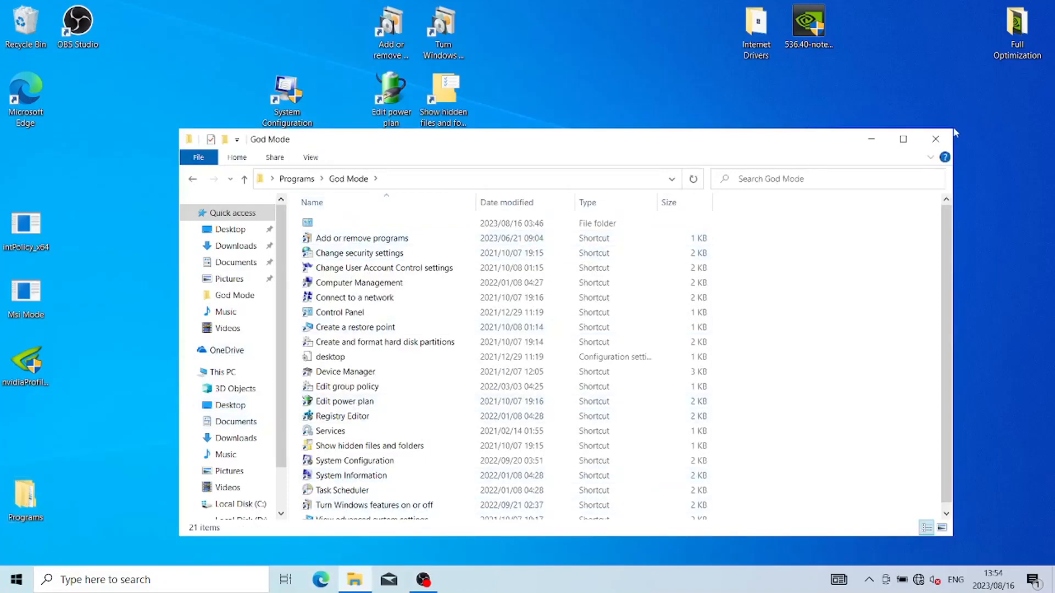
pyautogui.click(936, 138)
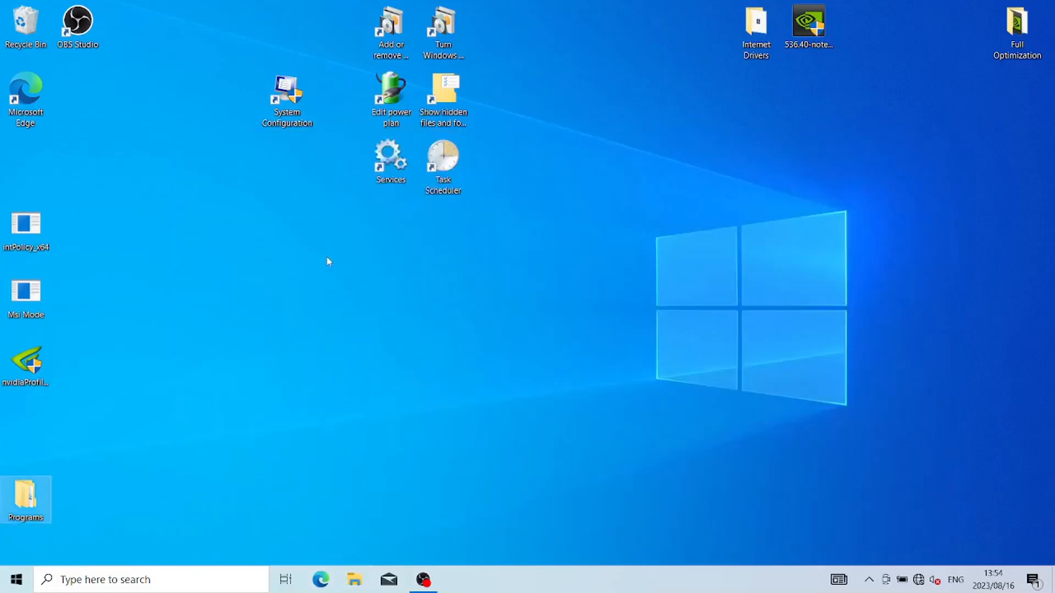
# Step: Set System Configuration to boot with 8 processors and No GUI boot, exiting without restart
pyautogui.doubleClick(300, 92)
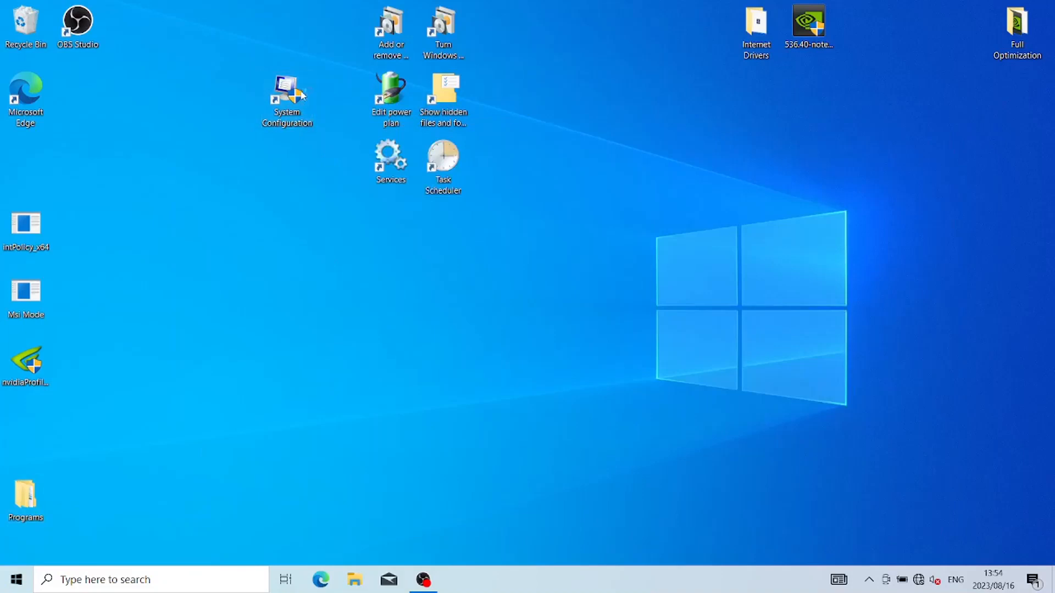
pyautogui.click(400, 188)
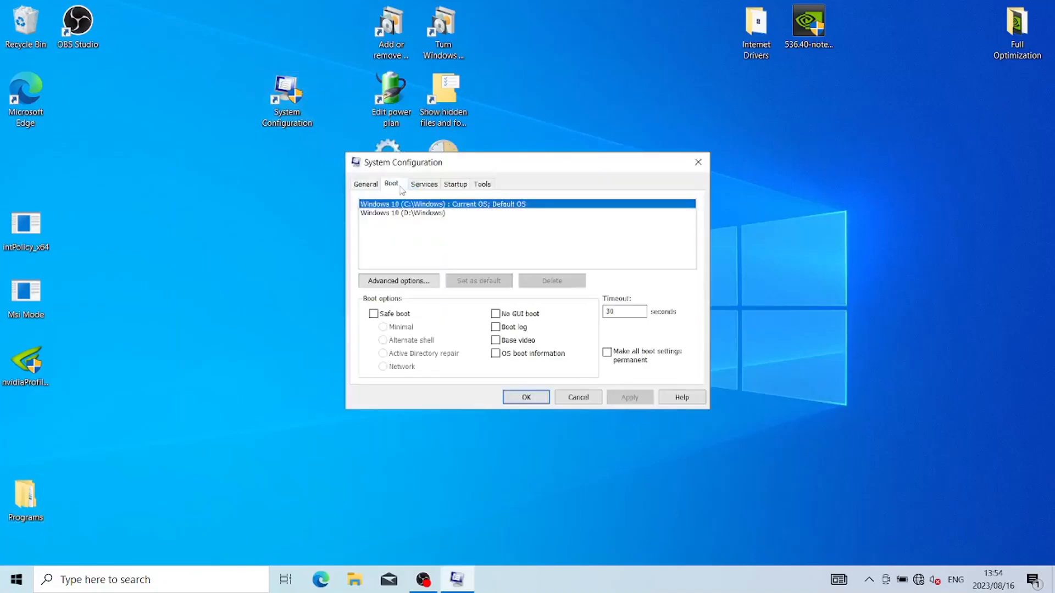
pyautogui.click(421, 281)
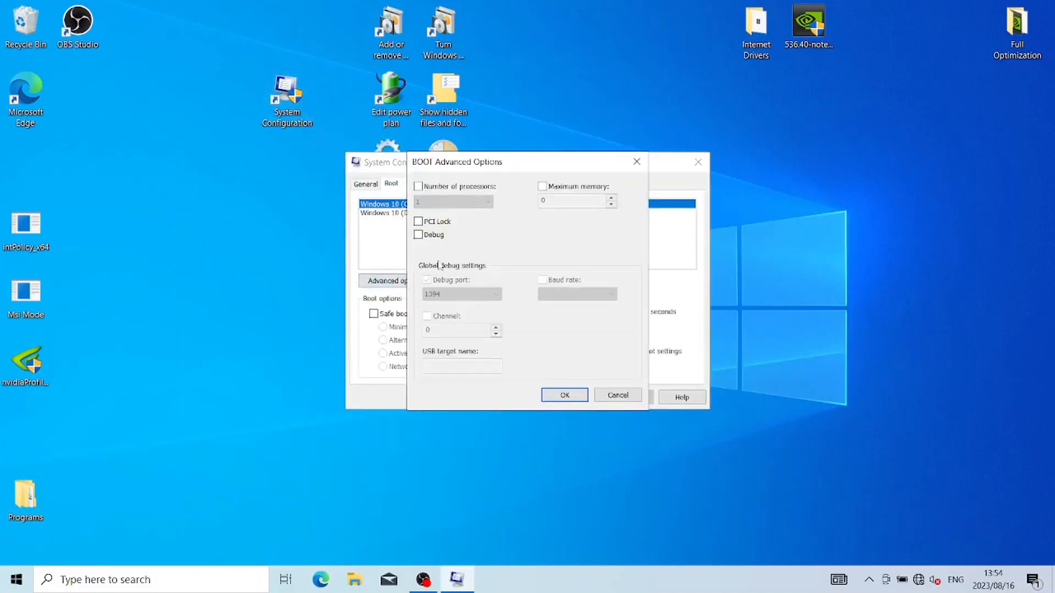
pyautogui.click(418, 187)
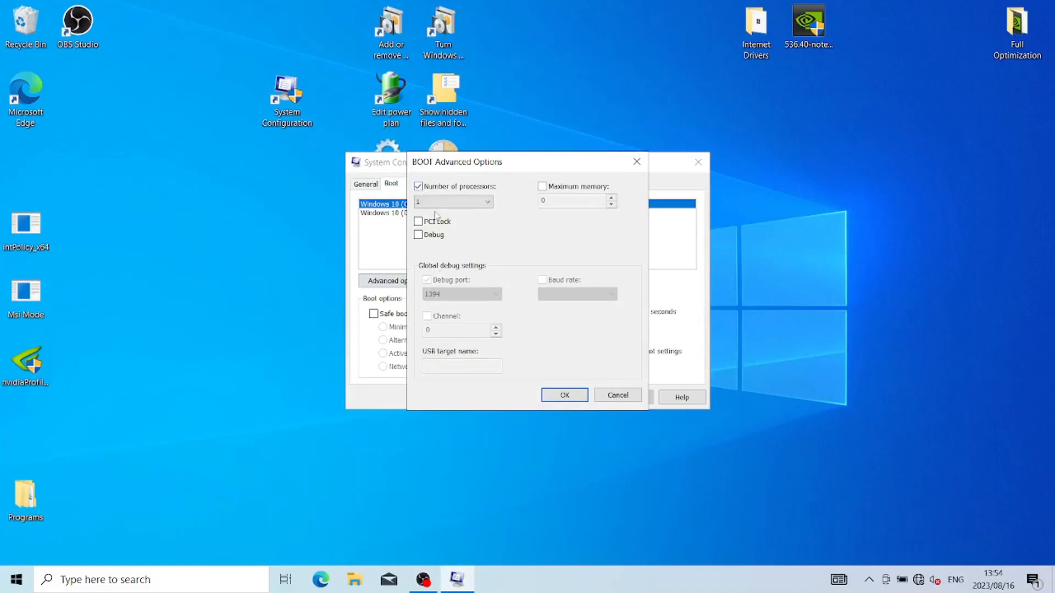
pyautogui.click(437, 202)
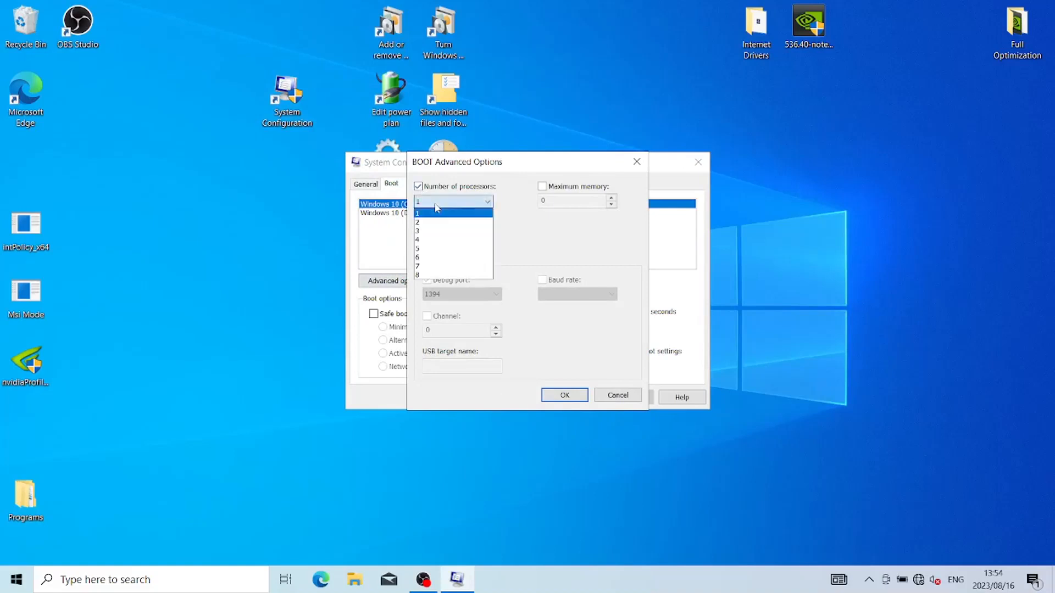
pyautogui.click(444, 275)
pyautogui.click(553, 396)
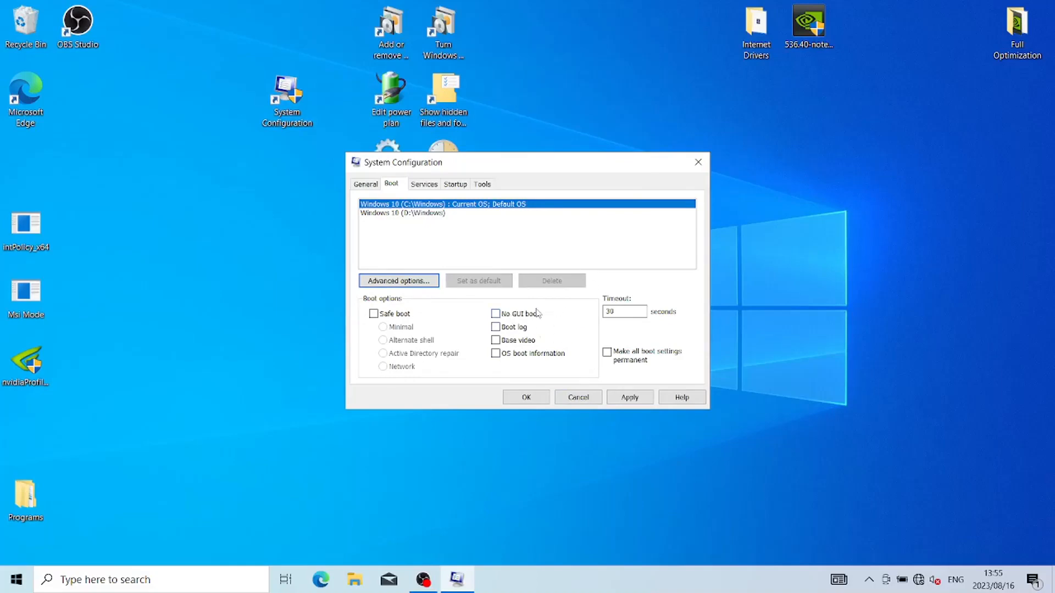
pyautogui.click(522, 317)
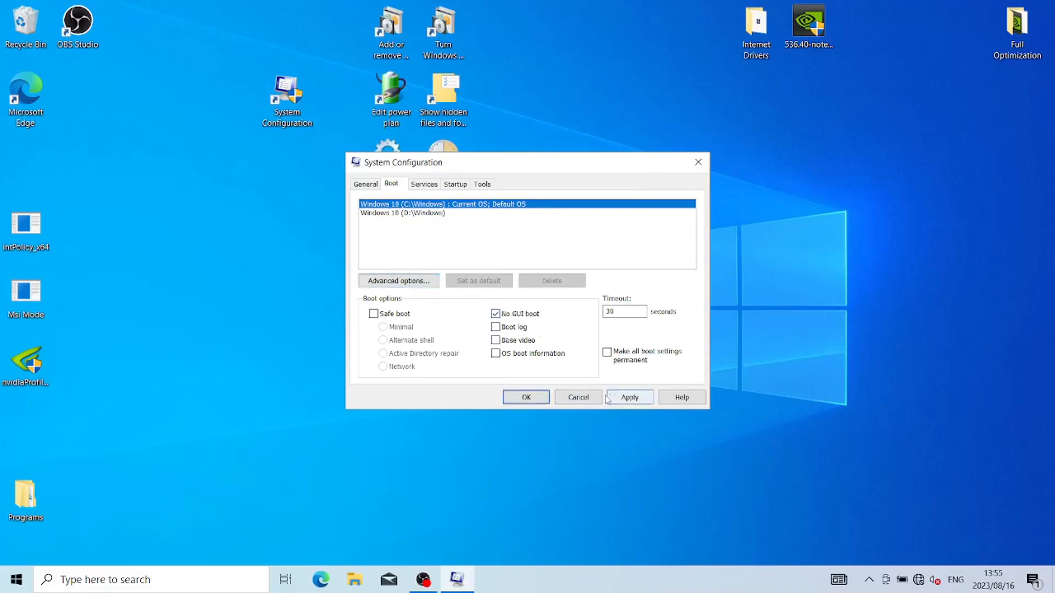
pyautogui.click(630, 397)
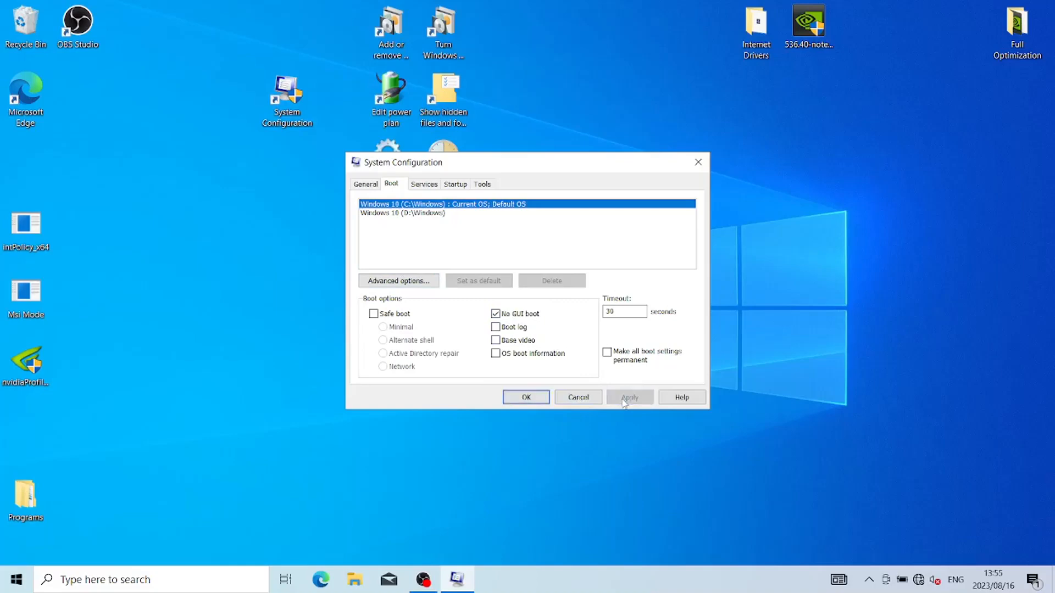
pyautogui.click(547, 397)
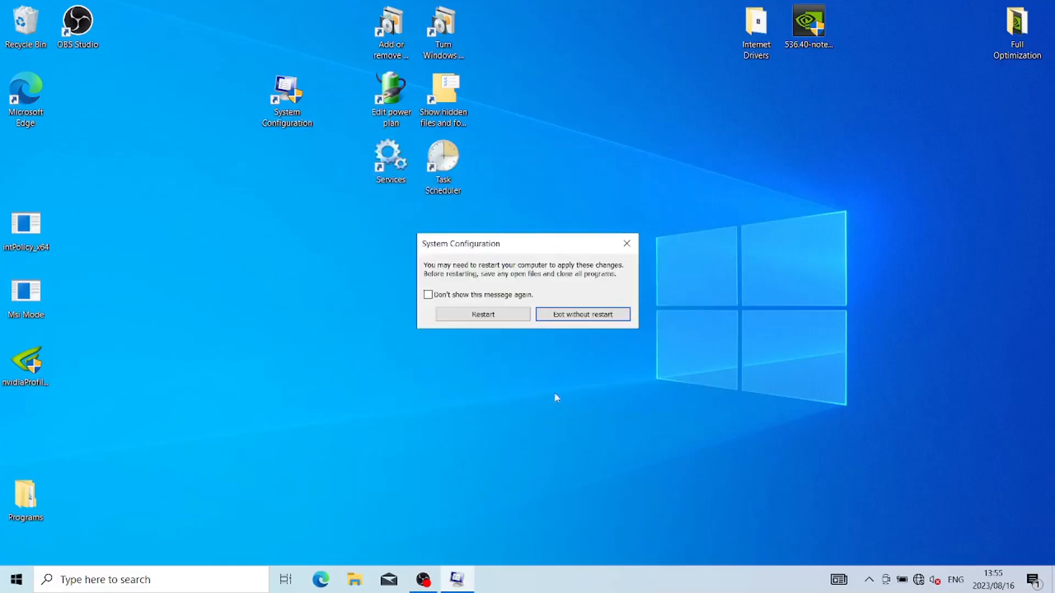
pyautogui.click(580, 315)
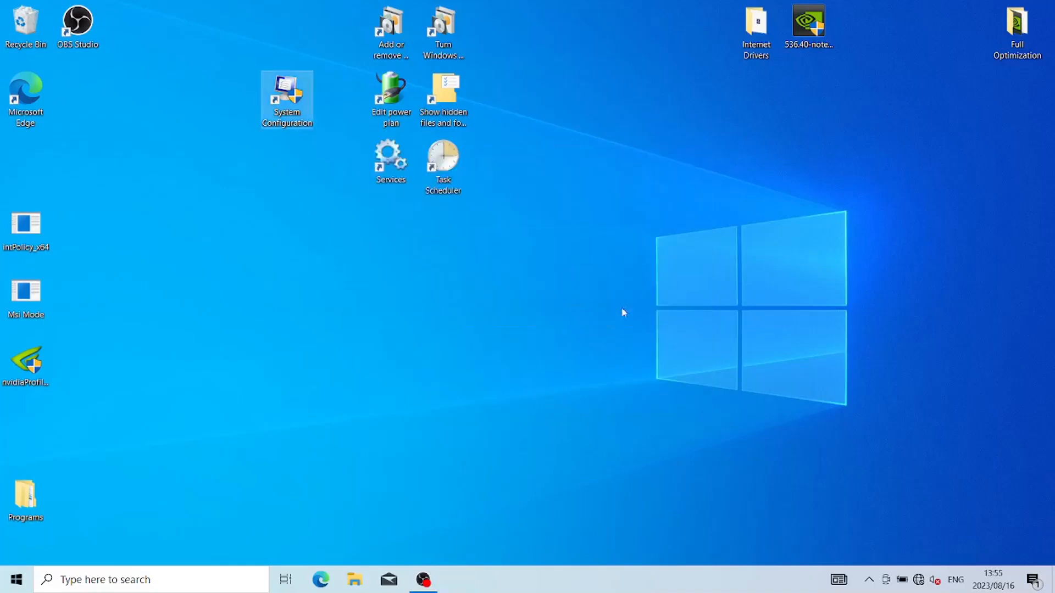
# Step: Delete the System Configuration shortcut and the Internet Drivers folder from the desktop
pyautogui.rightClick(284, 93)
pyautogui.click(346, 293)
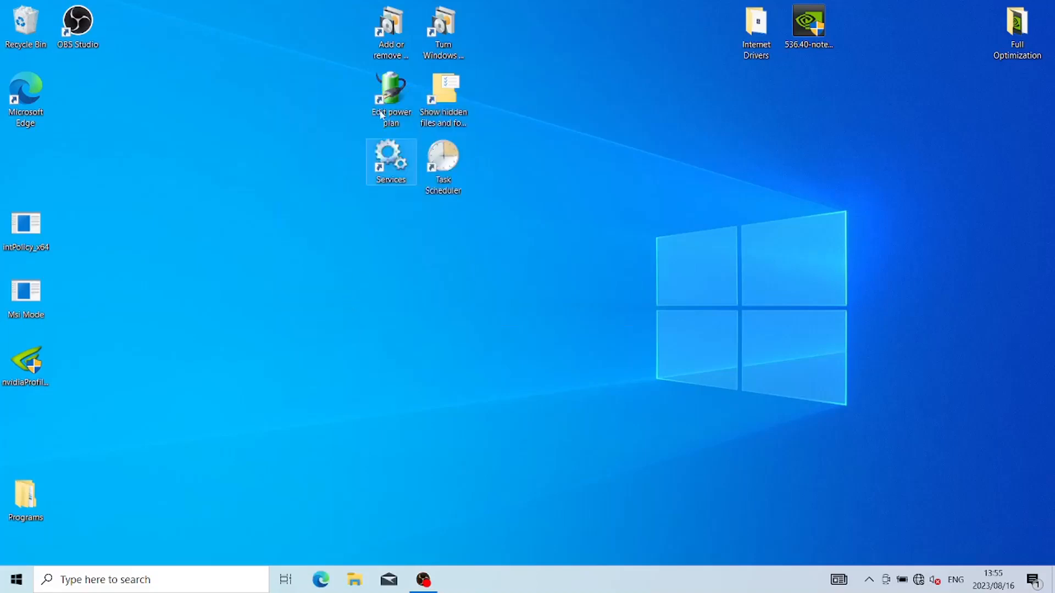
pyautogui.rightClick(768, 29)
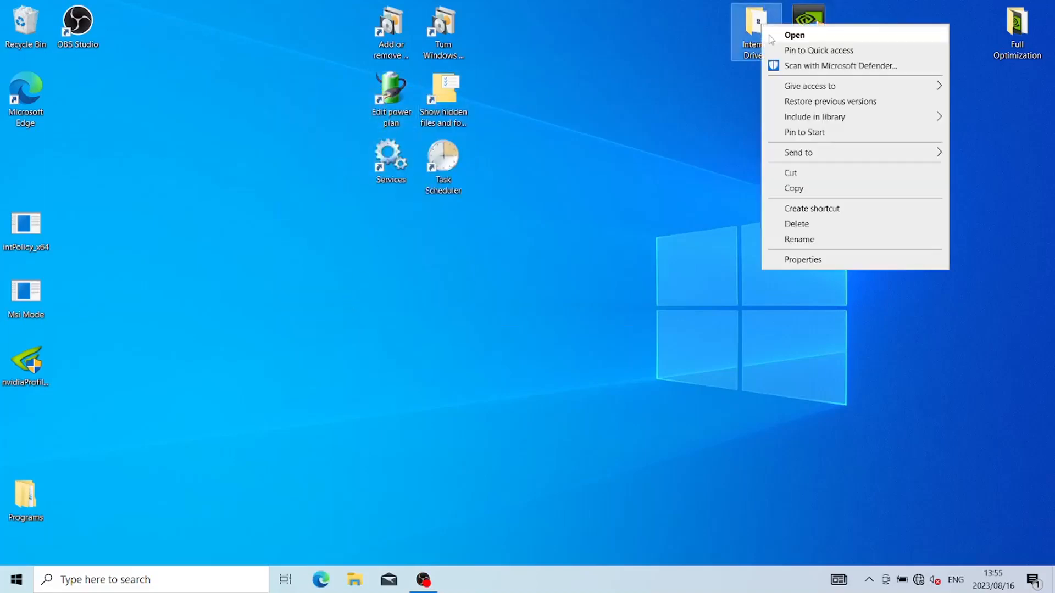
pyautogui.click(826, 222)
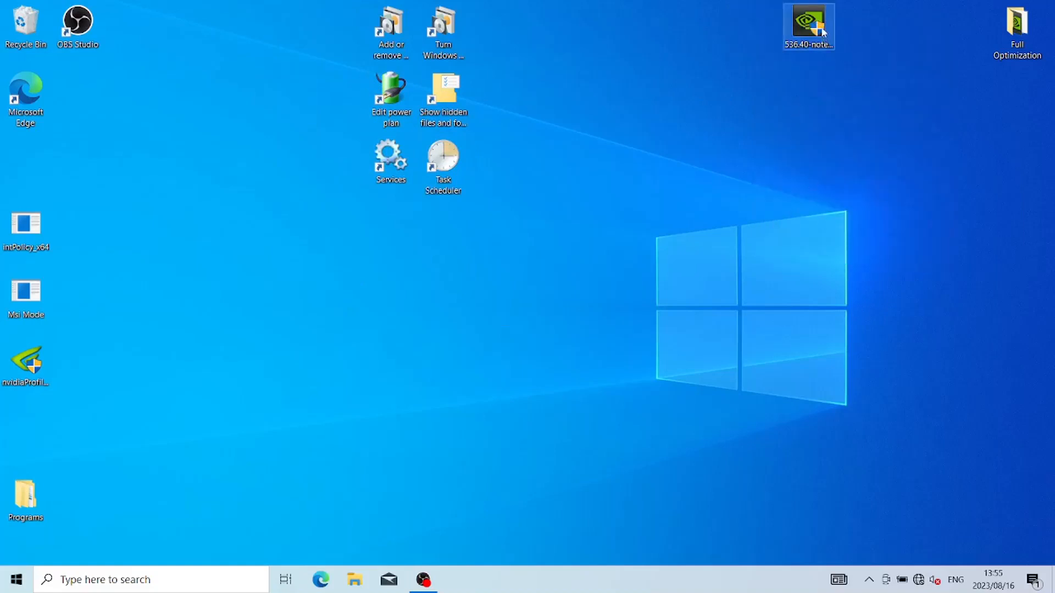
# Step: Delete the 536.40 installer and move intPolicy_x64, Msi Mode and nvidiaProfileInspector to the top
pyautogui.moveTo(823, 32); pyautogui.dragTo(710, 26)
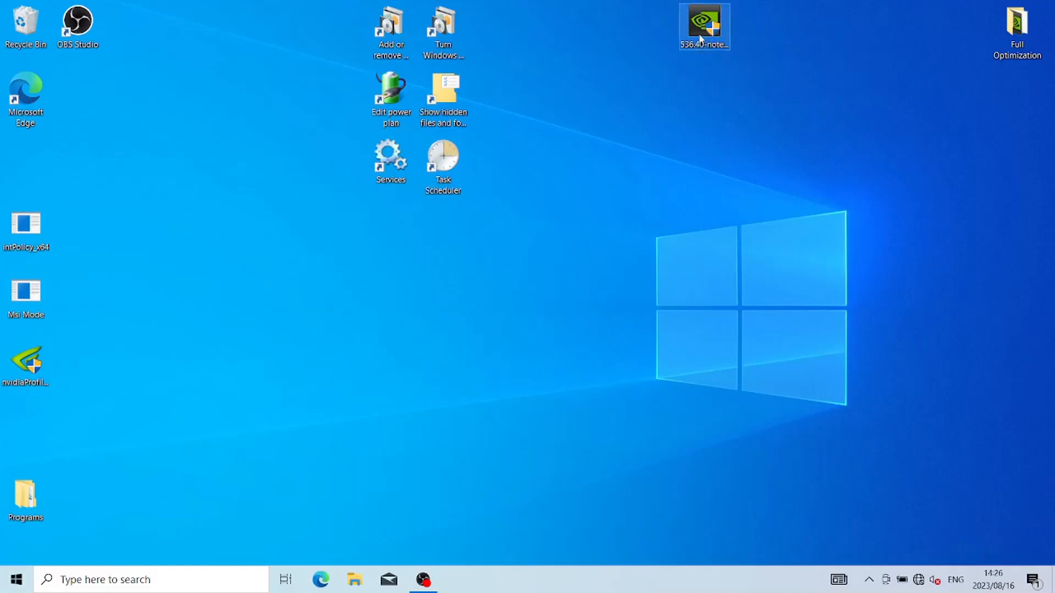
pyautogui.click(709, 44)
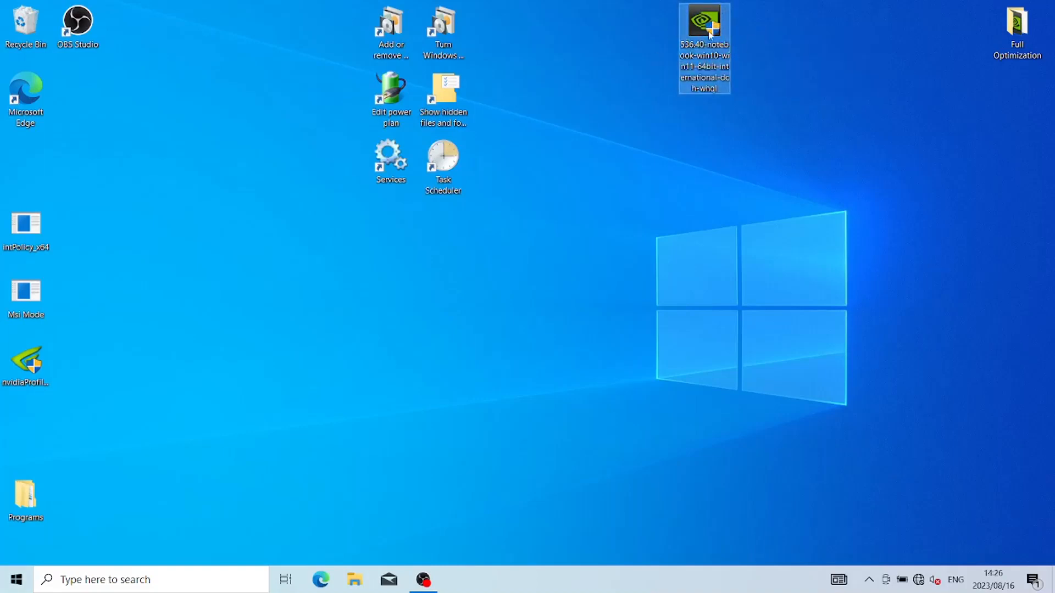
pyautogui.rightClick(708, 32)
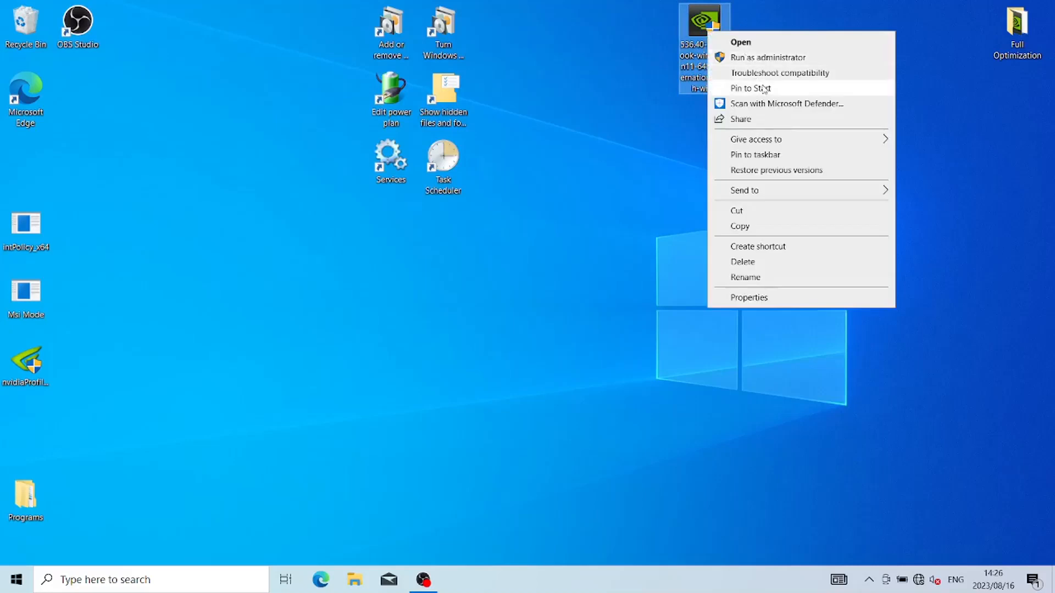
pyautogui.click(769, 263)
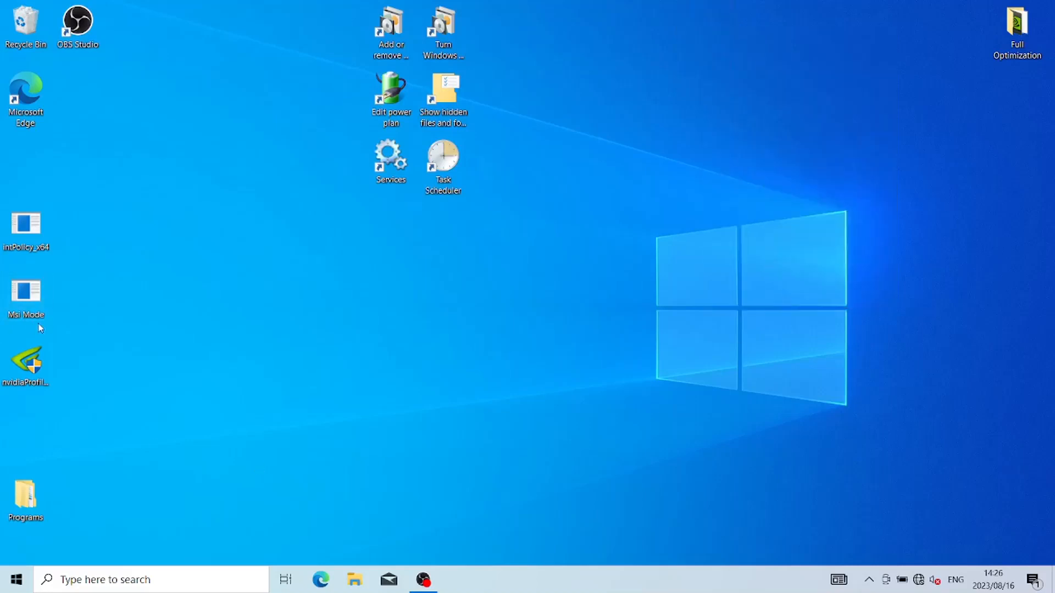
pyautogui.moveTo(45, 402); pyautogui.dragTo(684, 34)
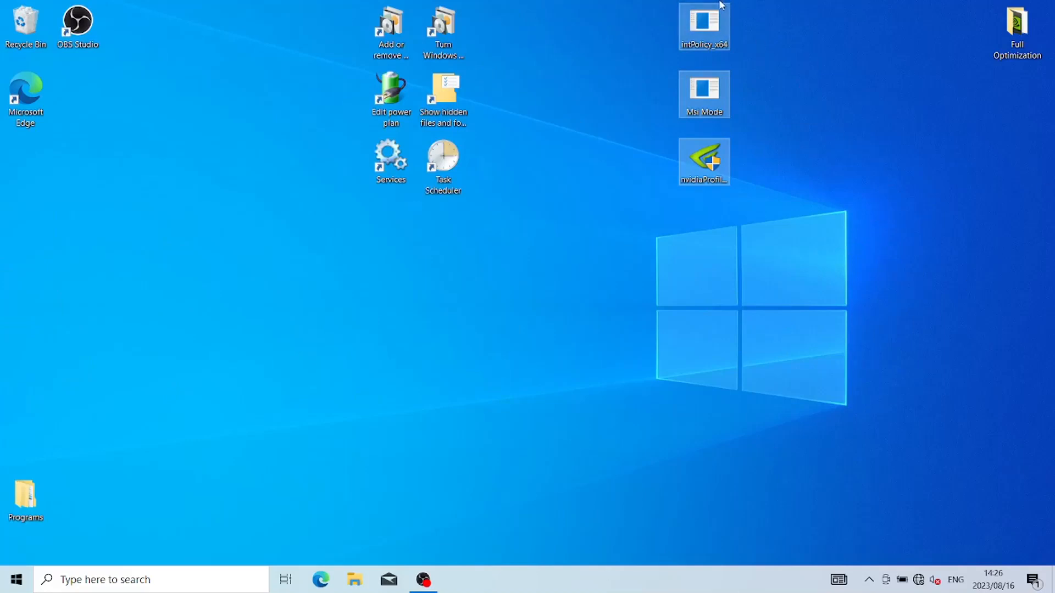
pyautogui.click(775, 69)
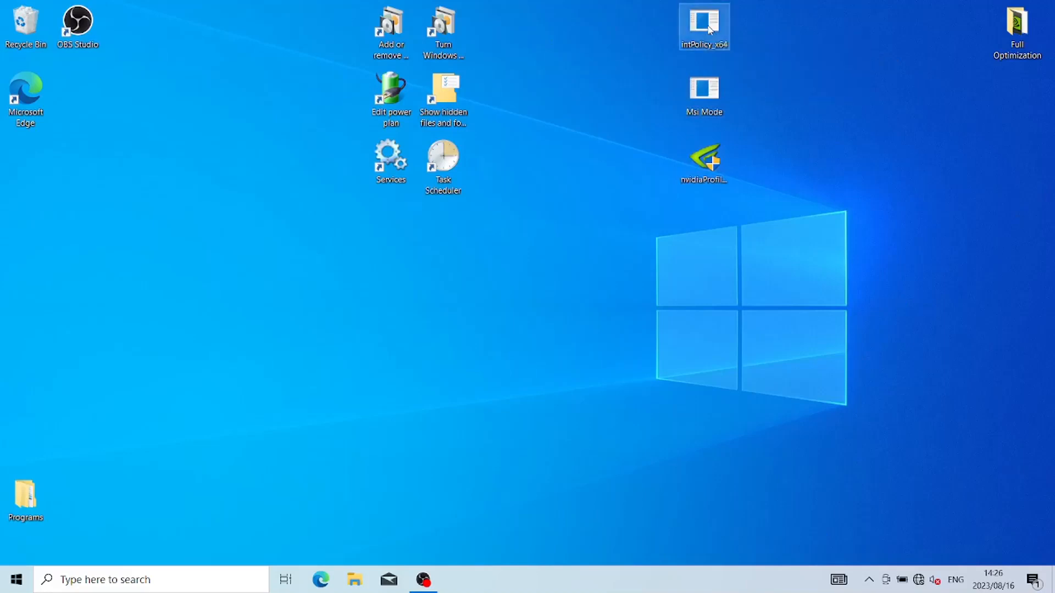
pyautogui.rightClick(709, 27)
pyautogui.click(760, 53)
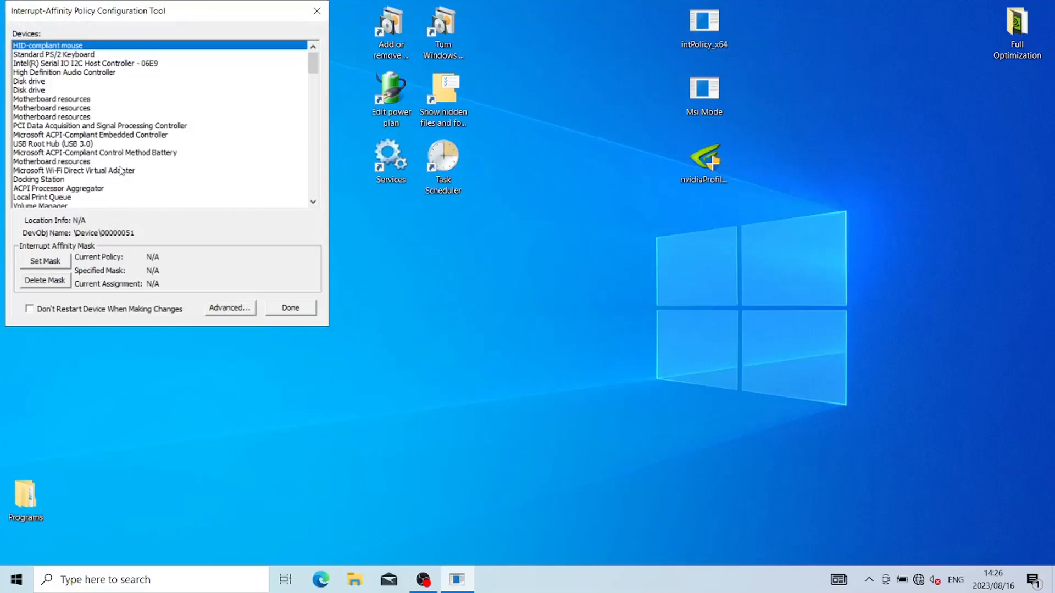
pyautogui.scroll(-15, 122, 165)
pyautogui.scroll(-10, 122, 163)
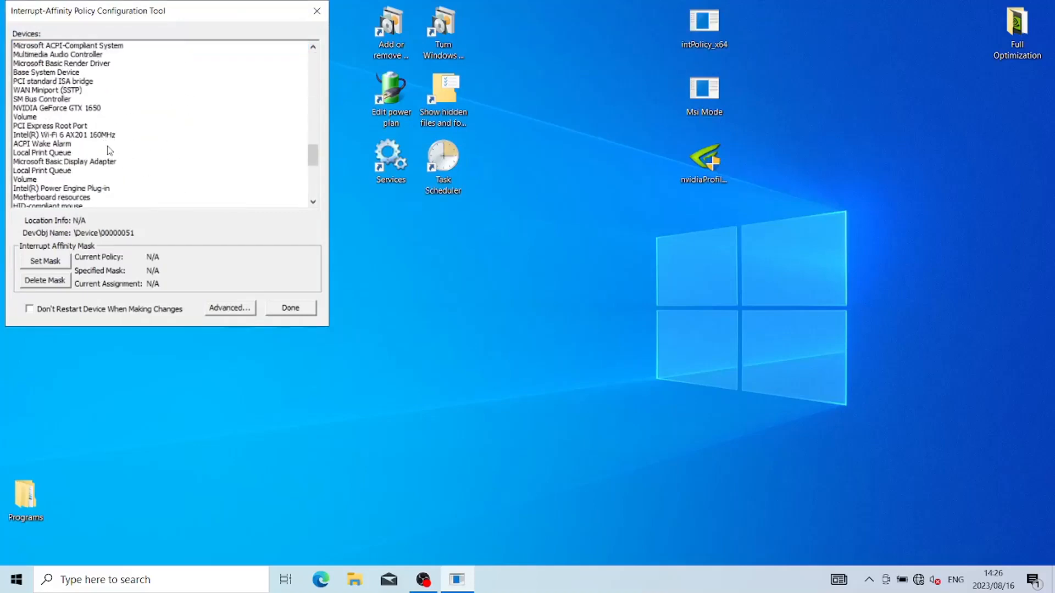
pyautogui.doubleClick(86, 109)
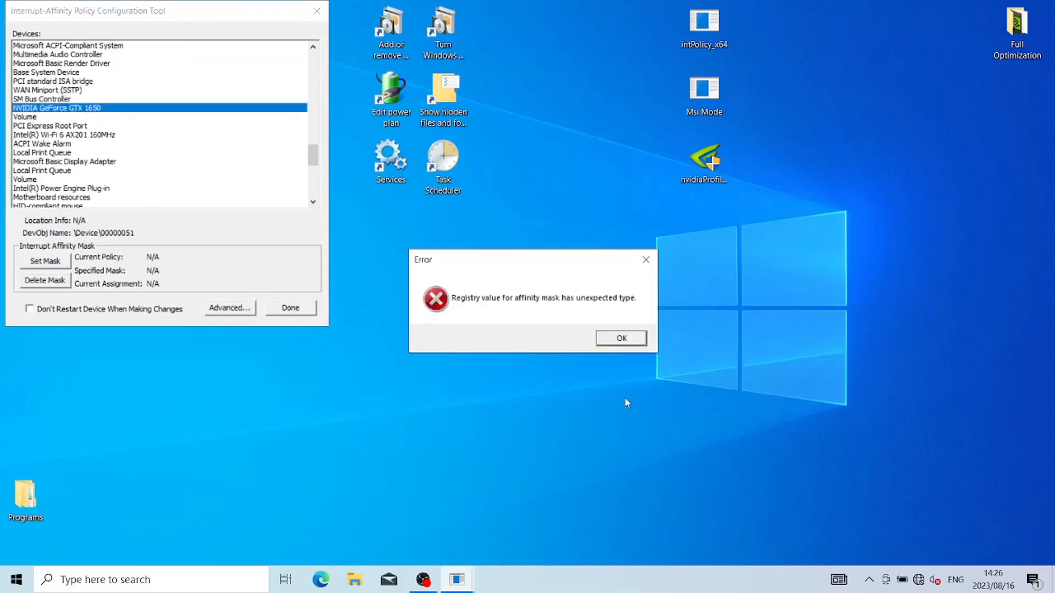
pyautogui.click(614, 340)
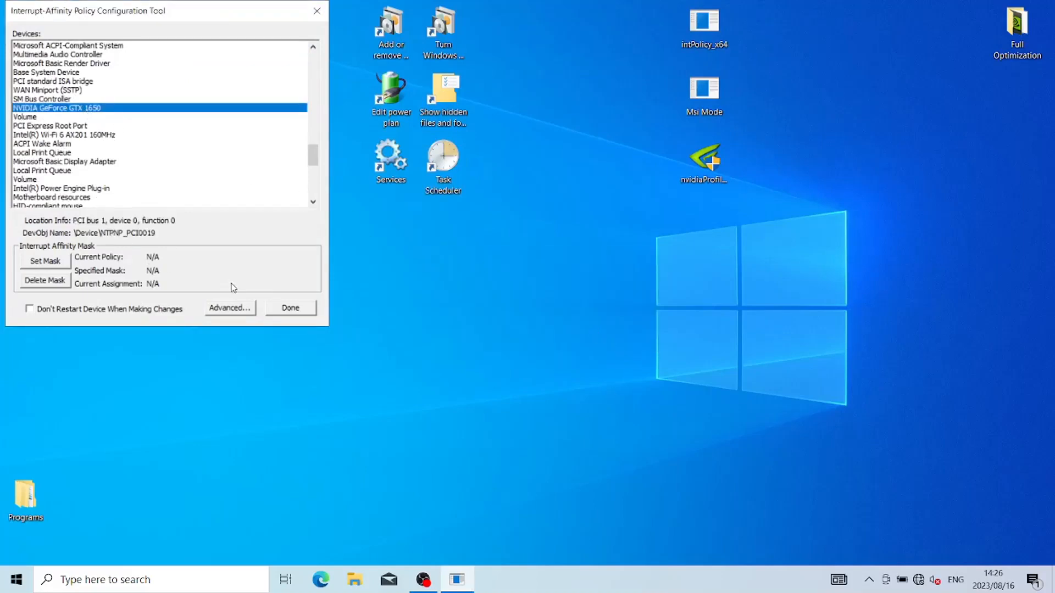
pyautogui.click(49, 263)
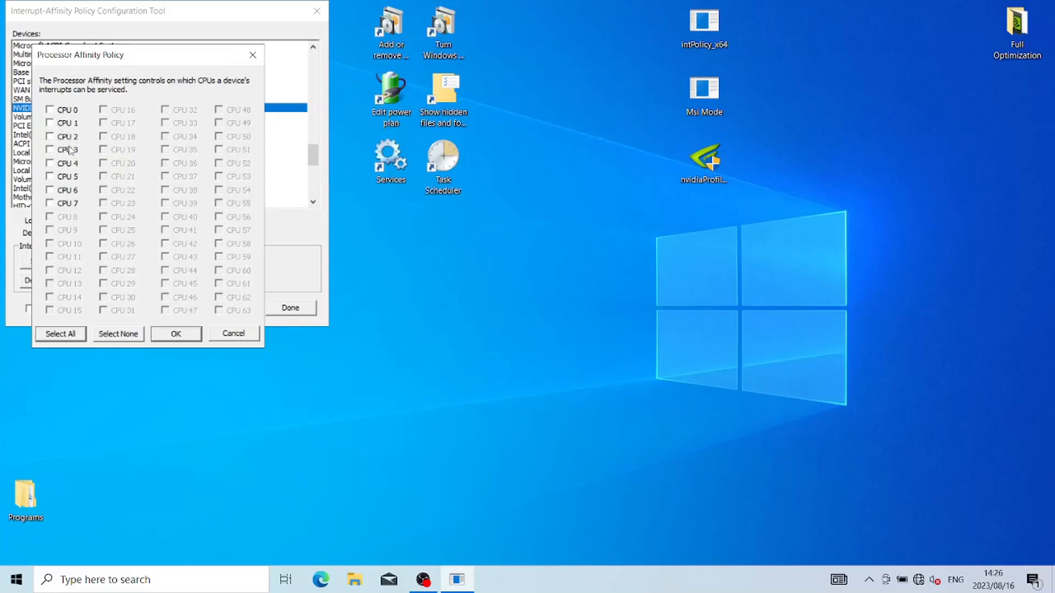
pyautogui.click(50, 136)
pyautogui.click(51, 164)
pyautogui.click(50, 150)
pyautogui.click(50, 177)
pyautogui.click(254, 55)
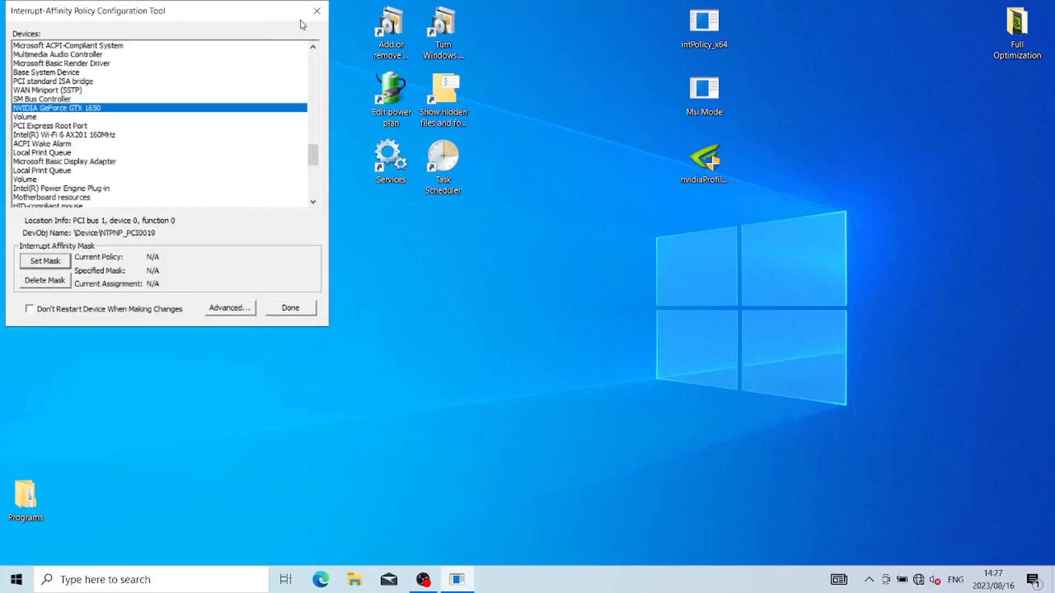
pyautogui.click(316, 11)
pyautogui.rightClick(713, 100)
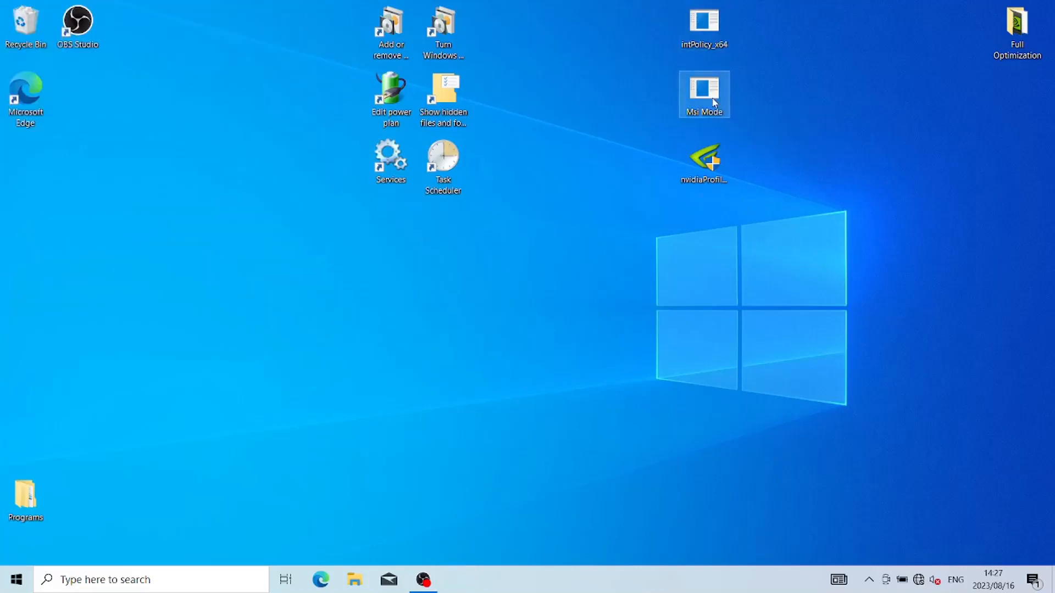
# Step: Run Msi Mode as administrator and set the Realtek and both NVM Express priorities to Undefined
pyautogui.click(794, 132)
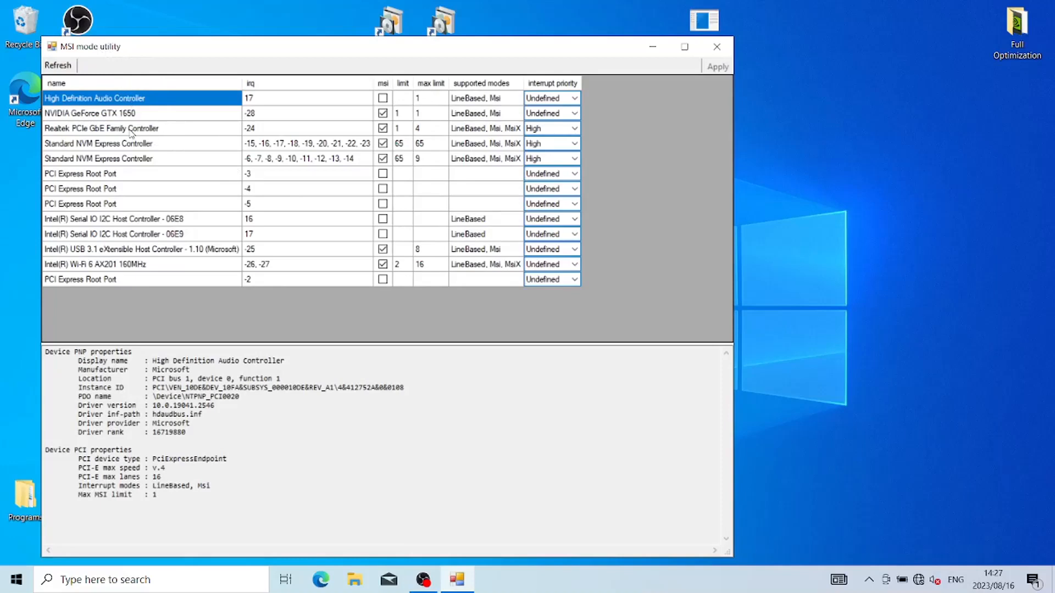
pyautogui.click(155, 114)
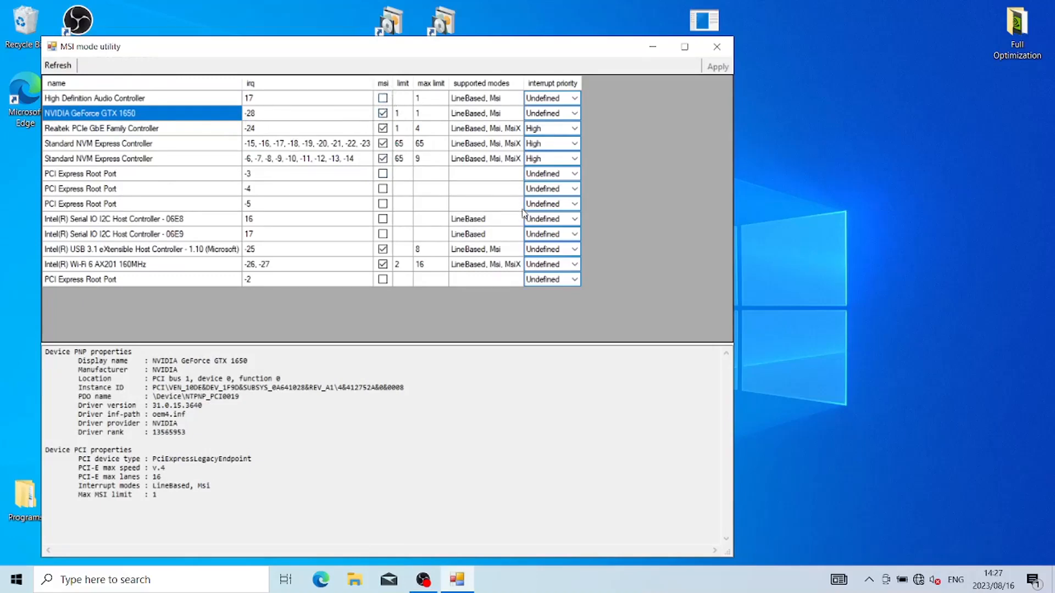
pyautogui.click(574, 128)
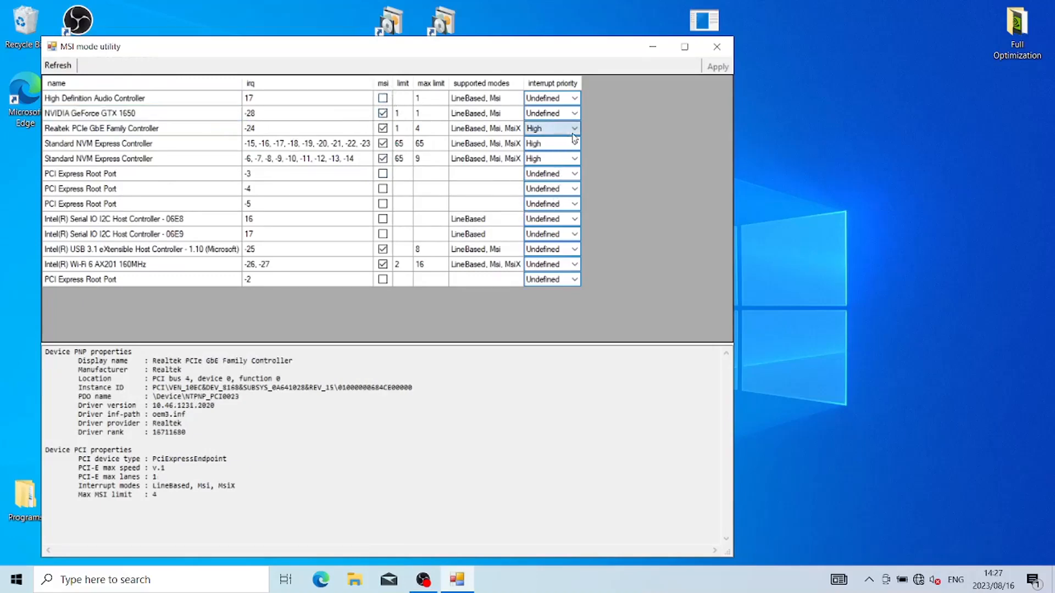
pyautogui.click(574, 128)
pyautogui.click(572, 137)
pyautogui.click(575, 147)
pyautogui.click(575, 144)
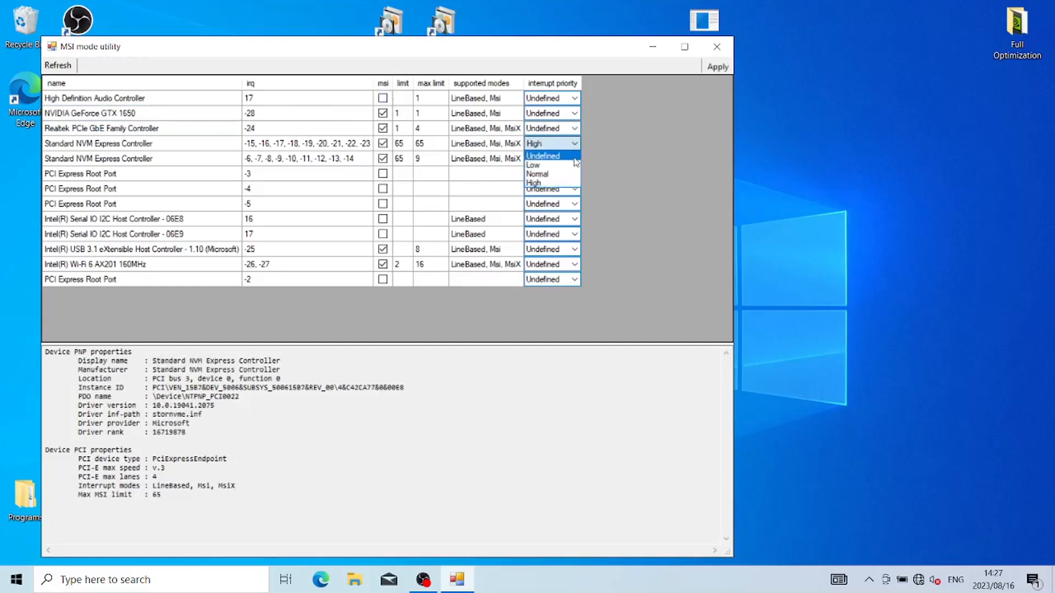
pyautogui.click(572, 155)
pyautogui.click(574, 158)
pyautogui.click(575, 158)
pyautogui.click(576, 173)
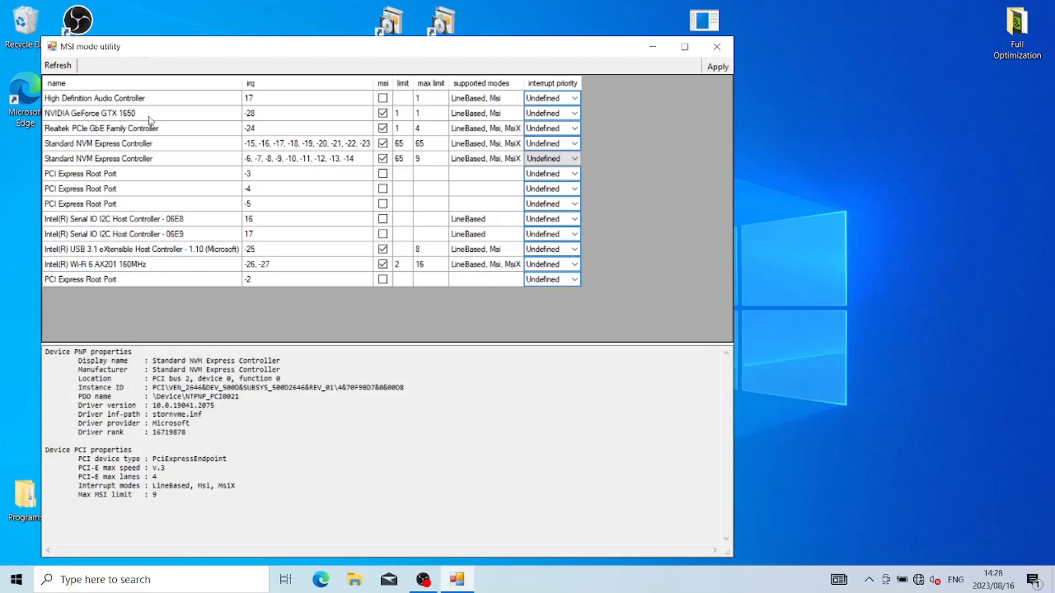
# Step: Set the NVIDIA GeForce GTX 1650 interrupt priority to High, apply, and close the utility
pyautogui.click(574, 118)
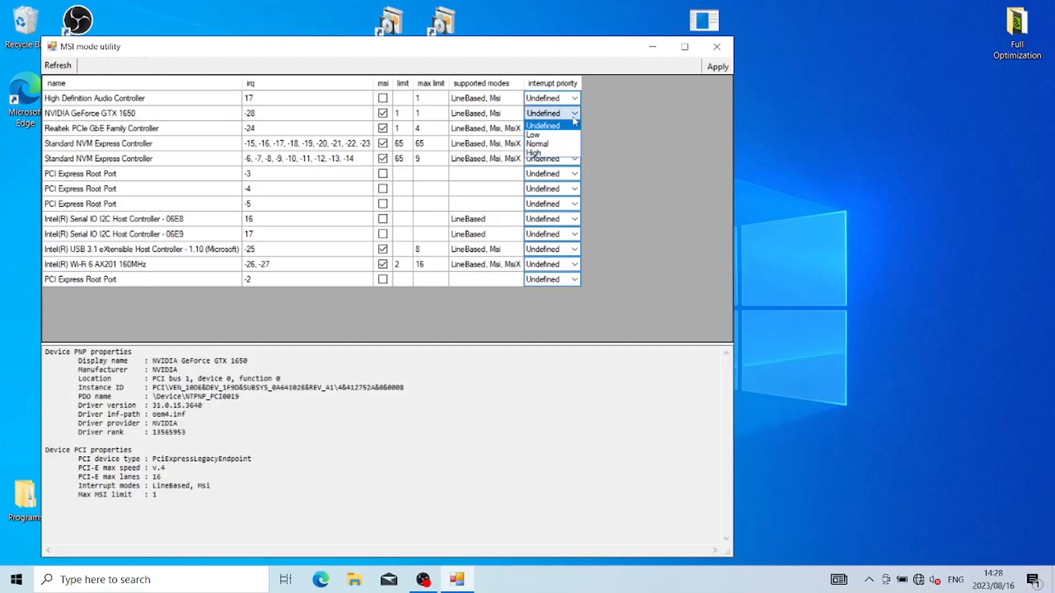
pyautogui.click(556, 153)
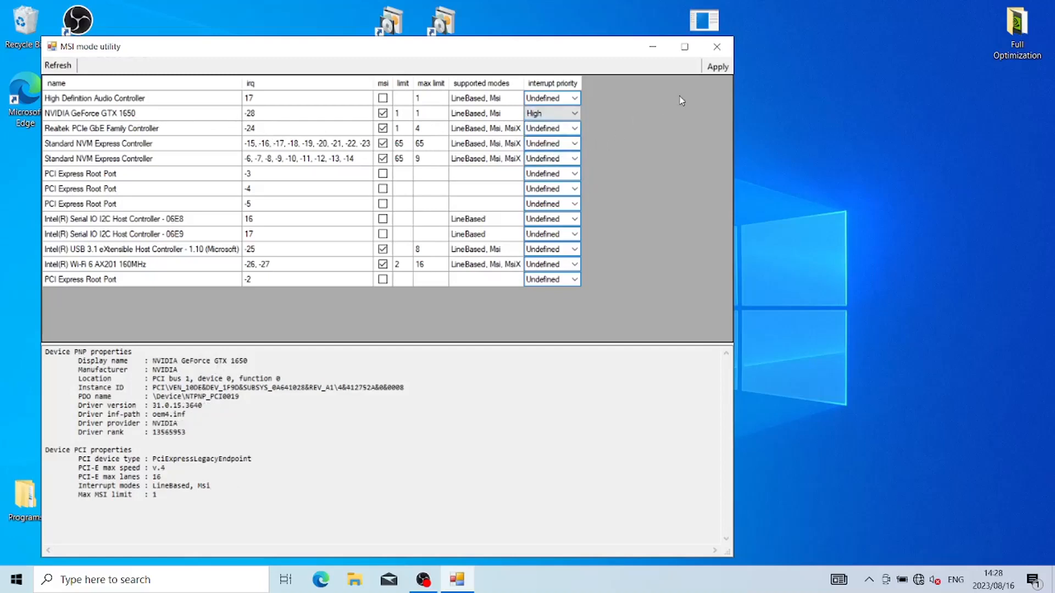
pyautogui.click(717, 69)
pyautogui.click(717, 46)
pyautogui.click(716, 159)
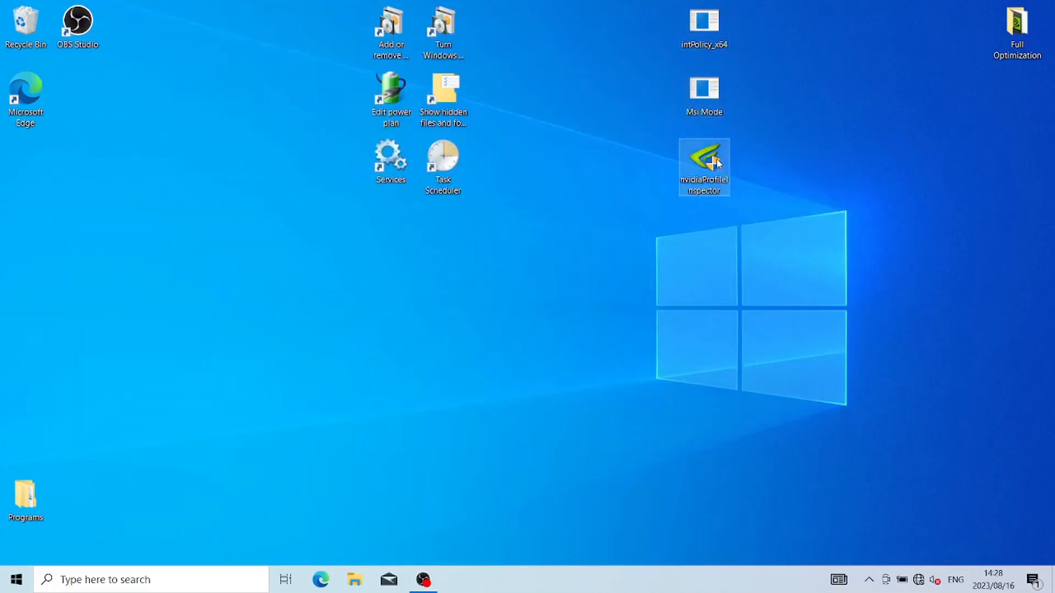
# Step: Run NVIDIA Profile Inspector as administrator and maximise its window
pyautogui.rightClick(716, 159)
pyautogui.click(743, 186)
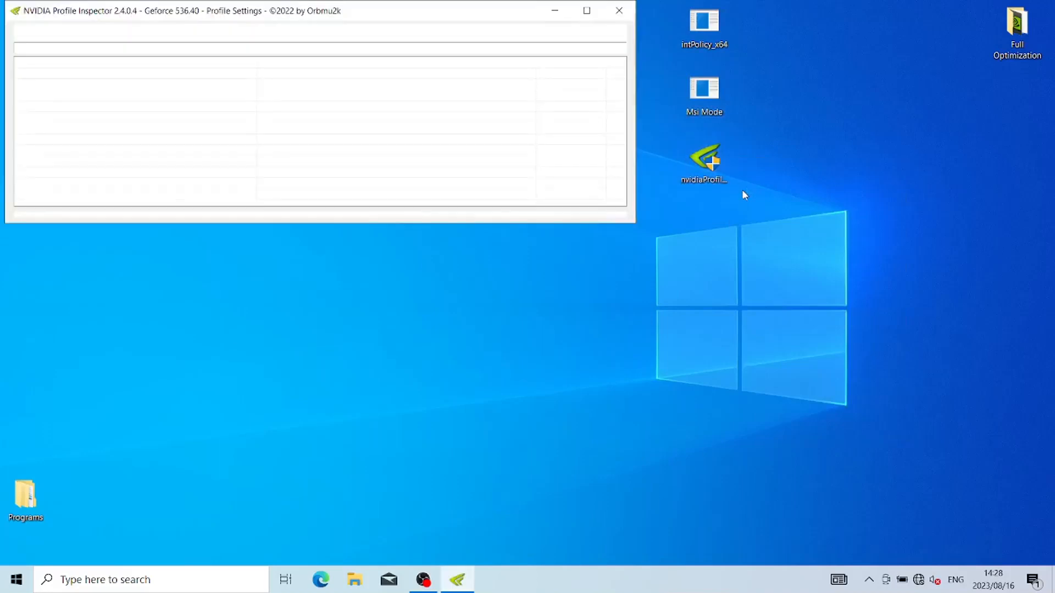
pyautogui.click(598, 16)
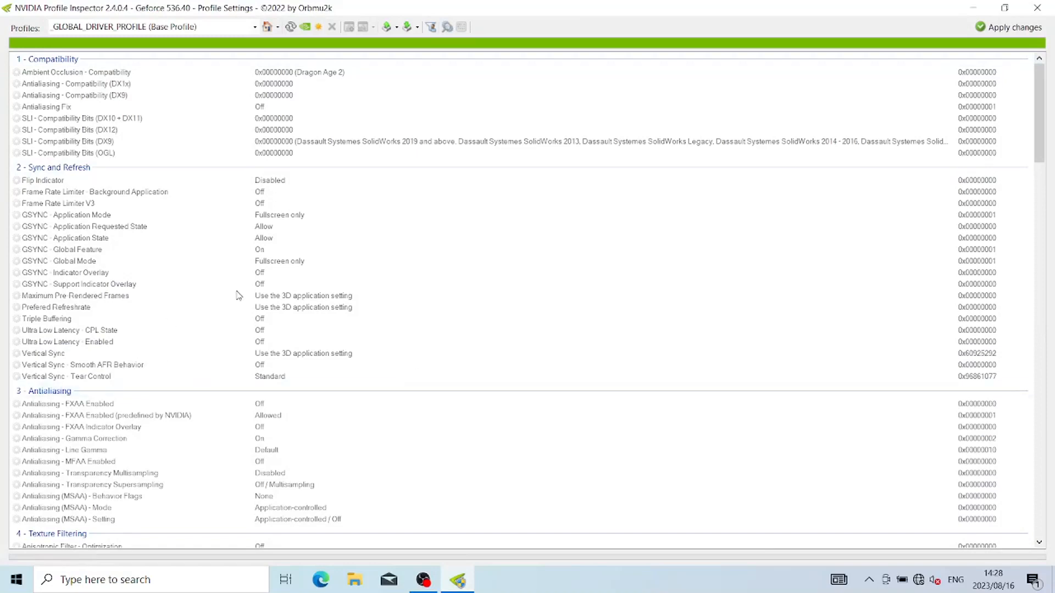
# Step: Set NVIDIA Predefined Ansel Usage to 0x00000000 ANSEL_ALLOW_DISALLOWED, apply changes, and close the inspector
pyautogui.scroll(-13, 236, 300)
pyautogui.scroll(-8, 231, 312)
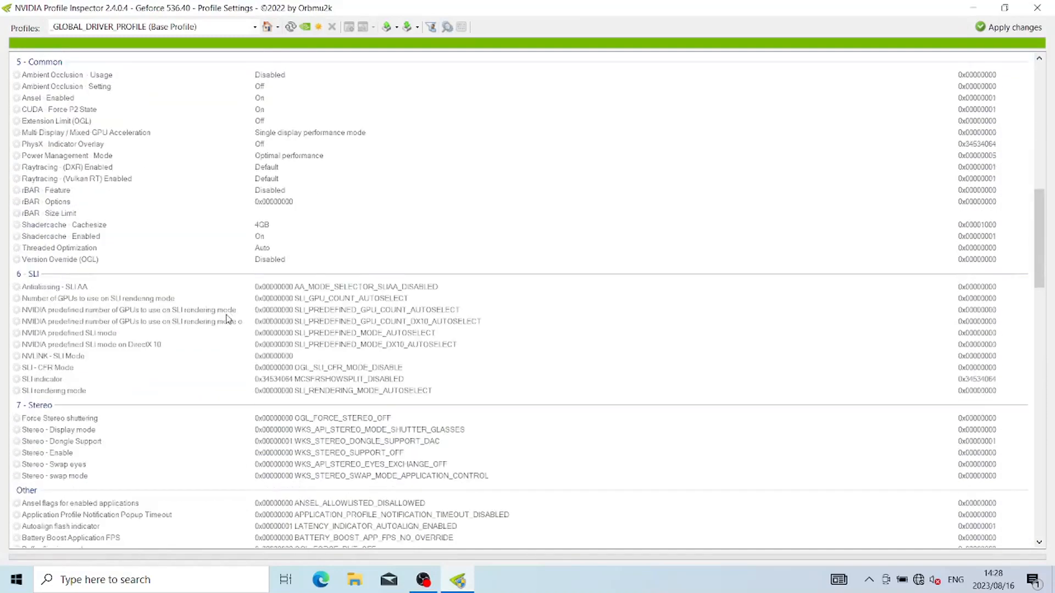
pyautogui.scroll(-2, 295, 479)
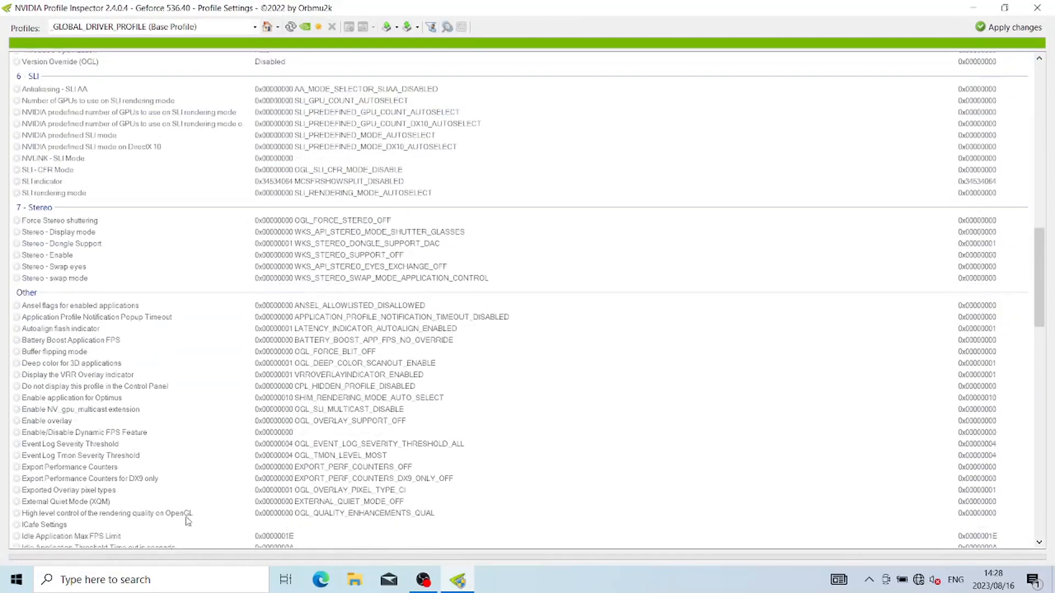
pyautogui.scroll(-2, 188, 518)
pyautogui.scroll(-3, 116, 536)
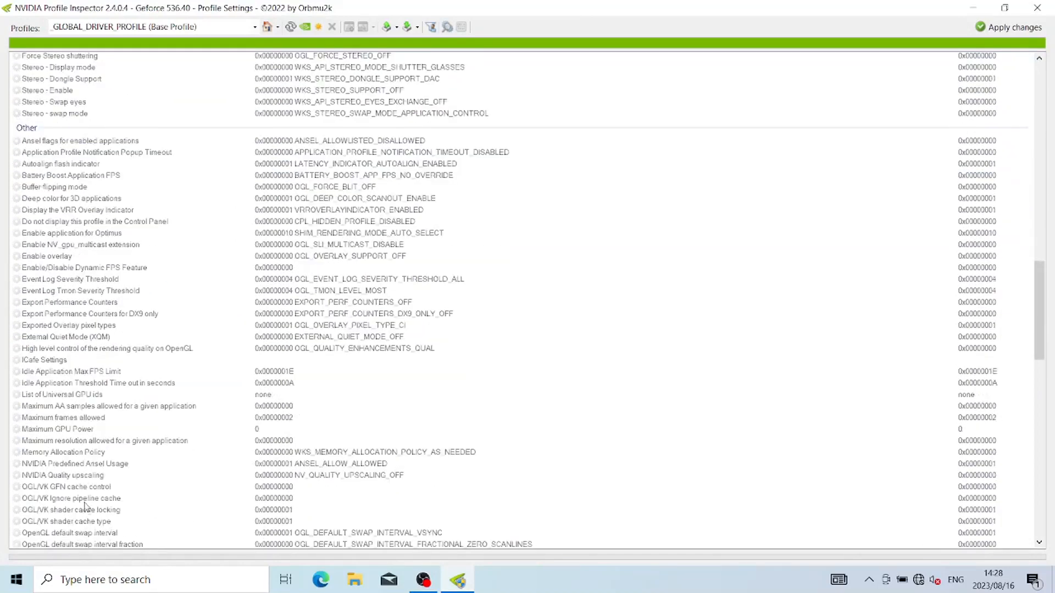
pyautogui.click(83, 465)
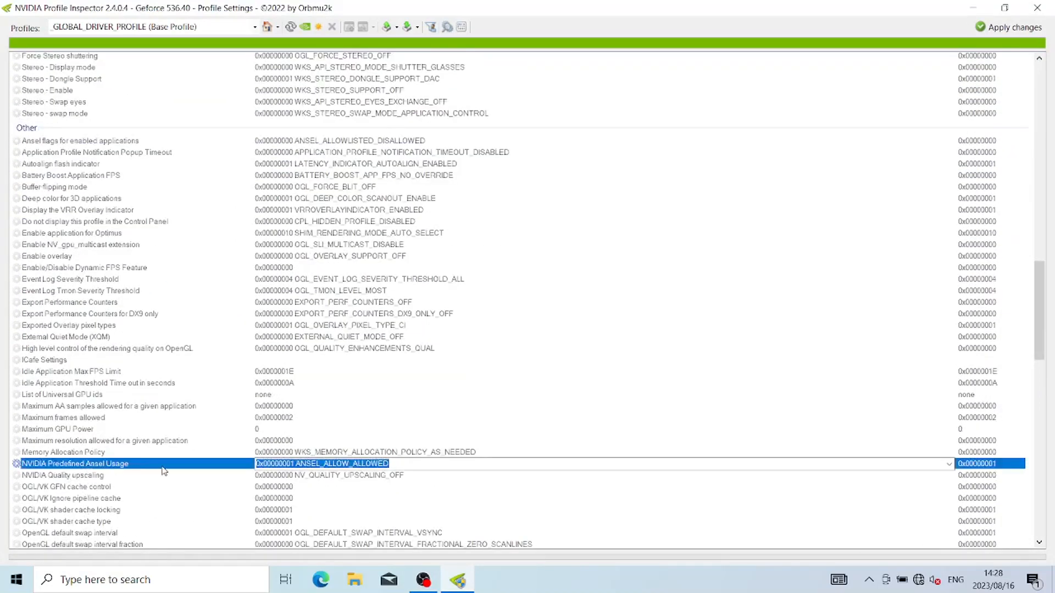
pyautogui.click(949, 464)
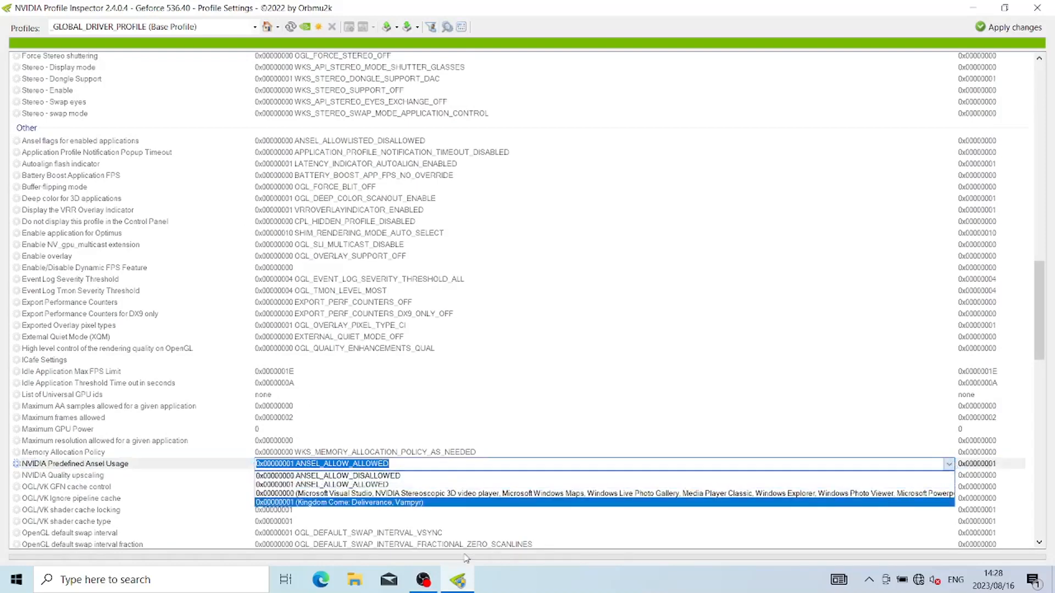
pyautogui.click(375, 478)
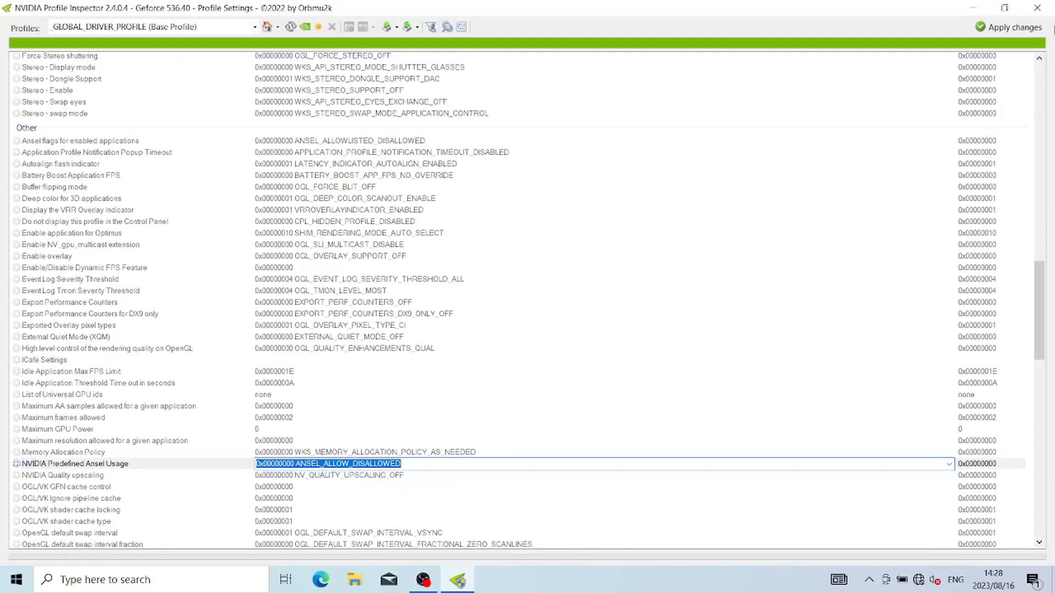
pyautogui.click(1016, 33)
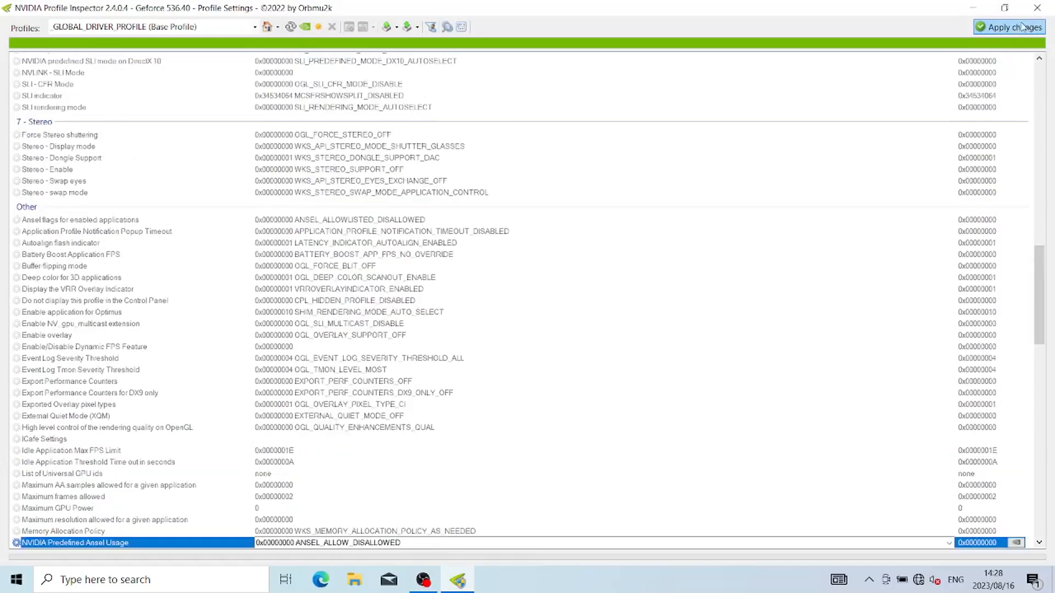
pyautogui.click(1038, 8)
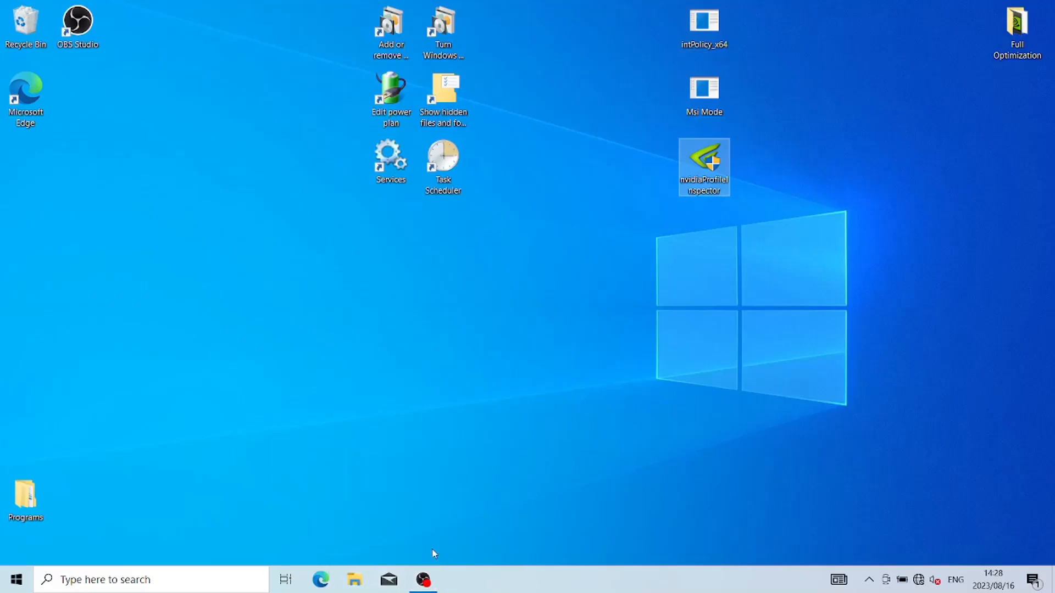
# Step: Choose Dark colour mode in Personalisation > Colours, then close Settings
pyautogui.click(17, 578)
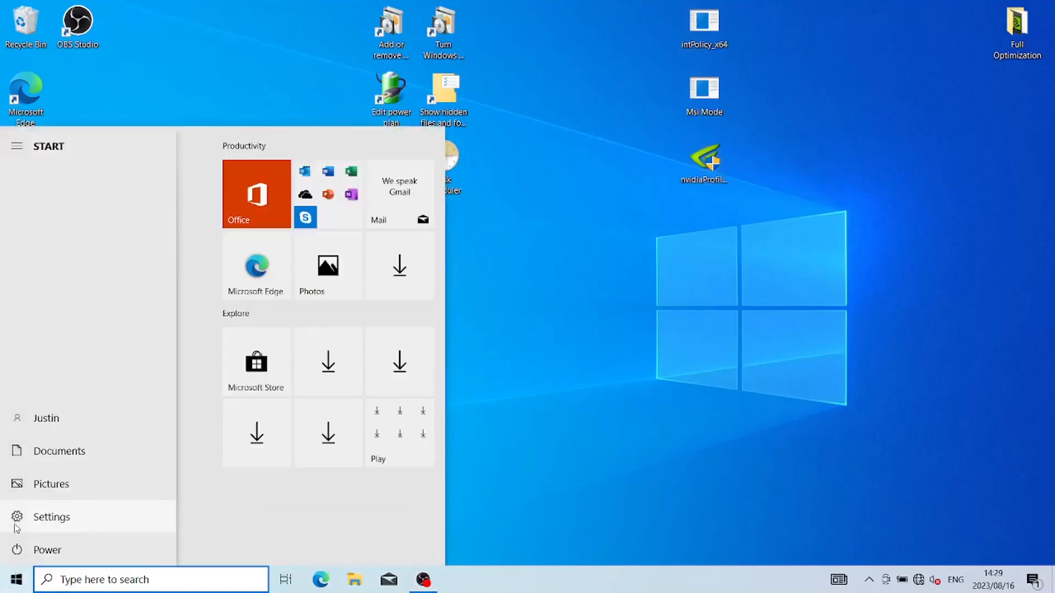
pyautogui.click(17, 516)
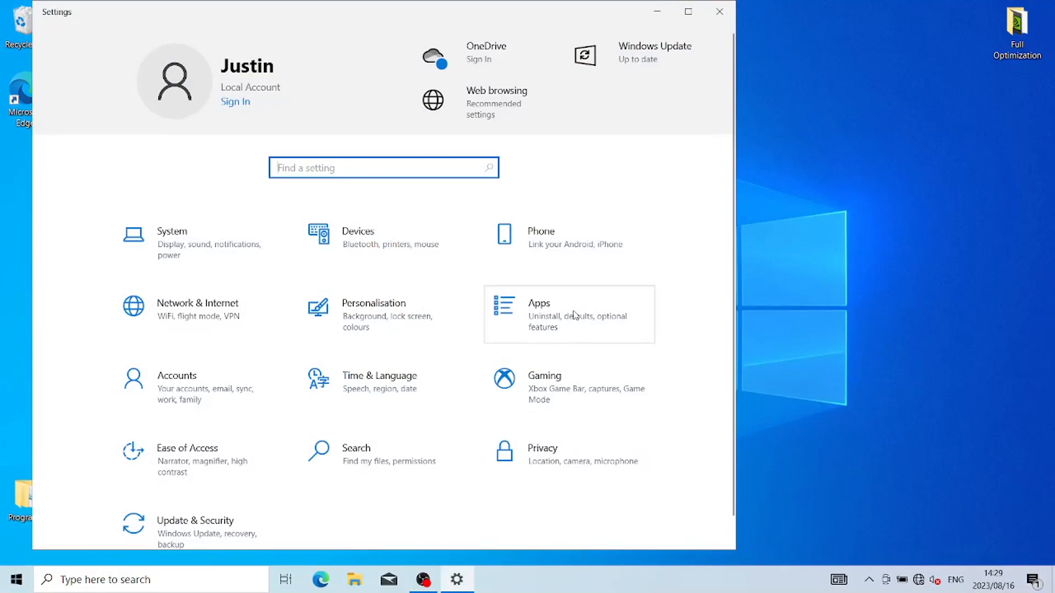
pyautogui.click(396, 317)
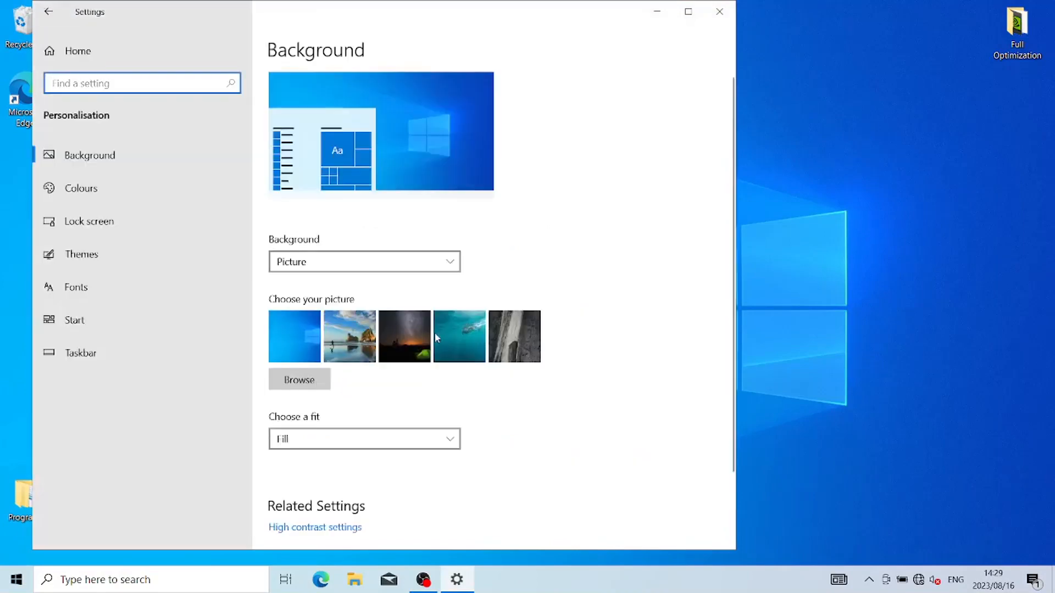
pyautogui.click(142, 190)
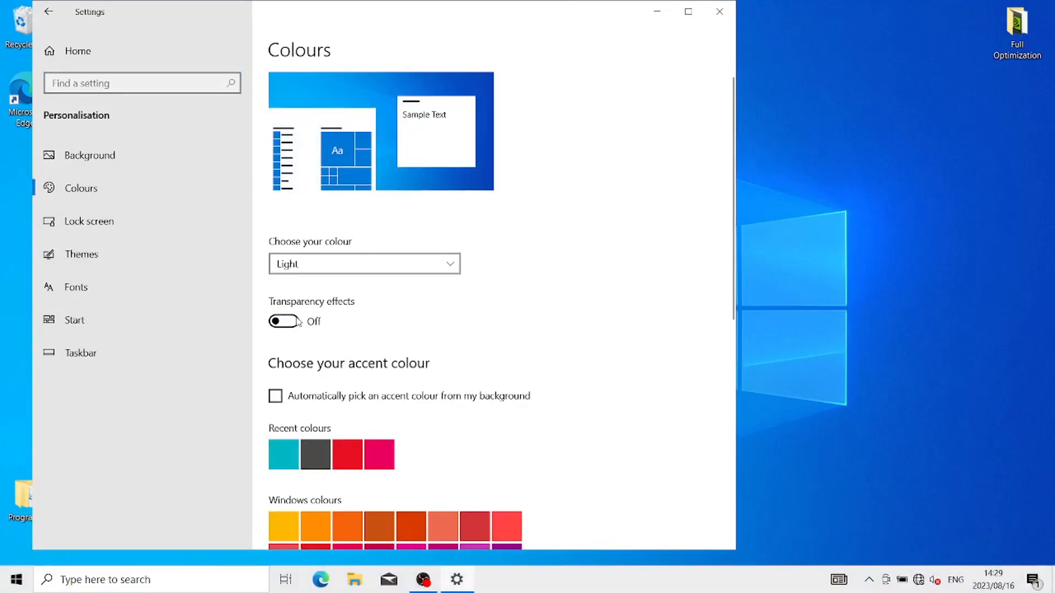
pyautogui.click(357, 266)
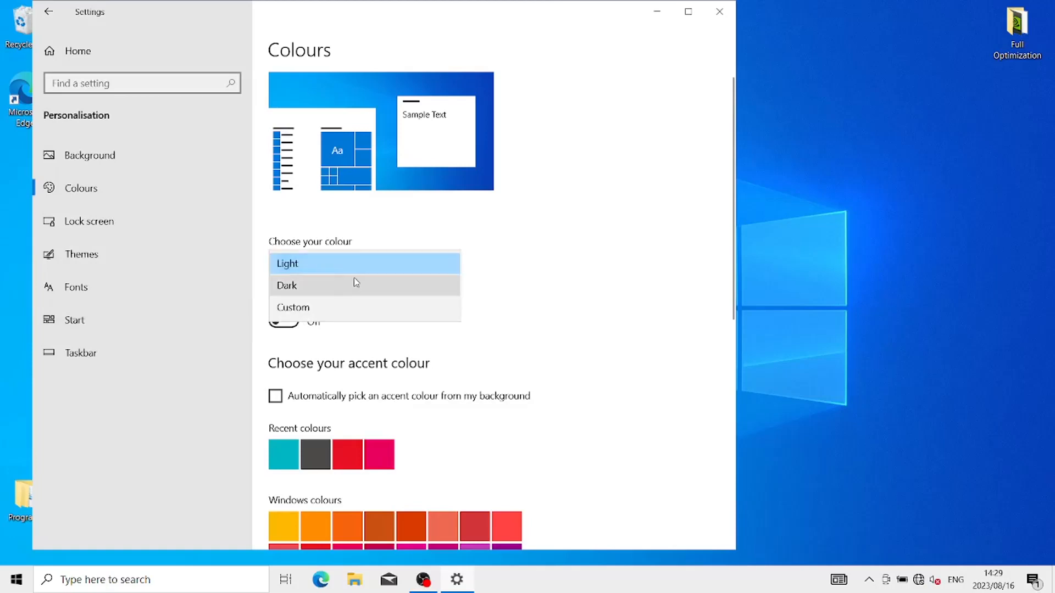
pyautogui.click(352, 285)
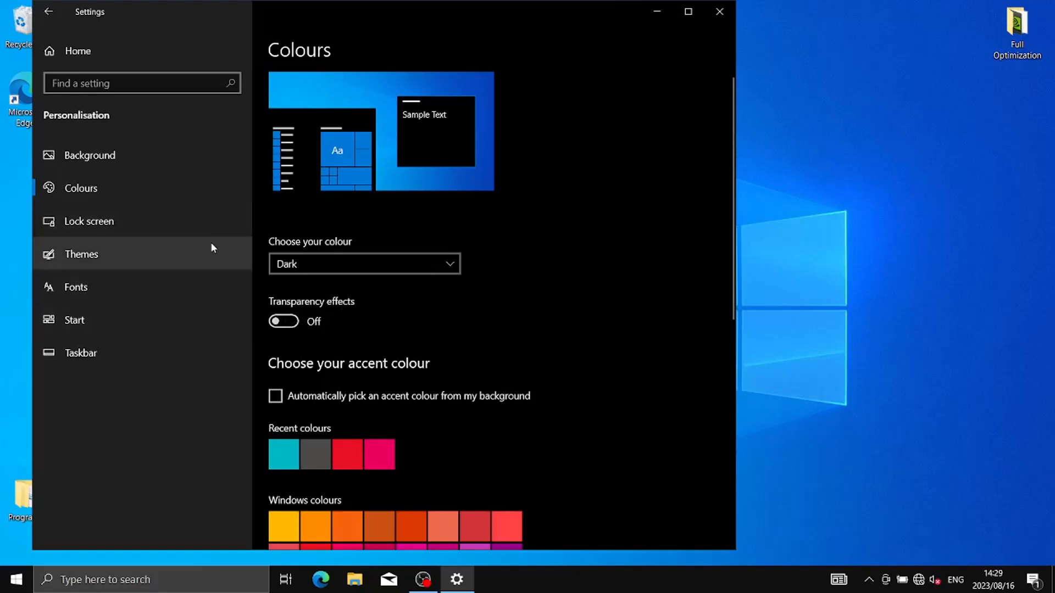
pyautogui.click(719, 11)
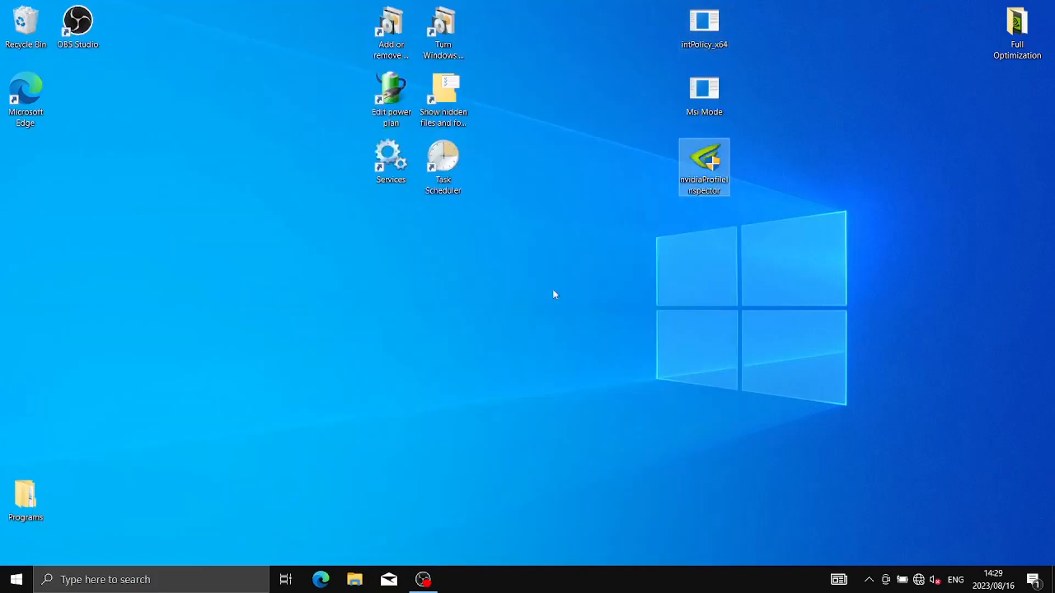
# Step: Hide the Task View button and set the taskbar search box to Hidden
pyautogui.rightClick(515, 590)
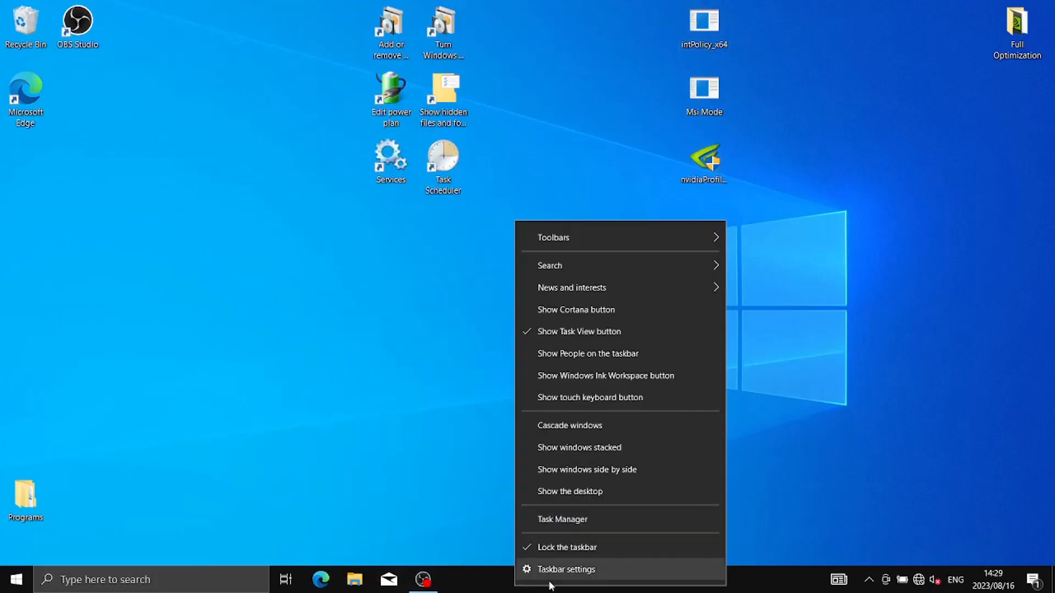
pyautogui.click(573, 331)
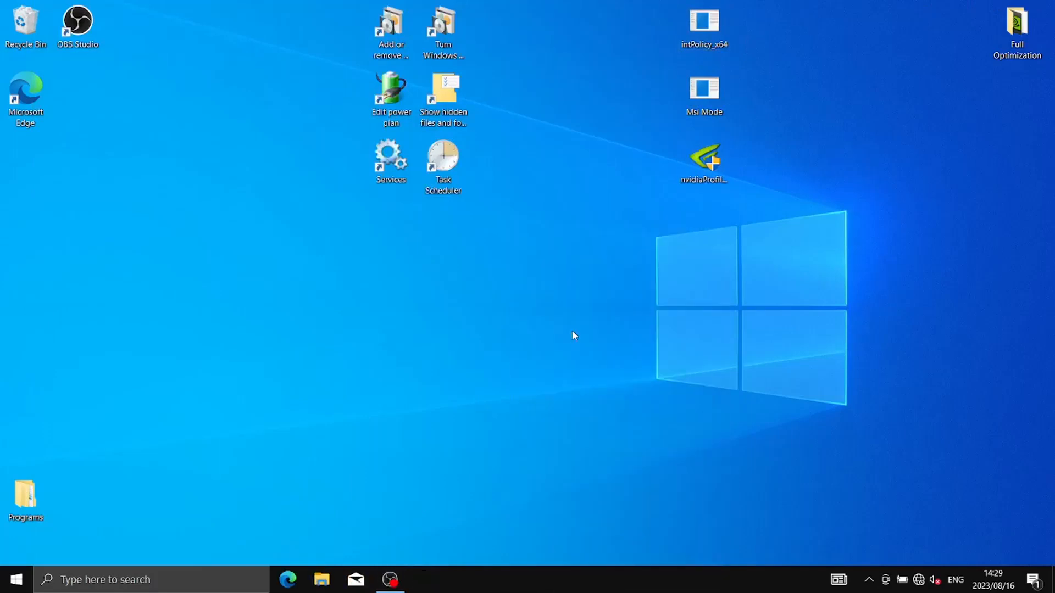
pyautogui.rightClick(584, 574)
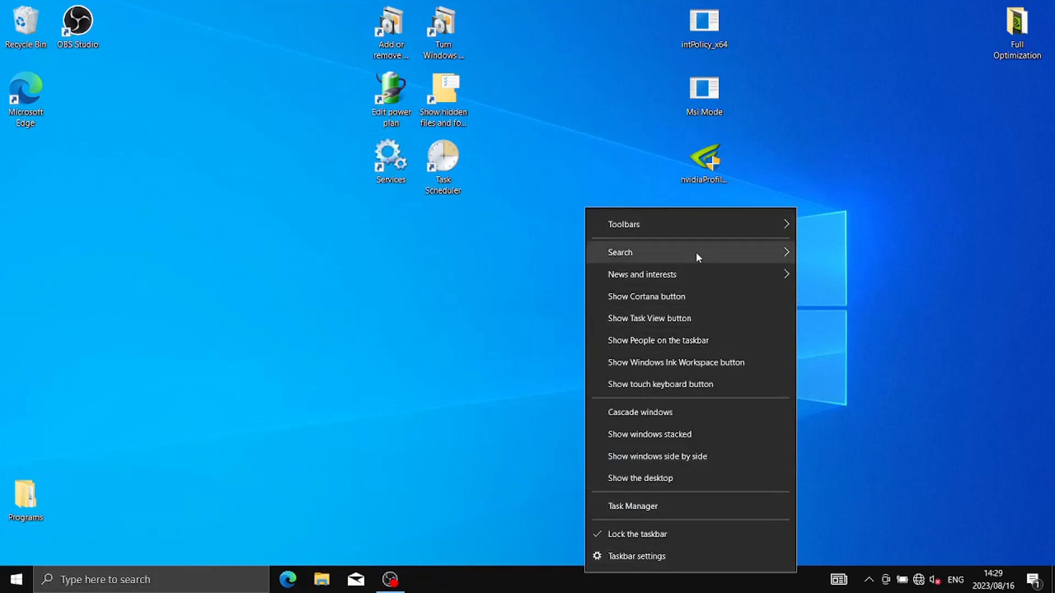
pyautogui.moveTo(695, 252)
pyautogui.click(859, 258)
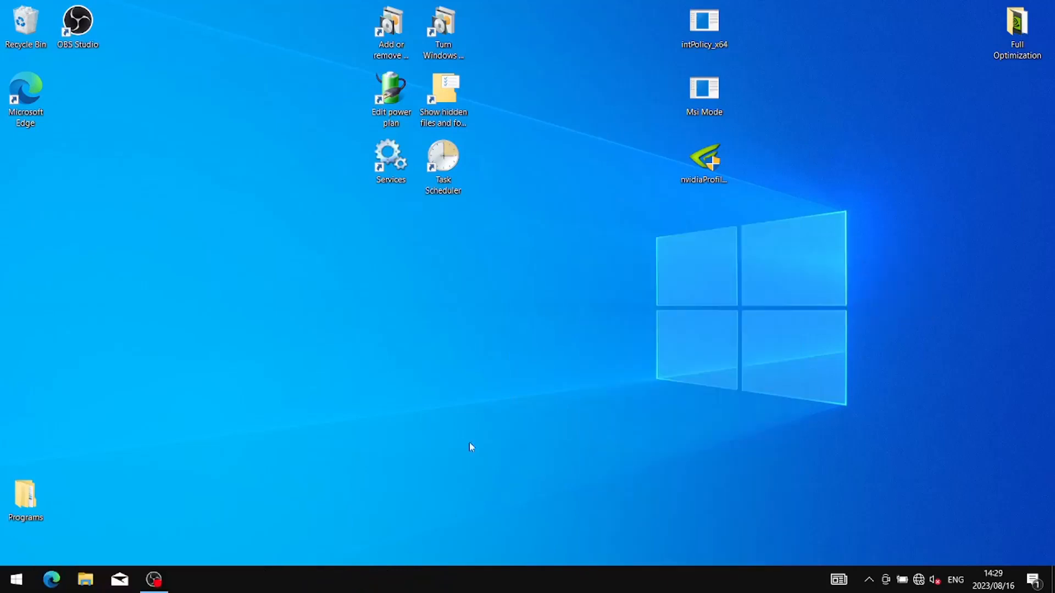
# Step: Turn off News and interests and hide the Meet Now tray icon
pyautogui.rightClick(663, 584)
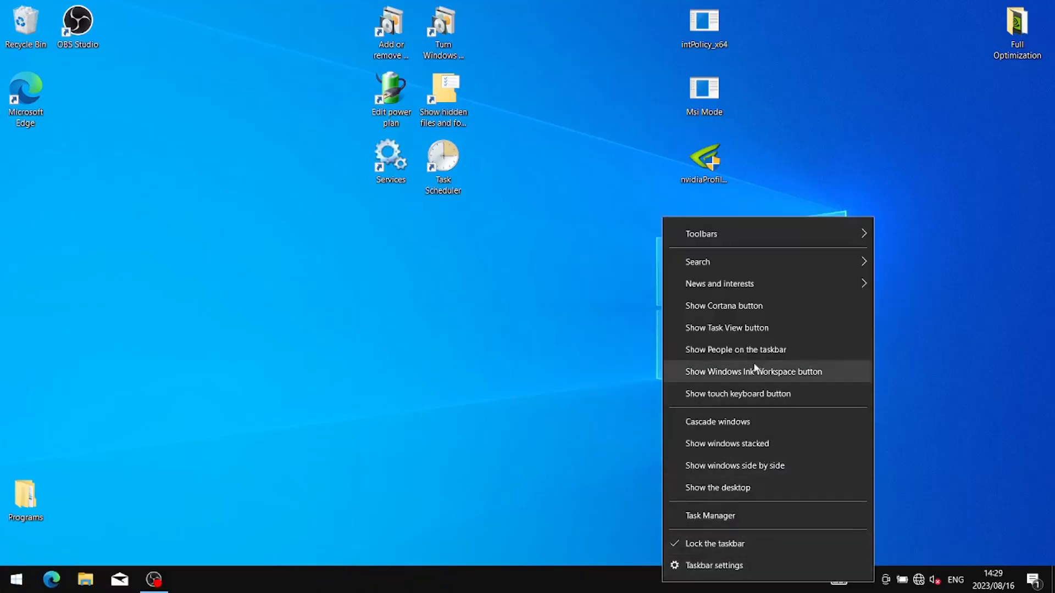
pyautogui.moveTo(711, 280)
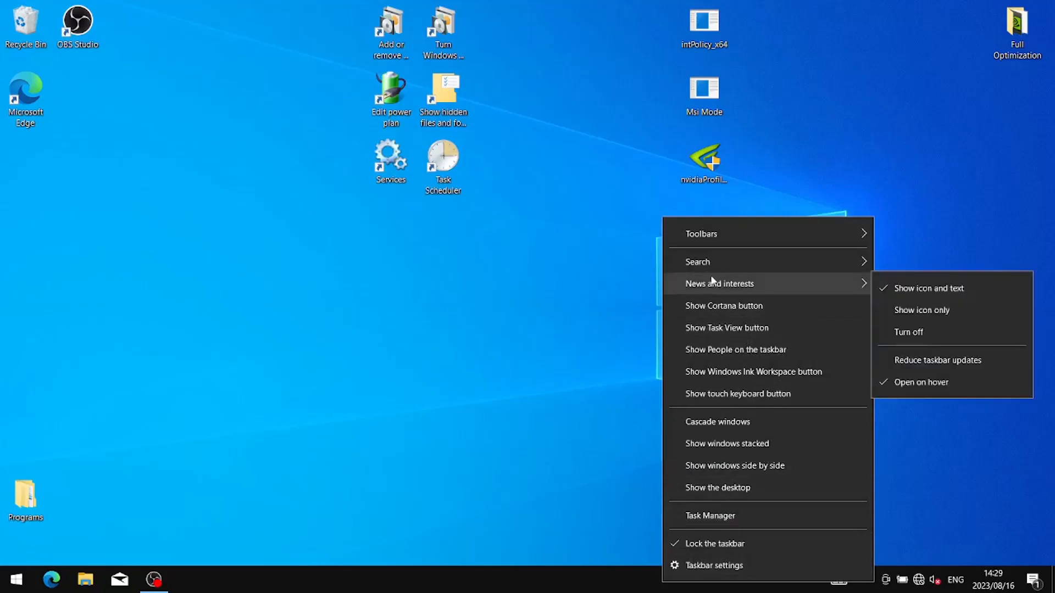
pyautogui.click(905, 330)
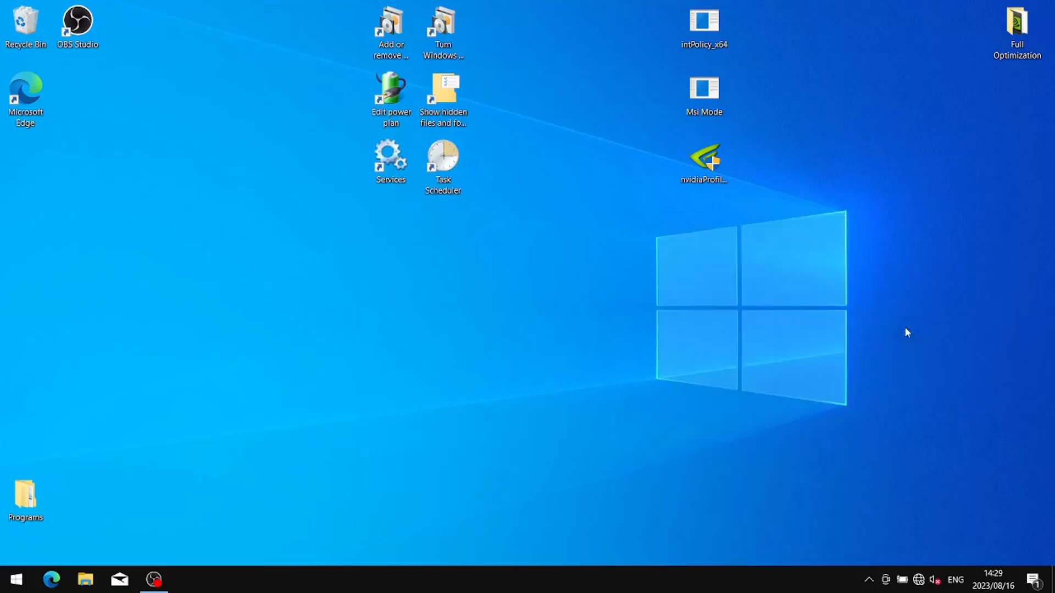
pyautogui.rightClick(889, 584)
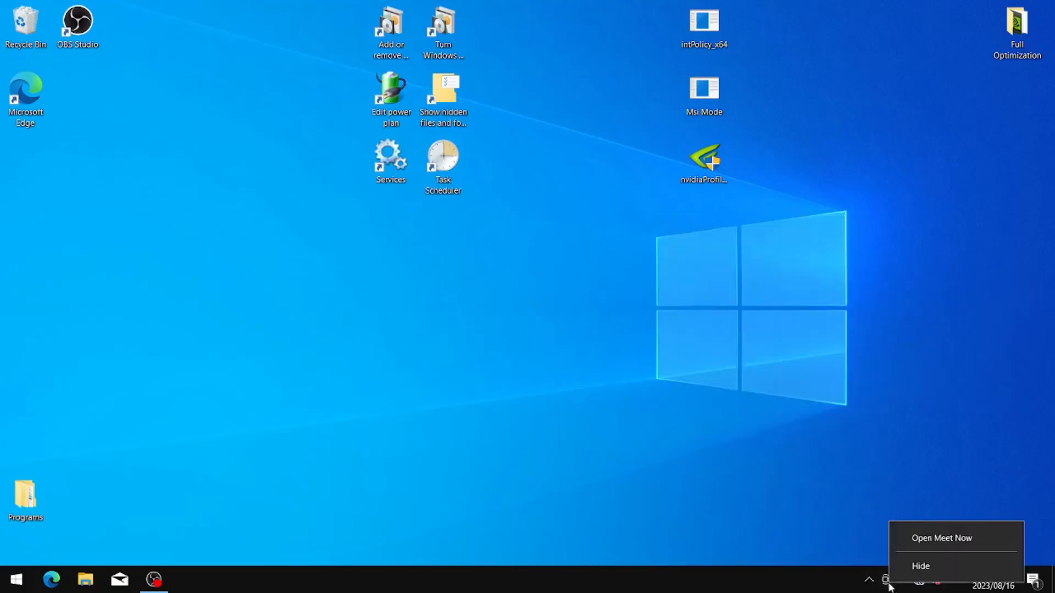
pyautogui.click(919, 565)
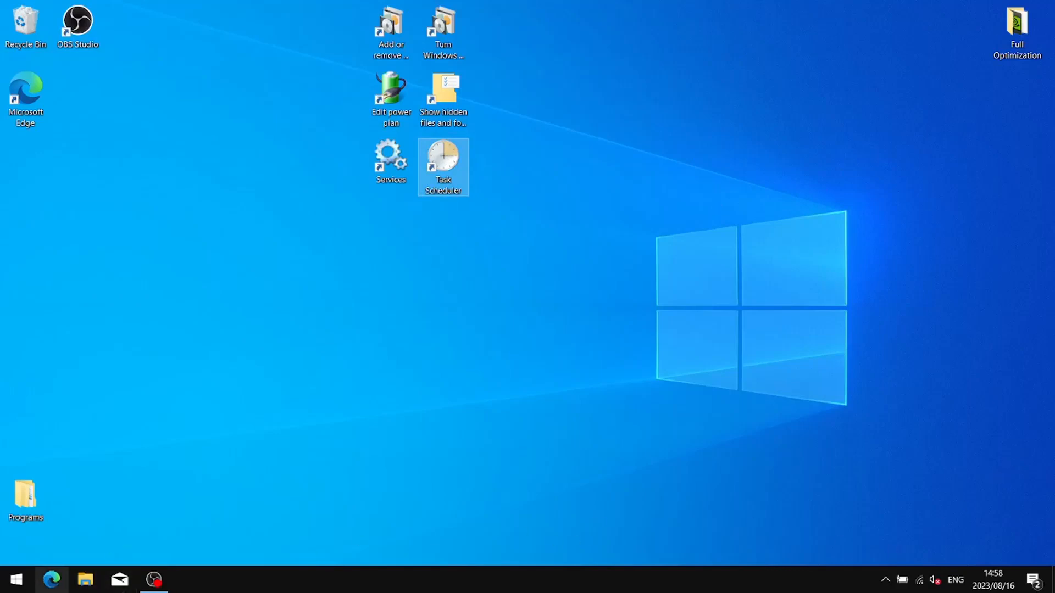
# Step: Run Check for updates on the Update & Security > Windows Update page
pyautogui.click(16, 580)
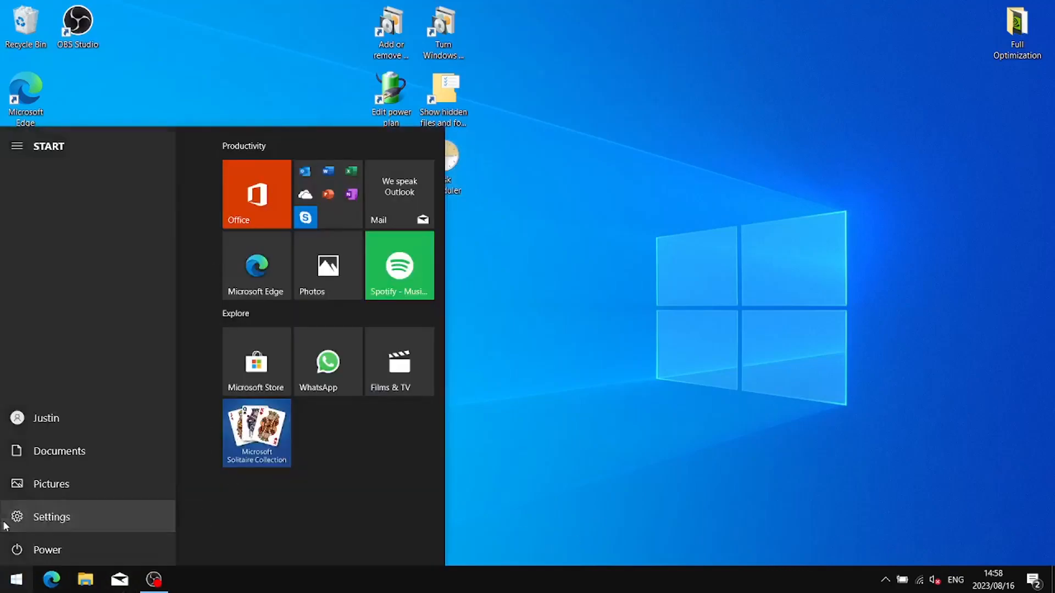
pyautogui.click(17, 516)
pyautogui.scroll(-1, 362, 390)
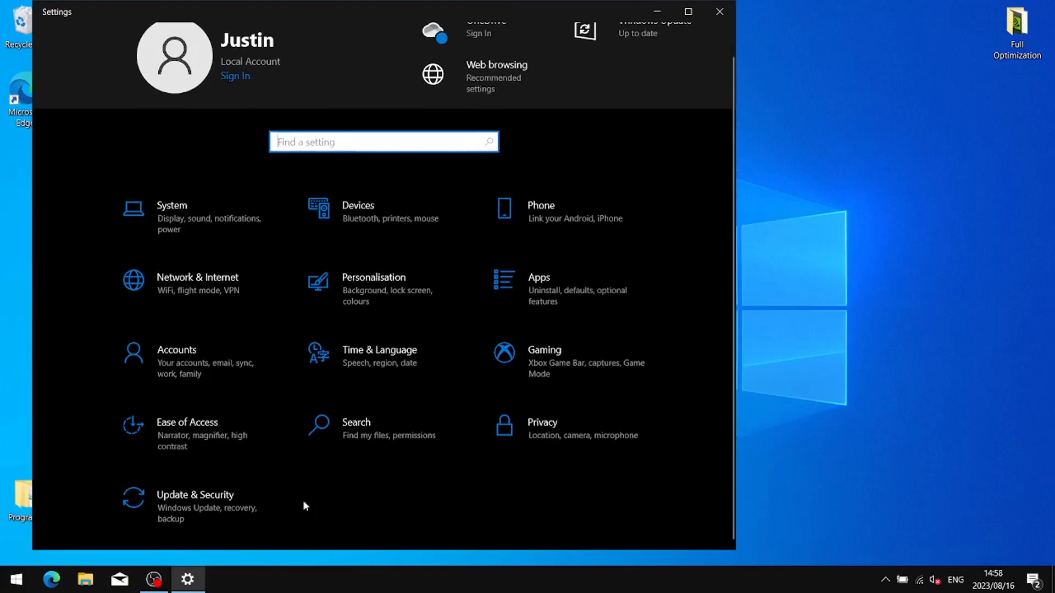
pyautogui.click(222, 517)
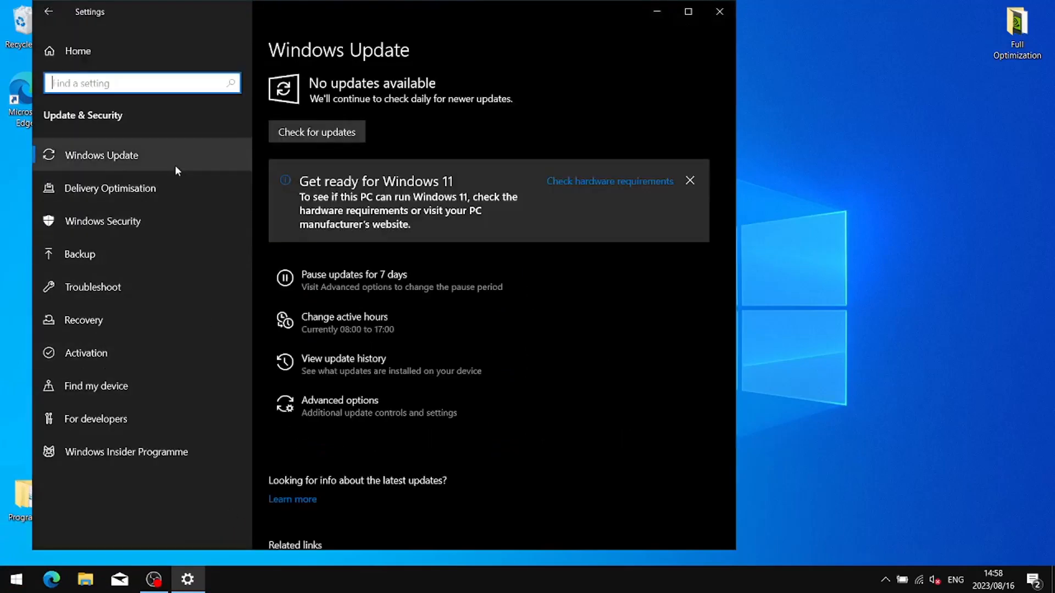
pyautogui.click(159, 159)
pyautogui.click(317, 133)
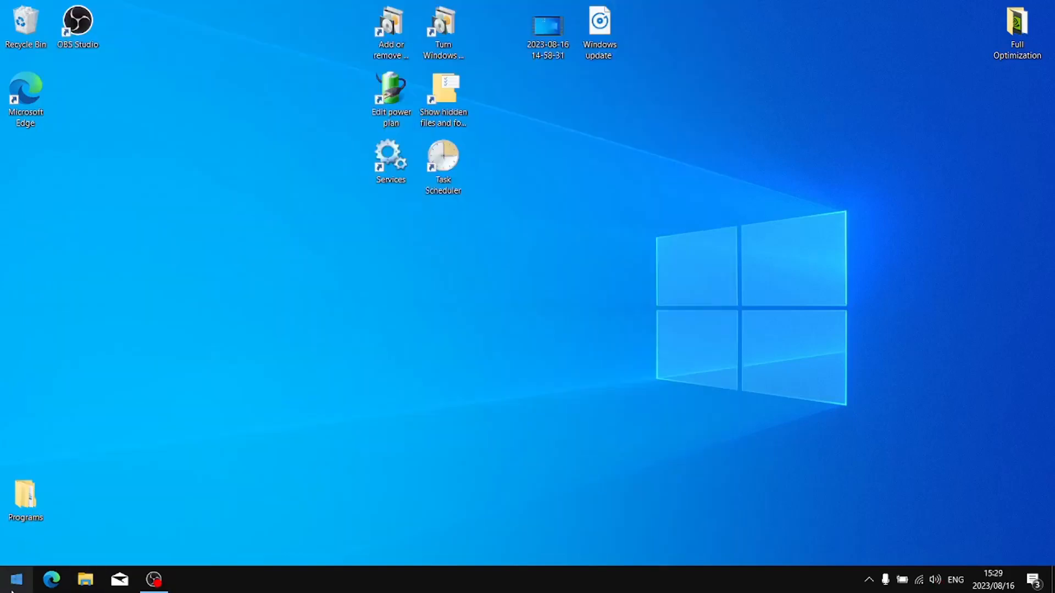
# Step: Pause Windows updates to the maximum, until 2023/09/20, then close Settings
pyautogui.click(12, 588)
pyautogui.click(14, 519)
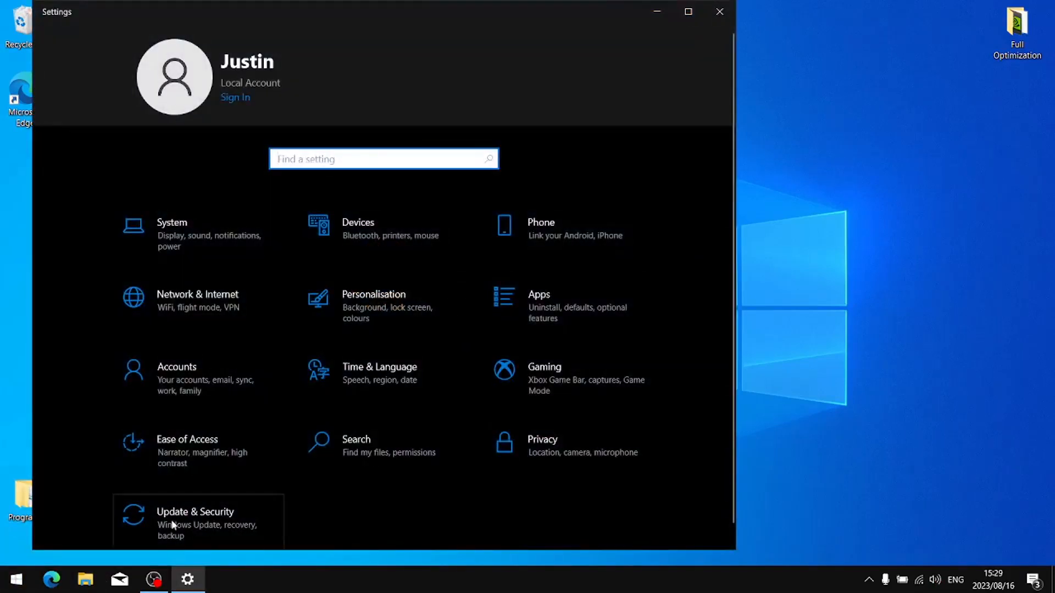
pyautogui.click(172, 524)
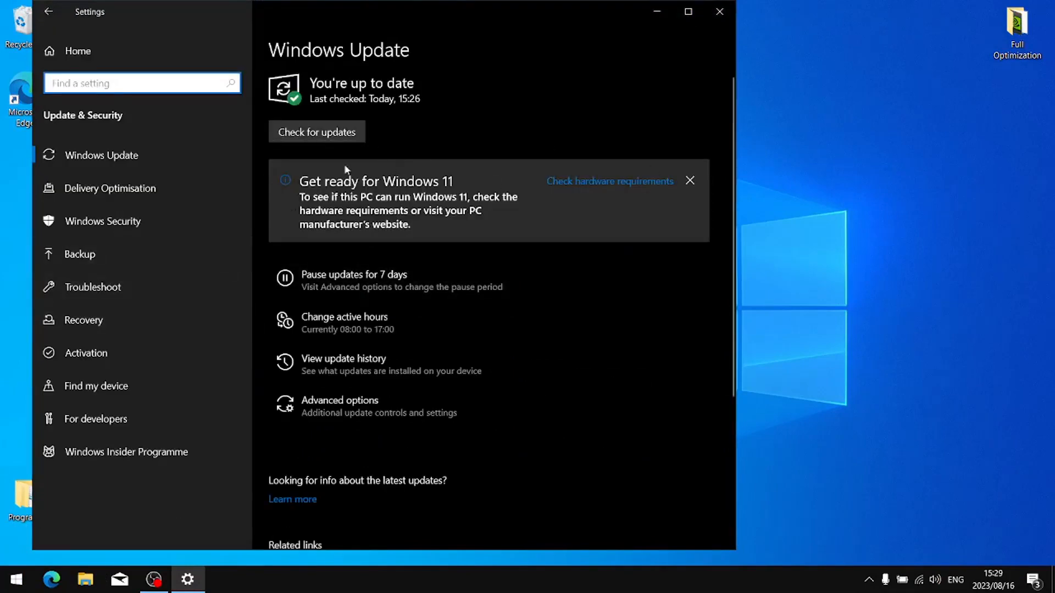
pyautogui.click(396, 287)
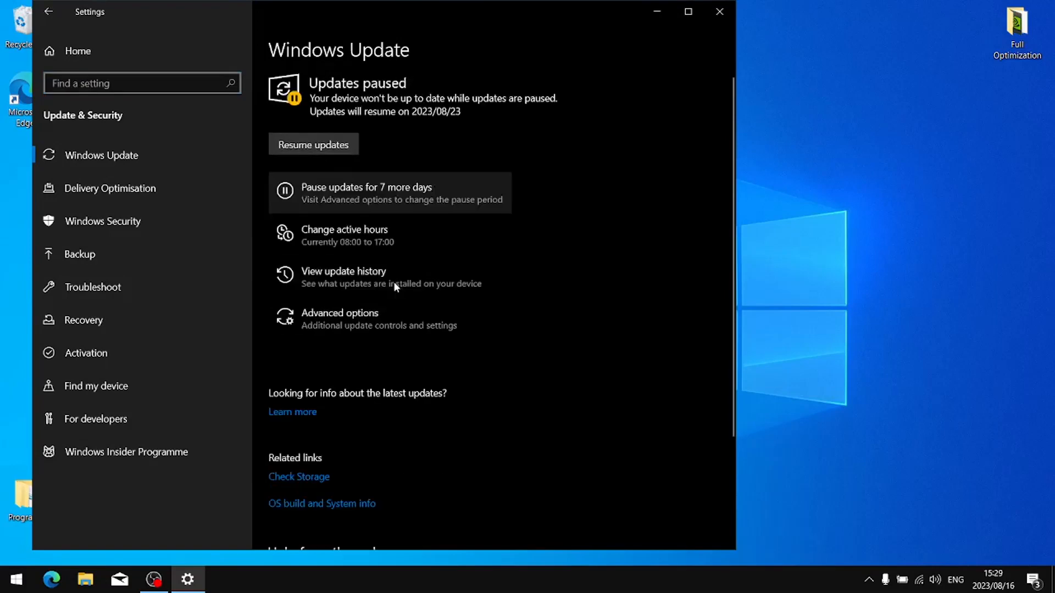
pyautogui.click(363, 198)
pyautogui.click(363, 195)
pyautogui.click(363, 195)
pyautogui.click(363, 196)
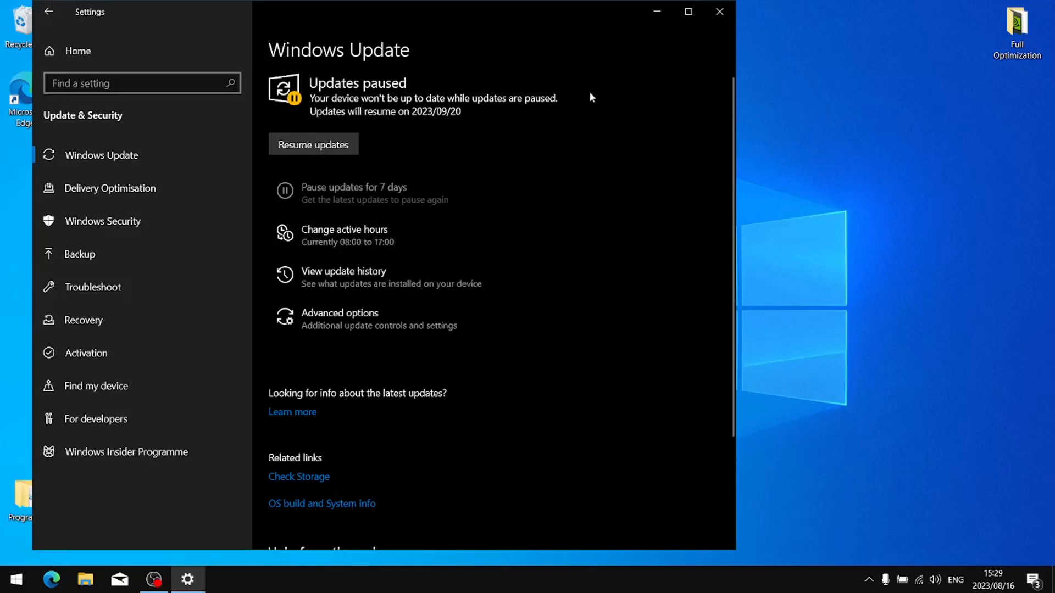
pyautogui.click(720, 11)
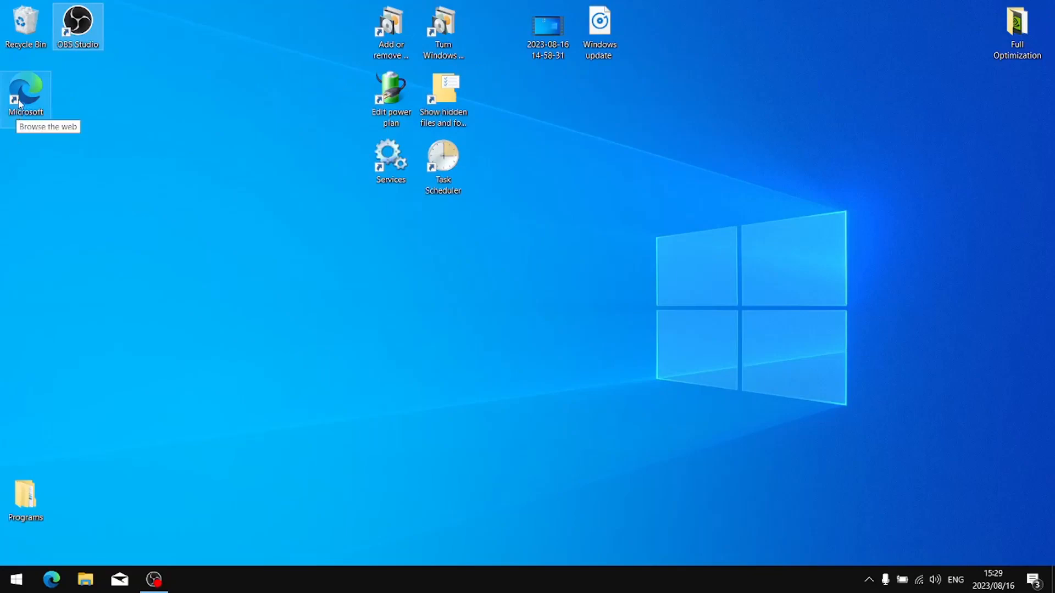
# Step: Delete the Edge desktop shortcut and unpin Edge and Mail from the taskbar
pyautogui.click(26, 95)
pyautogui.rightClick(24, 90)
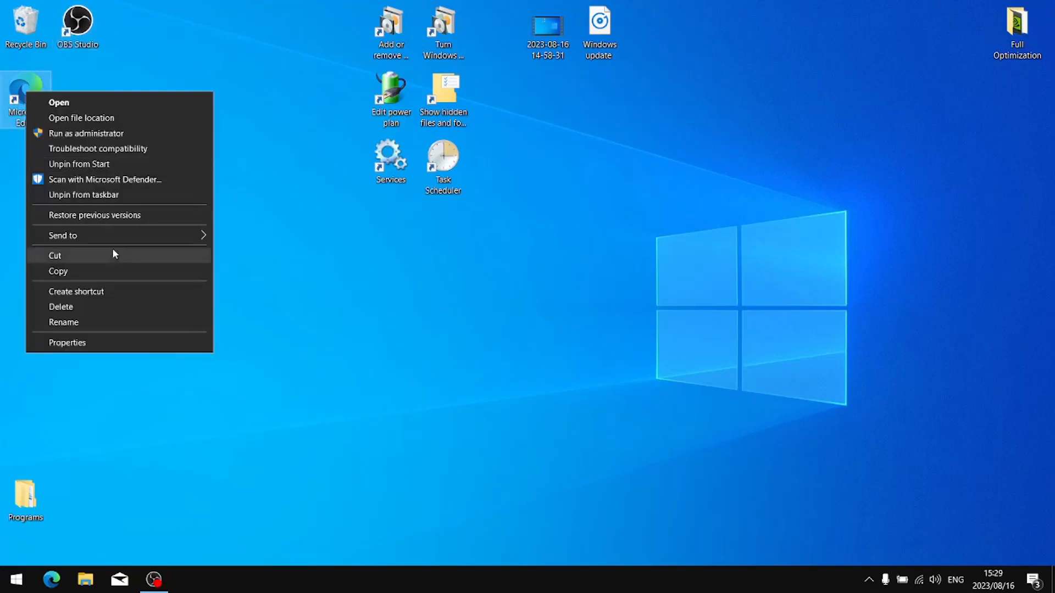
pyautogui.click(95, 302)
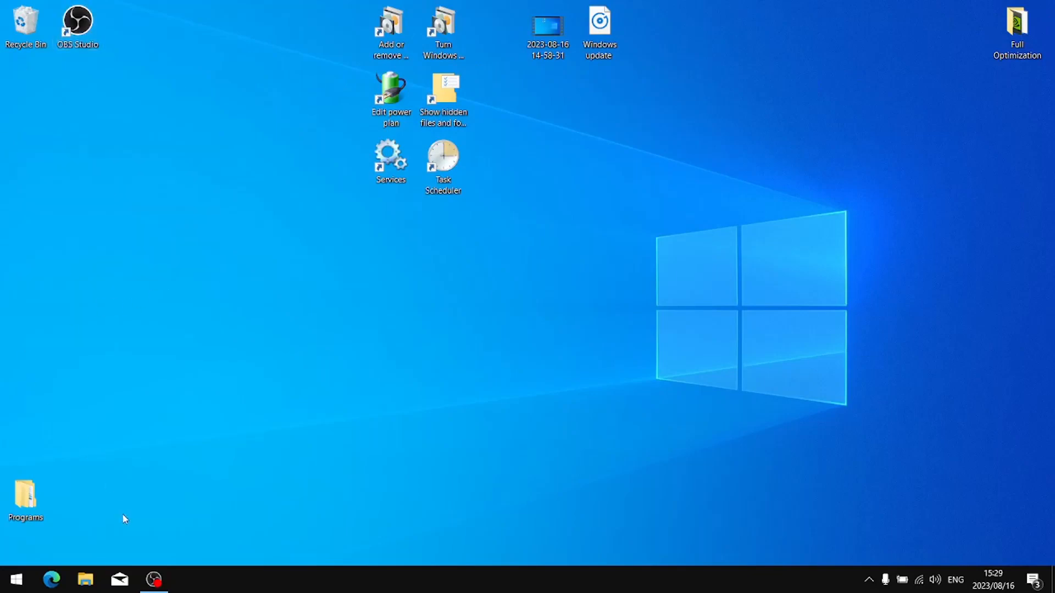
pyautogui.rightClick(59, 587)
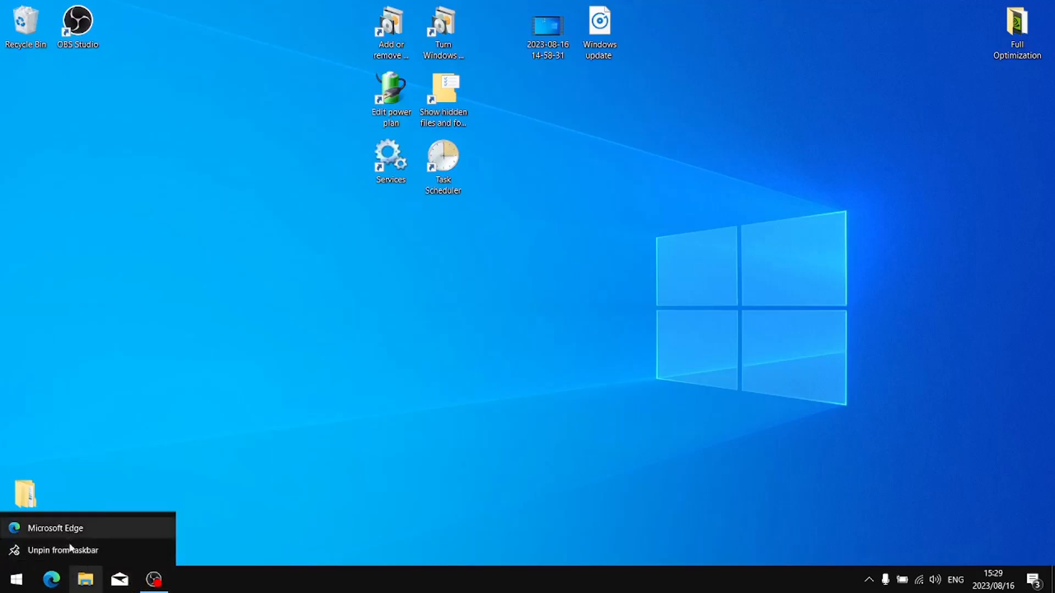
pyautogui.click(71, 549)
pyautogui.rightClick(97, 579)
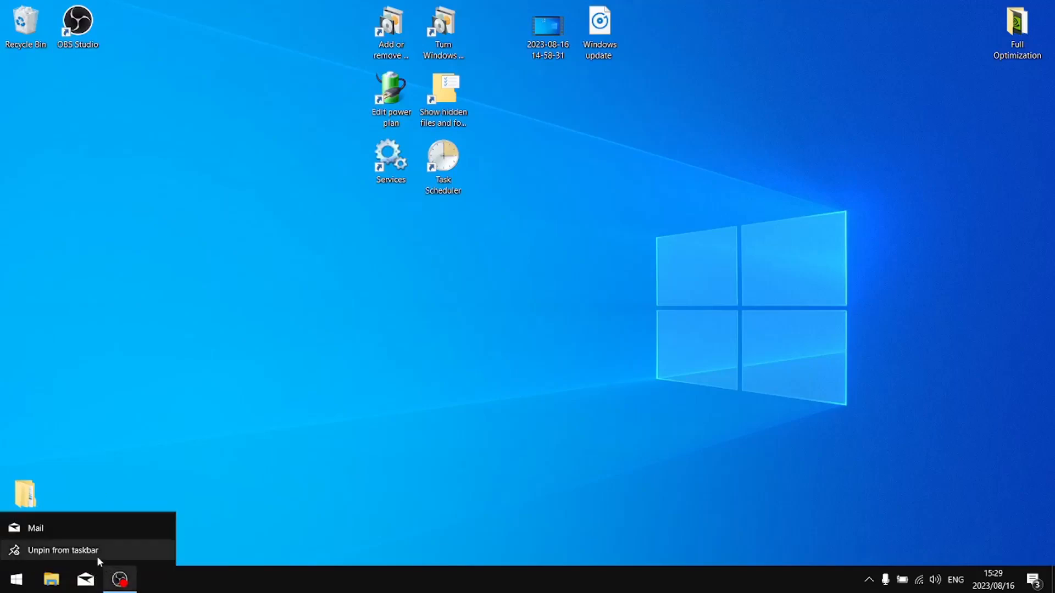
pyautogui.click(95, 555)
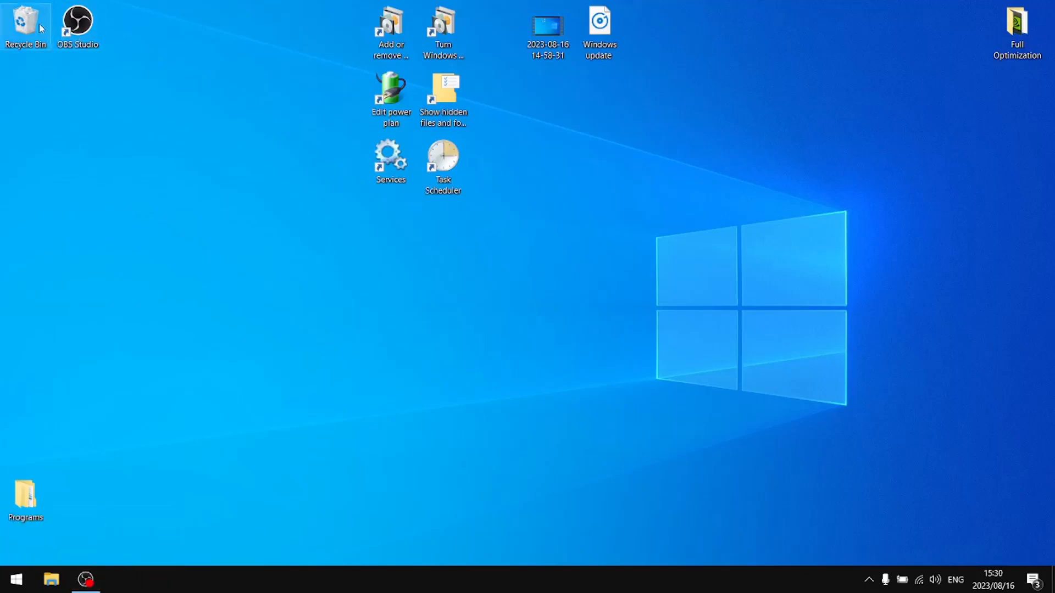
# Step: Move Recycle Bin, Windows features, Services and Task Scheduler into place, then open Full Optimization
pyautogui.moveTo(25, 24); pyautogui.dragTo(26, 479)
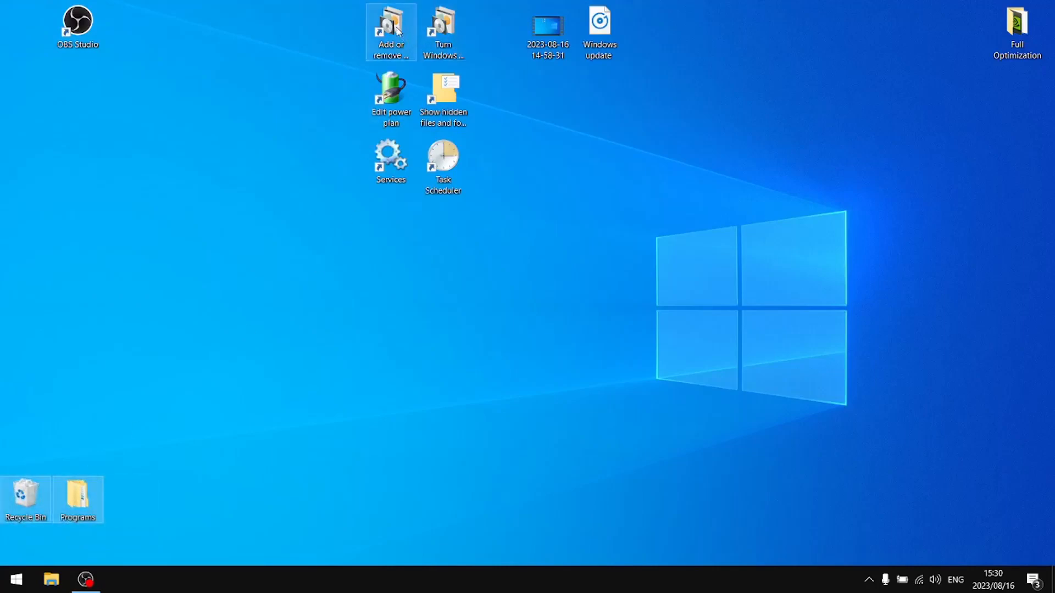
pyautogui.rightClick(397, 30)
pyautogui.click(310, 33)
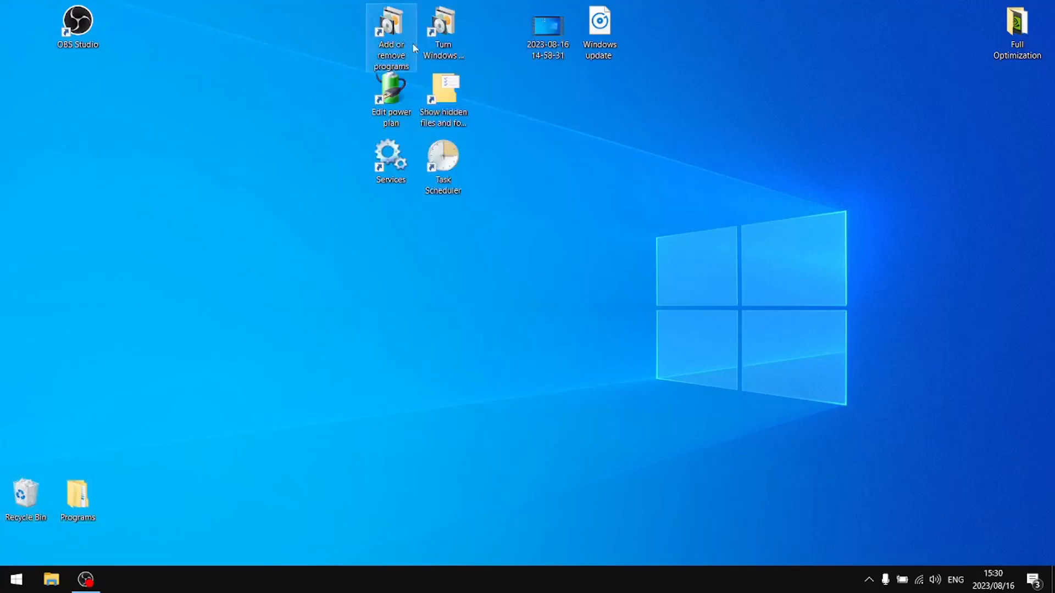
pyautogui.moveTo(455, 17); pyautogui.dragTo(194, 29)
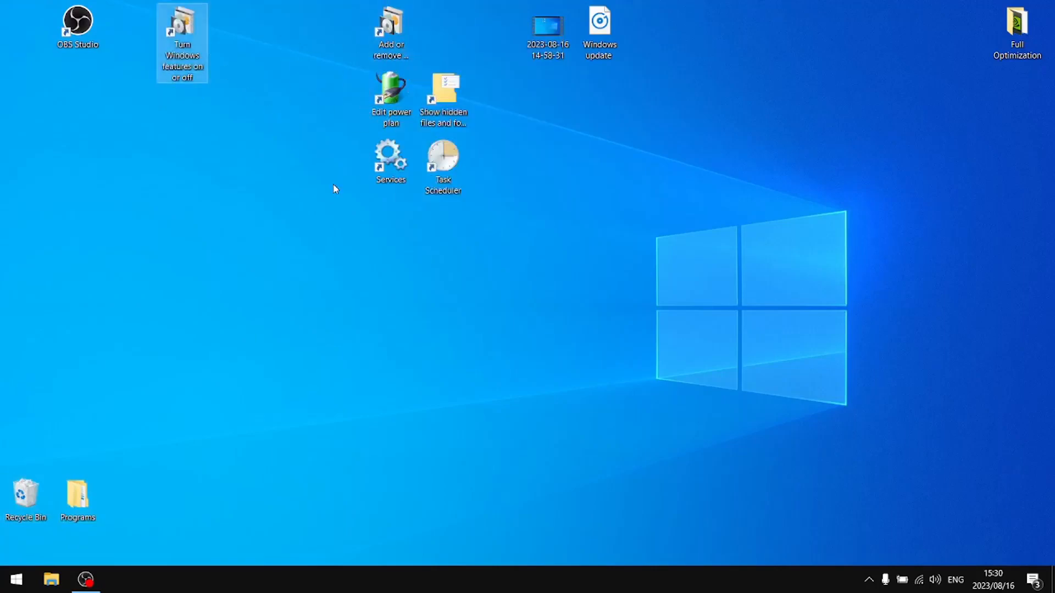
pyautogui.moveTo(389, 156); pyautogui.dragTo(233, 25)
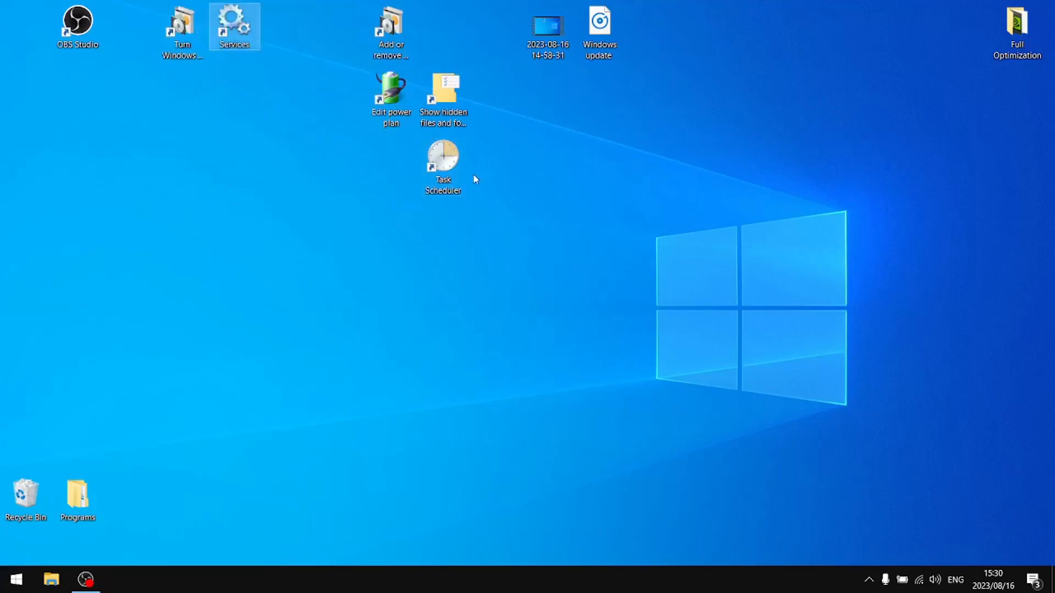
pyautogui.moveTo(444, 162); pyautogui.dragTo(446, 27)
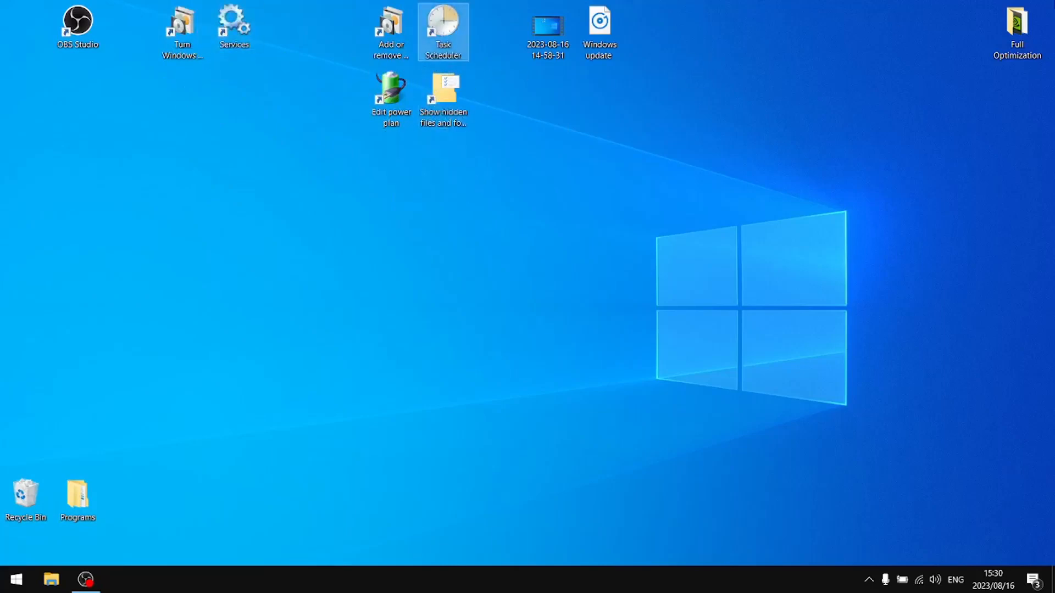
pyautogui.doubleClick(1018, 22)
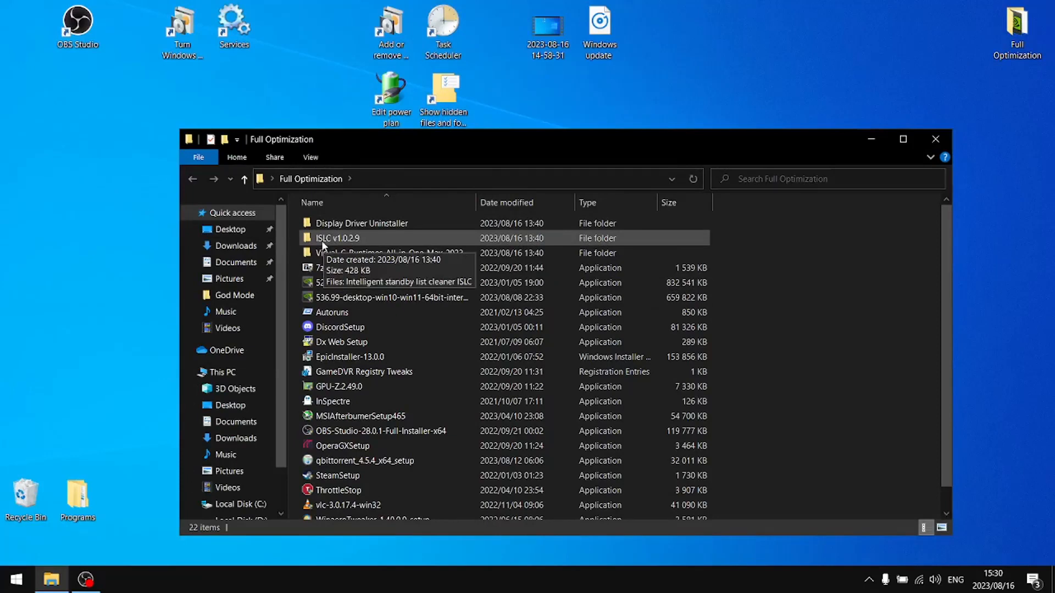
# Step: Cut the ISLC v1.0.2.9 folder and browse to C:\Program Files (x86)
pyautogui.rightClick(321, 240)
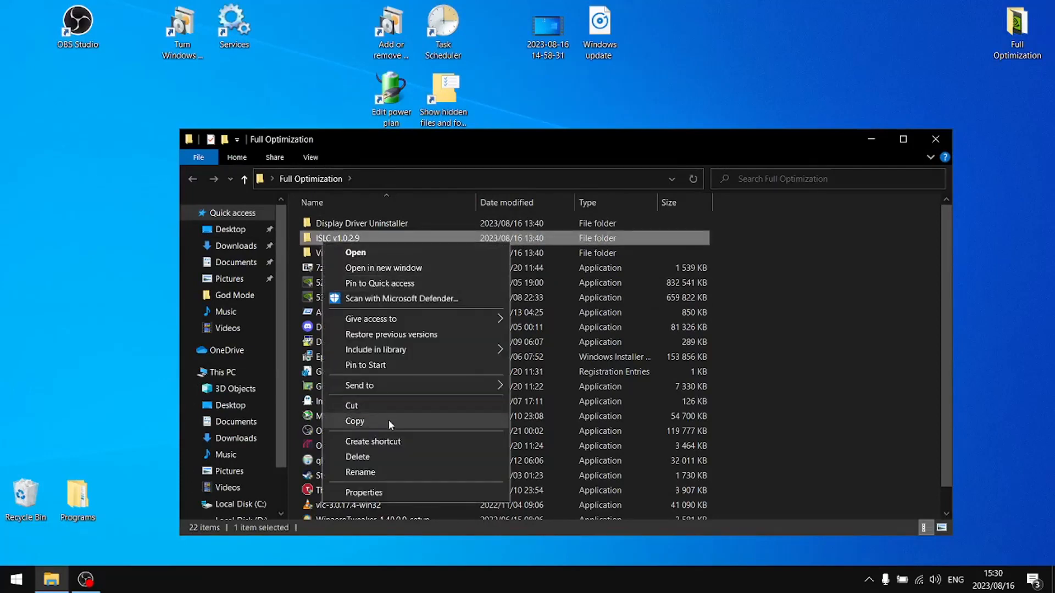
pyautogui.click(351, 405)
pyautogui.scroll(-2, 261, 419)
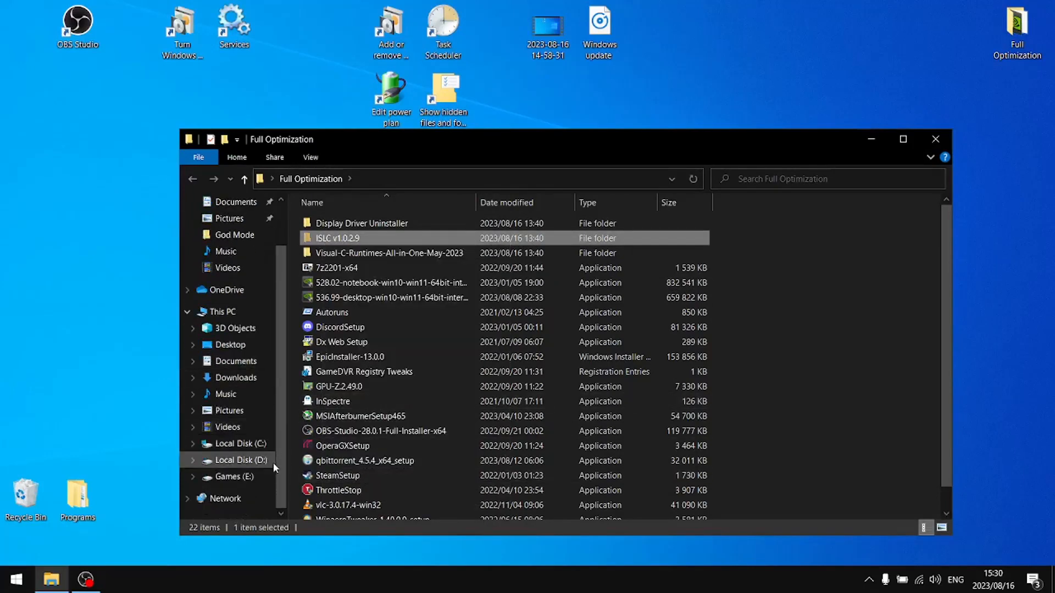
pyautogui.click(249, 445)
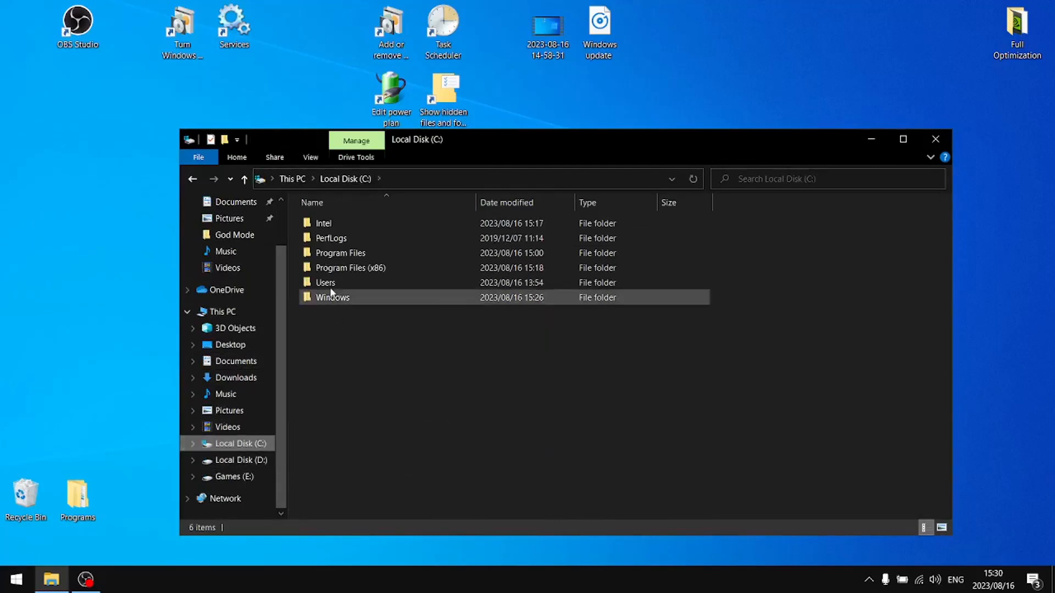
pyautogui.doubleClick(333, 267)
# Step: Paste the ISLC folder into Program Files (x86) with administrator approval and launch Intelligent standby list cleaner
pyautogui.rightClick(853, 317)
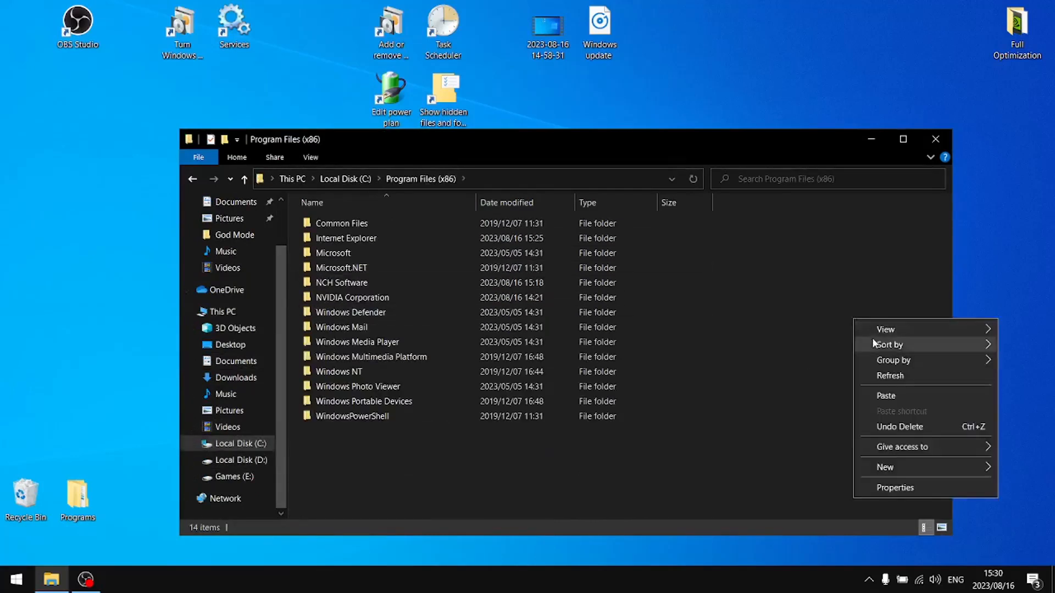
pyautogui.click(900, 397)
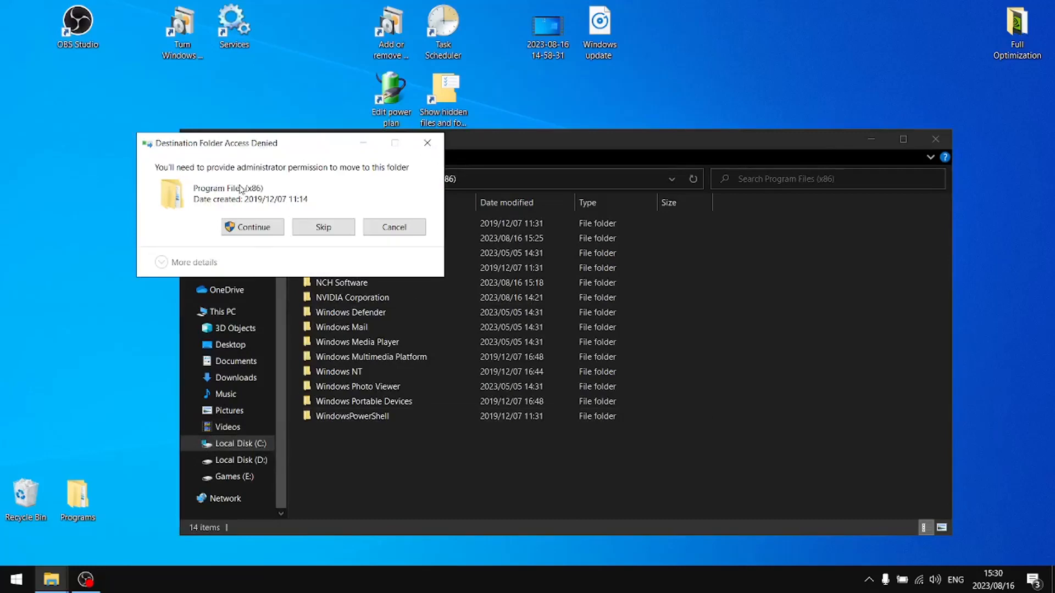
pyautogui.click(244, 226)
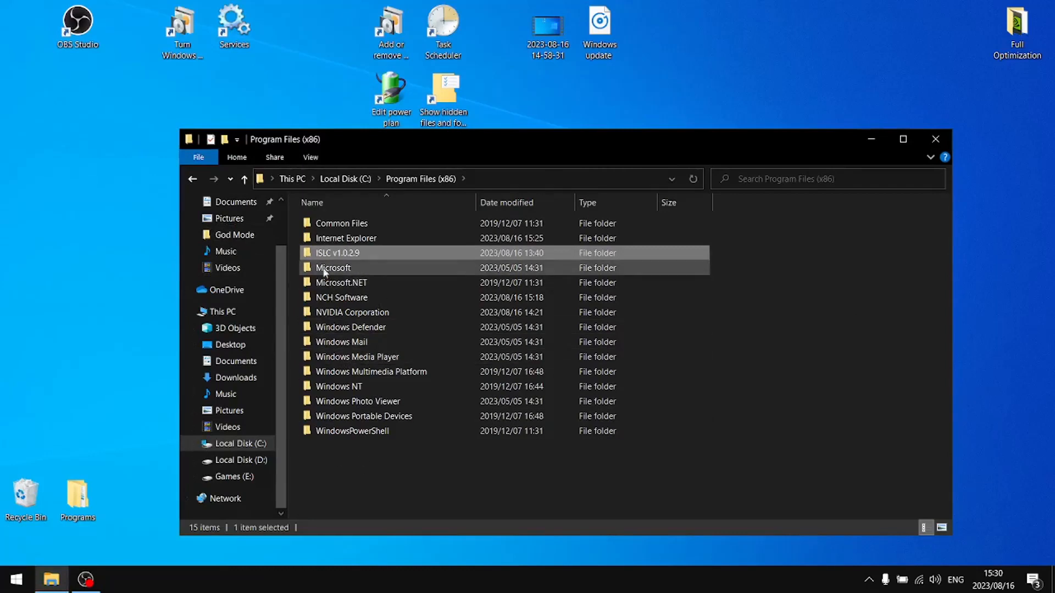
pyautogui.doubleClick(325, 254)
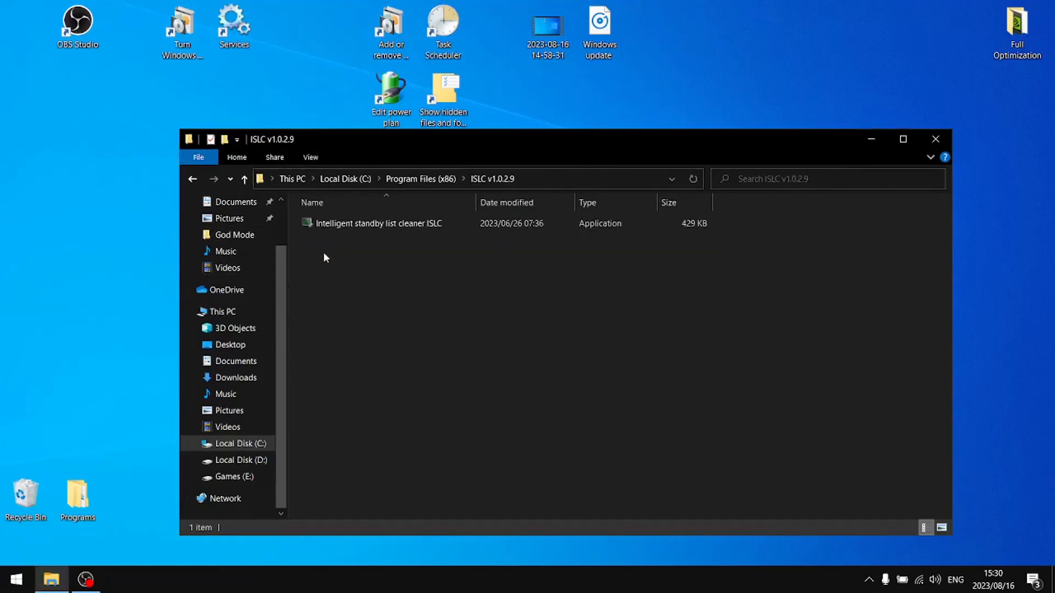
pyautogui.doubleClick(337, 227)
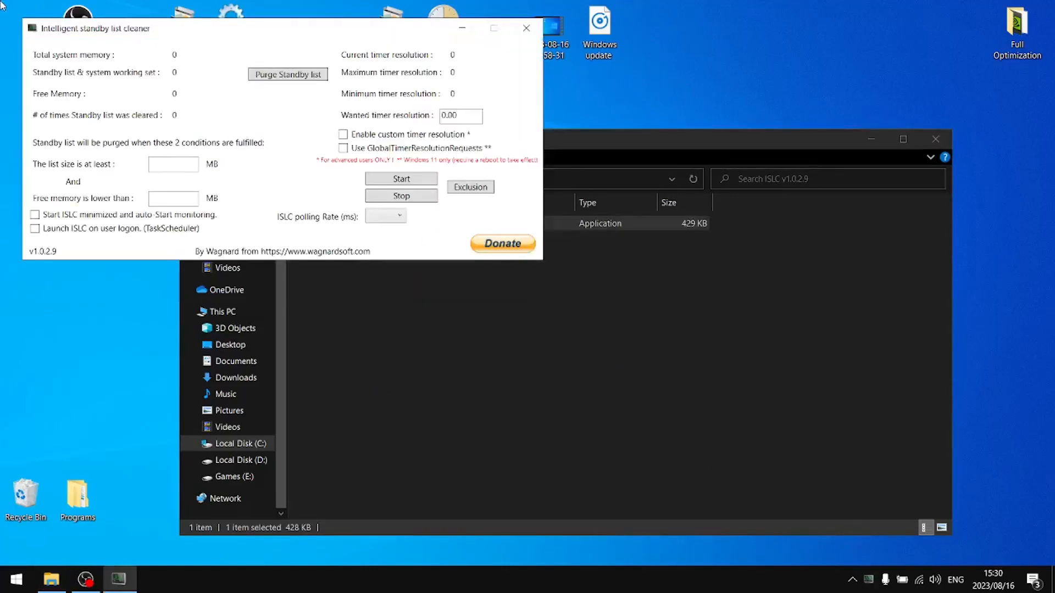
# Step: Enable 'Start ISLC minimized and auto-Start monitoring' and 'Launch ISLC on user logon', and set wanted timer resolution to 0.50
pyautogui.click(35, 215)
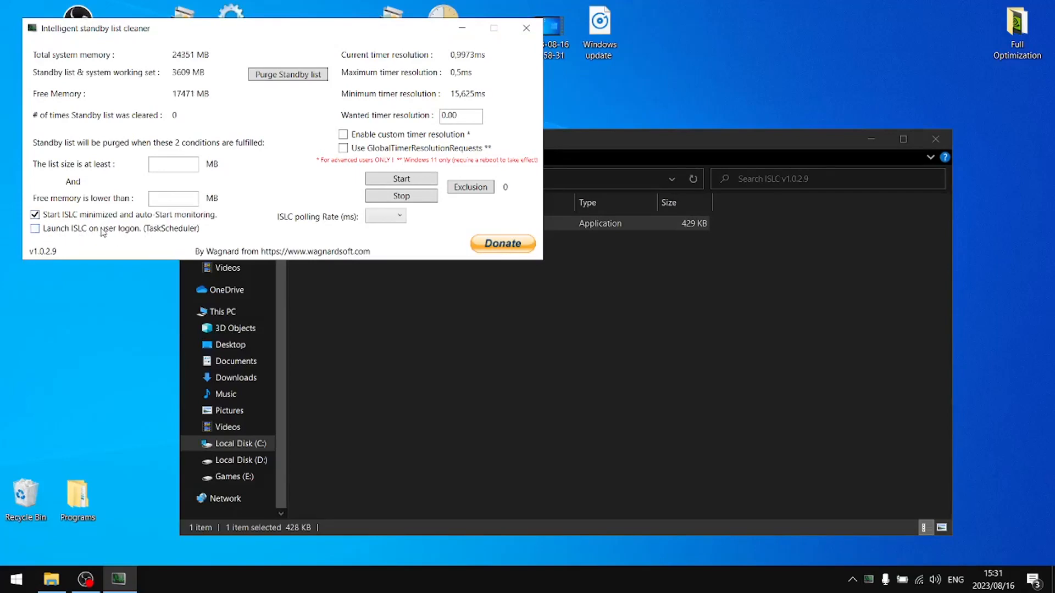
pyautogui.click(35, 228)
pyautogui.write('5')
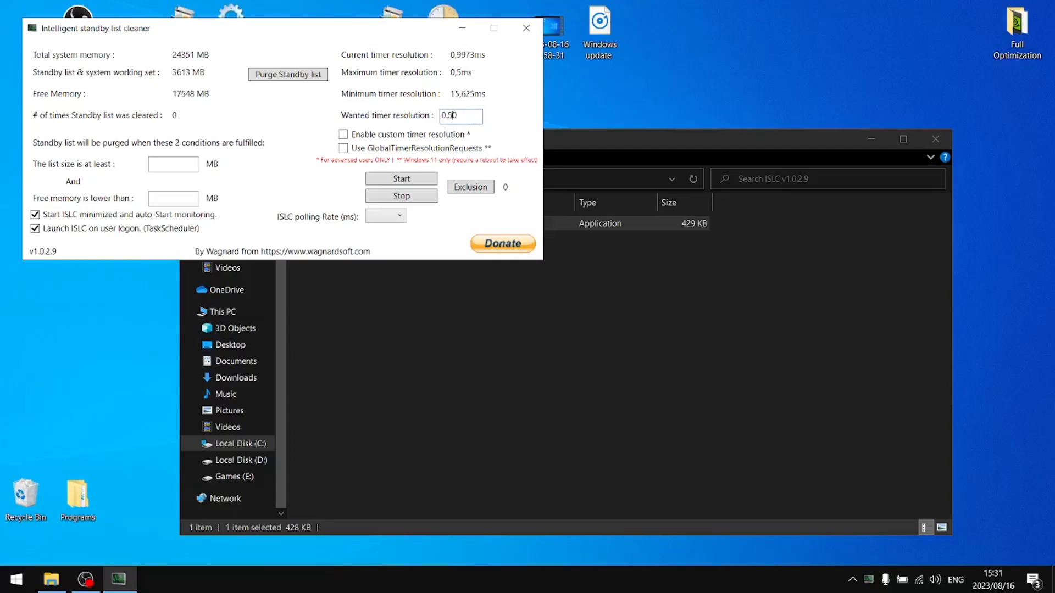
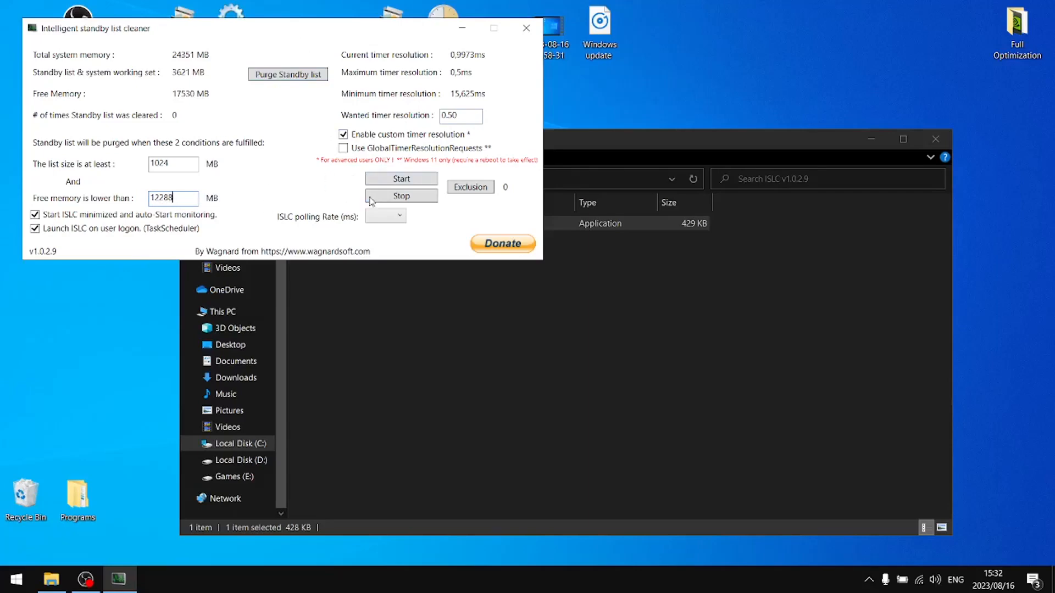
# Step: Start ISLC monitoring with the custom timer resolution, send ISLC to the tray, and close its folder
pyautogui.click(400, 182)
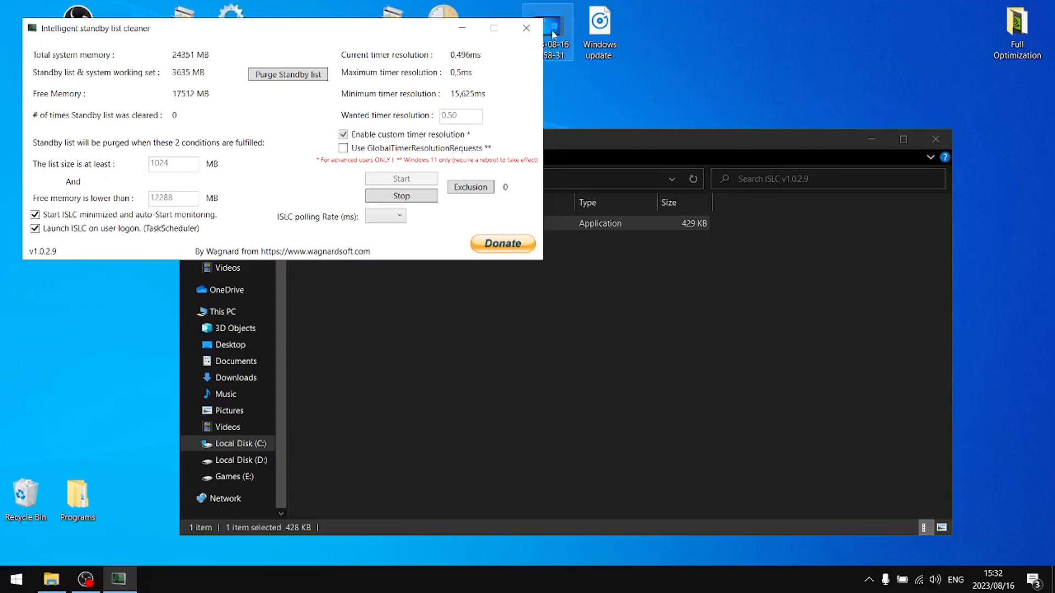
pyautogui.click(462, 28)
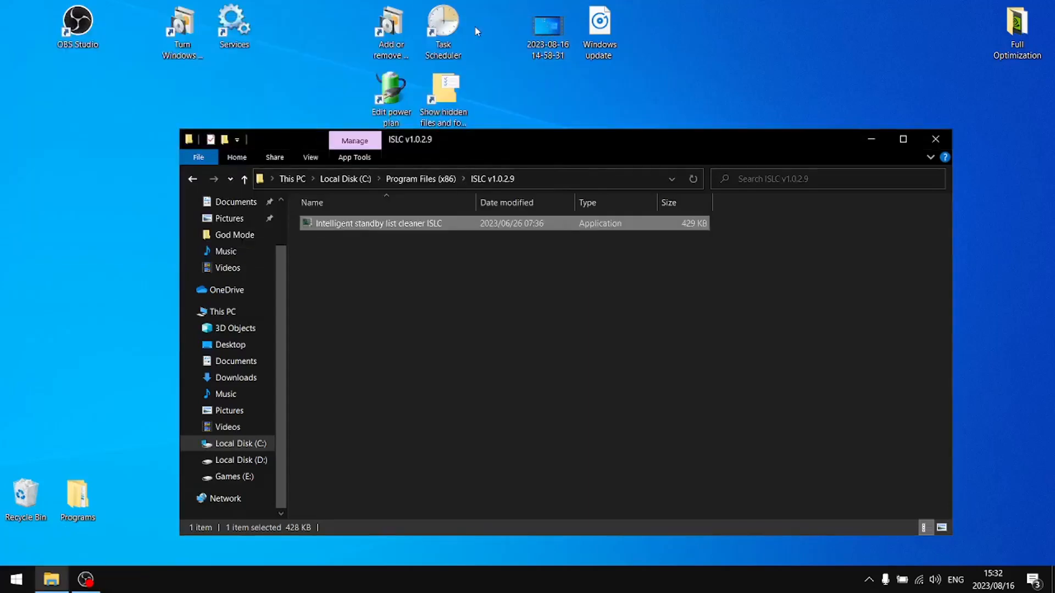
pyautogui.click(936, 139)
# Step: Move 7-Zip, Autoruns, DiscordSetup, Dx Web Setup, Visual-C-Runtimes, GameDVR Registry Tweaks and GPU-Z to the desktop
pyautogui.doubleClick(1017, 45)
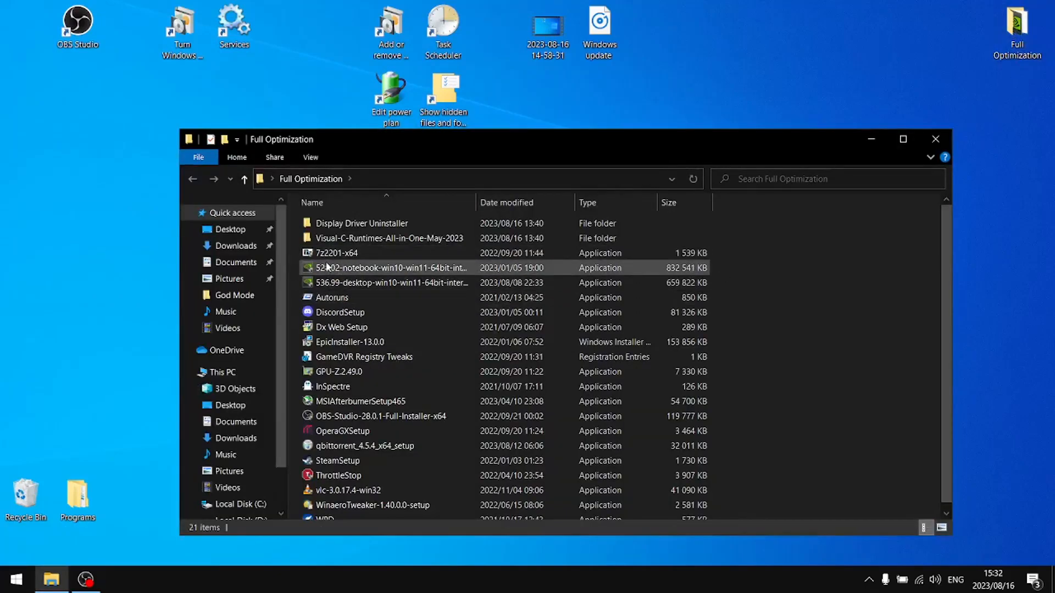
pyautogui.moveTo(336, 254); pyautogui.dragTo(755, 50)
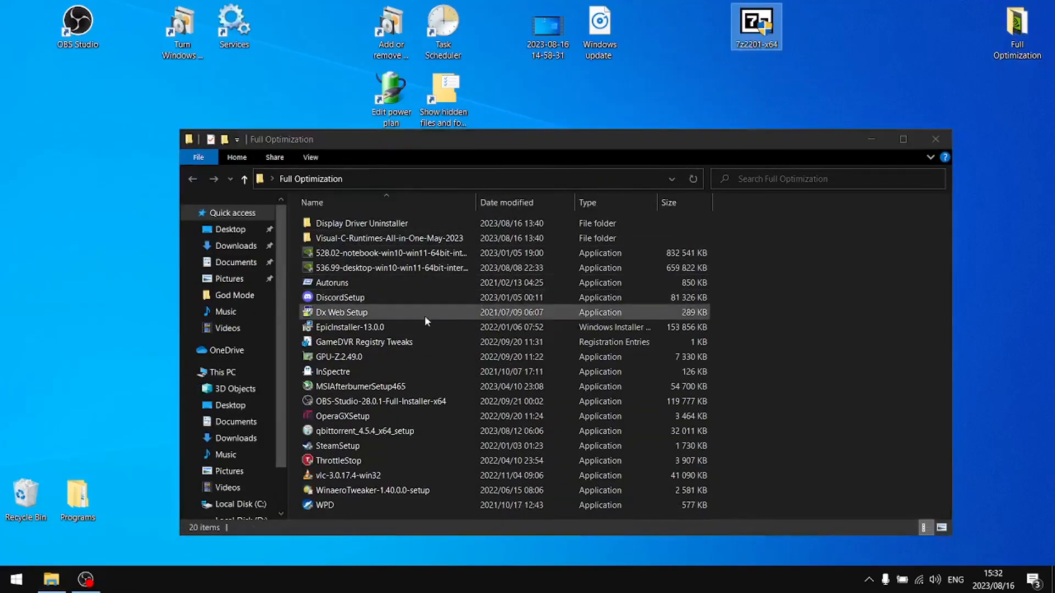
pyautogui.moveTo(332, 283); pyautogui.dragTo(819, 27)
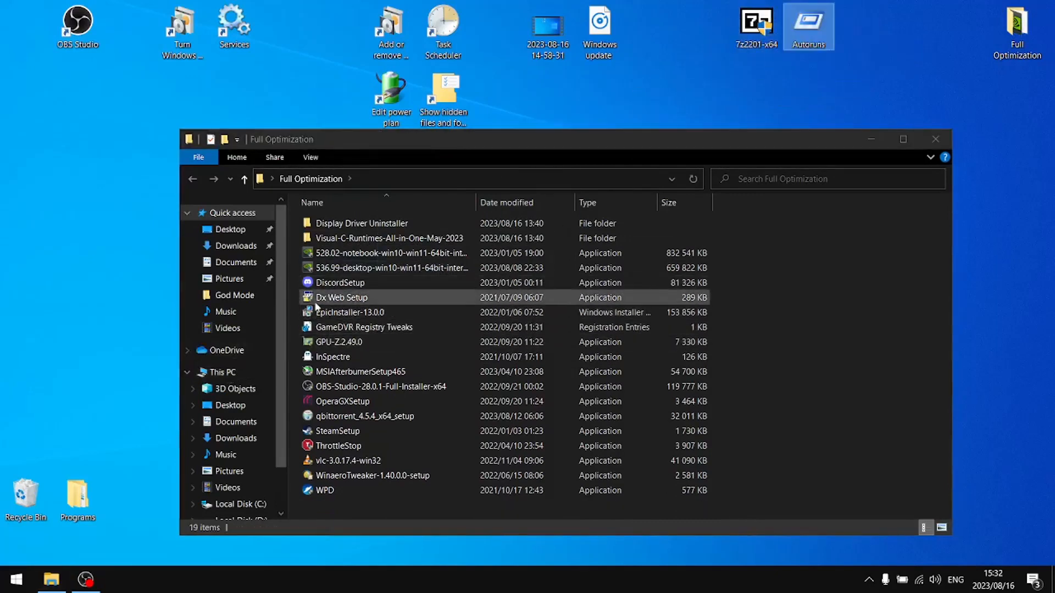
pyautogui.moveTo(333, 283); pyautogui.dragTo(28, 93)
pyautogui.moveTo(329, 284); pyautogui.dragTo(706, 30)
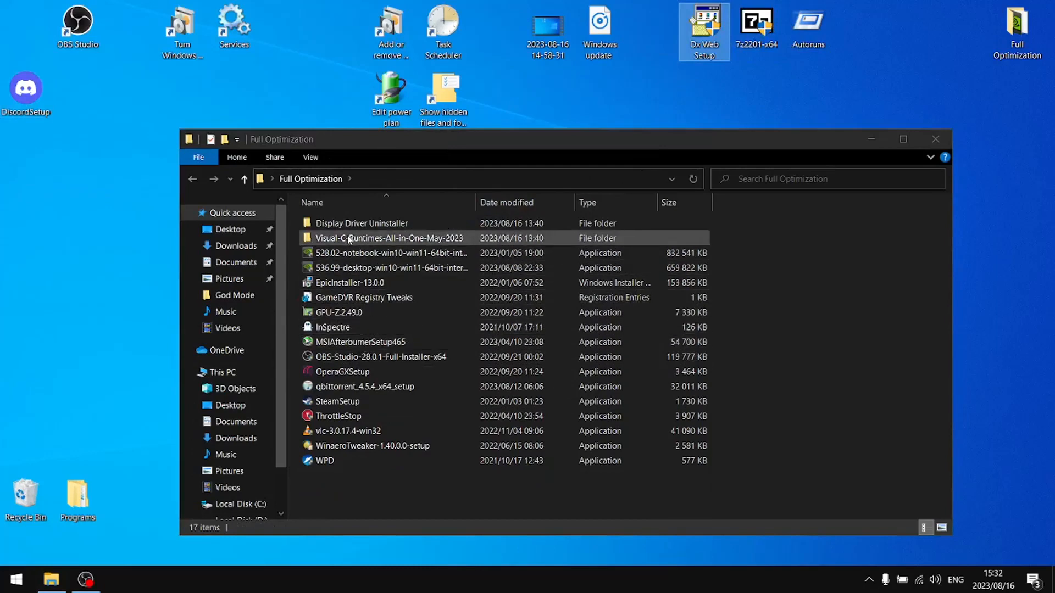
pyautogui.moveTo(338, 238); pyautogui.dragTo(713, 113)
pyautogui.moveTo(363, 283); pyautogui.dragTo(768, 116)
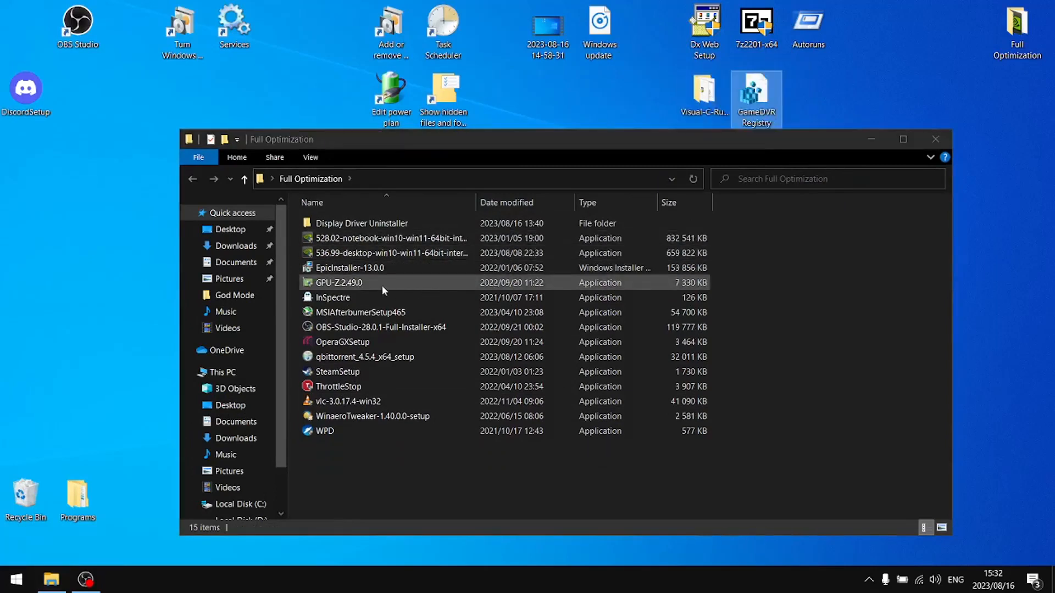
pyautogui.moveTo(357, 284); pyautogui.dragTo(808, 106)
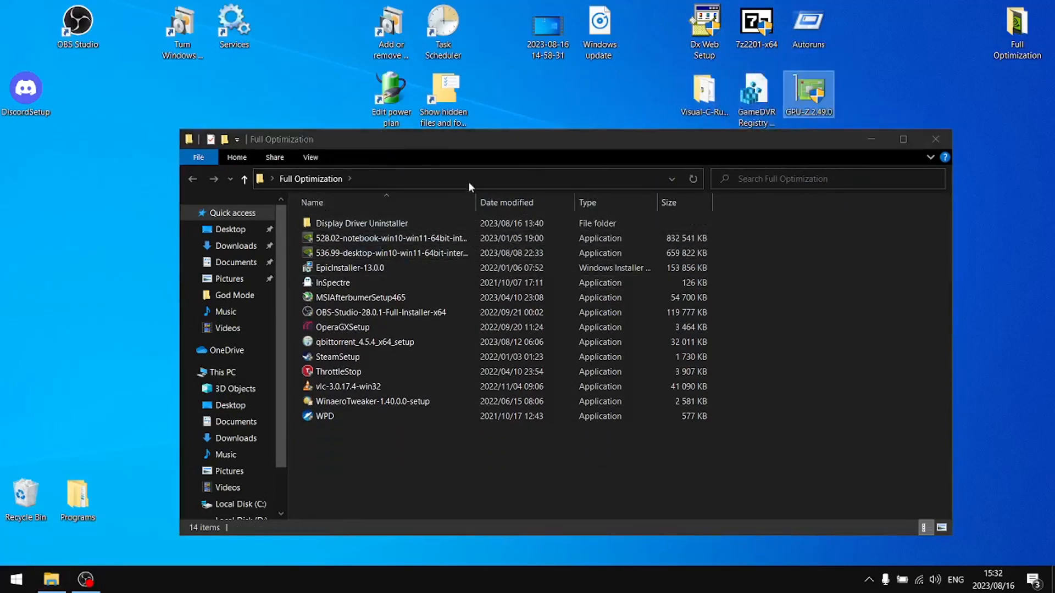
# Step: Move InSpectre, MSIAfterburnerSetup465 and OperaGXSetup onto the desktop
pyautogui.moveTo(495, 143); pyautogui.dragTo(428, 196)
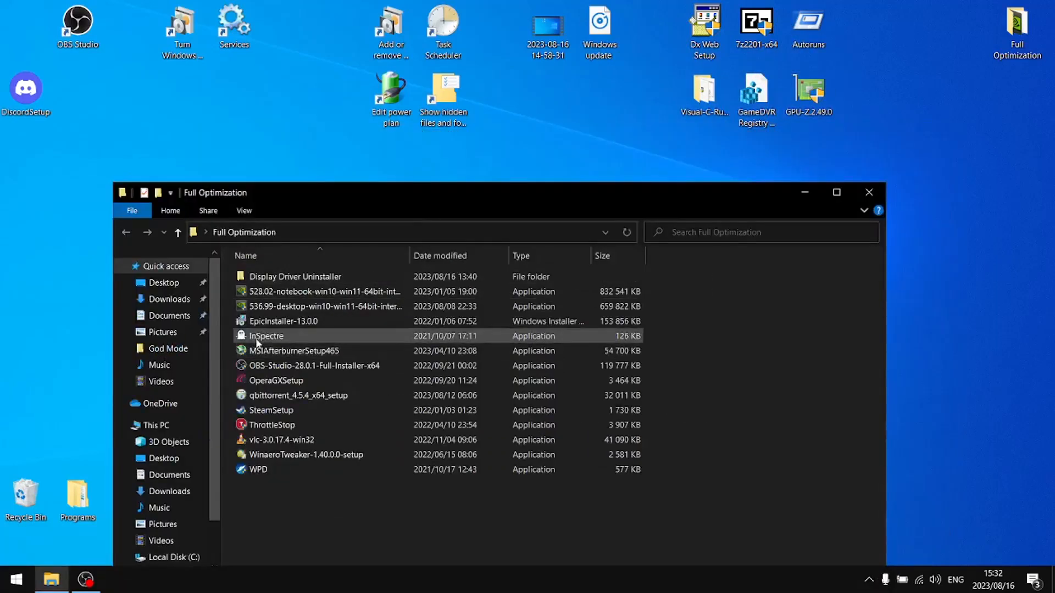
pyautogui.moveTo(281, 336); pyautogui.dragTo(861, 39)
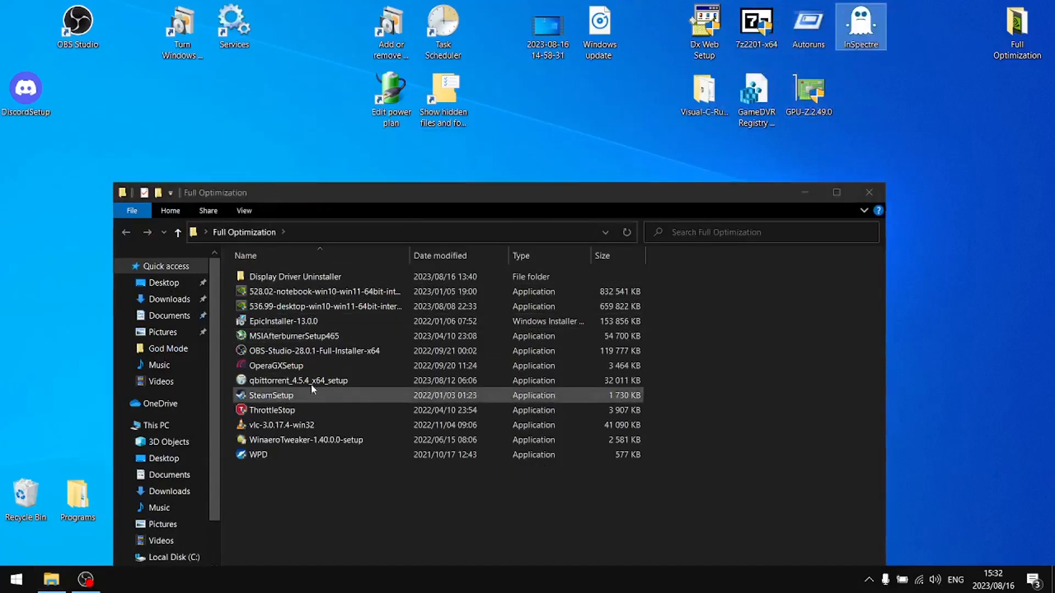
pyautogui.moveTo(272, 336); pyautogui.dragTo(853, 119)
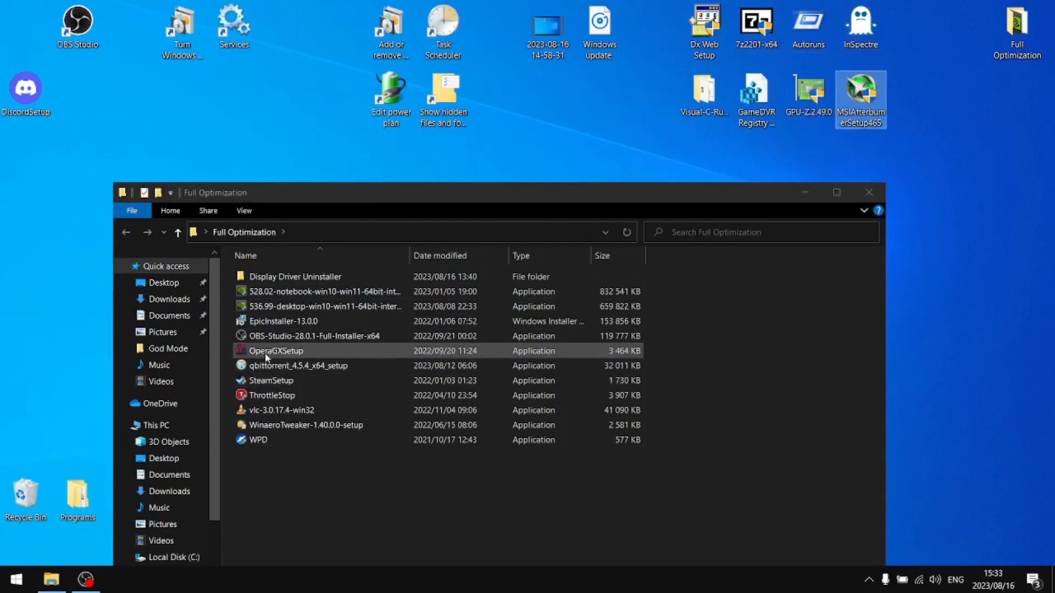
pyautogui.moveTo(265, 356); pyautogui.dragTo(909, 56)
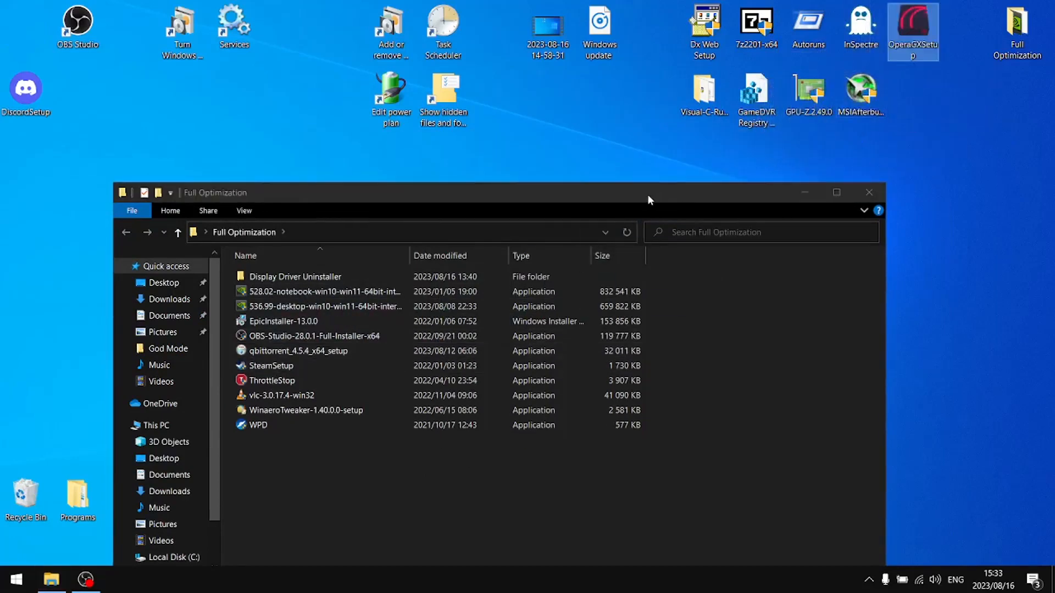
# Step: Move SteamSetup, ThrottleStop, vlc-3.0.17.4-win32 and WPD to the desktop, then close Full Optimization
pyautogui.moveTo(647, 194); pyautogui.dragTo(543, 190)
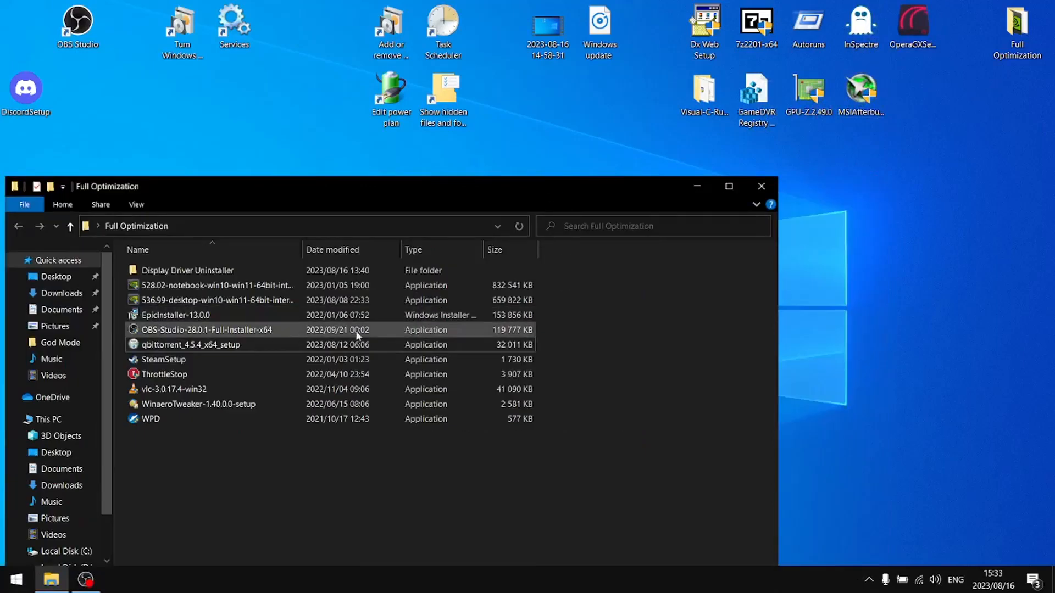
pyautogui.click(161, 361)
pyautogui.moveTo(160, 361); pyautogui.dragTo(78, 91)
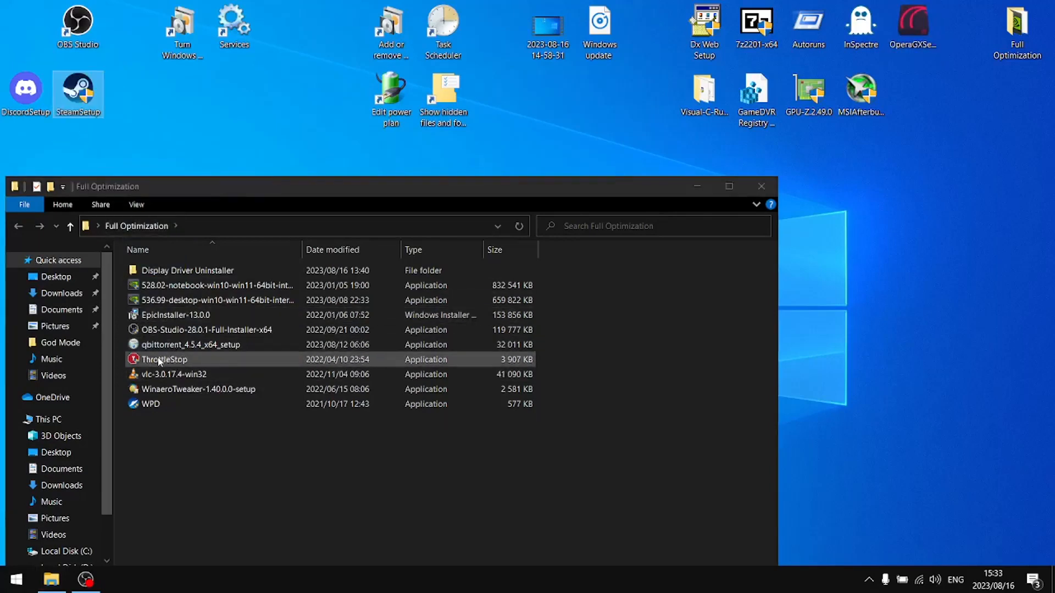
pyautogui.moveTo(158, 361); pyautogui.dragTo(912, 113)
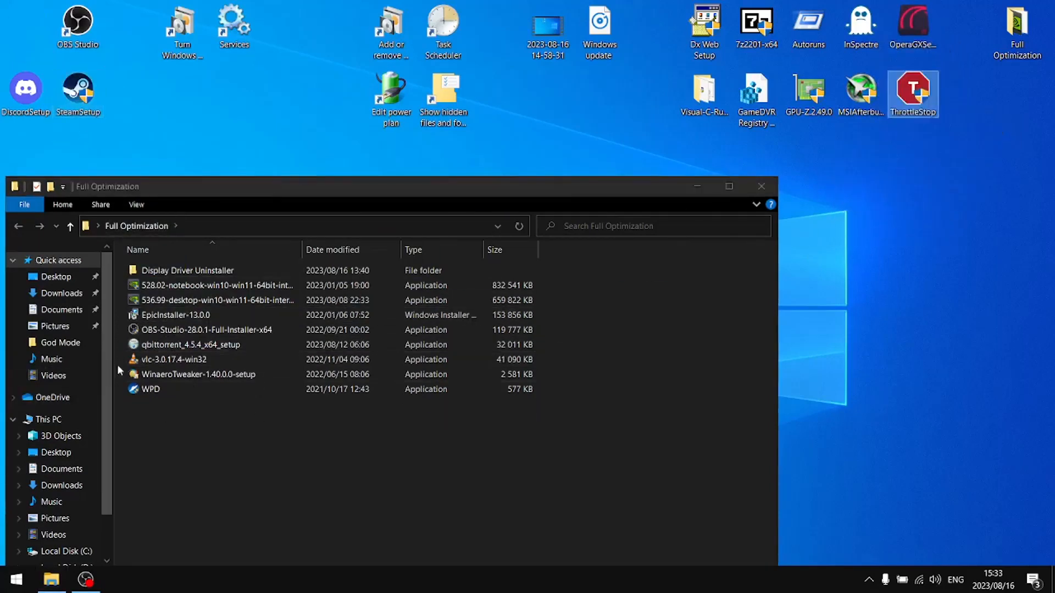
pyautogui.moveTo(159, 360); pyautogui.dragTo(231, 120)
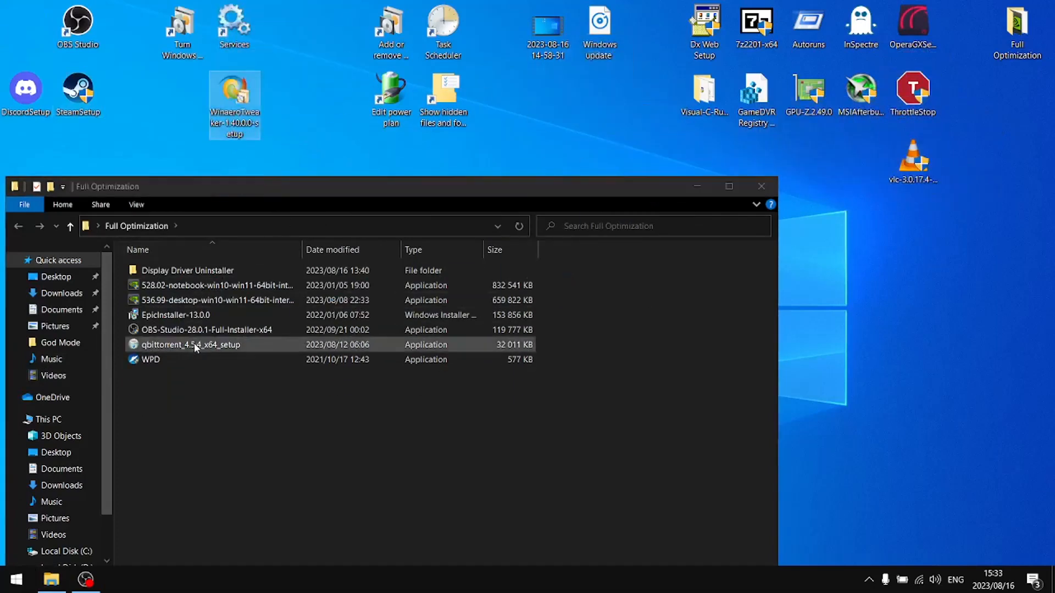
pyautogui.moveTo(181, 359); pyautogui.dragTo(184, 104)
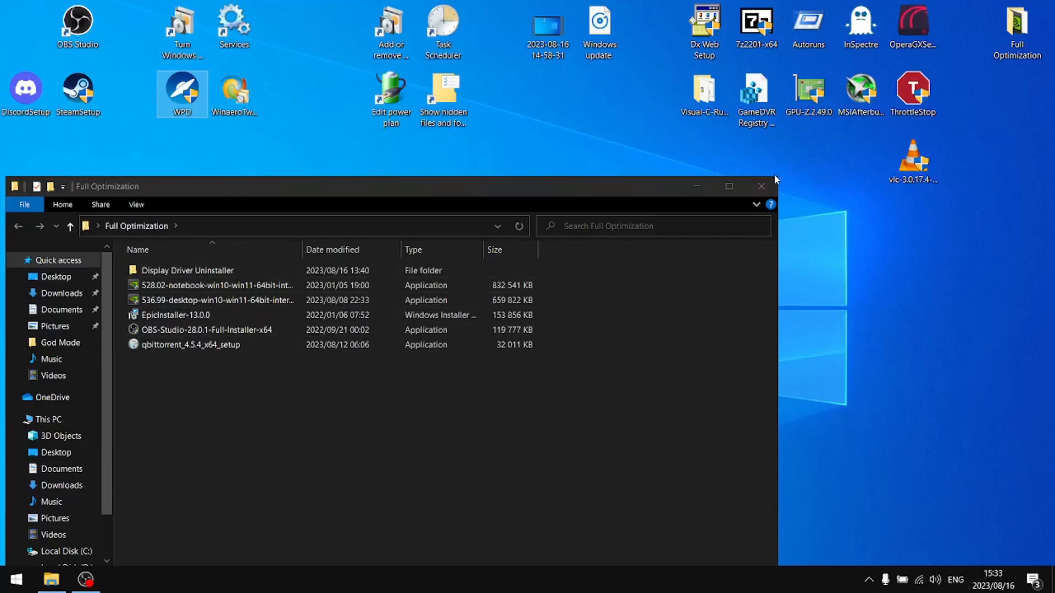
pyautogui.click(760, 185)
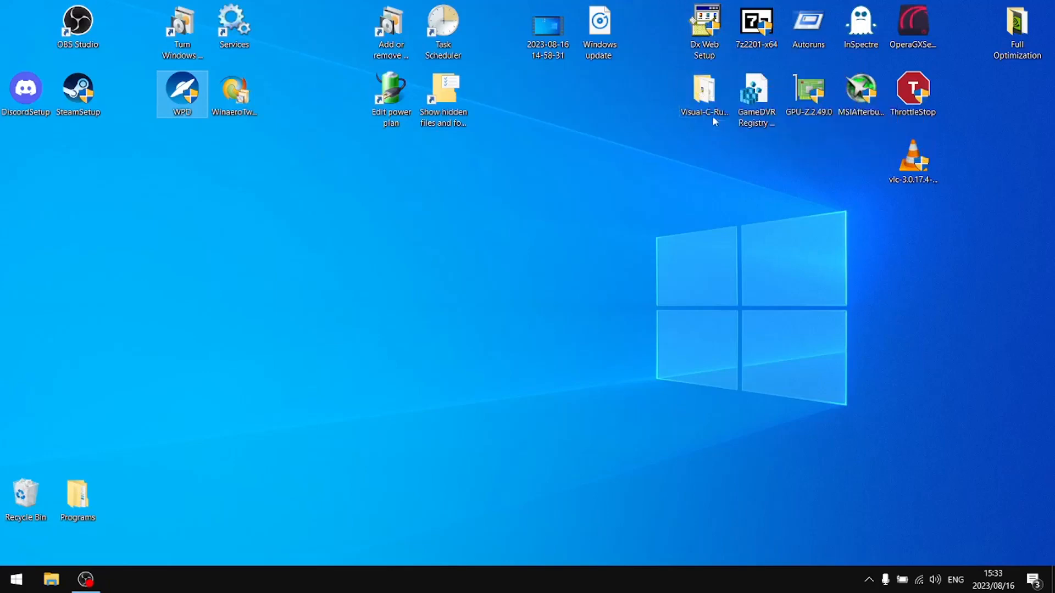
# Step: Run install_all in the Visual-C-Runtimes folder as administrator, then close the folder
pyautogui.click(706, 98)
pyautogui.doubleClick(706, 98)
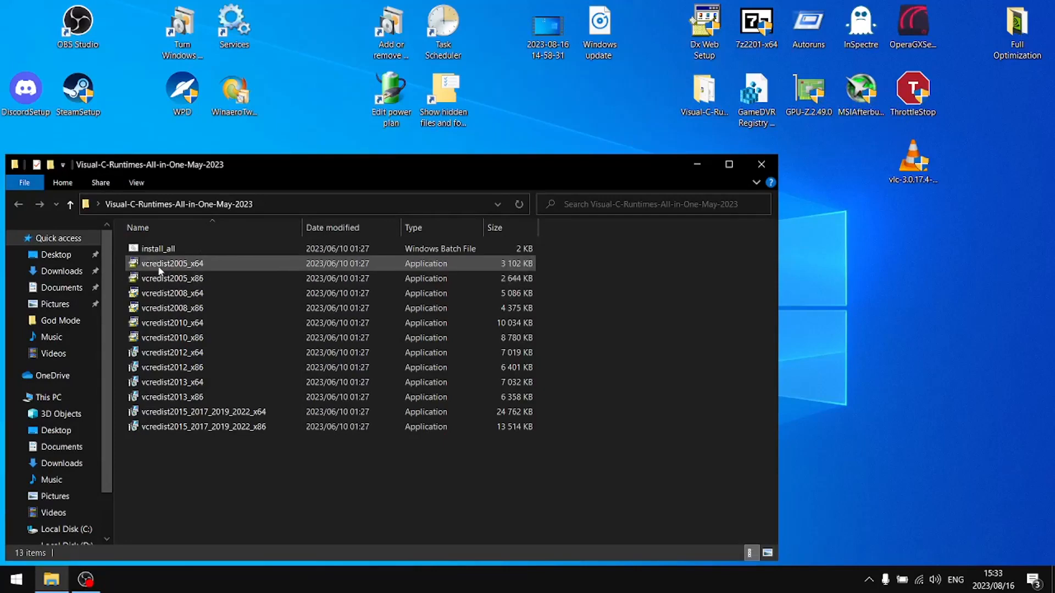
pyautogui.rightClick(149, 253)
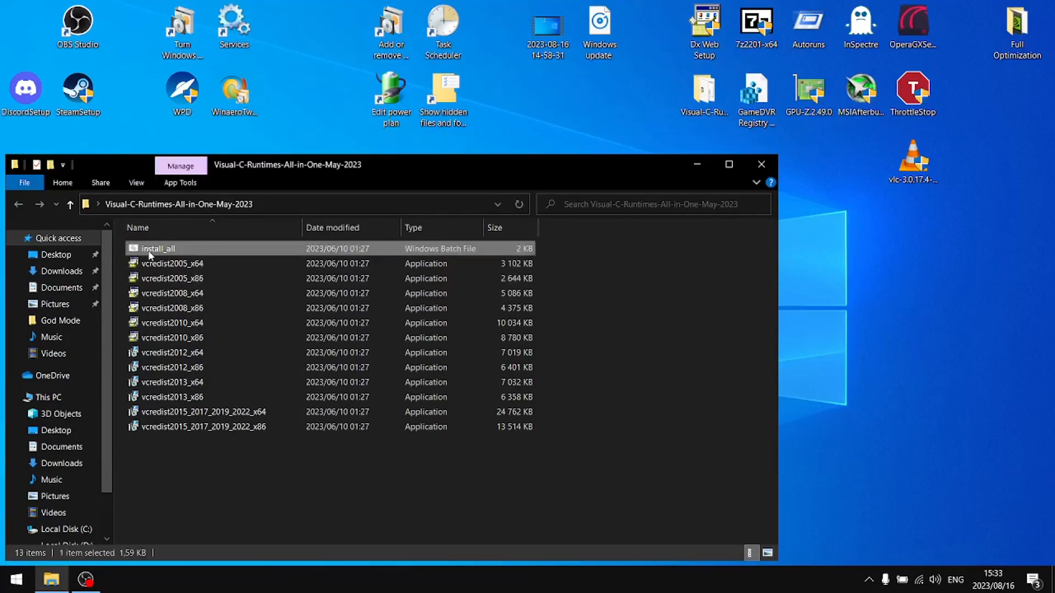
pyautogui.click(215, 308)
pyautogui.click(764, 164)
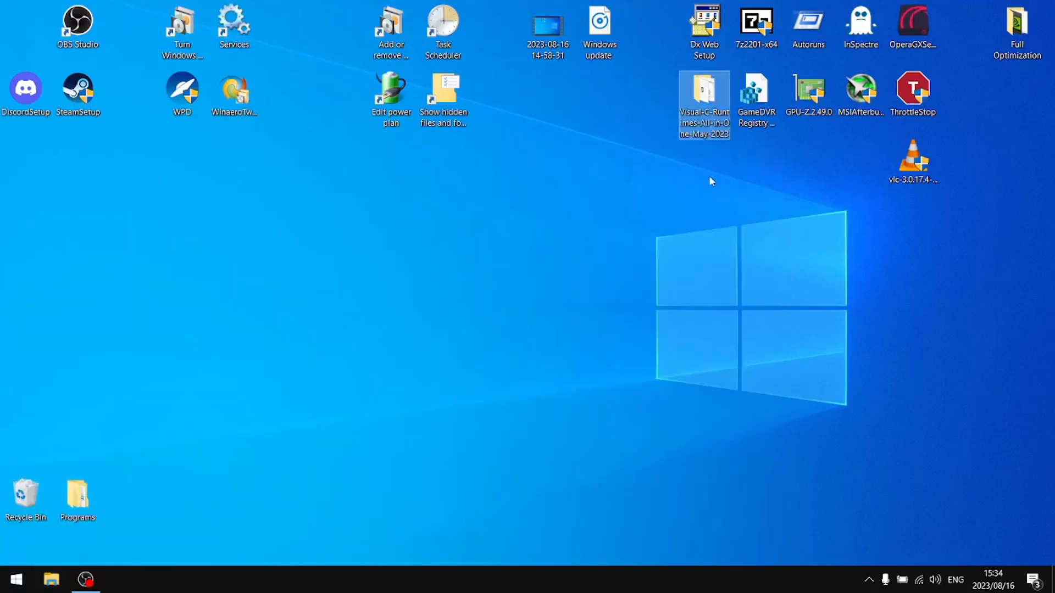
# Step: Delete the Visual-C-Runtimes folder from the desktop and run Dx Web Setup as administrator
pyautogui.rightClick(709, 97)
pyautogui.click(779, 294)
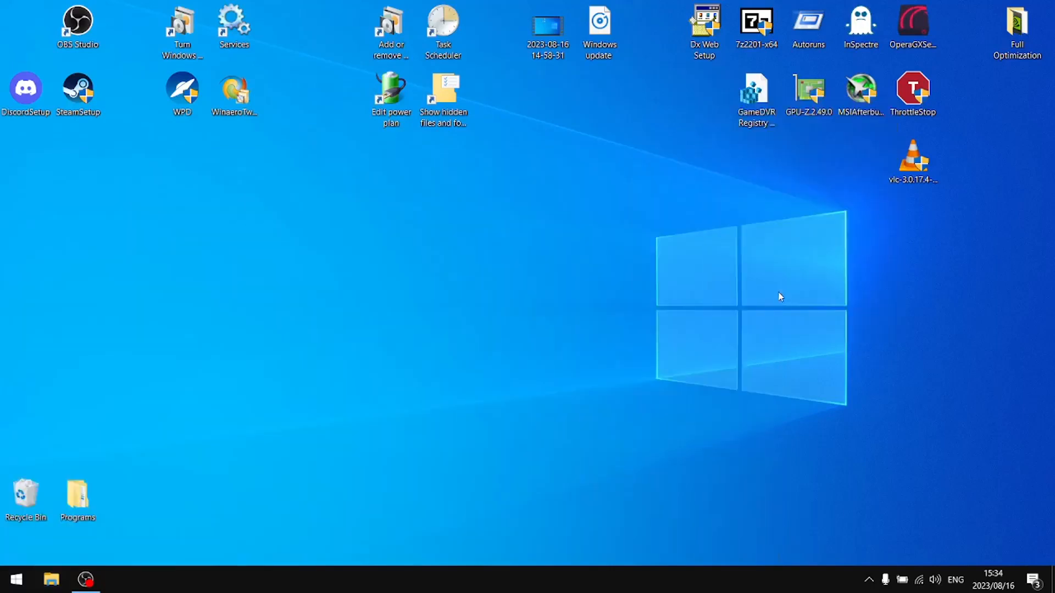
pyautogui.rightClick(707, 28)
pyautogui.click(747, 53)
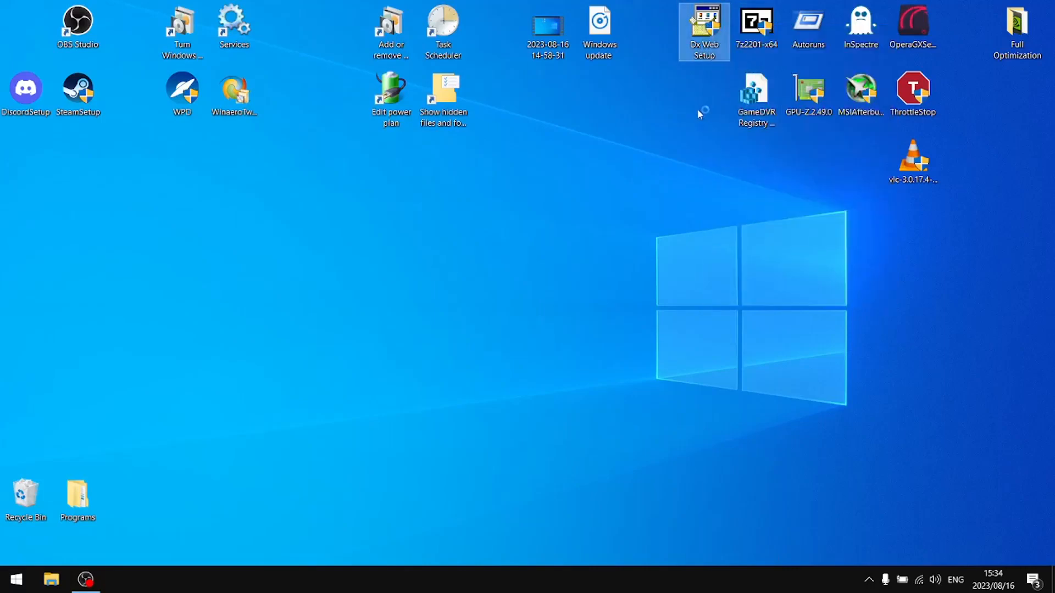
# Step: Accept the DirectX license, skip the Bing Bar, finish installing, and delete Dx Web Setup
pyautogui.click(321, 324)
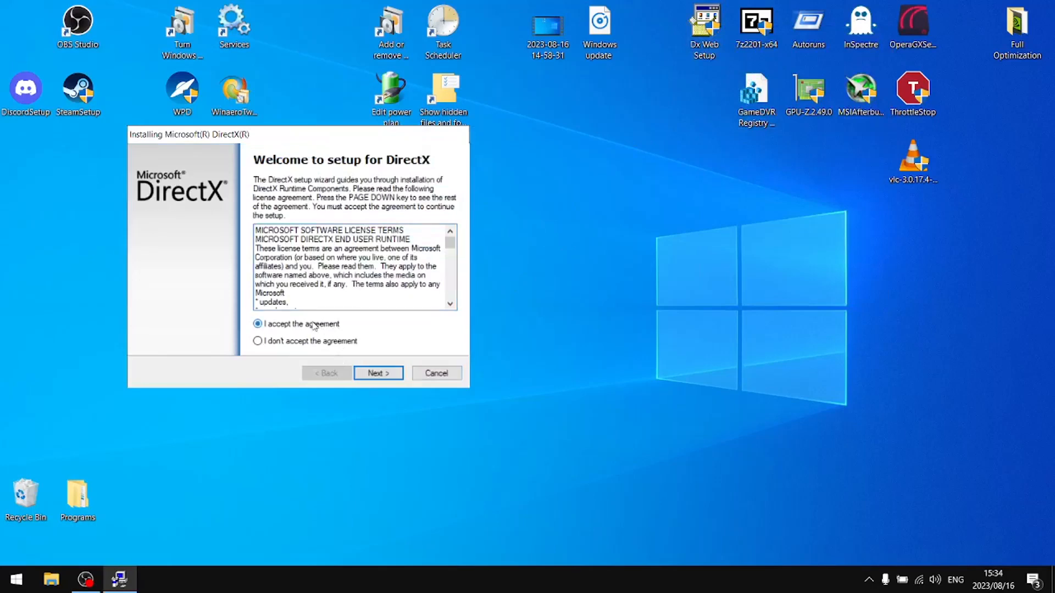
pyautogui.click(371, 373)
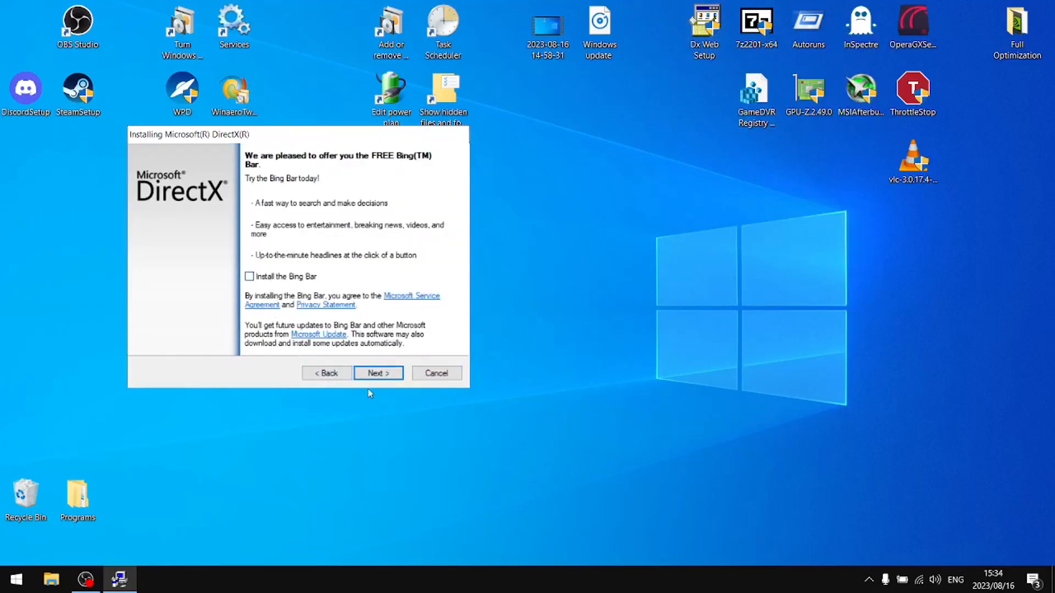
pyautogui.click(373, 376)
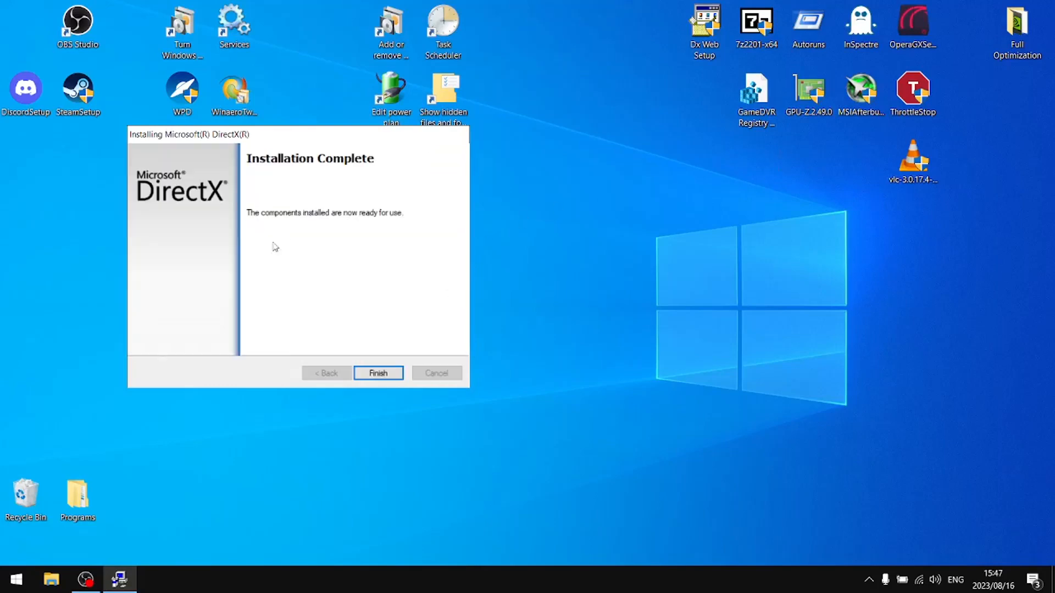
pyautogui.click(378, 373)
pyautogui.rightClick(719, 18)
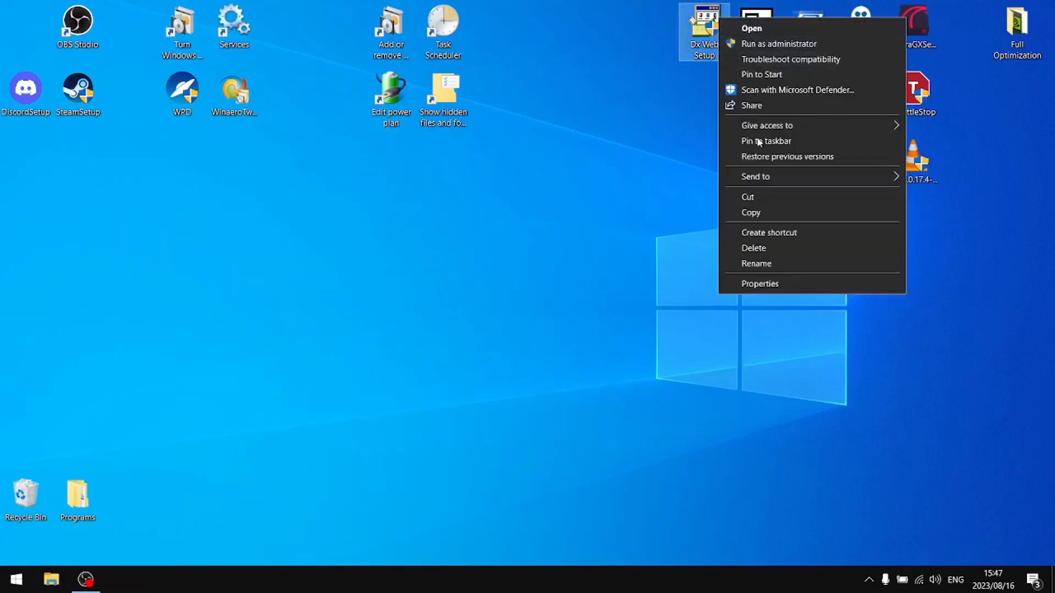
pyautogui.click(776, 250)
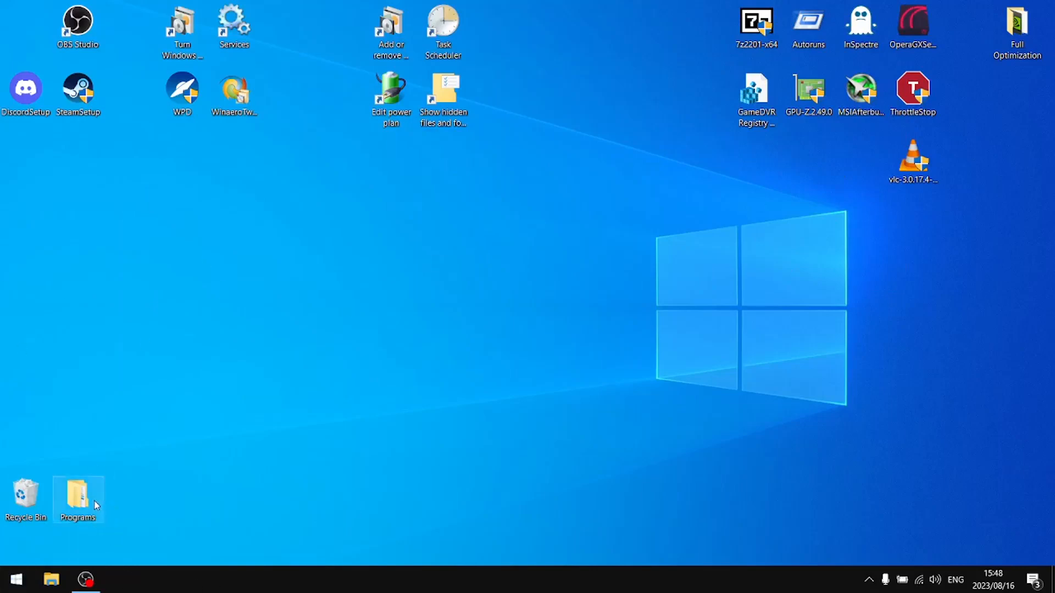
pyautogui.moveTo(95, 501)
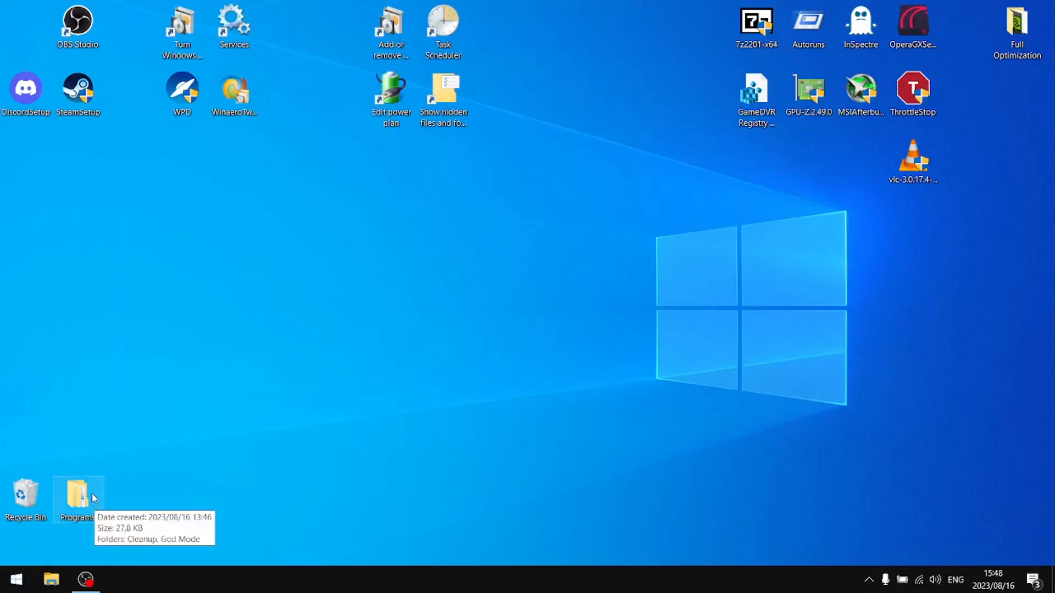
# Step: Open Programs > Cleanup and delete everything in the user's Temp folder, including msdtadmin
pyautogui.doubleClick(91, 493)
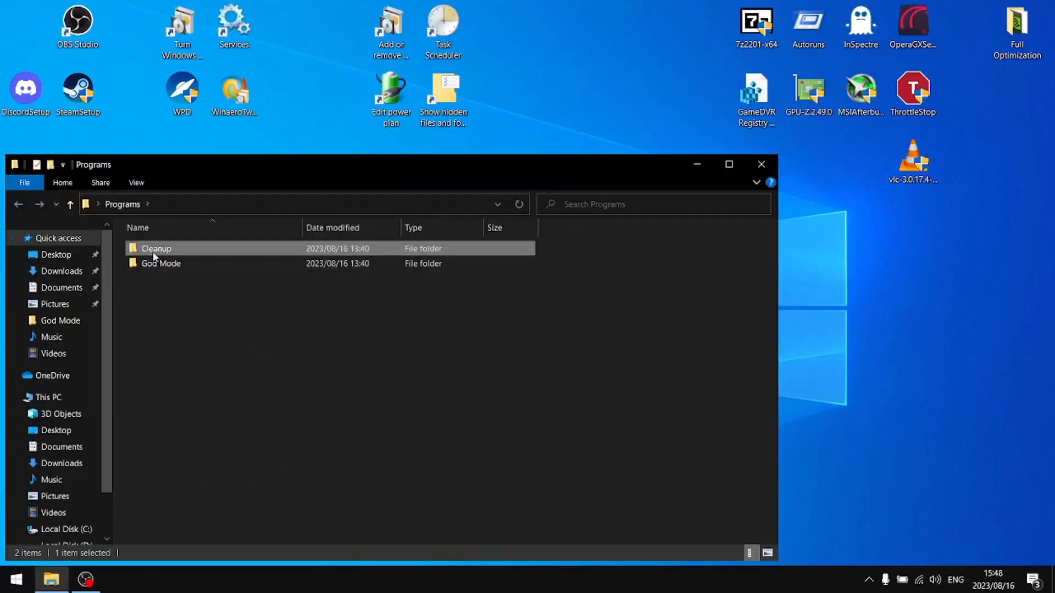
pyautogui.doubleClick(132, 250)
pyautogui.doubleClick(154, 264)
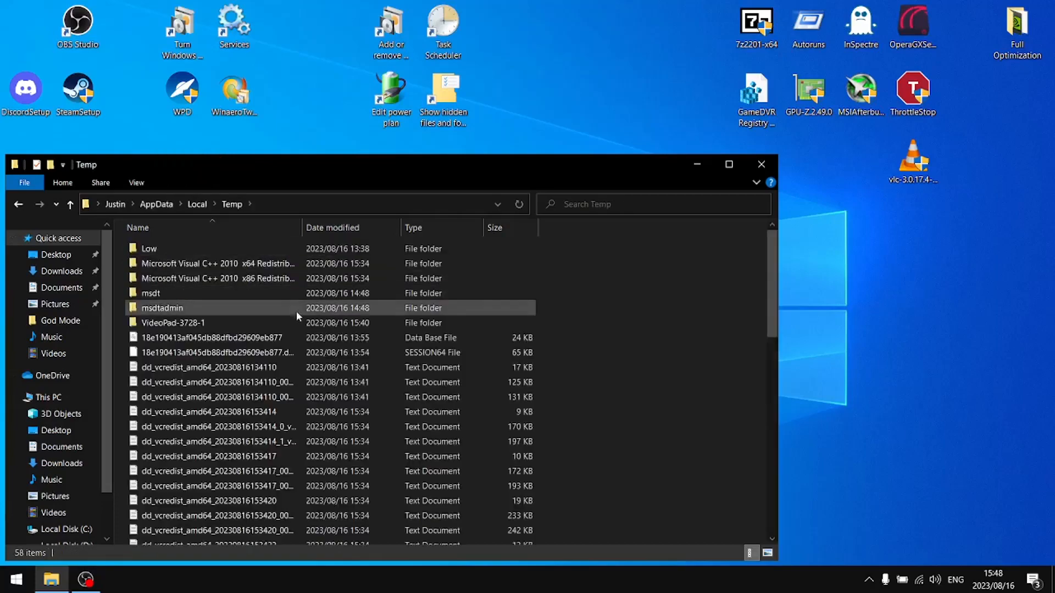
pyautogui.moveTo(584, 240); pyautogui.dragTo(270, 468)
pyautogui.rightClick(269, 468)
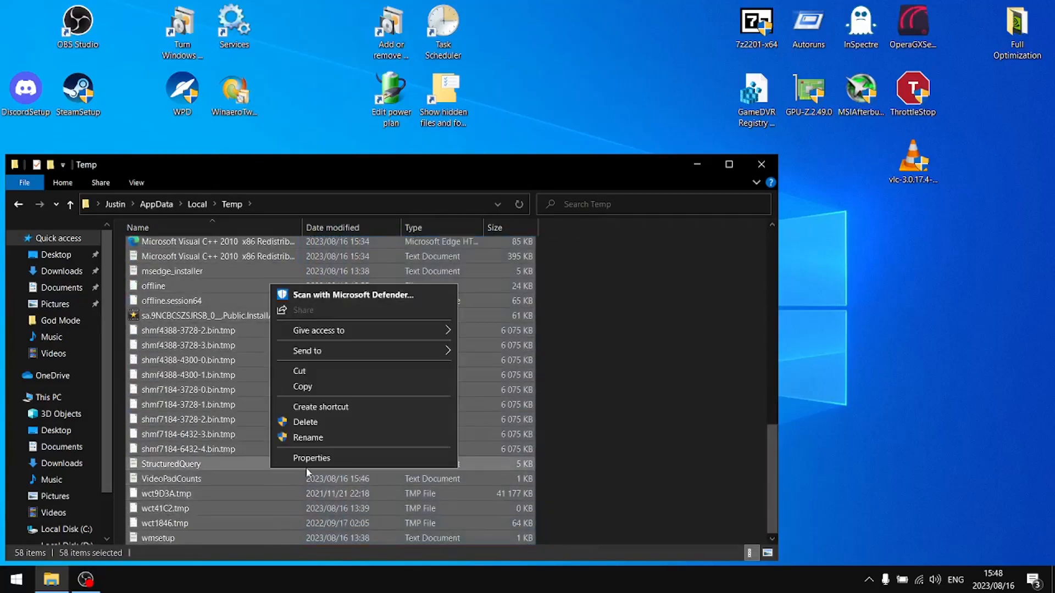
pyautogui.click(327, 421)
pyautogui.click(495, 254)
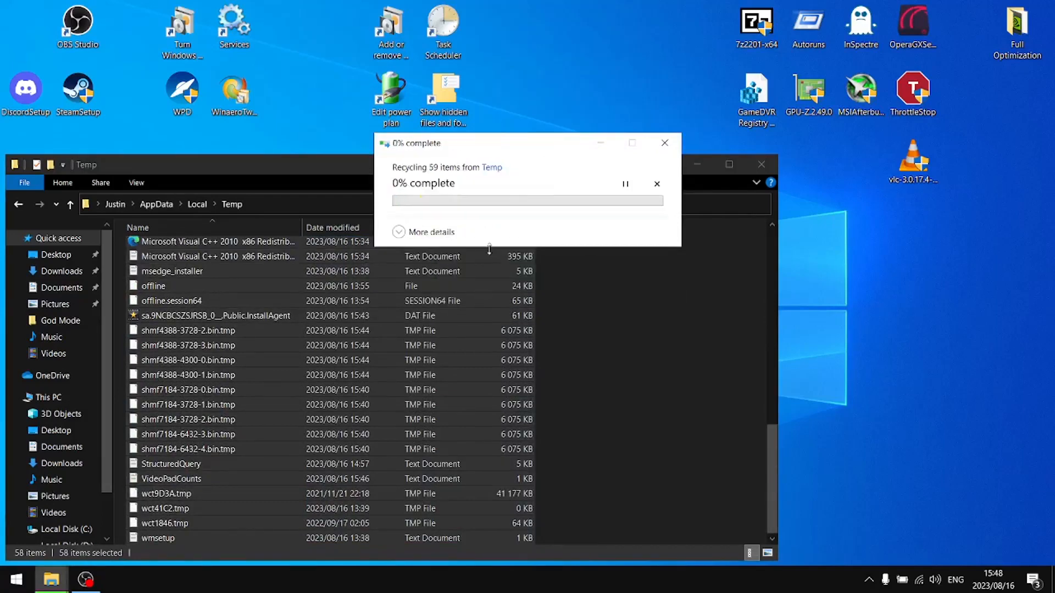
pyautogui.click(18, 205)
# Step: Delete all 11 files in C:\Windows\Temp and return to the Cleanup folder
pyautogui.doubleClick(177, 278)
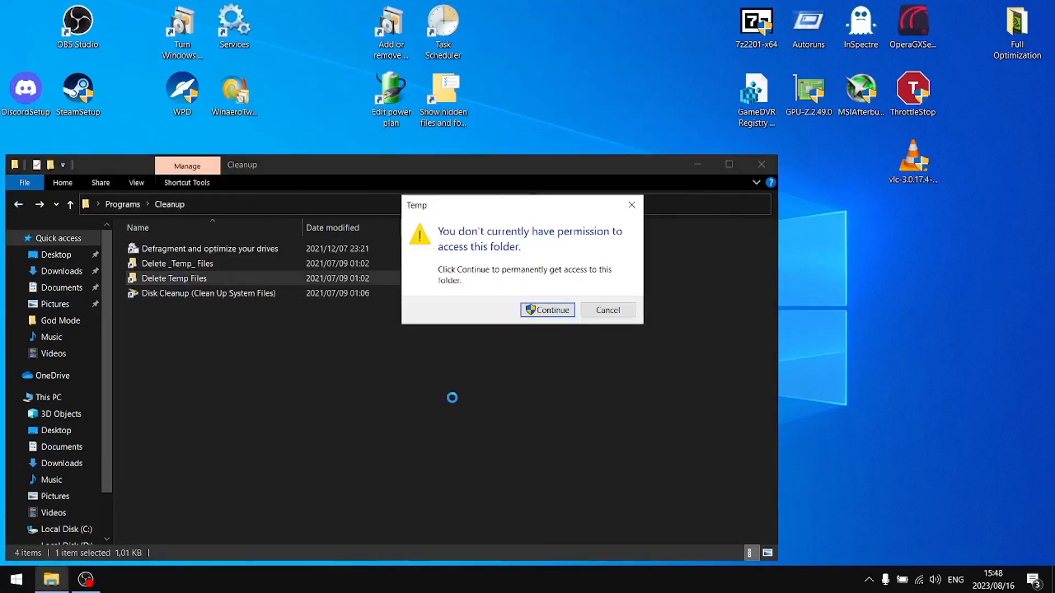
pyautogui.click(561, 311)
pyautogui.moveTo(478, 446); pyautogui.dragTo(175, 248)
pyautogui.rightClick(176, 249)
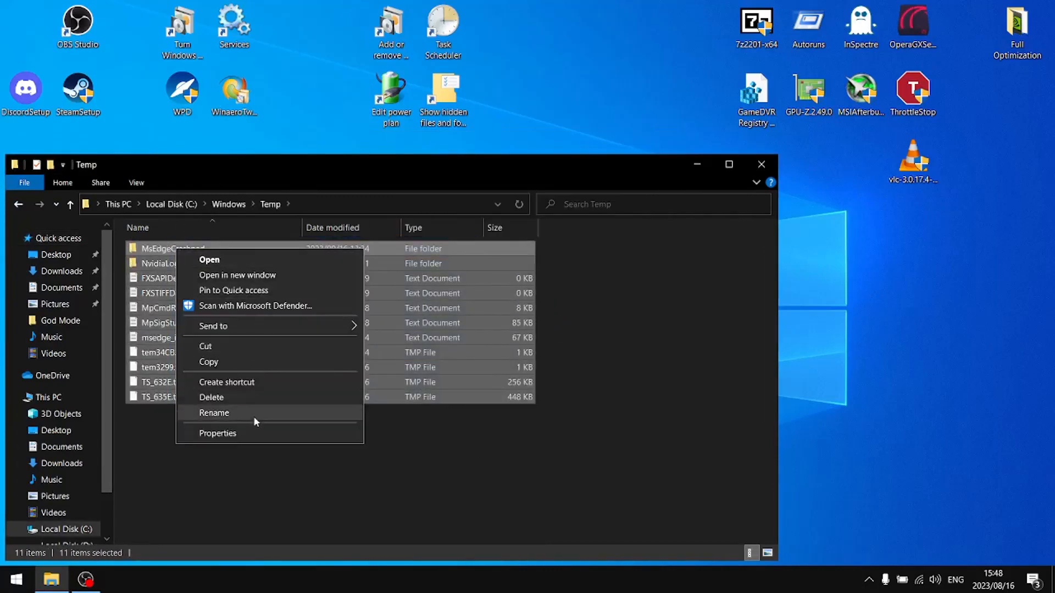
pyautogui.click(245, 403)
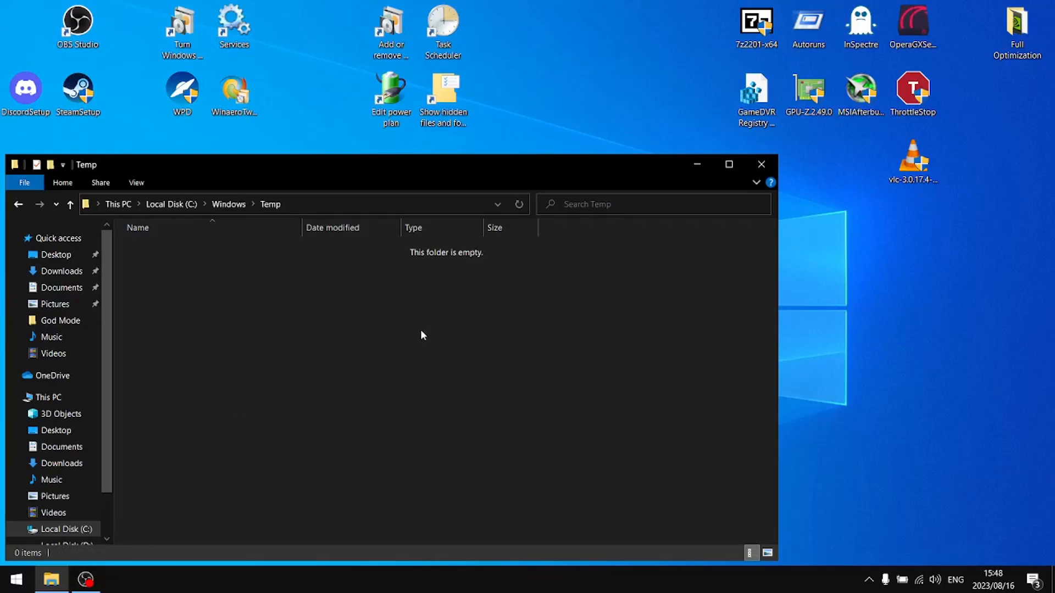
pyautogui.click(25, 205)
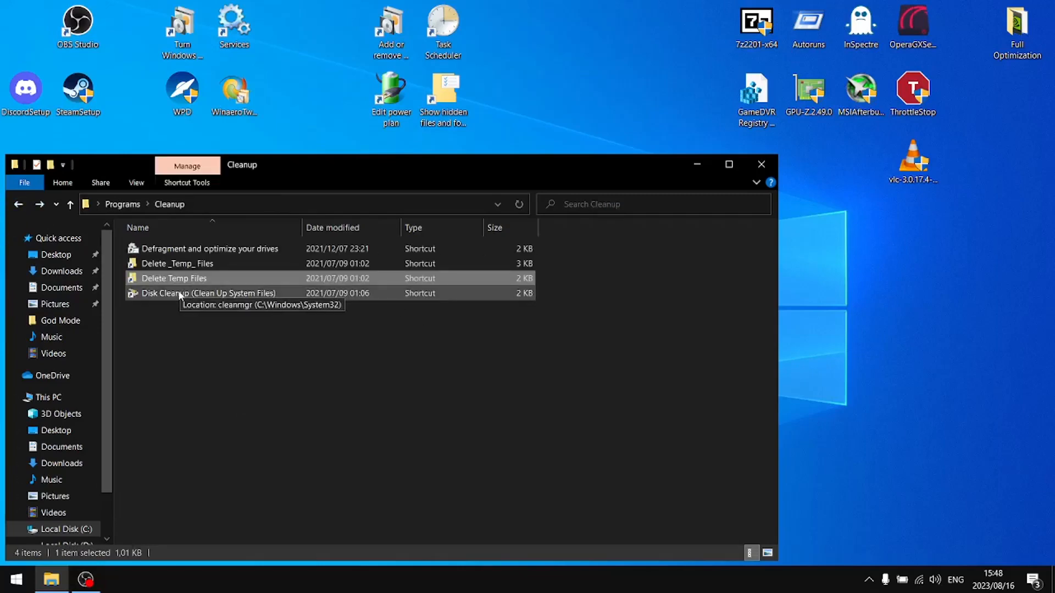
# Step: Scan C: with system files in Disk Cleanup and tick Delivery Optimisation Files and other categories (3.03 GB)
pyautogui.doubleClick(180, 295)
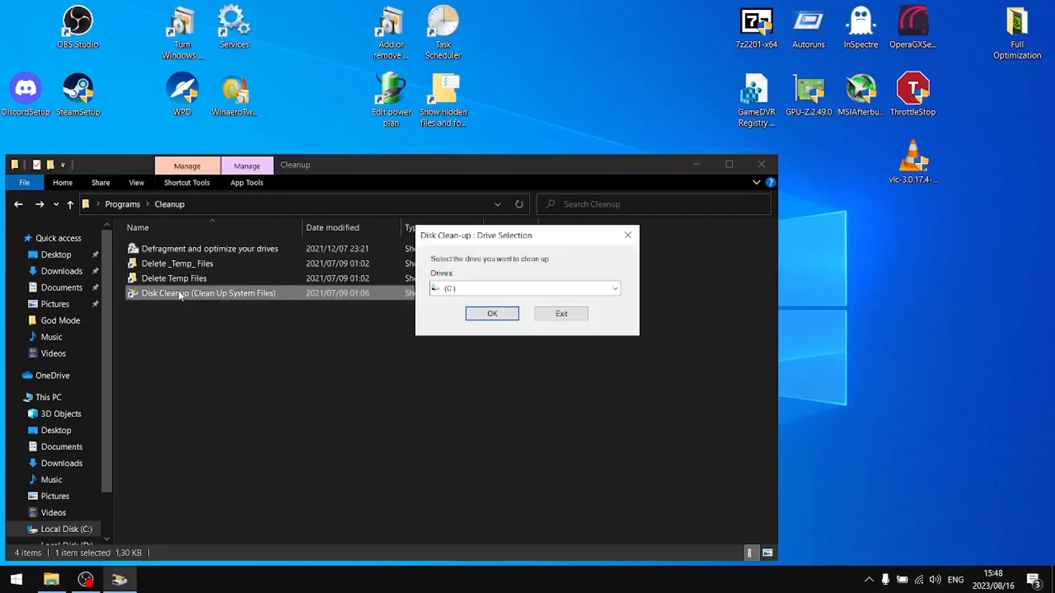
pyautogui.click(492, 314)
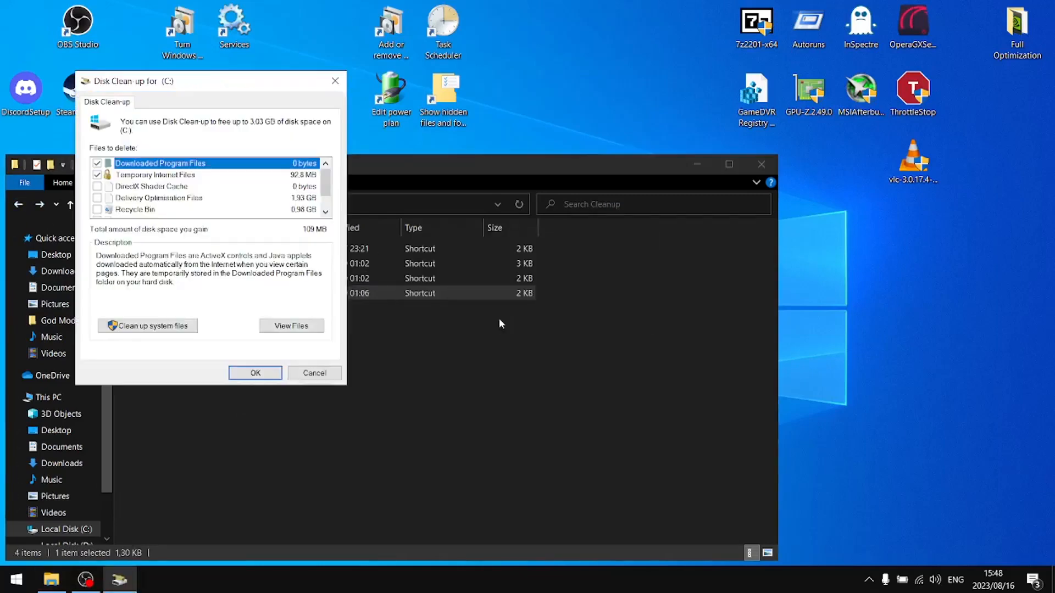
pyautogui.click(159, 326)
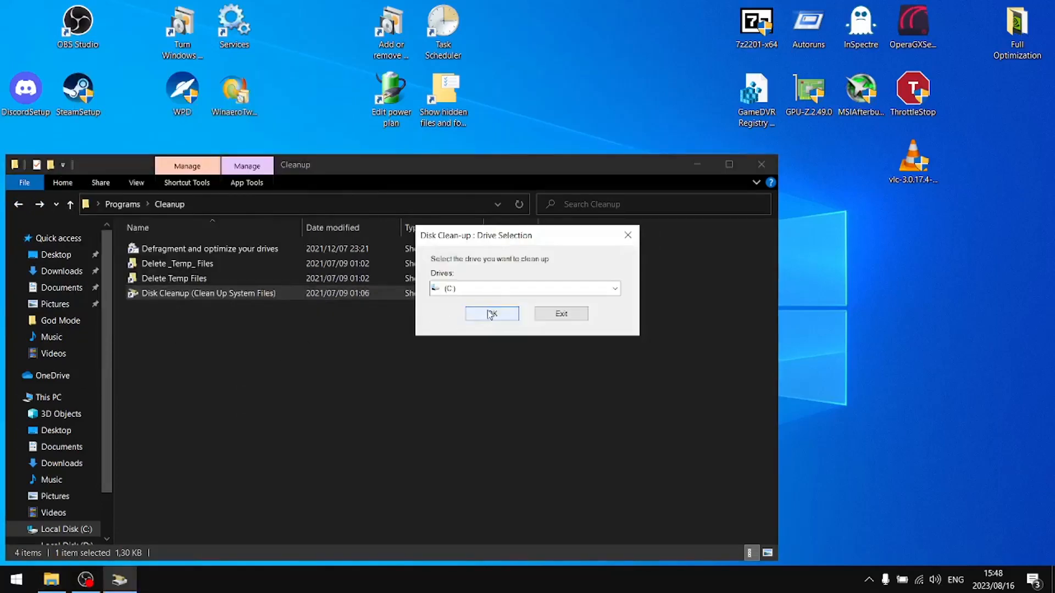
pyautogui.click(491, 313)
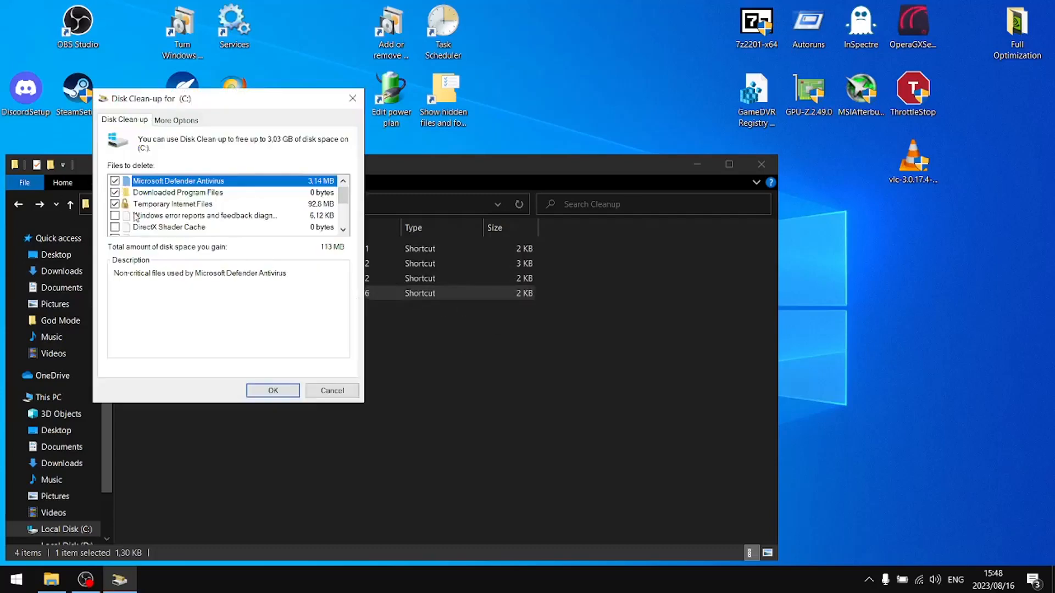
pyautogui.click(343, 229)
pyautogui.click(343, 230)
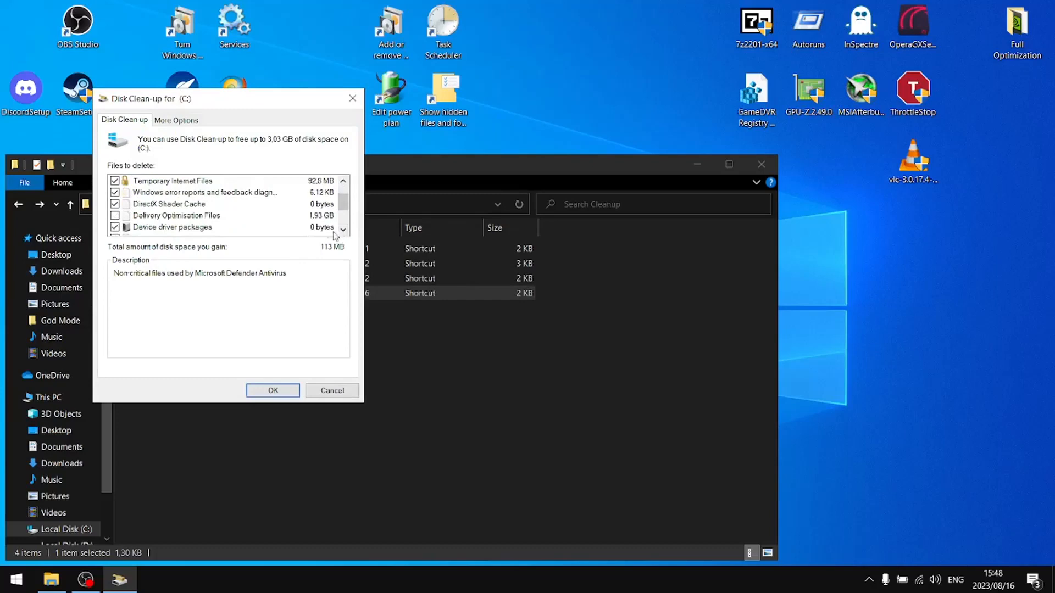
pyautogui.click(115, 215)
pyautogui.click(343, 230)
pyautogui.click(343, 230)
pyautogui.click(343, 230)
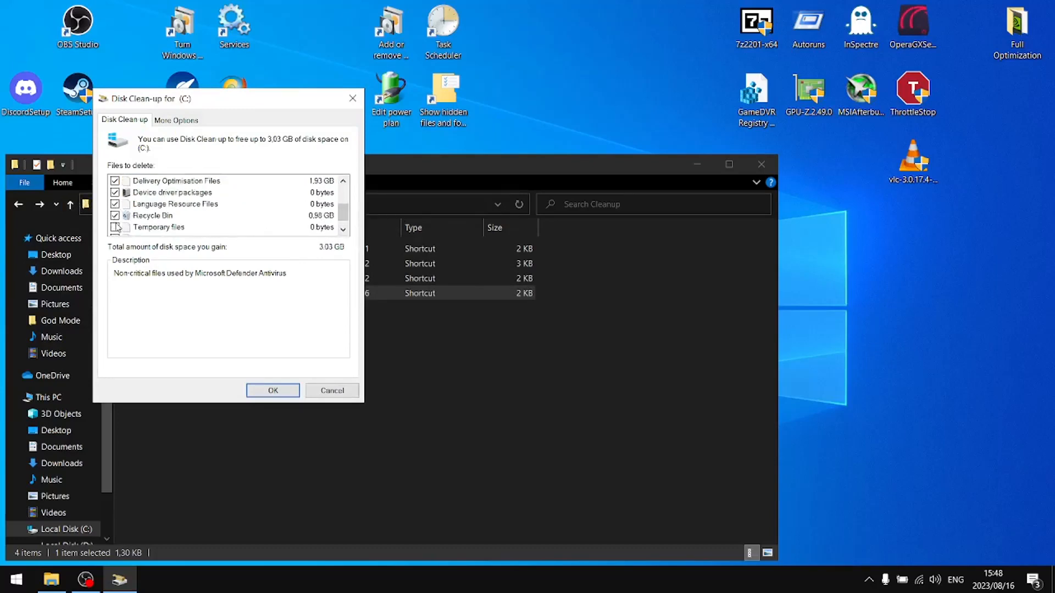
pyautogui.click(343, 230)
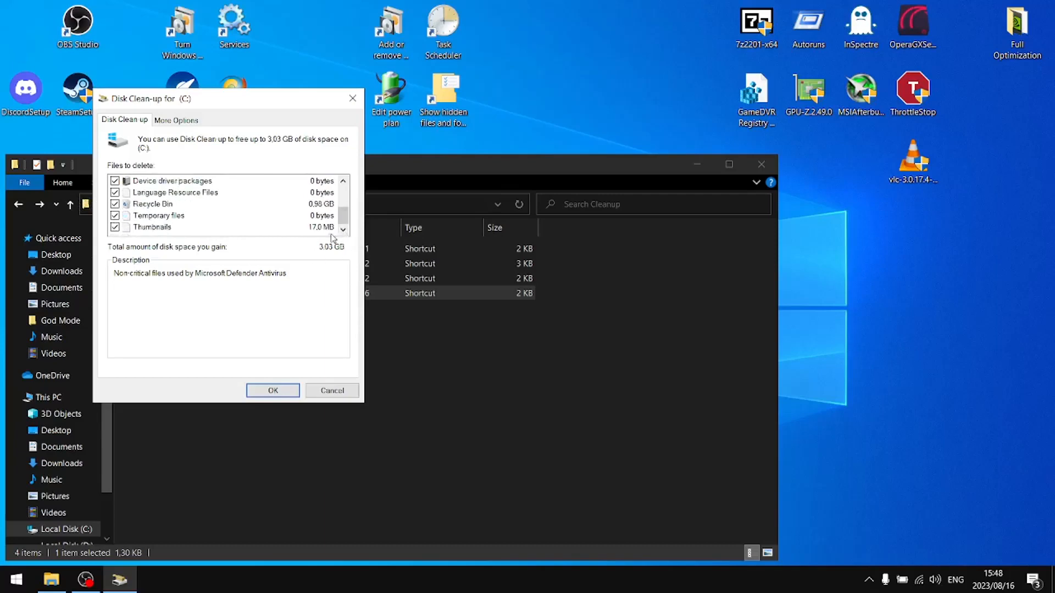
pyautogui.click(273, 391)
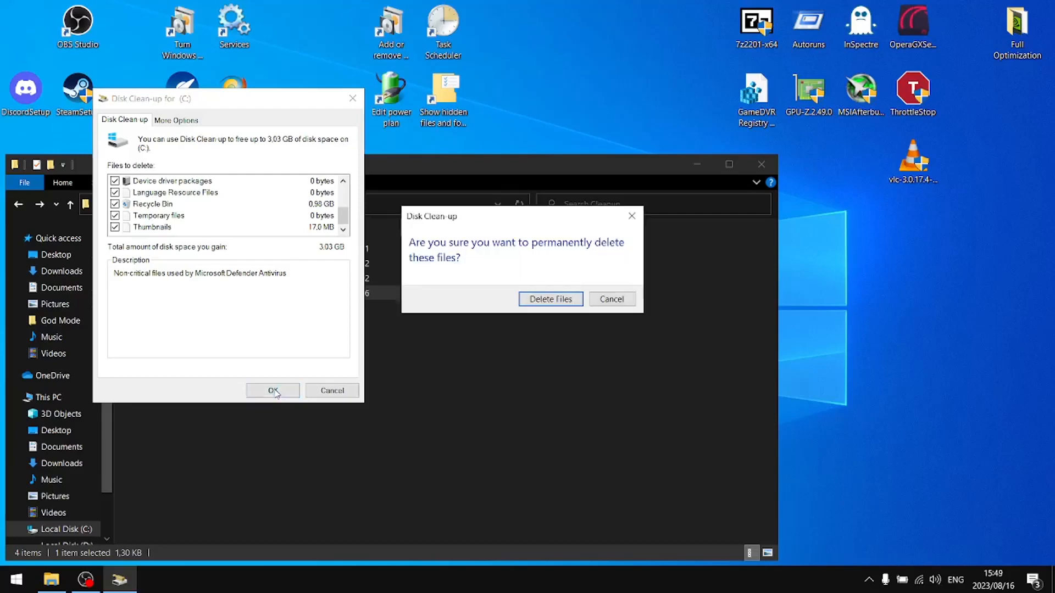
# Step: Confirm permanent deletion of the selected 3.03 GB of files
pyautogui.click(542, 299)
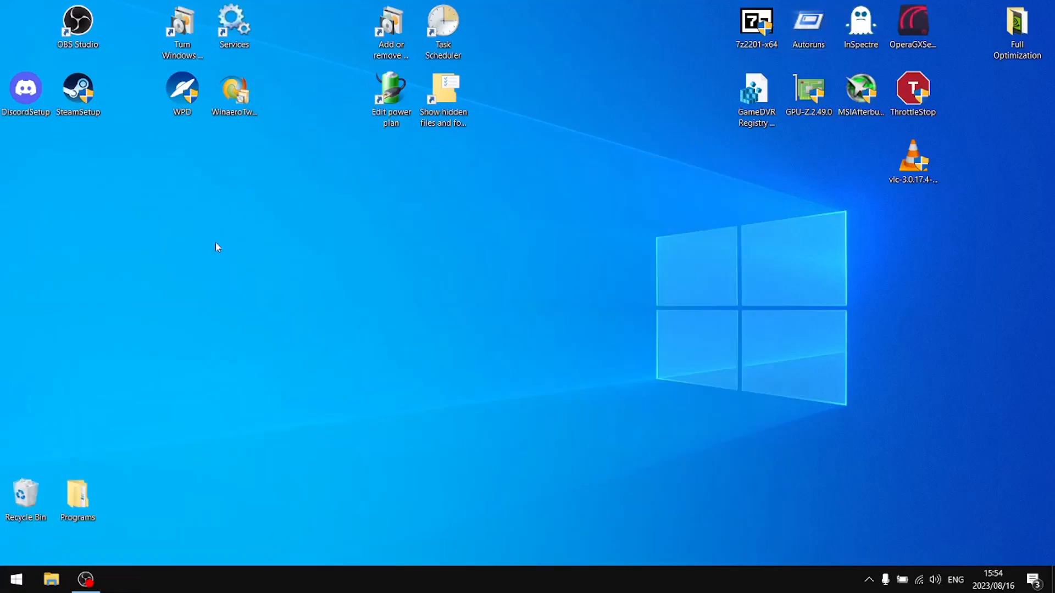
# Step: Turn off Internet Explorer 11, Media Features, Print to PDF, XPS Writer, Print Services and RDC API
pyautogui.doubleClick(186, 40)
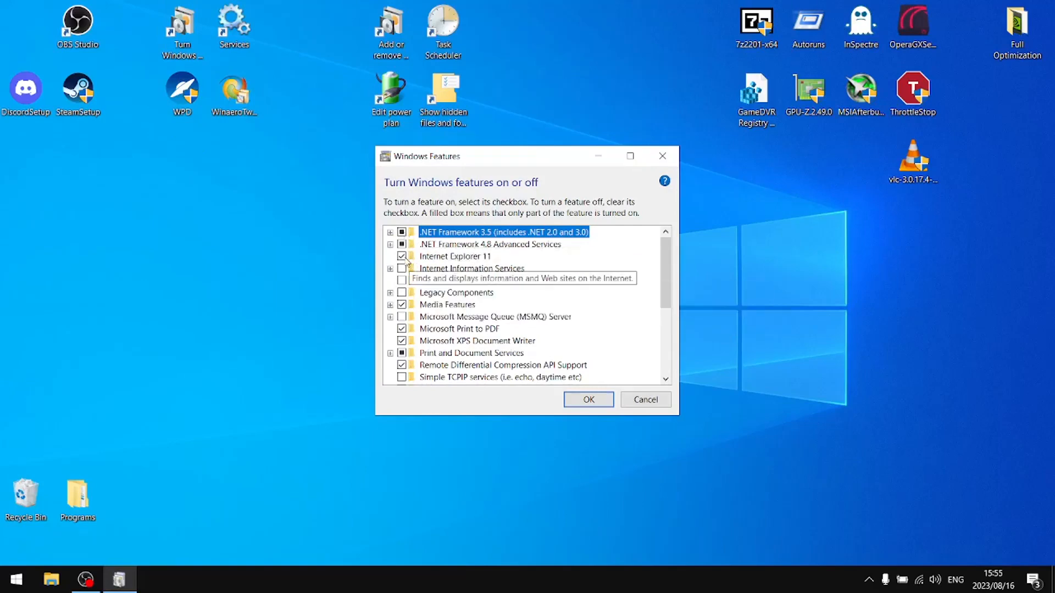
pyautogui.click(402, 257)
pyautogui.click(560, 327)
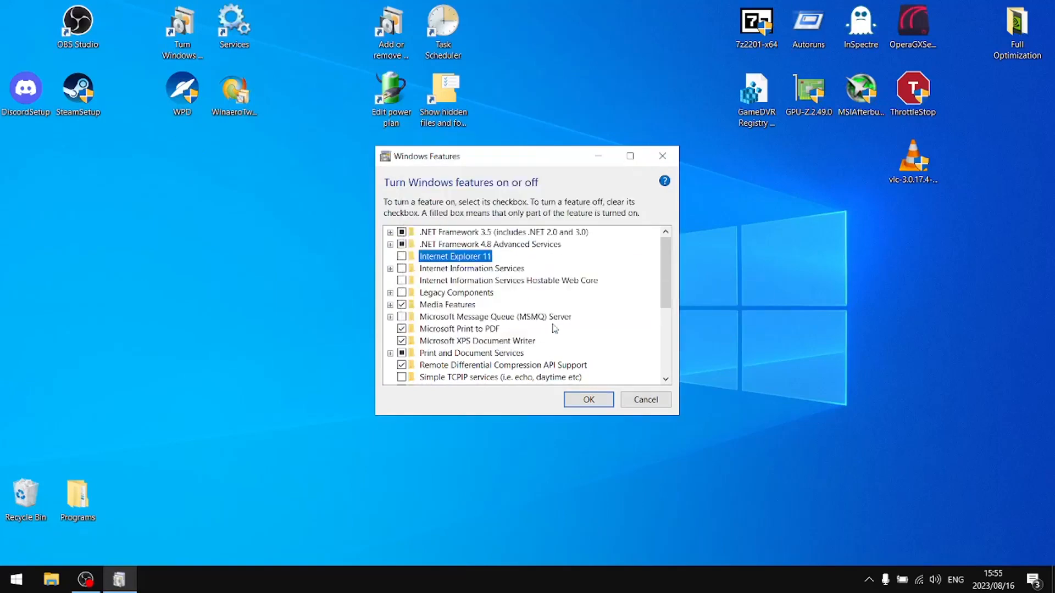
pyautogui.click(401, 304)
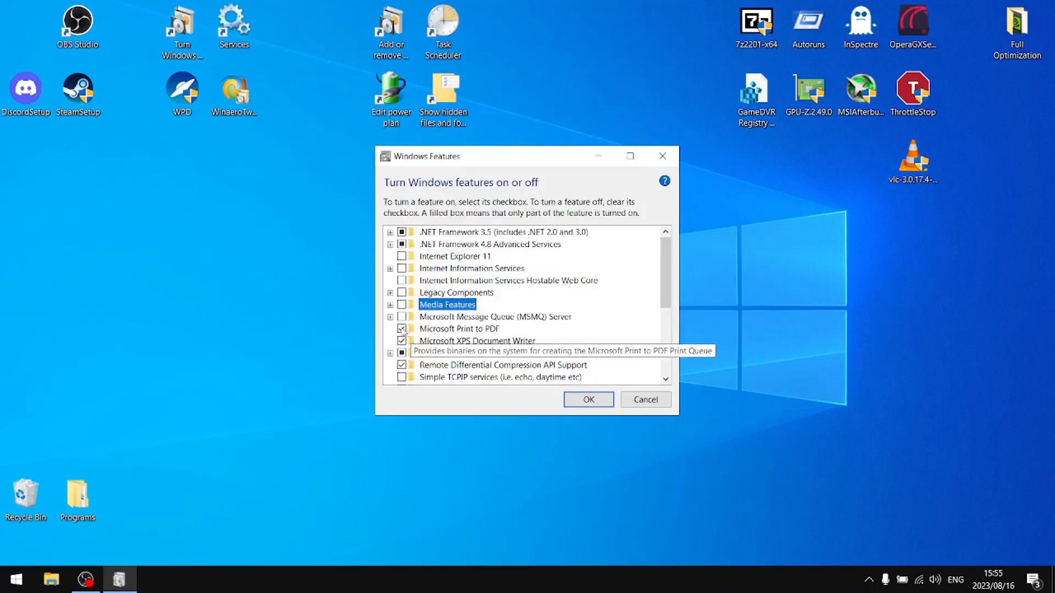
pyautogui.click(401, 328)
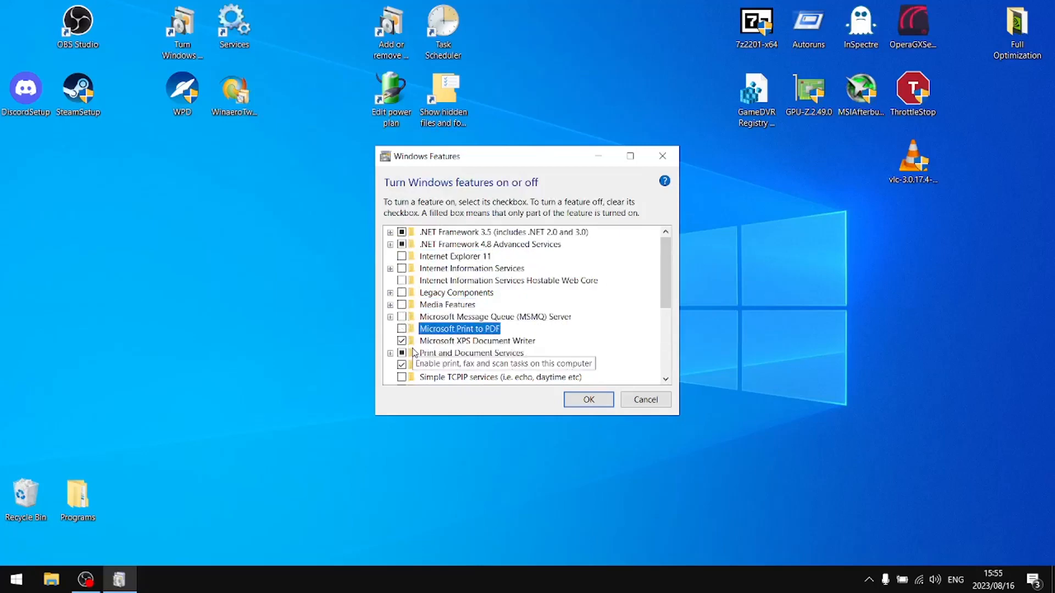
pyautogui.click(402, 341)
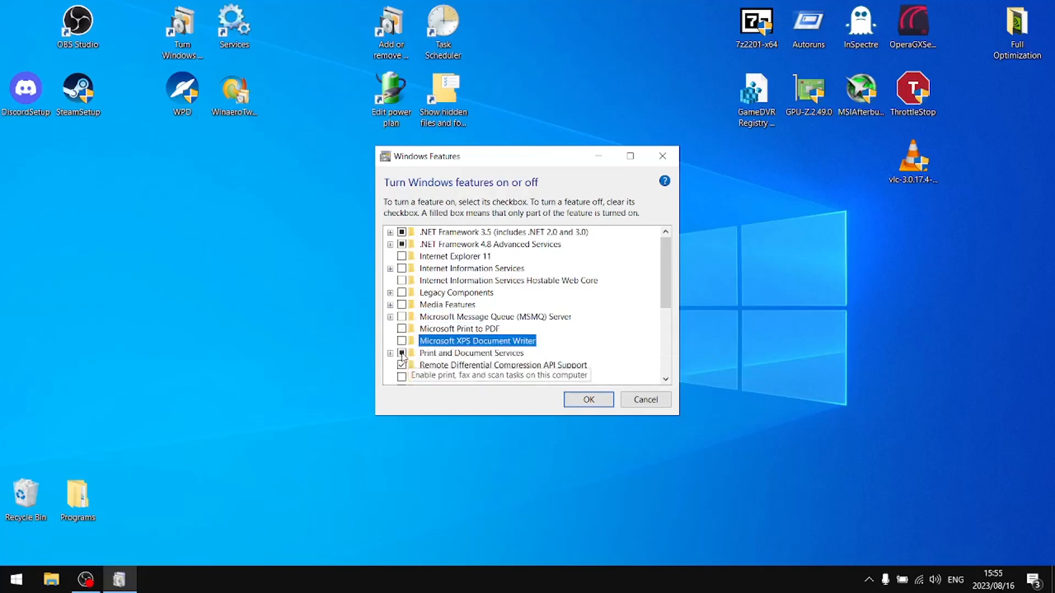
pyautogui.click(401, 353)
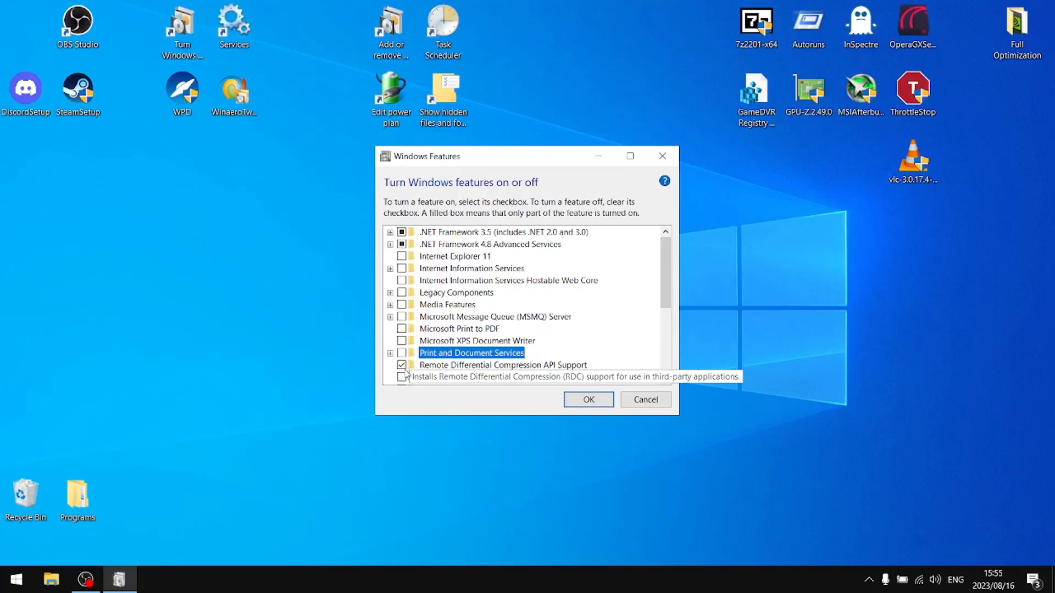
pyautogui.click(402, 365)
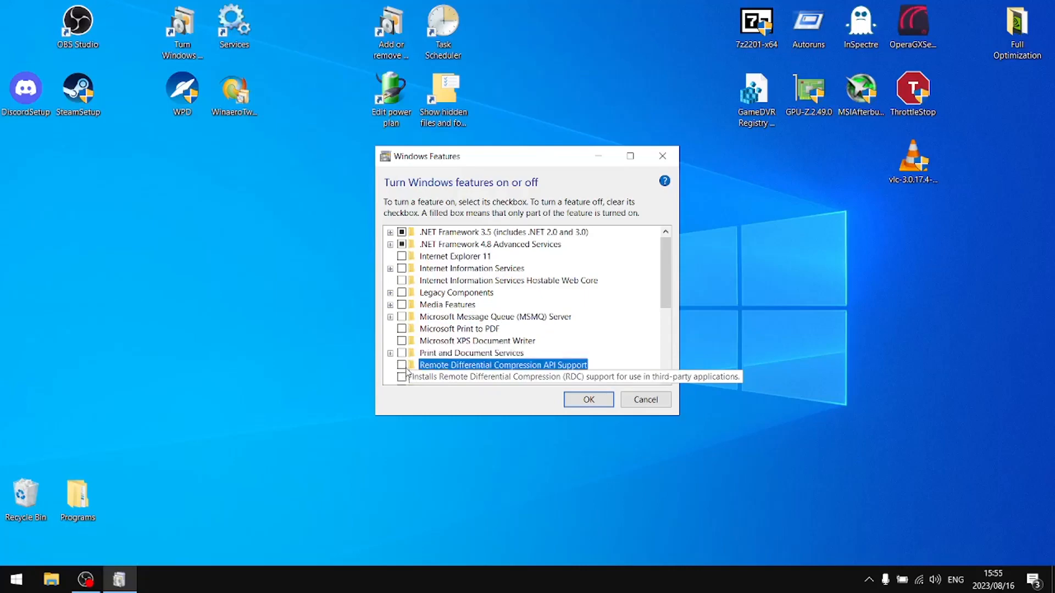
pyautogui.click(666, 379)
# Step: Turn off SMB 1.0/CIFS File Sharing Support and Windows PowerShell 2.0
pyautogui.scroll(-4, 665, 379)
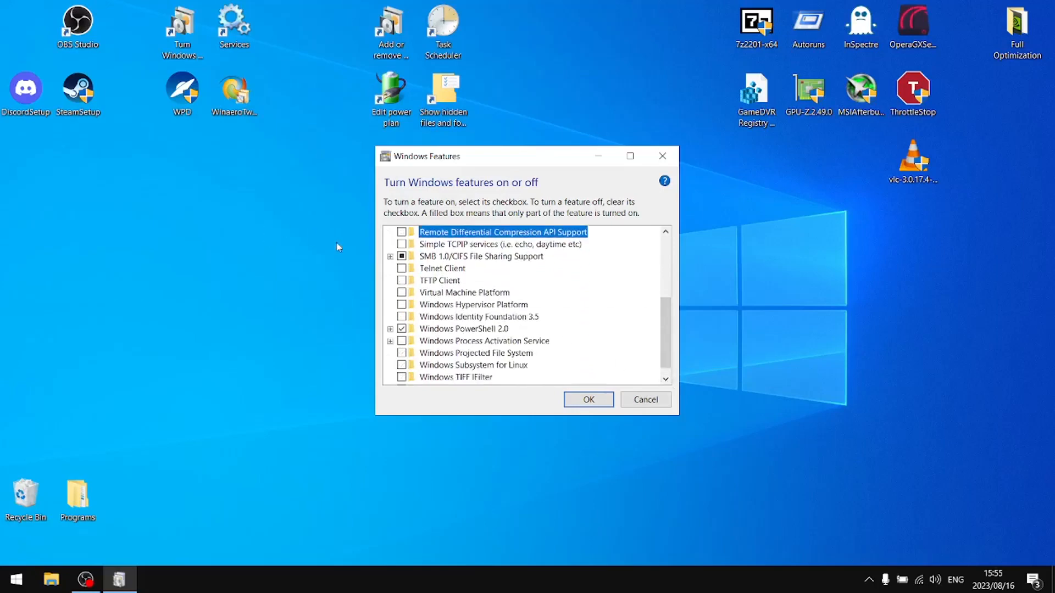
pyautogui.click(402, 256)
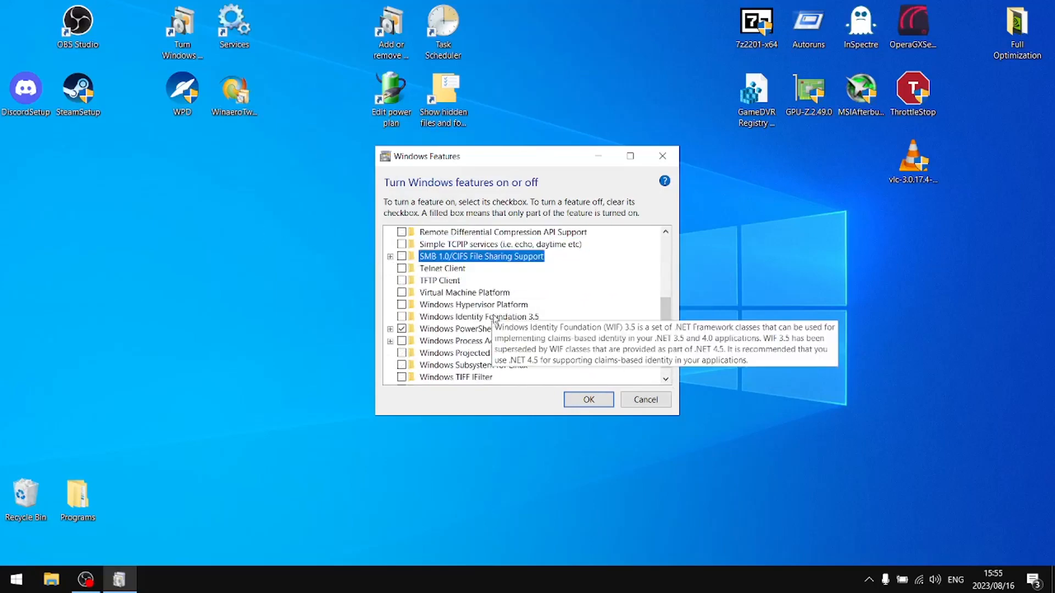
pyautogui.click(403, 329)
pyautogui.click(665, 379)
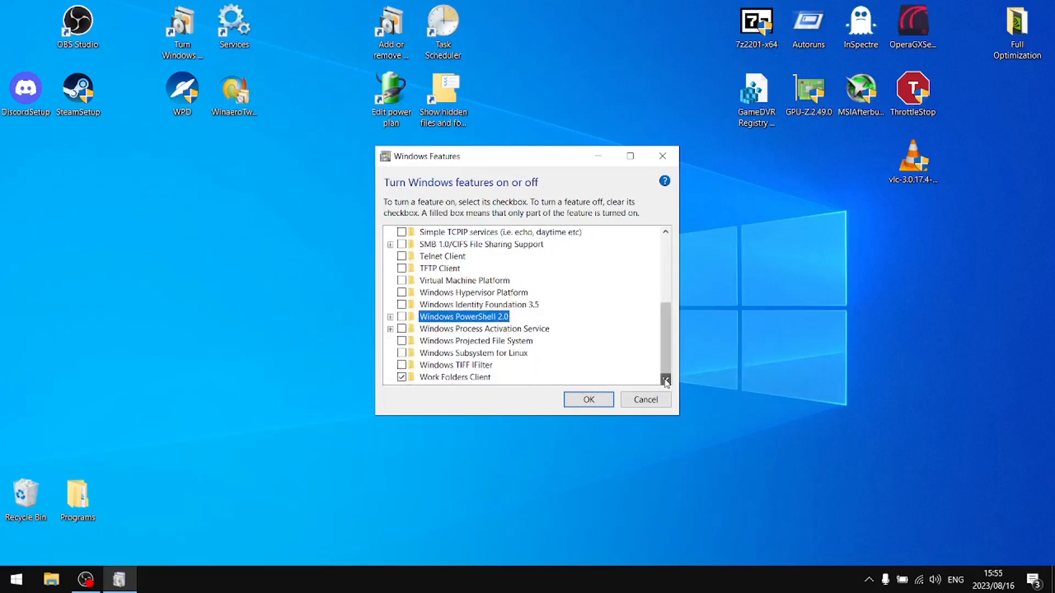
pyautogui.click(408, 380)
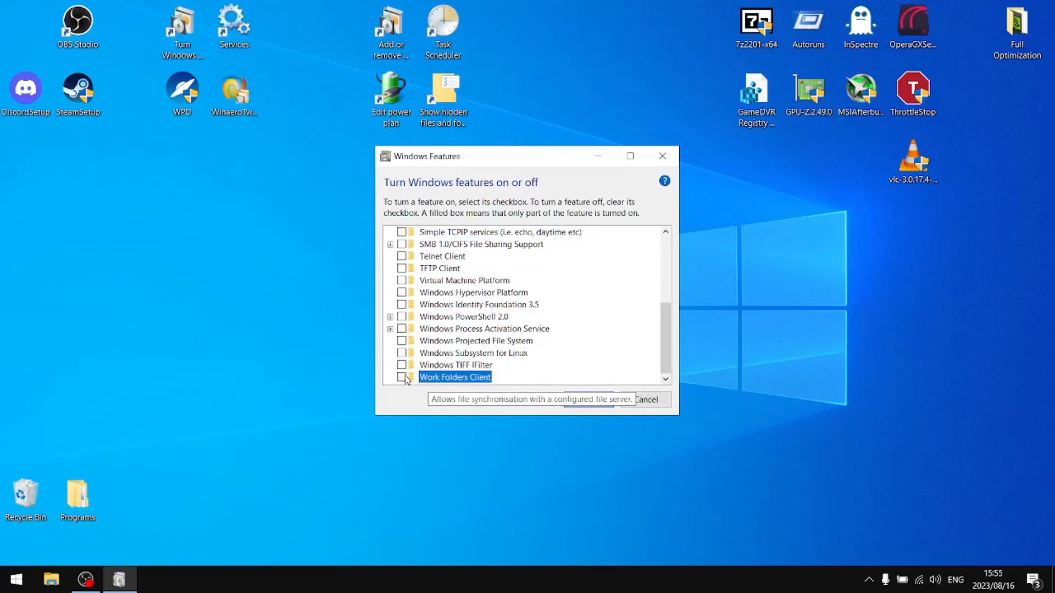
pyautogui.moveTo(667, 326); pyautogui.dragTo(668, 266)
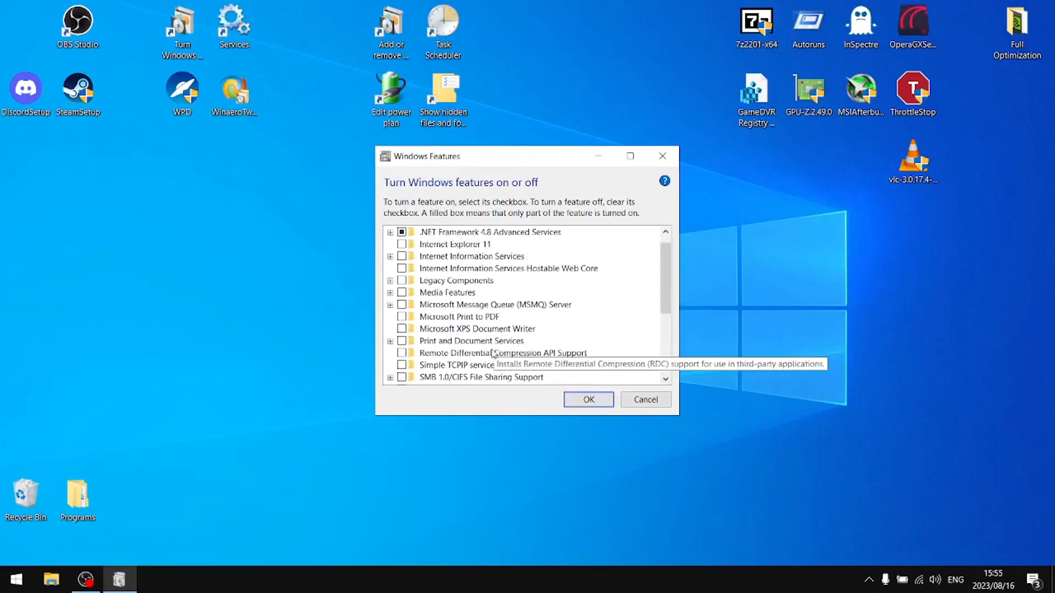
# Step: Enable Legacy Components with DirectPlay and apply the feature changes
pyautogui.click(401, 280)
pyautogui.click(390, 281)
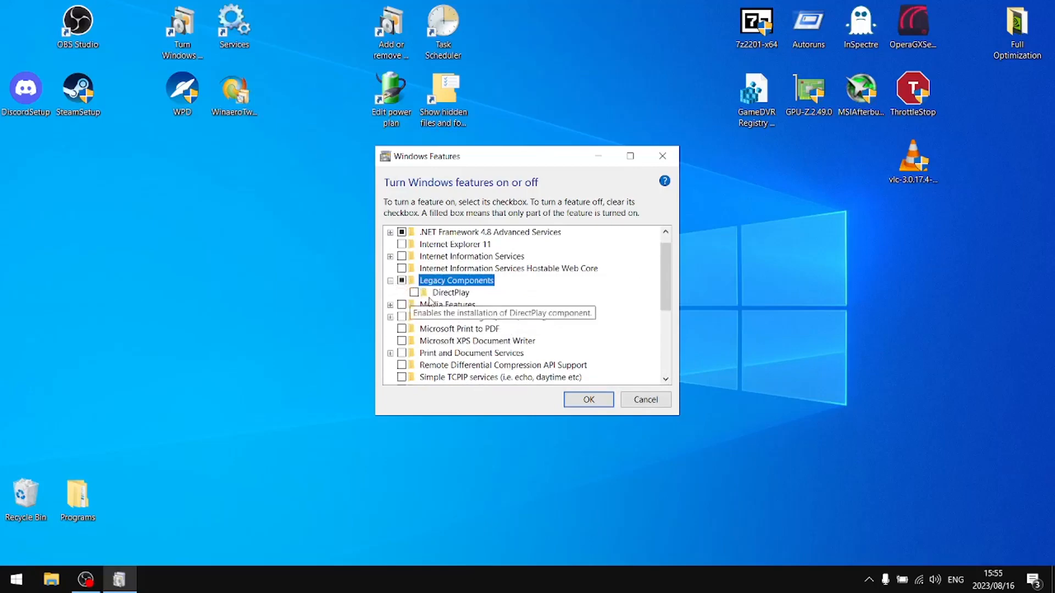
pyautogui.click(414, 292)
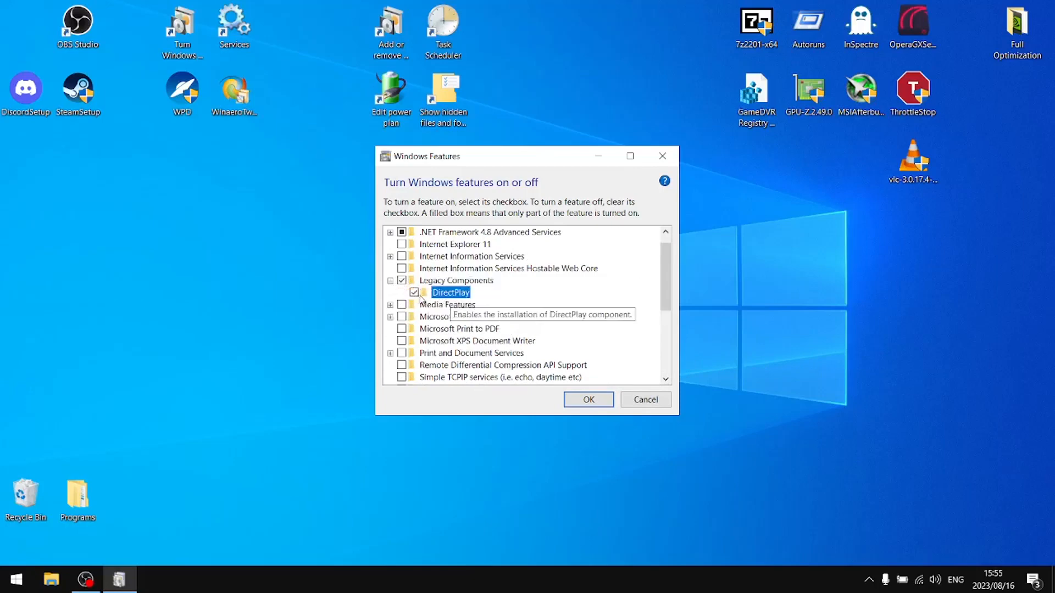
pyautogui.click(588, 400)
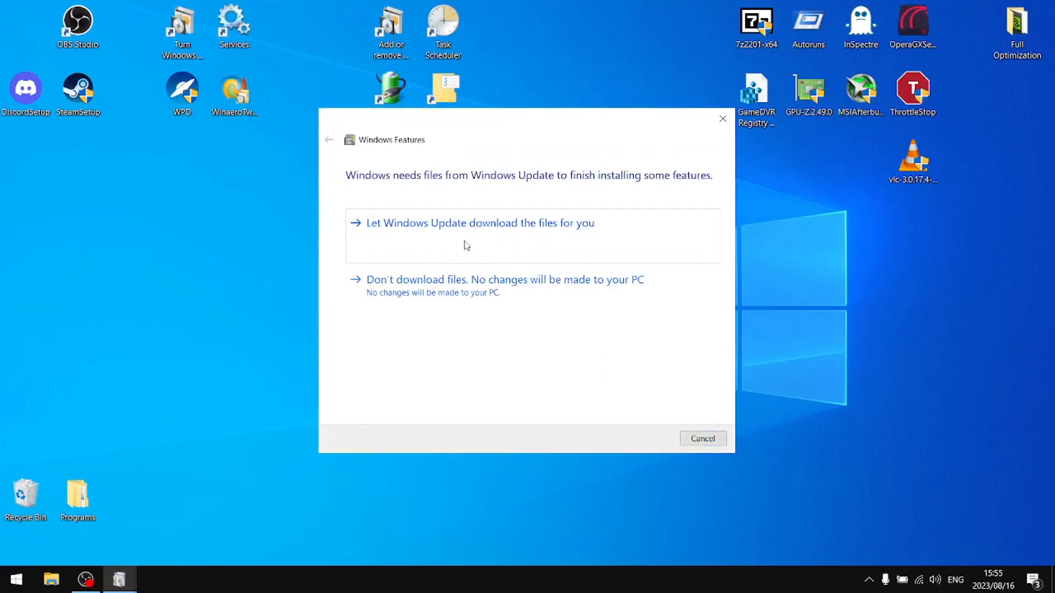
# Step: Let Windows Update download the files needed to finish installing DirectPlay
pyautogui.click(514, 237)
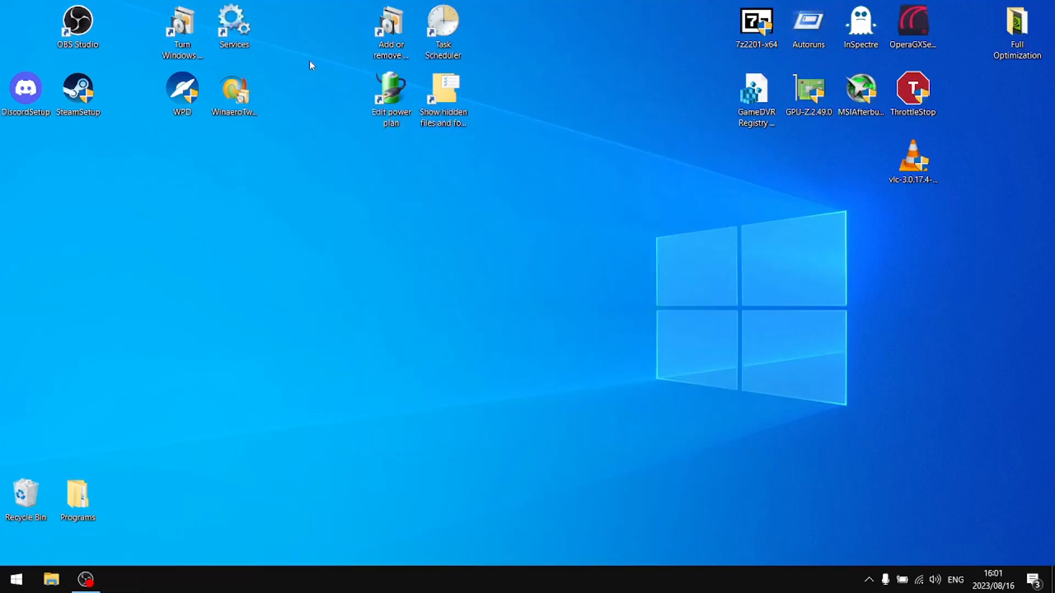
# Step: Delete the Windows features shortcut and place the Winaero Tweaker and WPD icons side by side
pyautogui.rightClick(182, 36)
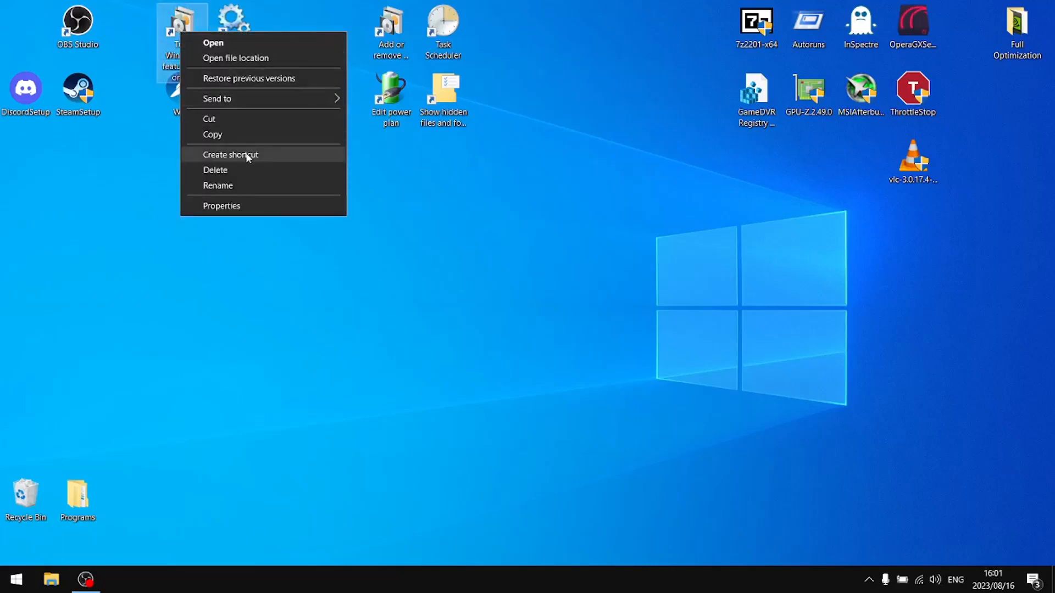
pyautogui.click(232, 169)
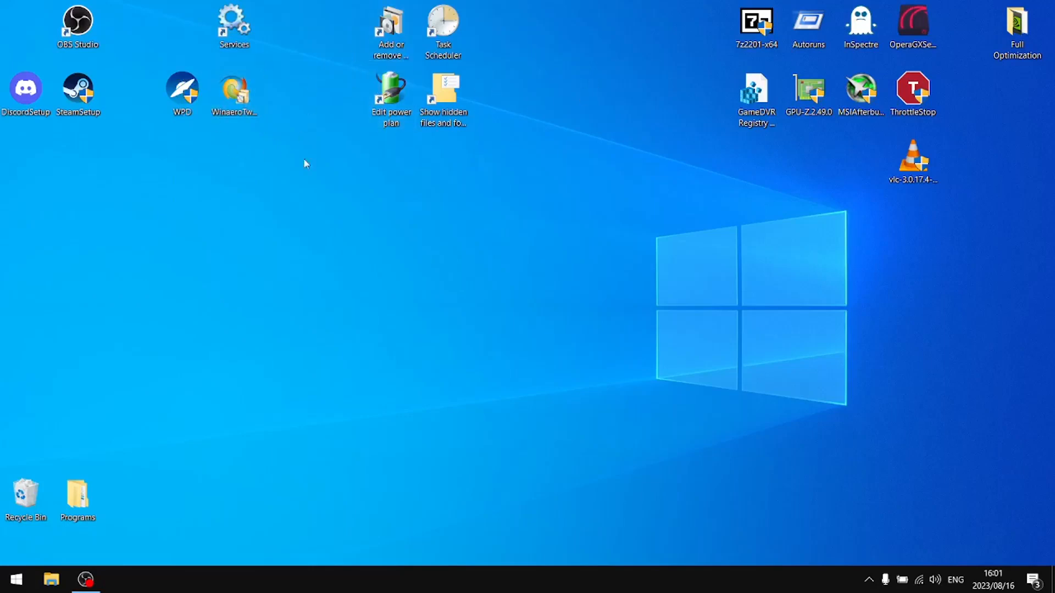
pyautogui.moveTo(234, 93); pyautogui.dragTo(173, 162)
pyautogui.moveTo(191, 99); pyautogui.dragTo(249, 170)
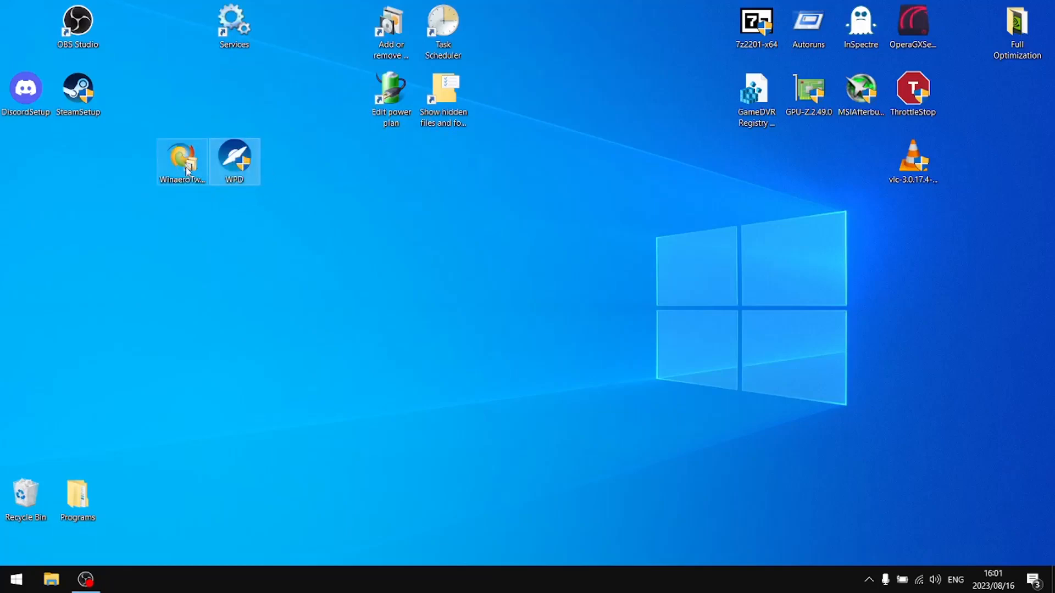
pyautogui.click(234, 162)
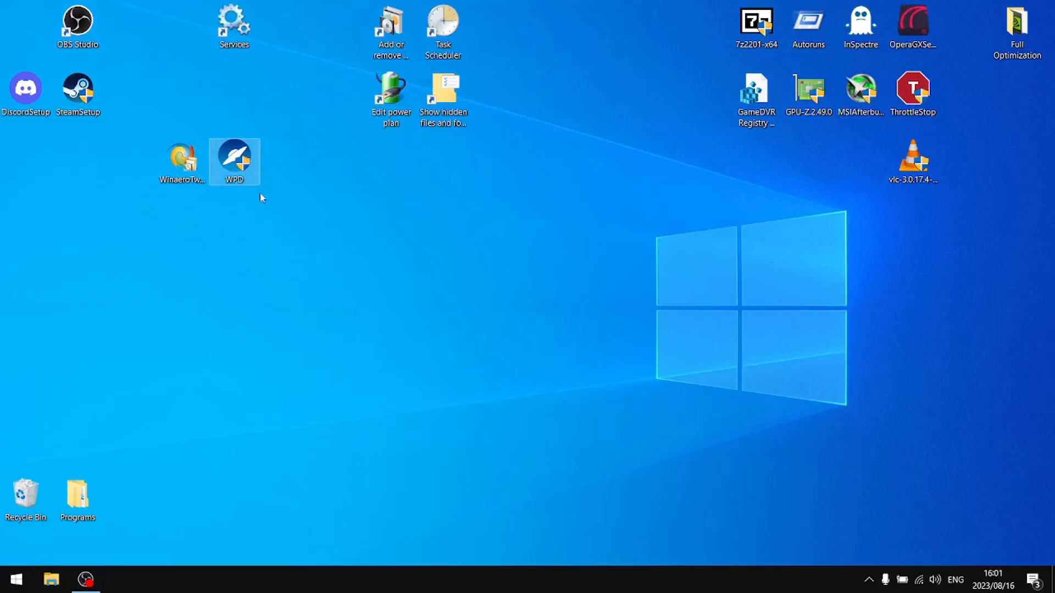
pyautogui.click(760, 32)
# Step: Install 7-Zip 22.01 (x64) into C:\Program Files\7-Zip as administrator and close the installer
pyautogui.rightClick(761, 32)
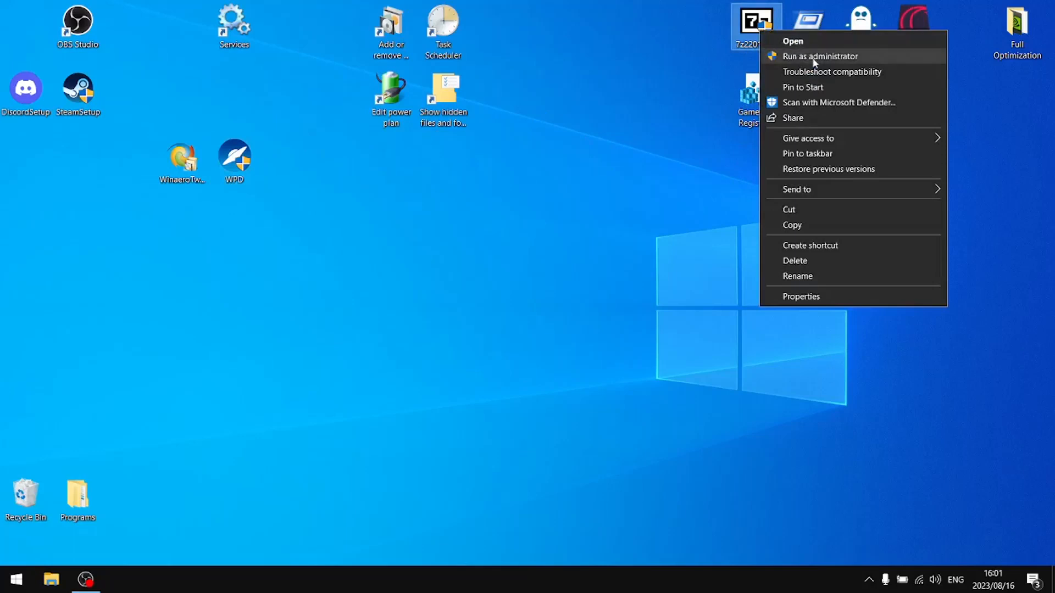
pyautogui.click(765, 45)
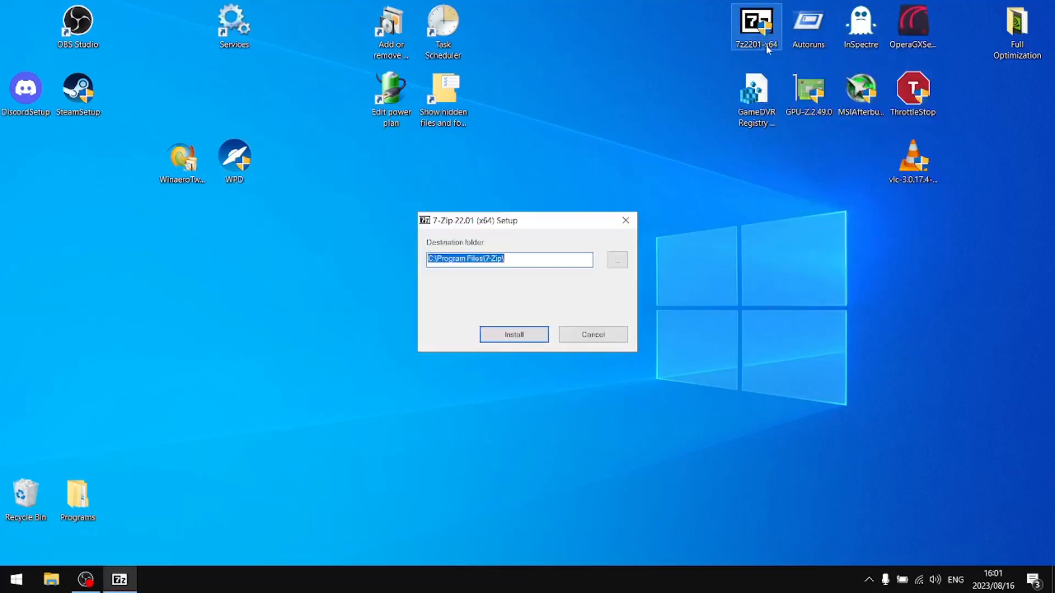
pyautogui.click(528, 332)
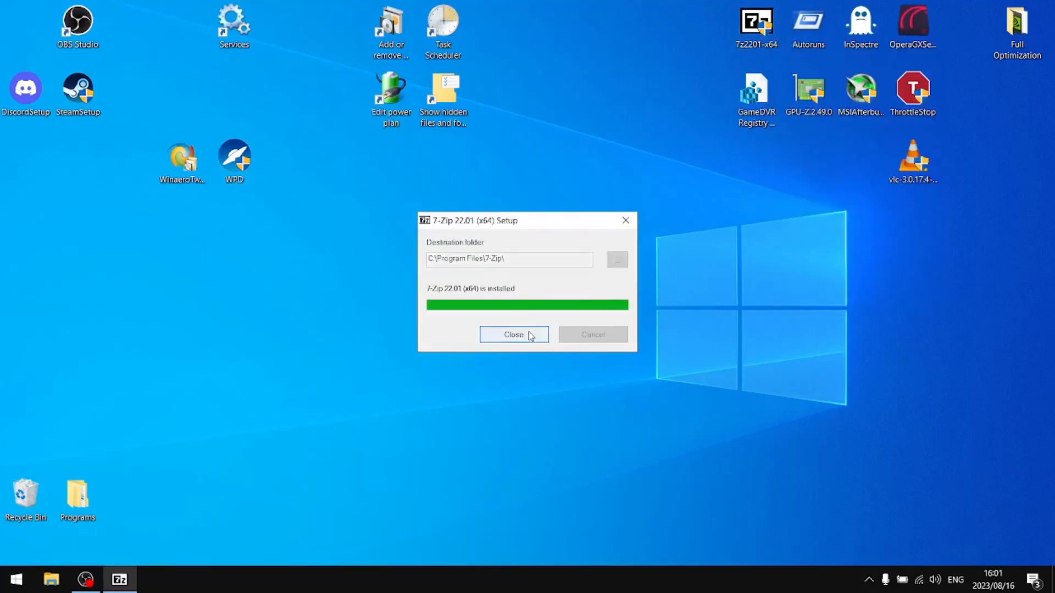
pyautogui.click(529, 333)
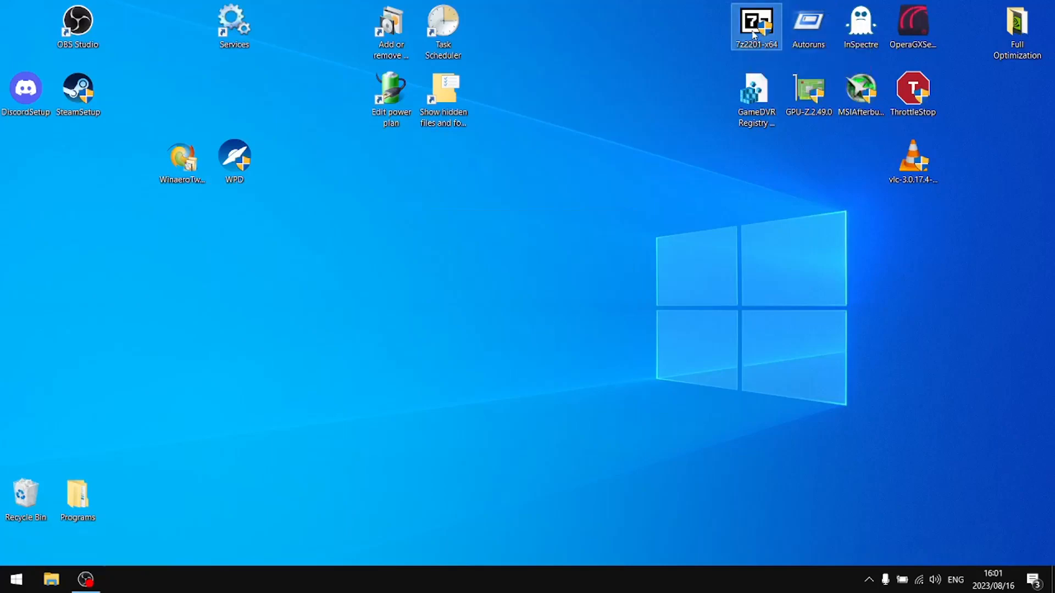
pyautogui.rightClick(757, 31)
# Step: Delete the 7-Zip installer and move the OperaGX setup and Autoruns icons to the left
pyautogui.click(795, 277)
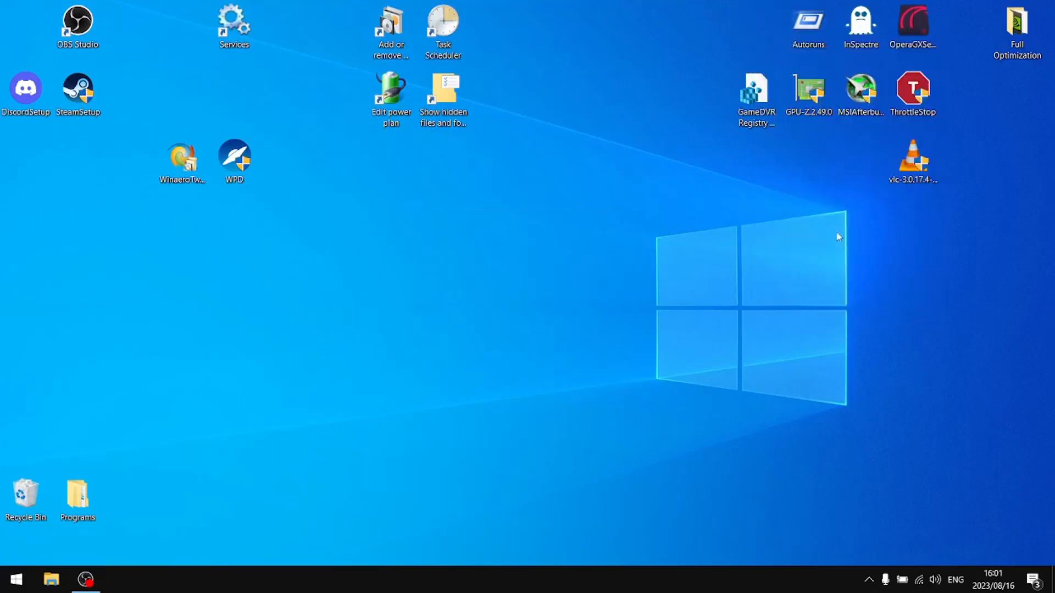
pyautogui.moveTo(918, 21); pyautogui.dragTo(22, 147)
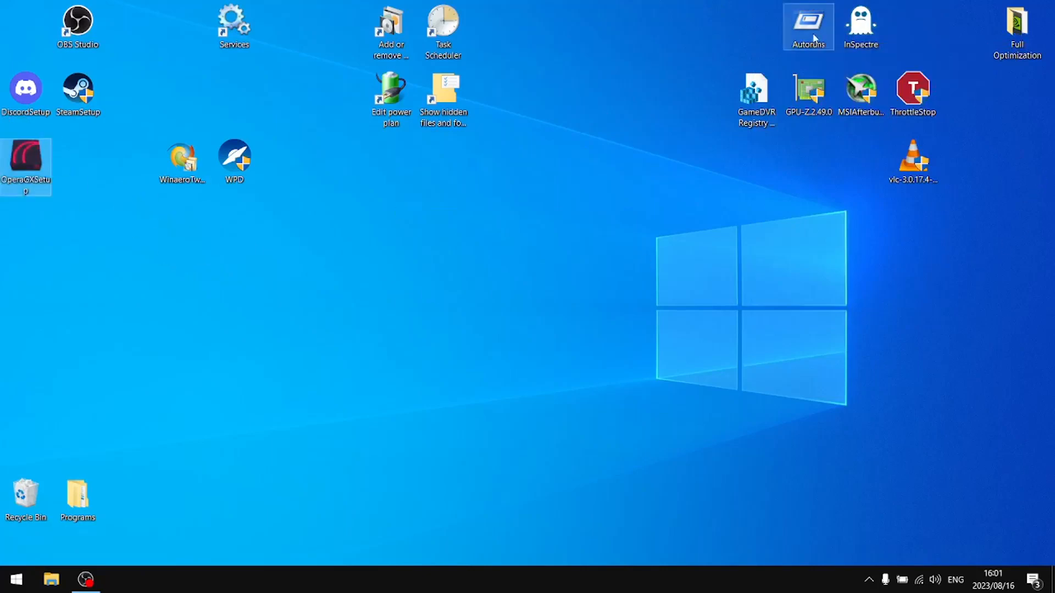
pyautogui.moveTo(808, 24); pyautogui.dragTo(78, 162)
# Step: Arrange the GameDVR Registry, GPU-Z, MSI Afterburner and ThrottleStop icons in the left columns
pyautogui.moveTo(754, 92); pyautogui.dragTo(26, 230)
pyautogui.moveTo(809, 90); pyautogui.dragTo(82, 226)
pyautogui.moveTo(860, 91); pyautogui.dragTo(26, 299)
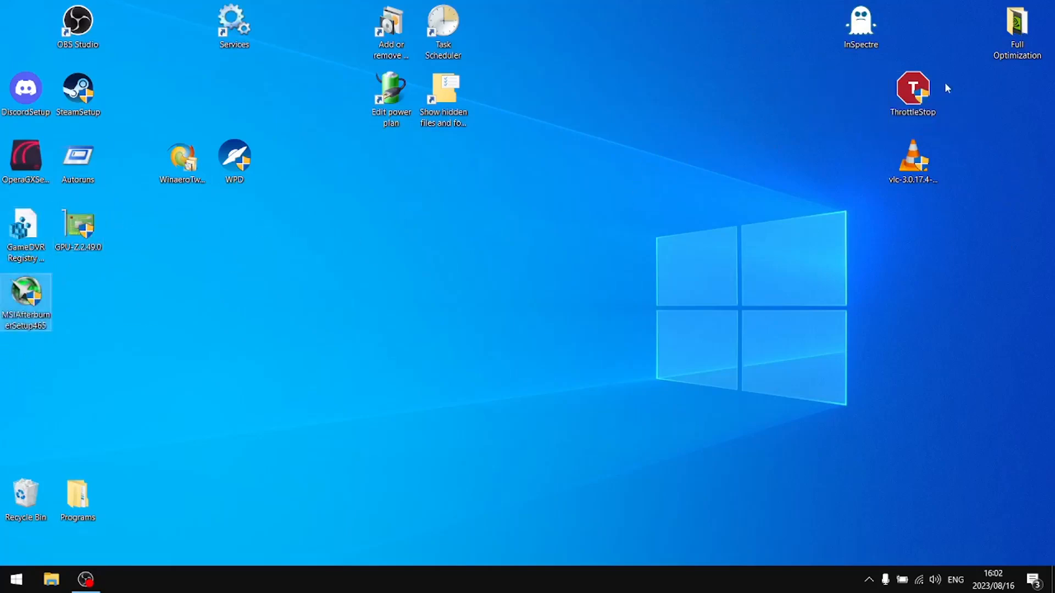
pyautogui.moveTo(913, 90); pyautogui.dragTo(94, 282)
# Step: Install VLC as administrator in English with default components and folder, launching it when done
pyautogui.click(928, 170)
pyautogui.rightClick(935, 174)
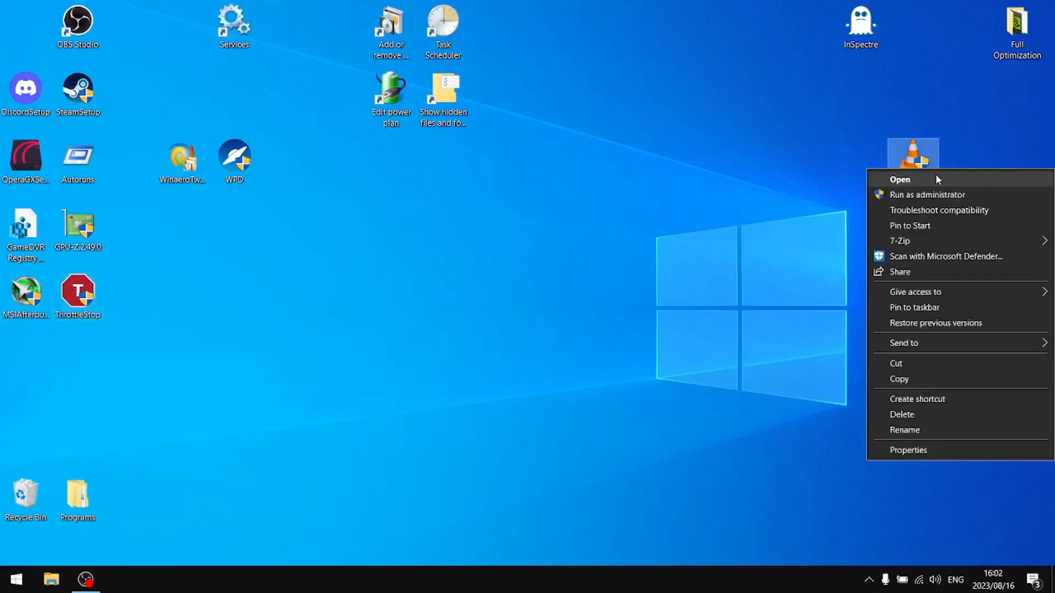
pyautogui.click(934, 194)
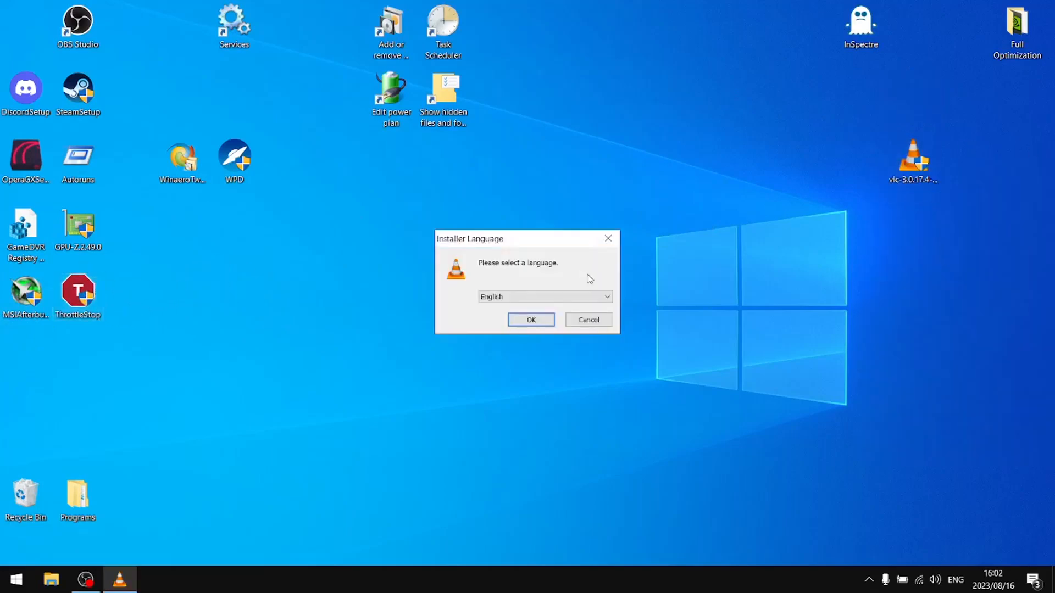
pyautogui.click(525, 320)
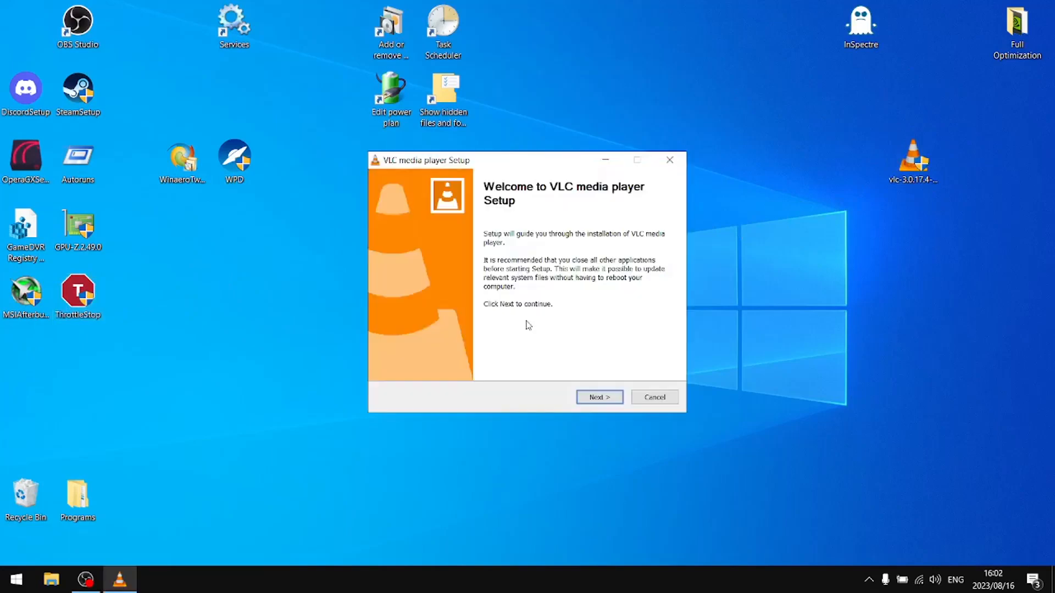
pyautogui.click(604, 400)
pyautogui.click(599, 398)
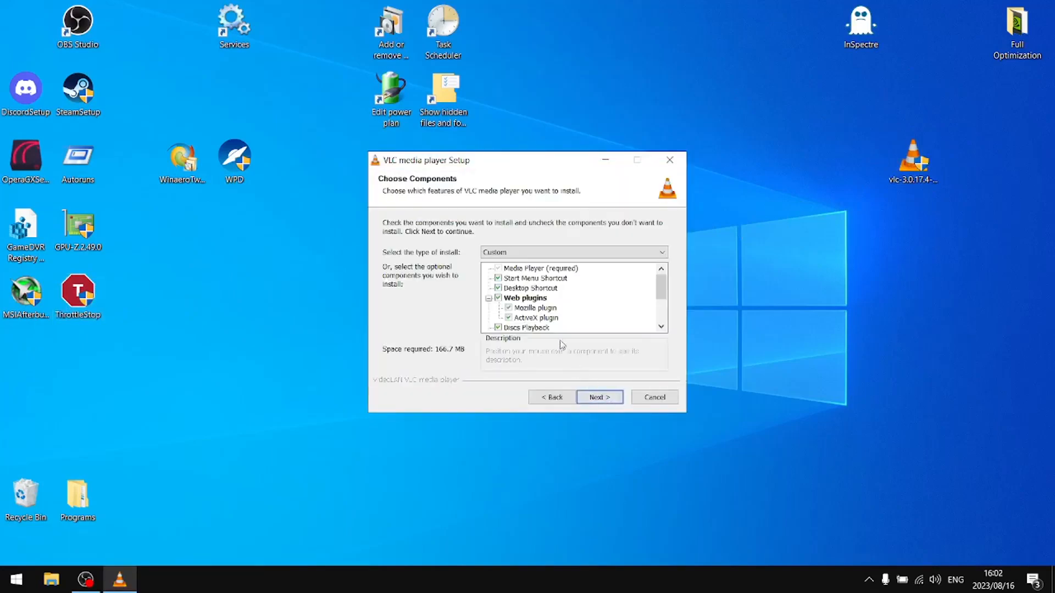
pyautogui.click(599, 397)
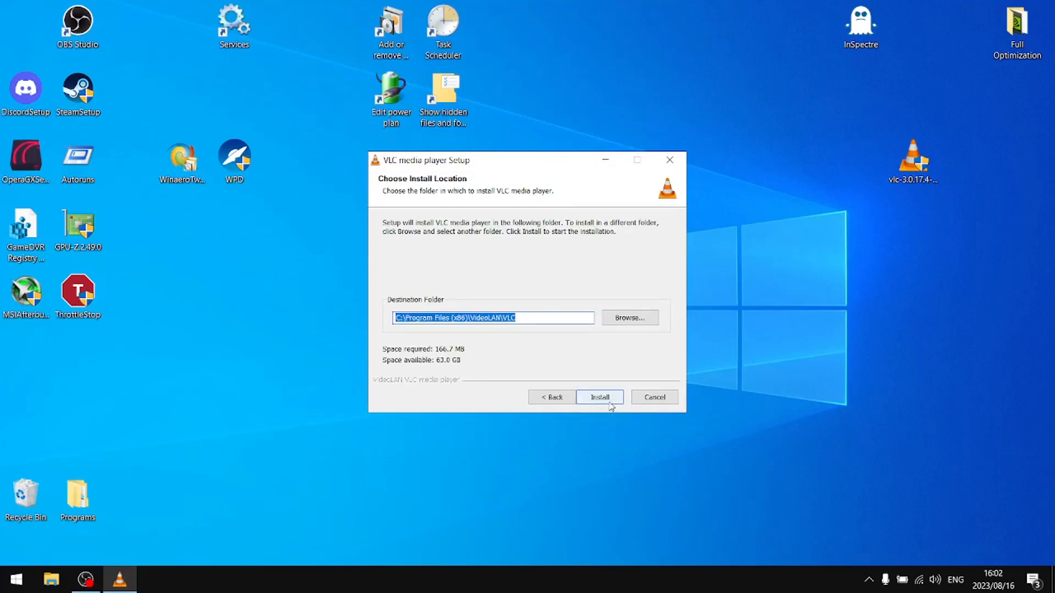
pyautogui.click(600, 397)
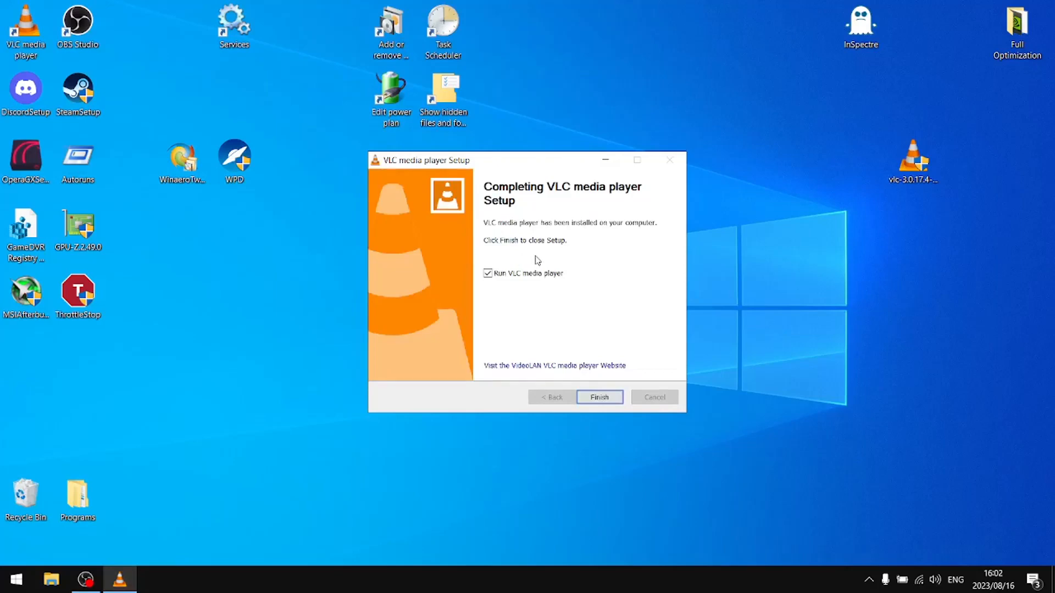
pyautogui.click(598, 398)
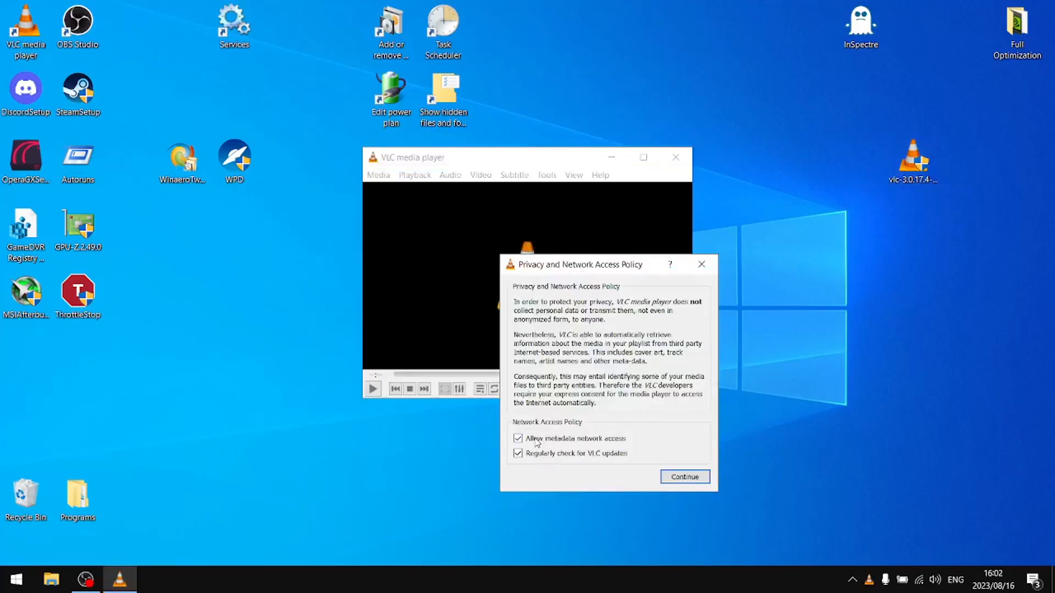
# Step: Untick metadata network access and automatic update checks in VLC's privacy prompt and confirm
pyautogui.click(518, 440)
pyautogui.click(518, 454)
pyautogui.click(672, 479)
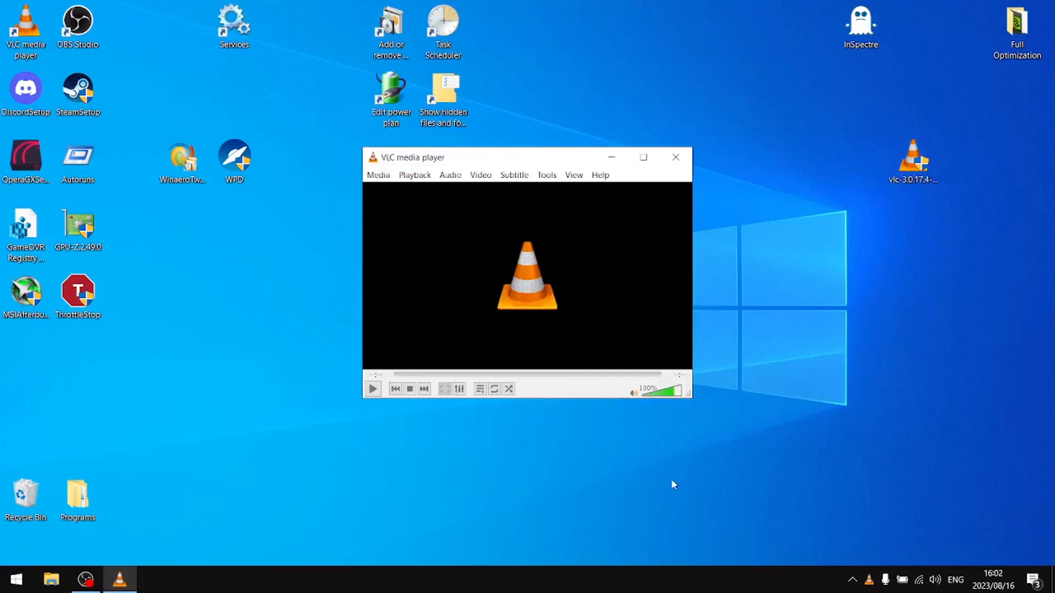
# Step: Set hardware-accelerated decoding to Disable in Input / Codecs preferences and save
pyautogui.click(546, 175)
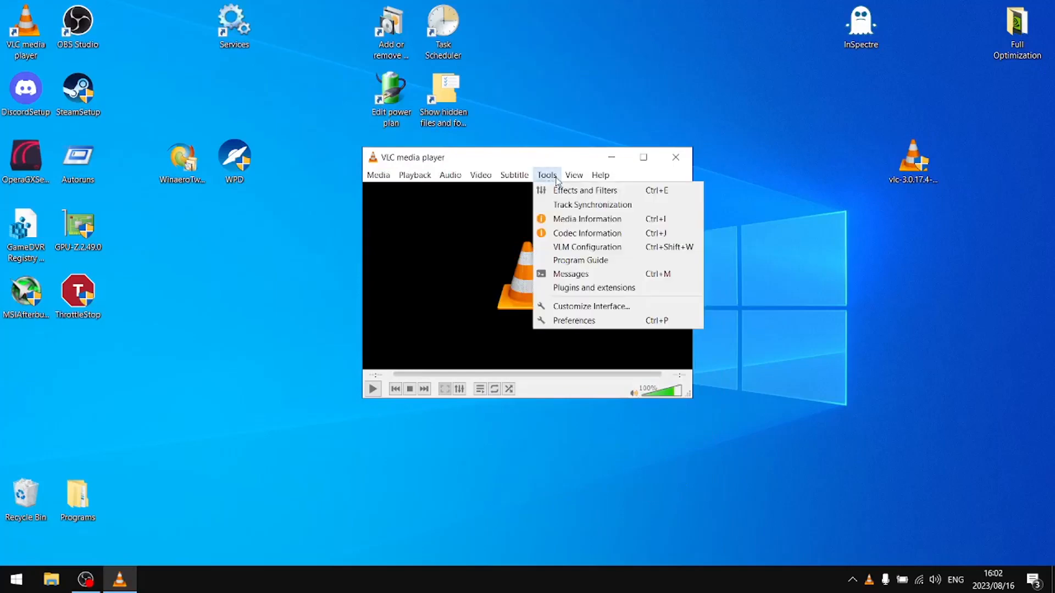
pyautogui.click(566, 321)
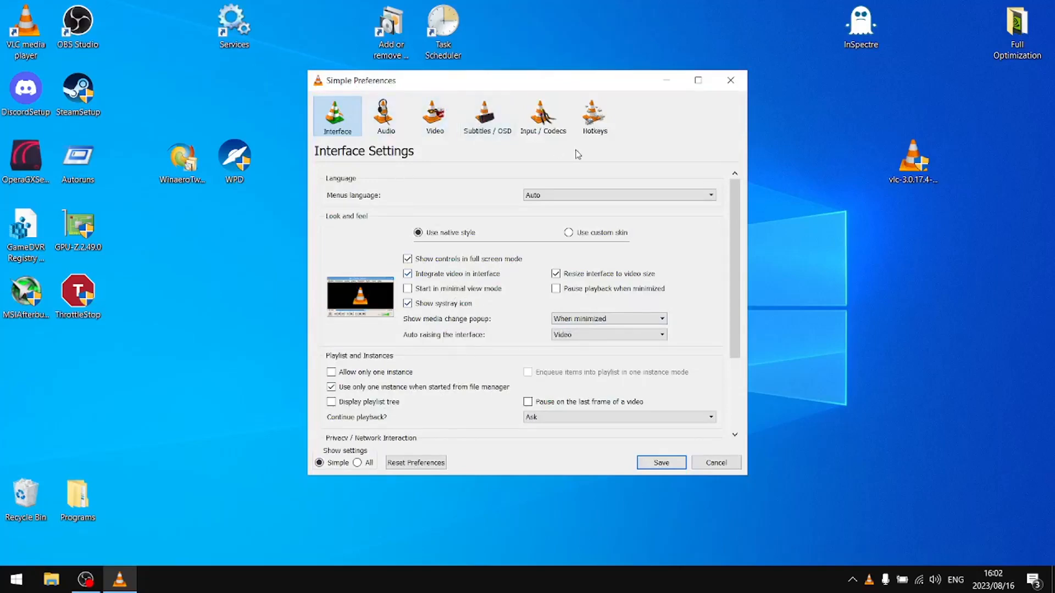
pyautogui.click(533, 129)
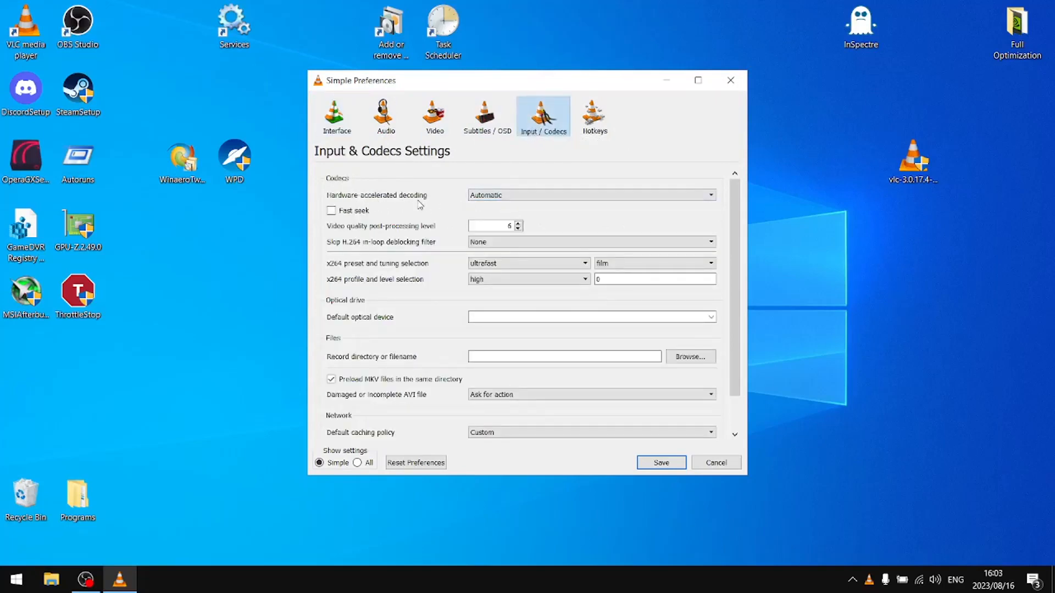
pyautogui.click(495, 196)
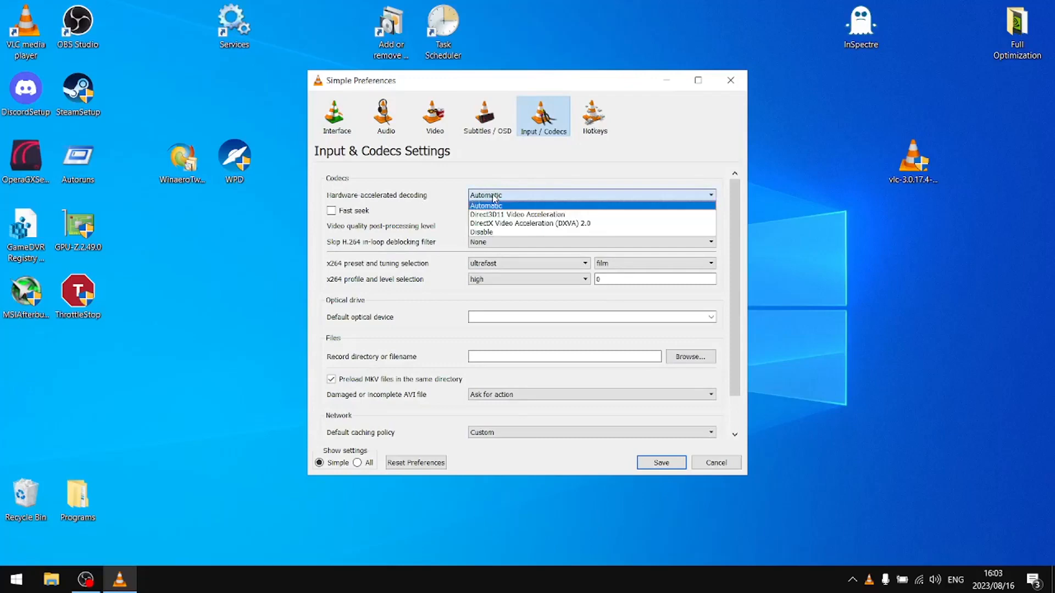
pyautogui.click(501, 232)
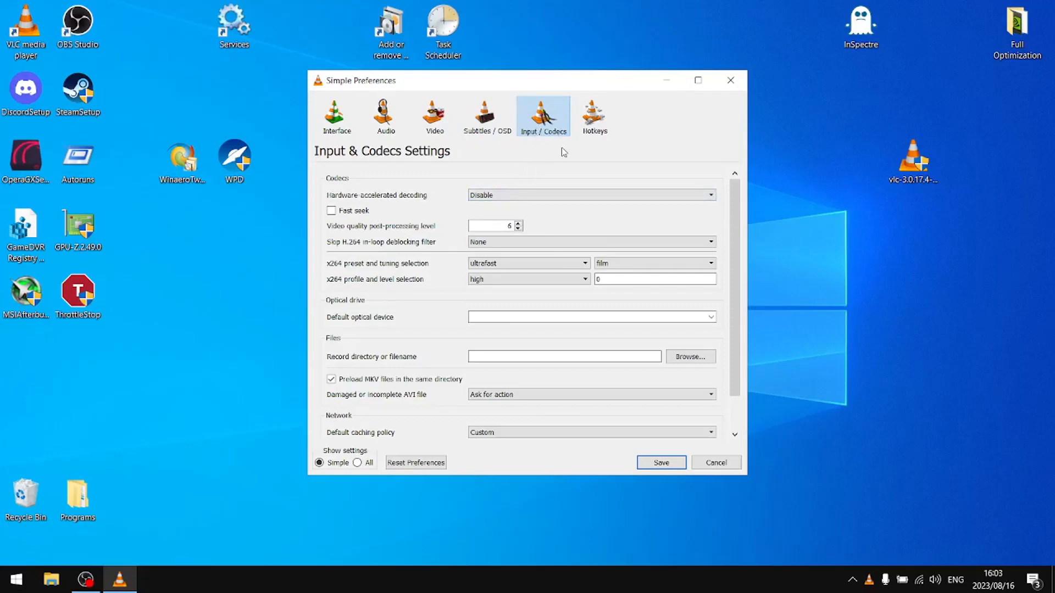
pyautogui.click(662, 462)
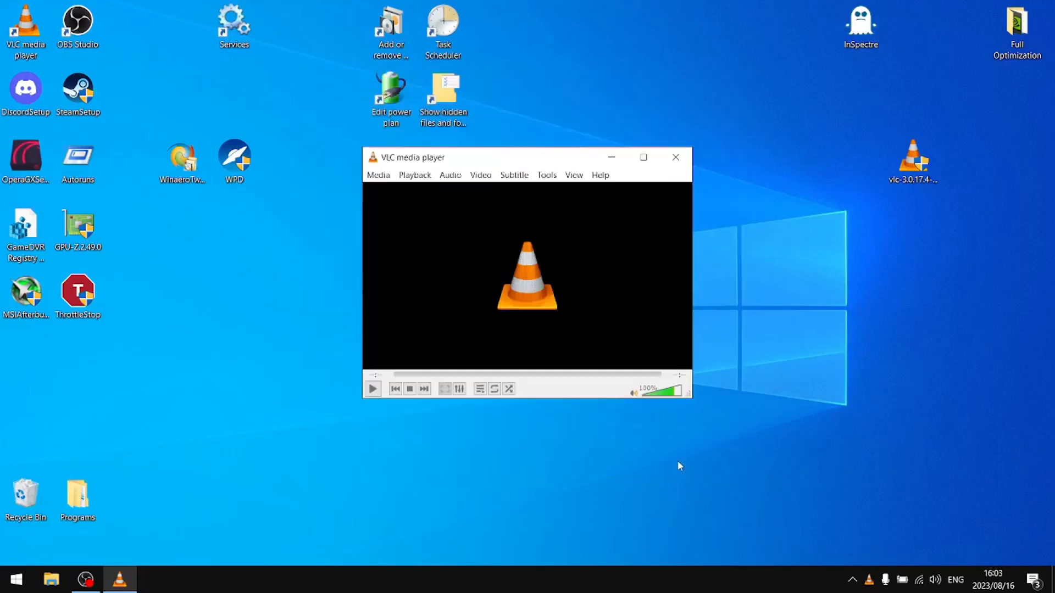
# Step: Close VLC and delete the VLC installer from the desktop
pyautogui.click(675, 157)
pyautogui.click(901, 159)
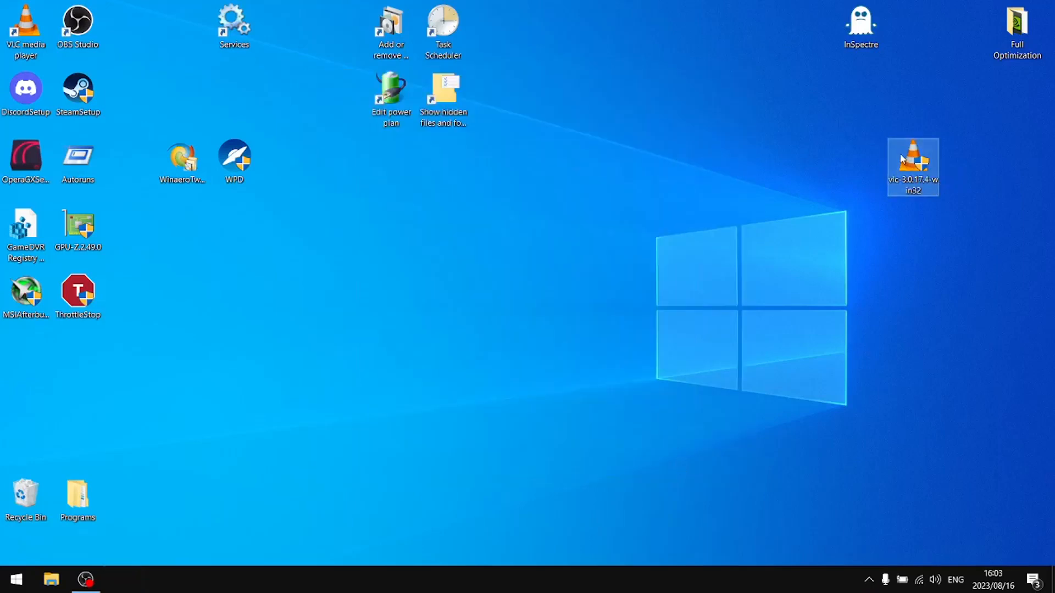
pyautogui.rightClick(904, 156)
pyautogui.click(921, 396)
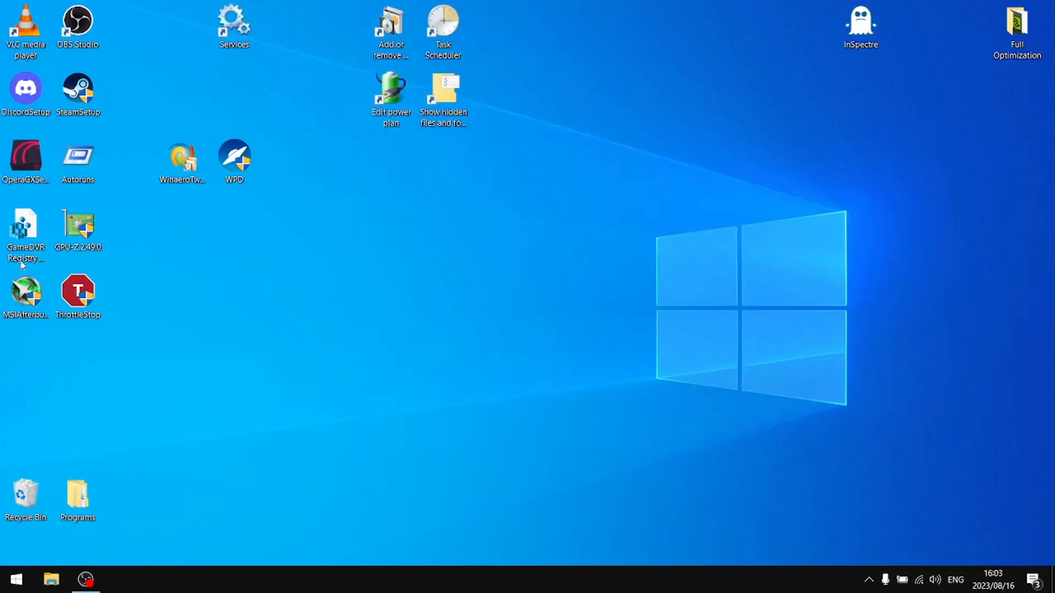
# Step: File the VLC shortcut into Programs and shift Programs, Recycle Bin and OBS Studio left
pyautogui.moveTo(11, 27); pyautogui.dragTo(134, 504)
pyautogui.moveTo(146, 545); pyautogui.dragTo(52, 471)
pyautogui.moveTo(69, 483); pyautogui.dragTo(19, 477)
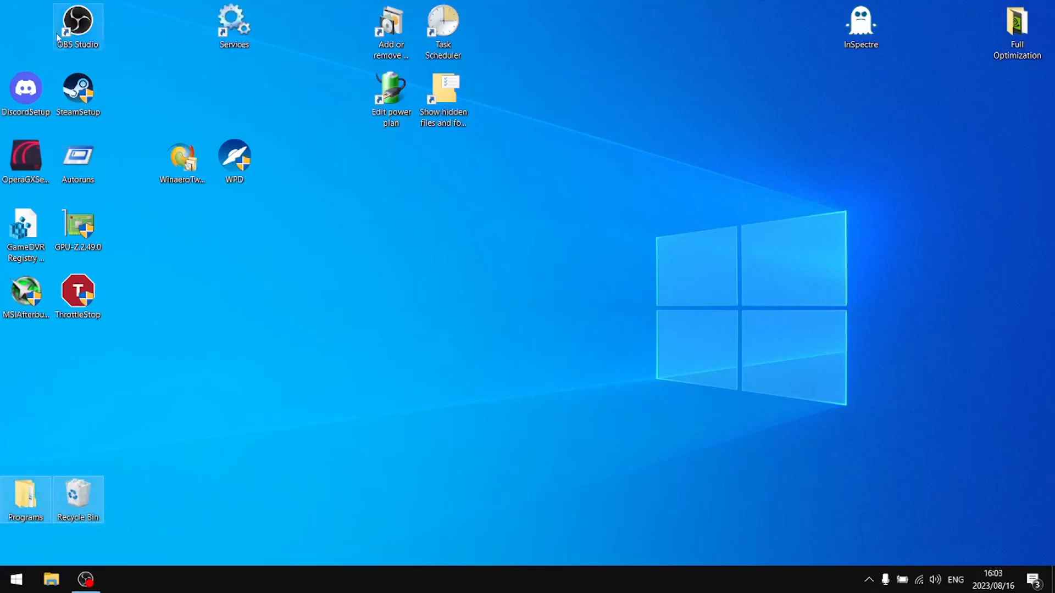
pyautogui.moveTo(67, 31); pyautogui.dragTo(22, 40)
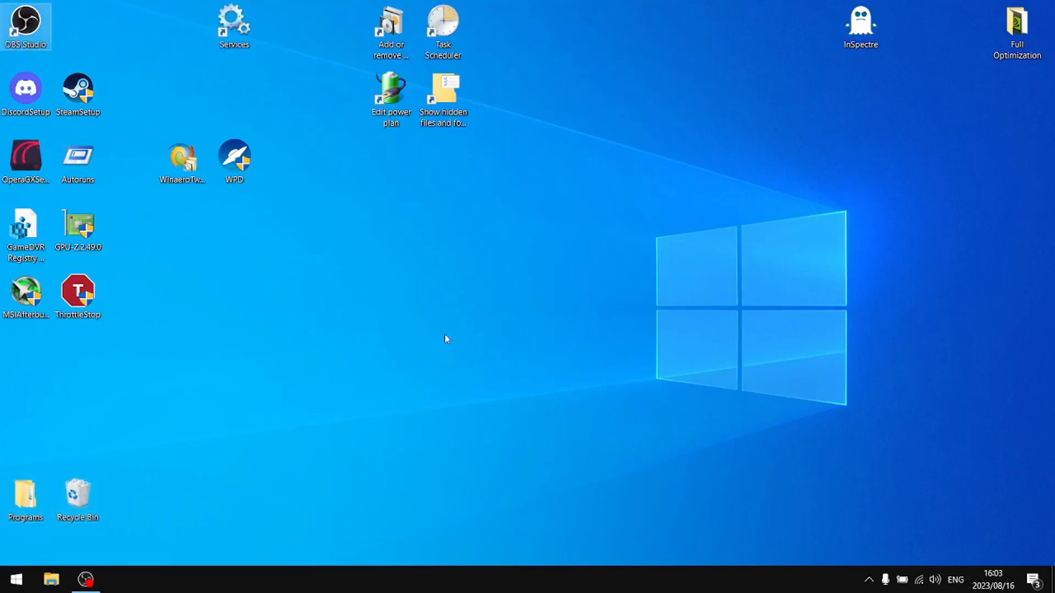
# Step: Run the Winaero Tweaker setup file as administrator
pyautogui.click(180, 155)
pyautogui.moveTo(407, 156); pyautogui.dragTo(347, 166)
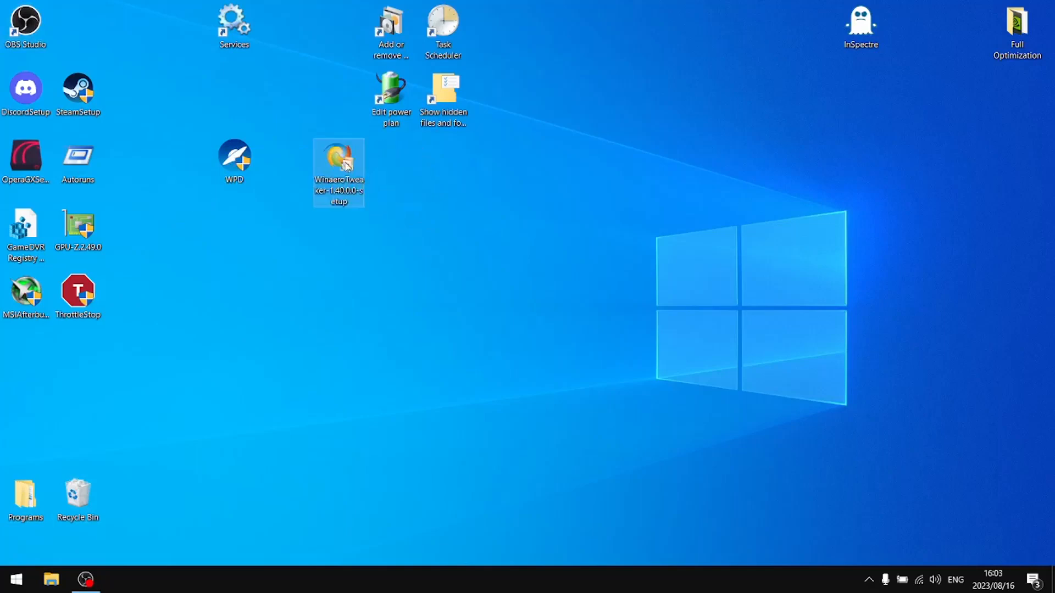
pyautogui.rightClick(345, 165)
pyautogui.click(392, 185)
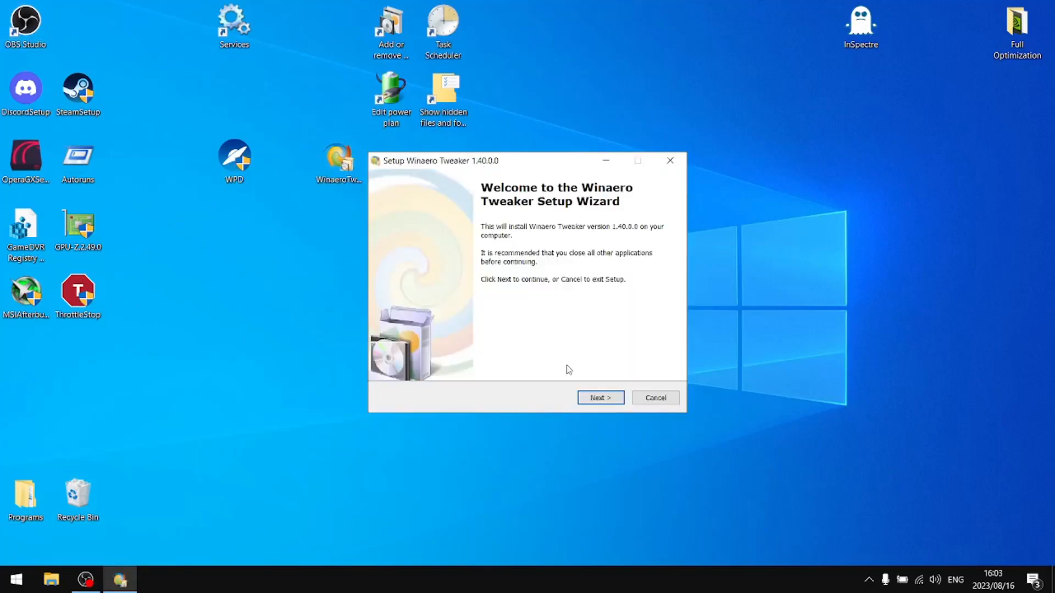
# Step: Install Winaero Tweaker 1.40.0.0 in normal mode with default location, folder and tasks, then launch it
pyautogui.click(600, 398)
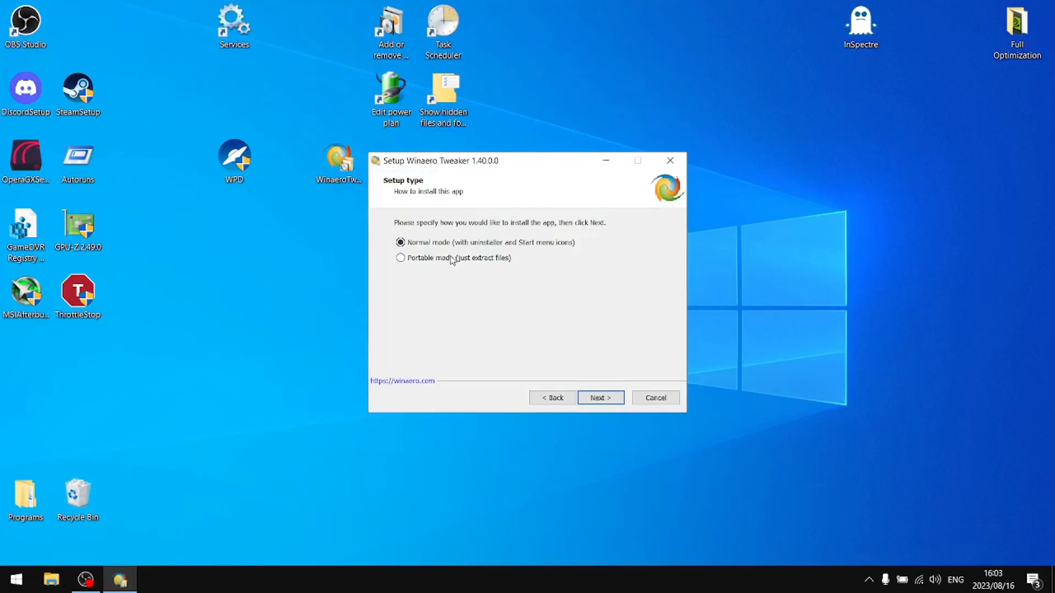
pyautogui.click(598, 398)
pyautogui.click(437, 358)
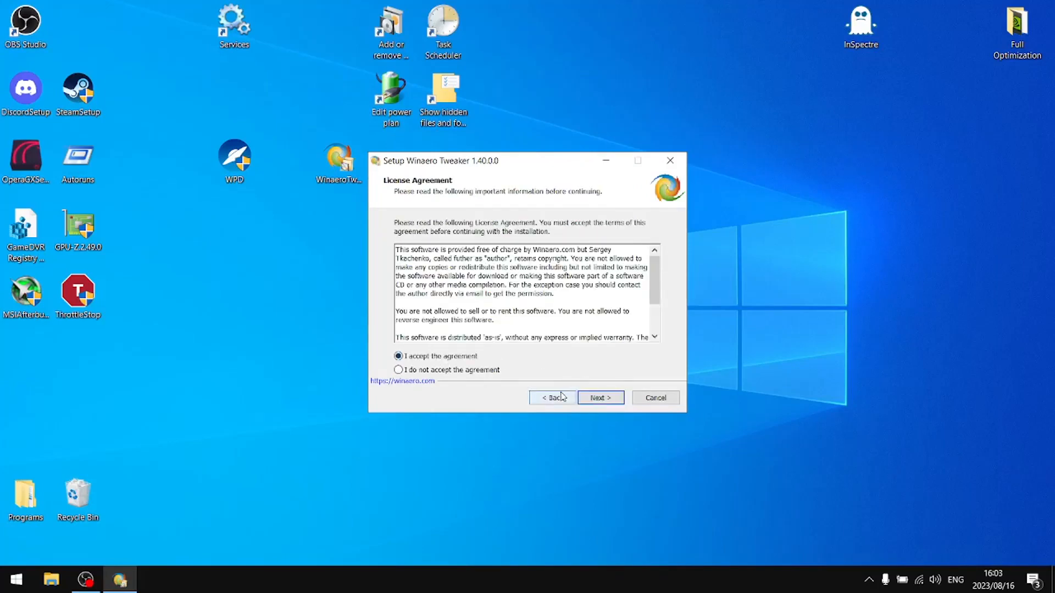
pyautogui.click(592, 399)
pyautogui.click(592, 400)
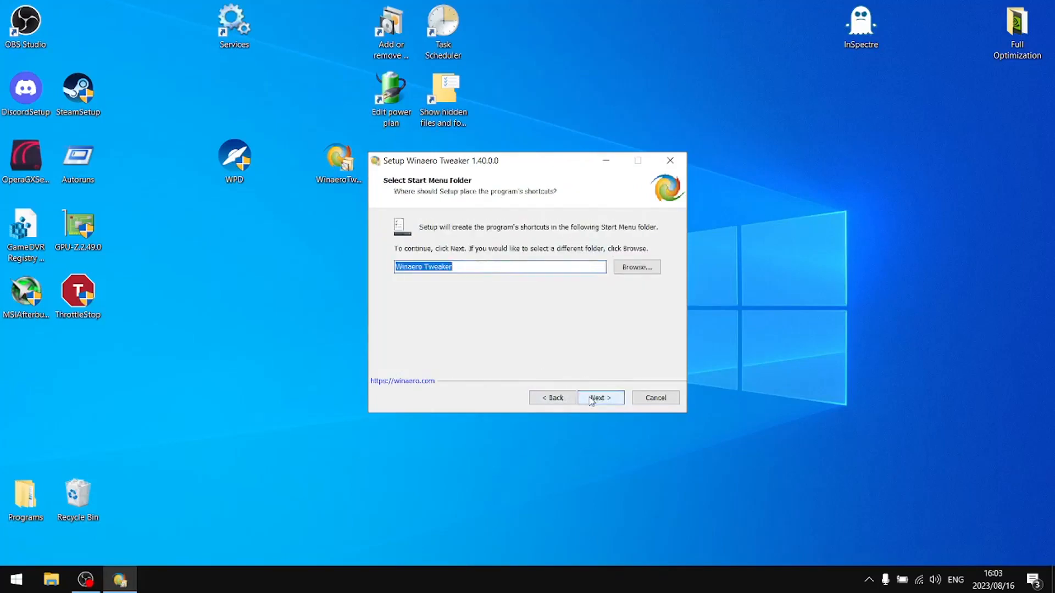
pyautogui.click(592, 400)
pyautogui.click(592, 400)
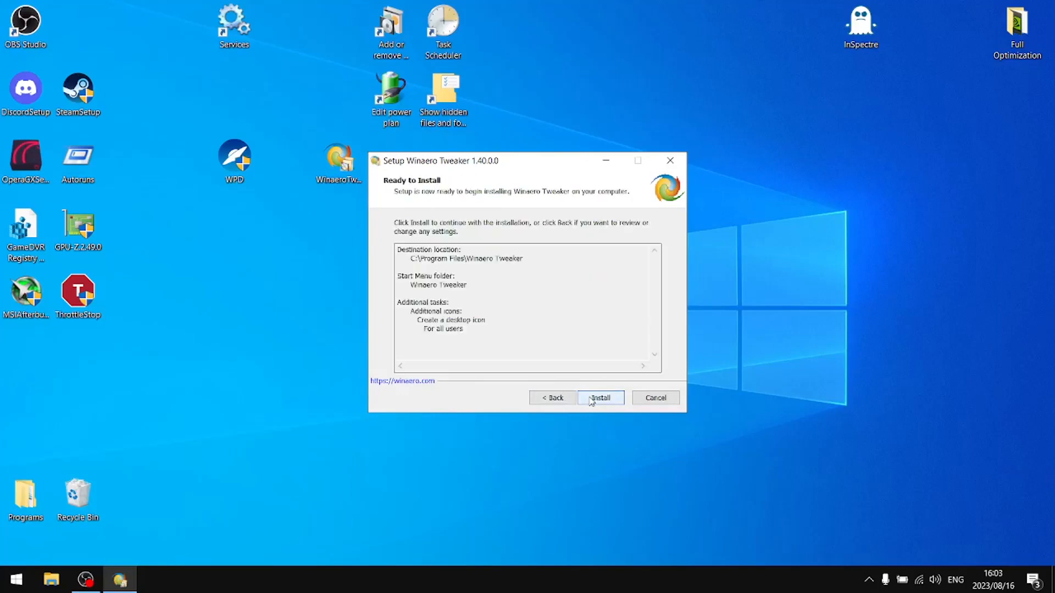
pyautogui.click(591, 399)
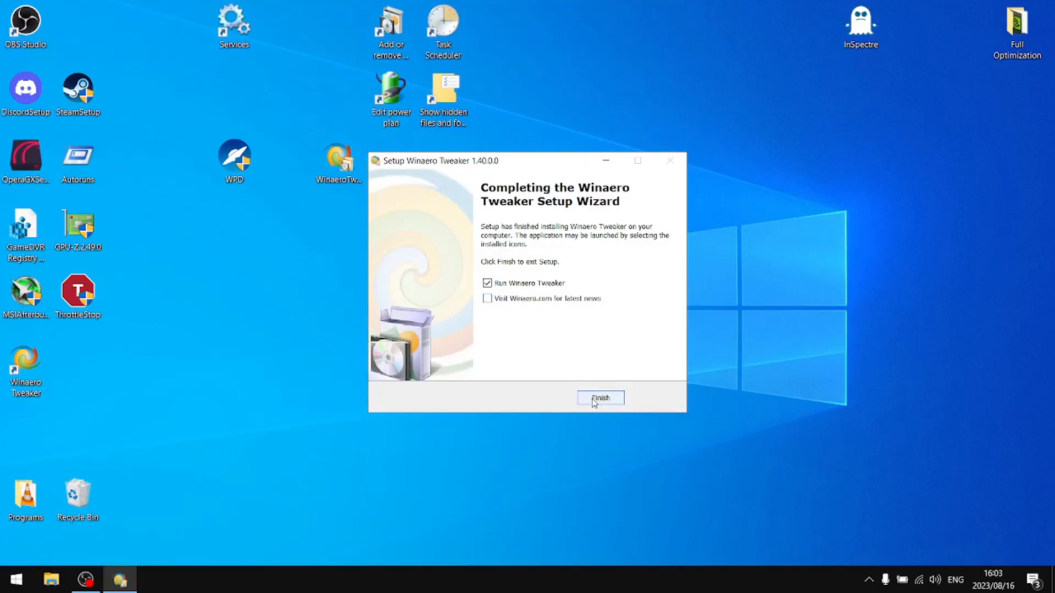
pyautogui.click(602, 399)
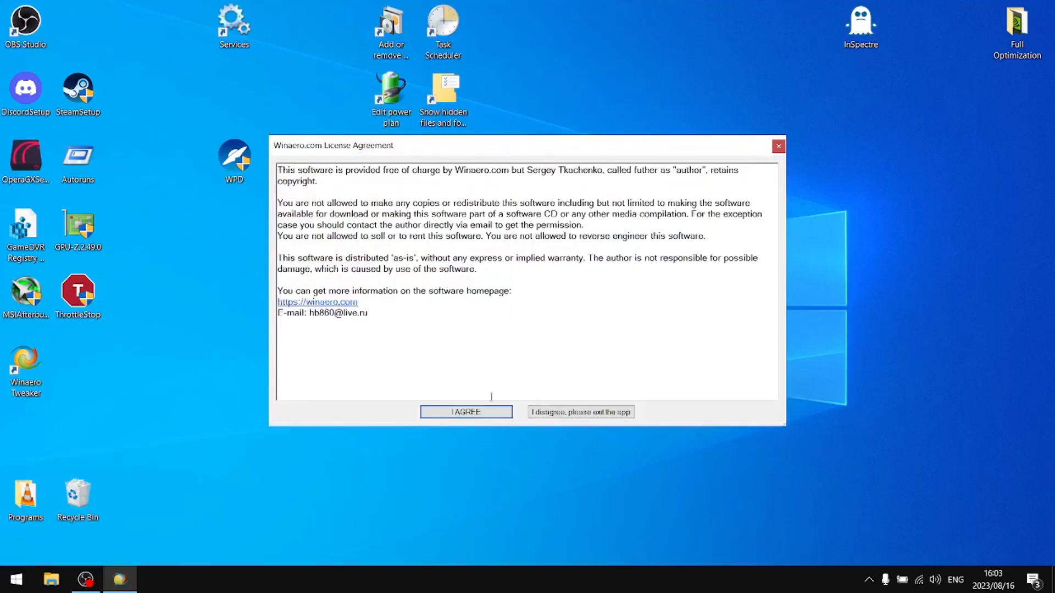
# Step: Accept the Winaero license and remove its setup file and shortcut from the desktop
pyautogui.click(475, 412)
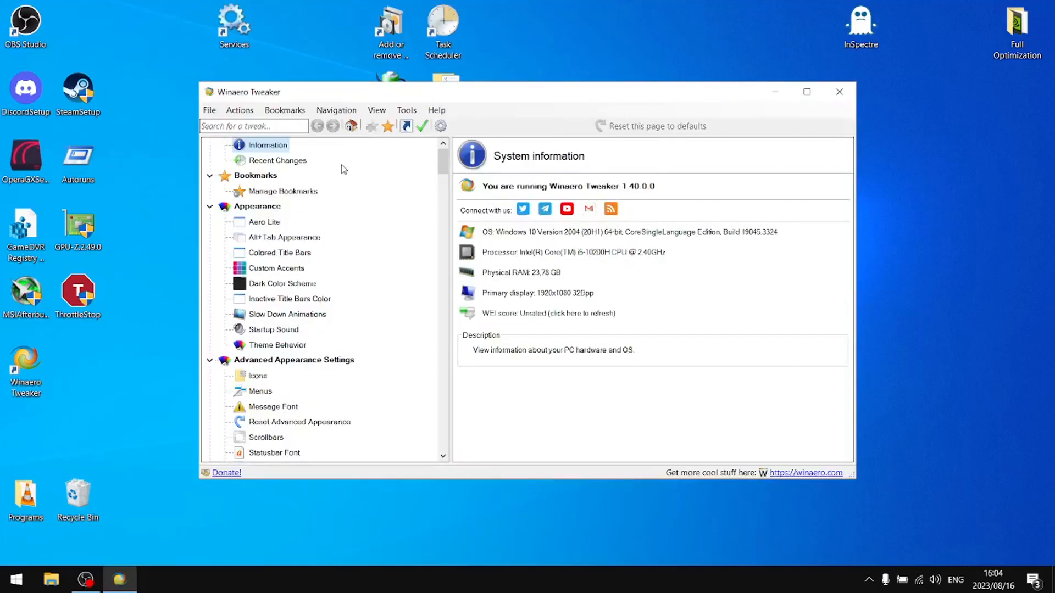
pyautogui.moveTo(560, 99); pyautogui.dragTo(897, 90)
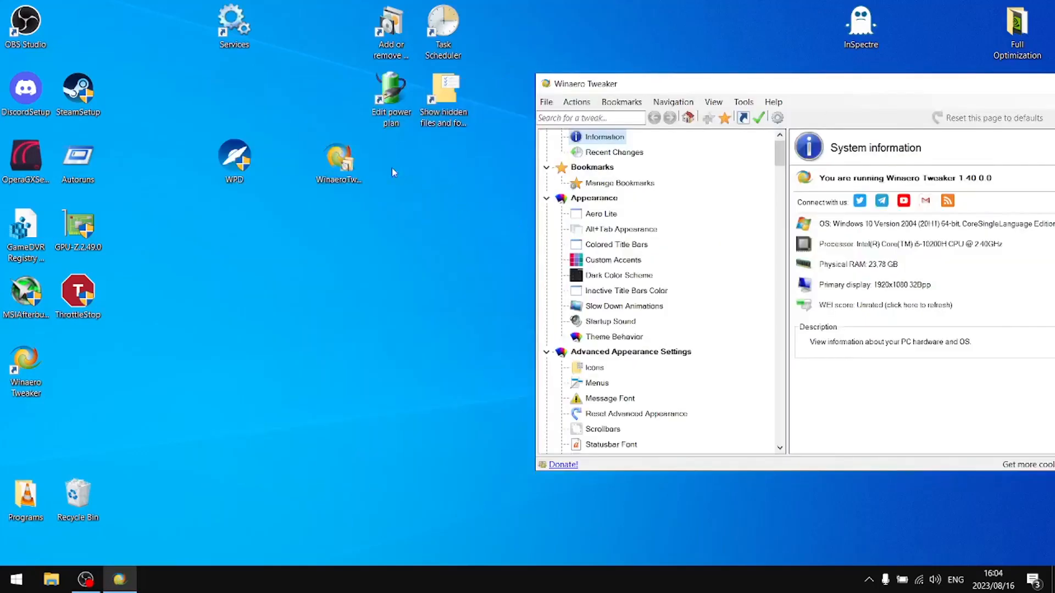
pyautogui.rightClick(338, 142)
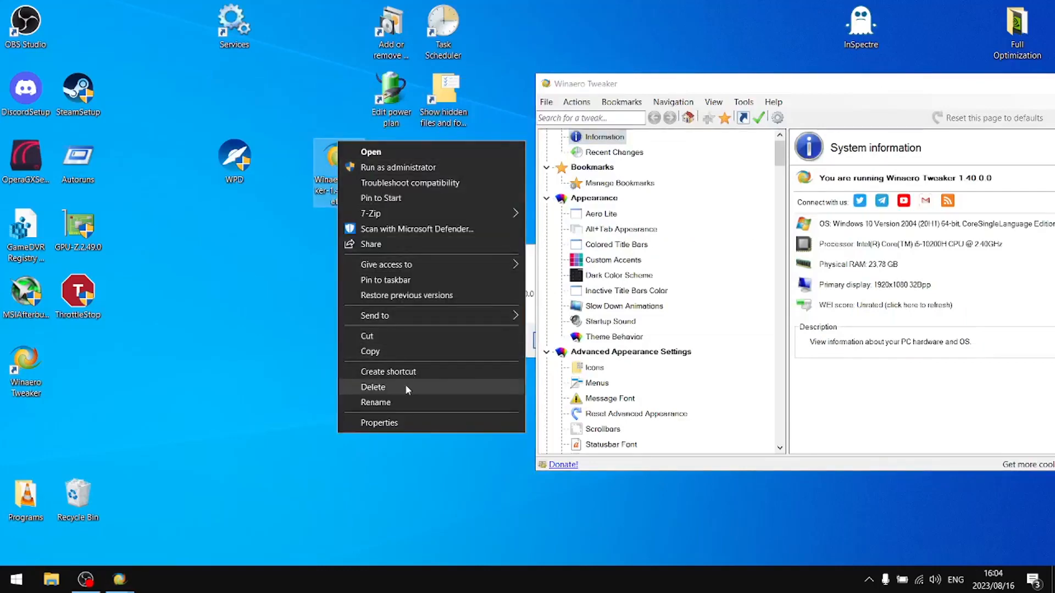
pyautogui.click(407, 387)
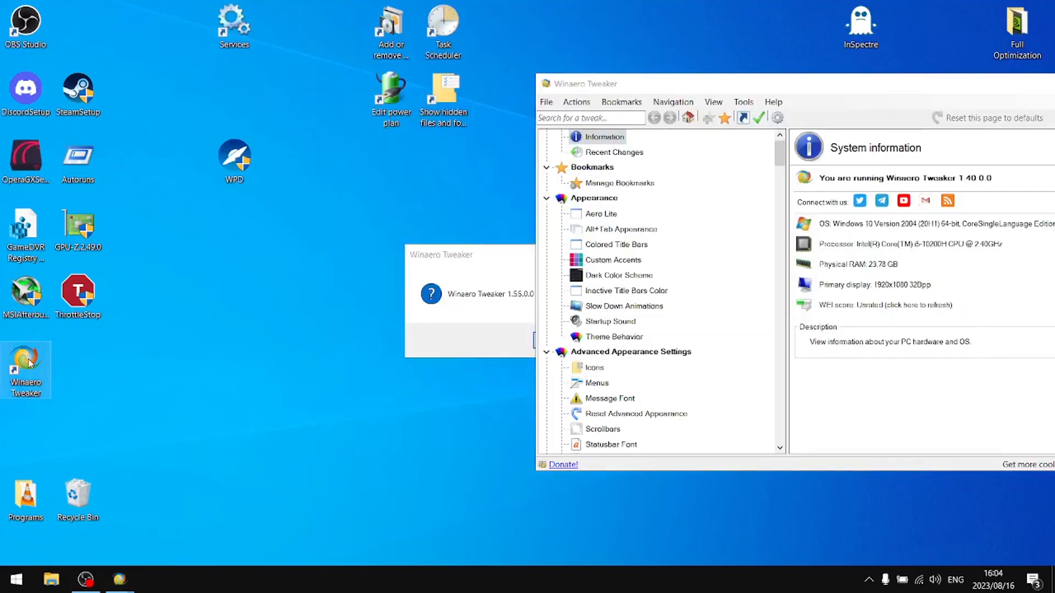
pyautogui.moveTo(31, 362); pyautogui.dragTo(78, 497)
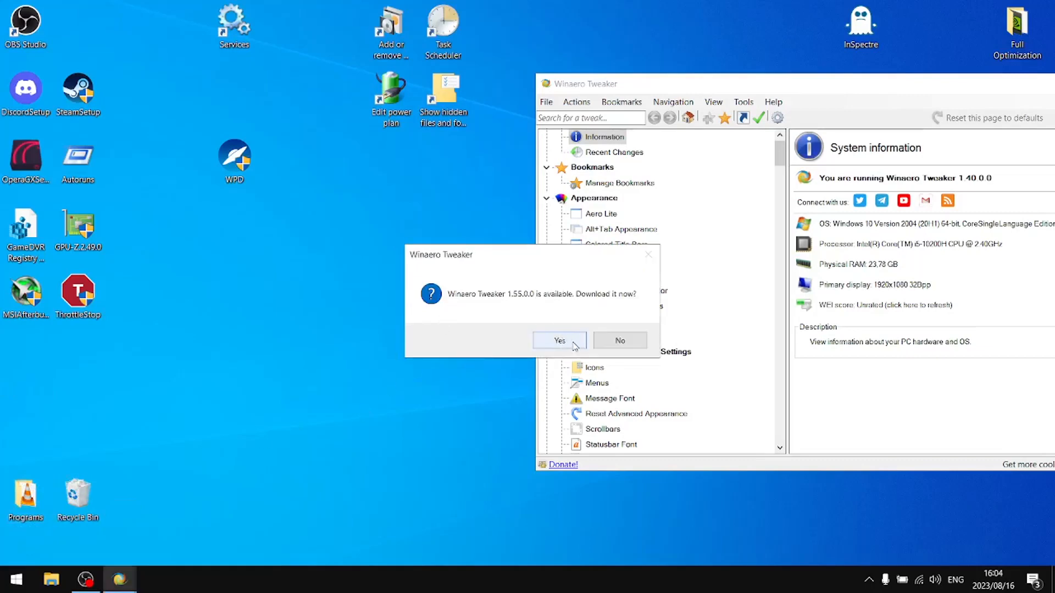
# Step: Decline the 1.55.0.0 update, turn off automatic update checks, and maximize Winaero Tweaker
pyautogui.click(603, 339)
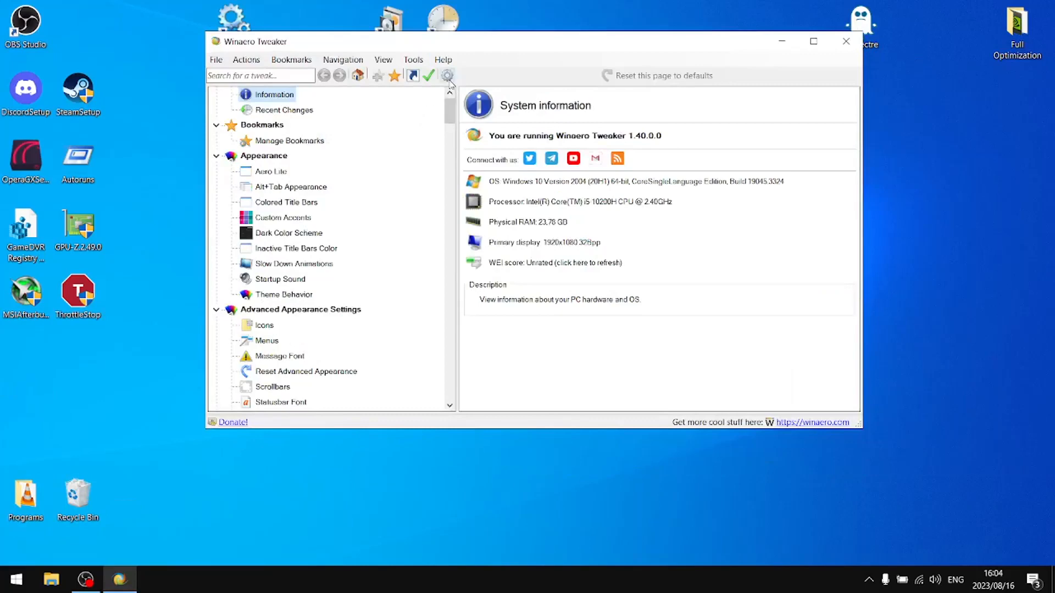
pyautogui.click(448, 76)
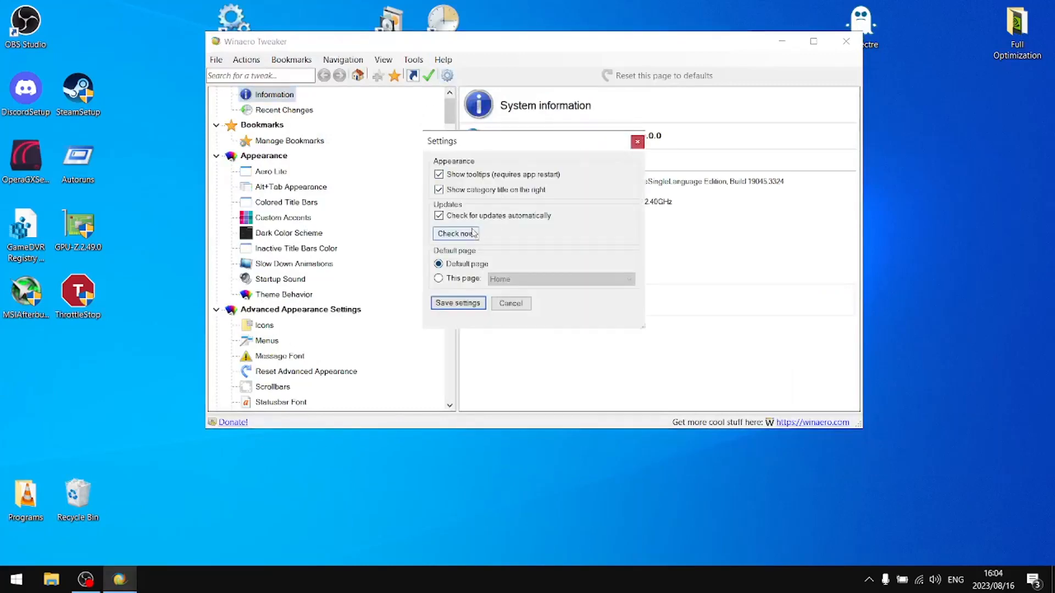
pyautogui.click(439, 216)
pyautogui.click(459, 302)
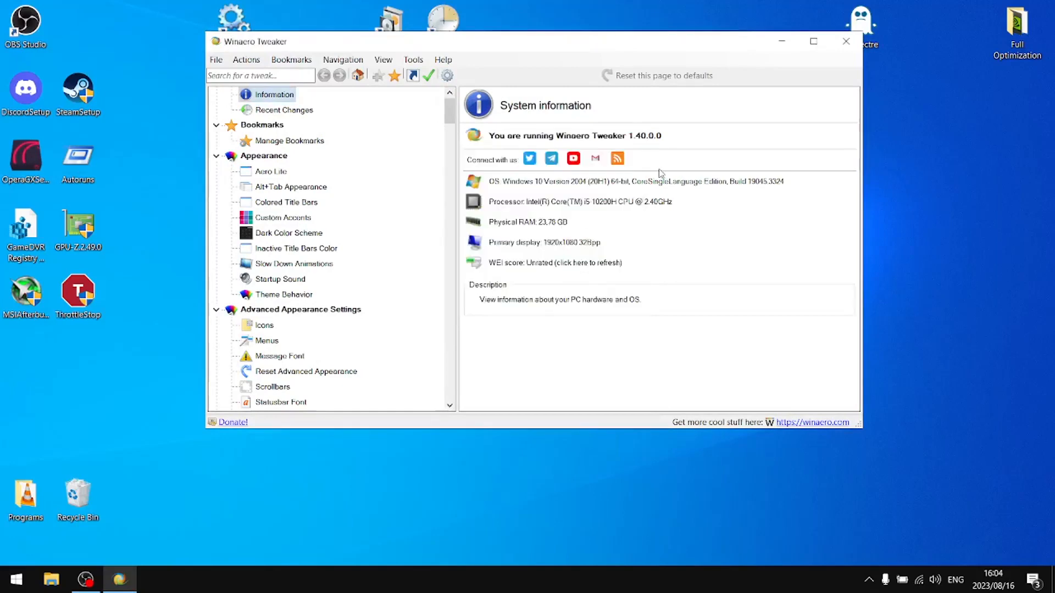
pyautogui.click(813, 42)
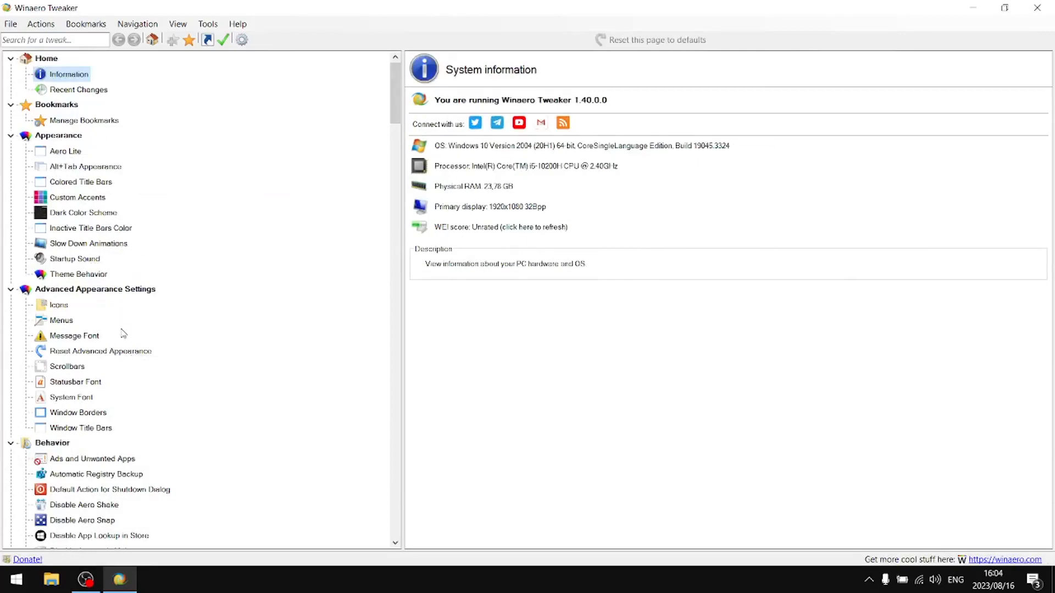
# Step: Disable Windows ads, including Personalized ads, and postpone the reboot
pyautogui.scroll(-6, 125, 308)
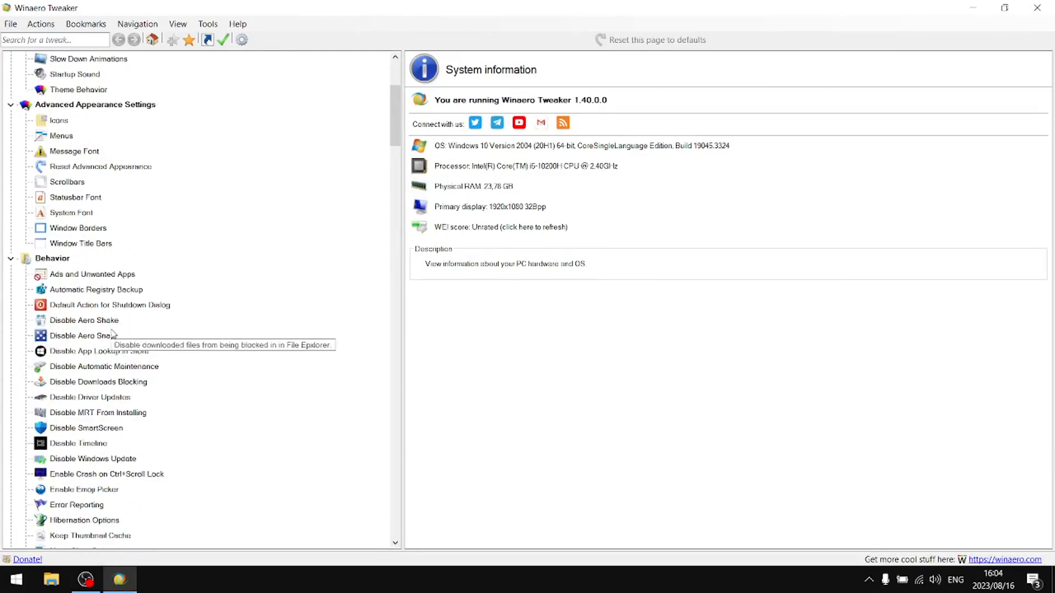
pyautogui.scroll(-1, 102, 317)
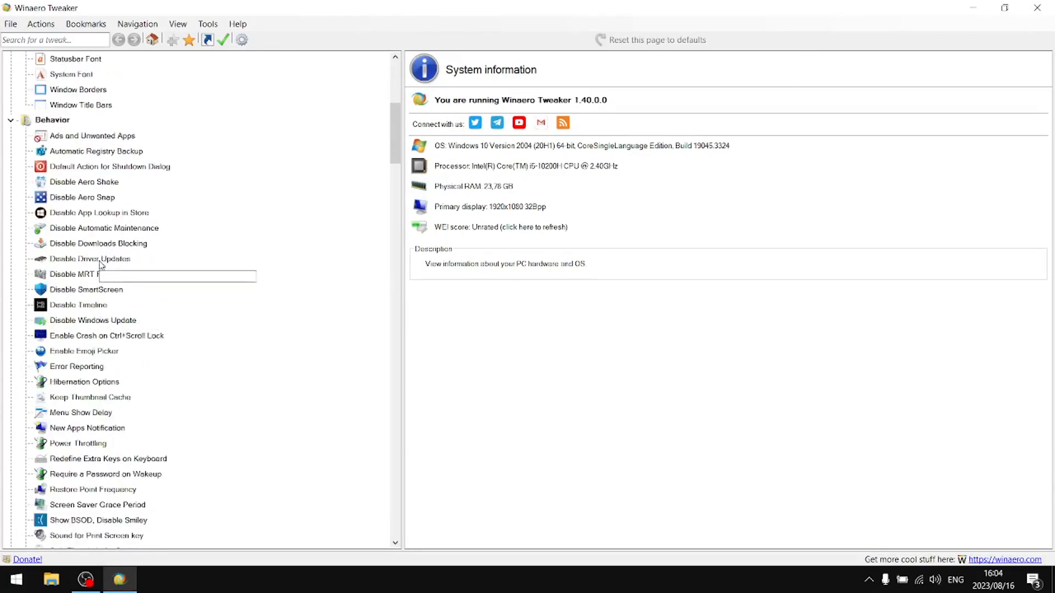
pyautogui.click(91, 136)
pyautogui.click(442, 115)
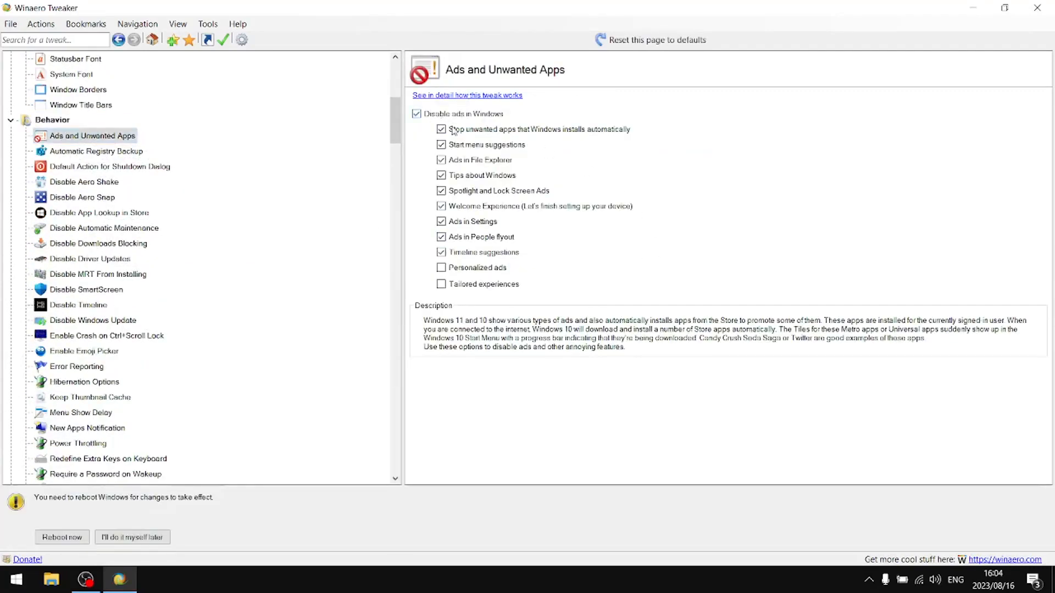
pyautogui.click(442, 269)
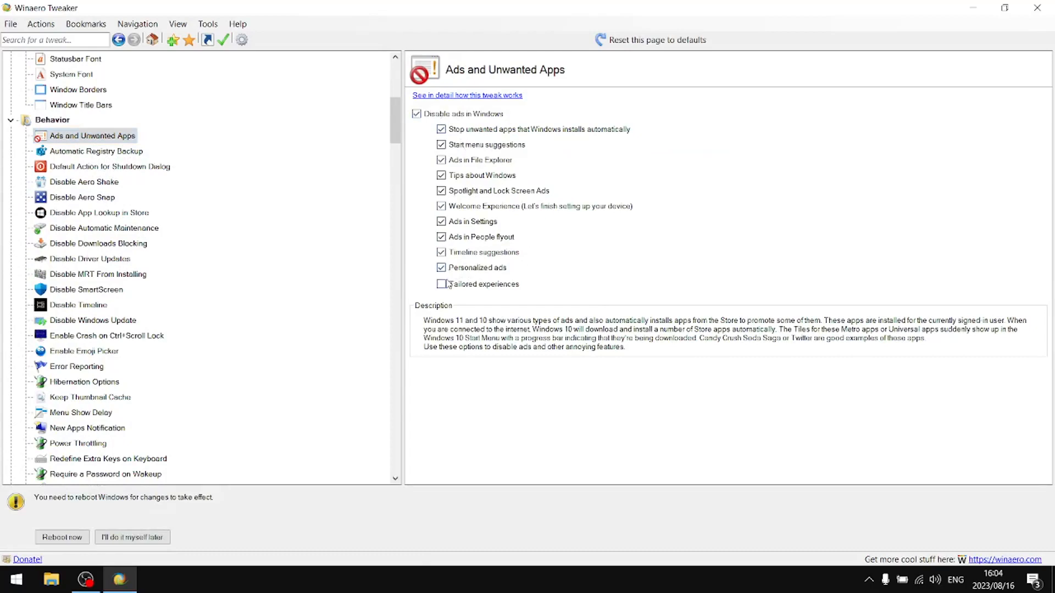
pyautogui.click(148, 538)
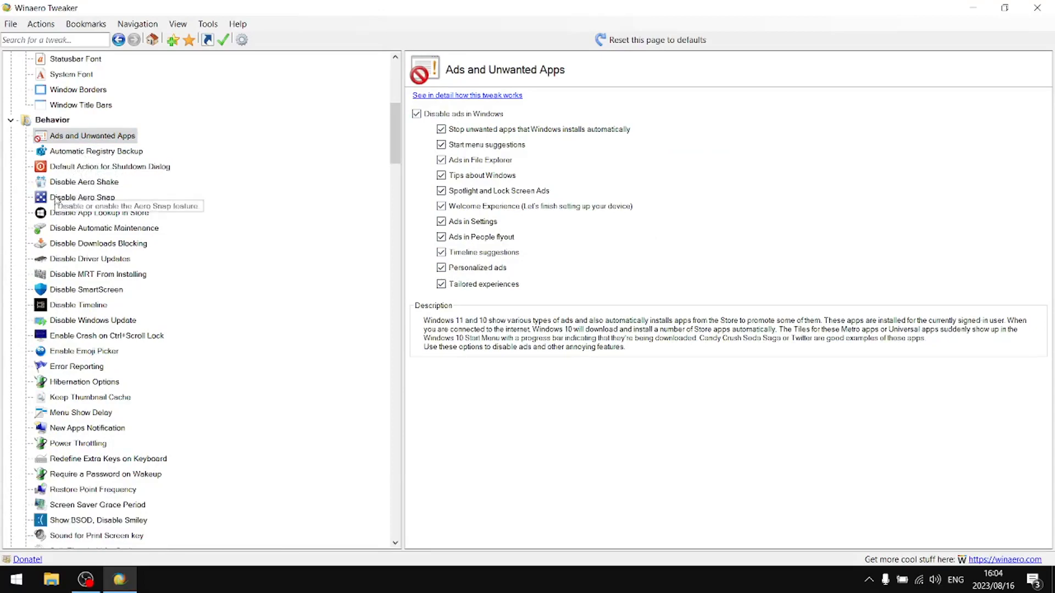
# Step: Turn on the Disable Aero Snap tweak
pyautogui.click(72, 183)
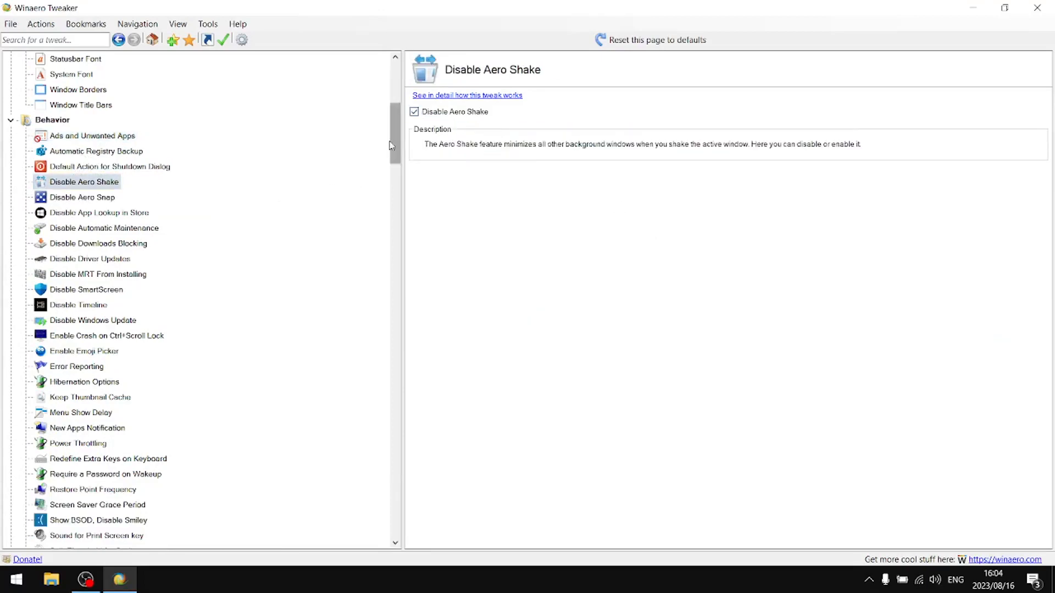
pyautogui.click(80, 197)
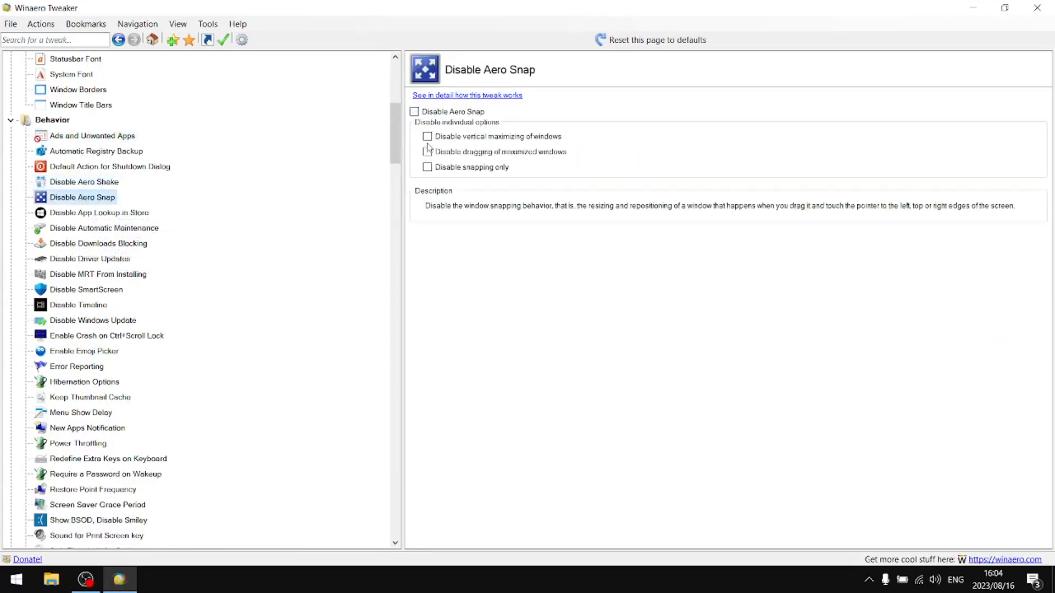
pyautogui.click(445, 111)
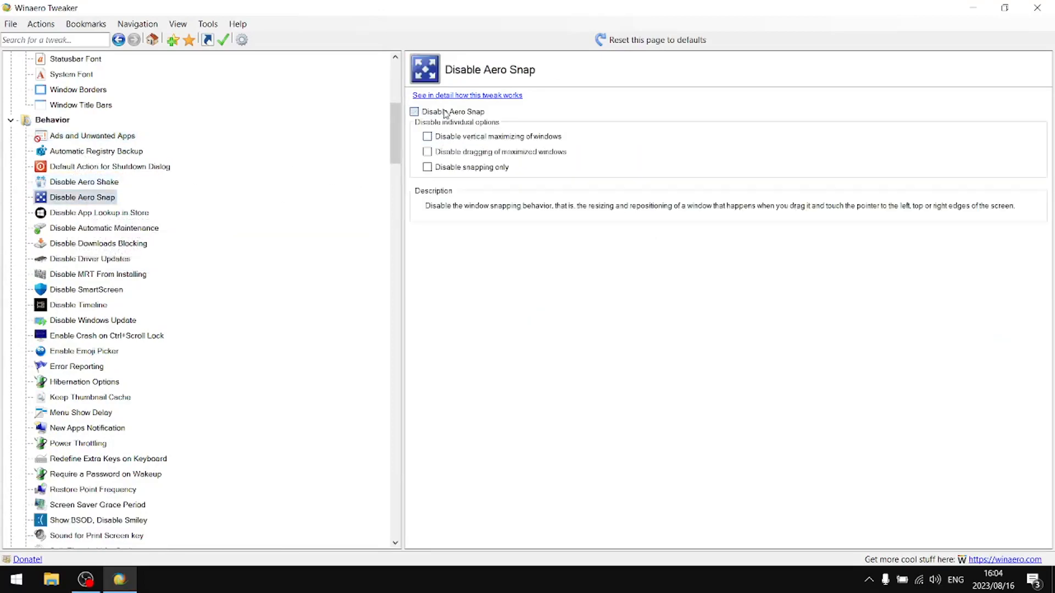
# Step: Disable SmartScreen for Windows and for Store apps
pyautogui.click(109, 230)
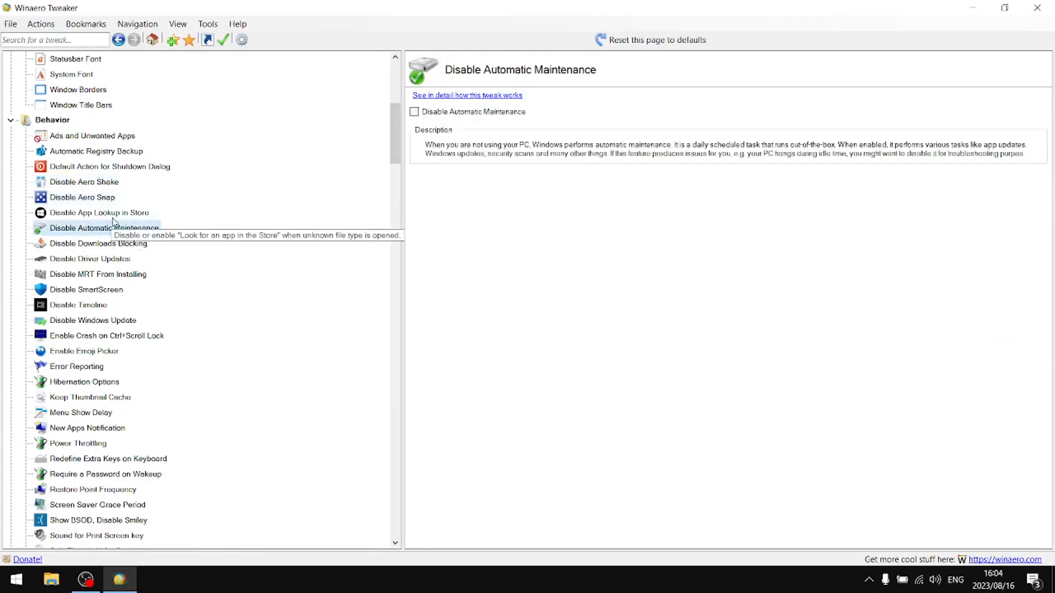
pyautogui.click(114, 213)
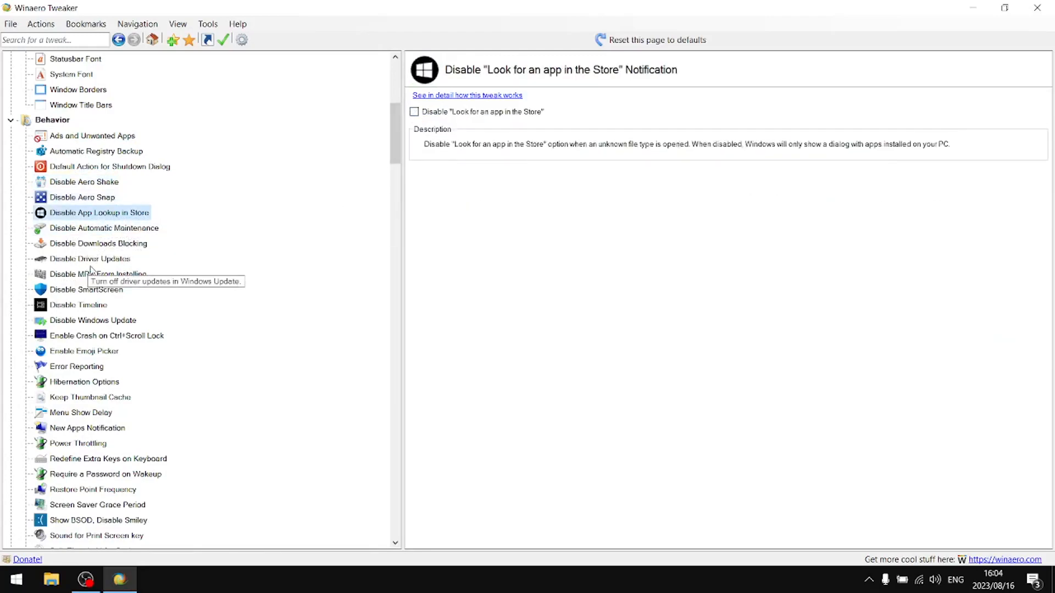
pyautogui.click(99, 295)
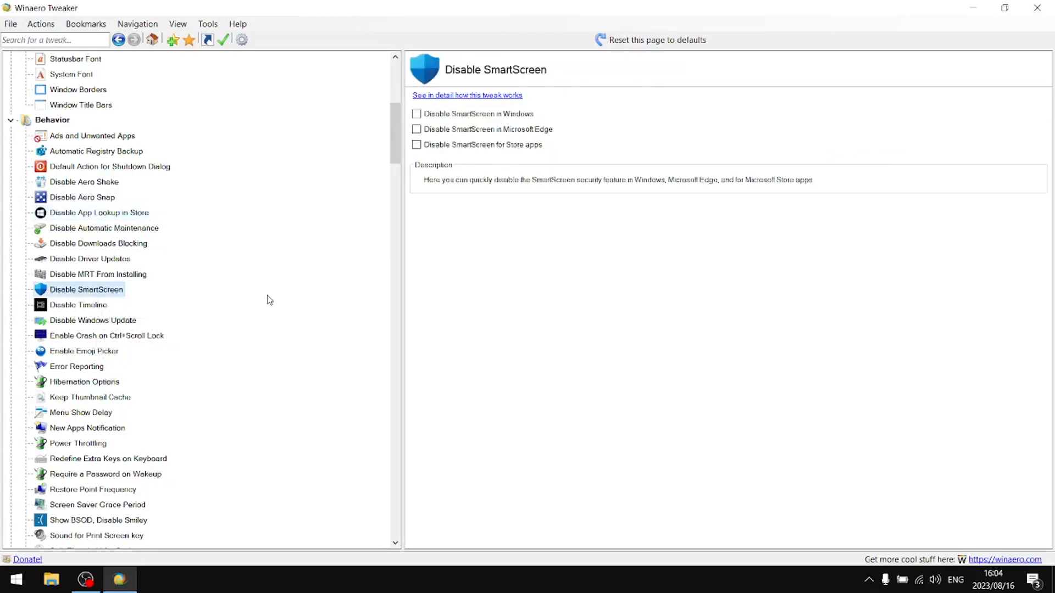
pyautogui.click(440, 120)
pyautogui.click(433, 144)
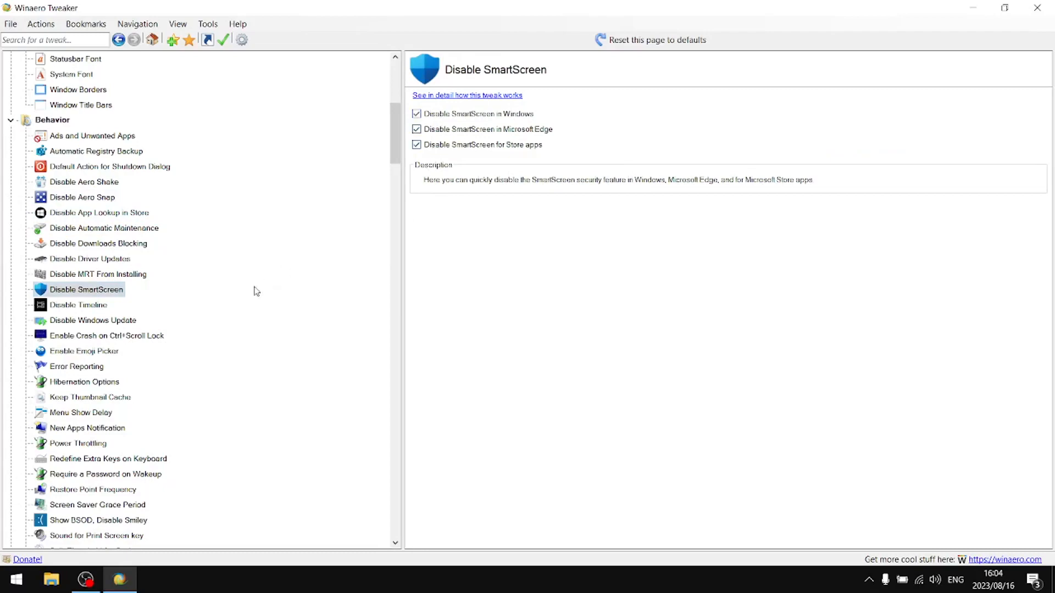
# Step: Select Disable Hibernation in Hibernation Options
pyautogui.click(88, 382)
pyautogui.click(456, 165)
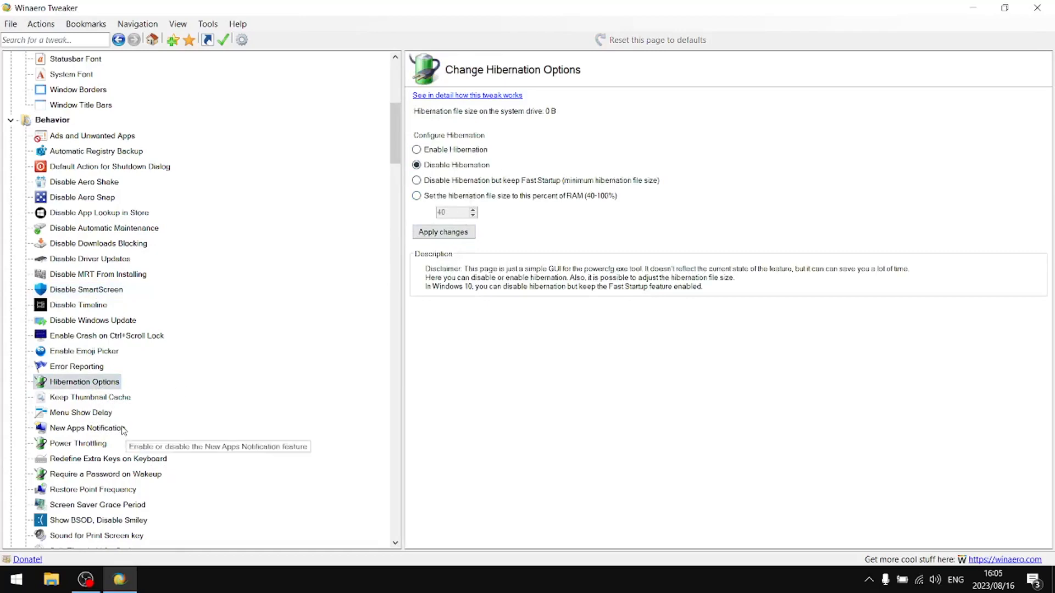
pyautogui.click(81, 413)
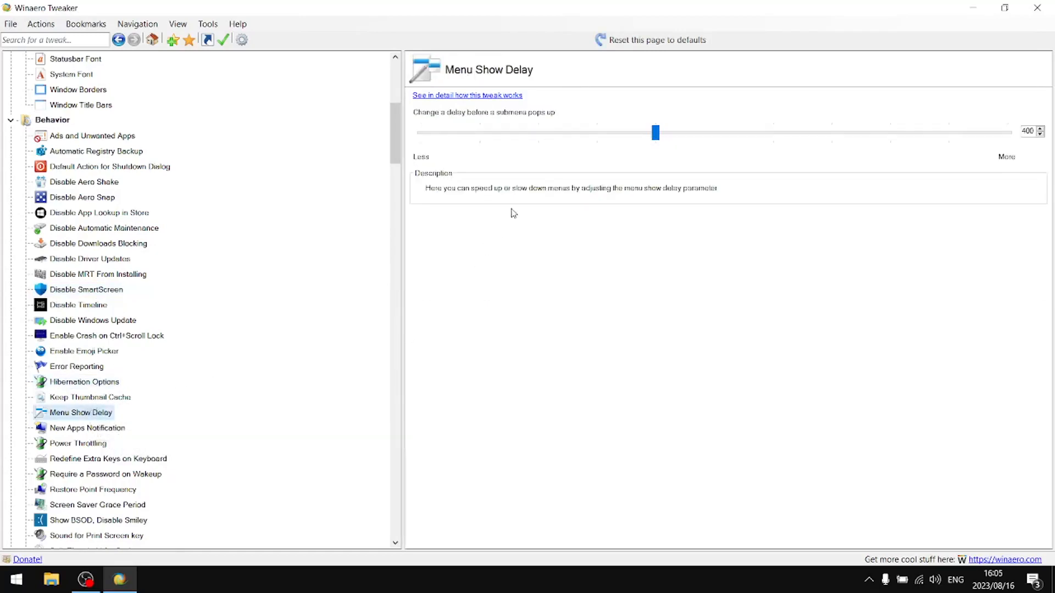
# Step: Note the Menu Show Delay of 400, review File Explorer Options folder settings, and return
pyautogui.moveTo(741, 147)
pyautogui.click(656, 135)
pyautogui.click(972, 8)
pyautogui.doubleClick(463, 95)
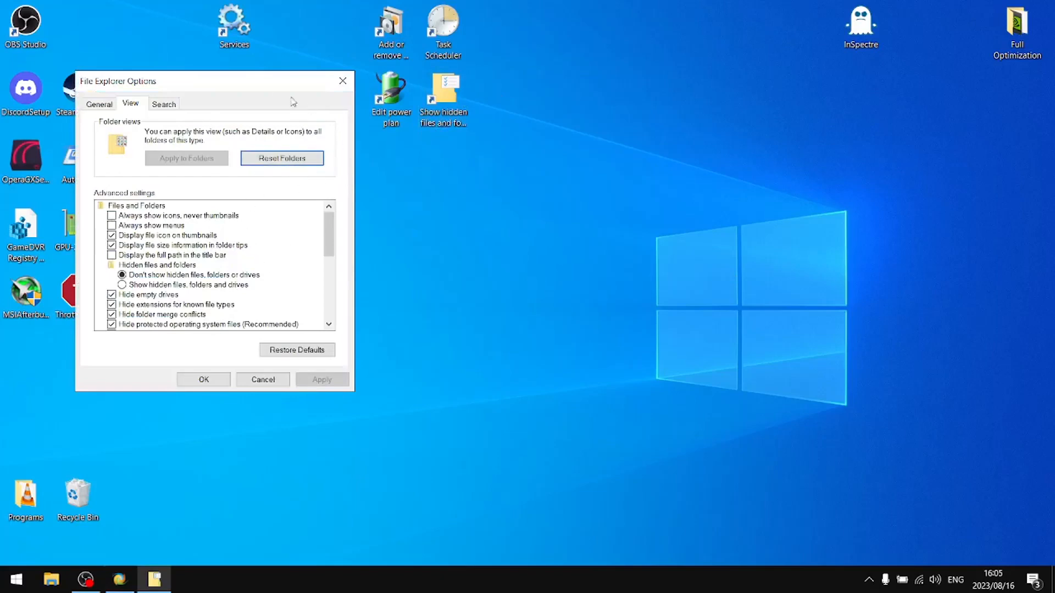
pyautogui.click(342, 81)
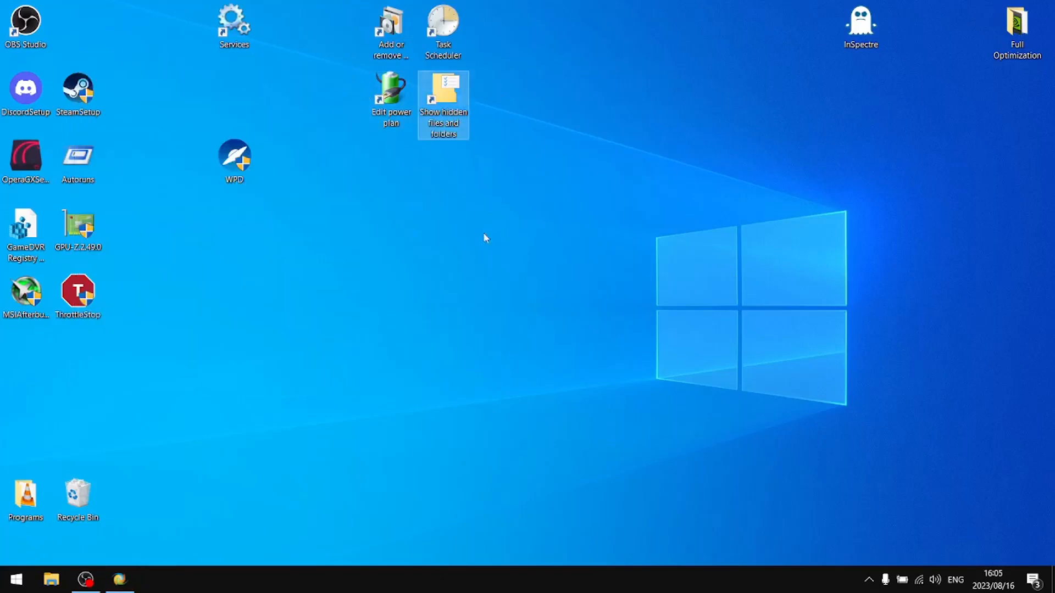
pyautogui.click(120, 579)
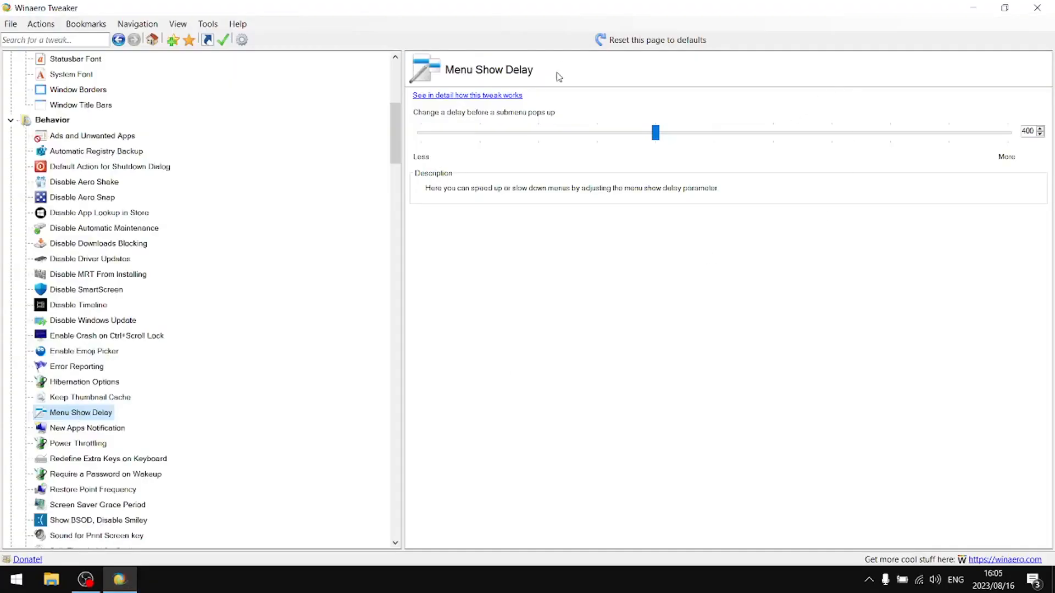
# Step: Set the menu show delay to 0 and disable Power Throttling, deferring sign-out and reboot
pyautogui.moveTo(655, 134); pyautogui.dragTo(316, 145)
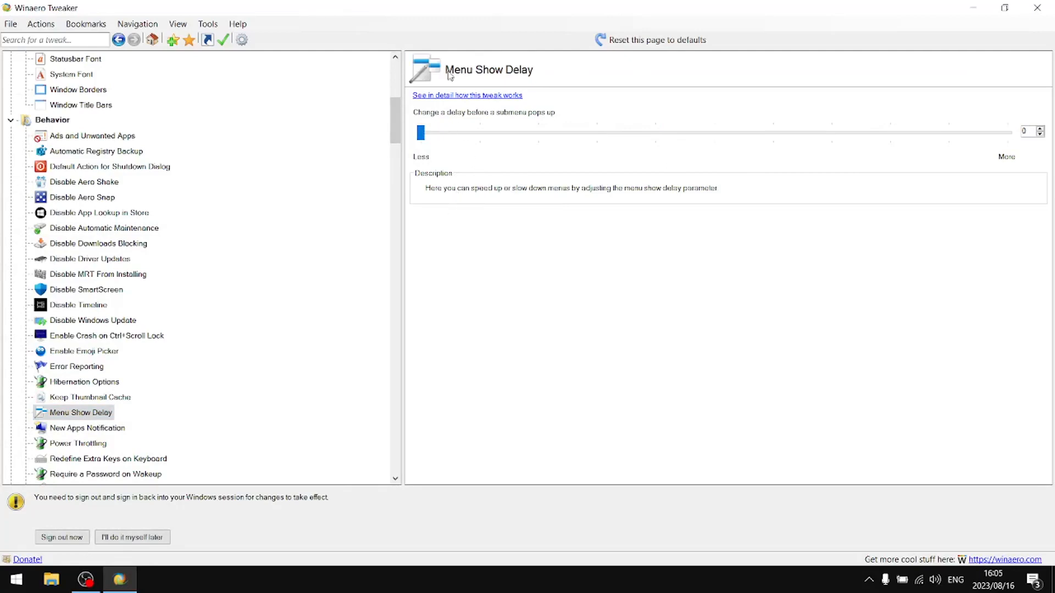
pyautogui.click(138, 538)
pyautogui.scroll(-1, 256, 385)
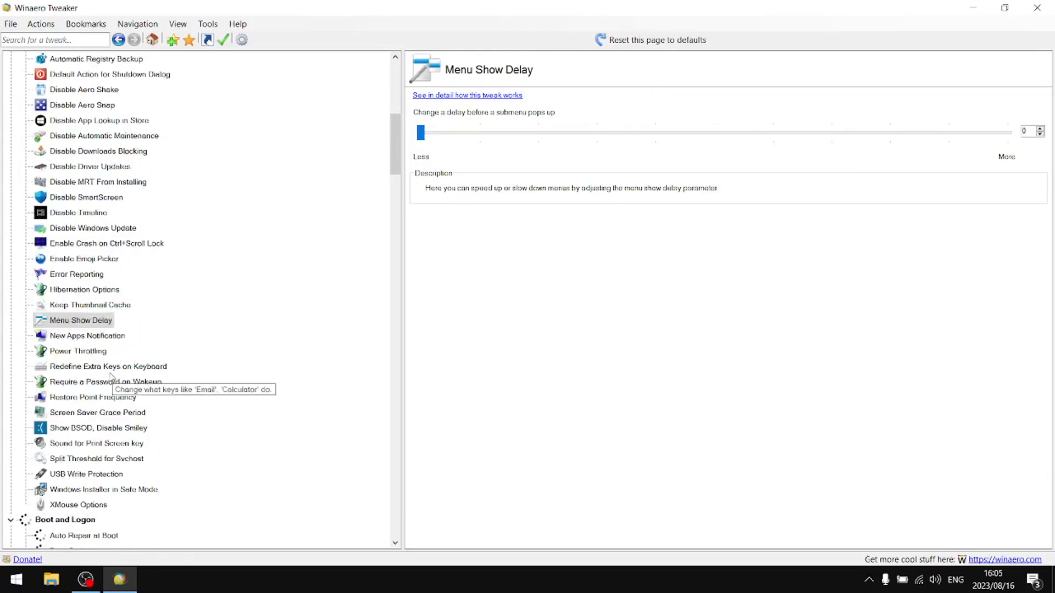
pyautogui.click(85, 352)
pyautogui.click(431, 110)
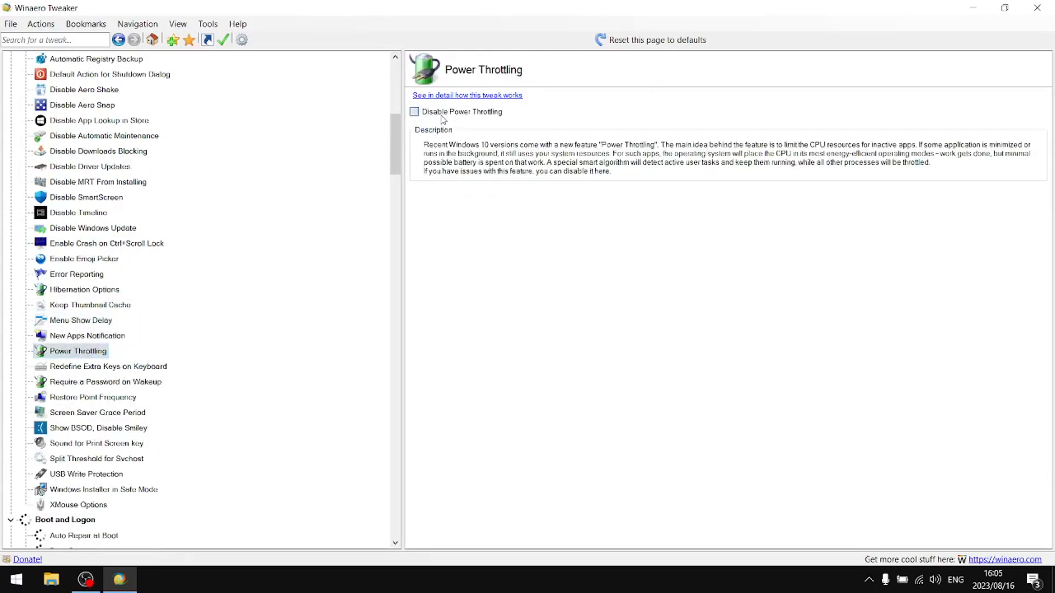
pyautogui.click(142, 538)
pyautogui.scroll(-2, 164, 464)
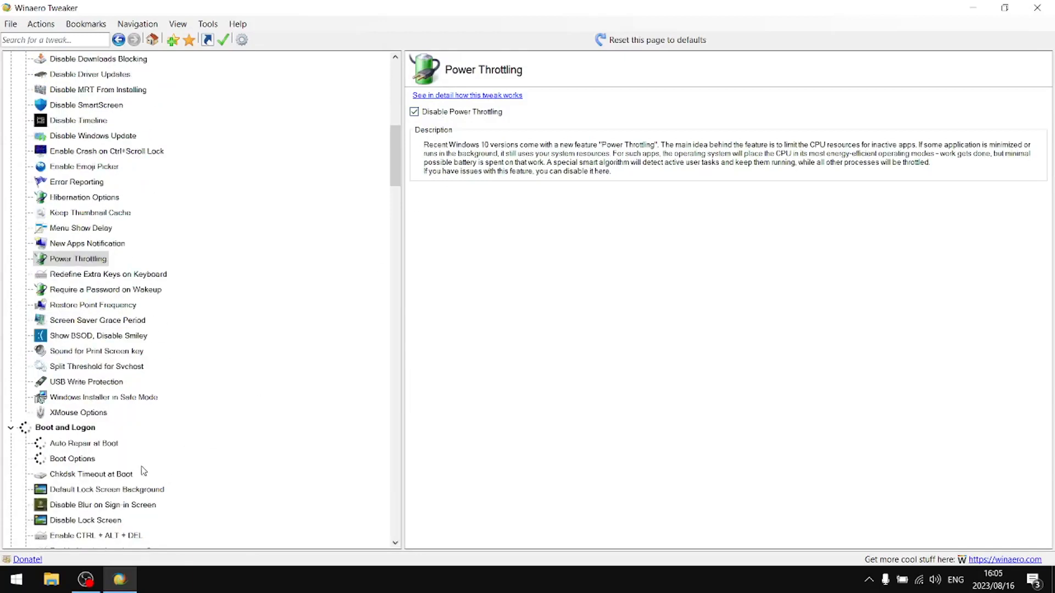
pyautogui.click(95, 367)
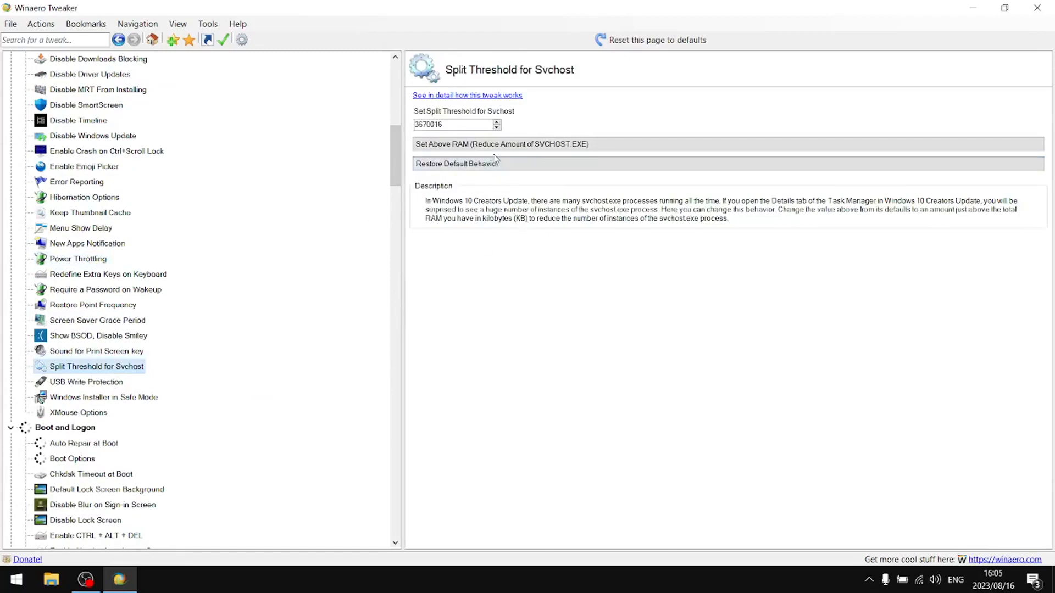
# Step: Open Task Manager in full view and scroll through the many Service Host processes
pyautogui.rightClick(420, 589)
pyautogui.click(467, 522)
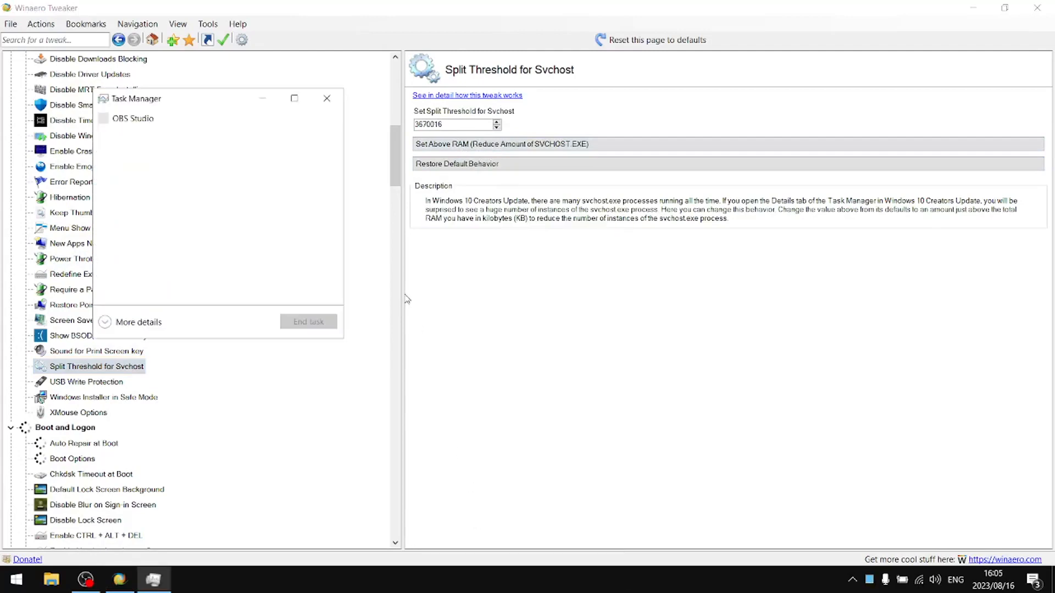
pyautogui.click(106, 322)
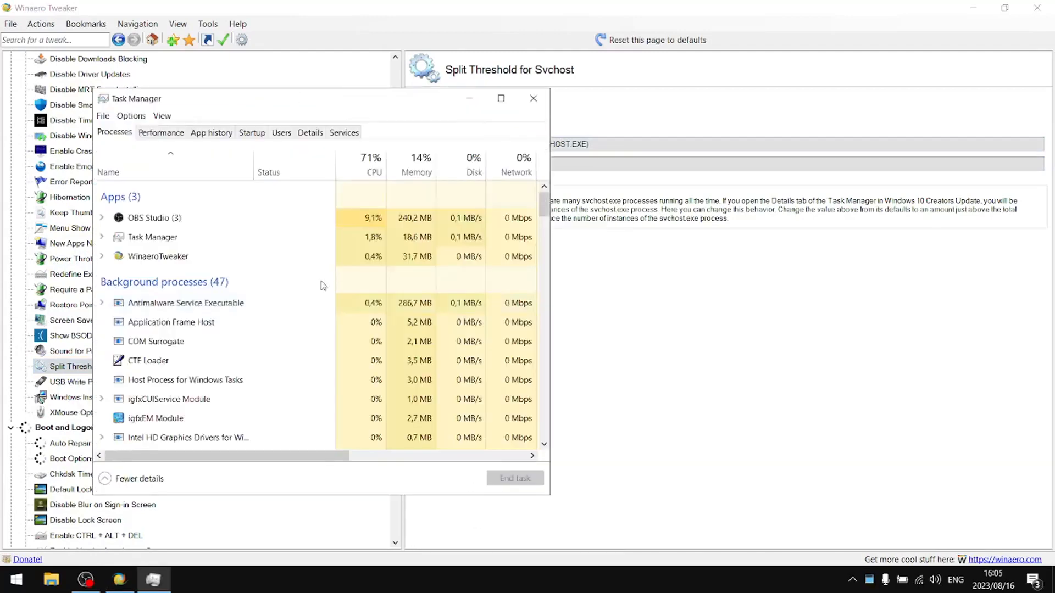
pyautogui.scroll(-2, 241, 320)
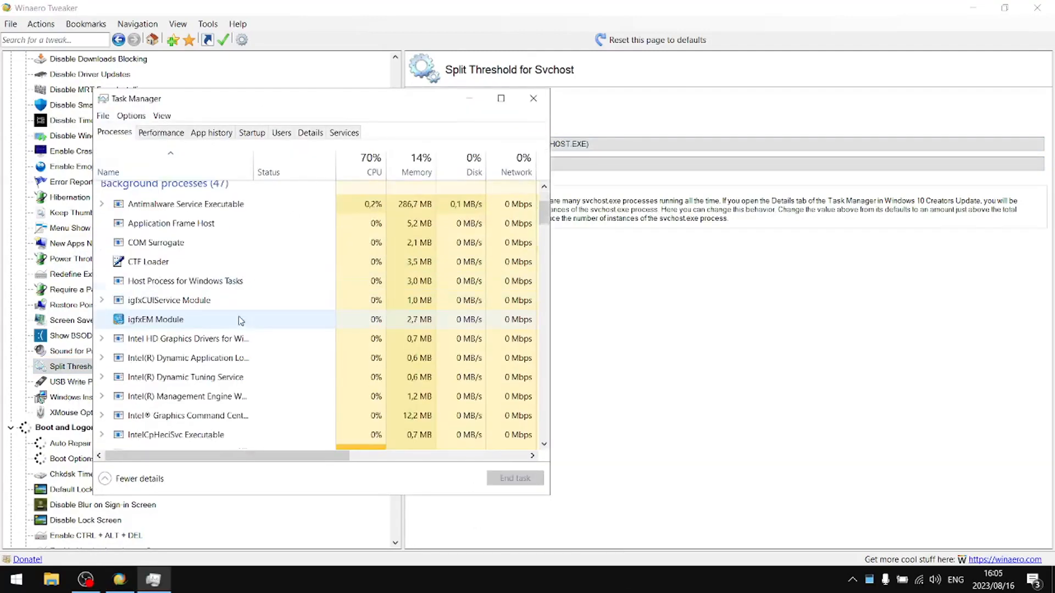
pyautogui.scroll(-12, 240, 320)
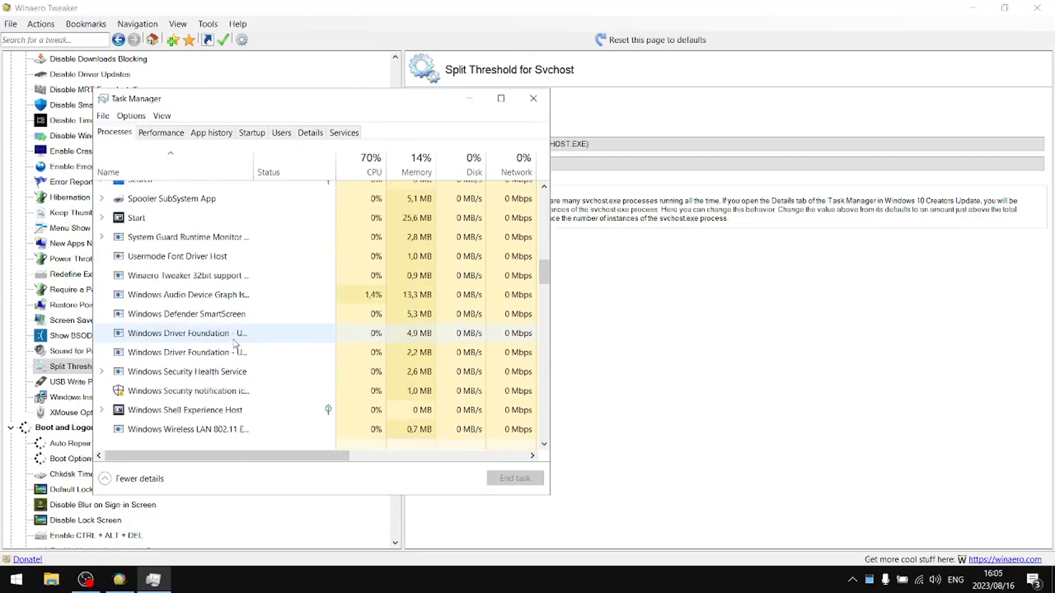
pyautogui.scroll(-10, 235, 344)
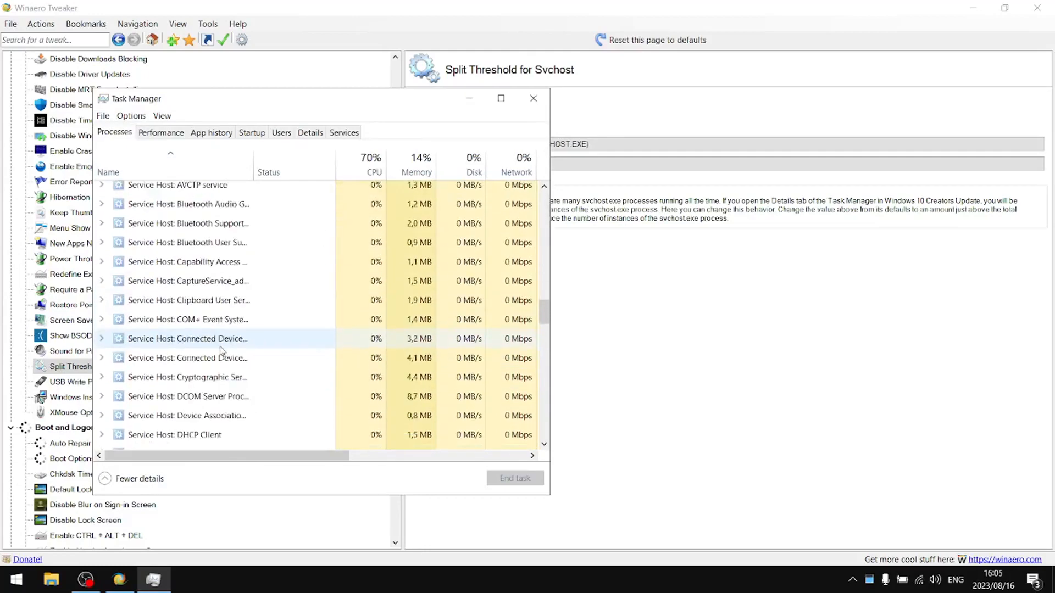
pyautogui.scroll(1, 188, 238)
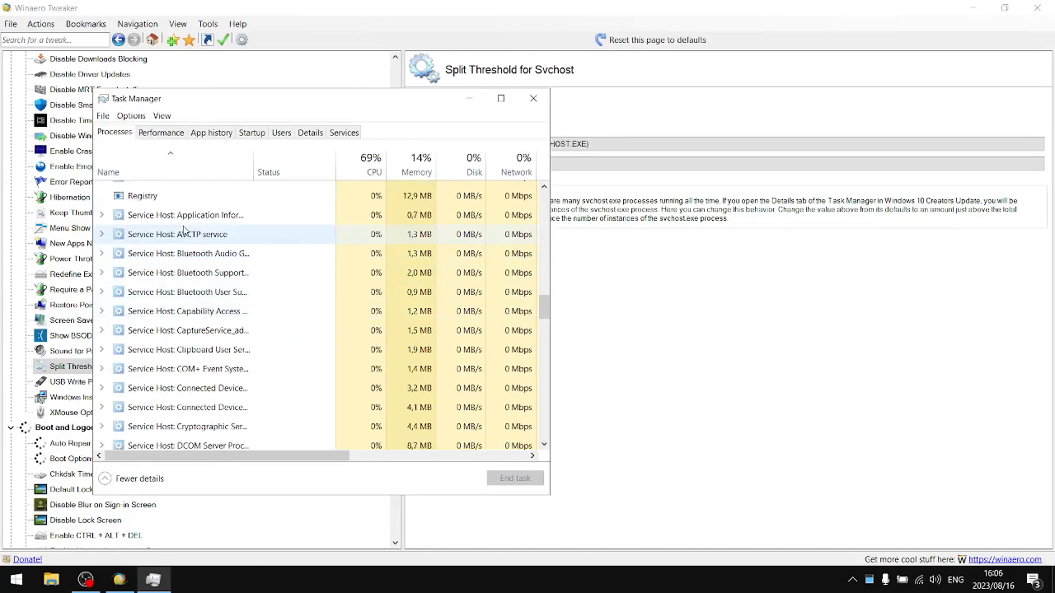
pyautogui.scroll(-7, 184, 231)
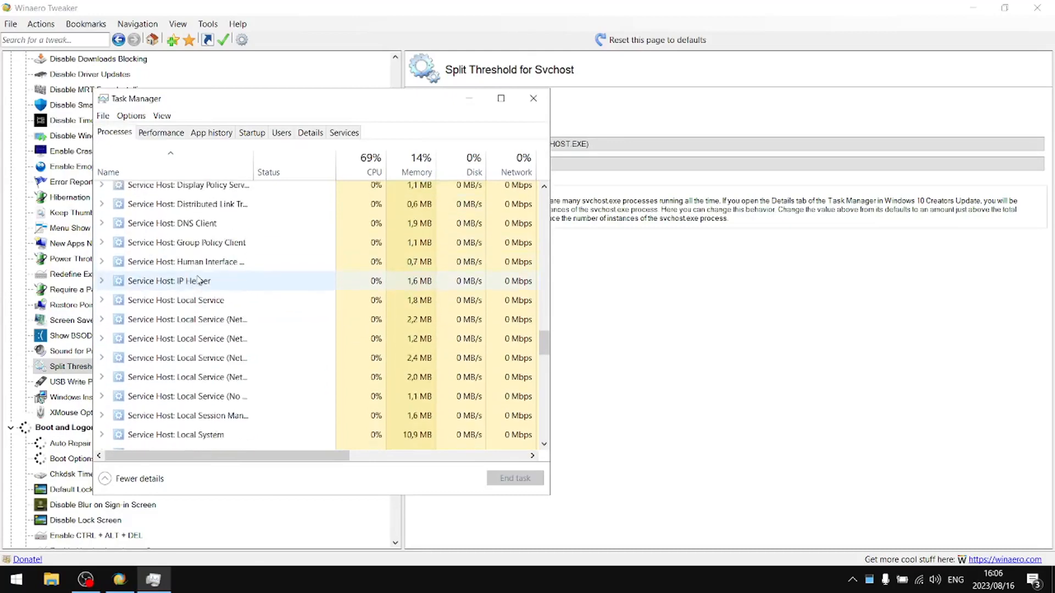
pyautogui.scroll(-4, 198, 280)
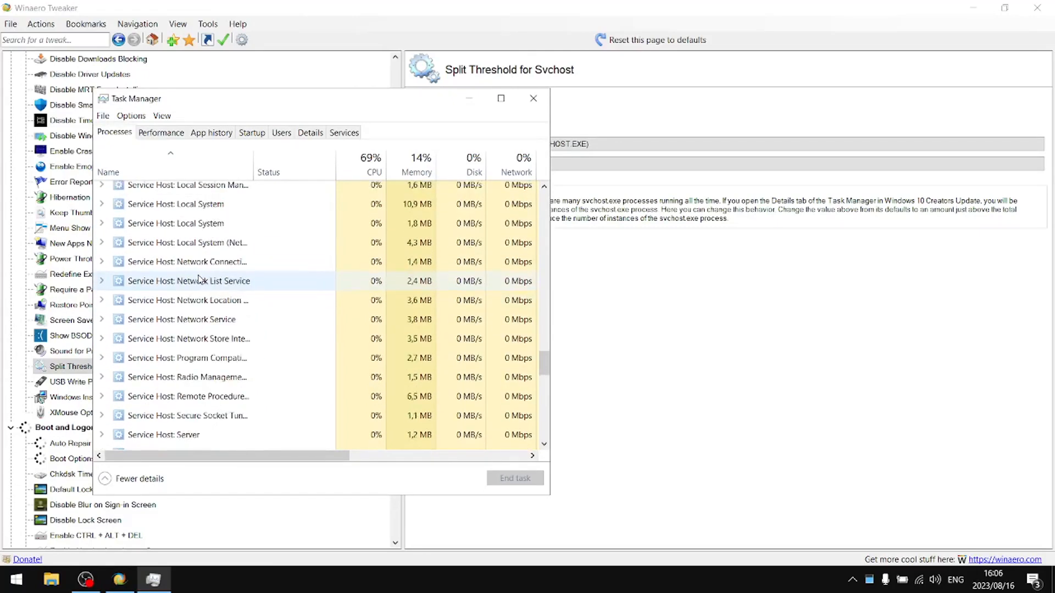
pyautogui.scroll(-6, 199, 280)
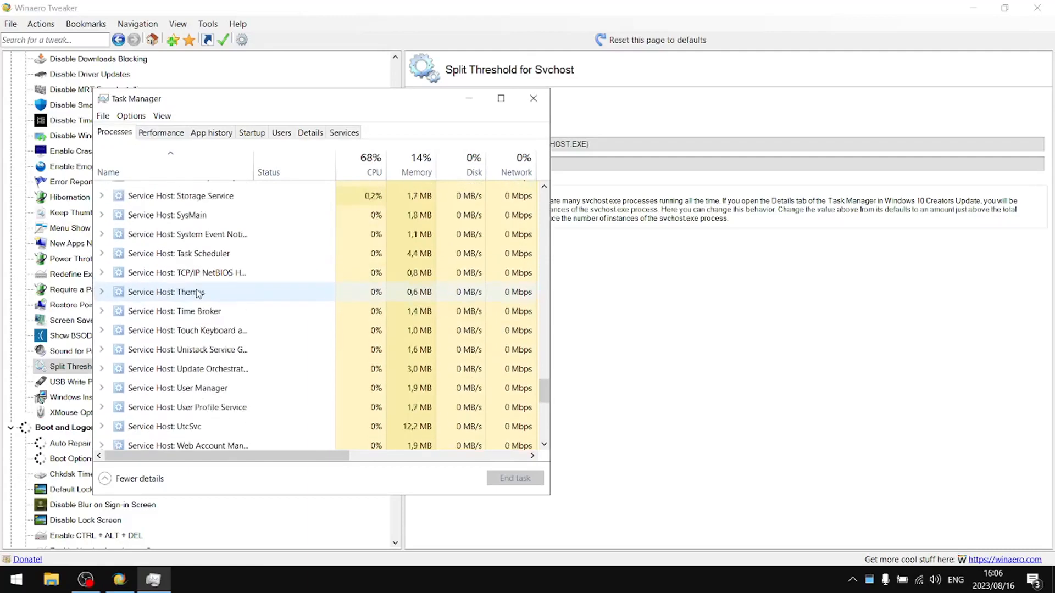
pyautogui.scroll(-7, 196, 294)
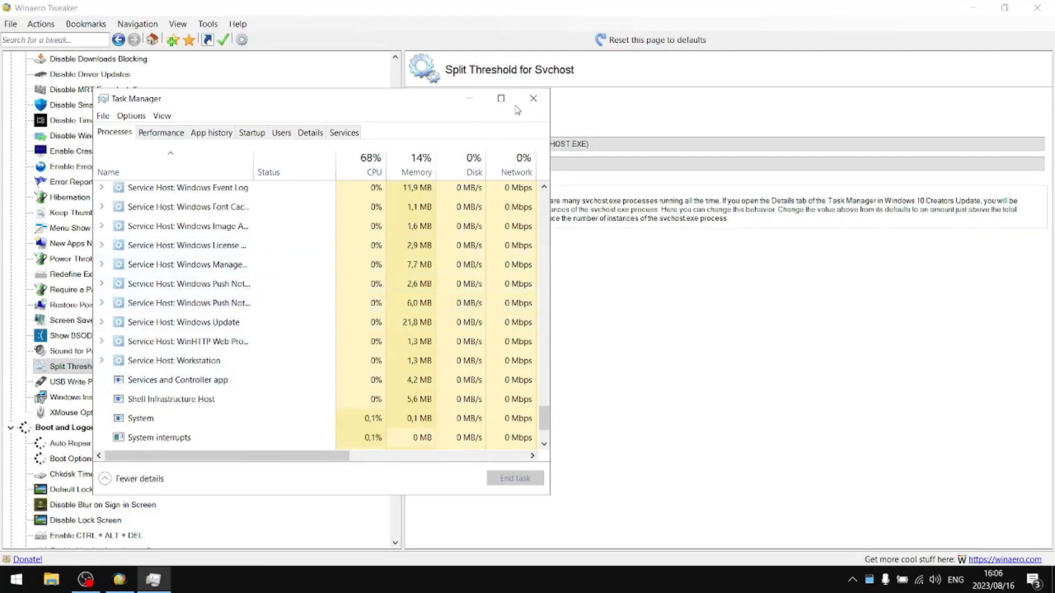
# Step: Close Task Manager and set the svchost split threshold above RAM (25960200), postponing the reboot
pyautogui.click(544, 96)
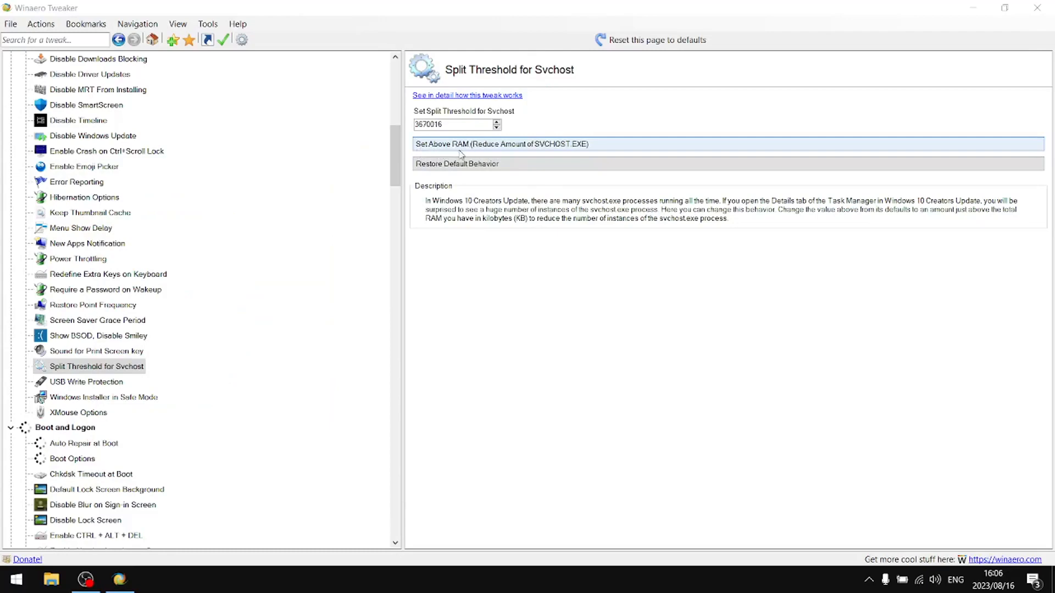
pyautogui.click(446, 146)
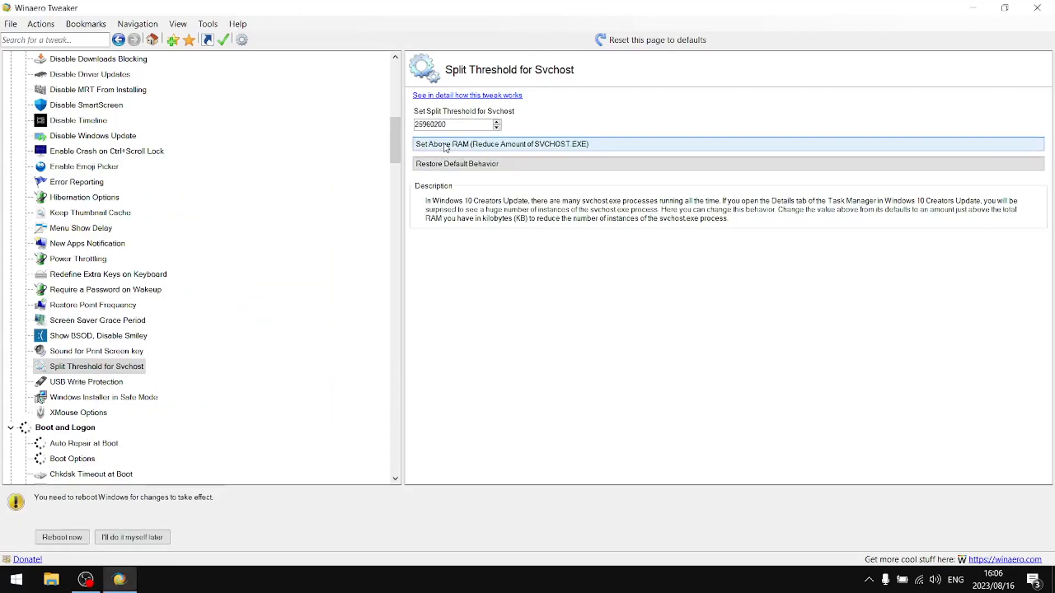
pyautogui.click(125, 537)
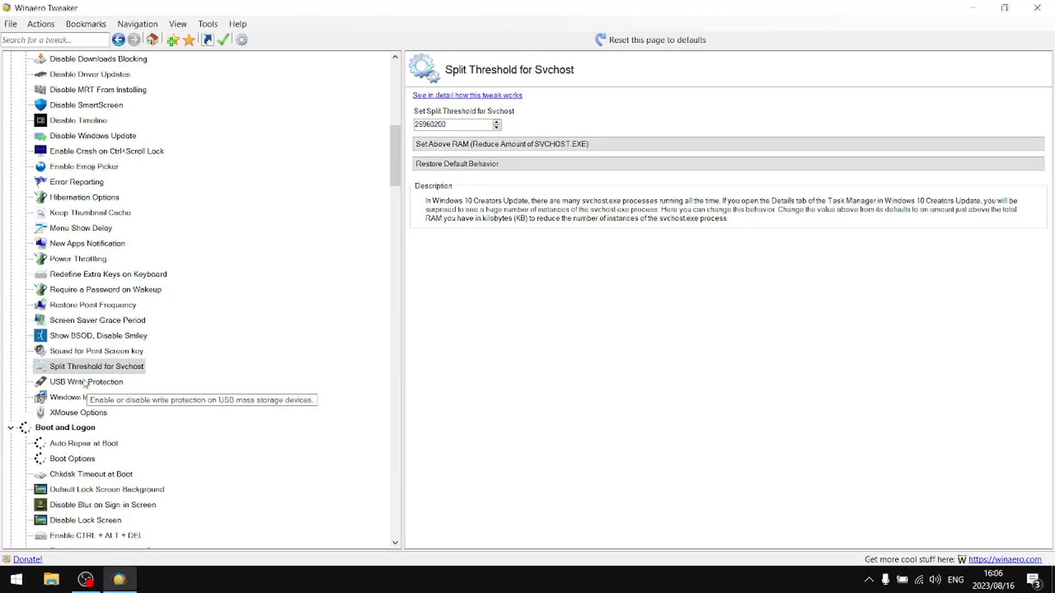
pyautogui.rightClick(437, 589)
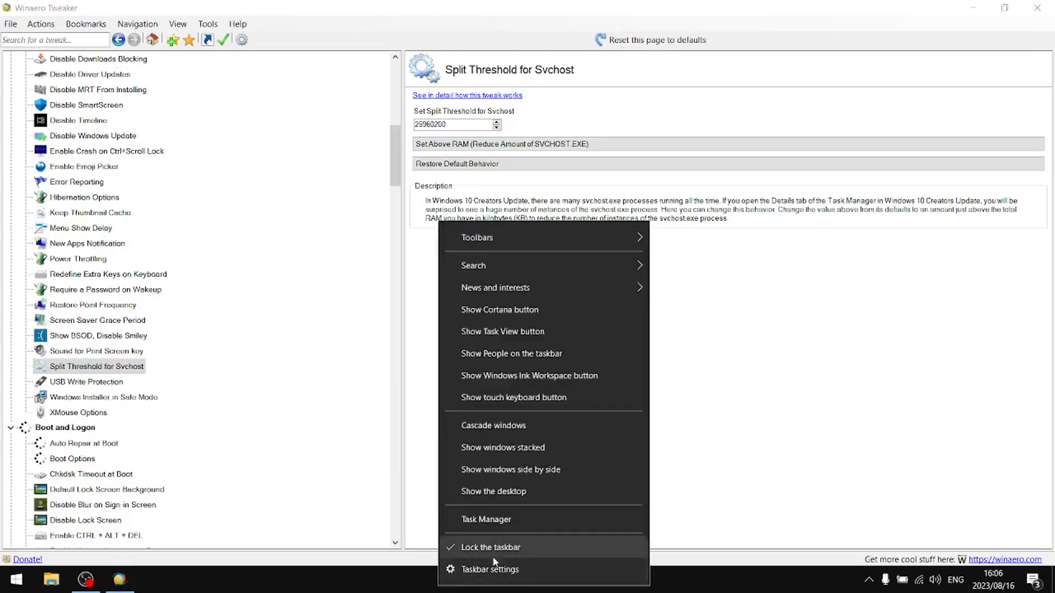
pyautogui.click(517, 513)
pyautogui.scroll(-4, 316, 298)
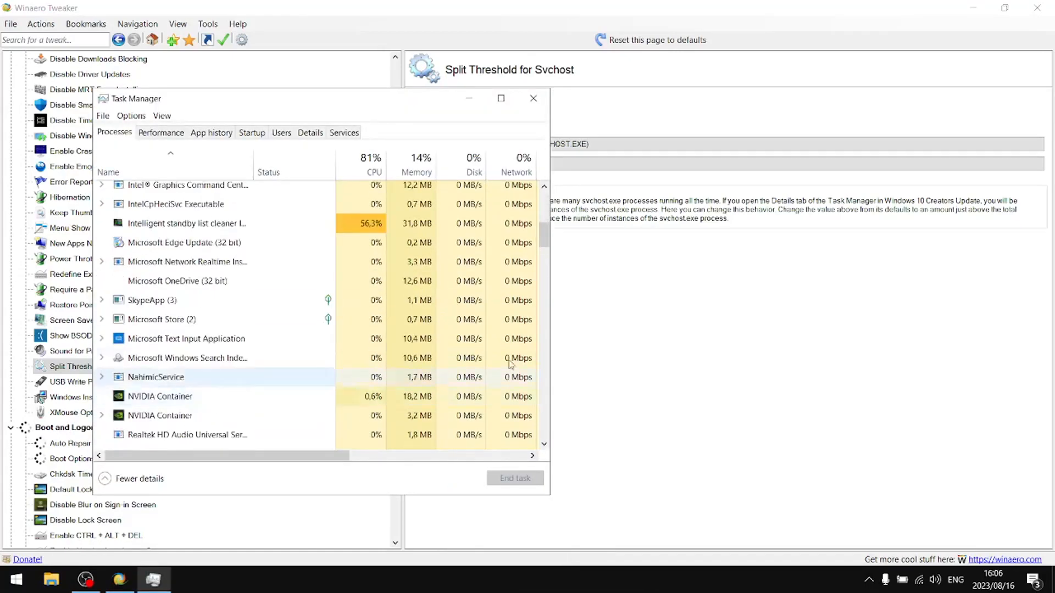
pyautogui.scroll(-15, 546, 239)
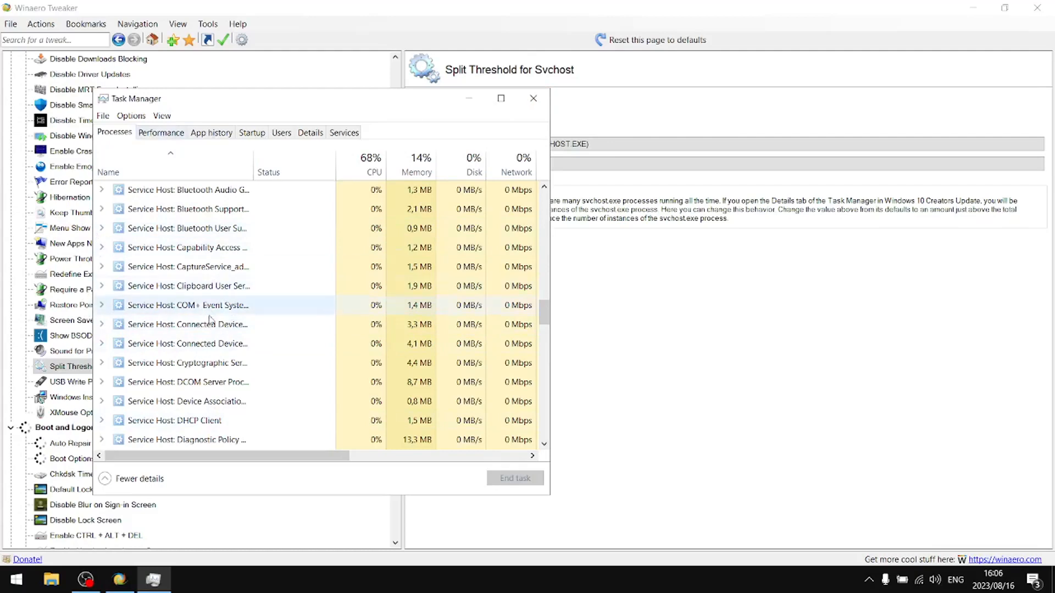
pyautogui.scroll(2, 211, 313)
pyautogui.scroll(-1, 231, 275)
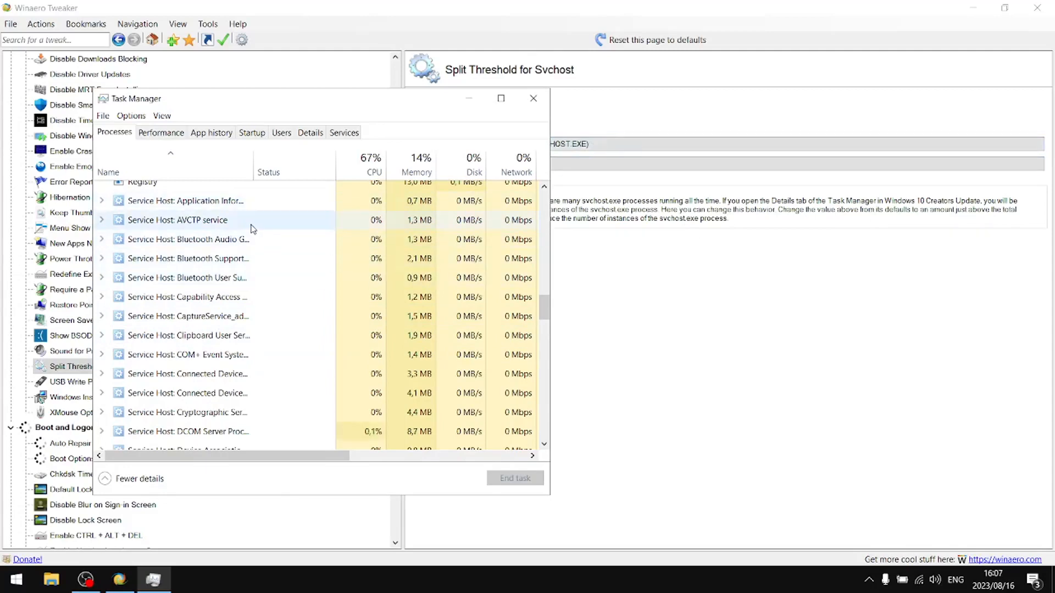
pyautogui.click(533, 99)
# Step: Apply the svchost split threshold above RAM
pyautogui.click(470, 146)
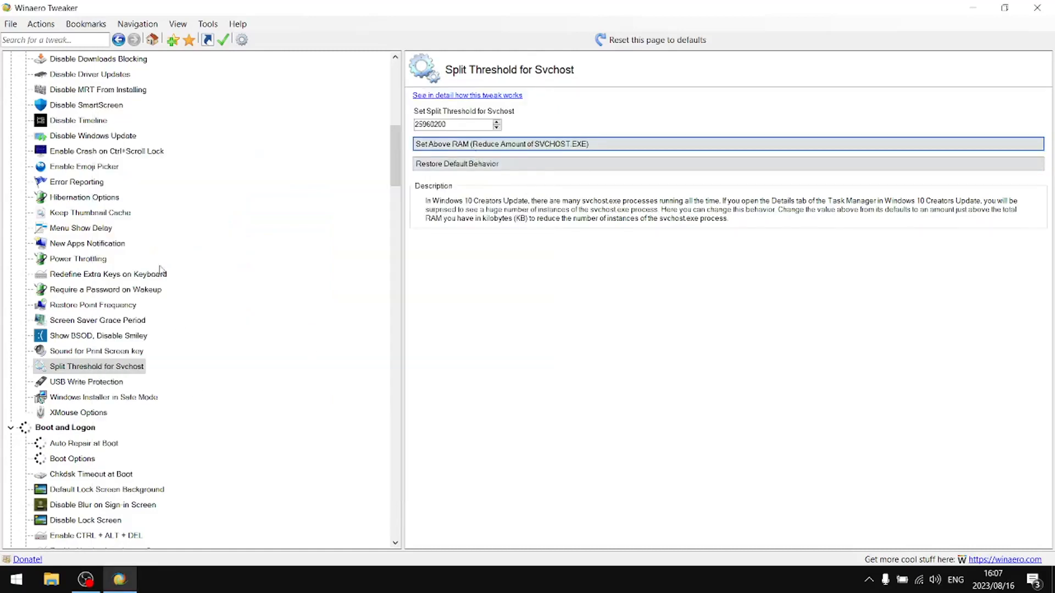
pyautogui.scroll(-2, 110, 456)
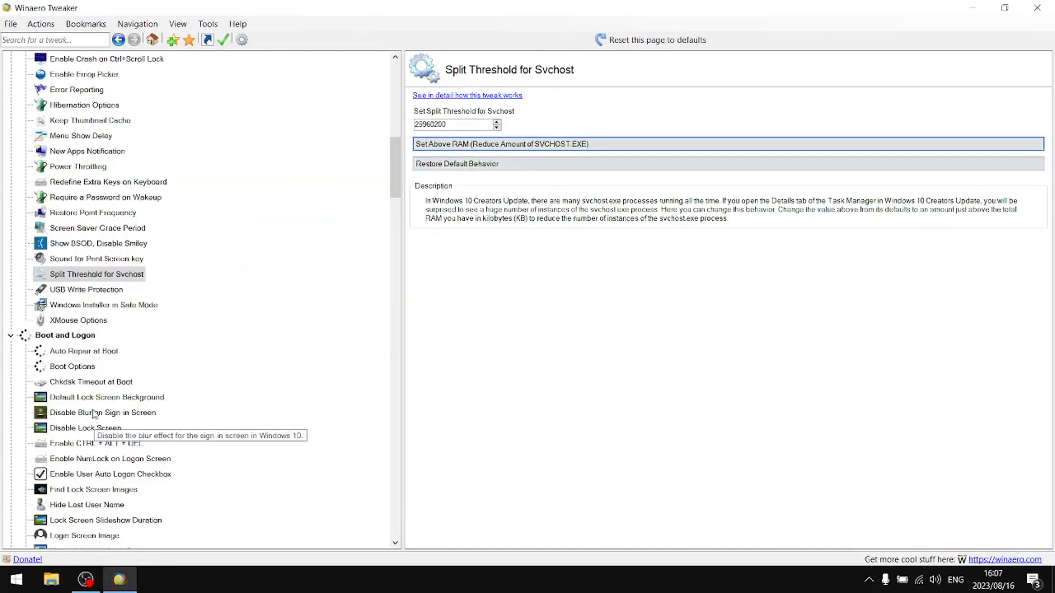
pyautogui.scroll(-2, 88, 423)
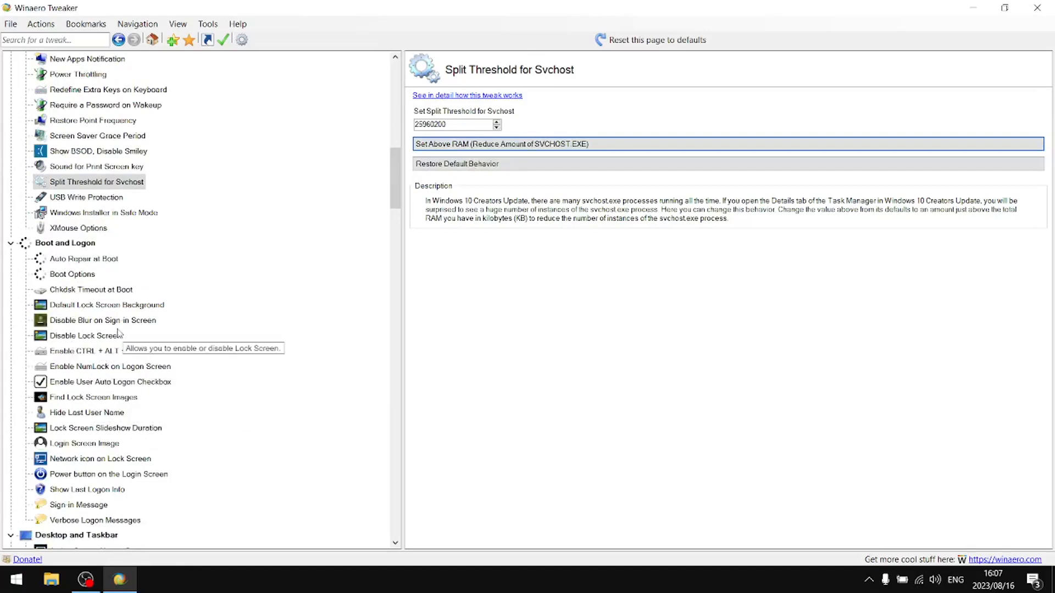
# Step: Disable blur on the sign-in screen, postponing the reboot until later
pyautogui.click(91, 325)
pyautogui.click(90, 322)
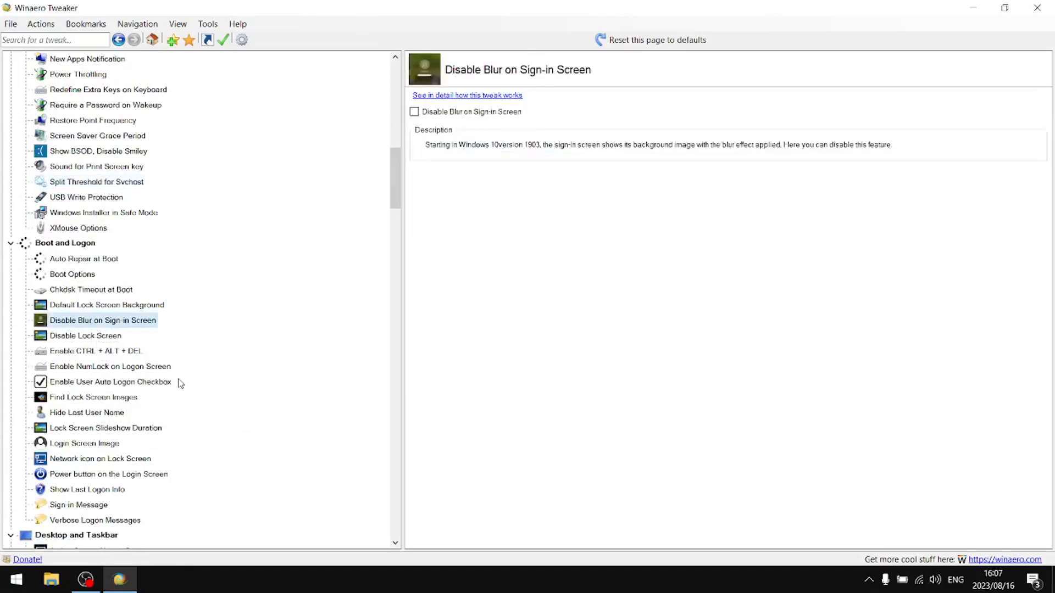
pyautogui.click(461, 112)
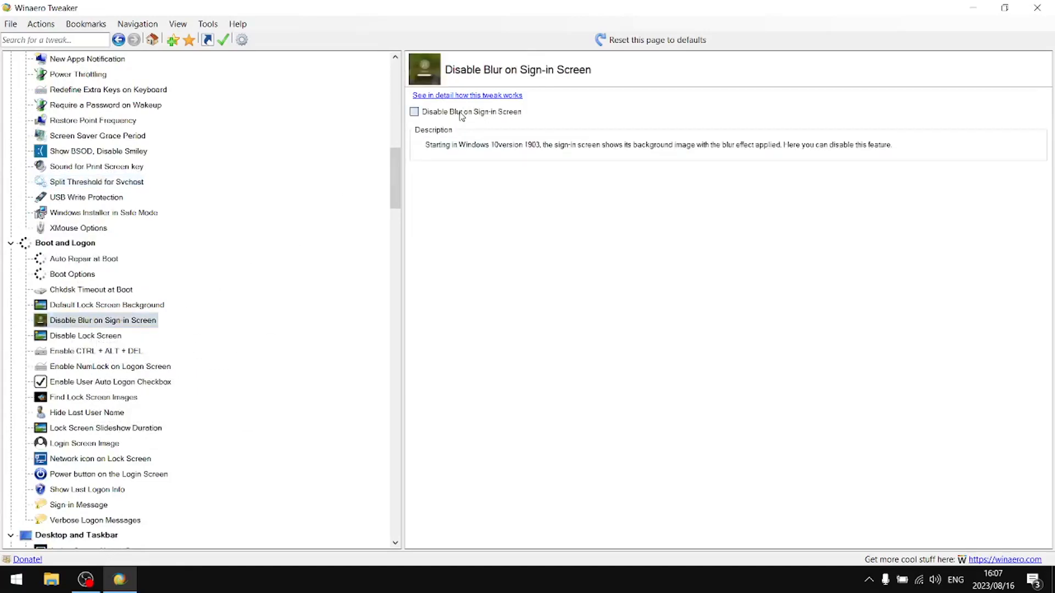
pyautogui.click(156, 536)
# Step: Turn on Show Windows version on Desktop, postponing sign-out until later
pyautogui.scroll(-1, 158, 468)
pyautogui.scroll(-7, 158, 468)
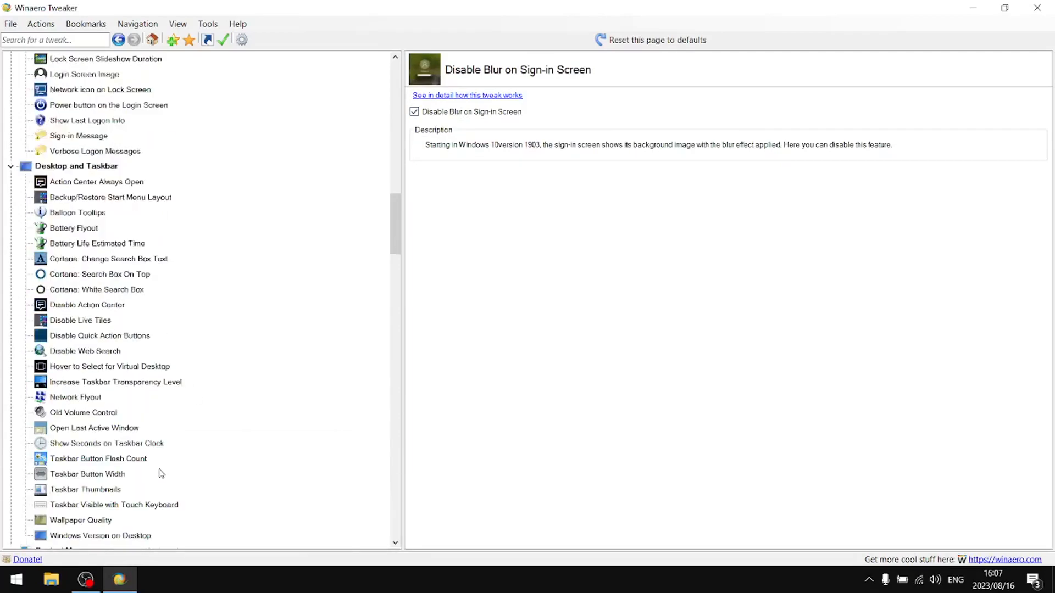
pyautogui.scroll(-3, 161, 476)
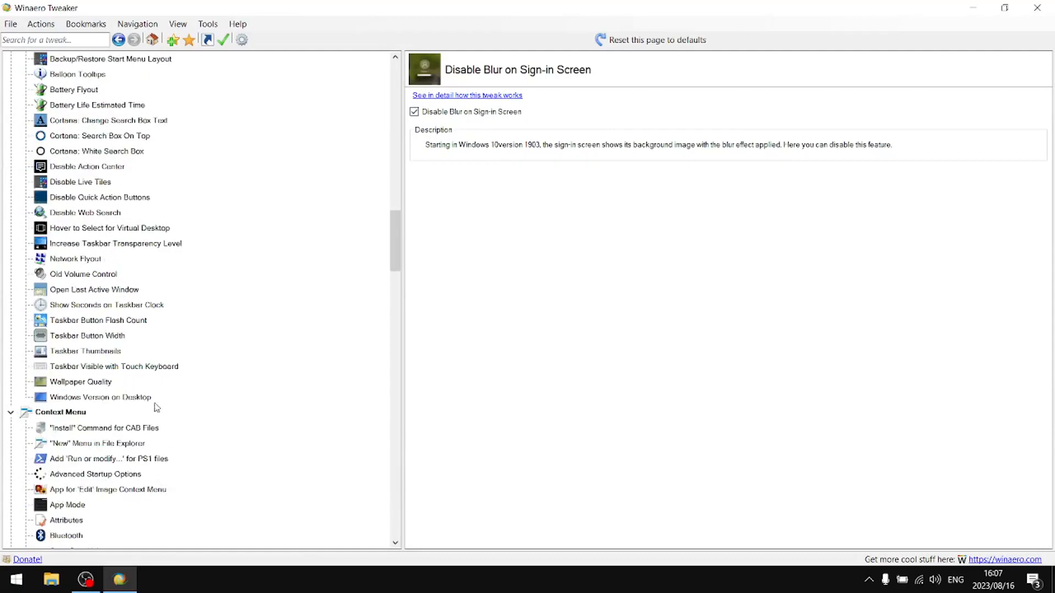
pyautogui.click(85, 399)
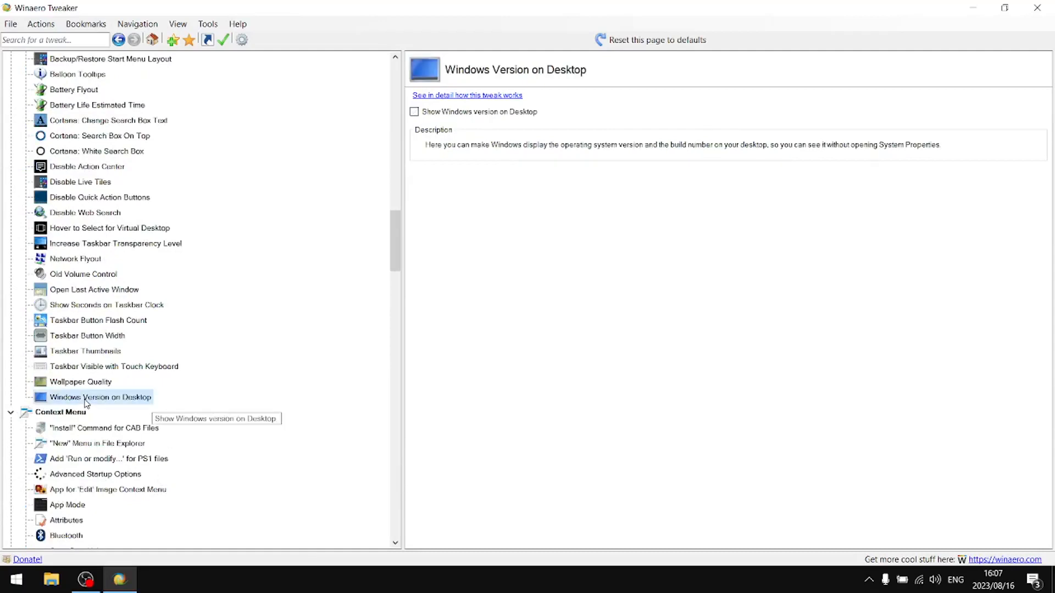
pyautogui.click(460, 113)
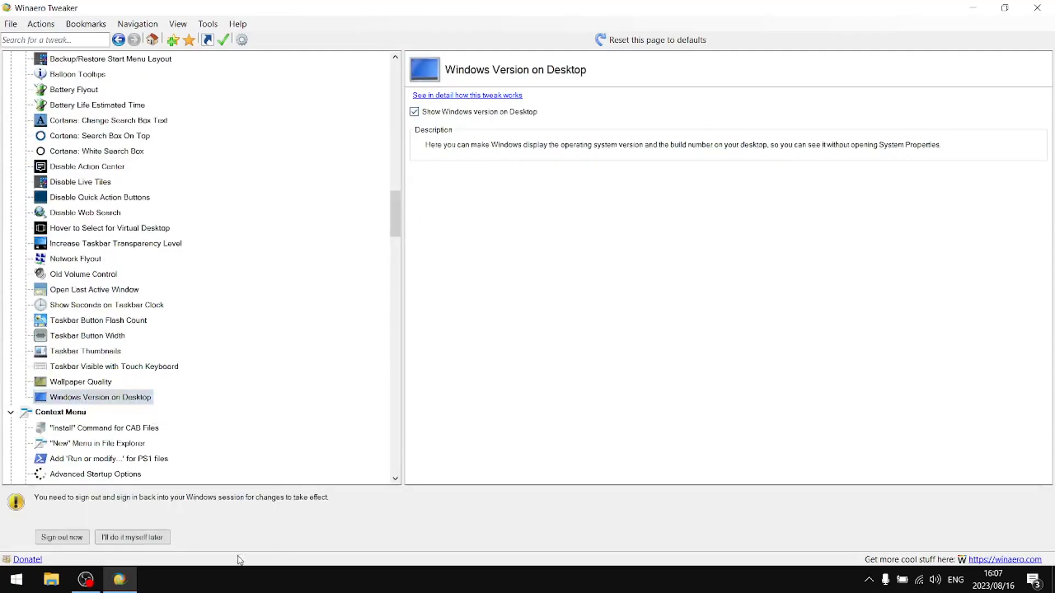
pyautogui.click(167, 539)
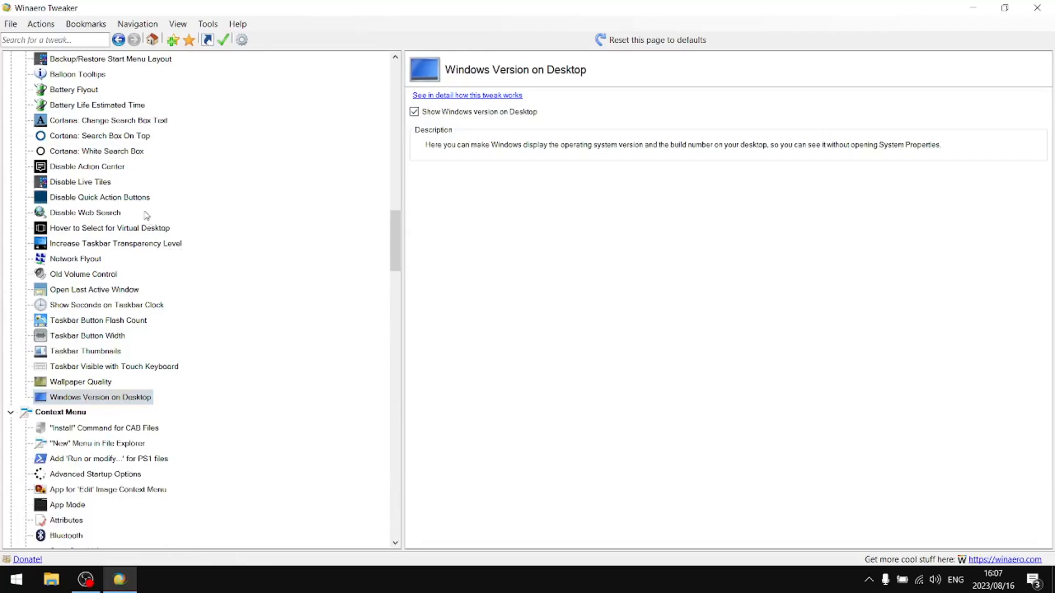
# Step: Minimize Winaero Tweaker to check the desktop, then bring it back
pyautogui.scroll(-3, 156, 368)
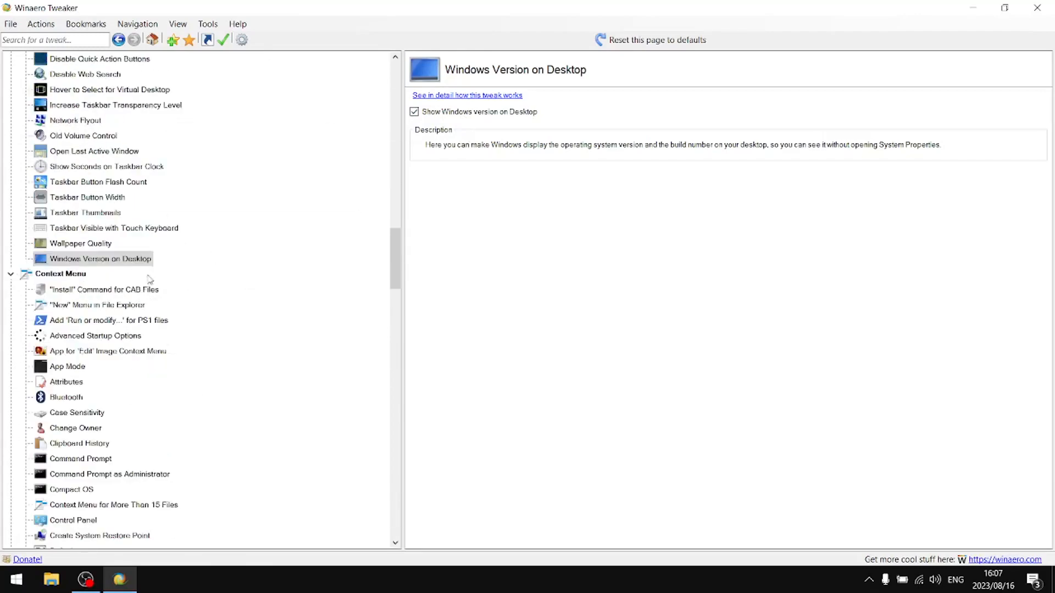
pyautogui.click(978, 7)
pyautogui.rightClick(632, 212)
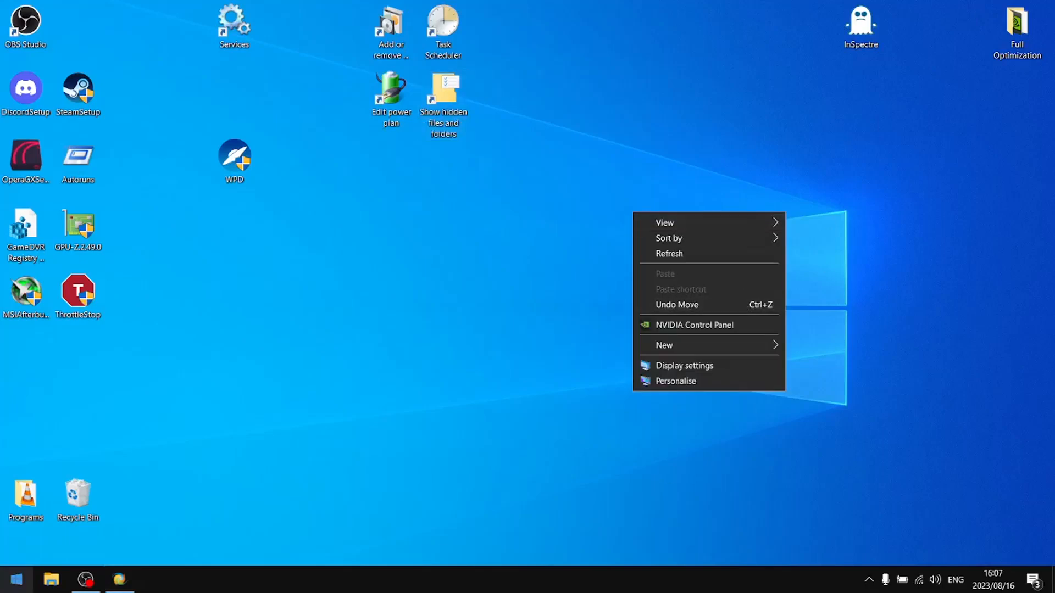
pyautogui.click(113, 587)
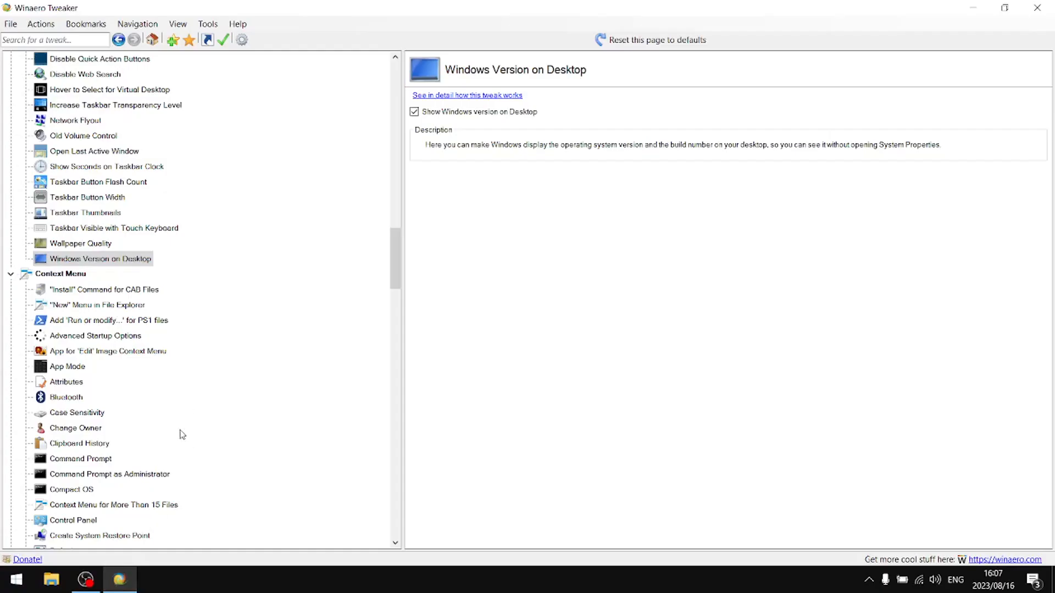
# Step: Add Run with Priority to the executables' context menu
pyautogui.scroll(-3, 148, 420)
pyautogui.scroll(-6, 149, 424)
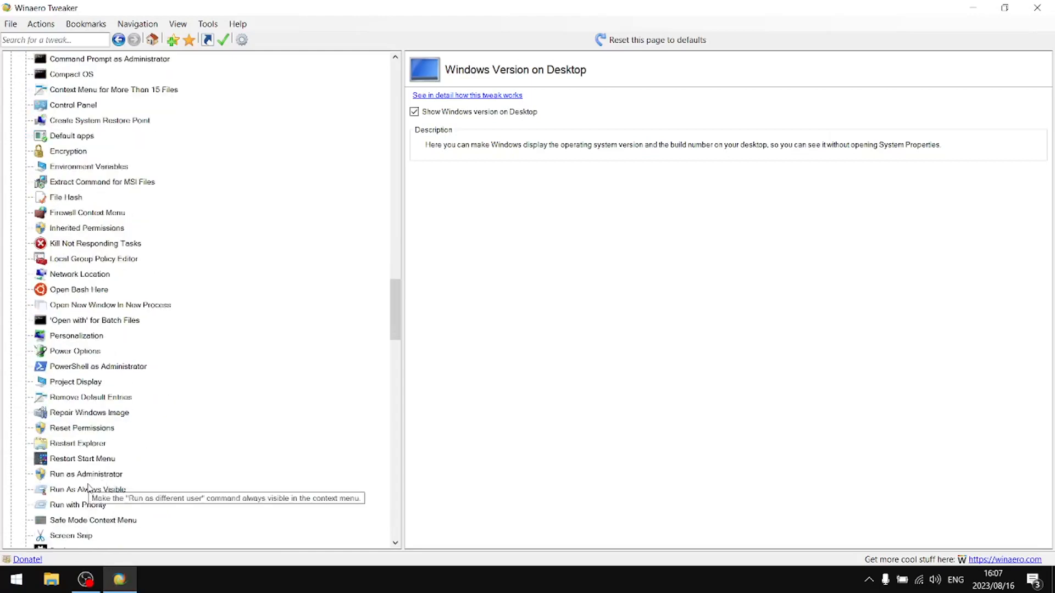
pyautogui.click(77, 505)
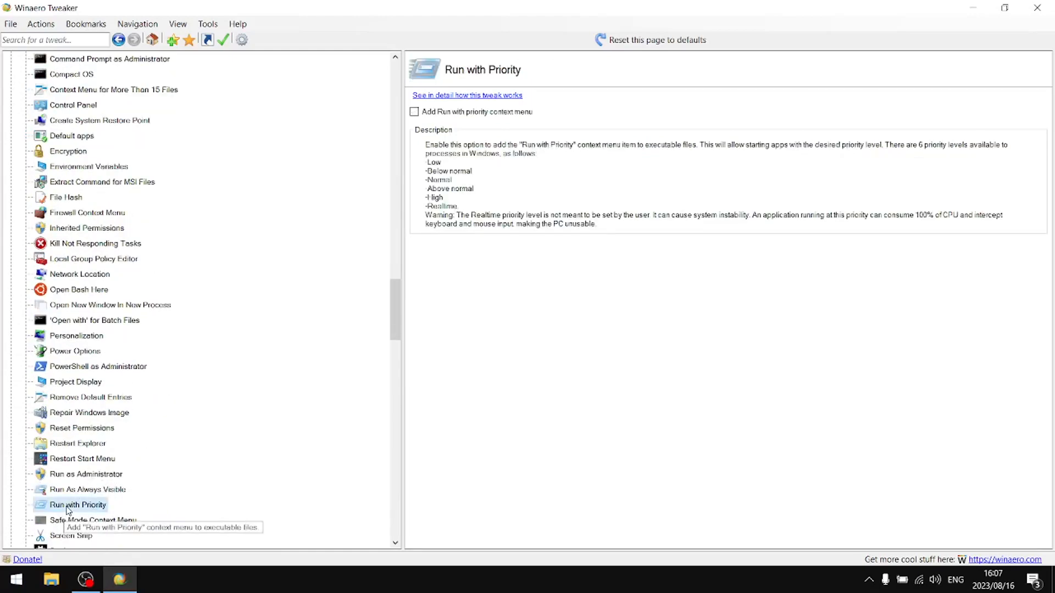
pyautogui.click(439, 113)
# Step: Check that the Take Ownership context menu tweak is enabled
pyautogui.scroll(-3, 244, 452)
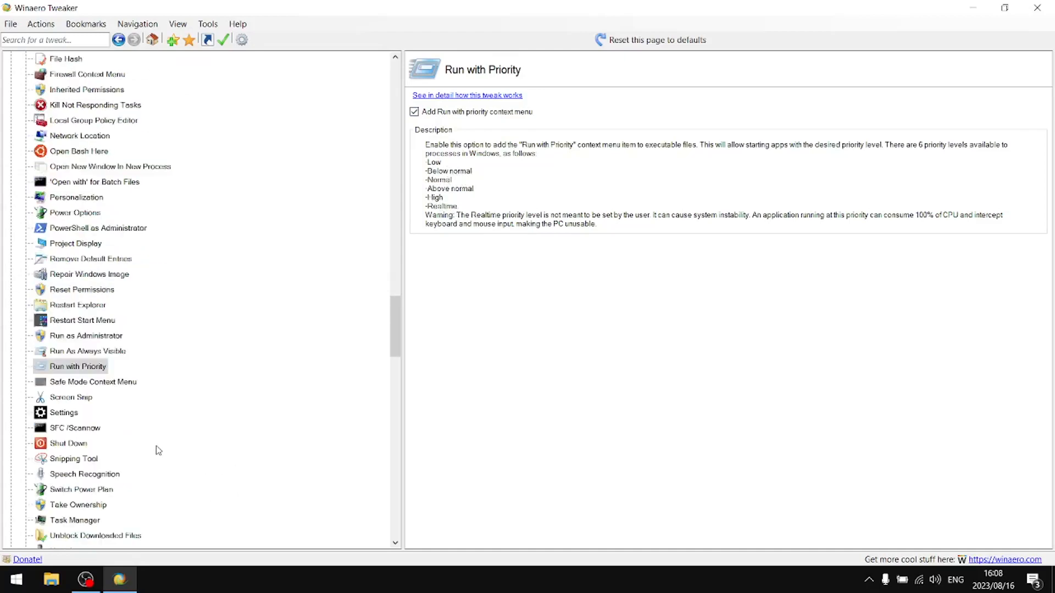
pyautogui.scroll(-1, 157, 456)
pyautogui.click(85, 461)
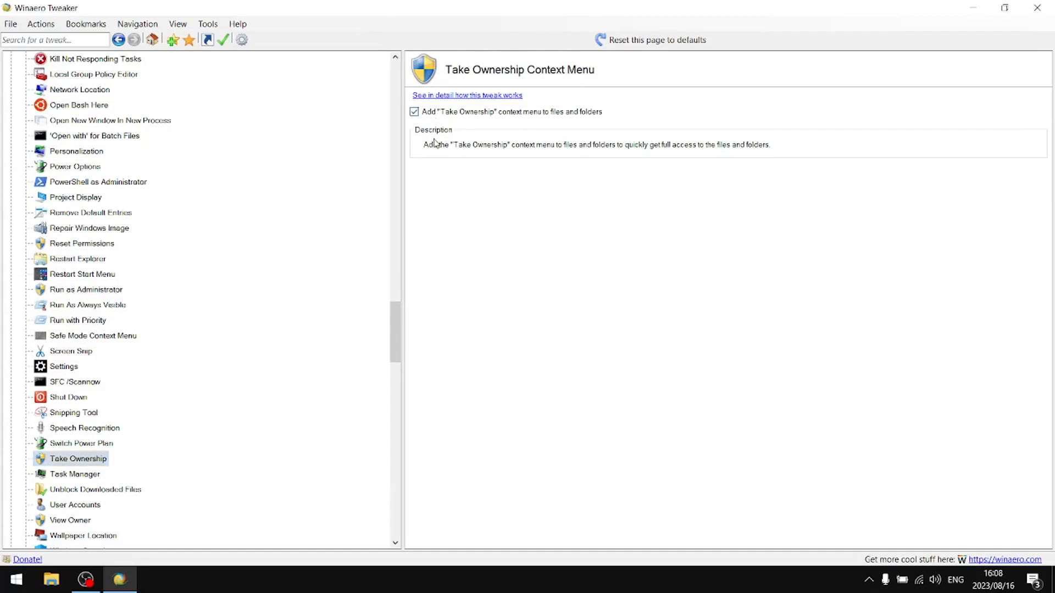
pyautogui.scroll(-3, 165, 430)
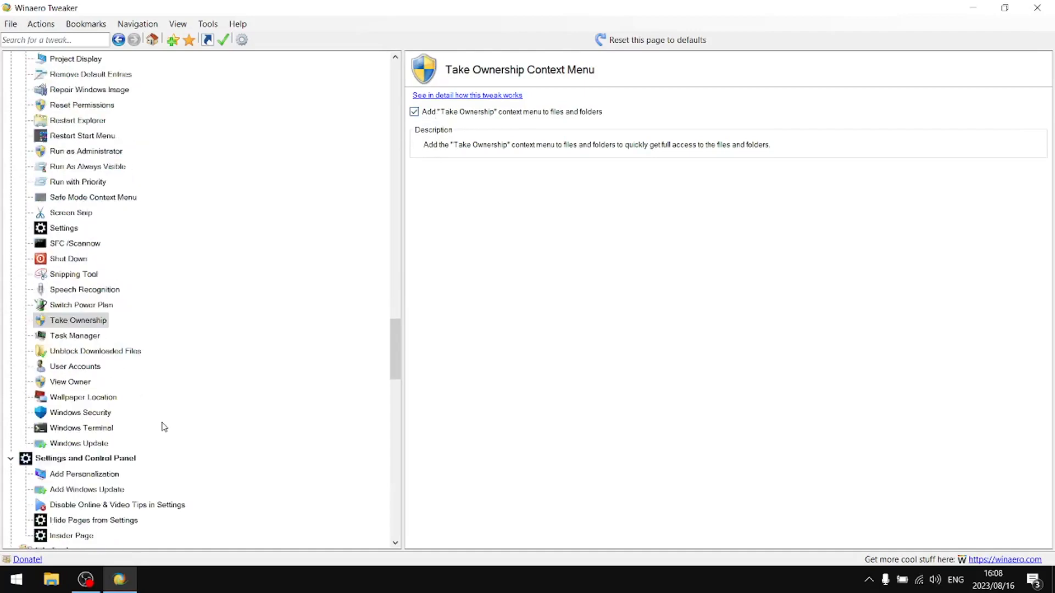
pyautogui.scroll(-6, 164, 427)
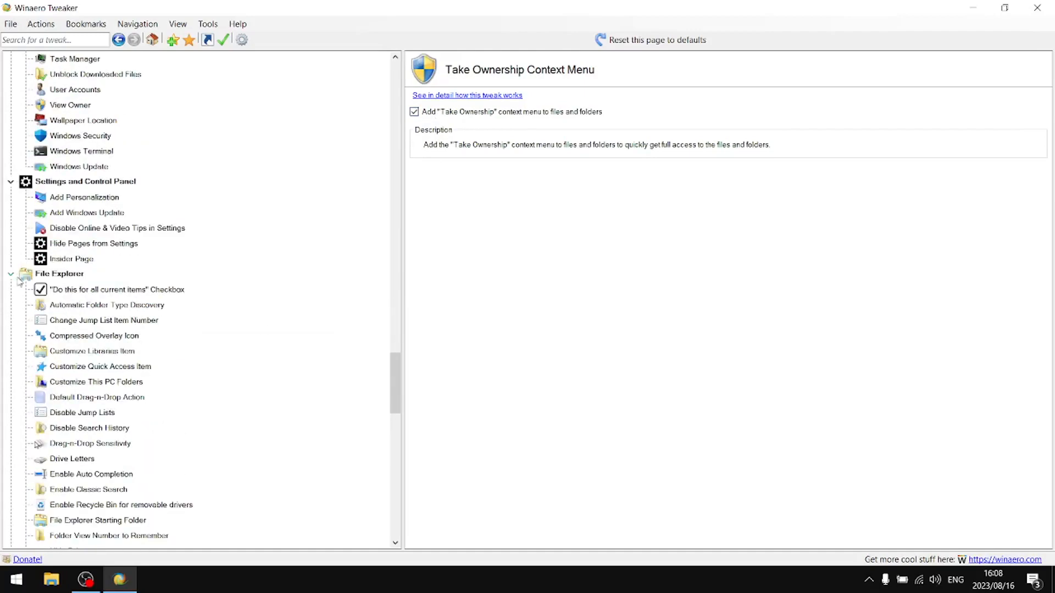
# Step: Shrink Winaero Tweaker, look over File Explorer, then close it and scroll the tweak list
pyautogui.click(1004, 8)
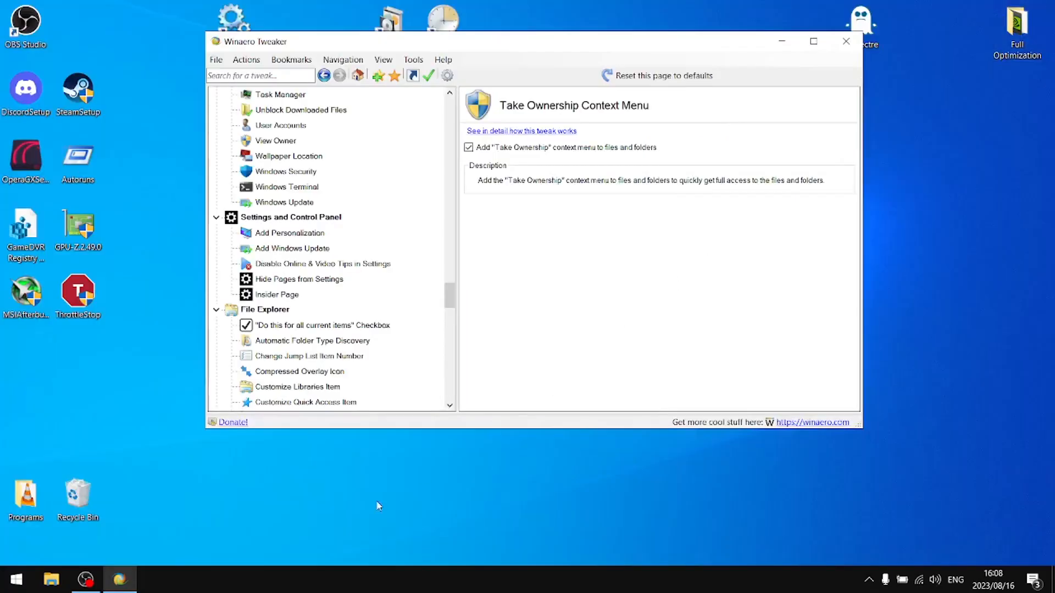
pyautogui.click(53, 581)
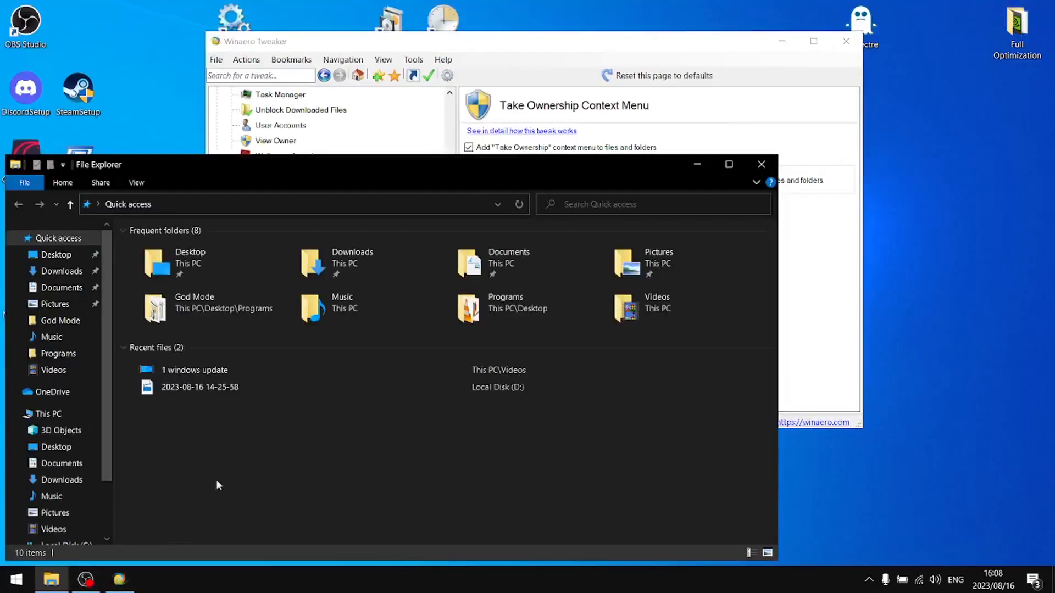
pyautogui.moveTo(408, 185); pyautogui.dragTo(542, 107)
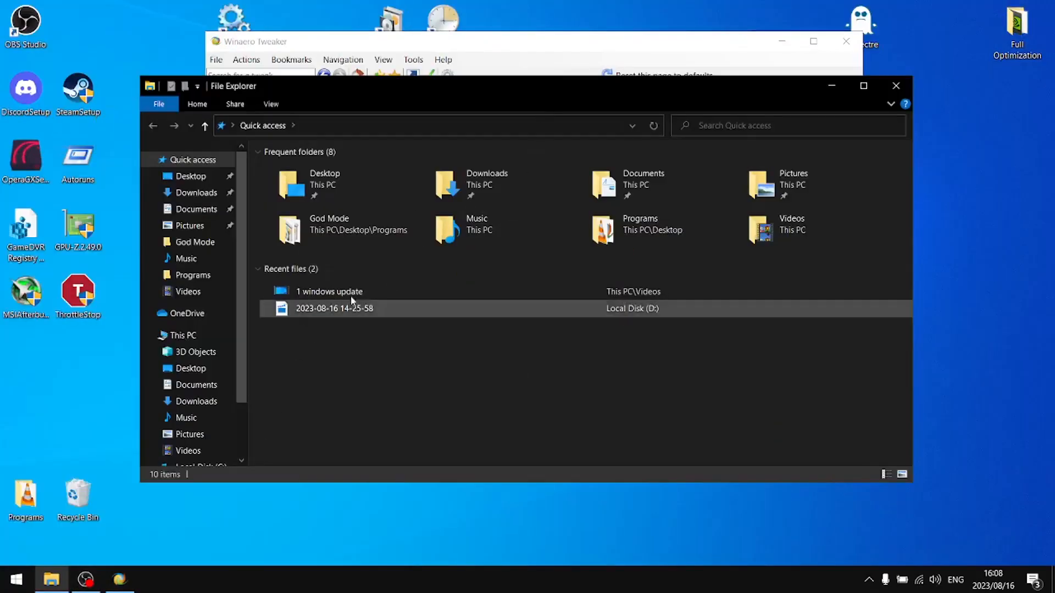
pyautogui.scroll(-1, 165, 247)
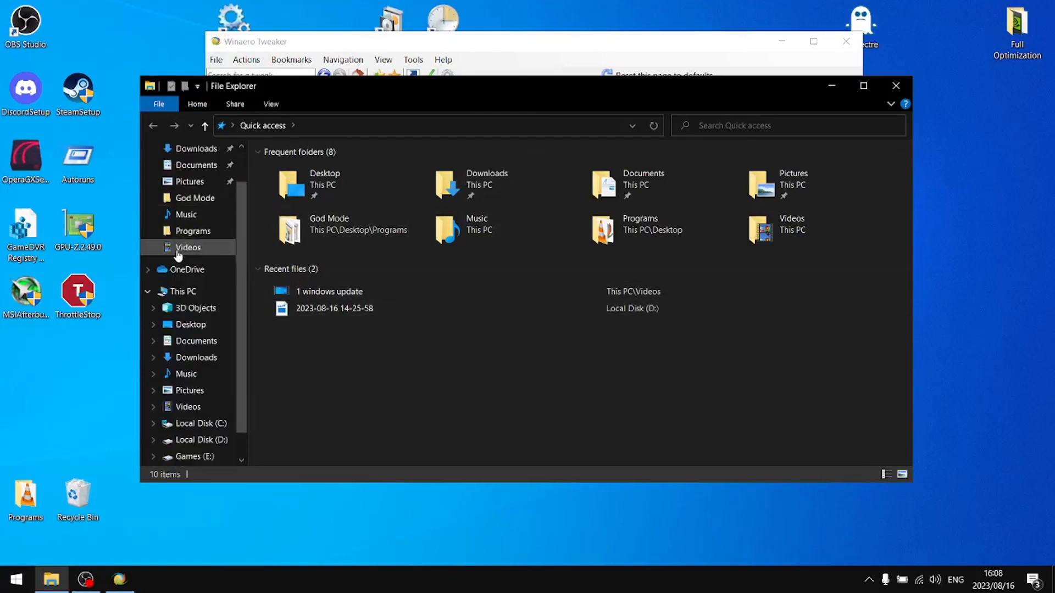
pyautogui.scroll(1, 182, 270)
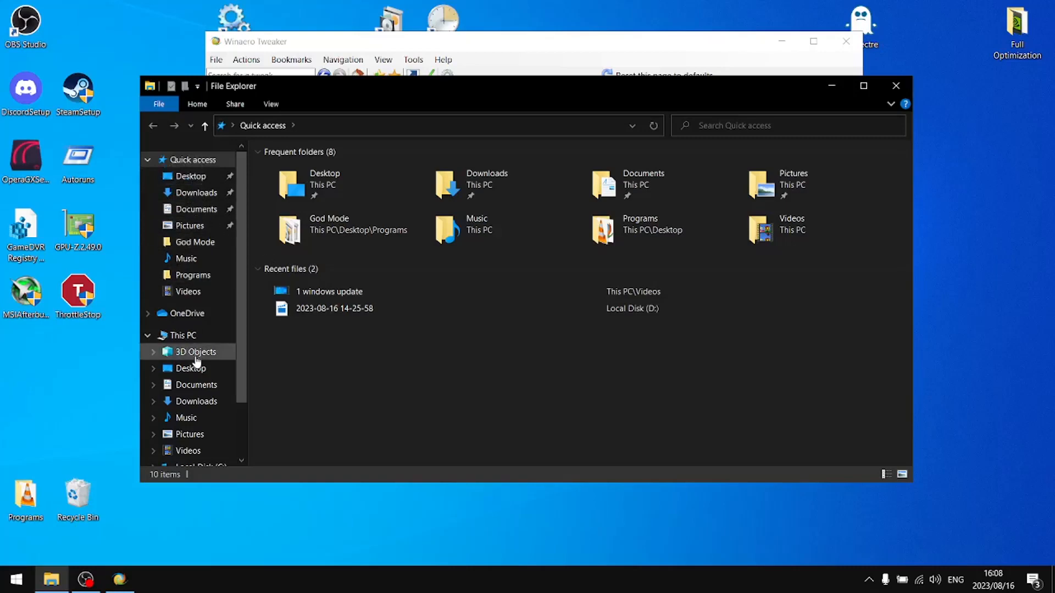
pyautogui.scroll(-2, 195, 368)
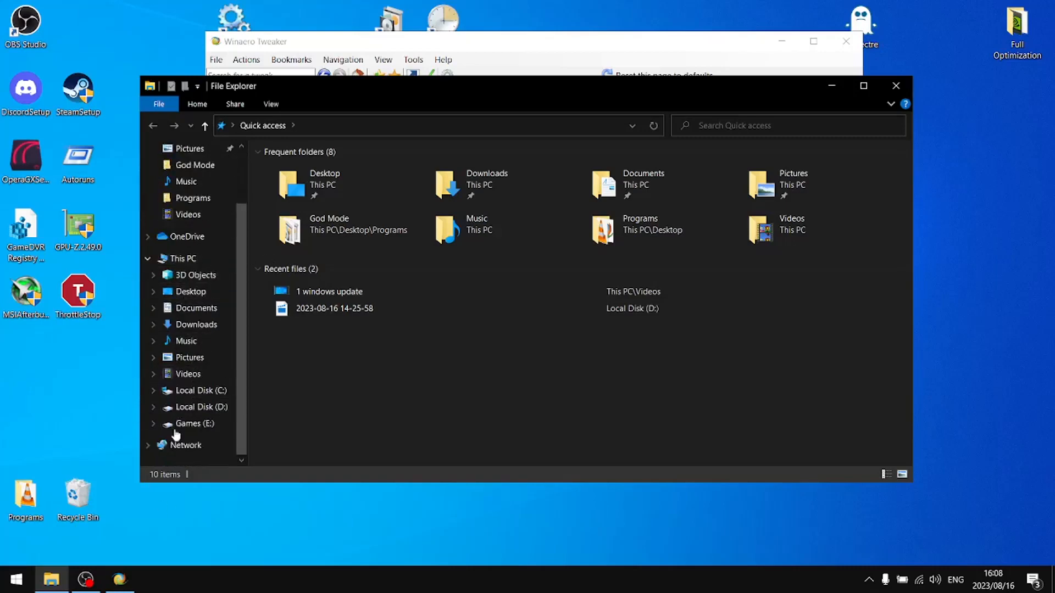
pyautogui.click(895, 88)
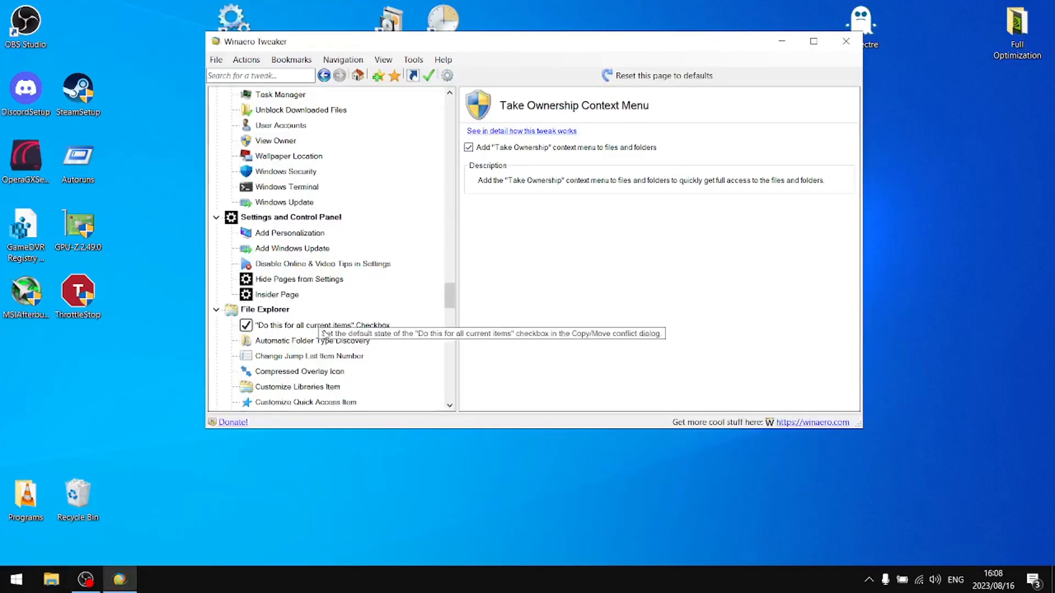
pyautogui.scroll(-2, 324, 333)
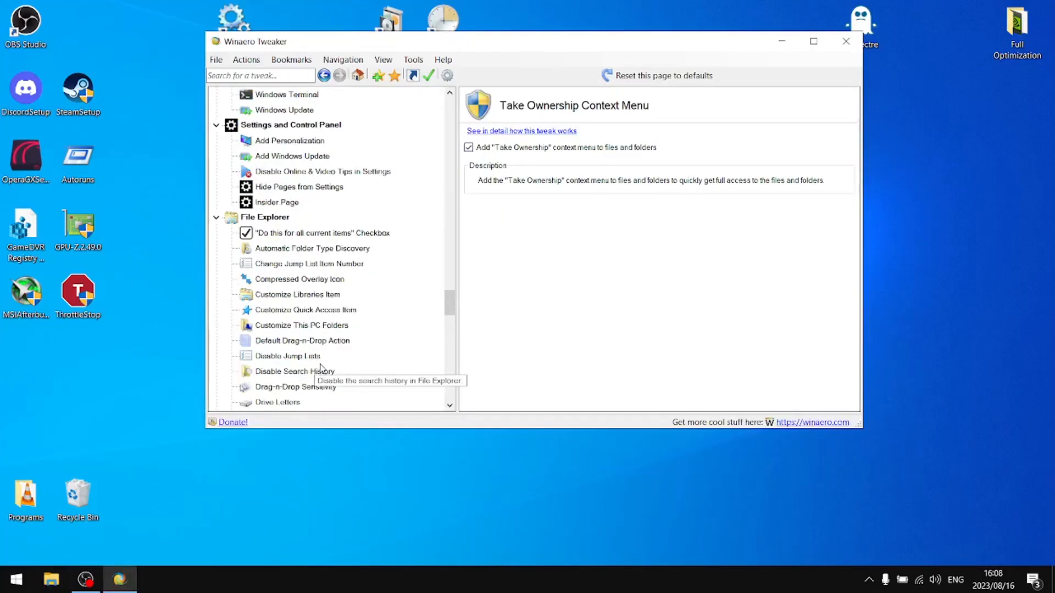
# Step: Remove 3D Objects and Music from the This PC folders, then launch File Explorer
pyautogui.click(317, 326)
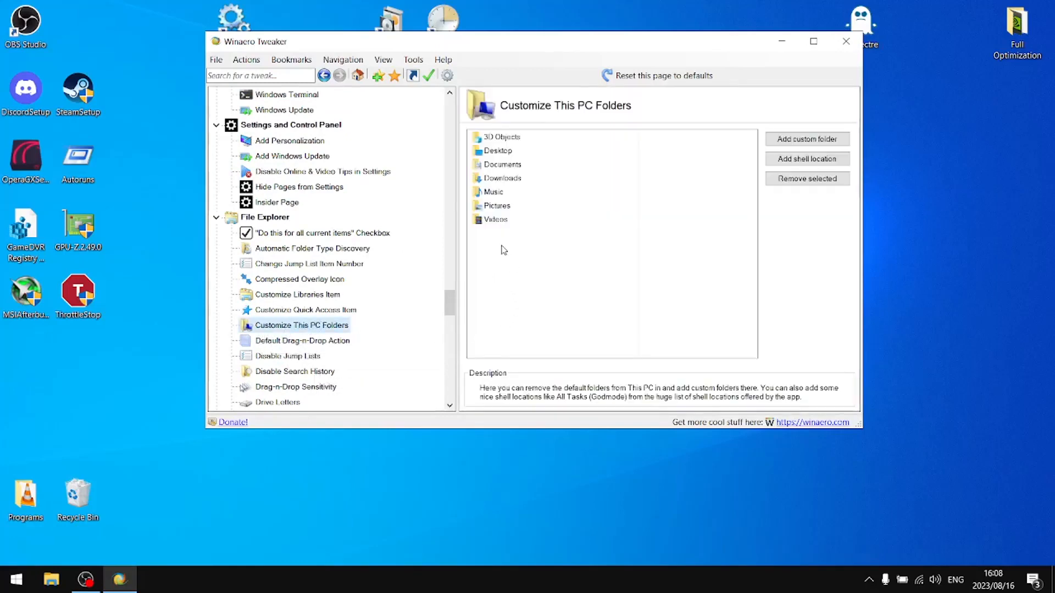
pyautogui.click(513, 140)
pyautogui.click(791, 181)
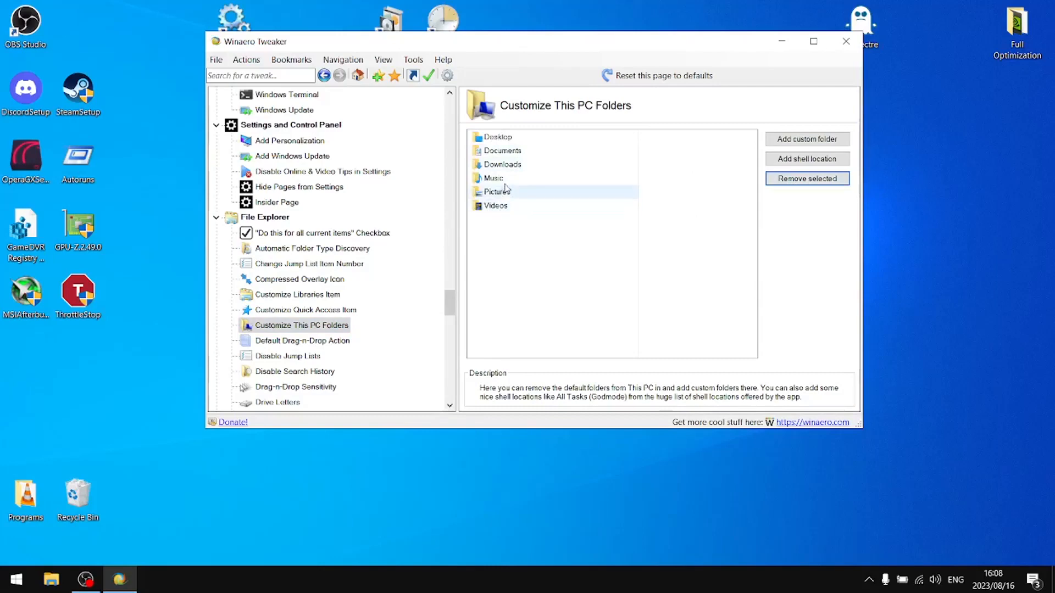
pyautogui.click(495, 182)
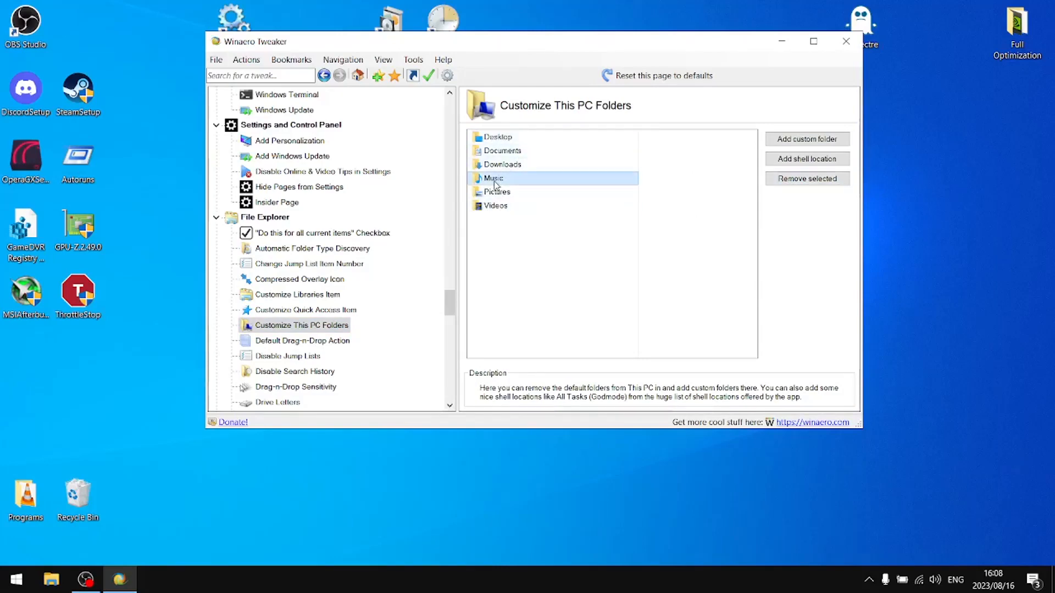
pyautogui.click(786, 181)
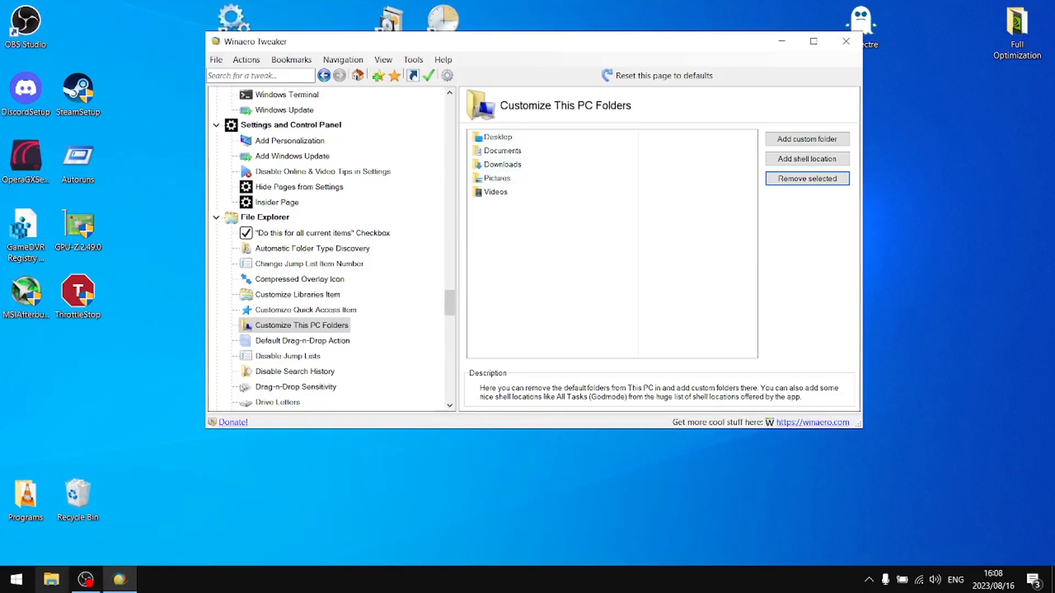
pyautogui.click(57, 590)
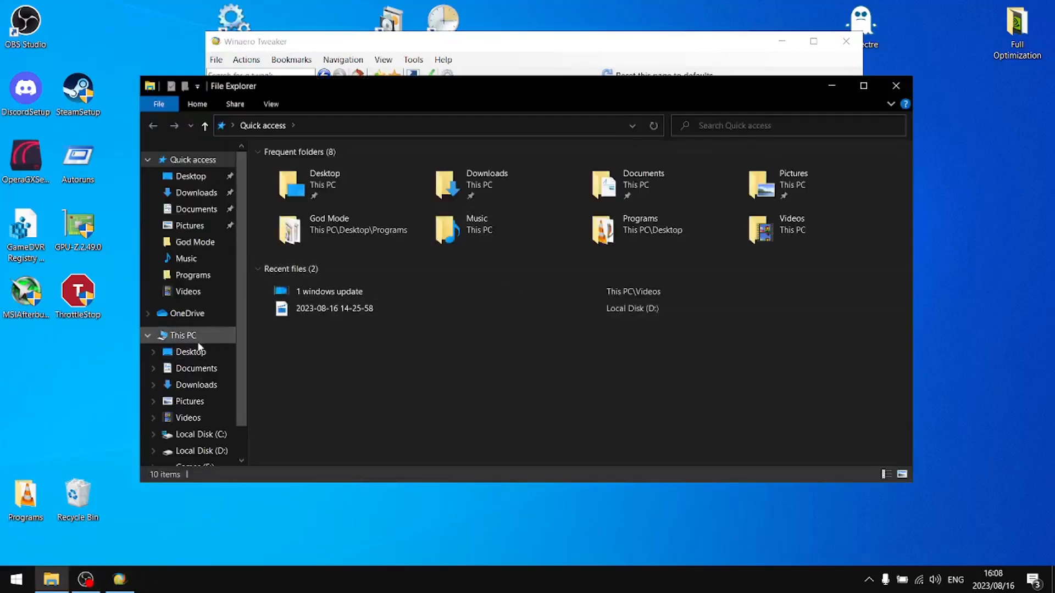
# Step: Collapse Quick access to confirm This PC lacks 3D Objects and Music, then close File Explorer
pyautogui.scroll(-1, 220, 398)
pyautogui.scroll(1, 182, 341)
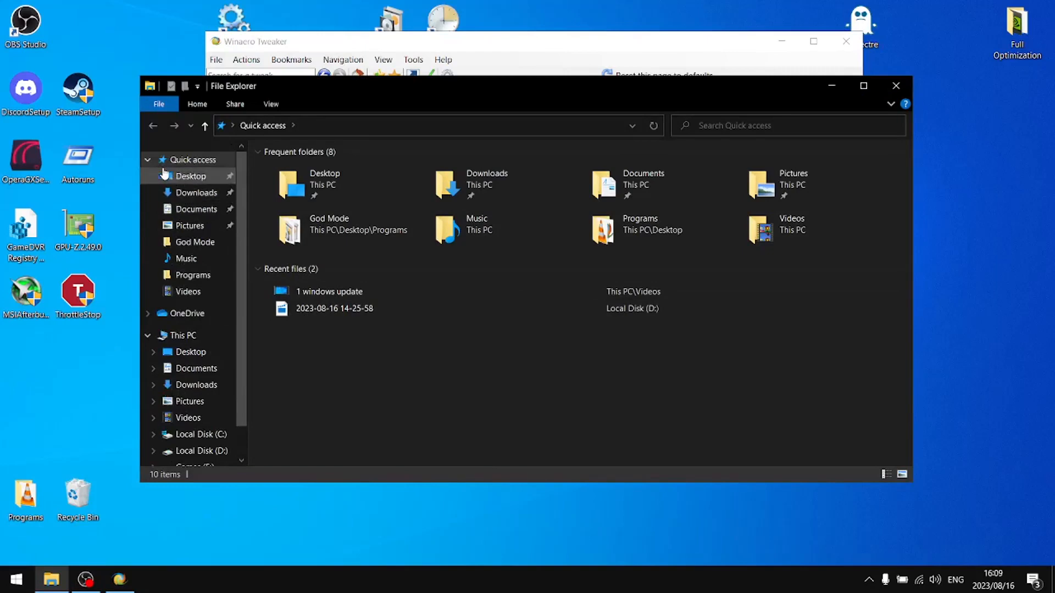
pyautogui.click(148, 162)
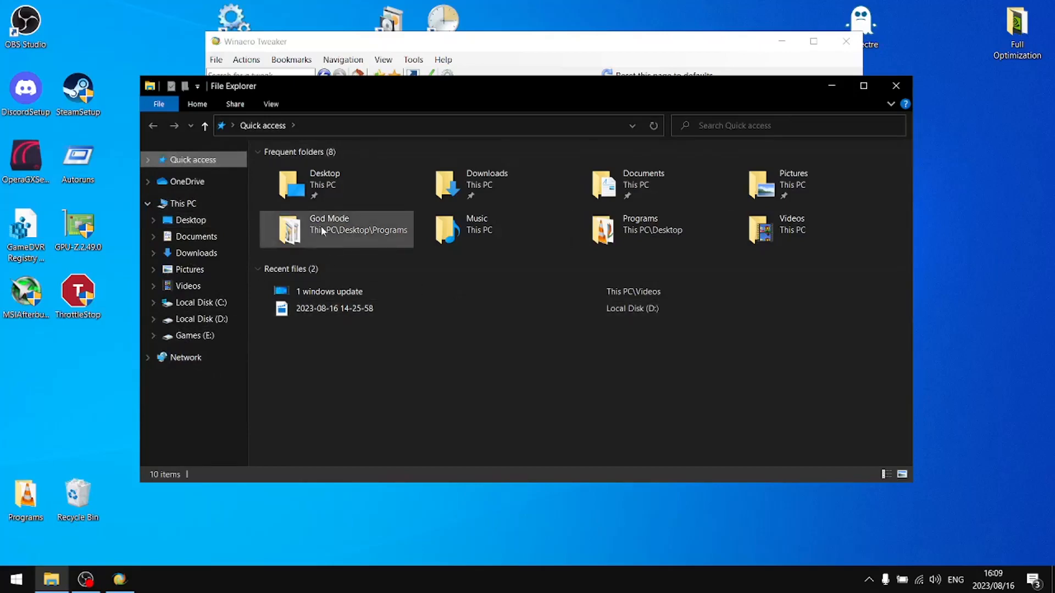
pyautogui.click(891, 84)
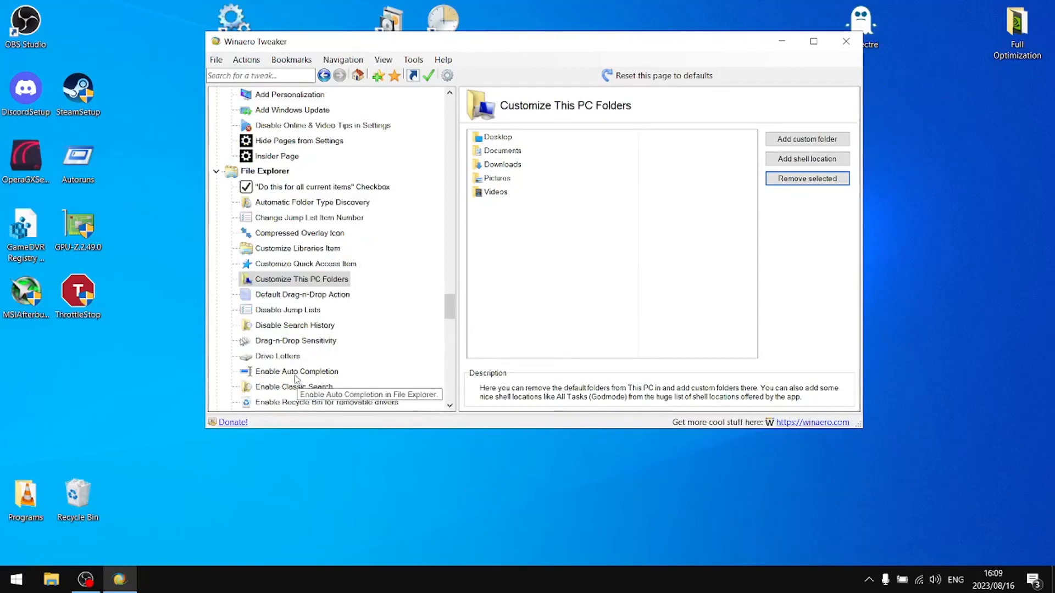
# Step: Disable jump lists and File Explorer search history, postponing sign-out
pyautogui.click(290, 310)
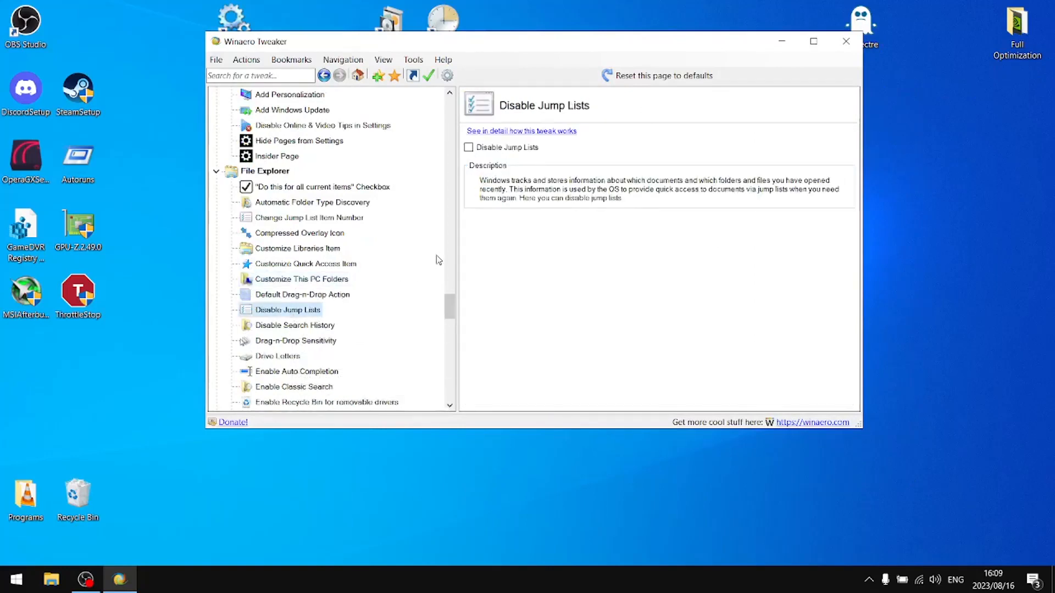
pyautogui.click(495, 148)
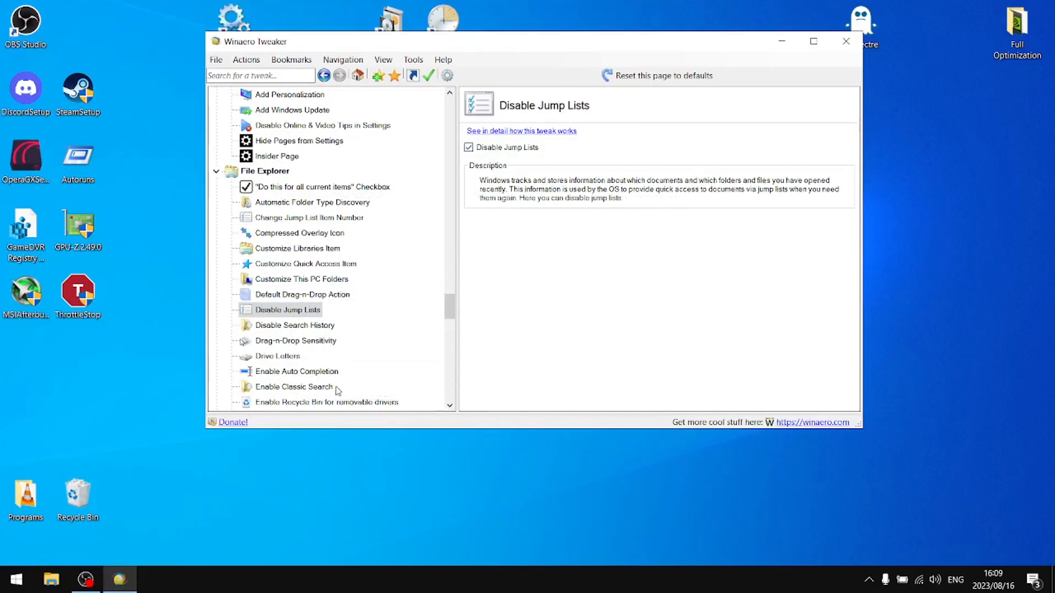
pyautogui.click(291, 325)
pyautogui.click(515, 149)
pyautogui.scroll(-1, 337, 318)
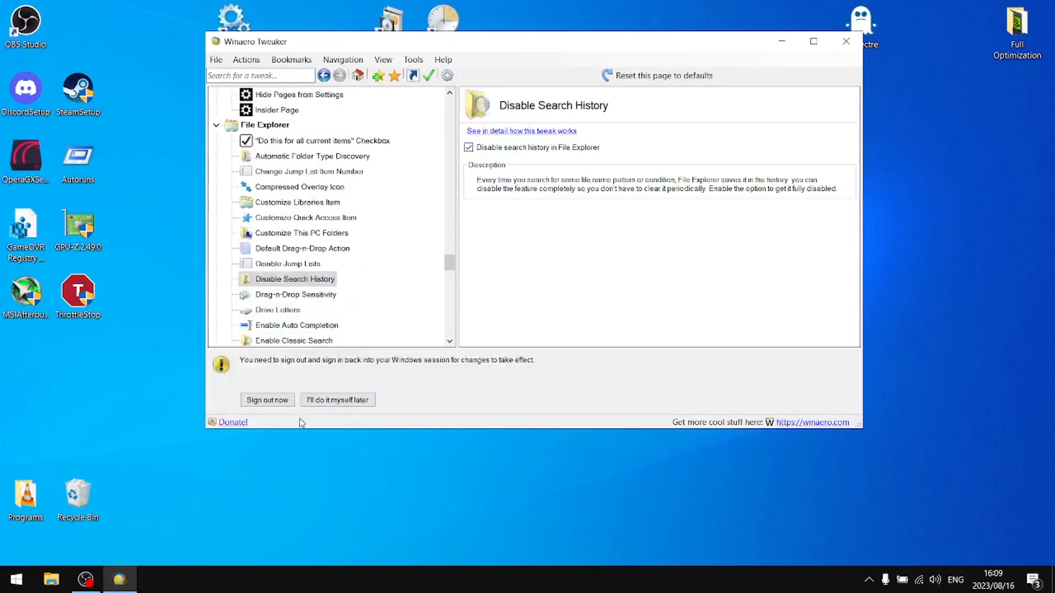
pyautogui.click(352, 400)
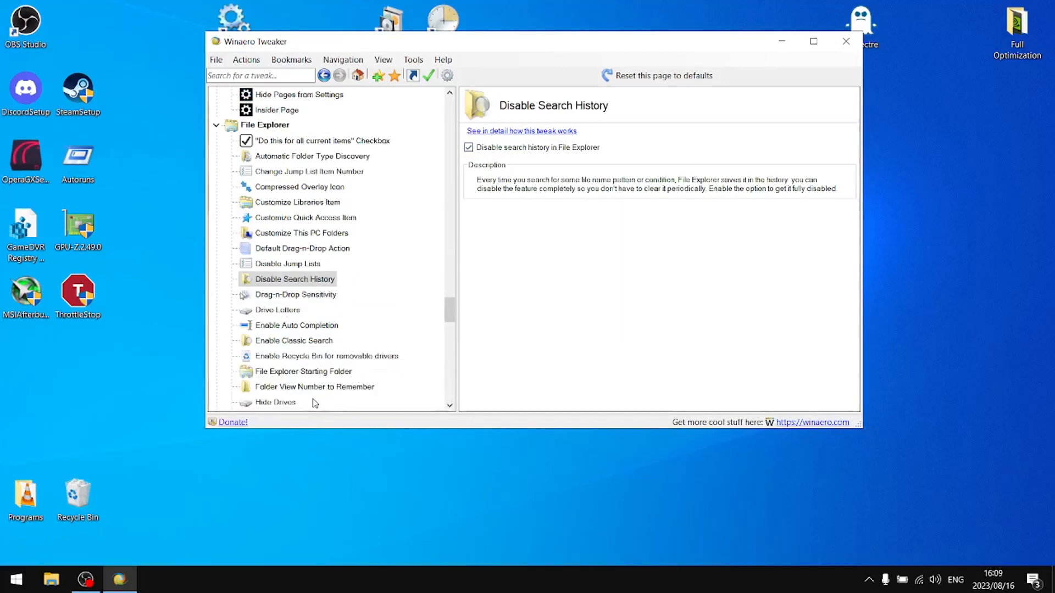
# Step: Set File Explorer's starting folder to This PC
pyautogui.click(313, 376)
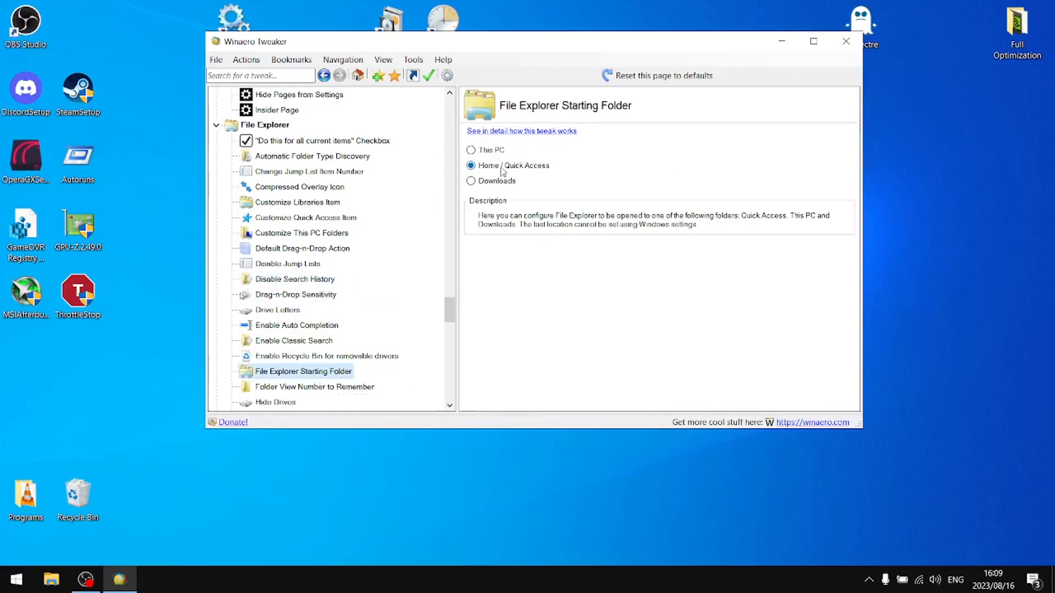
pyautogui.click(484, 152)
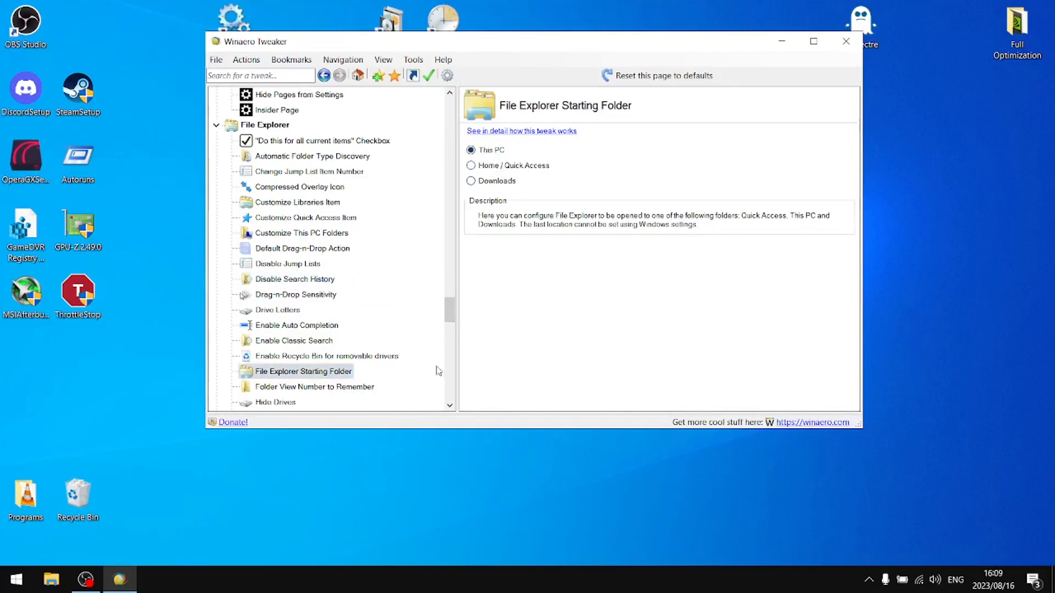
pyautogui.scroll(-6, 373, 344)
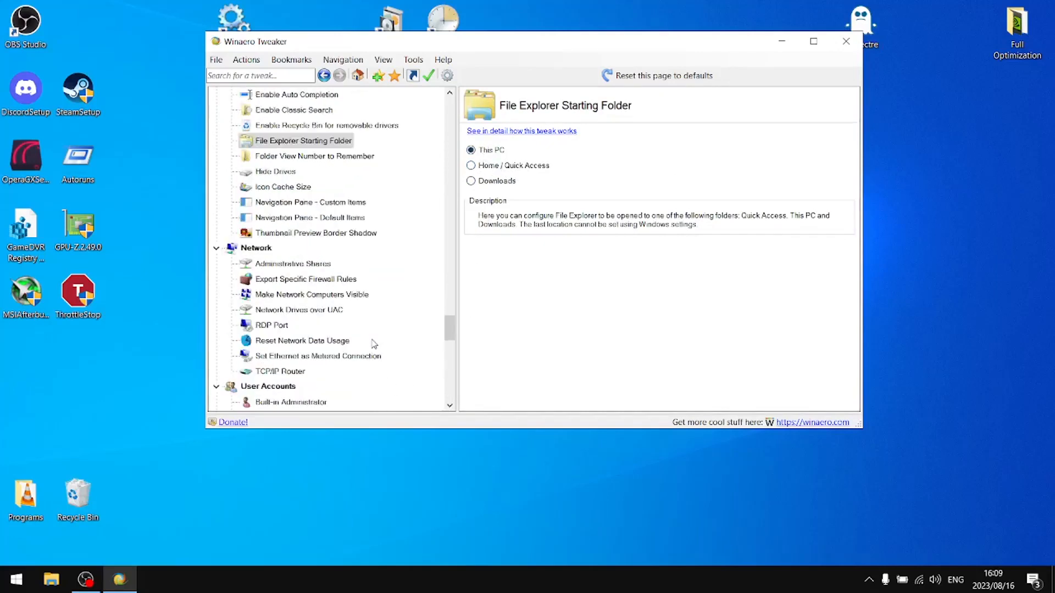
pyautogui.scroll(-1, 374, 344)
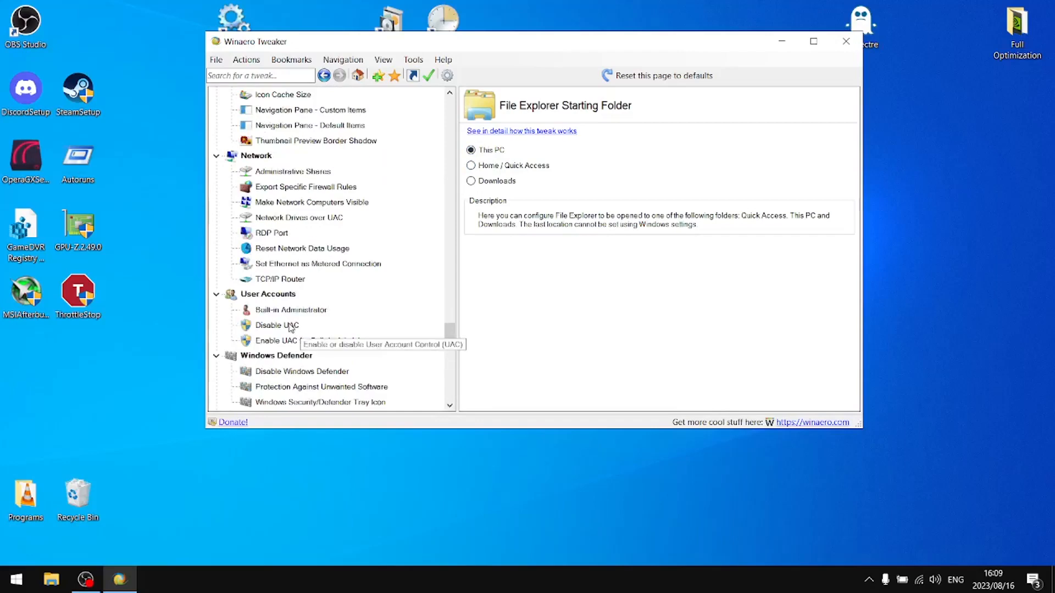
# Step: Switch User Account Control off, postponing the reboot
pyautogui.click(278, 325)
pyautogui.click(492, 166)
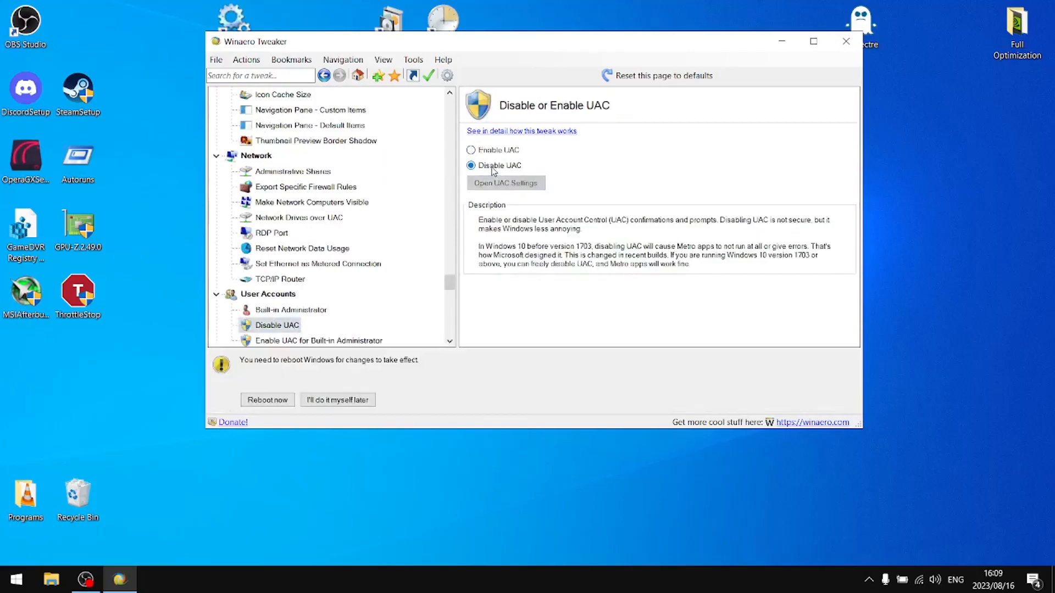
pyautogui.click(348, 406)
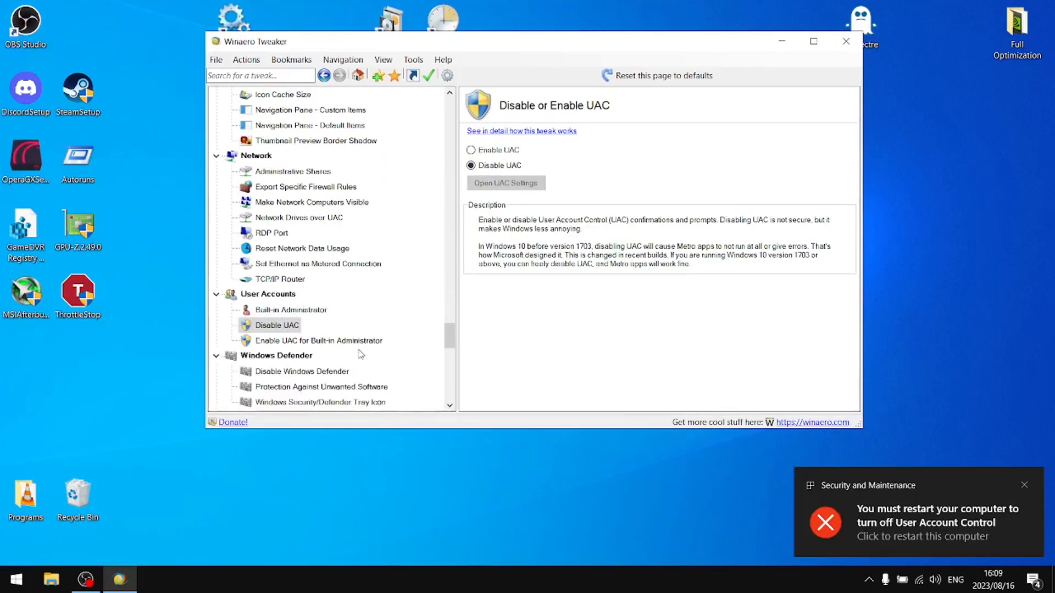
pyautogui.scroll(-3, 337, 341)
pyautogui.scroll(-2, 337, 340)
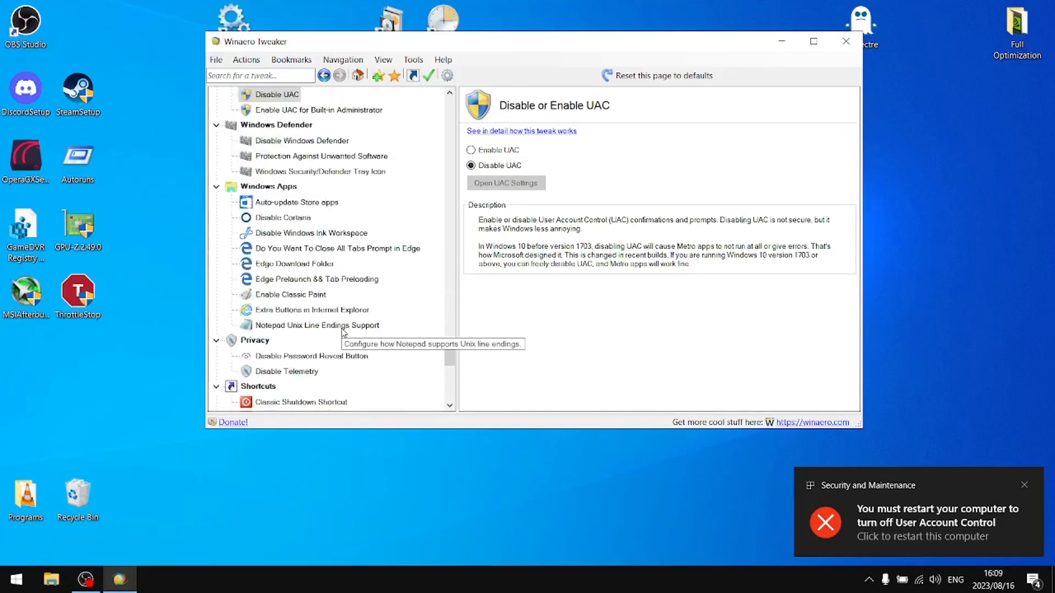
pyautogui.scroll(-3, 340, 337)
pyautogui.scroll(-1, 344, 333)
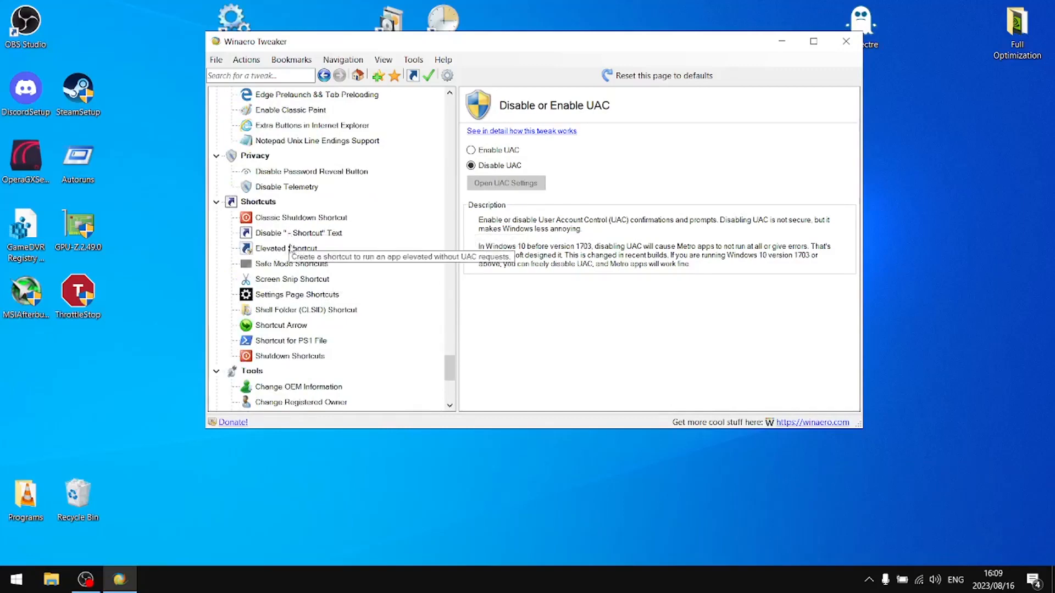
# Step: Disable the "- Shortcut" suffix and set shortcut arrows to No arrow, postponing the Explorer restart
pyautogui.click(277, 233)
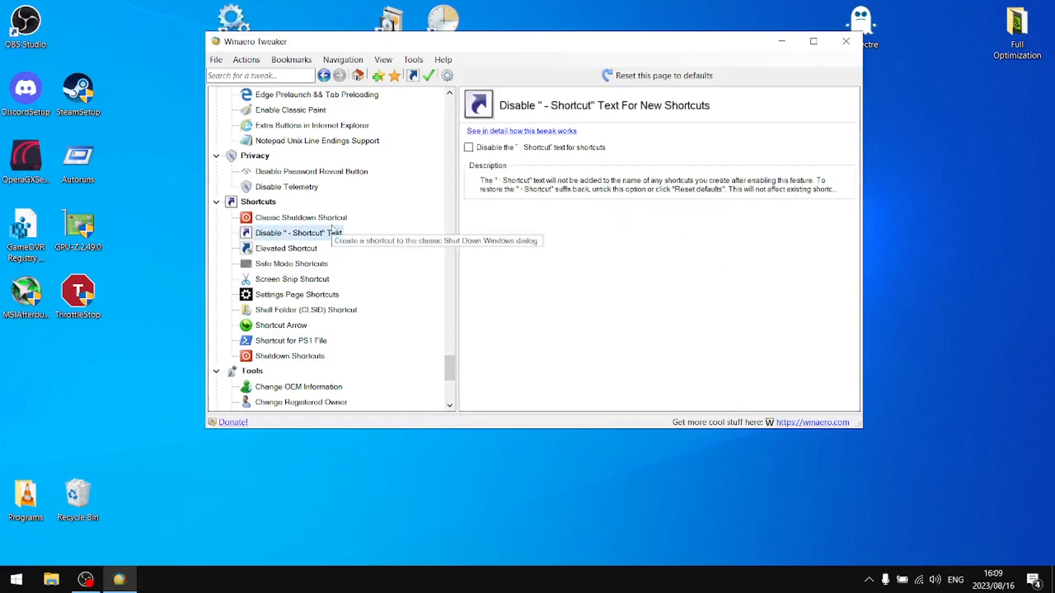
pyautogui.click(566, 147)
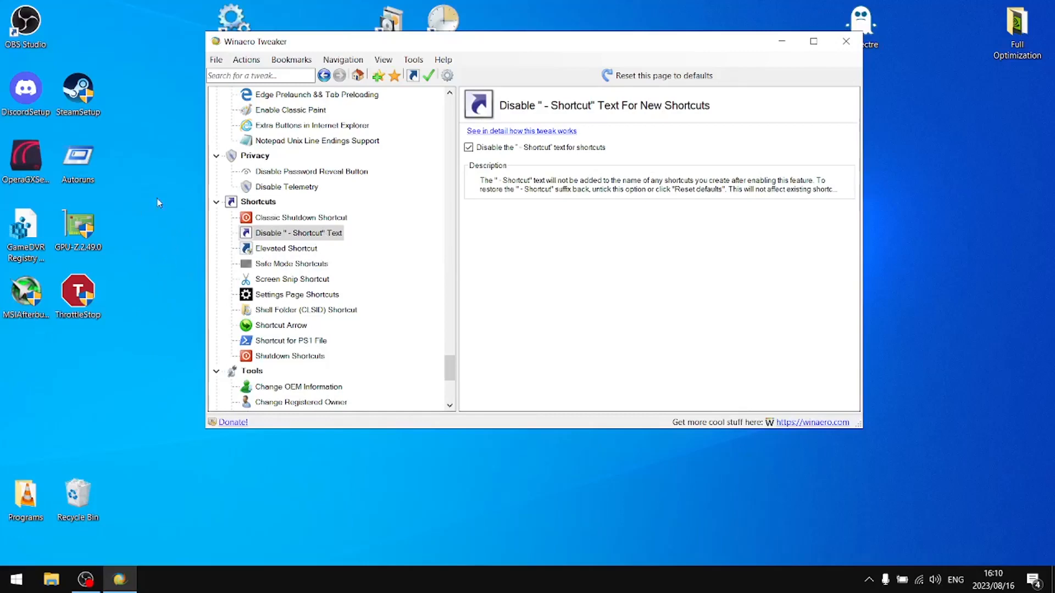
pyautogui.click(281, 325)
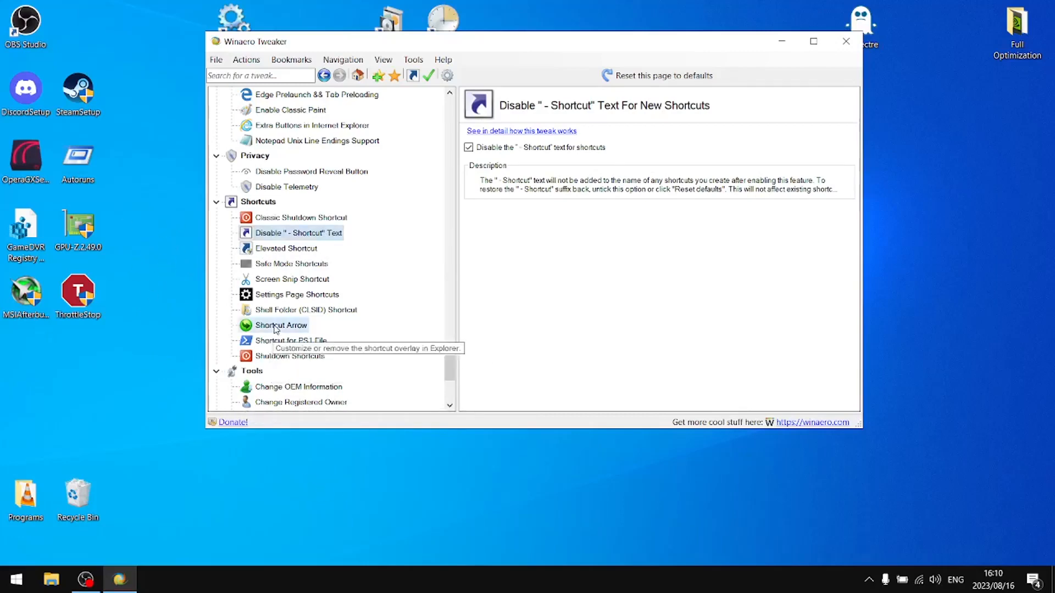
pyautogui.click(516, 208)
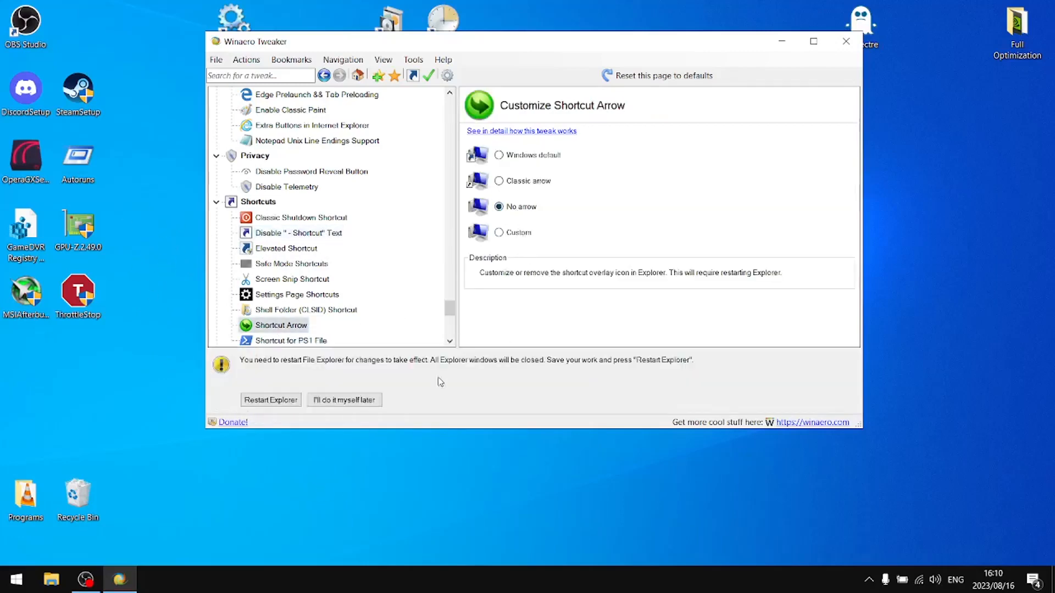
pyautogui.click(370, 403)
pyautogui.scroll(-5, 369, 291)
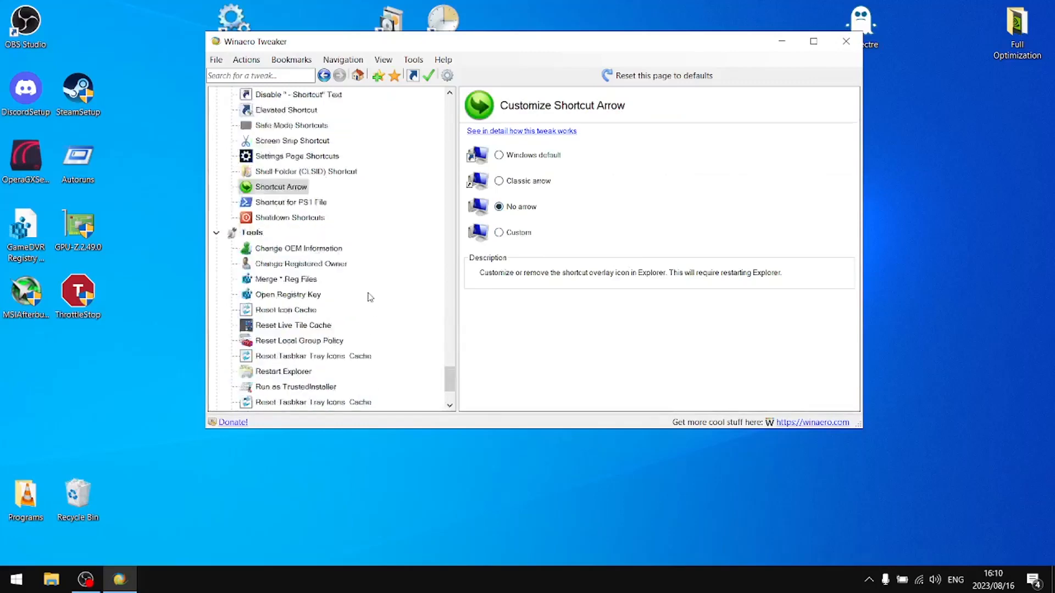
pyautogui.scroll(-1, 275, 264)
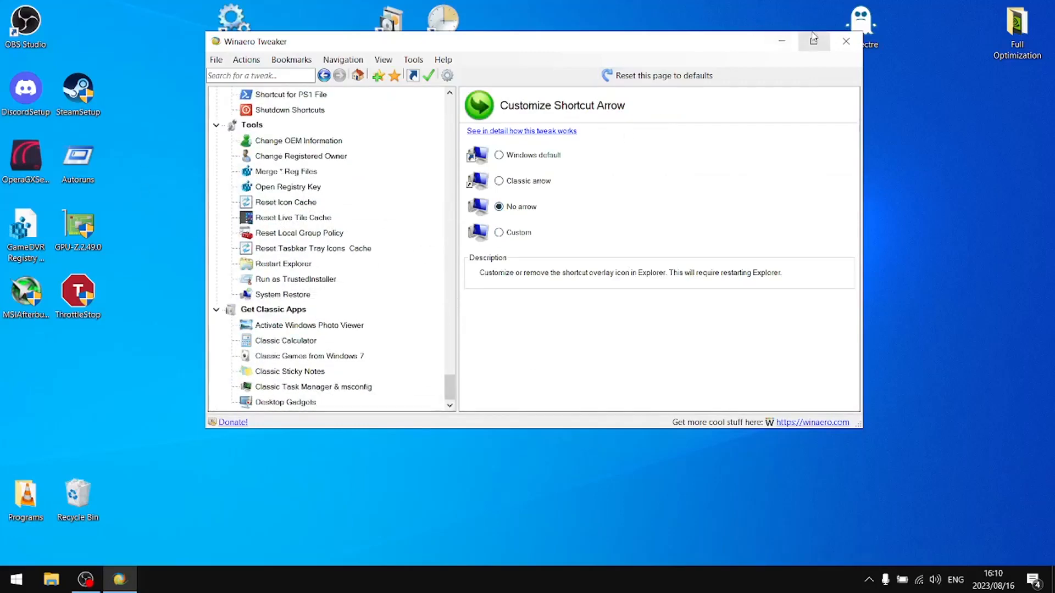
# Step: Close Winaero Tweaker, launch WPD from the desktop, and move its window higher
pyautogui.click(844, 42)
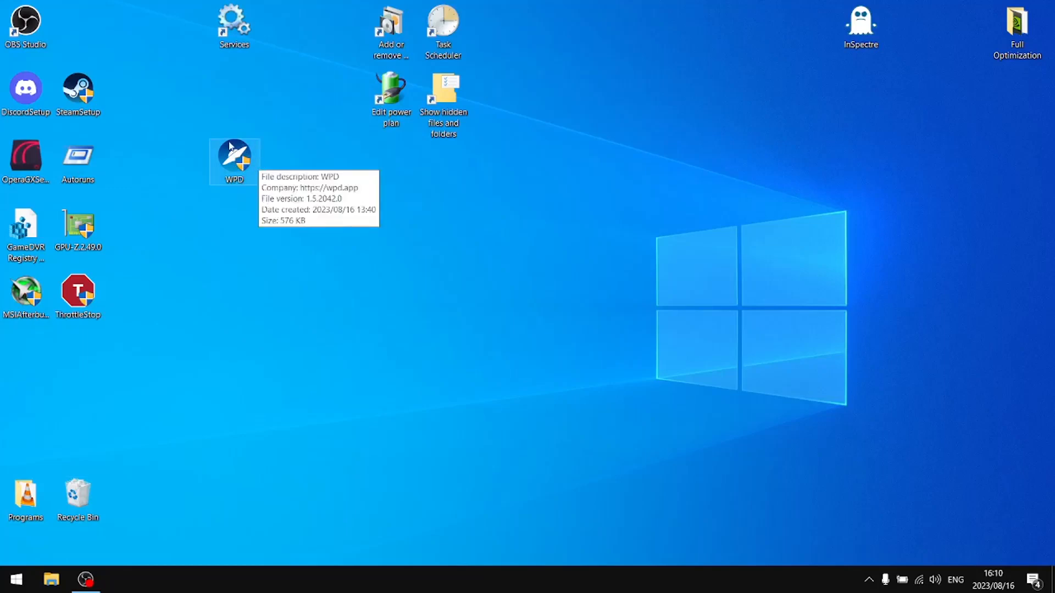
pyautogui.click(230, 147)
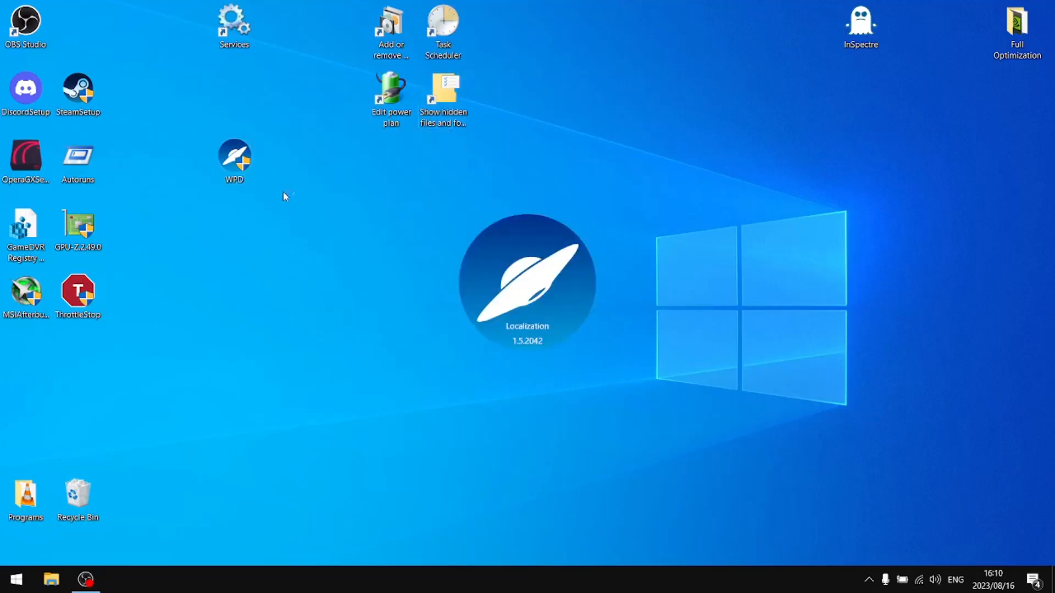
pyautogui.moveTo(243, 158); pyautogui.dragTo(25, 503)
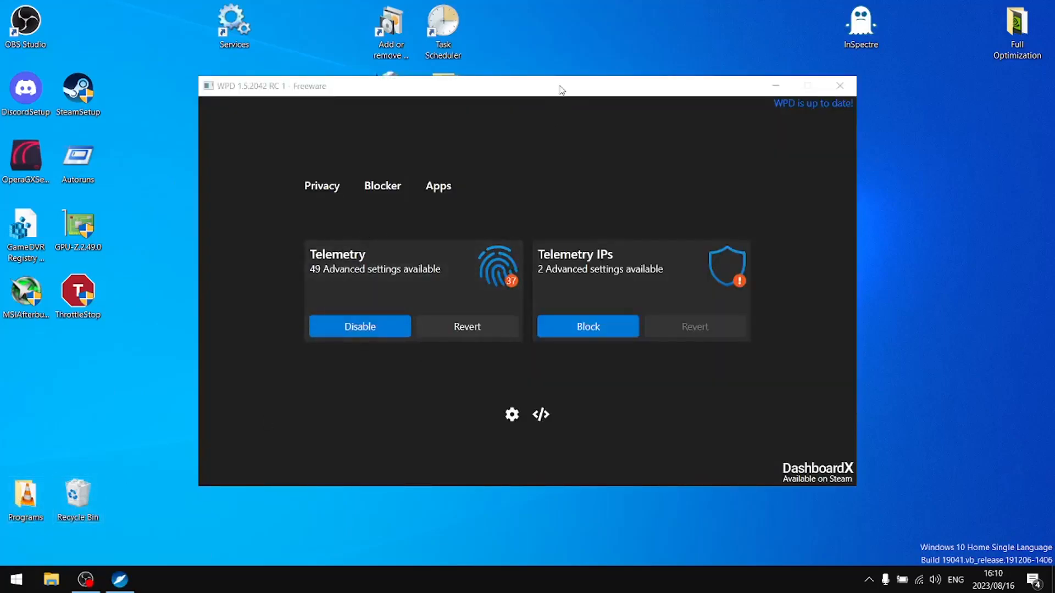
pyautogui.moveTo(561, 89); pyautogui.dragTo(587, 53)
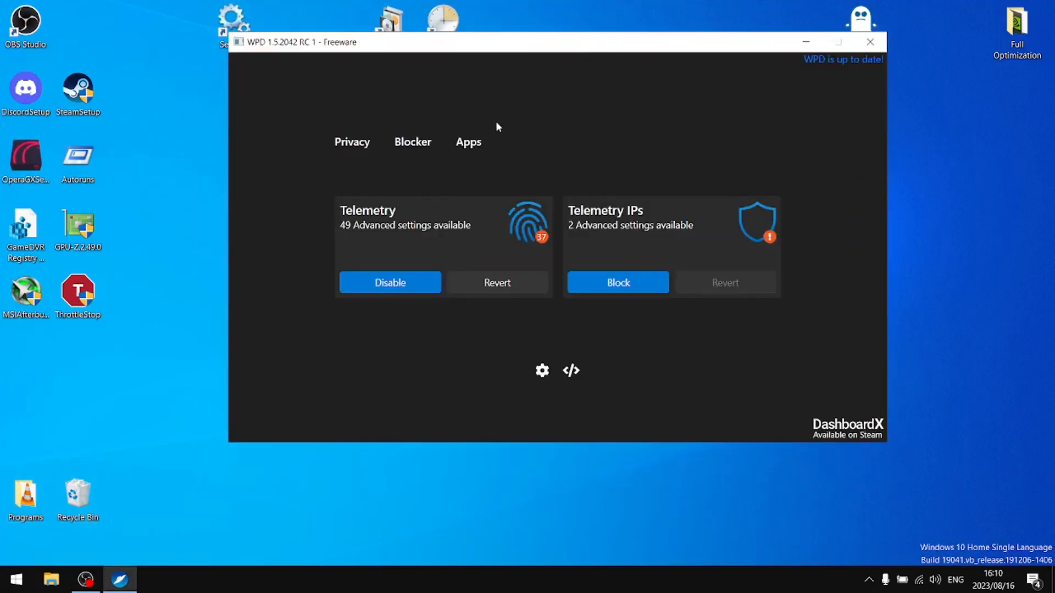
# Step: Turn off the CEIP policies, Cortana, search location, Error Reporting, Steps Recorder, Inventory Collector and Telemetry
pyautogui.click(365, 149)
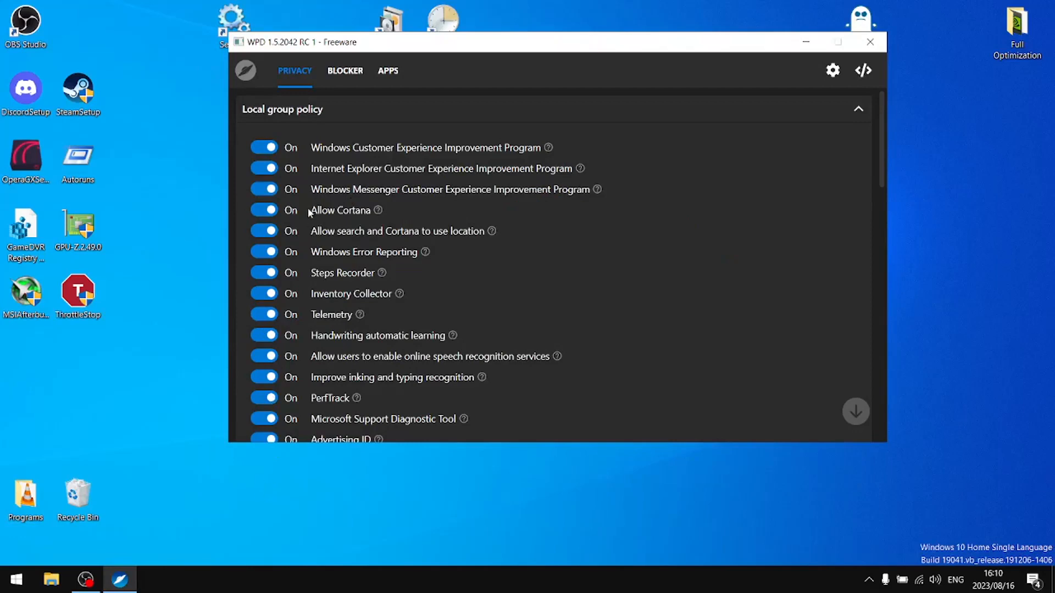
pyautogui.scroll(-1, 352, 241)
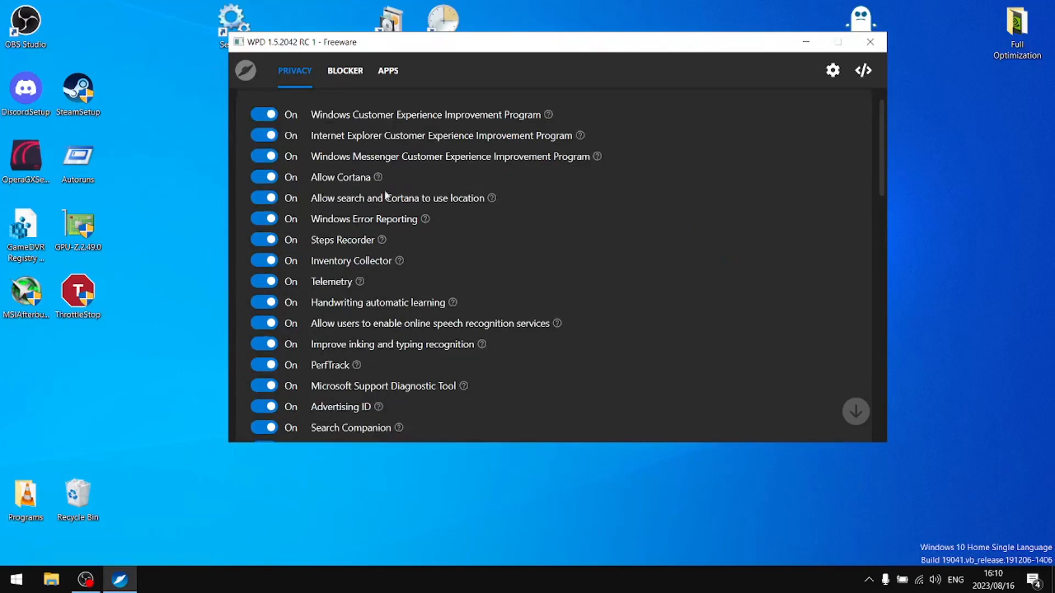
pyautogui.scroll(1, 386, 195)
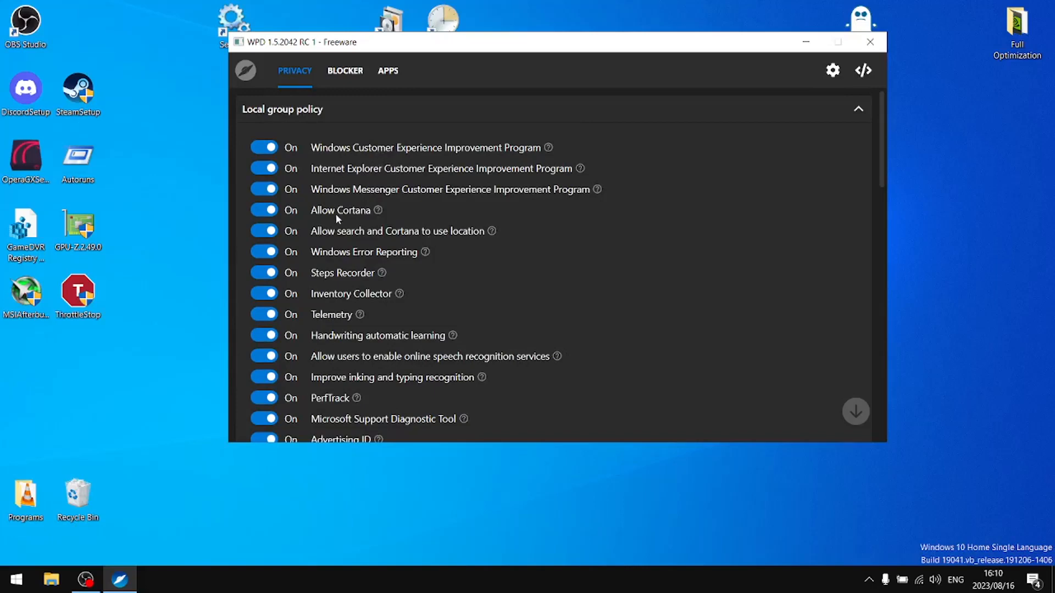
pyautogui.click(262, 148)
pyautogui.click(263, 168)
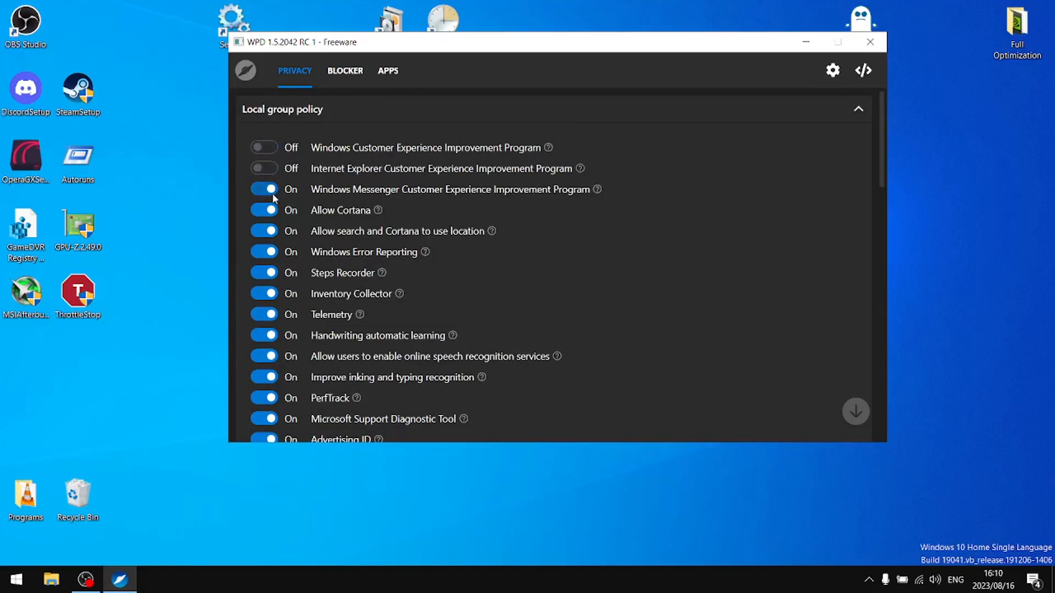
pyautogui.click(263, 189)
pyautogui.click(265, 211)
pyautogui.click(265, 231)
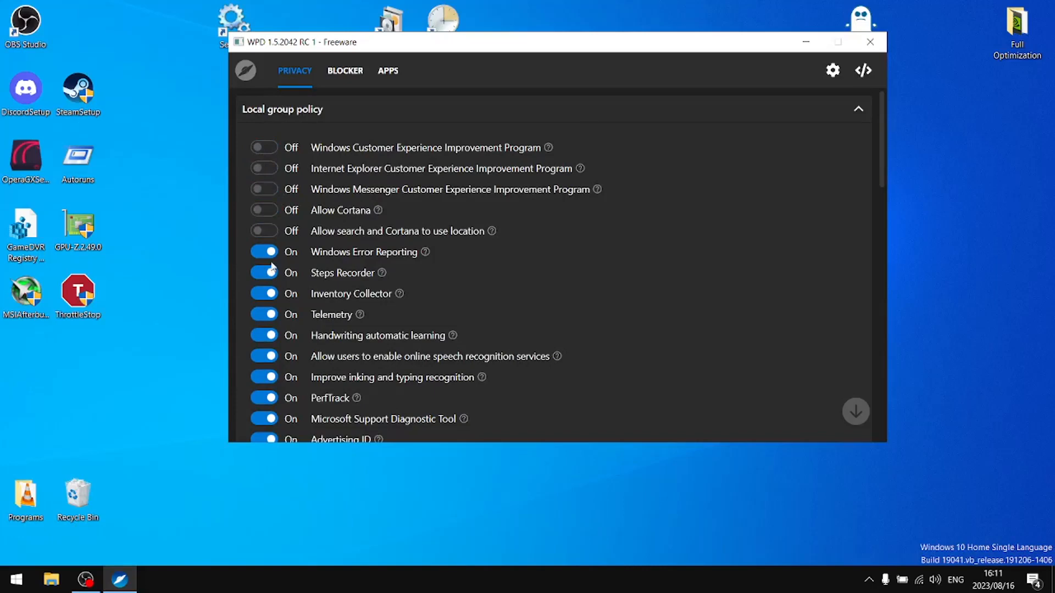
pyautogui.click(265, 251)
pyautogui.click(265, 273)
pyautogui.click(265, 293)
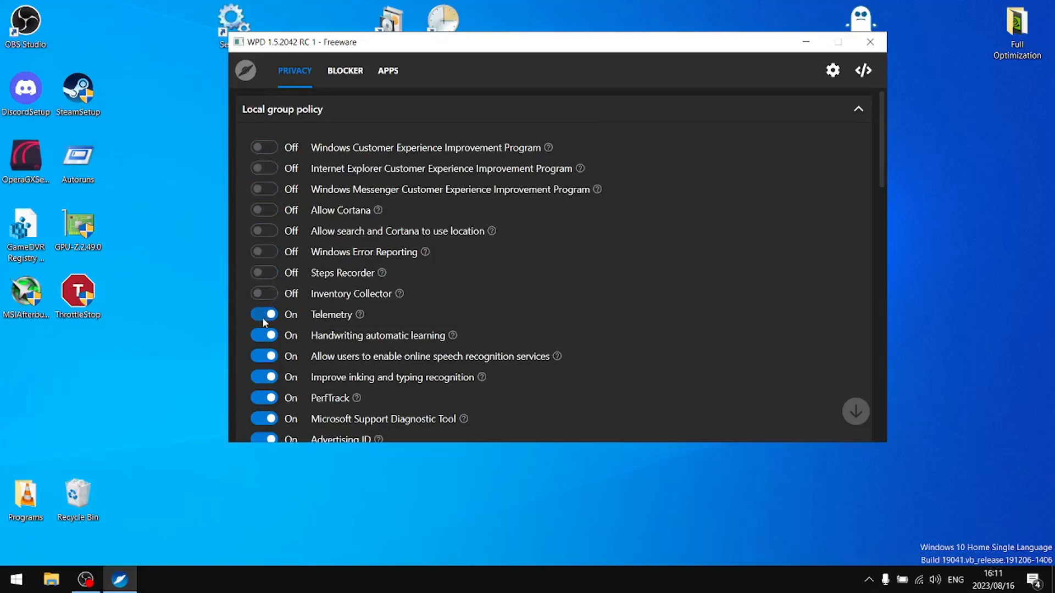
pyautogui.click(265, 315)
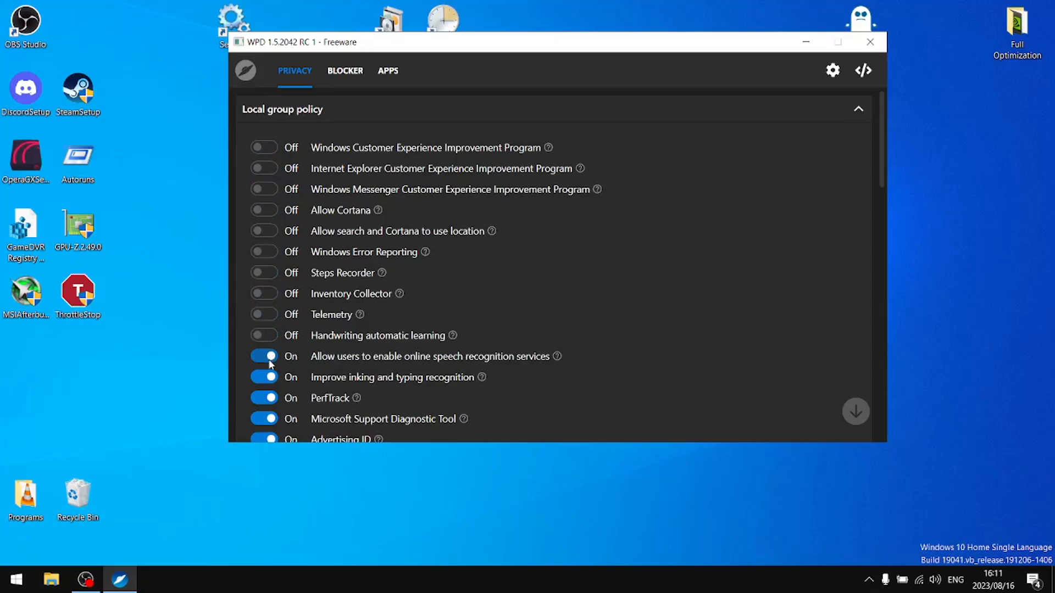
# Step: Turn off inking and typing recognition, PerfTrack, Support Diagnostic Tool, Advertising ID and Search Companion
pyautogui.scroll(-1, 268, 358)
pyautogui.click(265, 311)
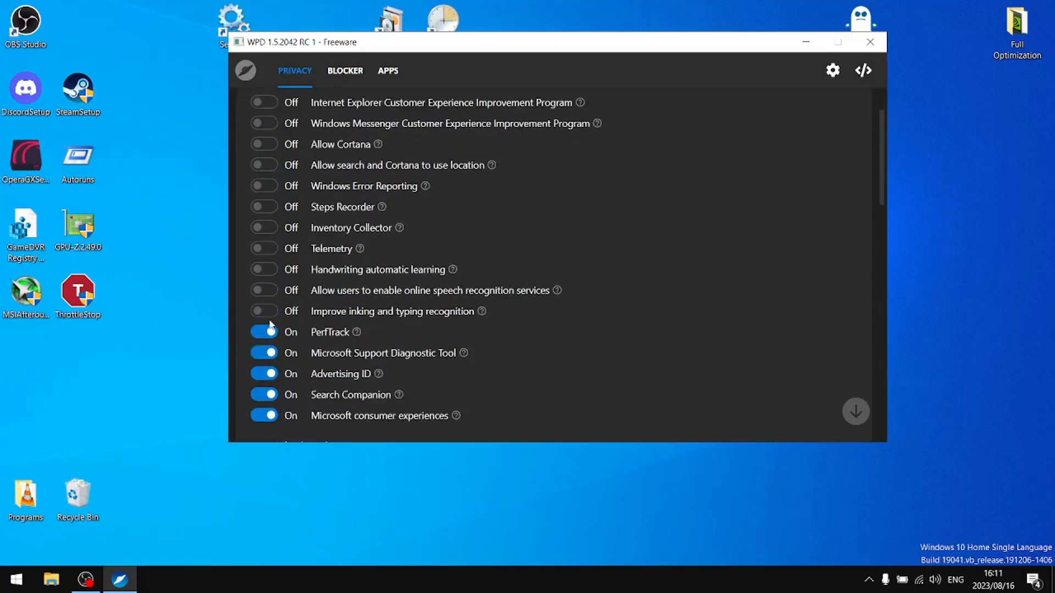
pyautogui.click(268, 330)
pyautogui.click(269, 353)
pyautogui.click(270, 373)
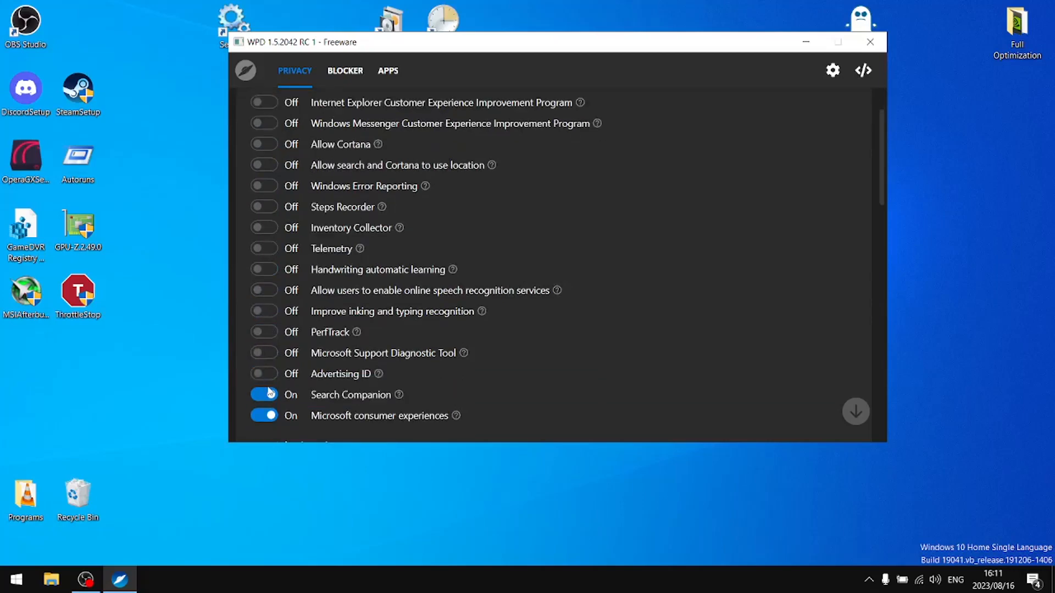
pyautogui.click(271, 395)
# Step: Turn off Edge's Bing address-bar suggestions, similar-page suggestions, address AutoFill and ad personalization
pyautogui.scroll(-4, 341, 291)
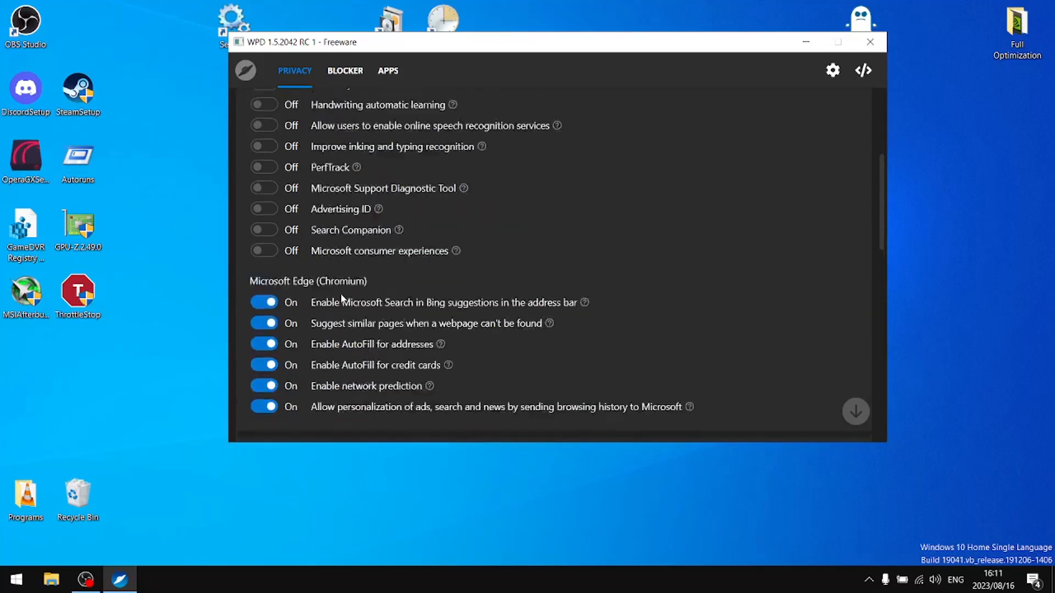
pyautogui.click(269, 202)
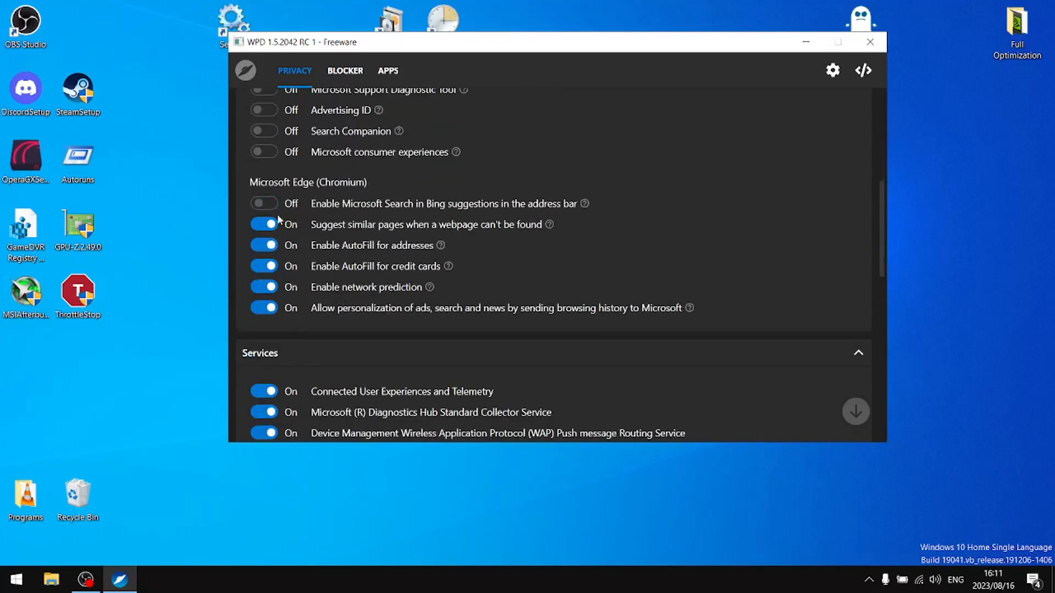
pyautogui.click(269, 224)
pyautogui.click(269, 245)
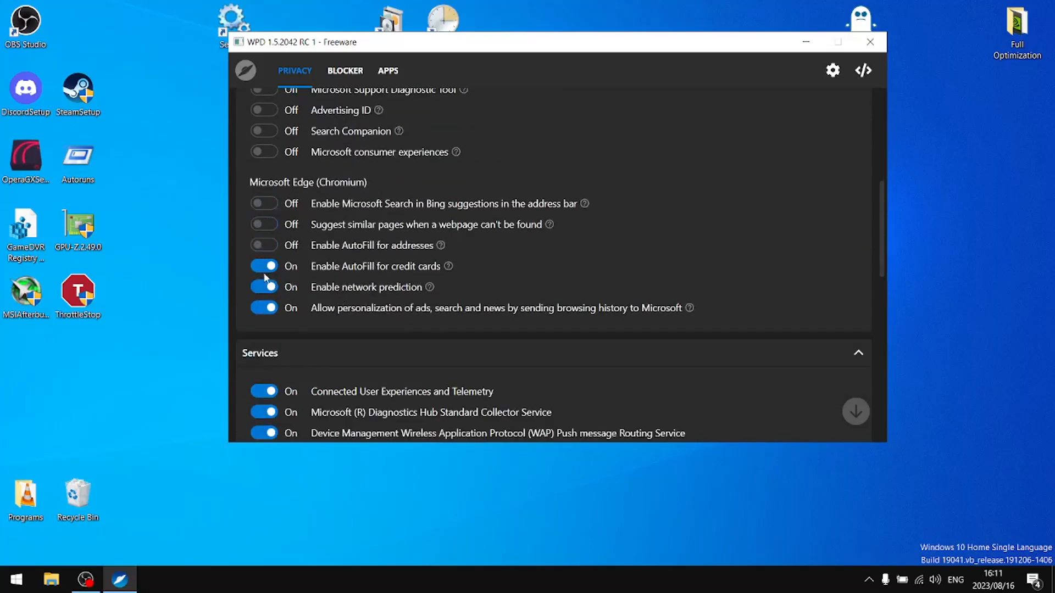
pyautogui.click(266, 308)
# Step: Switch off the Telemetry, Diagnostics Hub, WAP Push and Media Player Network Sharing services
pyautogui.scroll(-2, 297, 277)
pyautogui.click(265, 265)
pyautogui.click(265, 280)
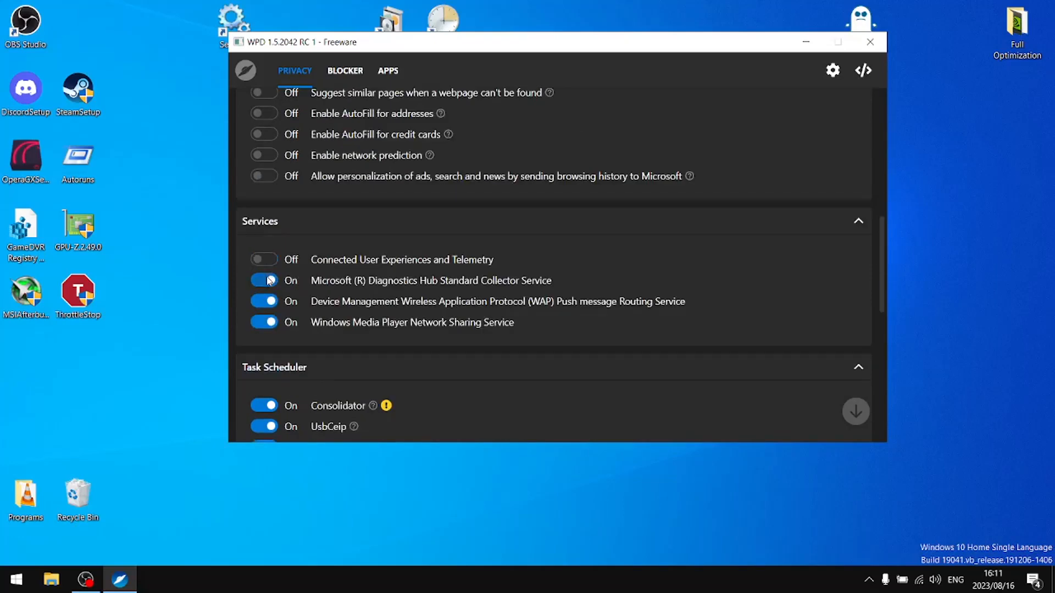
pyautogui.click(266, 301)
pyautogui.click(269, 322)
# Step: Disable the Consolidator, UsbCeip, Sqm-Tasks, BackgroundUpload, Proxy, Appraiser, ProgramDataUpdater and Device Census tasks
pyautogui.scroll(-3, 289, 318)
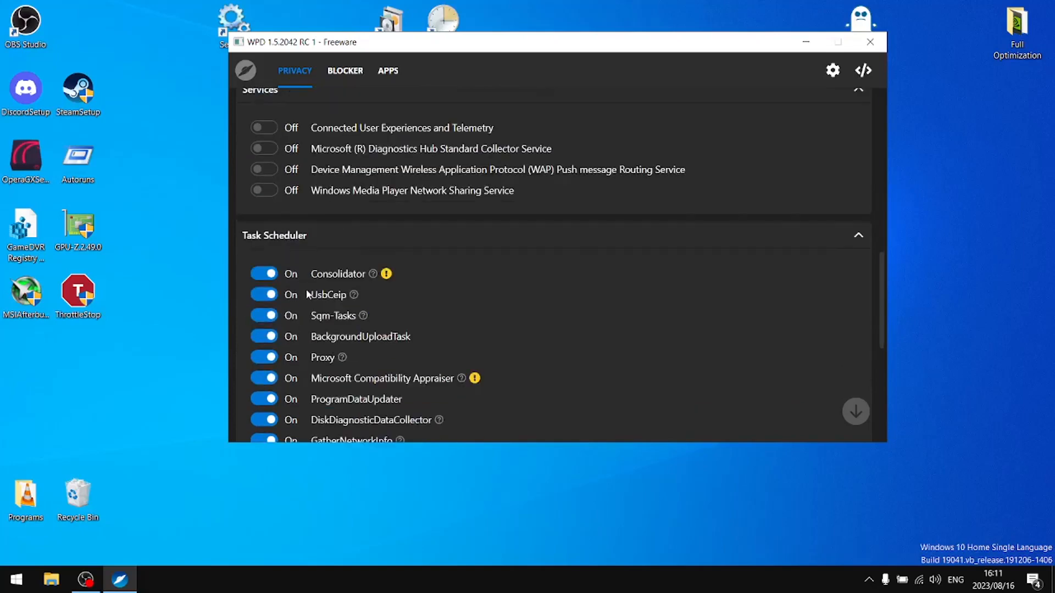
pyautogui.click(266, 207)
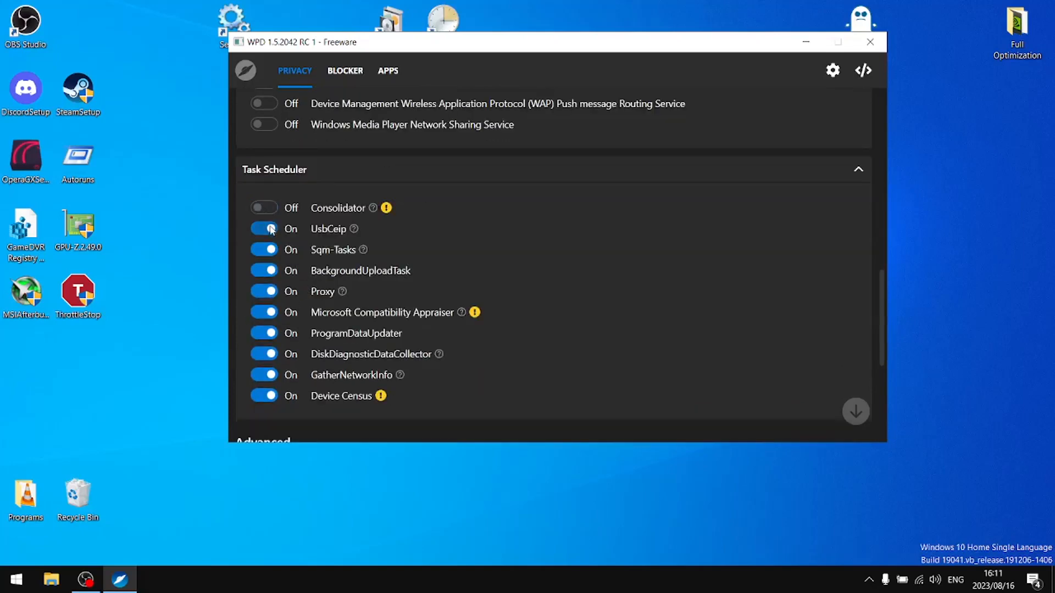
pyautogui.click(266, 228)
pyautogui.click(268, 248)
pyautogui.click(270, 272)
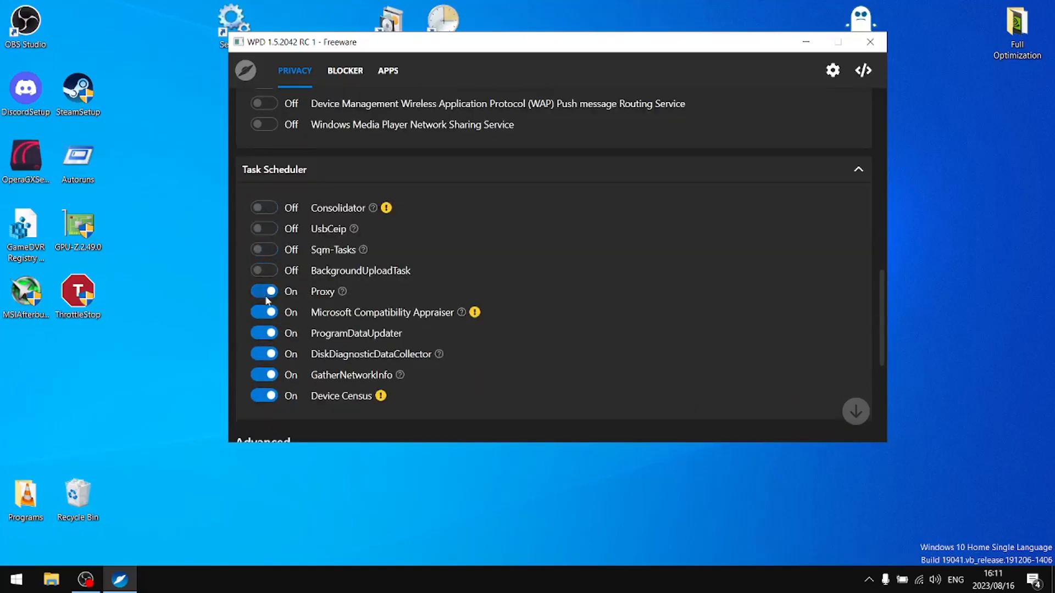
pyautogui.click(269, 292)
pyautogui.click(268, 313)
pyautogui.click(270, 334)
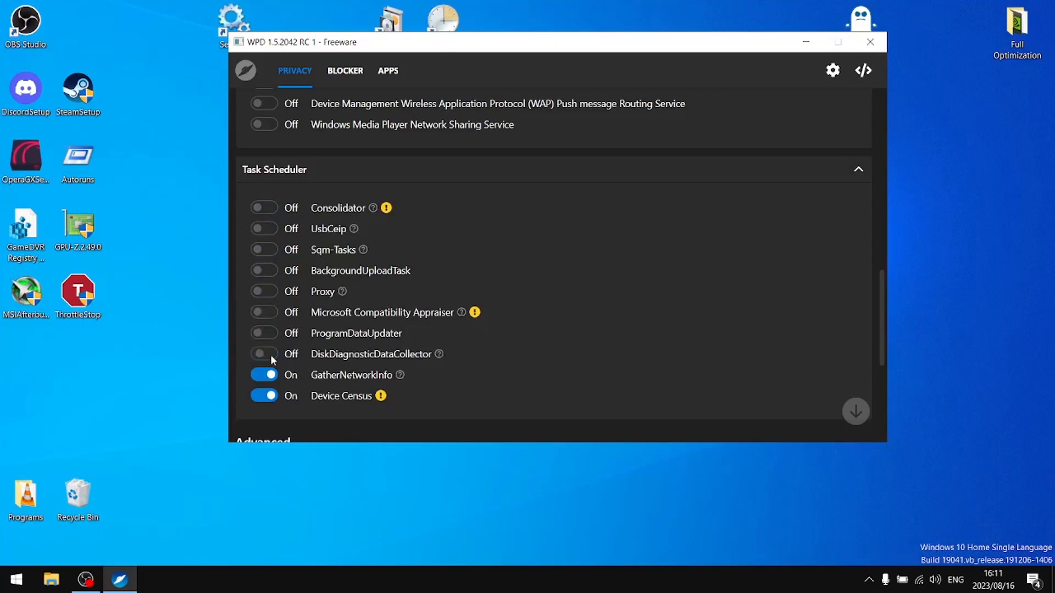
pyautogui.click(266, 396)
# Step: Under Advanced Local group policy, turn off User Activities publishing and upload, Activity Feed and clipboard history and sync
pyautogui.scroll(-4, 308, 330)
pyautogui.click(335, 245)
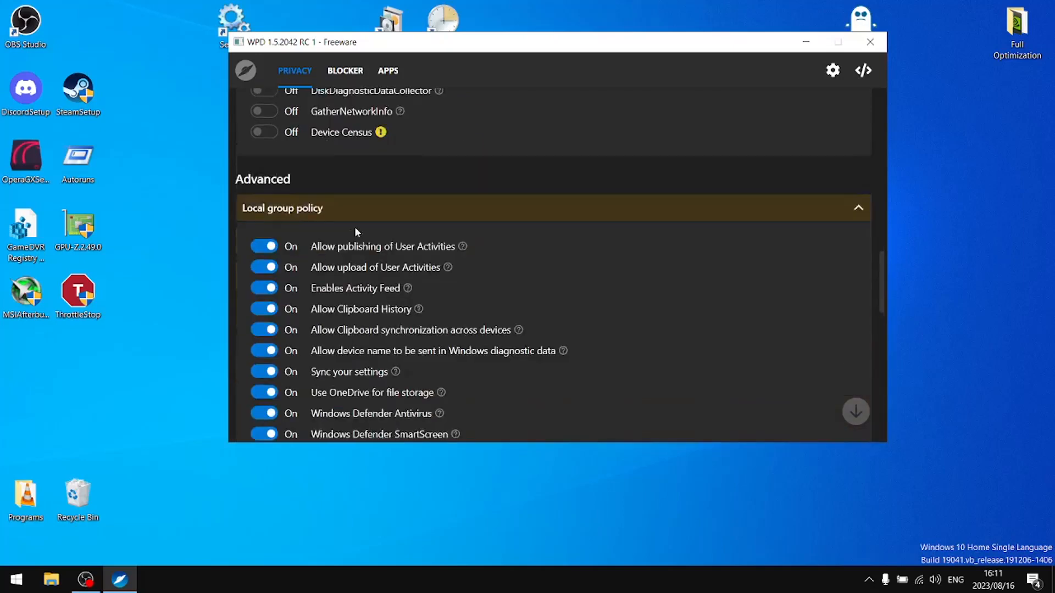
pyautogui.click(264, 181)
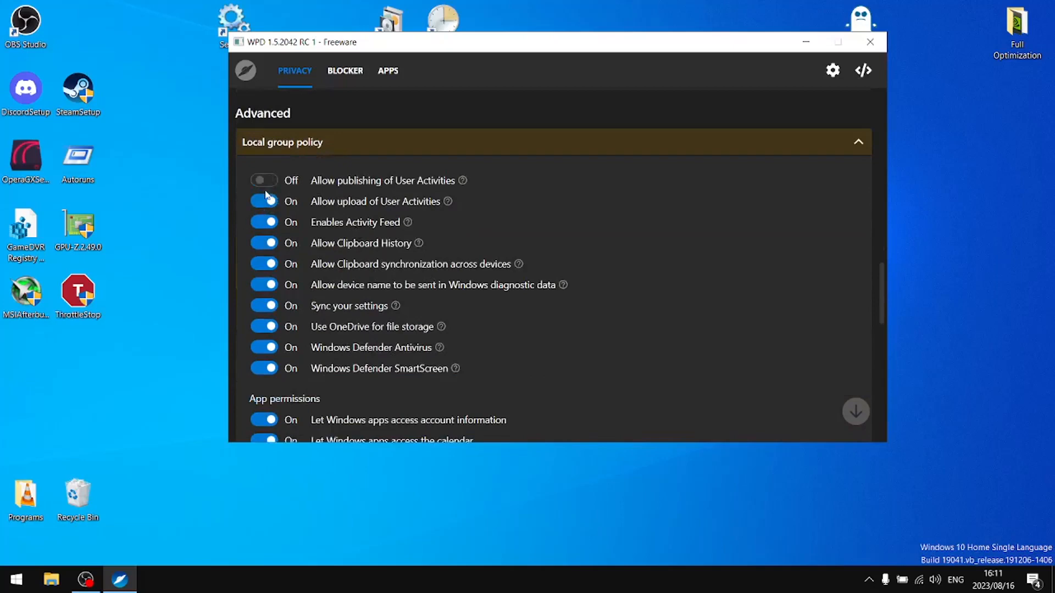
pyautogui.click(268, 201)
pyautogui.click(267, 222)
pyautogui.click(267, 242)
pyautogui.click(267, 263)
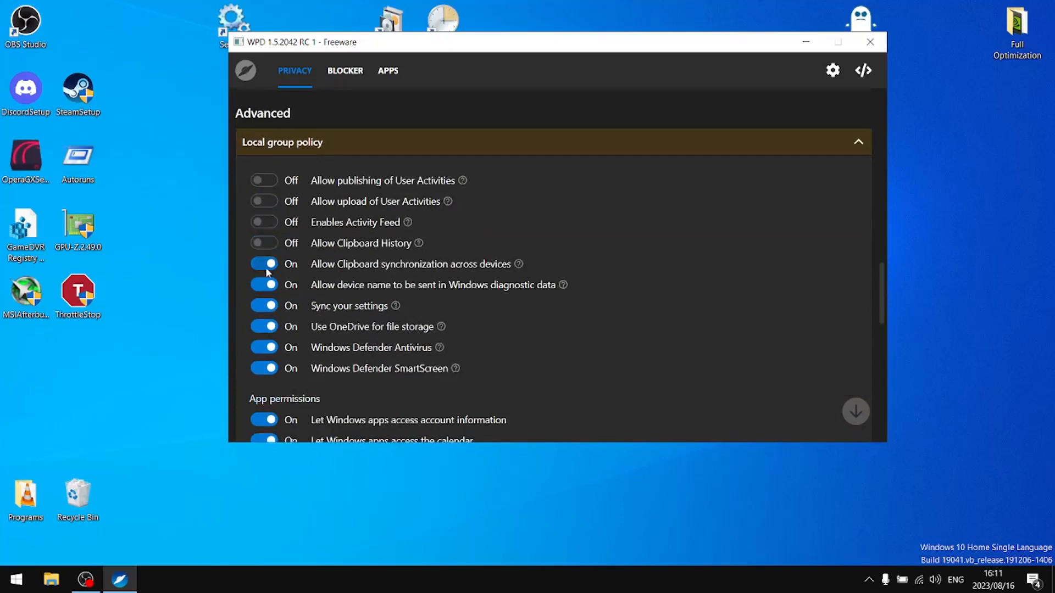
# Step: Stop sending the device name, disable OneDrive file storage and turn off Windows Defender SmartScreen
pyautogui.click(267, 288)
pyautogui.click(269, 327)
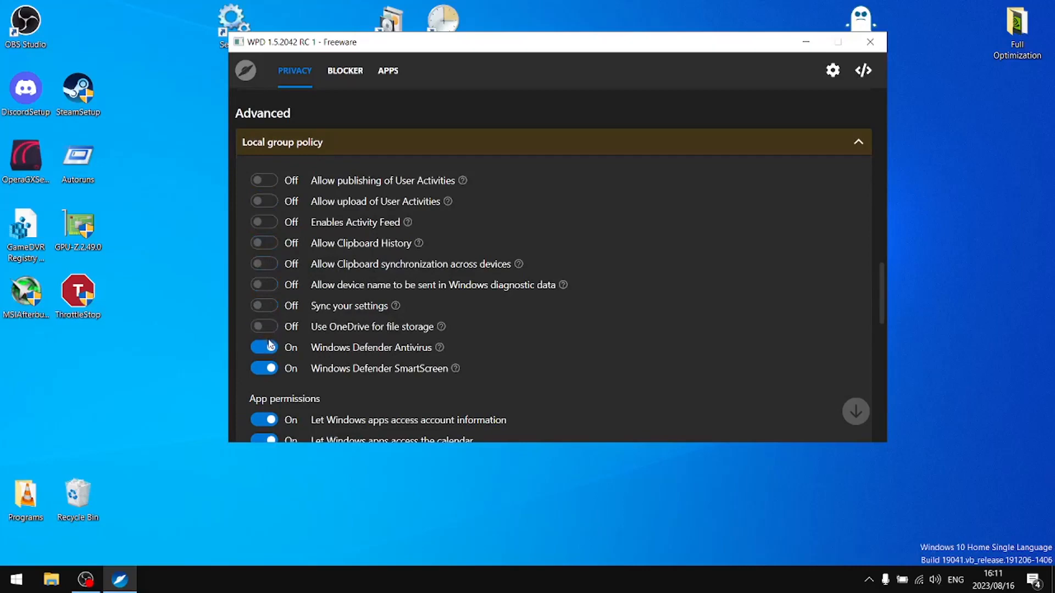
pyautogui.click(269, 367)
pyautogui.scroll(-4, 353, 233)
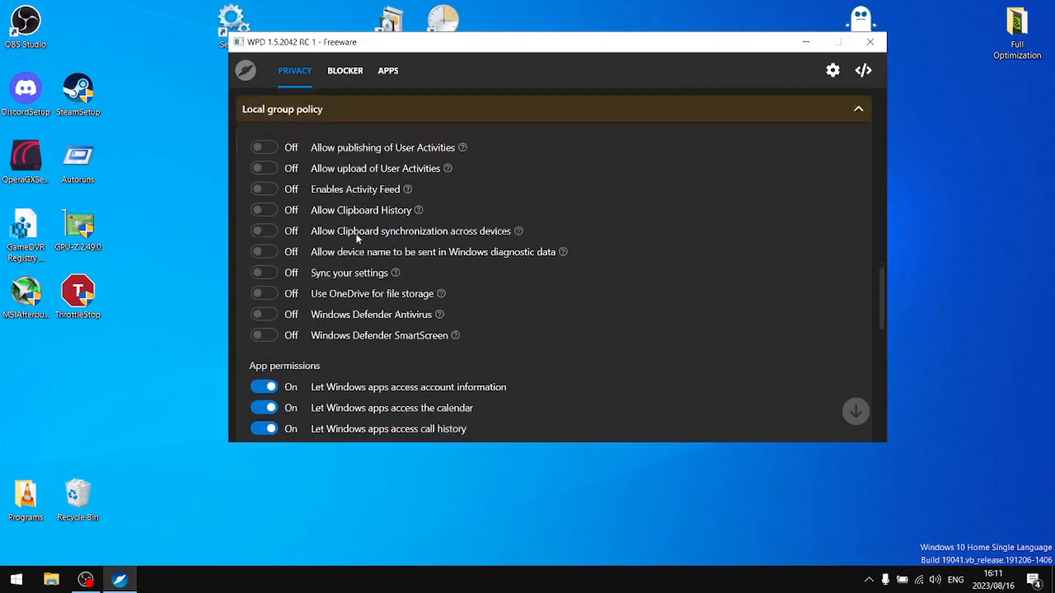
pyautogui.scroll(-3, 353, 234)
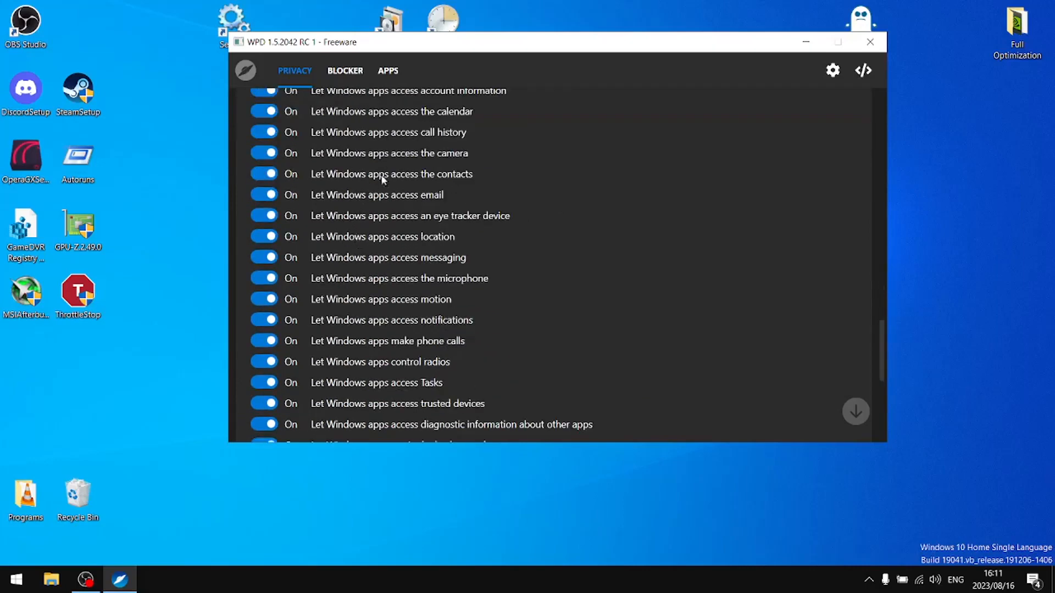
pyautogui.scroll(1, 418, 181)
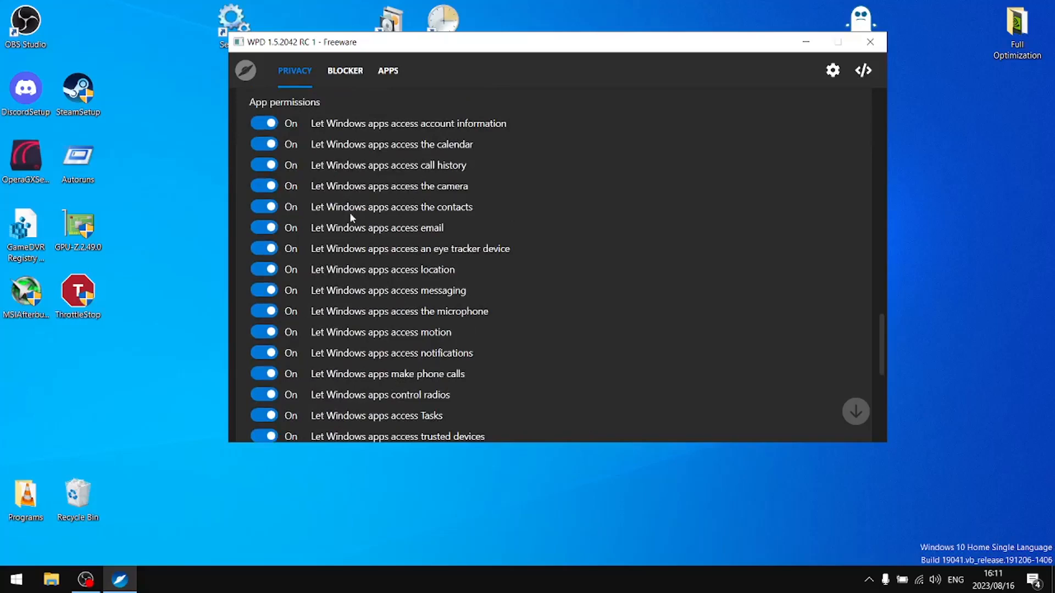
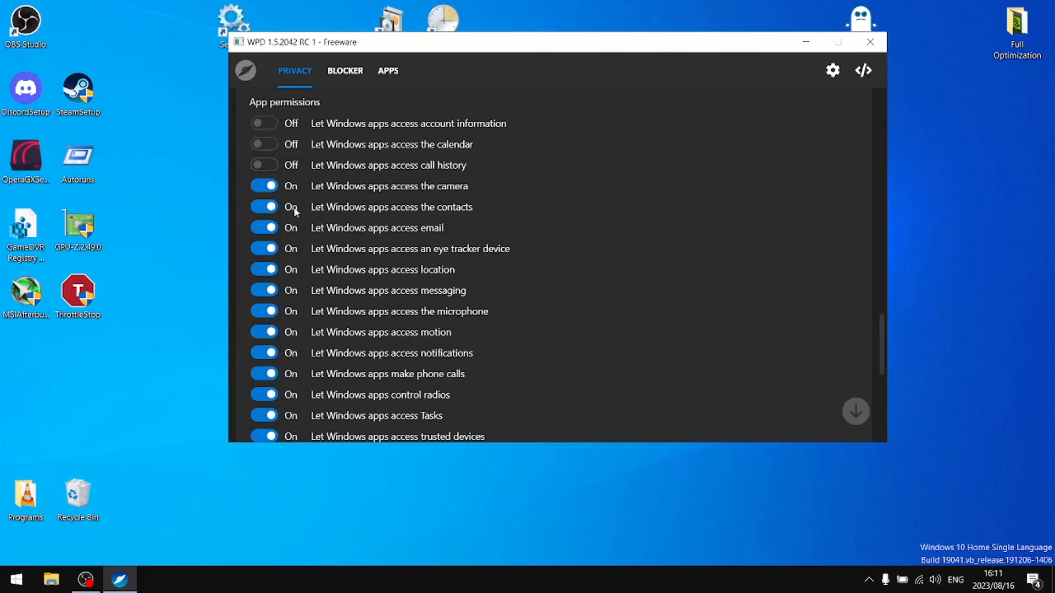
# Step: Turn off app access to messaging, email, contacts, motion, notifications, phone calls and radios
pyautogui.click(266, 296)
pyautogui.click(263, 227)
pyautogui.click(264, 207)
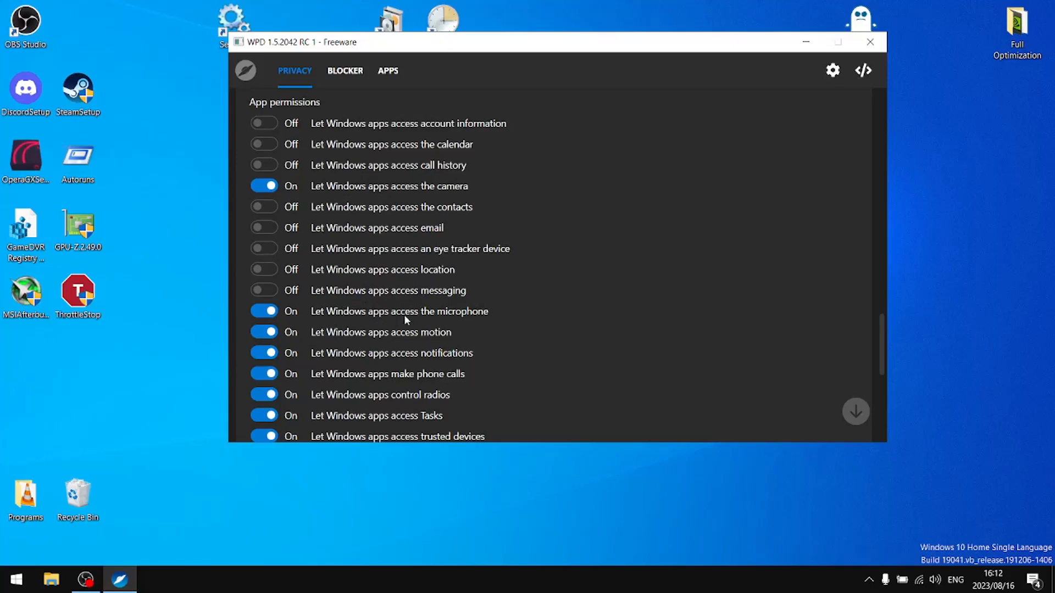
pyautogui.scroll(-5, 386, 352)
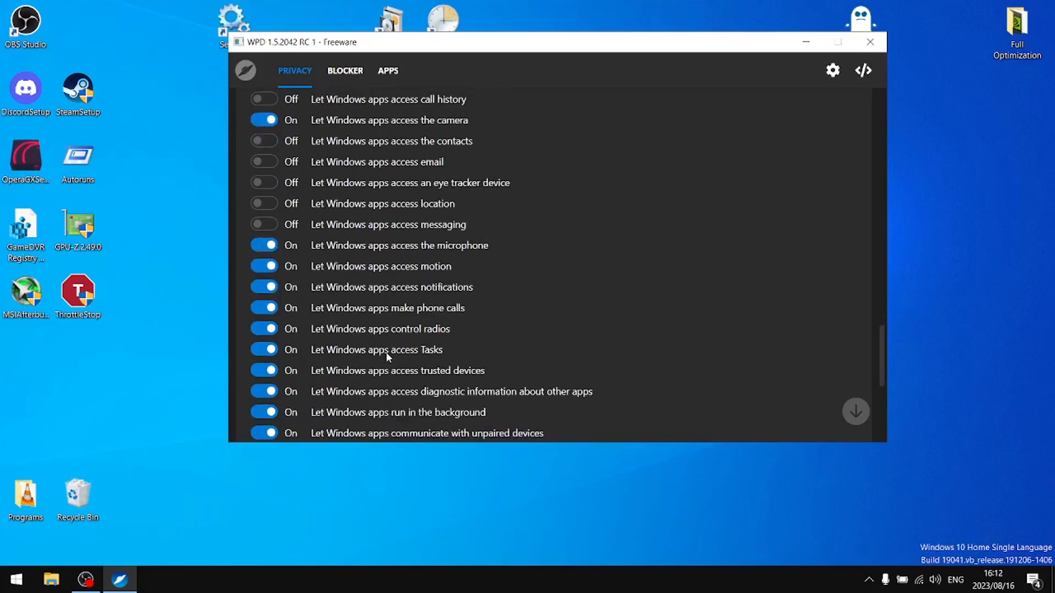
pyautogui.click(265, 332)
pyautogui.click(264, 187)
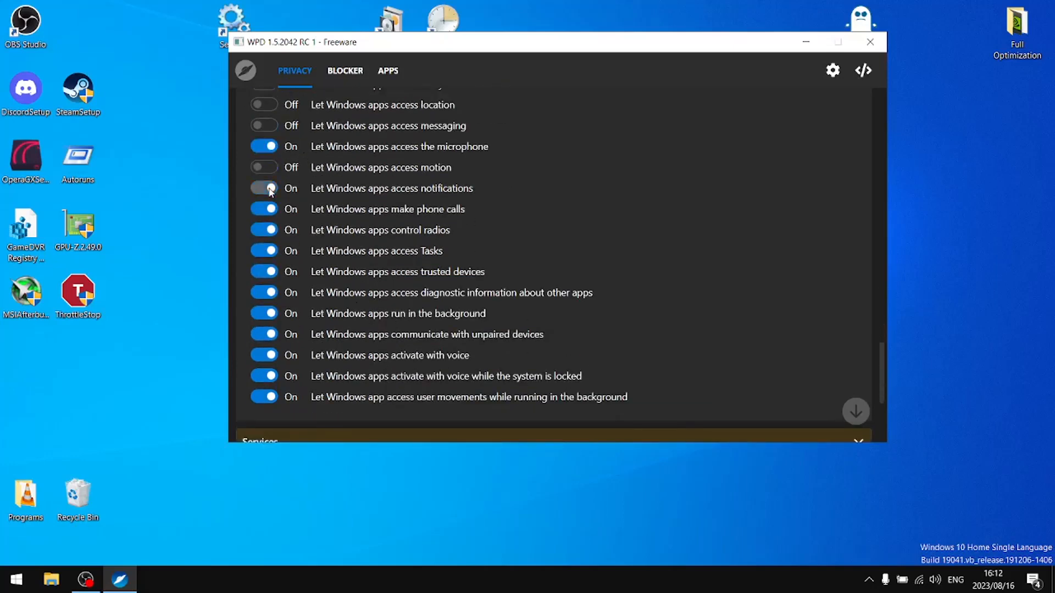
pyautogui.click(264, 208)
pyautogui.click(265, 229)
# Step: Block app access to Tasks, trusted devices, diagnostics, unpaired devices, background running and voice activation
pyautogui.click(269, 251)
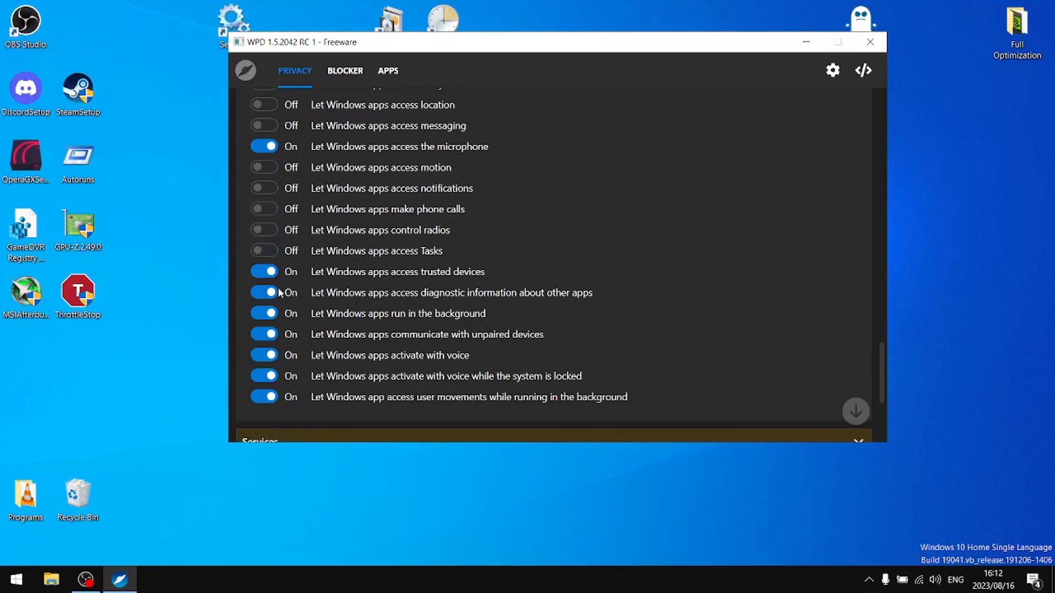
pyautogui.click(266, 271)
pyautogui.click(266, 292)
pyautogui.click(269, 333)
pyautogui.click(264, 313)
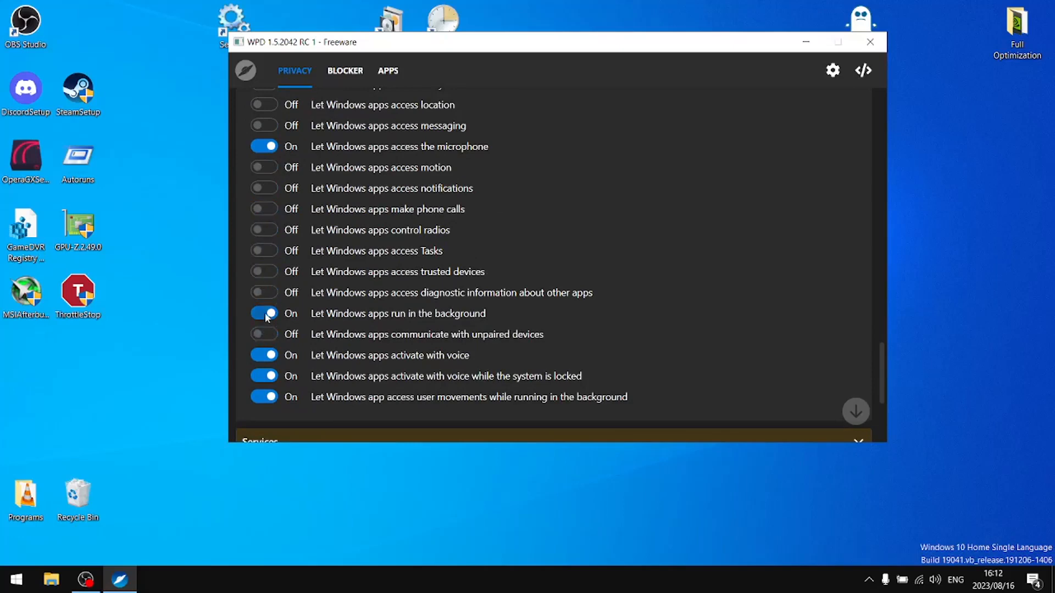
pyautogui.click(264, 355)
pyautogui.click(264, 376)
pyautogui.click(268, 395)
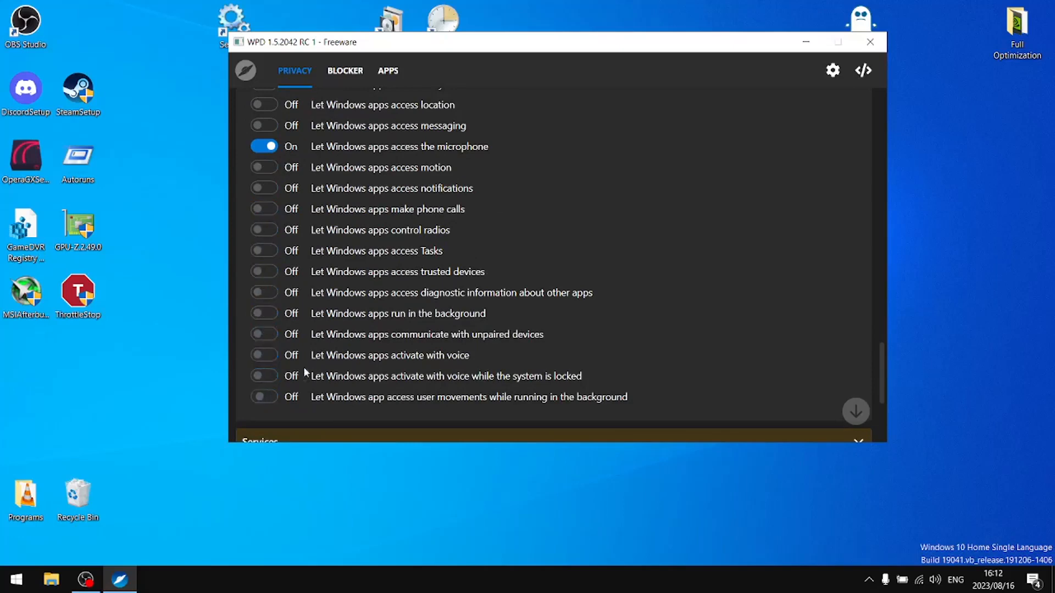
# Step: Disable the Connected Devices Platform, Sync Host, Contact Data, User Data, Messaging and Push Notifications services
pyautogui.scroll(-3, 394, 262)
pyautogui.click(347, 246)
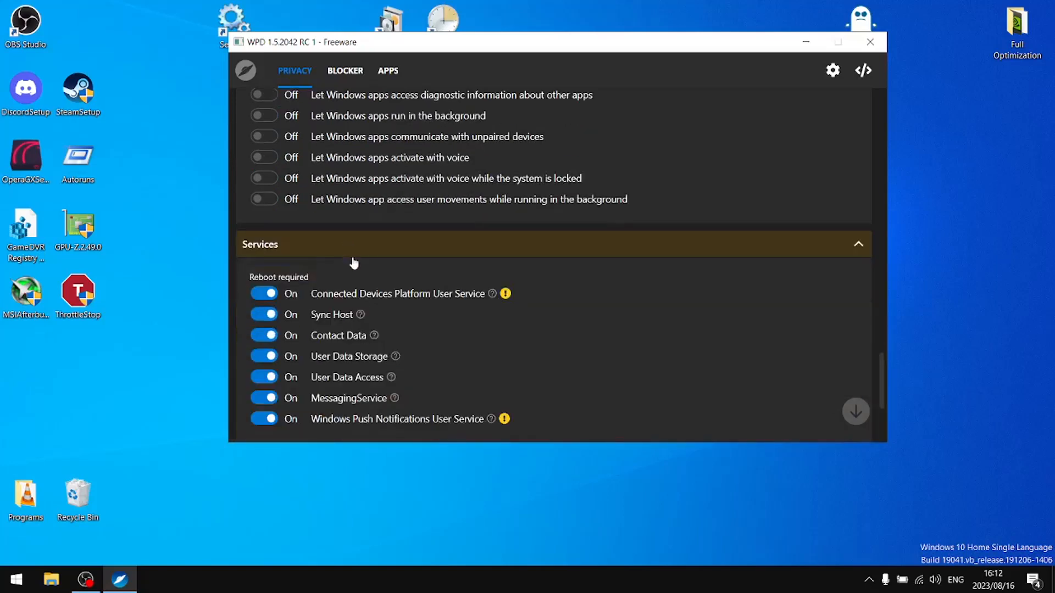
pyautogui.scroll(-2, 363, 275)
pyautogui.click(274, 228)
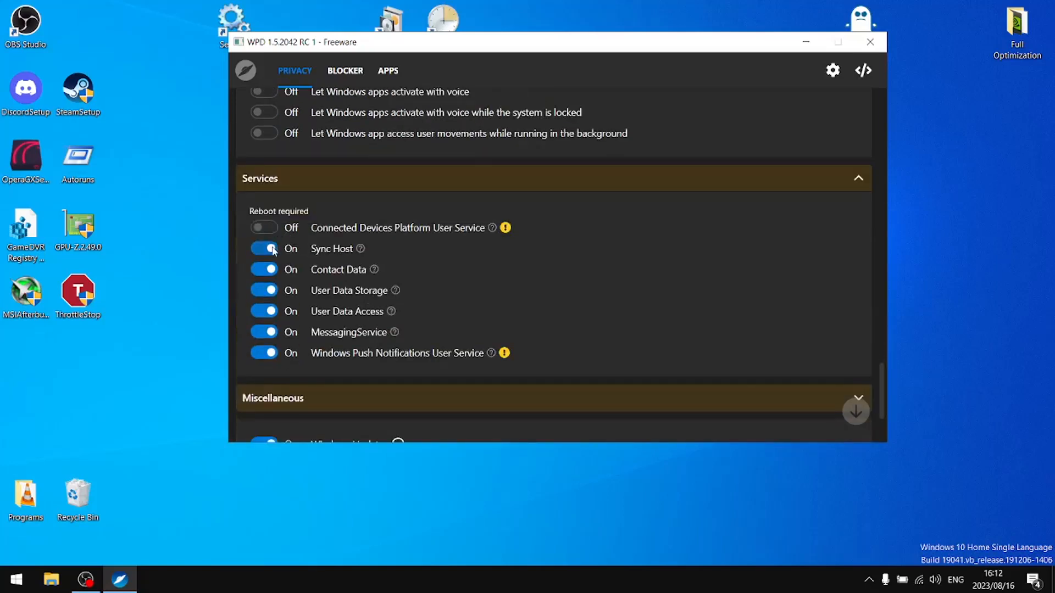
pyautogui.click(272, 249)
pyautogui.click(273, 270)
pyautogui.click(272, 291)
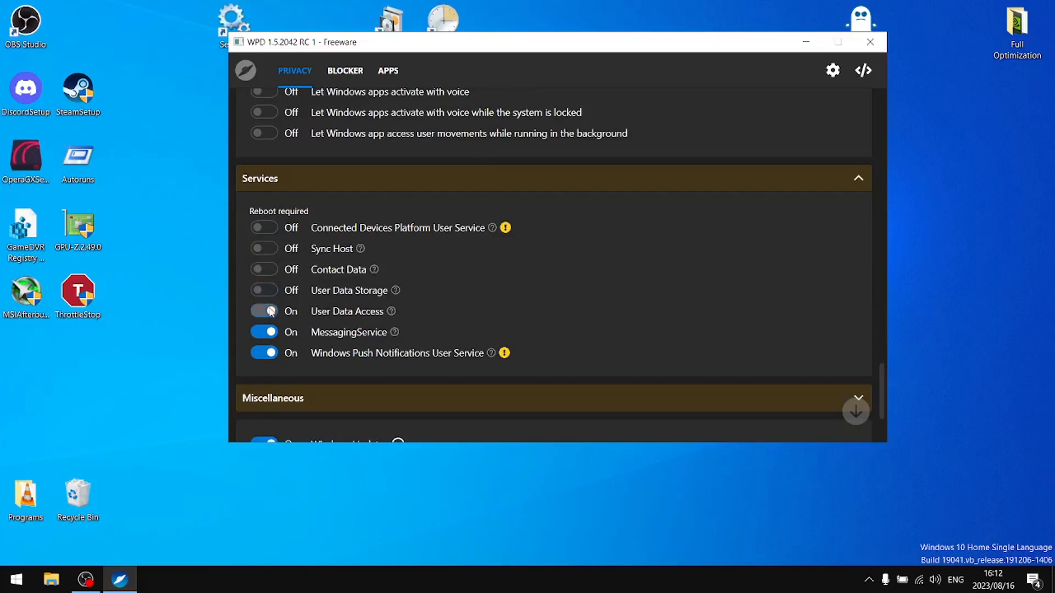
pyautogui.click(272, 312)
pyautogui.click(272, 332)
pyautogui.click(269, 353)
pyautogui.scroll(-4, 314, 291)
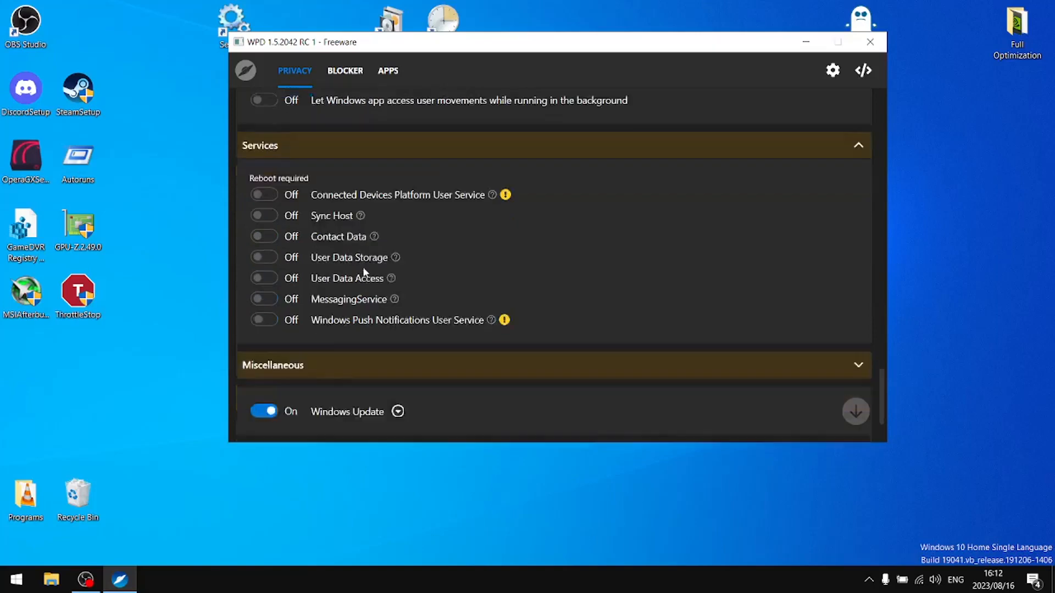
# Step: Under Miscellaneous, stop Windows from tracking app launches
pyautogui.click(335, 277)
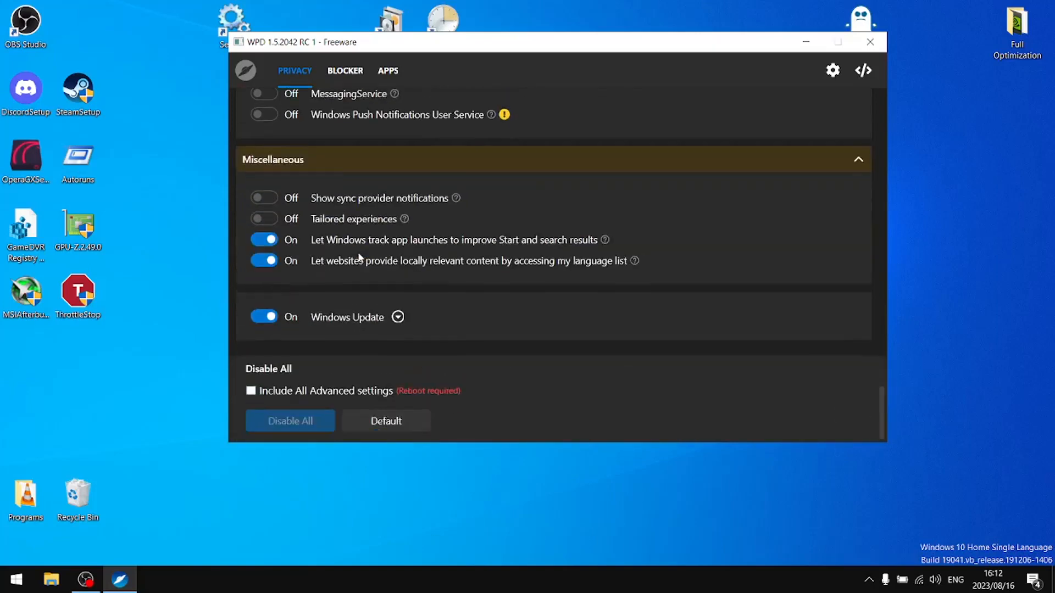
pyautogui.click(271, 239)
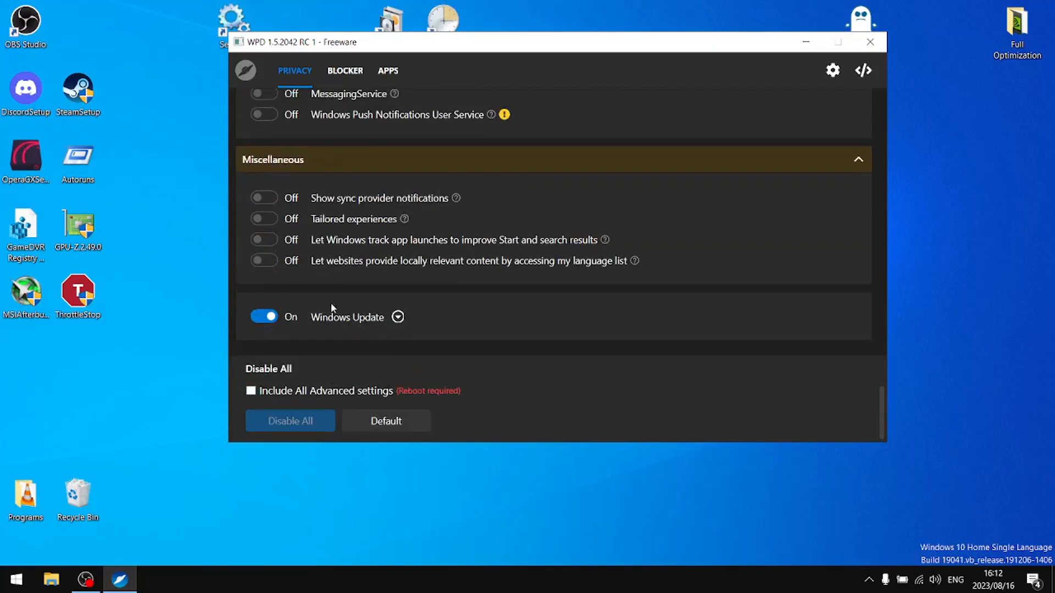
pyautogui.scroll(2, 353, 293)
pyautogui.scroll(-2, 353, 278)
pyautogui.scroll(5, 346, 329)
# Step: Enable the Telemetry, Extra and Update blocking rule sets on the Blocker tab
pyautogui.click(345, 71)
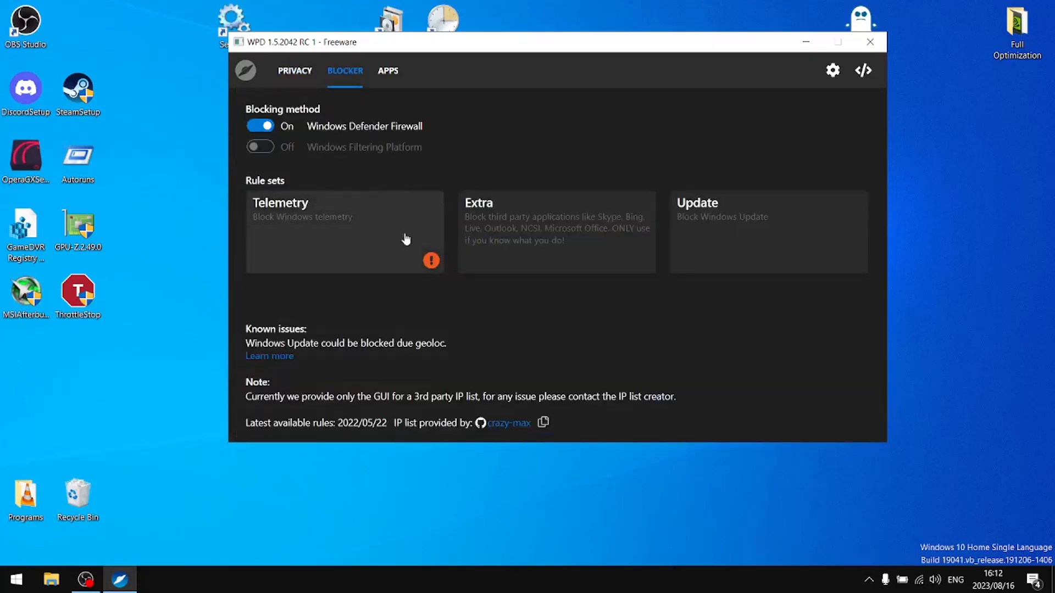
pyautogui.click(349, 223)
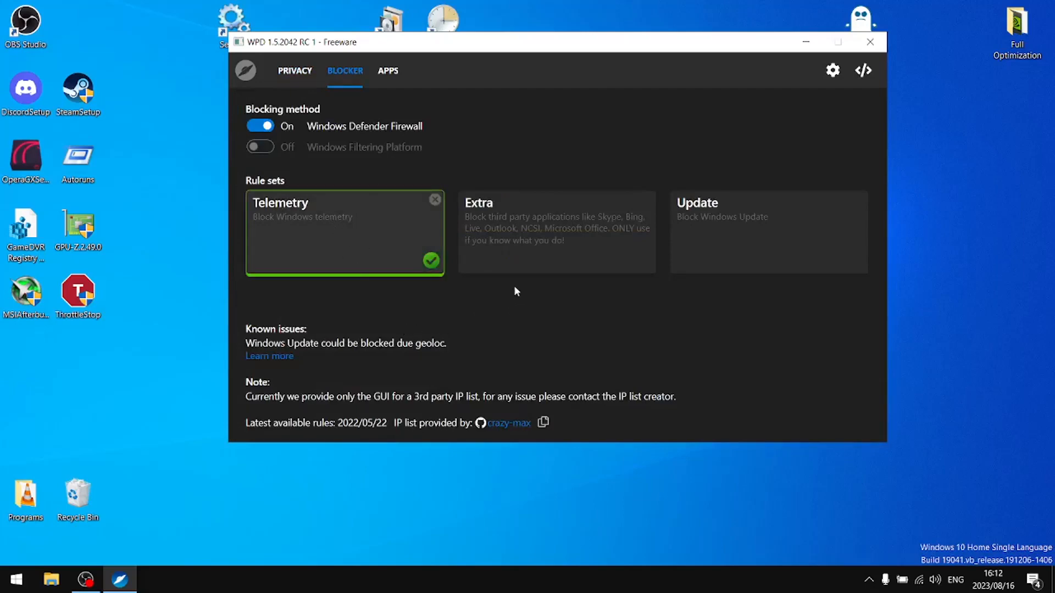
pyautogui.click(523, 250)
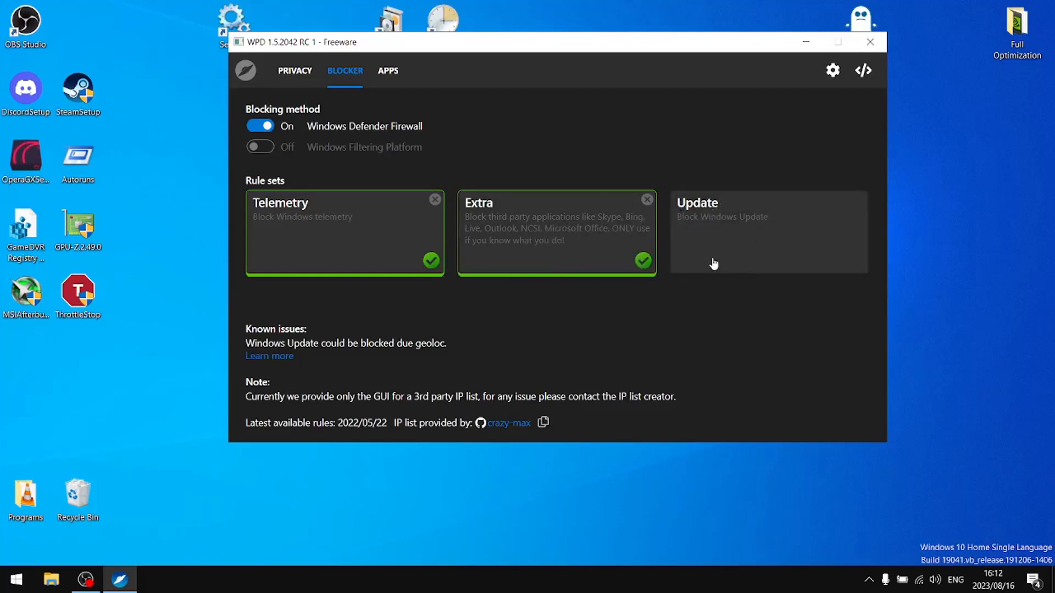
pyautogui.click(725, 244)
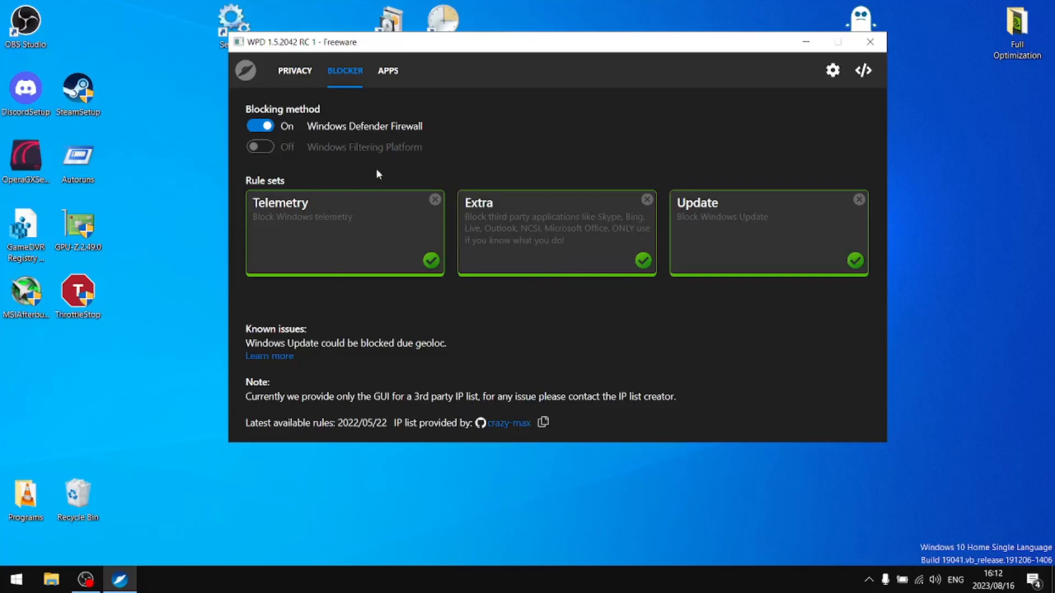
# Step: Bring up the Apps list of removable Windows apps and scroll through it
pyautogui.click(393, 79)
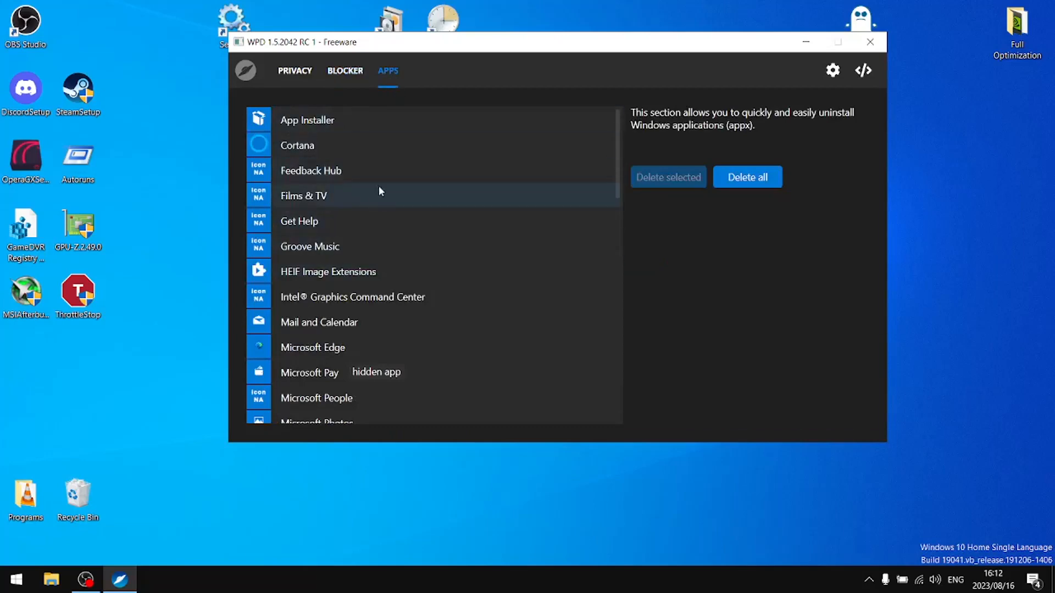
pyautogui.scroll(-4, 404, 275)
pyautogui.scroll(-5, 404, 302)
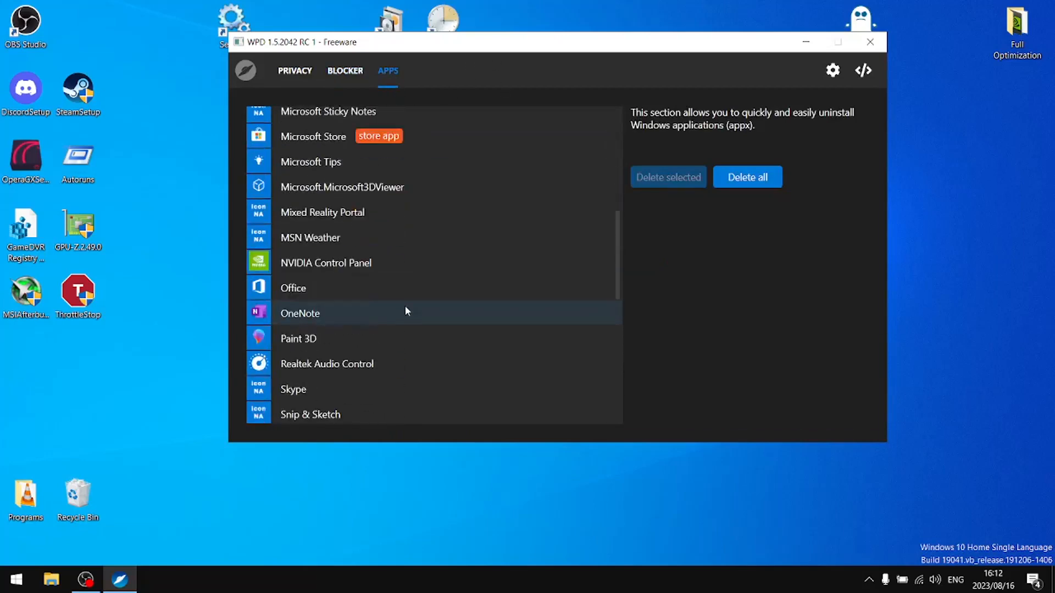
pyautogui.click(16, 579)
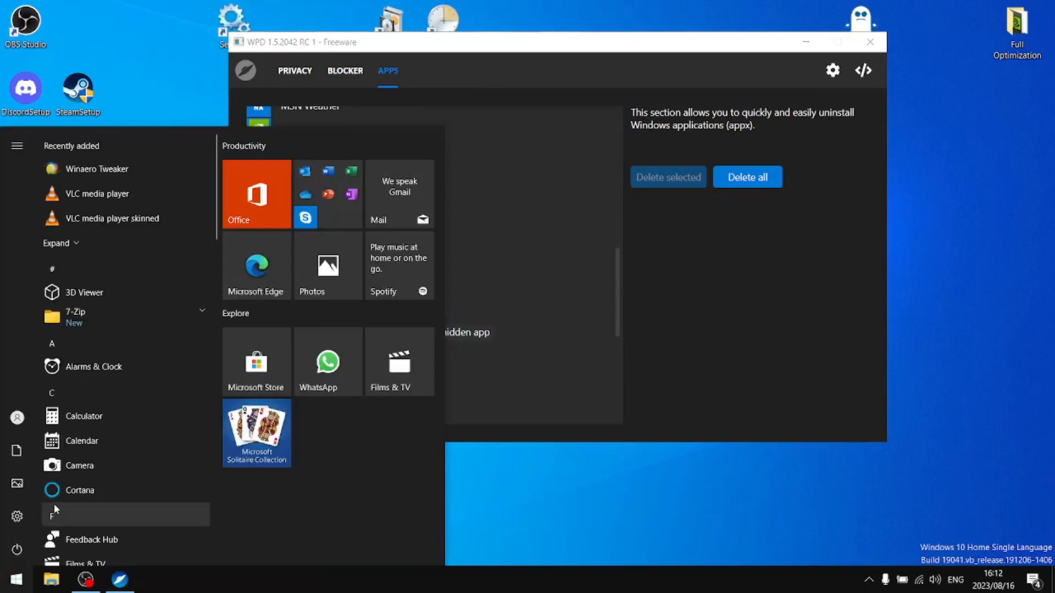
pyautogui.click(16, 516)
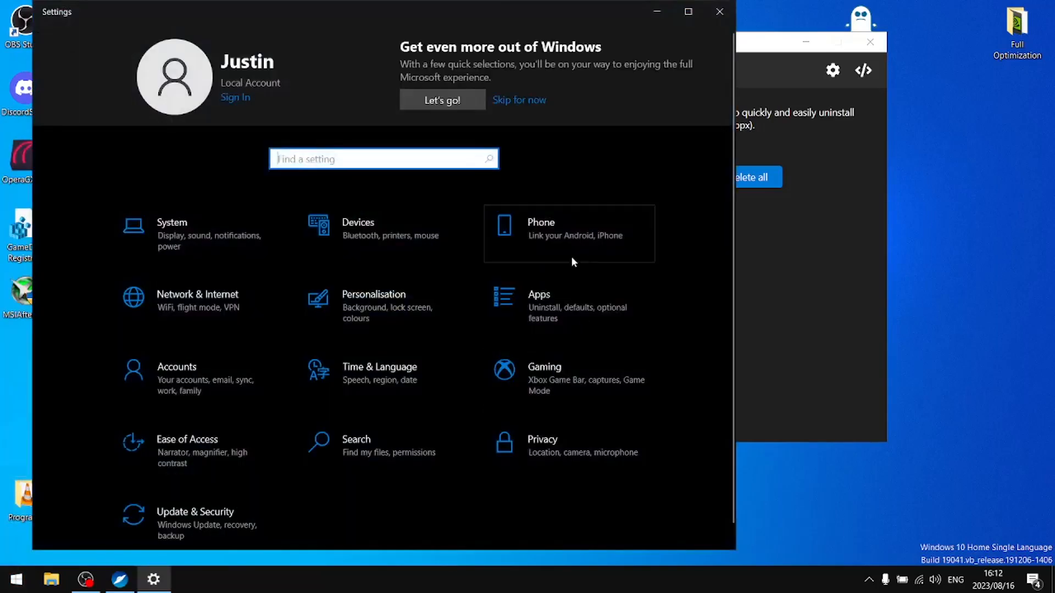
pyautogui.click(595, 294)
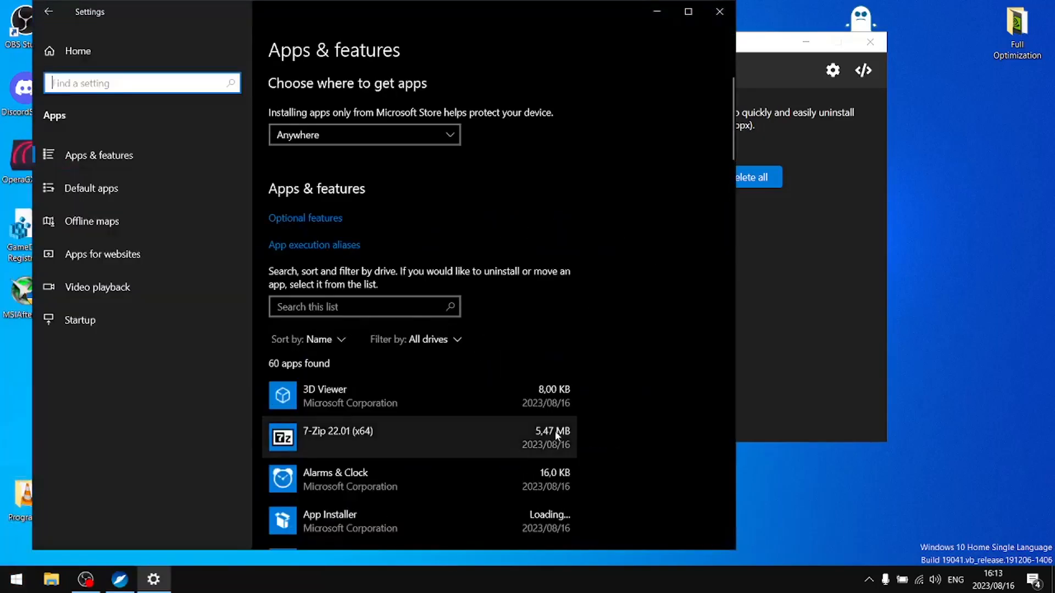
pyautogui.scroll(-5, 532, 432)
pyautogui.scroll(-5, 493, 390)
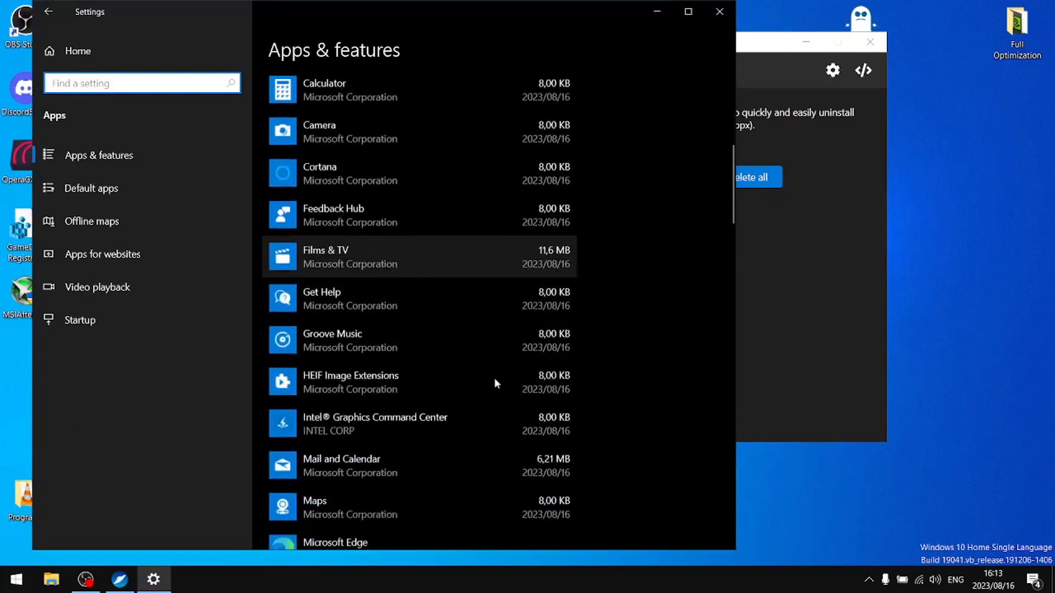
pyautogui.scroll(-3, 401, 480)
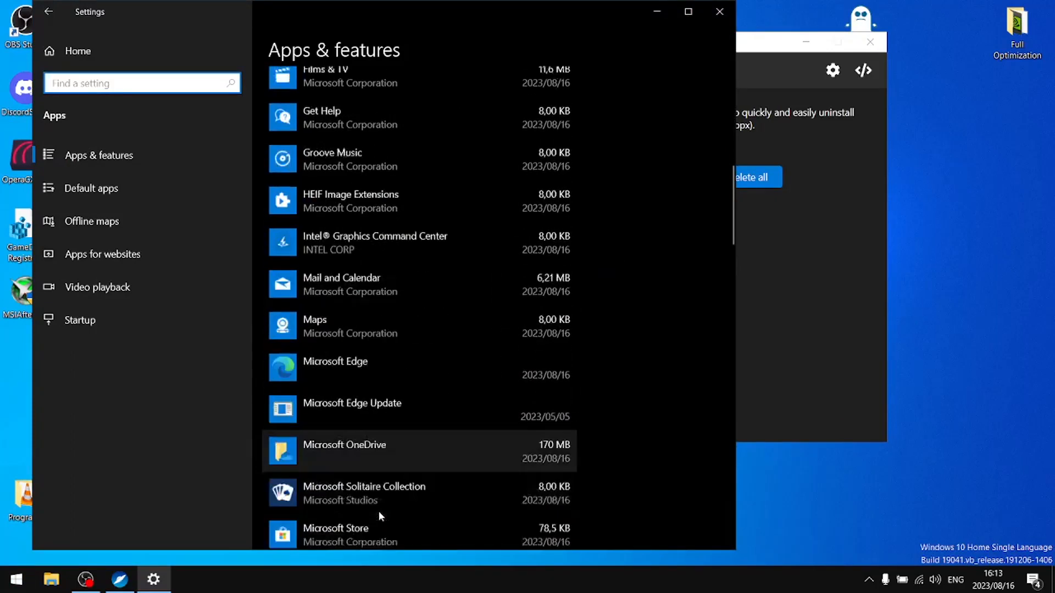
pyautogui.click(369, 301)
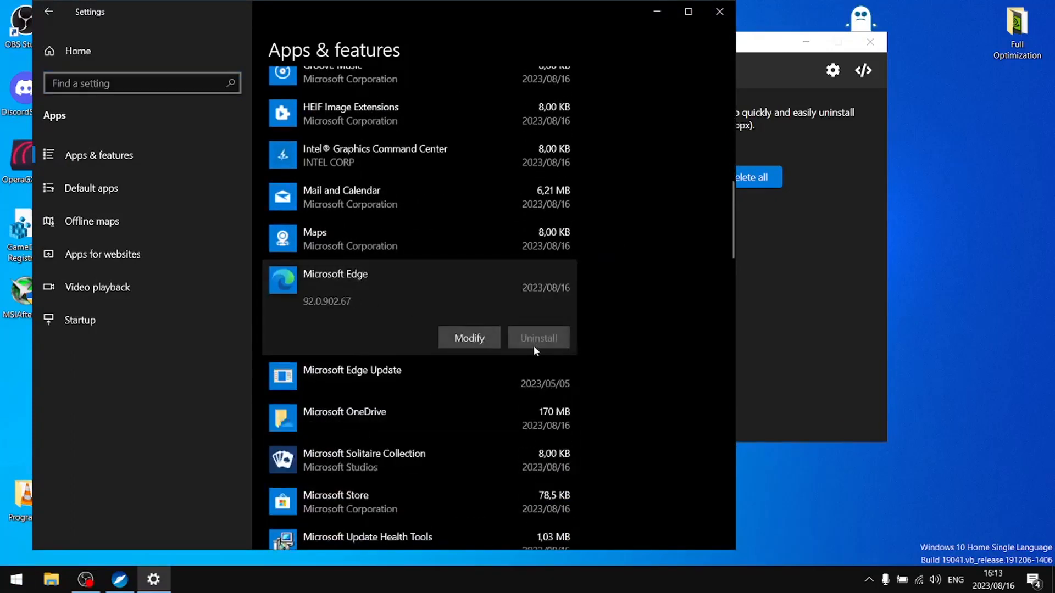
pyautogui.click(719, 11)
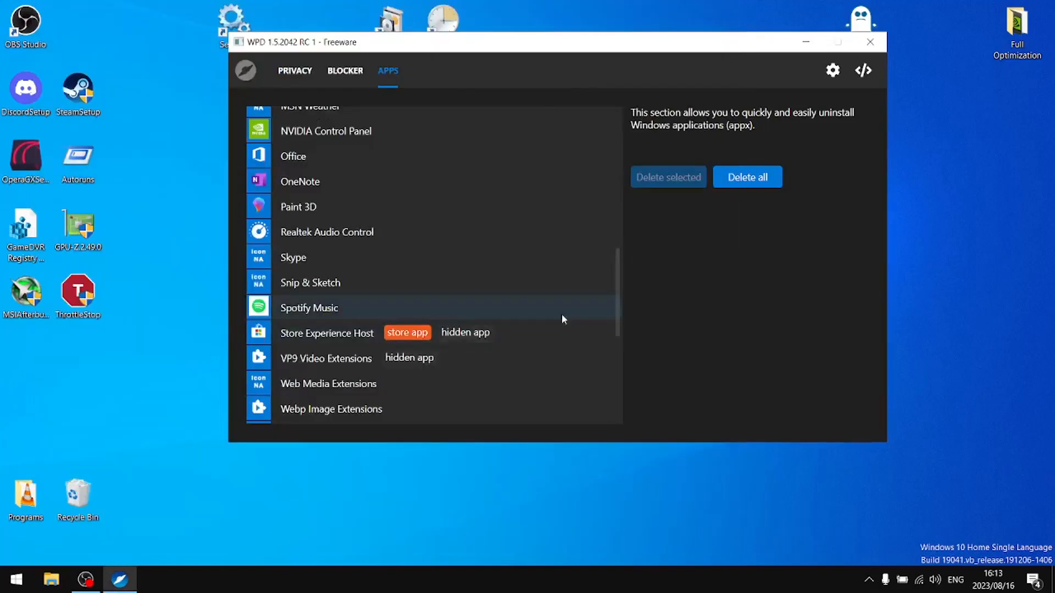
# Step: Mark Cortana, Feedback Hub, Films & TV, Get Help, Groove Music, Microsoft Edge and Microsoft People for removal
pyautogui.scroll(3, 384, 330)
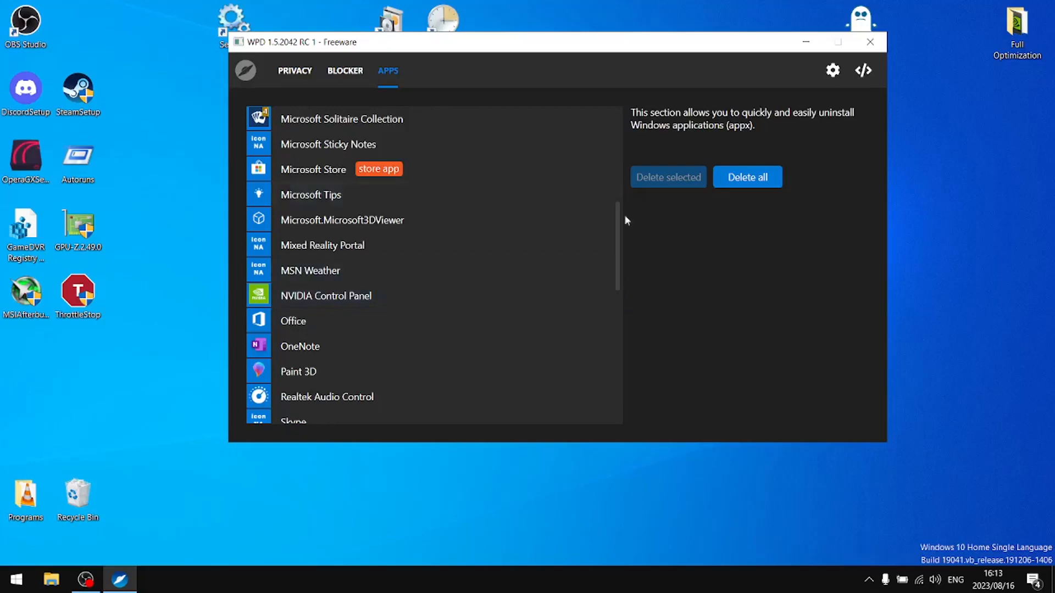
pyautogui.scroll(6, 368, 269)
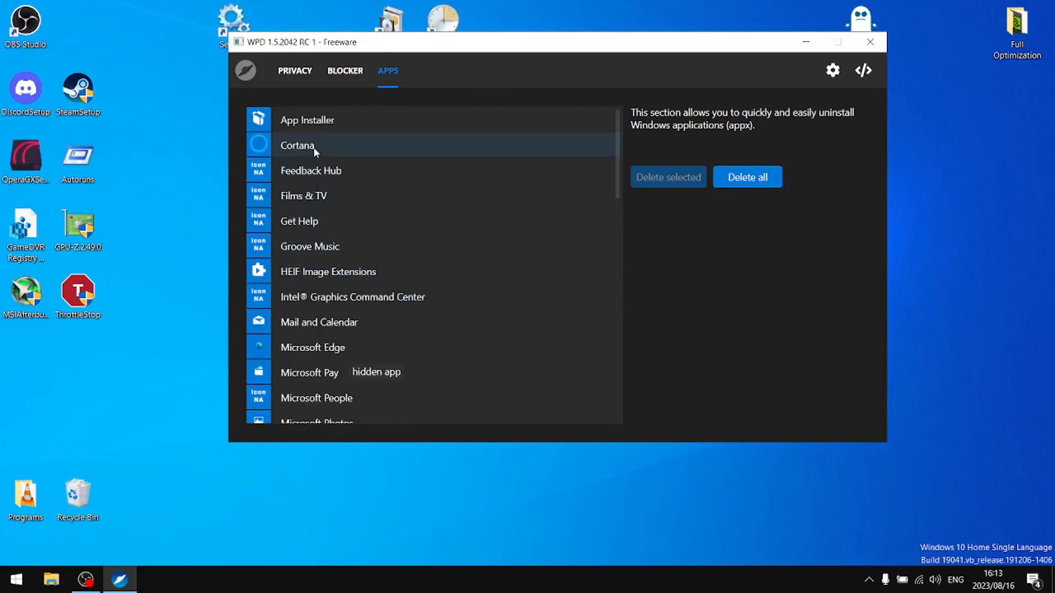
pyautogui.click(316, 148)
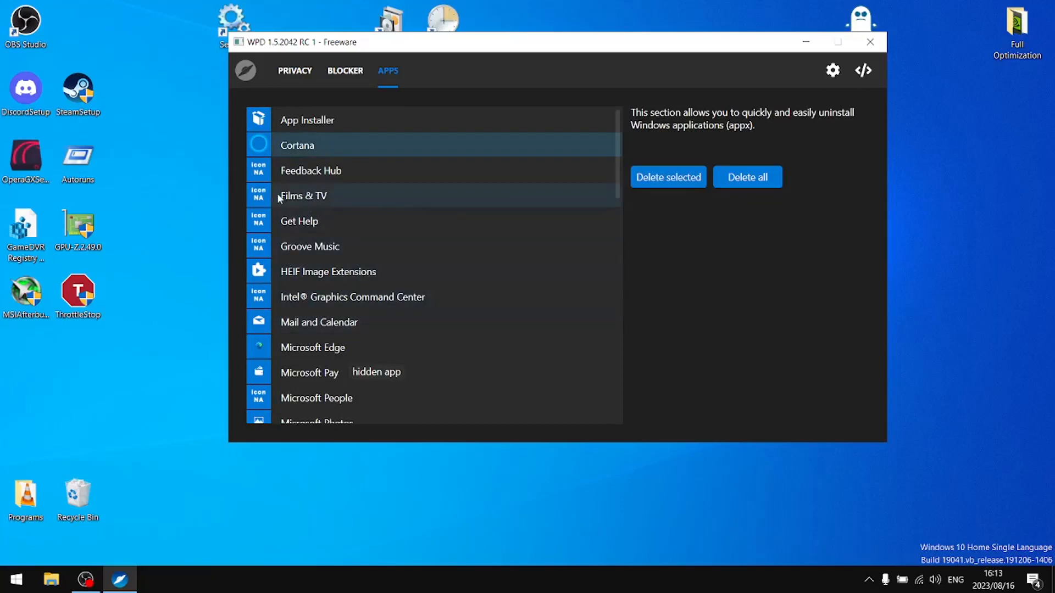
pyautogui.click(293, 176)
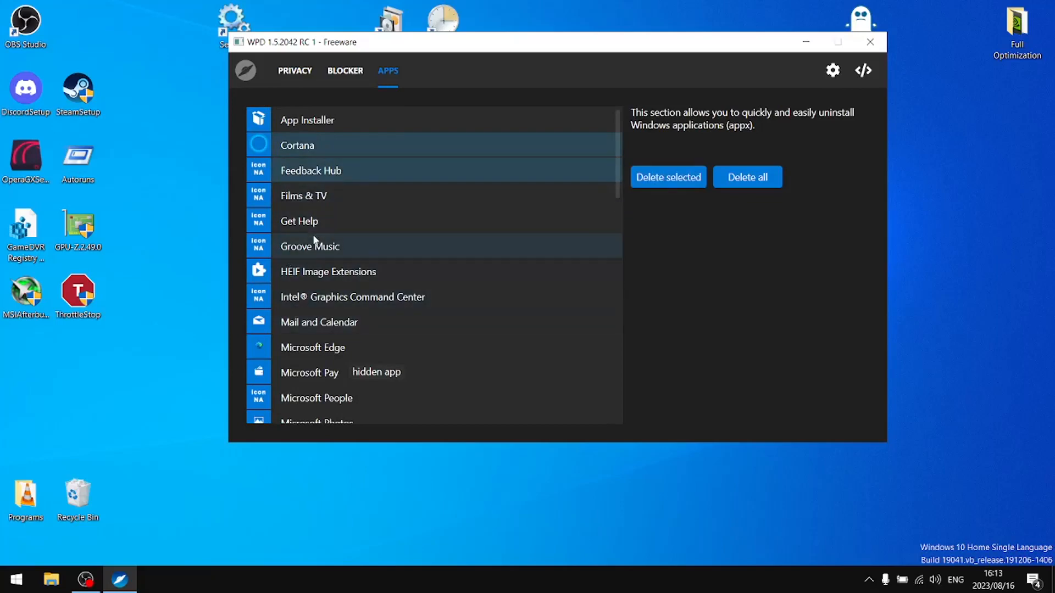
pyautogui.click(306, 205)
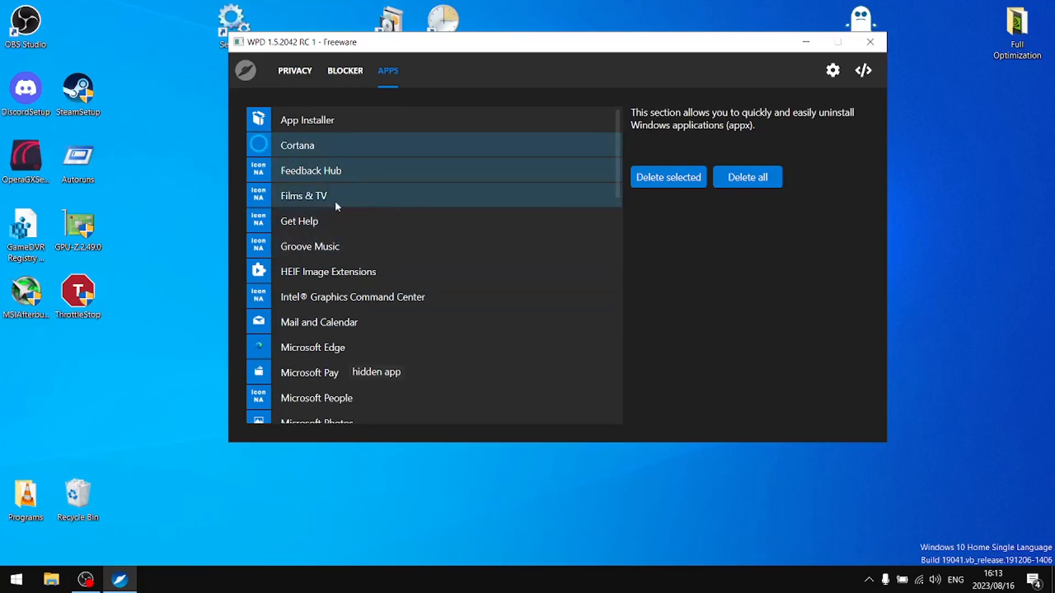
pyautogui.click(301, 221)
pyautogui.click(336, 247)
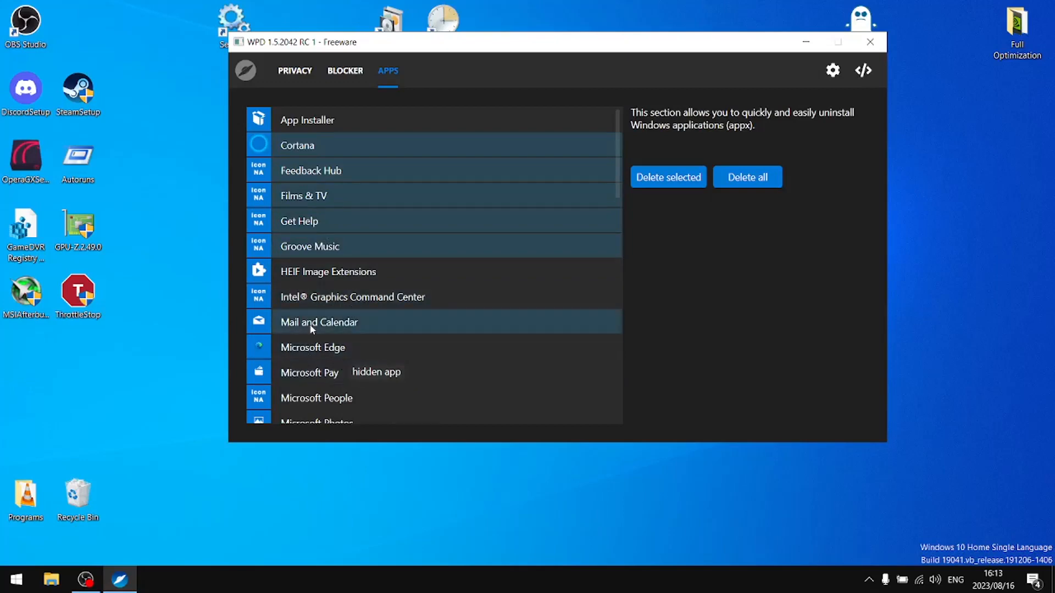
pyautogui.scroll(-2, 329, 341)
pyautogui.click(319, 291)
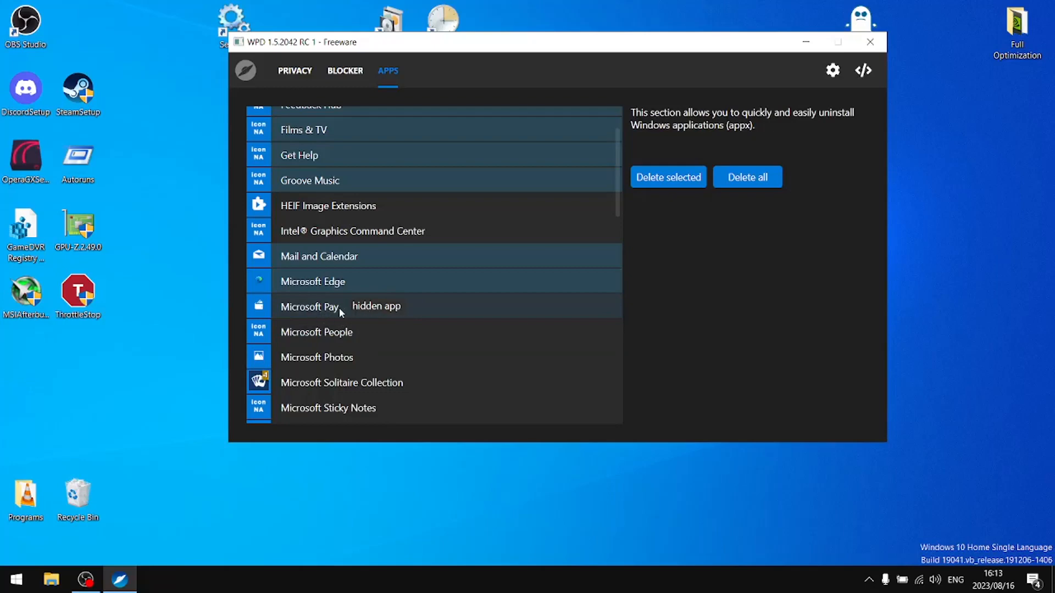
pyautogui.click(325, 332)
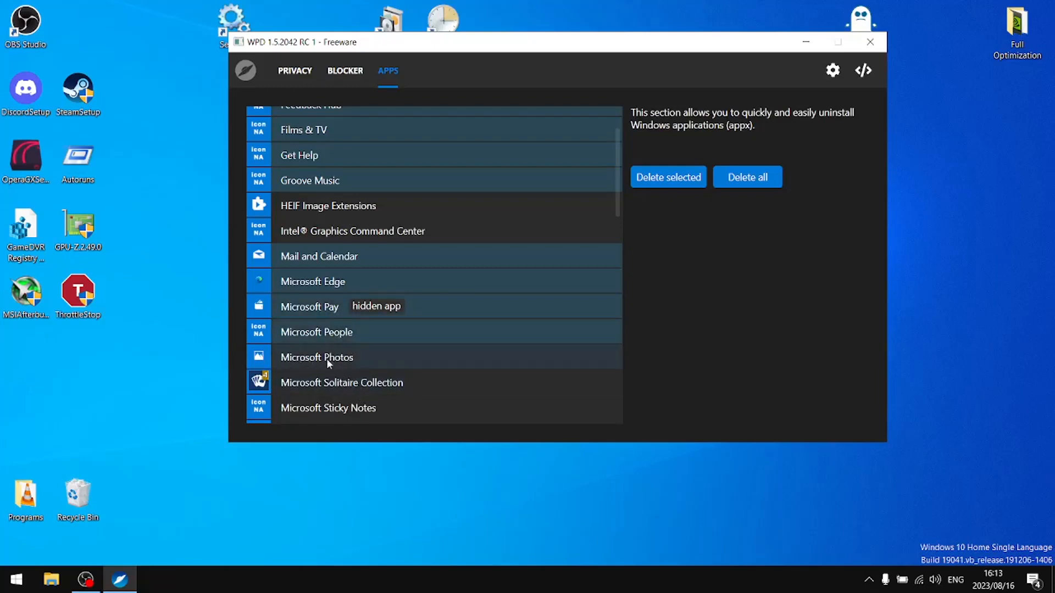
pyautogui.scroll(-3, 371, 378)
# Step: Mark Solitaire Collection, Sticky Notes, Tips, 3D Viewer, Mixed Reality Portal and MSN Weather for removal
pyautogui.scroll(-2, 374, 390)
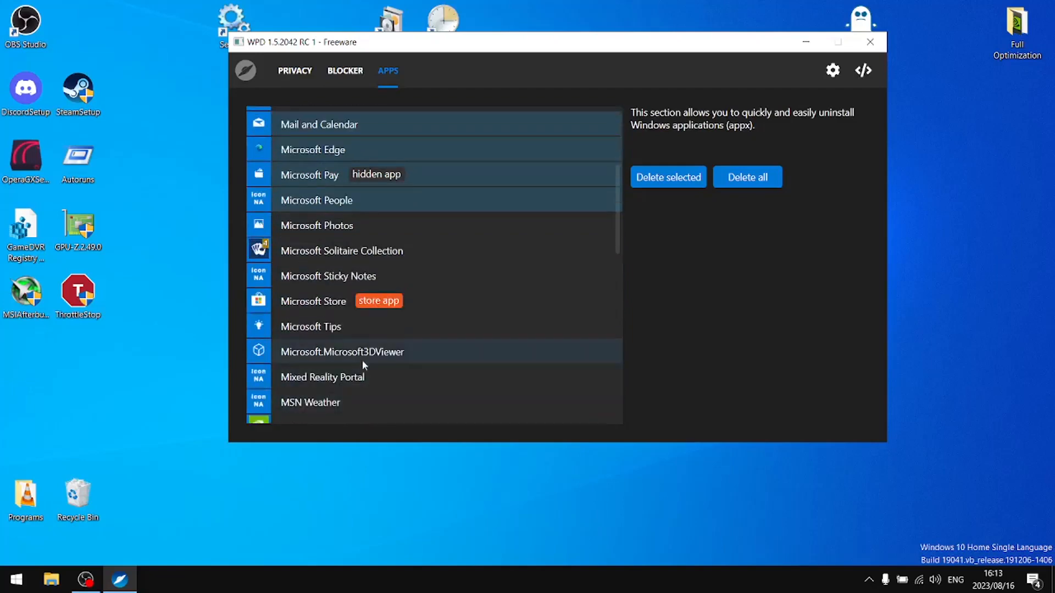
pyautogui.click(342, 254)
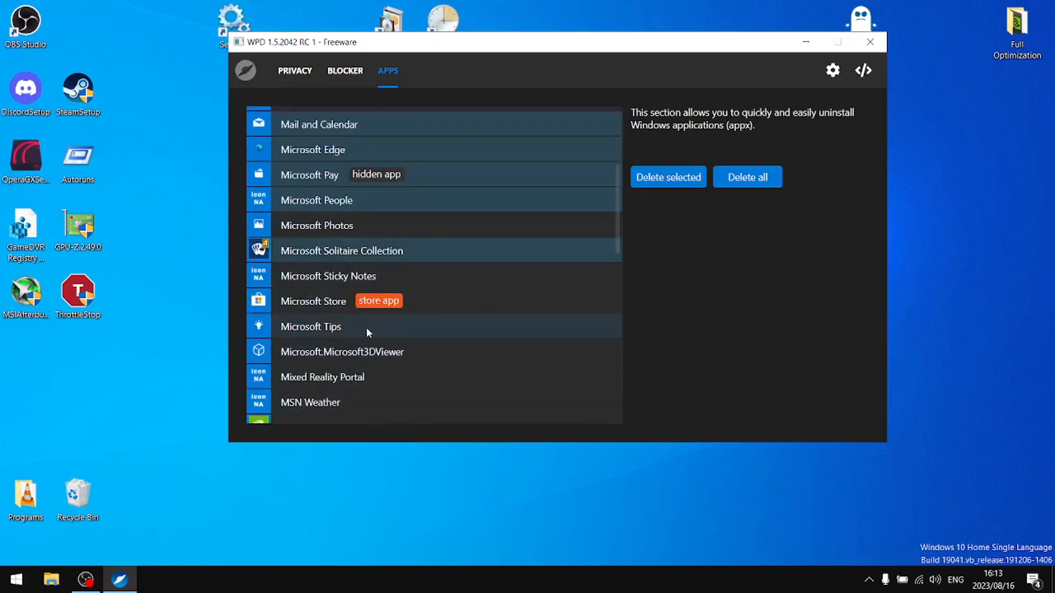
pyautogui.click(332, 281)
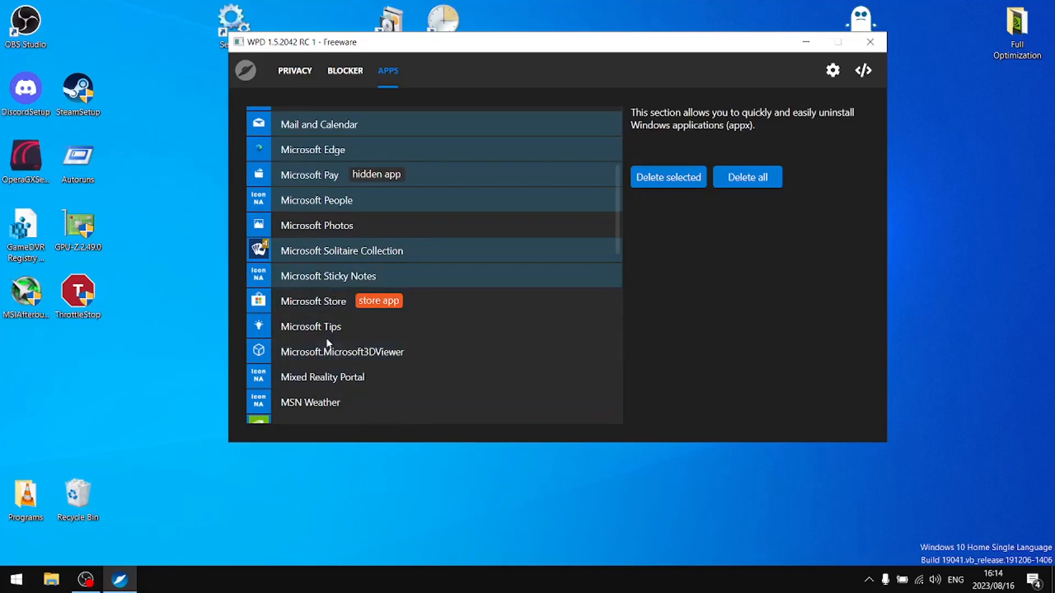
pyautogui.click(314, 305)
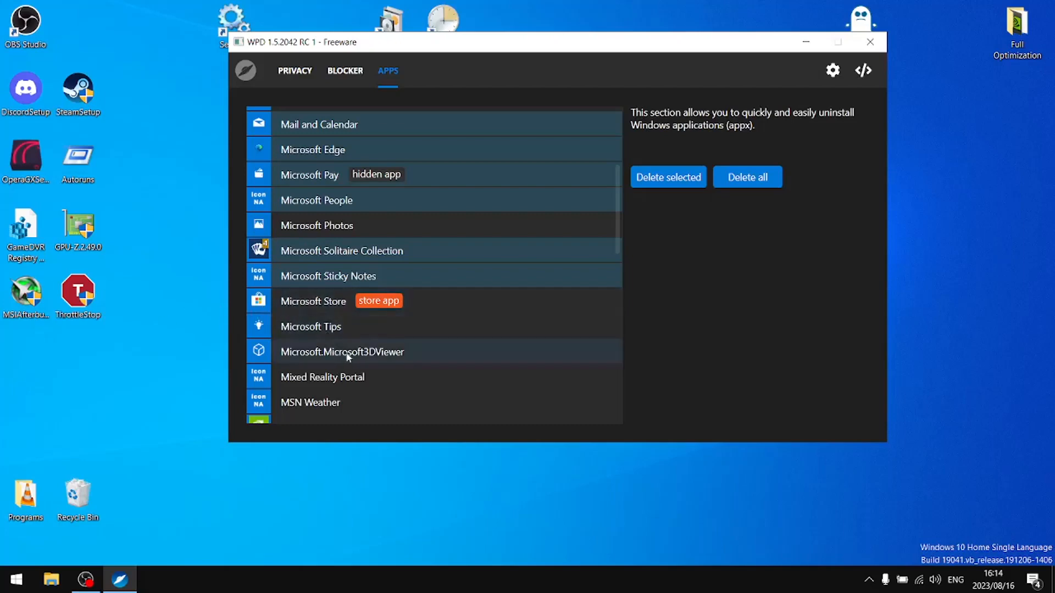
pyautogui.click(305, 326)
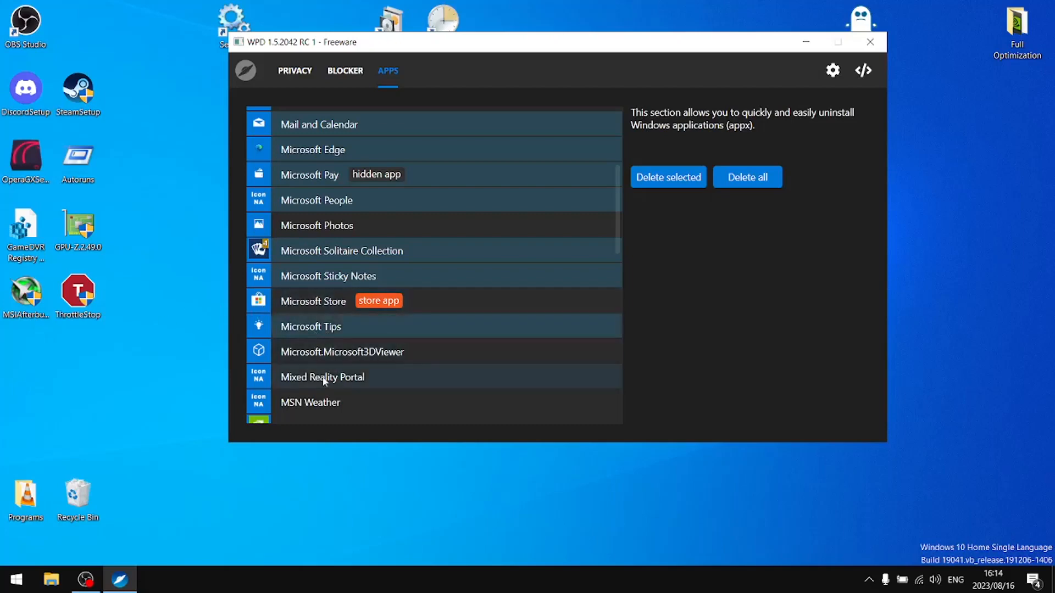
pyautogui.click(305, 356)
pyautogui.click(317, 385)
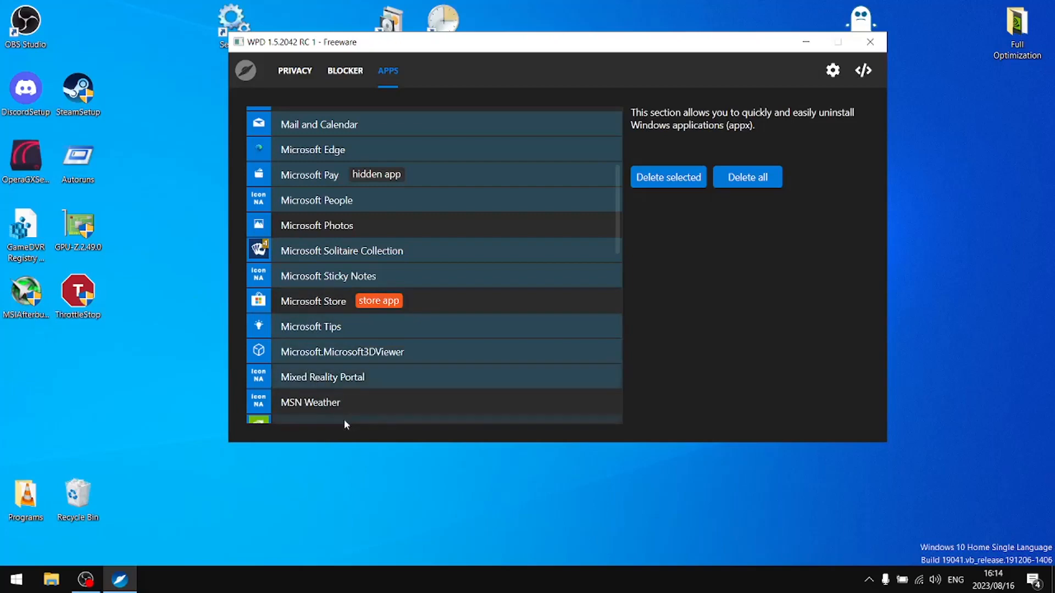
pyautogui.click(325, 409)
# Step: Mark Office, OneNote, Paint 3D, Skype, Snip & Sketch and Spotify Music for removal
pyautogui.scroll(-2, 443, 339)
pyautogui.scroll(-1, 442, 340)
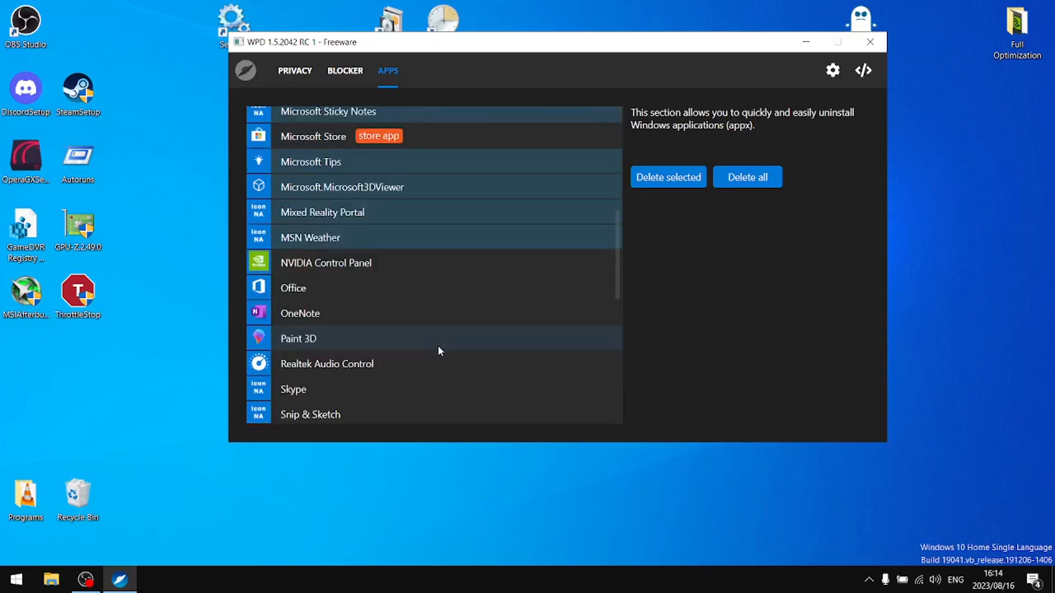
pyautogui.click(316, 290)
pyautogui.click(315, 317)
pyautogui.click(363, 339)
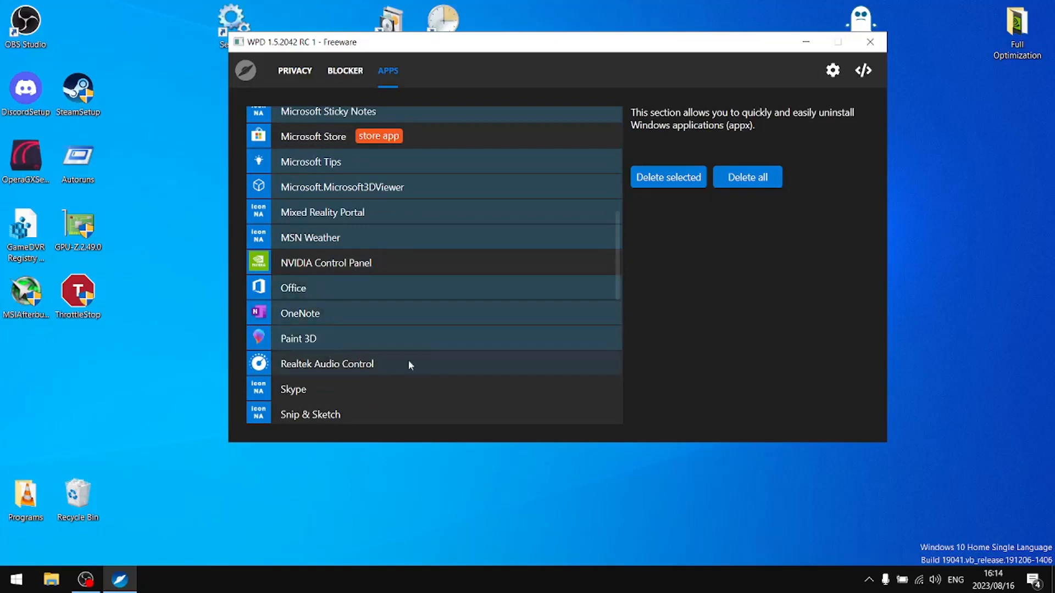
pyautogui.scroll(-2, 408, 361)
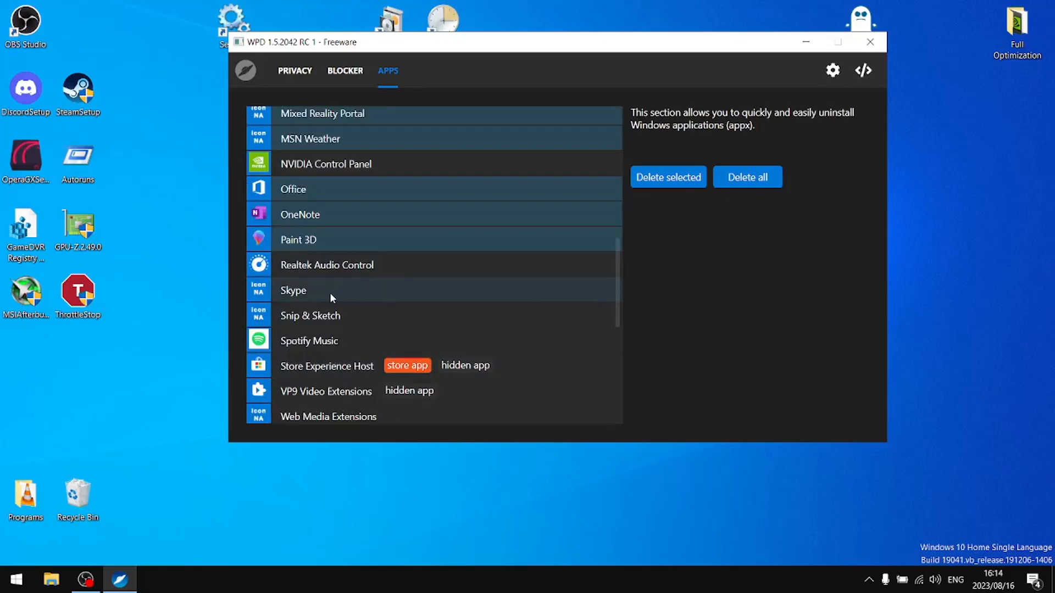
pyautogui.click(282, 293)
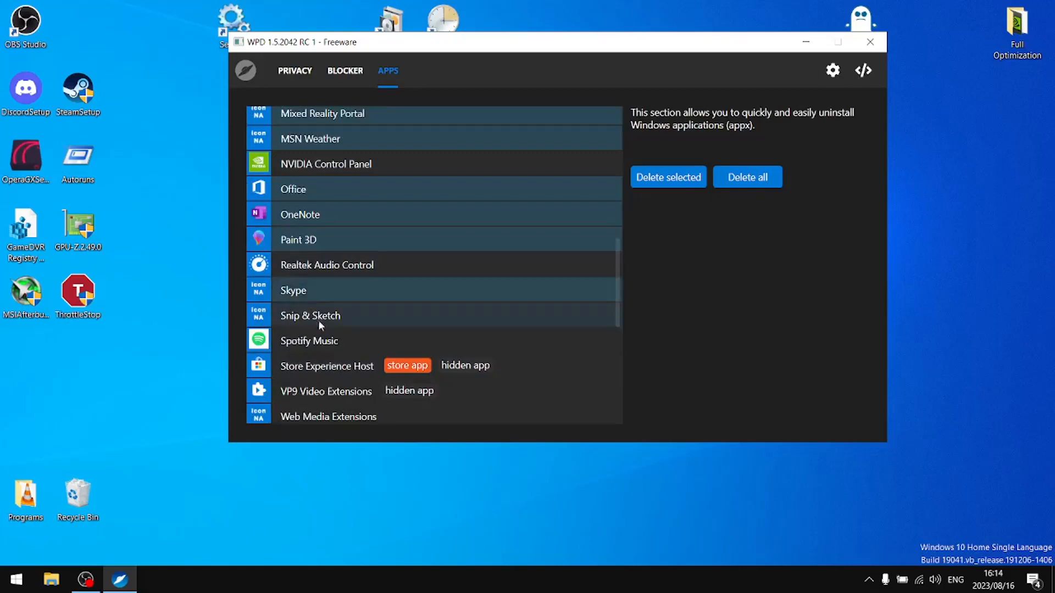
pyautogui.click(307, 321)
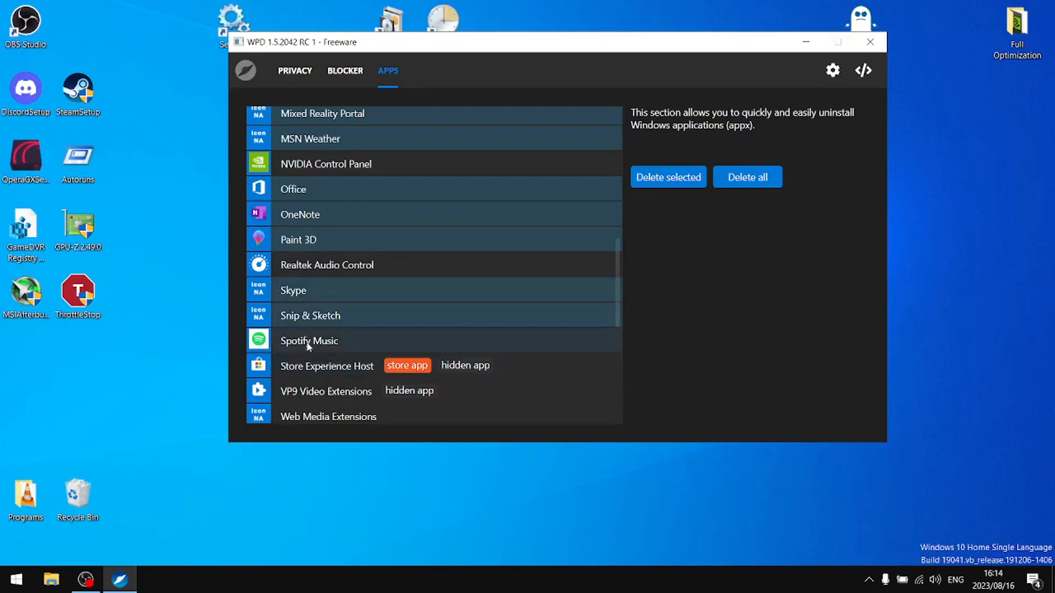
pyautogui.click(309, 343)
# Step: Mark Web Media Extensions, Webp Image Extensions, Alarms & Clock and Windows Maps for removal
pyautogui.scroll(-2, 428, 335)
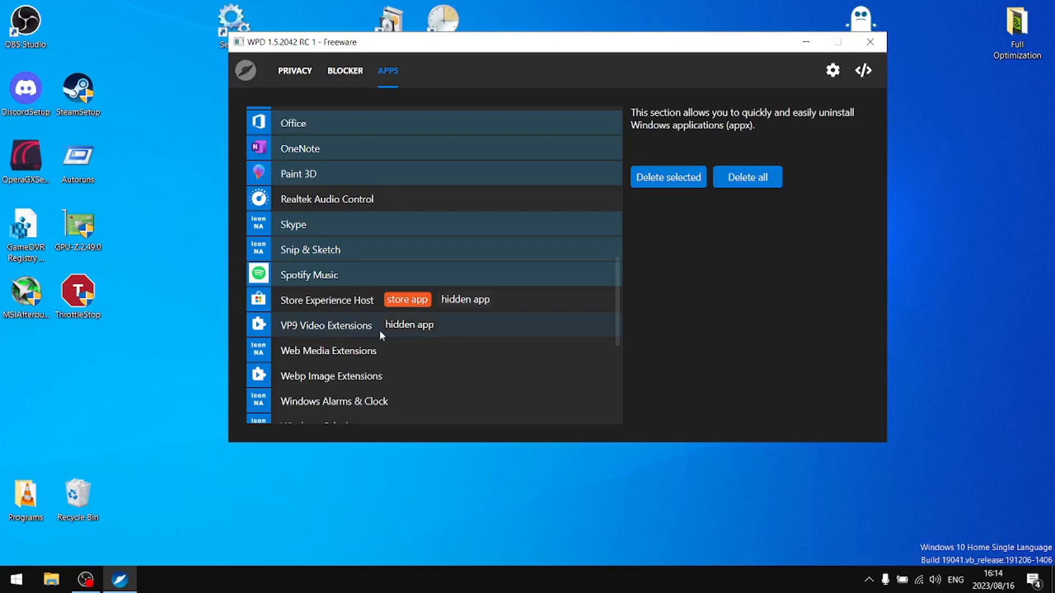
pyautogui.scroll(-2, 401, 390)
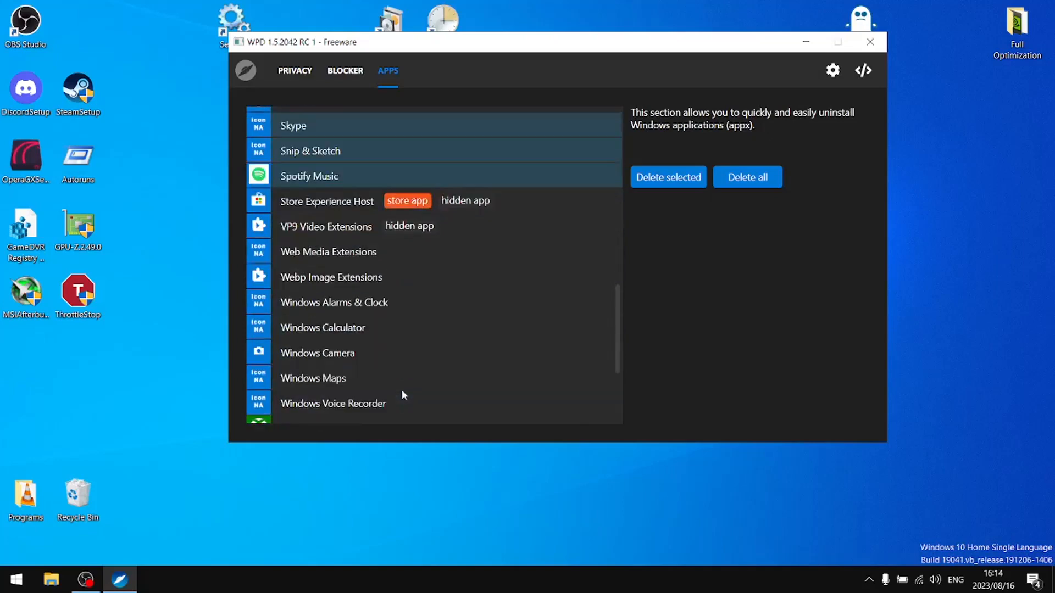
pyautogui.click(314, 250)
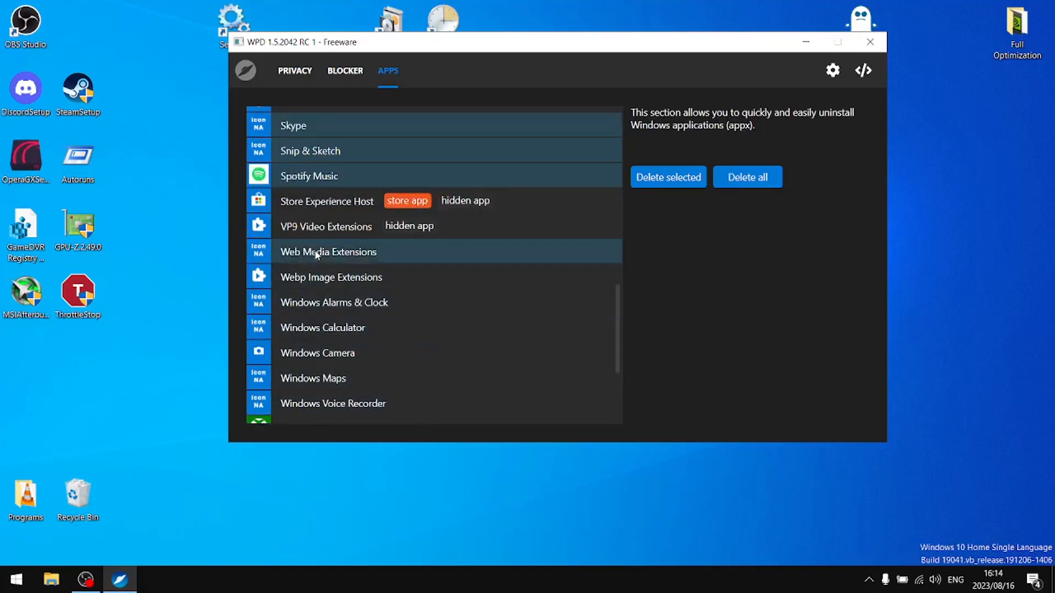
pyautogui.click(328, 280)
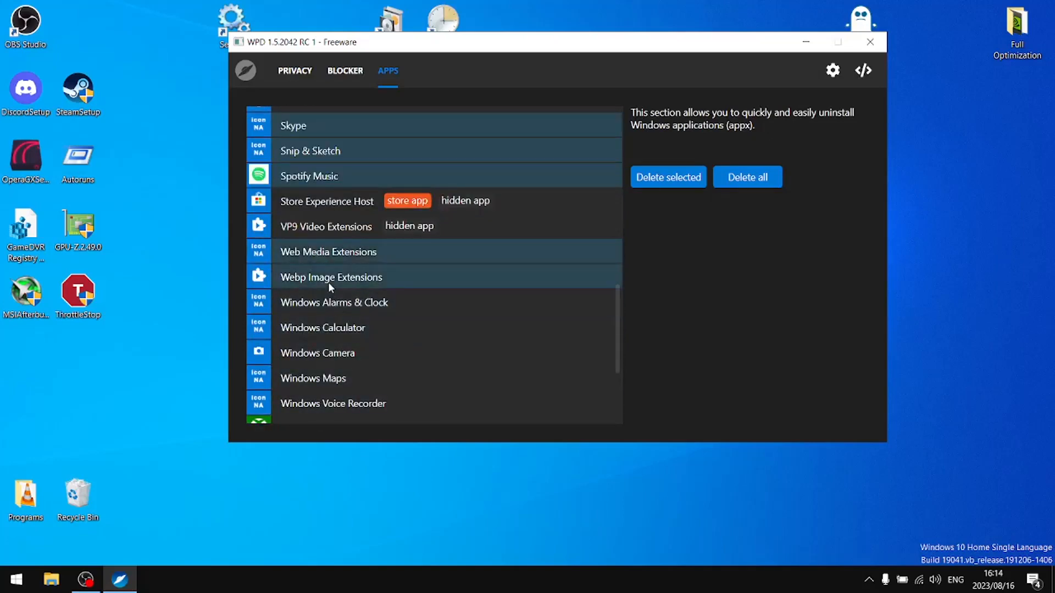
pyautogui.click(315, 311)
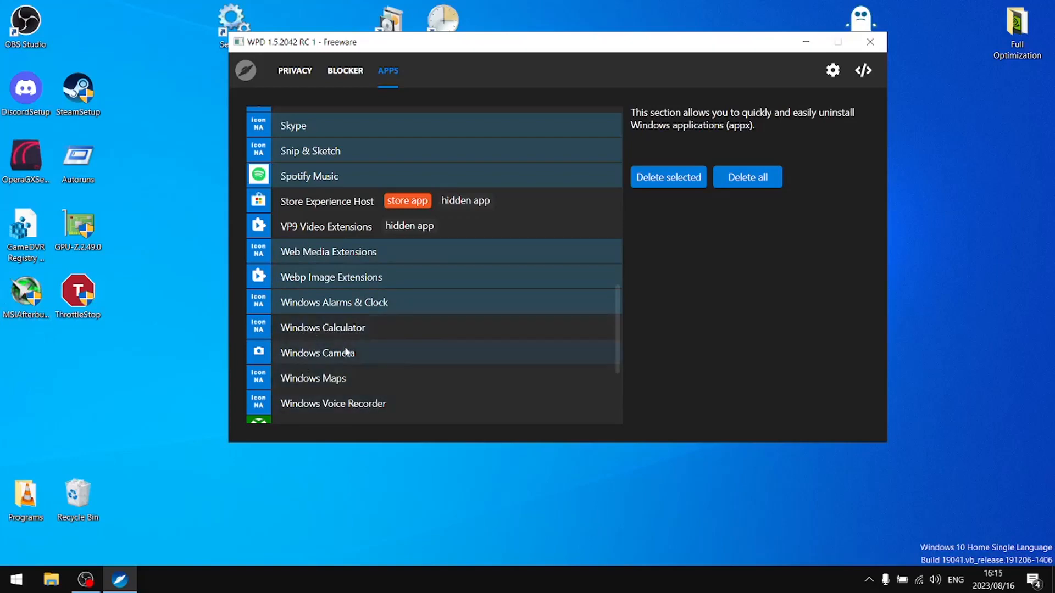
pyautogui.click(309, 382)
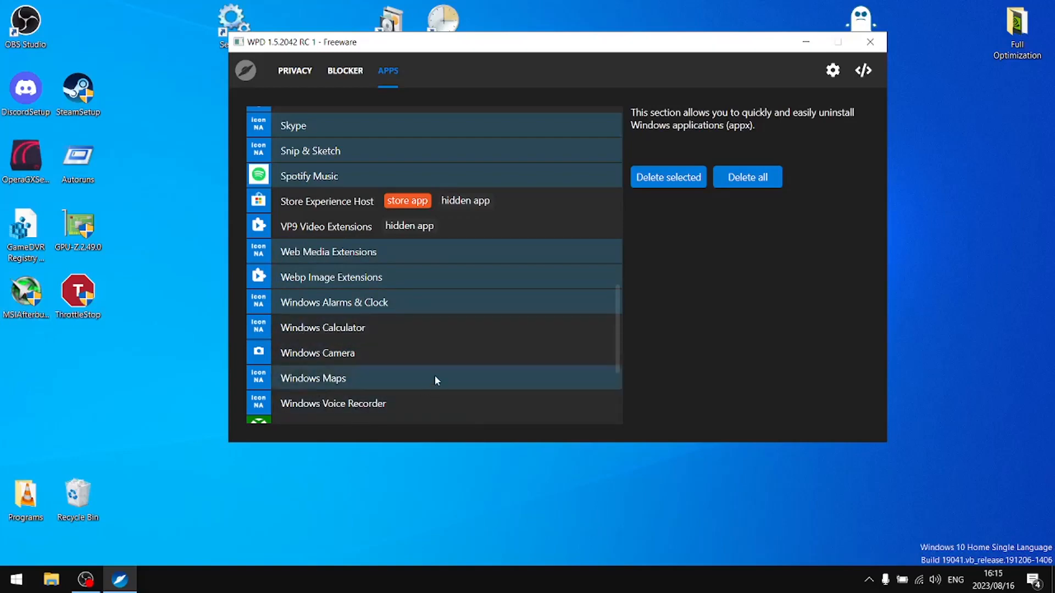
# Step: Mark Xbox, Game Bar, Game Bar Plugin, Speech Window, Identity Provider, TCUI and Your Phone for removal
pyautogui.scroll(-3, 434, 379)
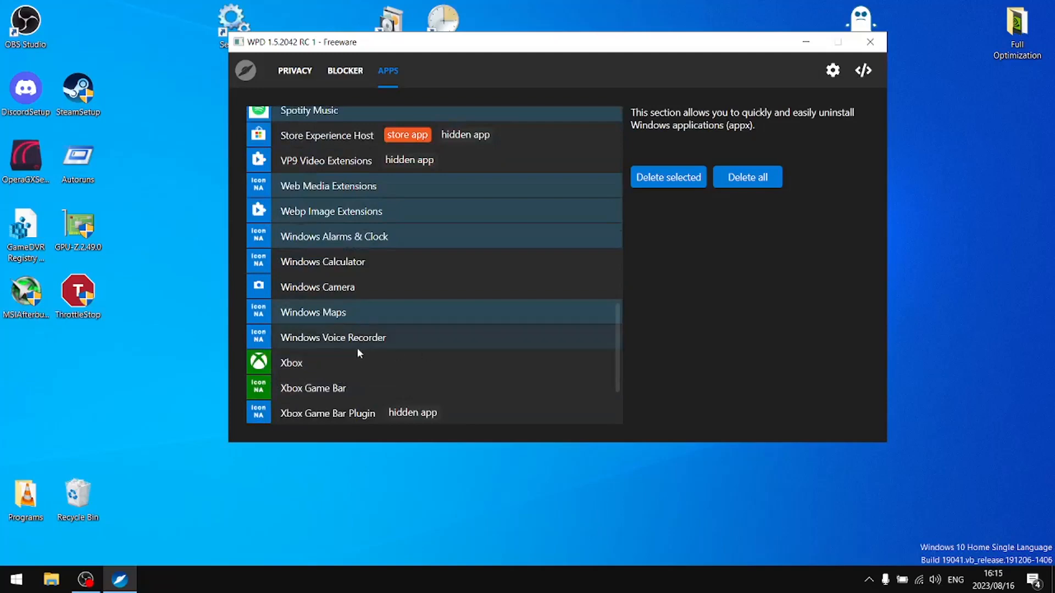
pyautogui.scroll(-3, 385, 367)
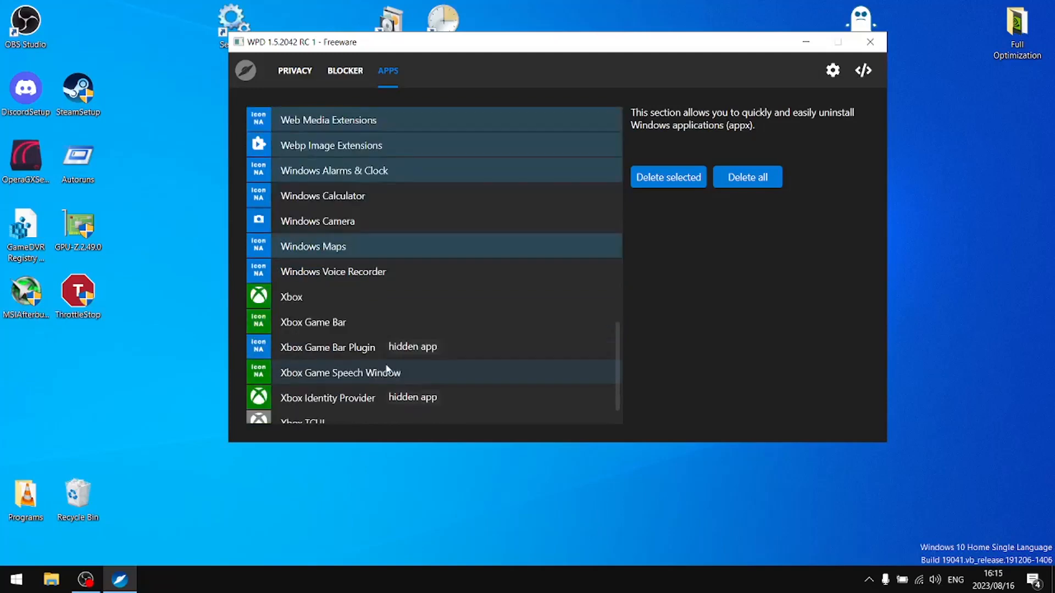
pyautogui.click(311, 291)
pyautogui.click(323, 324)
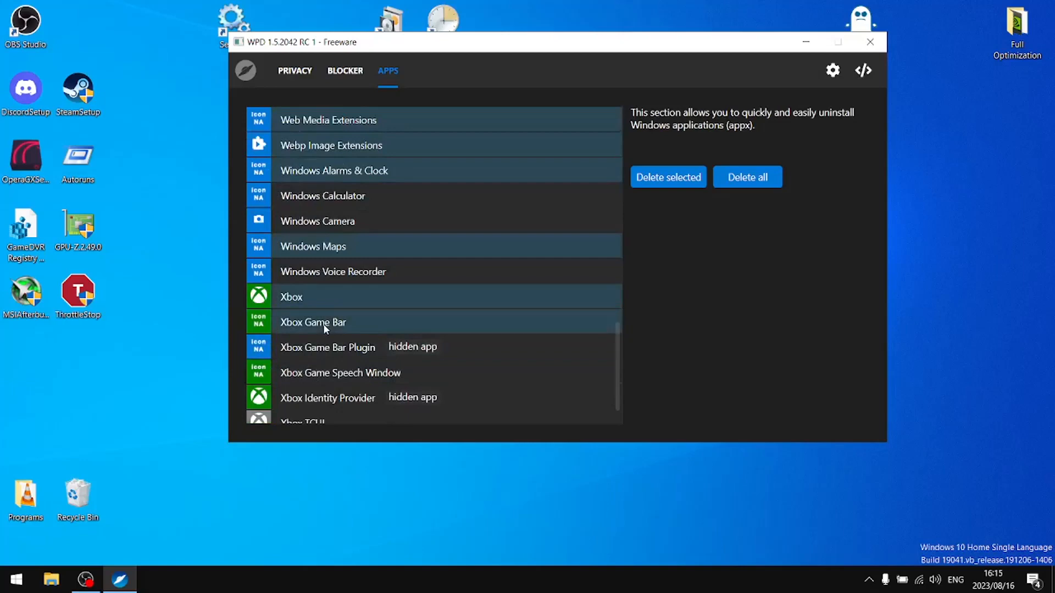
pyautogui.click(321, 356)
pyautogui.click(324, 372)
pyautogui.click(367, 394)
pyautogui.scroll(-2, 379, 385)
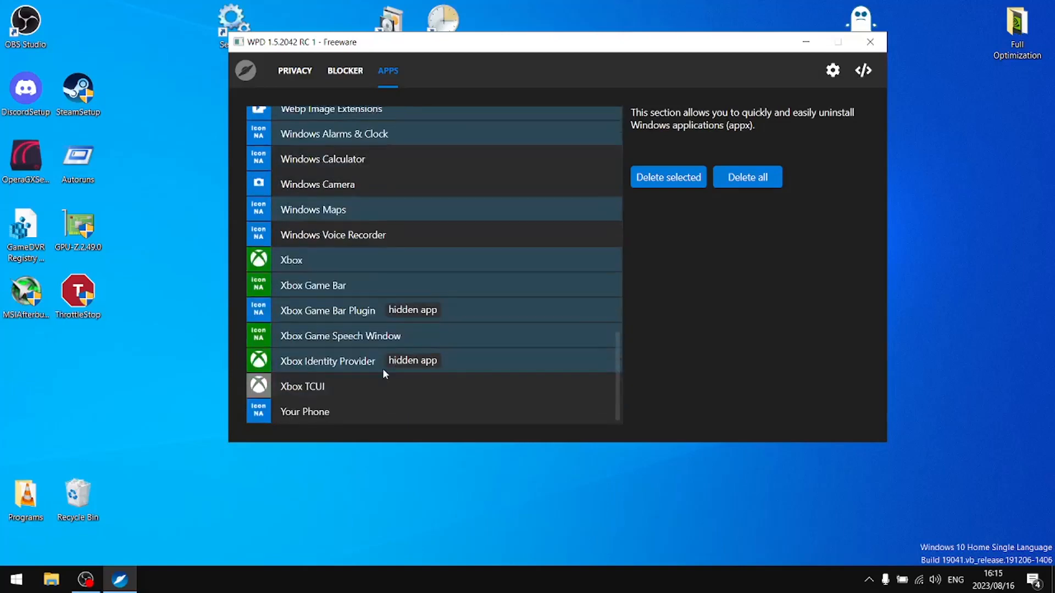
pyautogui.click(331, 391)
pyautogui.click(327, 406)
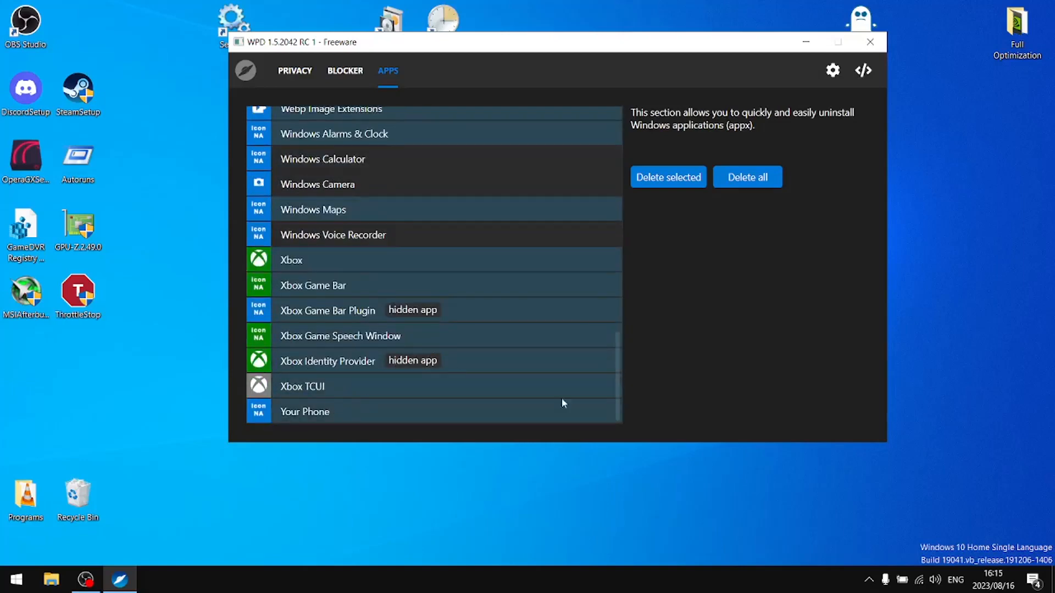
pyautogui.scroll(12, 531, 328)
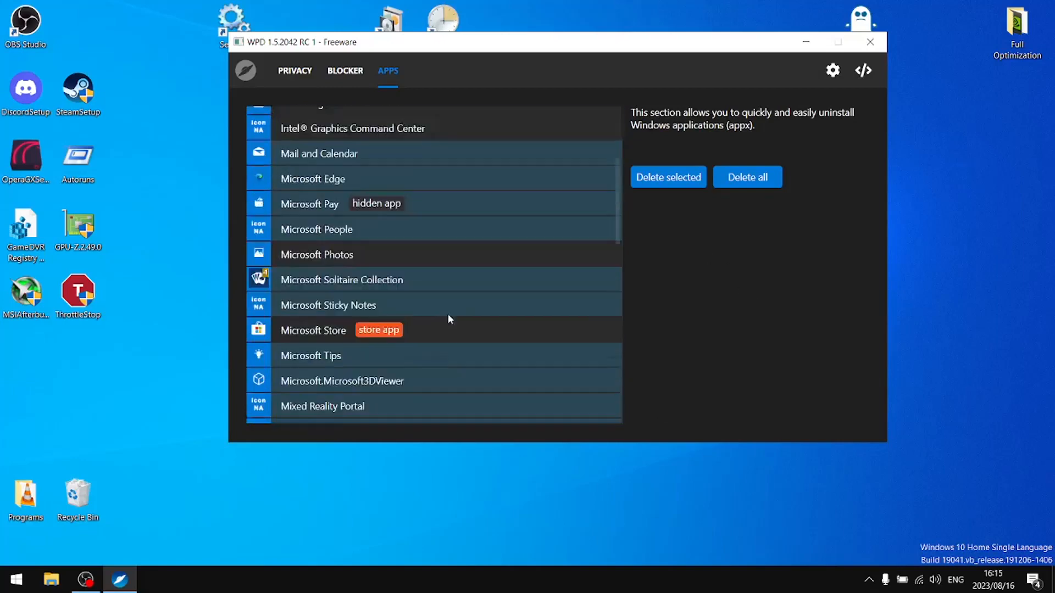
# Step: Review the 32 marked apps and remove them all with Delete selected
pyautogui.scroll(-2, 403, 393)
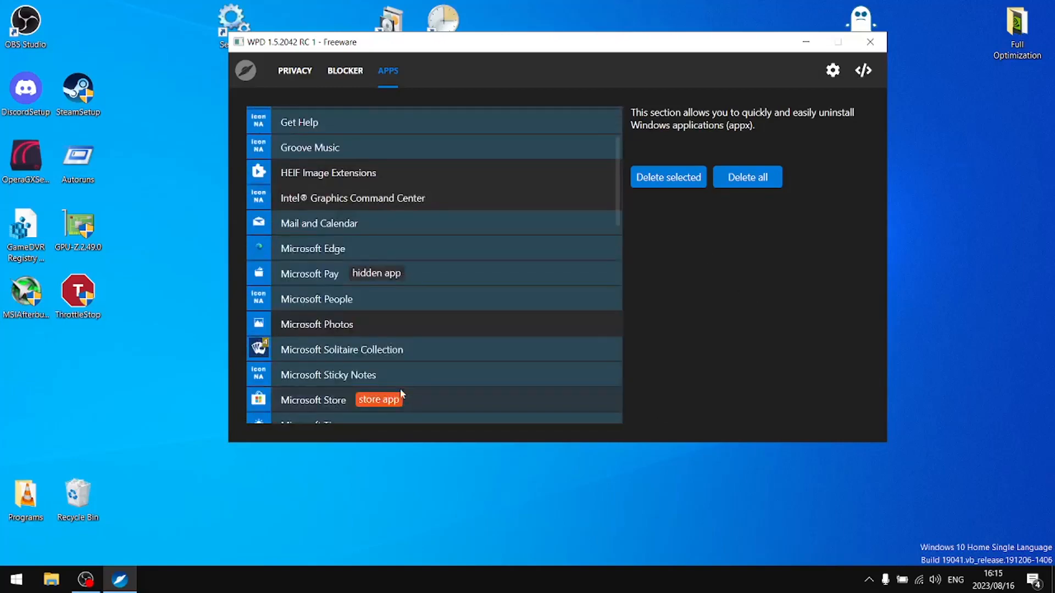
pyautogui.scroll(-1, 364, 287)
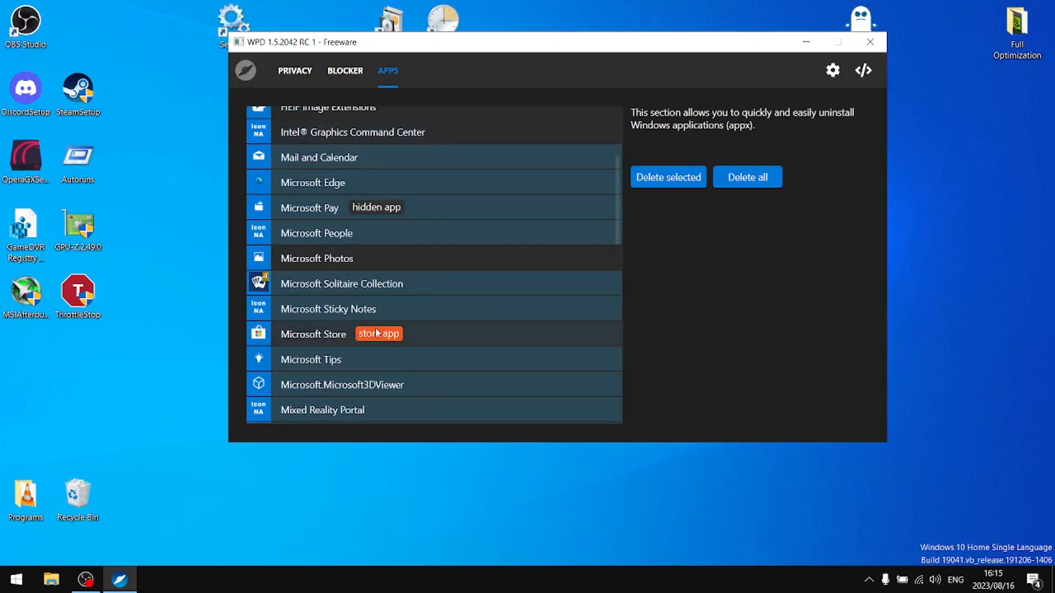
pyautogui.scroll(-2, 324, 329)
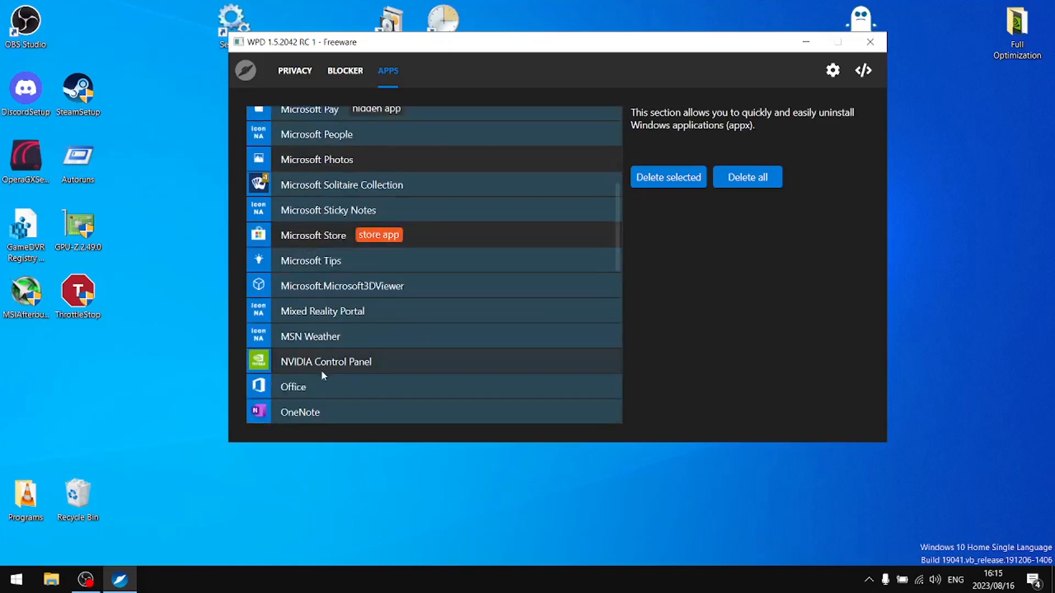
pyautogui.scroll(-2, 428, 357)
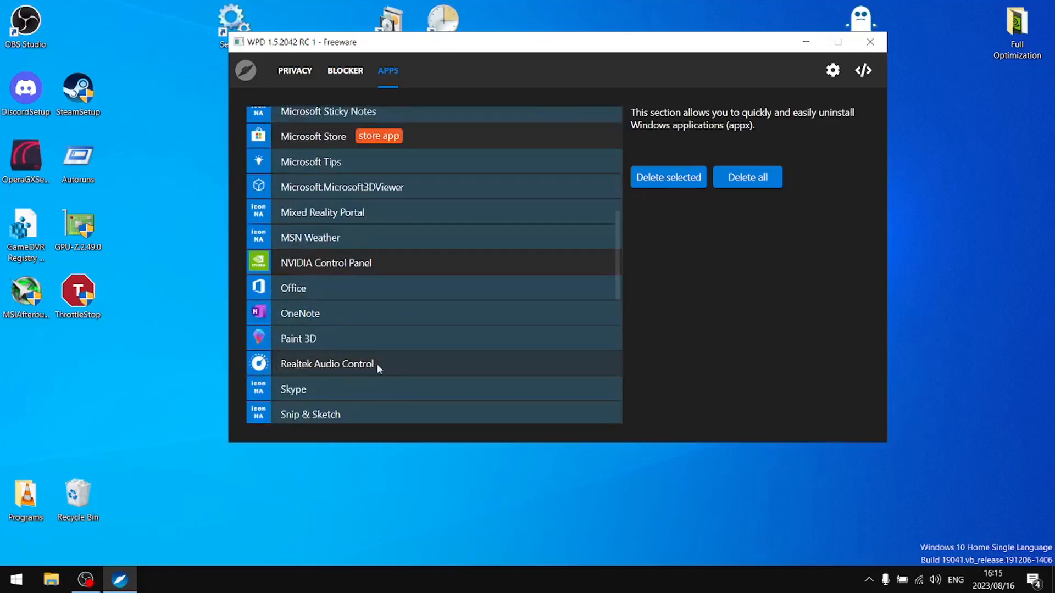
pyautogui.scroll(-2, 374, 366)
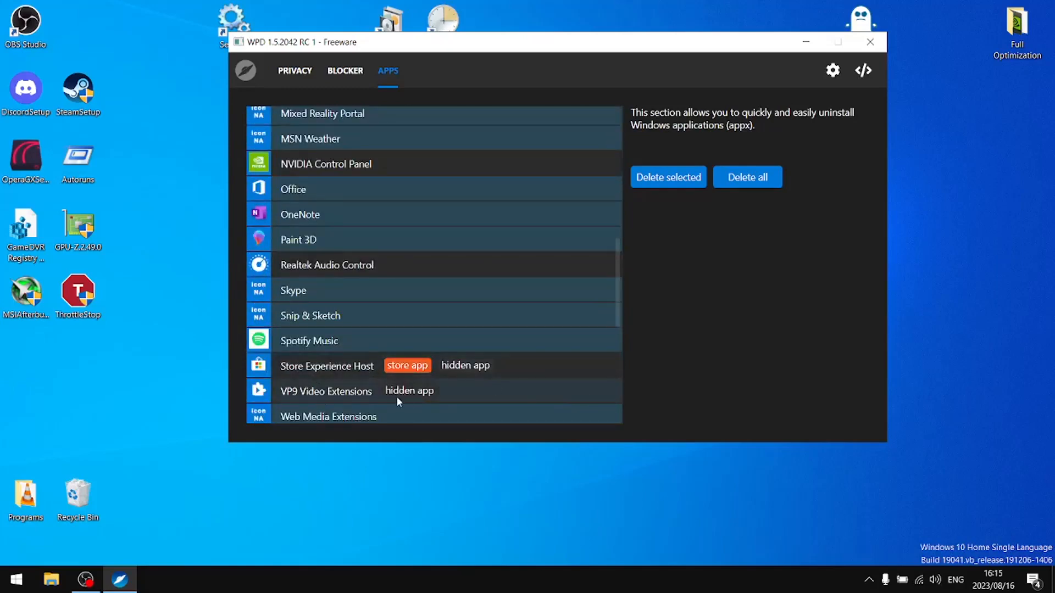
pyautogui.scroll(-2, 346, 401)
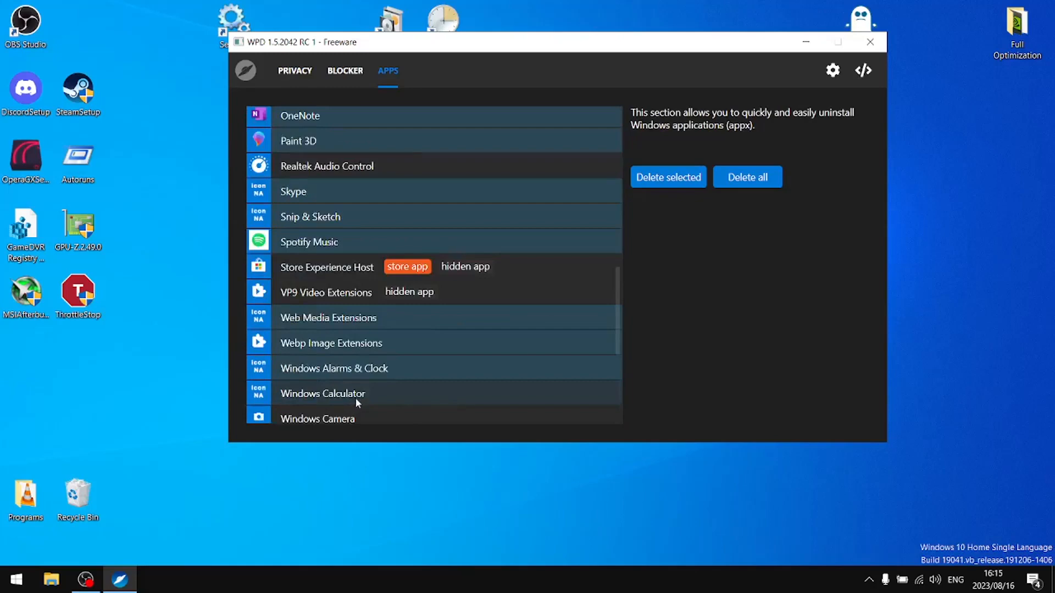
pyautogui.scroll(-1, 353, 397)
pyautogui.scroll(-3, 356, 368)
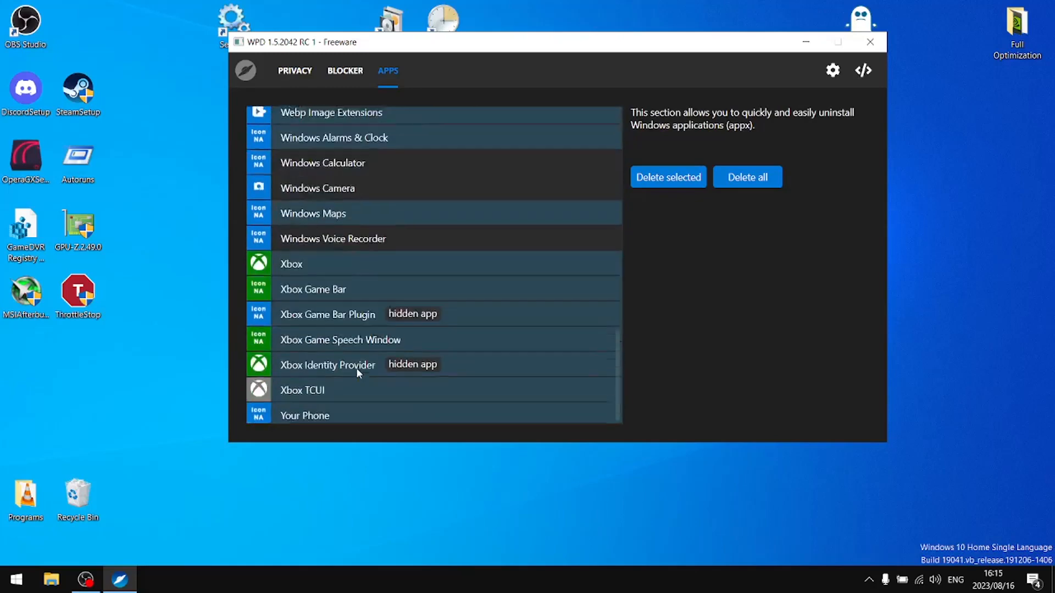
pyautogui.click(669, 177)
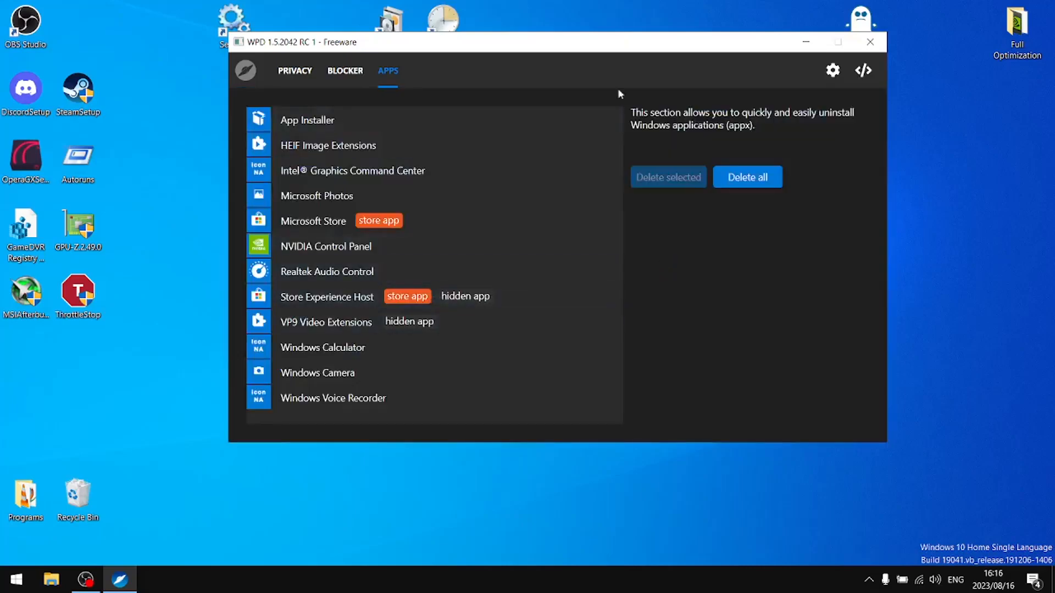
# Step: Close the WPD window
pyautogui.click(869, 41)
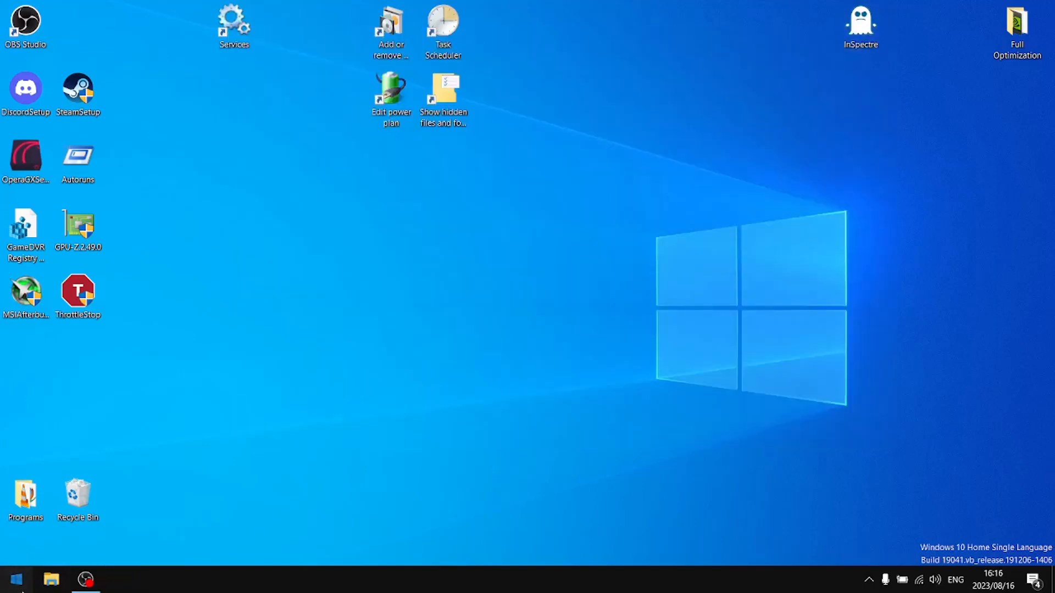
# Step: Go to Settings from the Start menu and enter the Privacy section
pyautogui.click(4, 580)
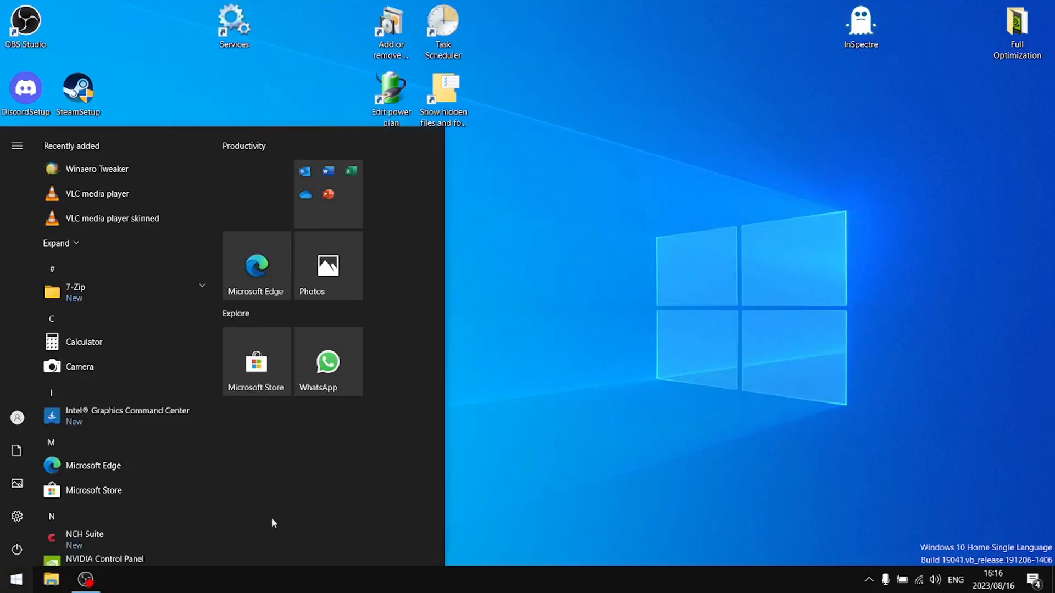
pyautogui.click(17, 517)
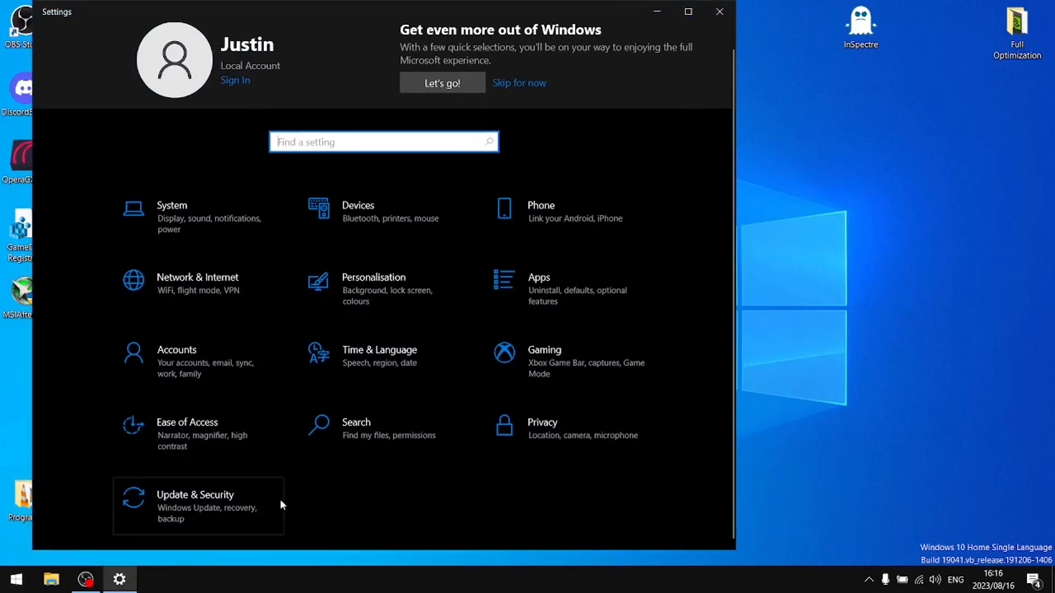
pyautogui.click(597, 441)
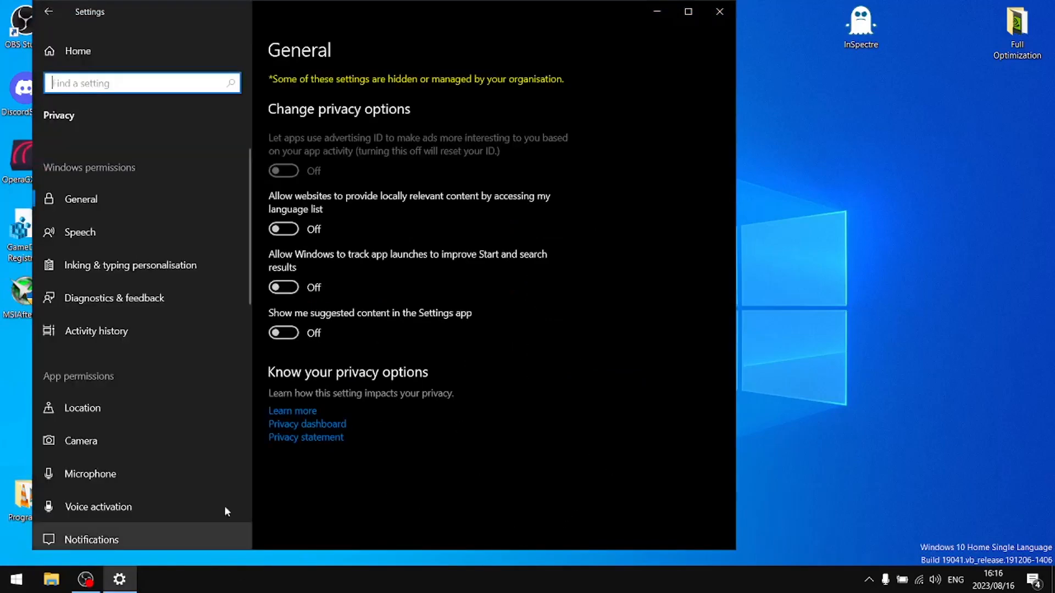
# Step: Switch off Getting to know you under Inking & typing personalisation
pyautogui.scroll(-1, 354, 321)
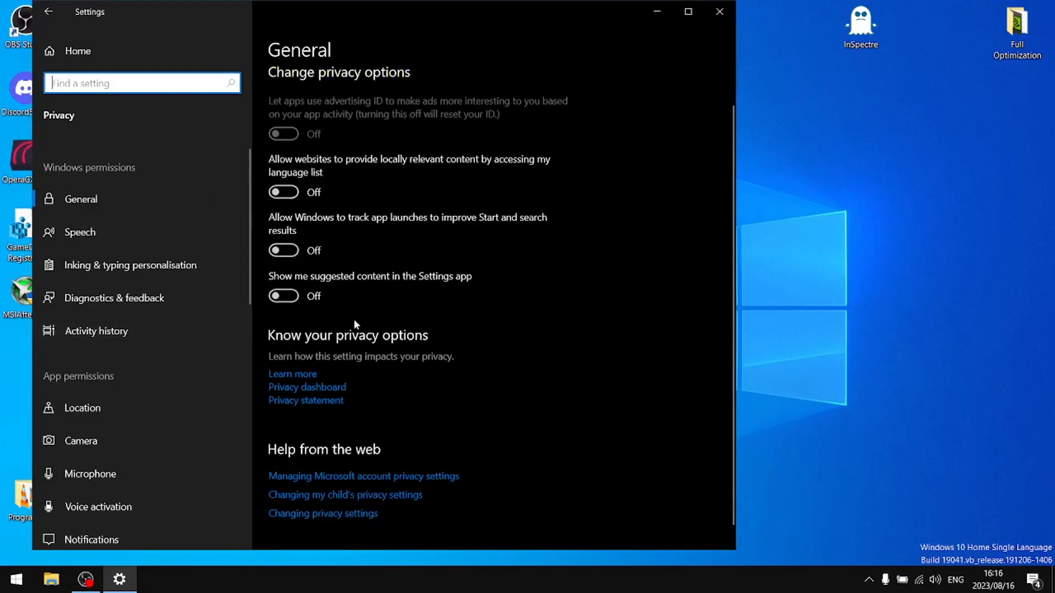
pyautogui.click(90, 234)
pyautogui.click(140, 278)
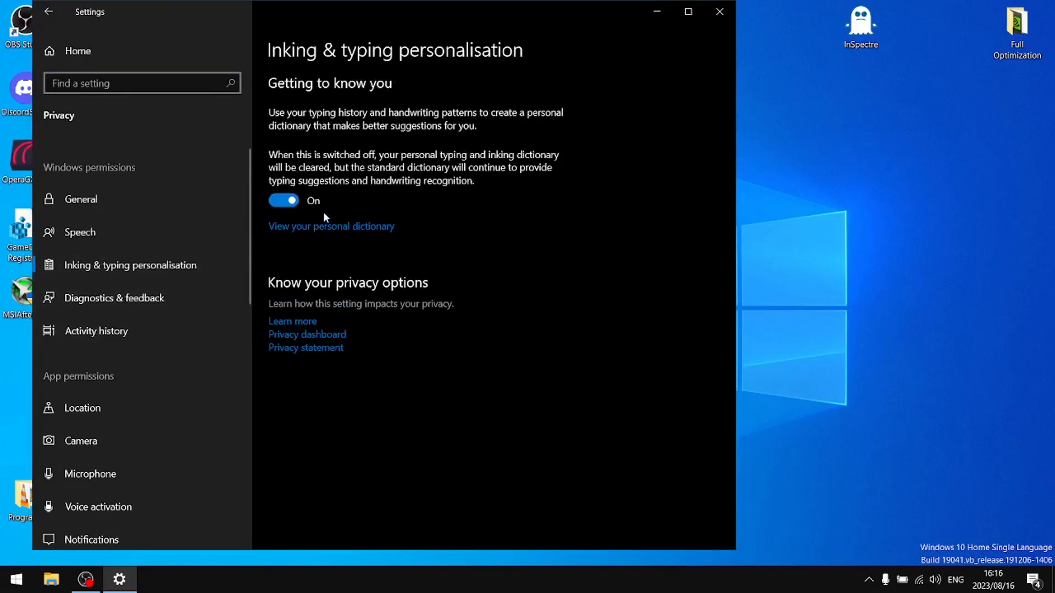
pyautogui.click(299, 201)
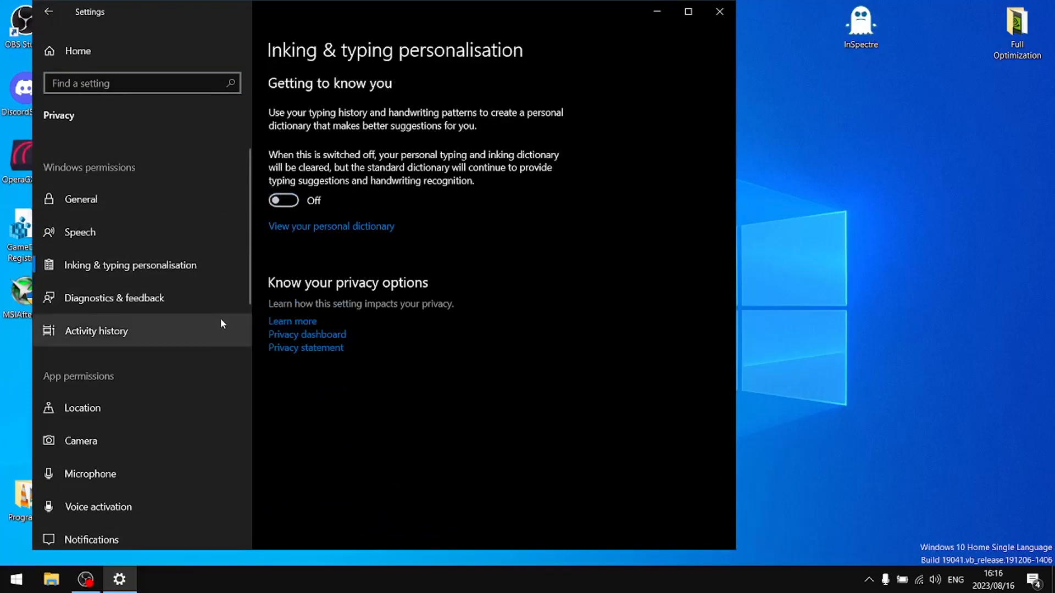
# Step: Check the Diagnostics & feedback page, then go to Activity history
pyautogui.click(179, 308)
pyautogui.scroll(-10, 357, 271)
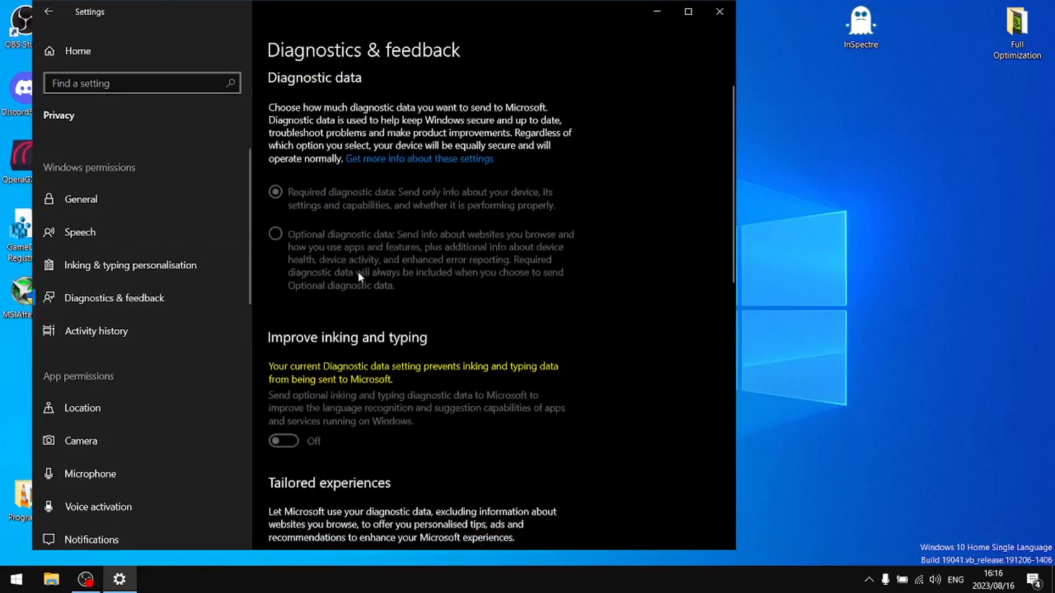
pyautogui.click(146, 330)
pyautogui.scroll(-3, 439, 275)
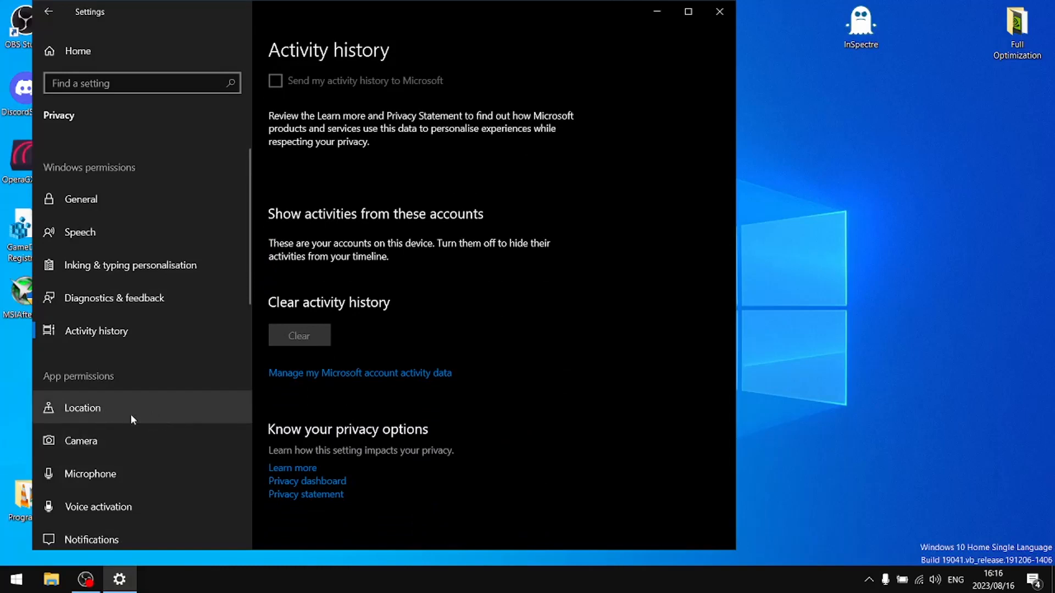
pyautogui.scroll(-2, 128, 412)
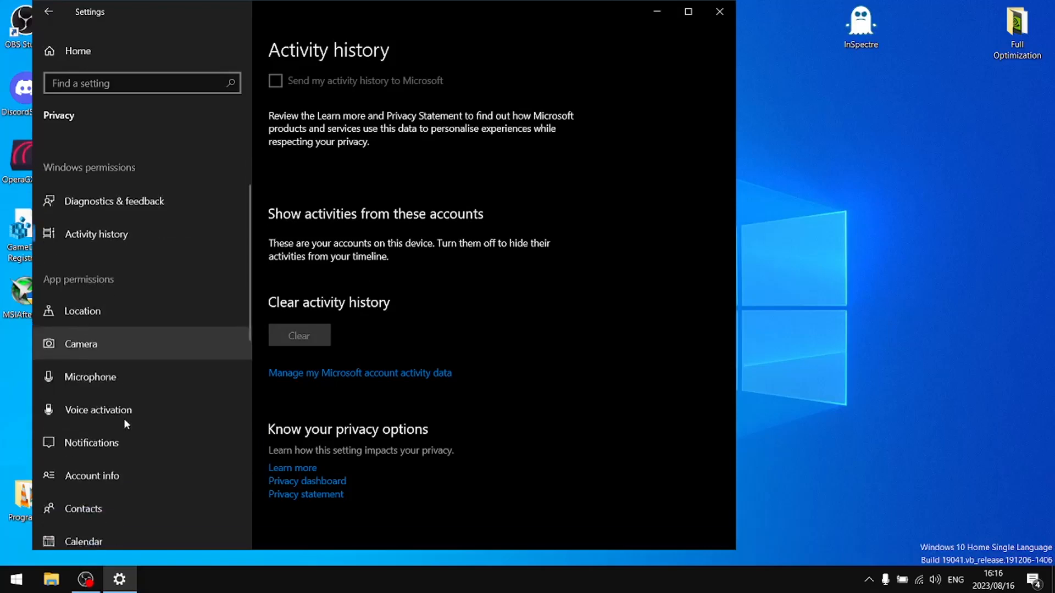
# Step: Browse the Location, Camera, Microphone, Notifications, Contacts, Calendar and call privacy pages
pyautogui.click(97, 289)
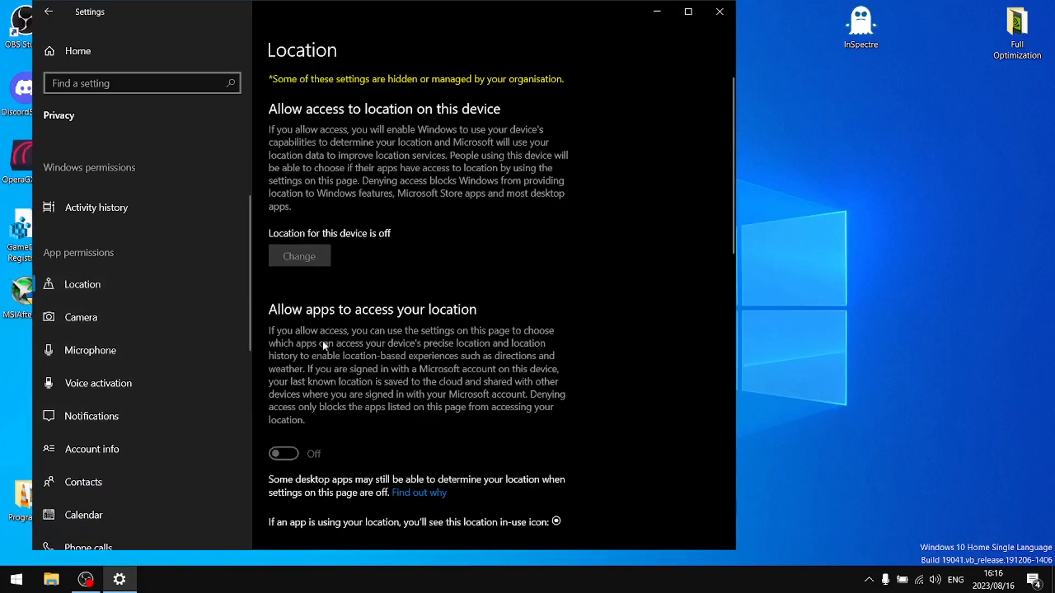
pyautogui.scroll(-5, 322, 341)
pyautogui.click(104, 311)
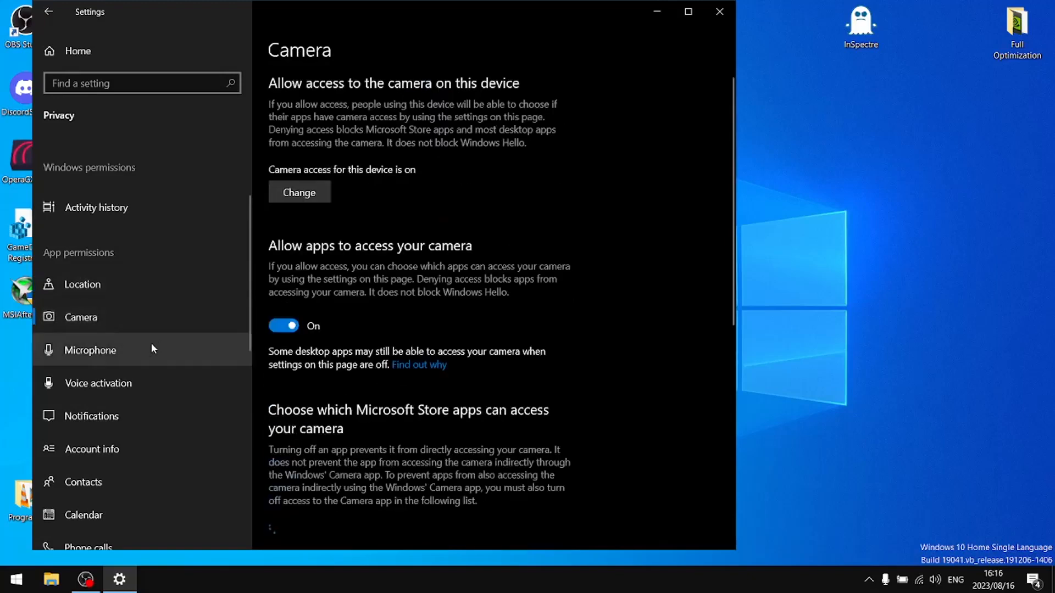
pyautogui.click(89, 357)
pyautogui.click(107, 387)
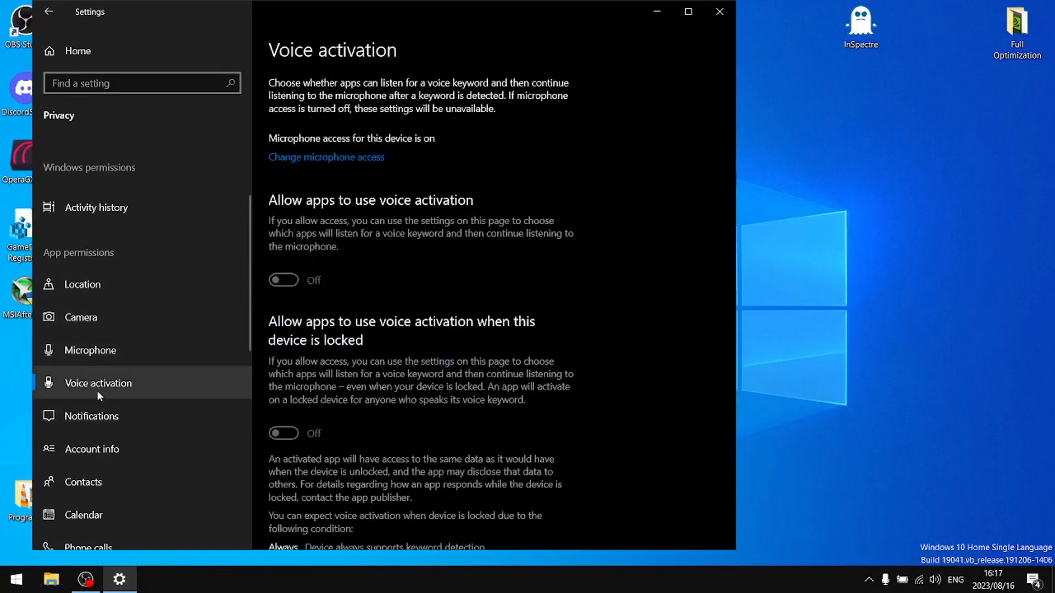
pyautogui.scroll(-2, 97, 390)
pyautogui.click(81, 357)
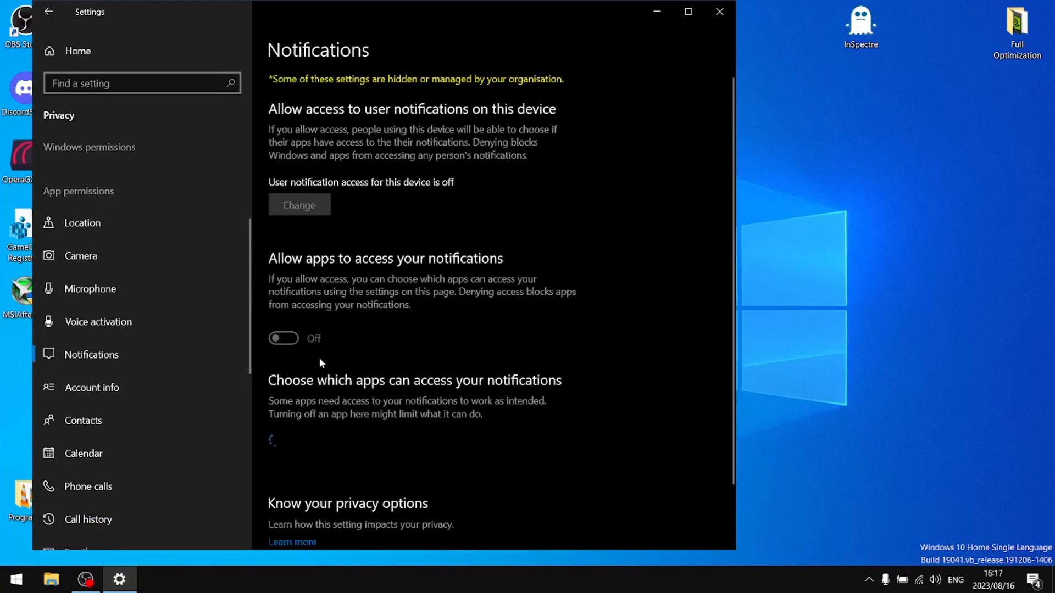
pyautogui.scroll(-2, 313, 379)
pyautogui.click(95, 390)
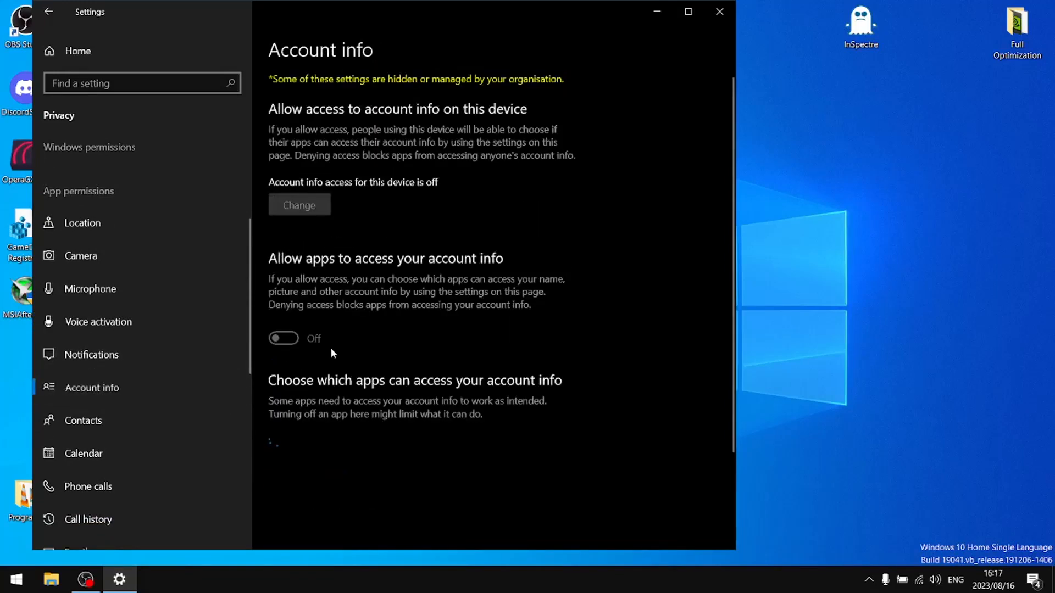
pyautogui.scroll(-2, 331, 348)
pyautogui.click(87, 417)
pyautogui.scroll(-3, 311, 377)
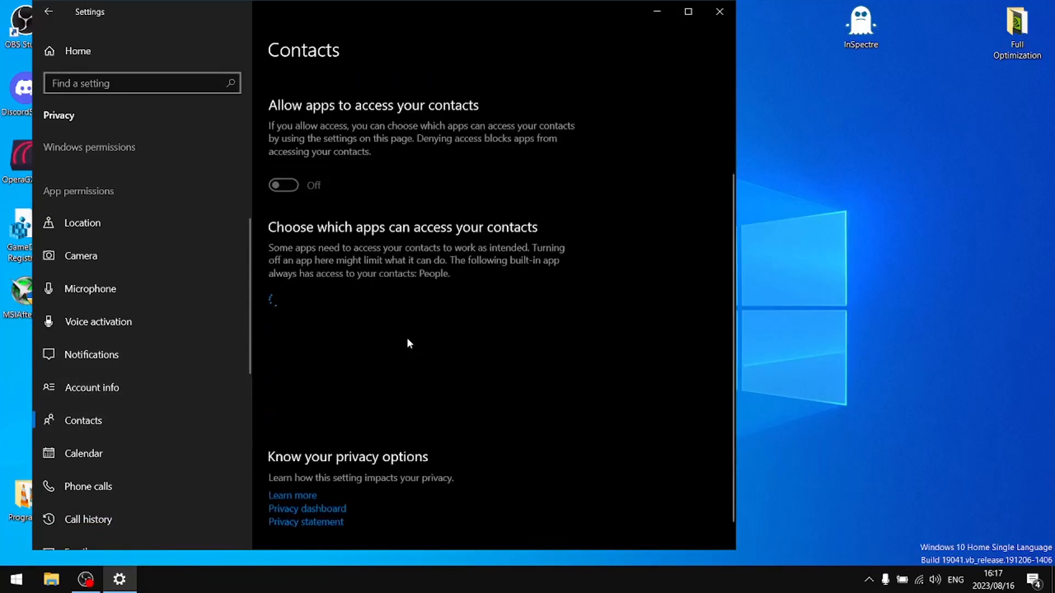
pyautogui.click(102, 448)
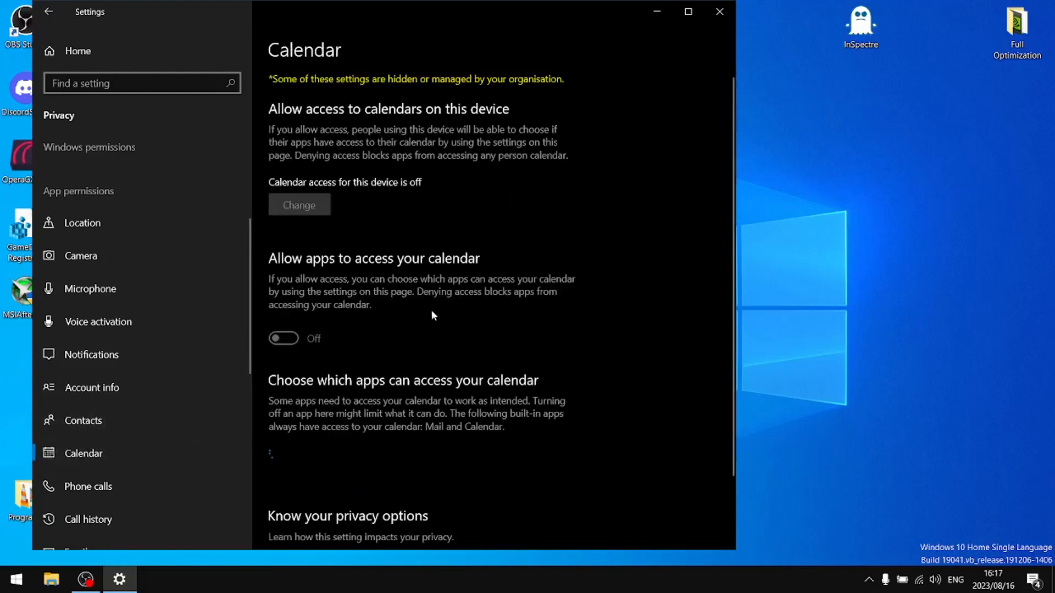
pyautogui.scroll(-2, 431, 310)
pyautogui.click(86, 488)
pyautogui.scroll(-3, 418, 316)
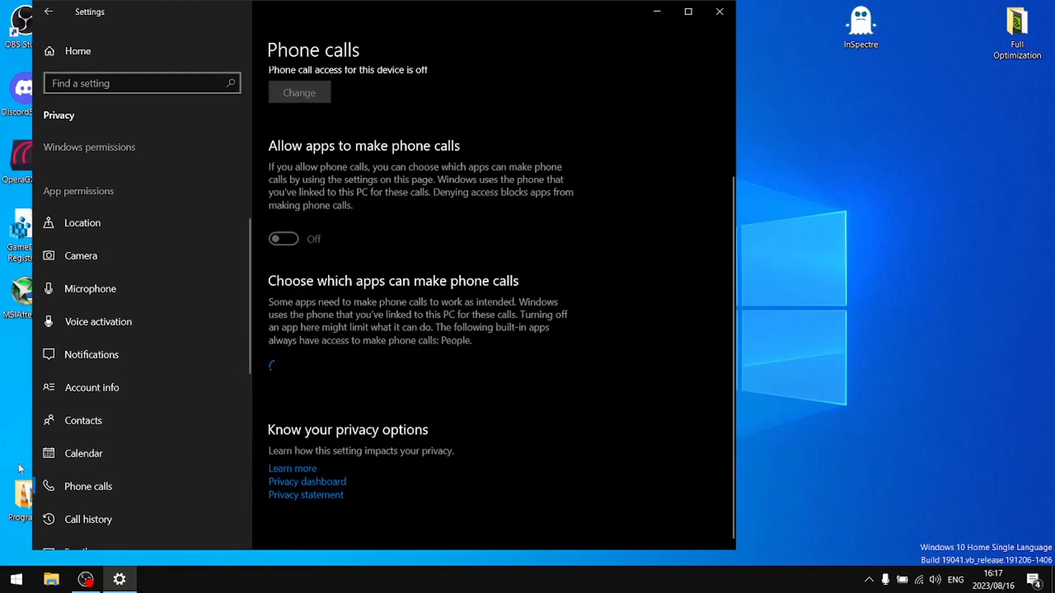
pyautogui.click(84, 519)
# Step: Browse the Email, Tasks, Messaging, Radios, Background apps, App diagnostics and file downloads pages
pyautogui.scroll(-2, 550, 208)
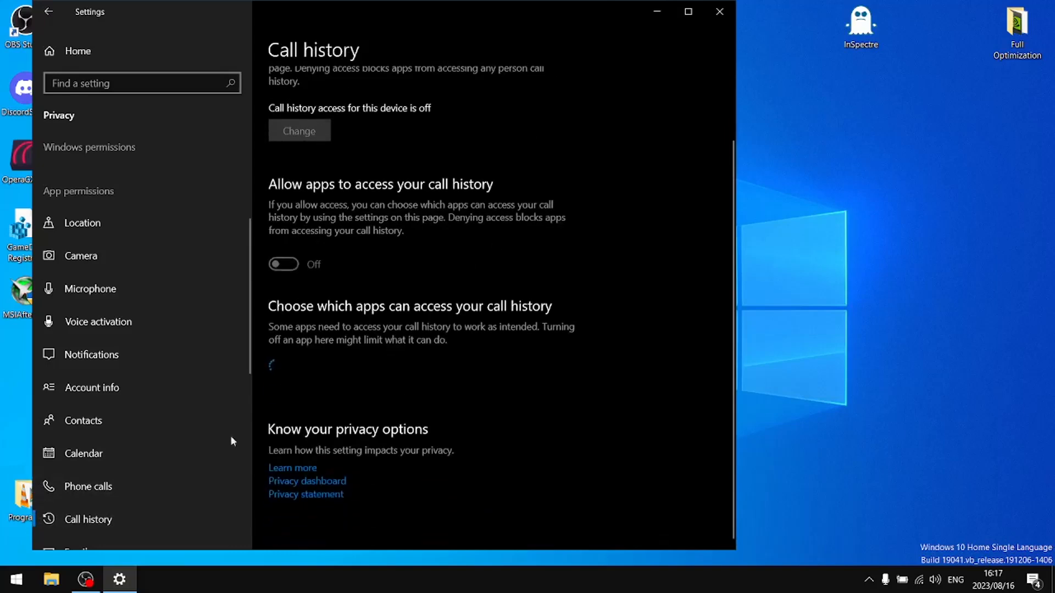
pyautogui.scroll(-4, 181, 467)
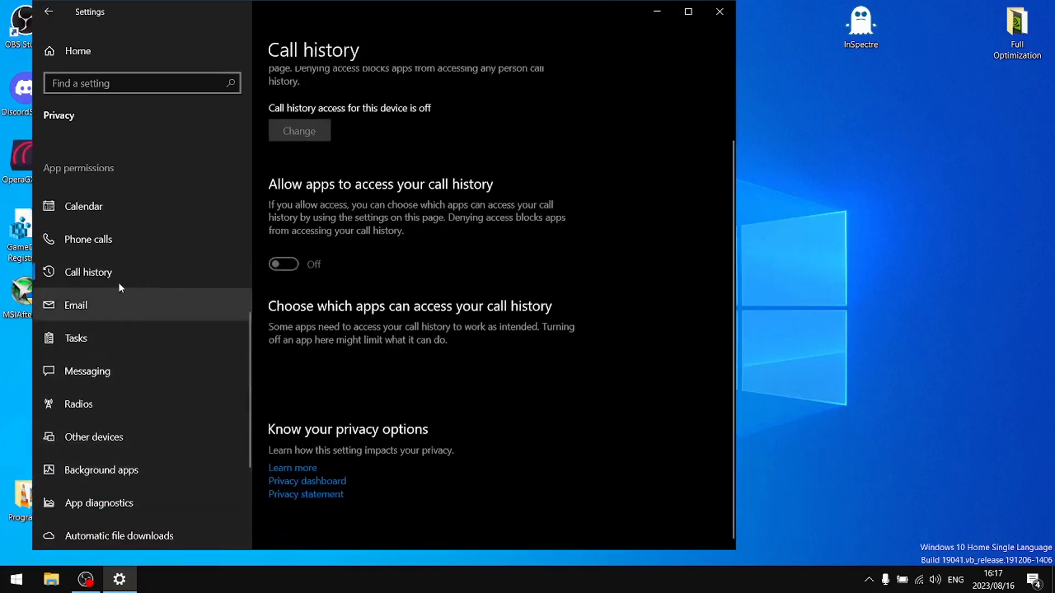
pyautogui.click(87, 305)
pyautogui.click(104, 339)
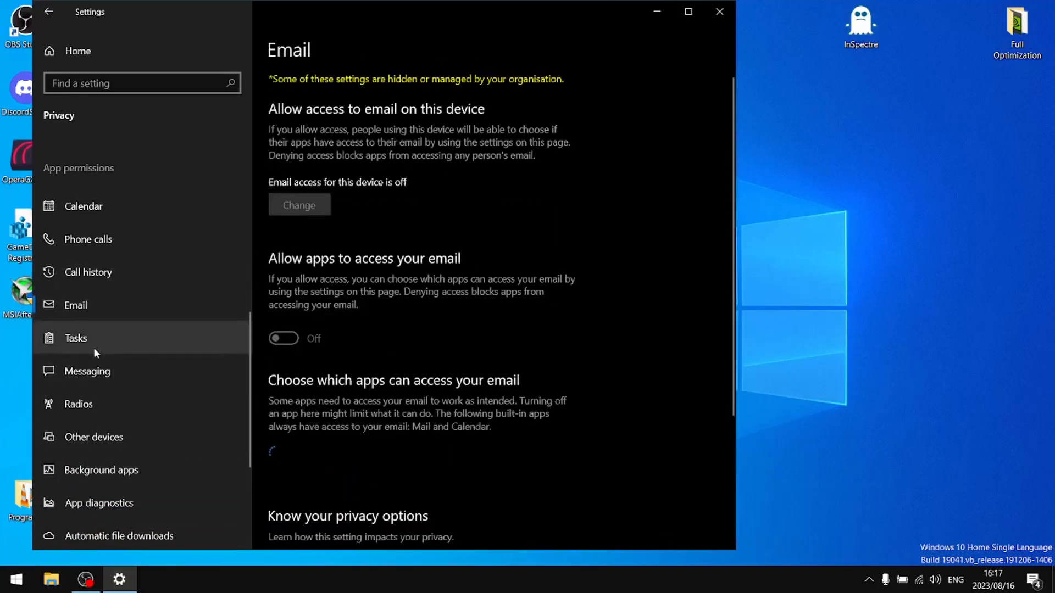
pyautogui.click(111, 372)
pyautogui.click(118, 406)
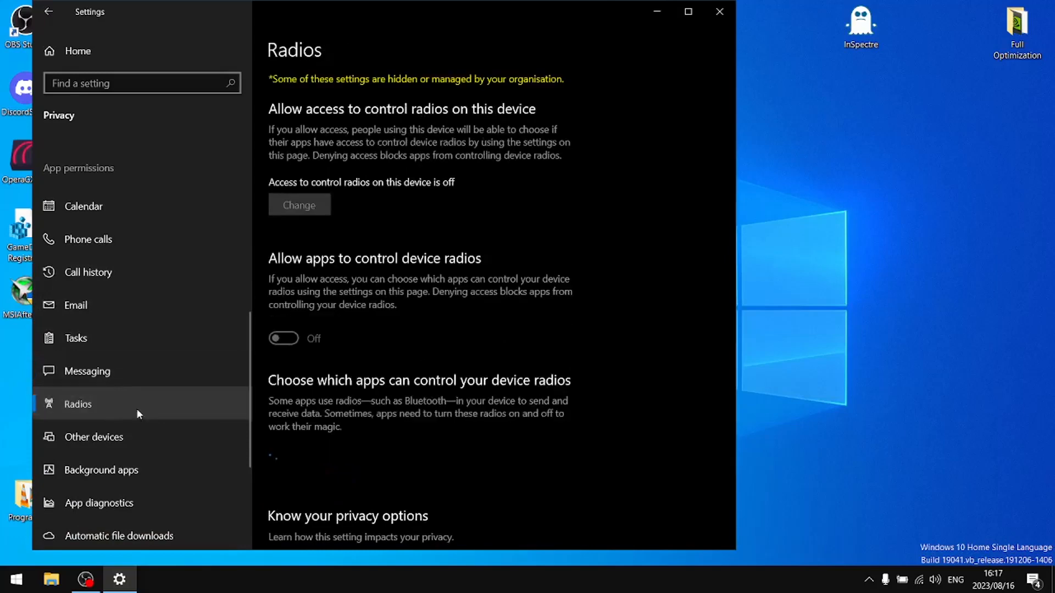
pyautogui.scroll(-3, 136, 407)
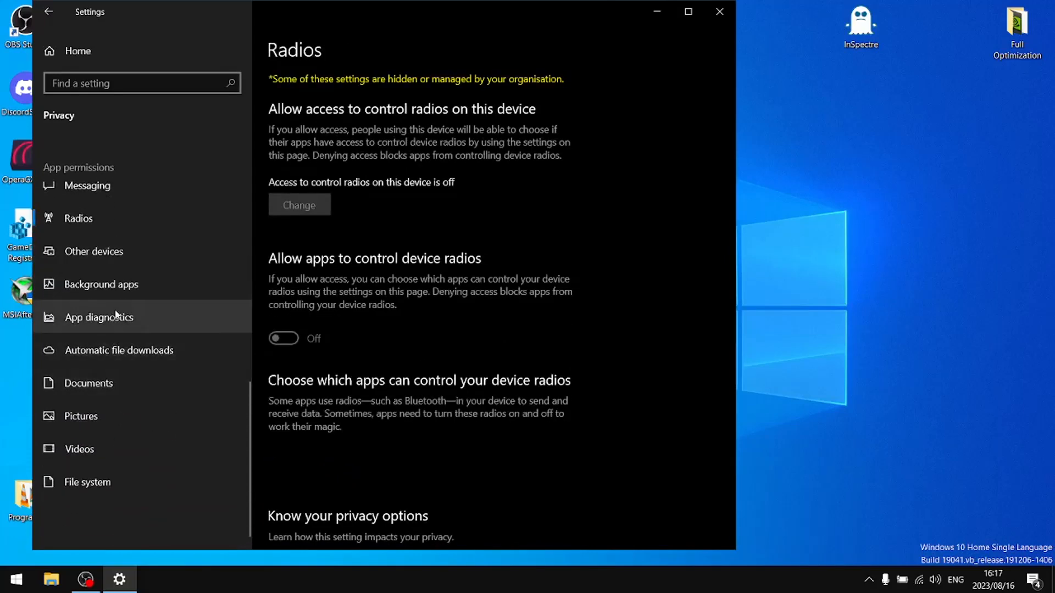
pyautogui.click(98, 255)
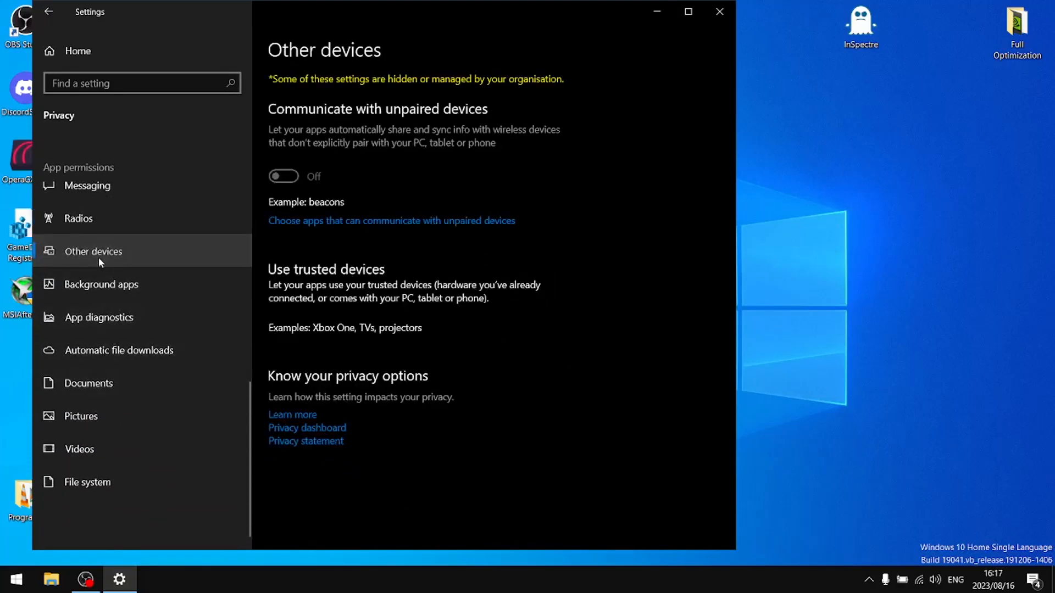
pyautogui.click(135, 287)
pyautogui.scroll(-5, 362, 299)
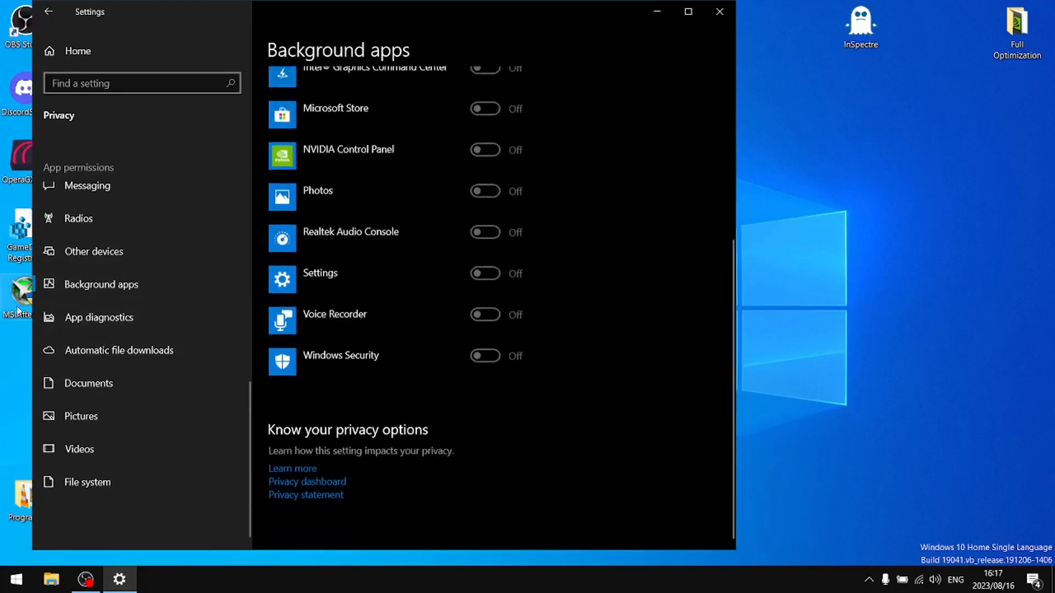
pyautogui.click(91, 323)
pyautogui.click(77, 353)
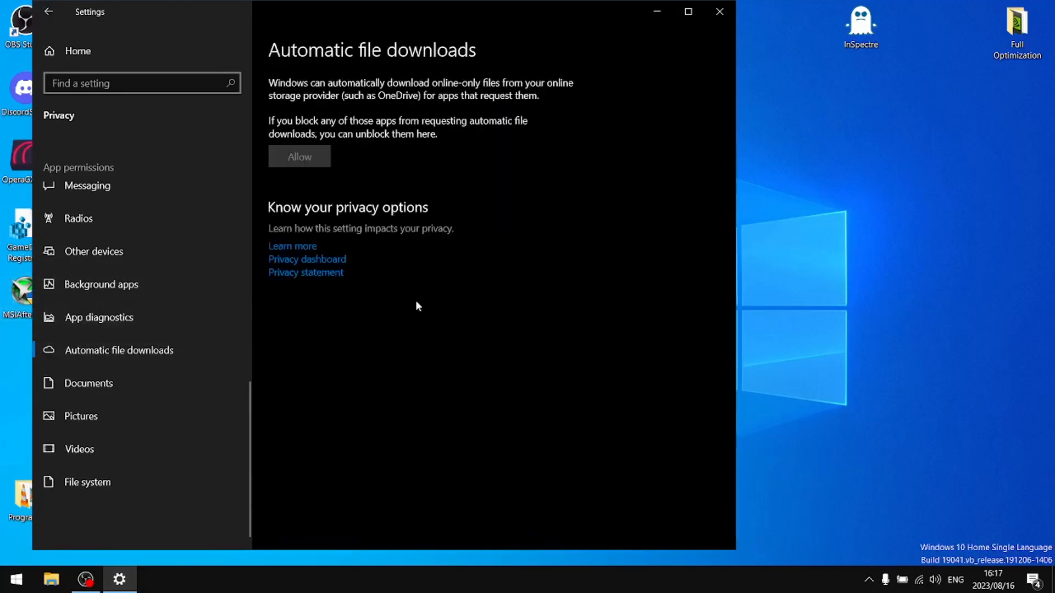
# Step: Turn app access Off for Documents, Pictures, Videos and File system, then return Home
pyautogui.click(126, 382)
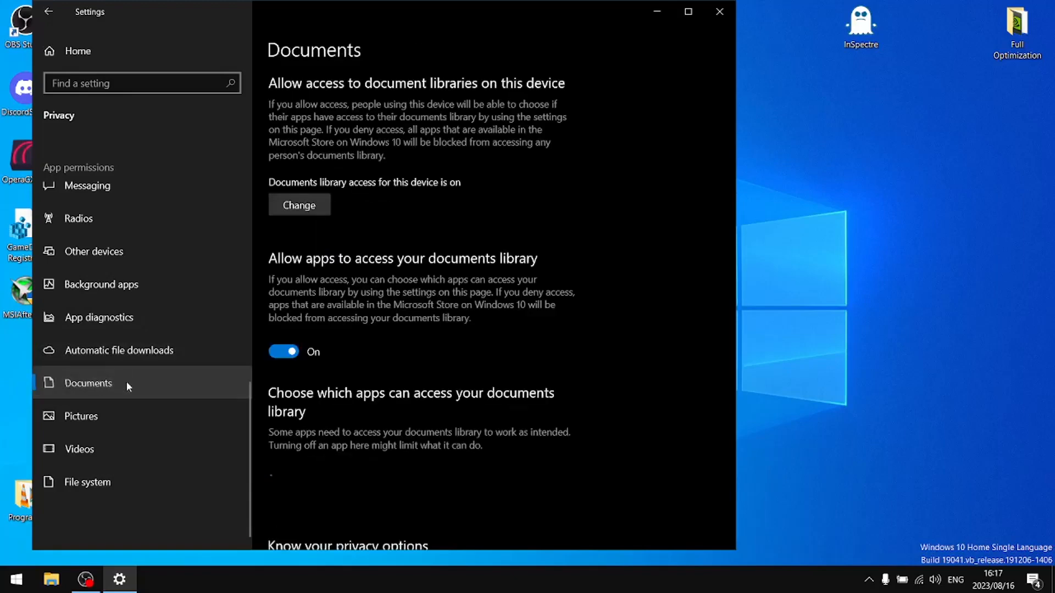
pyautogui.click(290, 356)
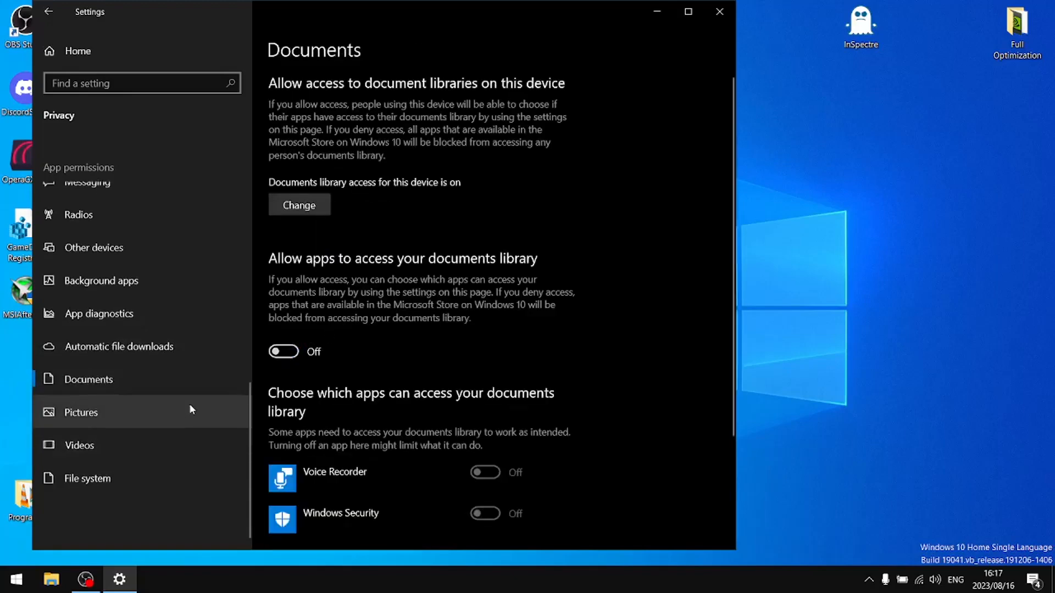
pyautogui.click(109, 416)
pyautogui.click(283, 352)
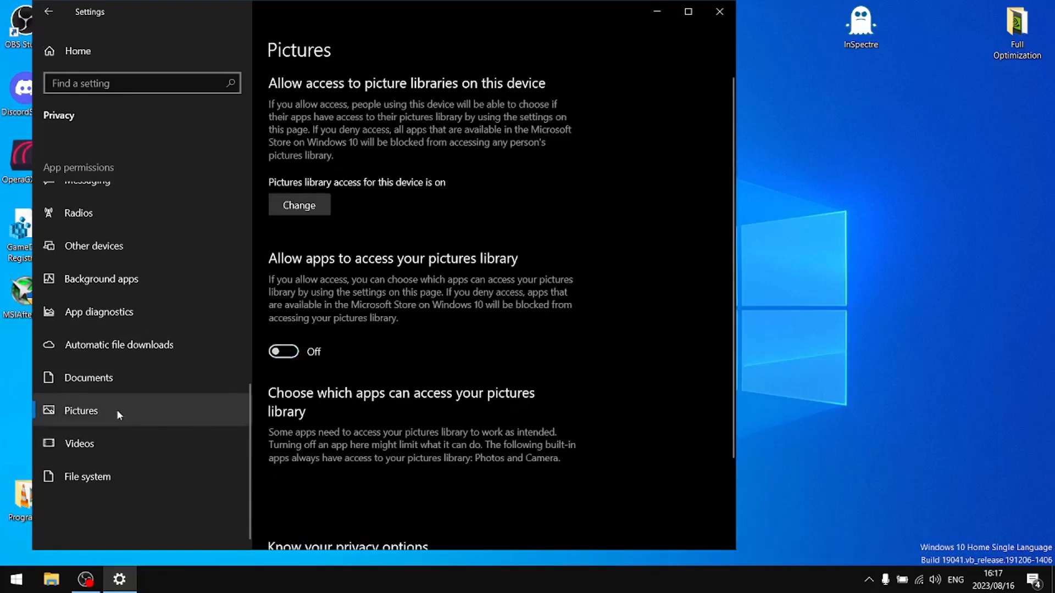
pyautogui.click(115, 442)
pyautogui.click(291, 352)
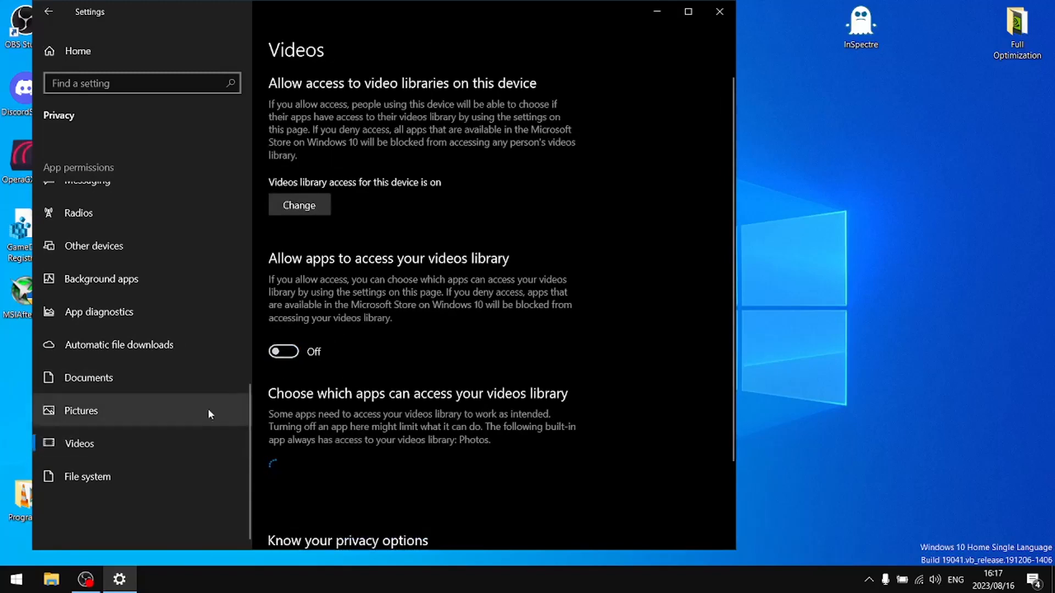
pyautogui.click(141, 471)
pyautogui.click(282, 342)
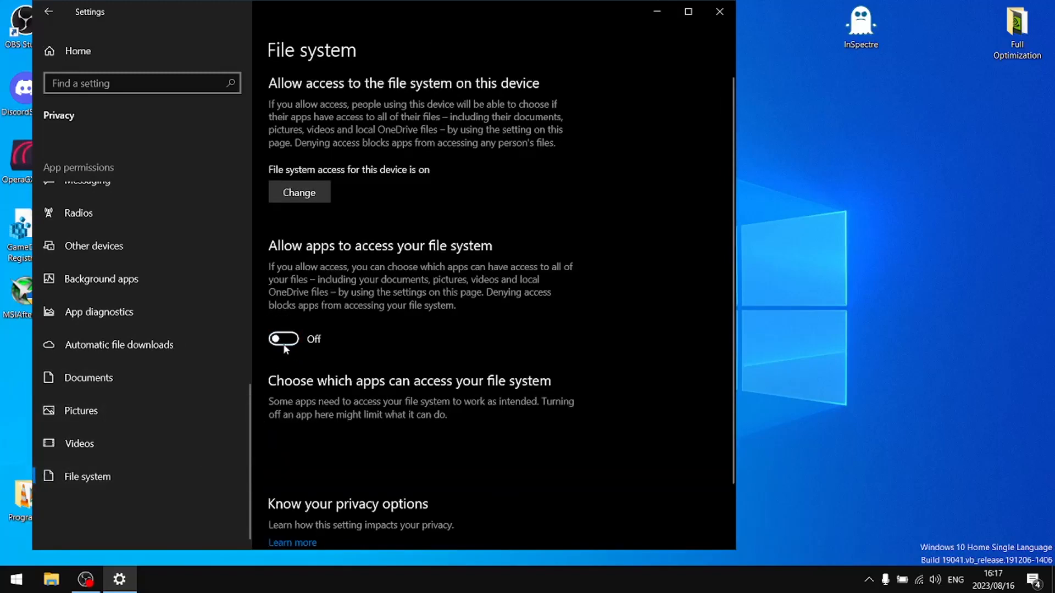
pyautogui.click(48, 13)
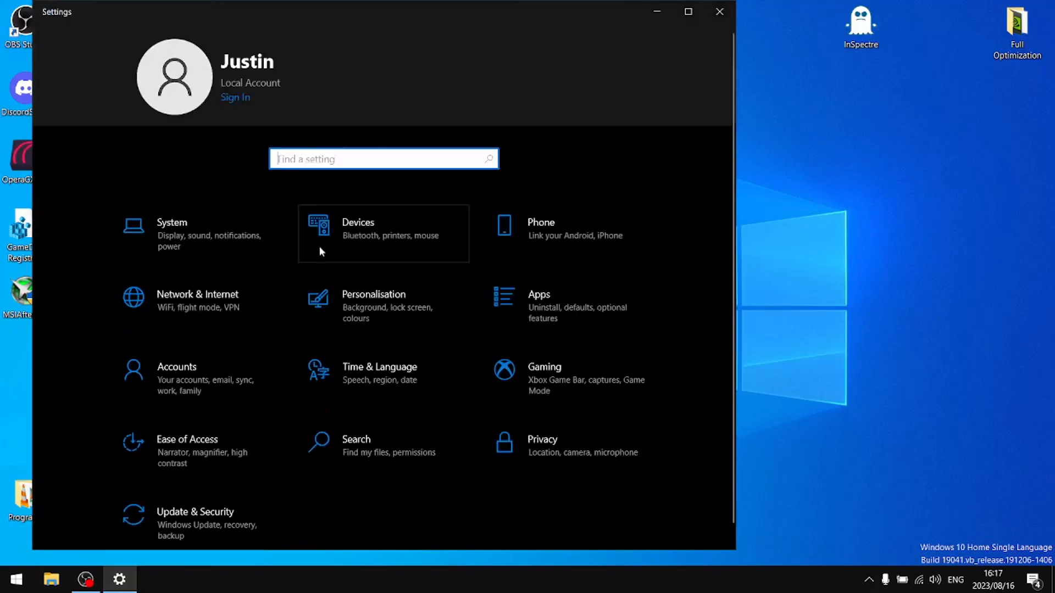
# Step: Switch off Allow downloads from other PCs in Update & Security's Delivery Optimisation
pyautogui.scroll(-1, 319, 246)
pyautogui.click(215, 517)
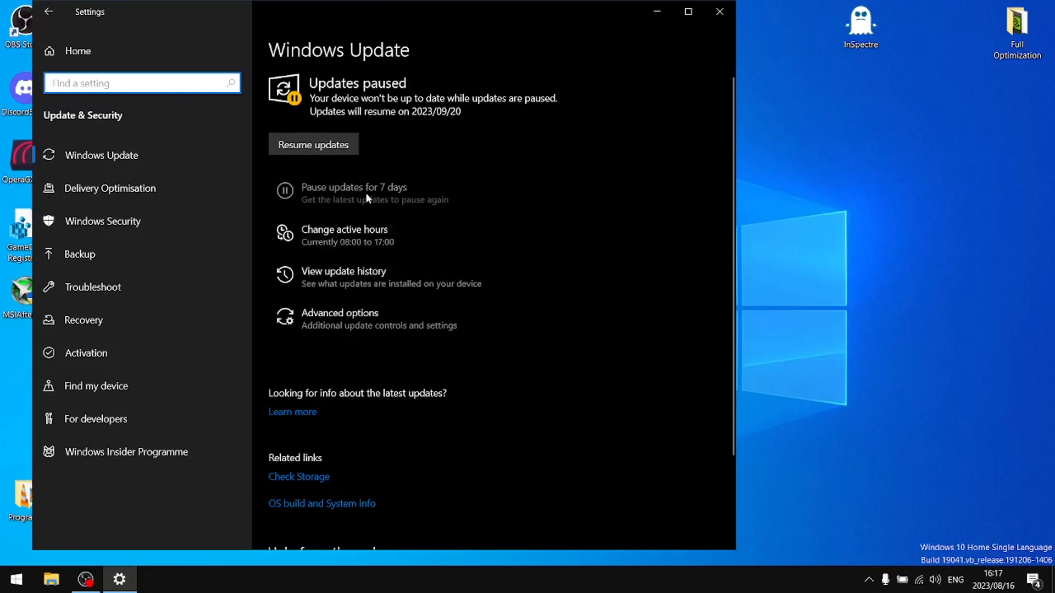
pyautogui.click(184, 188)
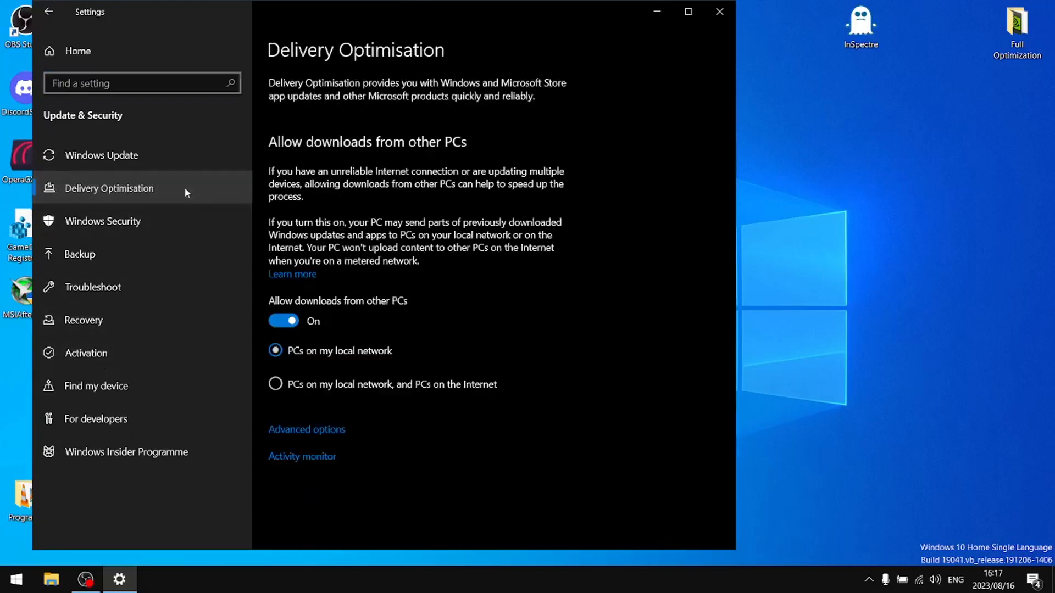
pyautogui.click(290, 320)
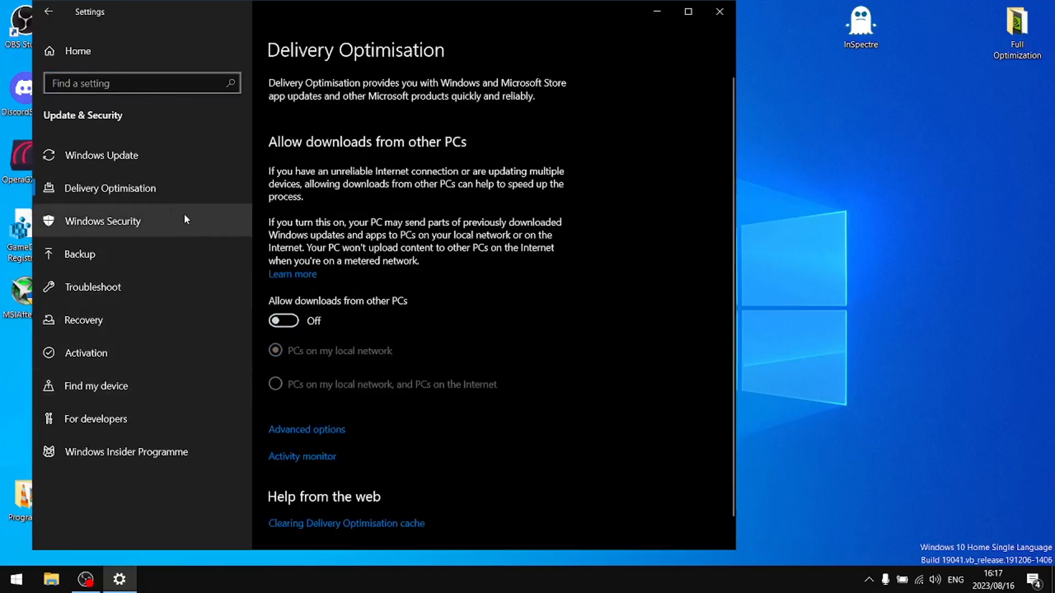
# Step: Look through the Windows Insider Programme, For developers and Find my device pages, then return Home
pyautogui.click(132, 457)
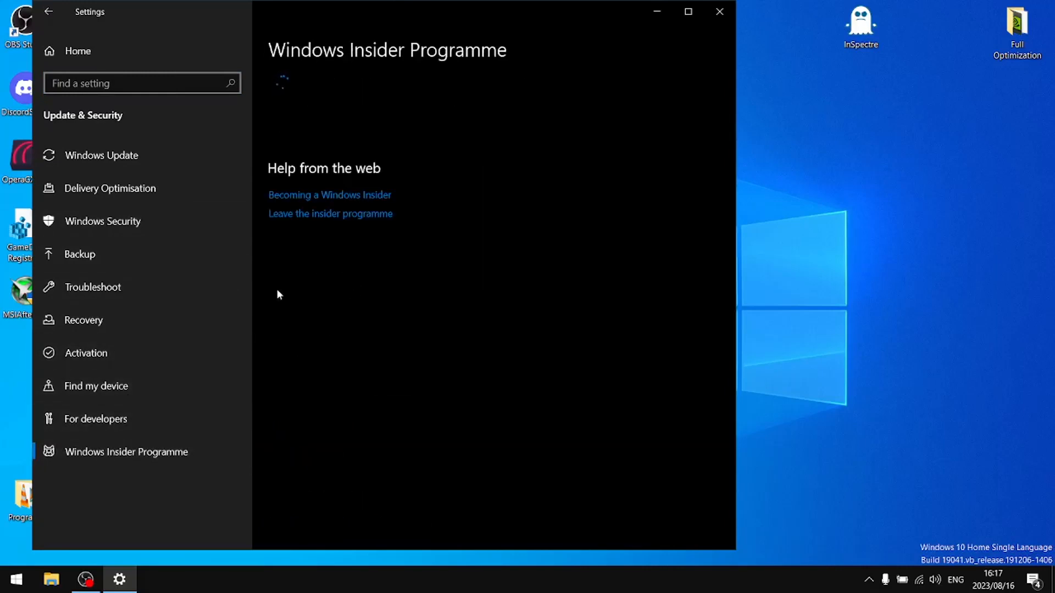
pyautogui.click(127, 420)
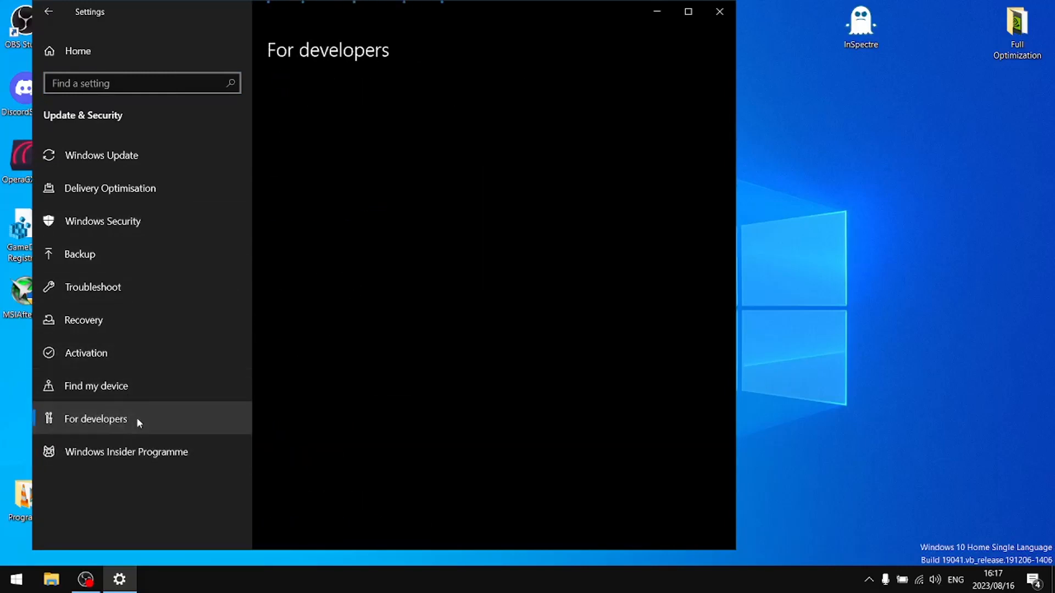
pyautogui.click(119, 398)
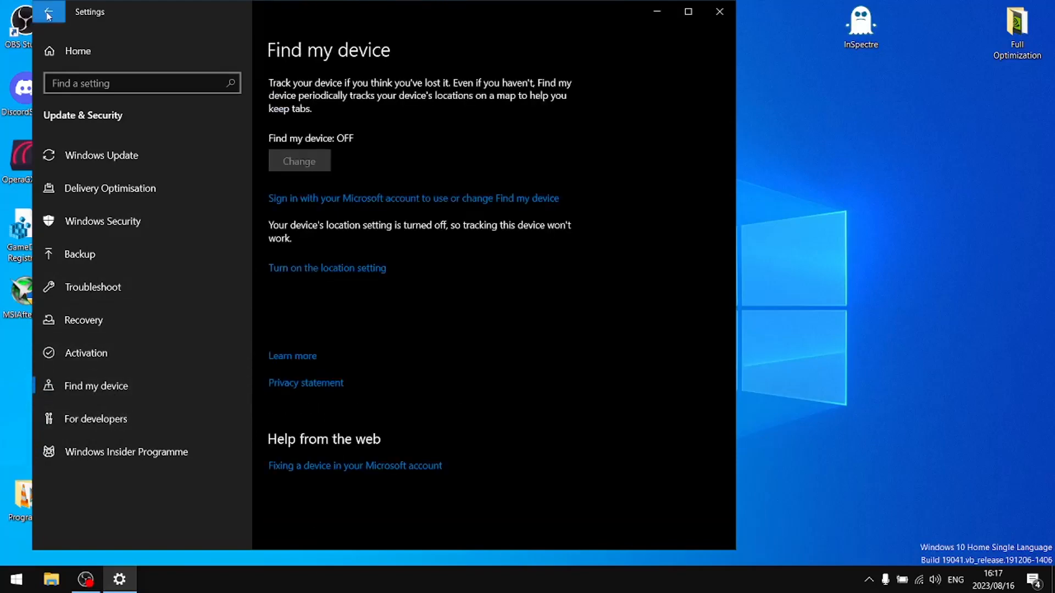
pyautogui.click(49, 11)
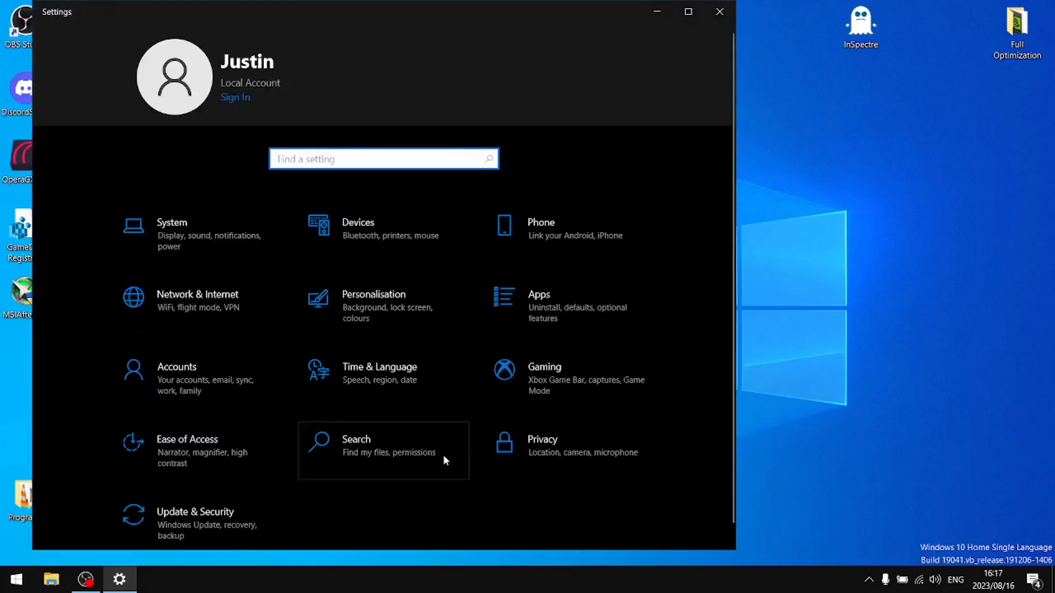
# Step: Set SafeSearch Off and disable cloud content search and on-device search history
pyautogui.click(407, 448)
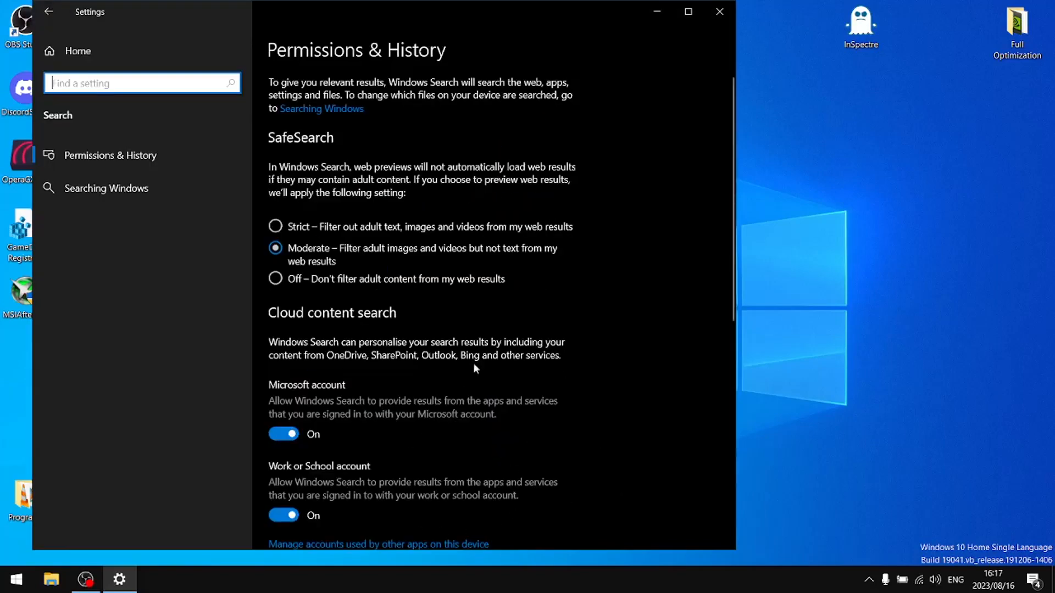
pyautogui.click(293, 281)
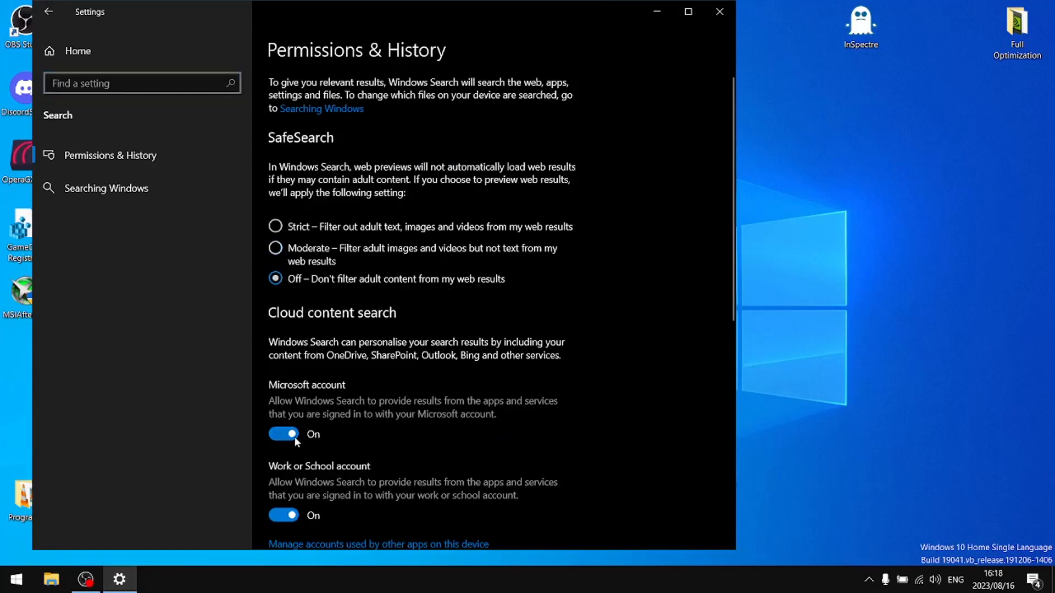
pyautogui.click(286, 515)
pyautogui.scroll(-5, 439, 330)
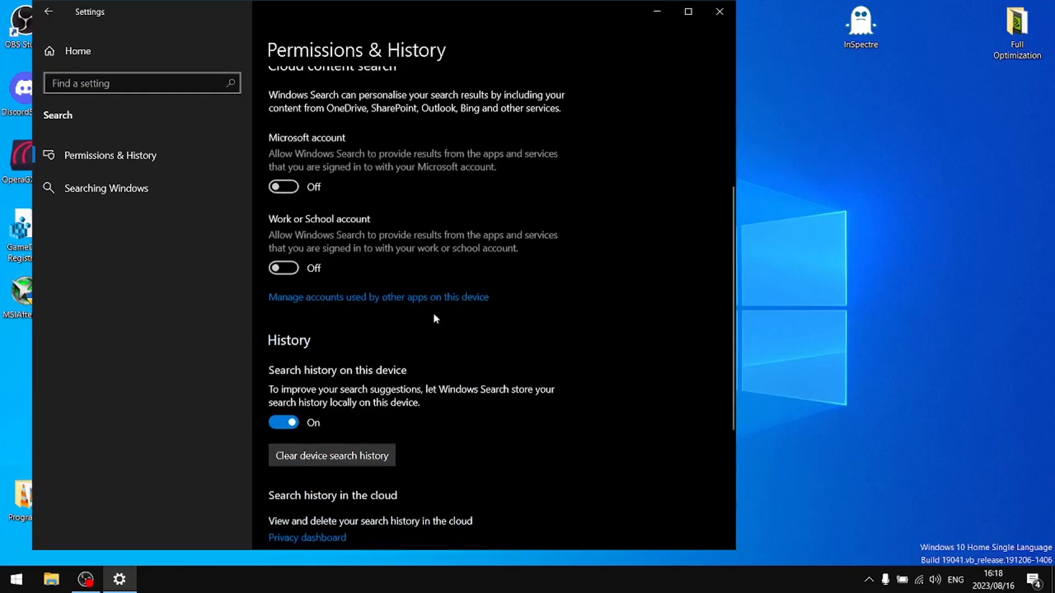
pyautogui.click(287, 423)
# Step: Check the Searching Windows indexing page, then return to the Settings home
pyautogui.click(131, 194)
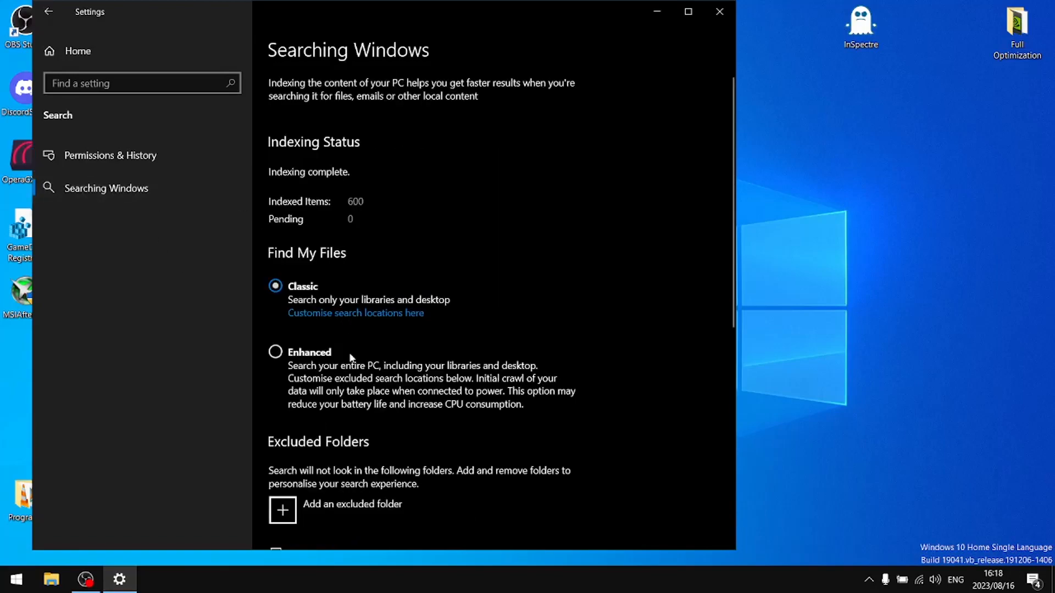
pyautogui.scroll(-7, 433, 367)
pyautogui.scroll(7, 433, 418)
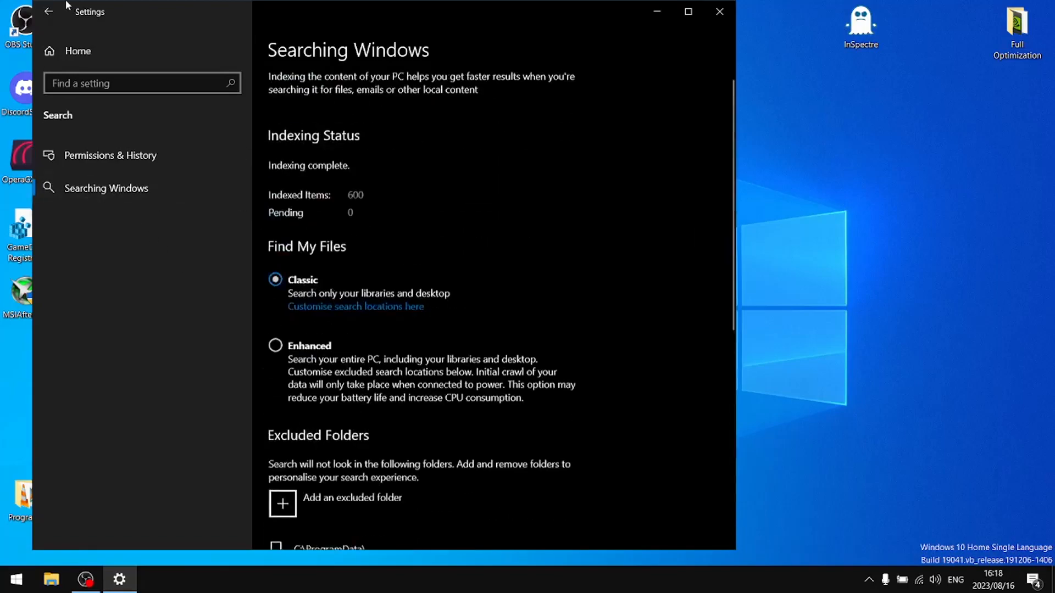
pyautogui.click(47, 12)
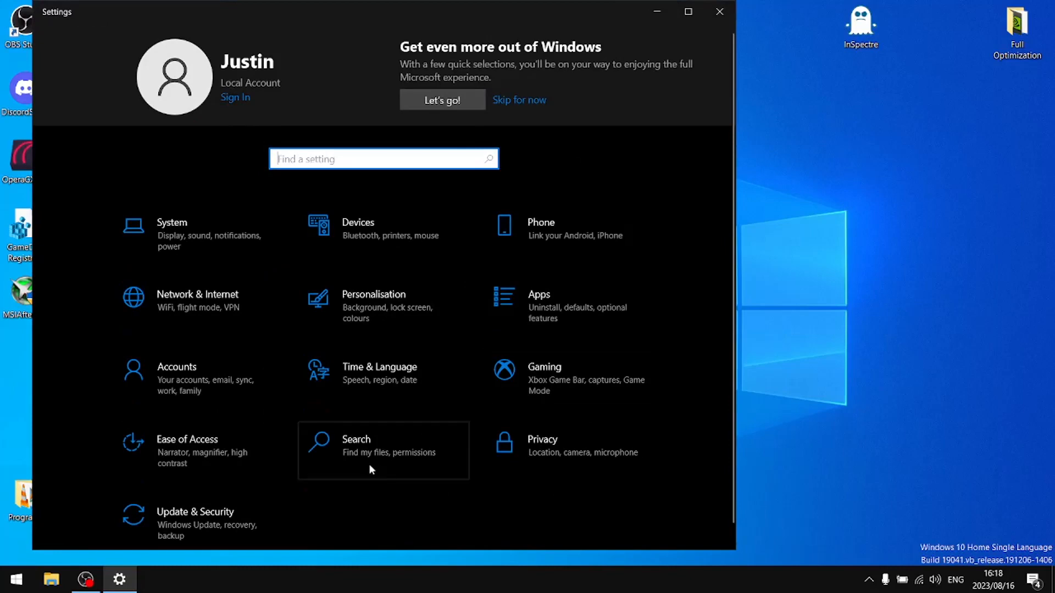
# Step: Turn off visual touch feedback in the Ease of Access pointer settings
pyautogui.click(203, 443)
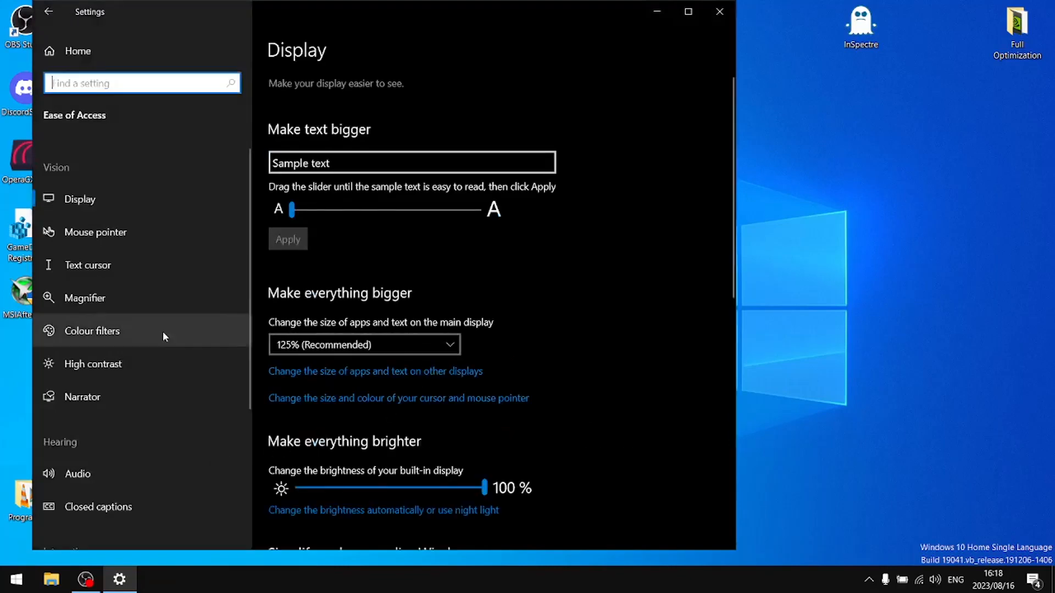
pyautogui.click(129, 232)
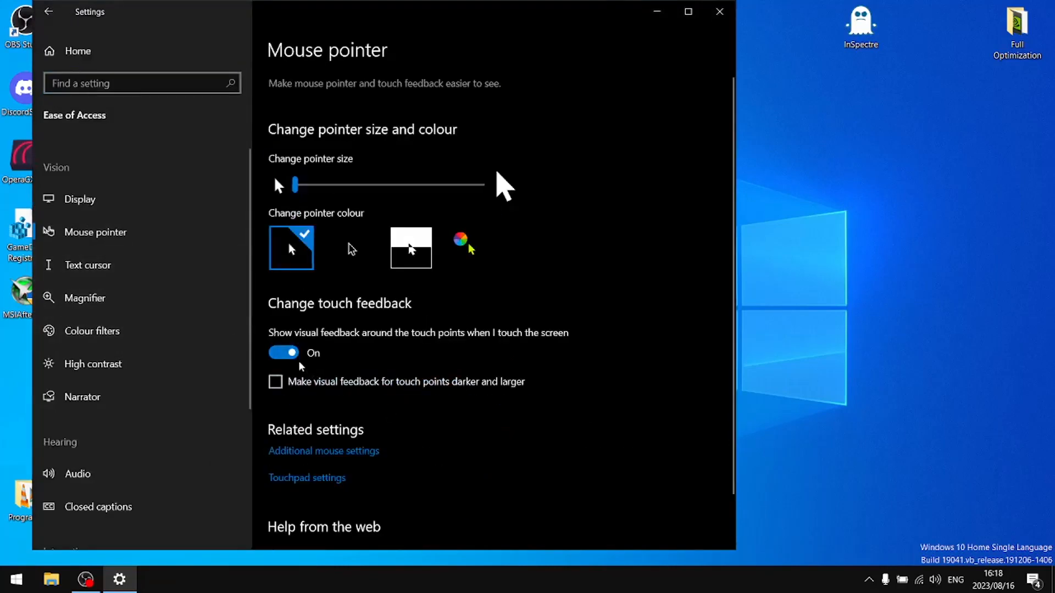
pyautogui.click(283, 352)
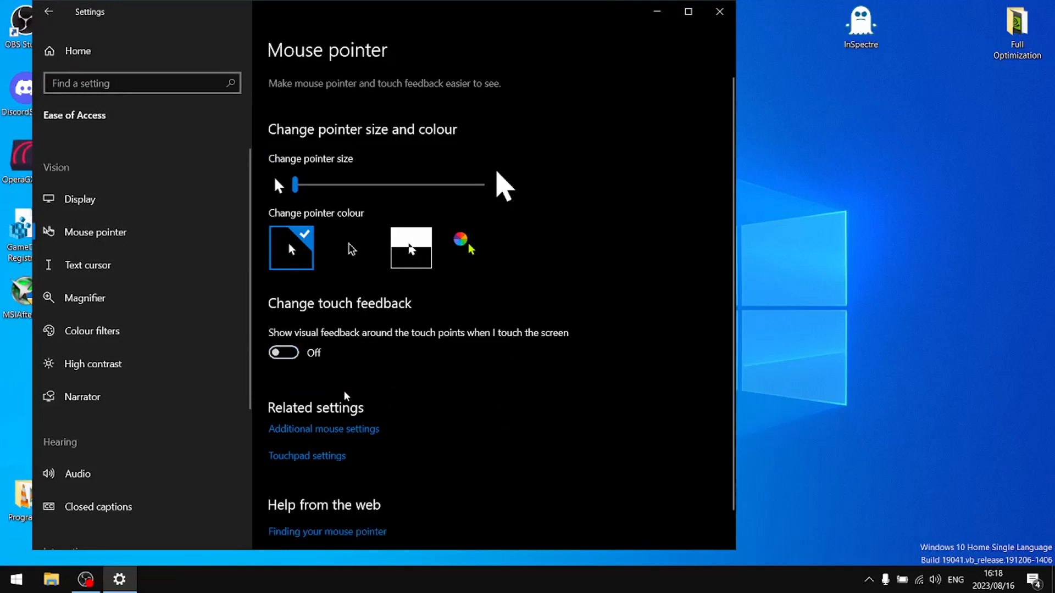
pyautogui.scroll(-1, 343, 403)
pyautogui.scroll(1, 343, 404)
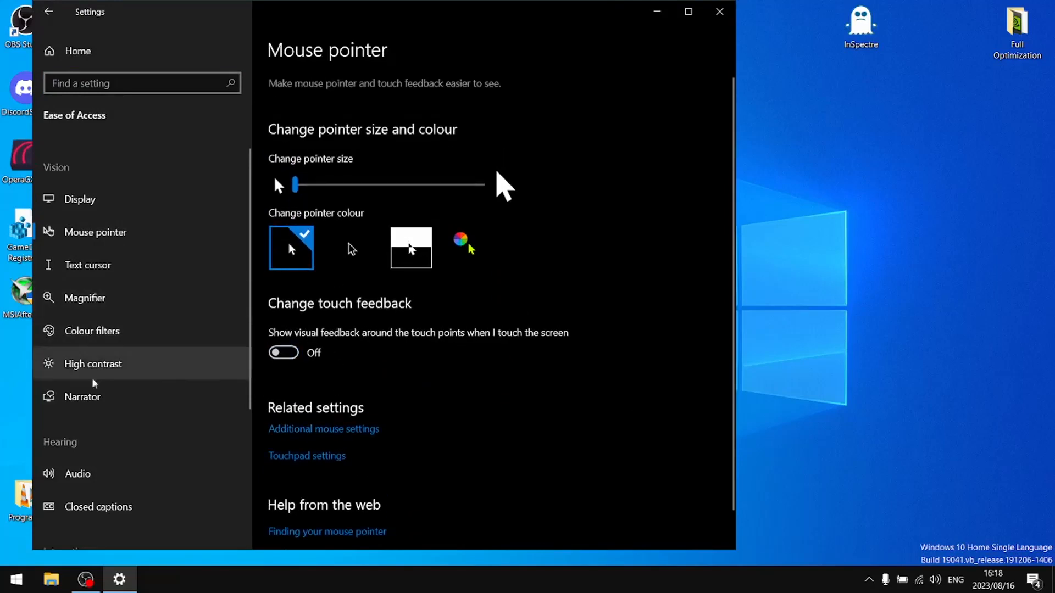
# Step: Stop Magnifier following the mouse, keyboard focus, text insertion point and Narrator cursor
pyautogui.click(93, 265)
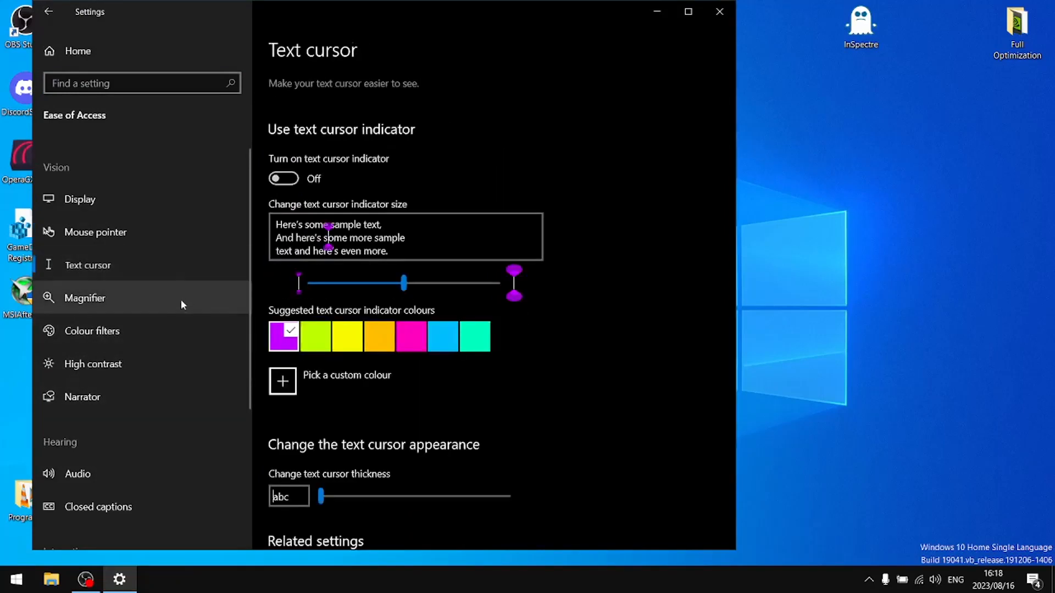
pyautogui.click(120, 299)
pyautogui.scroll(-6, 313, 320)
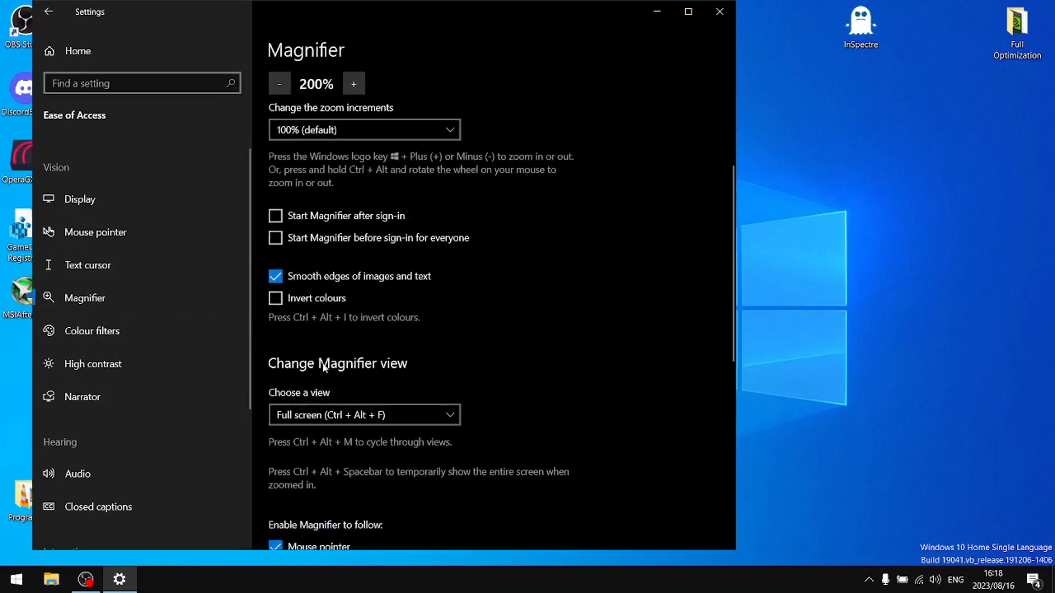
pyautogui.scroll(-8, 324, 367)
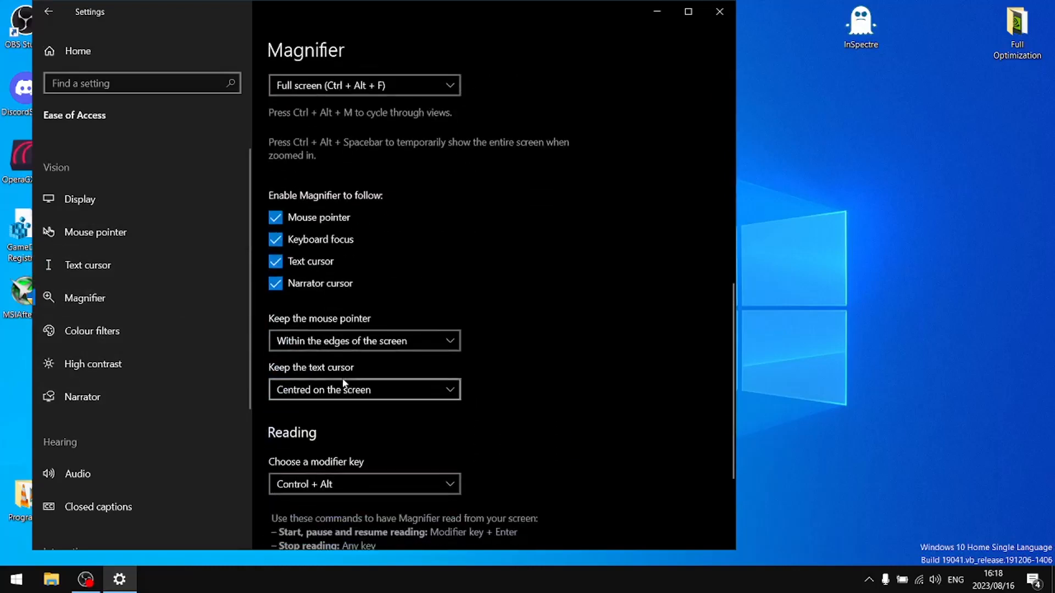
pyautogui.click(275, 217)
pyautogui.click(275, 240)
pyautogui.click(275, 261)
pyautogui.click(276, 283)
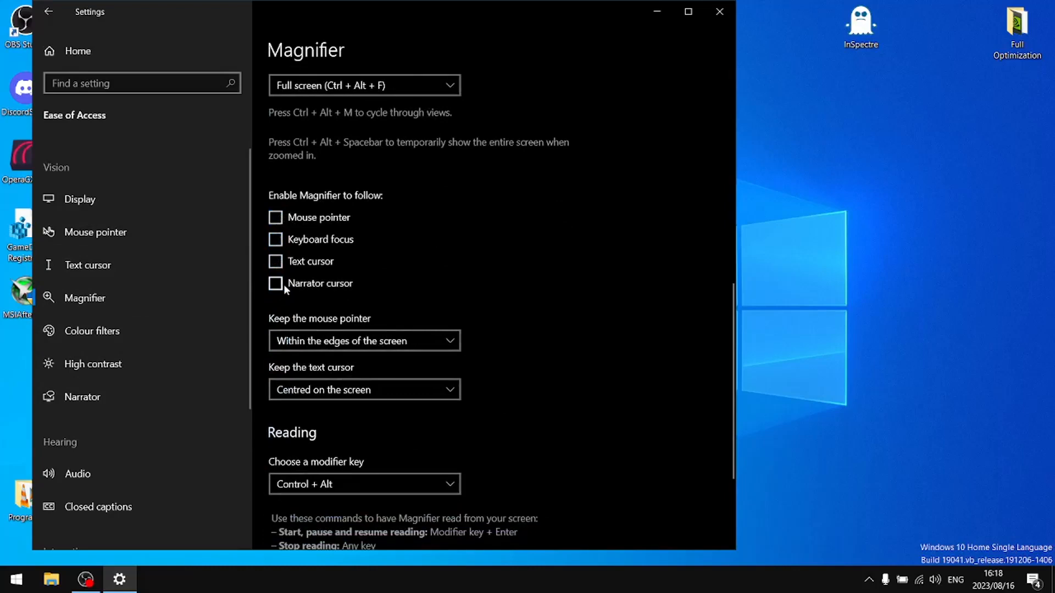
# Step: Stop Narrator Home showing when Narrator starts and minimising to the tray
pyautogui.click(124, 323)
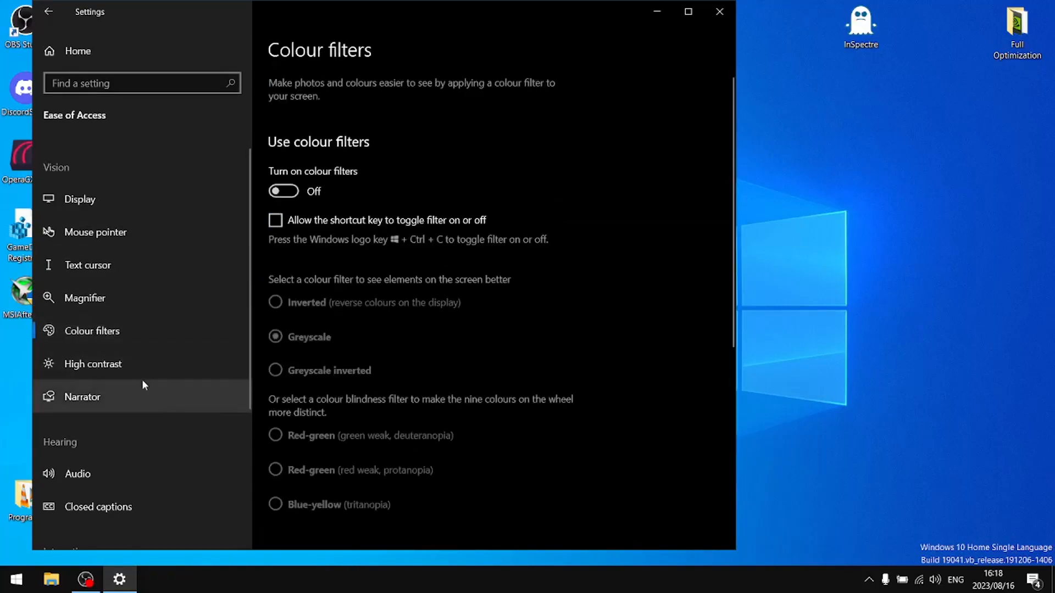
pyautogui.click(117, 374)
pyautogui.click(117, 402)
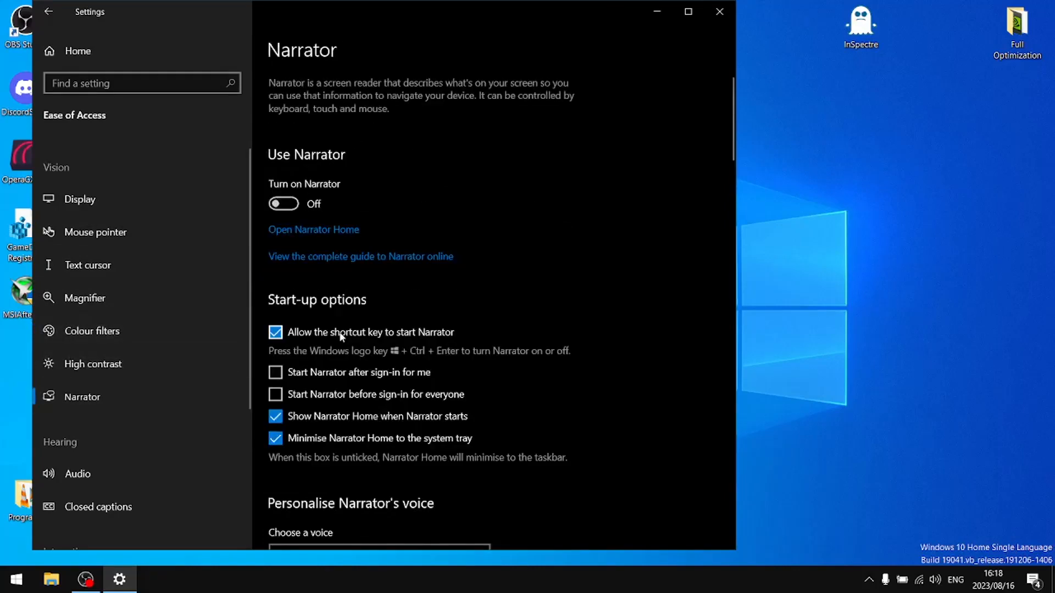
pyautogui.click(275, 416)
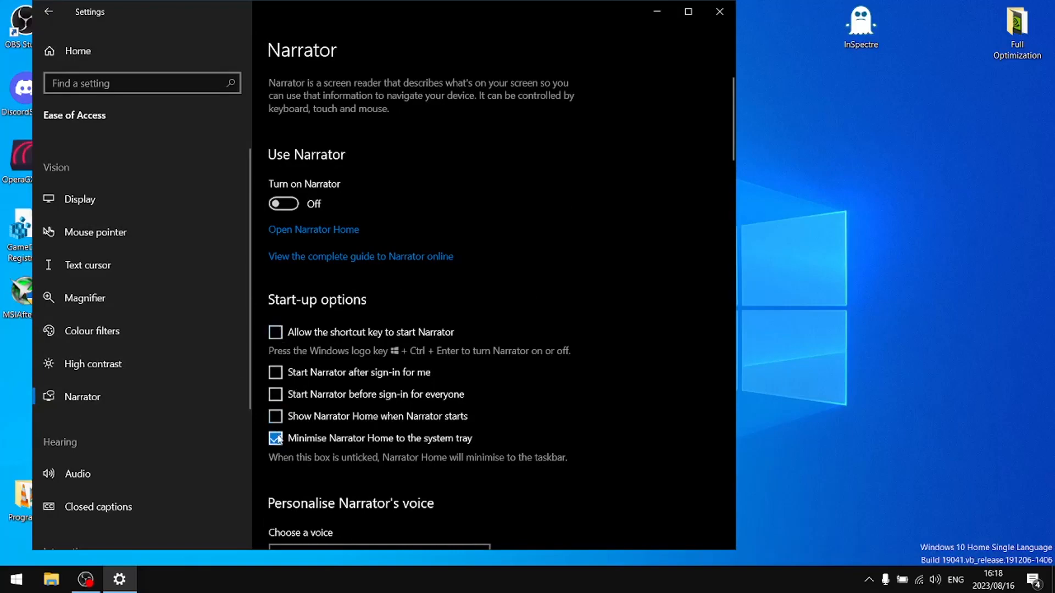
pyautogui.click(276, 438)
# Step: Turn off Narrator punctuation pauses, hints, failure announcements, Outlook efficiency and typing echoes
pyautogui.scroll(-5, 378, 357)
pyautogui.scroll(-4, 387, 393)
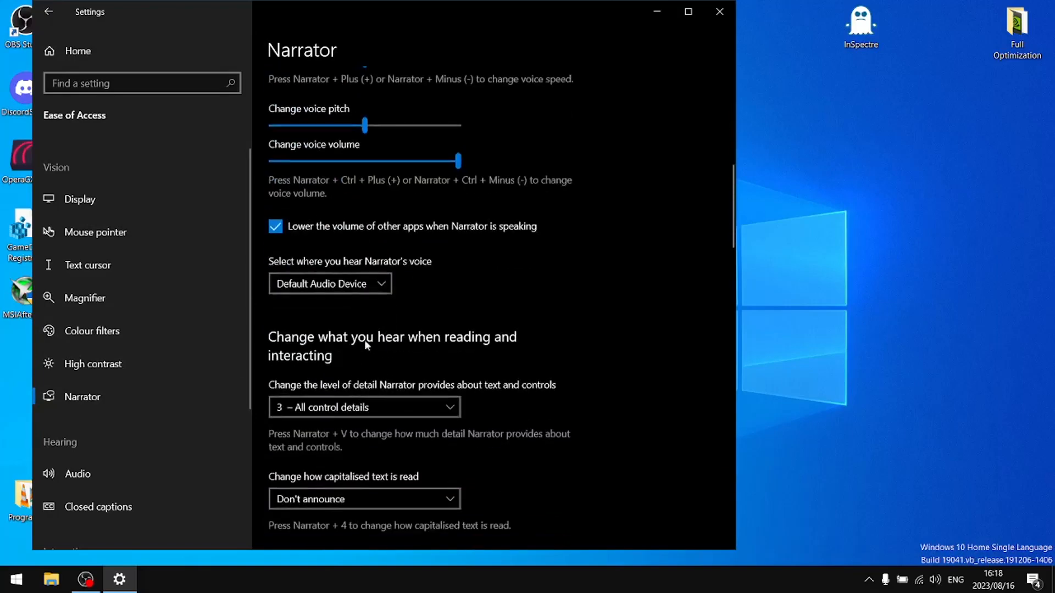
pyautogui.scroll(-5, 295, 236)
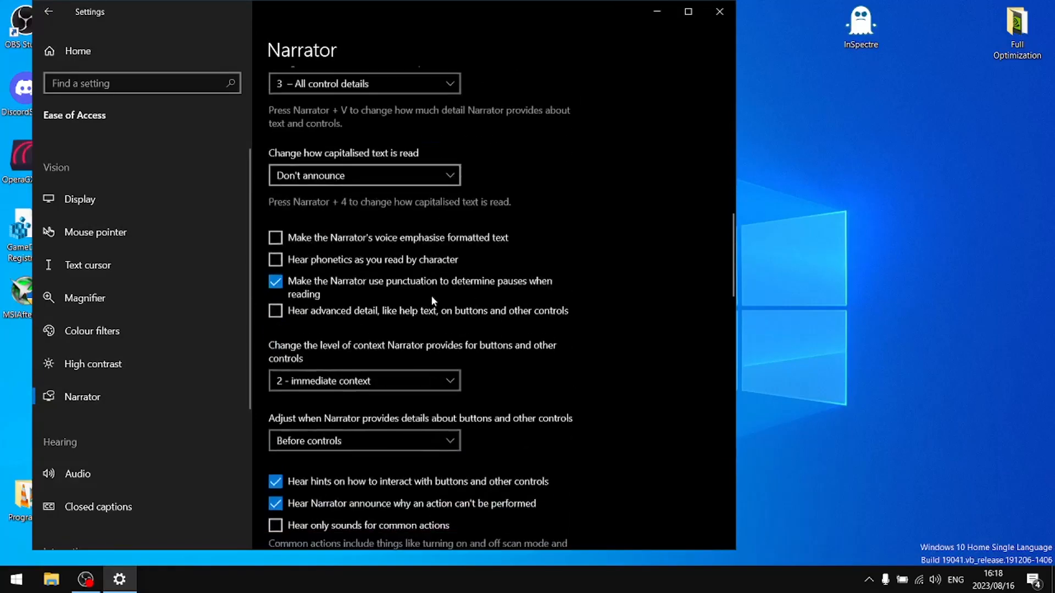
pyautogui.click(276, 277)
pyautogui.scroll(-1, 373, 389)
pyautogui.scroll(-4, 373, 389)
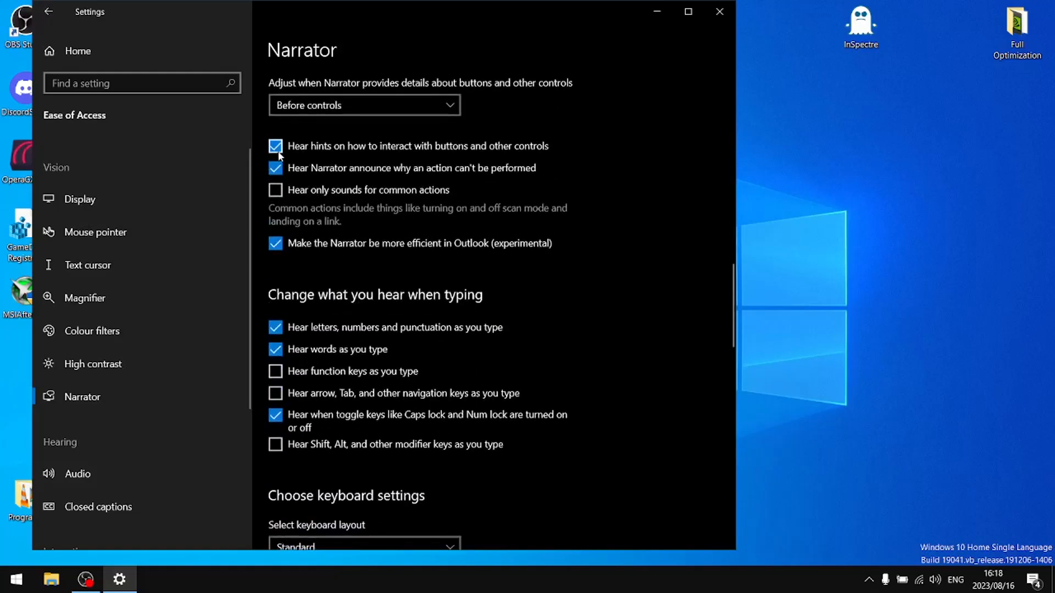
pyautogui.click(275, 146)
pyautogui.click(275, 168)
pyautogui.click(275, 243)
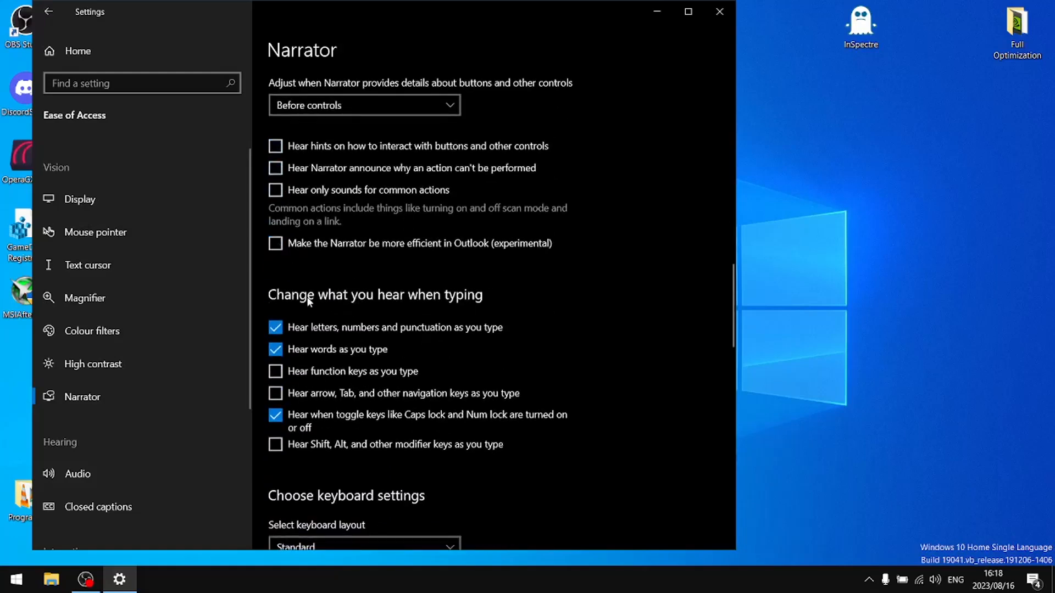
pyautogui.click(275, 328)
pyautogui.click(275, 350)
pyautogui.click(275, 415)
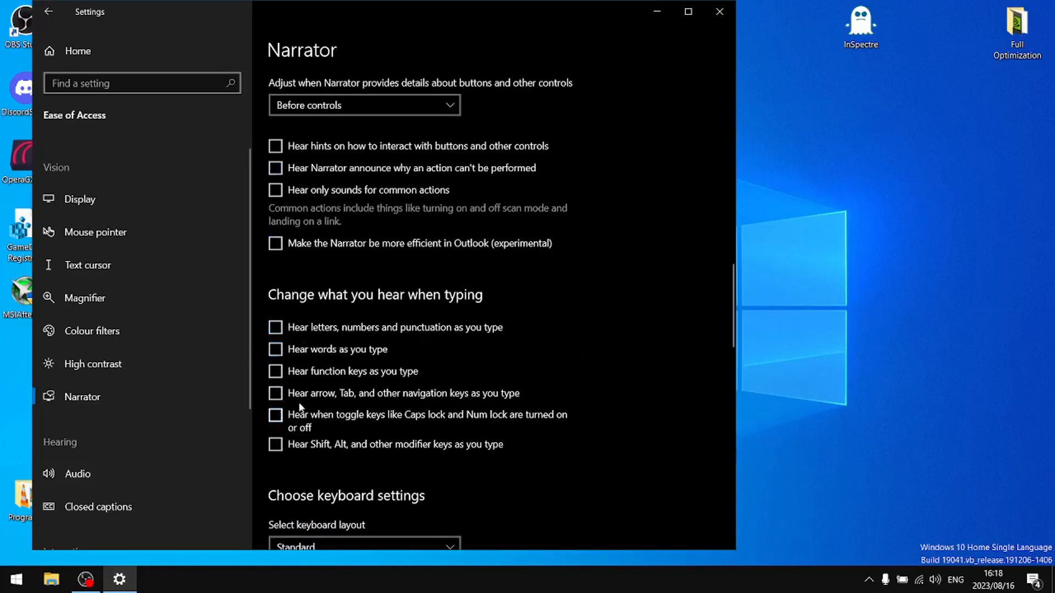
# Step: Hide the Narrator cursor, unsync it from system focus and disable image descriptions
pyautogui.scroll(-5, 300, 407)
pyautogui.scroll(-5, 296, 330)
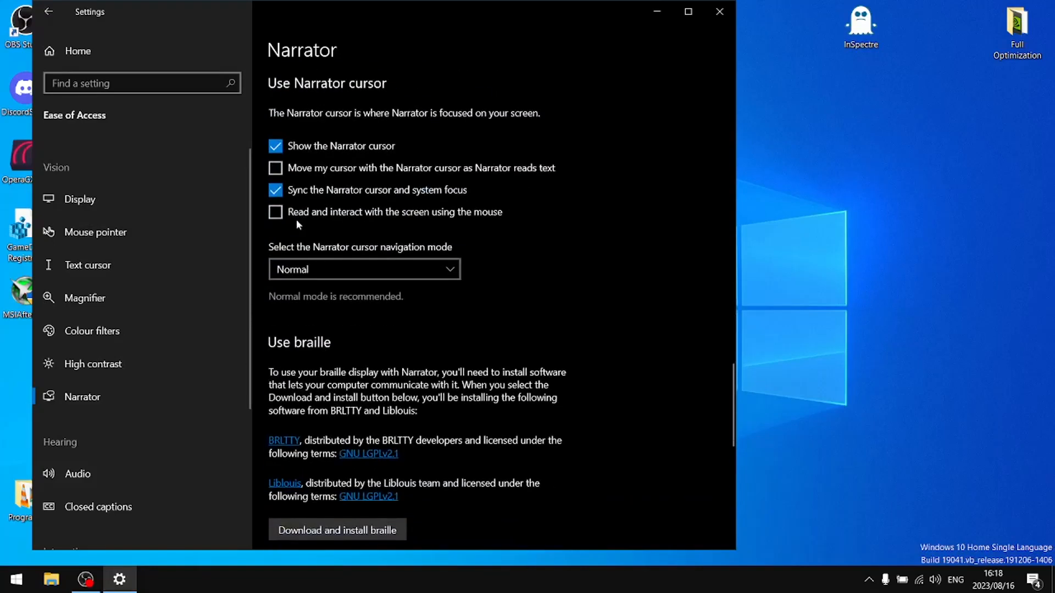
pyautogui.click(275, 146)
pyautogui.click(275, 190)
pyautogui.scroll(-9, 355, 215)
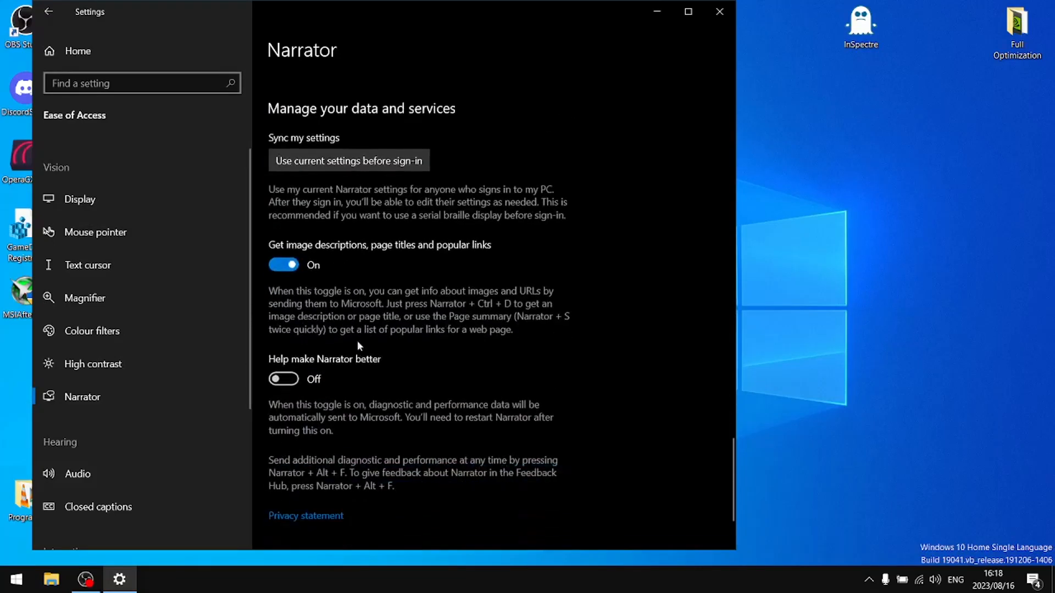
pyautogui.click(296, 268)
# Step: Look through the Audio and Closed captions accessibility pages
pyautogui.scroll(-3, 330, 275)
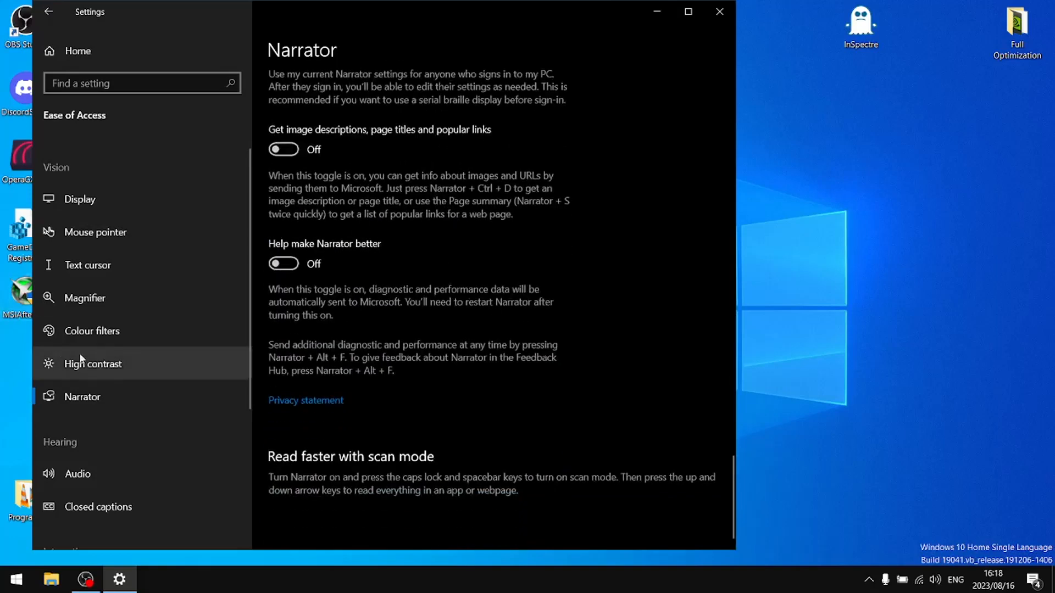
pyautogui.click(96, 471)
pyautogui.scroll(-2, 433, 185)
pyautogui.click(134, 516)
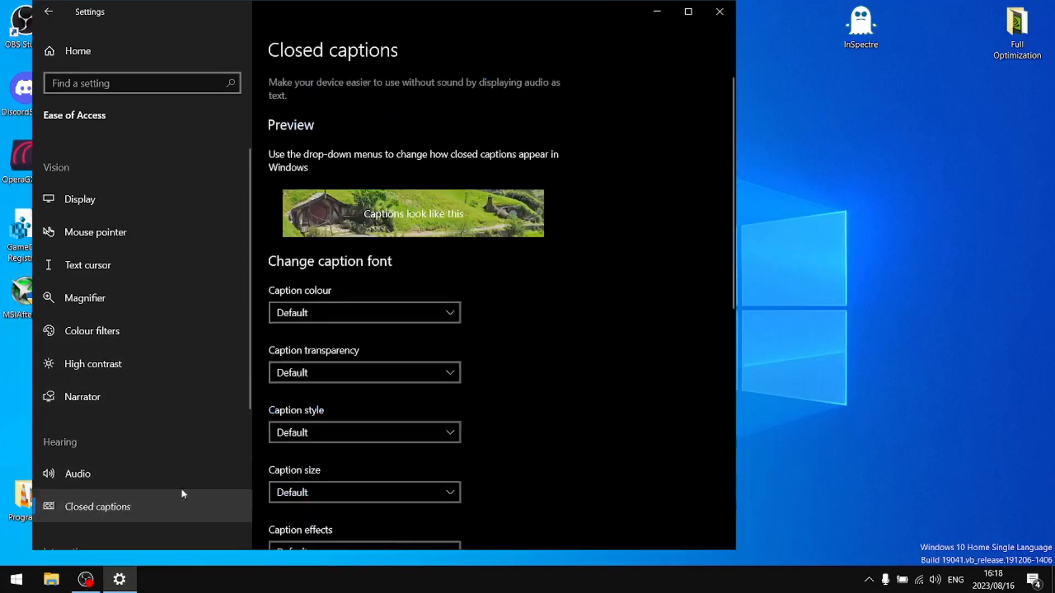
pyautogui.scroll(-5, 468, 312)
pyautogui.scroll(-2, 468, 312)
pyautogui.scroll(-4, 83, 367)
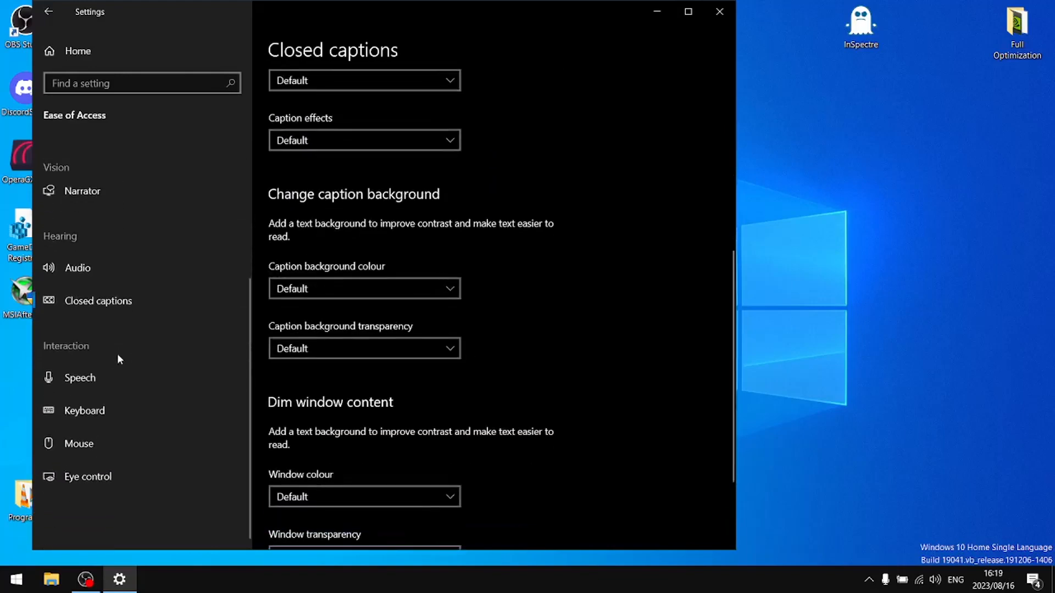
pyautogui.scroll(2, 148, 244)
pyautogui.scroll(-2, 167, 323)
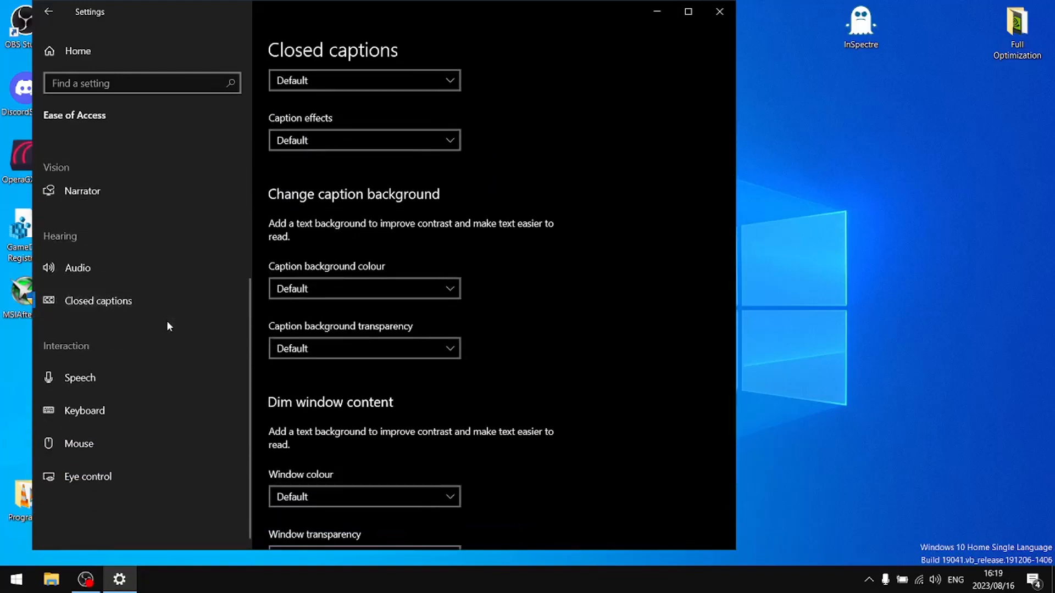
# Step: Uncheck the Sticky, Toggle and Filter Keys shortcuts plus their warning and sound
pyautogui.click(98, 388)
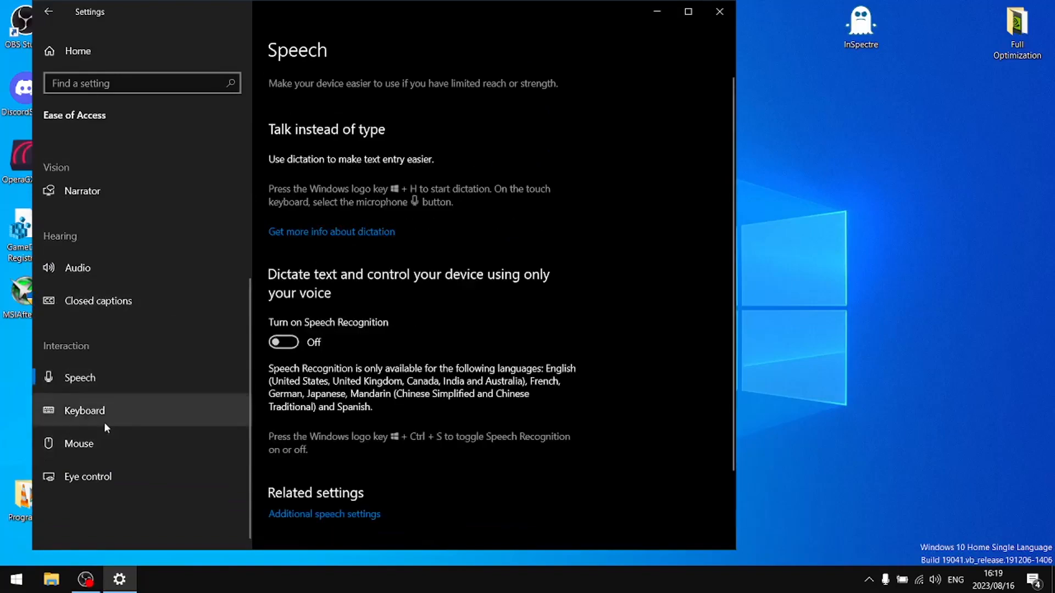
pyautogui.click(105, 417)
pyautogui.click(276, 342)
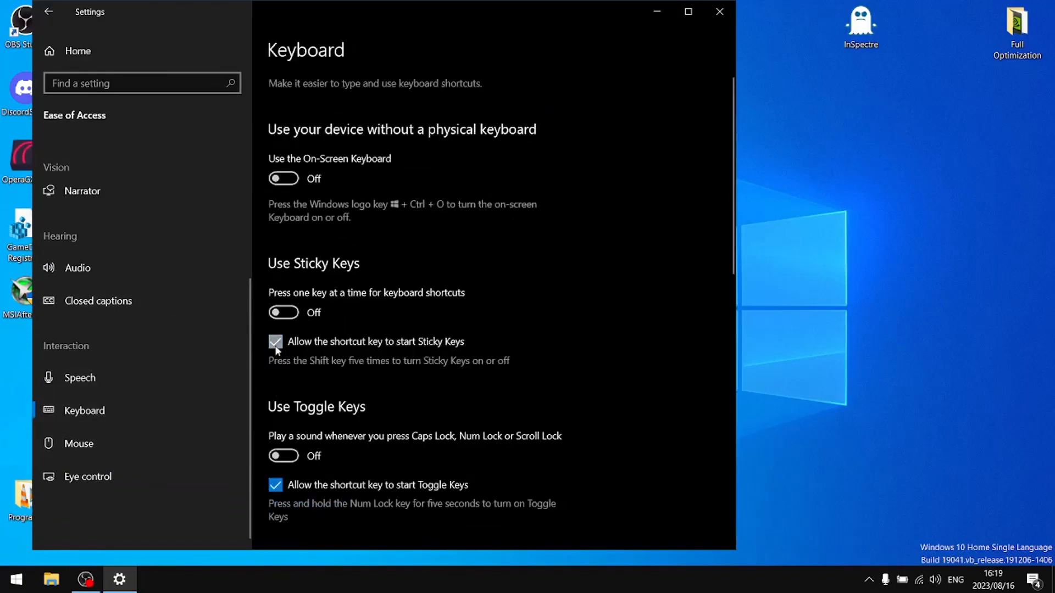
pyautogui.click(275, 484)
pyautogui.scroll(-5, 367, 371)
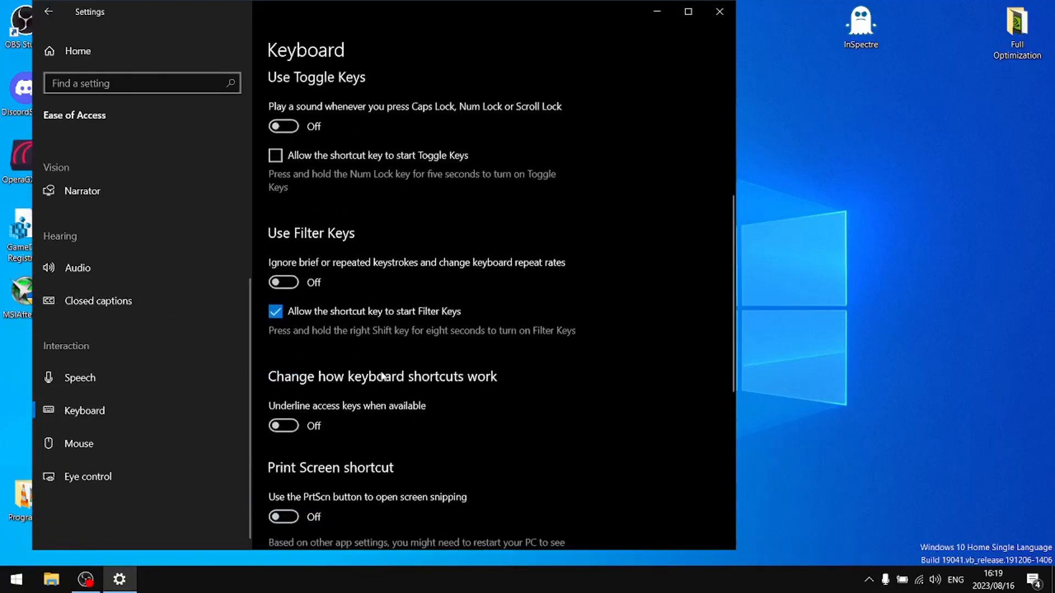
pyautogui.click(275, 311)
pyautogui.scroll(-5, 344, 271)
pyautogui.click(275, 303)
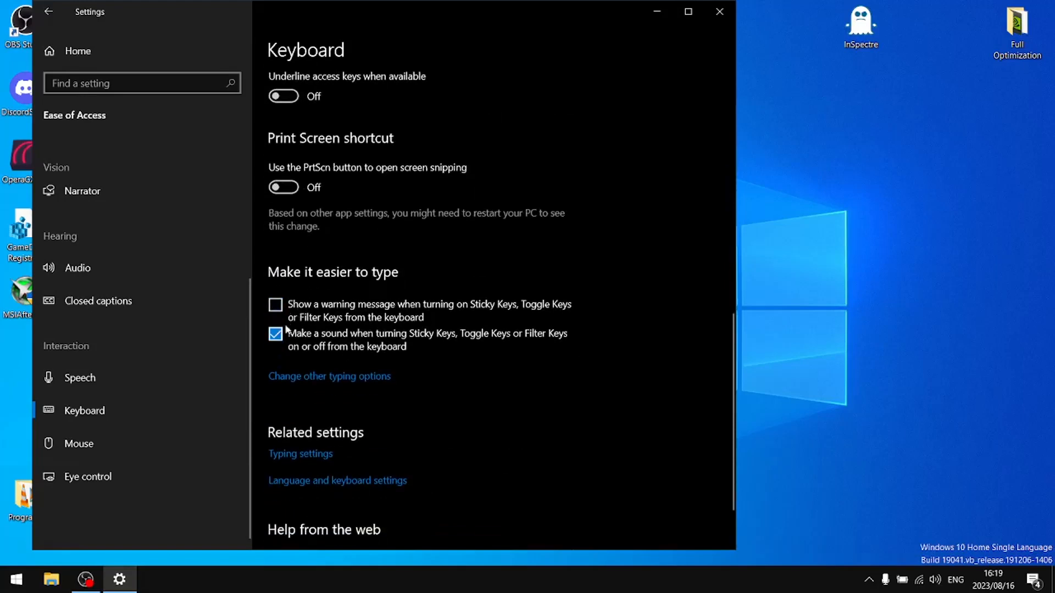
pyautogui.click(281, 334)
pyautogui.scroll(-2, 277, 379)
pyautogui.click(81, 445)
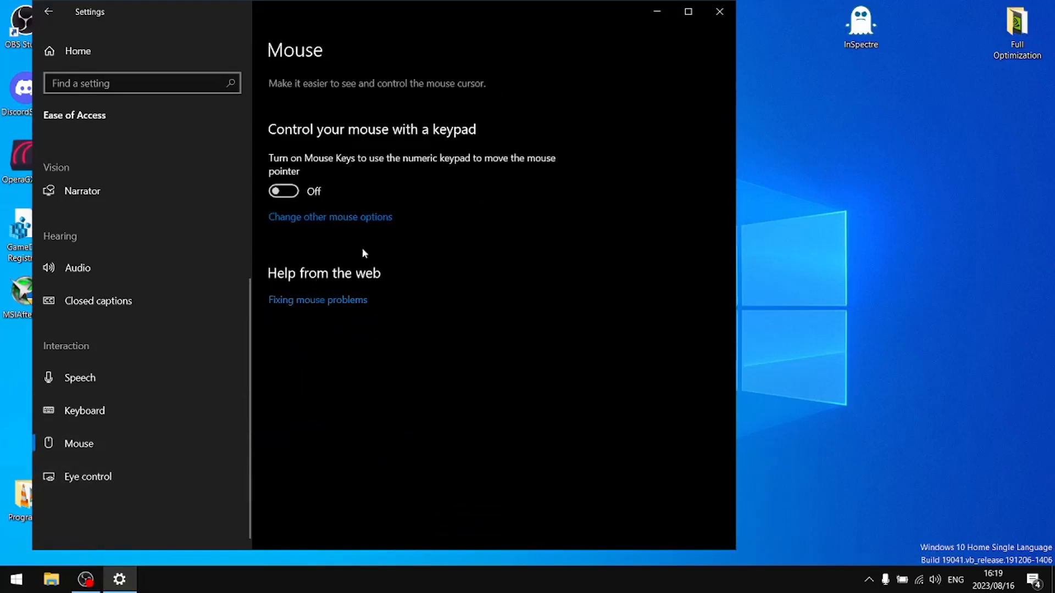
pyautogui.click(89, 482)
pyautogui.click(48, 11)
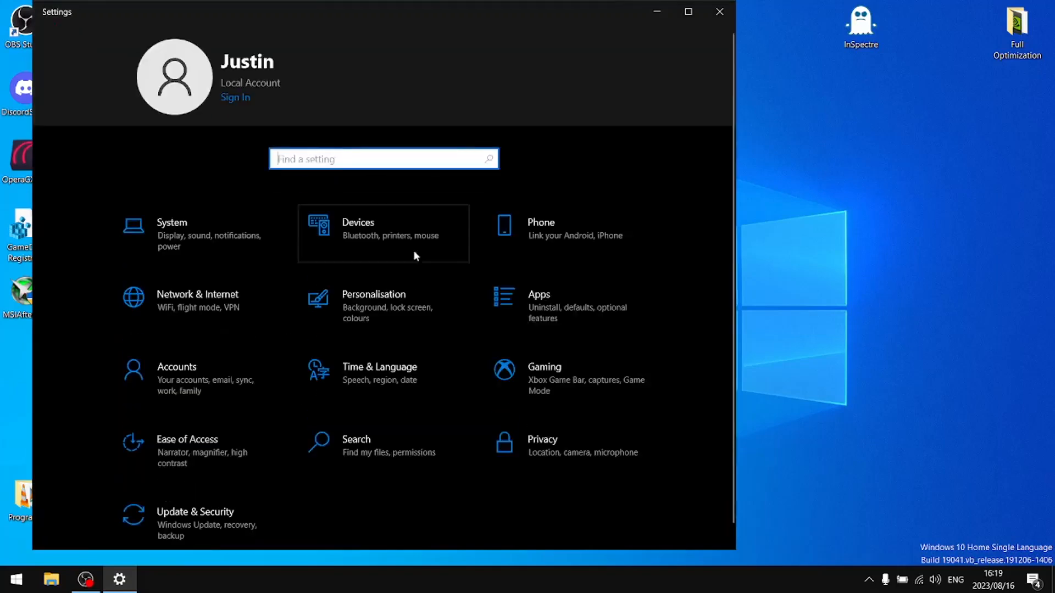
# Step: Turn Xbox Game Bar and its controller-button shortcut Off, then reach Graphics settings via Game Mode
pyautogui.click(586, 378)
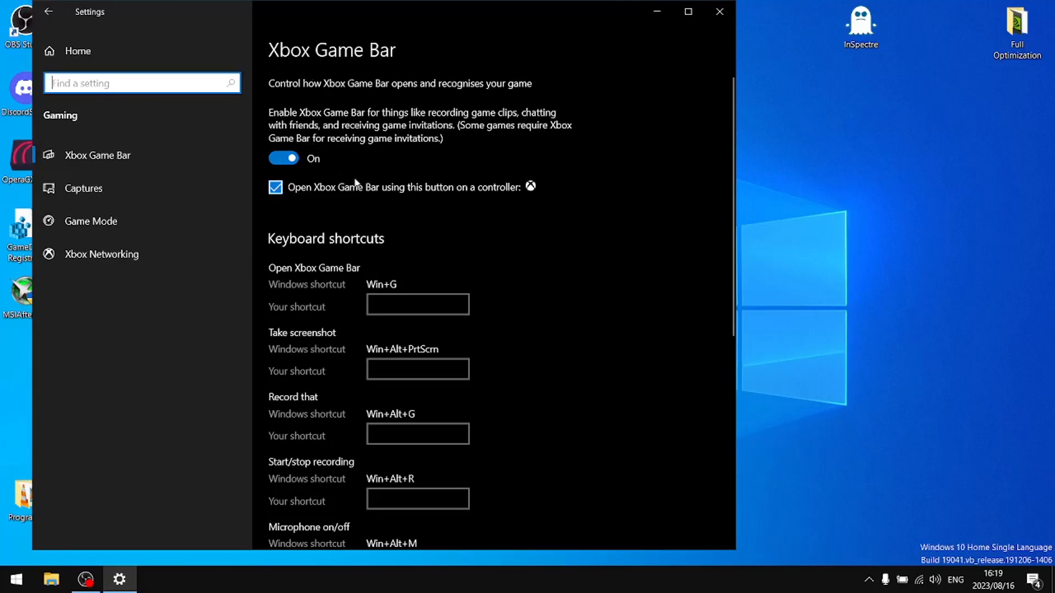
pyautogui.click(289, 159)
pyautogui.click(286, 190)
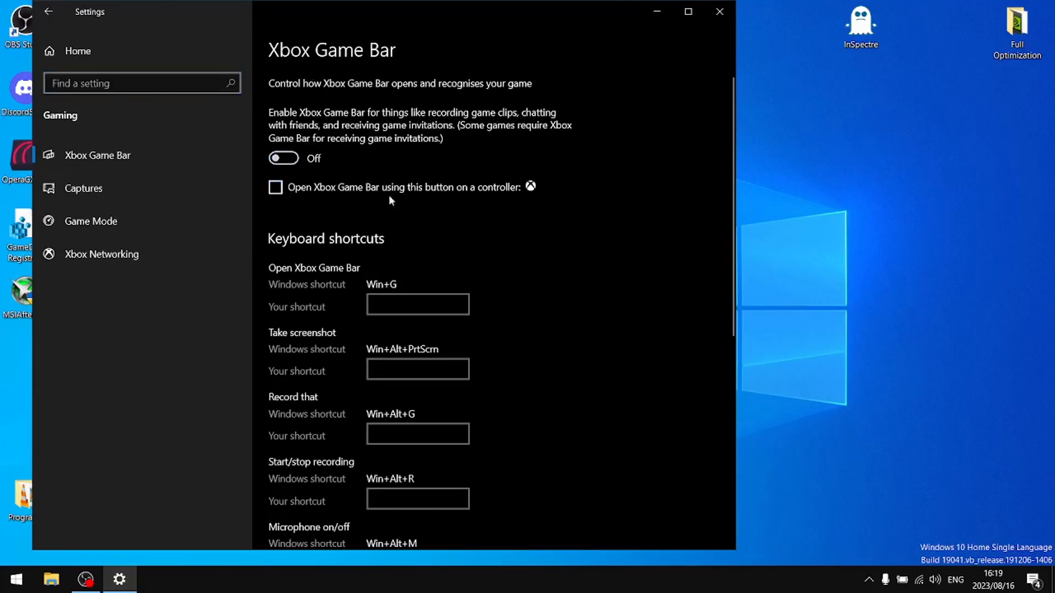
pyautogui.scroll(-5, 439, 216)
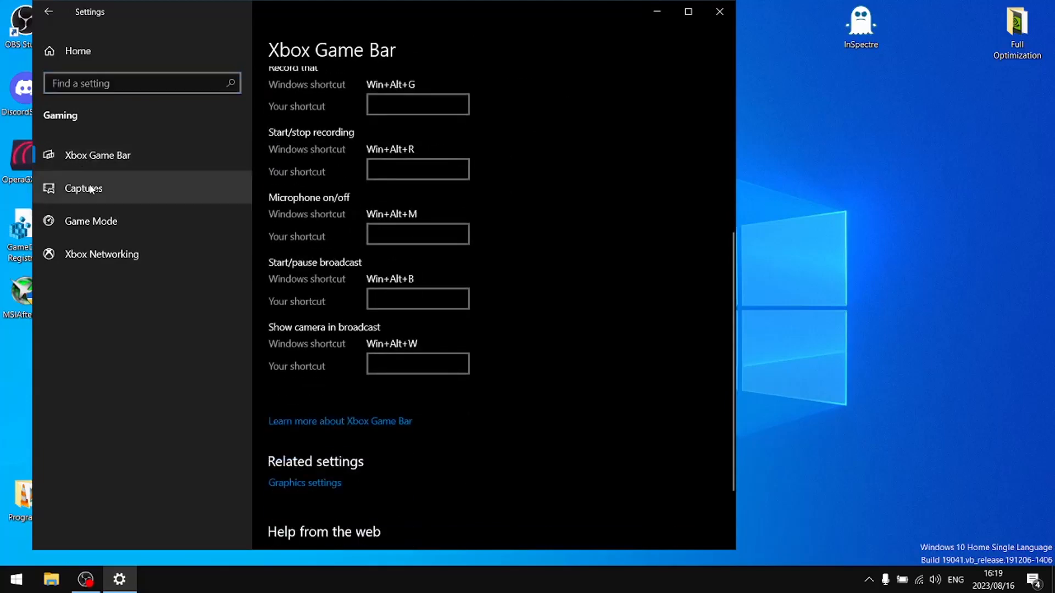
pyautogui.click(114, 226)
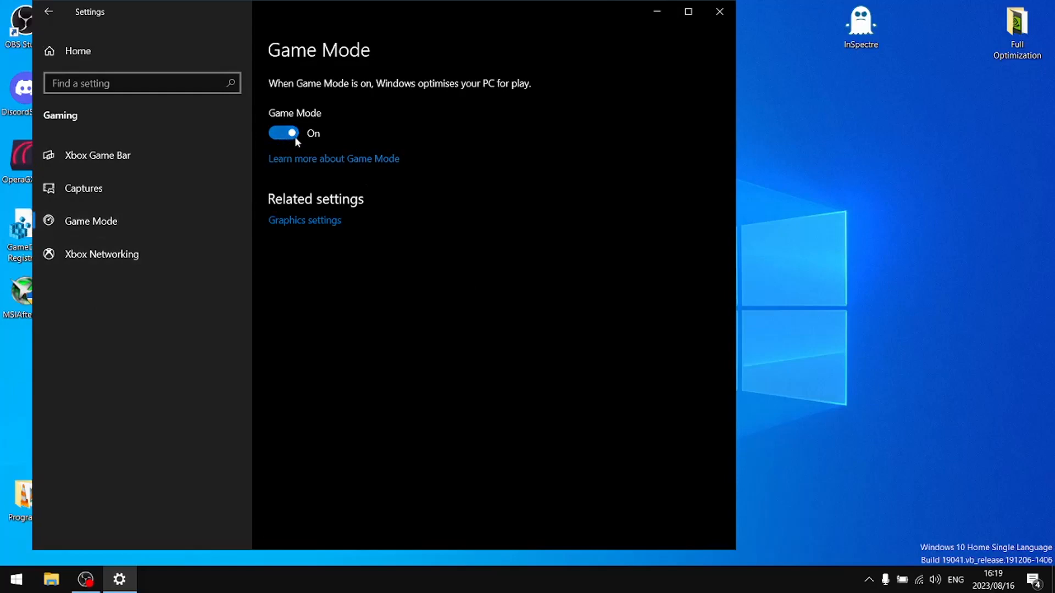
pyautogui.click(327, 220)
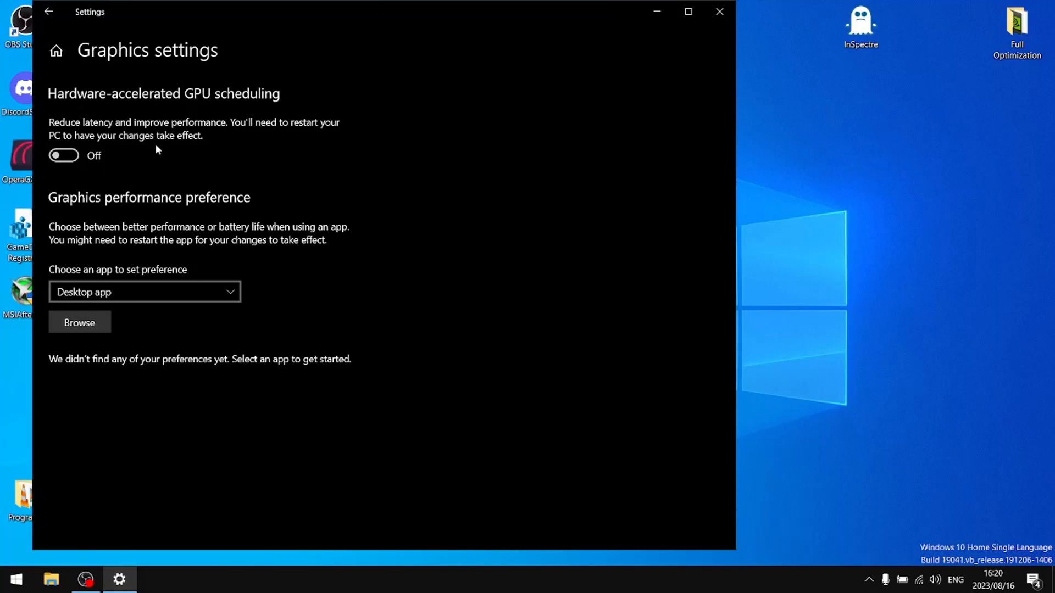
# Step: Switch Hardware-accelerated GPU scheduling On, visit Xbox Networking, return Home and minimise Settings
pyautogui.click(64, 157)
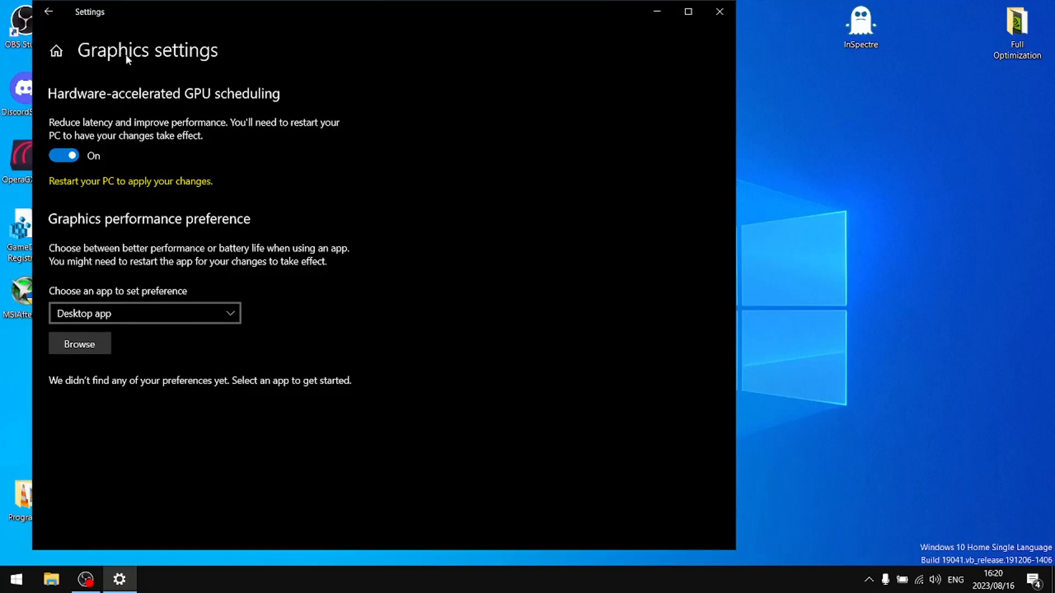
pyautogui.click(61, 20)
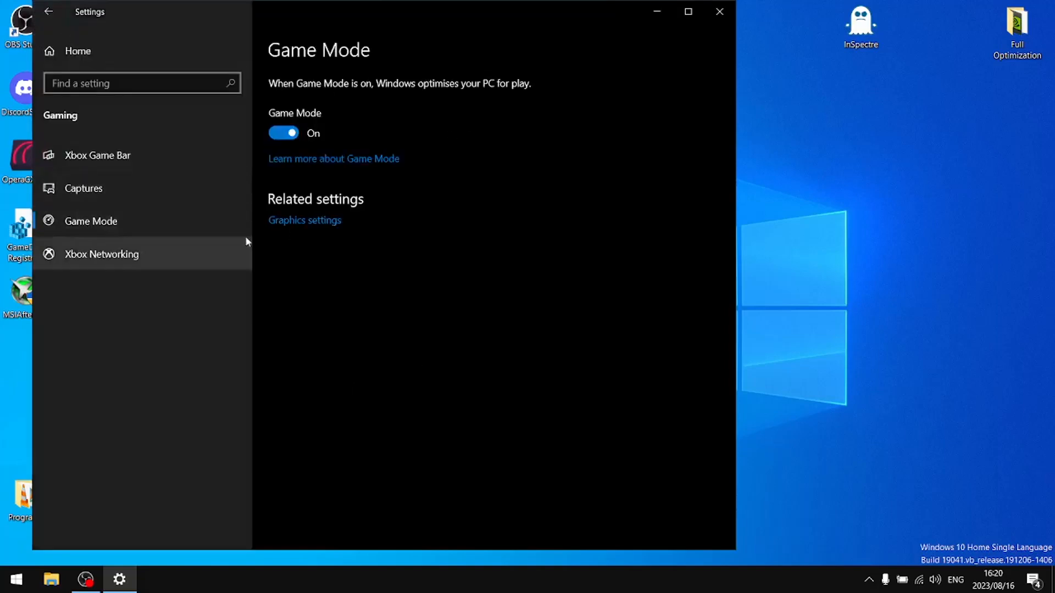
pyautogui.click(104, 256)
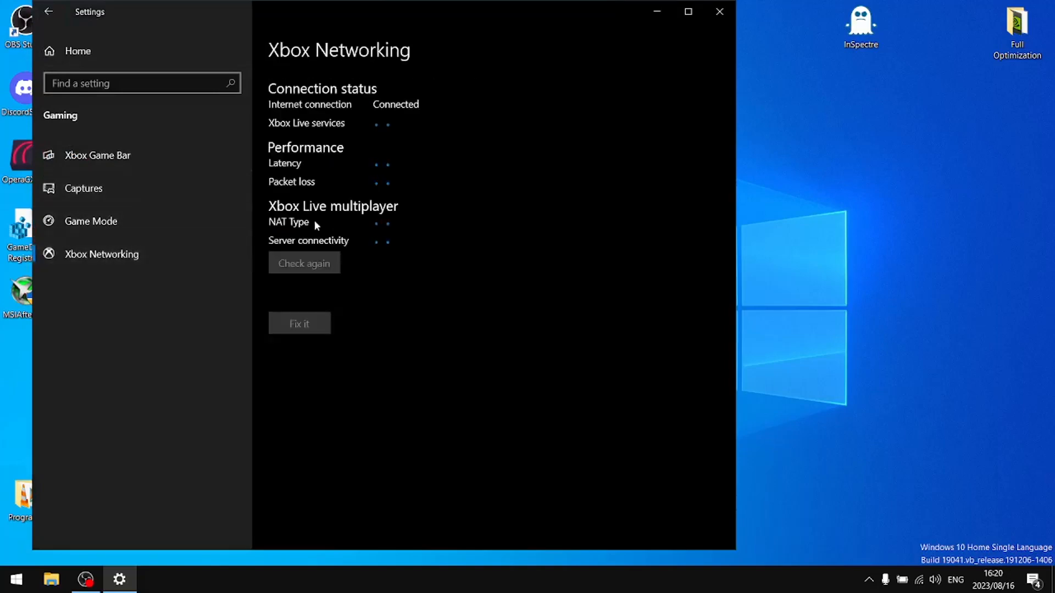
pyautogui.click(46, 14)
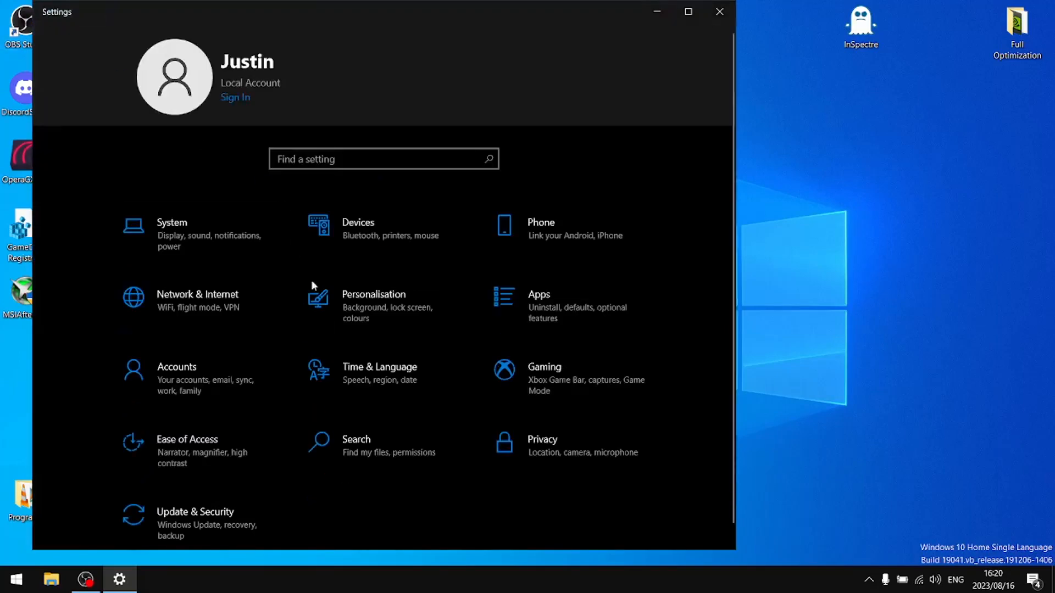
pyautogui.click(657, 11)
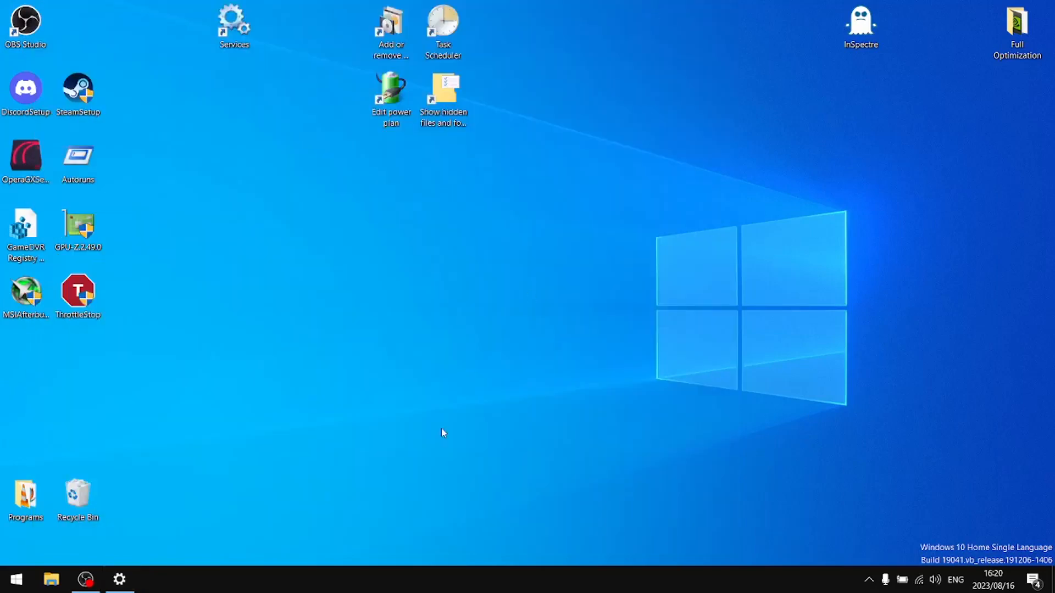
# Step: Open C:\Windows\System32 in File Explorer
pyautogui.click(55, 580)
pyautogui.doubleClick(423, 273)
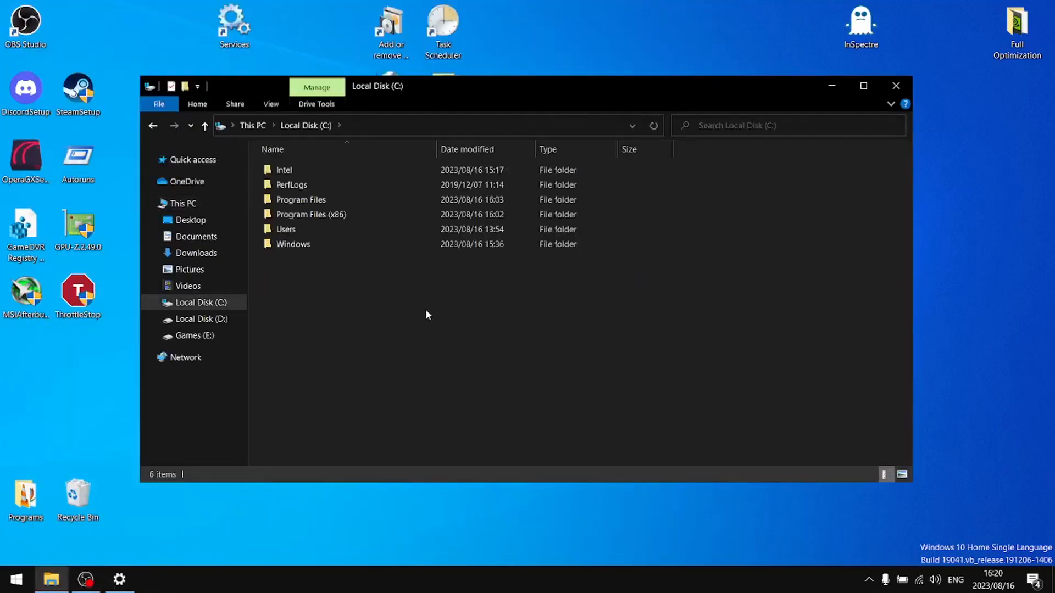
pyautogui.doubleClick(311, 247)
pyautogui.scroll(-1, 390, 352)
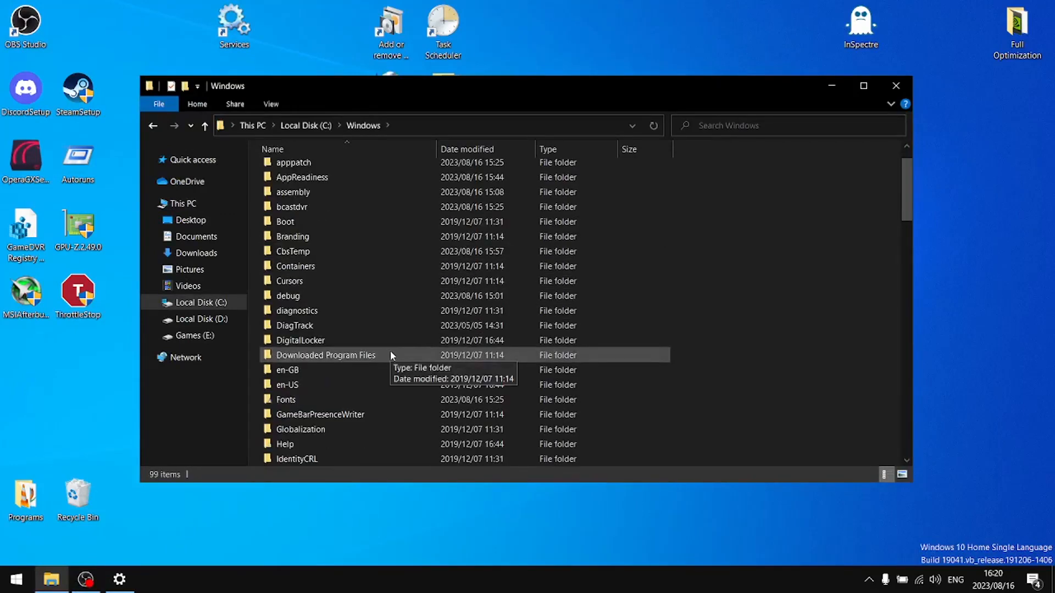
pyautogui.scroll(-15, 418, 385)
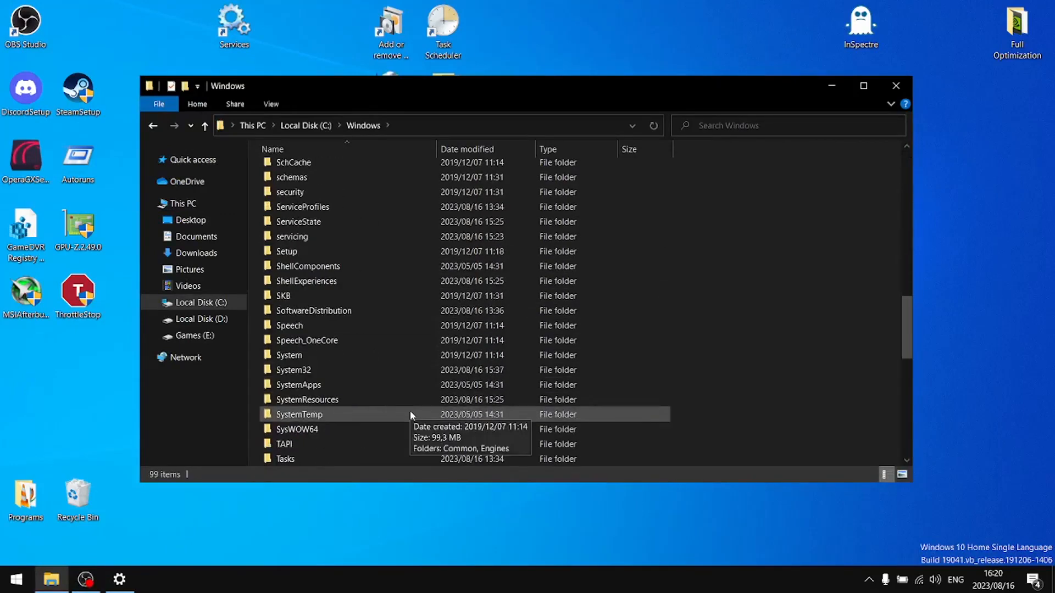
pyautogui.doubleClick(318, 370)
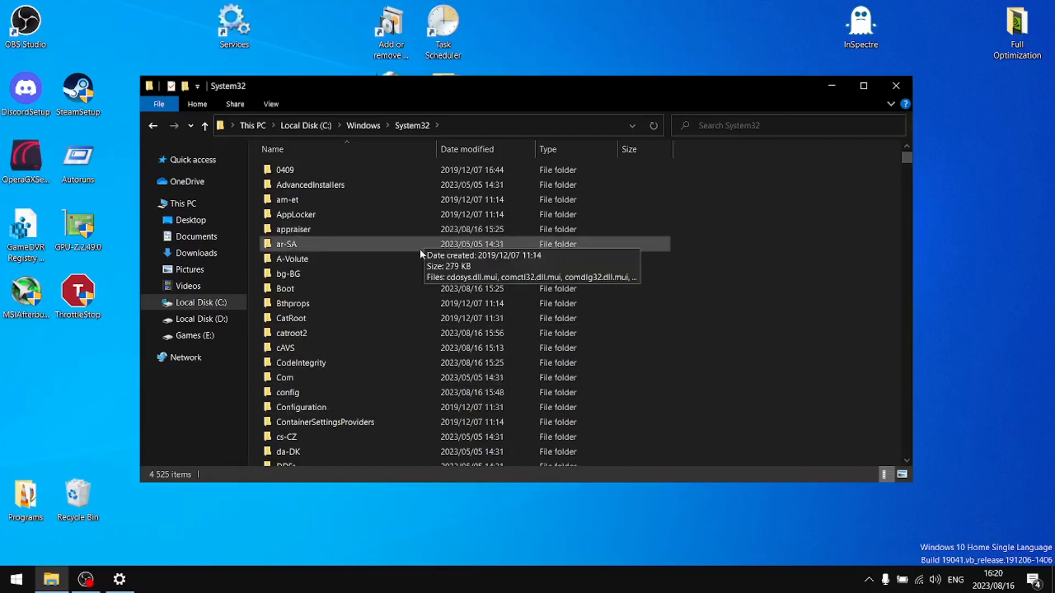
# Step: Reposition the Explorer window and scroll the list to GameBarPresenceWriter
pyautogui.moveTo(551, 93); pyautogui.dragTo(588, 45)
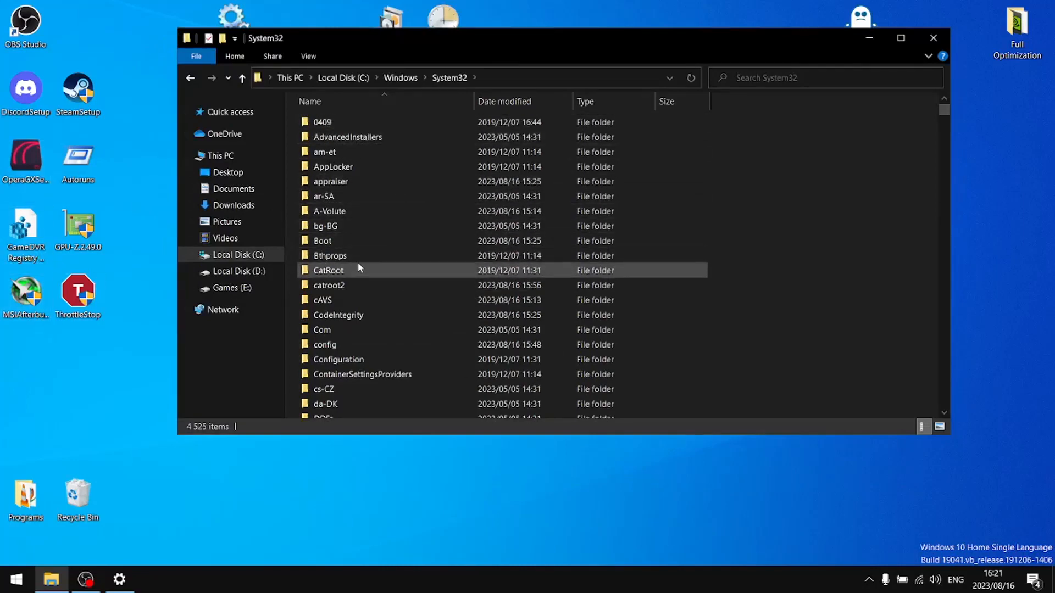
pyautogui.scroll(-15, 384, 281)
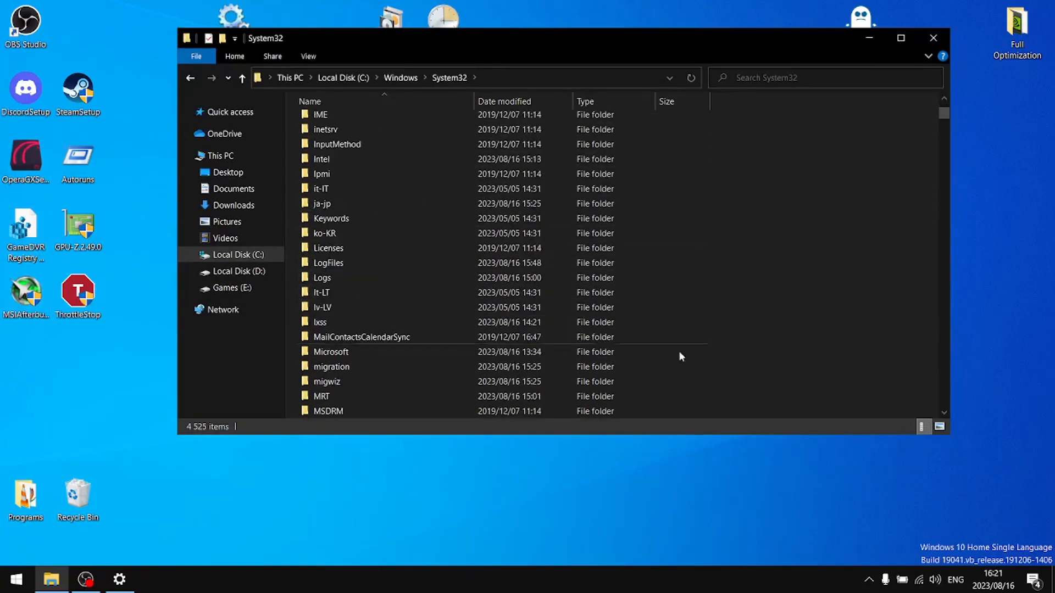
pyautogui.moveTo(943, 116); pyautogui.dragTo(946, 208)
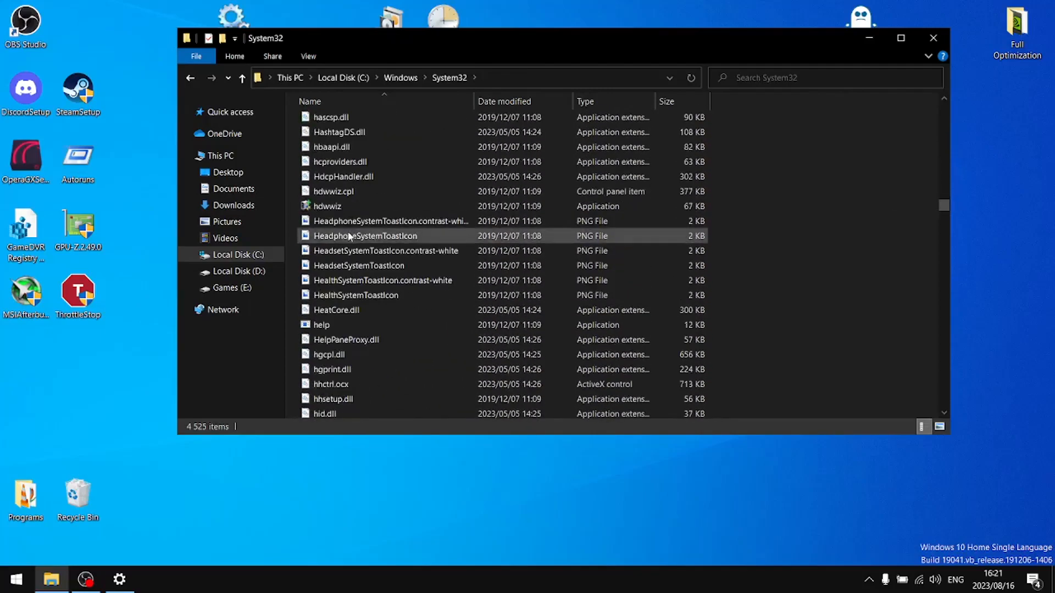
pyautogui.scroll(15, 366, 225)
pyautogui.scroll(10, 367, 225)
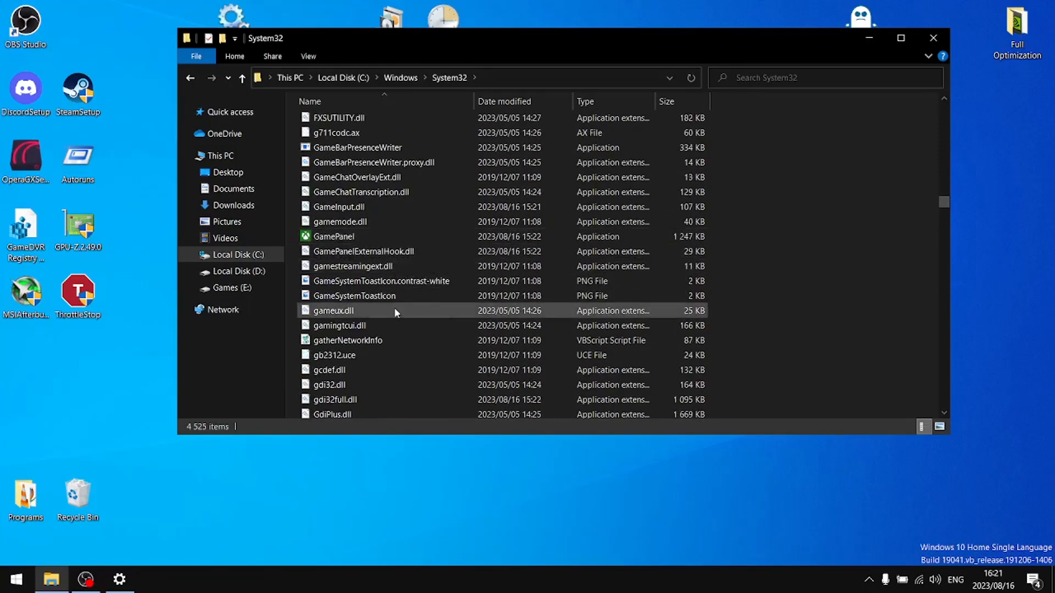
# Step: Try appending 123 to GameBarPresenceWriter's name, abandoning it when admin permission is required
pyautogui.click(346, 147)
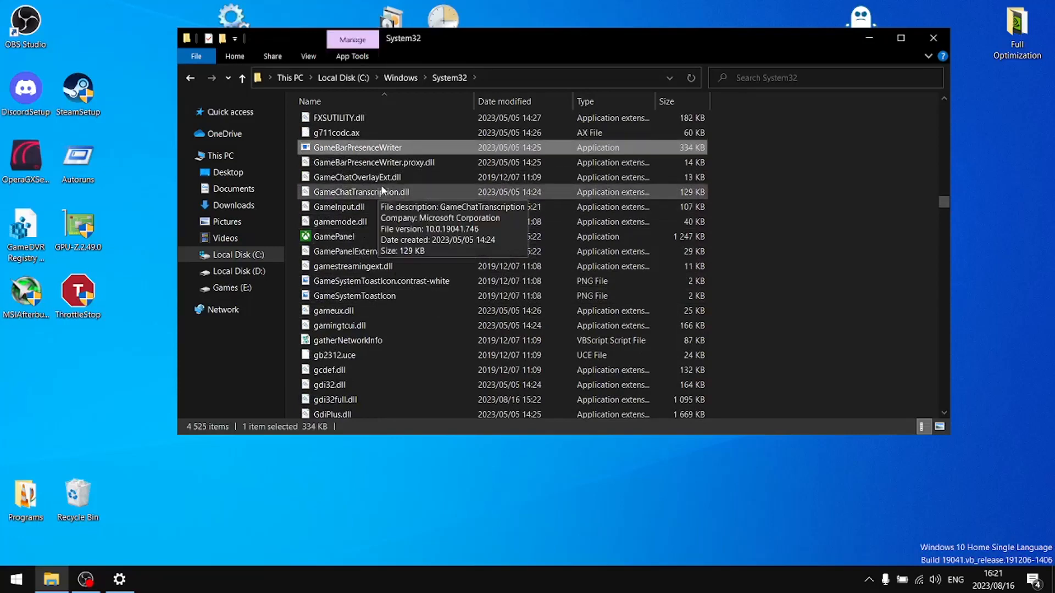
pyautogui.click(348, 150)
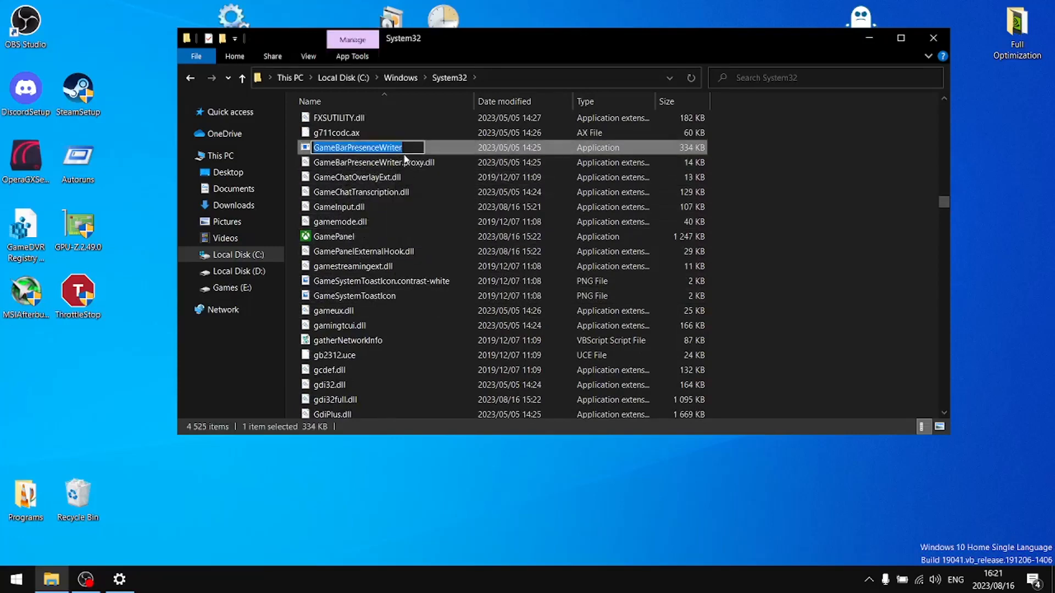
pyautogui.press('End')
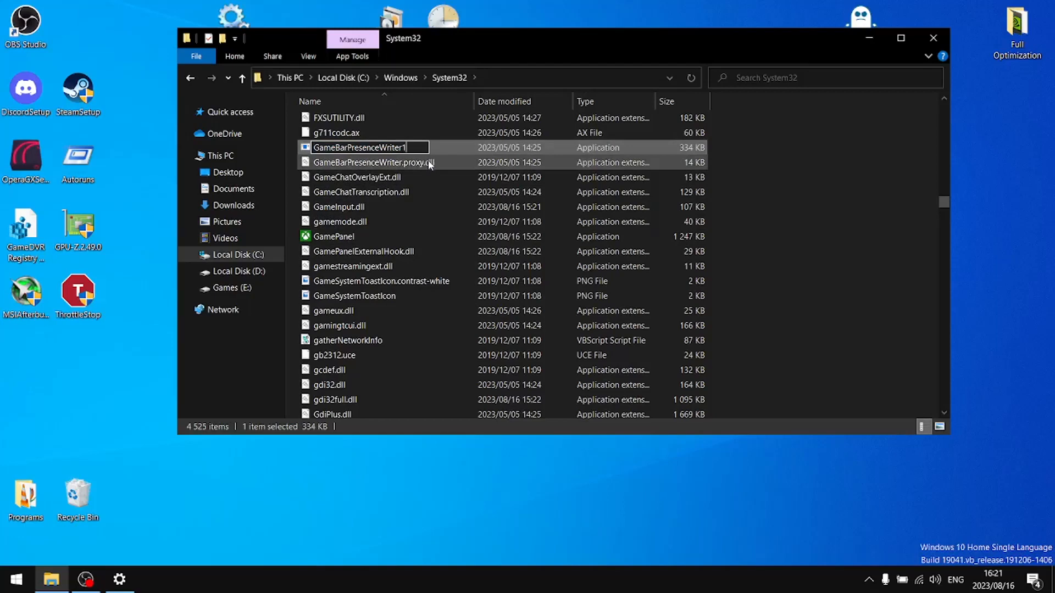
pyautogui.write('123')
pyautogui.press('Return')
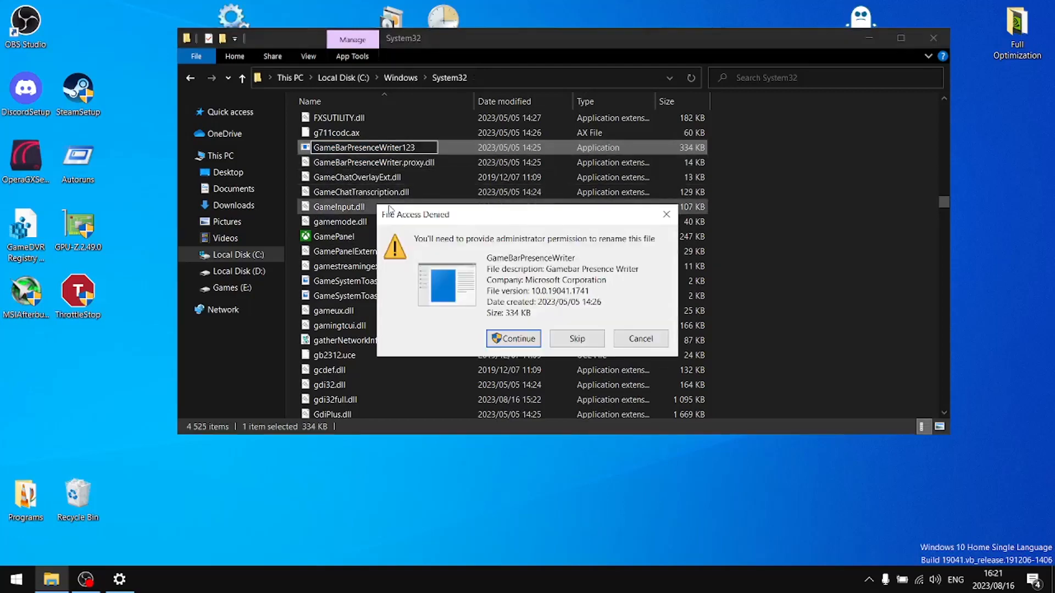
pyautogui.click(519, 339)
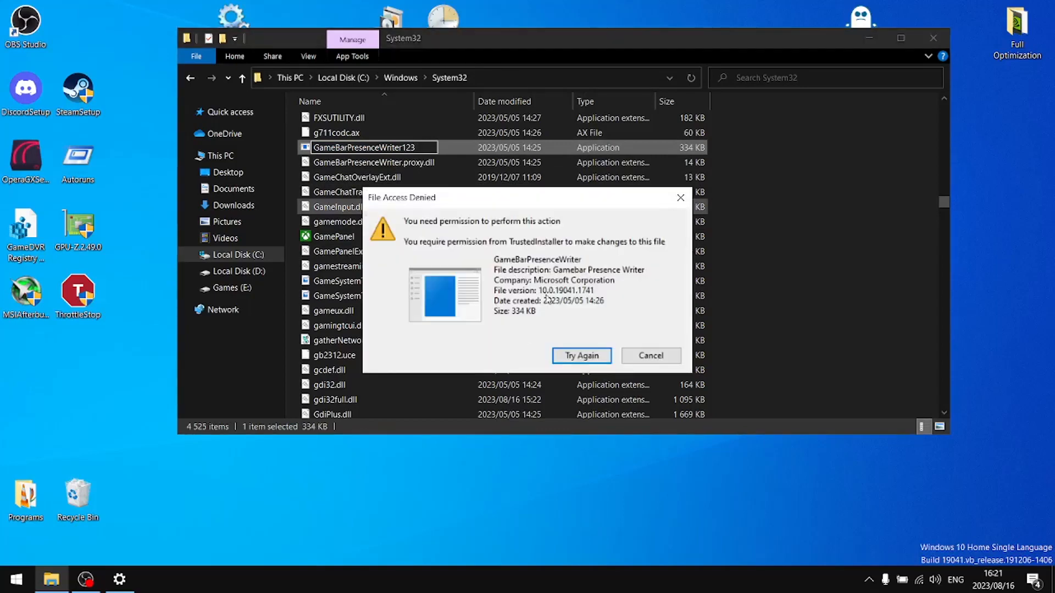
pyautogui.click(636, 357)
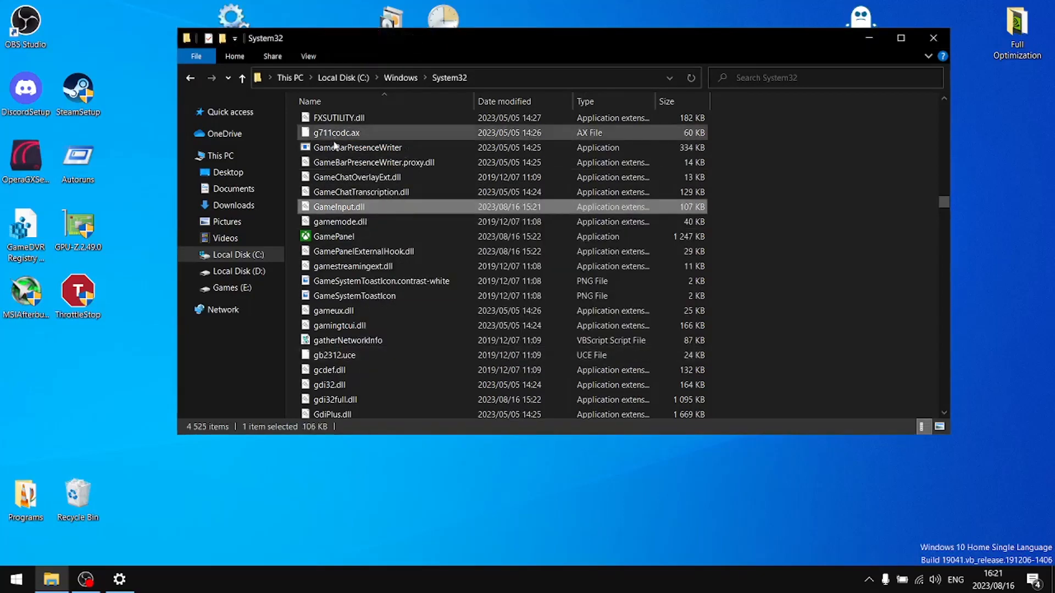
# Step: Take ownership of the GameBarPresenceWriter file
pyautogui.rightClick(340, 153)
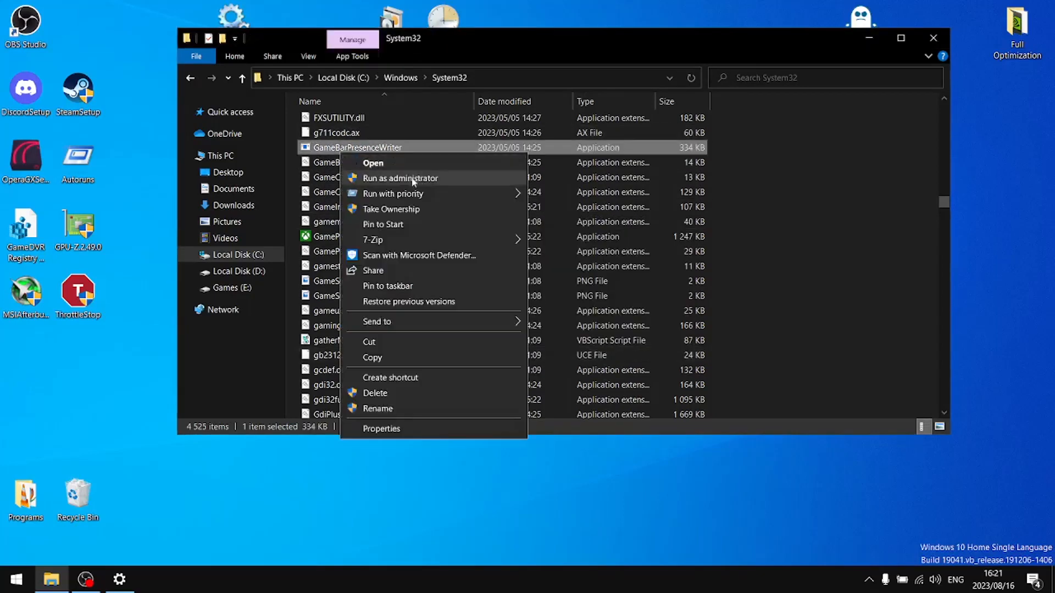
pyautogui.click(407, 210)
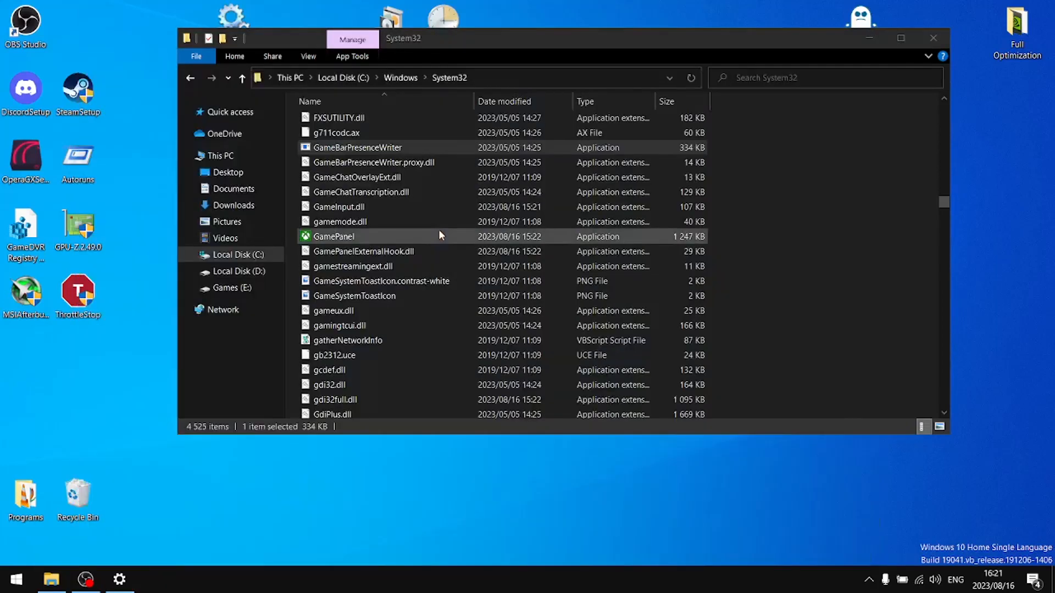
pyautogui.press('Return')
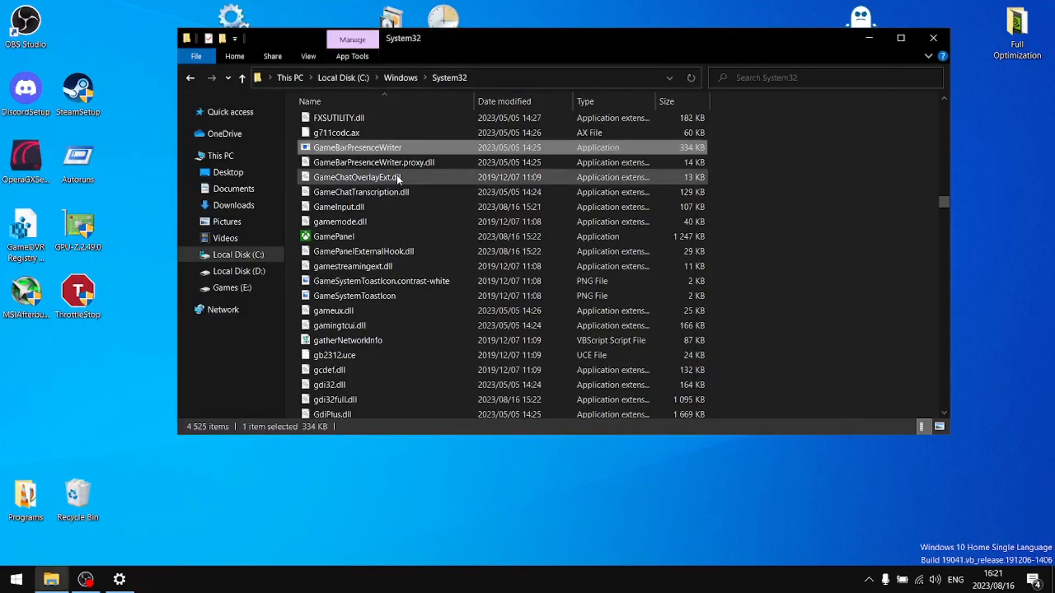
# Step: Rename the file to GameBarPresenceWriter123 with administrator permission and close the System32 window
pyautogui.rightClick(369, 152)
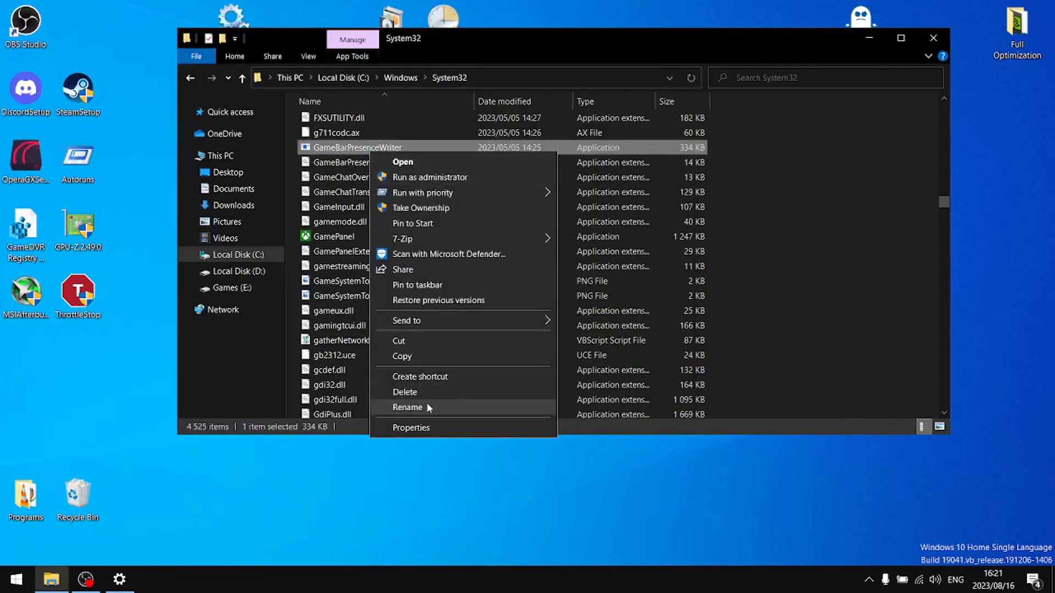
pyautogui.click(426, 406)
pyautogui.click(418, 148)
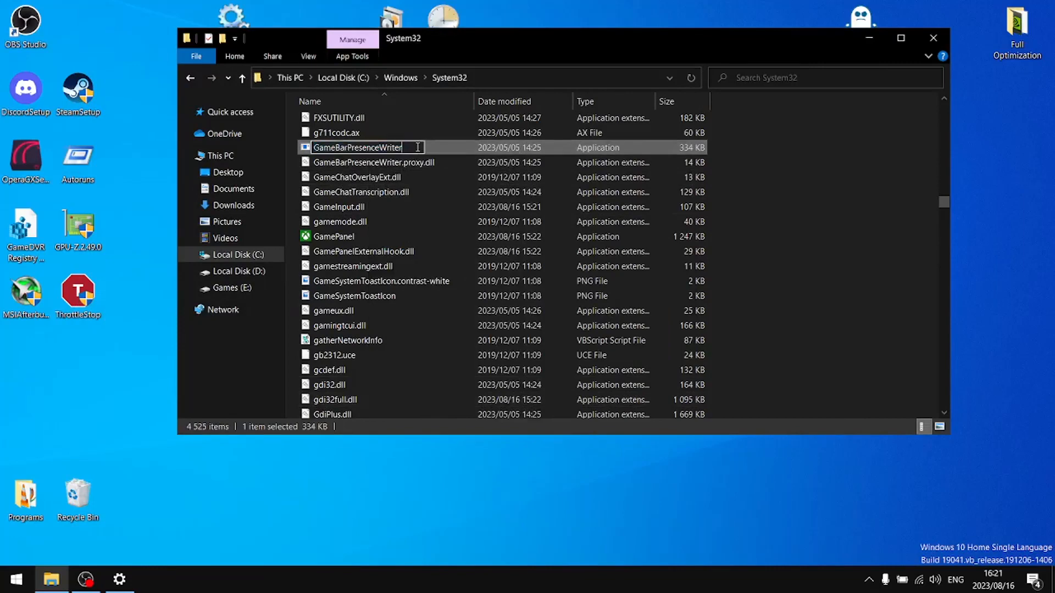
pyautogui.write('123')
pyautogui.press('Return')
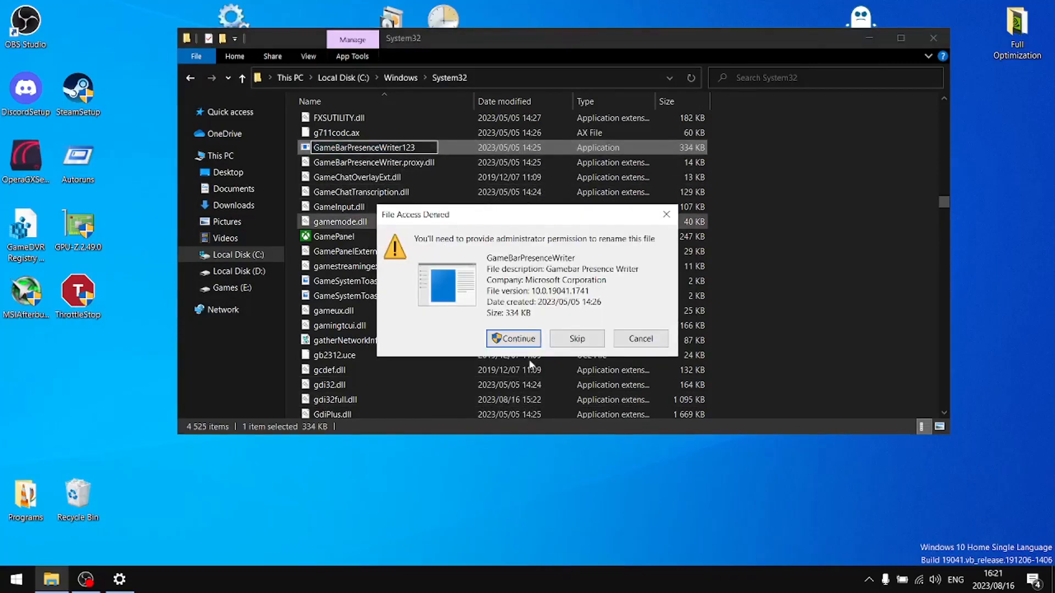
pyautogui.click(518, 339)
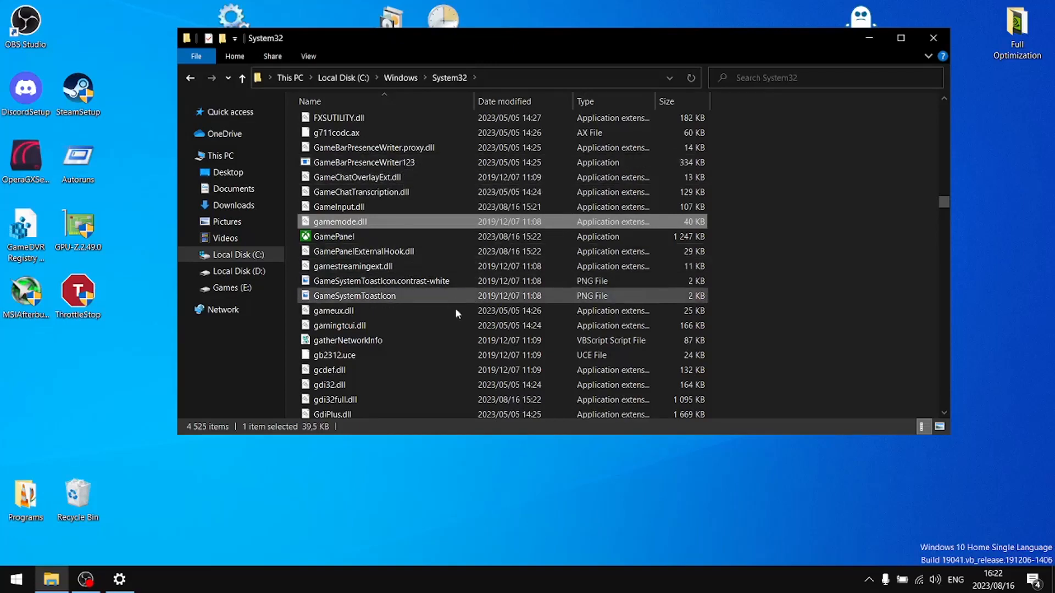
pyautogui.scroll(-15, 460, 312)
pyautogui.scroll(-15, 461, 323)
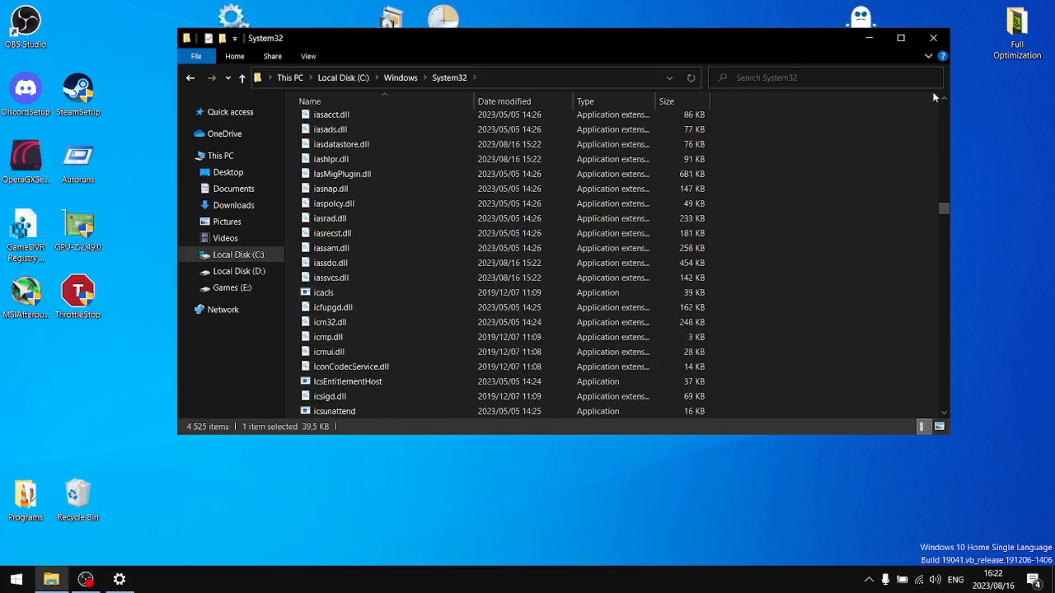
pyautogui.click(933, 39)
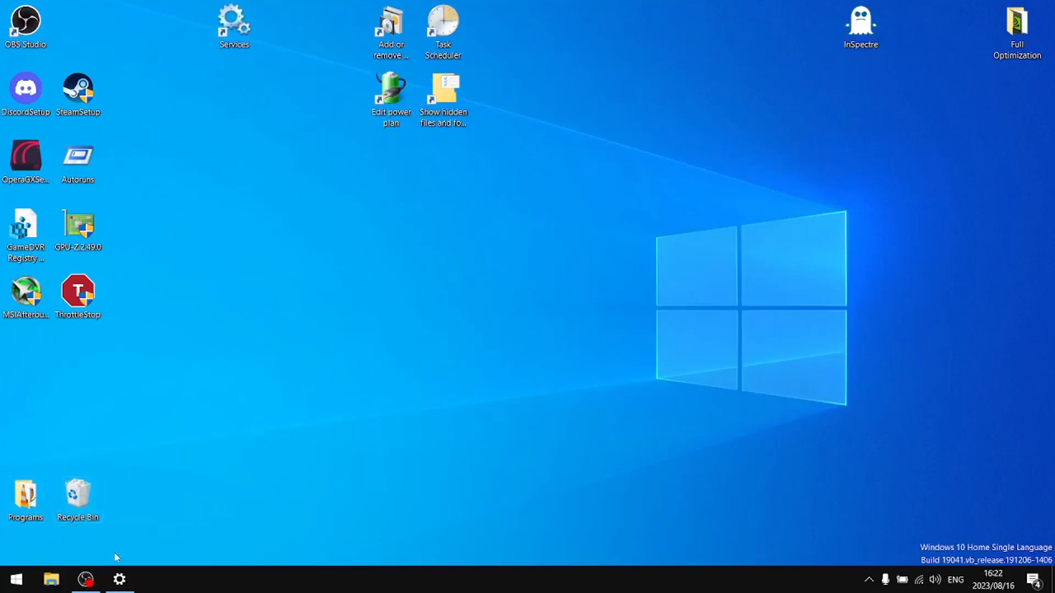
# Step: Go to the installed apps list in Settings and locate Microsoft OneDrive
pyautogui.click(120, 579)
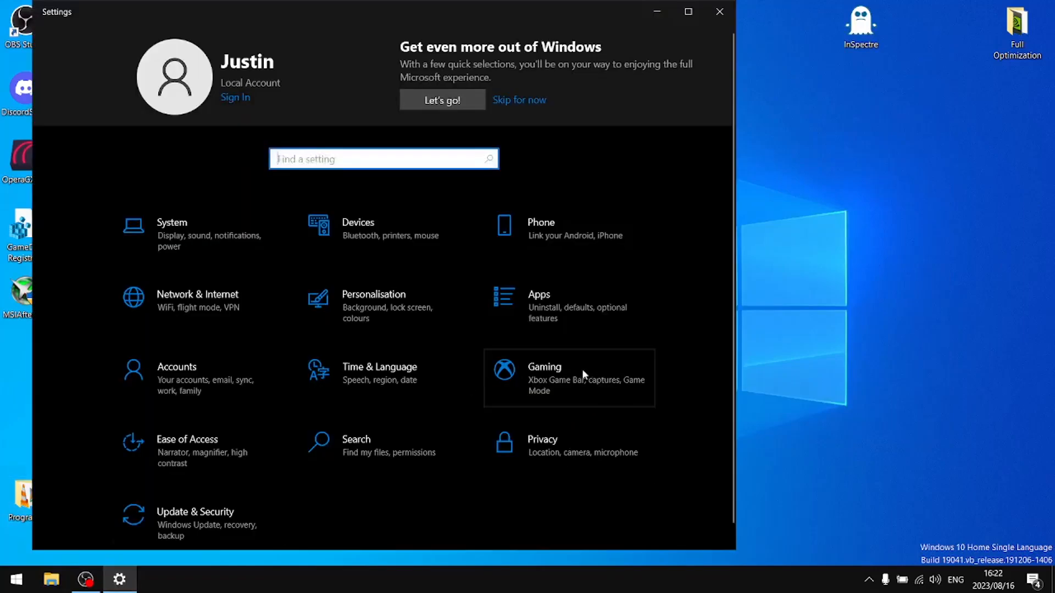
pyautogui.click(403, 378)
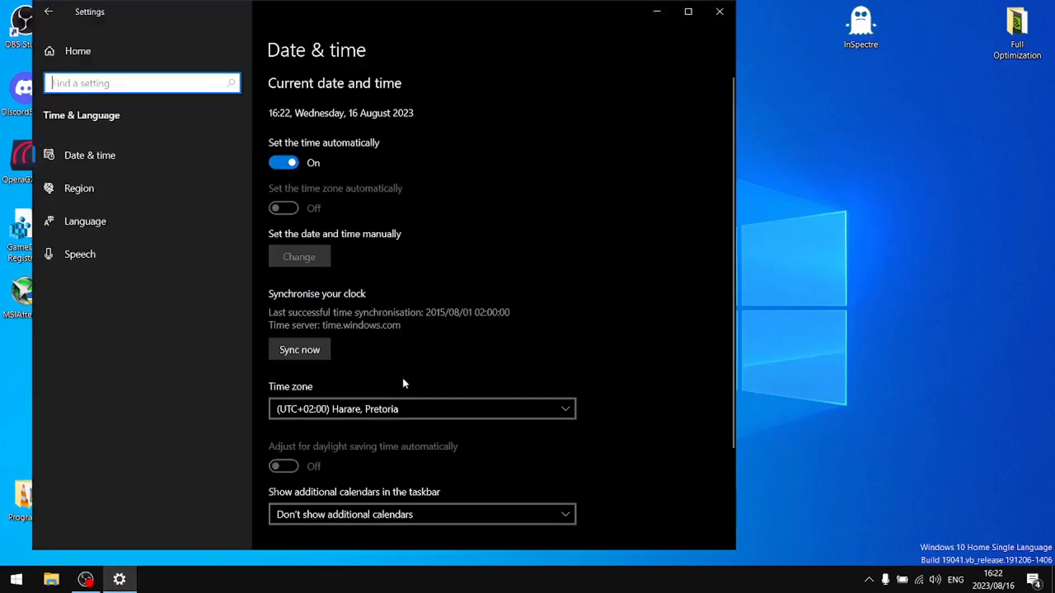
pyautogui.click(48, 11)
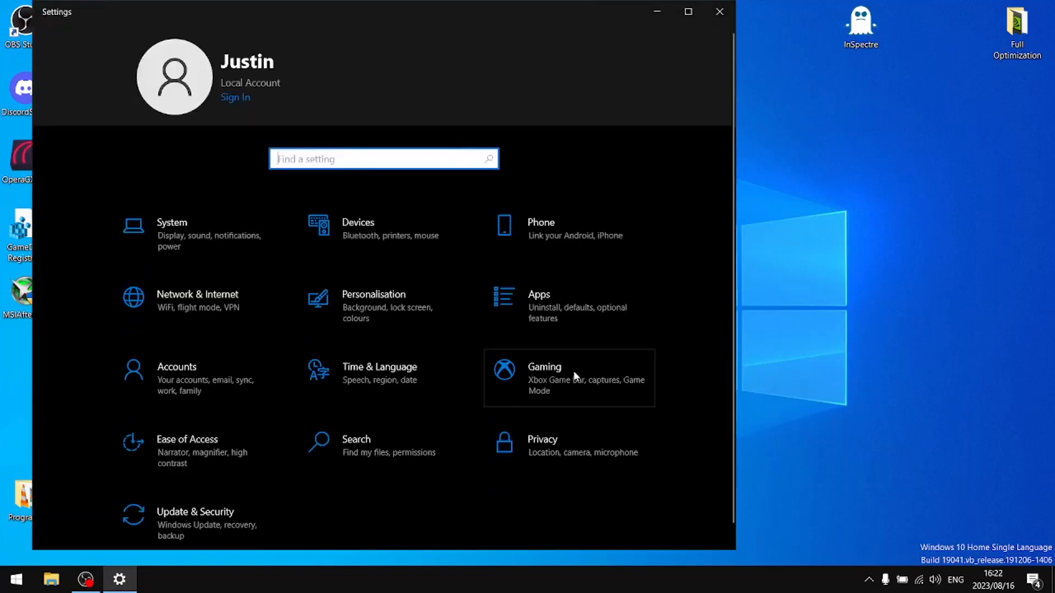
pyautogui.click(579, 307)
pyautogui.scroll(-5, 478, 341)
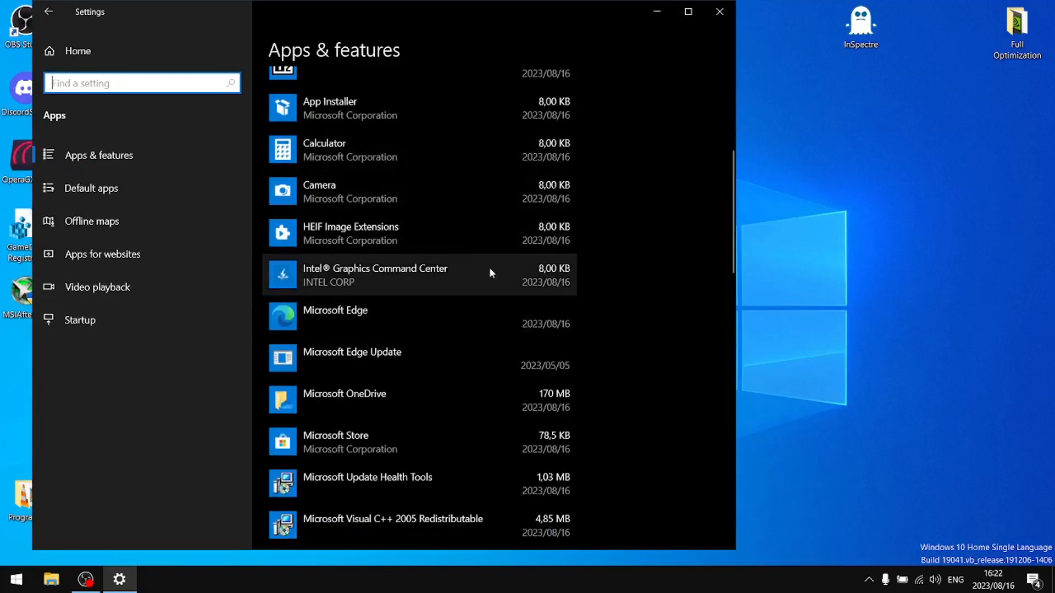
pyautogui.scroll(-5, 488, 267)
pyautogui.scroll(-8, 478, 310)
pyautogui.scroll(4, 463, 291)
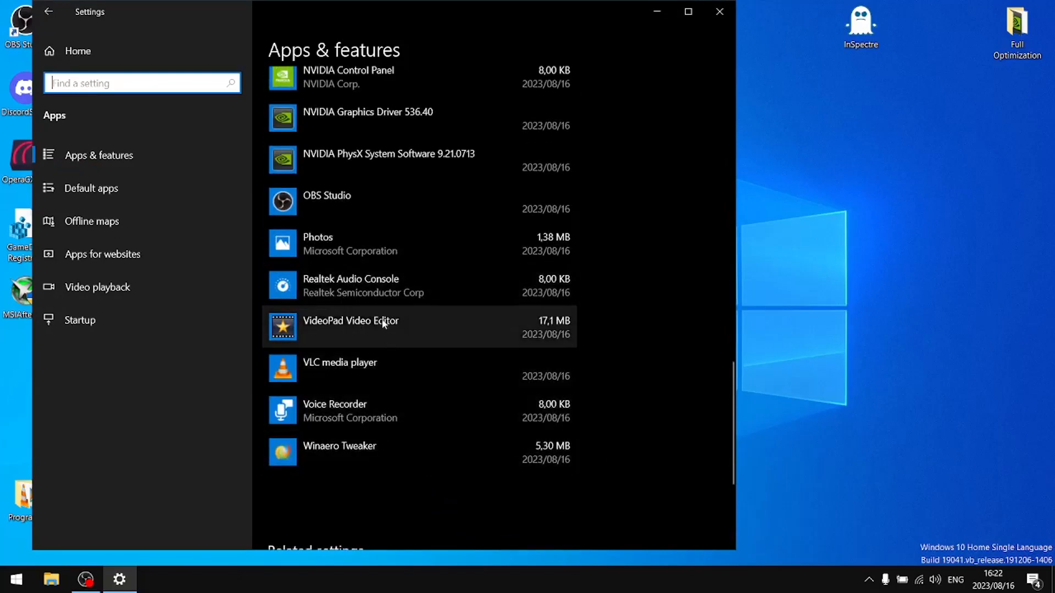
pyautogui.scroll(9, 383, 323)
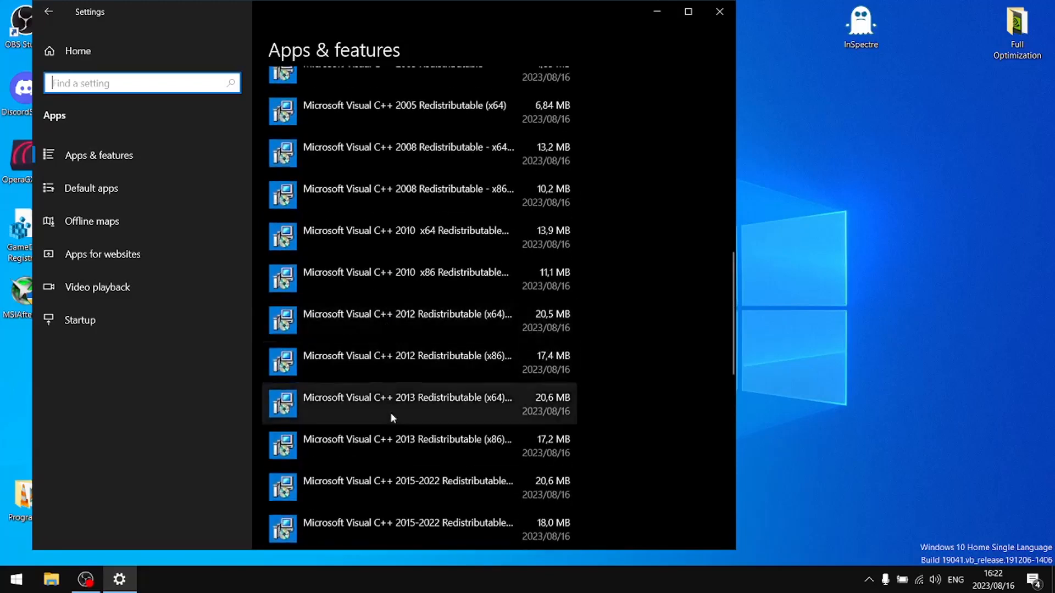
pyautogui.scroll(8, 392, 416)
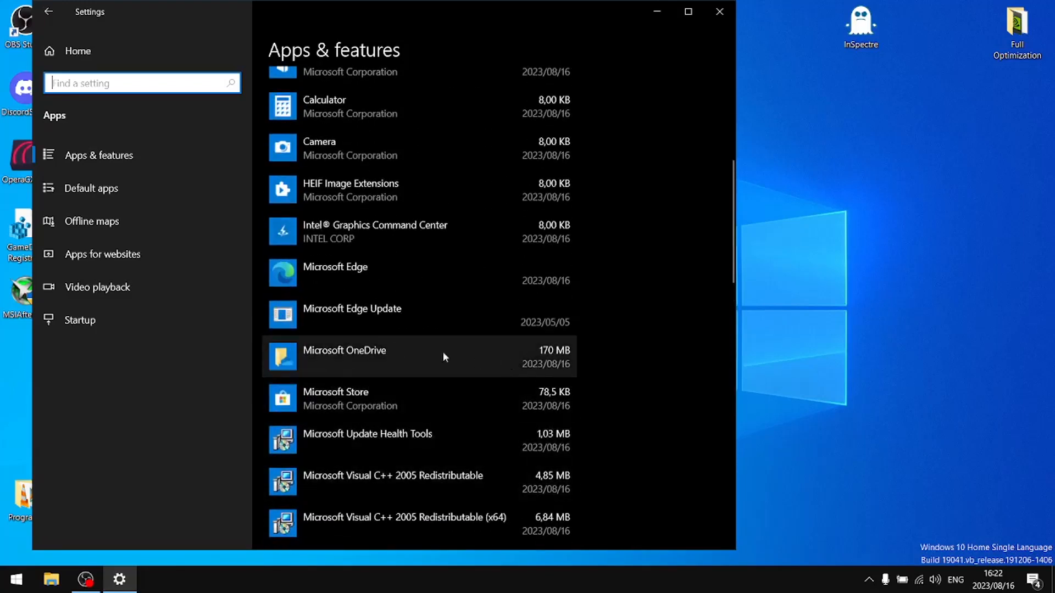
# Step: Uninstall Microsoft OneDrive, repeating the confirmation until the removal goes through
pyautogui.click(419, 356)
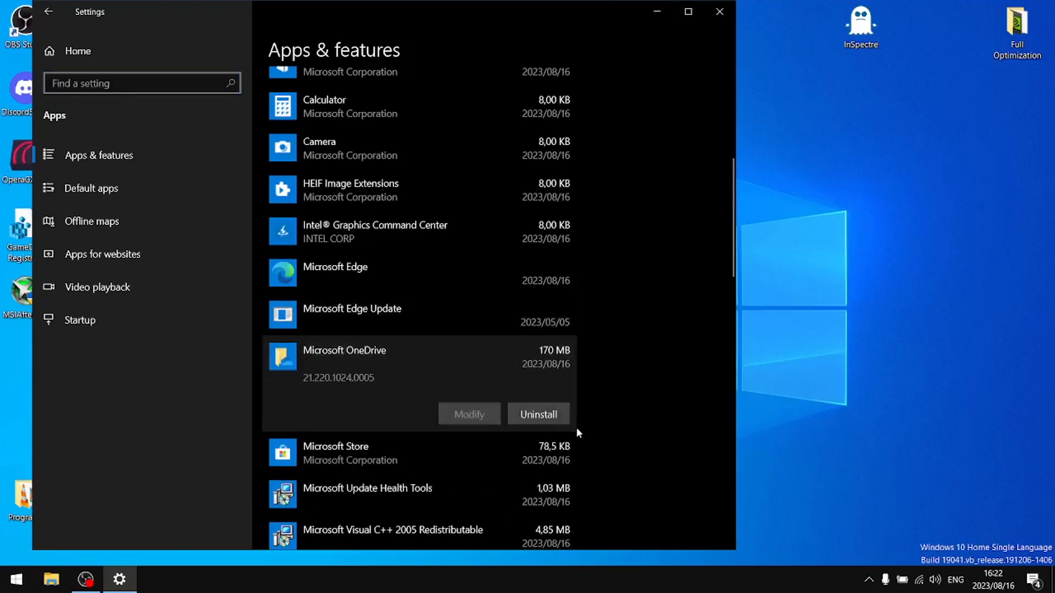
pyautogui.click(551, 418)
pyautogui.click(595, 379)
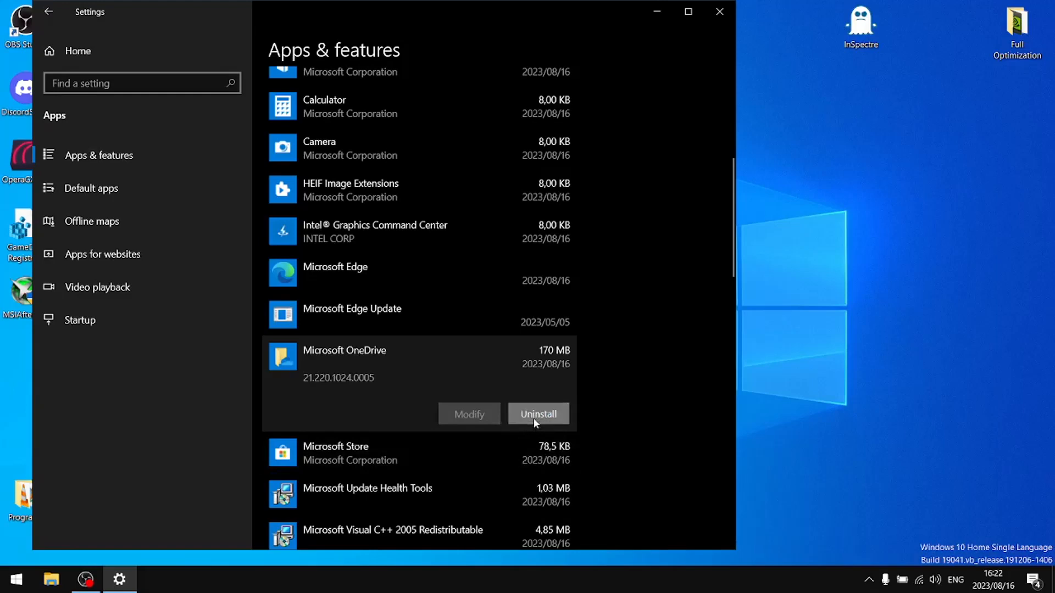
pyautogui.click(533, 417)
pyautogui.click(598, 382)
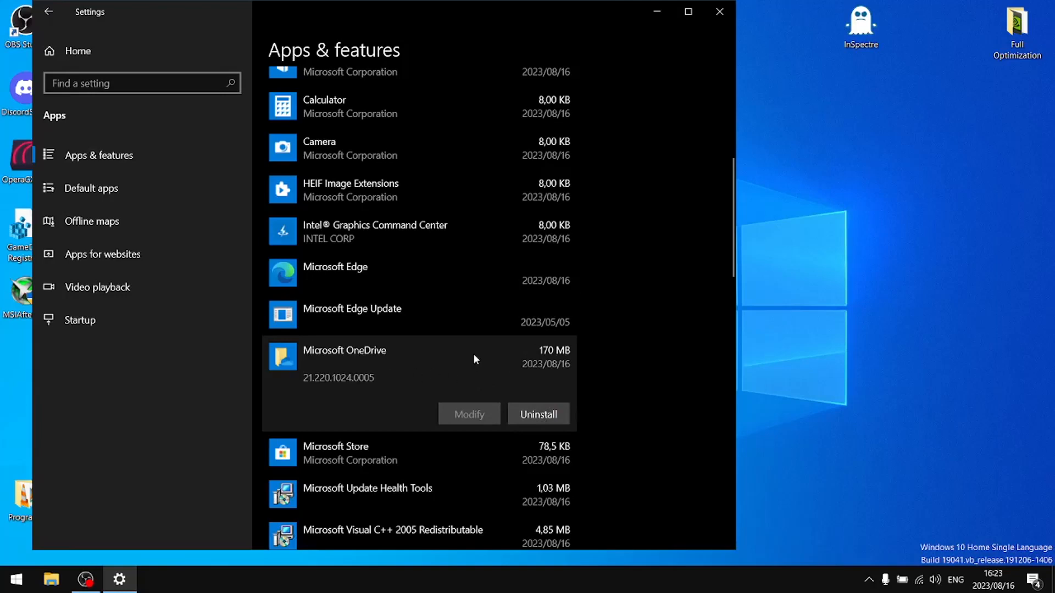
pyautogui.click(549, 412)
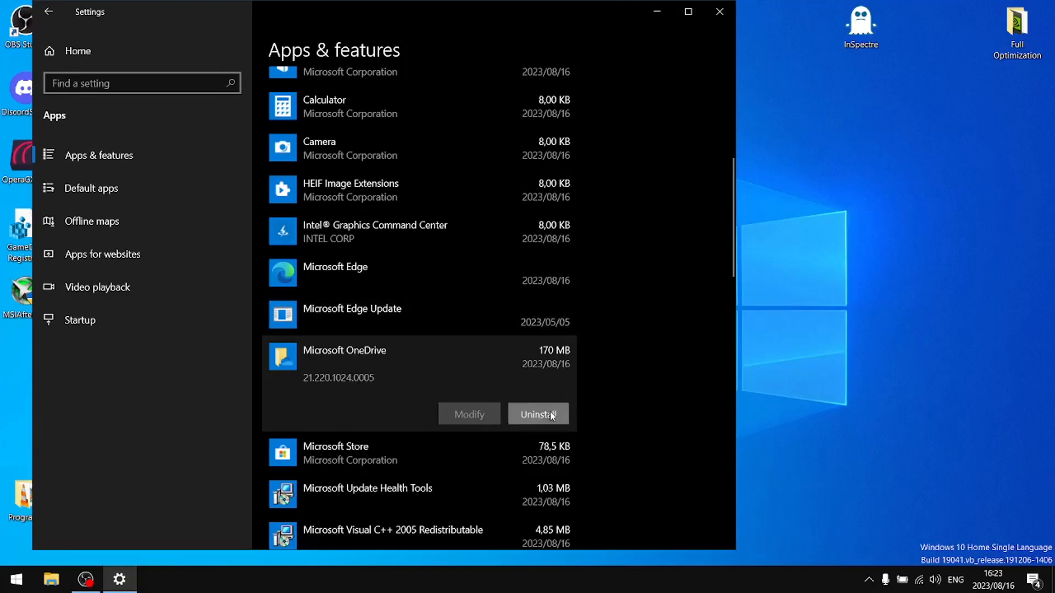
pyautogui.click(604, 380)
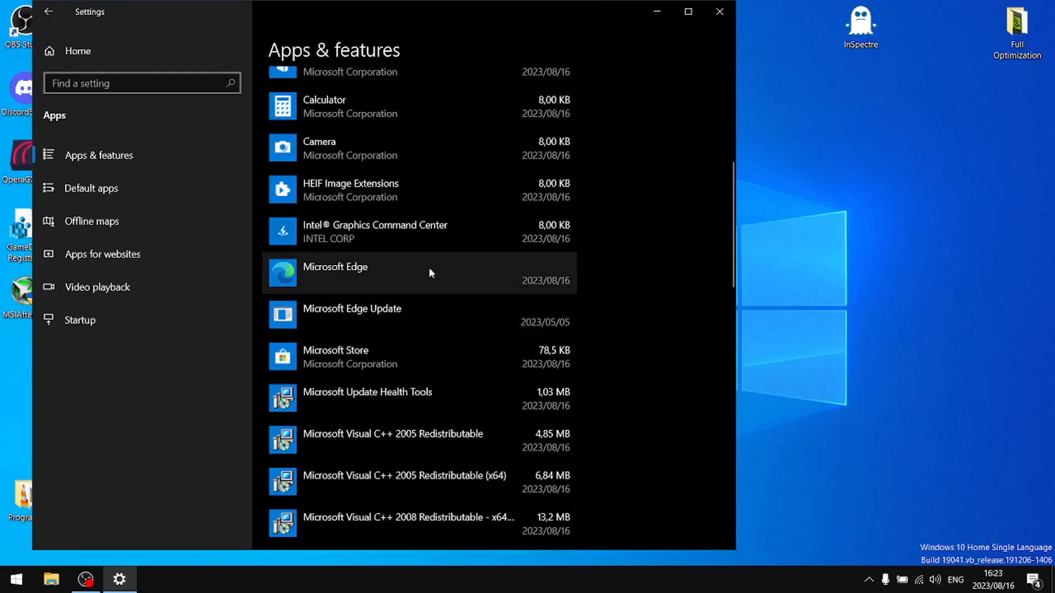
pyautogui.scroll(3, 429, 278)
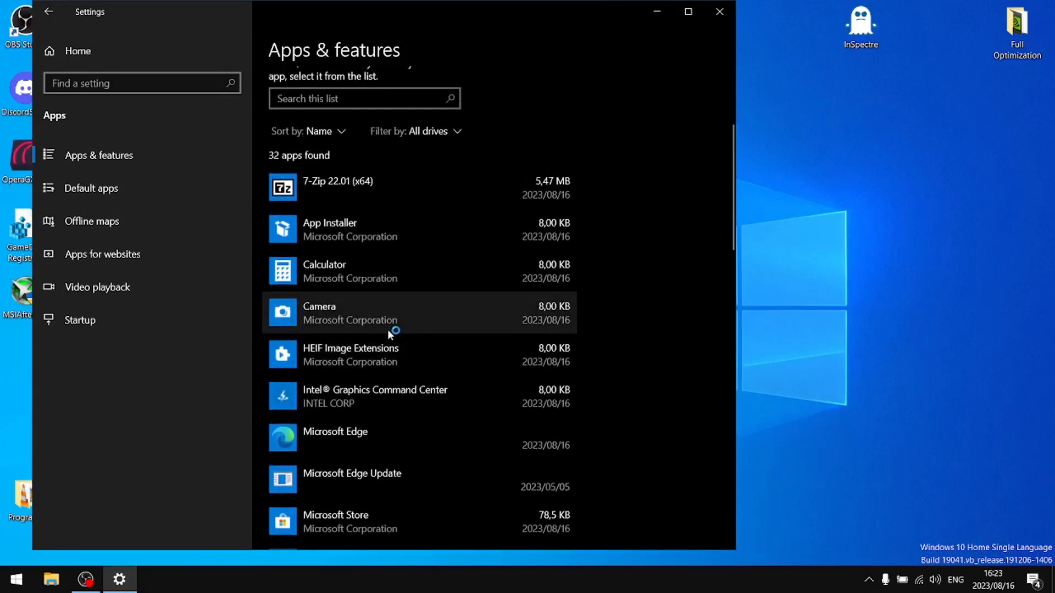
pyautogui.scroll(-3, 506, 330)
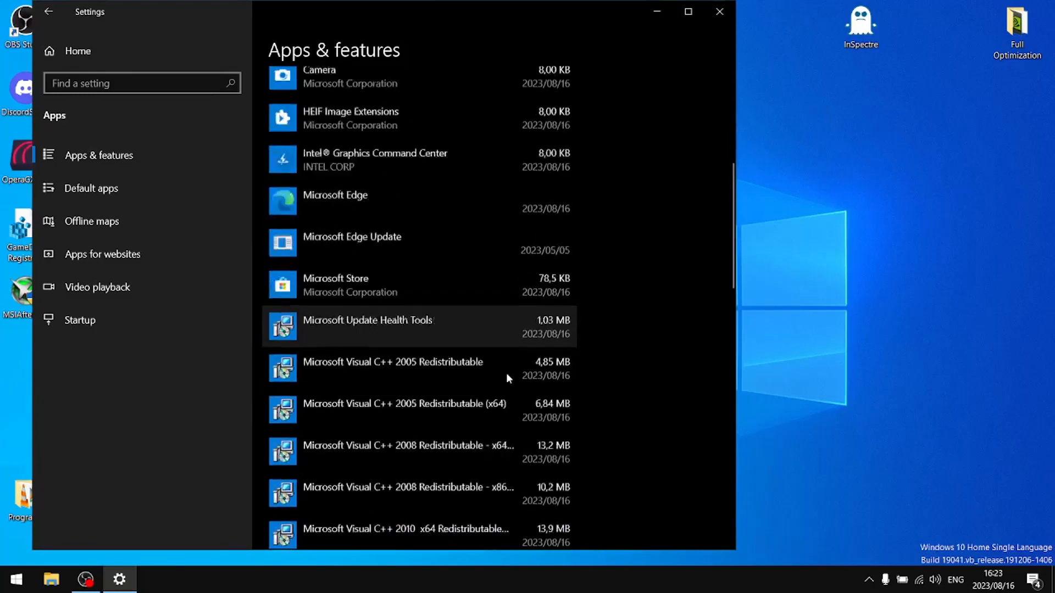
pyautogui.scroll(-10, 506, 377)
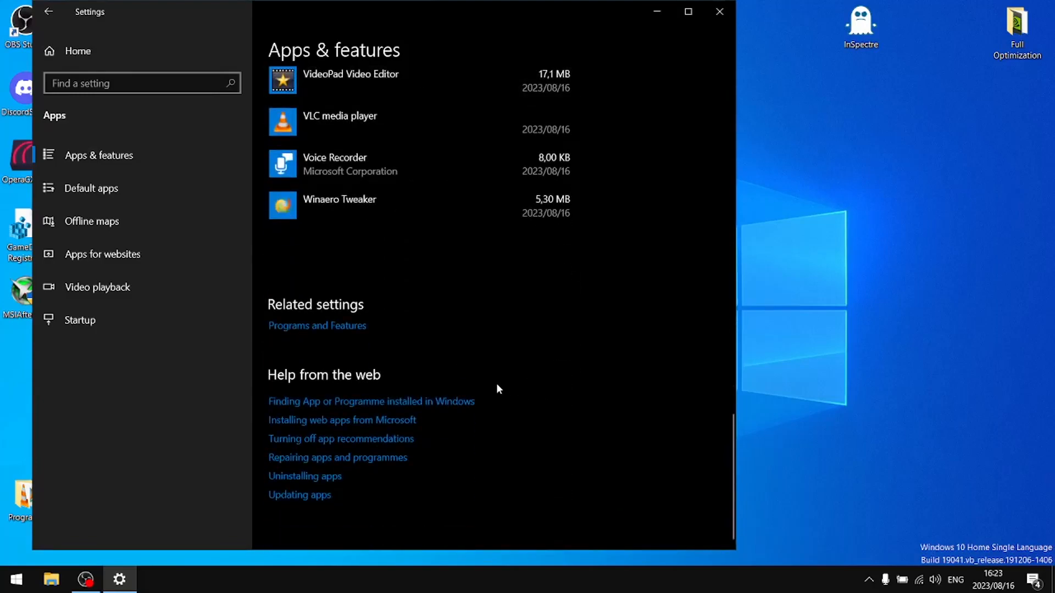
pyautogui.scroll(8, 419, 329)
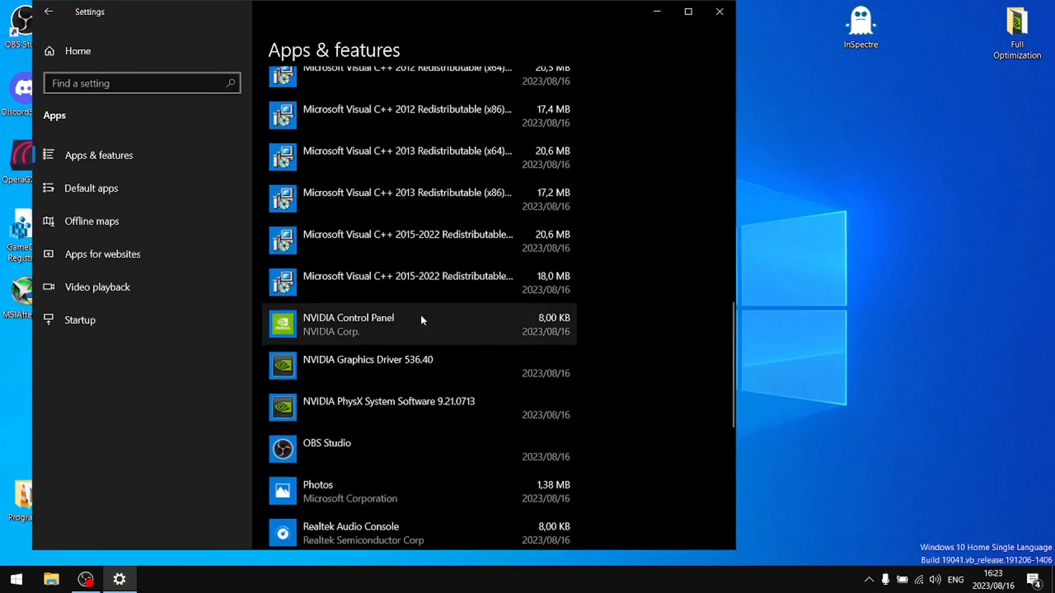
pyautogui.scroll(10, 425, 312)
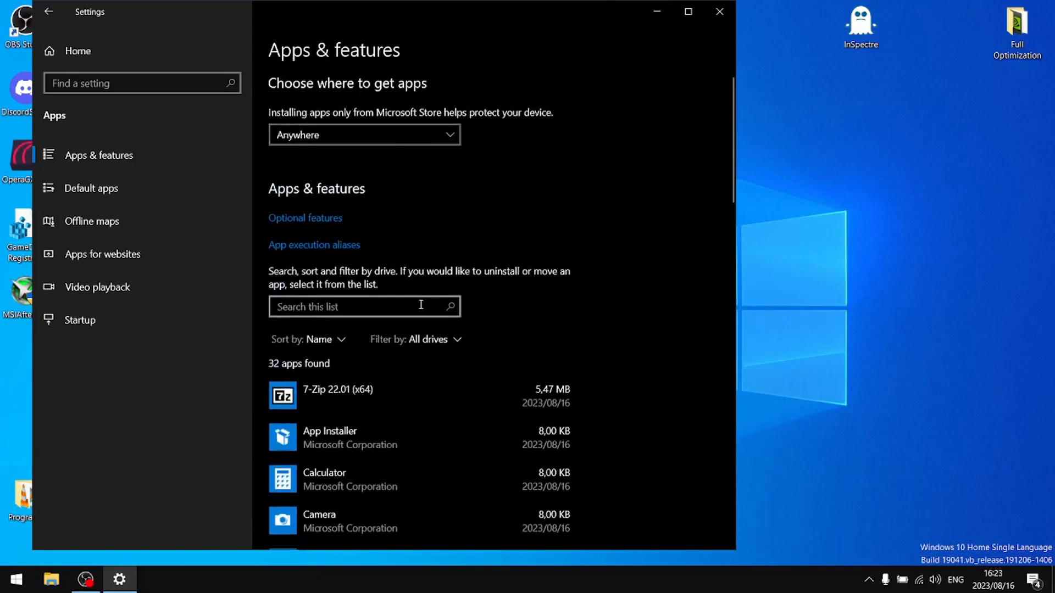
# Step: In Optional features, uninstall Internet Explorer 11, Maths Recogniser, Microsoft Paint and Quick Assist
pyautogui.click(321, 219)
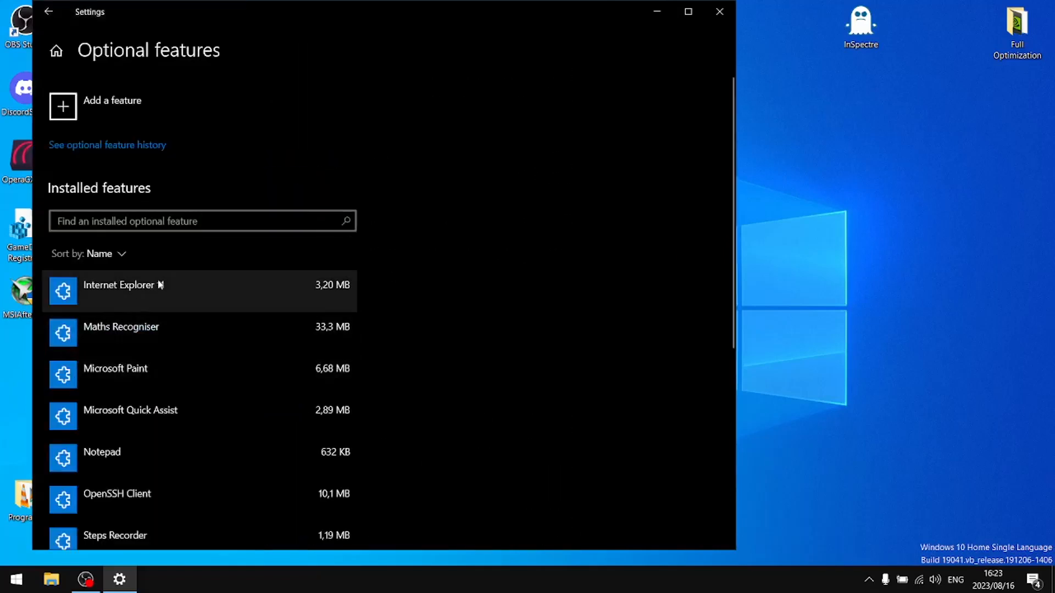
pyautogui.click(160, 285)
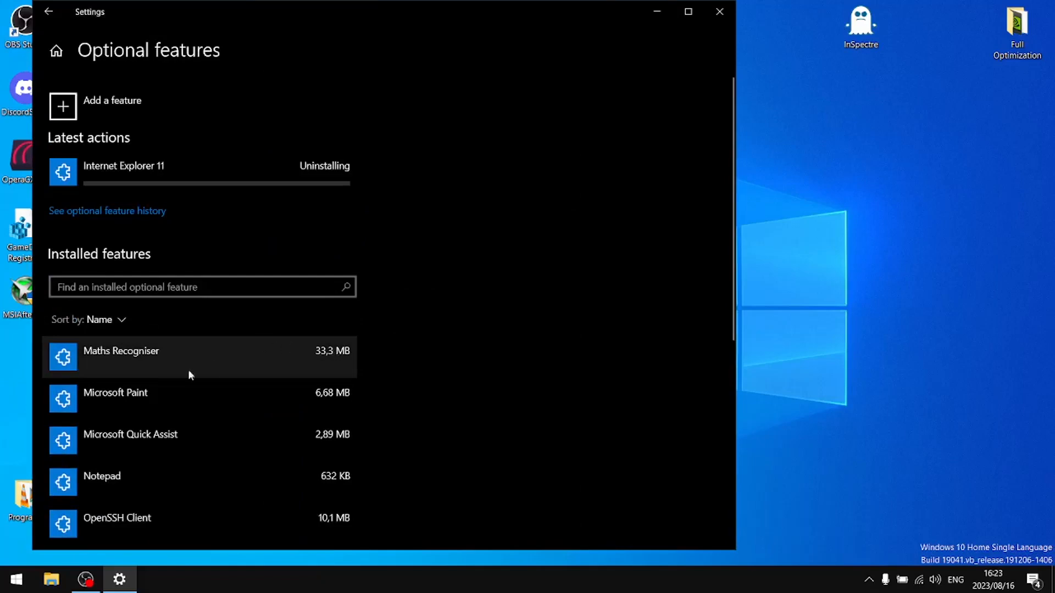
pyautogui.scroll(-3, 192, 361)
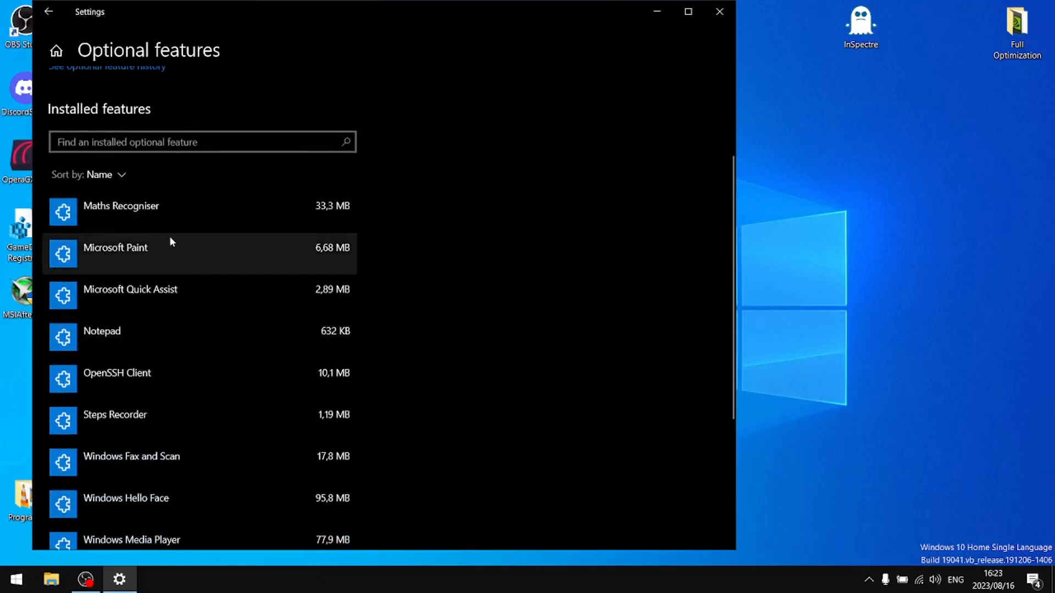
pyautogui.scroll(3, 169, 237)
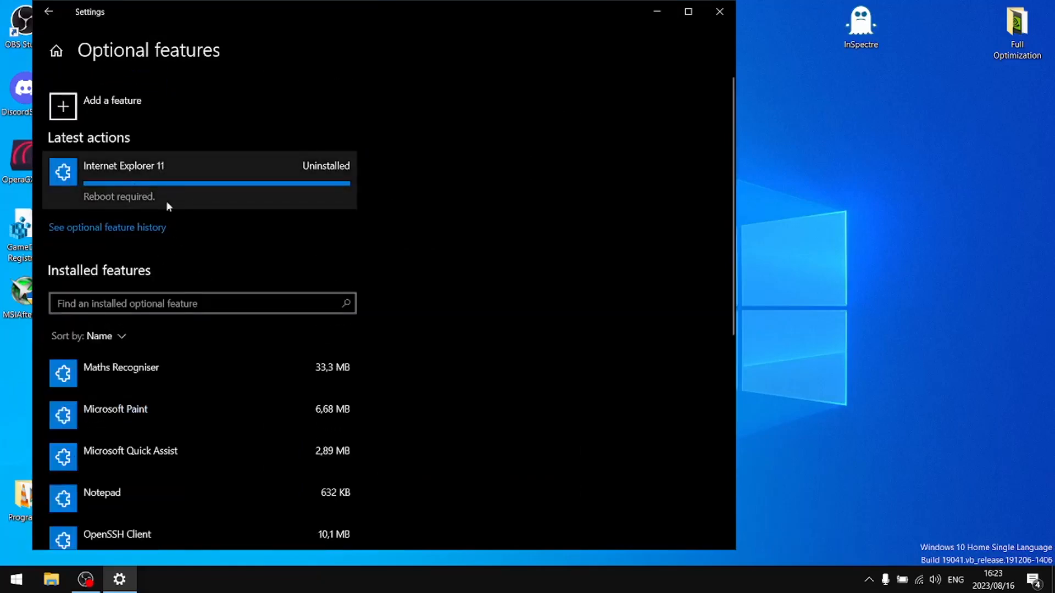
pyautogui.scroll(-2, 232, 321)
pyautogui.click(173, 307)
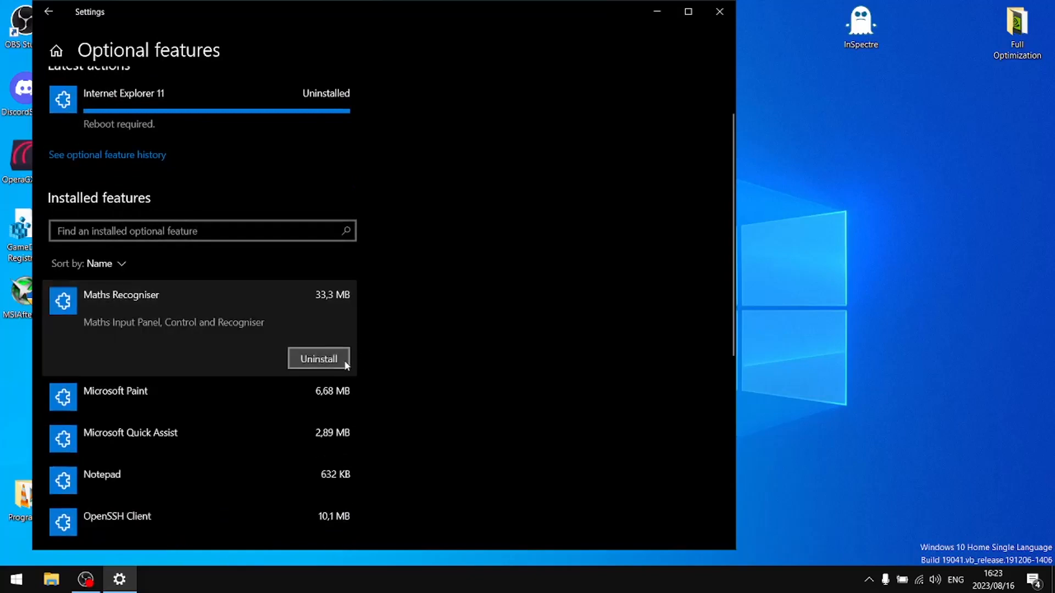
pyautogui.click(316, 357)
pyautogui.click(318, 358)
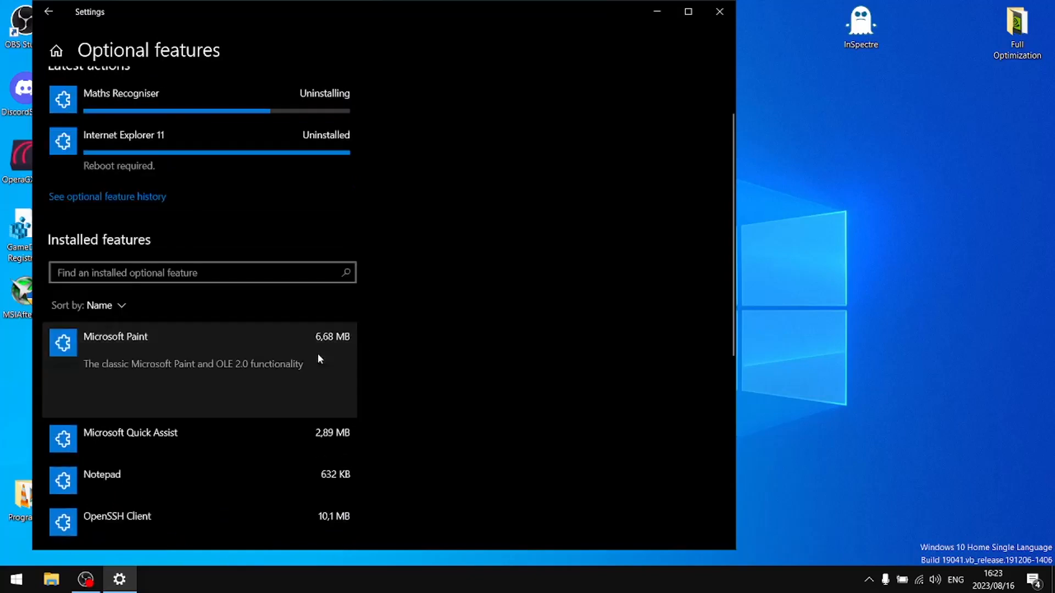
pyautogui.click(341, 398)
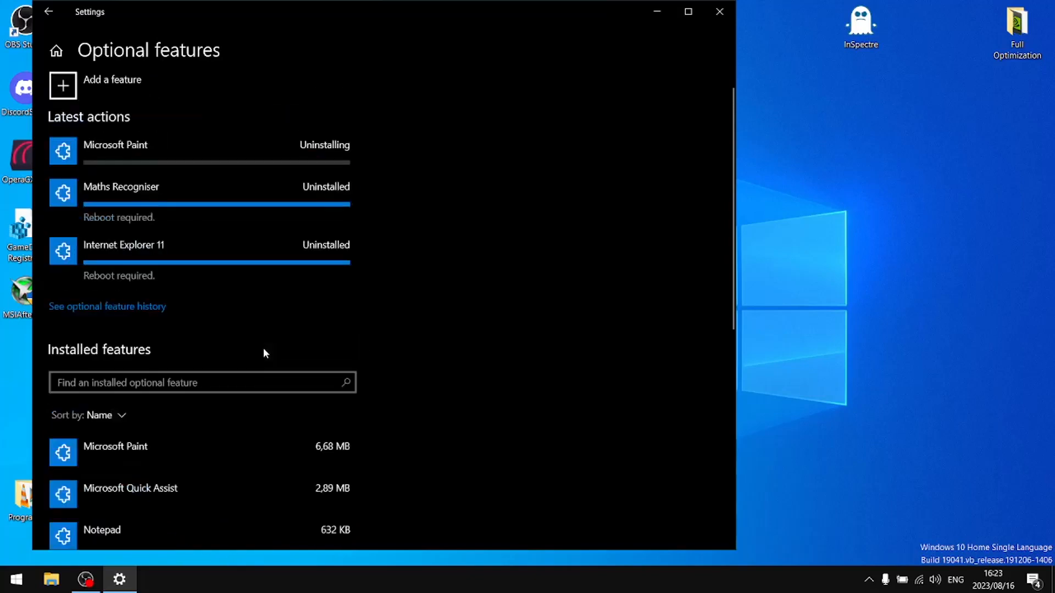
pyautogui.click(296, 448)
pyautogui.scroll(-3, 389, 441)
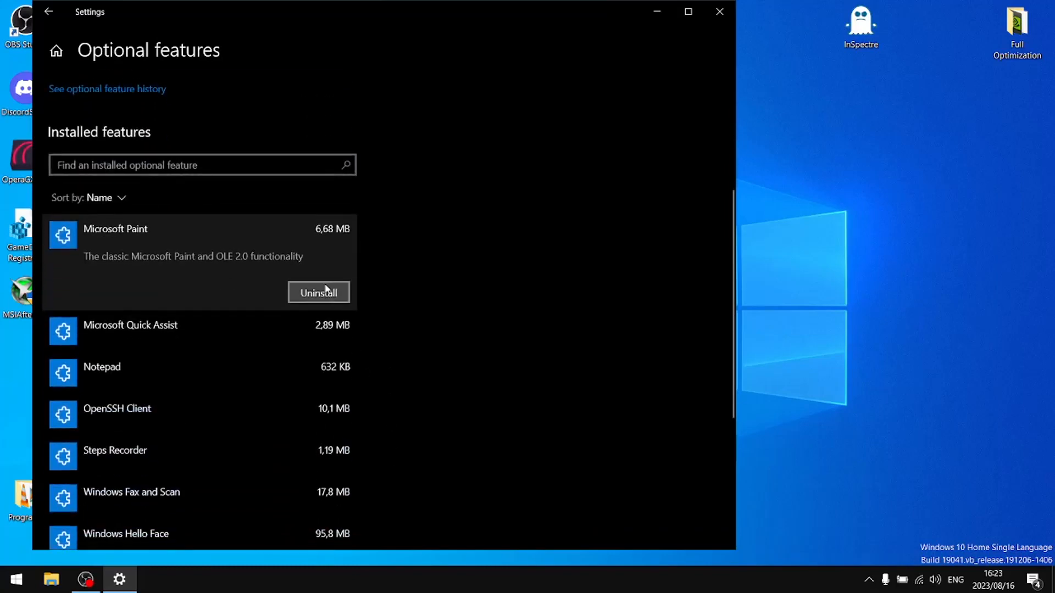
pyautogui.click(325, 288)
pyautogui.scroll(4, 206, 280)
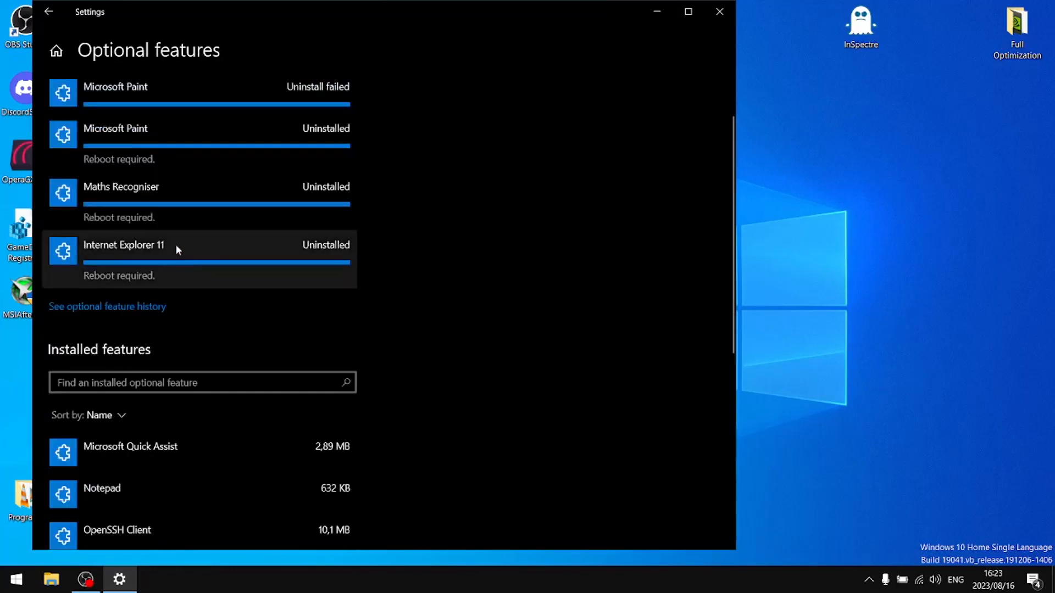
pyautogui.click(196, 457)
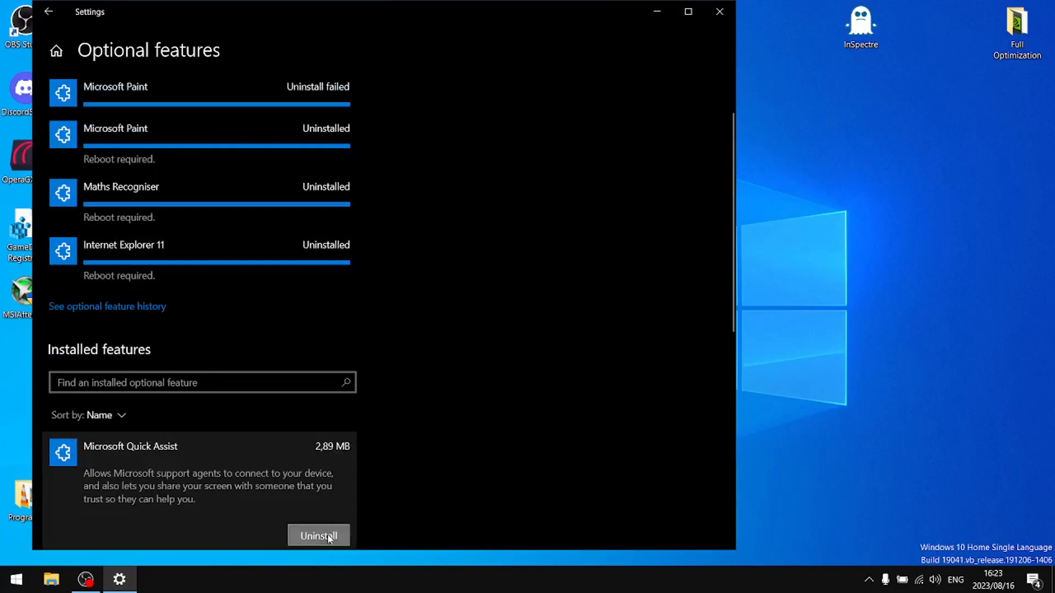
pyautogui.click(328, 534)
# Step: Uninstall OpenSSH Client, Steps Recorder and Windows Fax and Scan
pyautogui.scroll(-4, 348, 398)
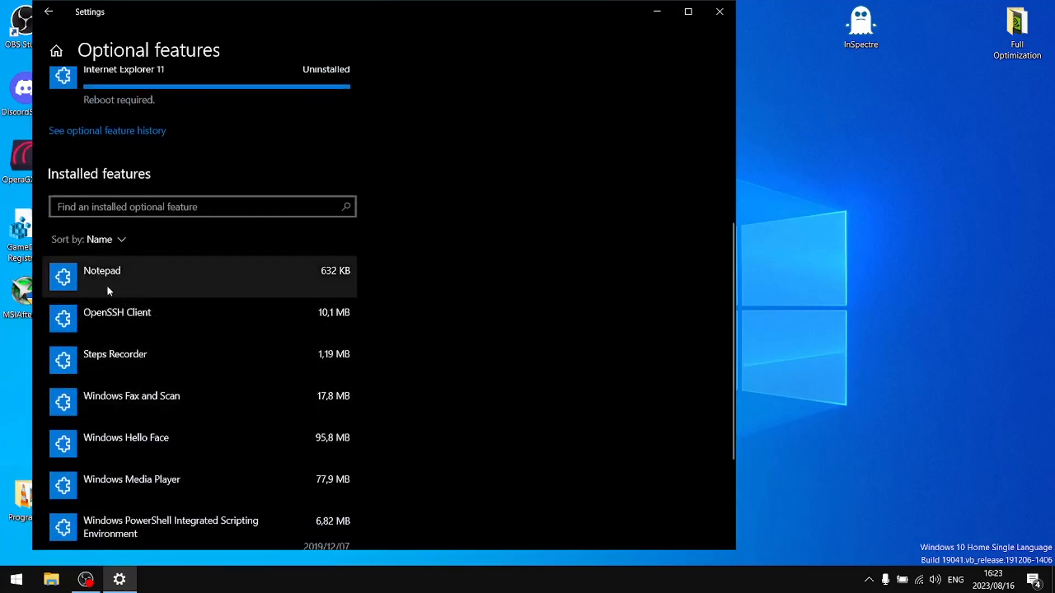
pyautogui.scroll(3, 188, 287)
pyautogui.scroll(-4, 299, 377)
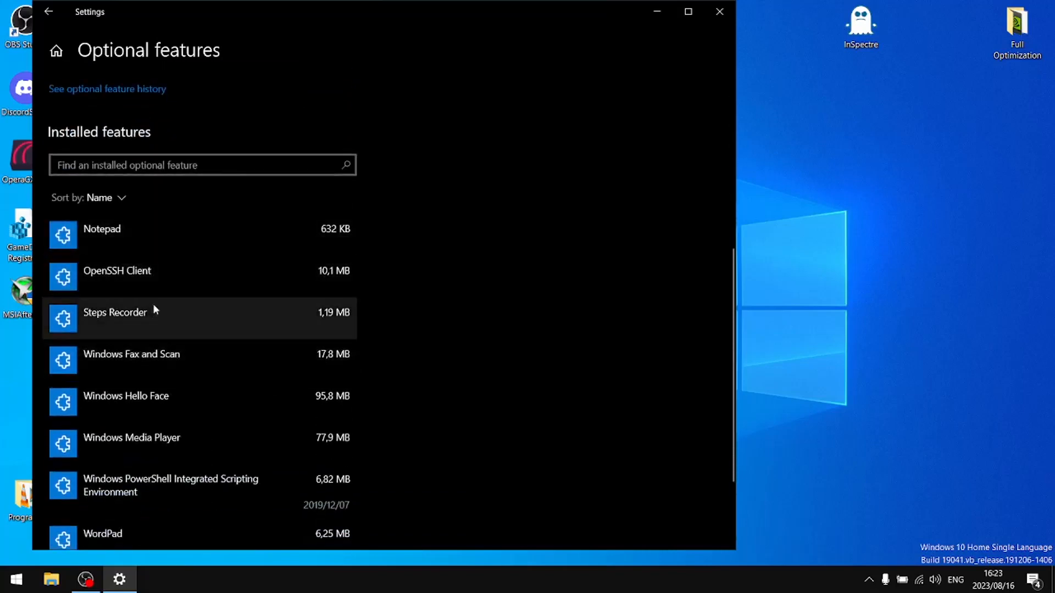
pyautogui.click(106, 282)
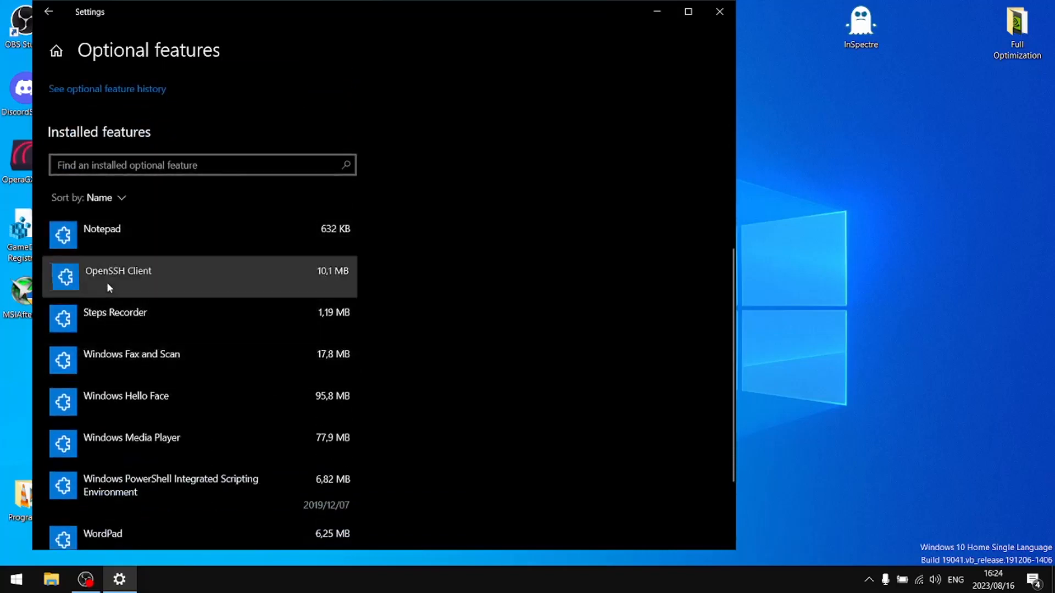
pyautogui.click(319, 348)
pyautogui.scroll(-3, 303, 360)
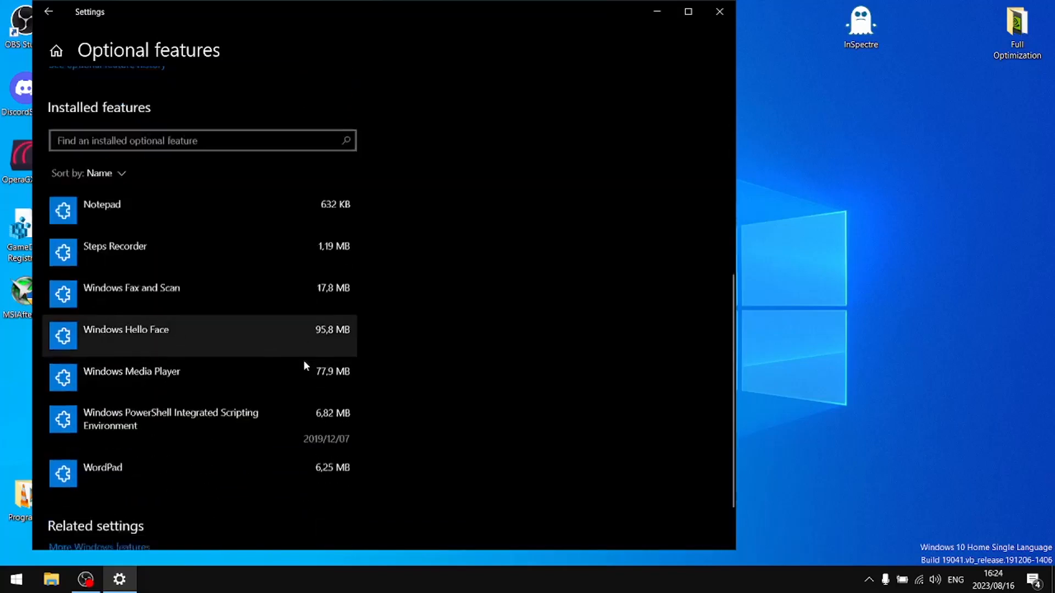
pyautogui.click(219, 212)
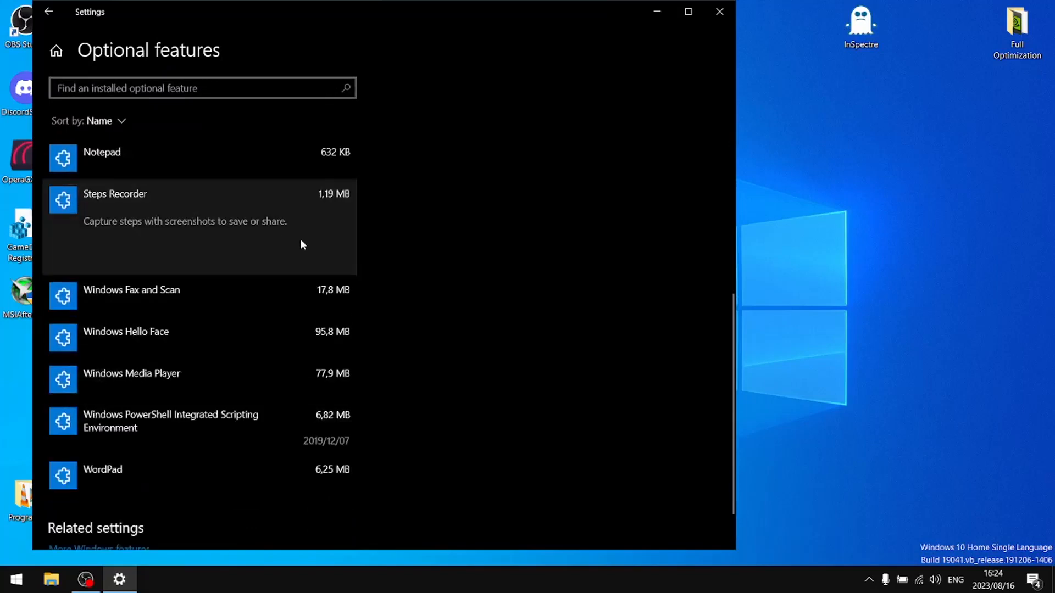
pyautogui.click(341, 264)
pyautogui.scroll(-4, 254, 323)
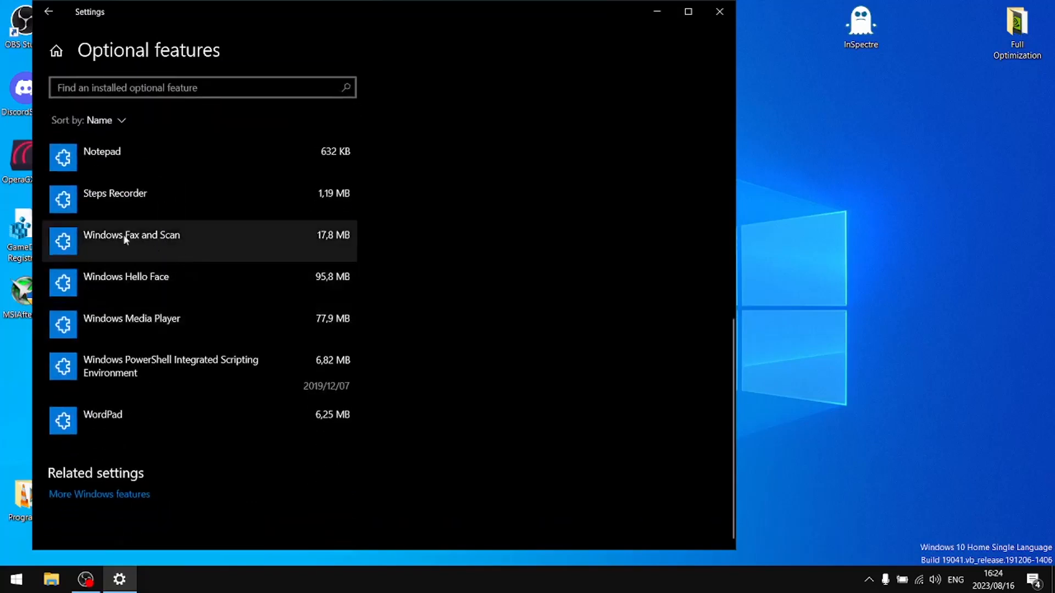
pyautogui.click(148, 203)
pyautogui.click(345, 262)
pyautogui.scroll(-5, 345, 344)
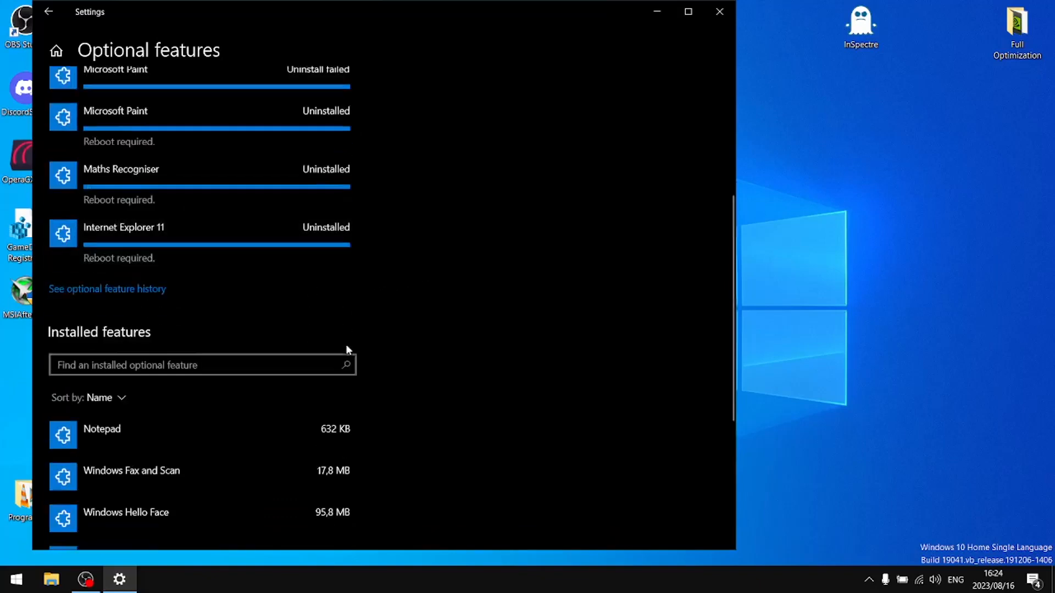
pyautogui.click(150, 237)
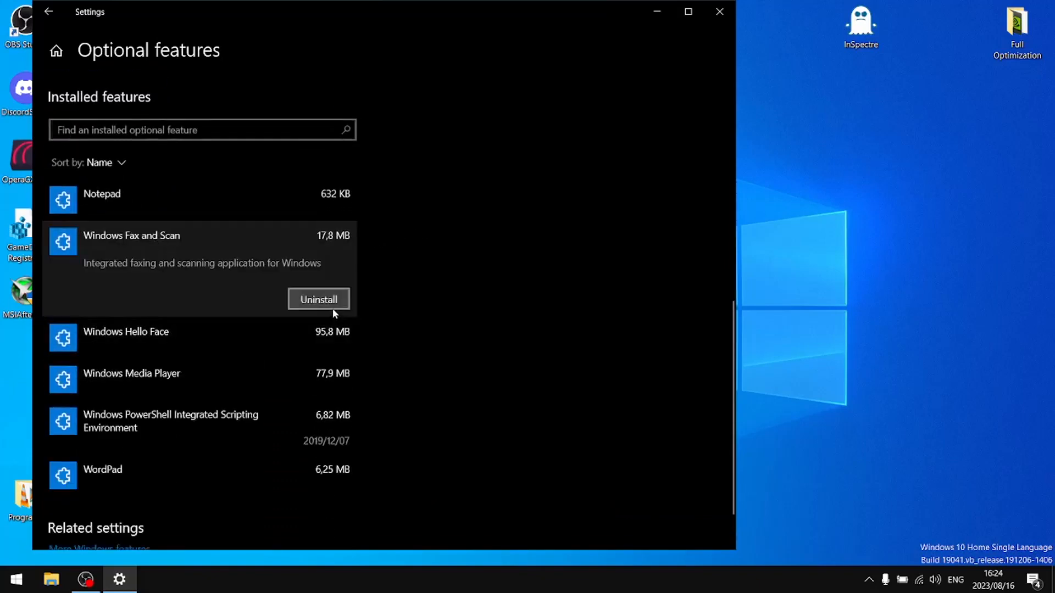
pyautogui.click(332, 305)
# Step: Uninstall Windows Hello Face and Windows Media Player, then return to Apps & features
pyautogui.click(179, 319)
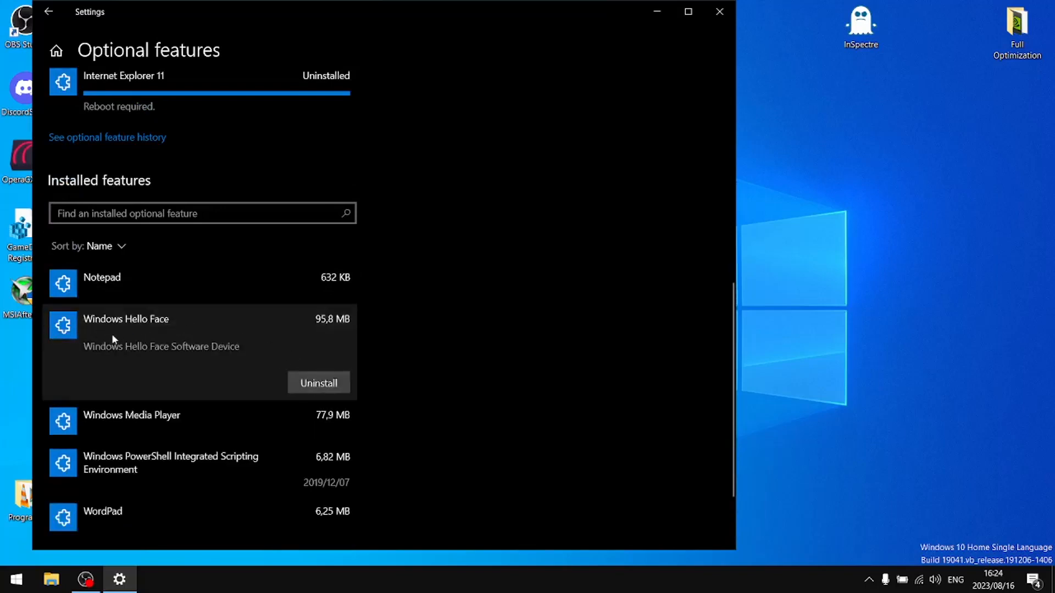
pyautogui.scroll(-2, 207, 398)
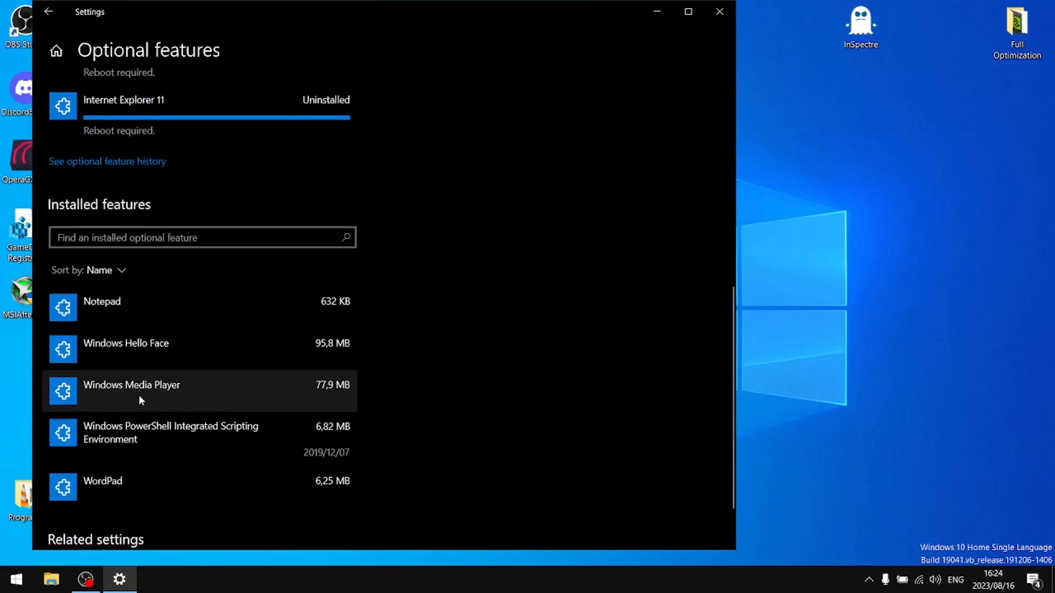
pyautogui.click(147, 347)
pyautogui.click(319, 404)
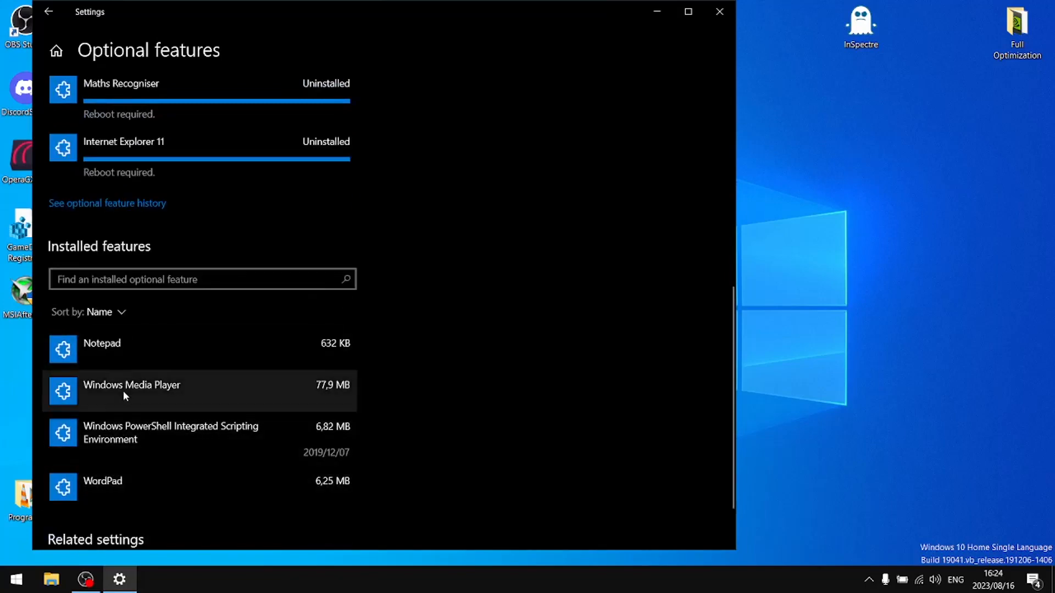
pyautogui.click(159, 404)
pyautogui.click(318, 460)
pyautogui.click(327, 461)
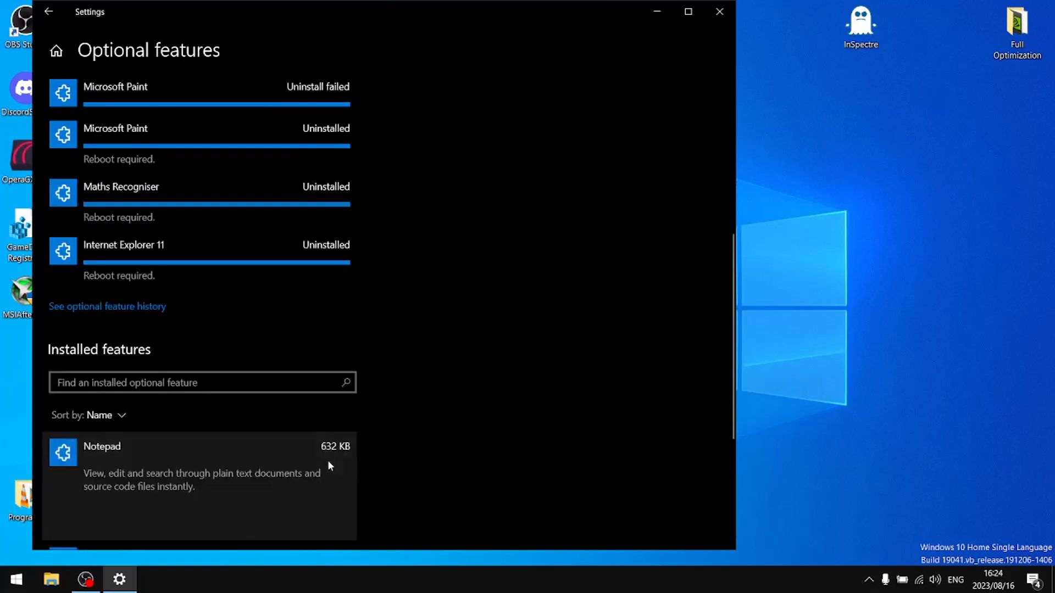
pyautogui.scroll(-5, 323, 463)
pyautogui.click(344, 340)
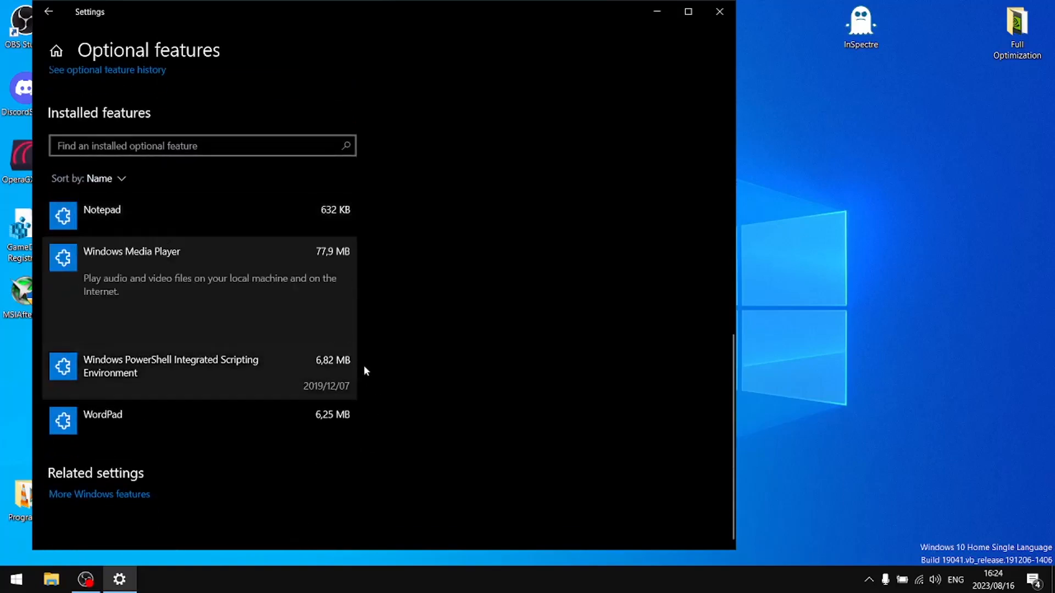
pyautogui.click(325, 330)
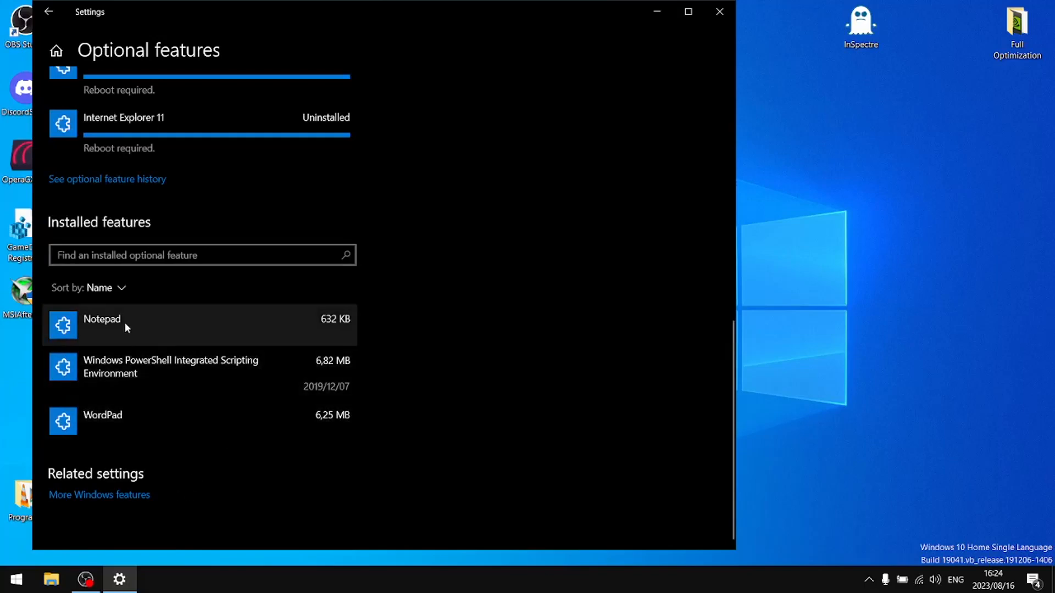
pyautogui.scroll(2, 116, 325)
pyautogui.scroll(-2, 165, 473)
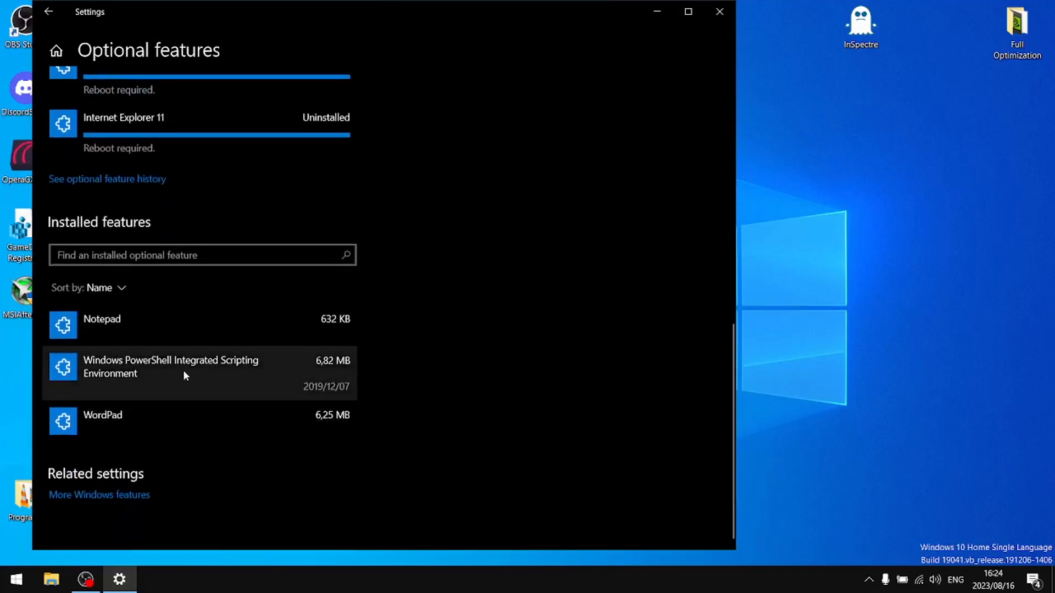
pyautogui.click(49, 11)
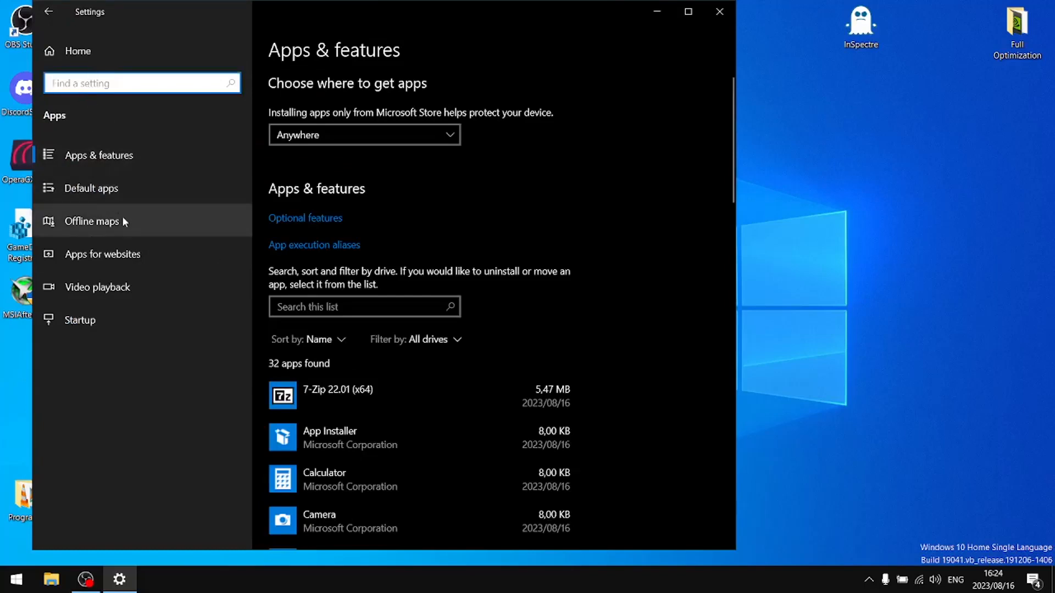
# Step: In Default apps, make VLC media player the default music player, then bring up the video player choices
pyautogui.click(105, 193)
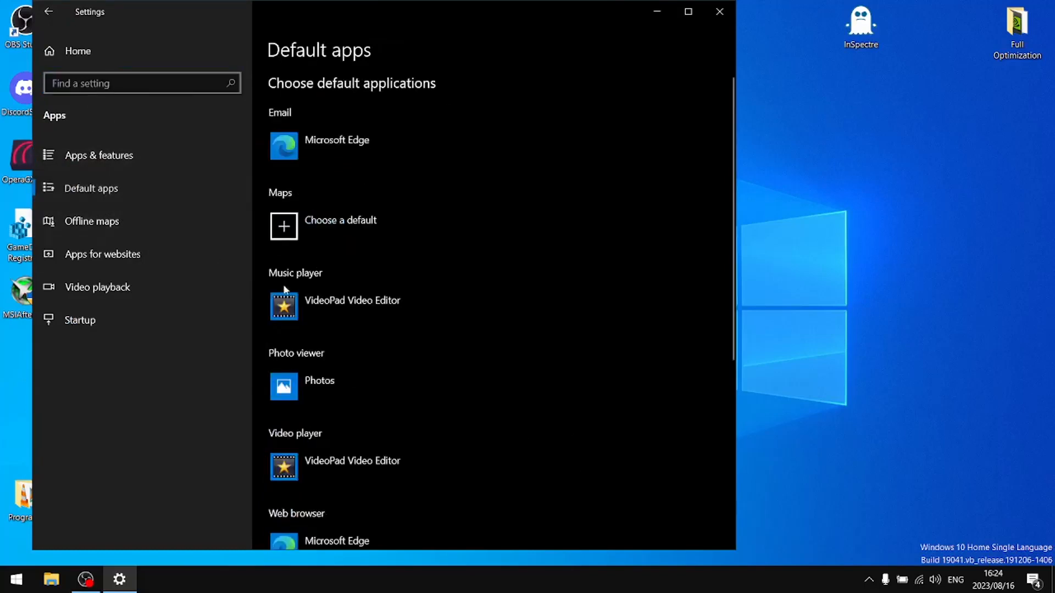
pyautogui.click(283, 151)
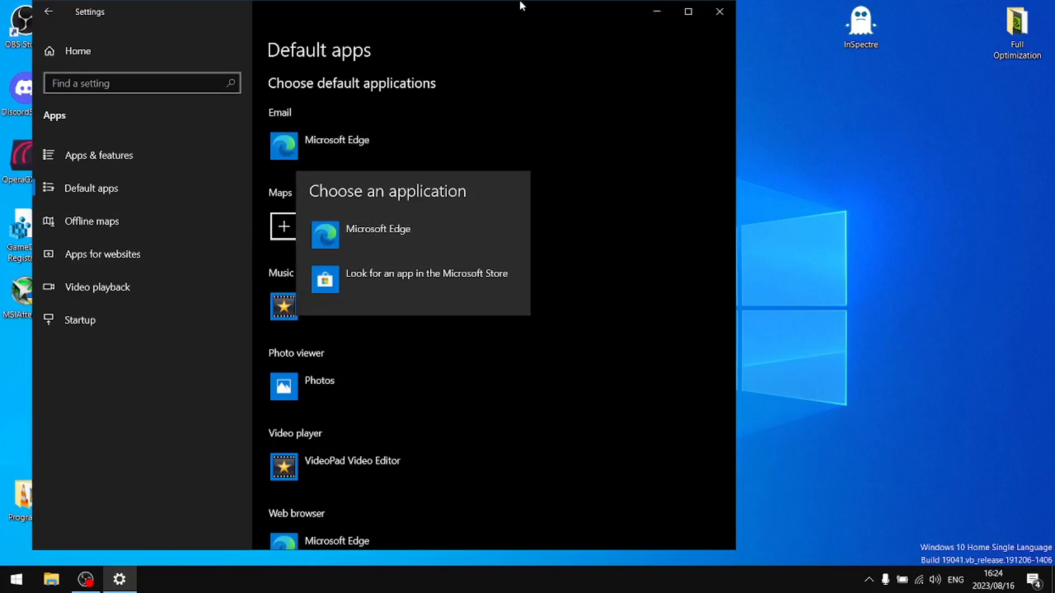
pyautogui.click(500, 21)
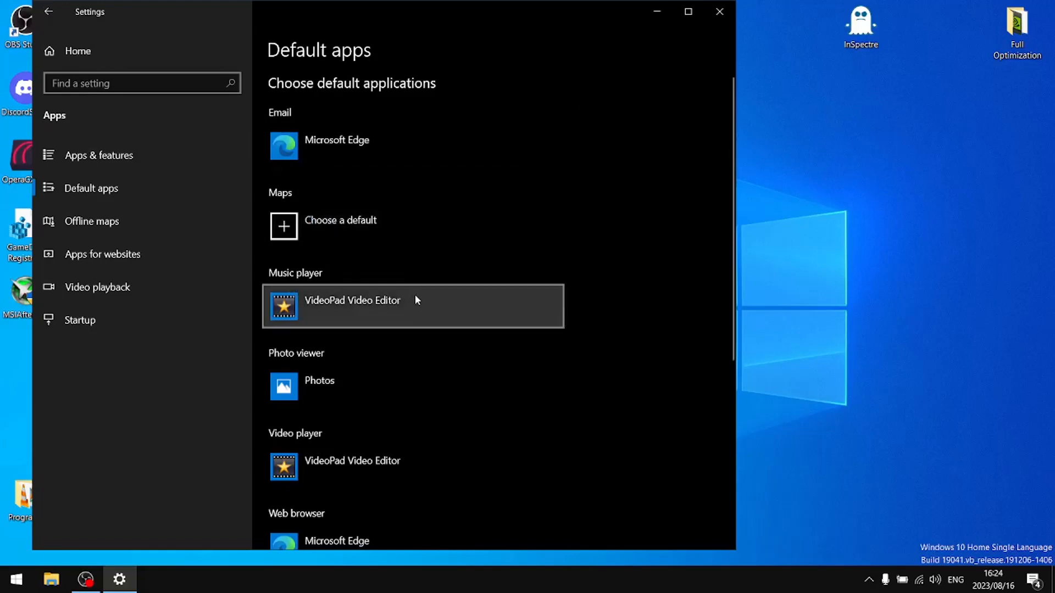
pyautogui.click(351, 306)
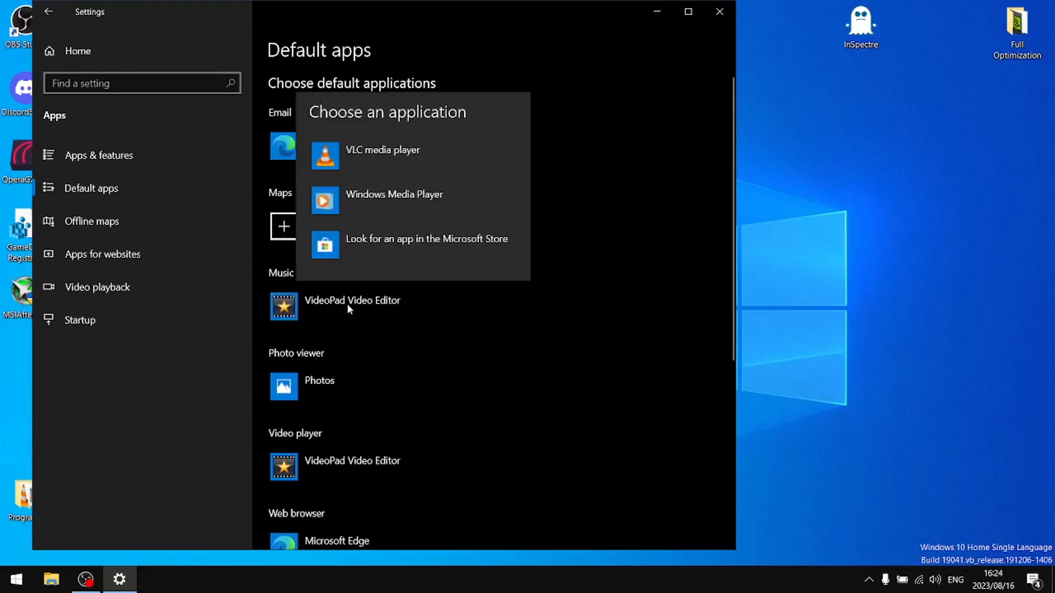
pyautogui.click(369, 164)
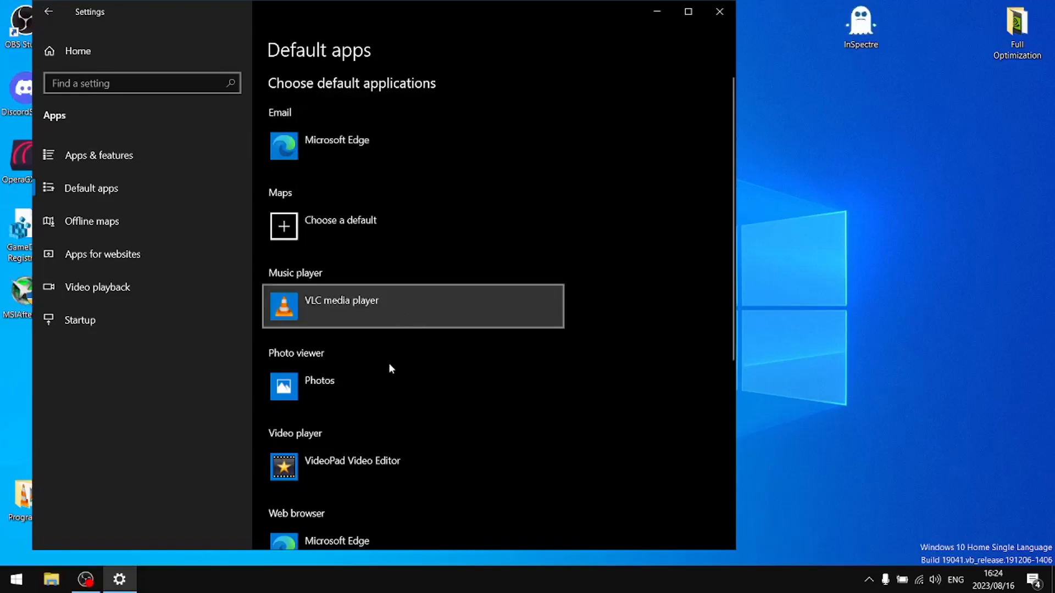
pyautogui.scroll(-3, 391, 368)
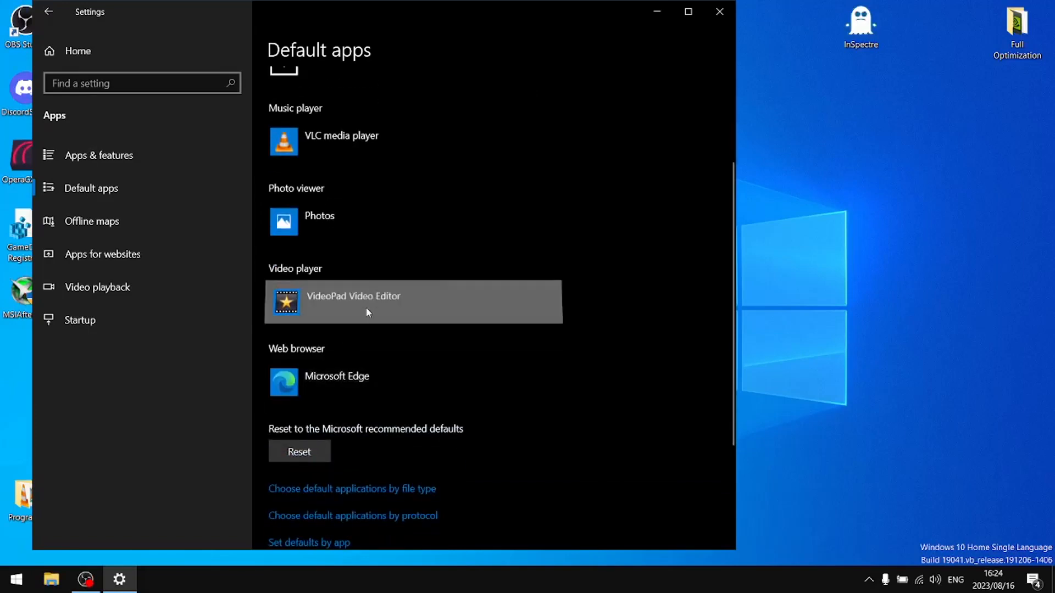
pyautogui.click(368, 312)
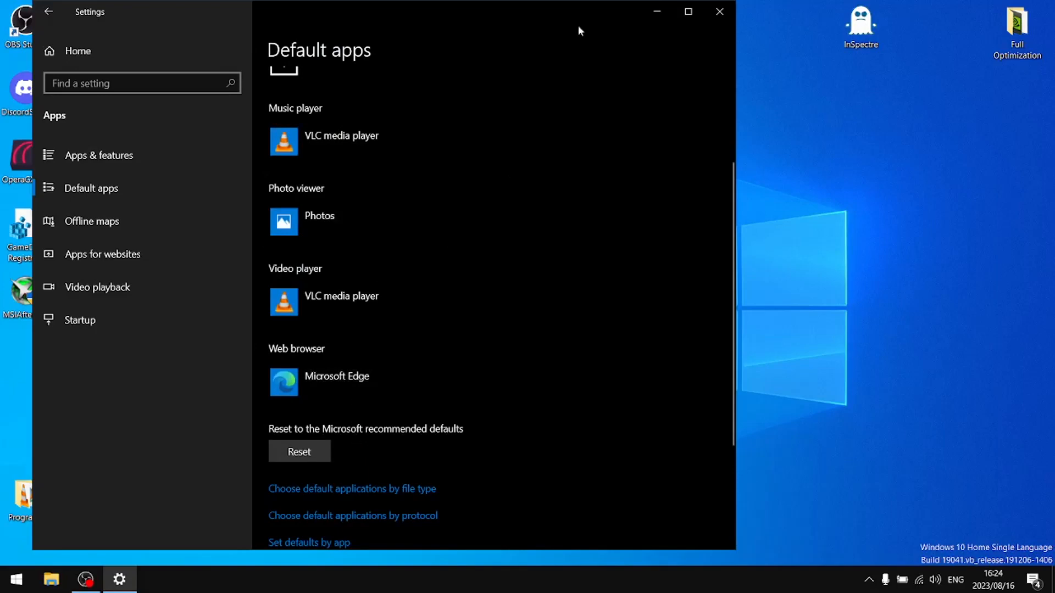
# Step: Run the Opera GX setup as administrator and accept the terms to start installing
pyautogui.click(655, 12)
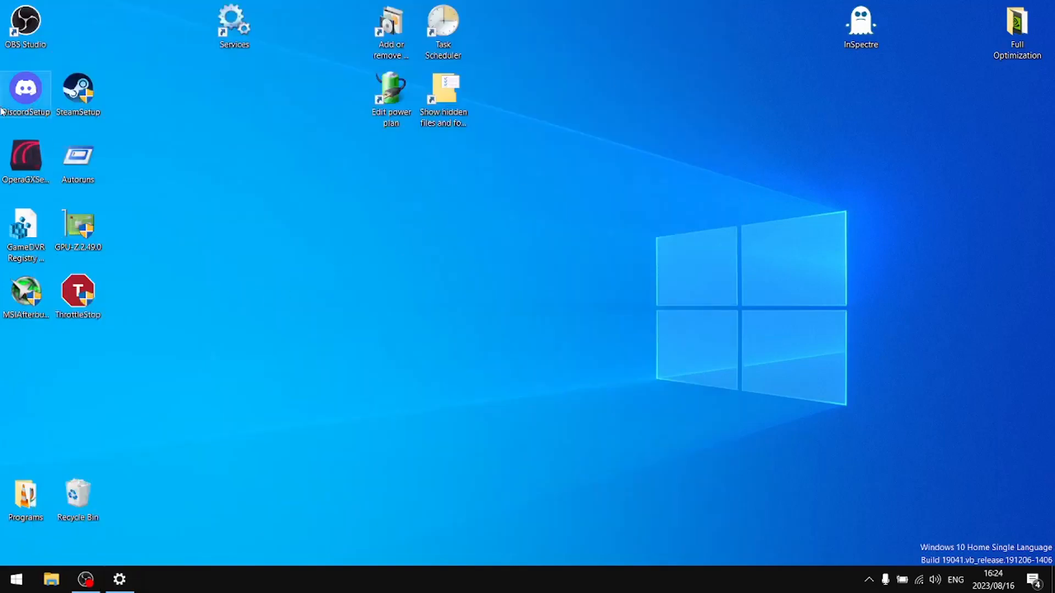
pyautogui.rightClick(35, 172)
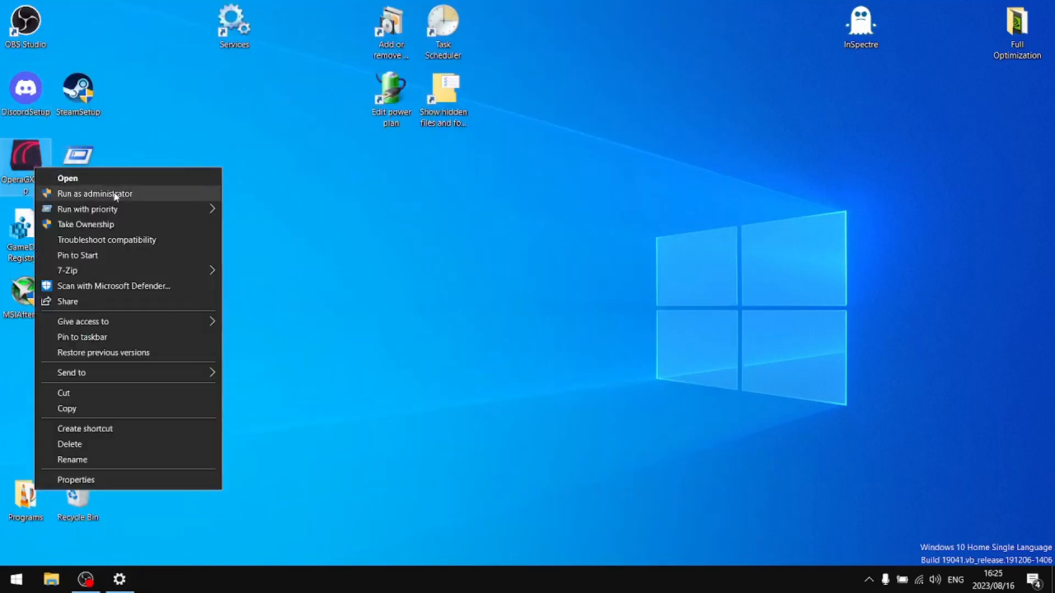
pyautogui.click(115, 194)
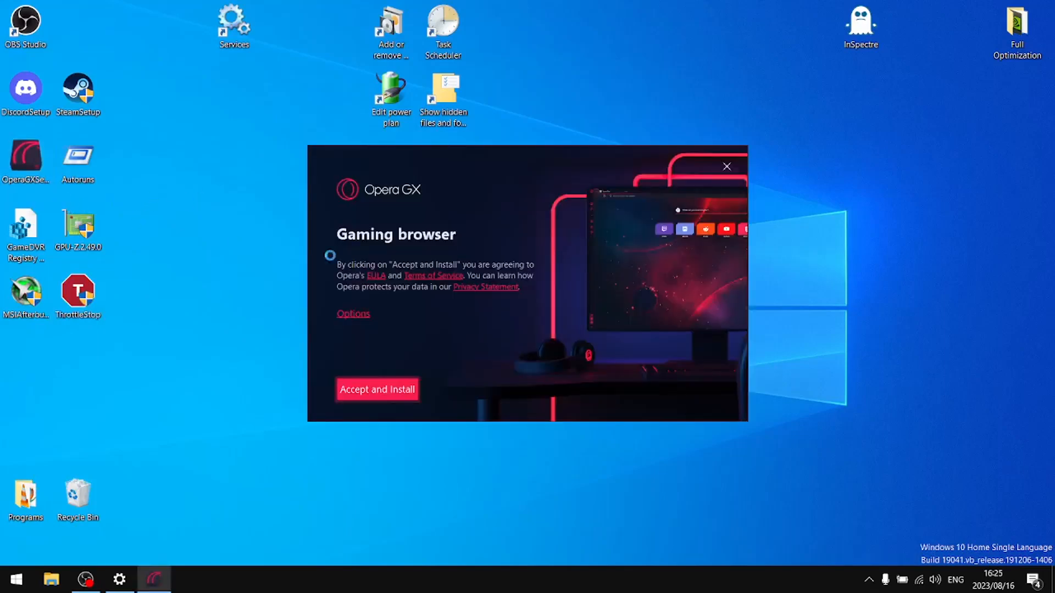
pyautogui.click(408, 391)
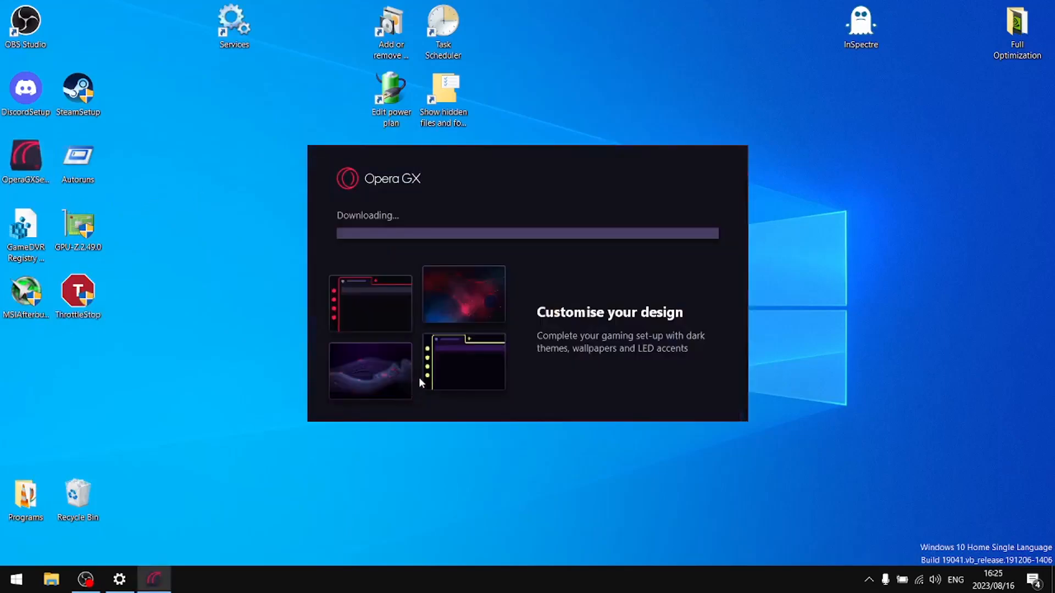
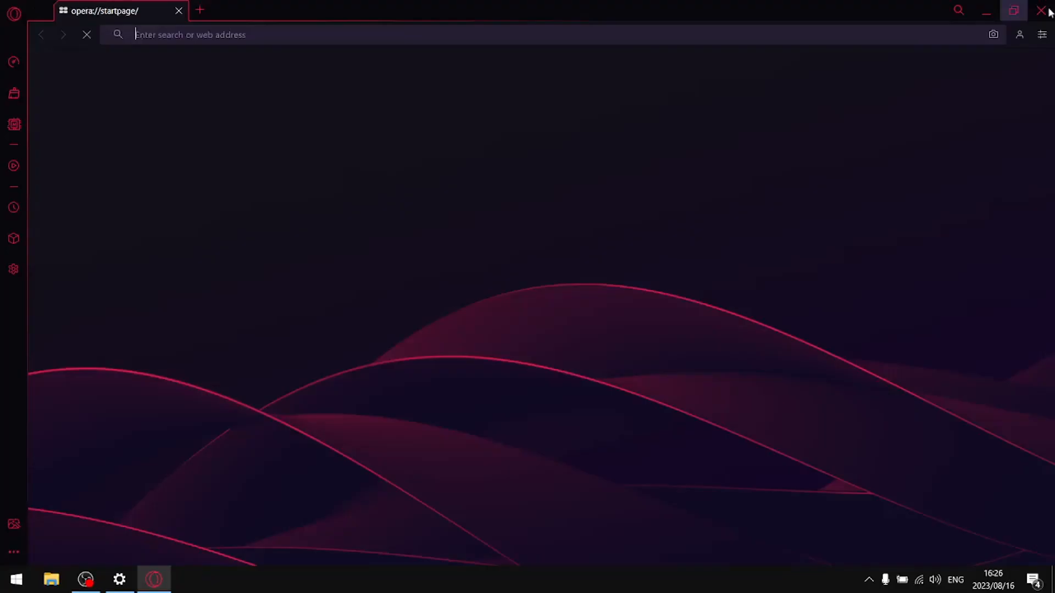
# Step: Close Opera GX, delete the OperaGXSetup installer, and move the Opera GX Browser shortcut
pyautogui.click(1039, 9)
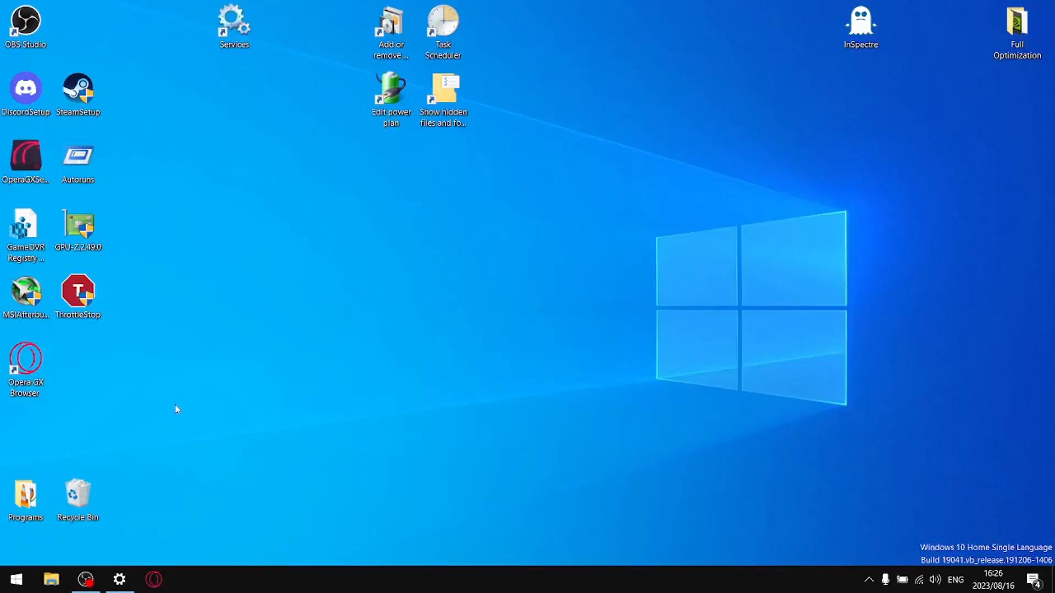
pyautogui.rightClick(9, 157)
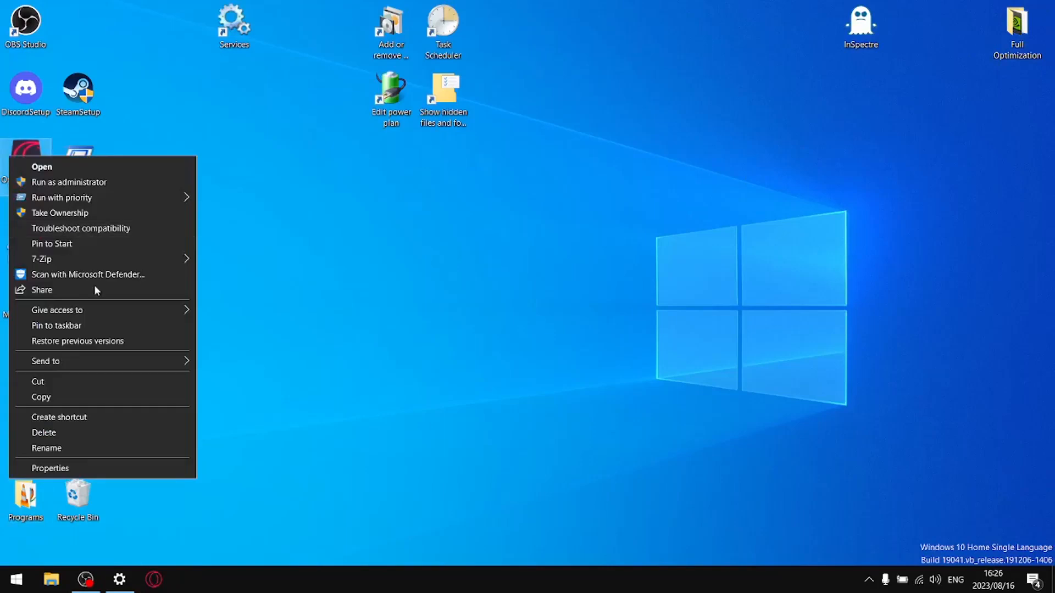
pyautogui.click(83, 426)
pyautogui.moveTo(18, 369); pyautogui.dragTo(25, 492)
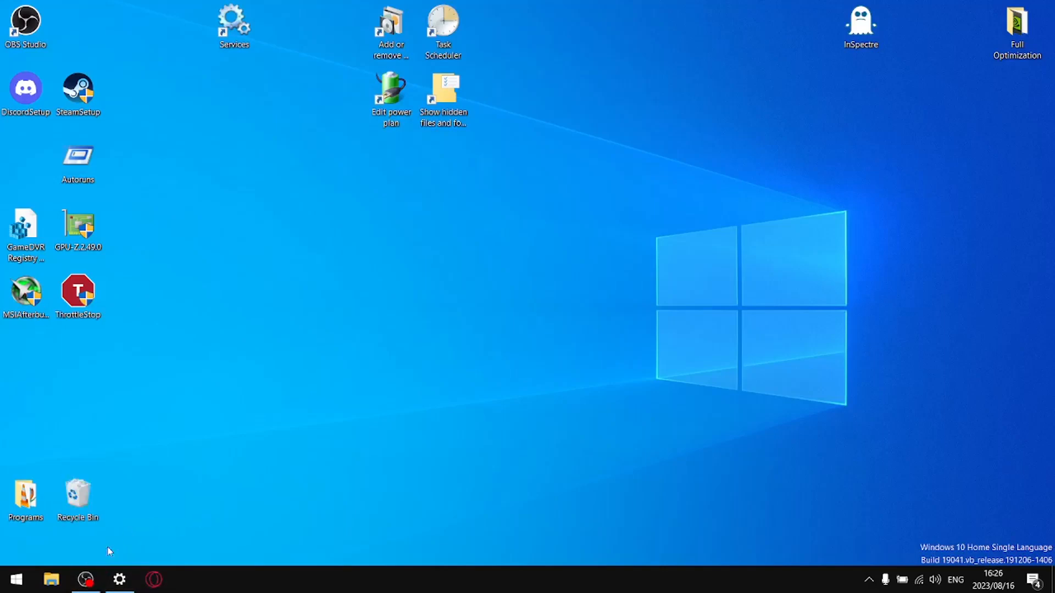
# Step: Close the old Settings window from the taskbar and launch a new one from Start
pyautogui.rightClick(119, 579)
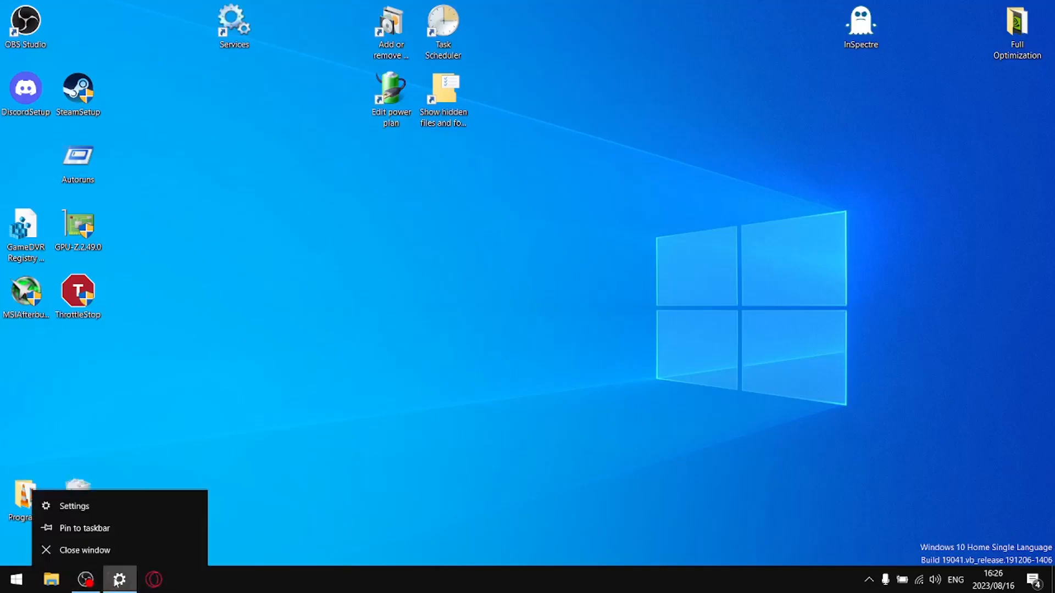
pyautogui.click(129, 553)
pyautogui.click(17, 579)
pyautogui.click(22, 528)
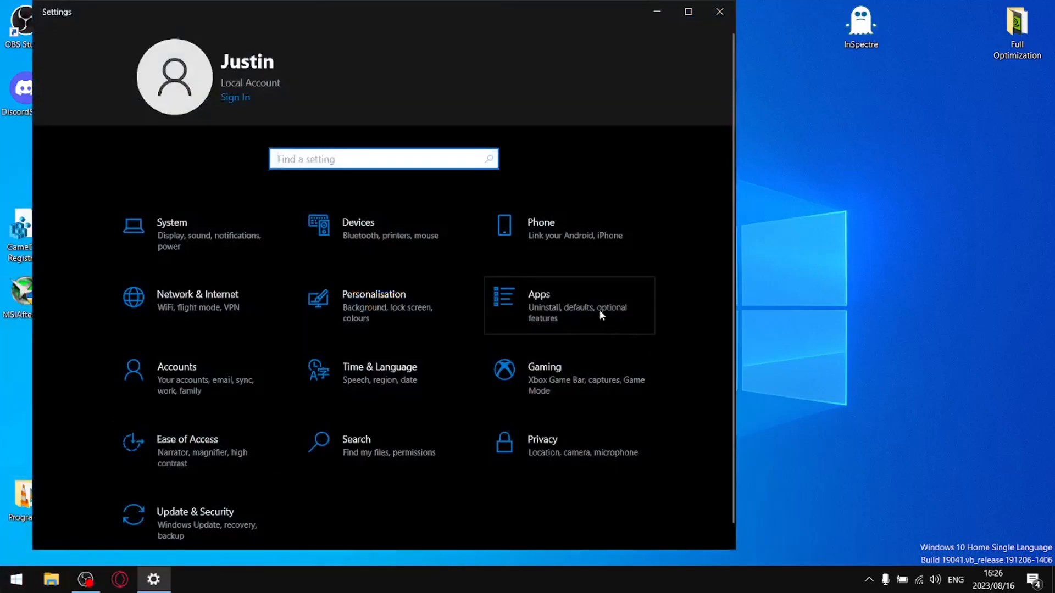
# Step: Make Opera GX the default web browser, switching away from Microsoft Edge
pyautogui.click(599, 310)
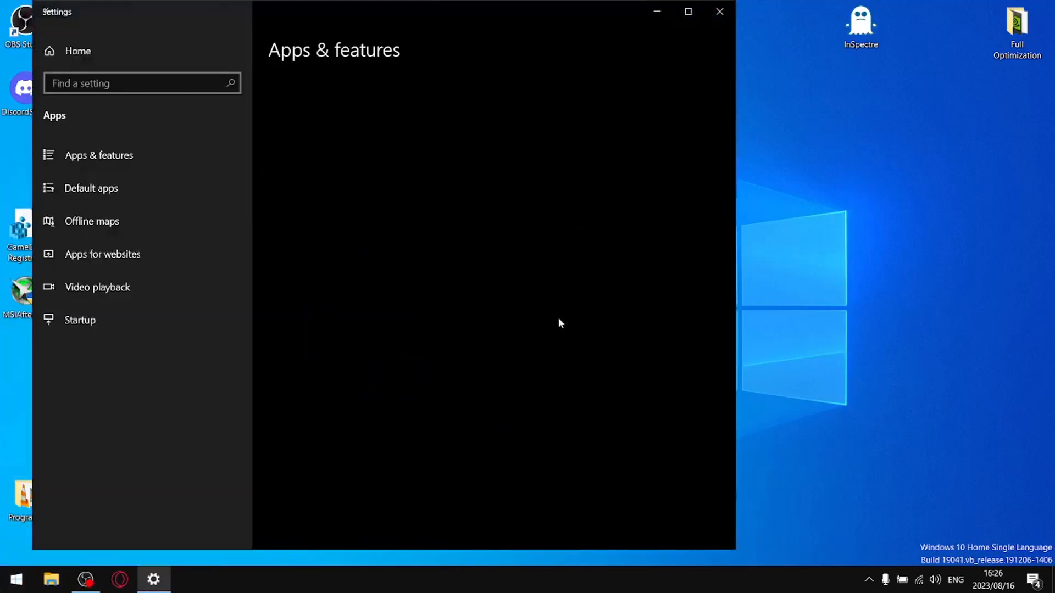
pyautogui.click(129, 193)
pyautogui.scroll(-5, 447, 282)
pyautogui.click(360, 216)
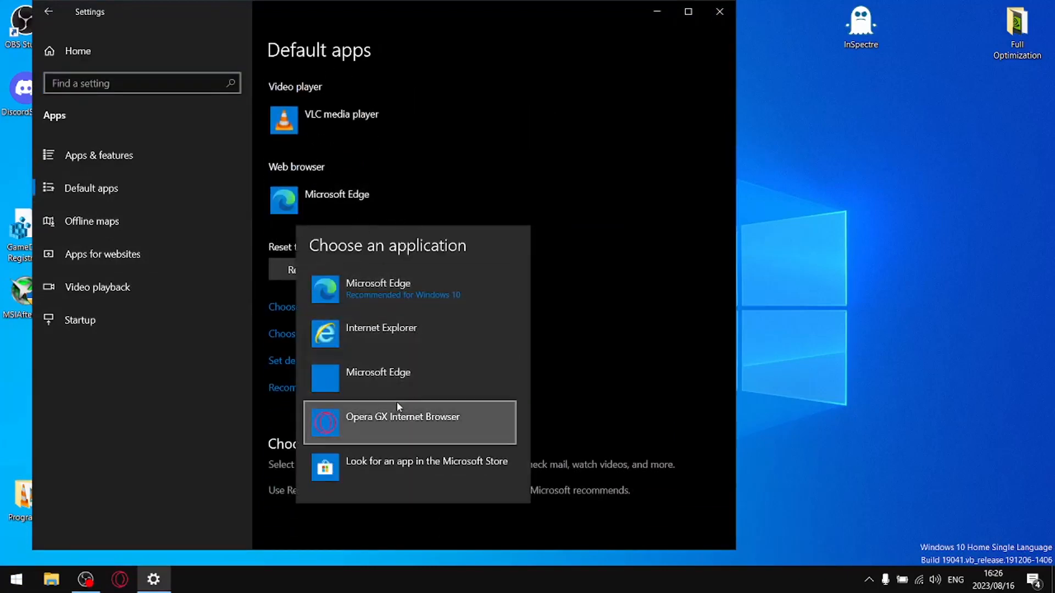
pyautogui.click(392, 415)
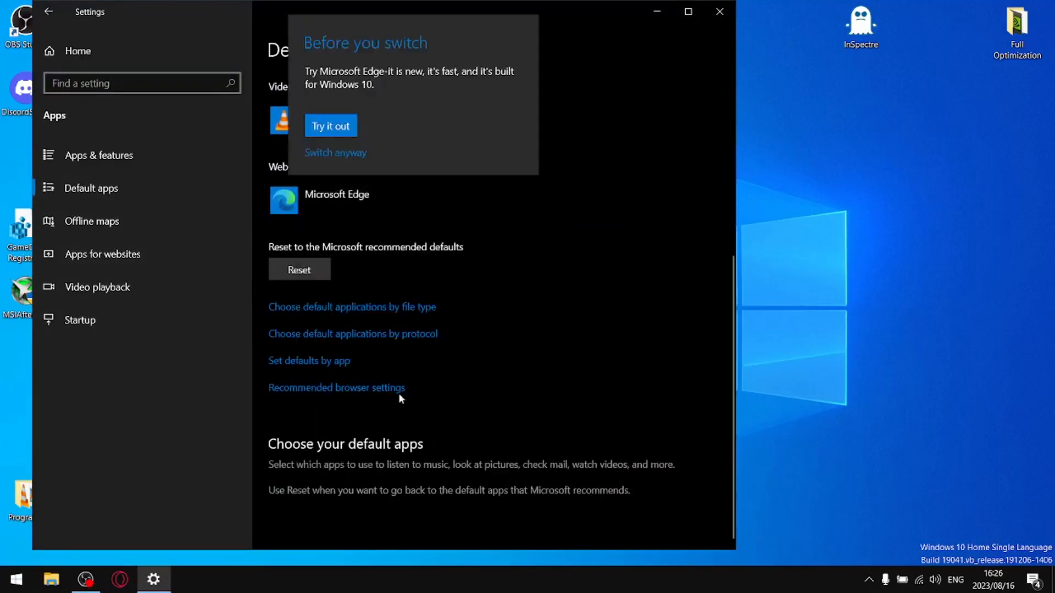
pyautogui.click(348, 155)
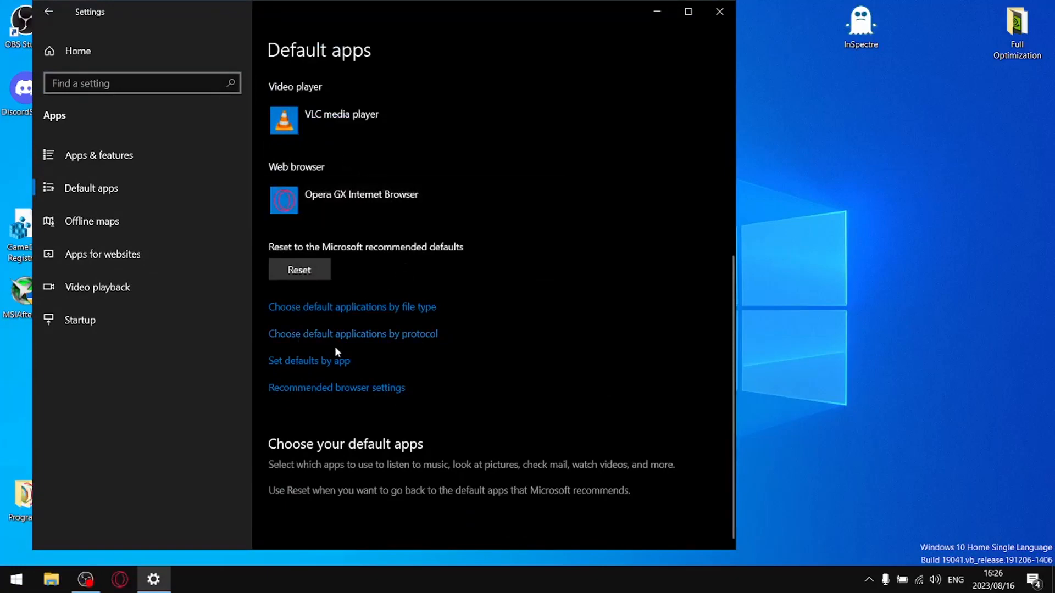
# Step: Turn off automatic updates for offline maps
pyautogui.click(102, 226)
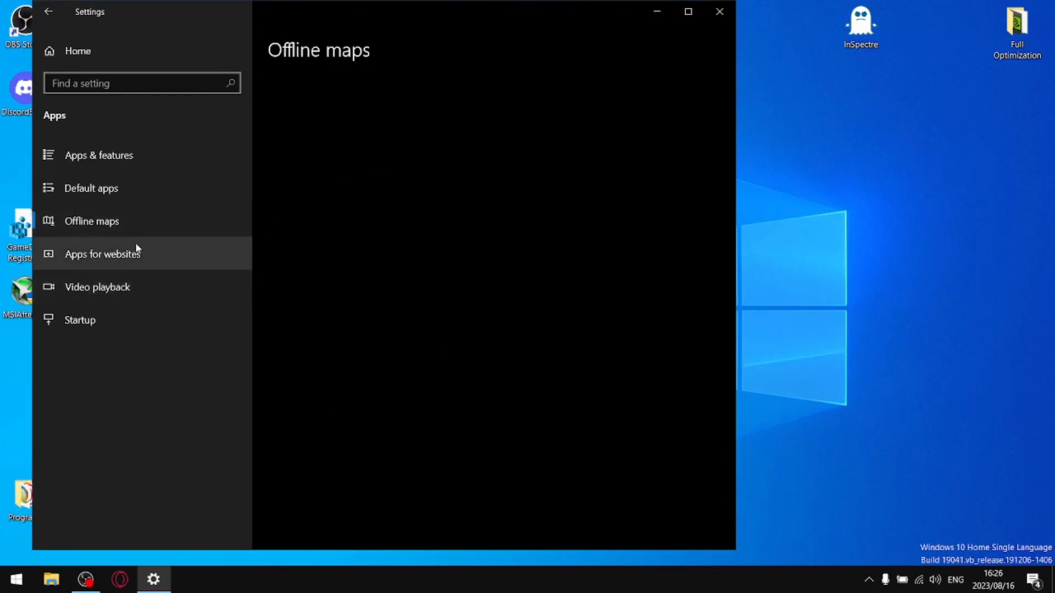
pyautogui.scroll(-3, 385, 329)
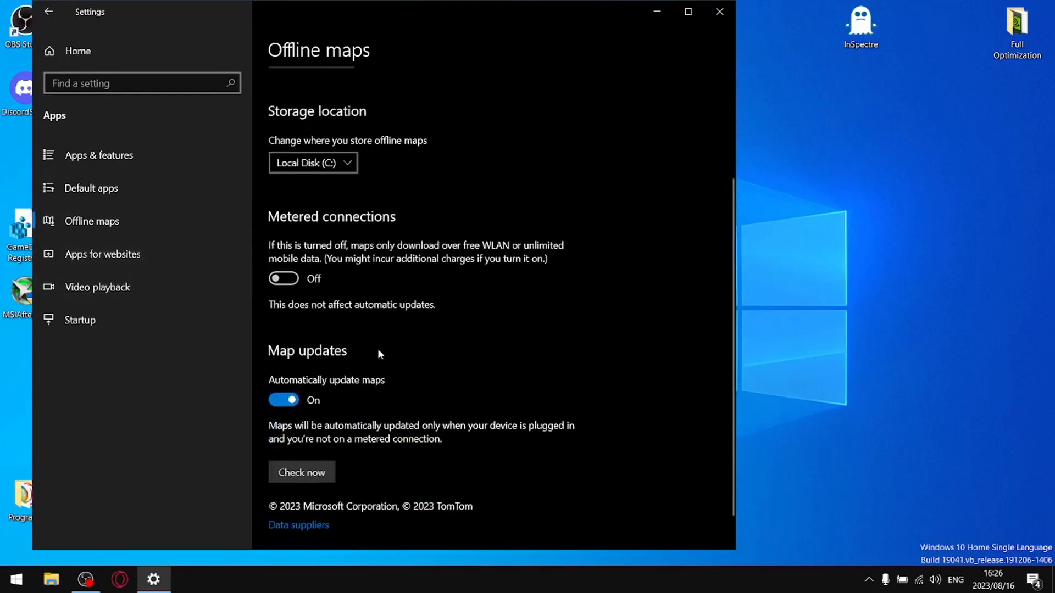
pyautogui.click(286, 401)
# Step: Set video playback on battery power to Optimise for video quality
pyautogui.scroll(-1, 450, 379)
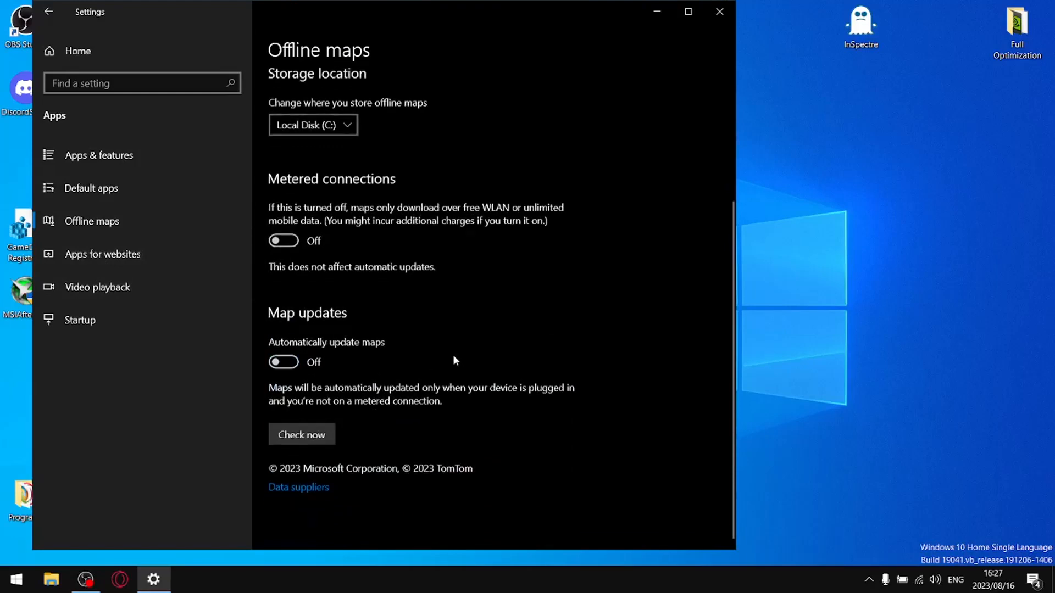
pyautogui.click(97, 263)
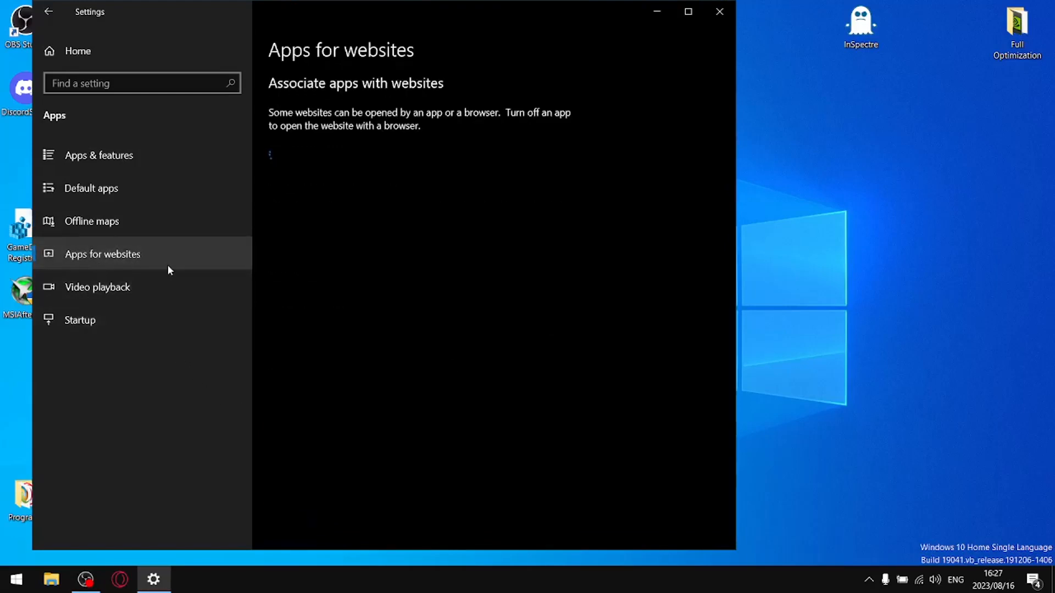
pyautogui.click(120, 295)
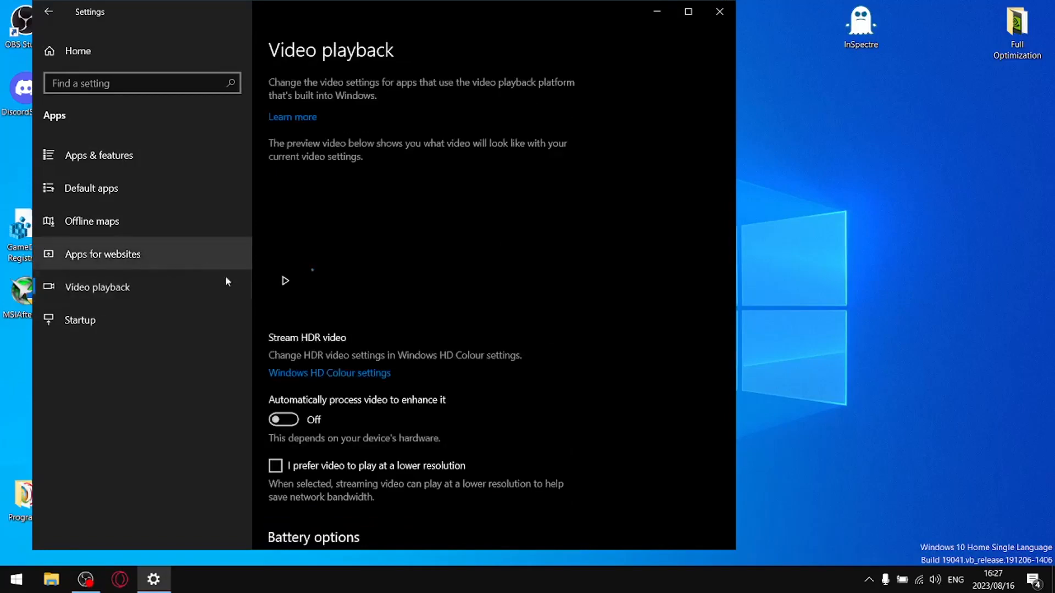
pyautogui.scroll(-2, 371, 367)
pyautogui.click(369, 343)
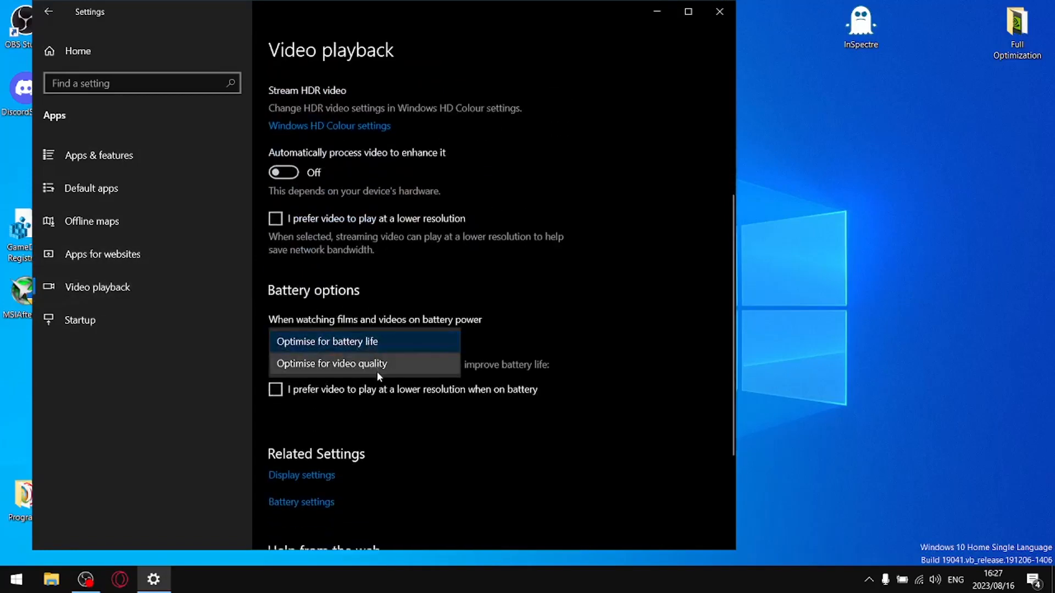
pyautogui.click(368, 366)
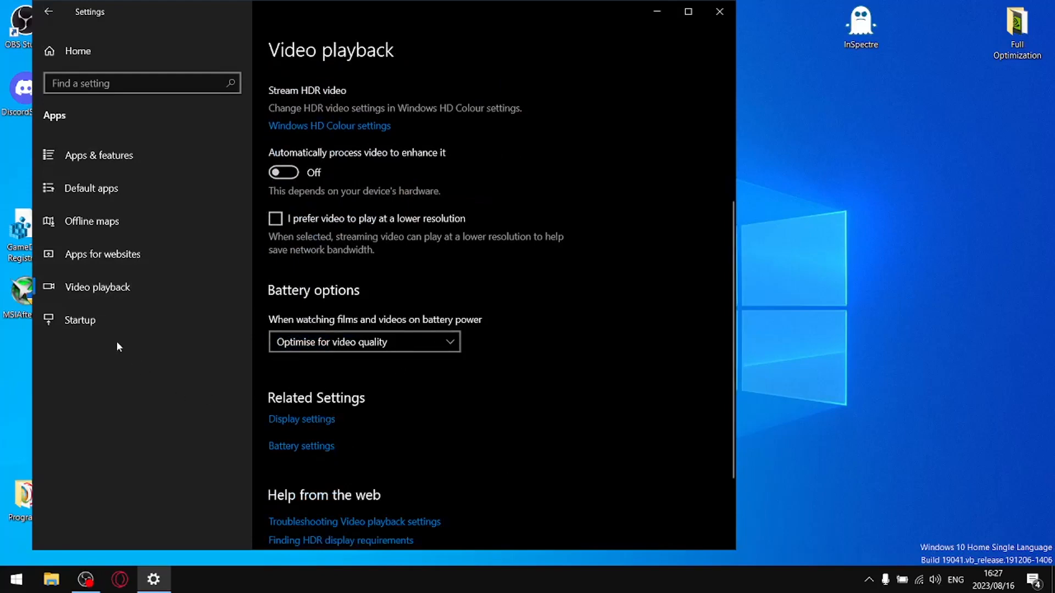
pyautogui.click(99, 326)
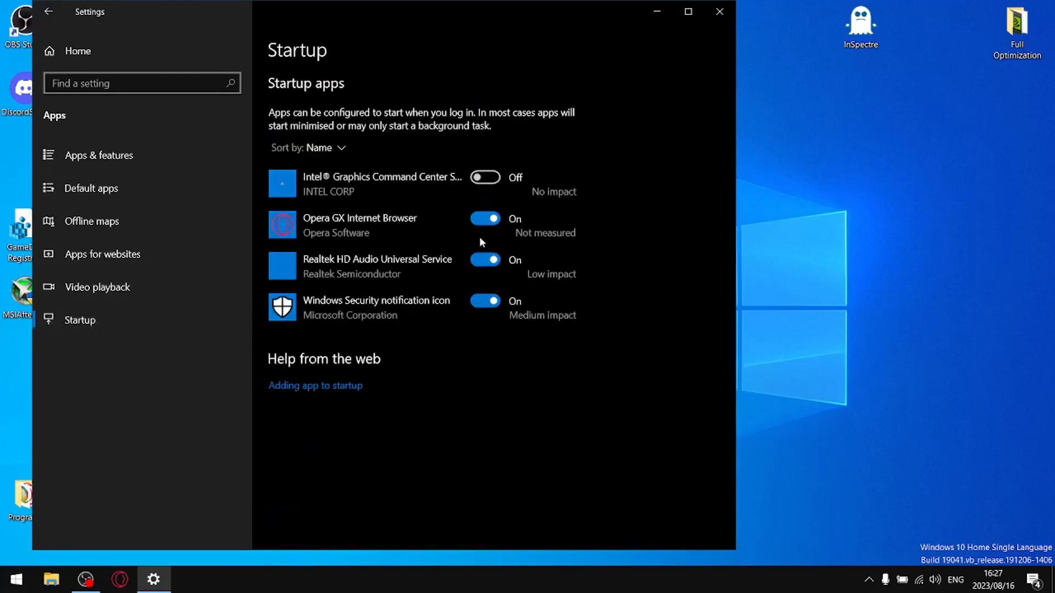
# Step: Disable Opera GX and Realtek HD Audio at startup, confirming in Task Manager's Startup list
pyautogui.click(493, 219)
pyautogui.click(493, 259)
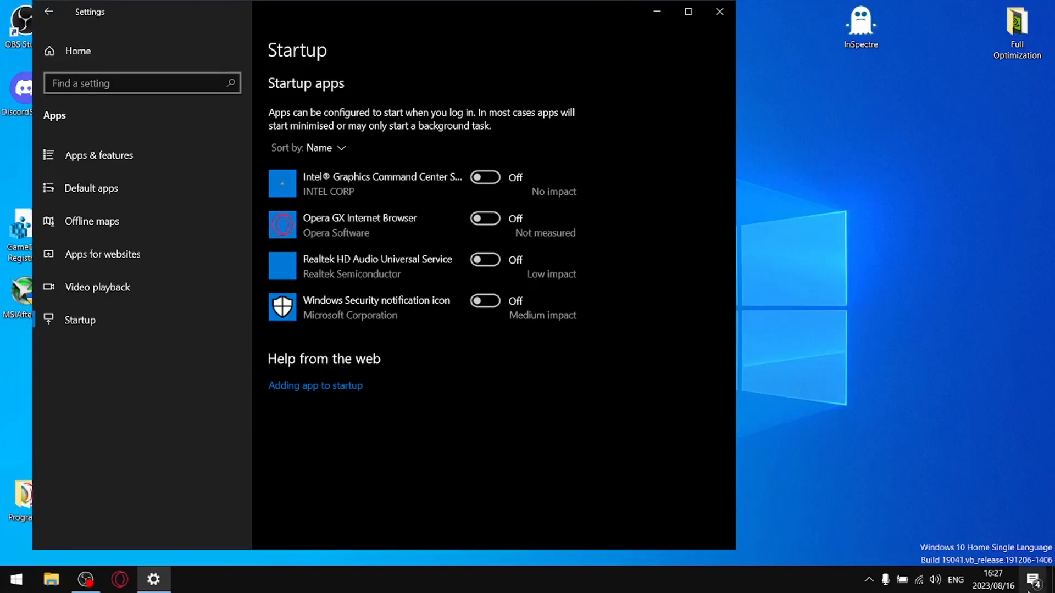
pyautogui.click(698, 586)
pyautogui.rightClick(698, 586)
pyautogui.click(774, 515)
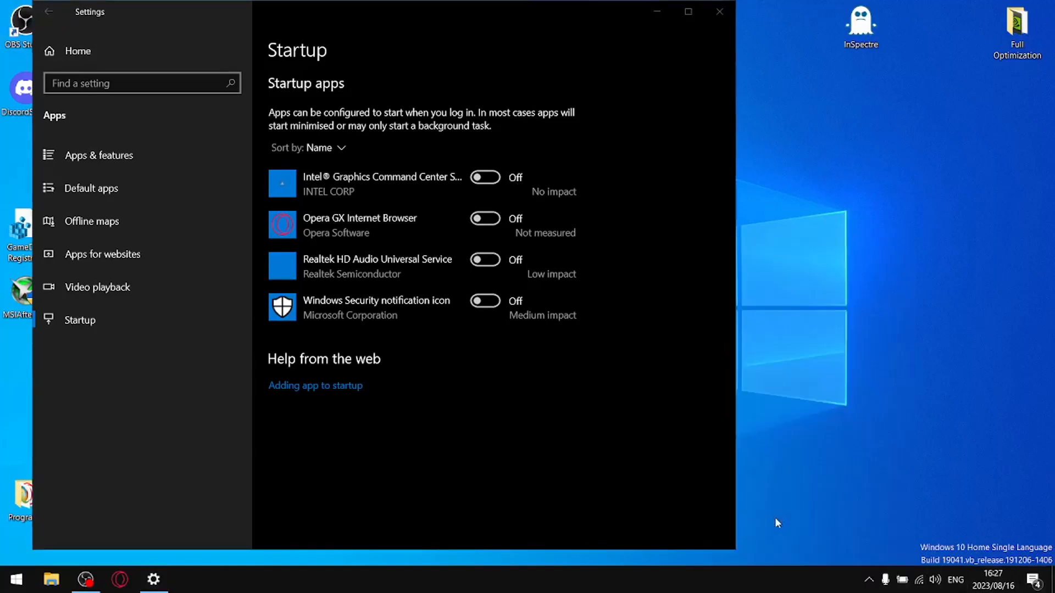
pyautogui.click(265, 134)
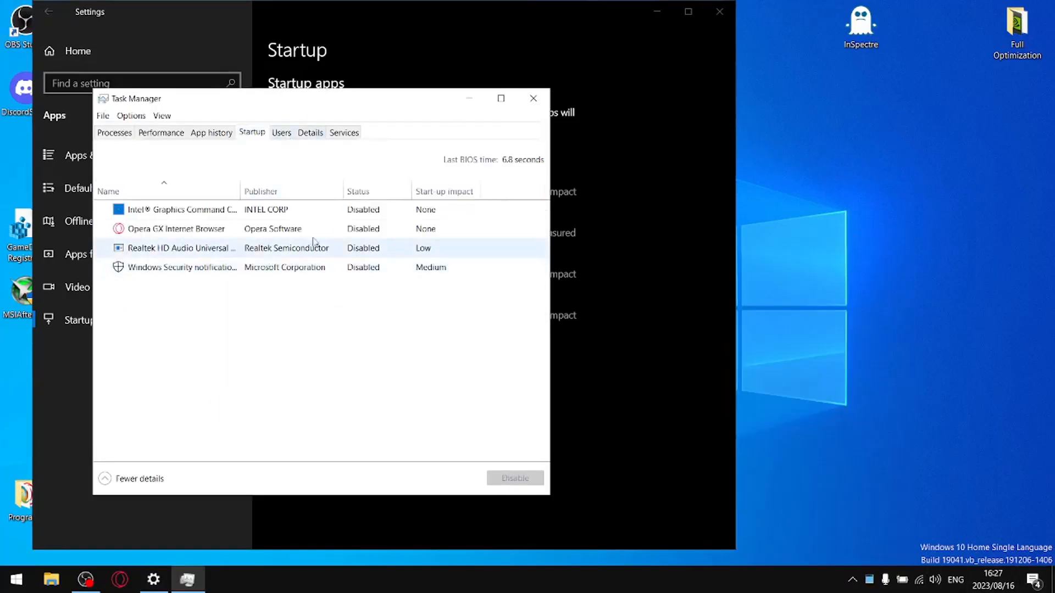
pyautogui.click(533, 98)
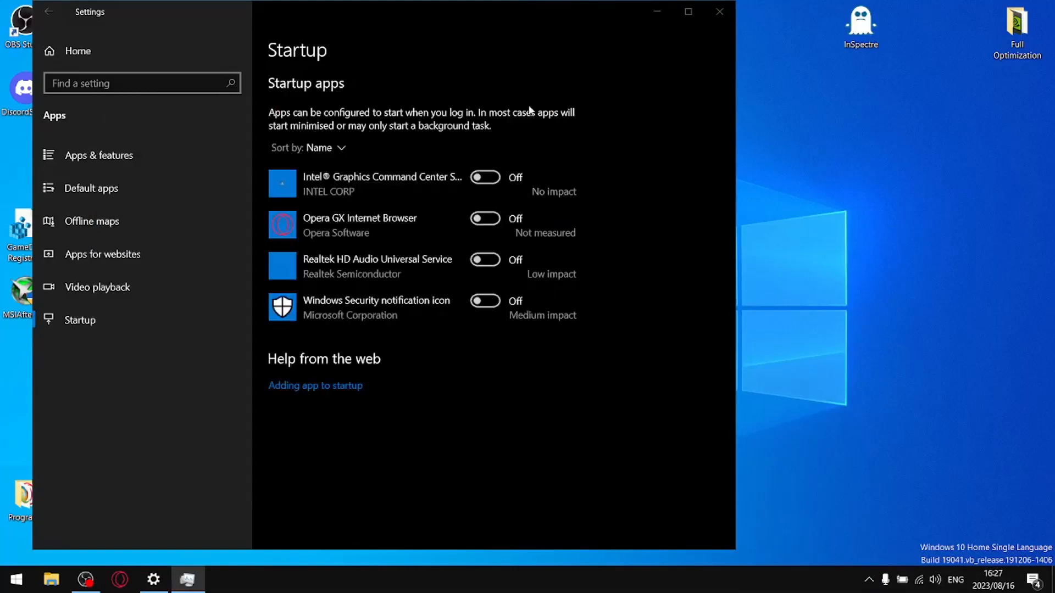
pyautogui.click(48, 8)
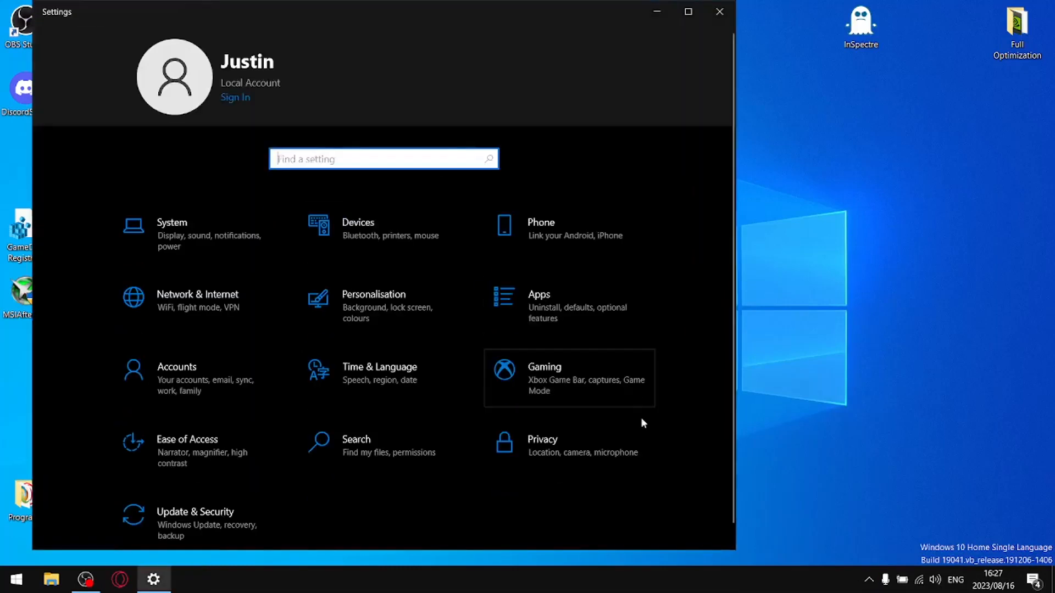
# Step: Turn off Show recently added apps under Personalisation > Start and check the Start menu
pyautogui.click(415, 309)
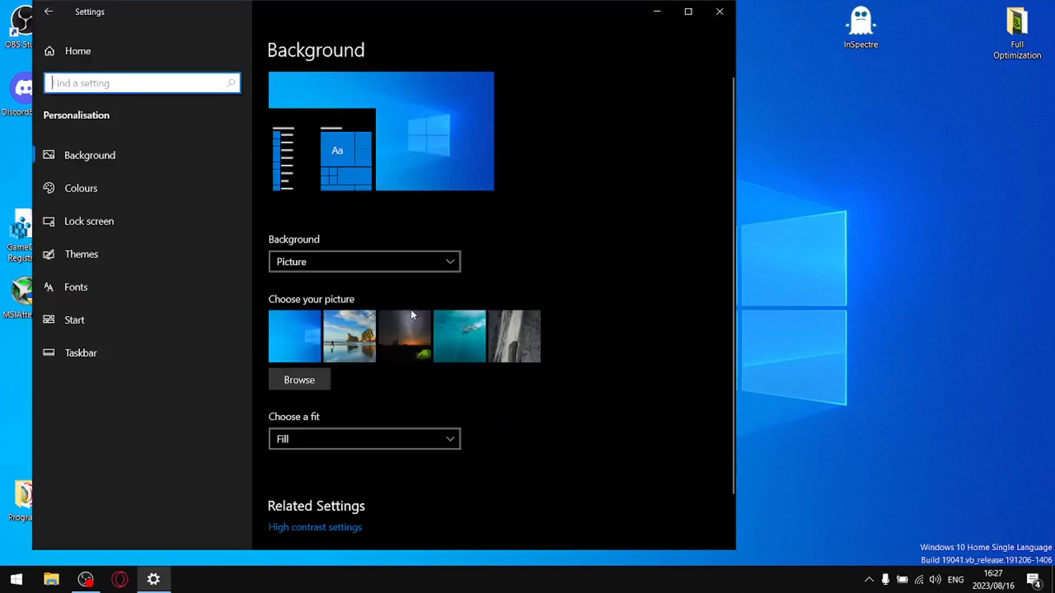
pyautogui.click(103, 333)
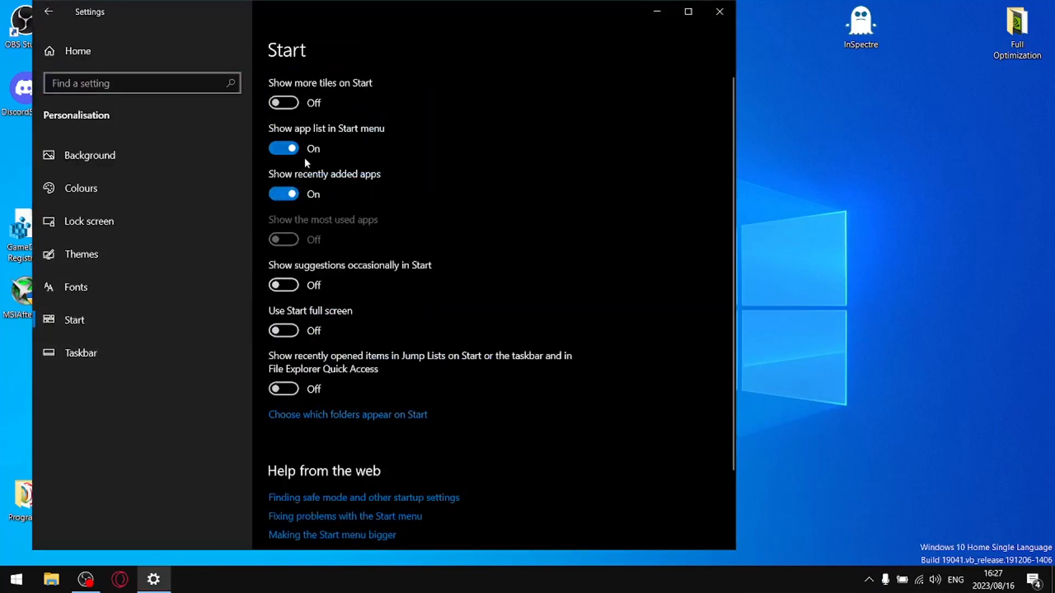
pyautogui.click(298, 199)
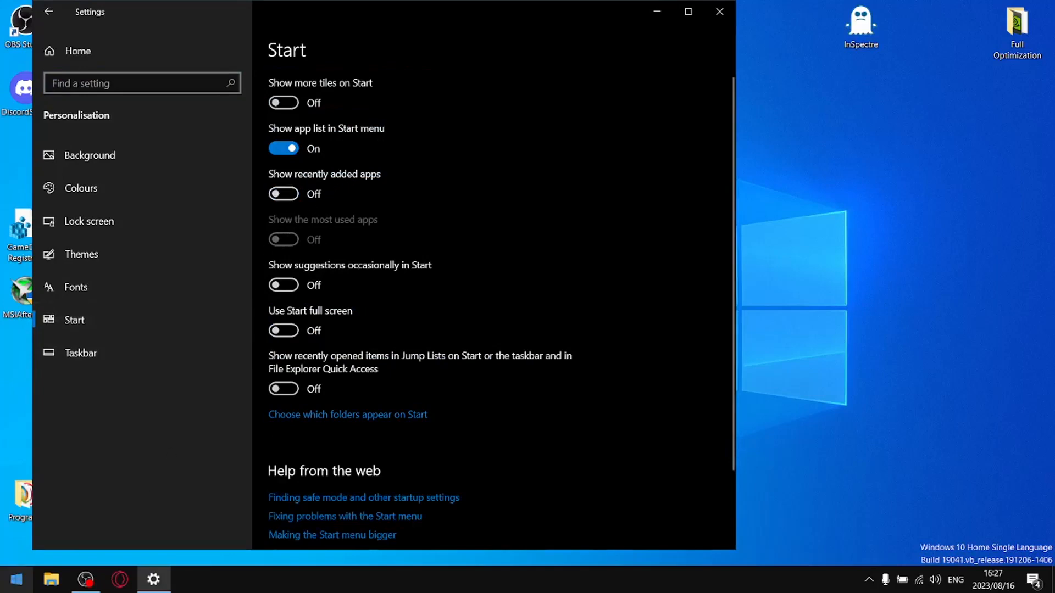
pyautogui.press('super')
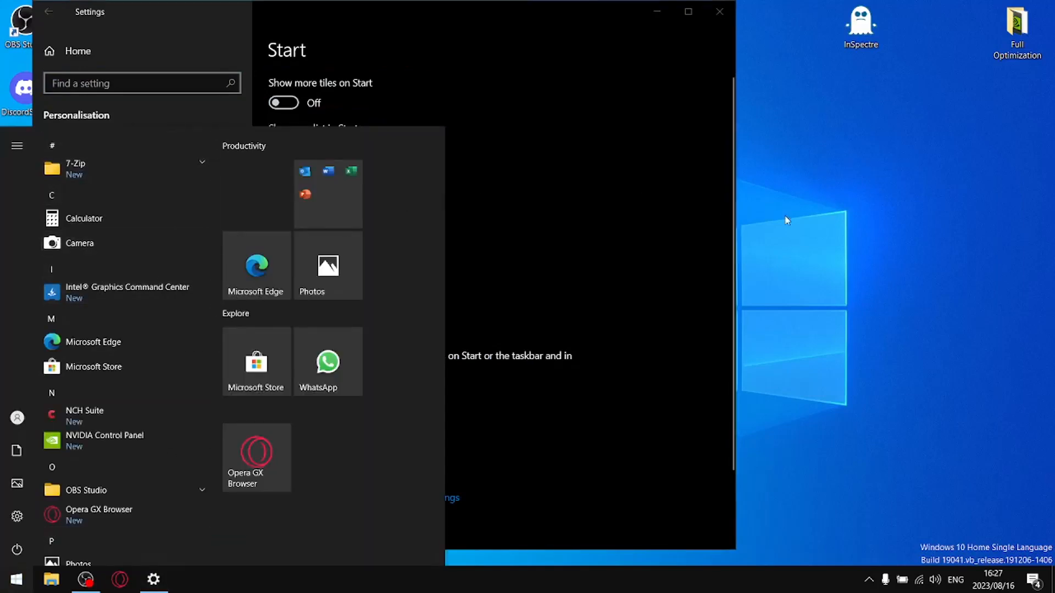
pyautogui.click(890, 191)
pyautogui.scroll(-2, 419, 341)
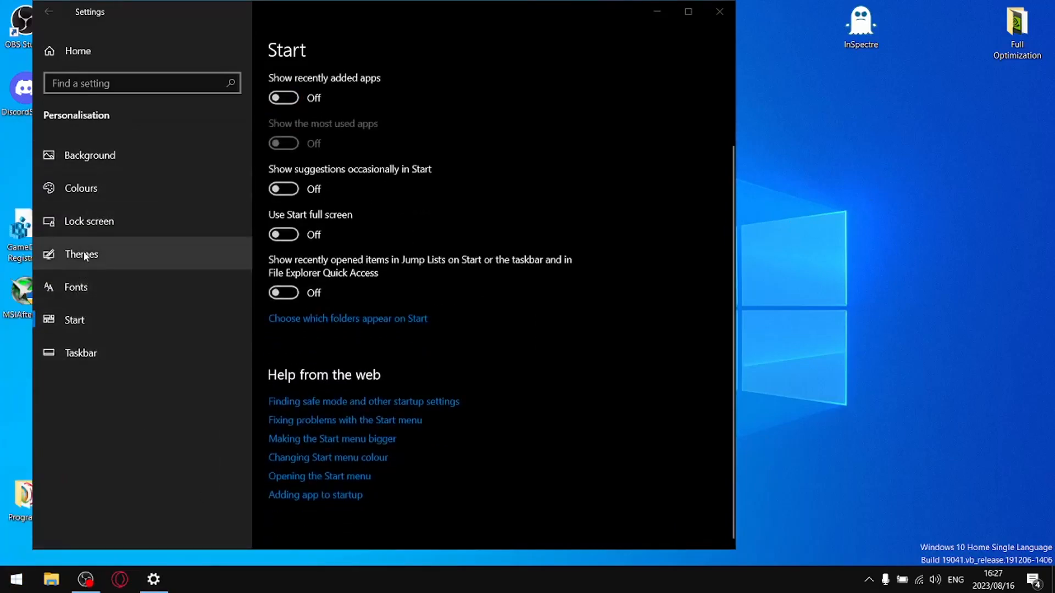
pyautogui.click(97, 168)
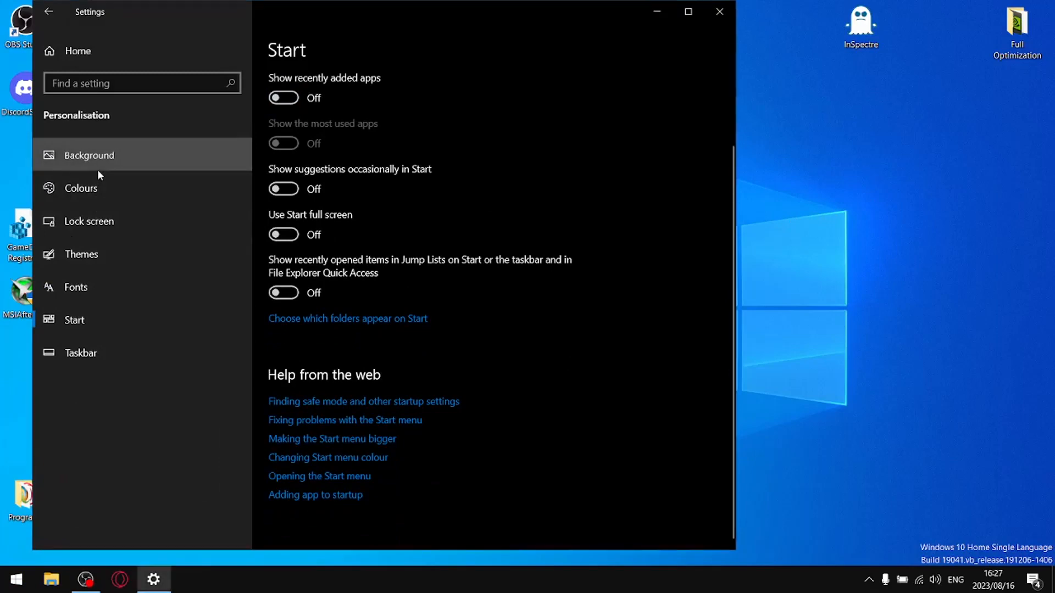
pyautogui.click(49, 11)
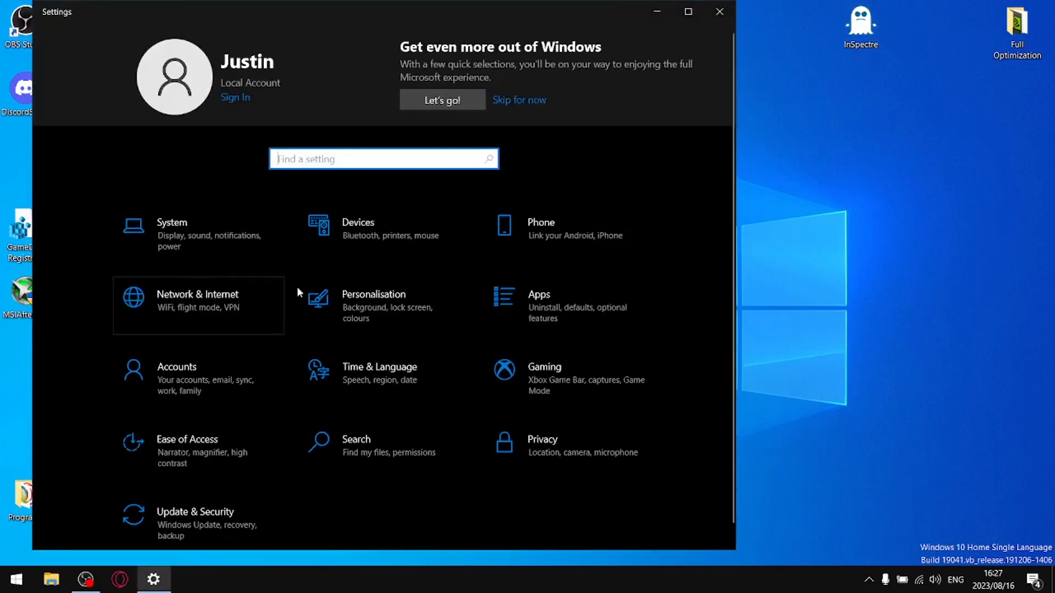
# Step: Turn Bluetooth off and stop Windows managing the default printer
pyautogui.click(401, 247)
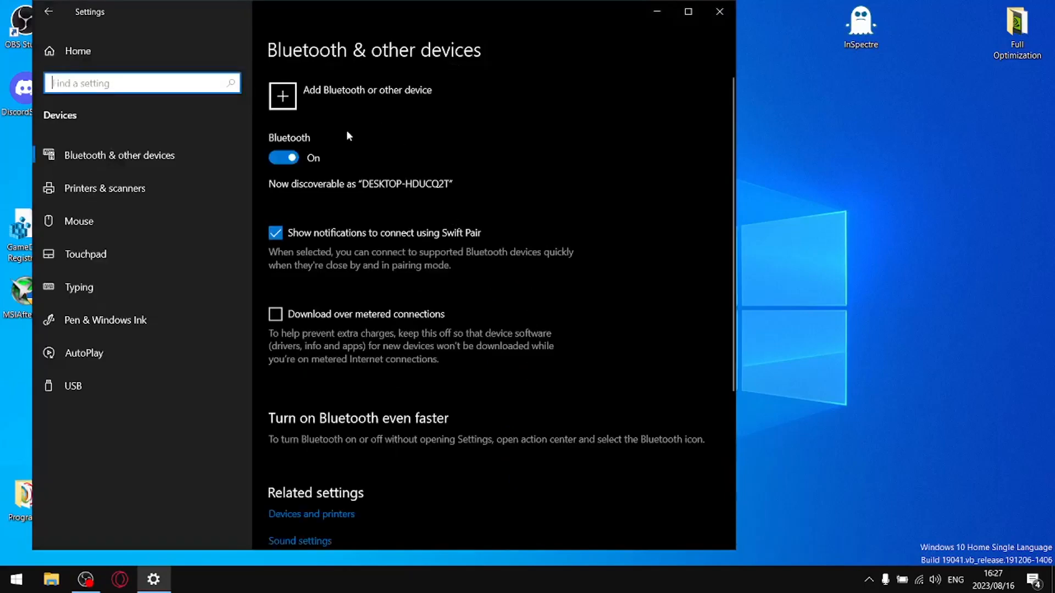
pyautogui.click(294, 161)
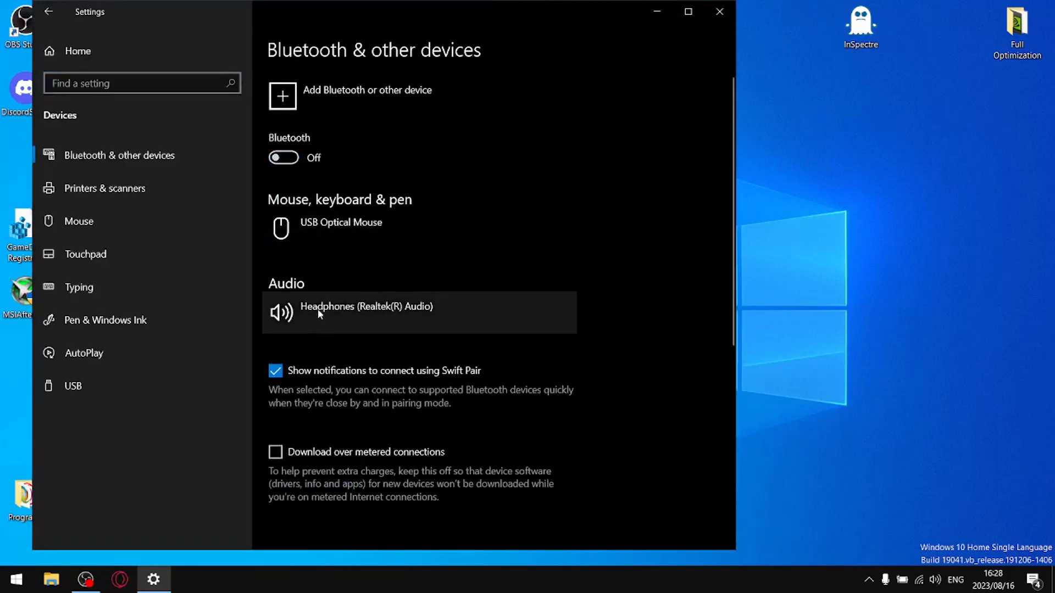
pyautogui.click(140, 192)
pyautogui.click(277, 353)
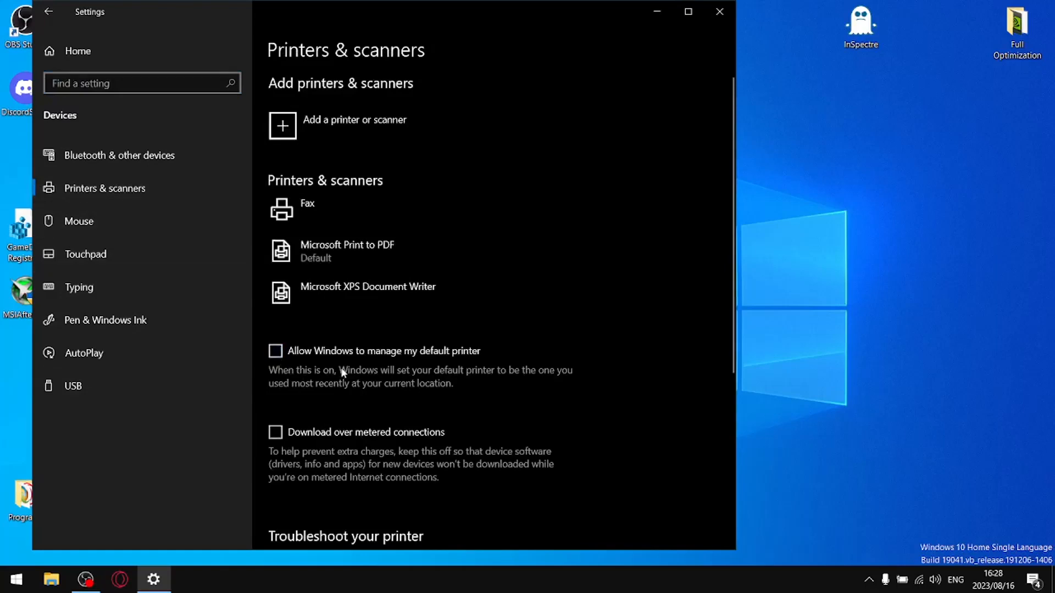
# Step: Untick Enhance pointer precision in Mouse Properties and apply it
pyautogui.click(132, 235)
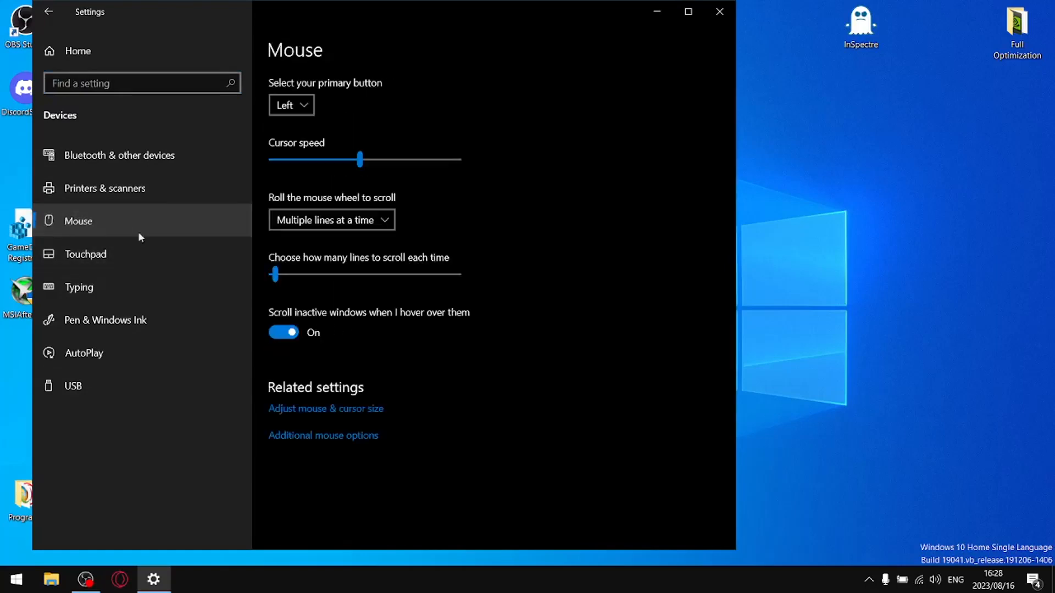
pyautogui.click(337, 439)
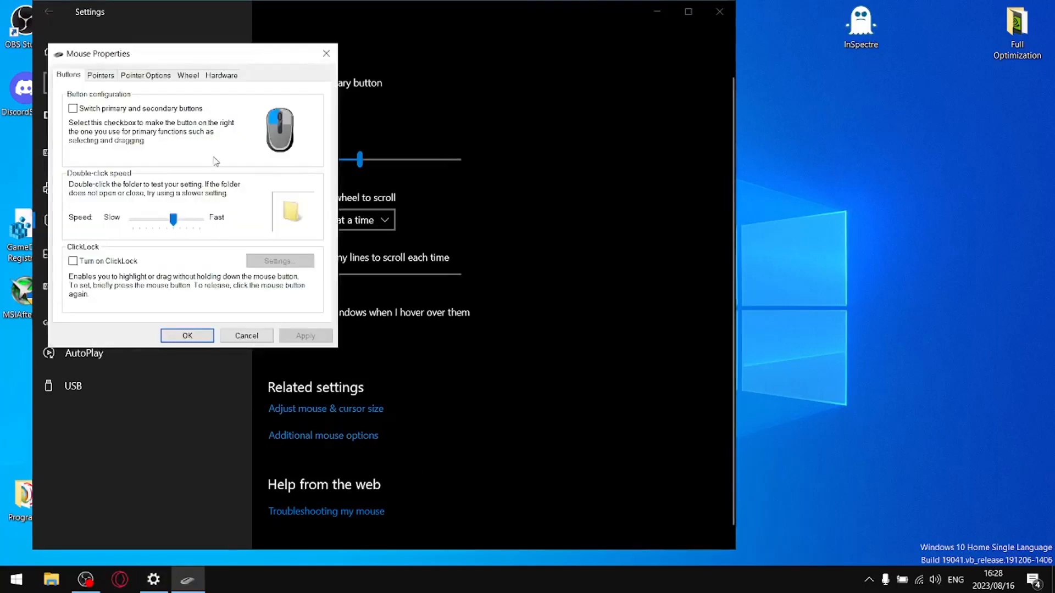
pyautogui.click(155, 77)
pyautogui.click(134, 148)
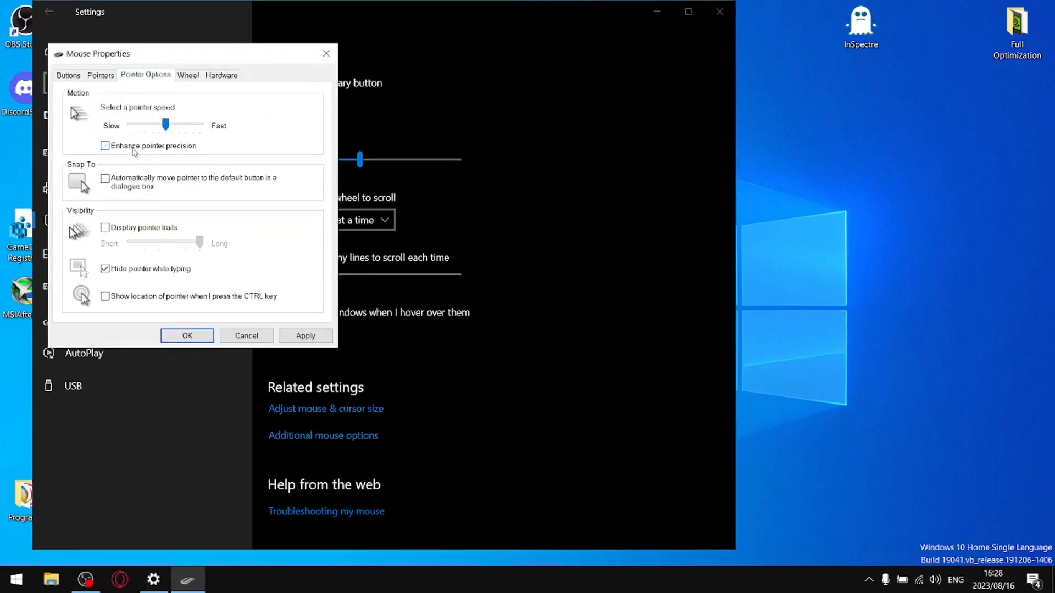
pyautogui.click(304, 336)
pyautogui.click(203, 336)
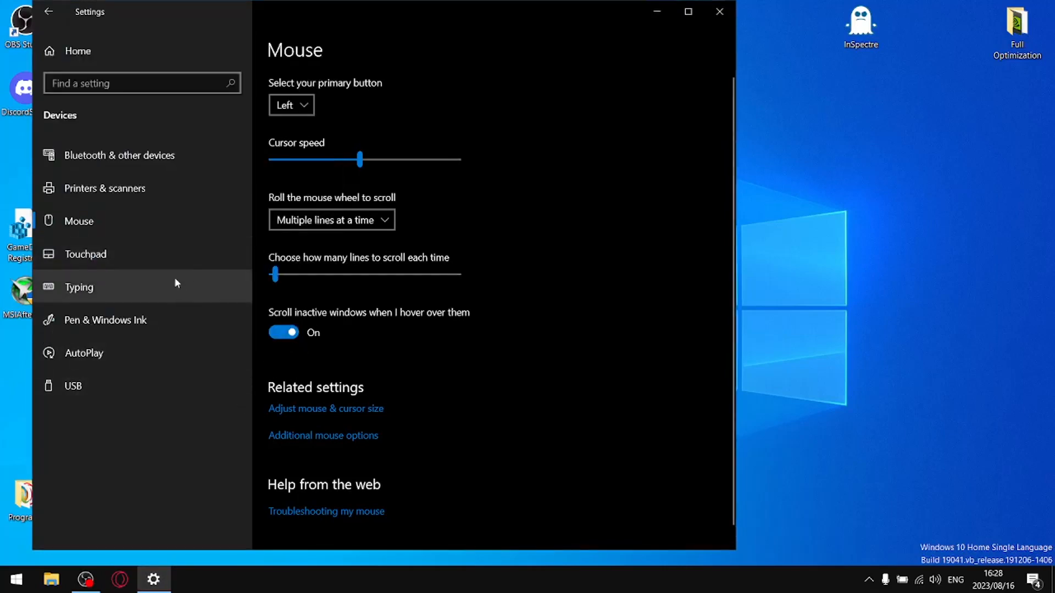
# Step: Turn off touchpad-on-with-mouse, tap to click, two-finger right-click, and tap-twice-and-drag
pyautogui.click(101, 262)
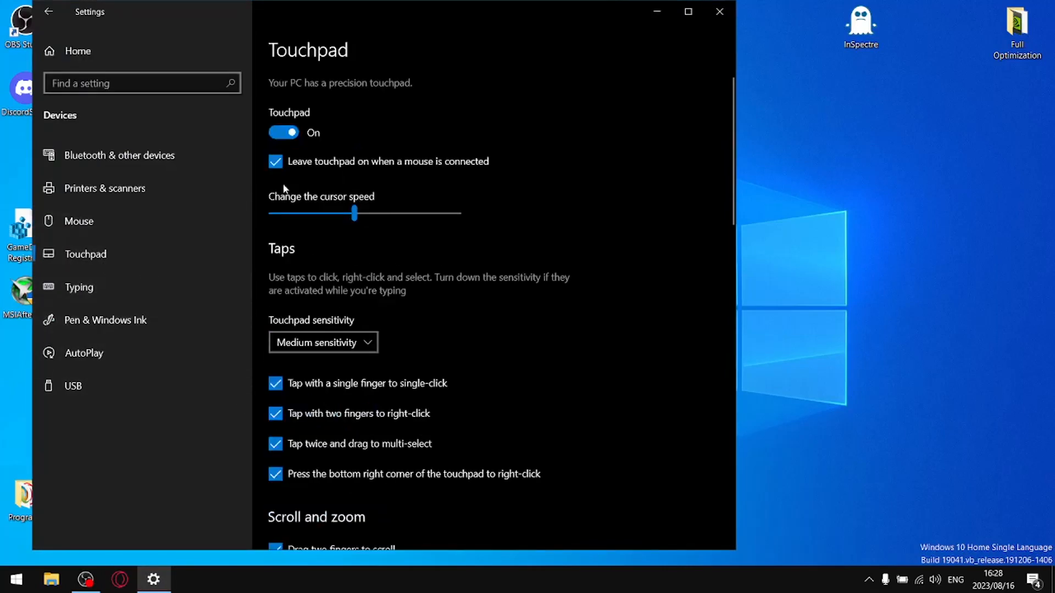
pyautogui.click(284, 132)
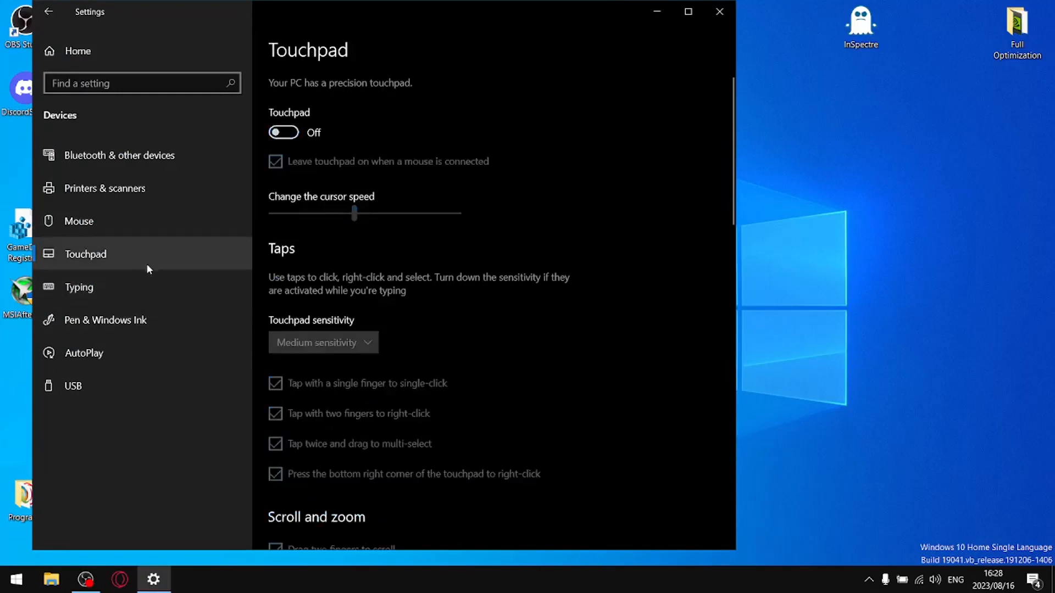
pyautogui.click(284, 133)
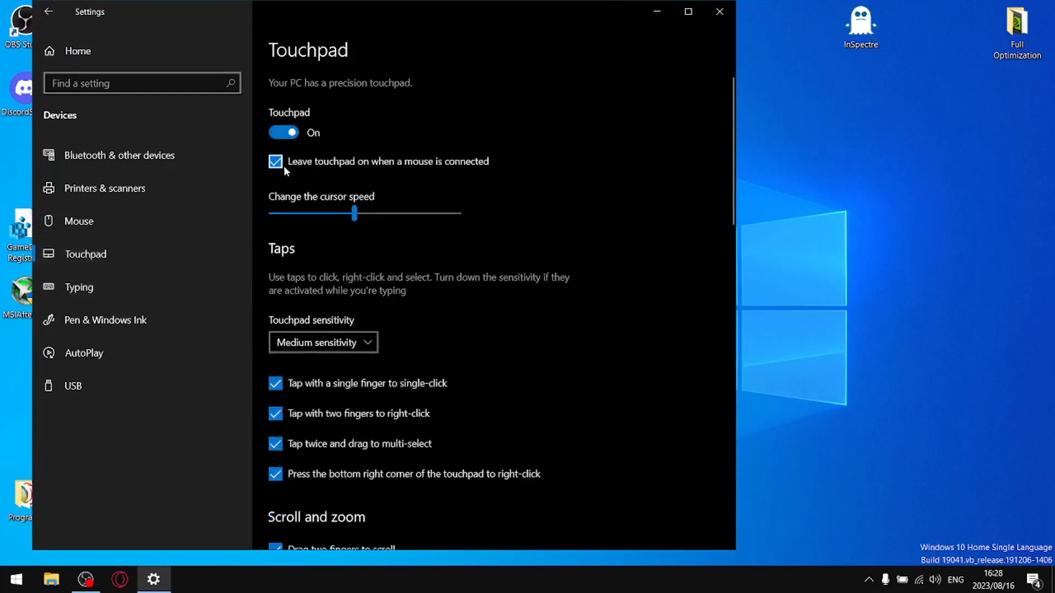
pyautogui.click(276, 162)
pyautogui.click(276, 384)
pyautogui.click(274, 415)
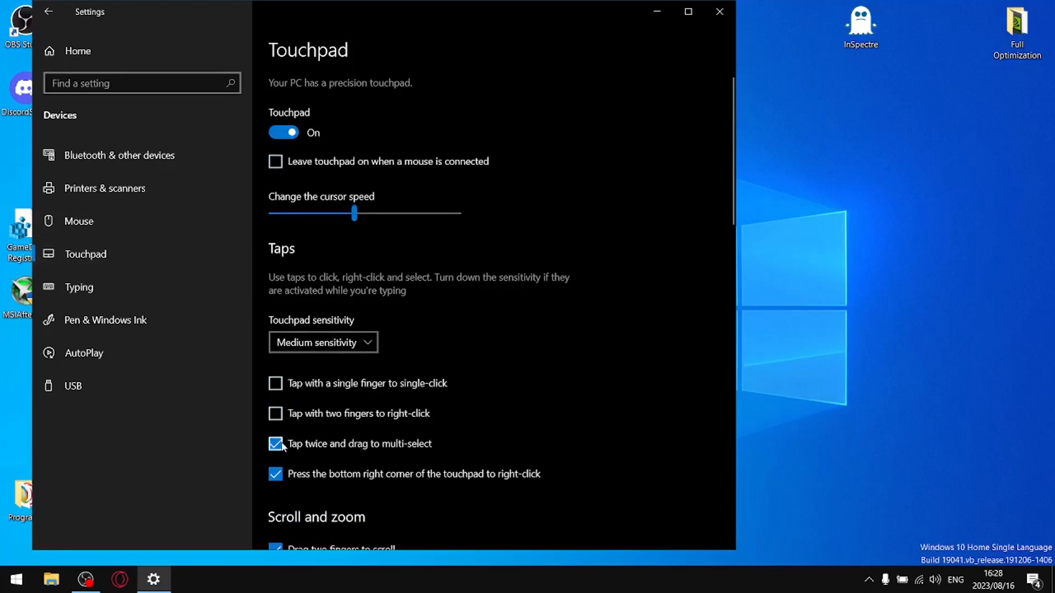
pyautogui.click(277, 442)
# Step: Turn off two-finger scrolling and pinch to zoom, then switch the touchpad off
pyautogui.scroll(-4, 357, 393)
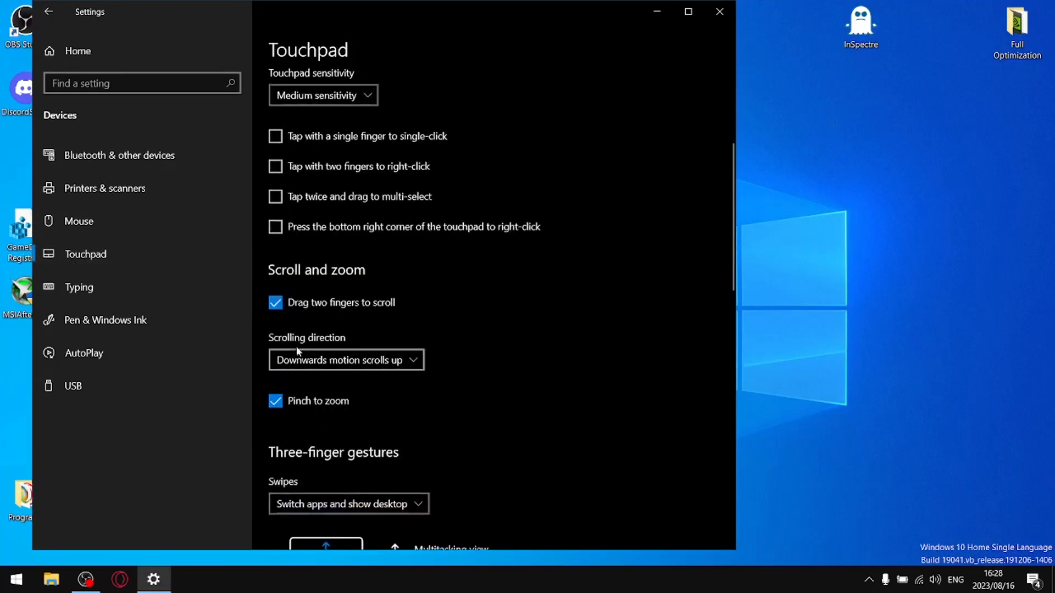
pyautogui.click(276, 303)
pyautogui.click(285, 403)
pyautogui.scroll(-6, 345, 385)
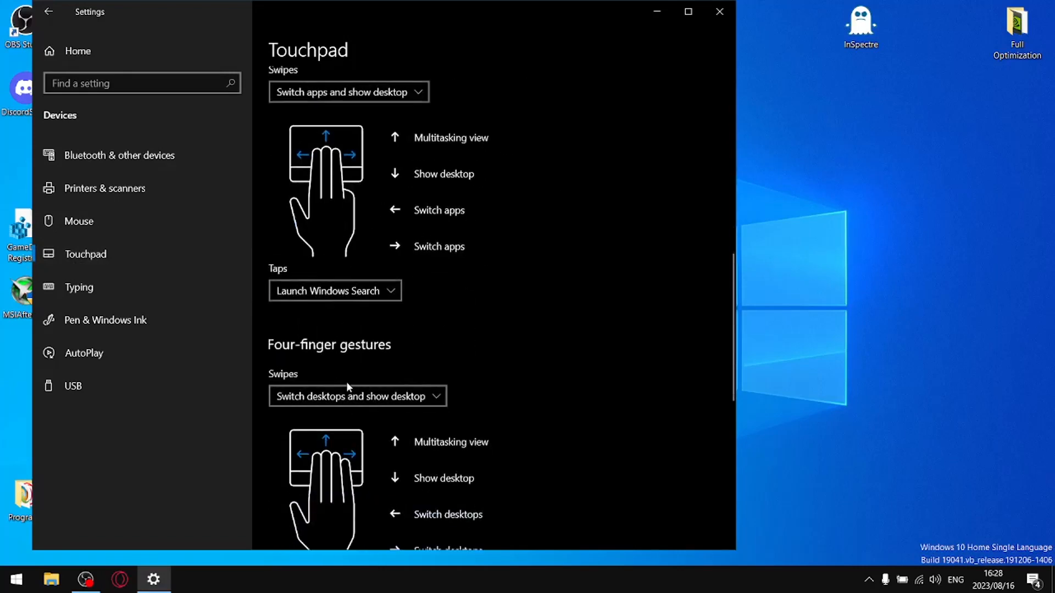
pyautogui.scroll(10, 364, 341)
pyautogui.click(291, 137)
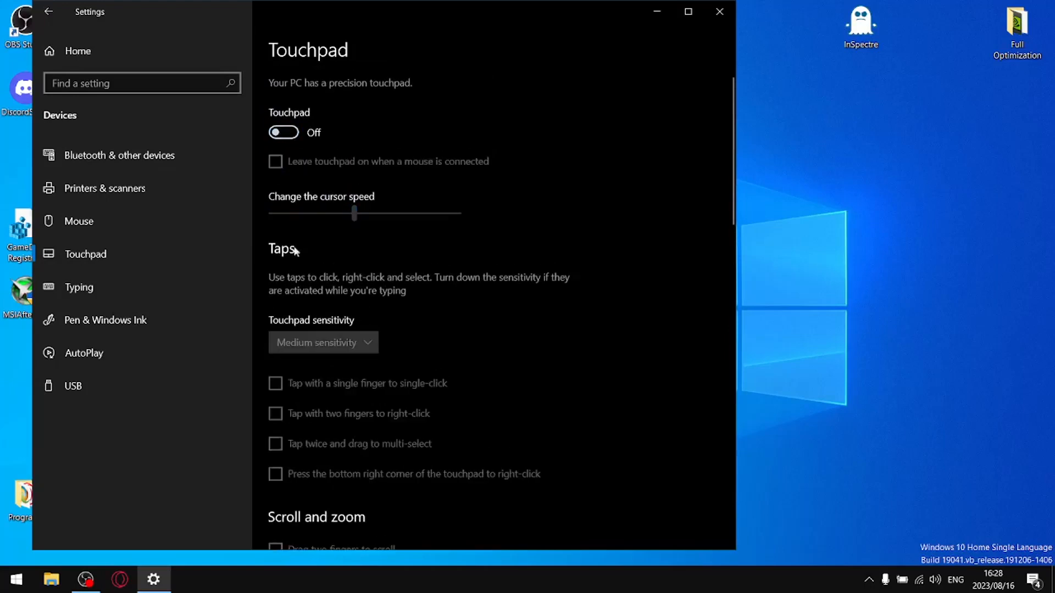
# Step: Turn off autocorrect, misspelling highlights, space after suggestions, and double-tap full stop
pyautogui.click(110, 286)
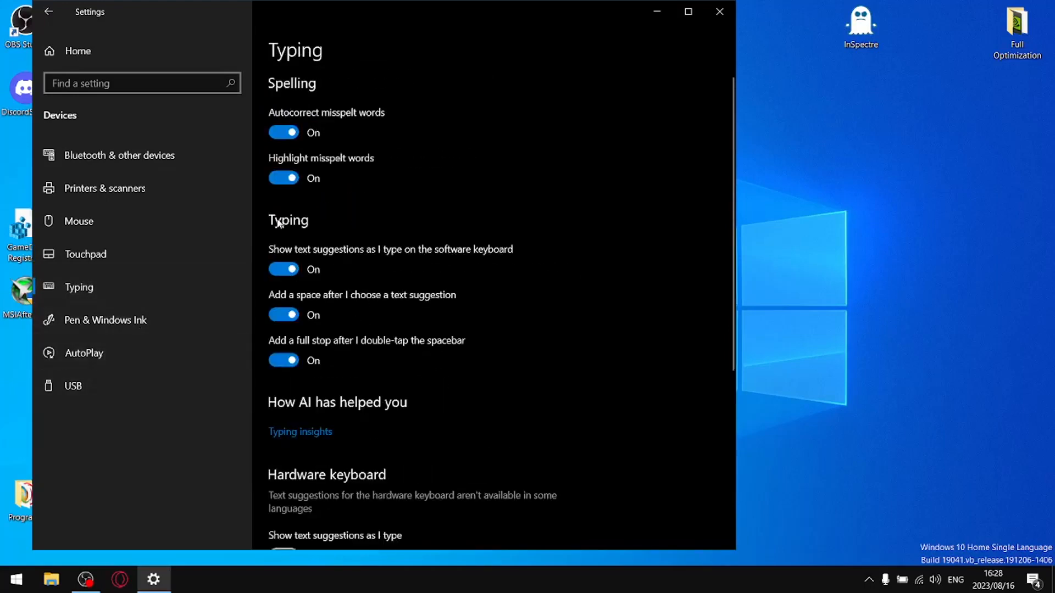
pyautogui.click(292, 133)
pyautogui.click(290, 178)
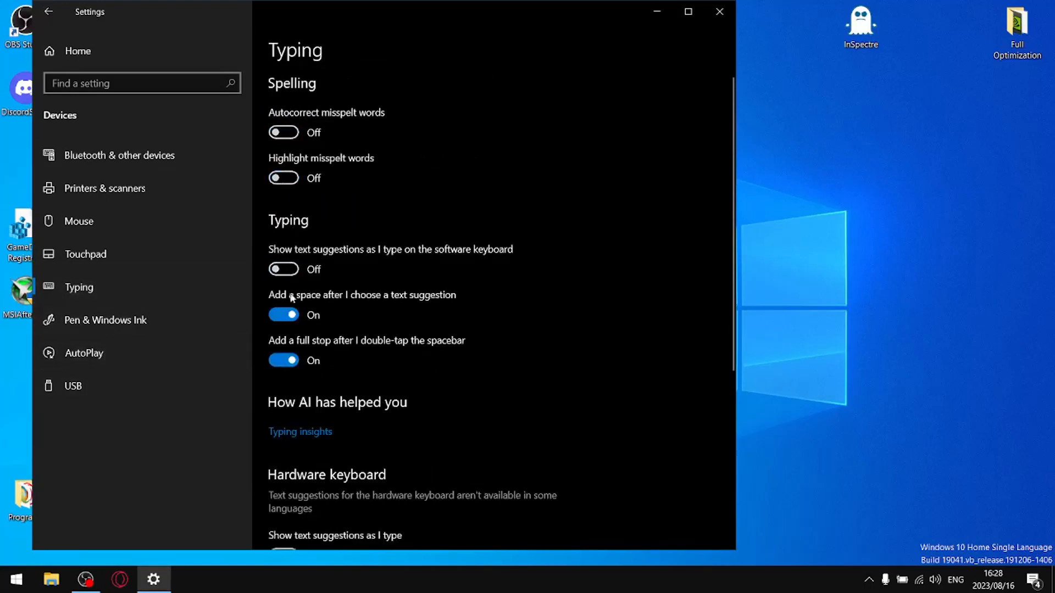
pyautogui.click(283, 315)
pyautogui.click(283, 361)
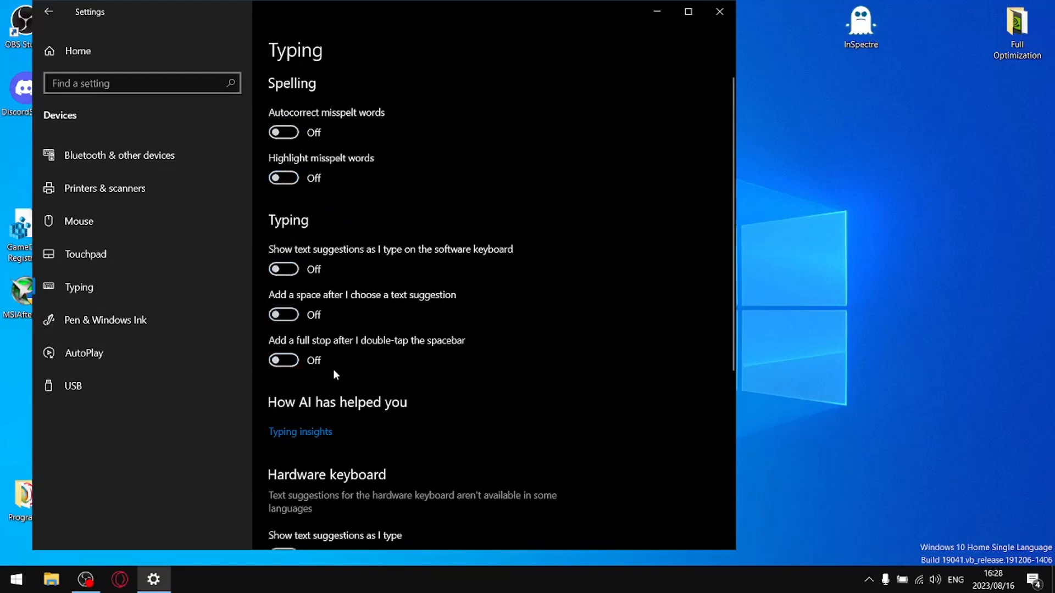
# Step: Turn AutoPlay off, disable USB issue notifications, and untick stopping USB devices with screen off
pyautogui.click(124, 329)
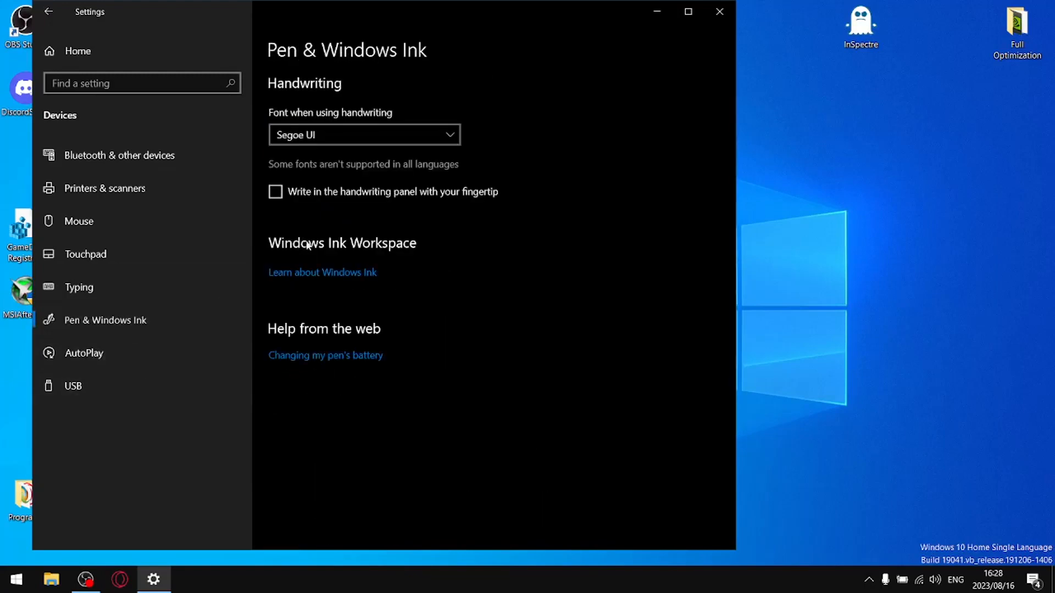
pyautogui.click(123, 355)
pyautogui.click(283, 103)
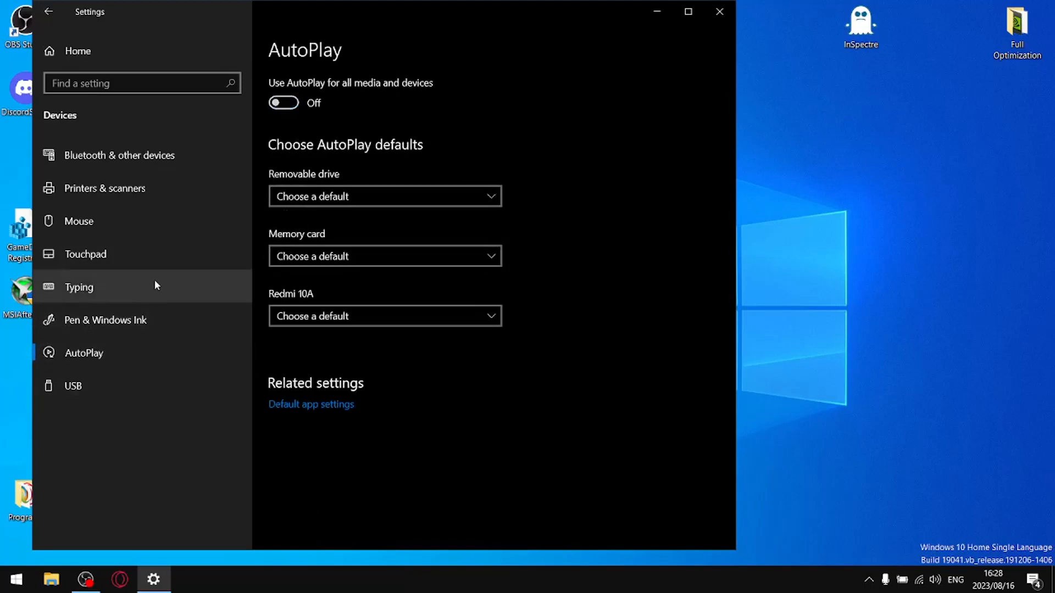
pyautogui.click(106, 373)
pyautogui.click(275, 86)
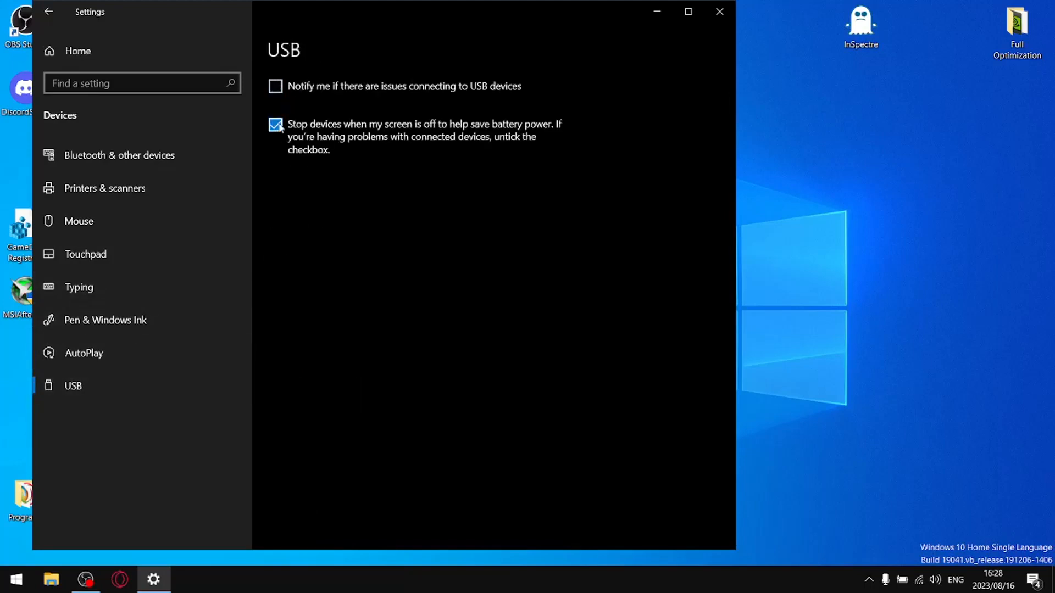
pyautogui.click(278, 126)
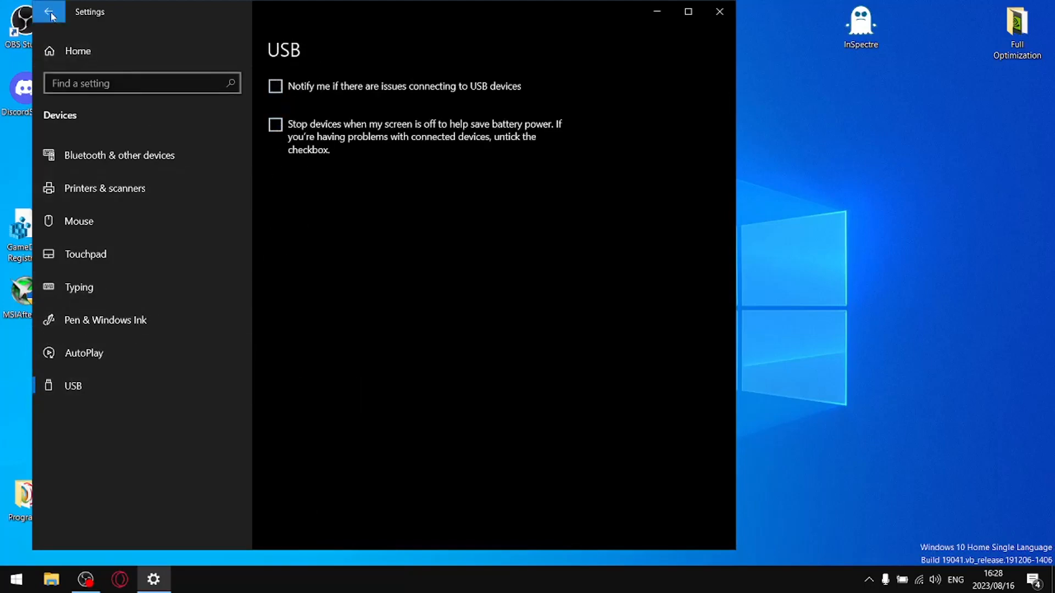
pyautogui.click(49, 12)
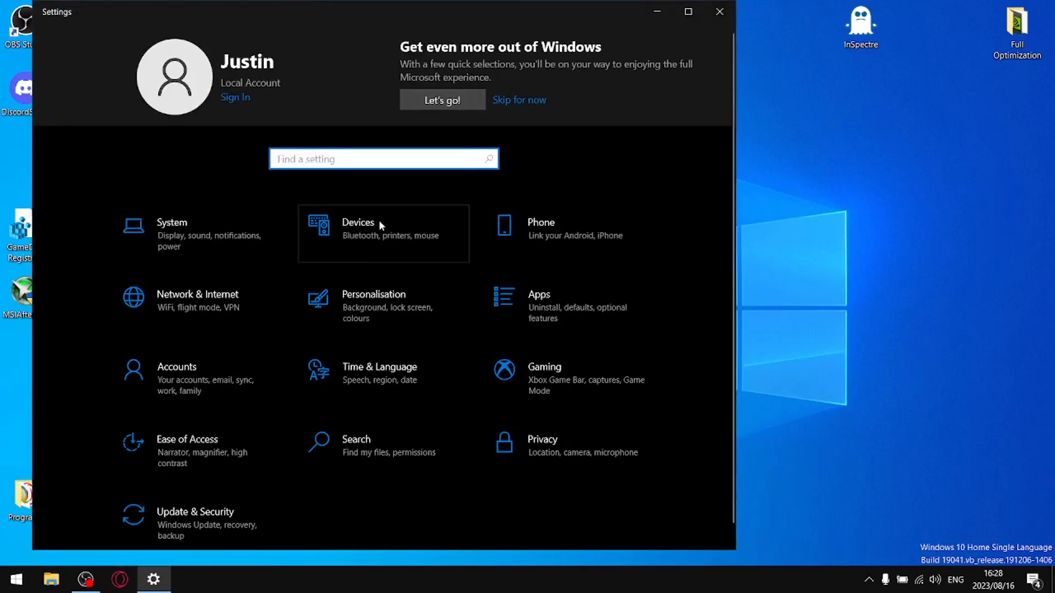
# Step: Change the refresh rate to 120,035 Hz in Advanced display settings and keep the change
pyautogui.click(231, 236)
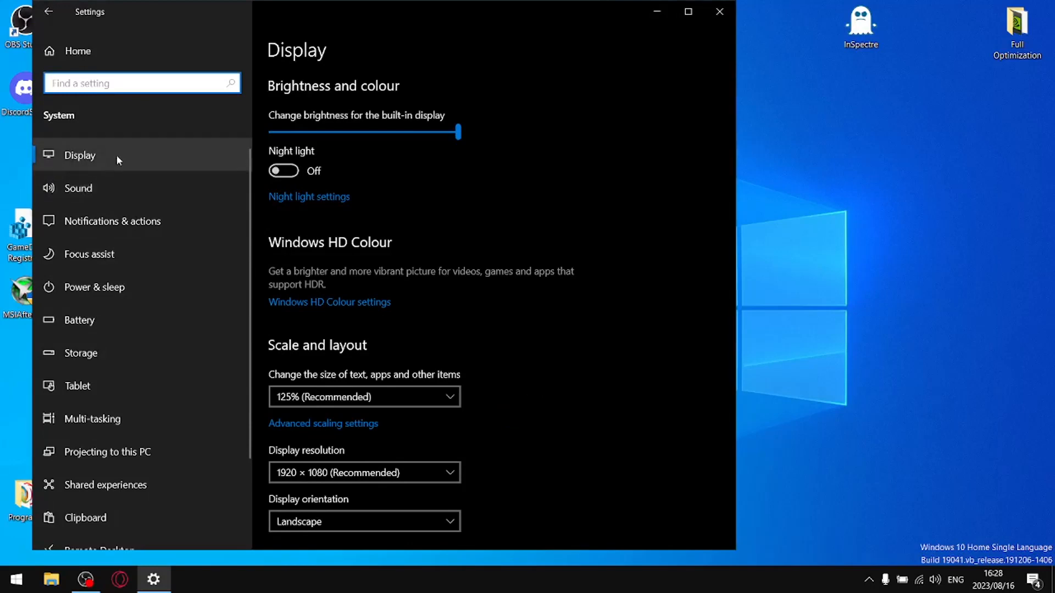
pyautogui.scroll(-6, 340, 317)
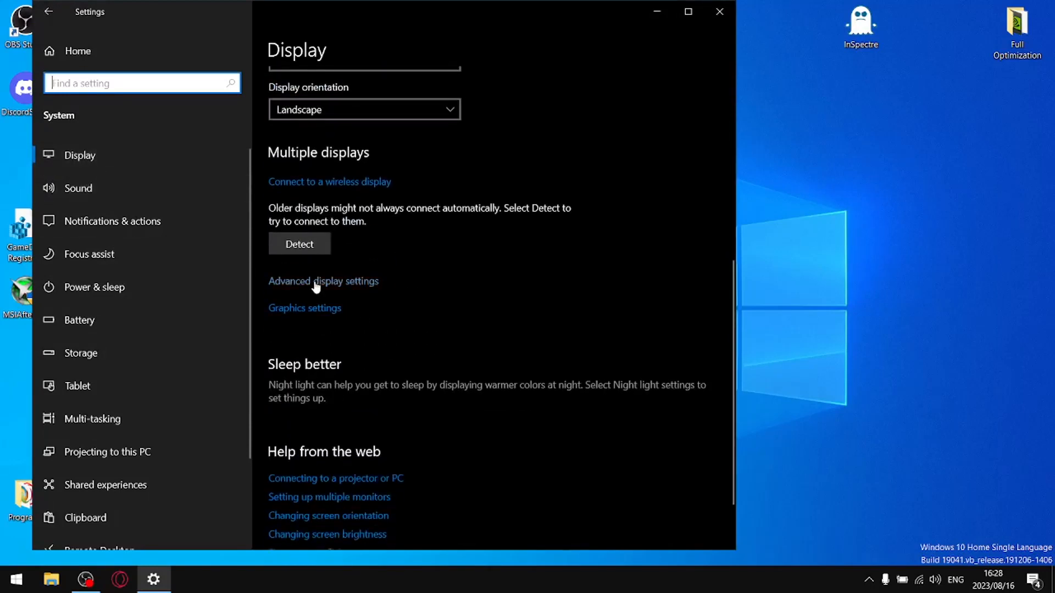
pyautogui.click(315, 282)
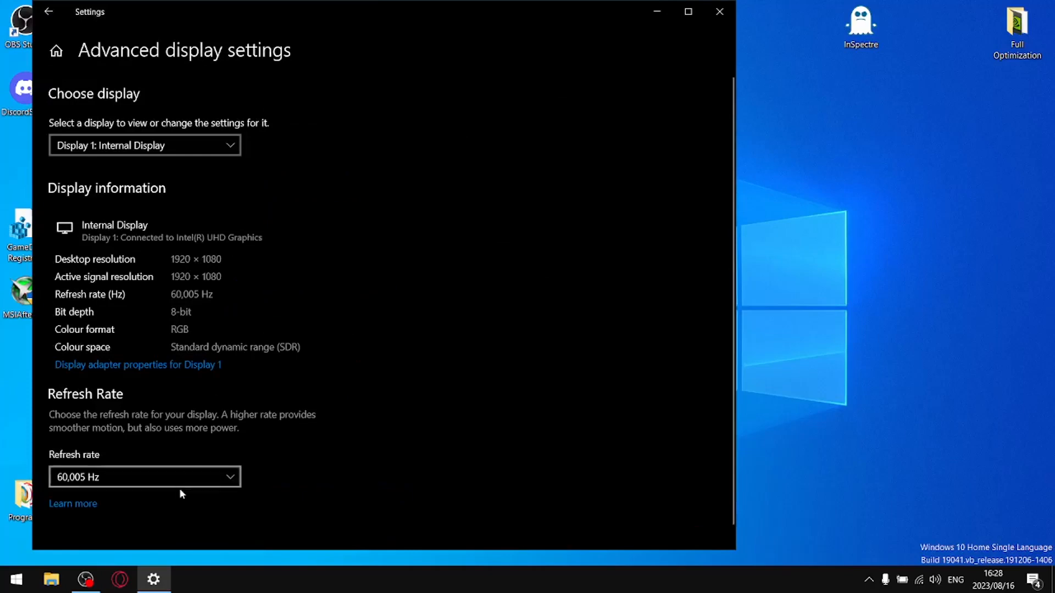
pyautogui.click(177, 478)
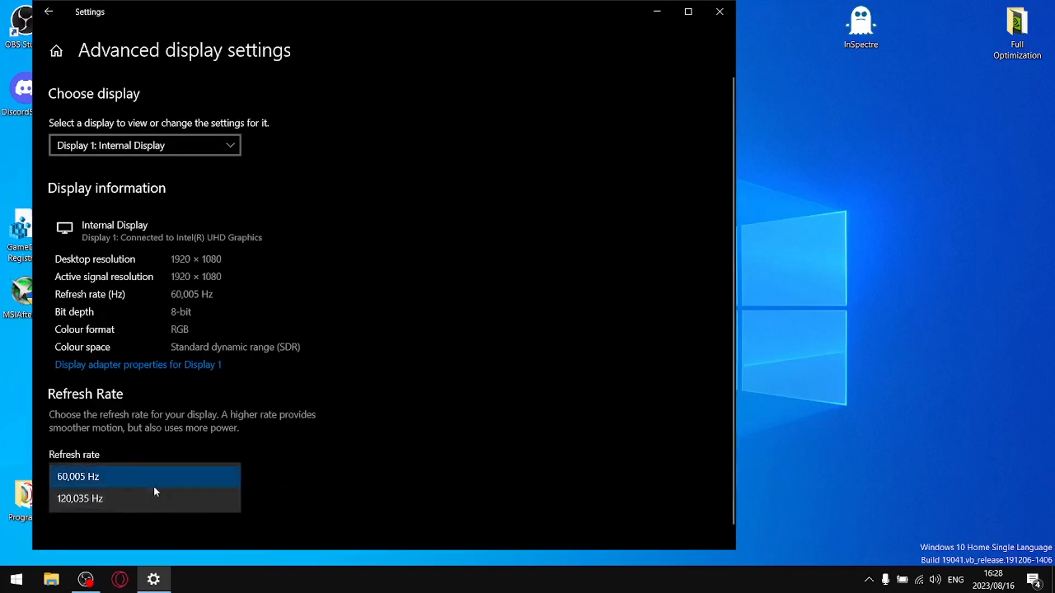
pyautogui.click(130, 504)
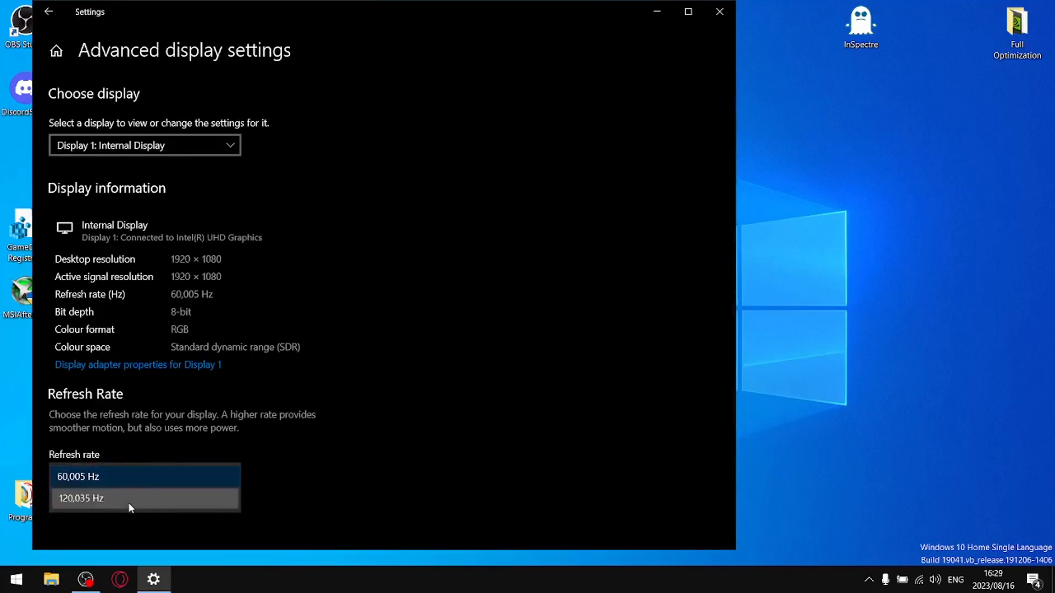
pyautogui.click(470, 304)
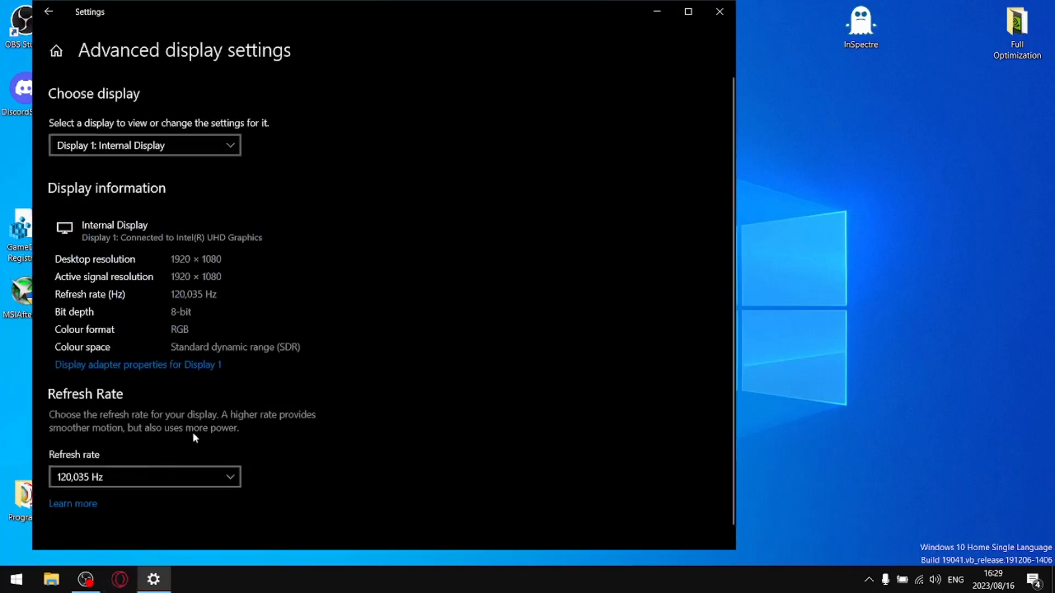
pyautogui.scroll(-1, 192, 432)
pyautogui.click(38, 19)
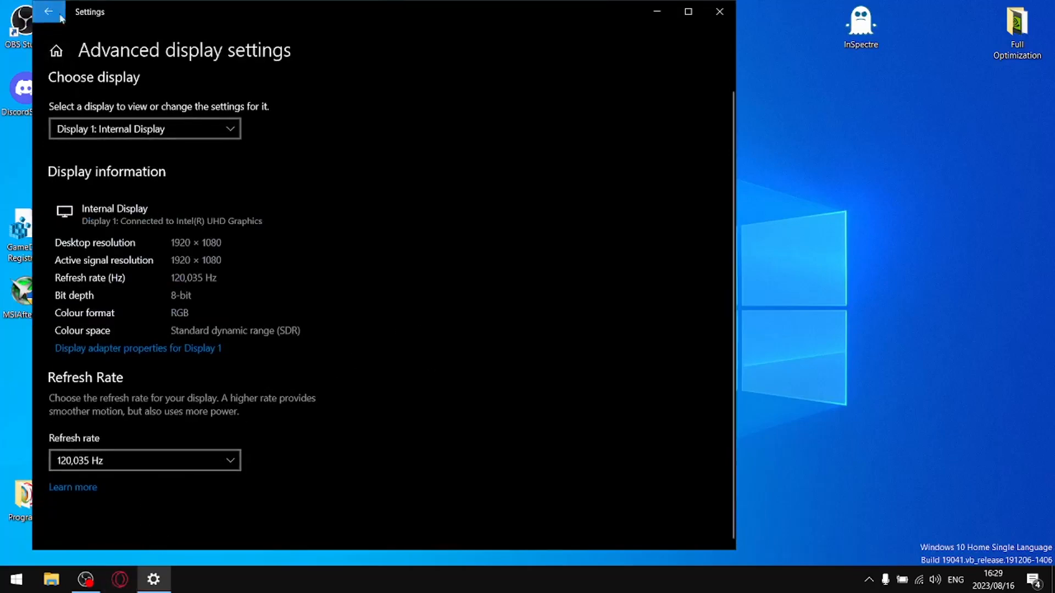
# Step: Turn off app notifications, lock-screen reminders, notification sounds, and device setup suggestions
pyautogui.click(119, 222)
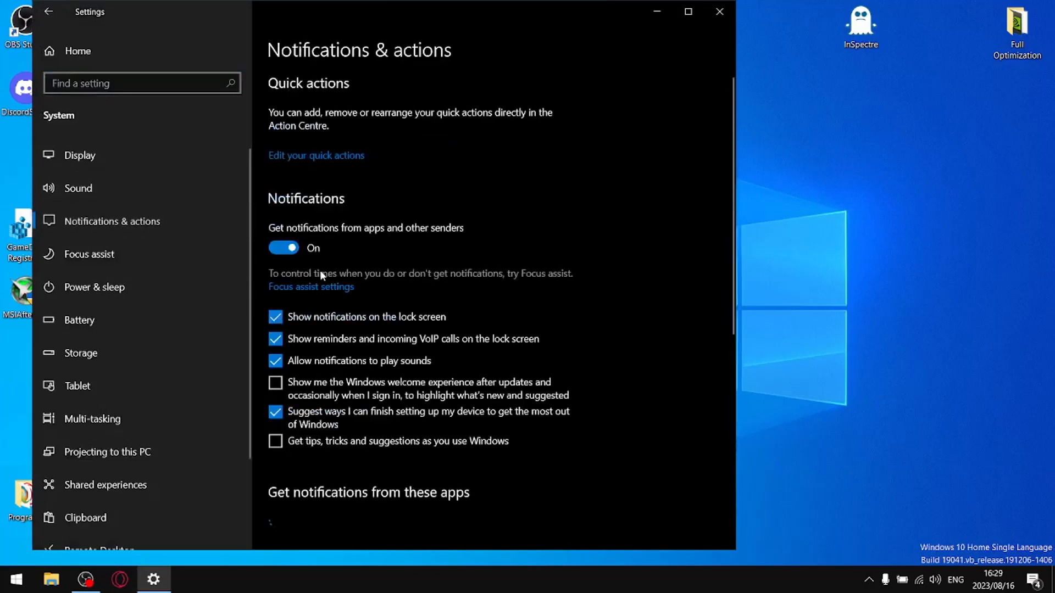
pyautogui.click(277, 338)
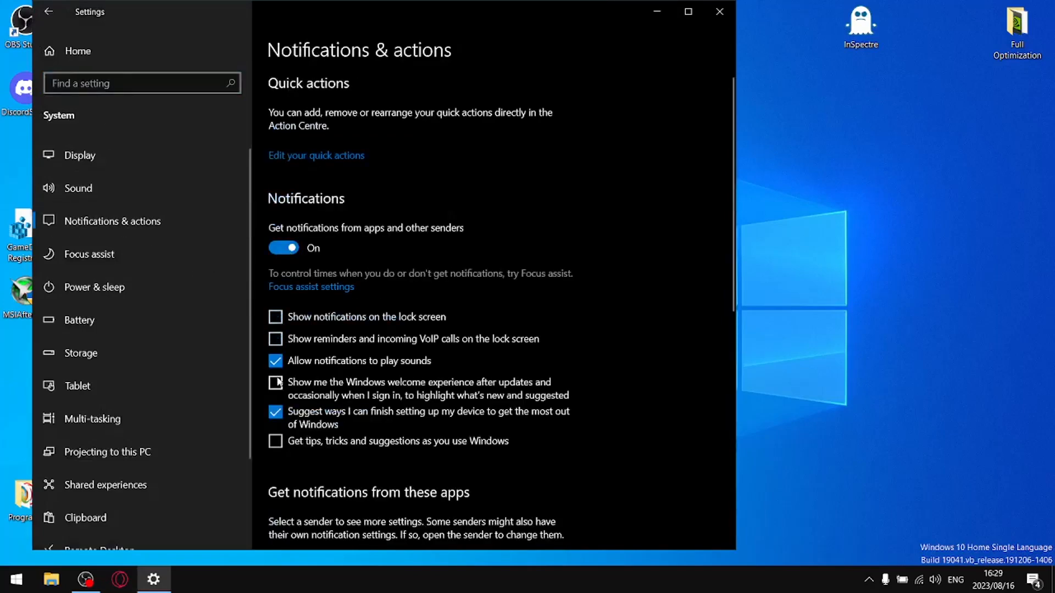
pyautogui.click(275, 360)
pyautogui.click(275, 412)
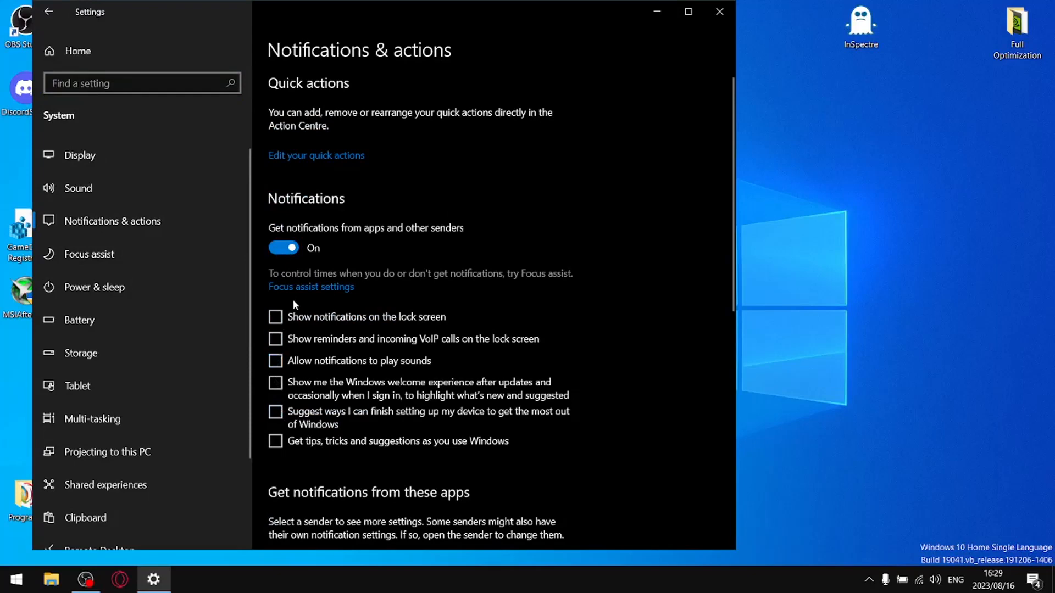
pyautogui.click(293, 252)
pyautogui.scroll(-5, 374, 345)
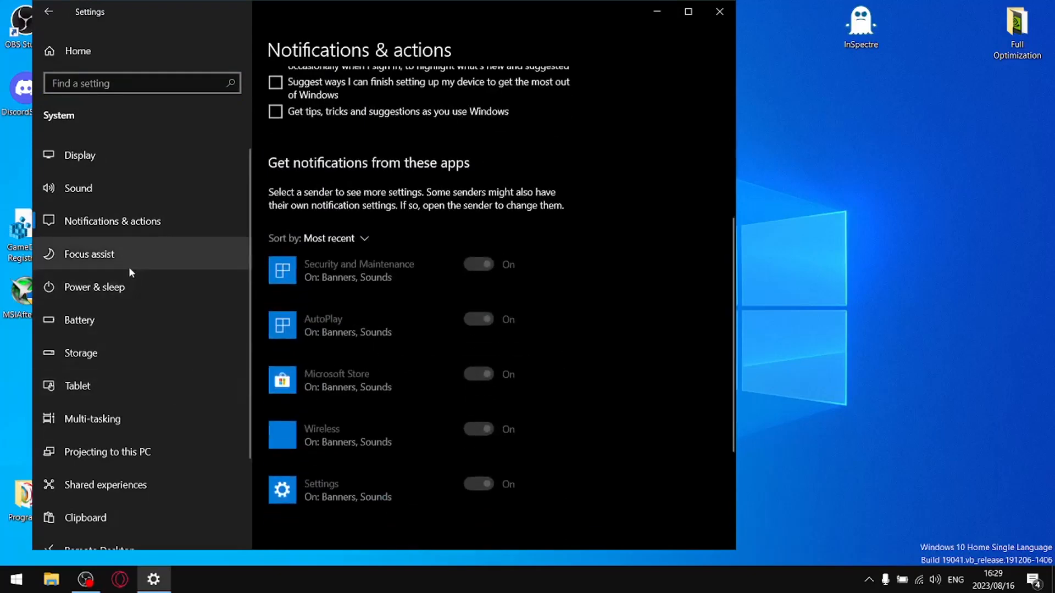
# Step: Turn off Focus assist rules for duplicating the display, gaming, and full-screen apps
pyautogui.click(114, 254)
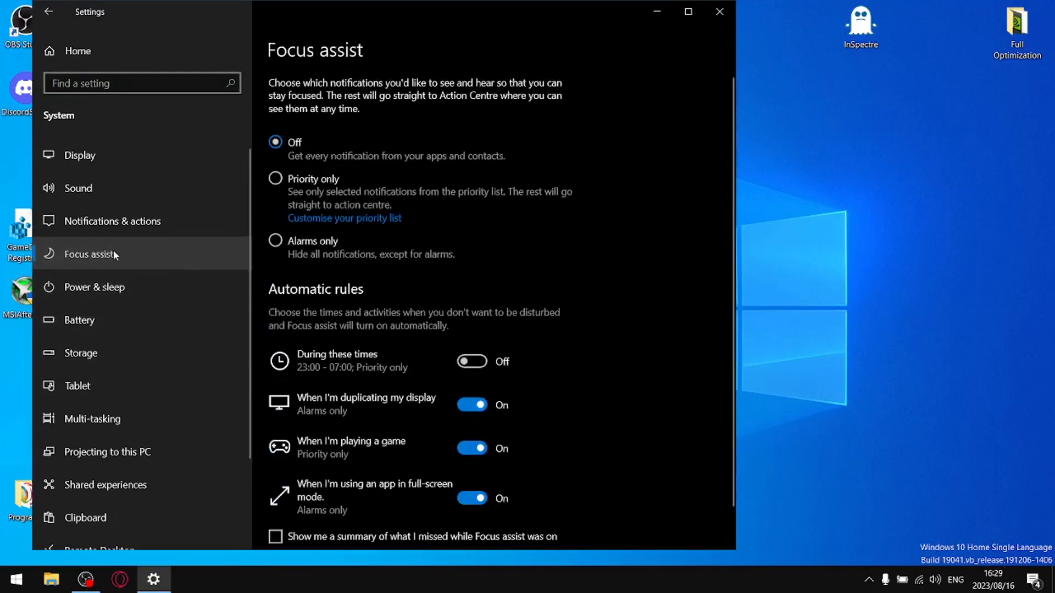
pyautogui.click(471, 405)
pyautogui.click(472, 448)
pyautogui.click(471, 499)
pyautogui.scroll(-2, 503, 447)
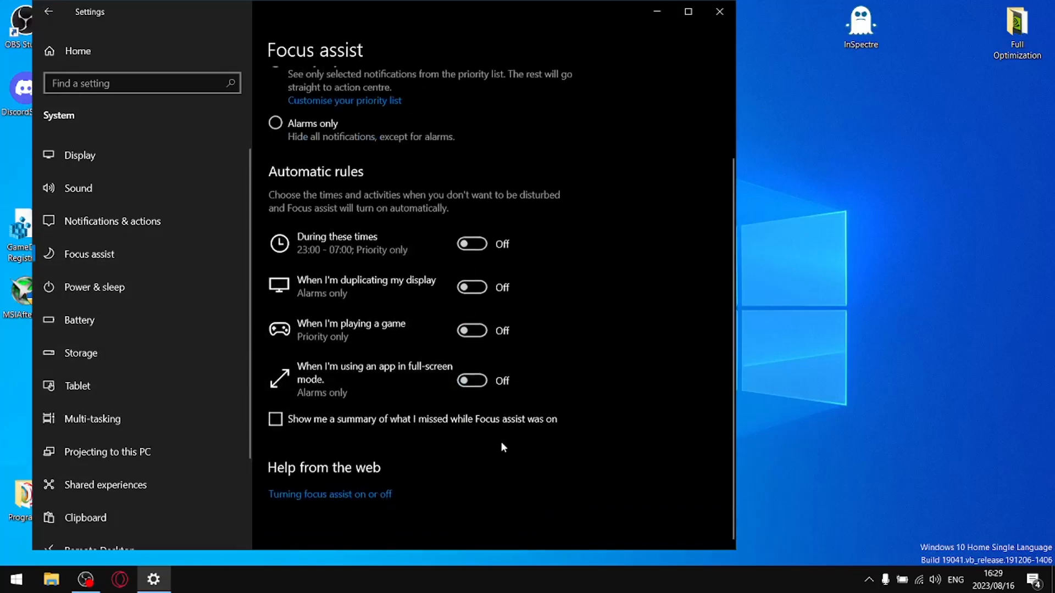
# Step: Set tablet mode at sign-in to Never use tablet mode
pyautogui.click(102, 290)
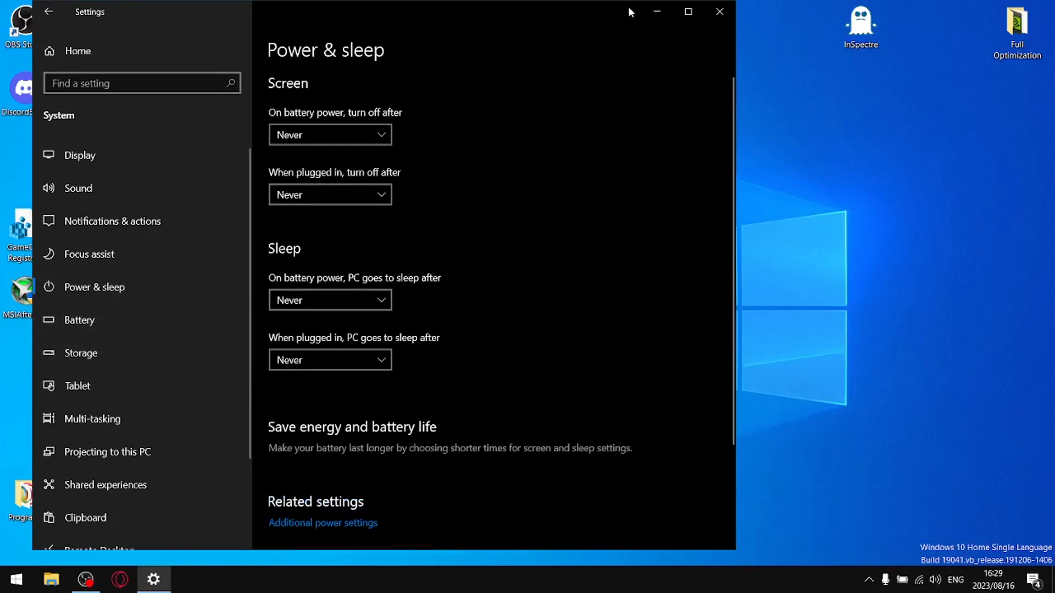
pyautogui.click(88, 326)
pyautogui.click(87, 364)
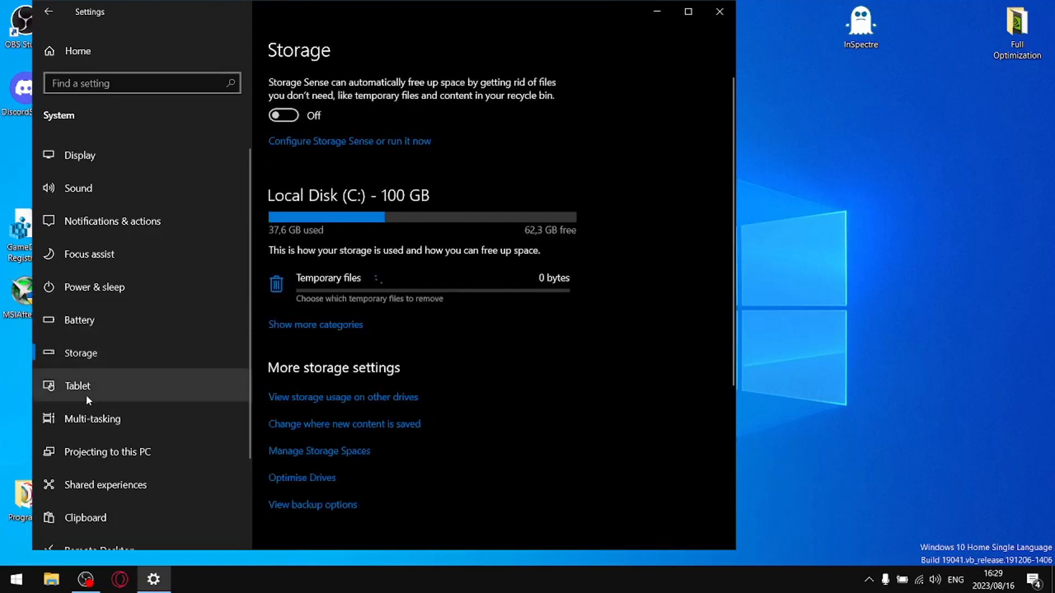
pyautogui.click(86, 394)
pyautogui.click(344, 104)
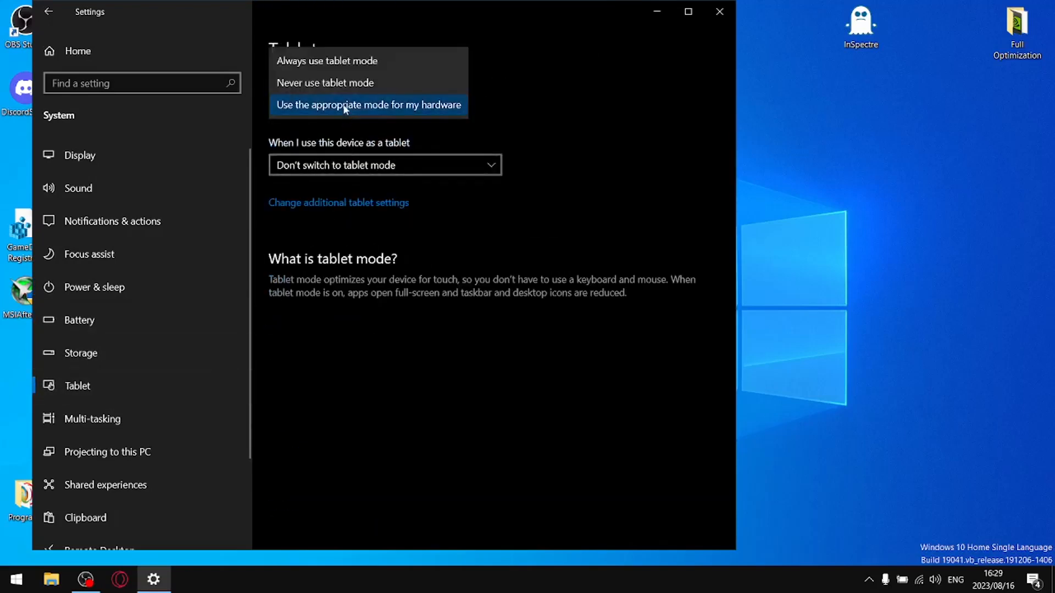
pyautogui.click(327, 83)
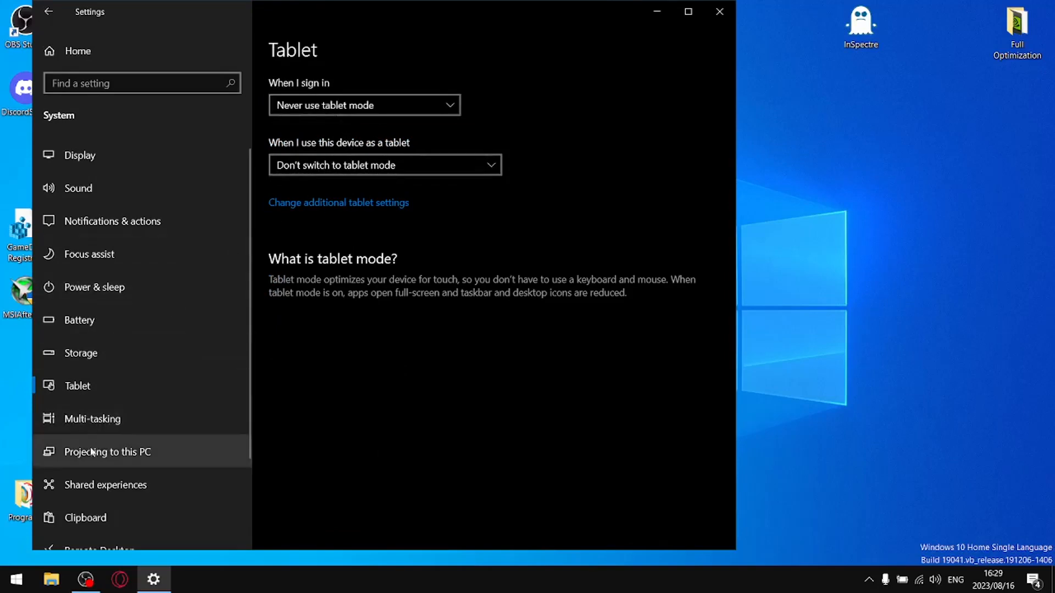
# Step: Check that Share across devices is off under Shared experiences, then close Settings
pyautogui.click(93, 420)
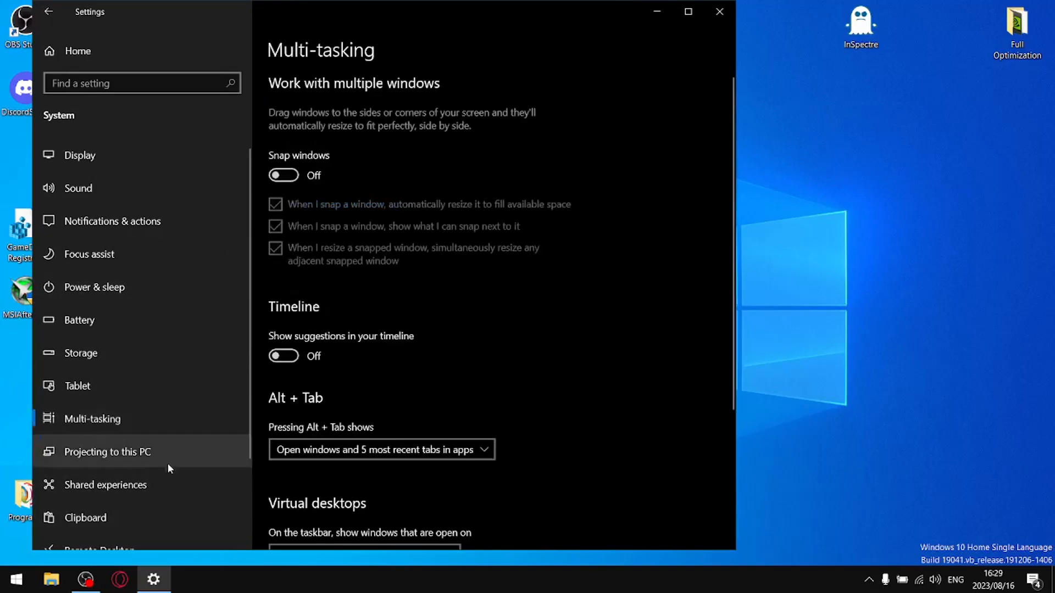
pyautogui.click(86, 448)
pyautogui.click(107, 489)
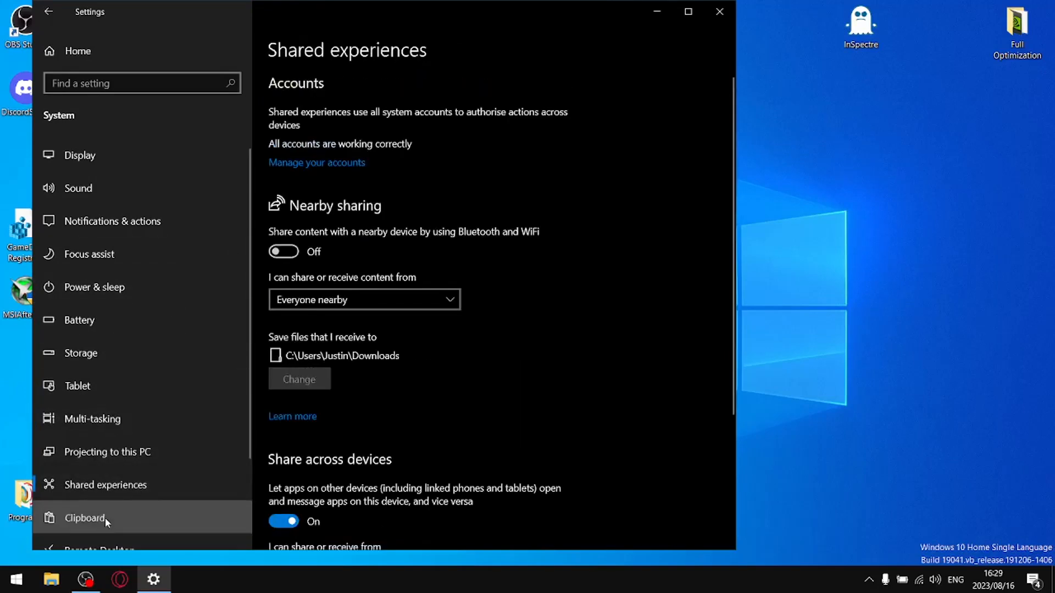
pyautogui.click(104, 518)
pyautogui.scroll(-3, 171, 477)
pyautogui.click(107, 364)
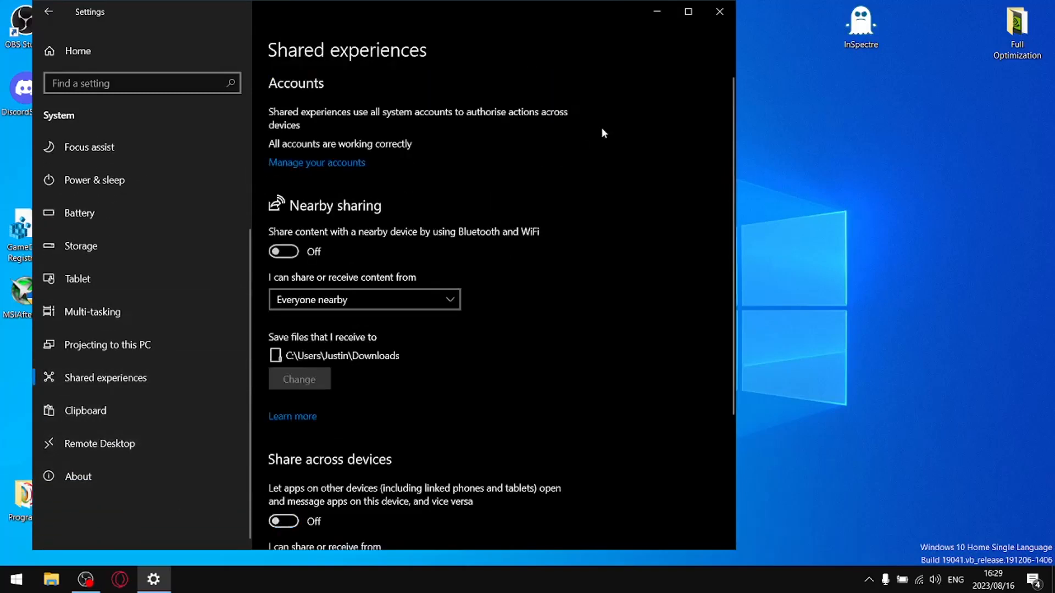
pyautogui.click(720, 10)
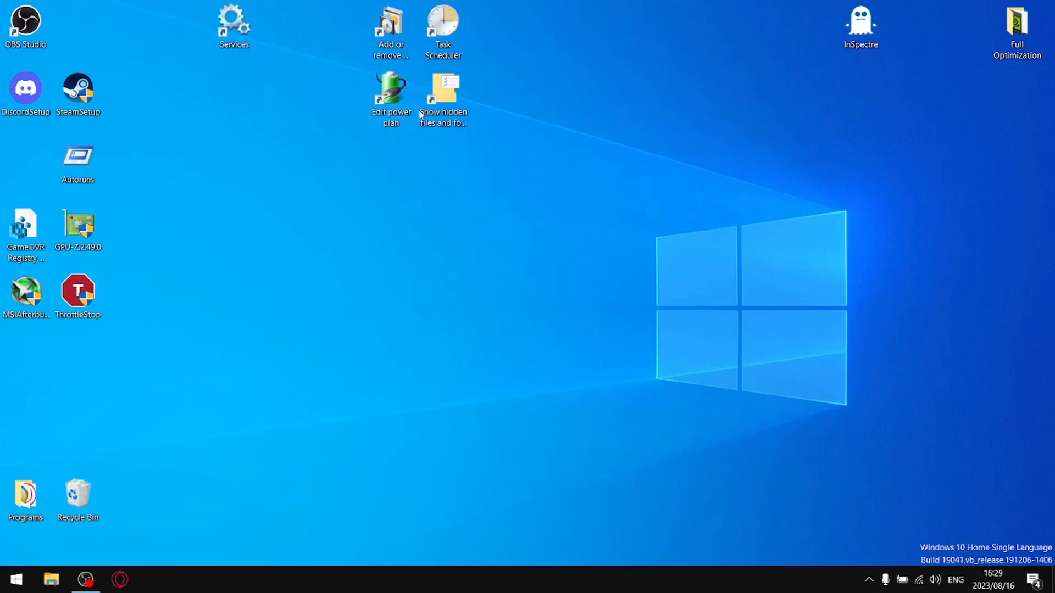
# Step: Drag the Services shortcut to a new spot and delete the Add or remove programs shortcut
pyautogui.moveTo(228, 24); pyautogui.dragTo(300, 30)
pyautogui.rightClick(392, 45)
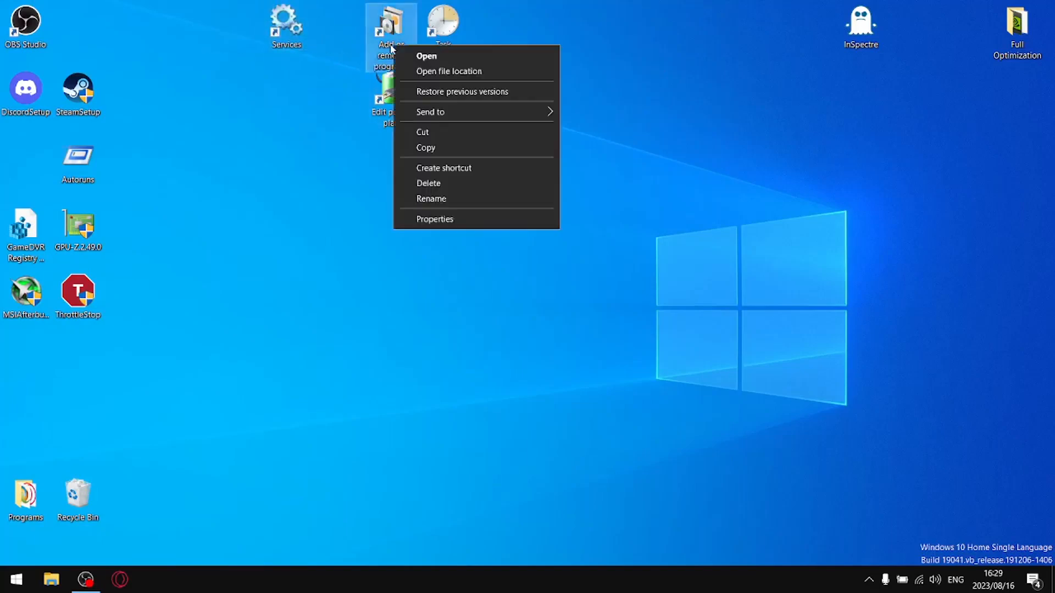
pyautogui.click(444, 184)
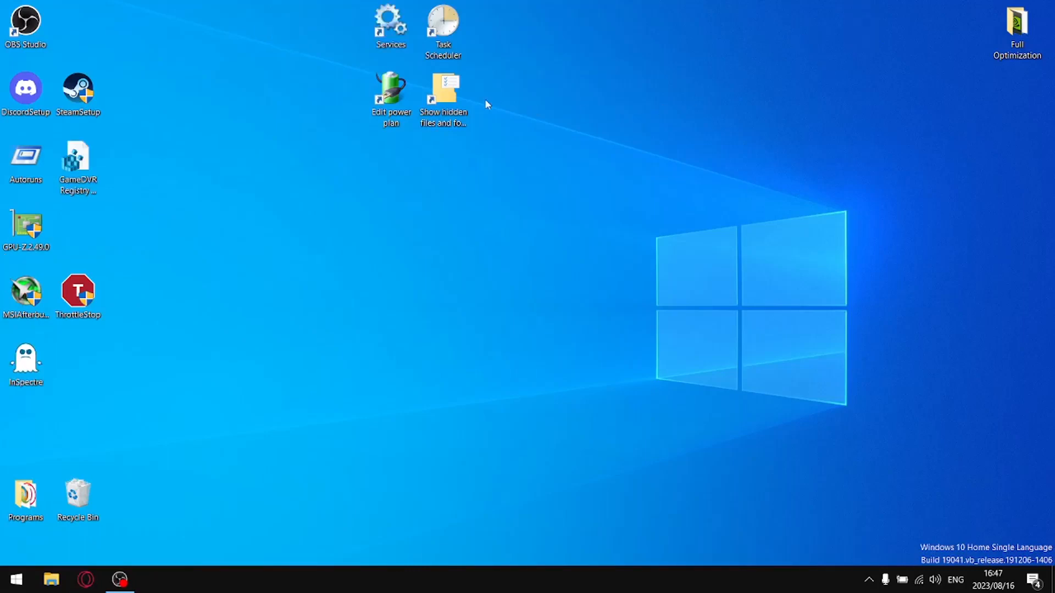
# Step: Open the Services console full-screen with services sorted by startup type
pyautogui.doubleClick(386, 26)
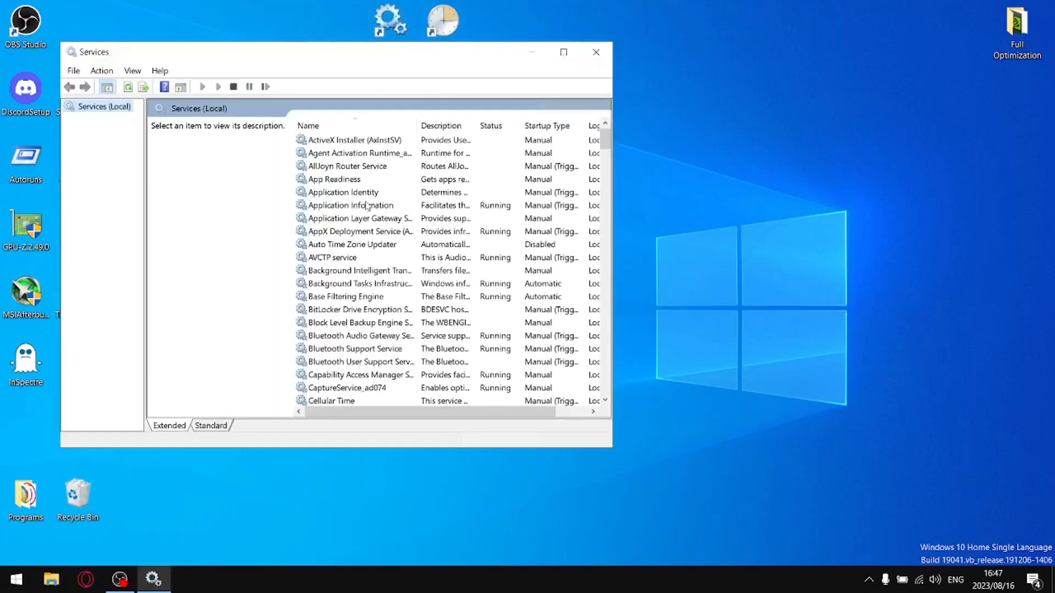
pyautogui.click(563, 52)
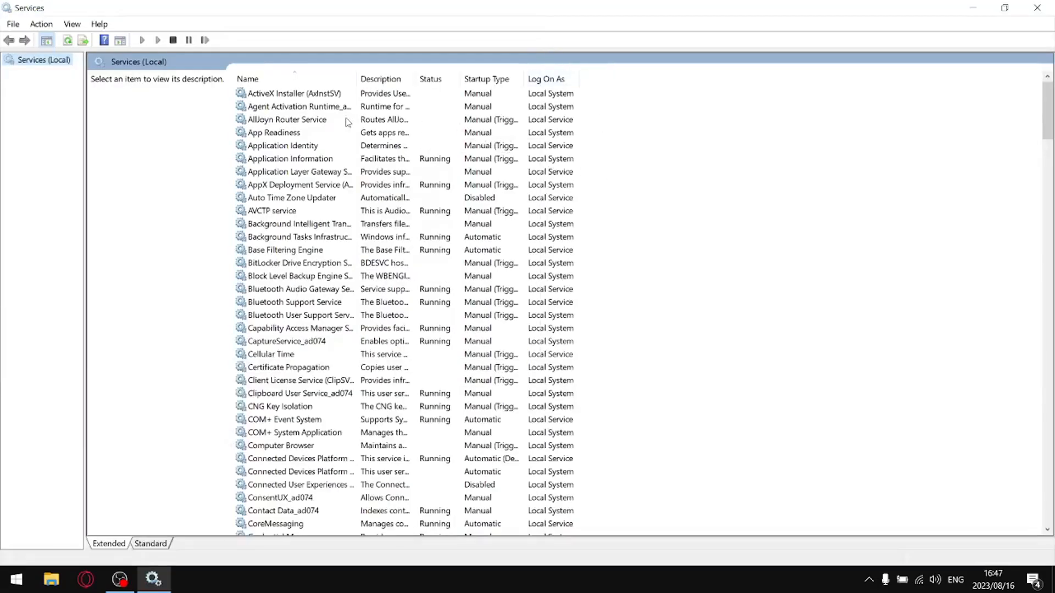
pyautogui.click(486, 80)
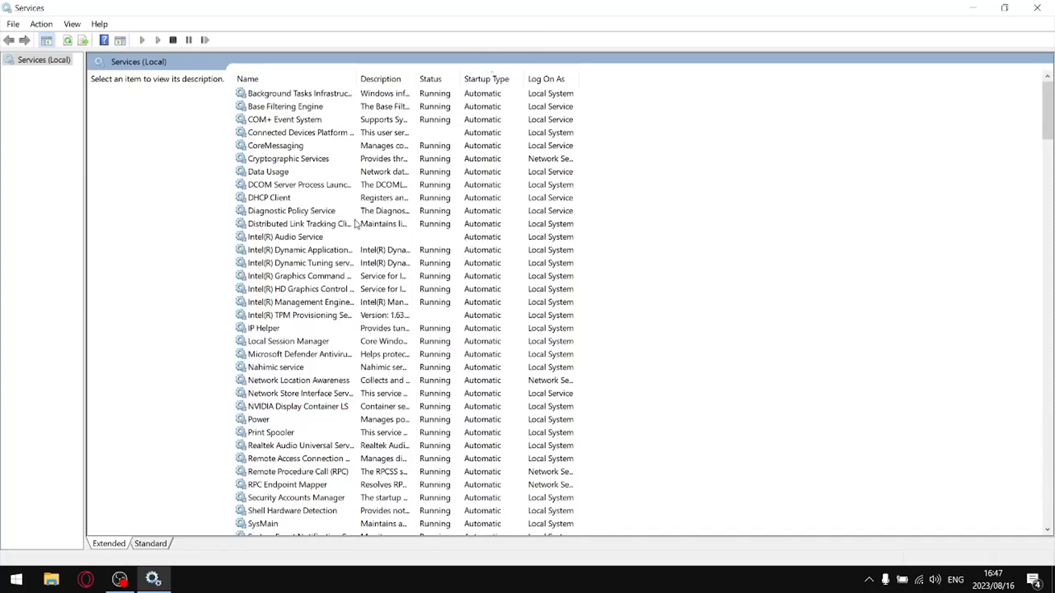
# Step: Stop the Diagnostic Policy Service and set its startup type to Disabled
pyautogui.rightClick(272, 216)
pyautogui.click(299, 235)
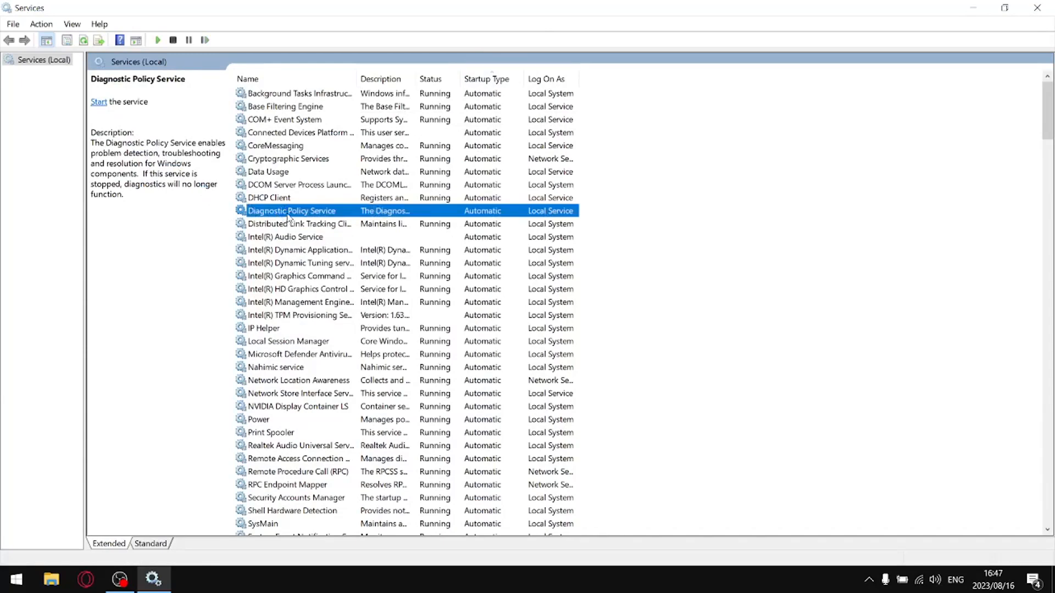
pyautogui.rightClick(287, 218)
pyautogui.click(330, 342)
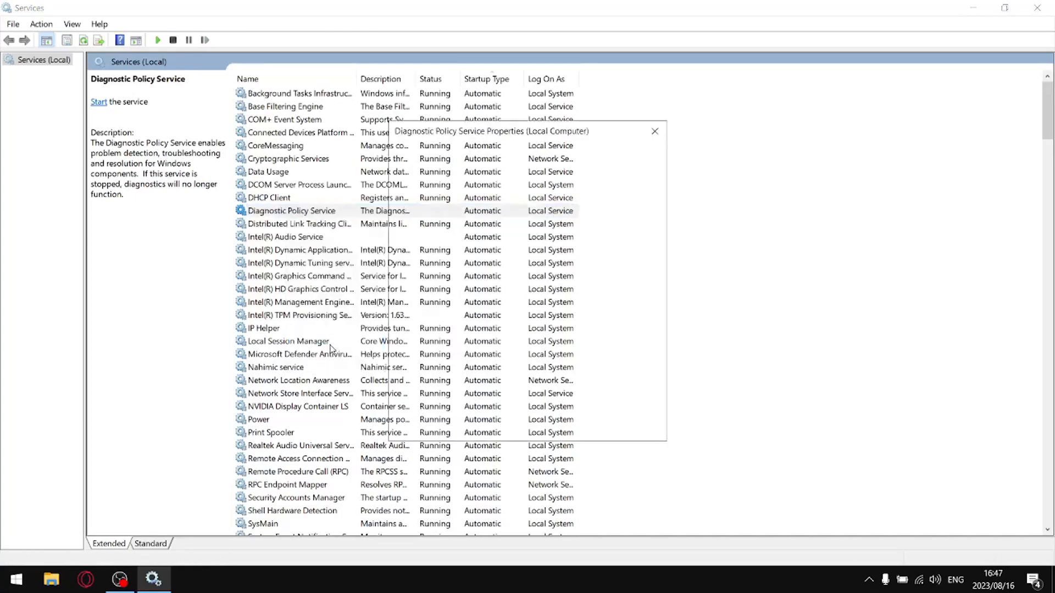
pyautogui.click(494, 274)
pyautogui.click(495, 318)
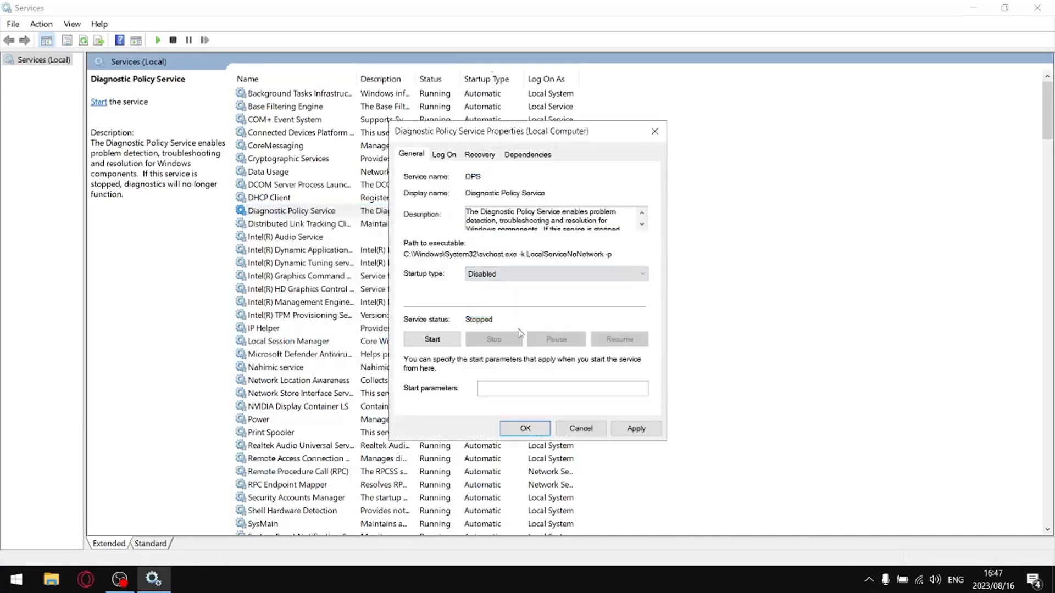
pyautogui.click(632, 428)
pyautogui.click(538, 429)
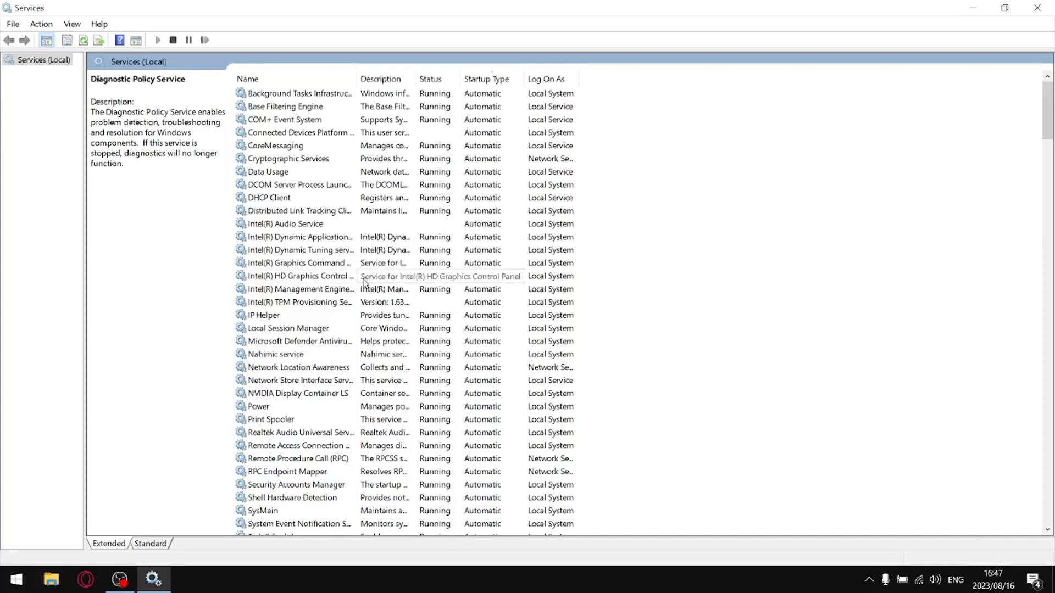
# Step: Stop the Intel(R) Dynamic Application Loader Host Interface Service and disable its startup
pyautogui.rightClick(301, 240)
pyautogui.click(341, 262)
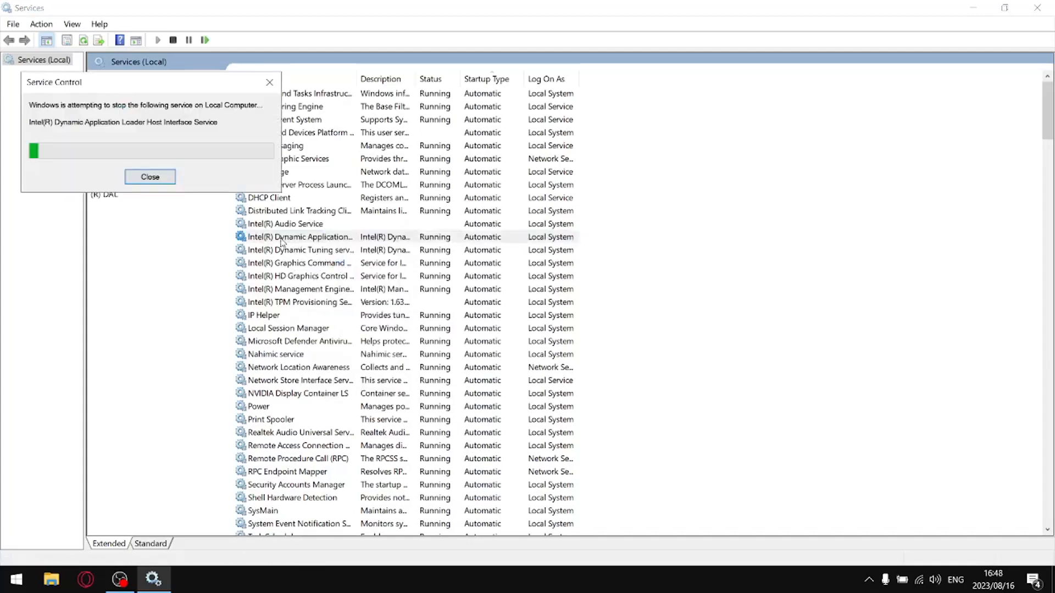
pyautogui.rightClick(280, 240)
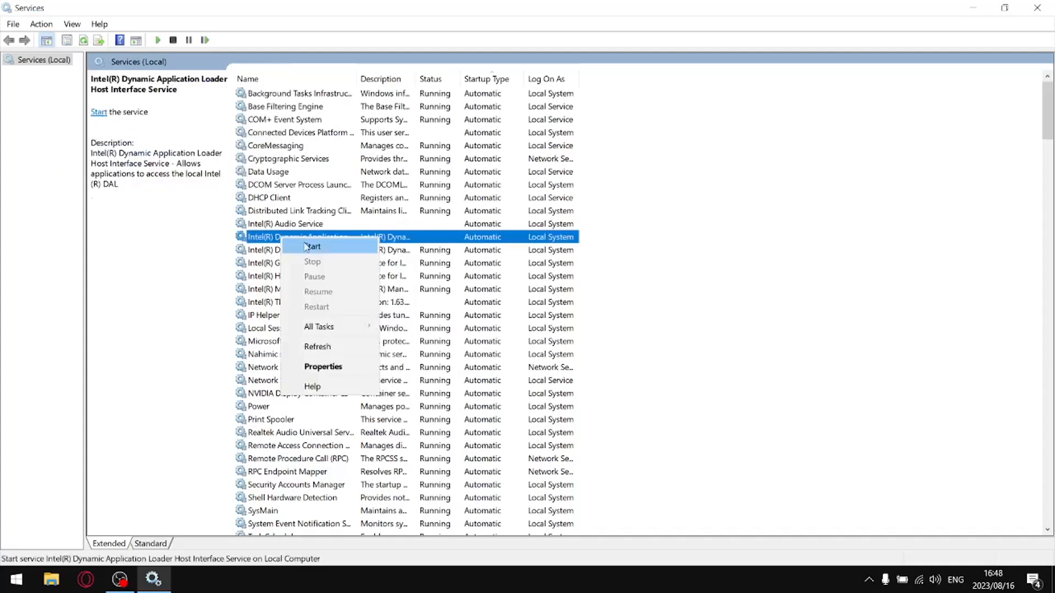
pyautogui.click(330, 366)
pyautogui.click(497, 274)
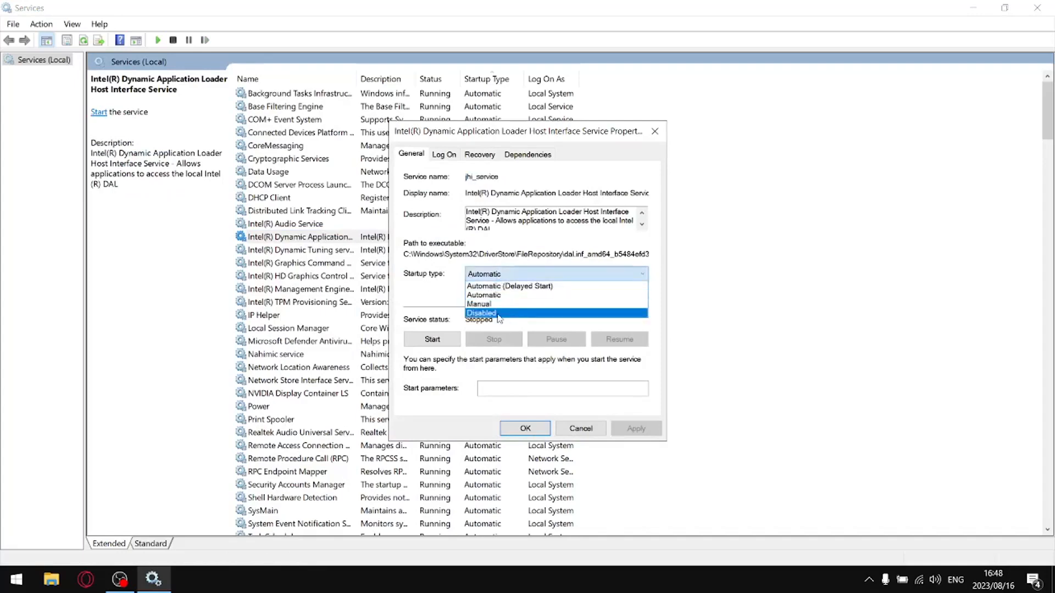
pyautogui.click(497, 313)
pyautogui.click(634, 428)
pyautogui.click(526, 428)
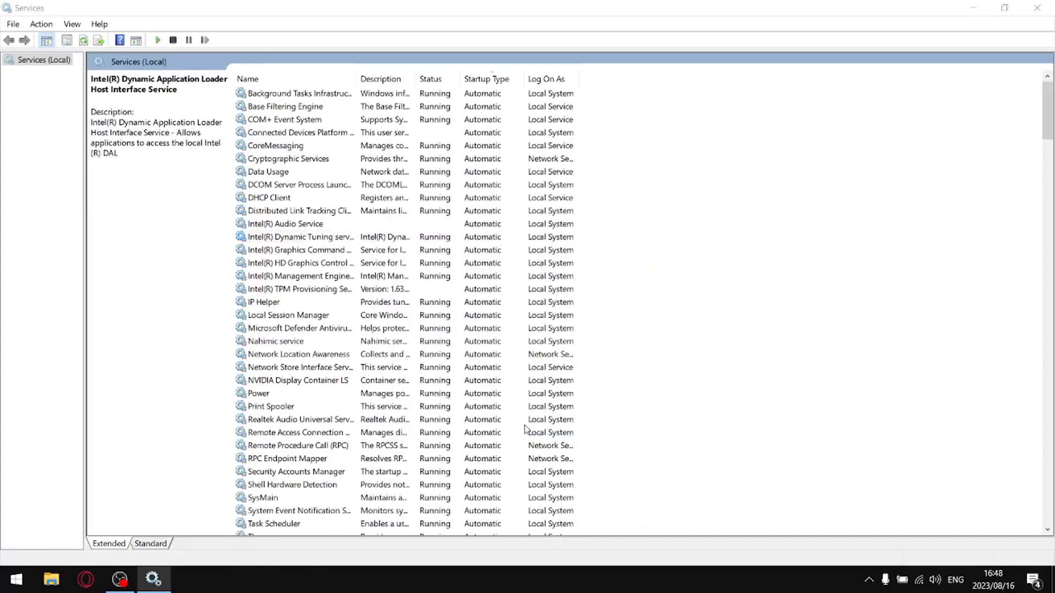
# Step: Stop the Intel(R) Dynamic Tuning service and set its startup type to Disabled
pyautogui.rightClick(280, 244)
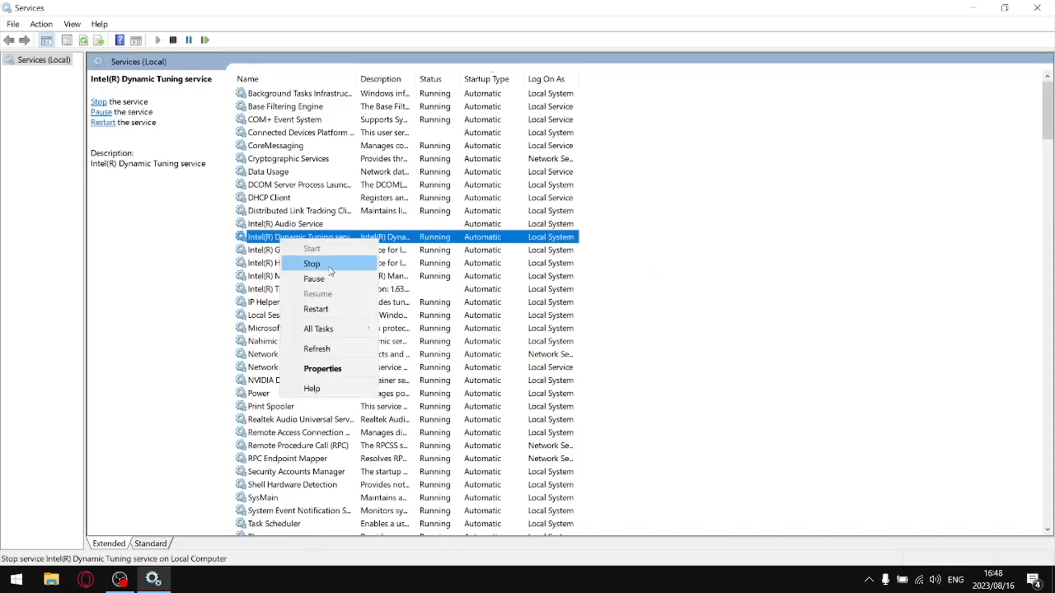
pyautogui.click(311, 264)
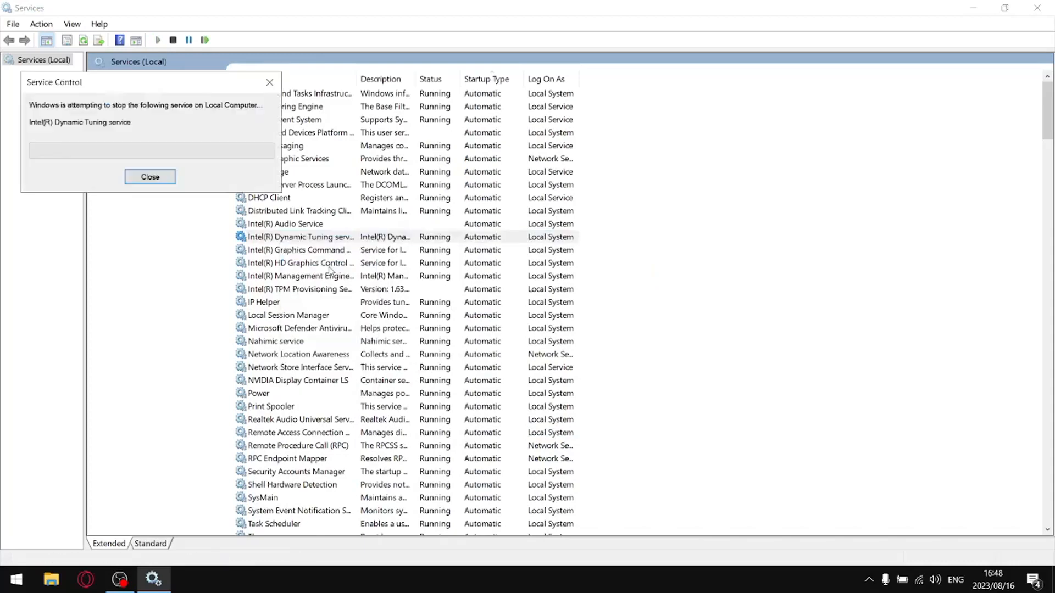
pyautogui.rightClick(309, 237)
pyautogui.click(362, 366)
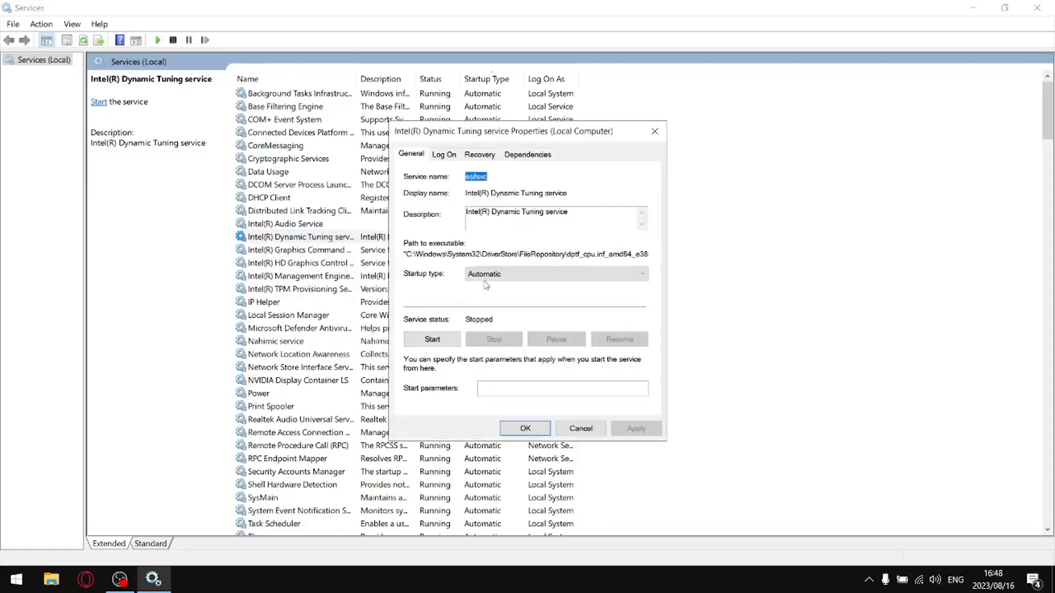
pyautogui.click(555, 274)
pyautogui.click(506, 313)
pyautogui.click(636, 429)
pyautogui.click(525, 428)
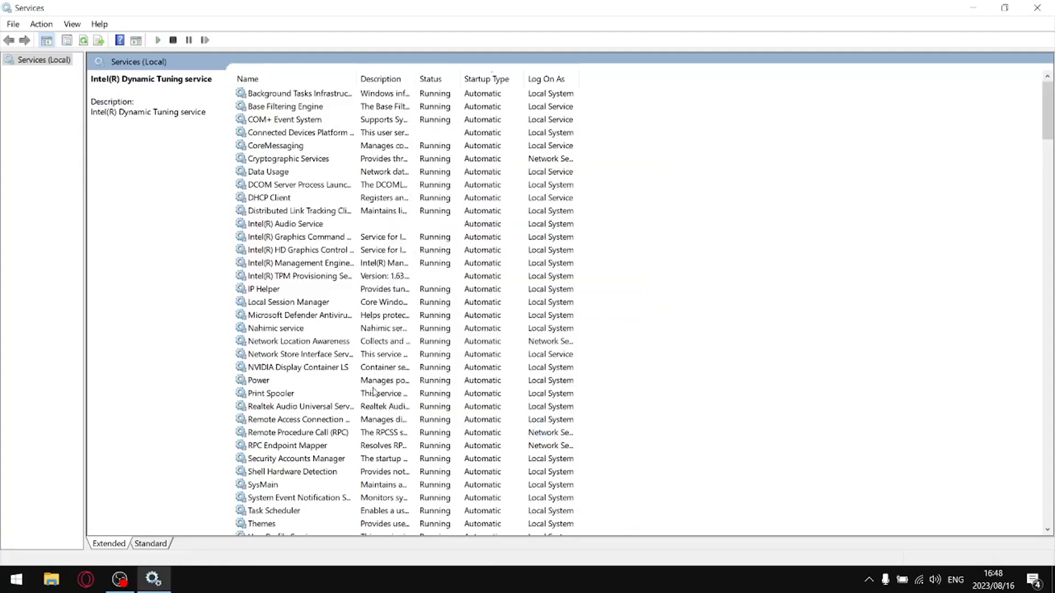
# Step: Stop the Intel(R) Management Engine WMI Provider Registration service and disable its startup
pyautogui.click(307, 264)
pyautogui.rightClick(306, 265)
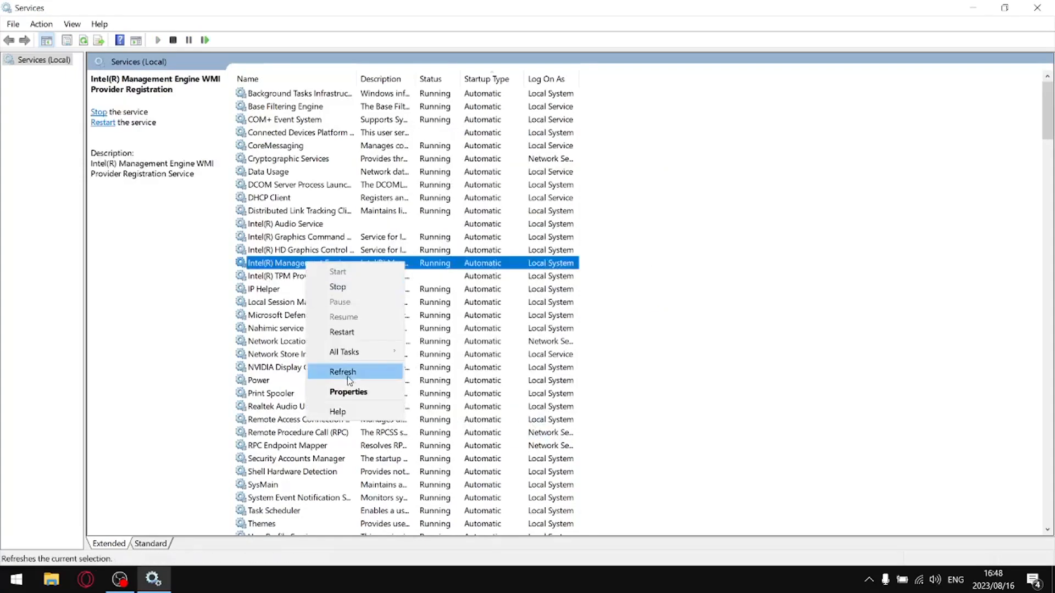
pyautogui.click(352, 399)
pyautogui.click(493, 339)
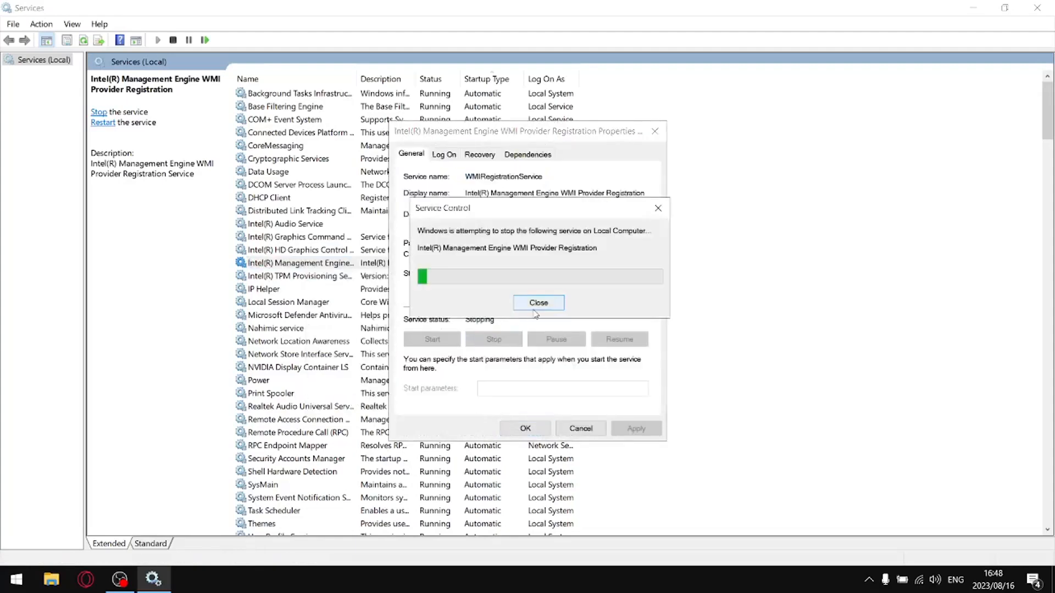
pyautogui.click(536, 275)
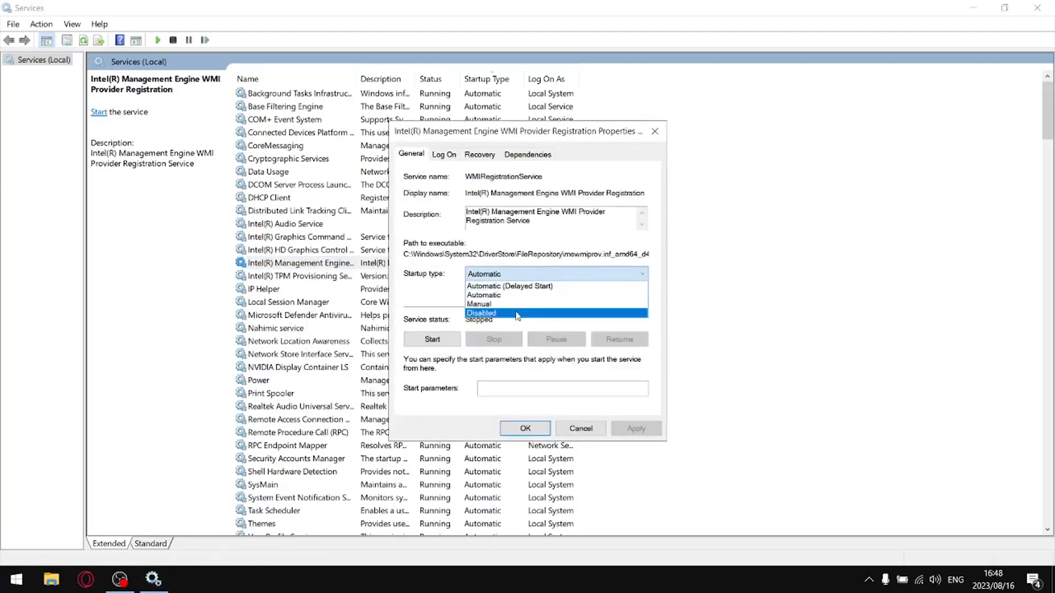
pyautogui.click(518, 312)
pyautogui.click(635, 427)
pyautogui.click(545, 429)
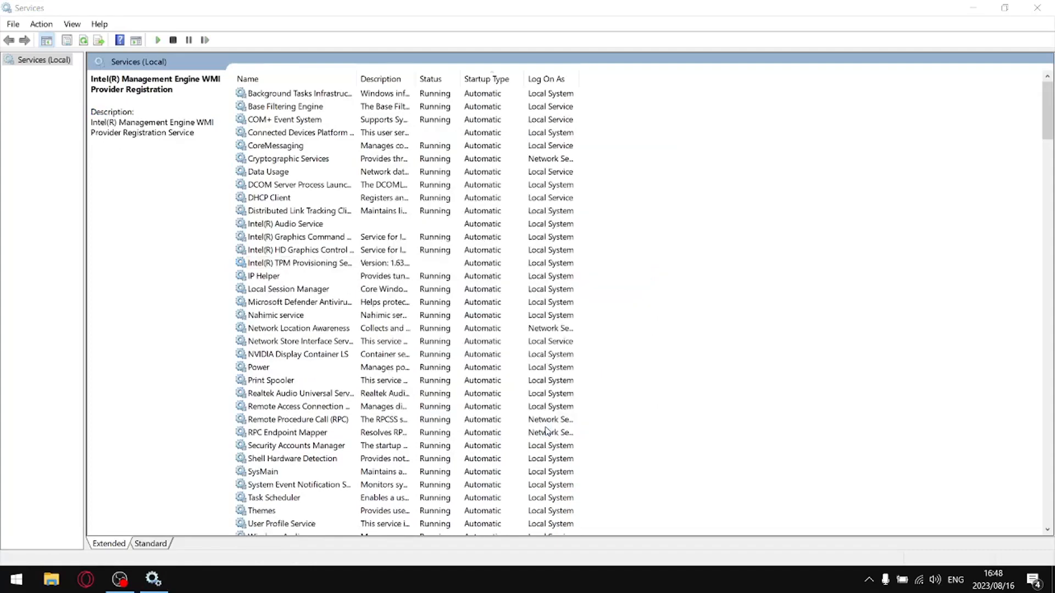
# Step: Change the Intel(R) TPM Provisioning Service's startup type to Disabled and apply it
pyautogui.rightClick(277, 268)
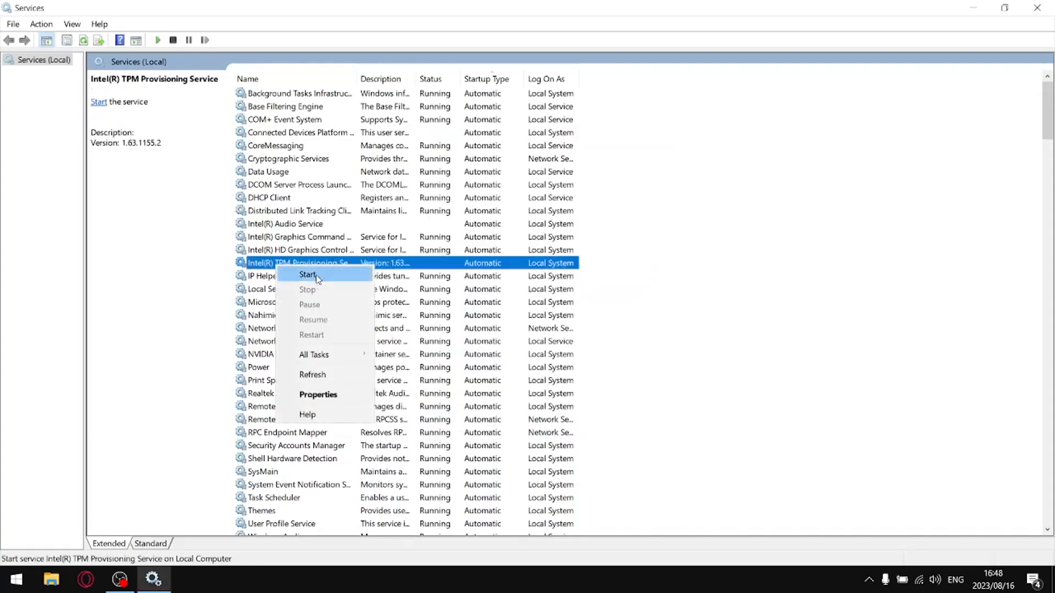
pyautogui.click(314, 394)
pyautogui.click(487, 273)
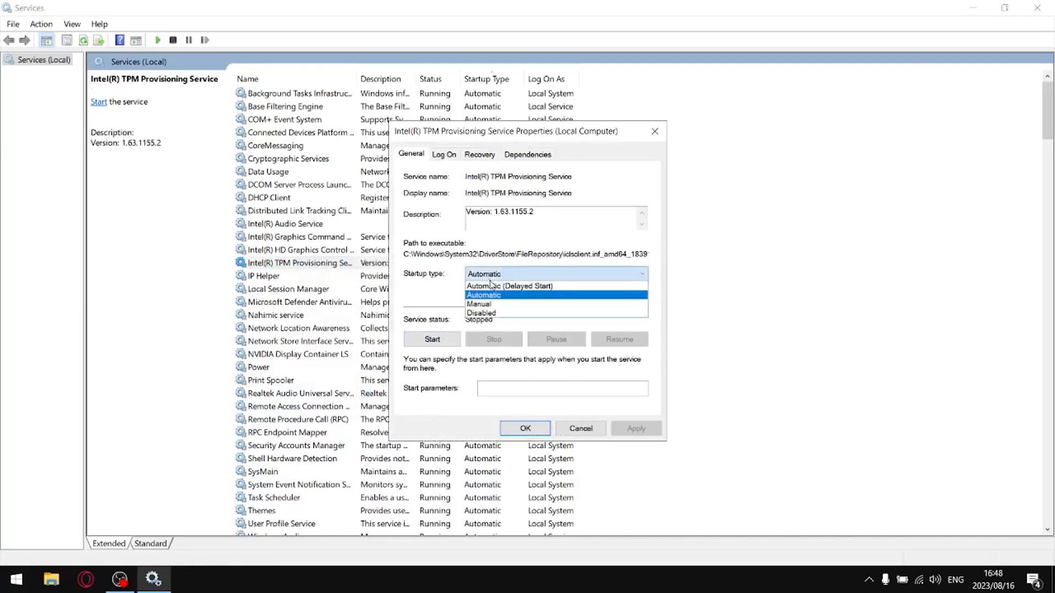
pyautogui.click(493, 313)
pyautogui.click(626, 428)
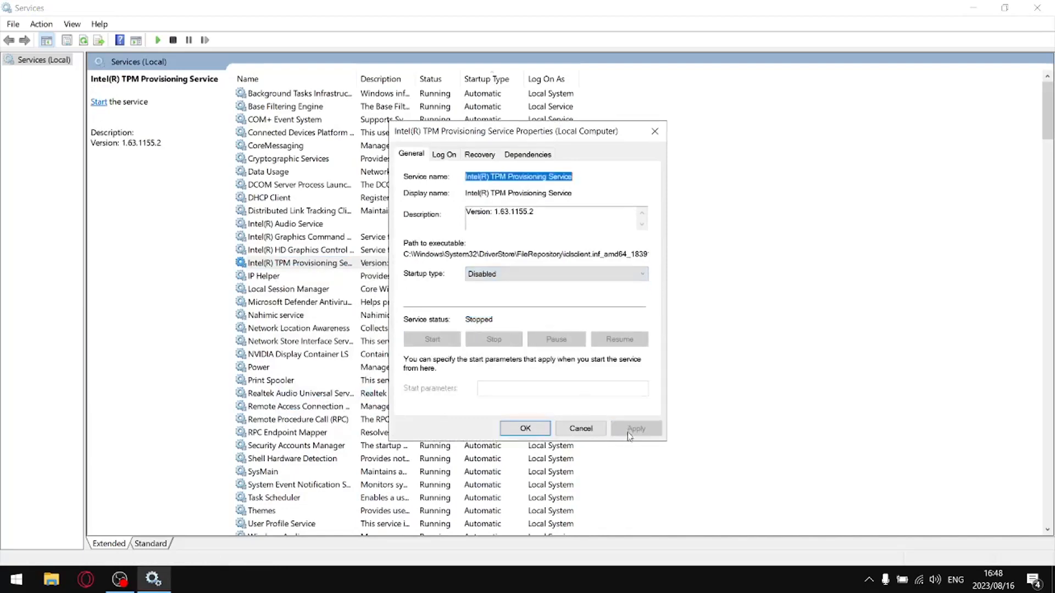
pyautogui.click(525, 428)
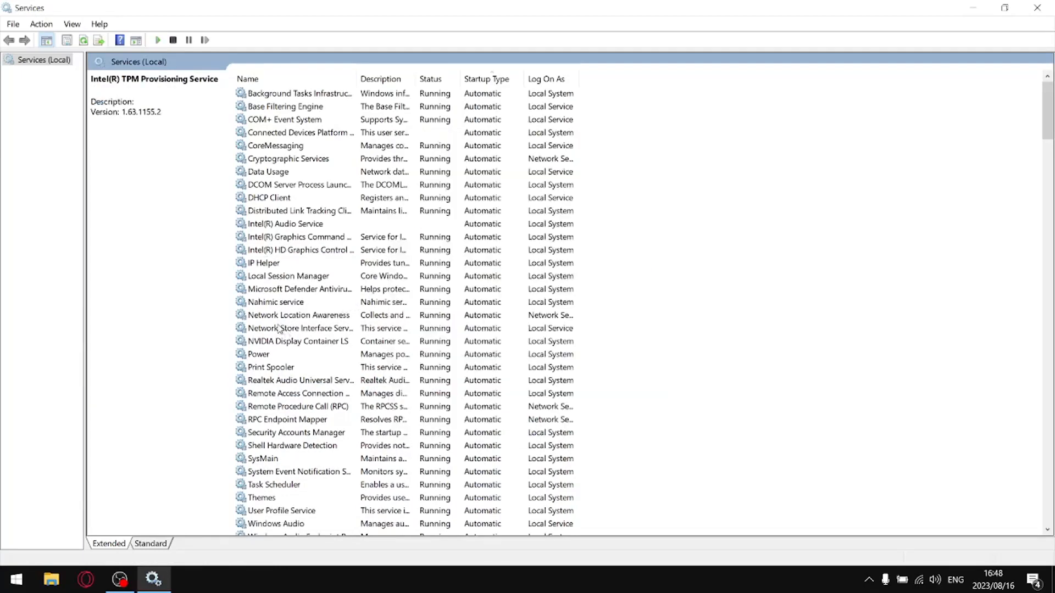
# Step: Set the Nahimic service's startup type to Disabled, stop it, and apply the change
pyautogui.rightClick(261, 303)
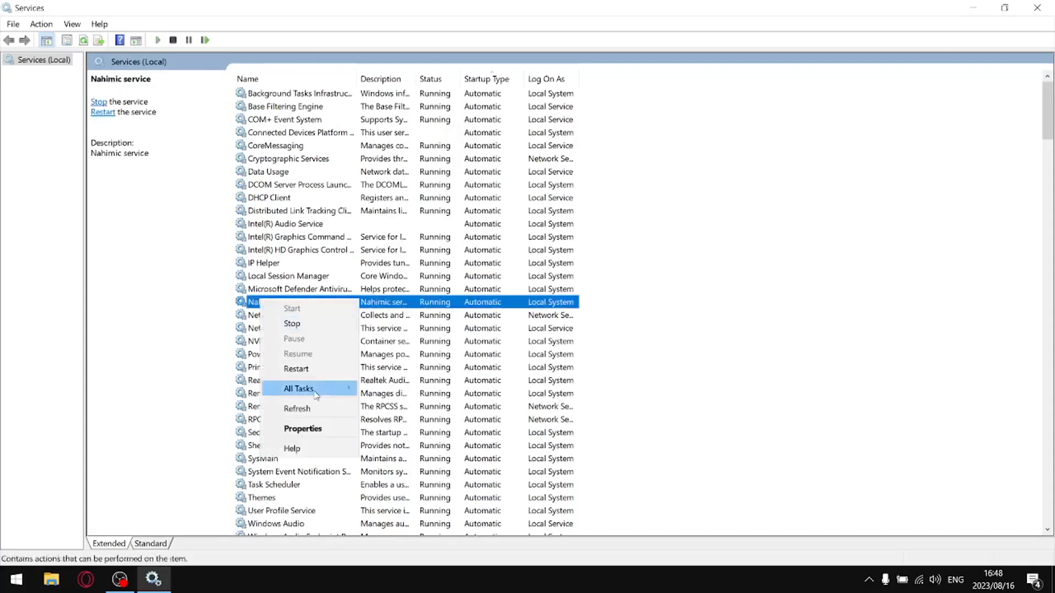
pyautogui.click(317, 427)
pyautogui.click(498, 274)
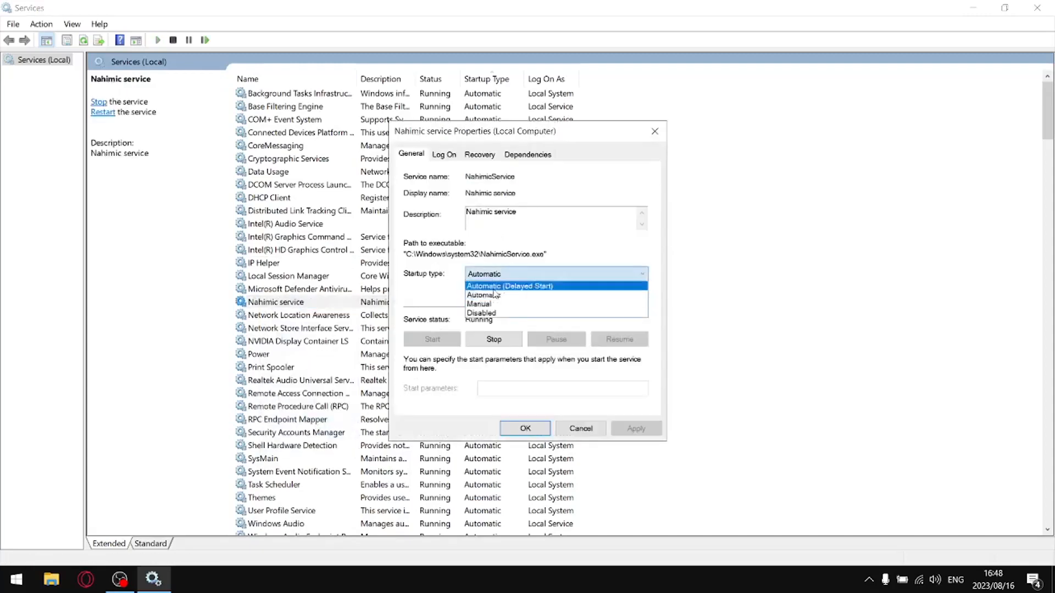
pyautogui.click(497, 315)
pyautogui.click(513, 340)
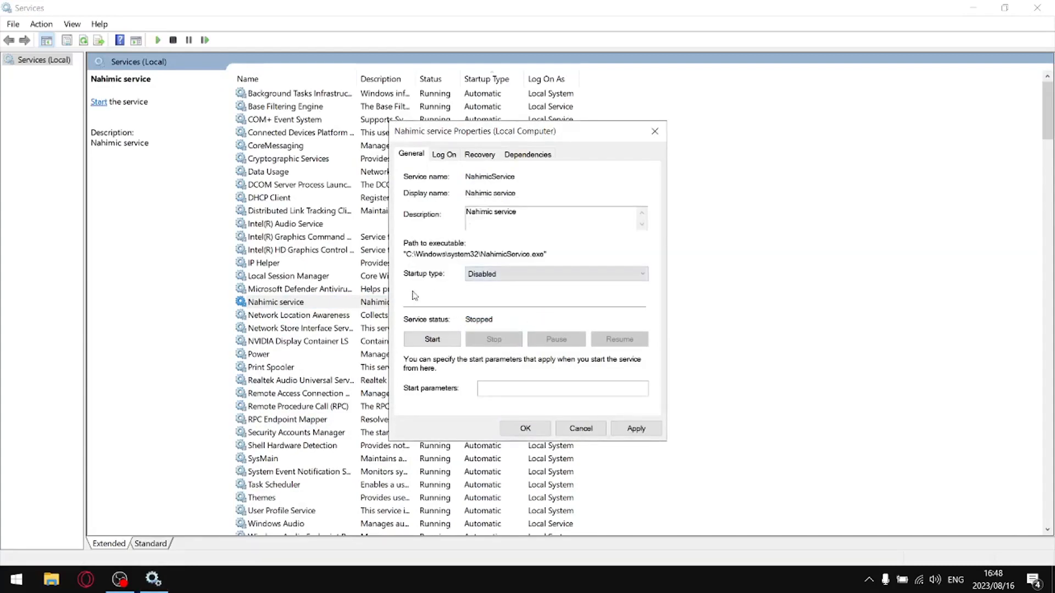
pyautogui.click(634, 430)
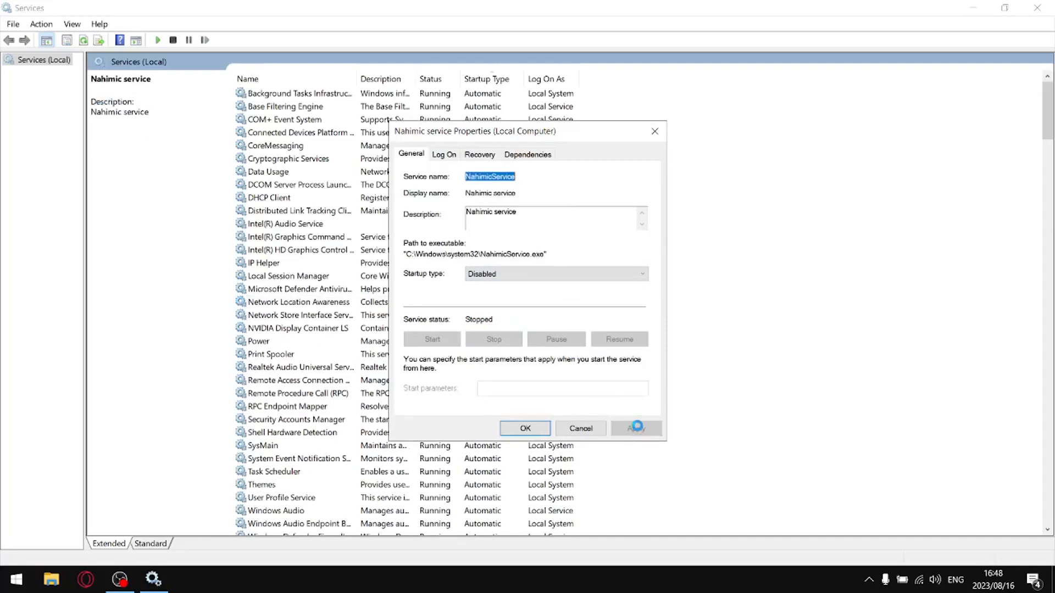
pyautogui.click(655, 131)
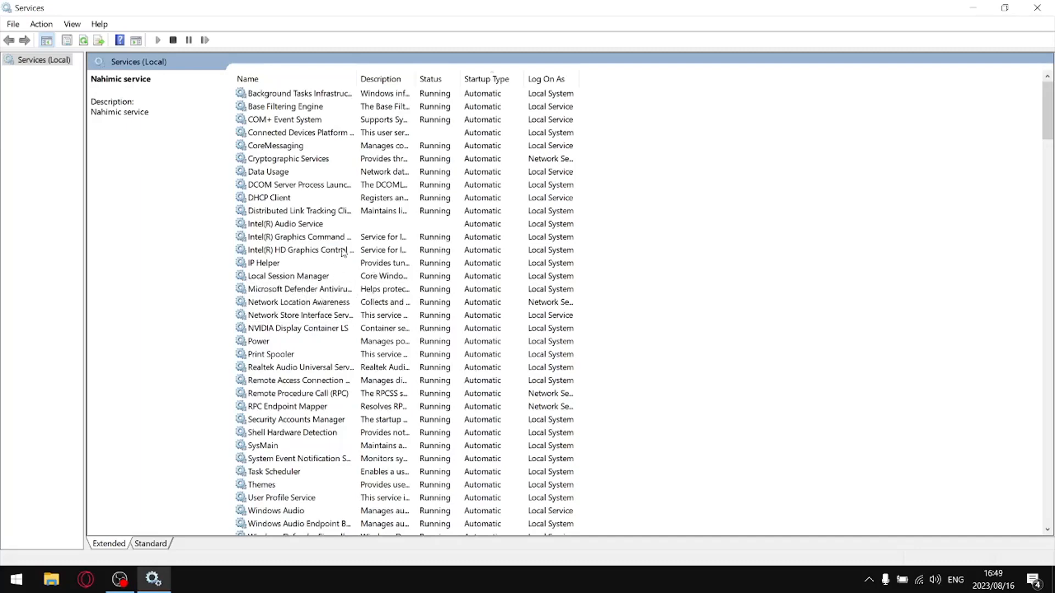
# Step: Stop the running Print Spooler and apply a Disabled startup type
pyautogui.rightClick(273, 358)
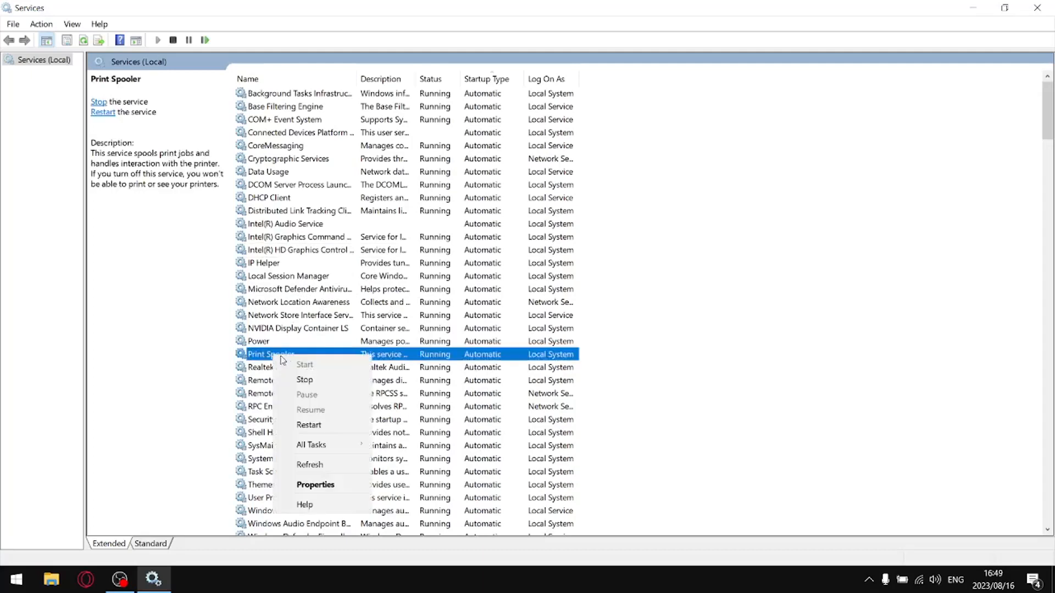
pyautogui.click(324, 483)
pyautogui.click(494, 341)
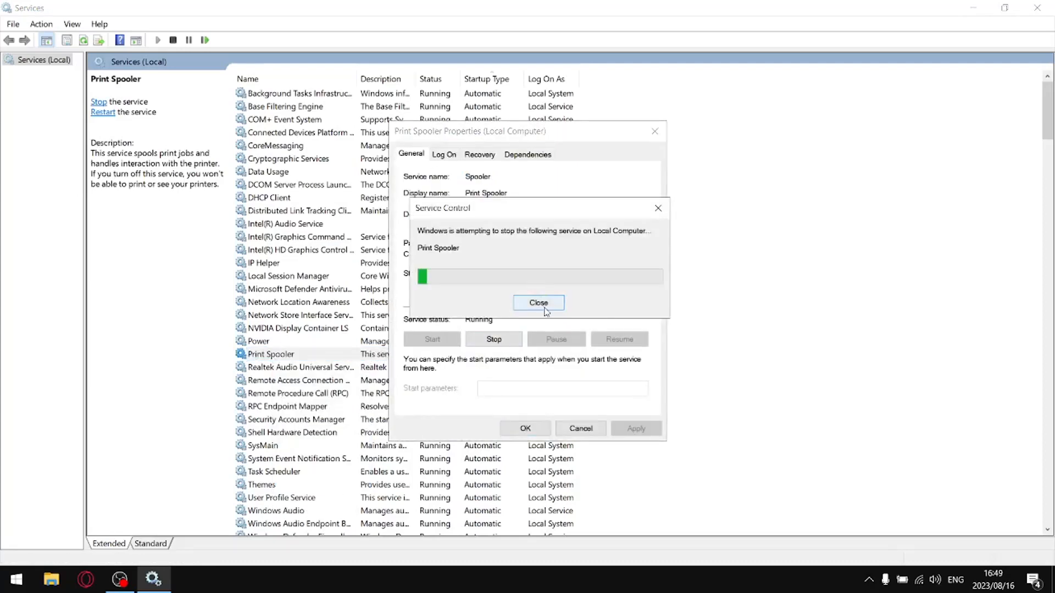
pyautogui.click(518, 273)
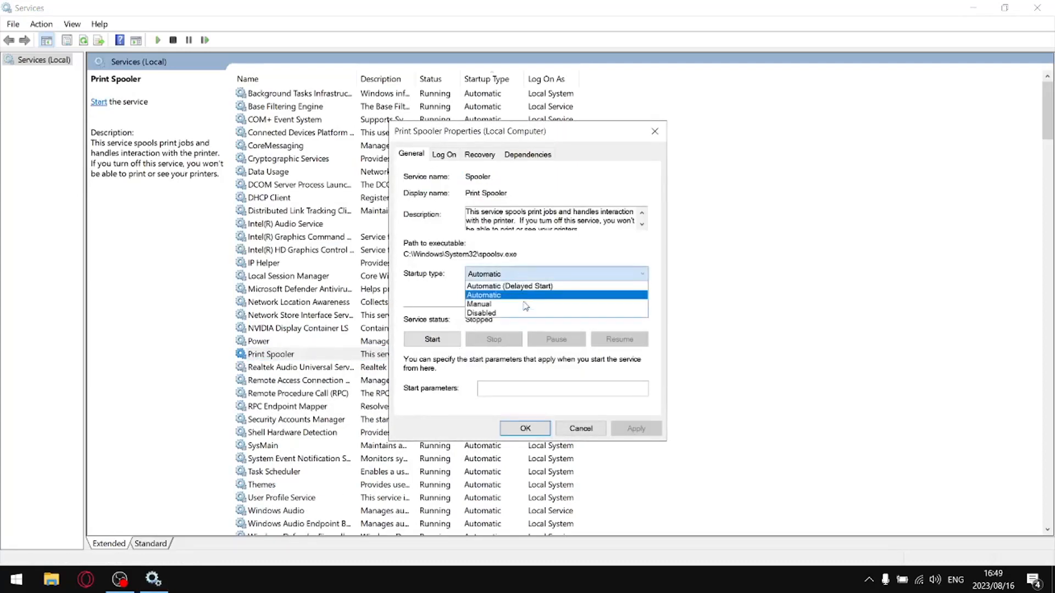
pyautogui.click(526, 314)
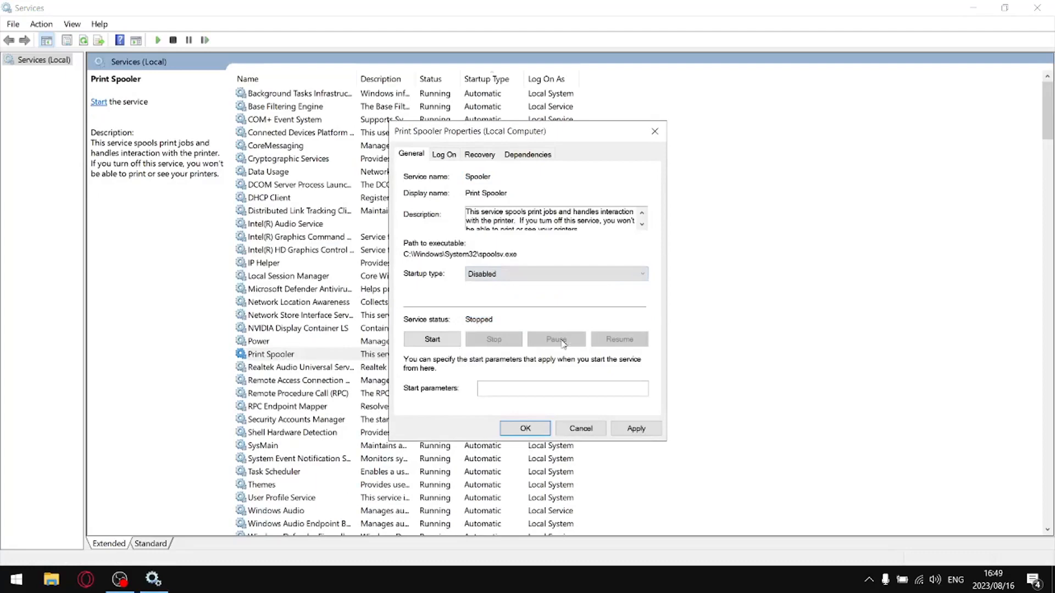
pyautogui.click(633, 427)
pyautogui.click(524, 428)
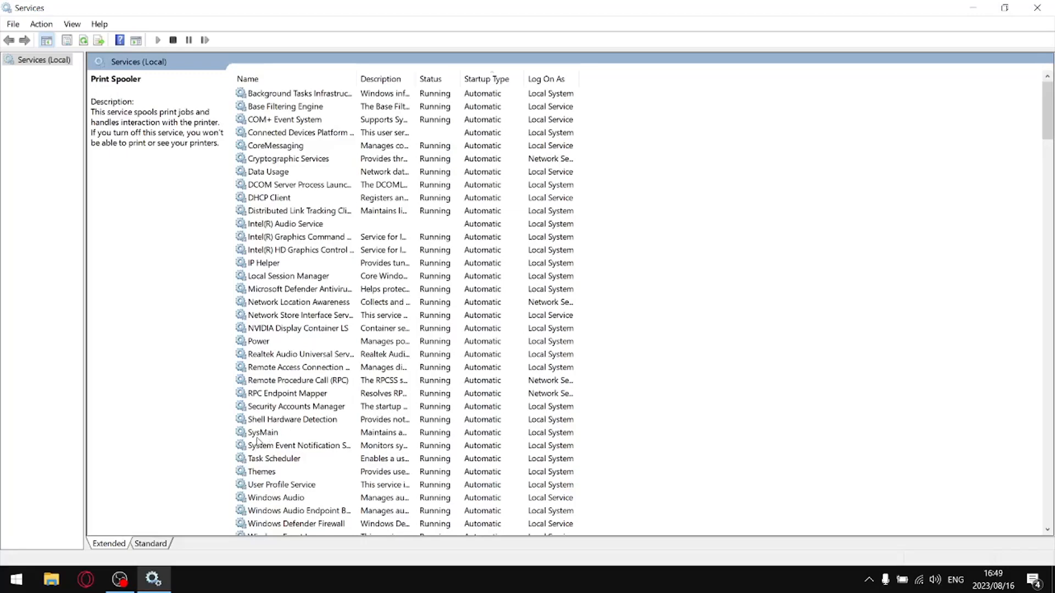
# Step: Stop the SysMain service and set its startup type to Disabled
pyautogui.rightClick(257, 436)
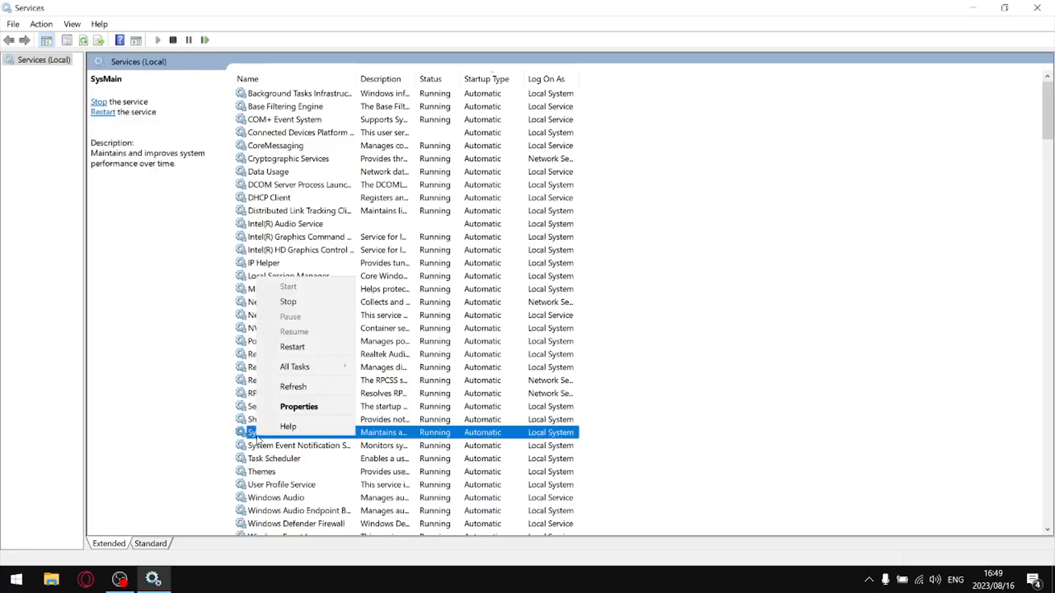
pyautogui.click(343, 407)
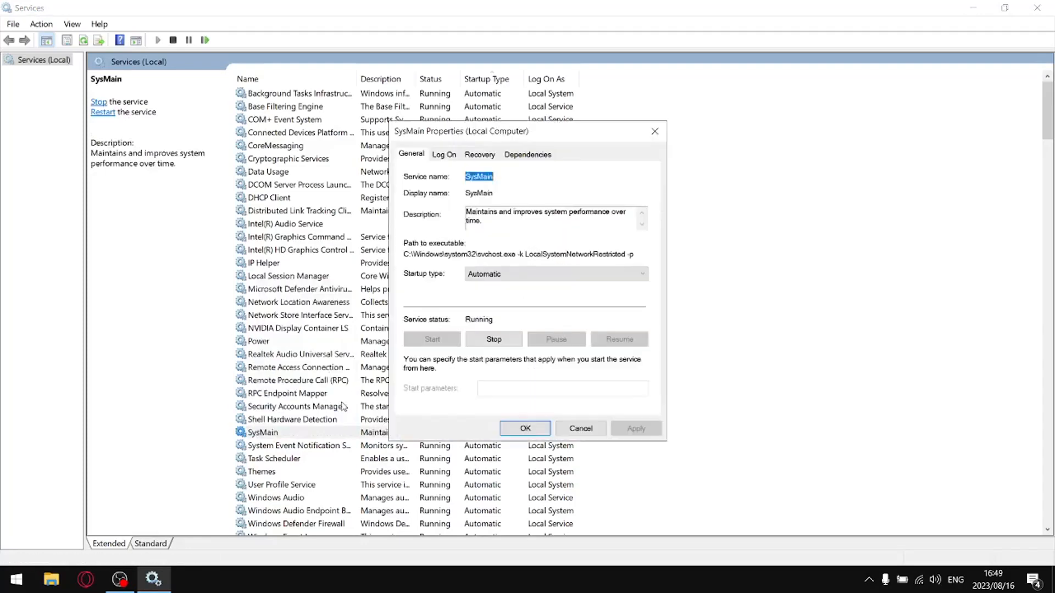
pyautogui.click(482, 274)
pyautogui.click(478, 311)
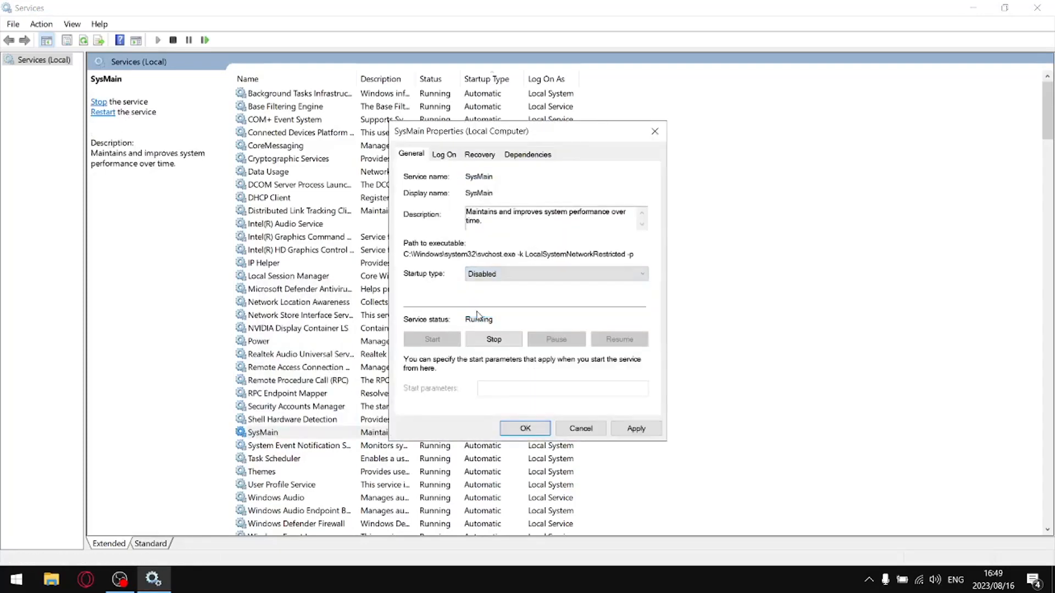
pyautogui.click(493, 339)
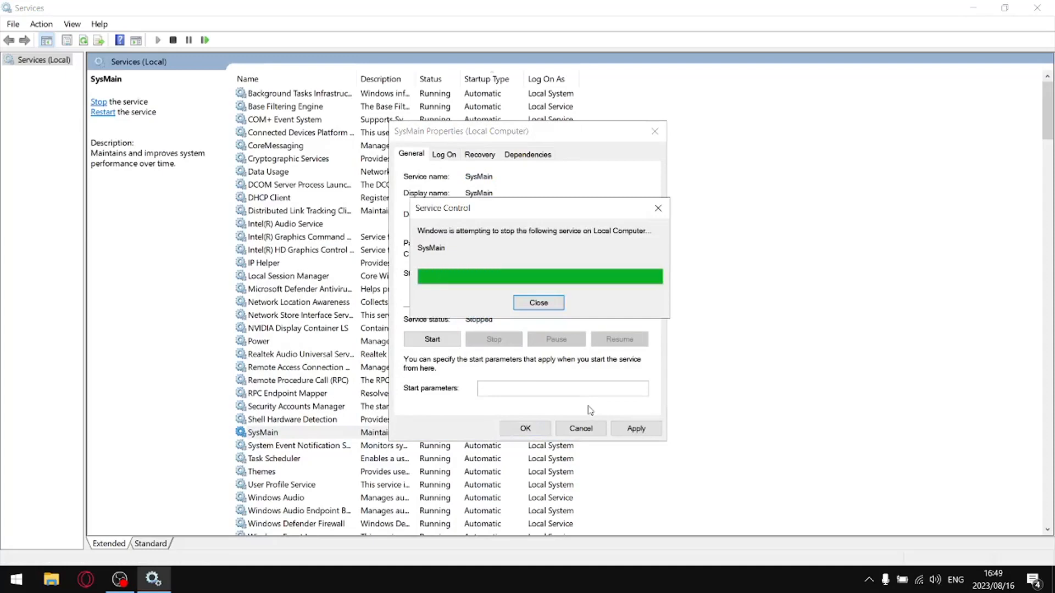
pyautogui.click(615, 429)
pyautogui.click(544, 434)
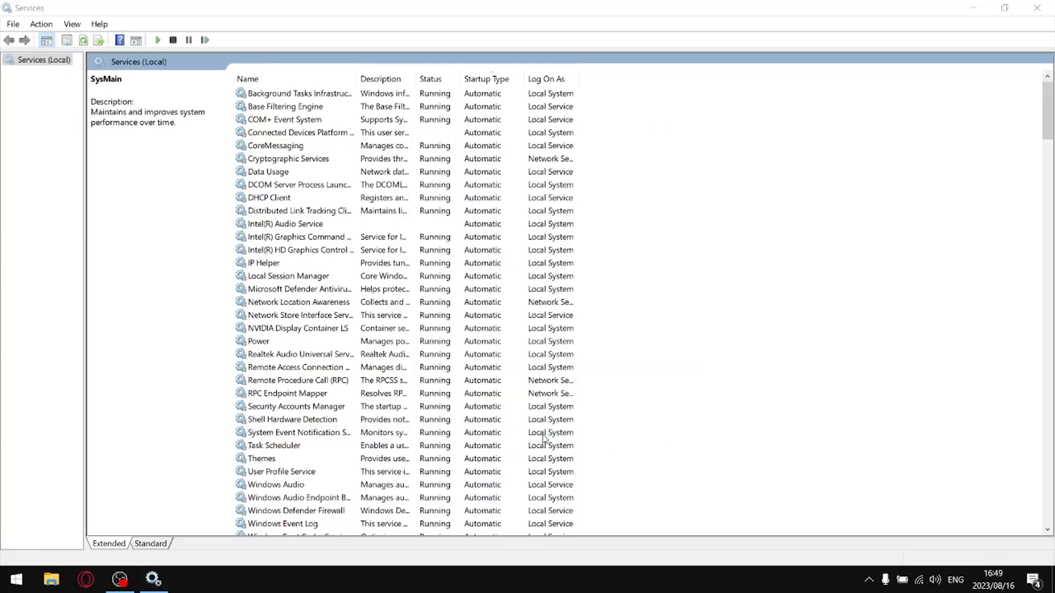
# Step: Stop Shell Hardware Detection and set its startup type to Disabled
pyautogui.rightClick(291, 420)
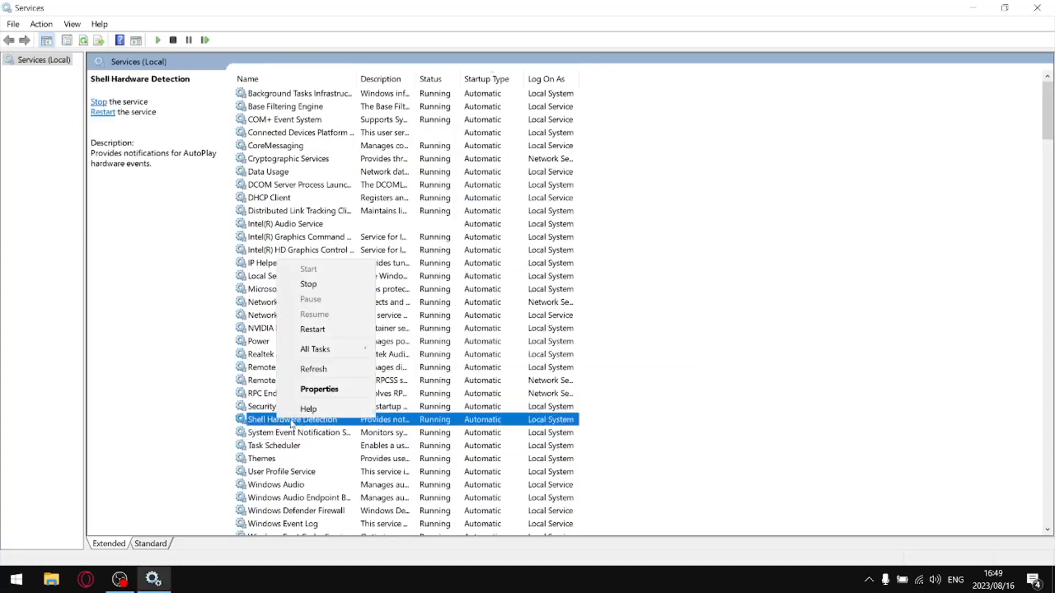
pyautogui.click(329, 284)
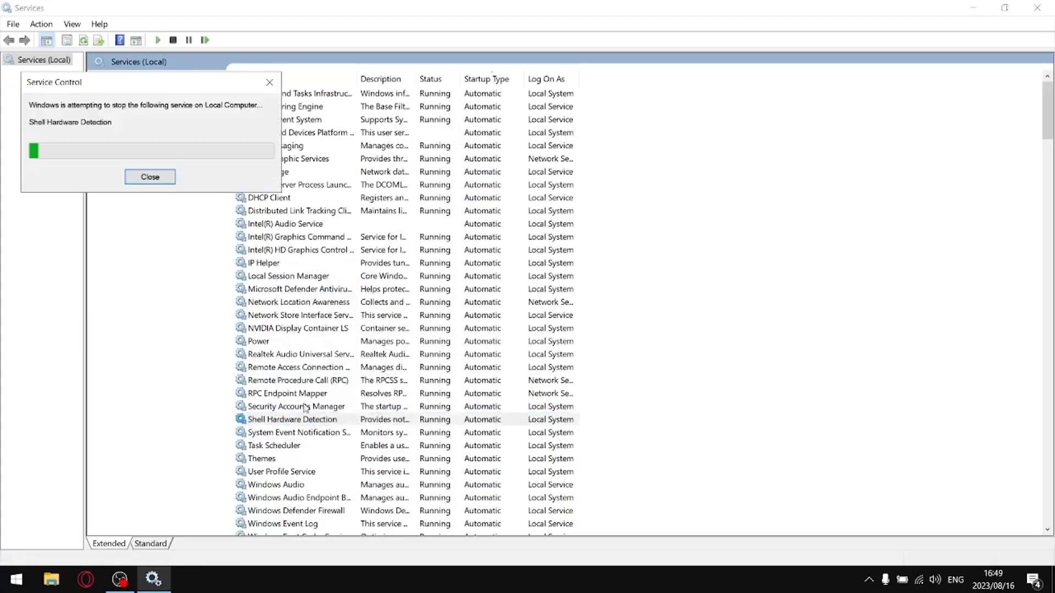
pyautogui.rightClick(293, 420)
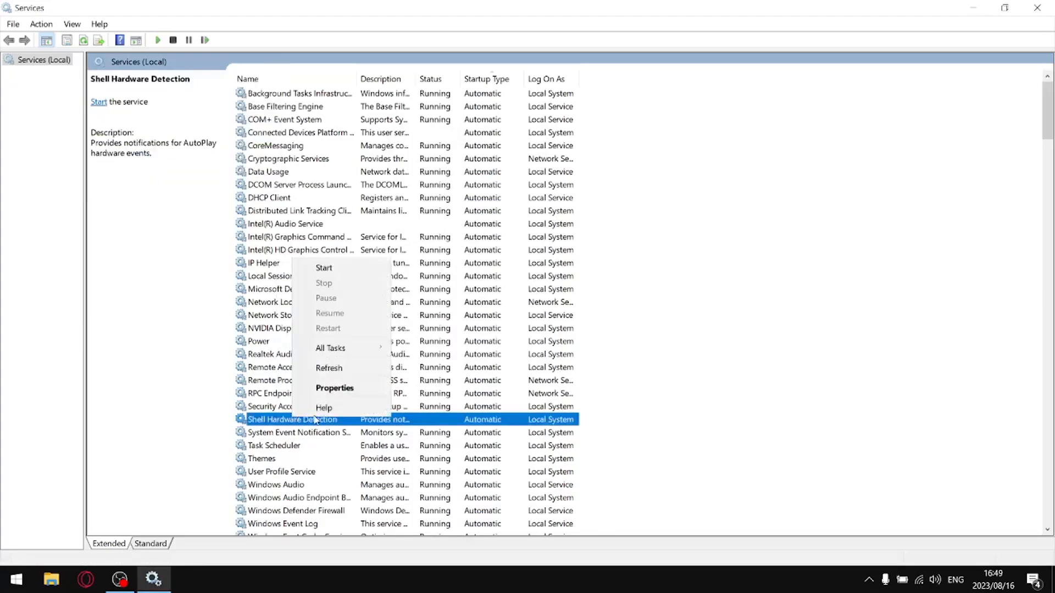
pyautogui.click(353, 388)
pyautogui.click(483, 274)
pyautogui.click(486, 318)
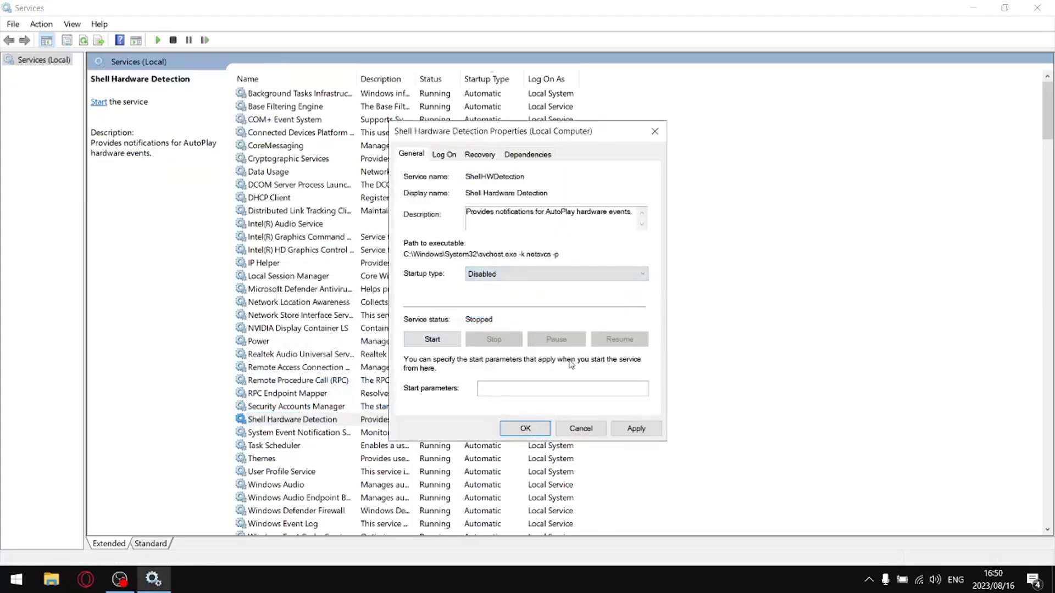
pyautogui.click(635, 428)
pyautogui.click(525, 428)
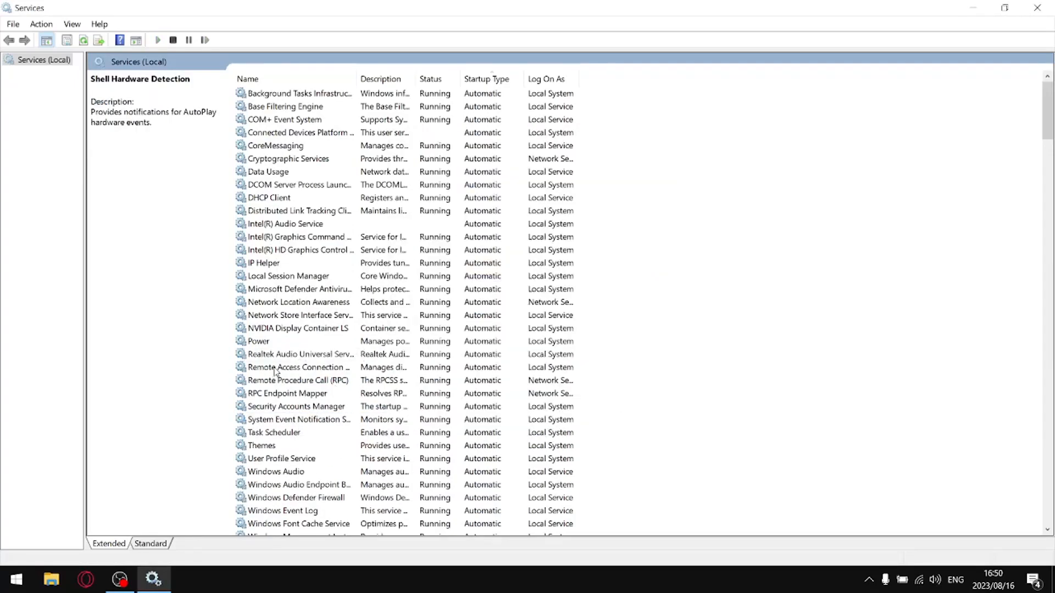
# Step: Stop the push notifications system service and set its startup type to Disabled
pyautogui.scroll(-3, 326, 513)
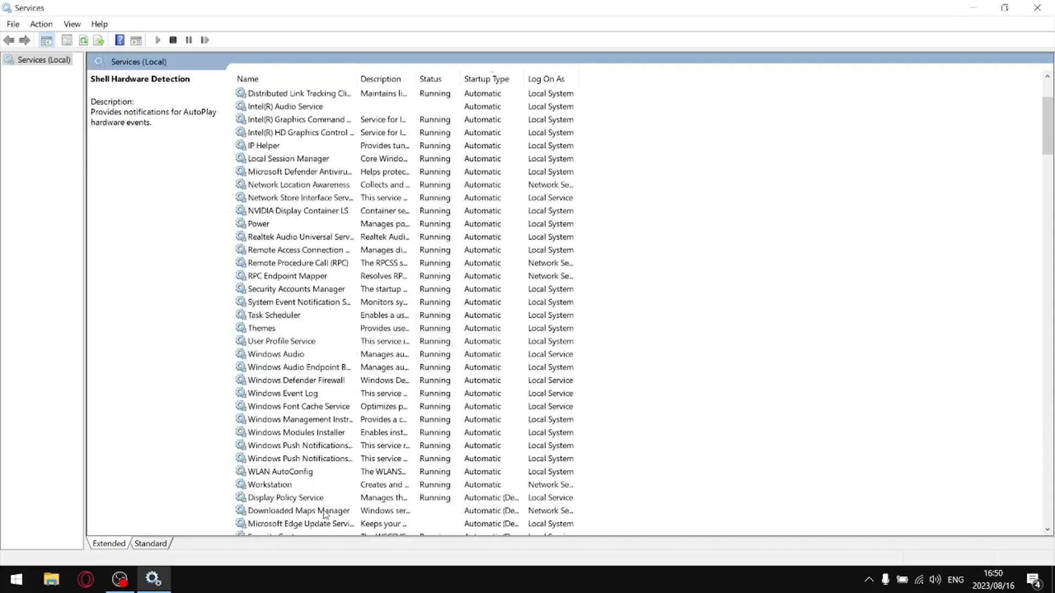
pyautogui.rightClick(304, 445)
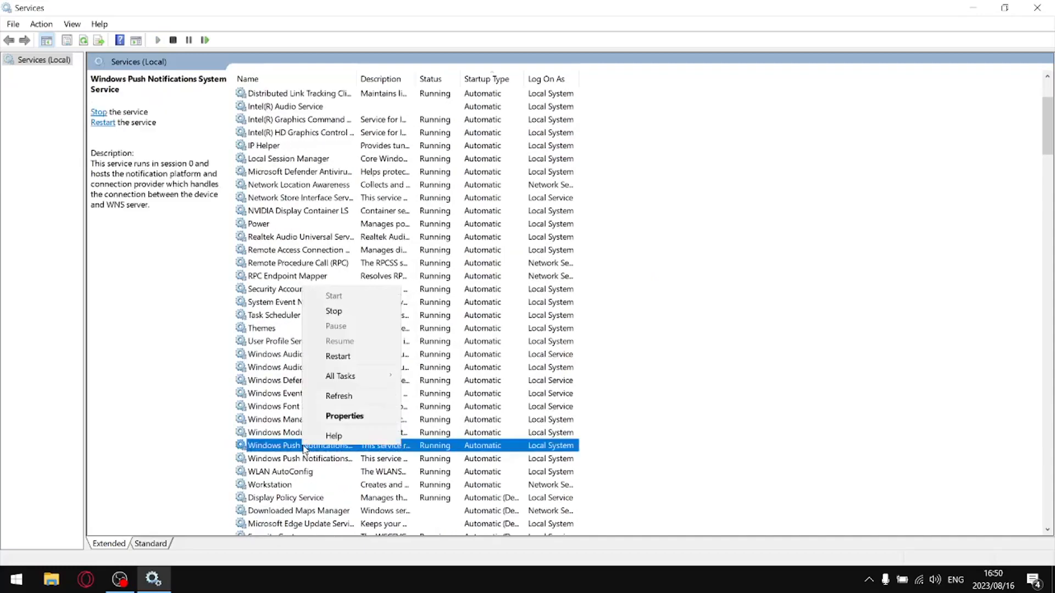
pyautogui.click(354, 416)
pyautogui.click(494, 276)
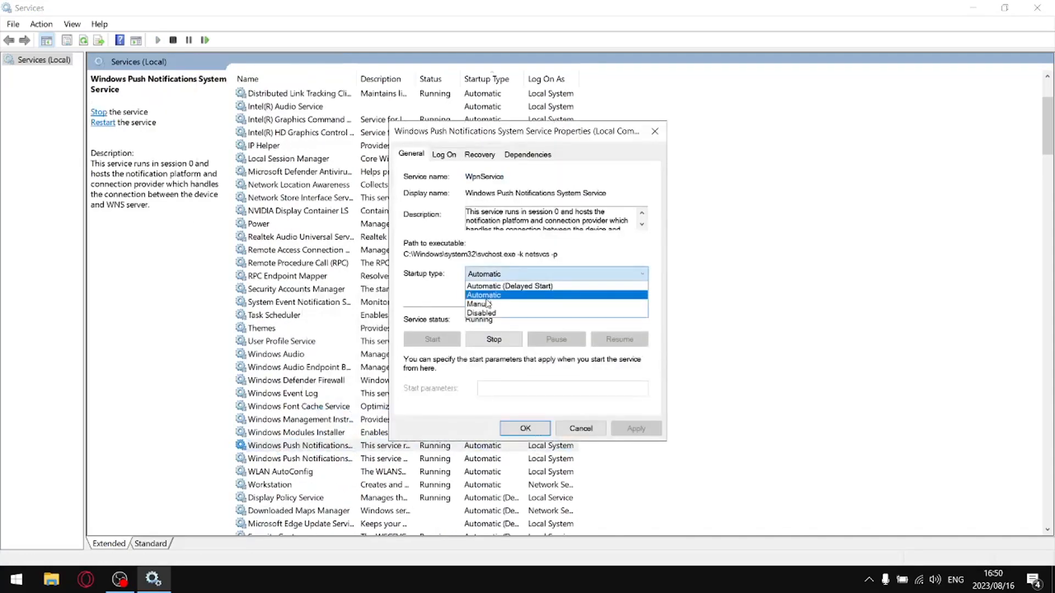
pyautogui.click(487, 313)
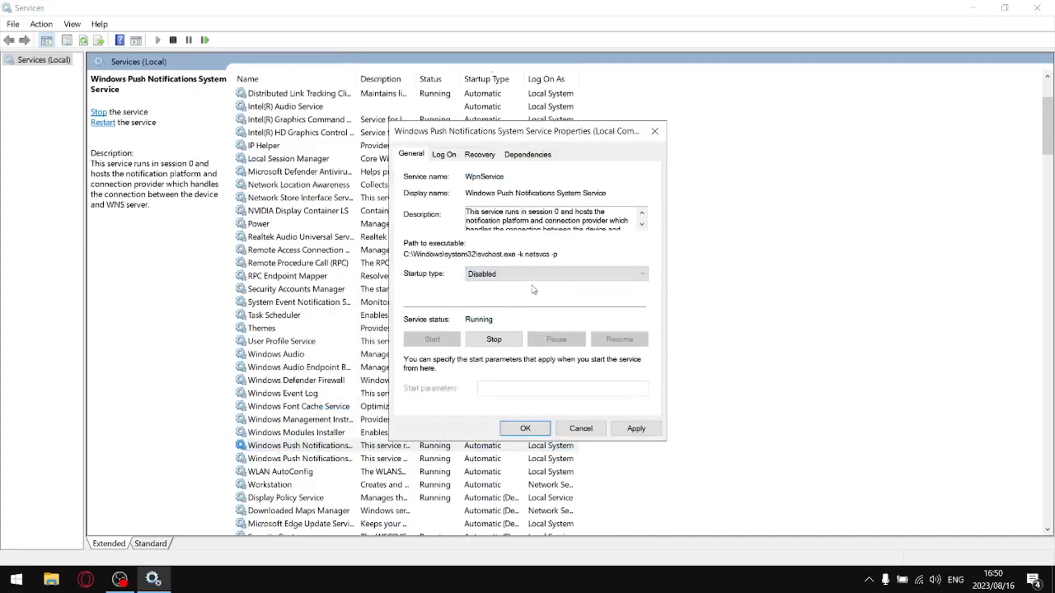
pyautogui.click(497, 340)
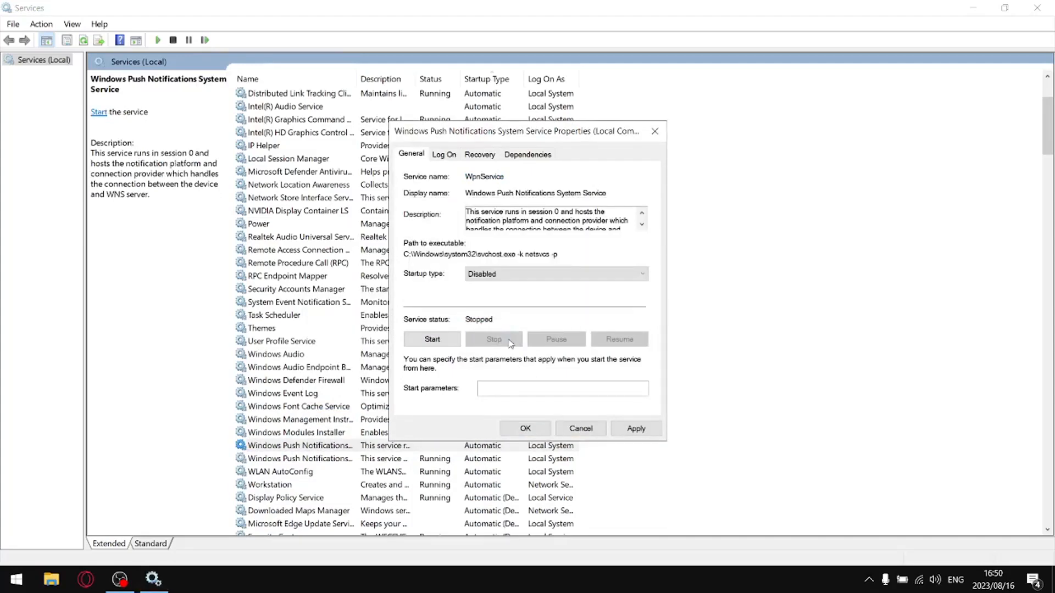
pyautogui.click(636, 429)
pyautogui.click(523, 428)
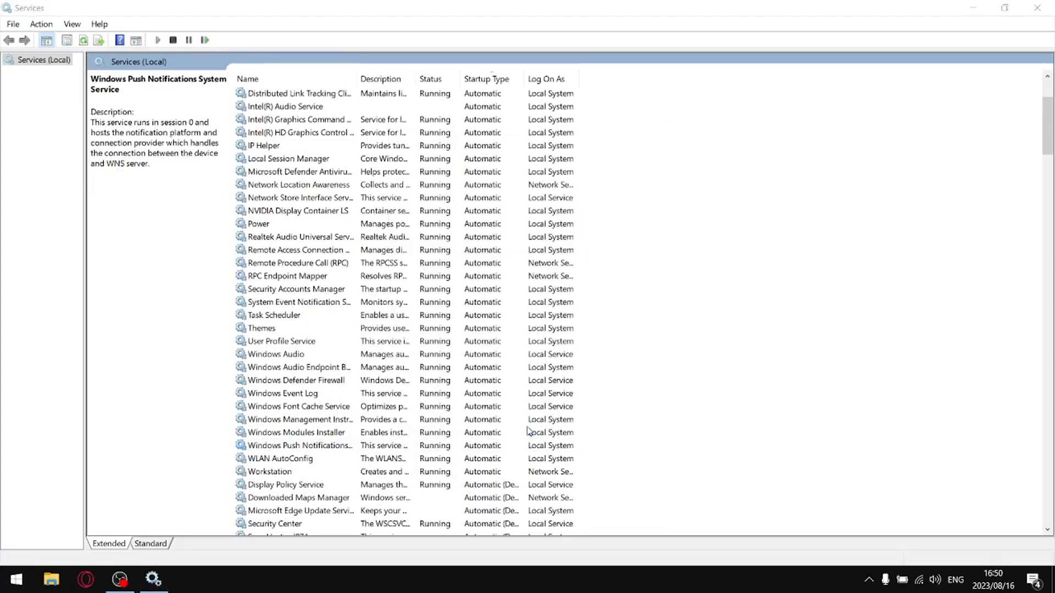
# Step: Stop the Windows Push Notifications User Service; disabling it fails with a parameter error
pyautogui.rightClick(293, 446)
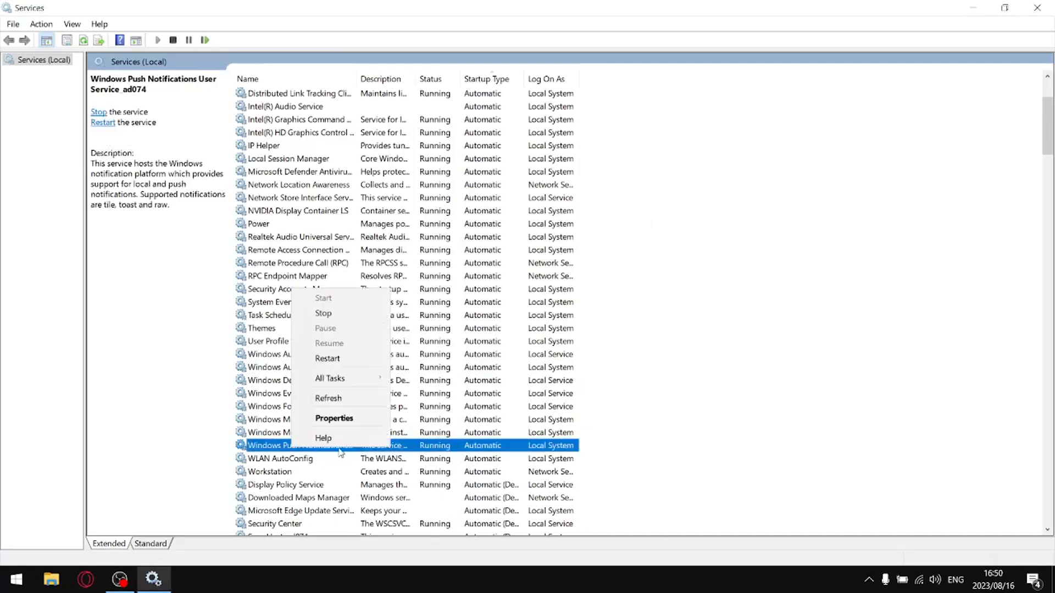
pyautogui.click(323, 314)
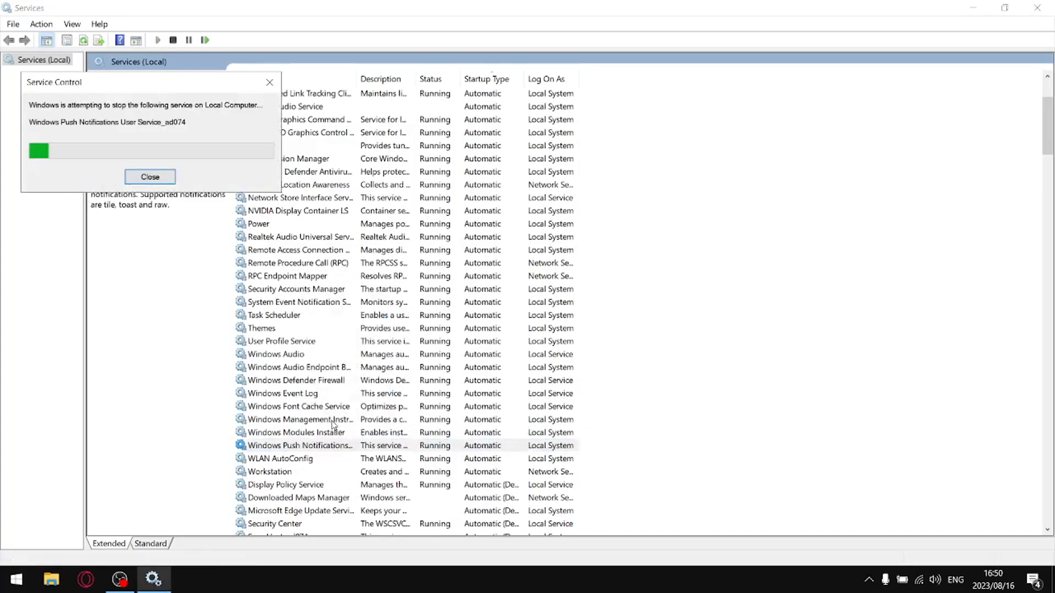
pyautogui.rightClick(324, 448)
pyautogui.click(343, 415)
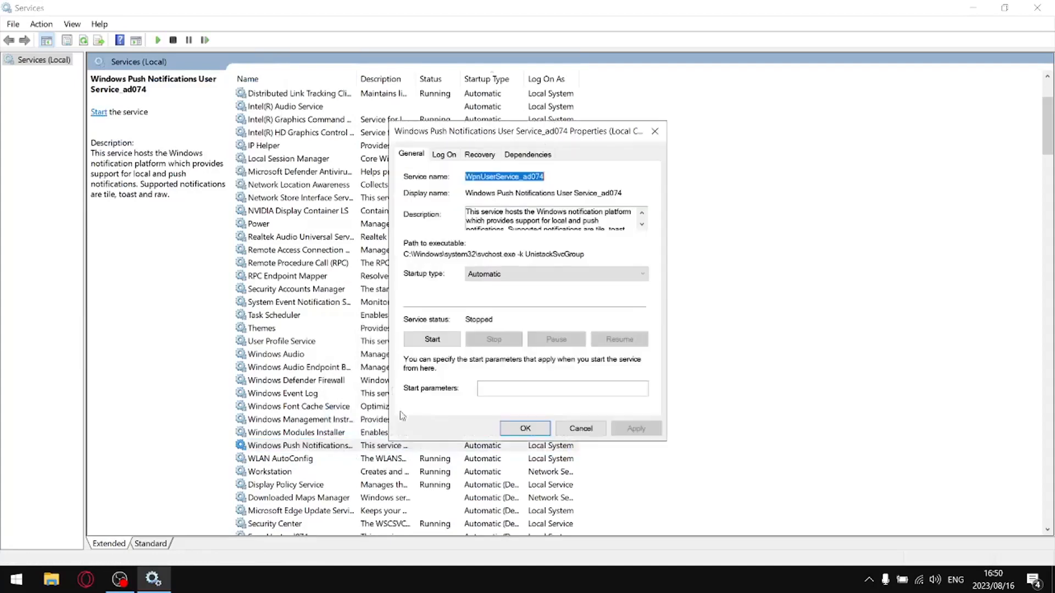
pyautogui.click(519, 274)
pyautogui.click(513, 313)
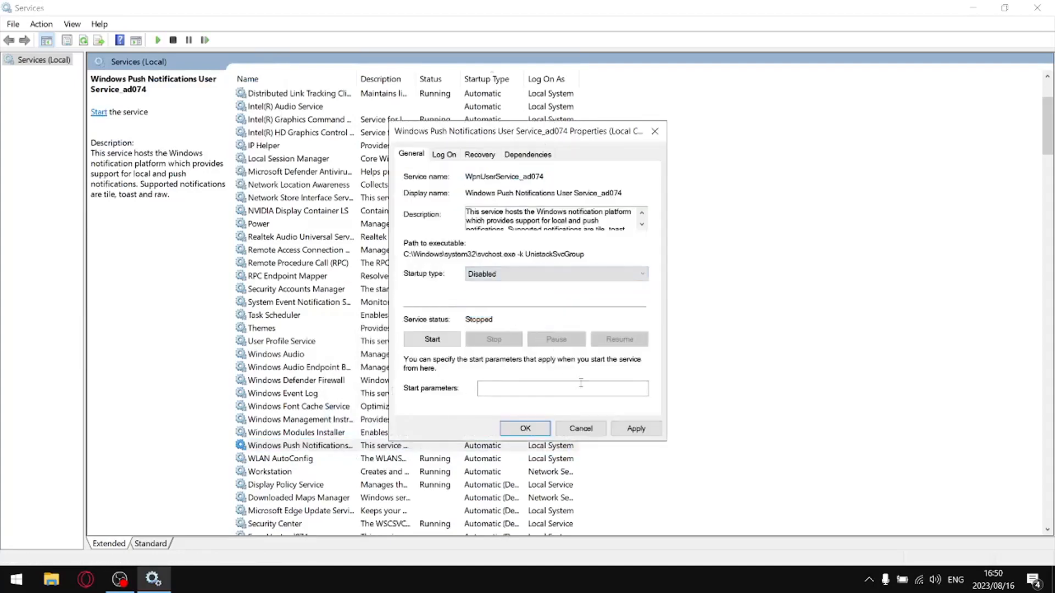
pyautogui.click(635, 429)
pyautogui.click(572, 388)
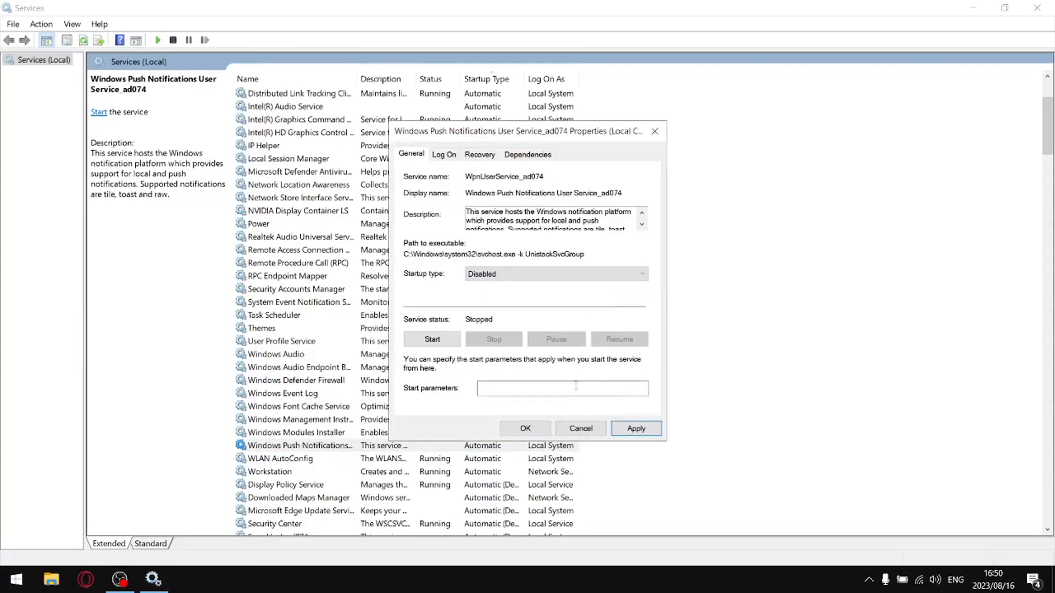
pyautogui.click(654, 132)
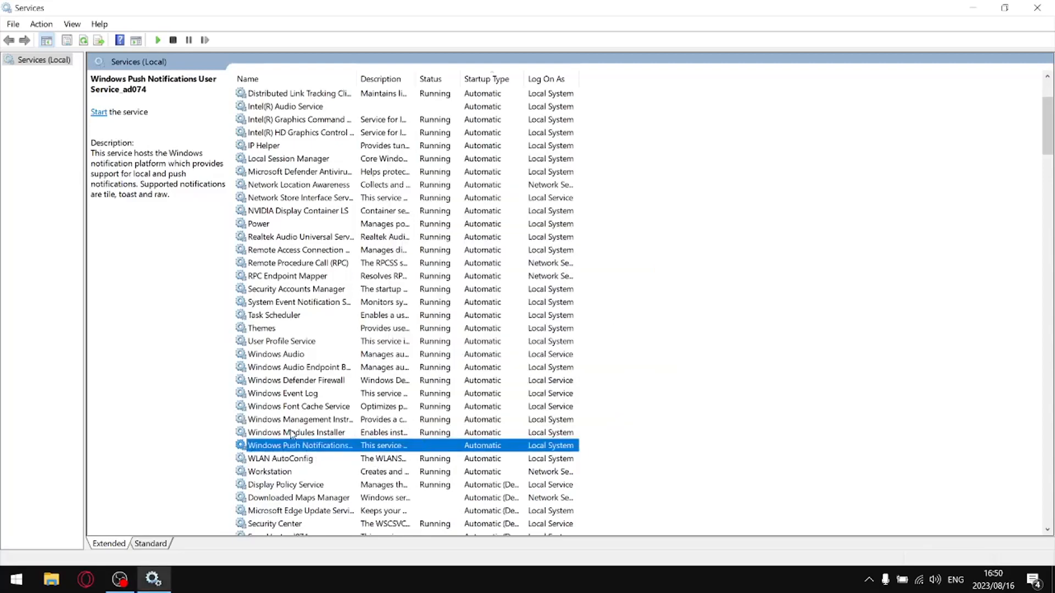
# Step: Stop the Workstation service and set its startup type to Disabled
pyautogui.rightClick(278, 471)
pyautogui.click(330, 443)
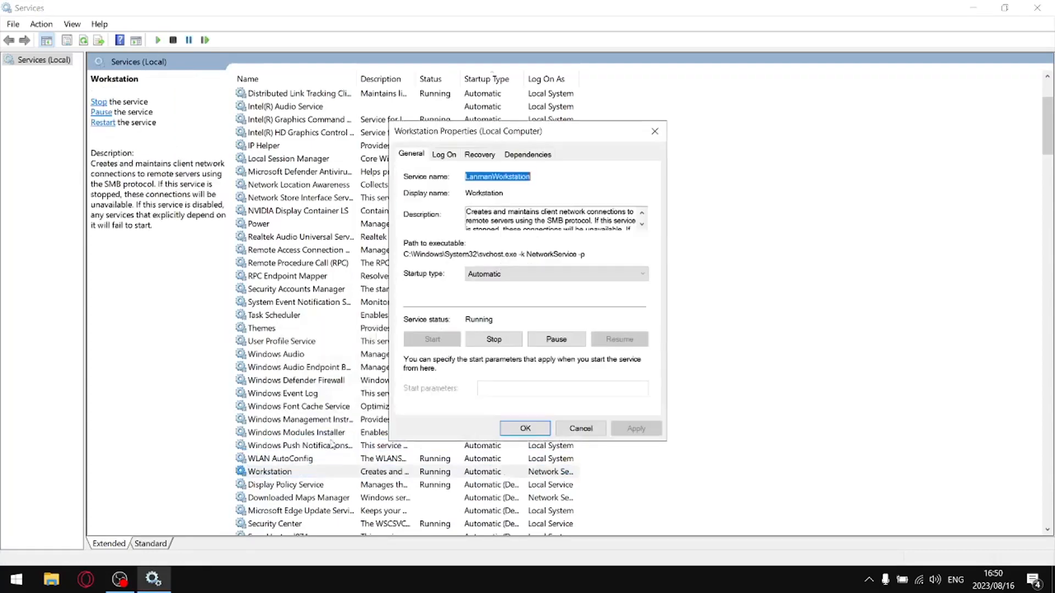
pyautogui.click(493, 341)
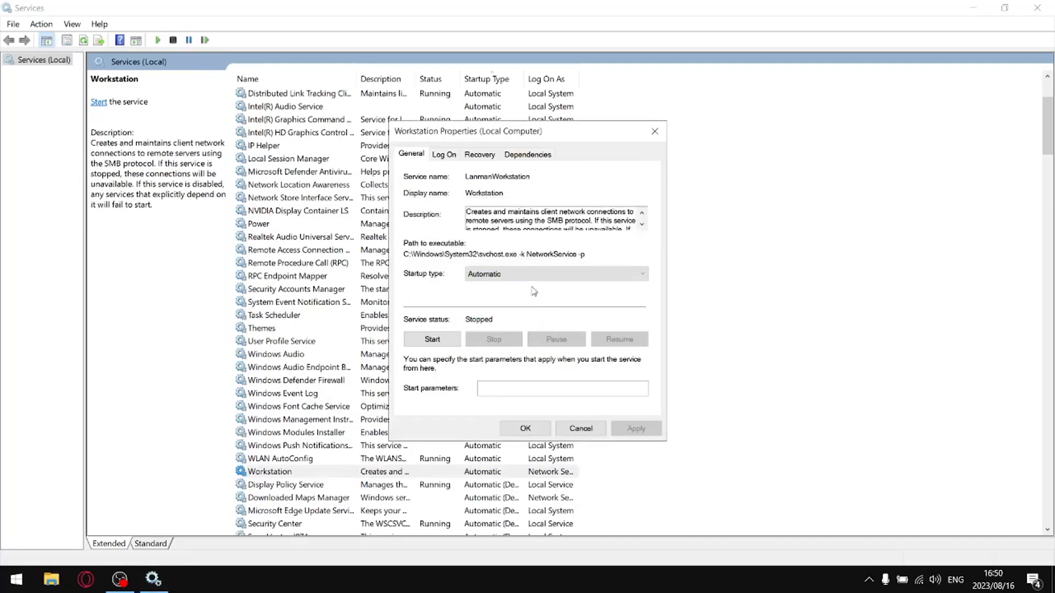
pyautogui.click(526, 274)
pyautogui.click(520, 316)
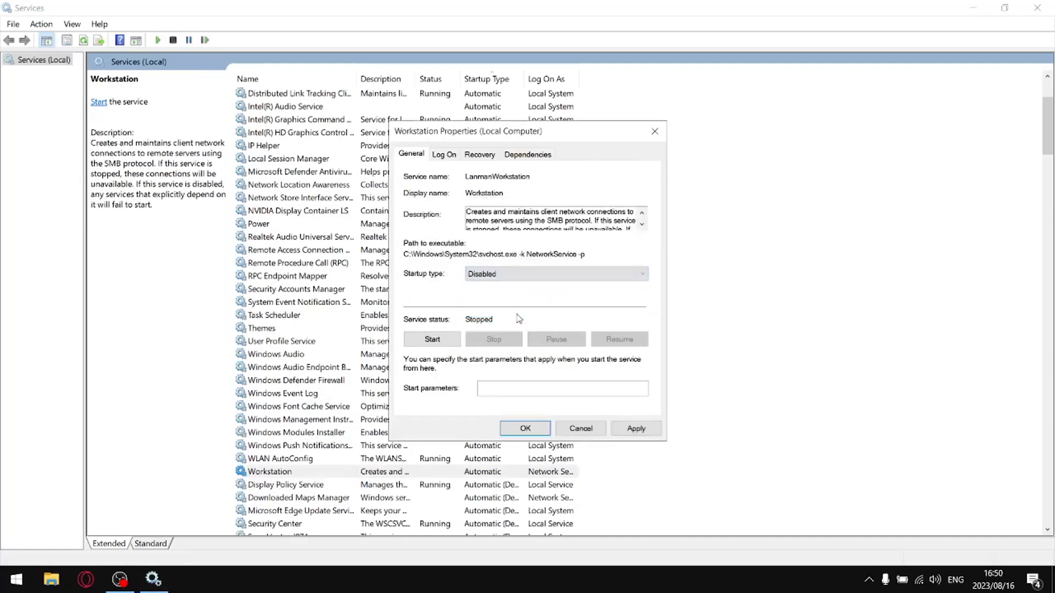
pyautogui.click(636, 428)
pyautogui.click(525, 428)
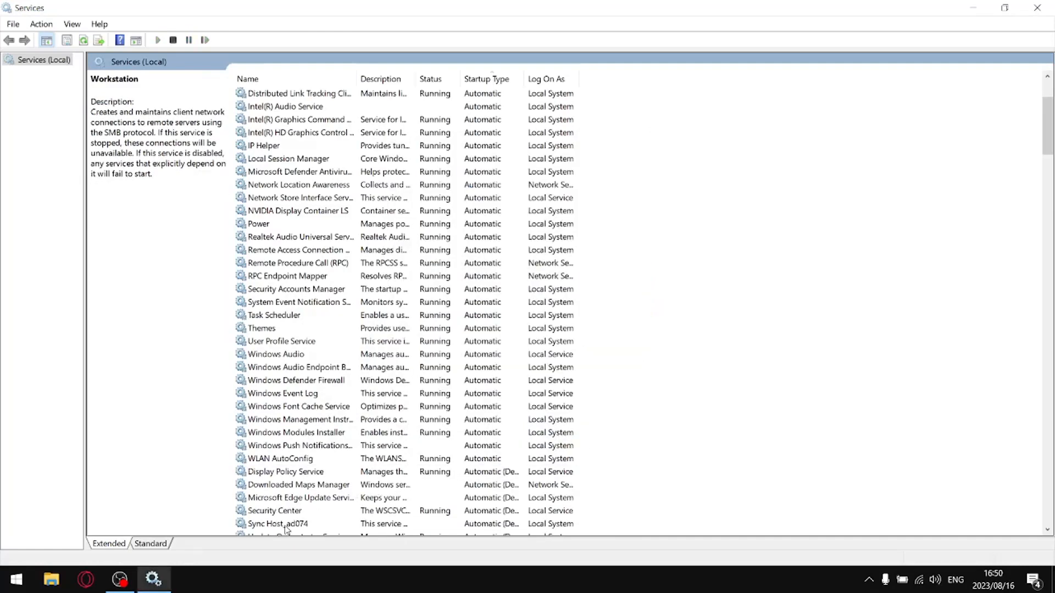
# Step: Set Downloaded Maps Manager's startup type to Disabled
pyautogui.rightClick(280, 487)
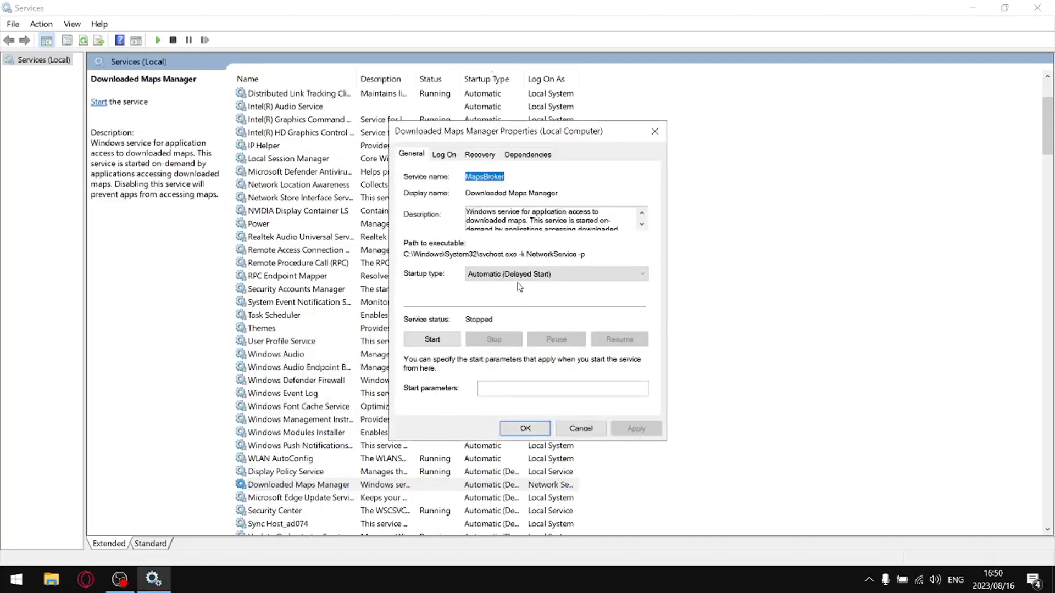
pyautogui.click(518, 275)
pyautogui.click(498, 314)
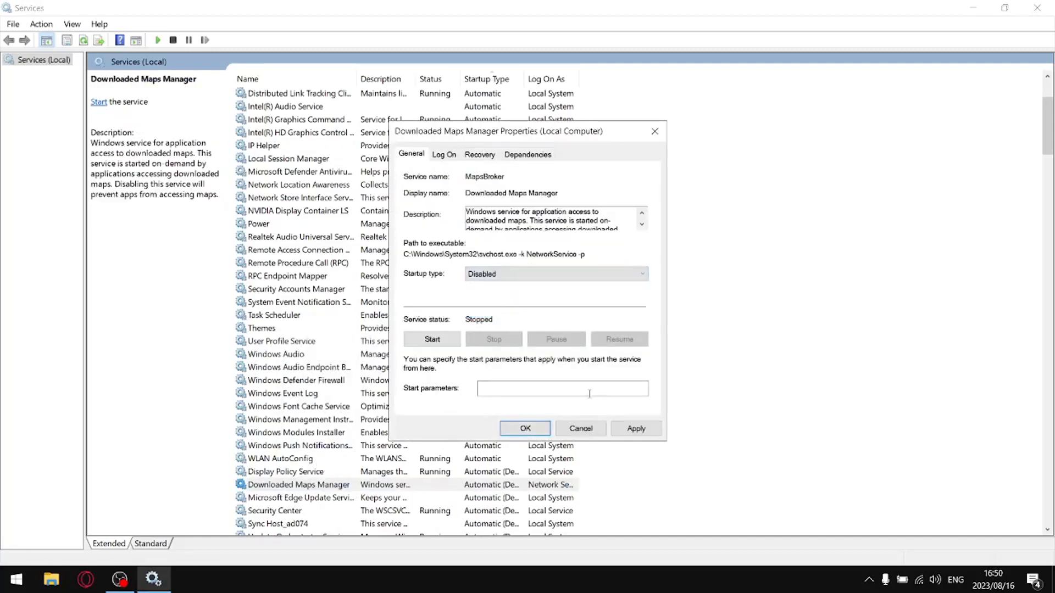
pyautogui.click(631, 429)
pyautogui.click(525, 429)
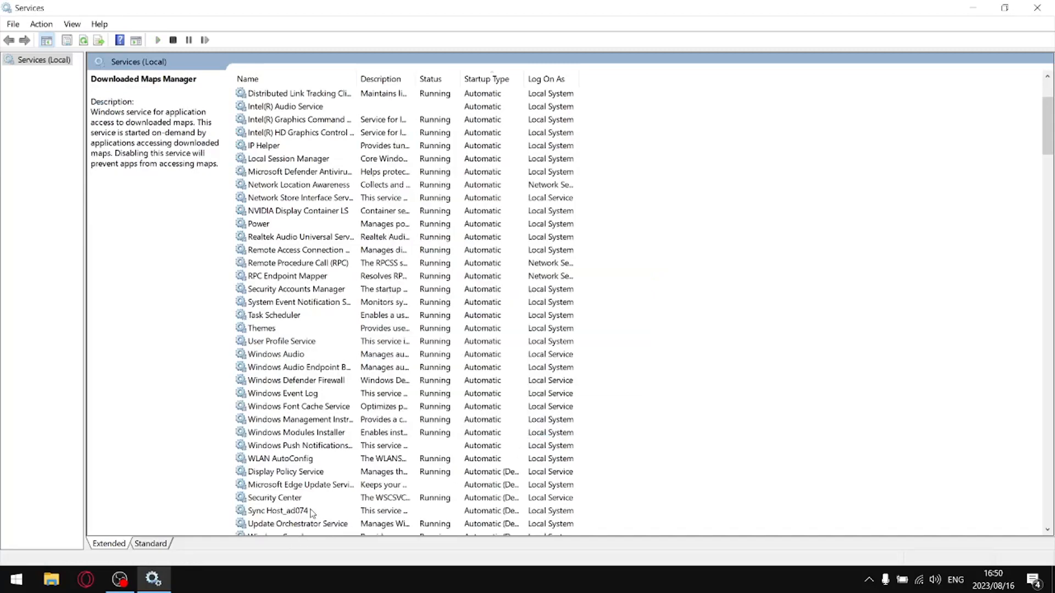
# Step: Set Microsoft Edge Update Service's startup type to Disabled
pyautogui.rightClick(280, 486)
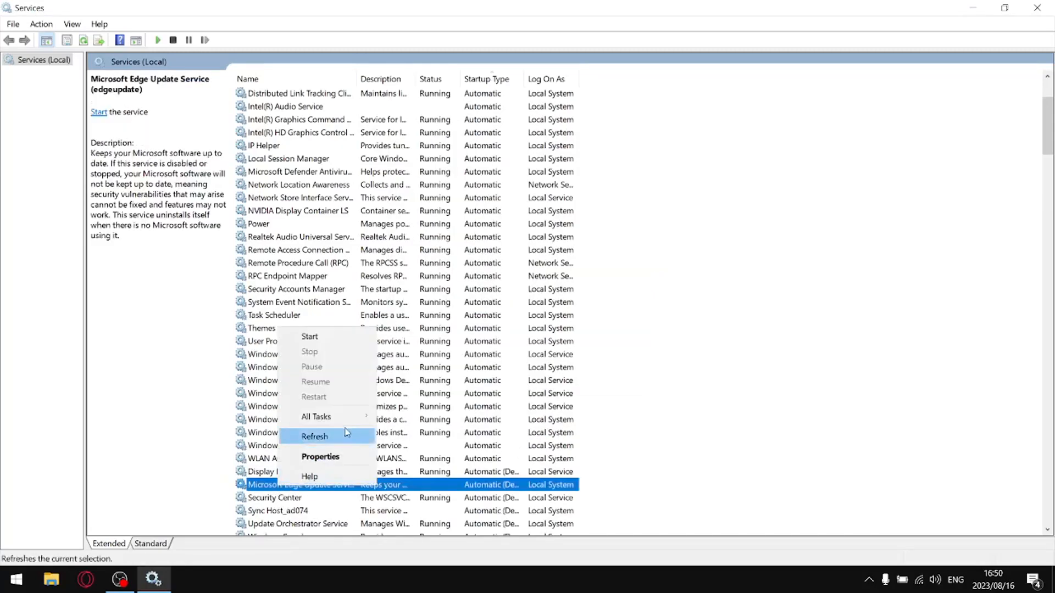
pyautogui.click(346, 456)
pyautogui.click(519, 275)
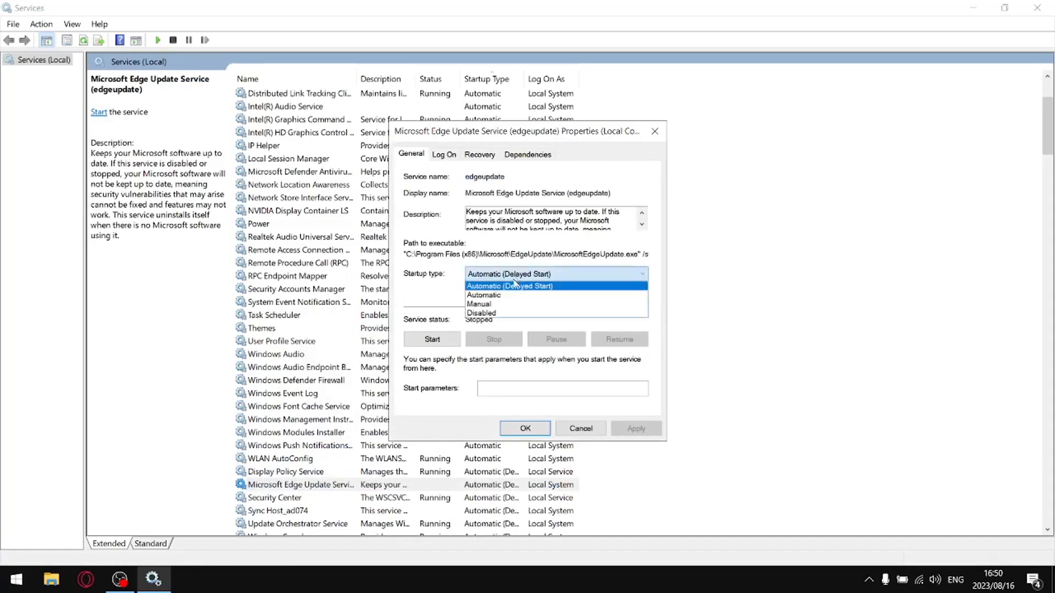
pyautogui.click(499, 314)
pyautogui.click(623, 432)
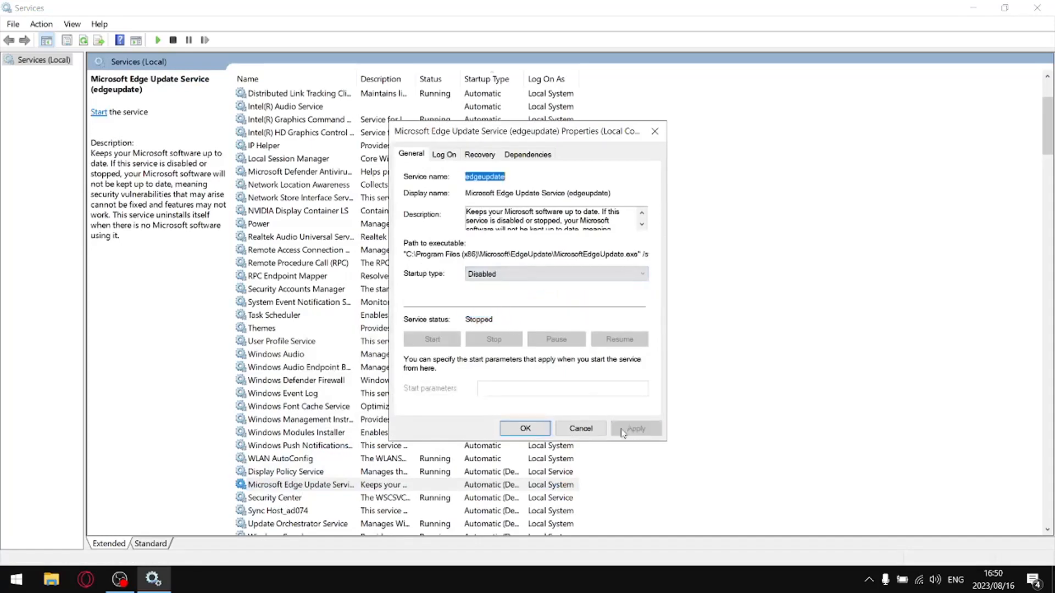
pyautogui.click(519, 431)
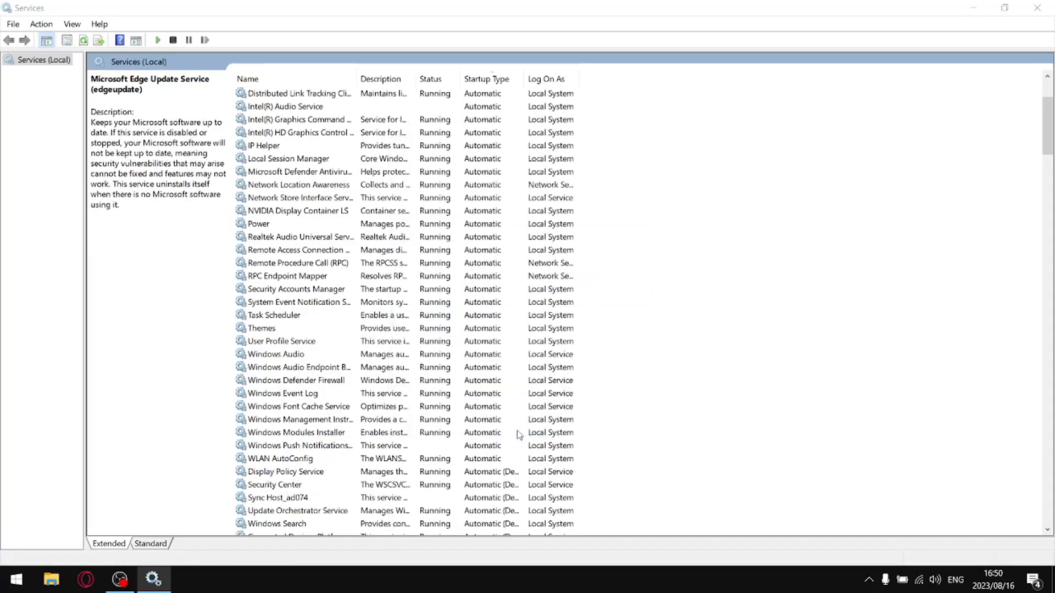
# Step: Stop the Windows Search service and set its startup type to Disabled
pyautogui.click(290, 513)
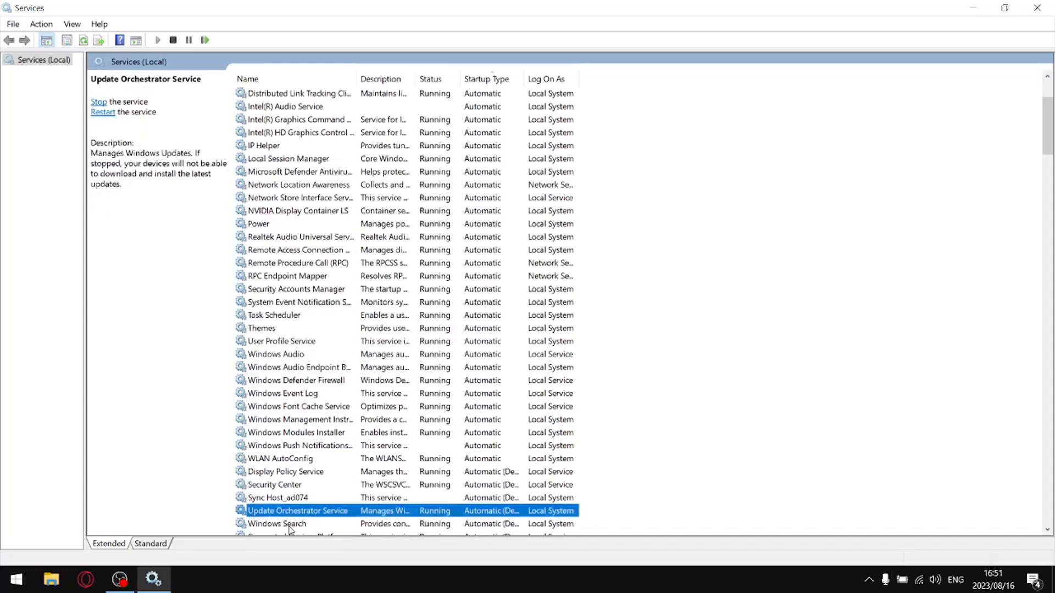
pyautogui.click(290, 524)
pyautogui.scroll(-4, 316, 524)
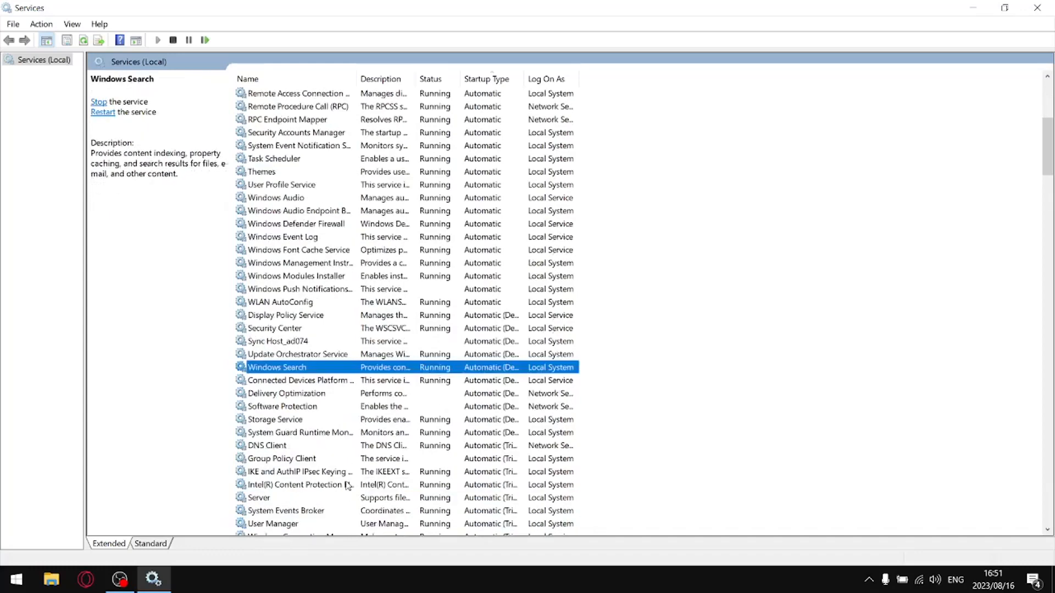
pyautogui.rightClick(274, 367)
pyautogui.click(318, 397)
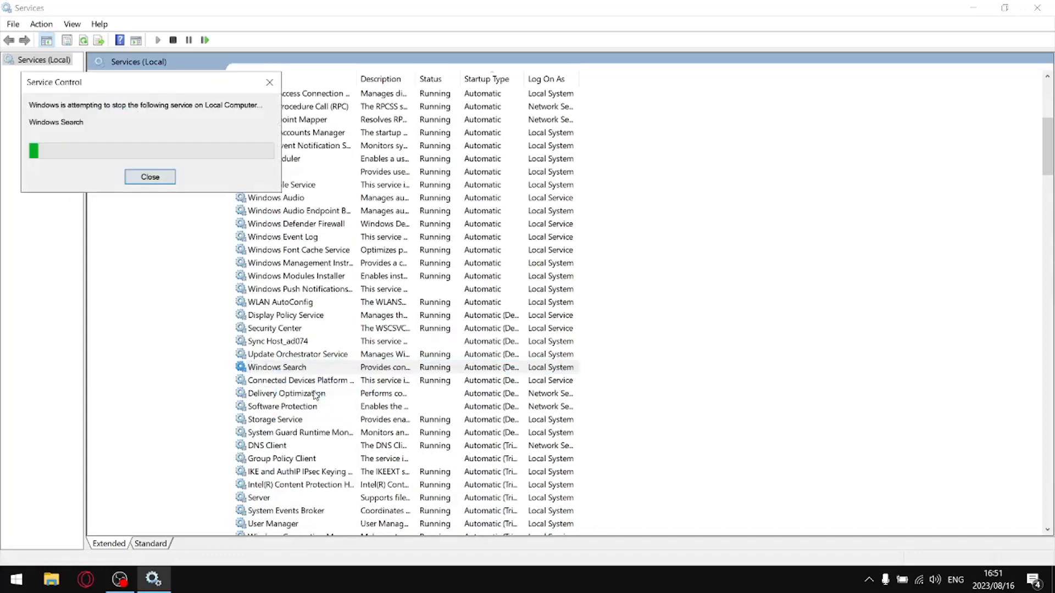
pyautogui.rightClick(277, 369)
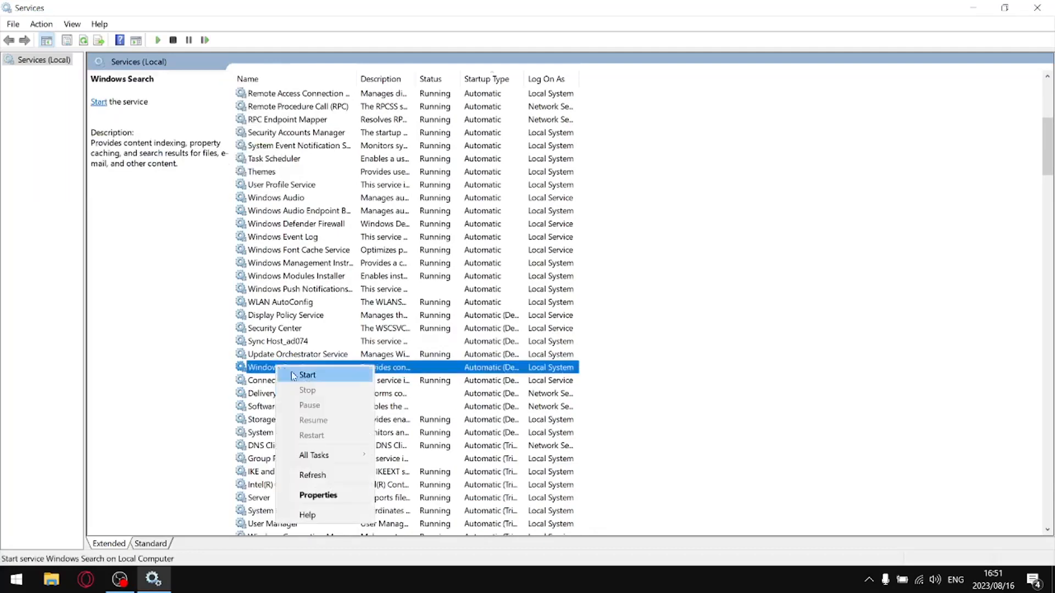
pyautogui.click(337, 494)
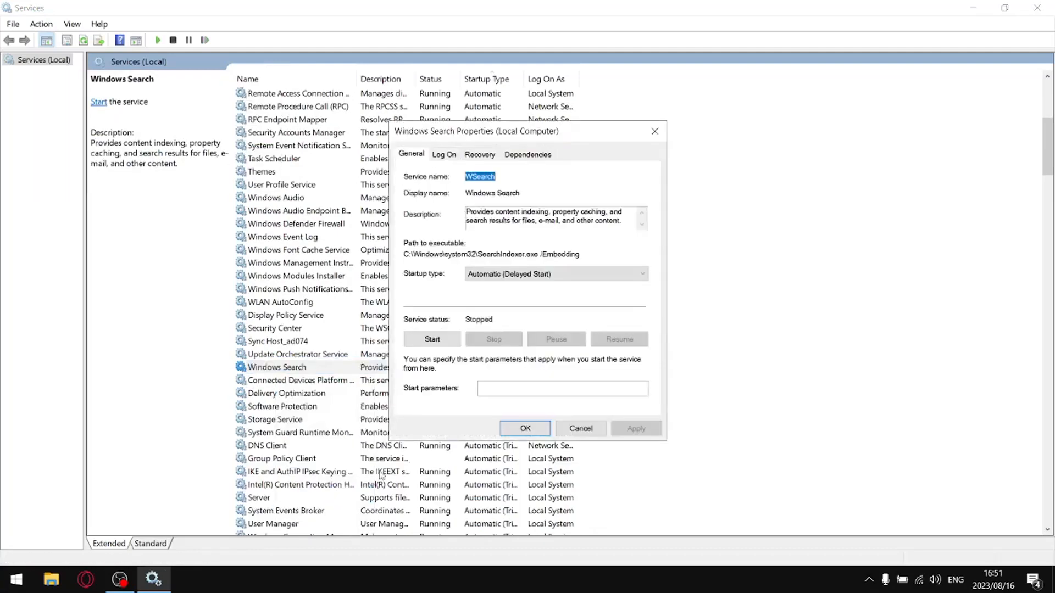
pyautogui.click(511, 278)
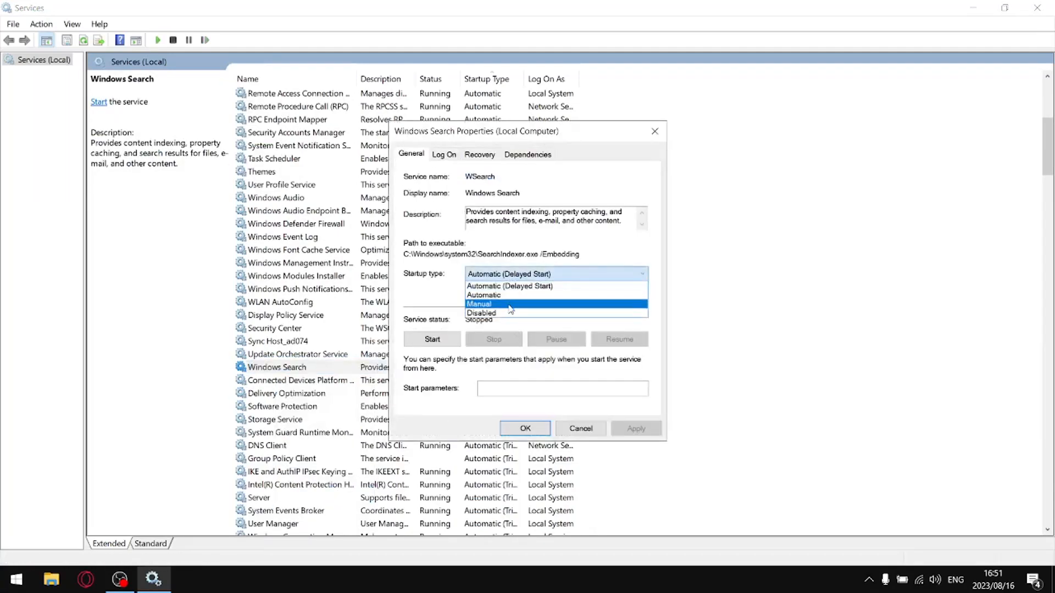
pyautogui.click(497, 313)
pyautogui.click(634, 428)
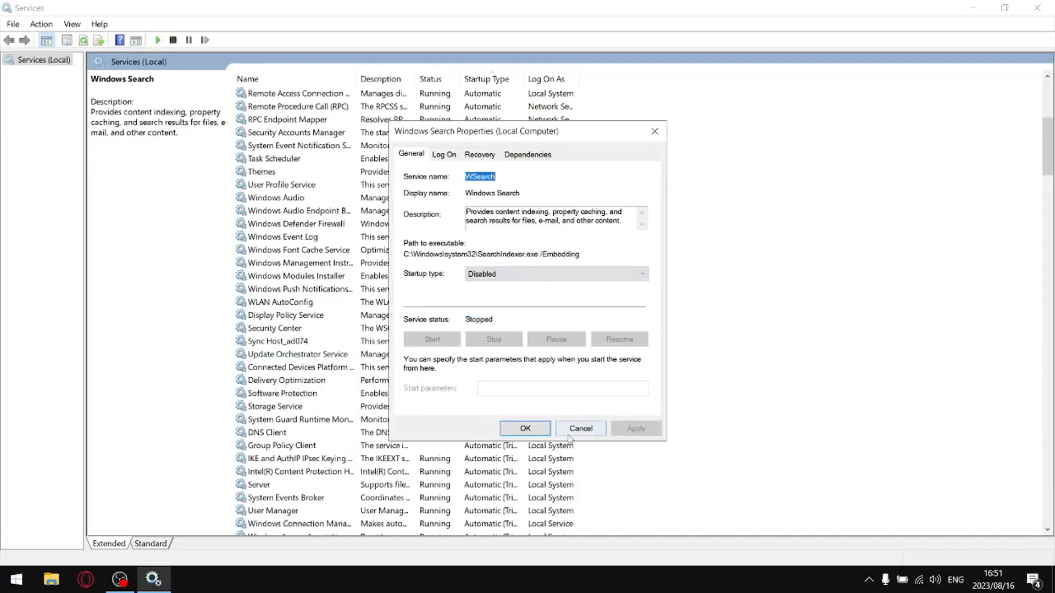
pyautogui.click(526, 429)
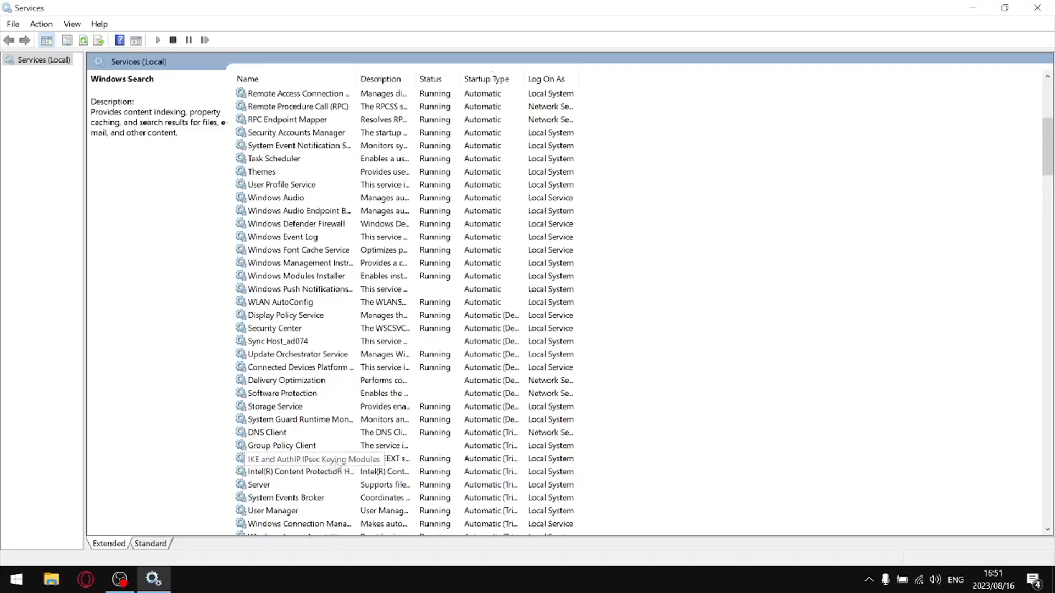
# Step: Disable and stop IKE and AuthIP IPsec Keying Modules, also stopping Xbox Live Networking Service
pyautogui.rightClick(314, 464)
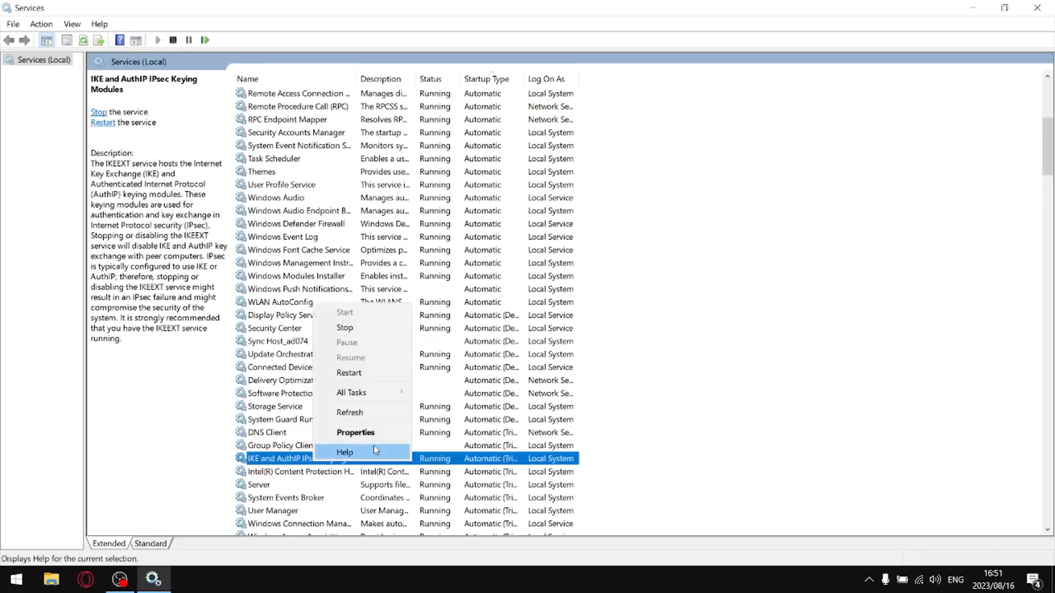
pyautogui.click(340, 432)
pyautogui.click(501, 273)
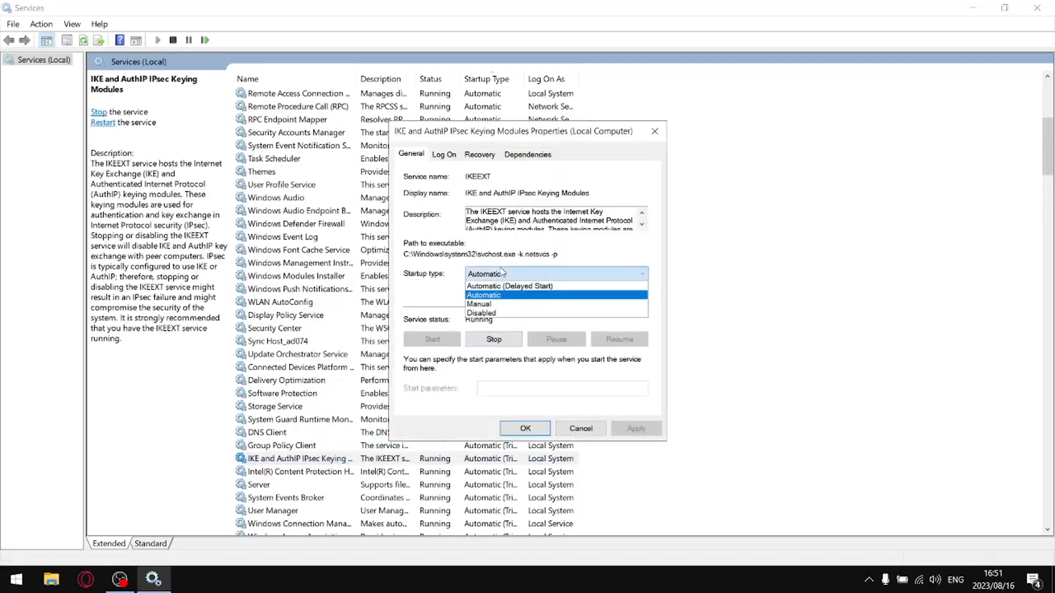
pyautogui.click(504, 313)
pyautogui.click(514, 343)
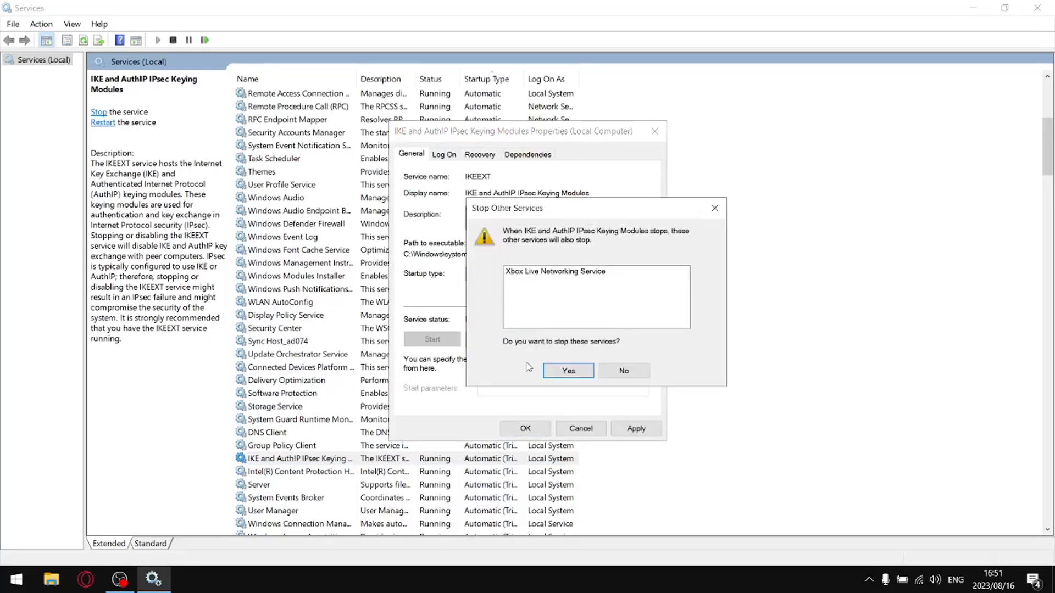
pyautogui.click(592, 369)
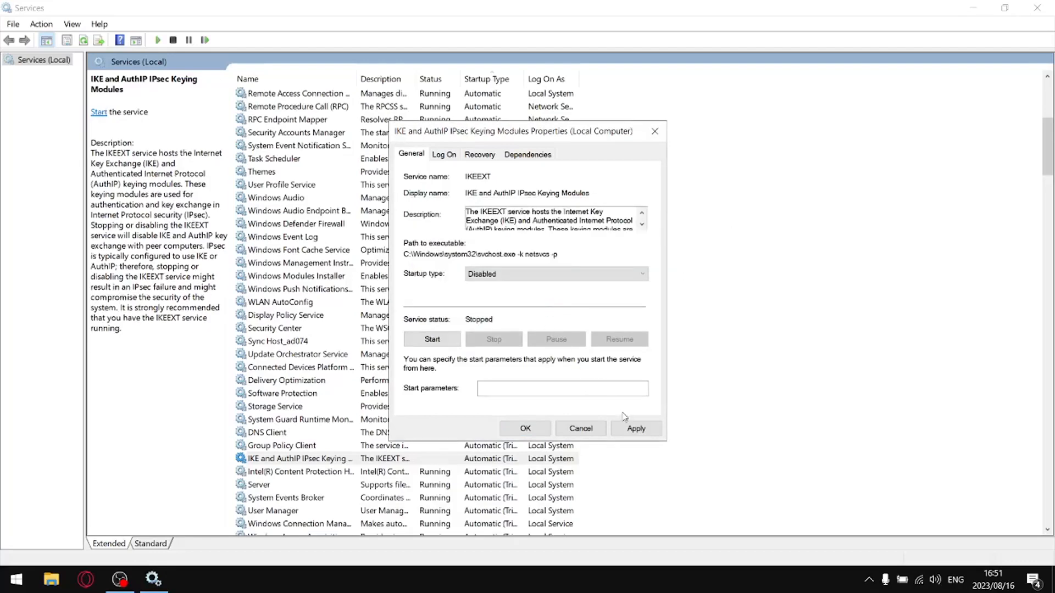
pyautogui.click(635, 428)
pyautogui.click(527, 428)
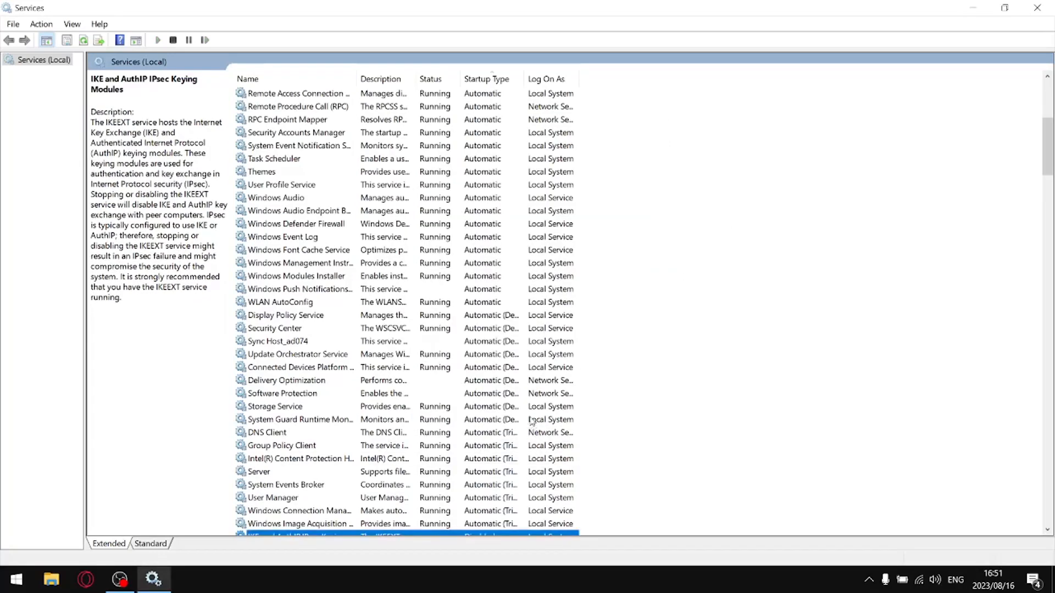
pyautogui.scroll(-2, 365, 403)
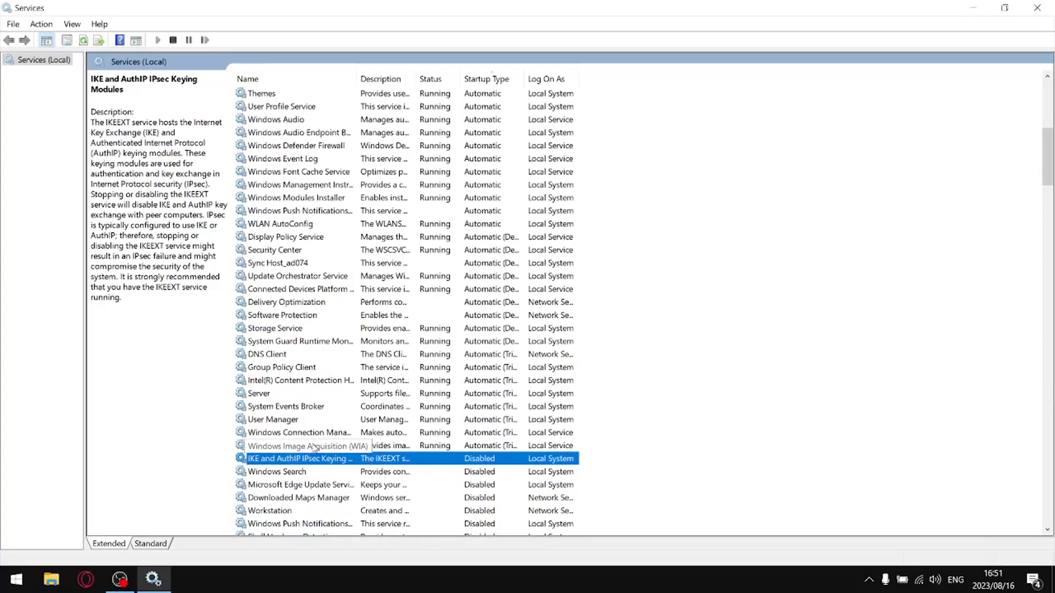
# Step: Stop the Windows Image Acquisition (WIA) service and set its startup type to Disabled
pyautogui.rightClick(314, 446)
pyautogui.click(368, 417)
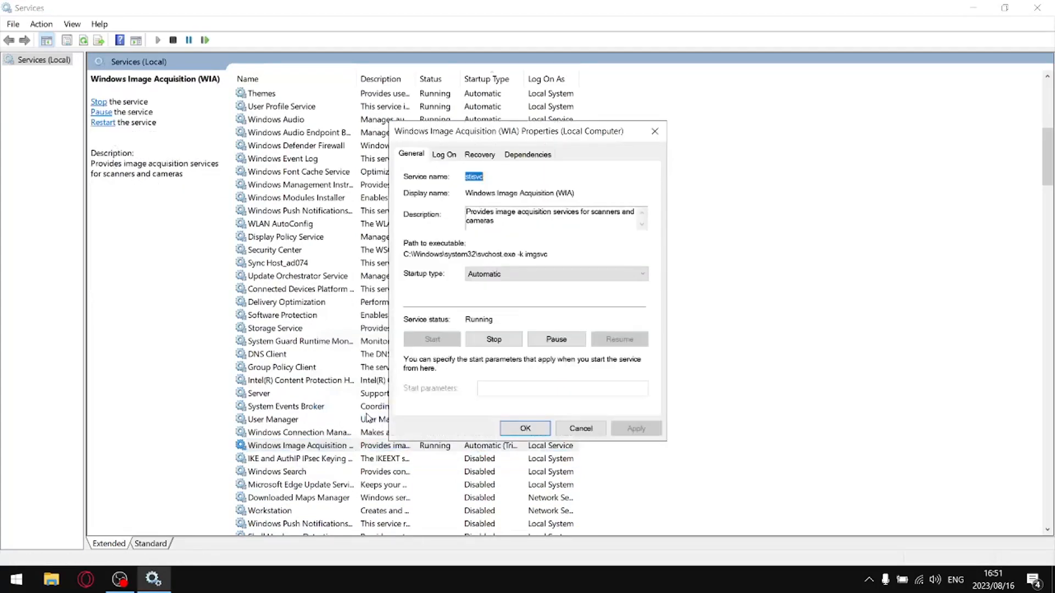
pyautogui.click(499, 274)
pyautogui.click(494, 313)
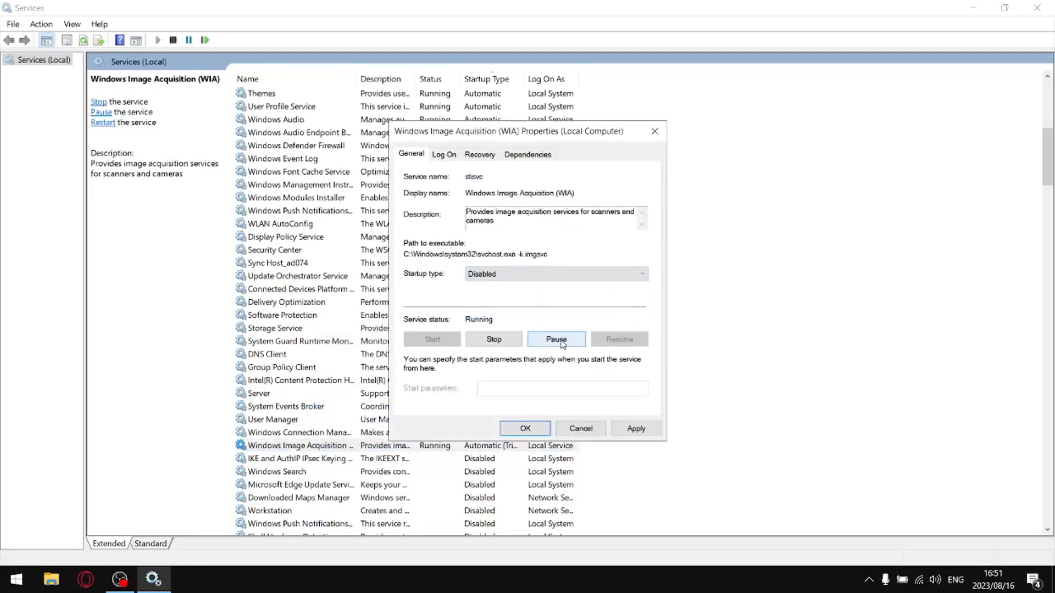
pyautogui.click(494, 339)
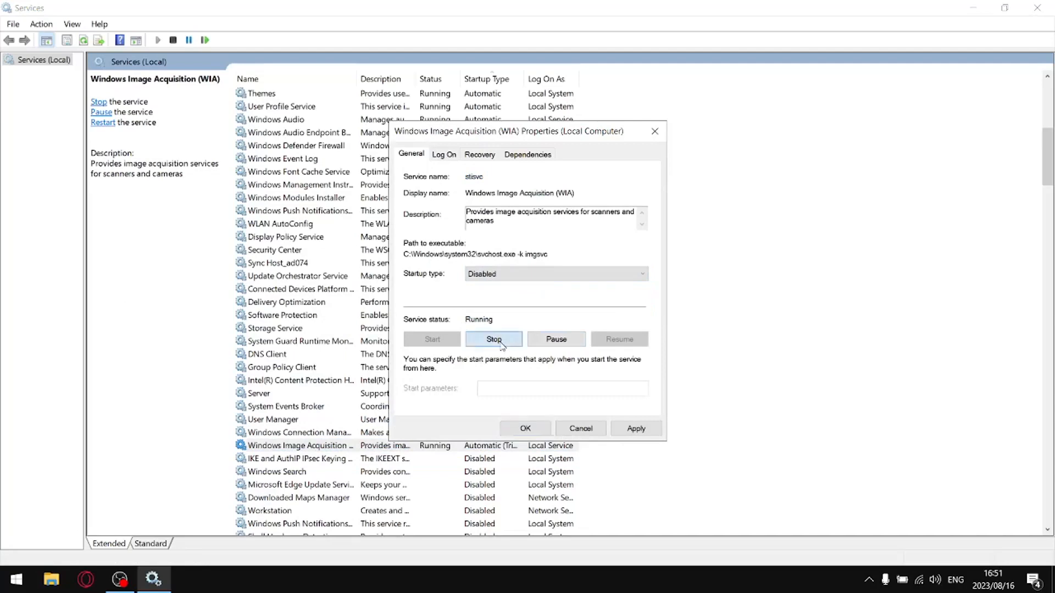
pyautogui.click(627, 429)
pyautogui.click(527, 428)
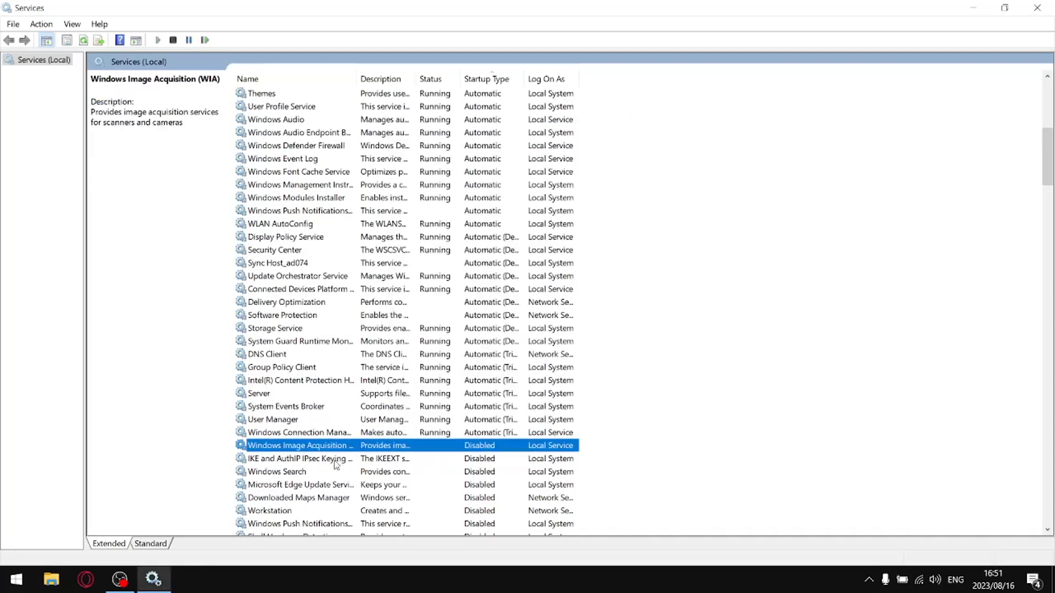
# Step: Stop the Intel(R) Content Protection HDCP service and set its startup type to Disabled
pyautogui.click(278, 430)
pyautogui.click(276, 420)
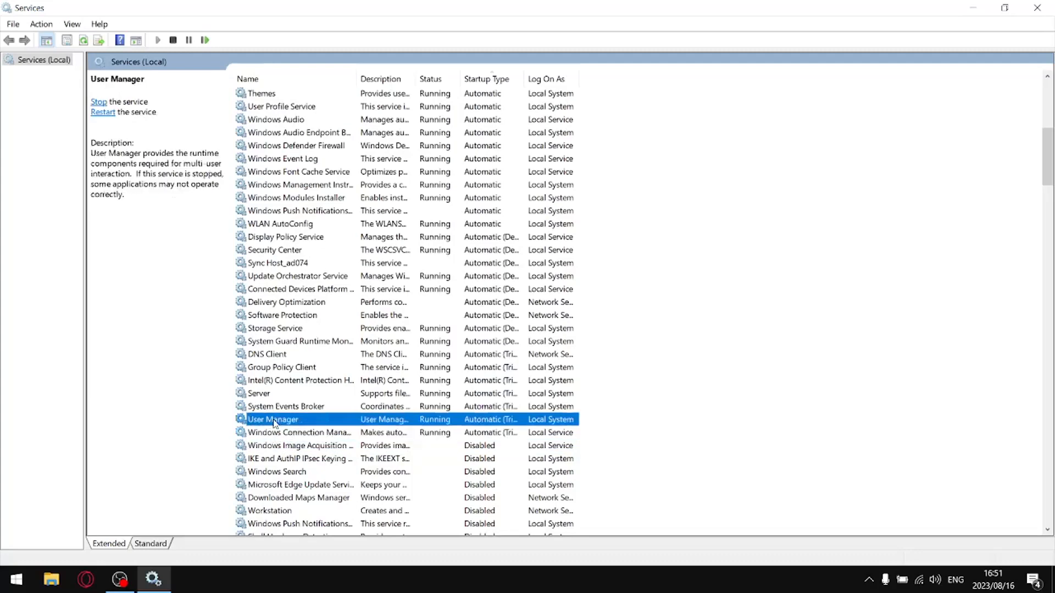
pyautogui.click(279, 408)
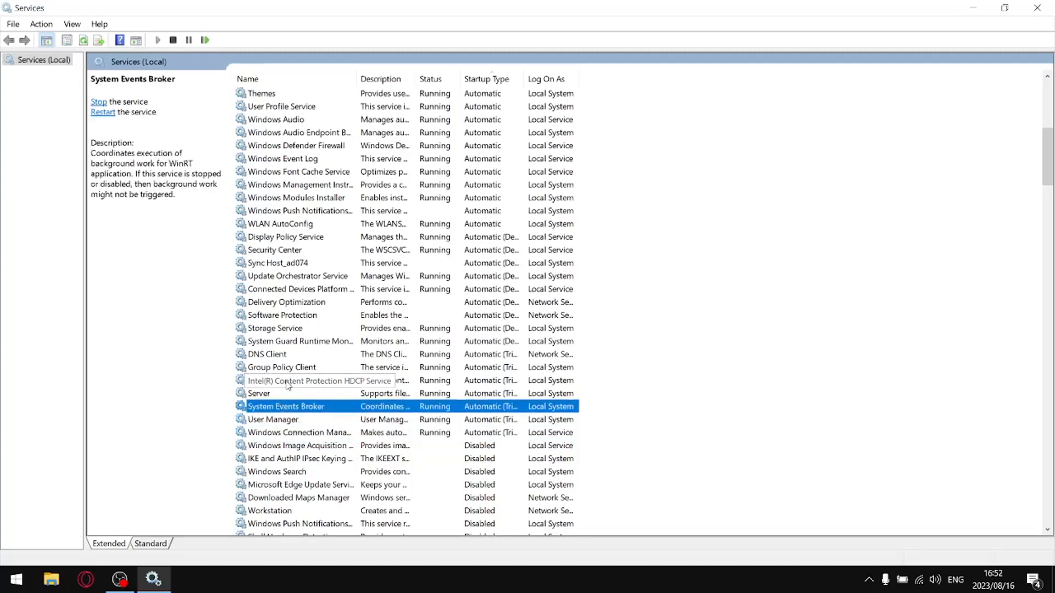
pyautogui.click(287, 382)
pyautogui.rightClick(295, 383)
pyautogui.click(319, 404)
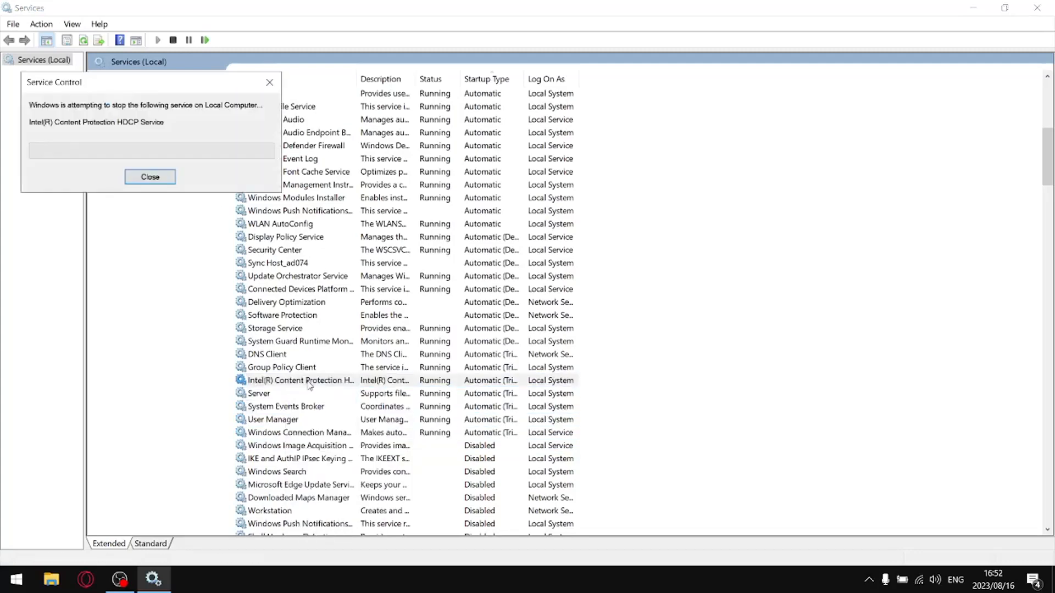
pyautogui.rightClick(309, 384)
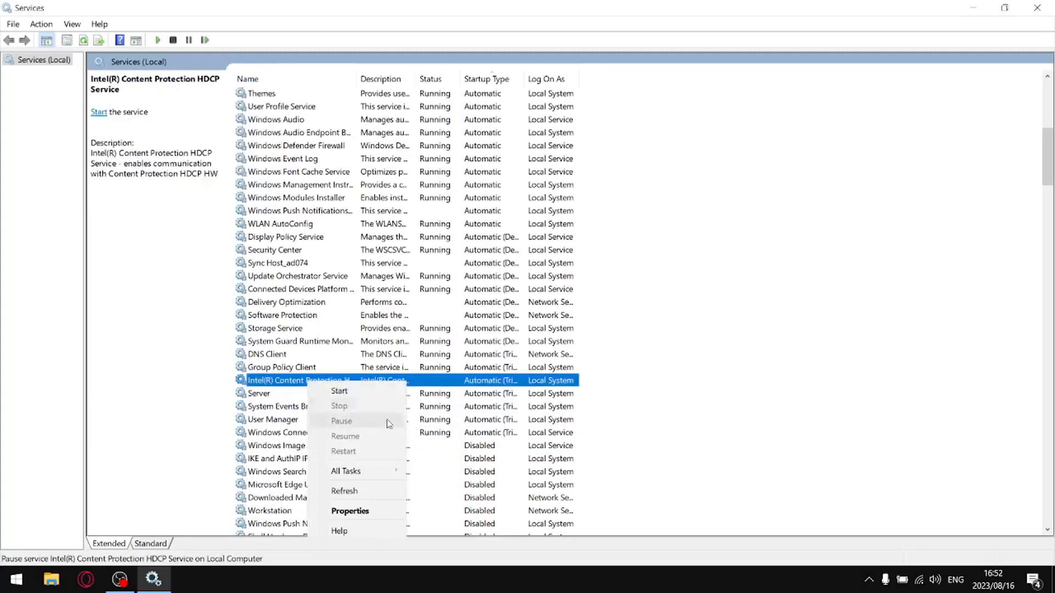
pyautogui.click(375, 512)
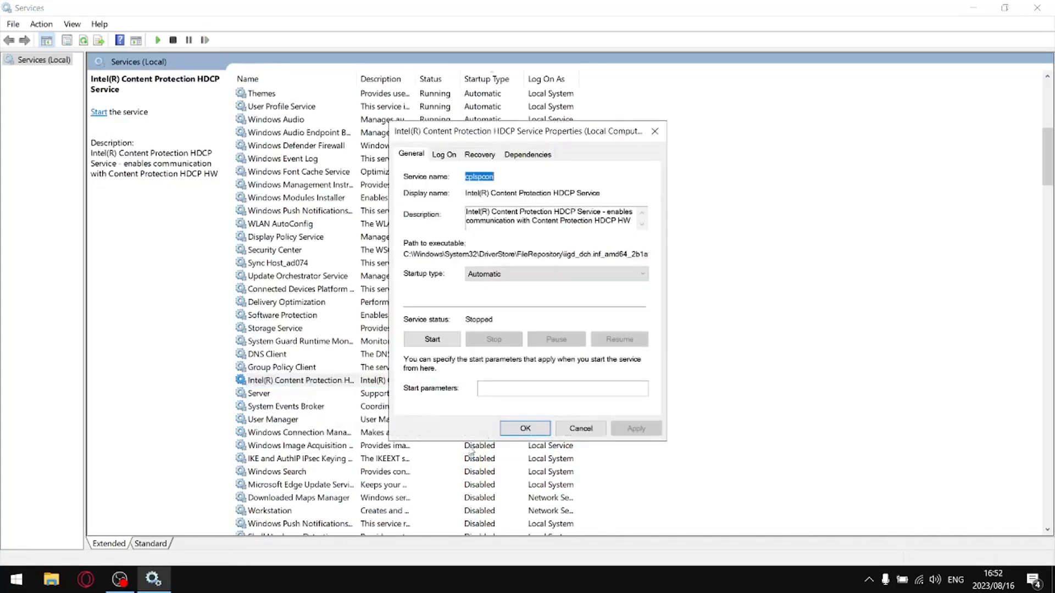
pyautogui.click(514, 277)
pyautogui.click(501, 313)
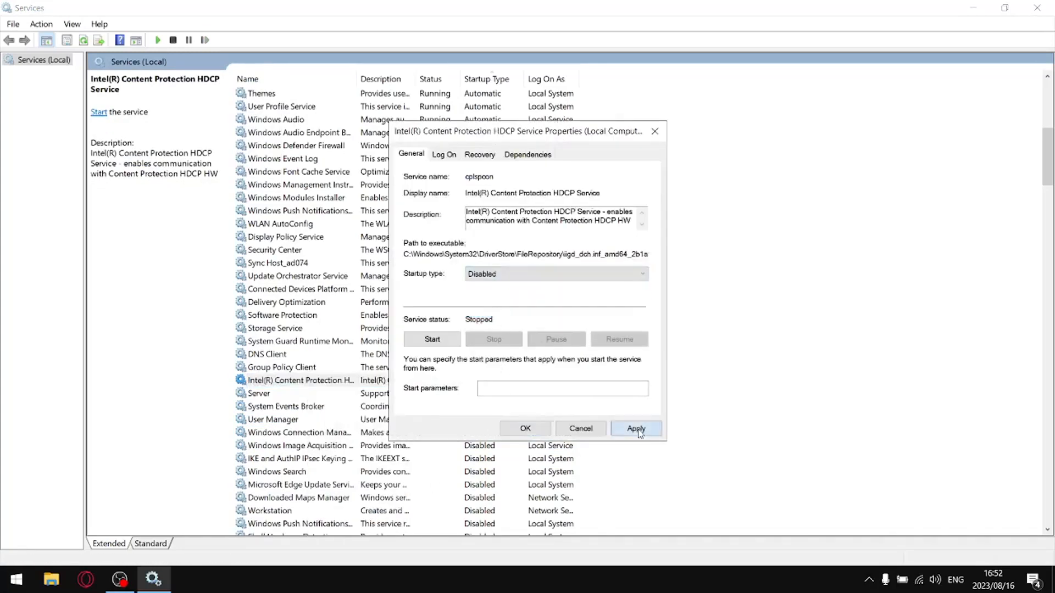
pyautogui.click(623, 429)
pyautogui.click(527, 429)
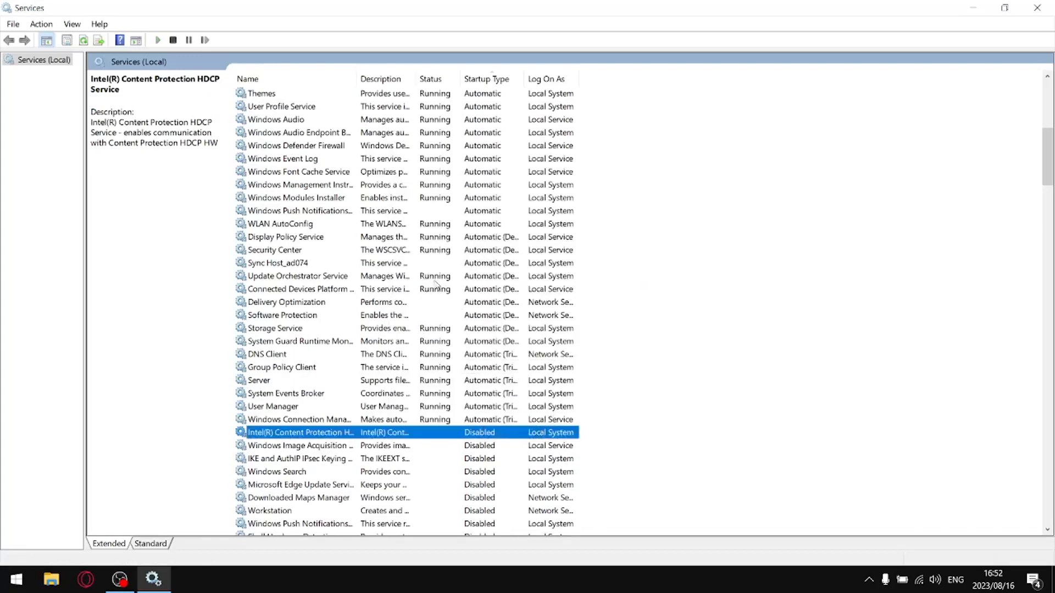
# Step: Scroll down to look over the Contact Data and Credential Manager services
pyautogui.scroll(-17, 437, 349)
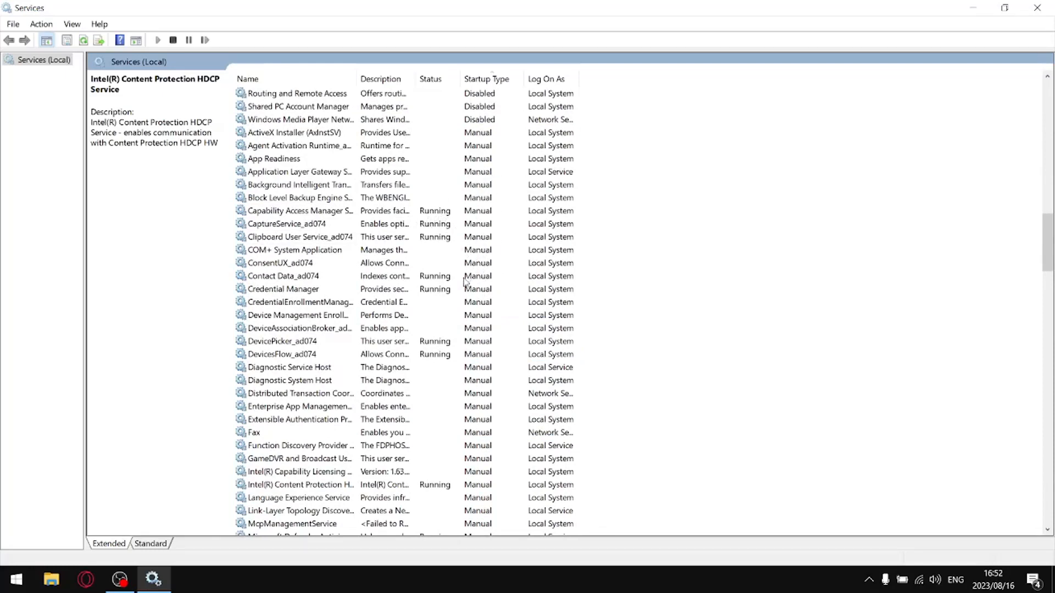
pyautogui.click(296, 282)
pyautogui.click(301, 289)
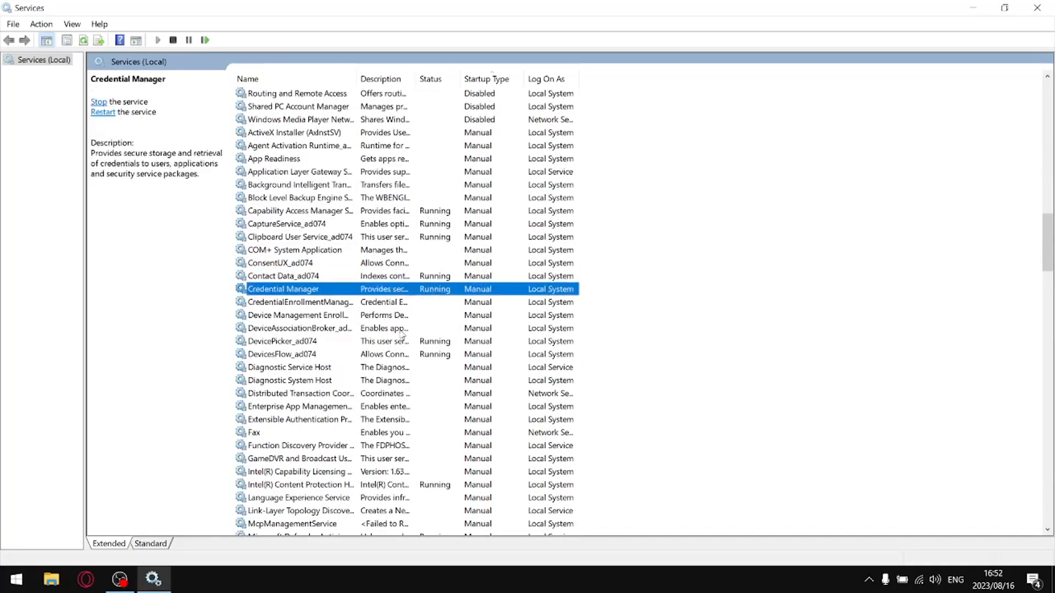
# Step: Stop the Intel(R) Content Protection HECI service and set its startup type to Disabled
pyautogui.click(294, 486)
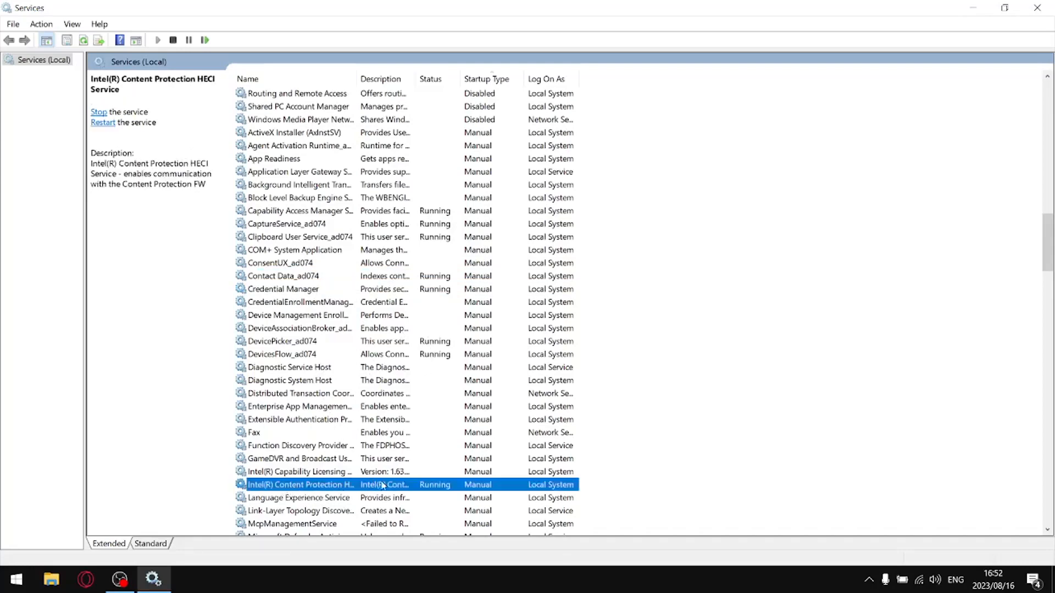
pyautogui.rightClick(423, 491)
pyautogui.click(490, 453)
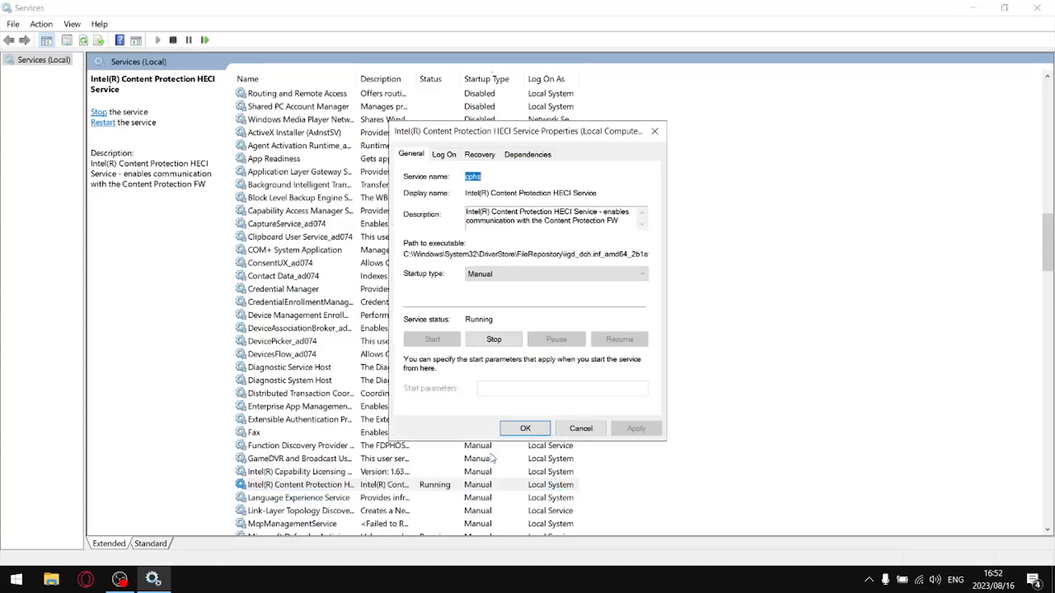
pyautogui.click(552, 275)
pyautogui.click(541, 309)
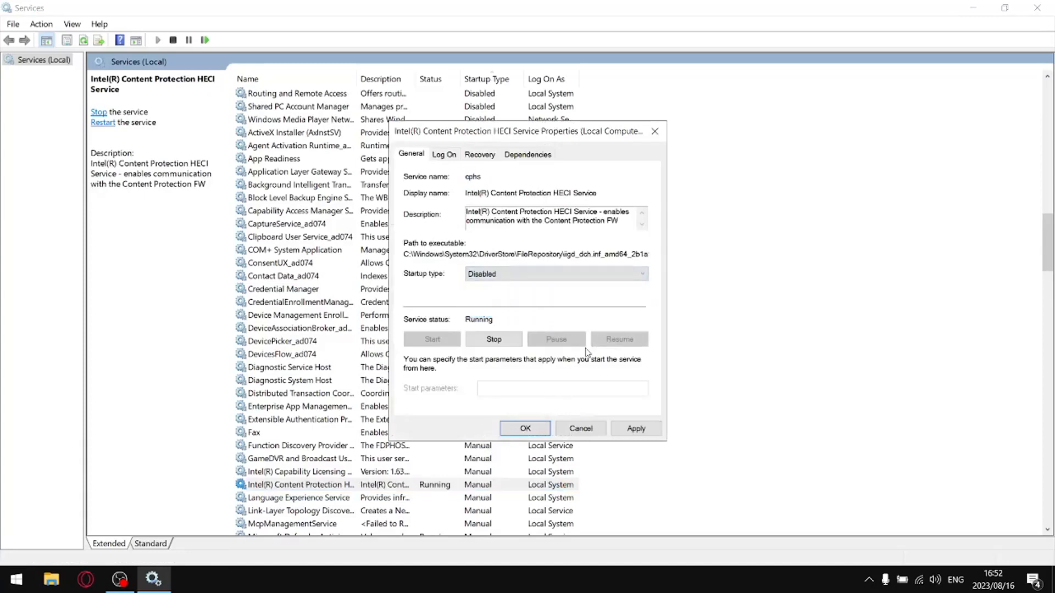
pyautogui.click(506, 351)
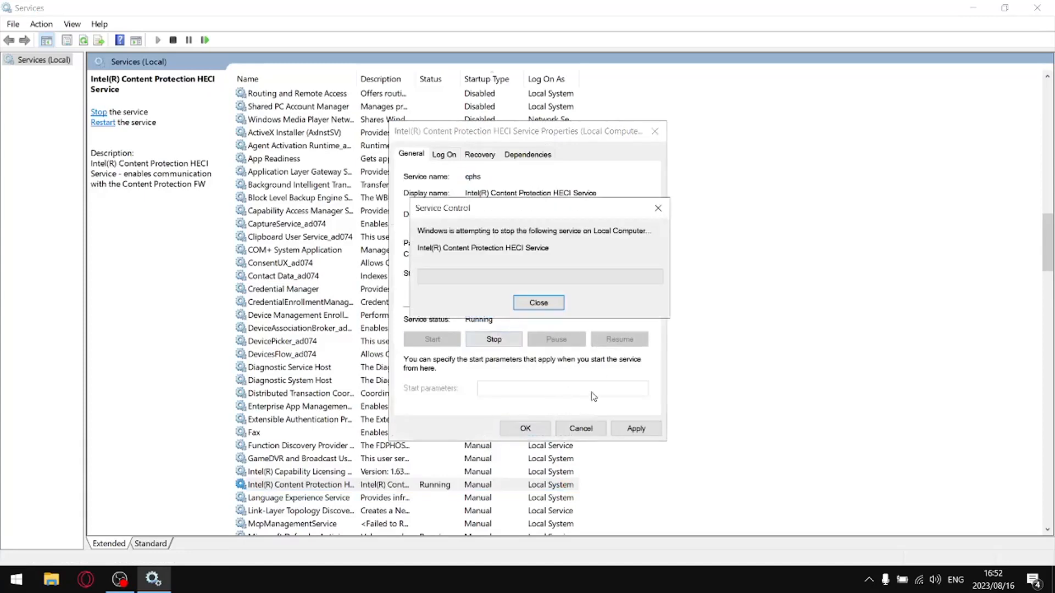
pyautogui.click(637, 429)
pyautogui.click(525, 429)
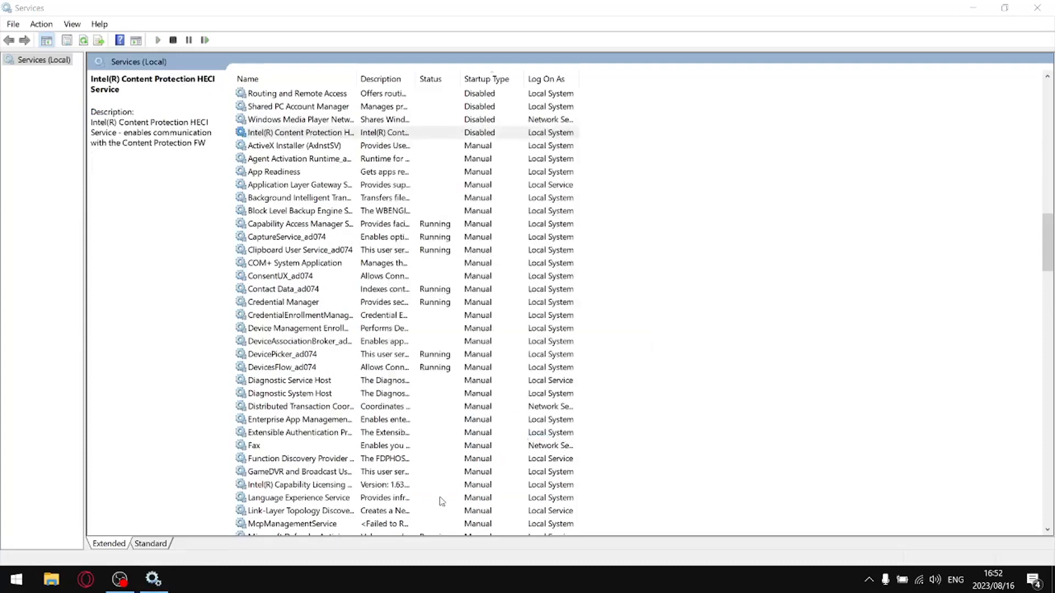
# Step: Browse down past Capability Licensing, Defender network inspection, Store Install and Network List services
pyautogui.click(293, 486)
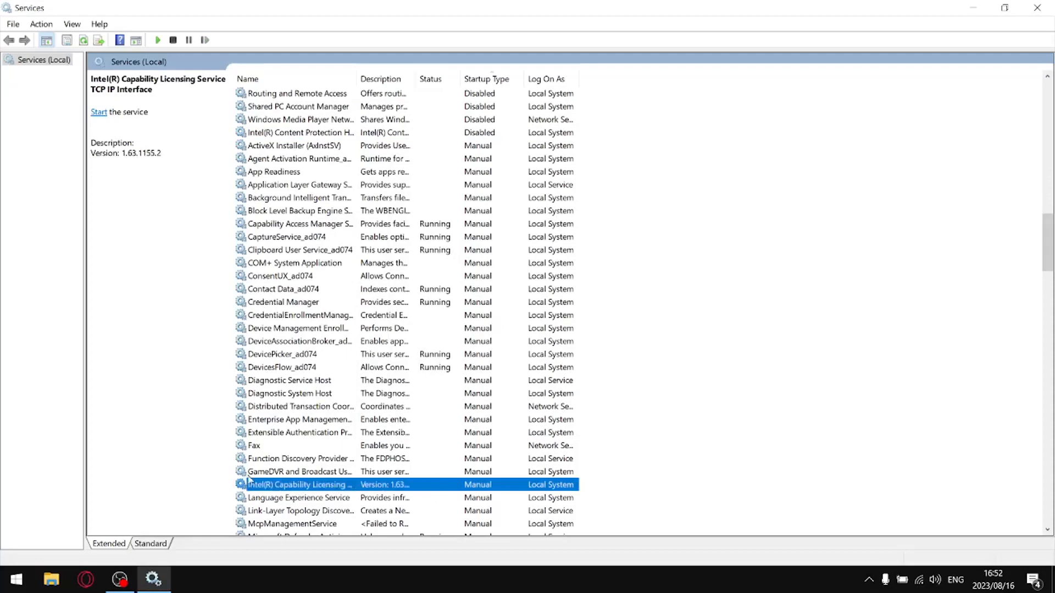
pyautogui.scroll(-2, 301, 475)
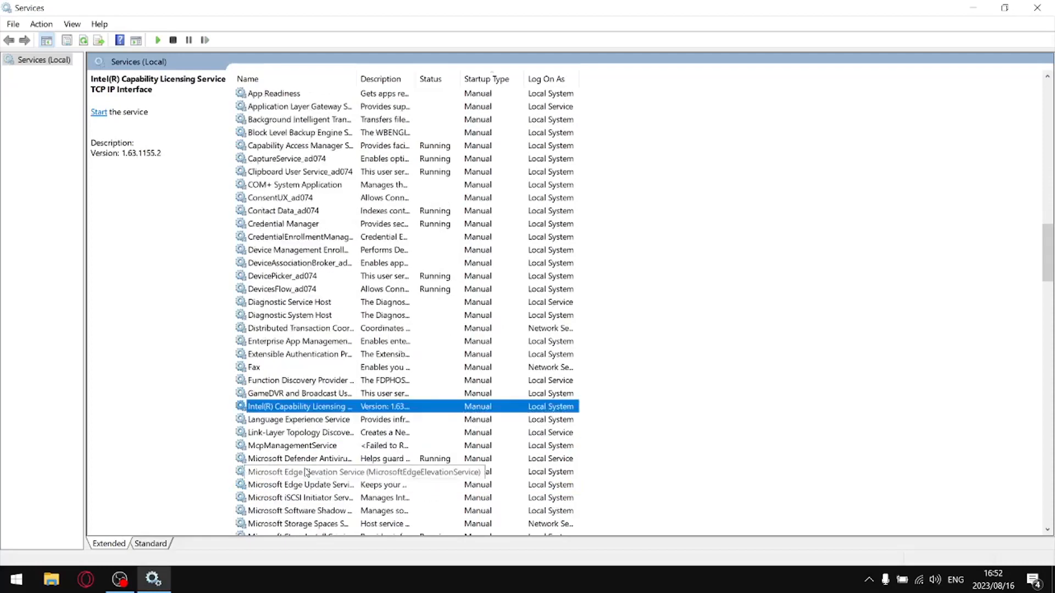
pyautogui.click(308, 459)
pyautogui.scroll(-4, 368, 473)
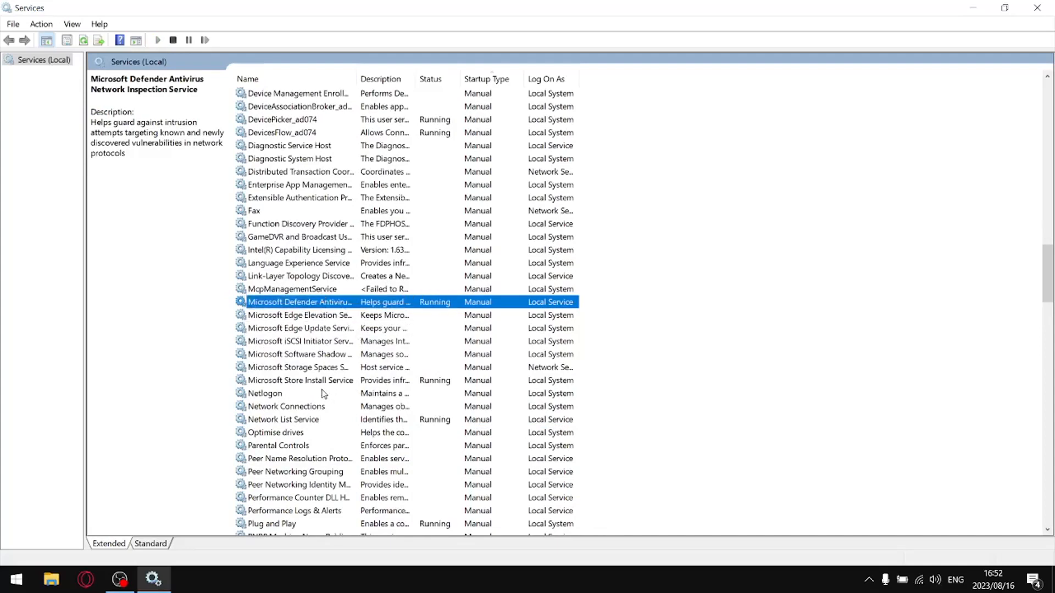
pyautogui.click(303, 382)
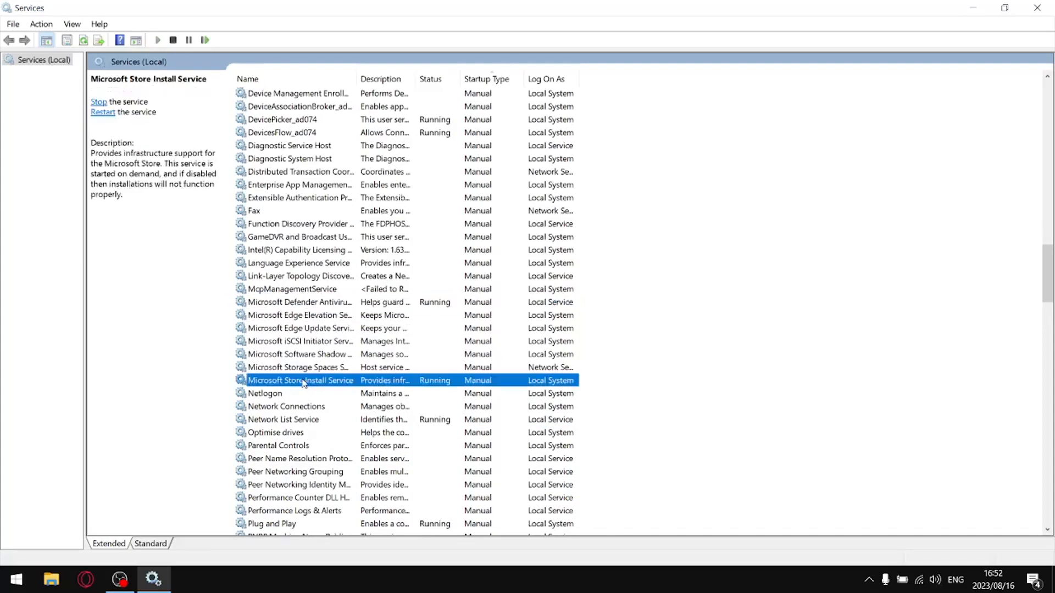
pyautogui.click(290, 421)
pyautogui.scroll(-3, 290, 420)
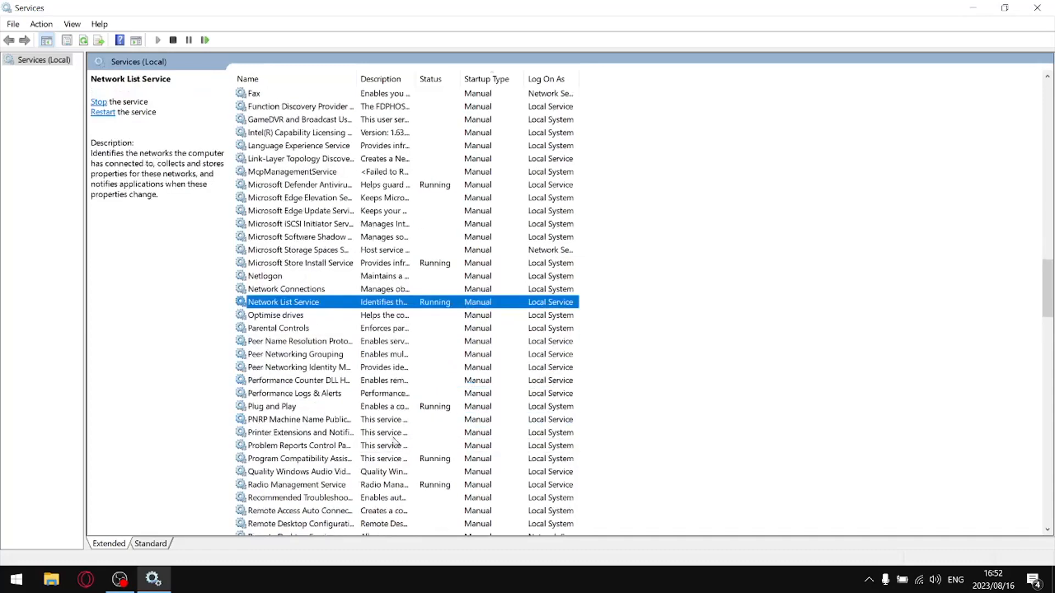
# Step: Set the Plug and Play service's startup type to Disabled
pyautogui.click(294, 408)
pyautogui.rightClick(295, 412)
pyautogui.click(319, 379)
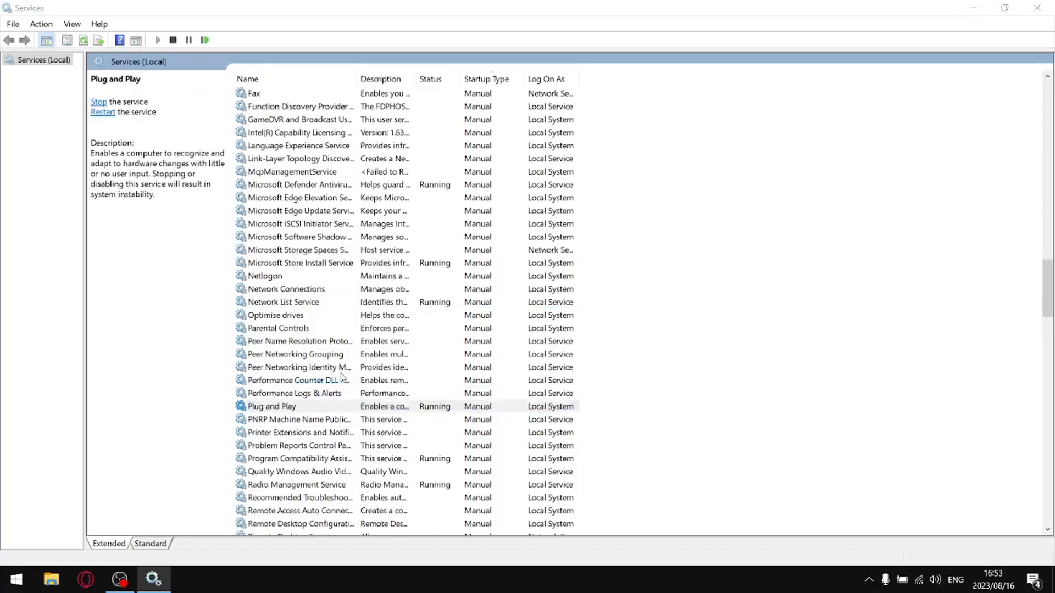
pyautogui.click(478, 283)
pyautogui.click(488, 321)
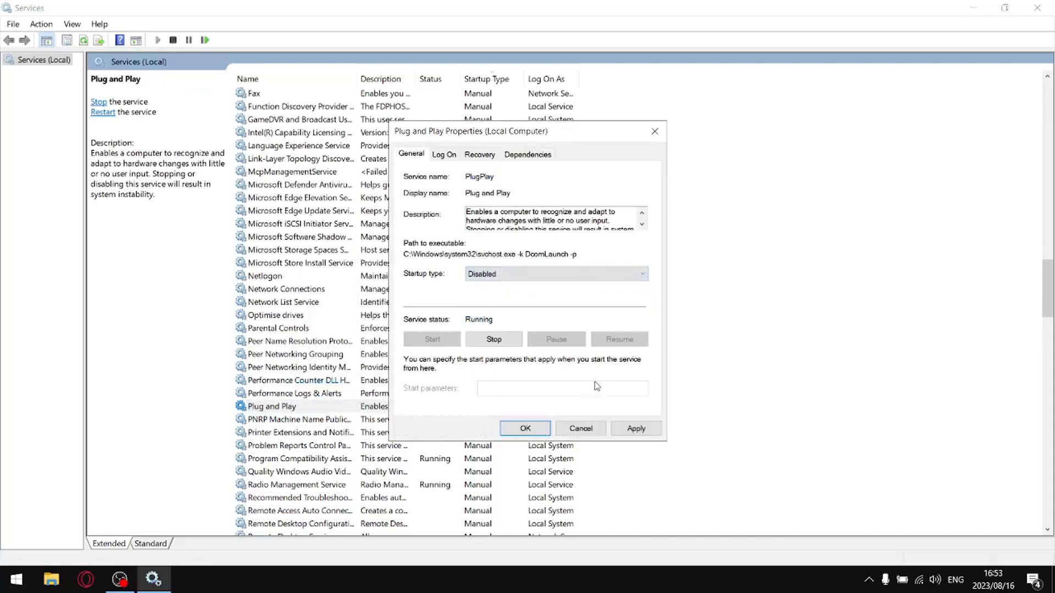
pyautogui.click(633, 429)
pyautogui.click(527, 429)
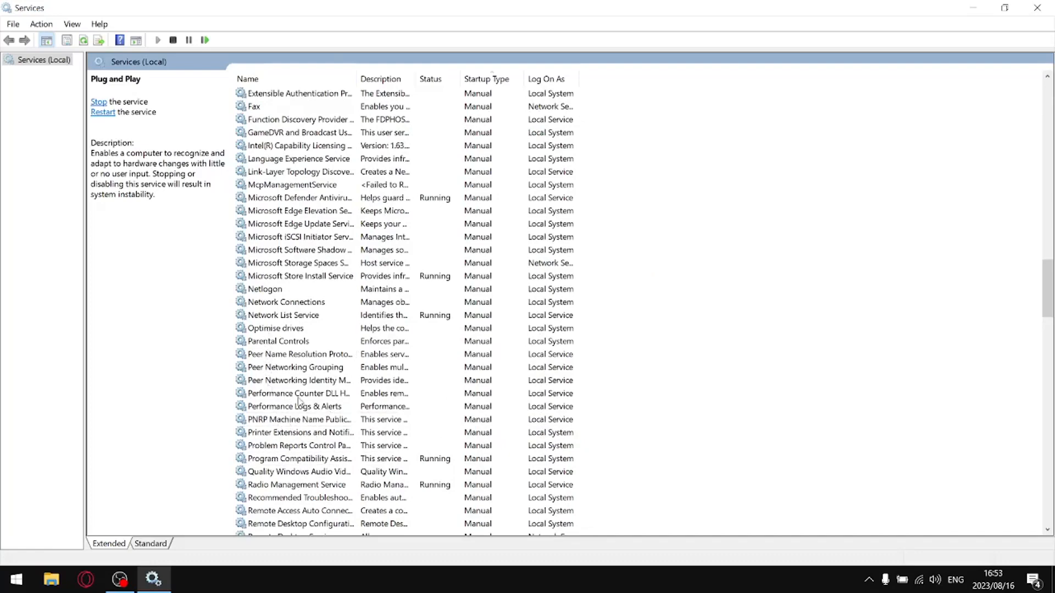
# Step: Stop the Program Compatibility Assistant service and set its startup type to Disabled
pyautogui.rightClick(304, 460)
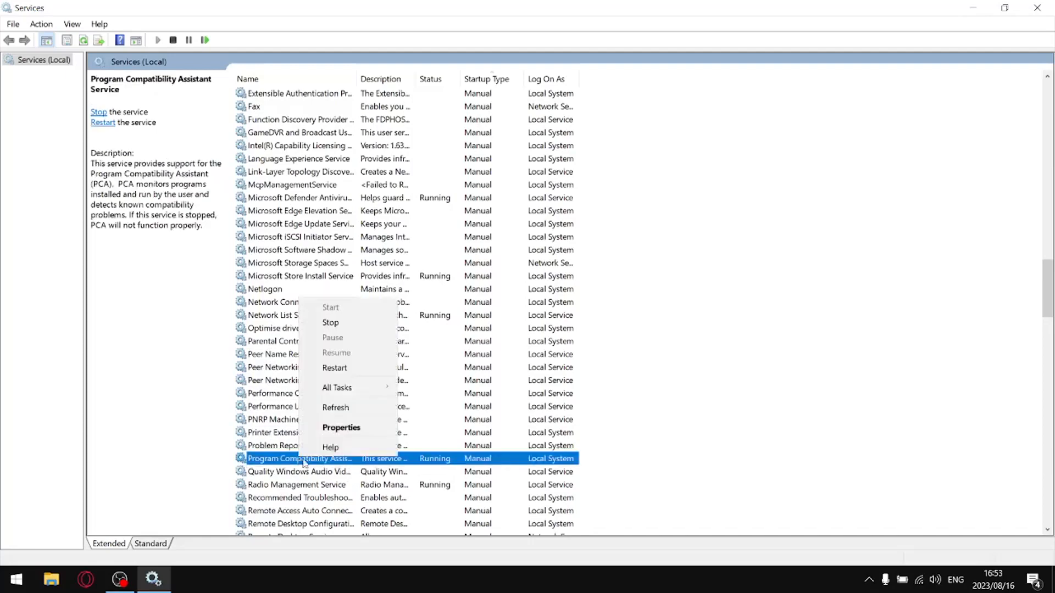
pyautogui.click(343, 426)
pyautogui.click(503, 276)
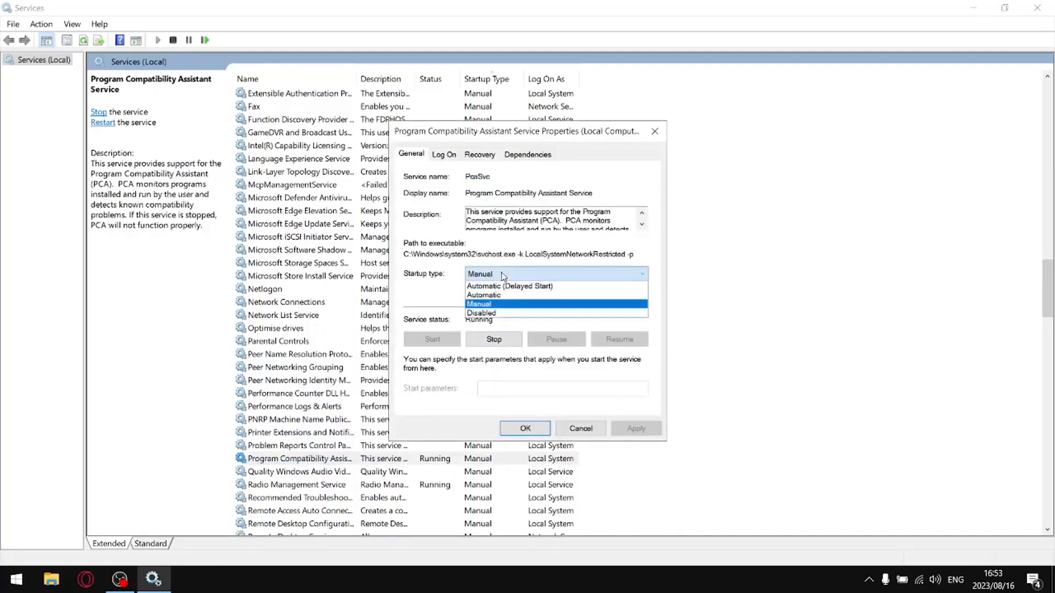
pyautogui.click(494, 313)
pyautogui.click(494, 339)
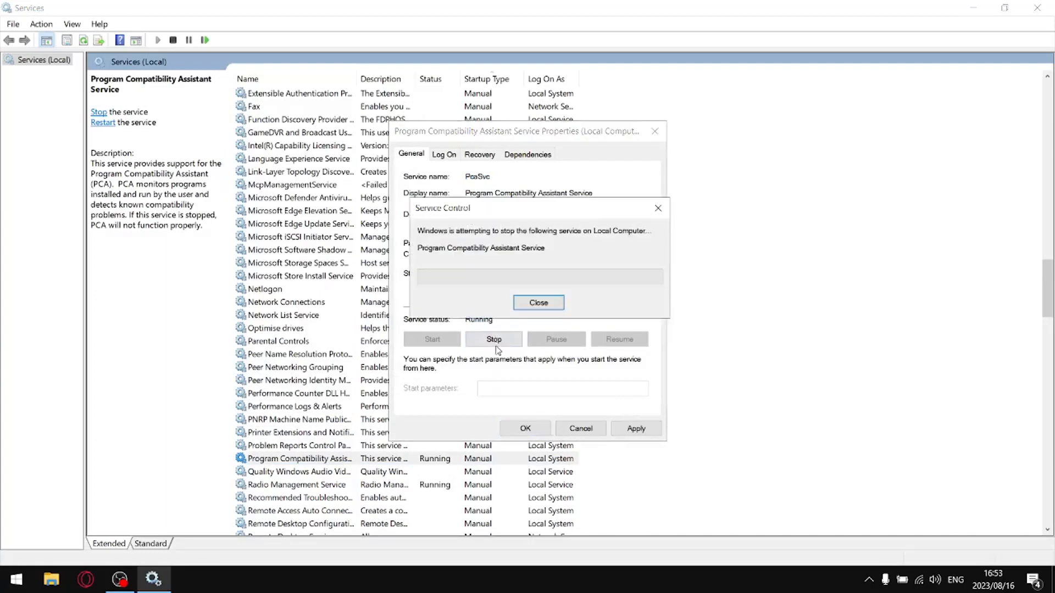
pyautogui.click(627, 429)
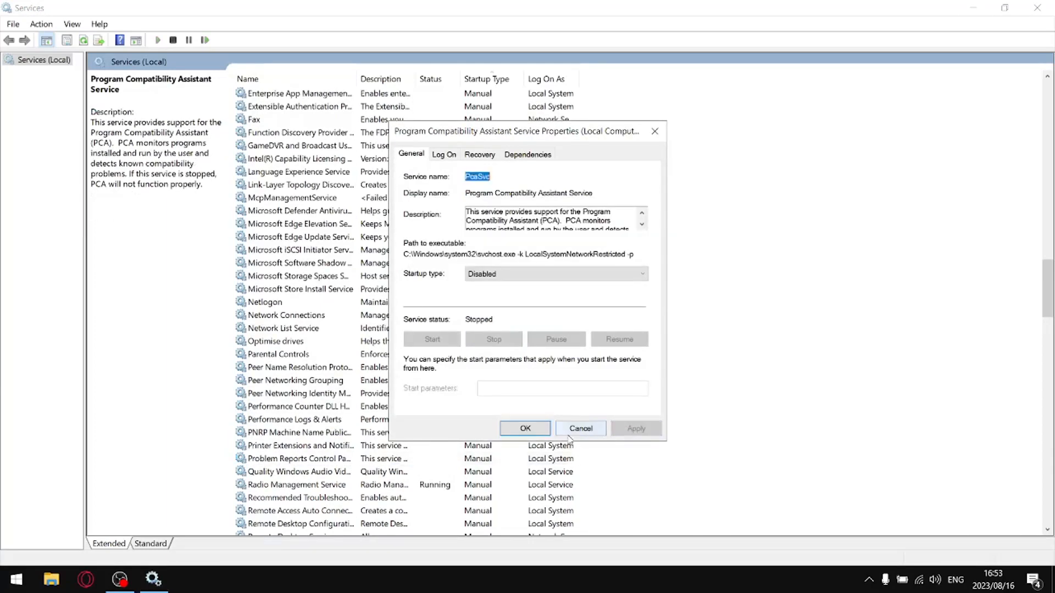
pyautogui.click(525, 429)
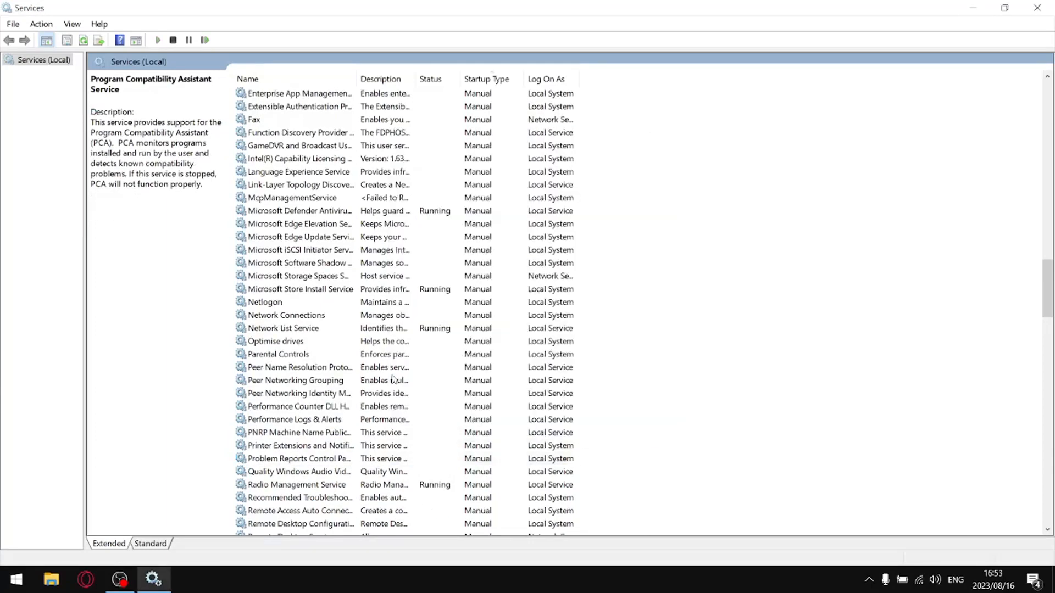
# Step: Read descriptions of services from Network List down to AVCTP to judge which are unneeded
pyautogui.click(315, 330)
pyautogui.click(337, 291)
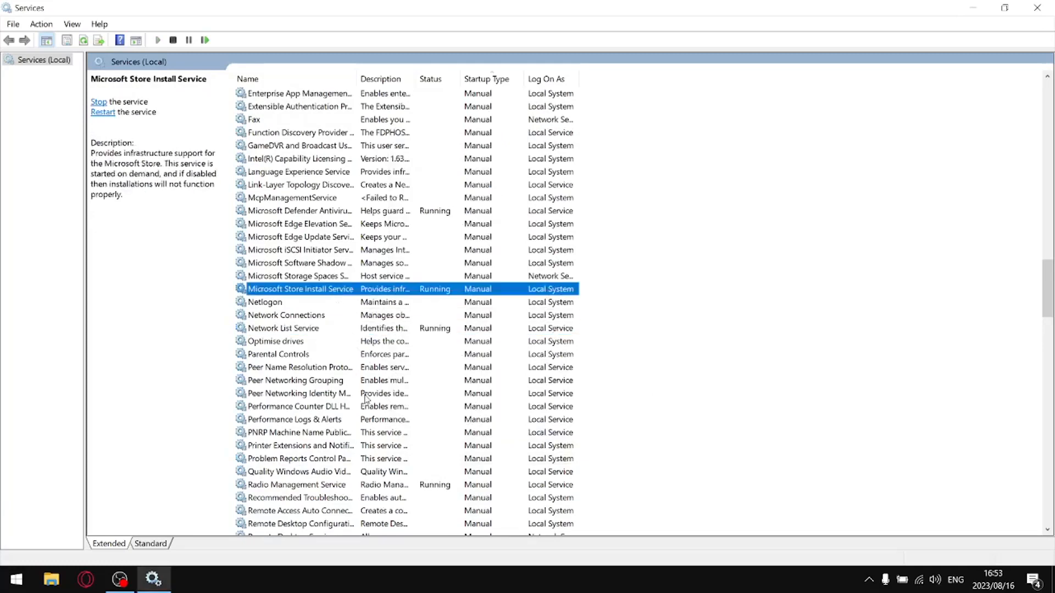
pyautogui.scroll(-4, 379, 412)
pyautogui.click(339, 330)
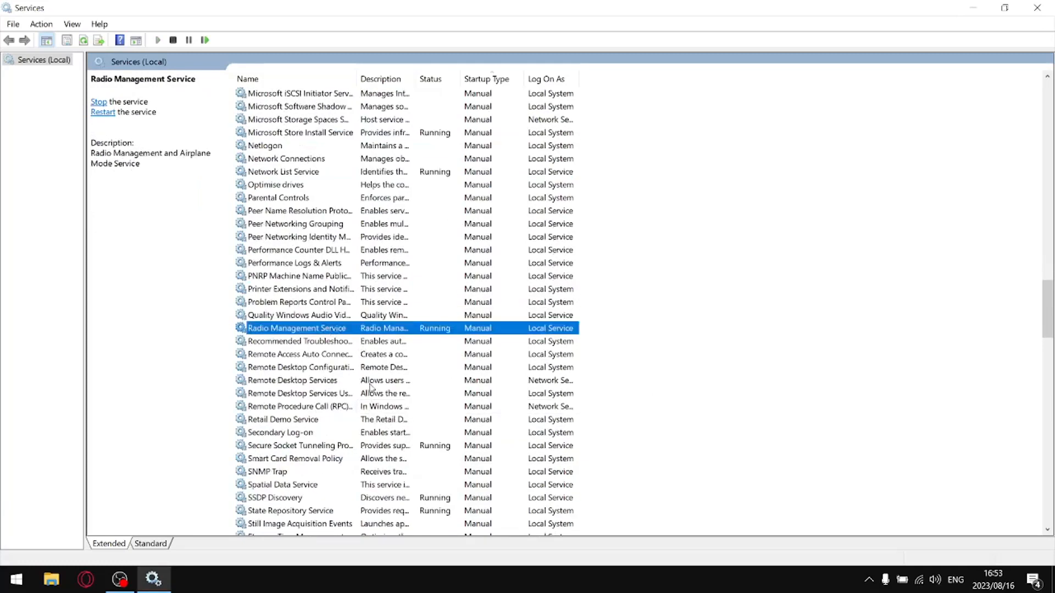
pyautogui.click(366, 446)
pyautogui.click(337, 499)
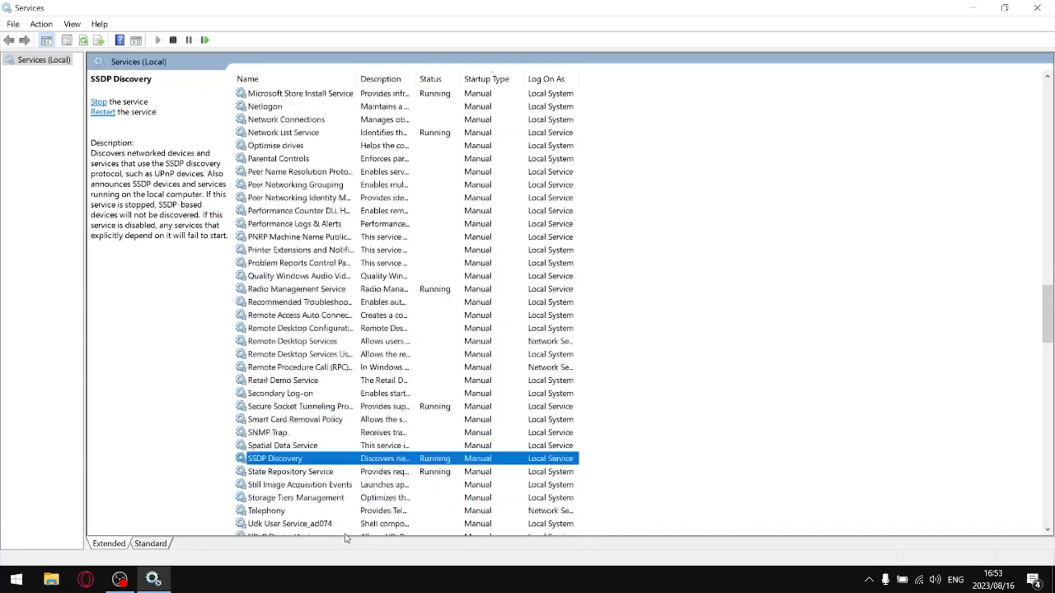
pyautogui.scroll(-3, 352, 503)
pyautogui.click(316, 476)
pyautogui.scroll(-4, 357, 500)
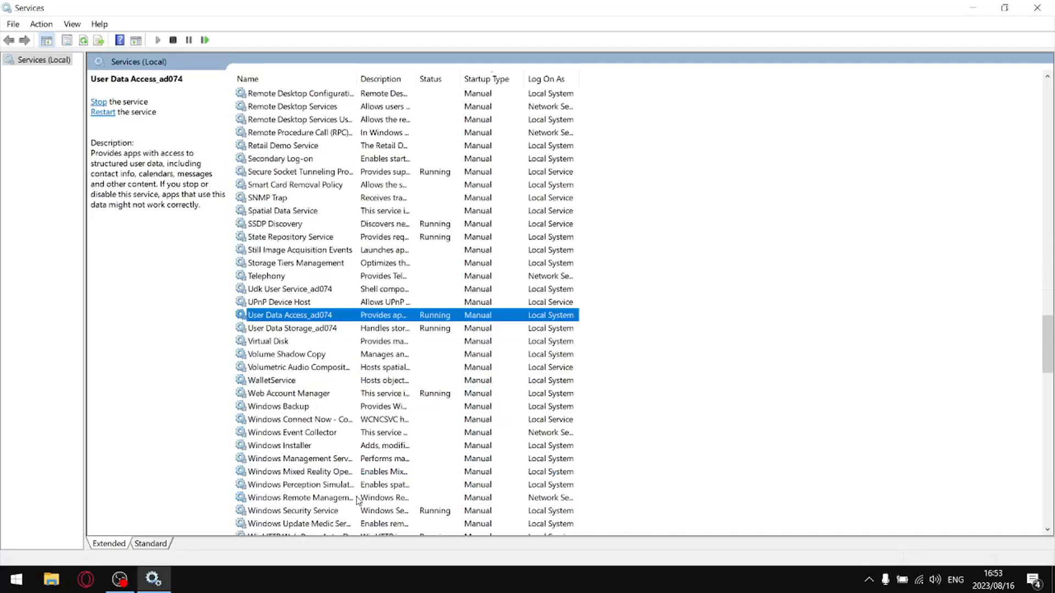
pyautogui.click(311, 395)
pyautogui.scroll(-3, 345, 467)
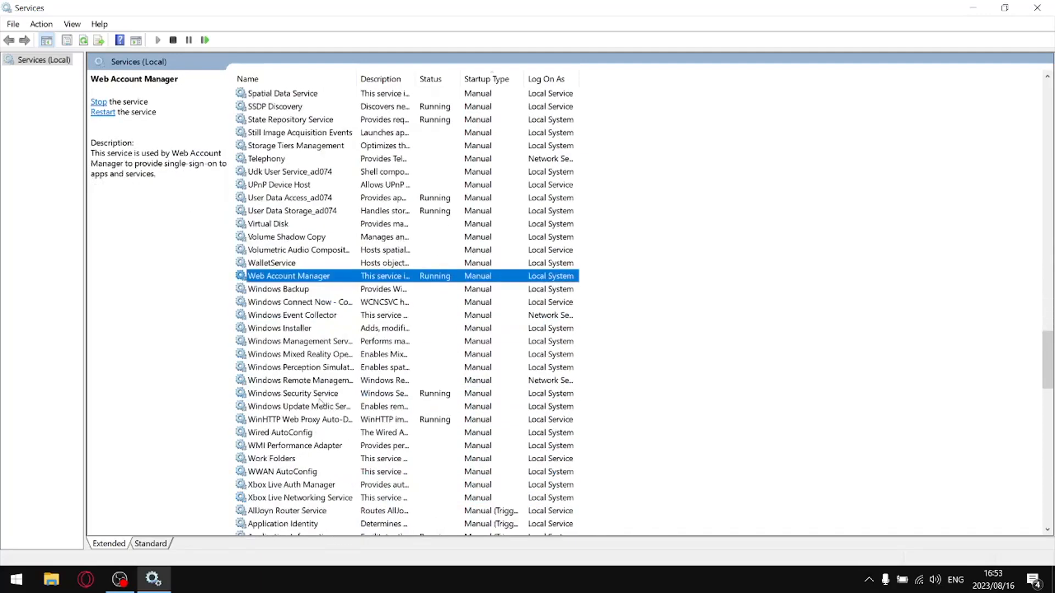
pyautogui.click(320, 397)
pyautogui.click(324, 421)
pyautogui.scroll(-4, 327, 406)
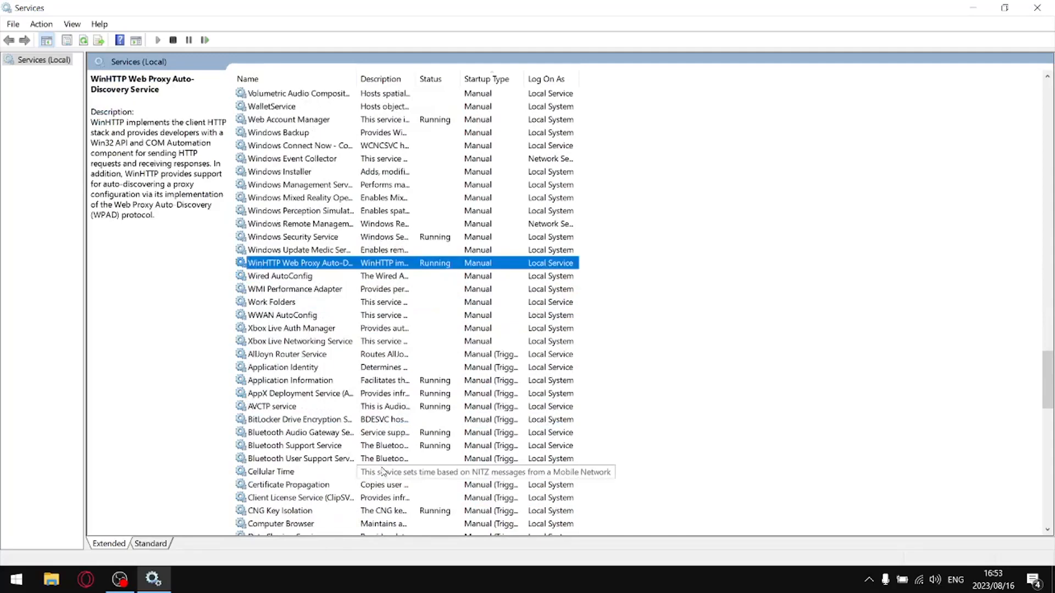
pyautogui.click(328, 384)
pyautogui.click(337, 406)
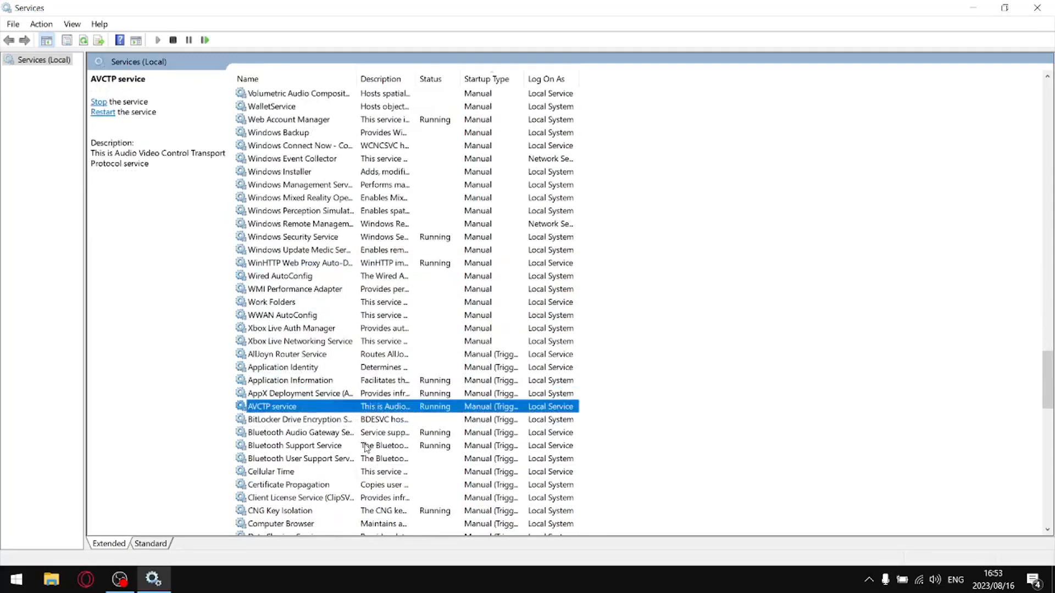
# Step: Set Bluetooth Audio Gateway Service to Disabled and stop it
pyautogui.click(336, 433)
pyautogui.rightClick(336, 436)
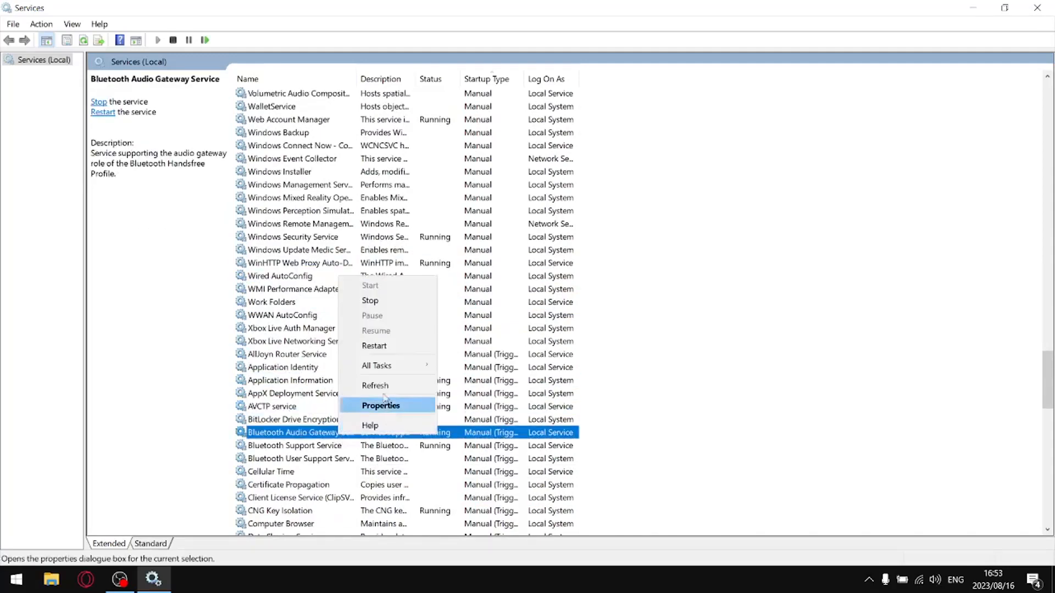
pyautogui.click(378, 406)
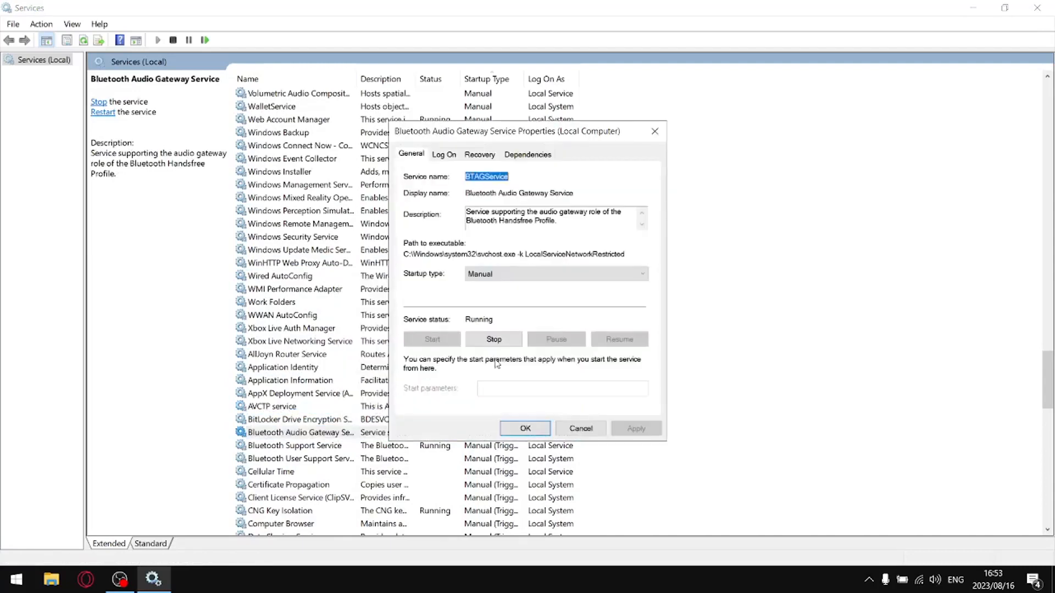
pyautogui.click(498, 274)
pyautogui.click(498, 314)
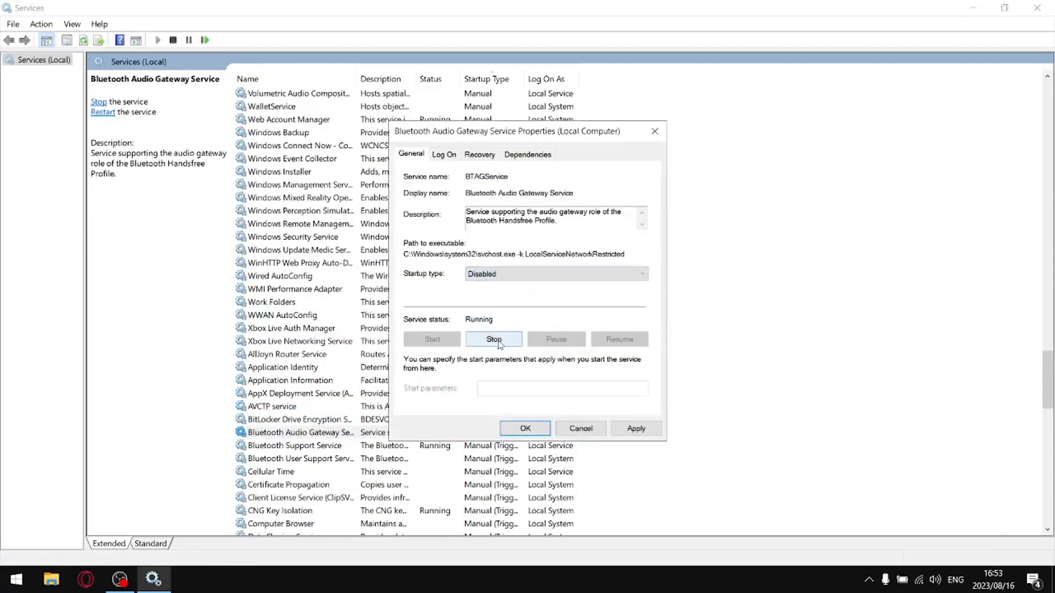
pyautogui.click(493, 339)
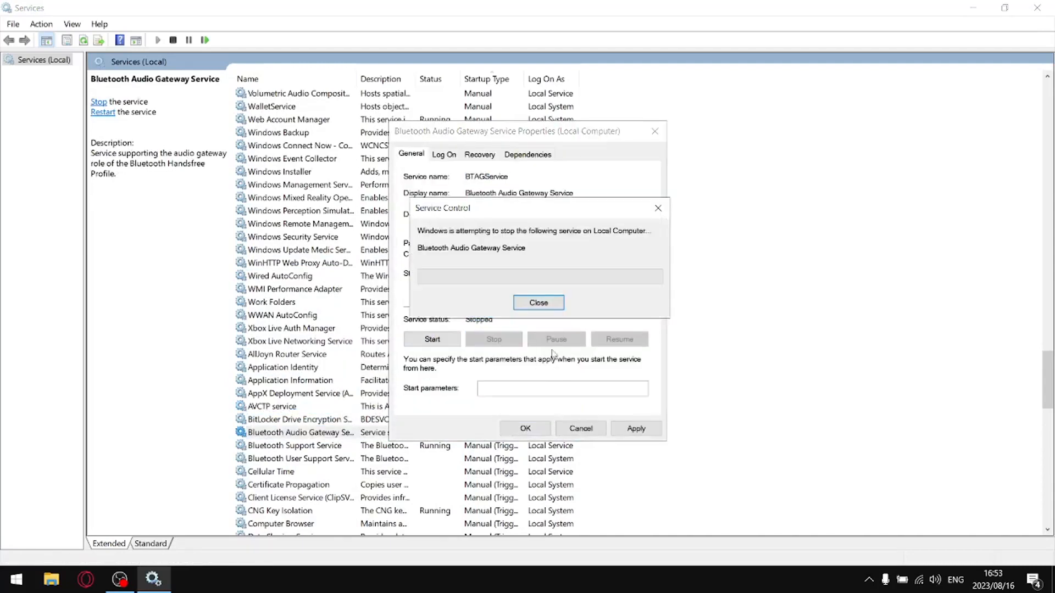
pyautogui.click(636, 429)
pyautogui.click(525, 429)
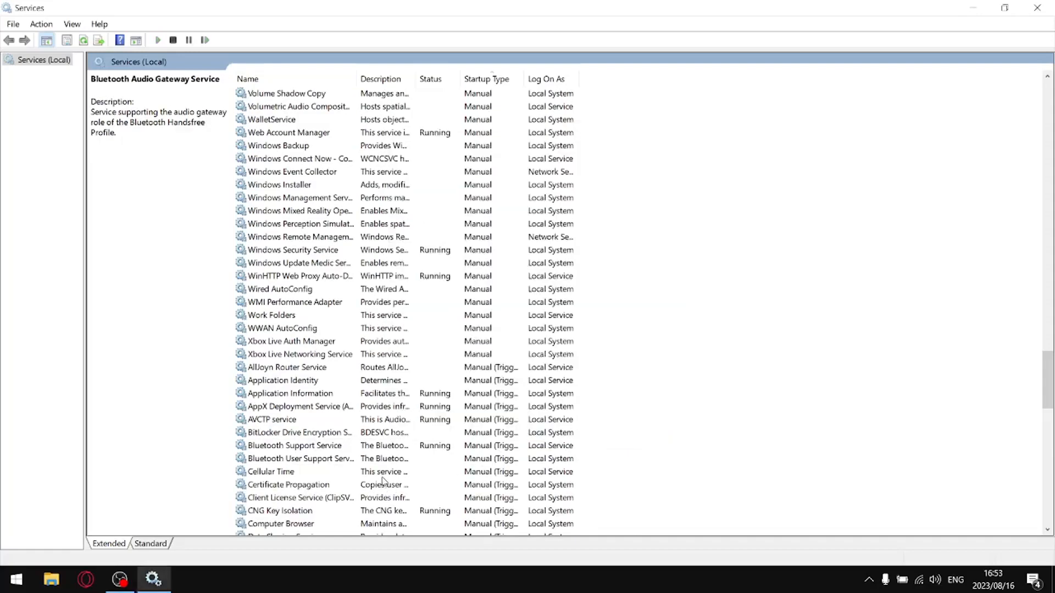
# Step: Look over CNG Key Isolation, Windows License Manager and Touch Keyboard service entries
pyautogui.click(299, 512)
pyautogui.scroll(-20, 367, 464)
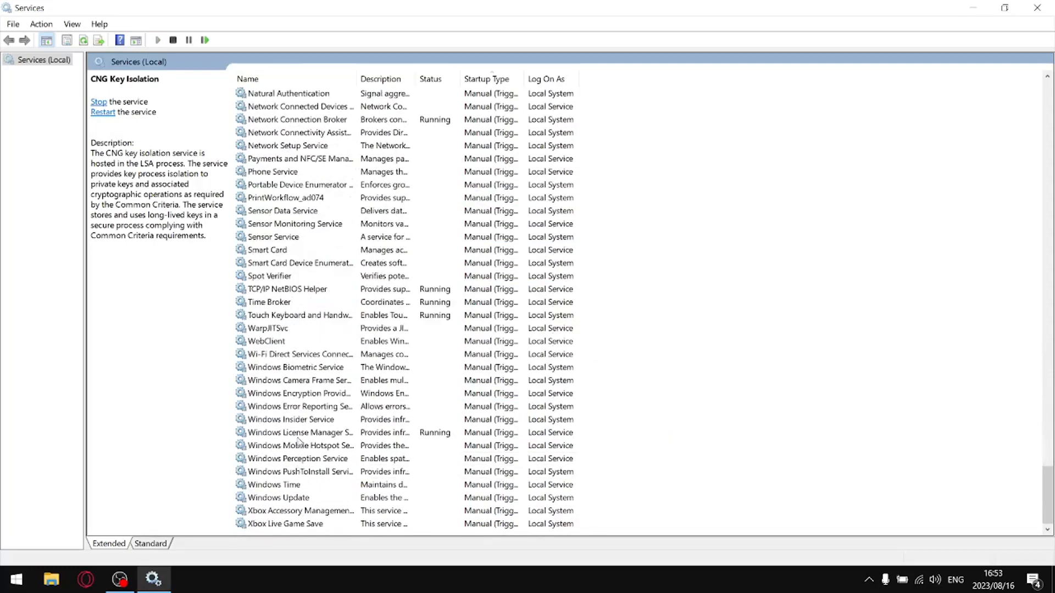
pyautogui.click(297, 437)
pyautogui.click(306, 315)
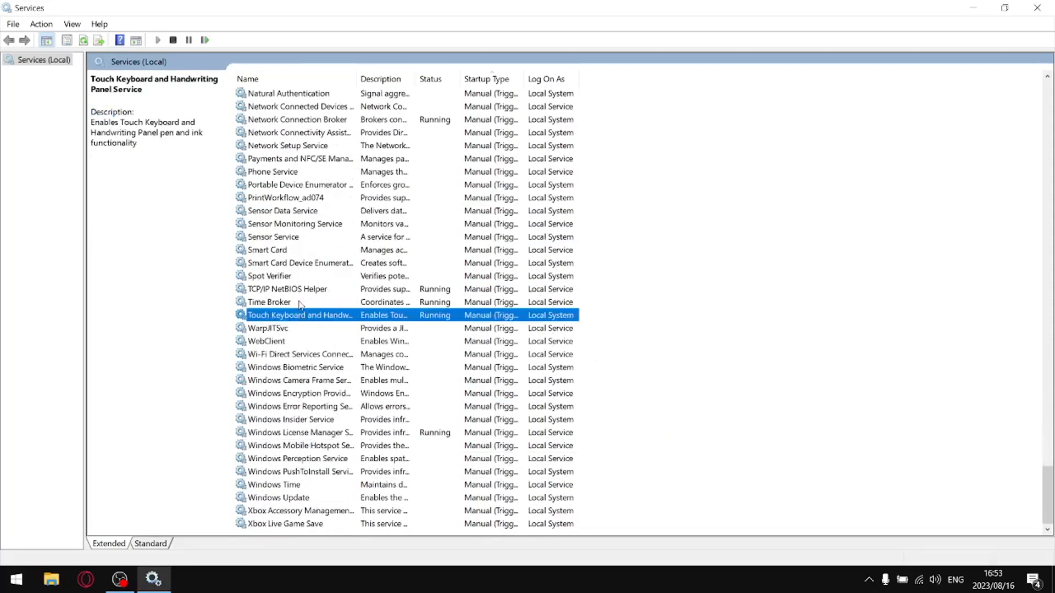
# Step: Stop TCP/IP NetBIOS Helper and set its startup type to Disabled
pyautogui.click(292, 293)
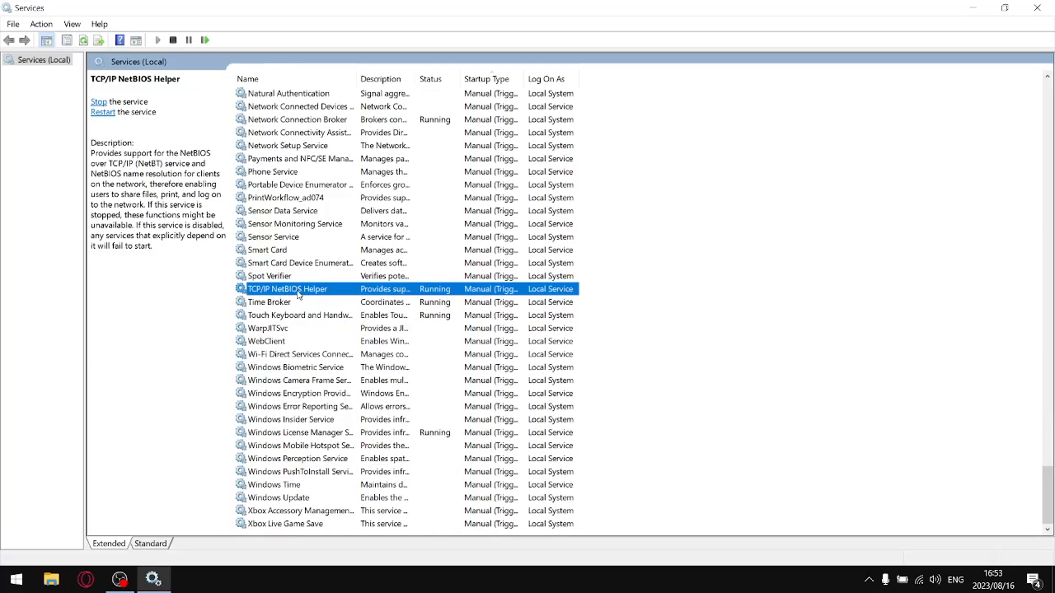
pyautogui.rightClick(300, 295)
pyautogui.click(330, 313)
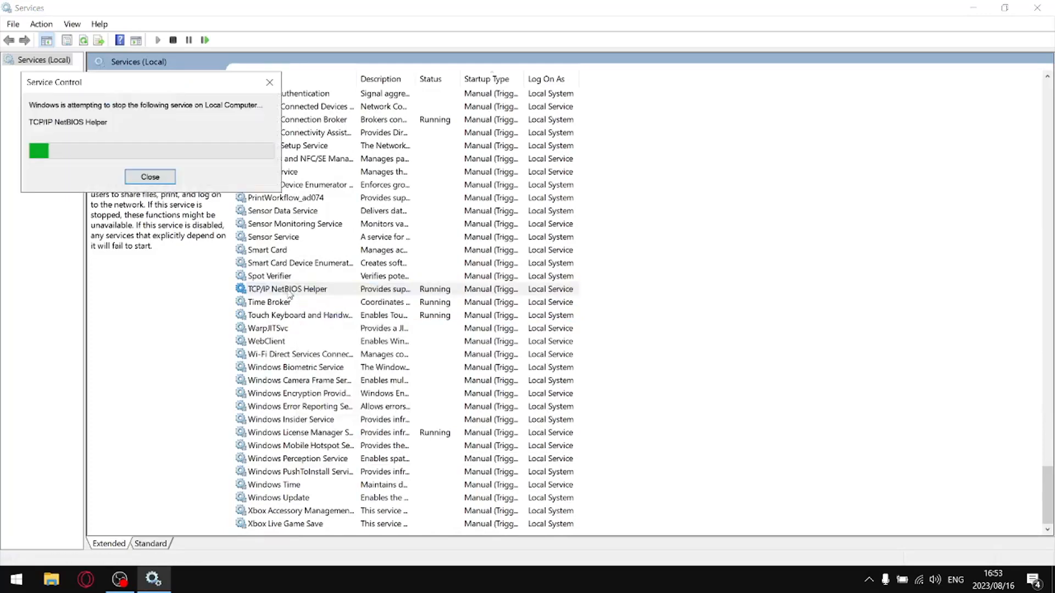
pyautogui.rightClick(289, 295)
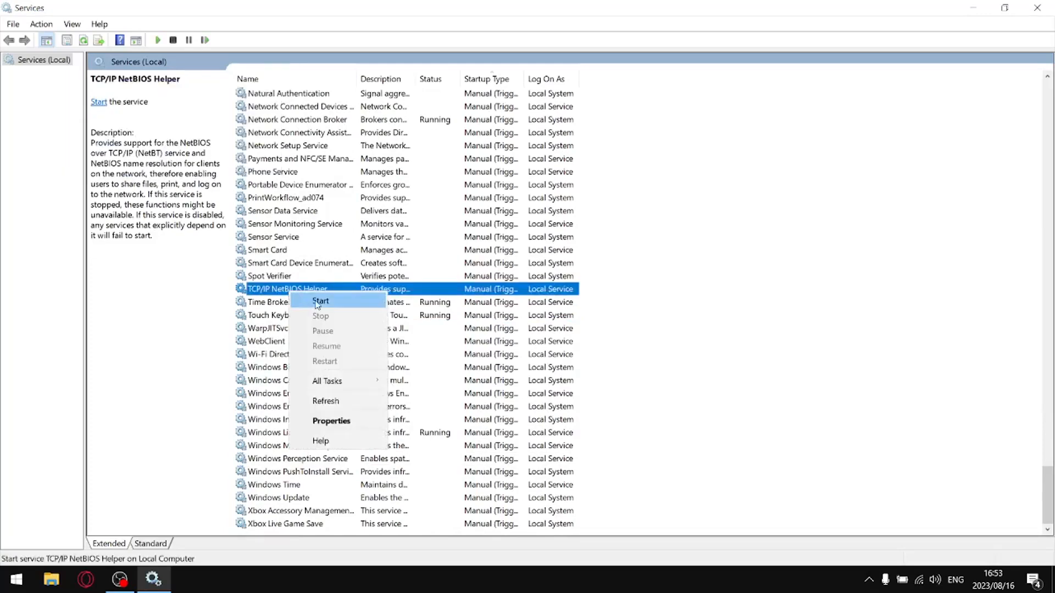
pyautogui.click(354, 421)
pyautogui.click(497, 274)
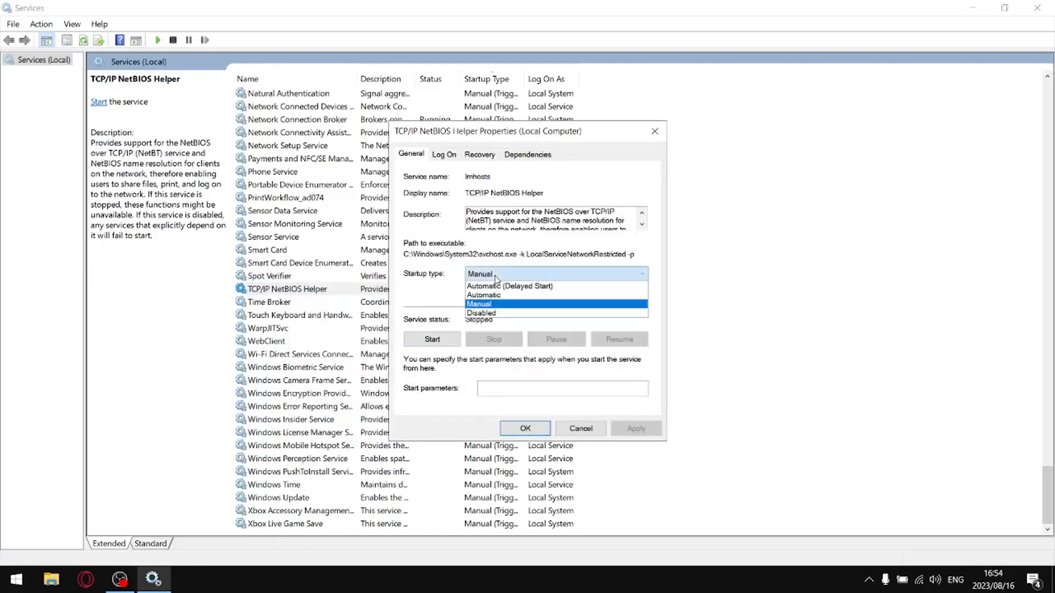
pyautogui.click(491, 313)
pyautogui.click(635, 428)
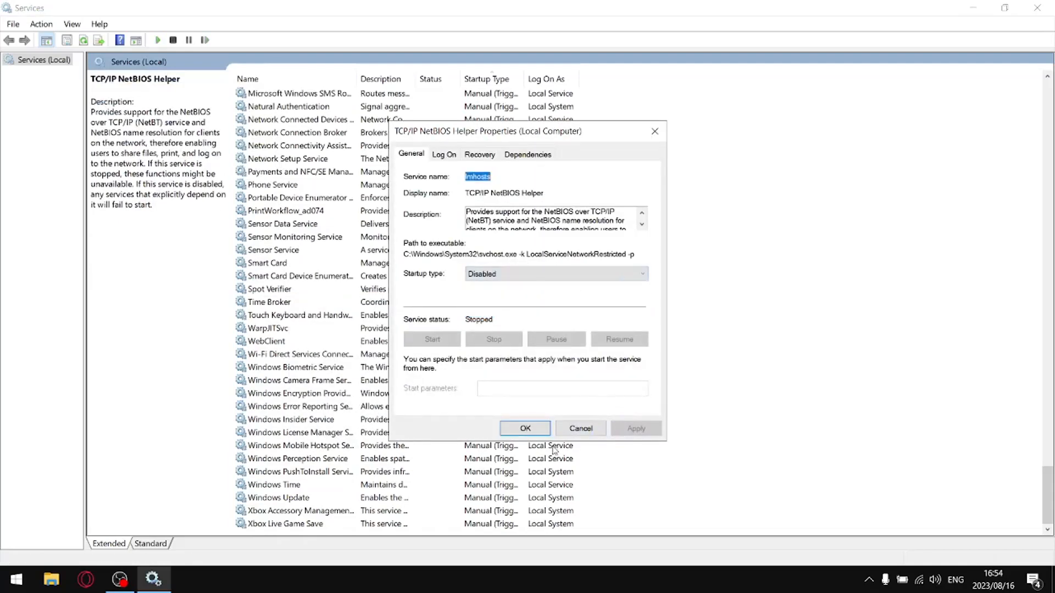
pyautogui.click(525, 427)
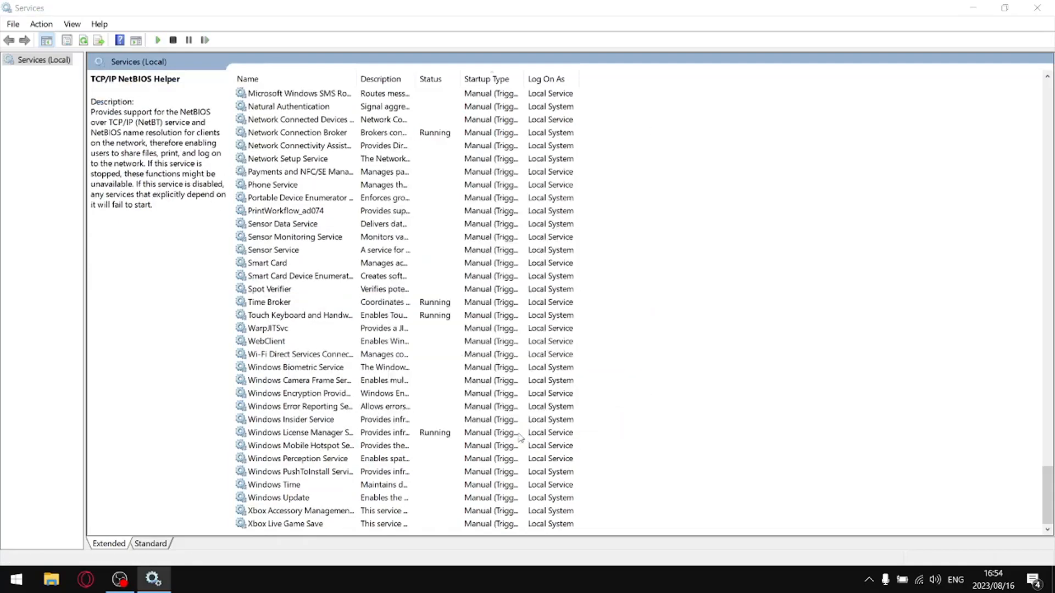
# Step: Set Geolocation Service's startup type to Disabled
pyautogui.click(302, 147)
pyautogui.scroll(10, 412, 173)
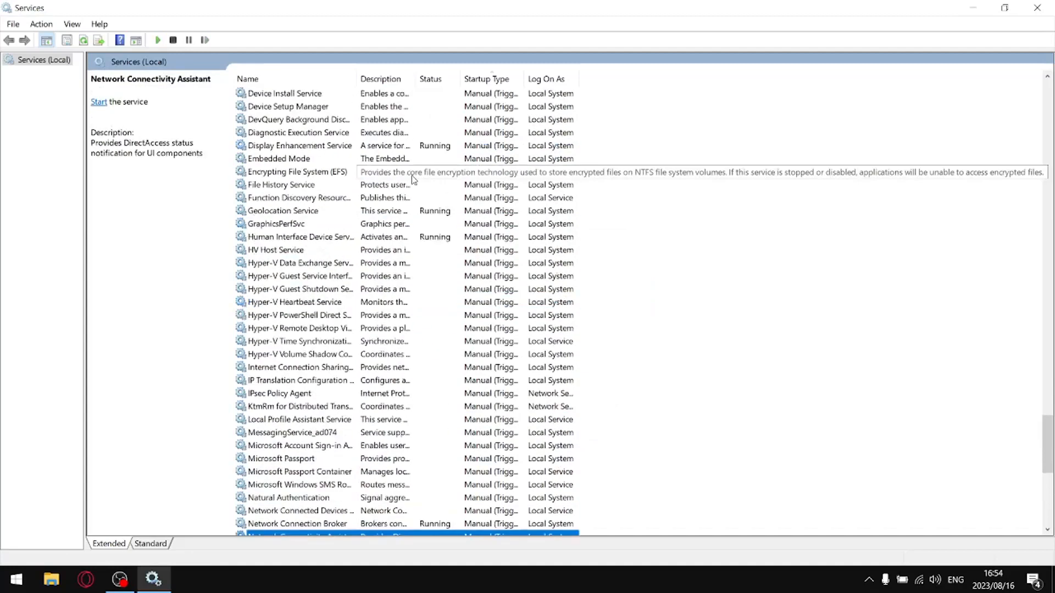
pyautogui.click(382, 238)
pyautogui.click(344, 213)
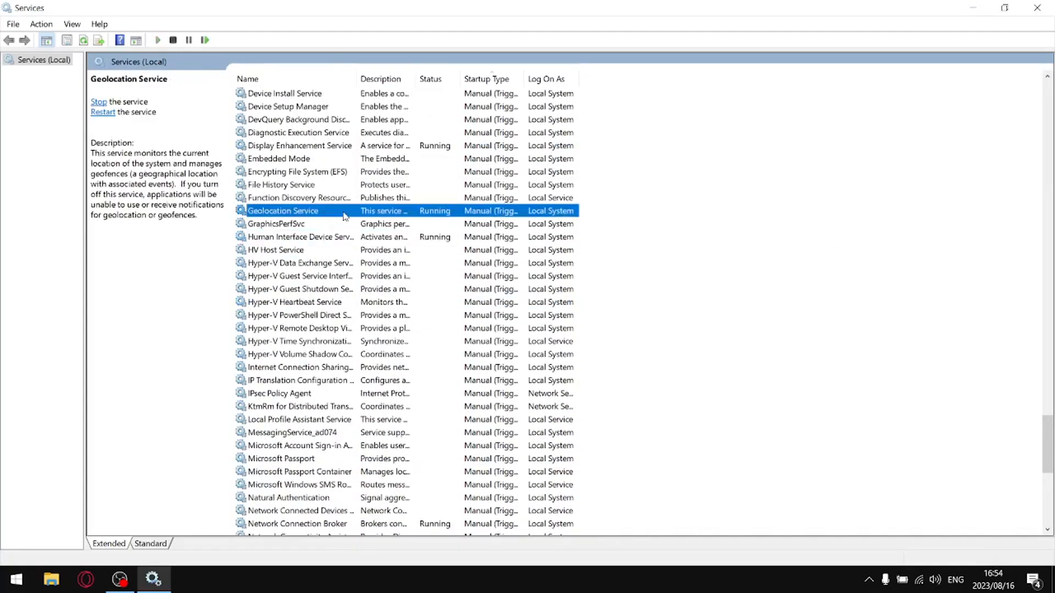
pyautogui.rightClick(345, 216)
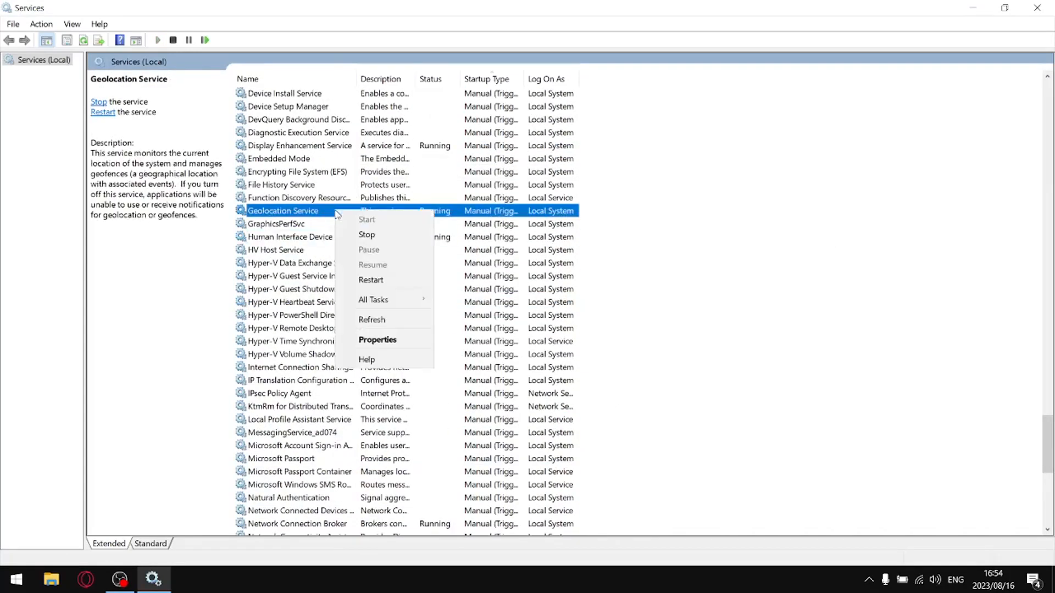
pyautogui.click(388, 338)
pyautogui.click(491, 273)
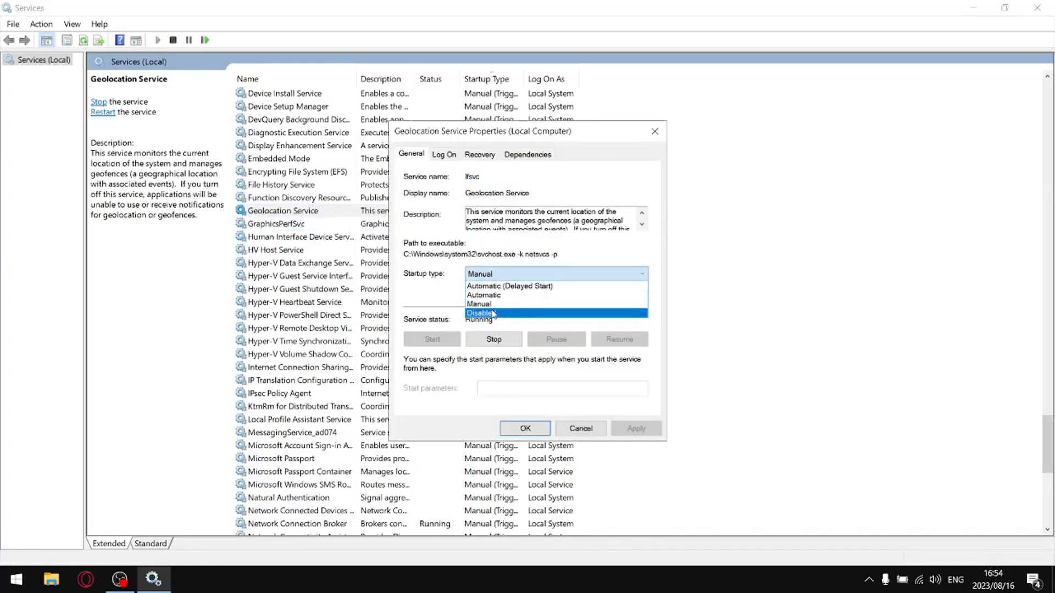
pyautogui.click(492, 314)
pyautogui.click(636, 428)
pyautogui.click(525, 428)
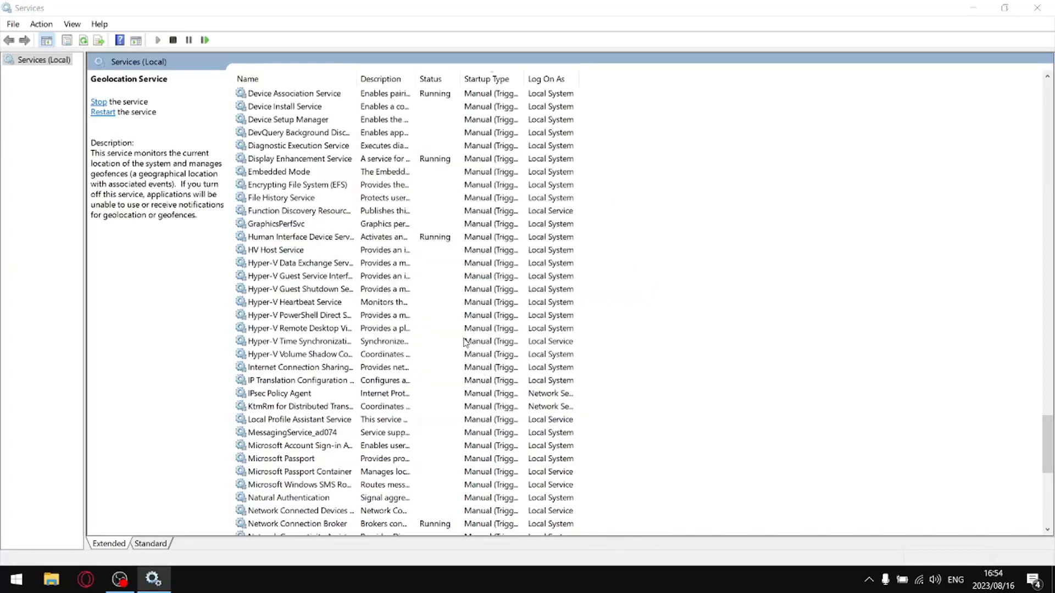
# Step: Set Device Association Service's startup type to Disabled and stop it
pyautogui.click(301, 237)
pyautogui.click(330, 159)
pyautogui.scroll(3, 356, 165)
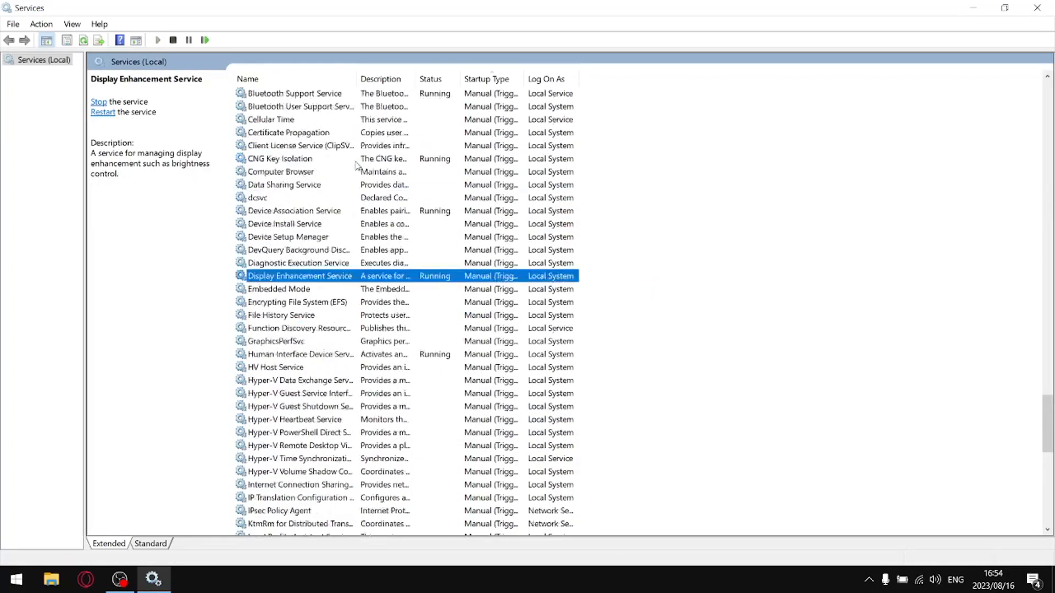
pyautogui.scroll(1, 355, 165)
pyautogui.click(316, 250)
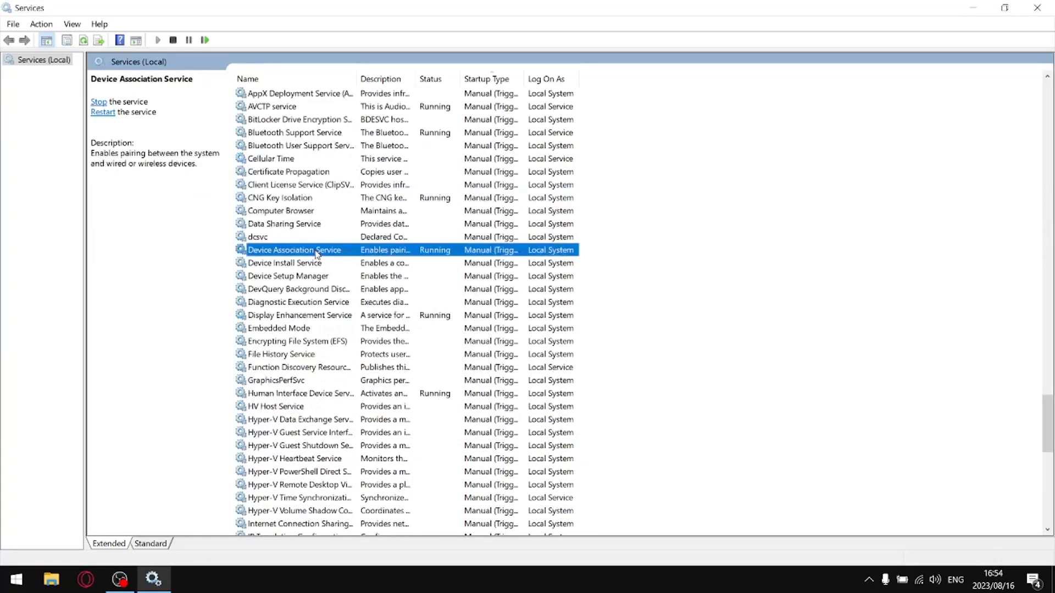
pyautogui.rightClick(315, 251)
pyautogui.click(384, 378)
pyautogui.click(489, 277)
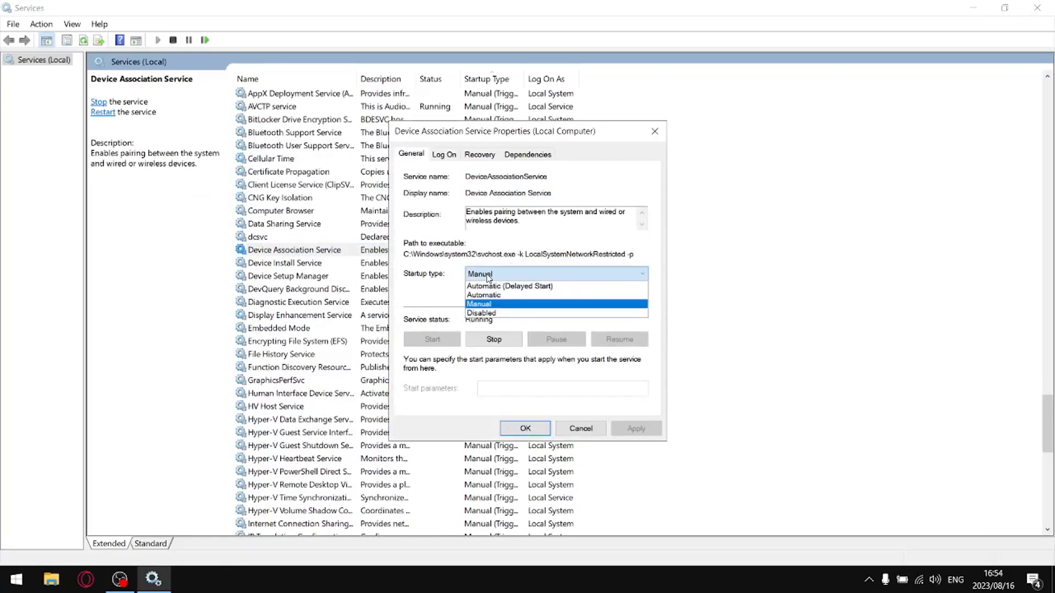
pyautogui.click(493, 312)
pyautogui.click(632, 428)
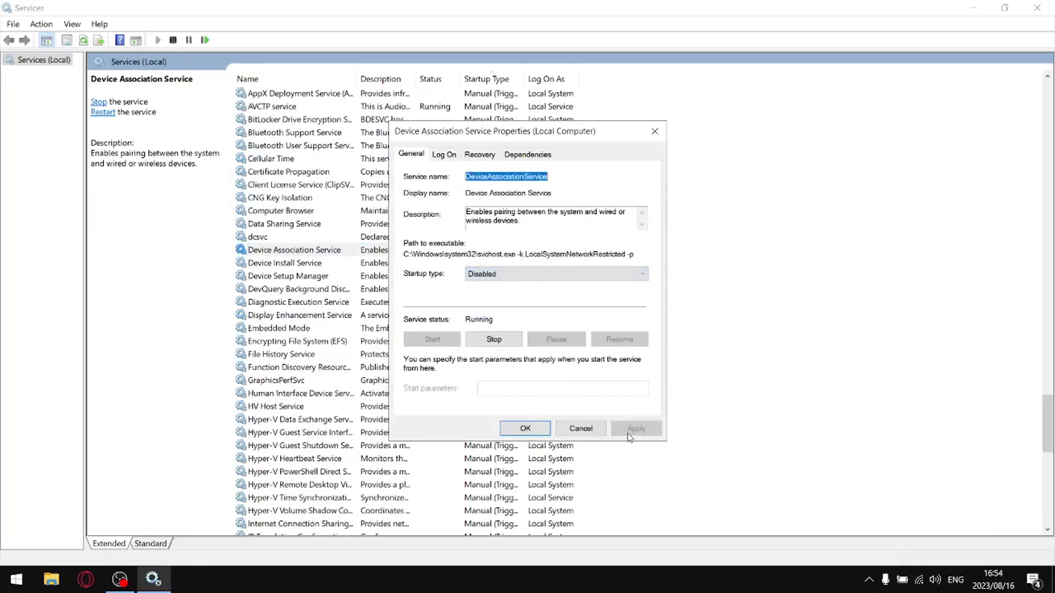
pyautogui.click(493, 339)
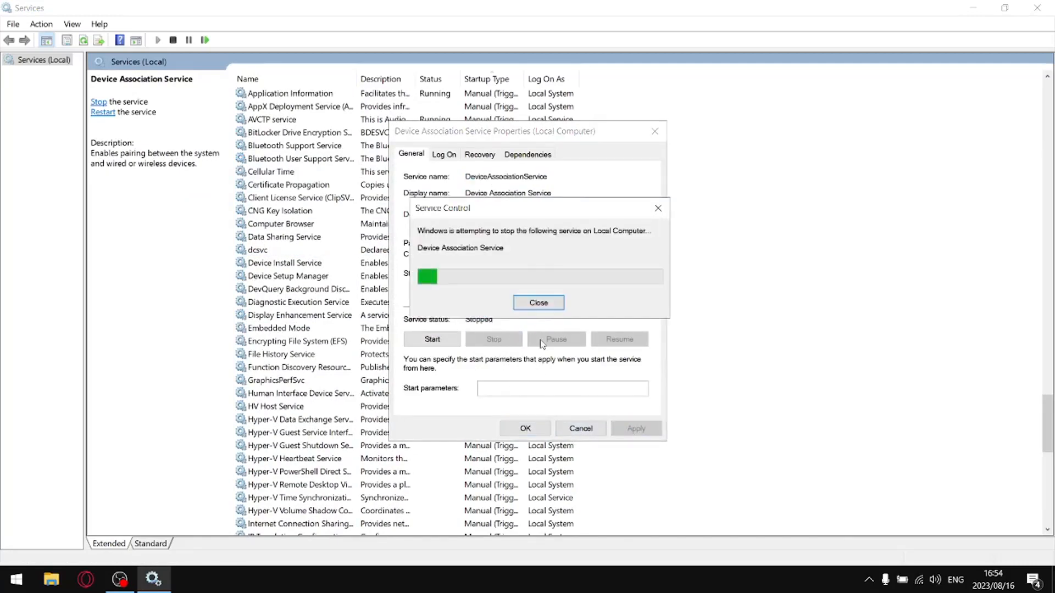
pyautogui.click(526, 428)
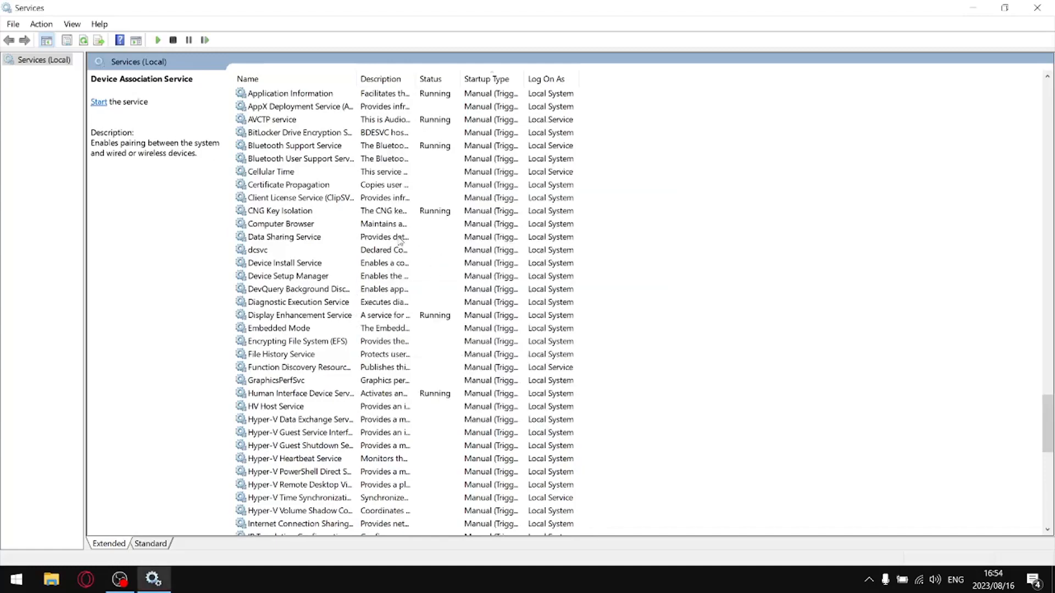
# Step: Review the Display Enhancement and Human Interface Device service descriptions
pyautogui.click(322, 211)
pyautogui.click(338, 316)
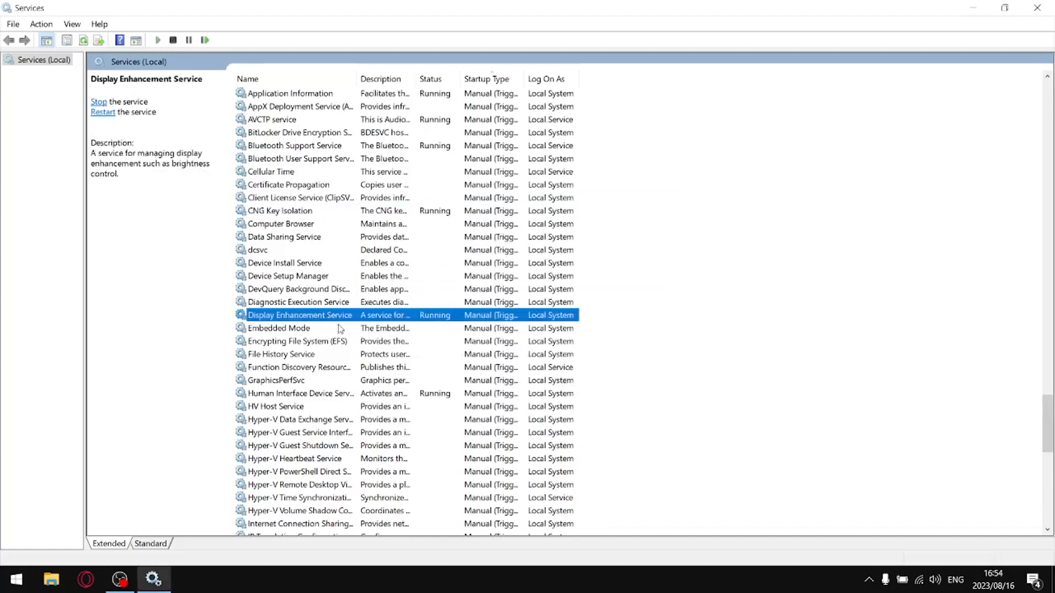
pyautogui.click(346, 393)
pyautogui.scroll(-7, 395, 424)
pyautogui.scroll(10, 395, 418)
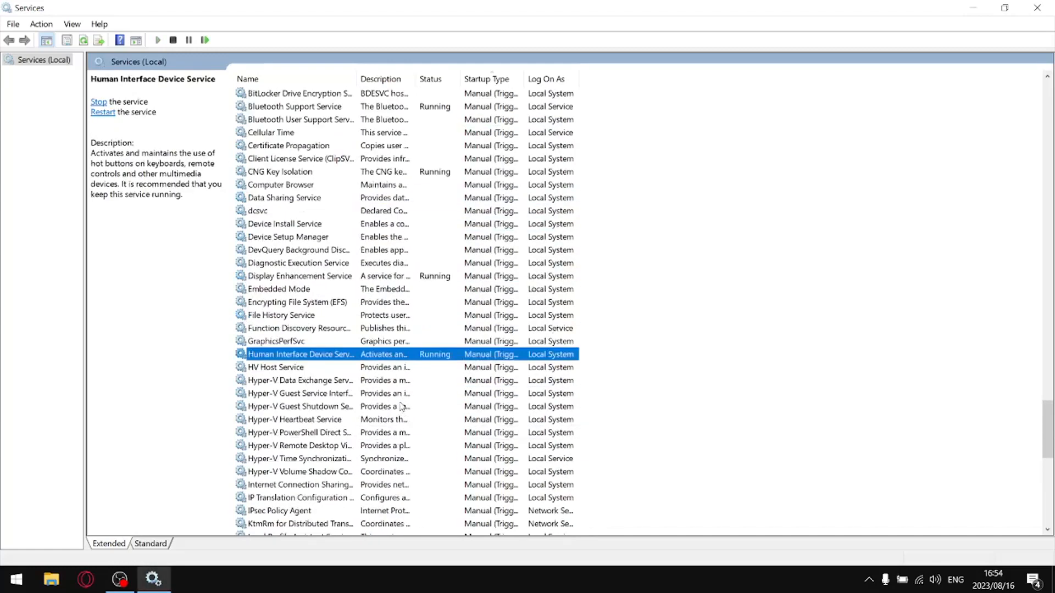
pyautogui.scroll(4, 329, 270)
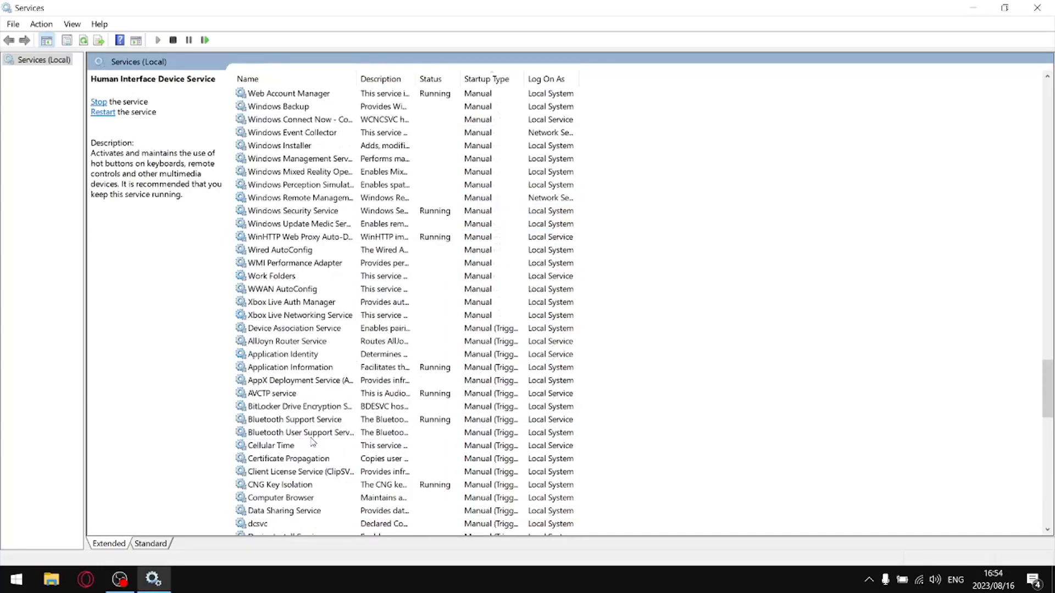
# Step: Stop the Bluetooth Support Service and set its startup type to Disabled
pyautogui.rightClick(305, 421)
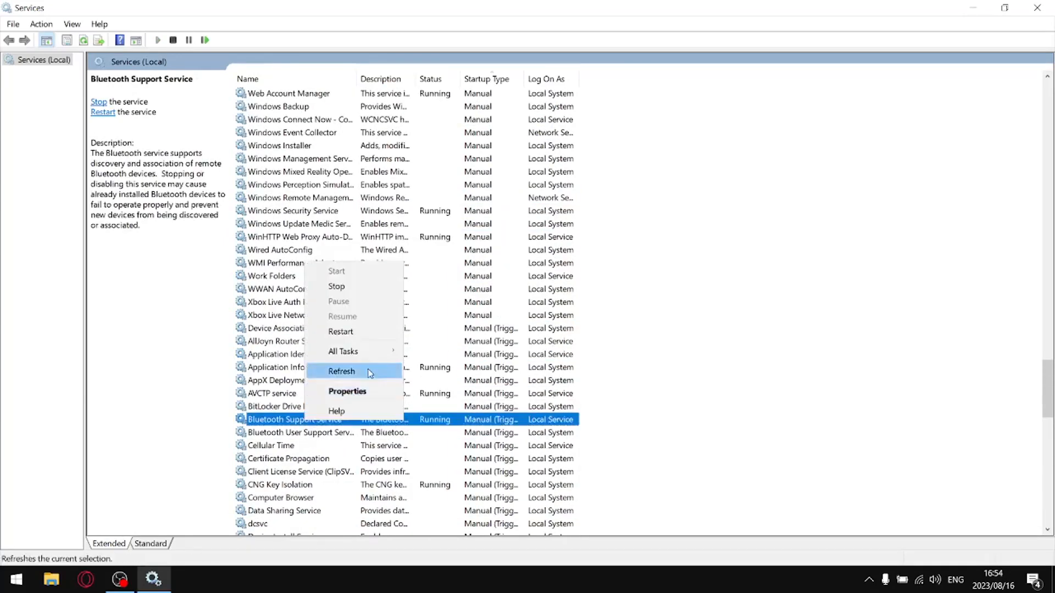
pyautogui.click(338, 286)
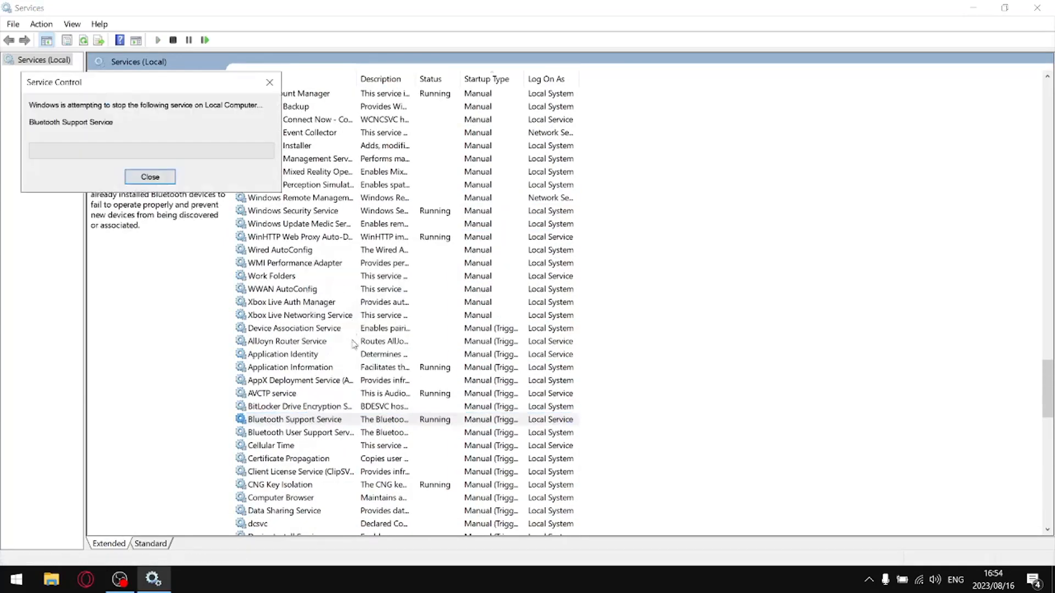
pyautogui.rightClick(291, 422)
pyautogui.click(331, 390)
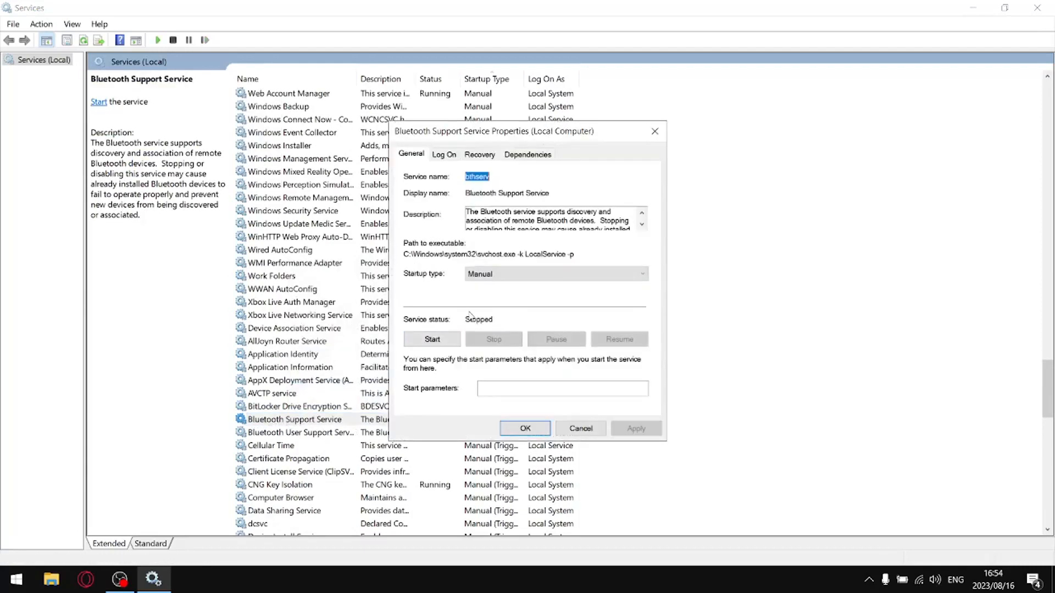
pyautogui.click(484, 274)
pyautogui.click(480, 313)
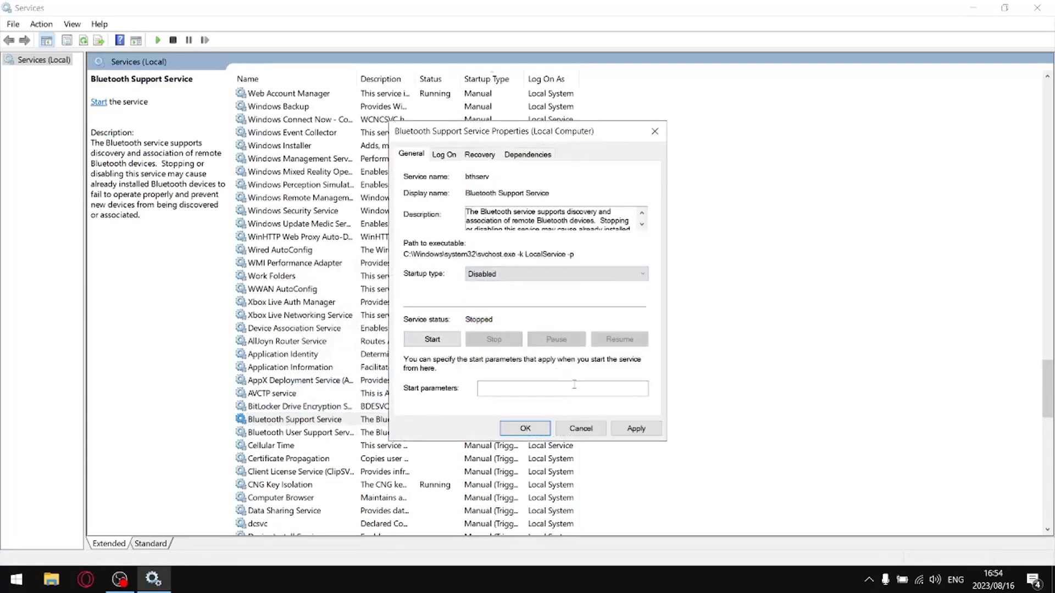
pyautogui.click(636, 428)
pyautogui.click(526, 428)
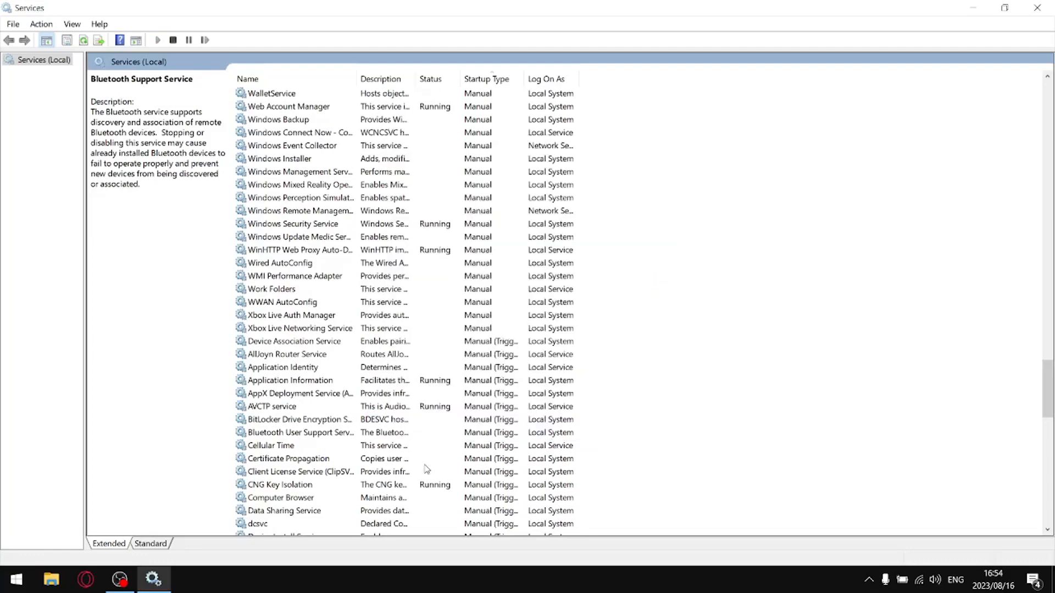
# Step: Set the BitLocker Drive Encryption Service's startup type to Disabled
pyautogui.click(316, 423)
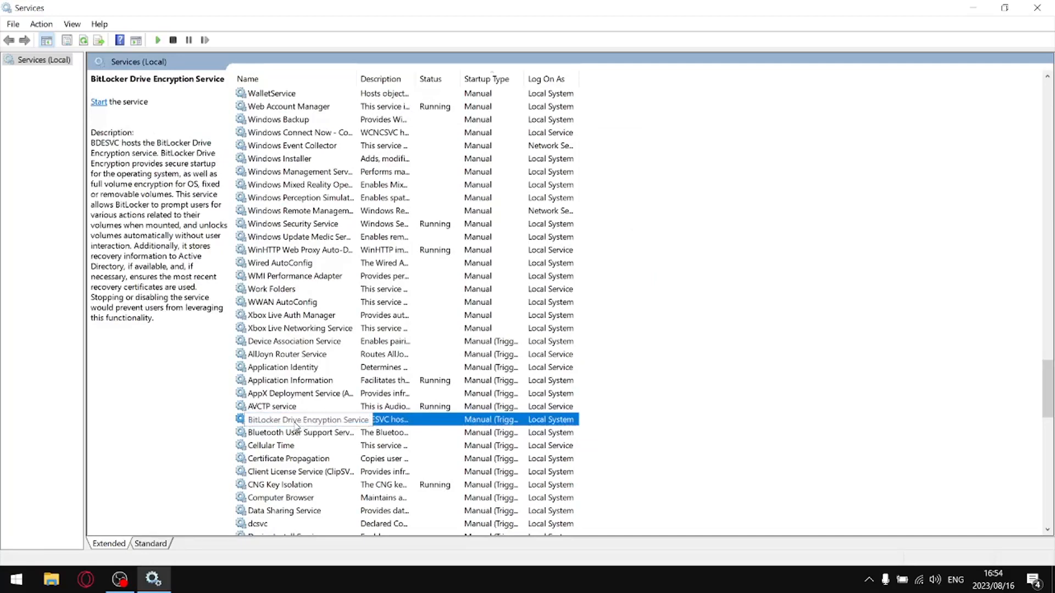
pyautogui.rightClick(270, 421)
pyautogui.click(340, 391)
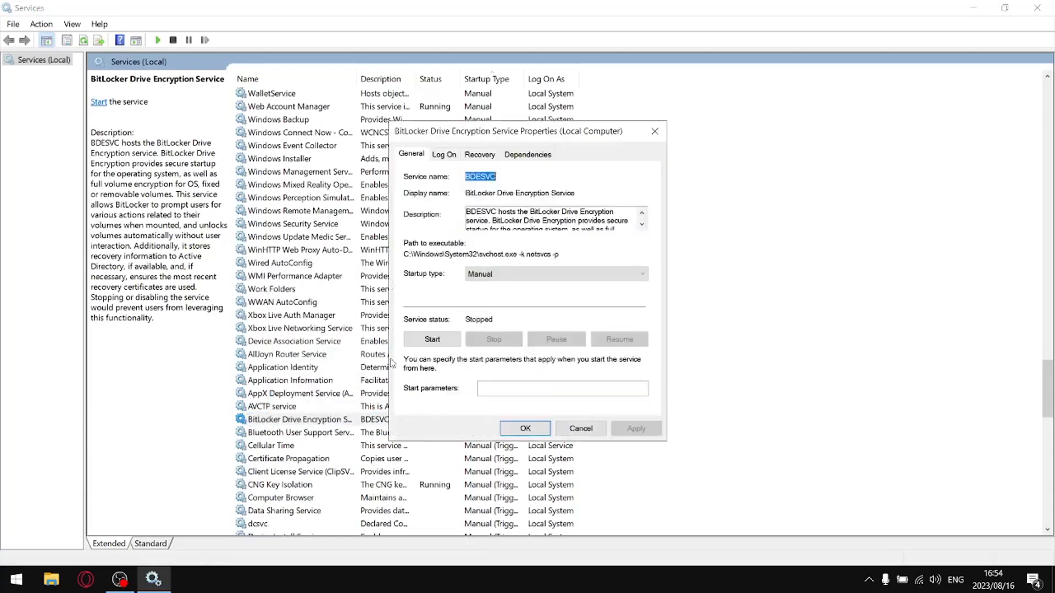
pyautogui.click(477, 274)
pyautogui.click(481, 312)
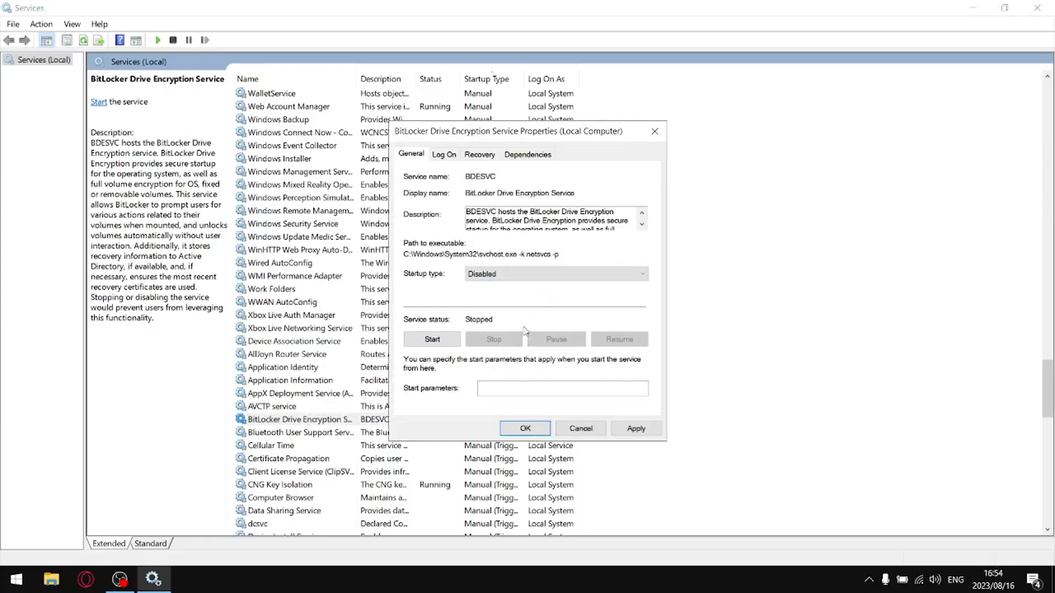
pyautogui.click(636, 428)
pyautogui.click(538, 429)
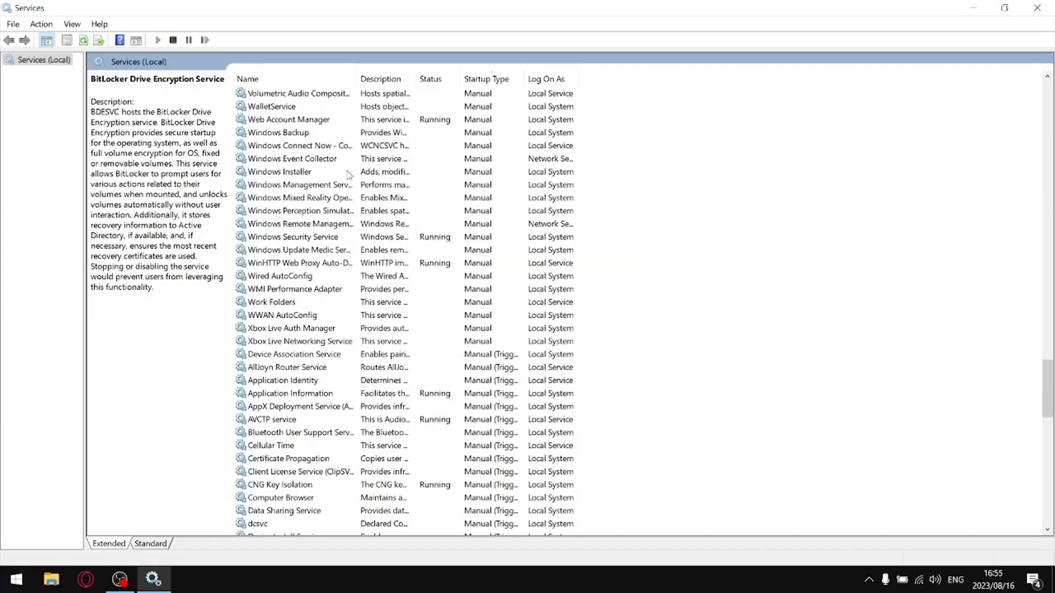
# Step: Close the Services console and delete its desktop shortcut
pyautogui.click(1037, 8)
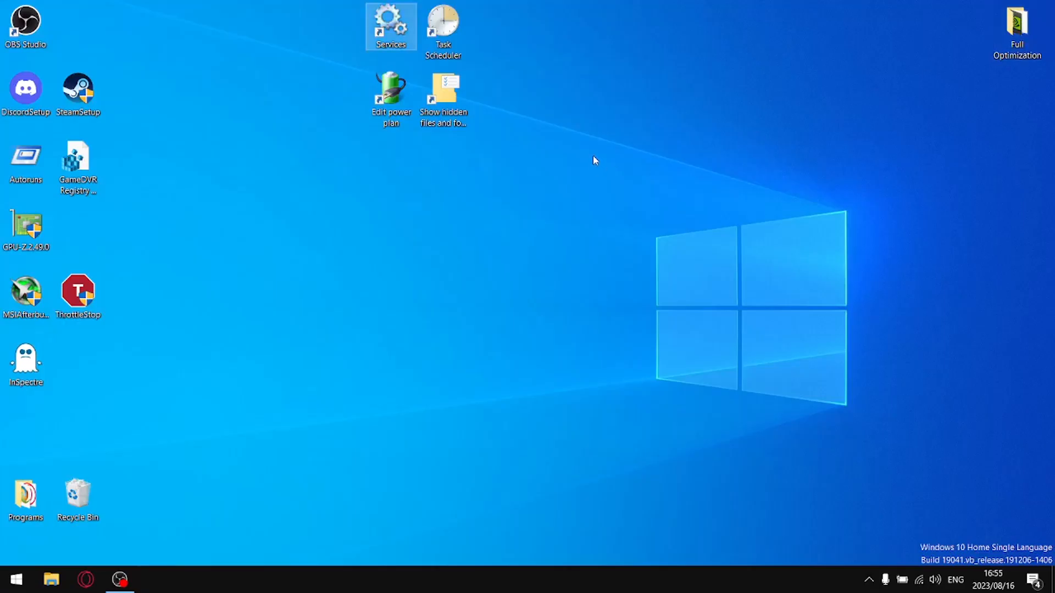
pyautogui.rightClick(405, 20)
pyautogui.click(468, 286)
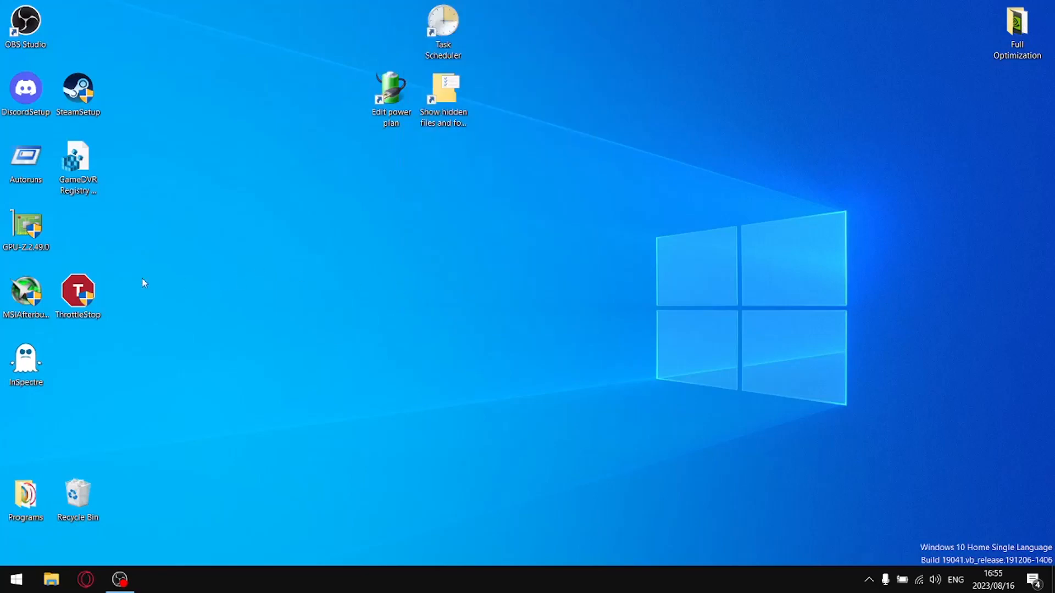
# Step: Install GPU-Z 2.49.0 as administrator with the default folder and a desktop shortcut, then launch it
pyautogui.rightClick(23, 231)
pyautogui.click(99, 263)
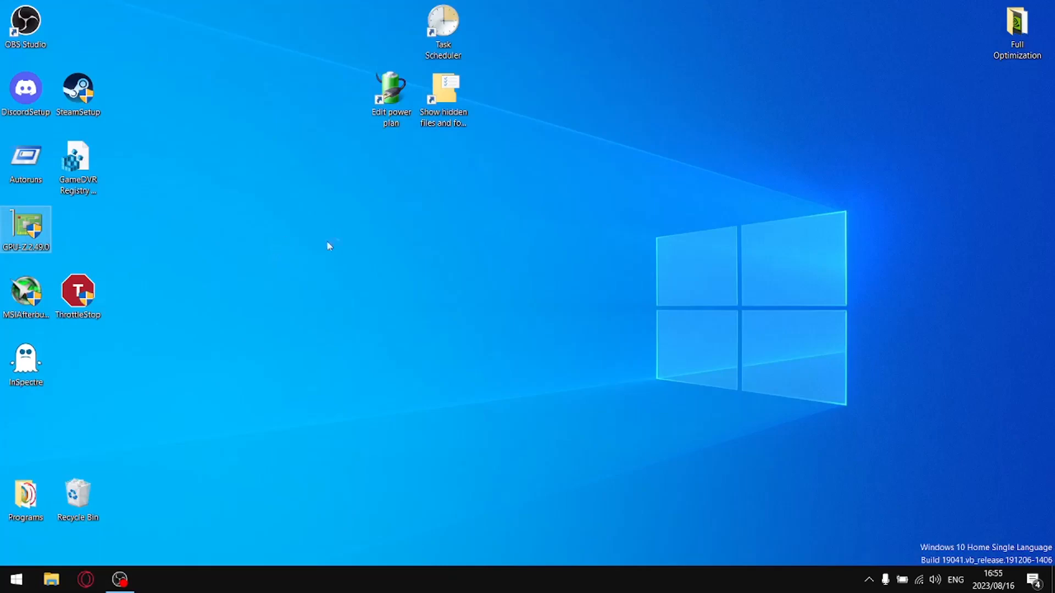
pyautogui.click(469, 265)
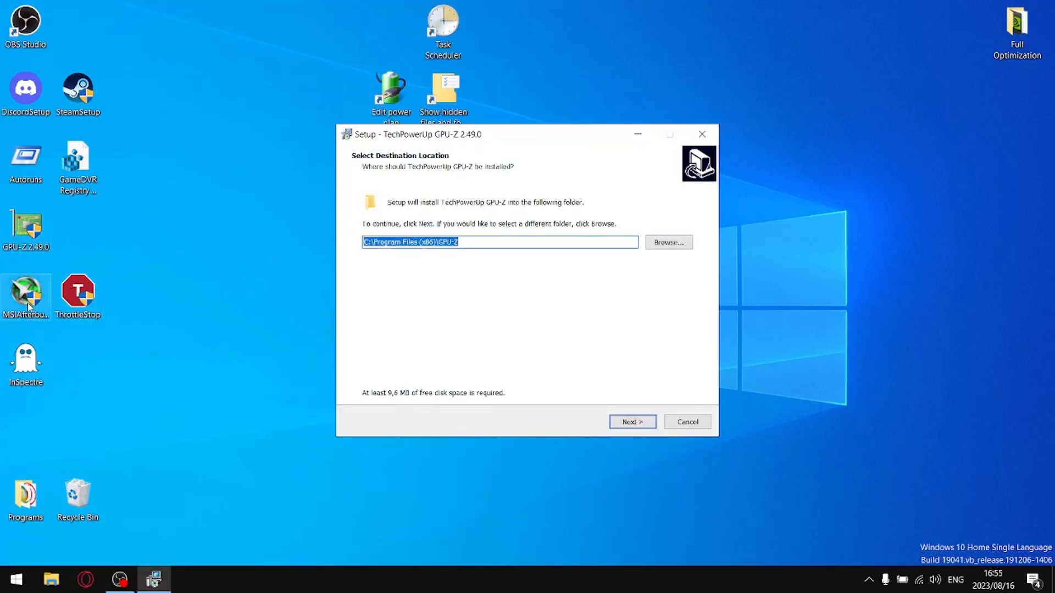
pyautogui.click(635, 423)
pyautogui.click(635, 423)
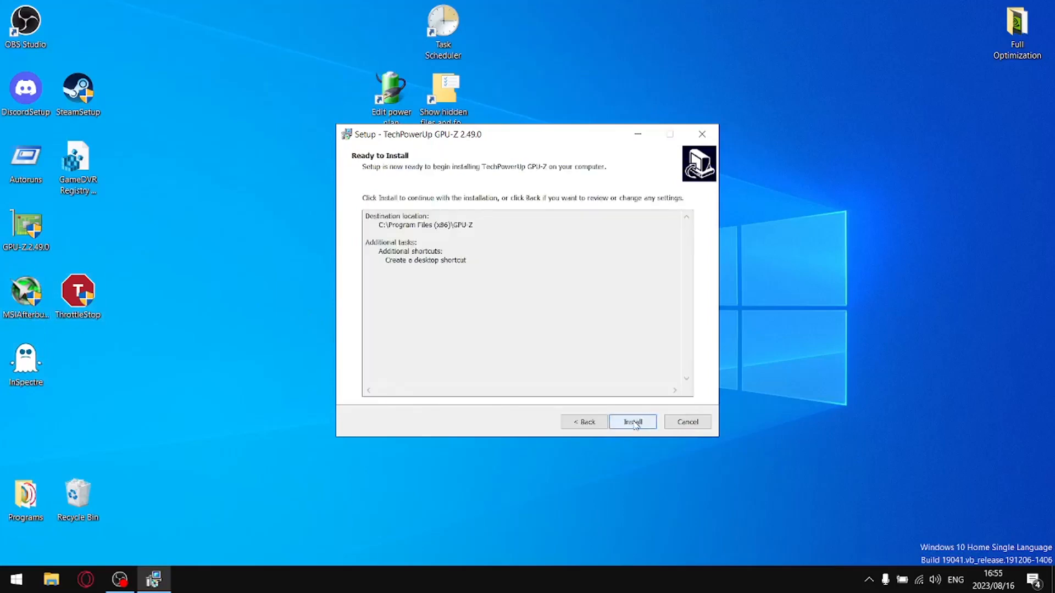
pyautogui.click(632, 423)
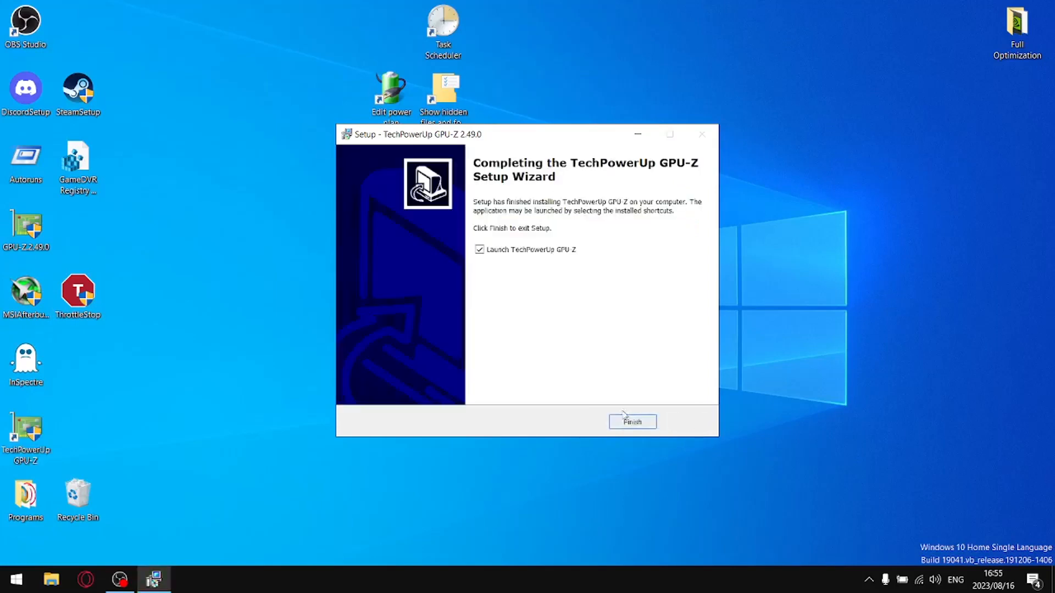
pyautogui.click(631, 422)
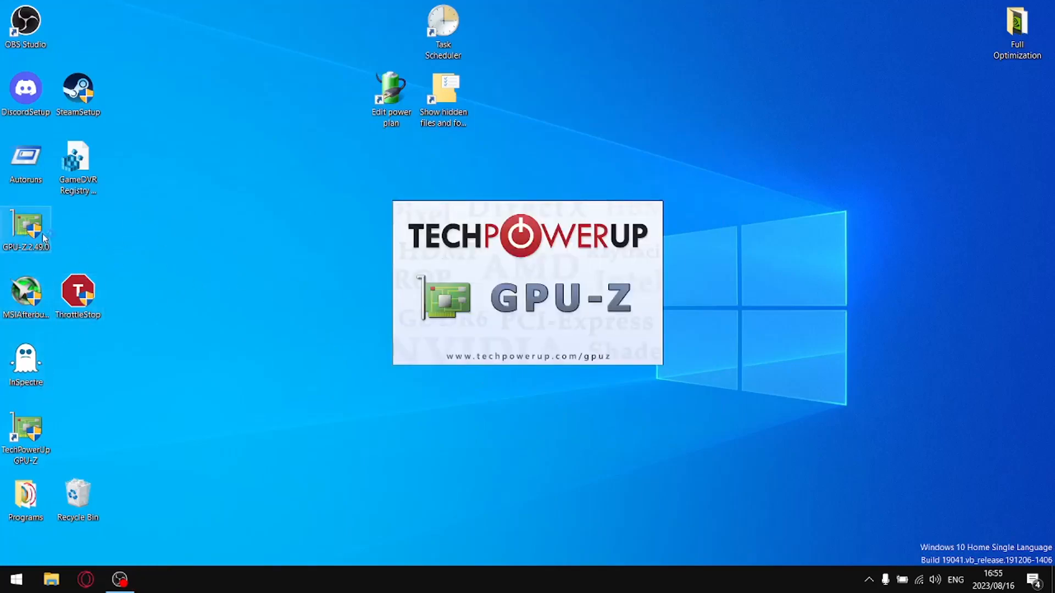
# Step: Drag the new GPU-Z shortcut to the Recycle Bin and switch to the NVIDIA GeForce GTX 1650
pyautogui.moveTo(42, 437); pyautogui.dragTo(55, 513)
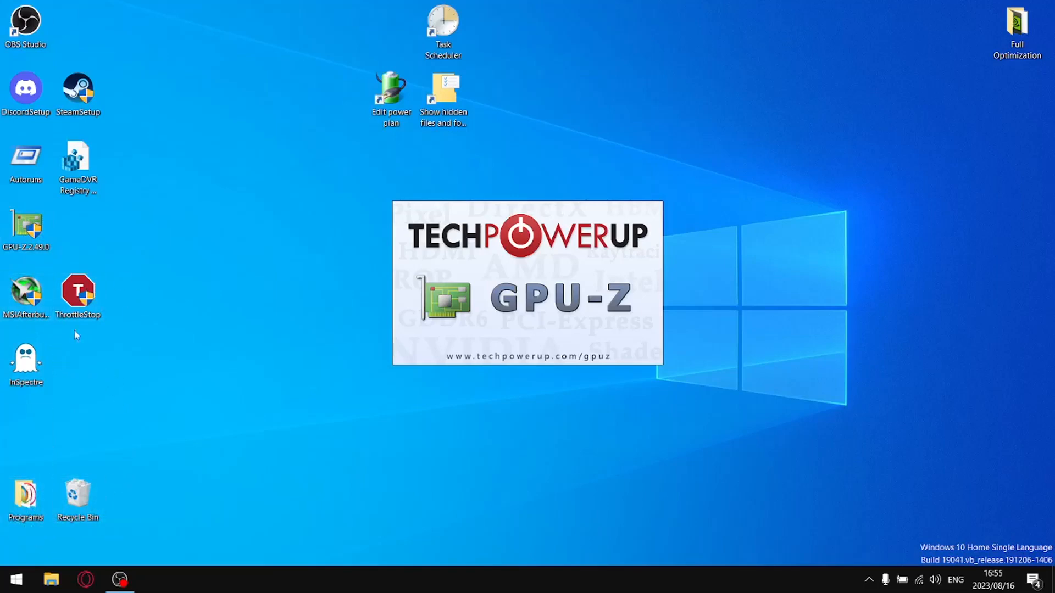
pyautogui.click(494, 451)
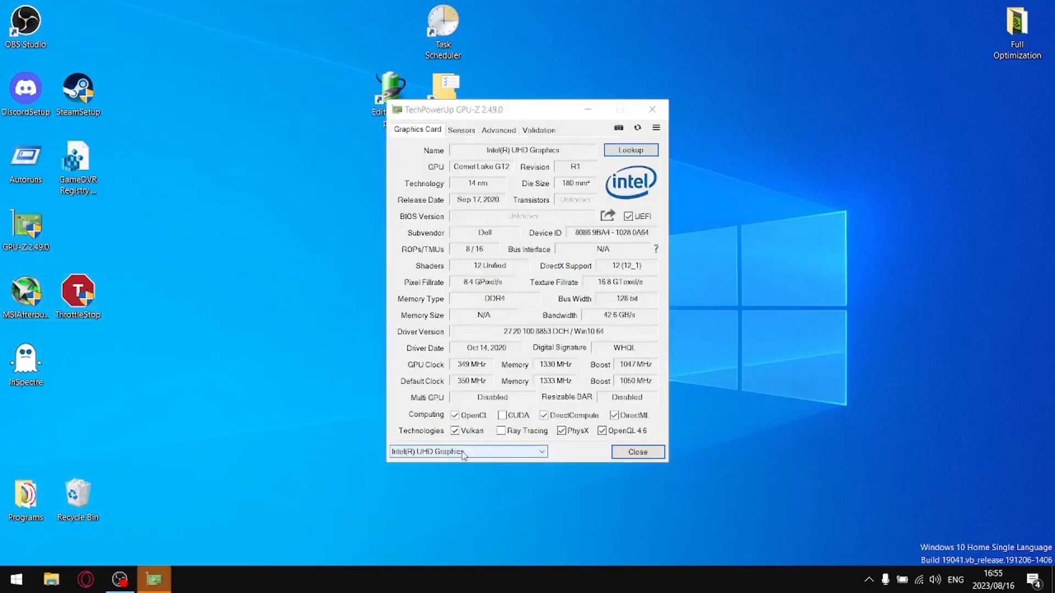
pyautogui.click(464, 473)
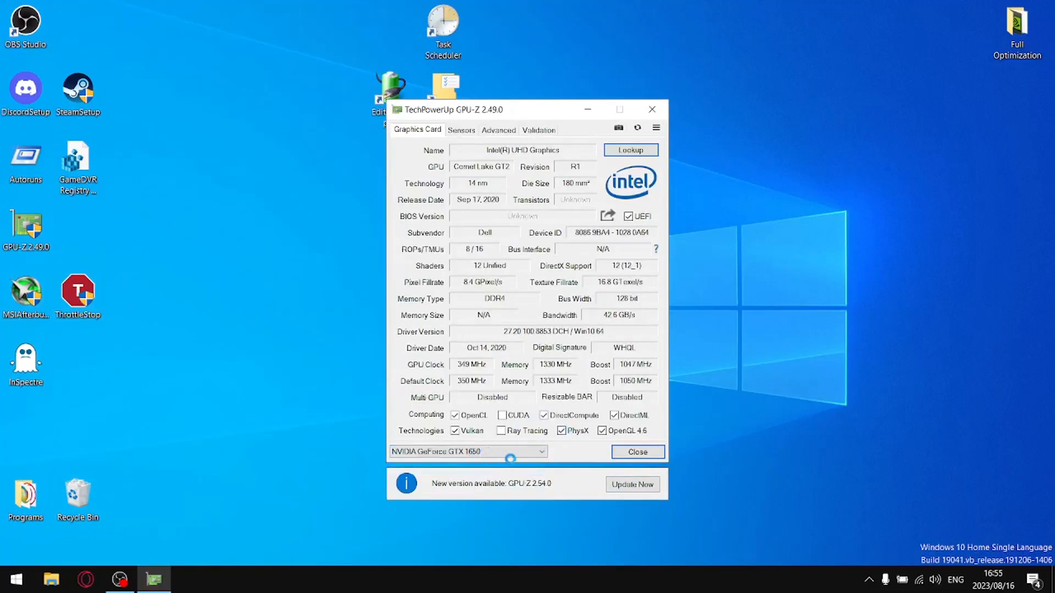
# Step: Open GPU-Z settings and close them with OK, keeping the defaults
pyautogui.click(655, 128)
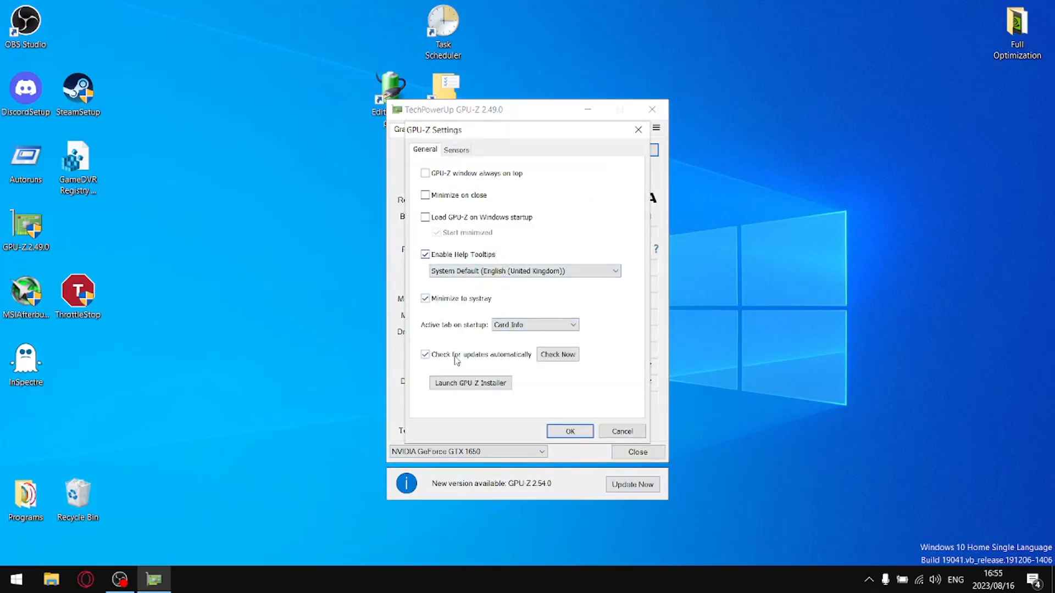
pyautogui.click(571, 431)
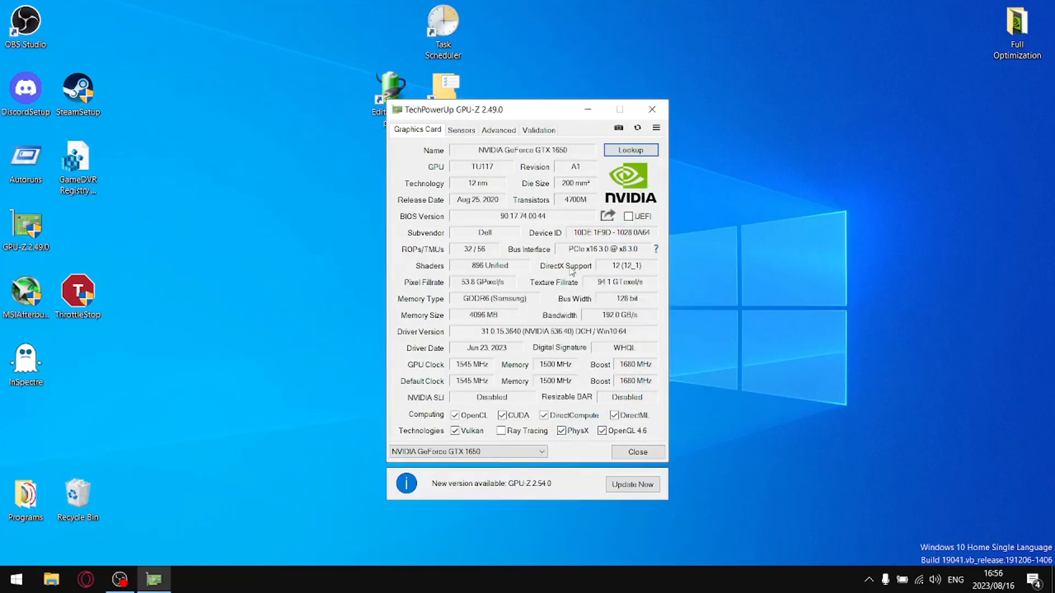
pyautogui.moveTo(593, 252)
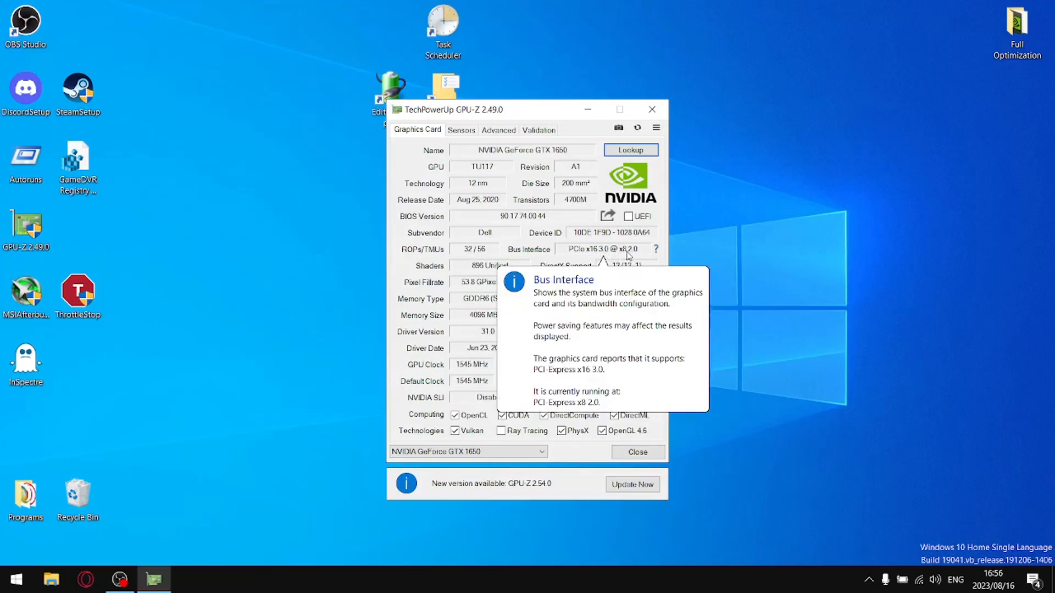
# Step: Run the PCI-Express render test to confirm the GTX 1650's PCIe 3.0 link, then close it
pyautogui.click(656, 251)
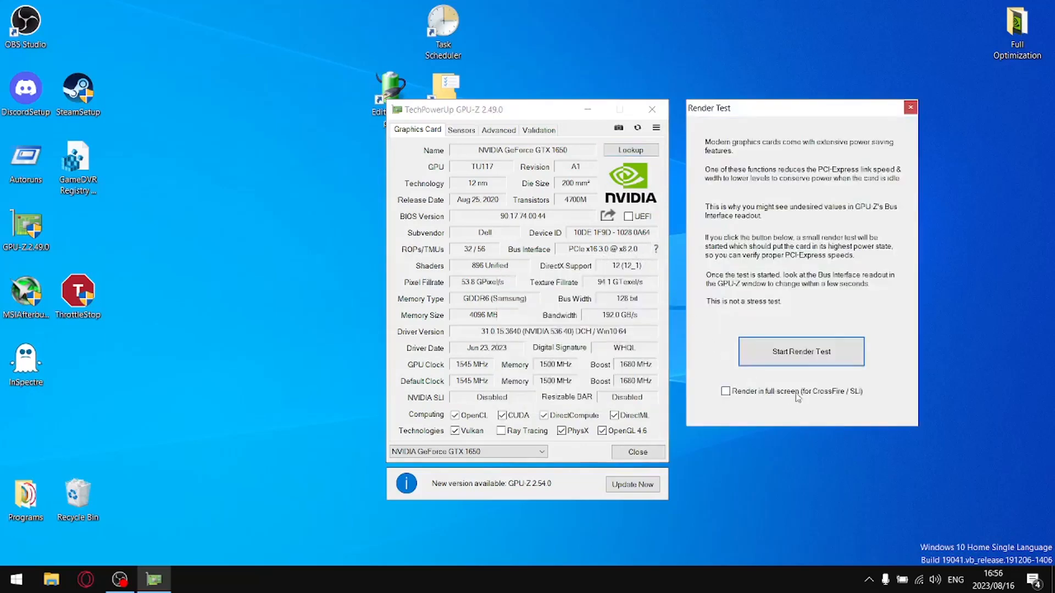
pyautogui.click(795, 359)
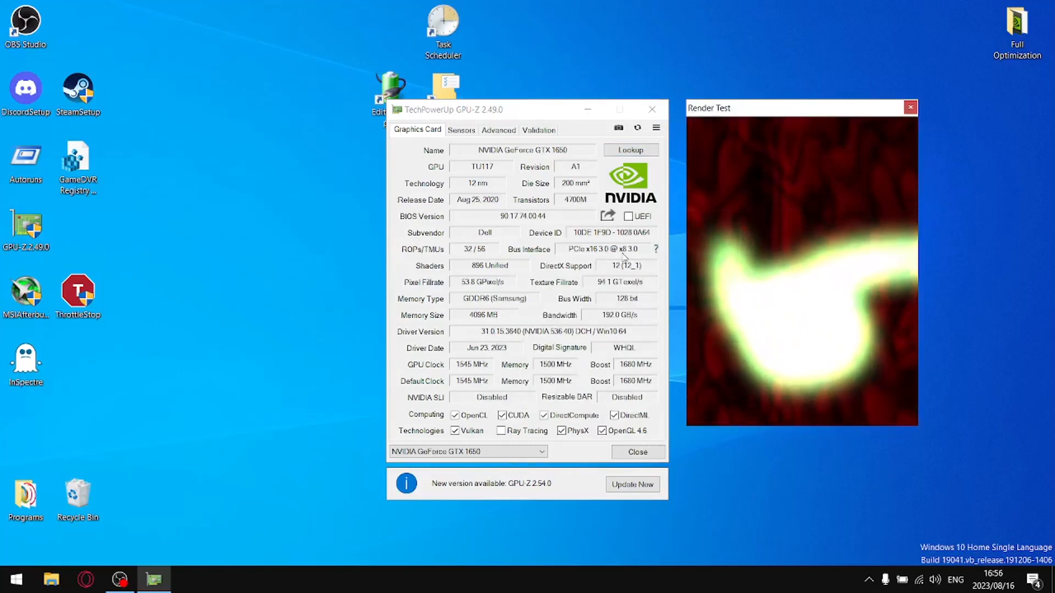
pyautogui.moveTo(631, 257)
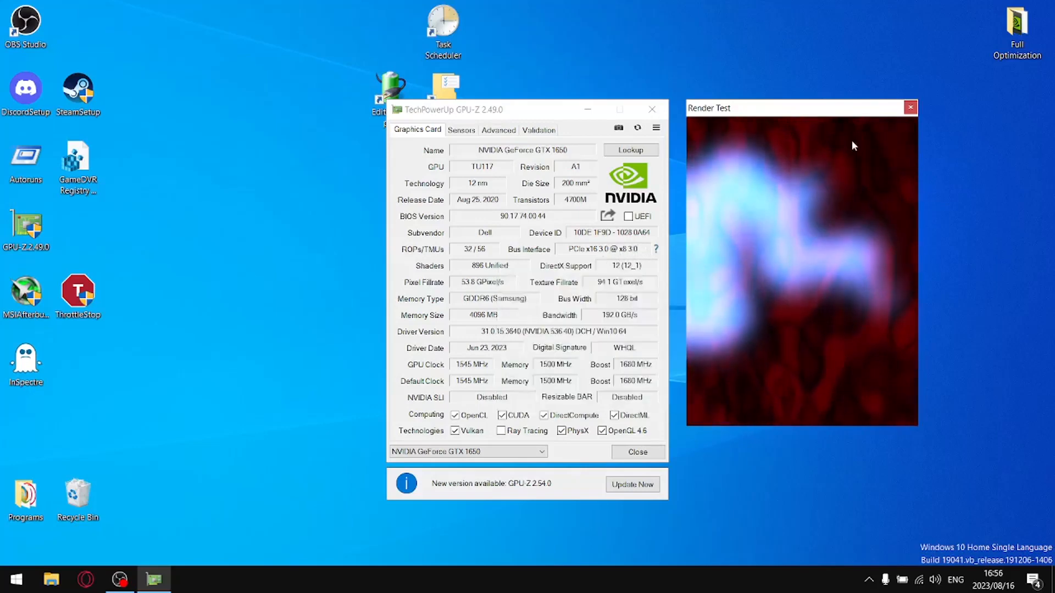
pyautogui.click(910, 107)
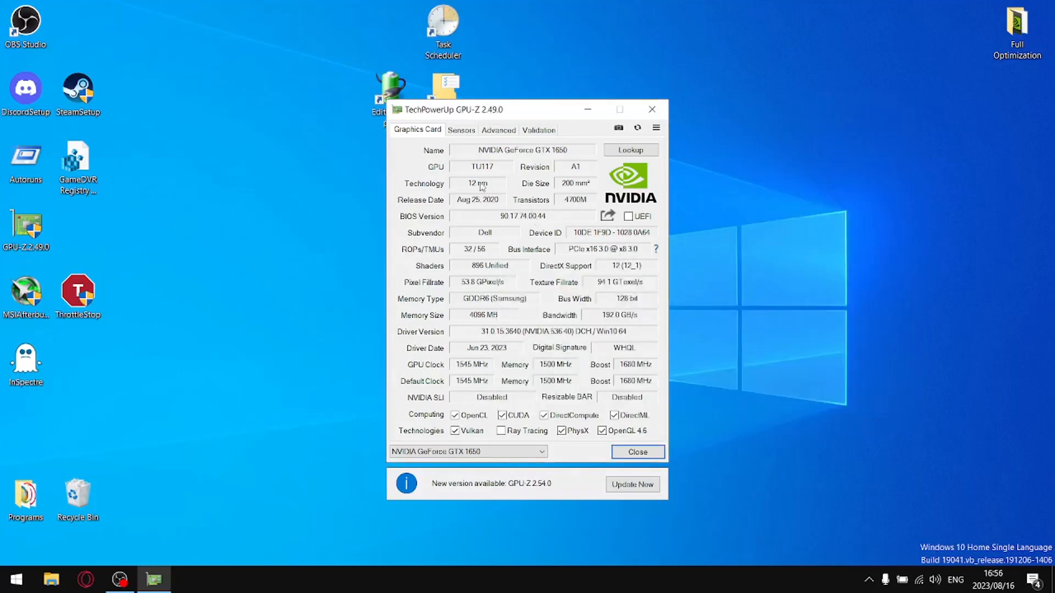
# Step: Close GPU-Z and delete the GPU-Z installer icon from the desktop
pyautogui.click(652, 109)
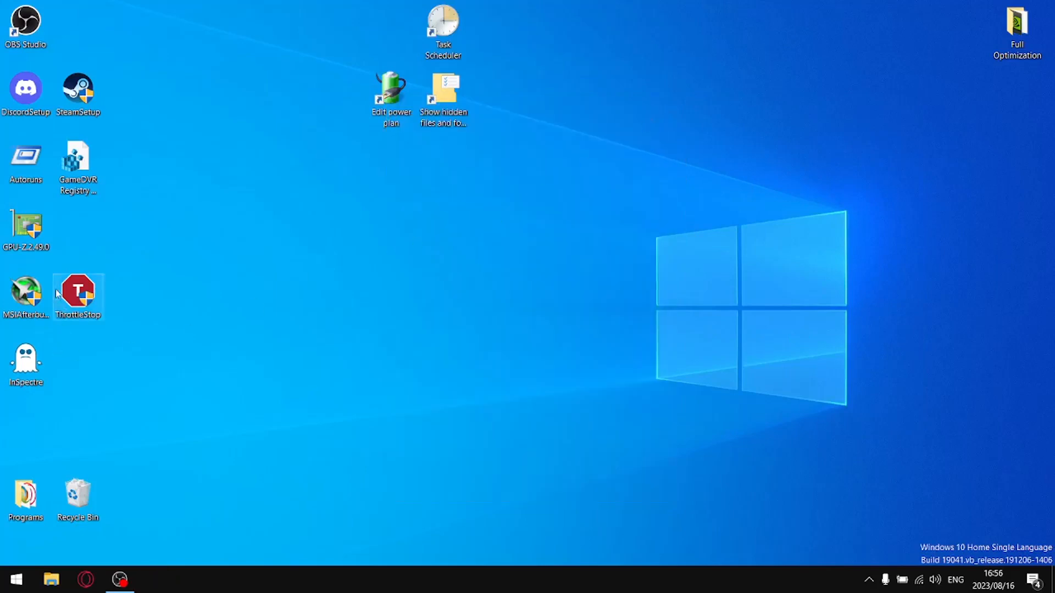
pyautogui.rightClick(22, 222)
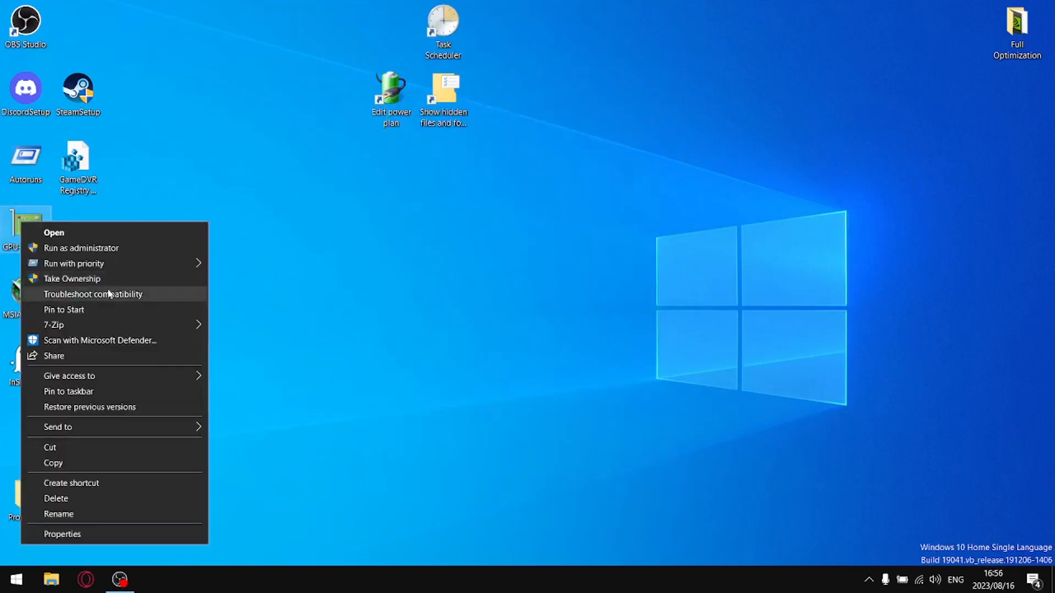
pyautogui.click(110, 498)
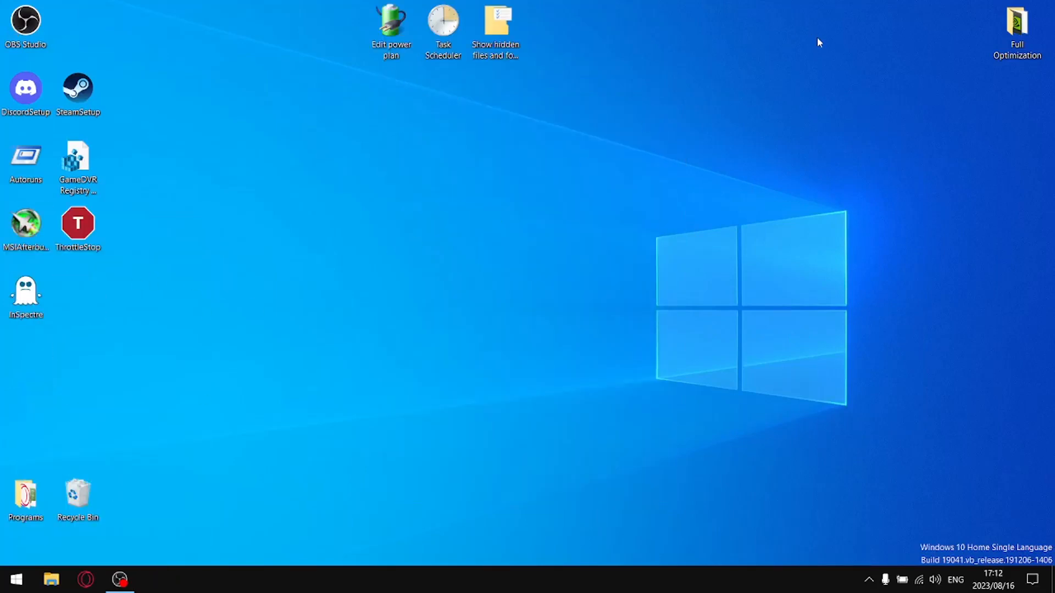
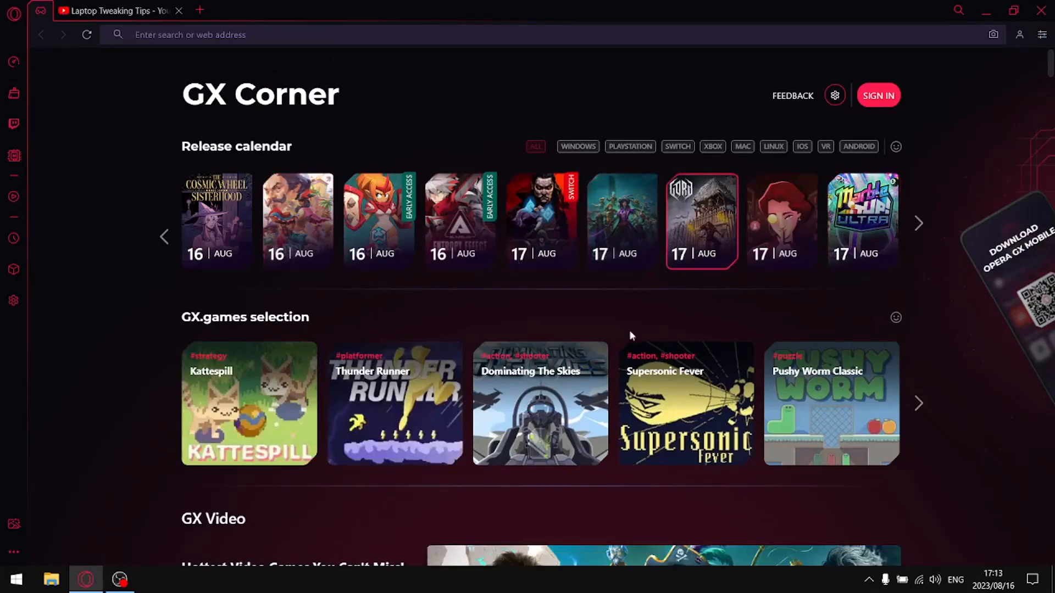
# Step: In Opera GX settings, turn off GX.games replay, game strips, Twitch, video pickup and launch at startup
pyautogui.click(13, 301)
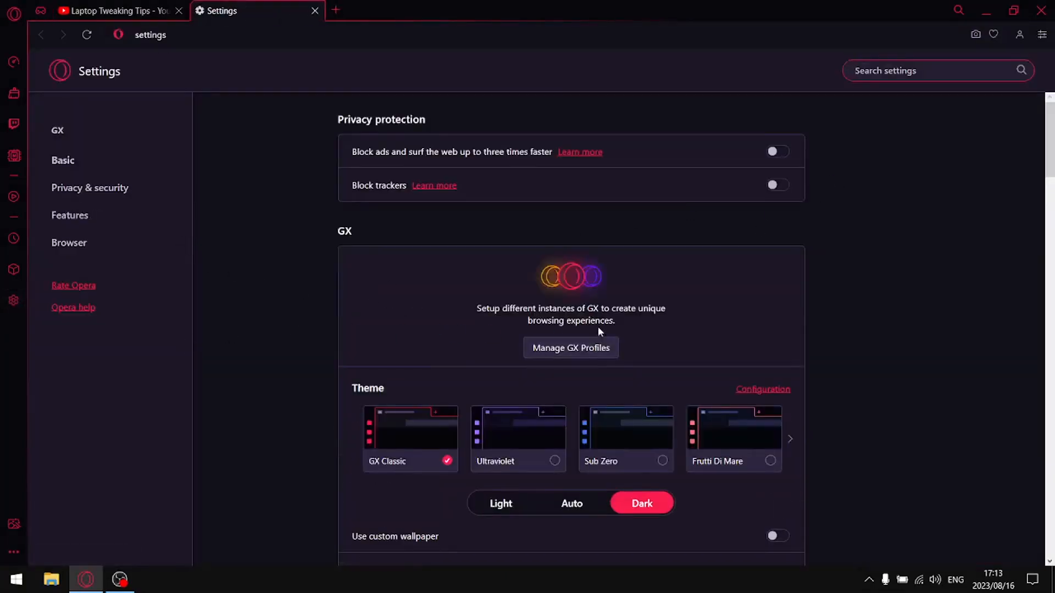
pyautogui.scroll(-13, 599, 328)
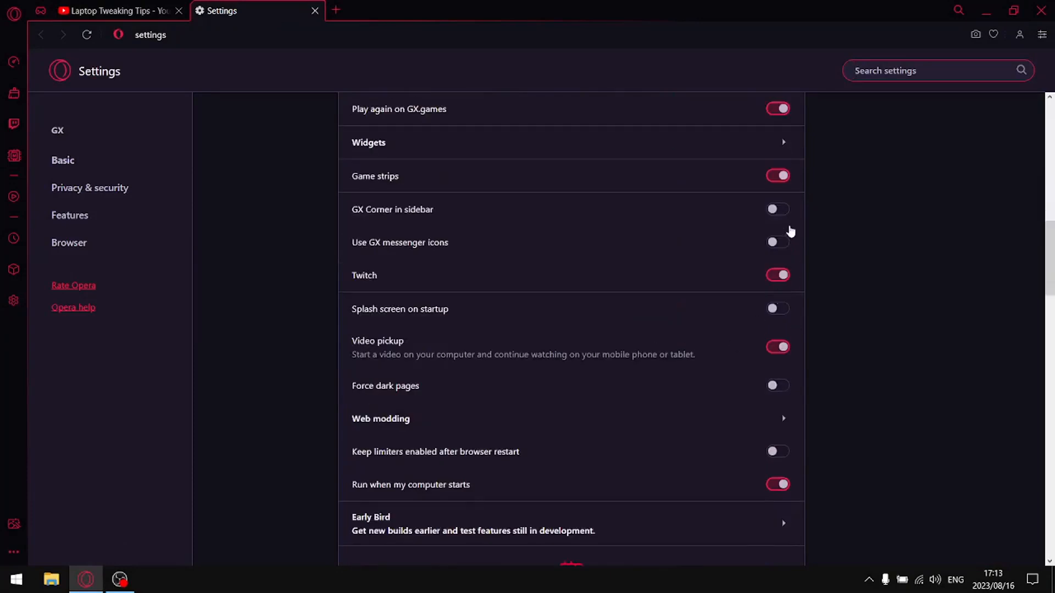
pyautogui.click(777, 109)
pyautogui.click(778, 177)
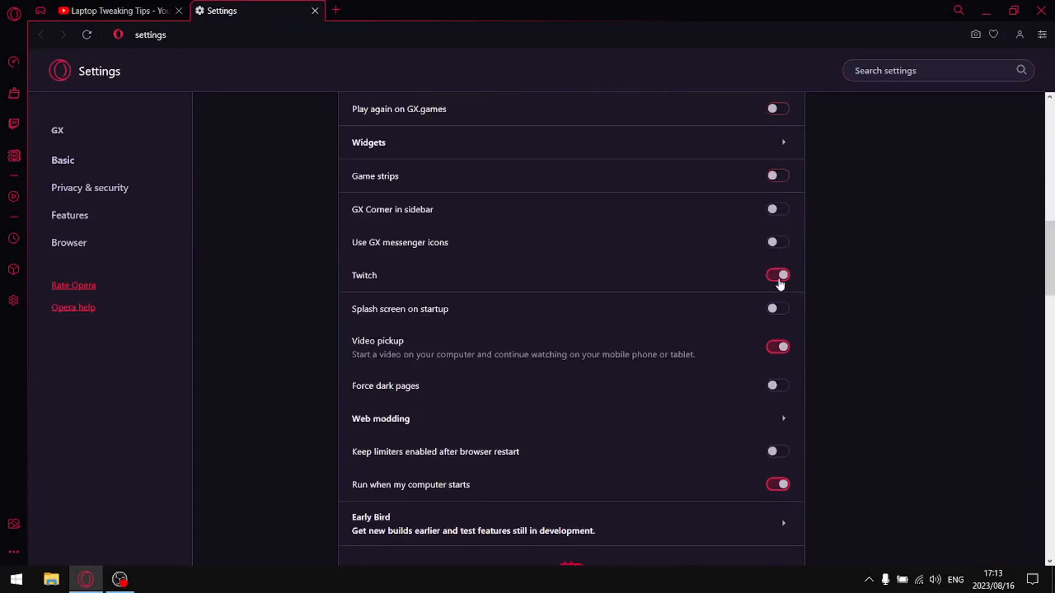
pyautogui.click(779, 277)
pyautogui.click(779, 348)
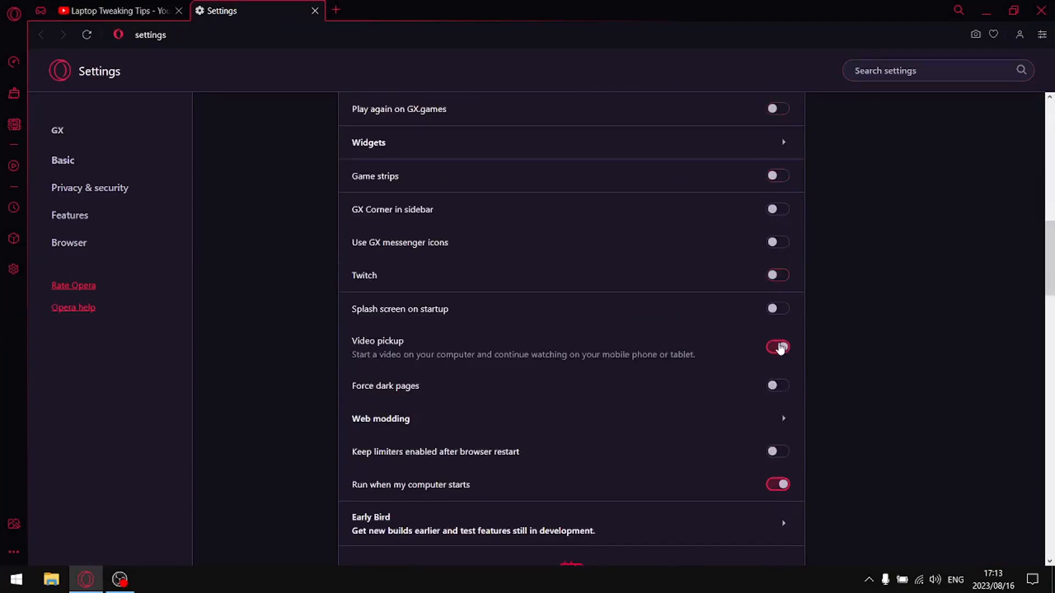
pyautogui.click(781, 487)
# Step: Turn off search prediction, crash reports, feature usage data and news image fetching
pyautogui.scroll(-7, 779, 430)
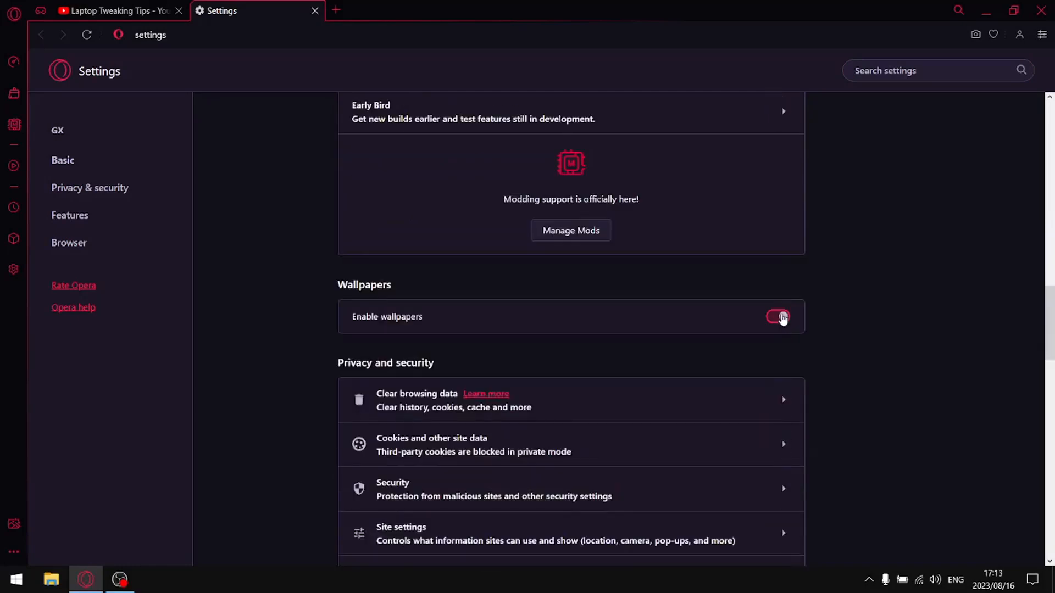
pyautogui.scroll(-4, 792, 363)
pyautogui.click(777, 445)
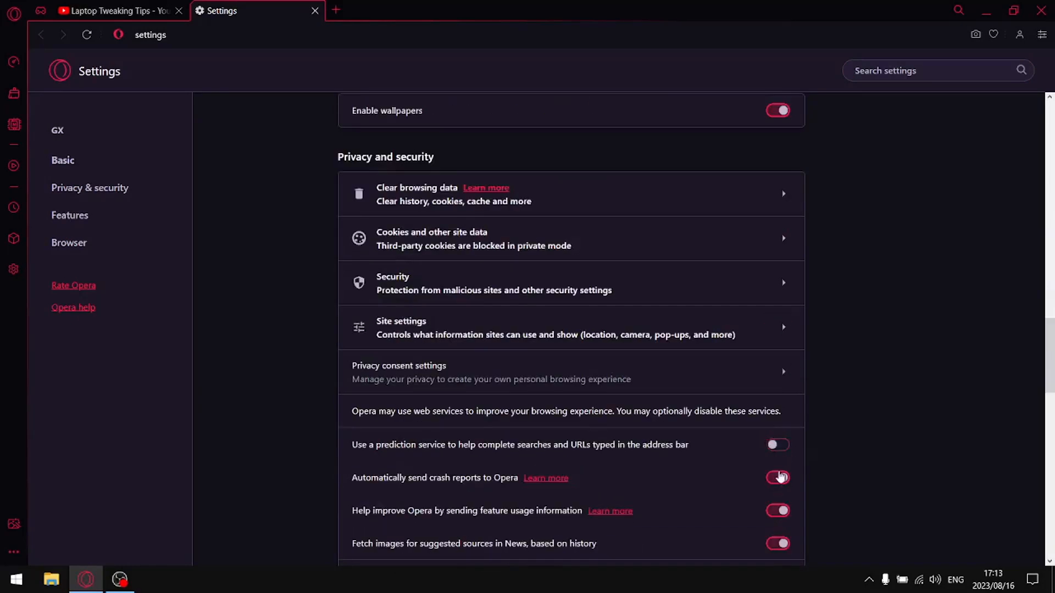
pyautogui.click(780, 476)
pyautogui.scroll(-5, 803, 458)
pyautogui.click(778, 236)
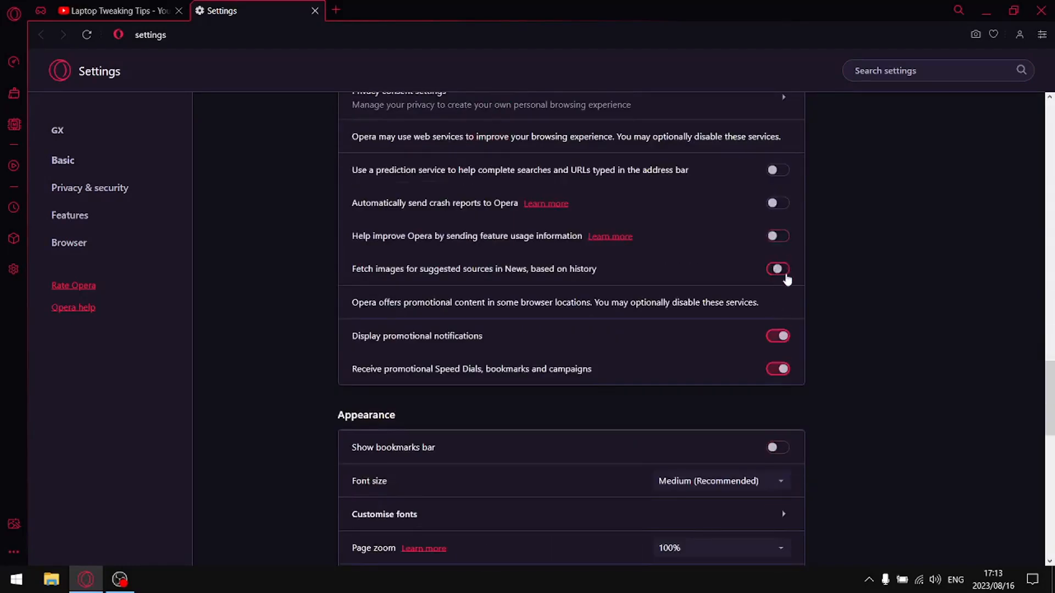
pyautogui.click(779, 269)
# Step: Turn off promotional notifications and Speed Dials, tab link highlighting and the URL-shortcut prompt, then expand Advanced
pyautogui.click(780, 337)
pyautogui.click(780, 369)
pyautogui.scroll(-7, 796, 346)
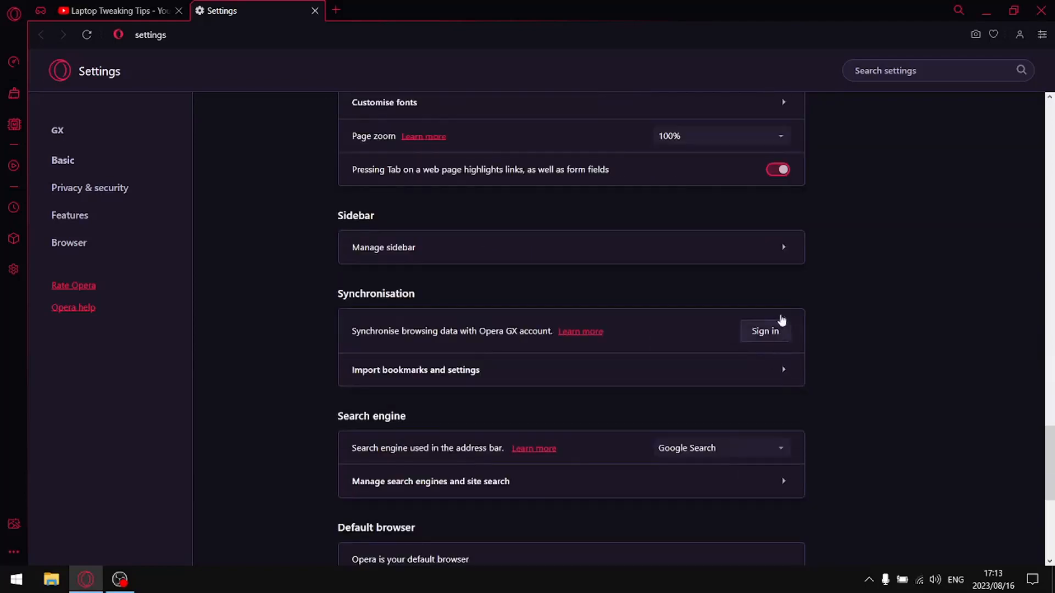
pyautogui.click(780, 170)
pyautogui.scroll(-6, 765, 274)
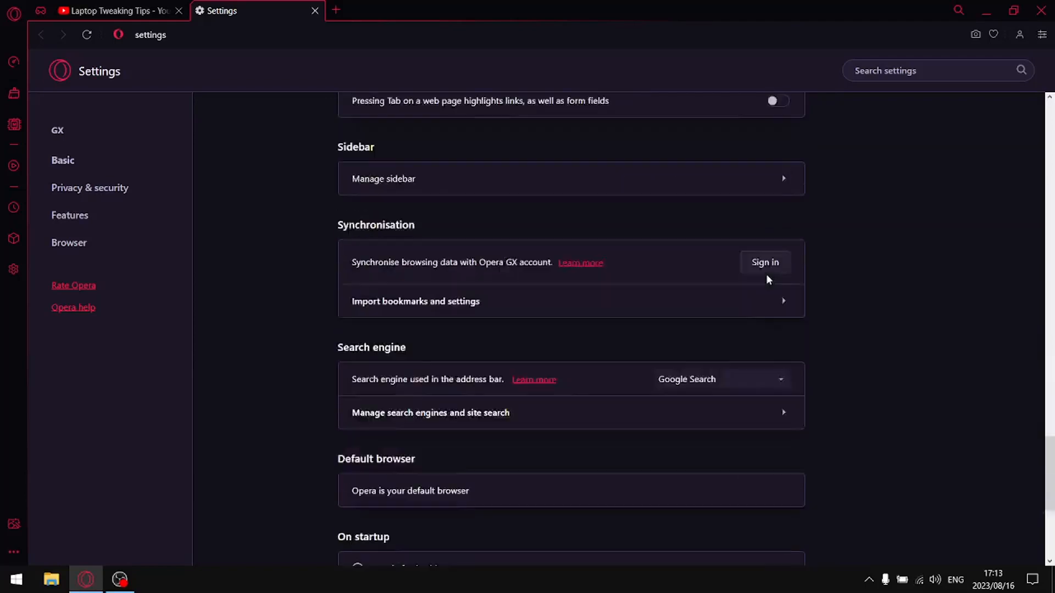
pyautogui.click(779, 415)
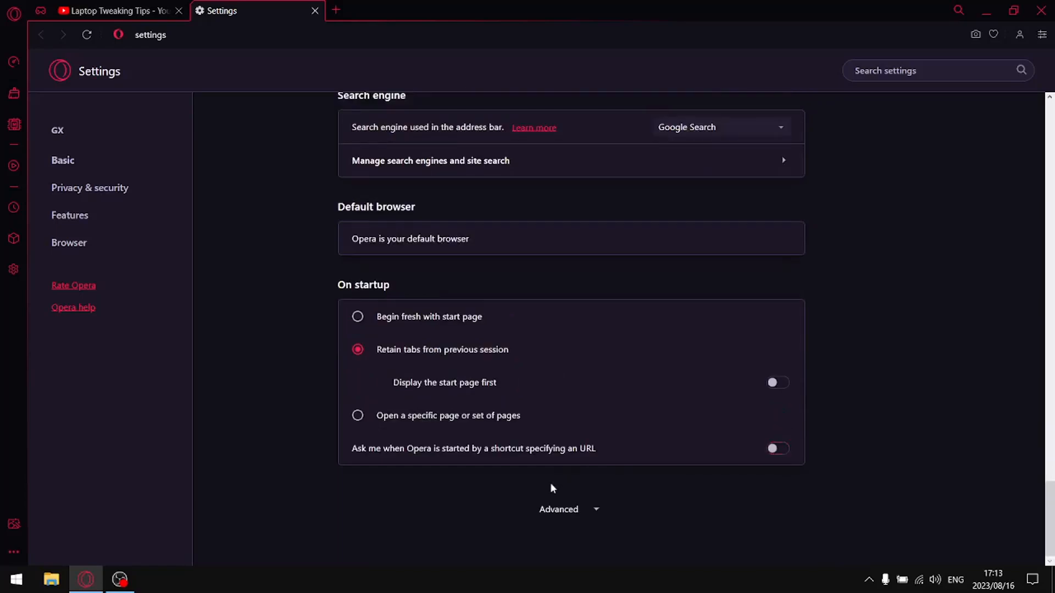
pyautogui.click(566, 509)
# Step: Turn off battery saver, Player, My Flow and Pinboards
pyautogui.scroll(-5, 626, 439)
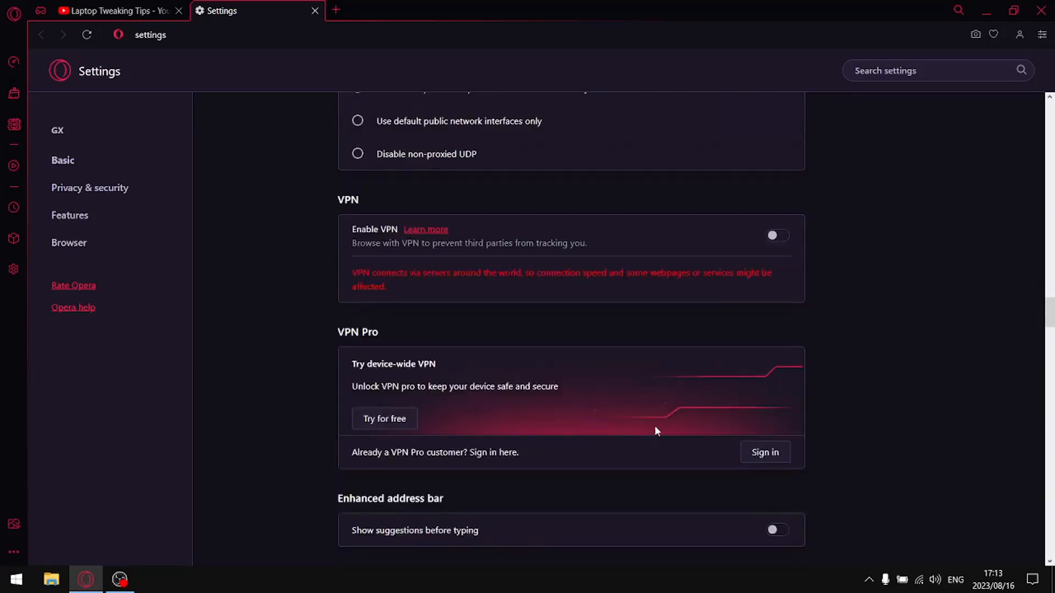
pyautogui.scroll(-5, 703, 329)
pyautogui.scroll(-4, 759, 407)
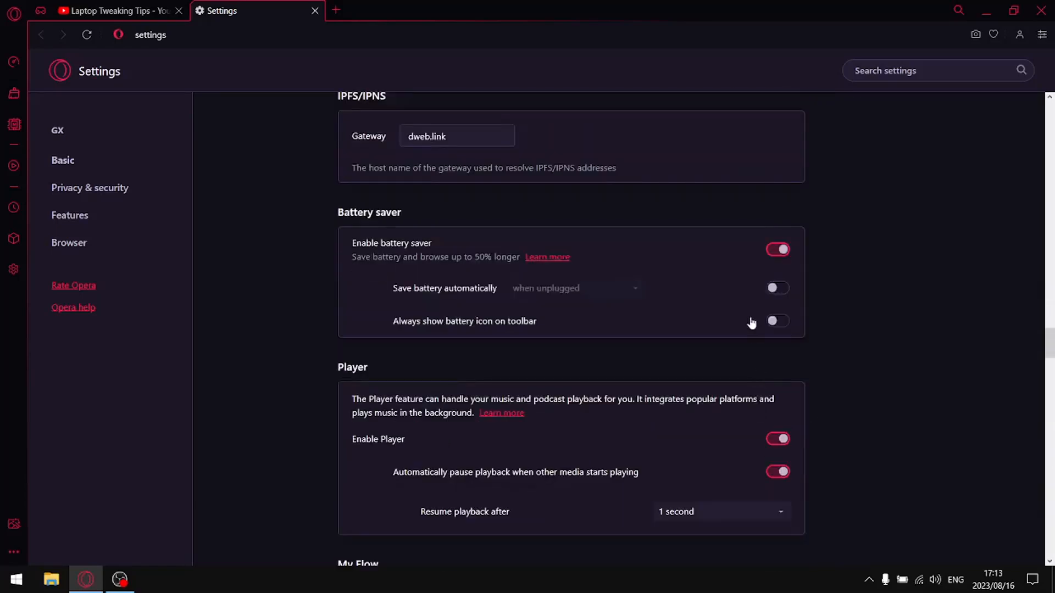
pyautogui.click(775, 250)
pyautogui.scroll(-5, 776, 291)
pyautogui.scroll(1, 775, 297)
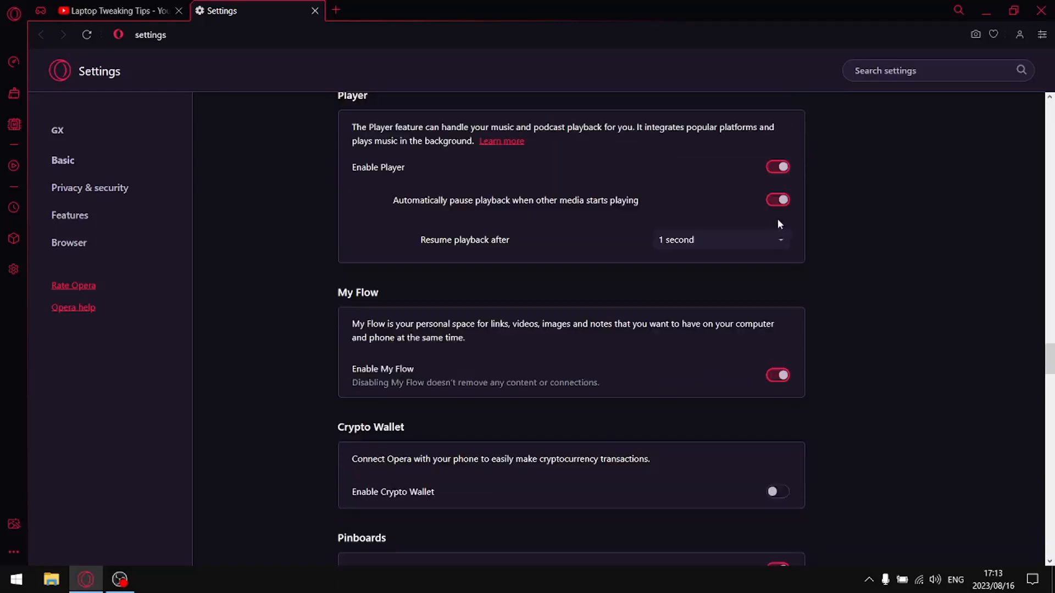
pyautogui.click(779, 167)
pyautogui.click(778, 295)
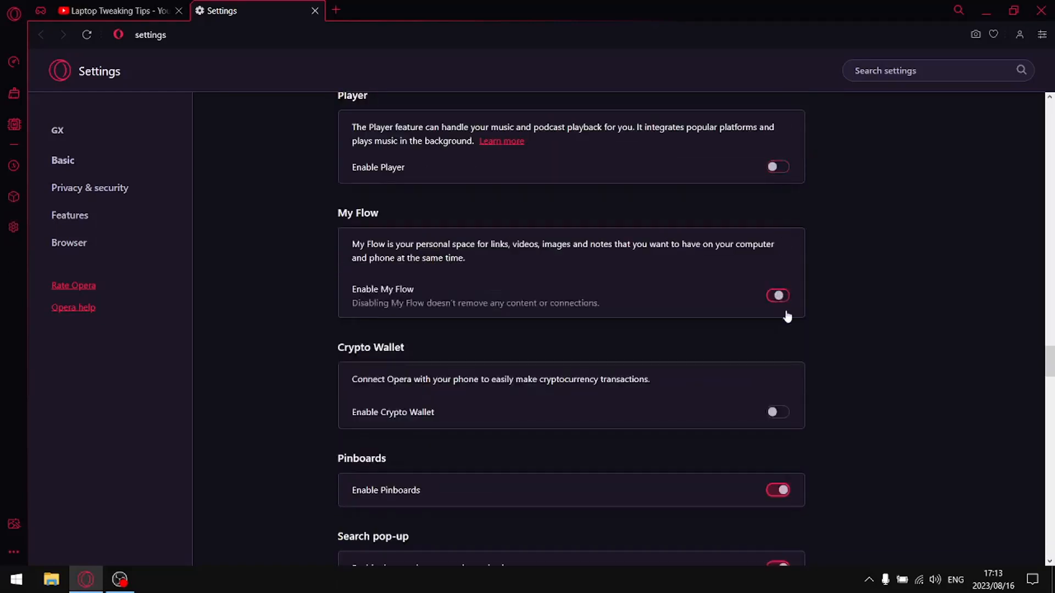
pyautogui.click(778, 489)
# Step: Disable the search, videoconferencing and video pop-ups, Speed Dial suggestions, auto columns, Continue Shopping and Booking.com
pyautogui.scroll(-5, 791, 409)
pyautogui.click(778, 224)
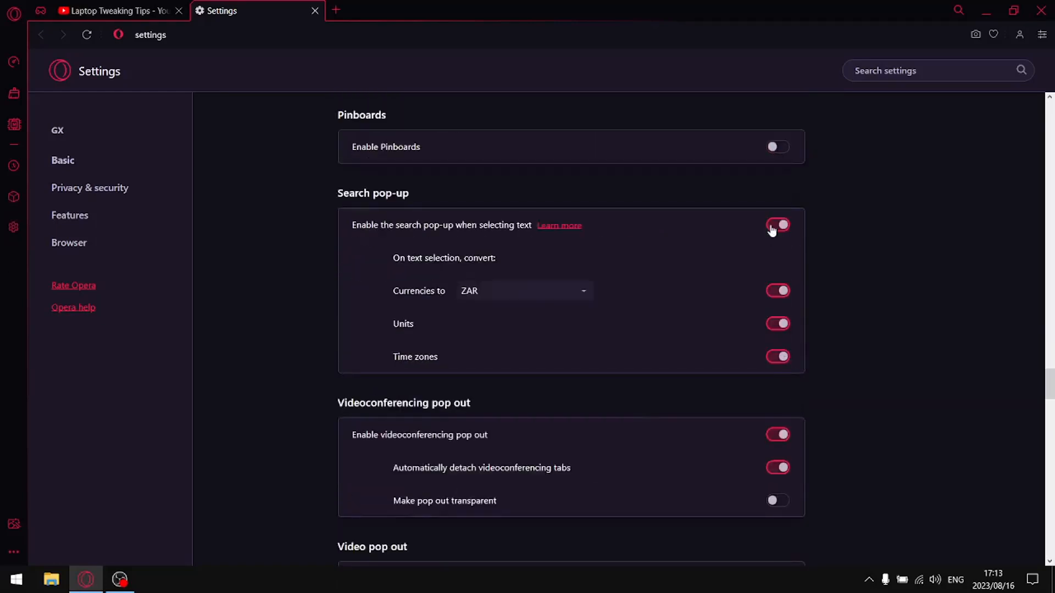
pyautogui.click(779, 303)
pyautogui.click(780, 382)
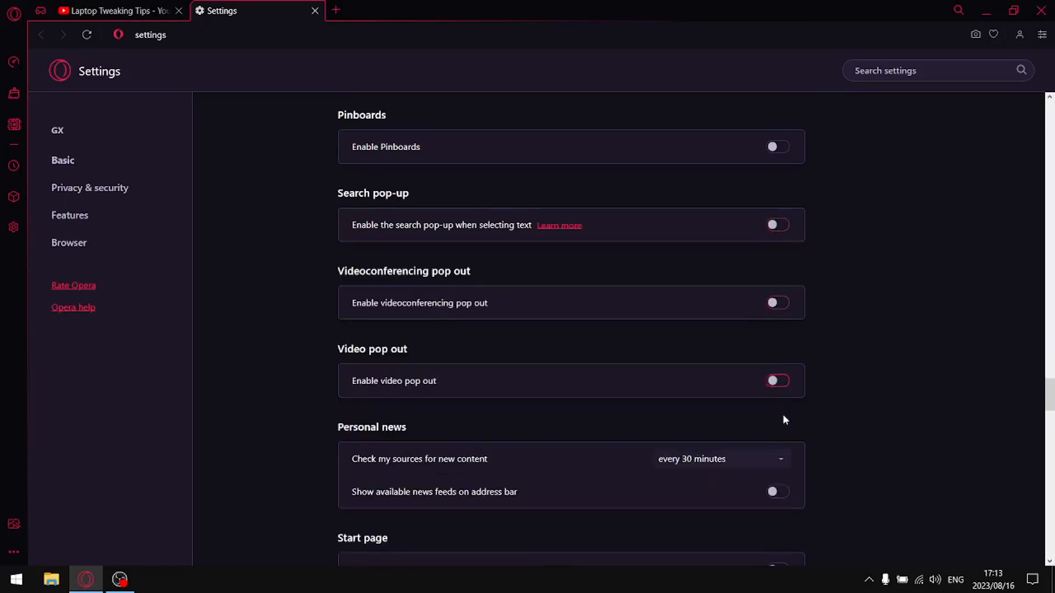
pyautogui.scroll(-5, 783, 490)
pyautogui.click(780, 394)
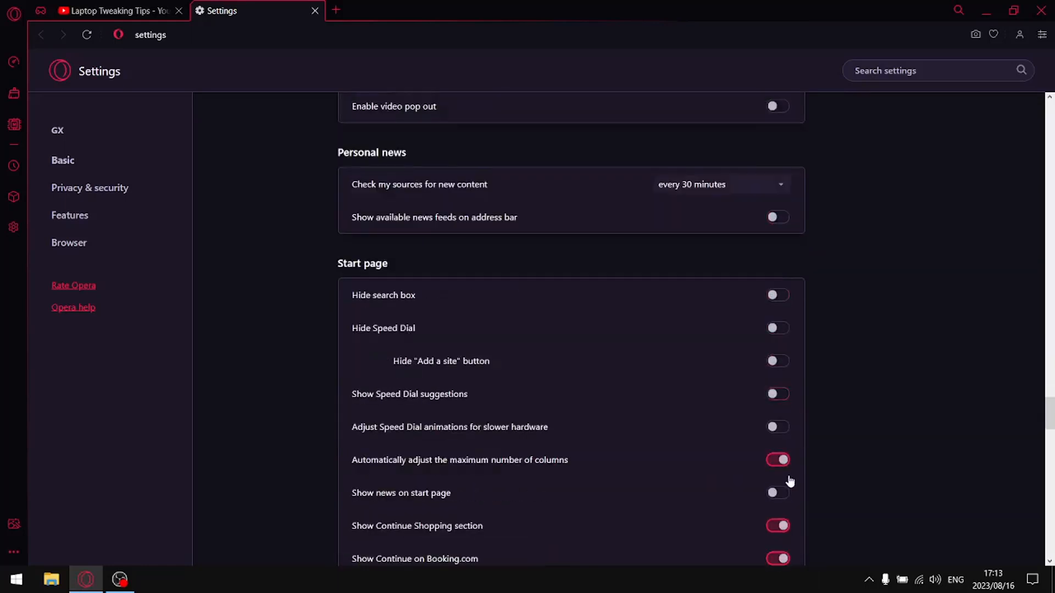
pyautogui.click(779, 462)
pyautogui.scroll(-4, 797, 502)
pyautogui.click(776, 354)
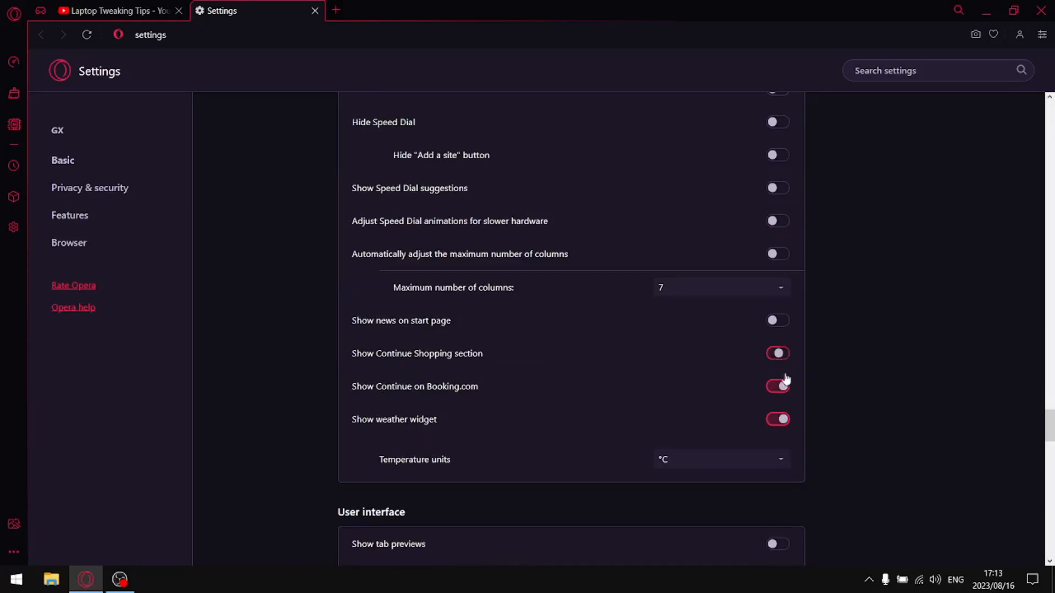
pyautogui.click(778, 387)
# Step: Turn off the tab extras: same-domain tooltips, recent-order cycling, clipboard pop-up, tab snoozing and close warnings
pyautogui.scroll(-7, 779, 429)
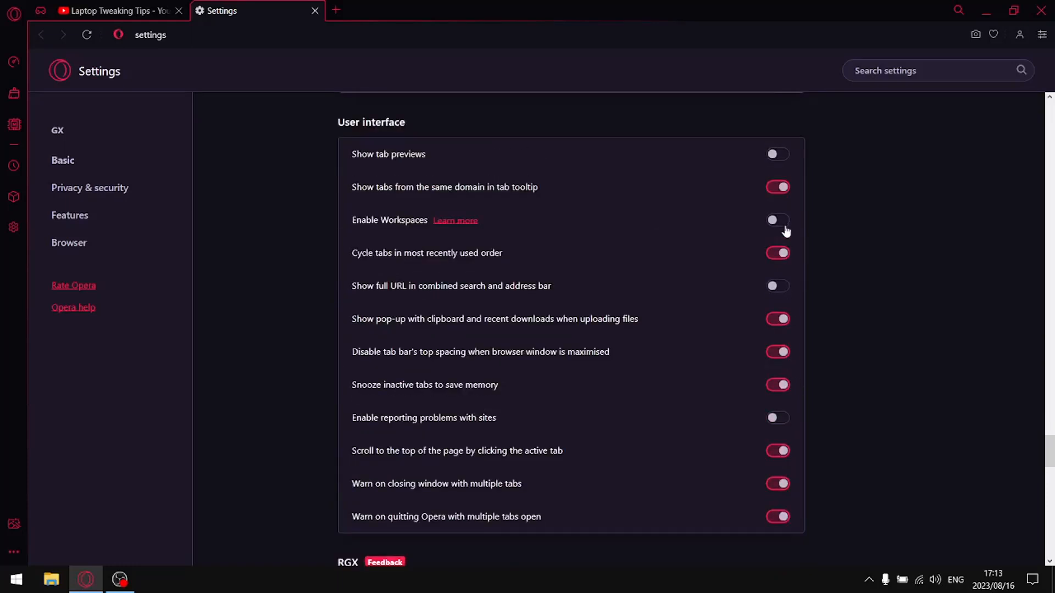
pyautogui.click(778, 188)
pyautogui.click(779, 253)
pyautogui.click(779, 257)
pyautogui.click(778, 319)
pyautogui.click(778, 352)
pyautogui.click(779, 385)
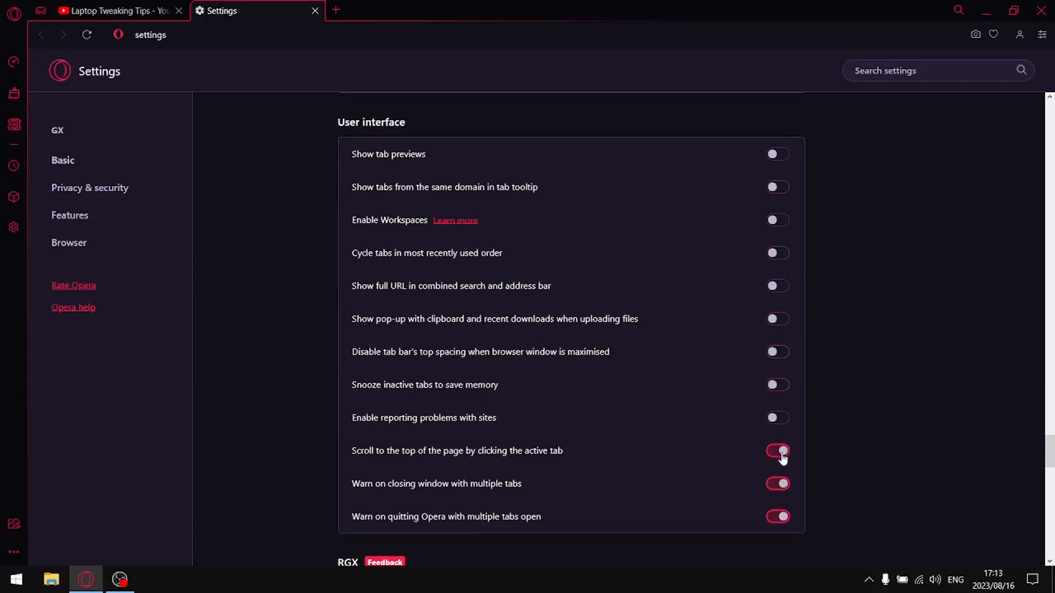
pyautogui.click(780, 451)
pyautogui.click(780, 483)
pyautogui.click(780, 517)
# Step: Hide the RGX button, turn off spell checking and hardware acceleration, then open the Start menu
pyautogui.scroll(-7, 777, 379)
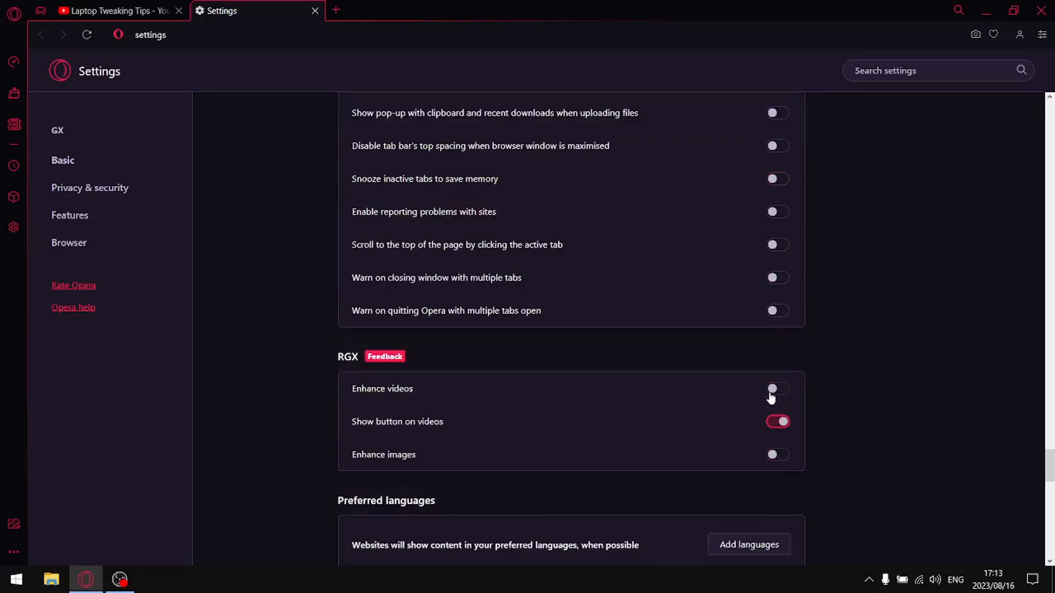
pyautogui.click(780, 216)
pyautogui.scroll(-3, 784, 285)
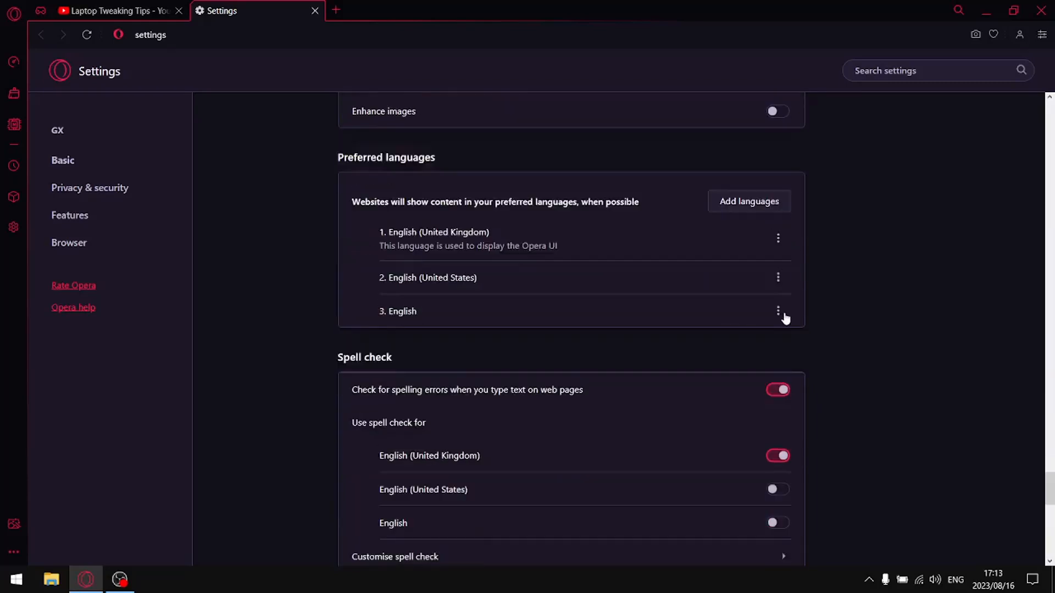
pyautogui.click(780, 391)
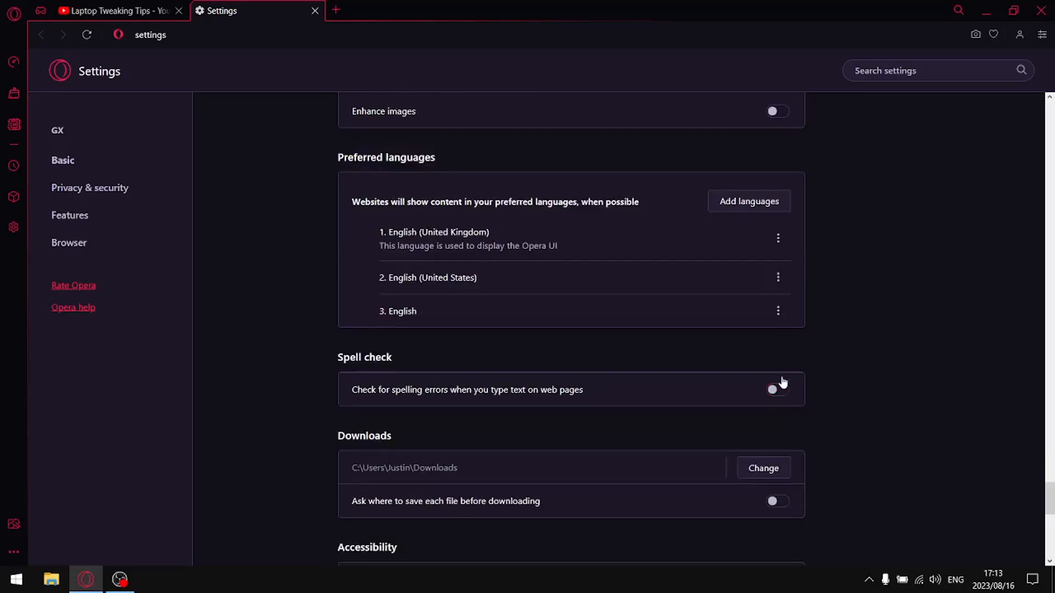
pyautogui.scroll(-3, 784, 386)
pyautogui.scroll(-6, 693, 345)
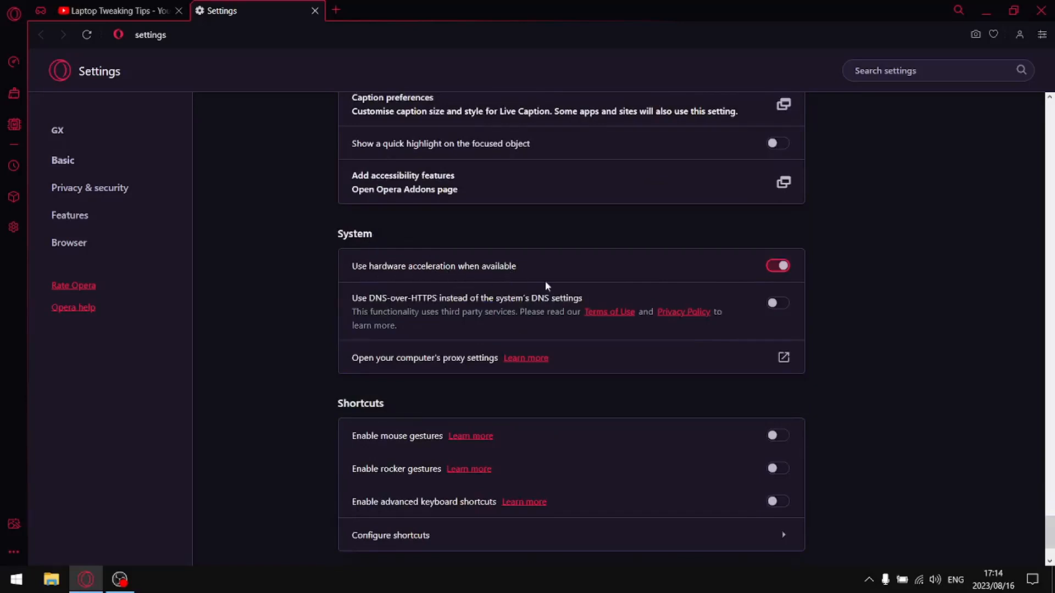
pyautogui.click(777, 268)
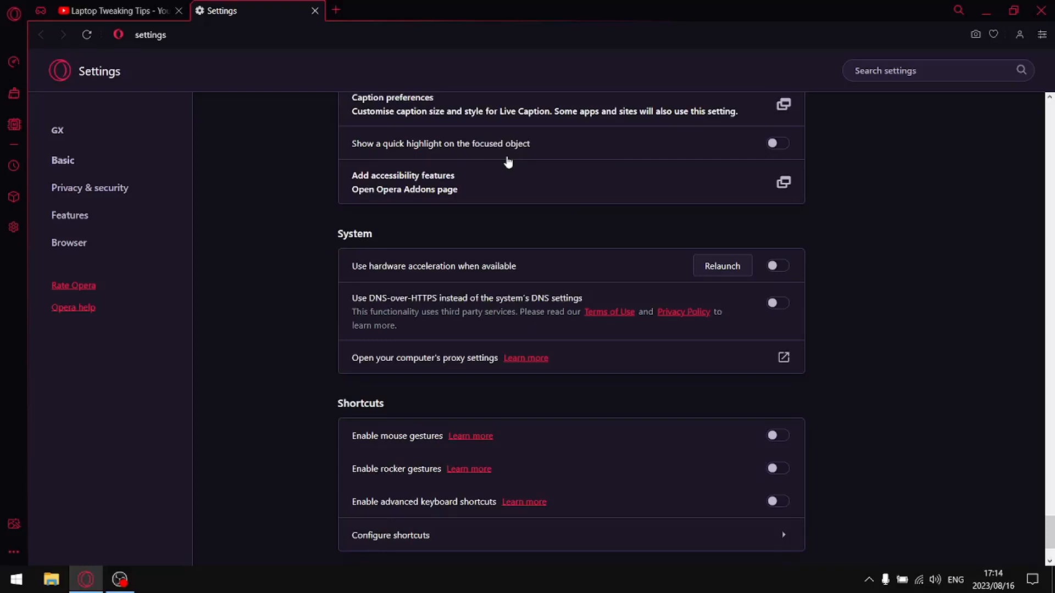
pyautogui.click(25, 573)
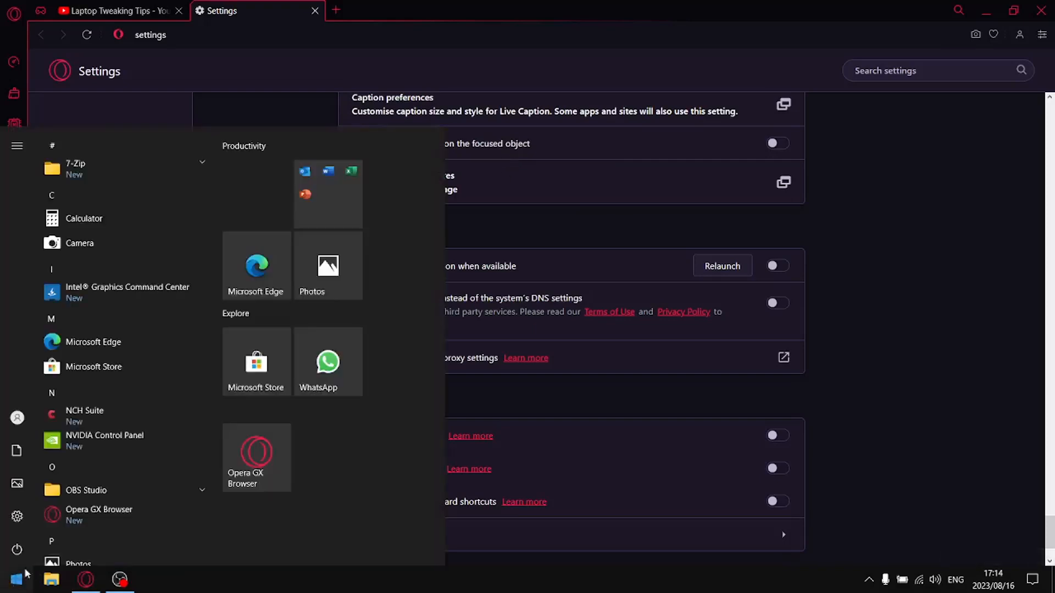
# Step: Check Game Mode and graphics settings in Windows Settings, then close Settings and Opera GX
pyautogui.click(17, 517)
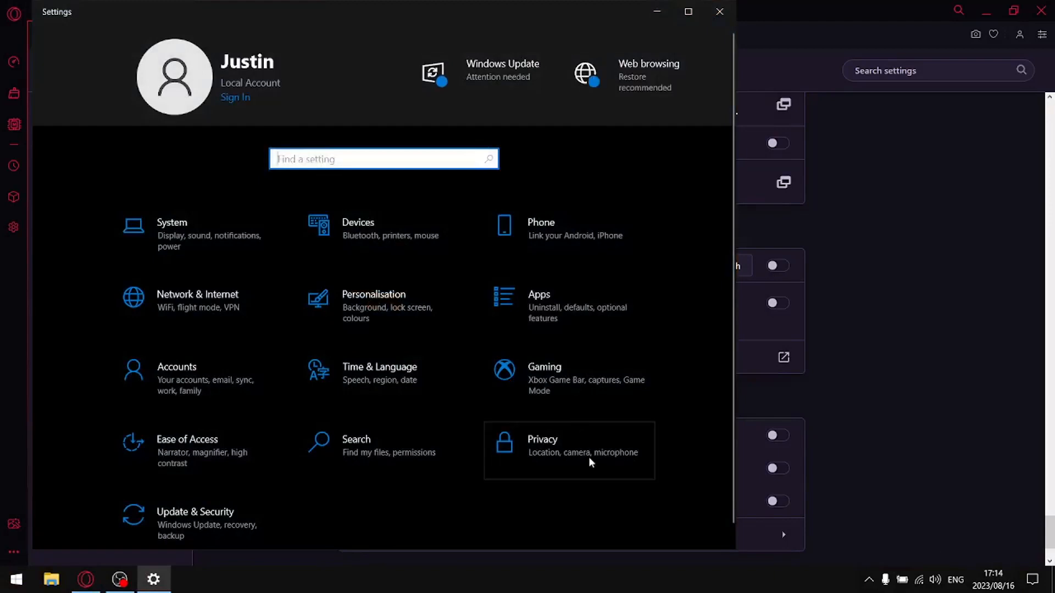
pyautogui.click(545, 373)
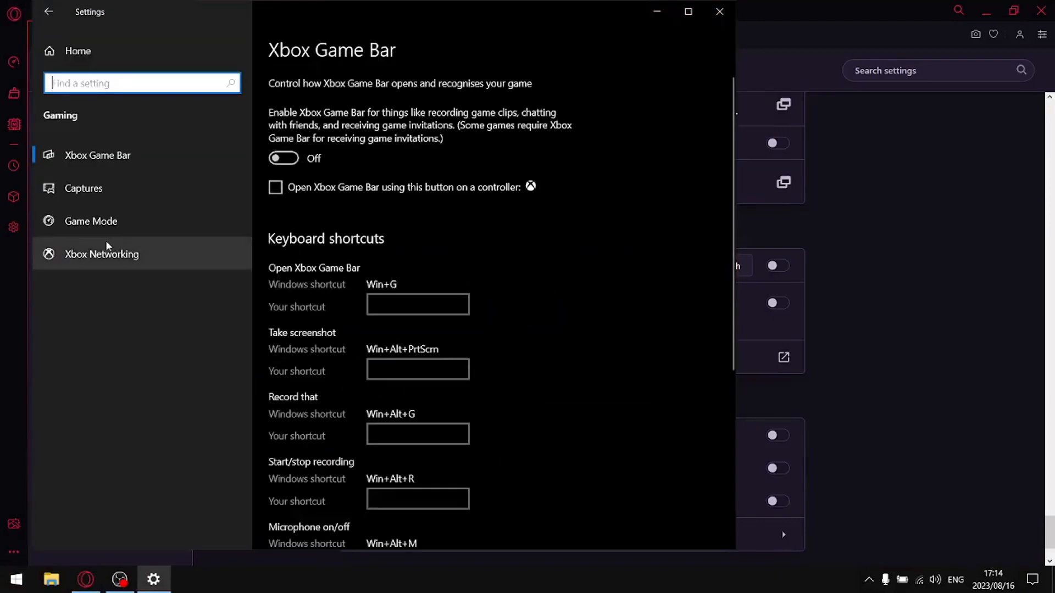
pyautogui.click(129, 225)
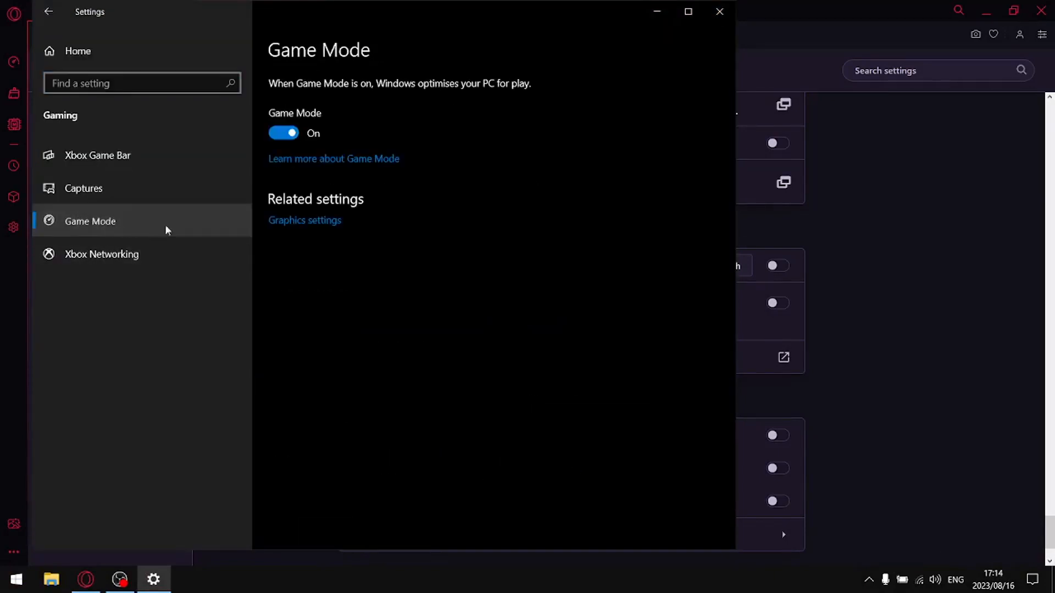
pyautogui.click(295, 220)
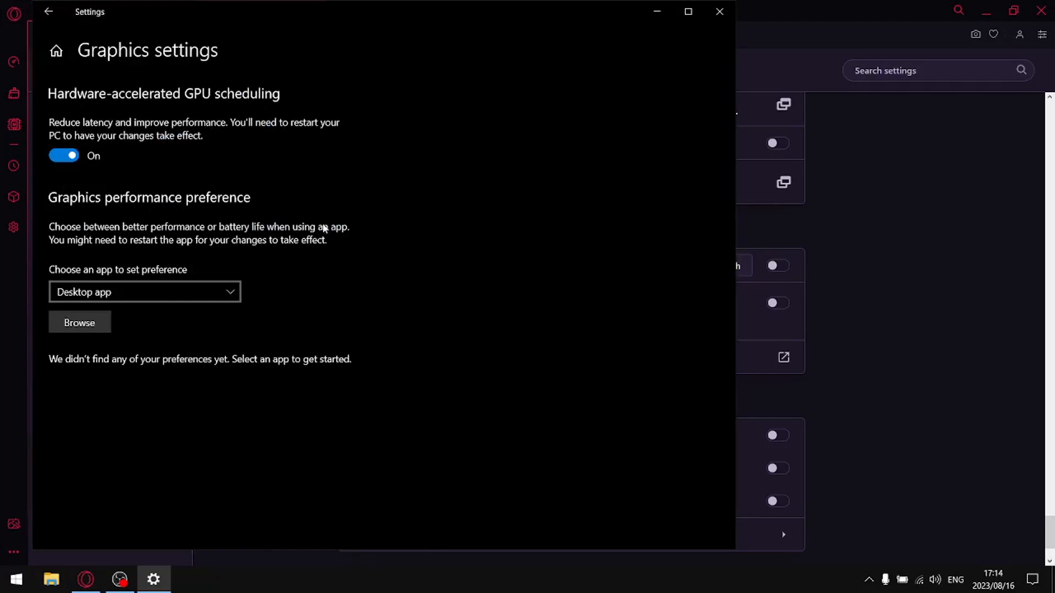
pyautogui.click(721, 10)
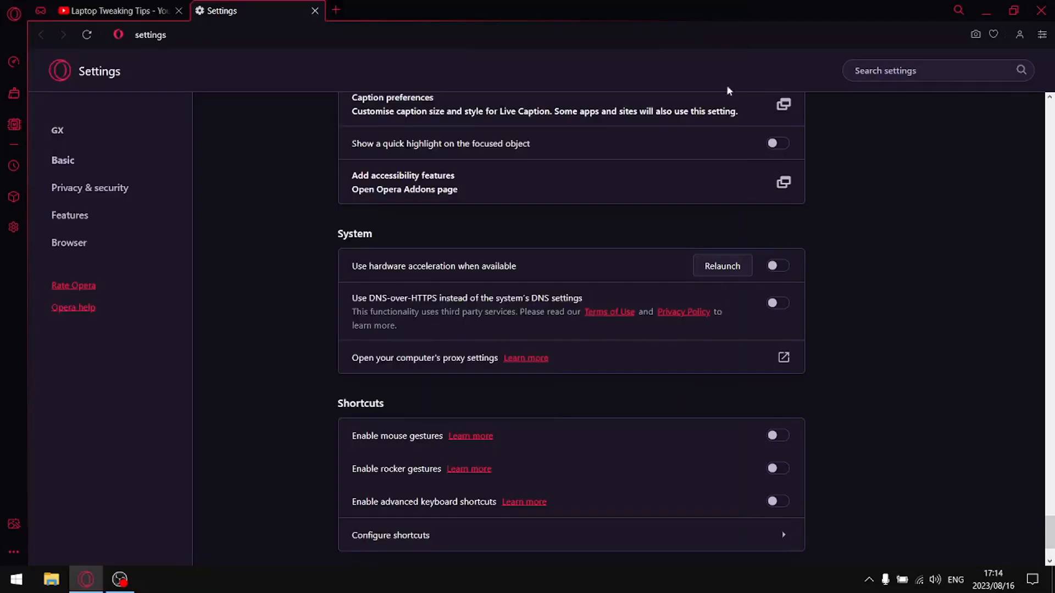
pyautogui.click(1037, 7)
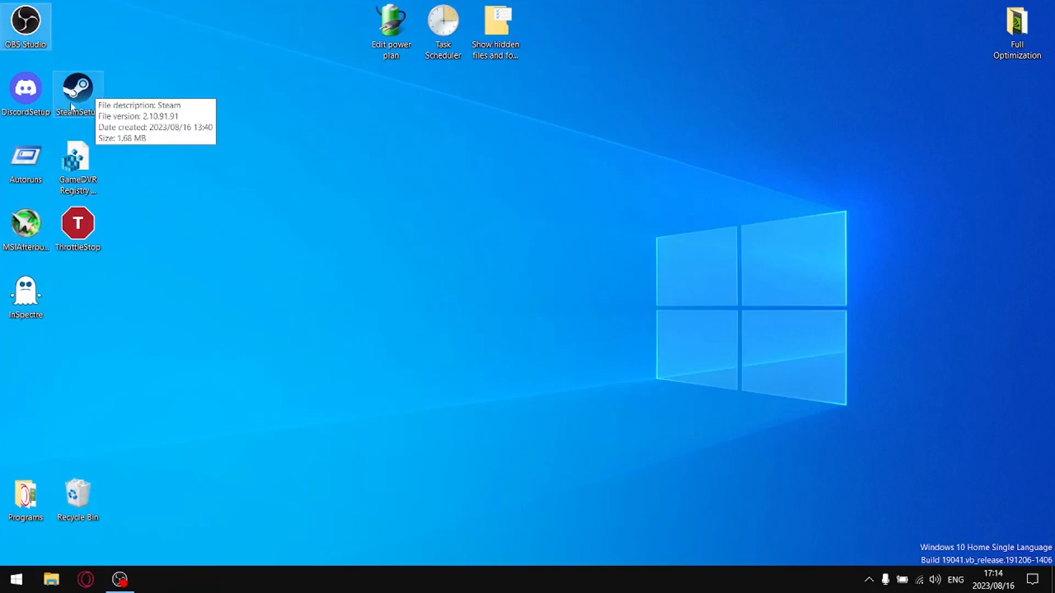
# Step: Select the DiscordSetup and SteamSetup installer icons together and delete them
pyautogui.rightClick(70, 97)
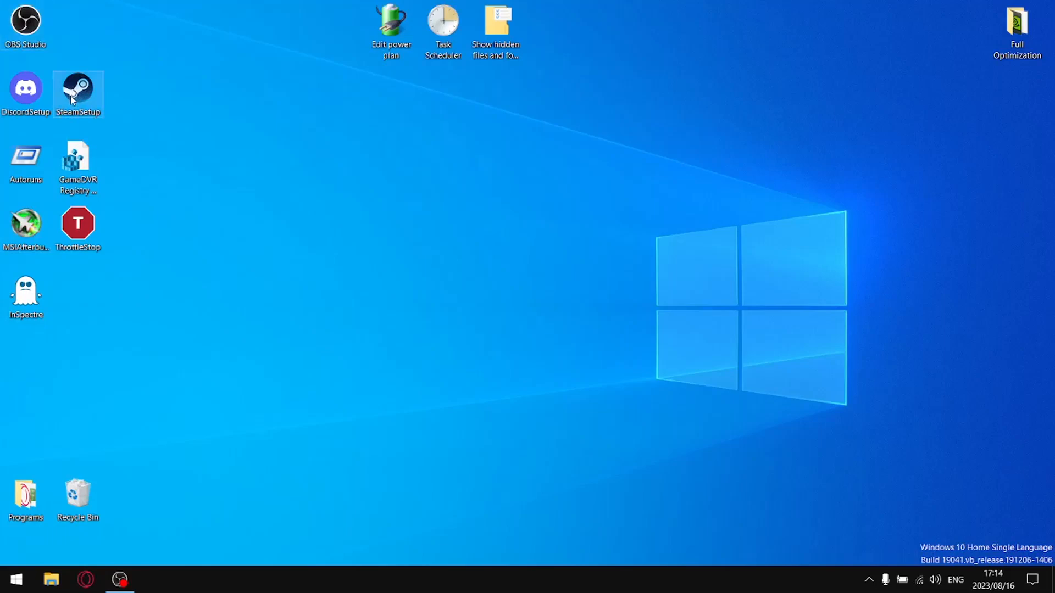
pyautogui.click(328, 100)
pyautogui.moveTo(92, 97)
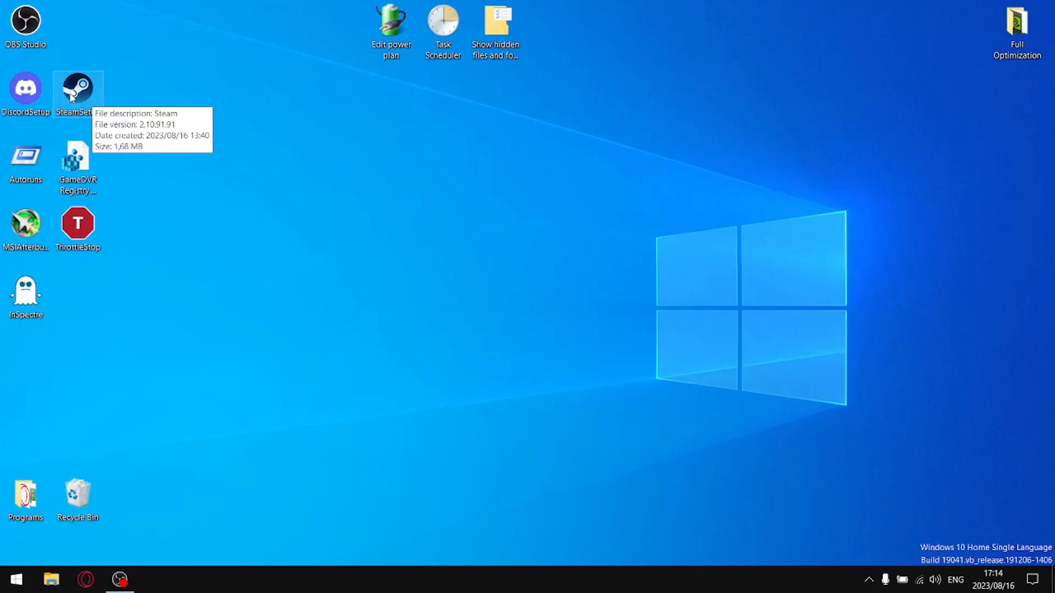
pyautogui.moveTo(129, 135); pyautogui.dragTo(24, 89)
pyautogui.rightClick(23, 85)
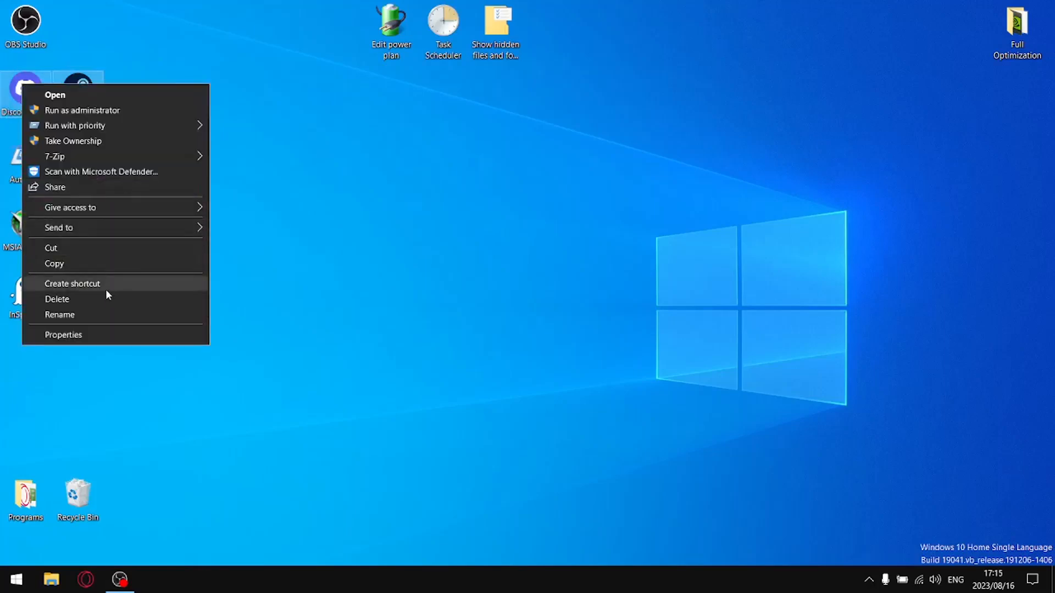
pyautogui.click(103, 299)
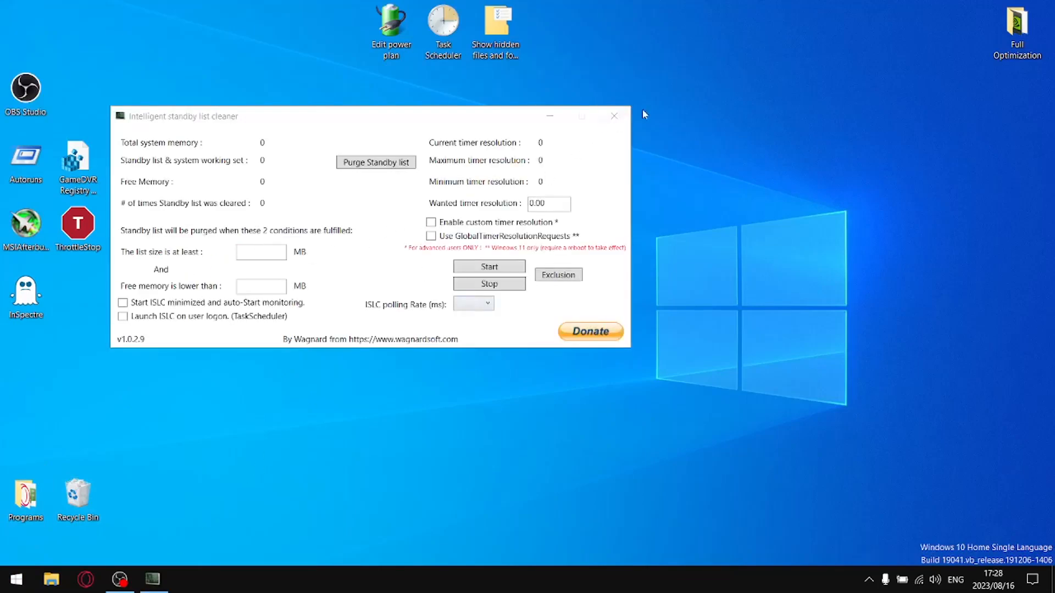
# Step: Close the standby list cleaner and launch NVIDIA Control Panel from the desktop menu
pyautogui.click(614, 116)
pyautogui.rightClick(322, 228)
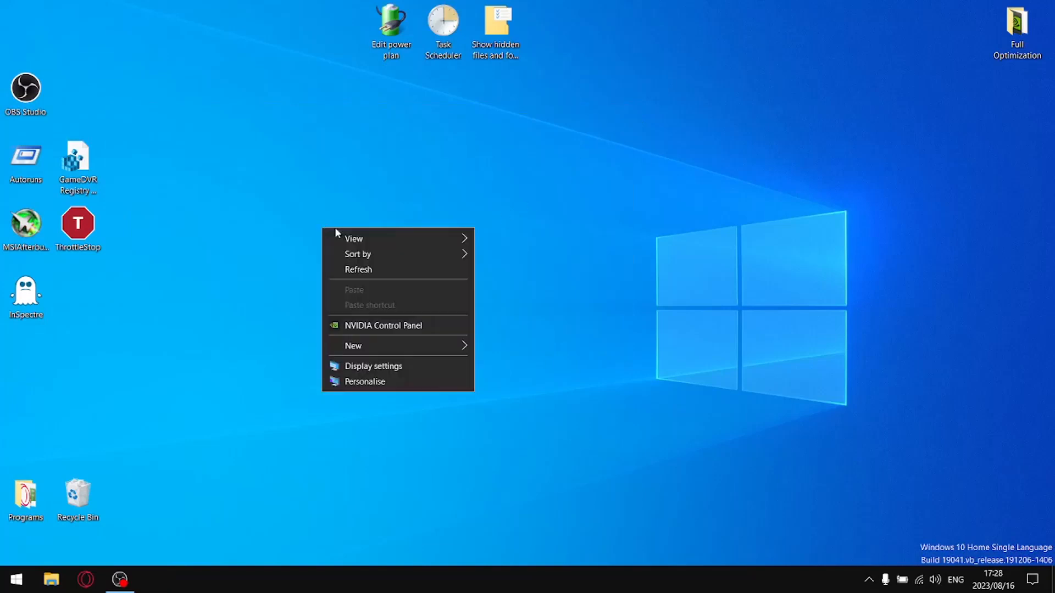
pyautogui.click(384, 328)
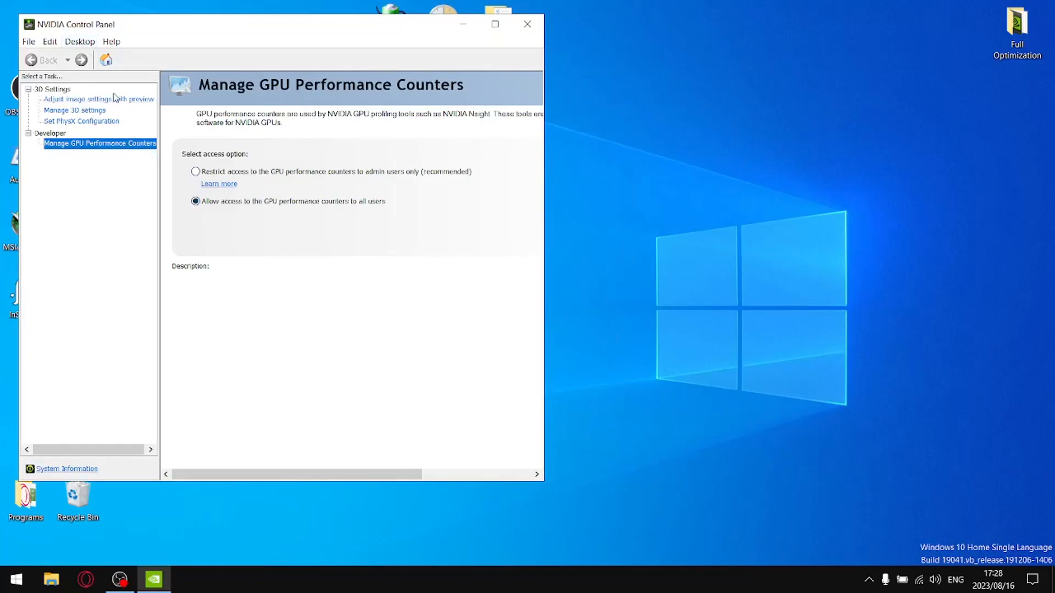
# Step: Look over the Desktop menu and image preview page, then go to Manage 3D Settings
pyautogui.click(75, 43)
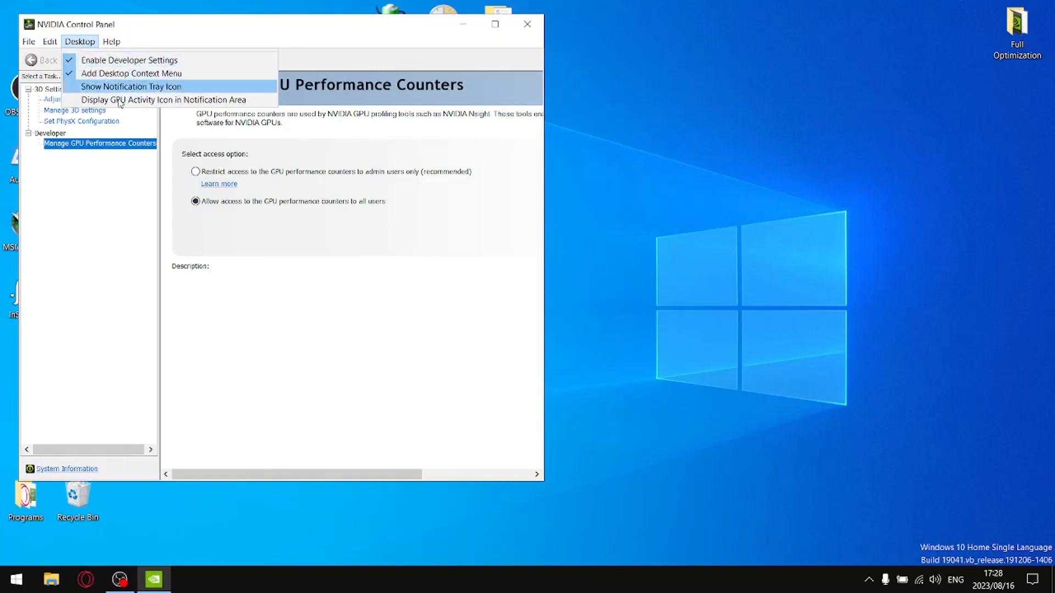
pyautogui.click(102, 199)
pyautogui.click(79, 99)
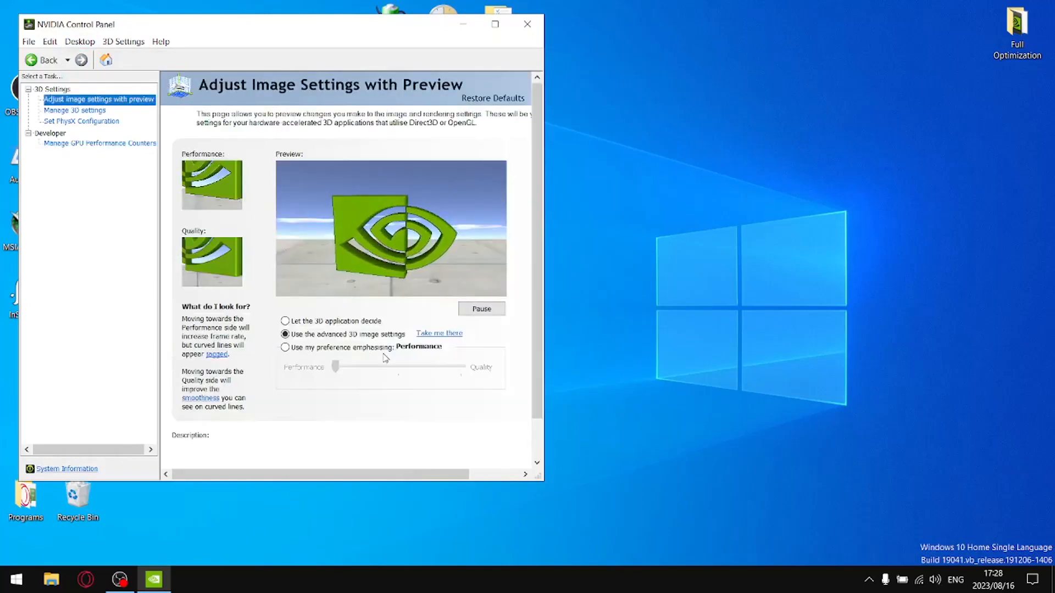
pyautogui.moveTo(383, 393)
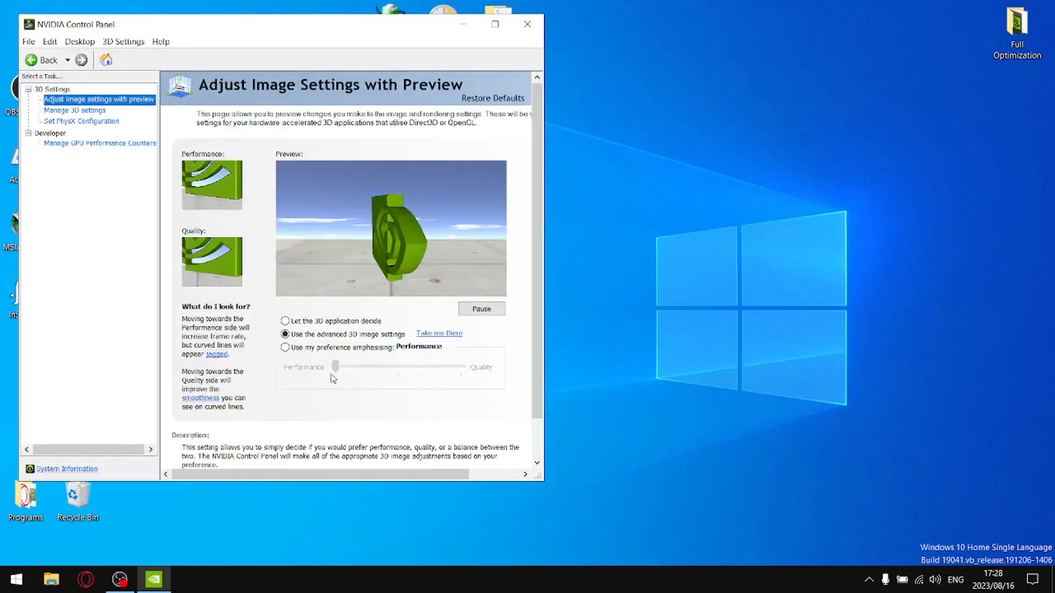
pyautogui.click(90, 113)
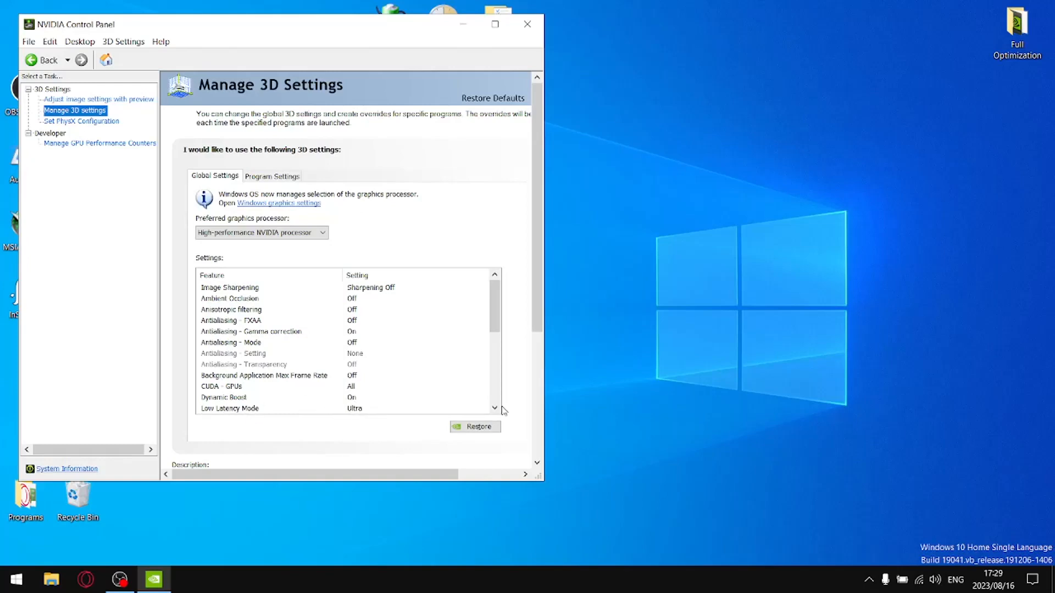
# Step: Scroll through every global 3D setting, then open Set PhysX Configuration with the GTX 1650 selected
pyautogui.click(494, 408)
pyautogui.click(495, 408)
pyautogui.click(495, 409)
pyautogui.click(494, 408)
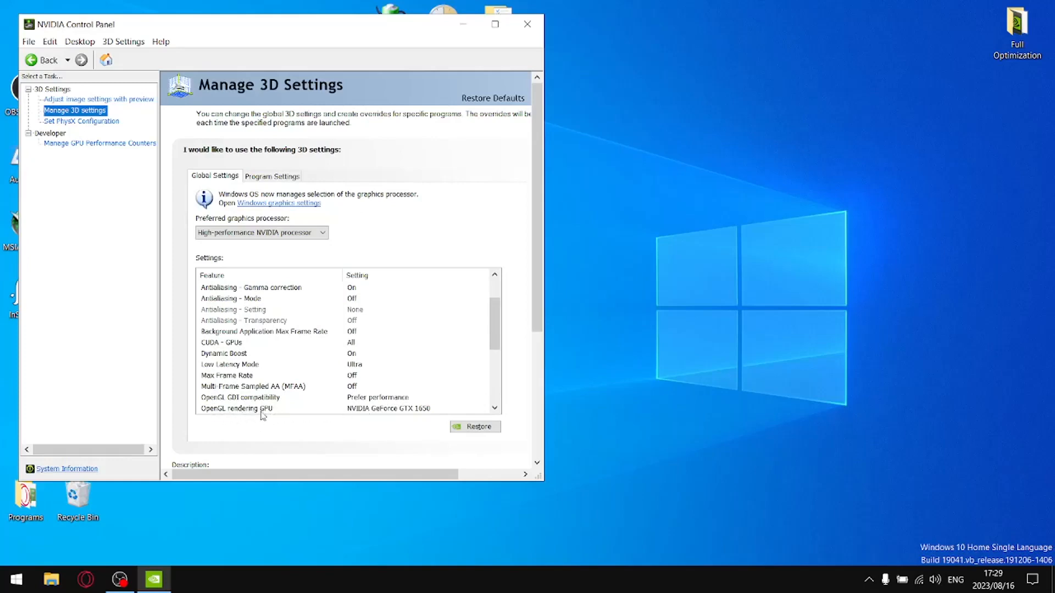
pyautogui.click(495, 408)
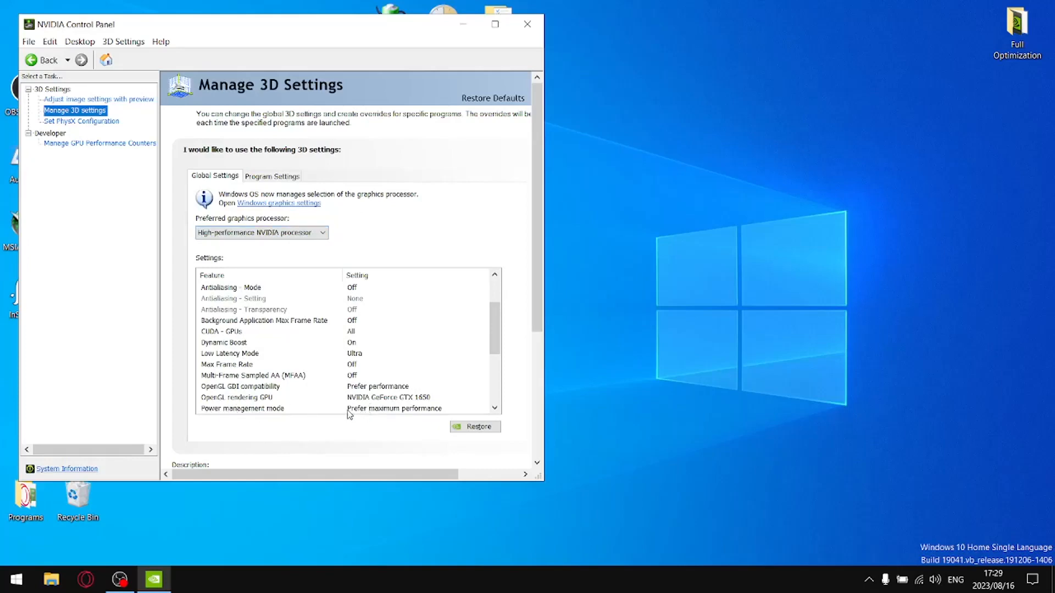
pyautogui.click(495, 408)
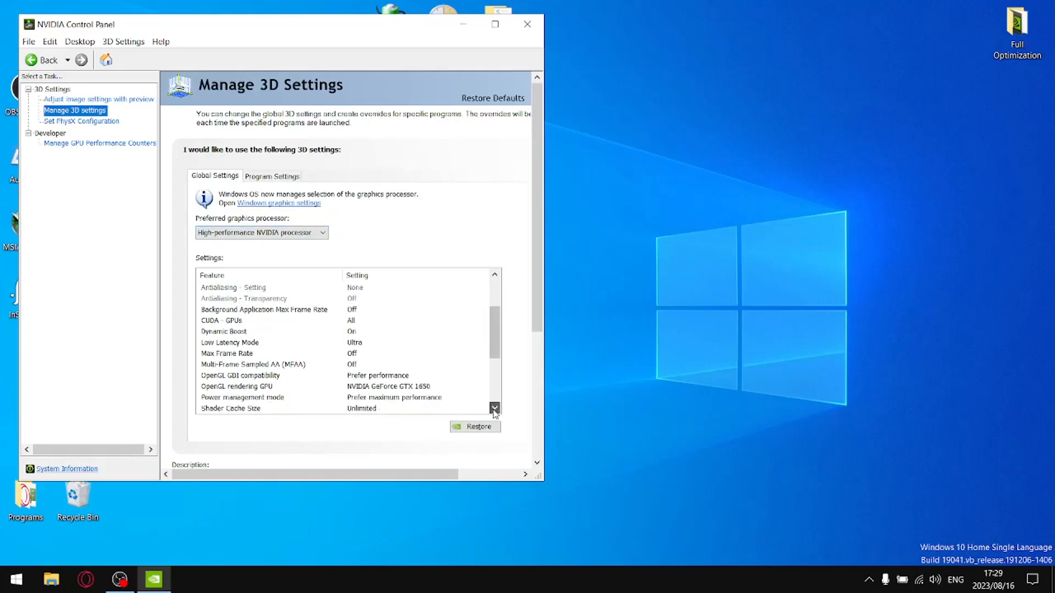
pyautogui.click(494, 408)
pyautogui.click(494, 408)
pyautogui.click(495, 408)
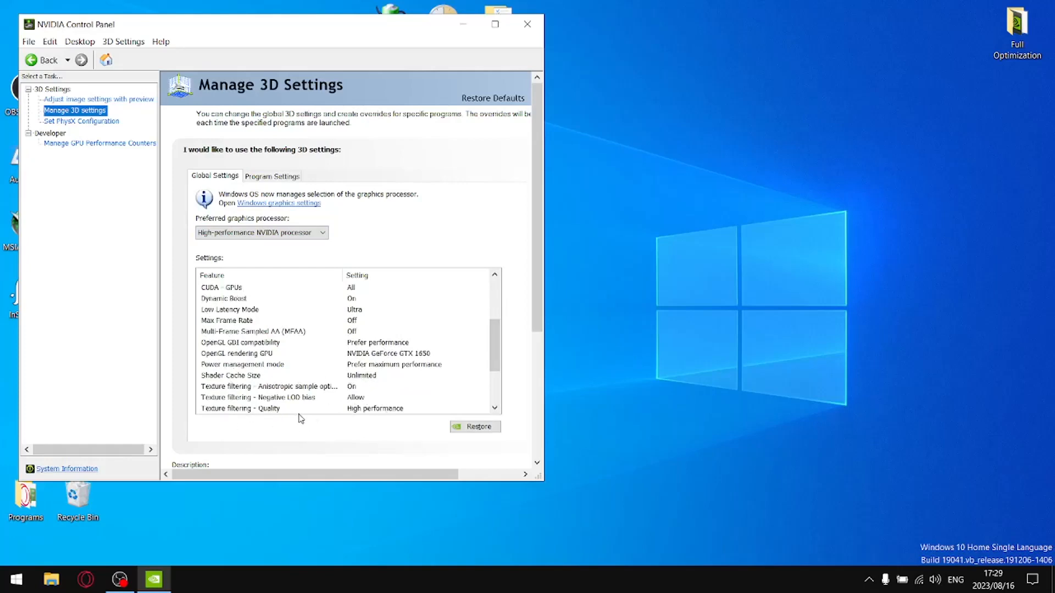
pyautogui.click(494, 408)
pyautogui.click(495, 408)
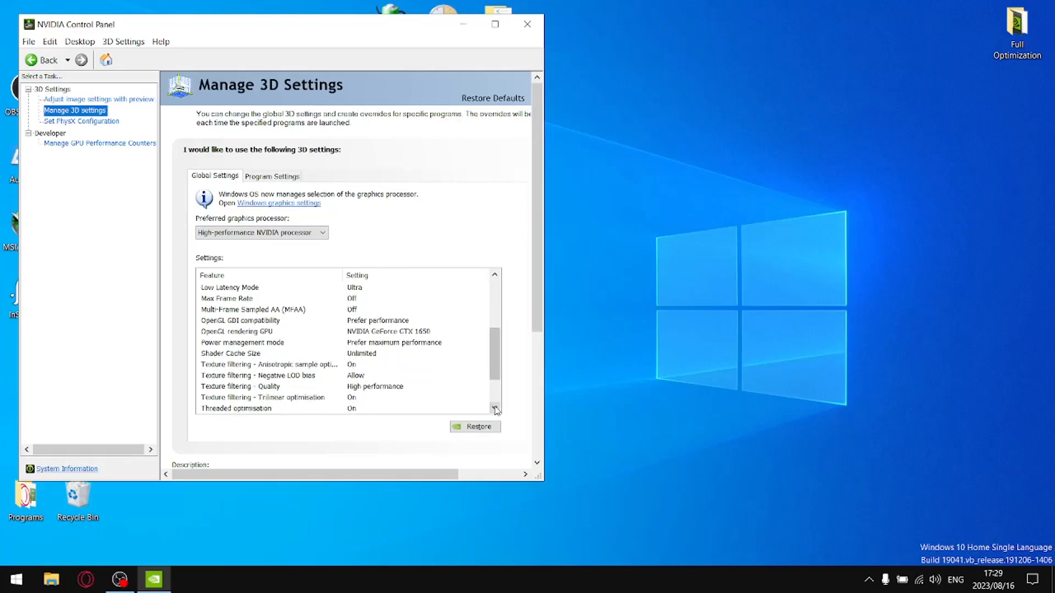
pyautogui.click(495, 408)
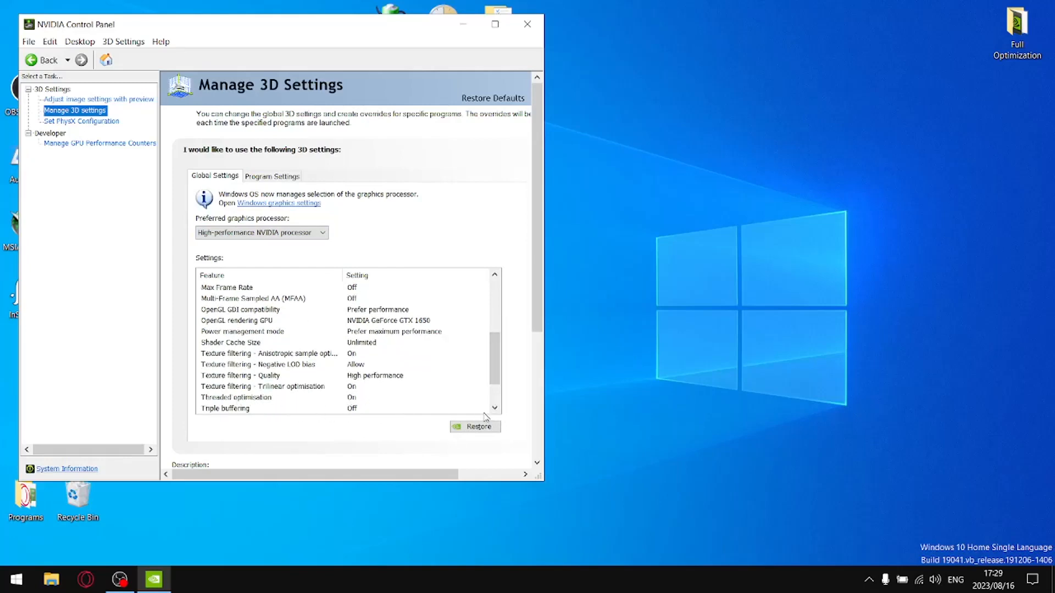
pyautogui.click(495, 408)
pyautogui.click(495, 408)
pyautogui.click(495, 408)
pyautogui.click(495, 408)
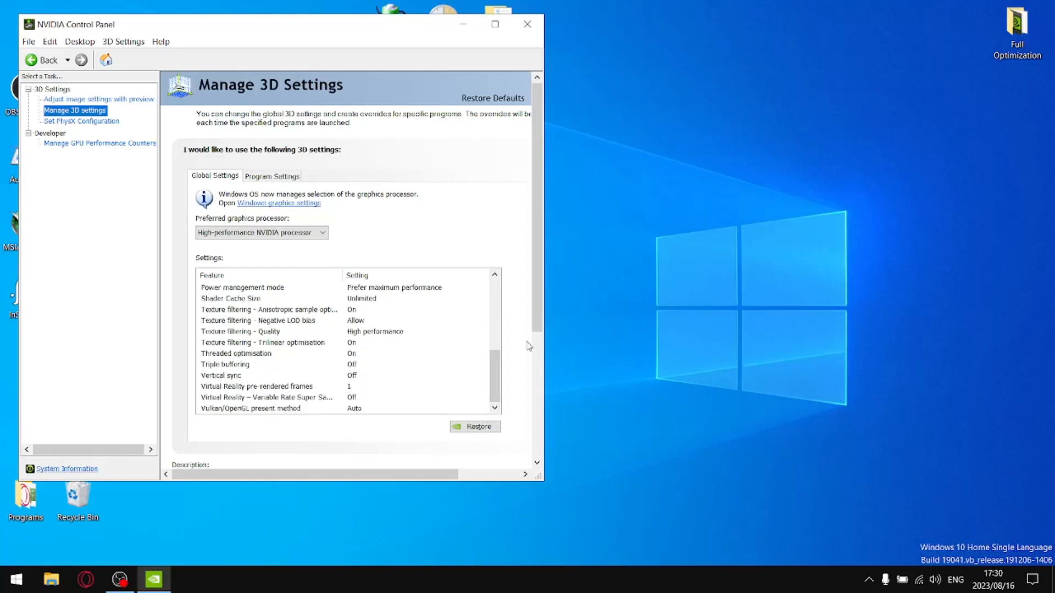
pyautogui.click(82, 122)
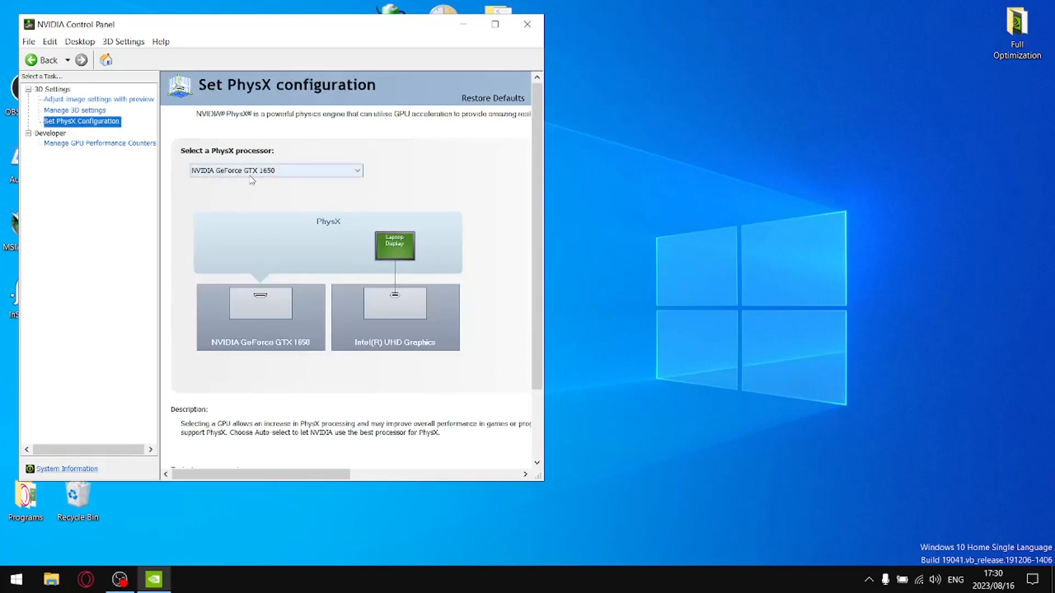
# Step: Confirm GPU performance counter access is allowed for all users, then close NVIDIA Control Panel
pyautogui.click(116, 144)
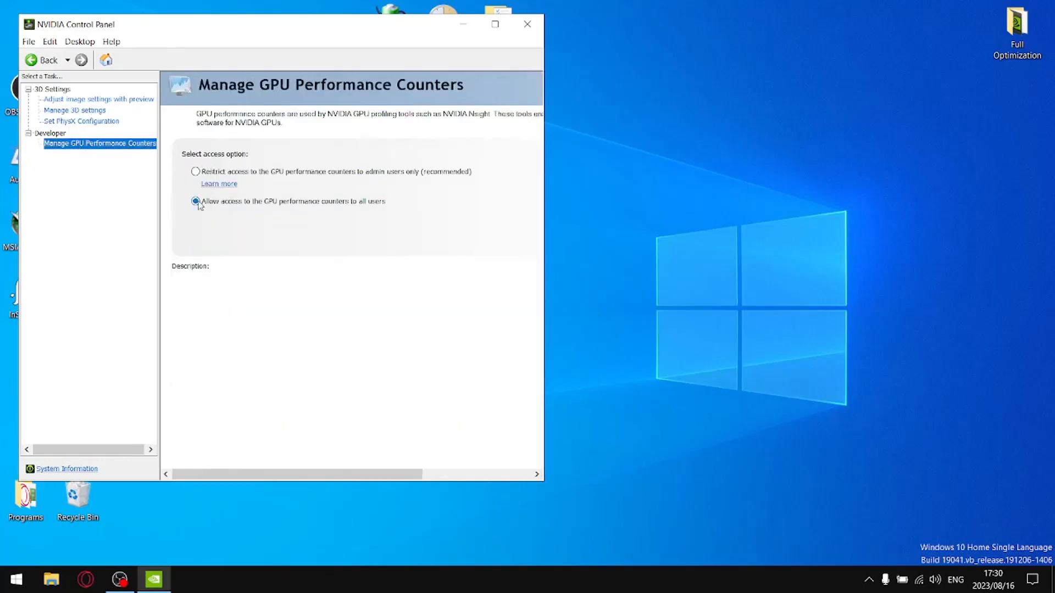
pyautogui.moveTo(227, 206)
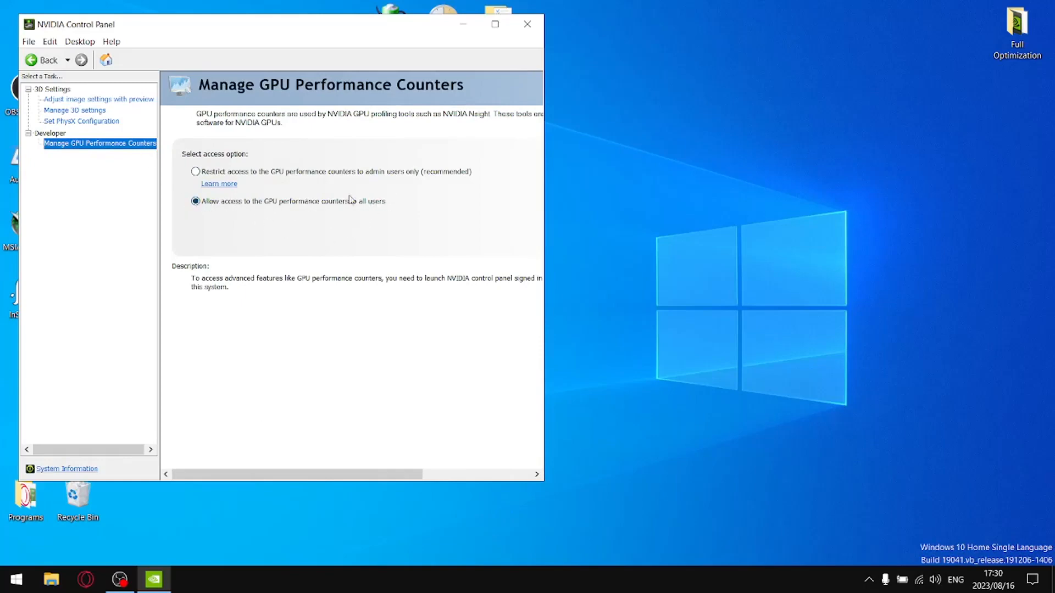
pyautogui.click(528, 24)
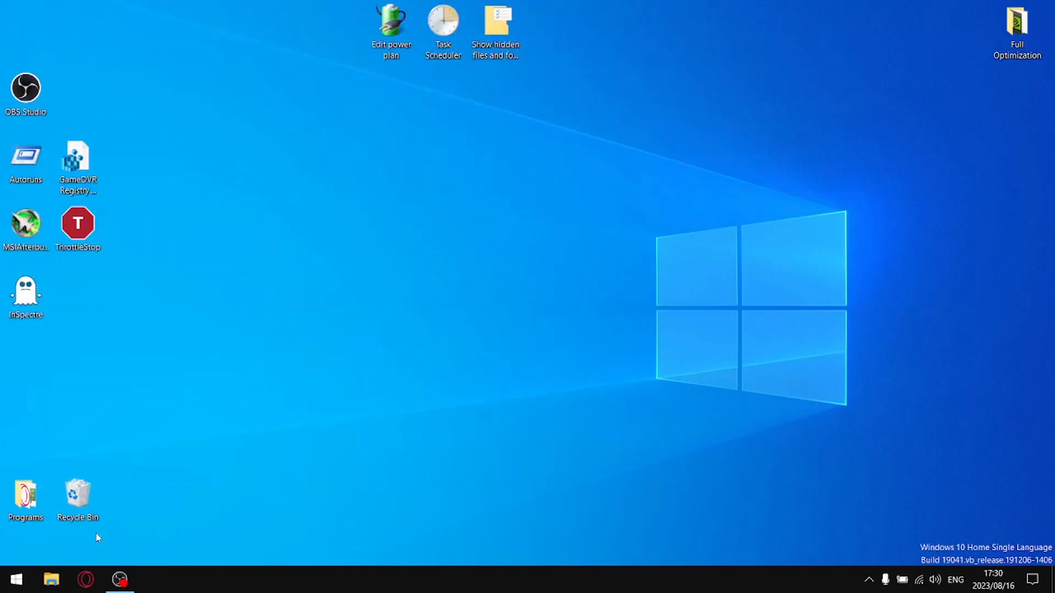
pyautogui.click(4, 578)
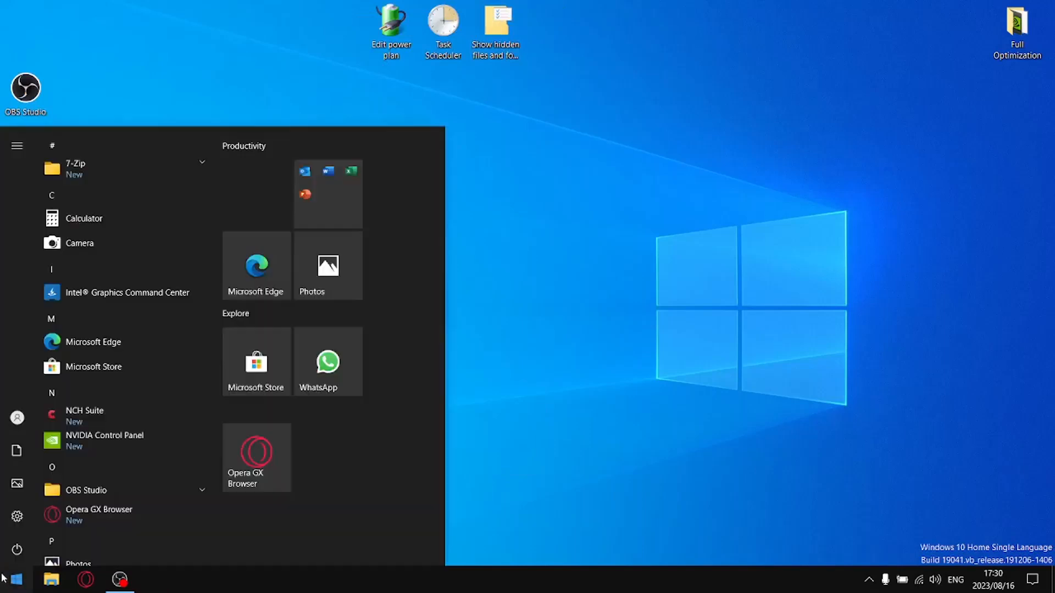
pyautogui.click(124, 298)
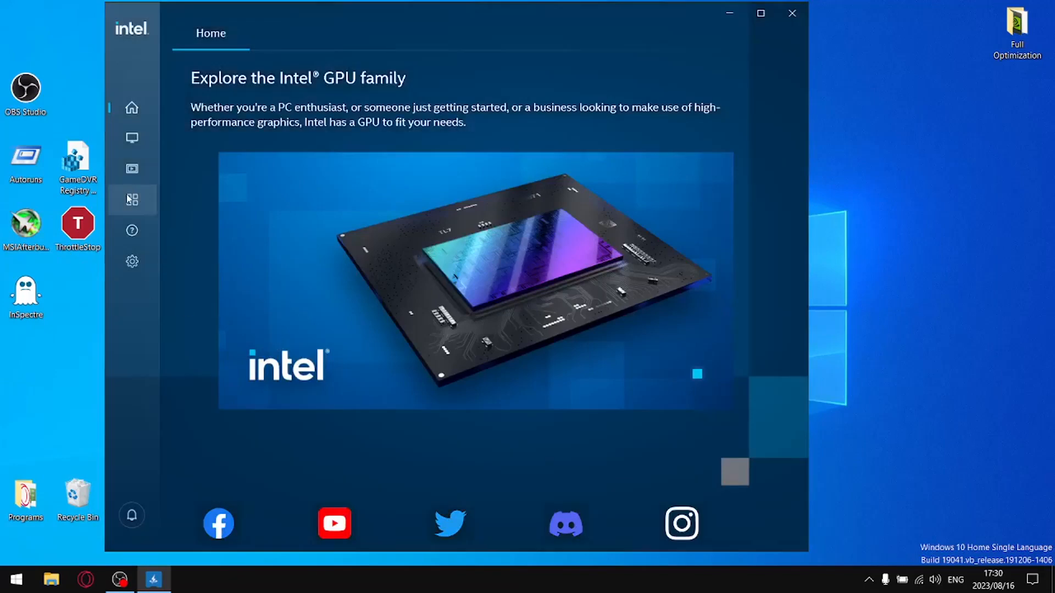
pyautogui.click(131, 199)
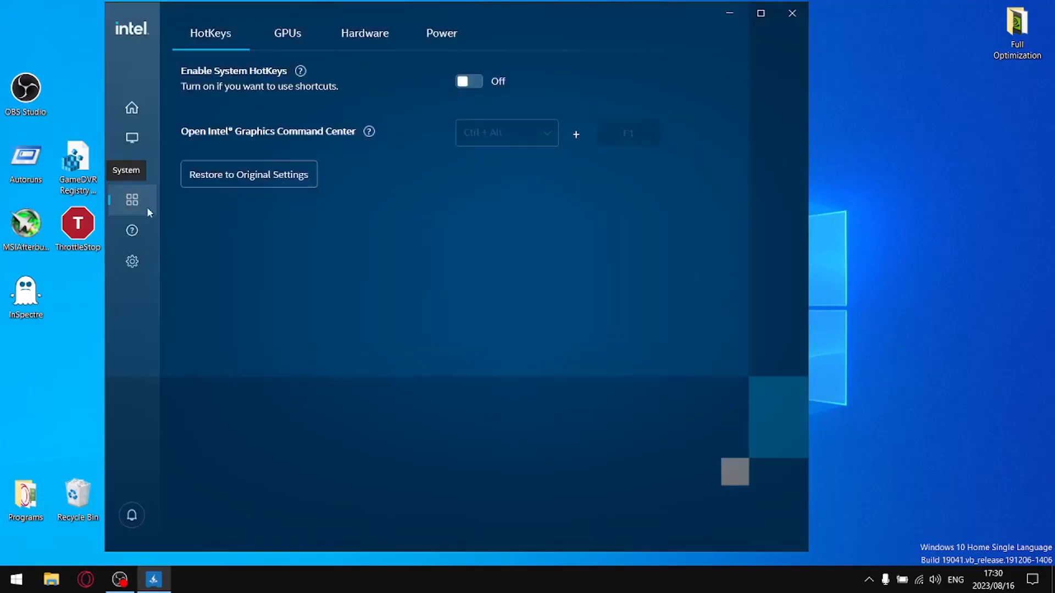
pyautogui.click(434, 33)
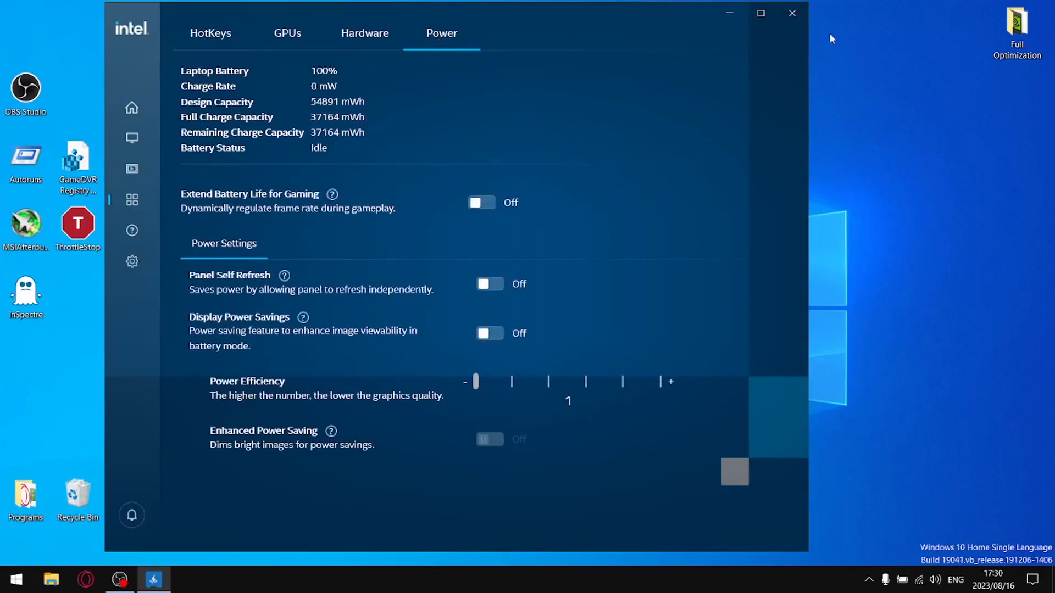
pyautogui.click(792, 13)
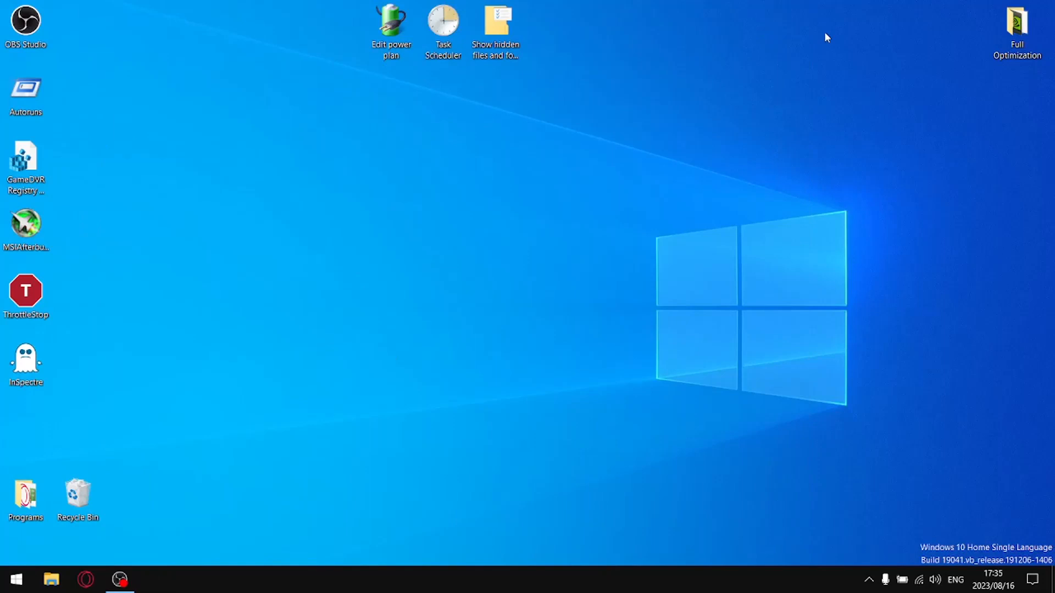
# Step: Install MSI Afterburner as administrator in English with default components, location and Start menu folder
pyautogui.rightClick(39, 226)
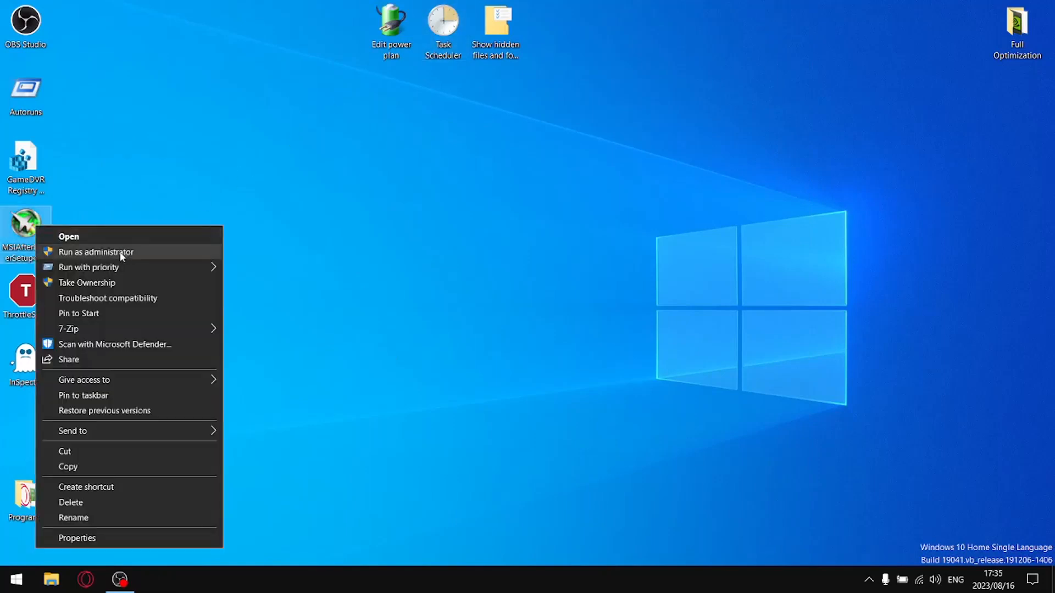
pyautogui.click(124, 249)
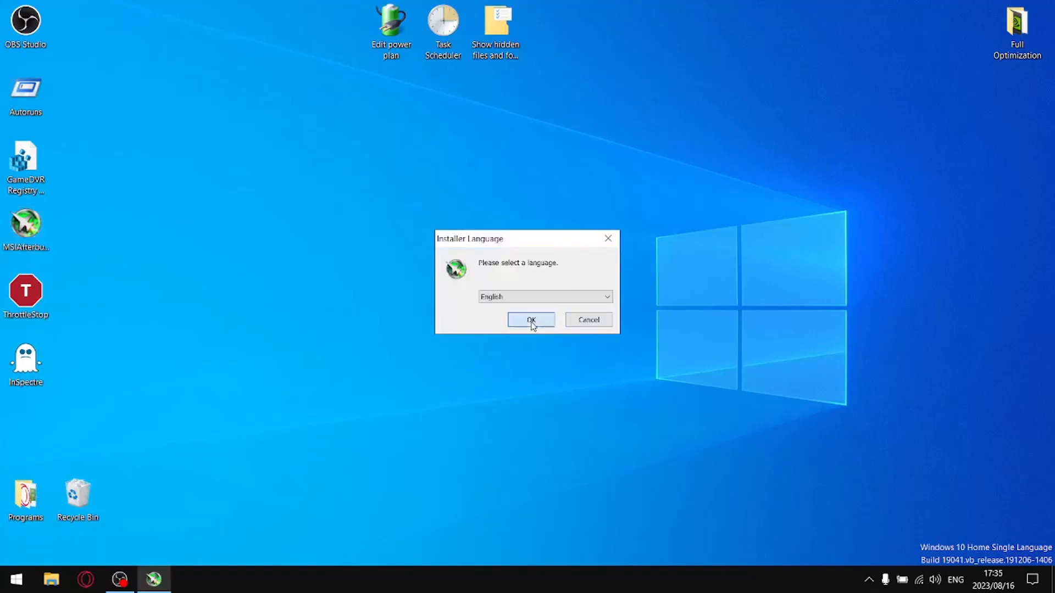
pyautogui.click(533, 323)
pyautogui.click(609, 399)
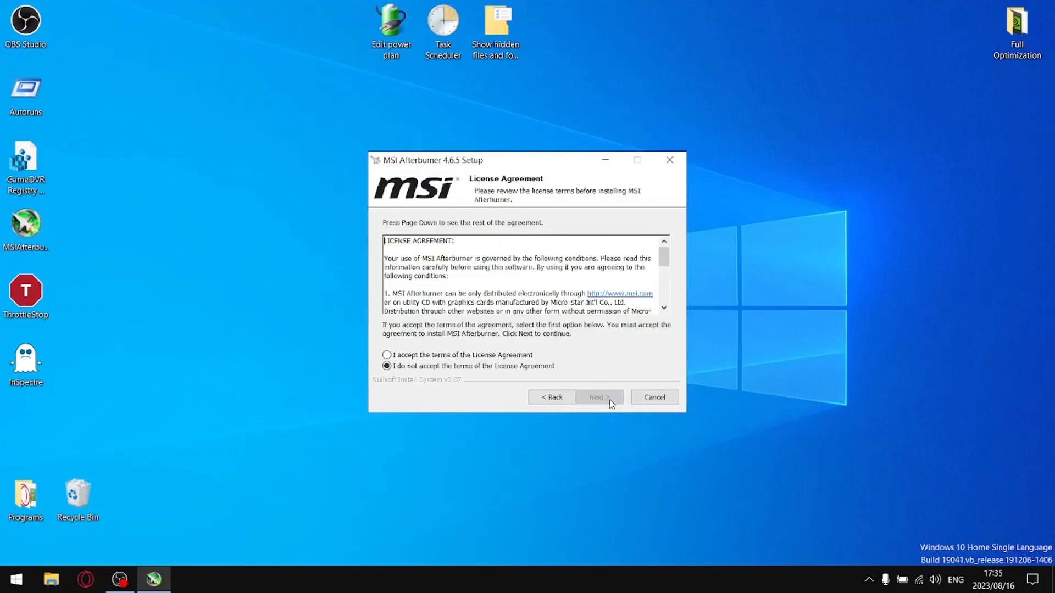
pyautogui.click(431, 356)
pyautogui.click(600, 407)
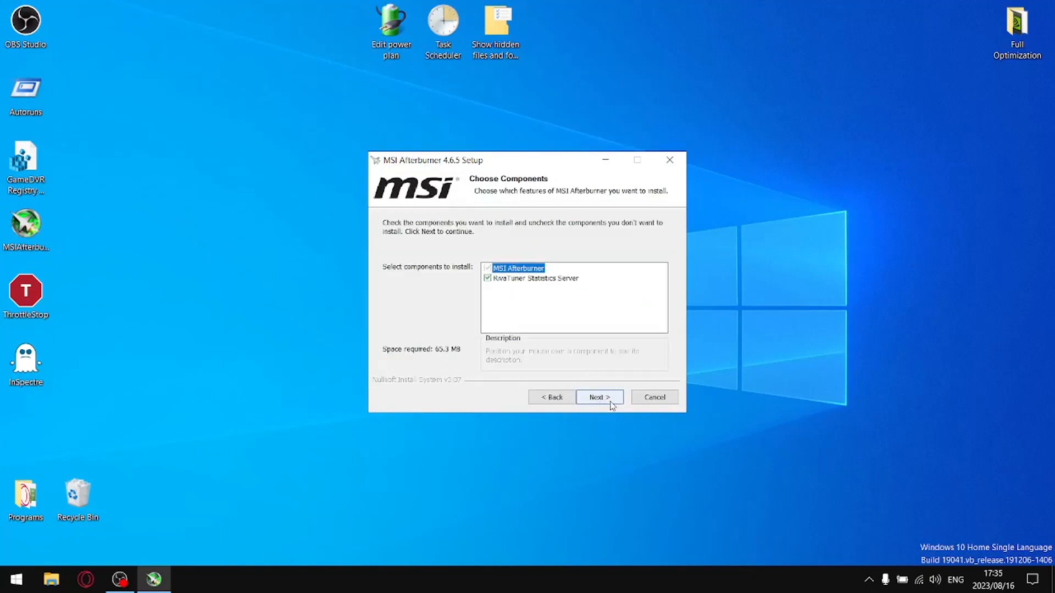
pyautogui.click(599, 397)
pyautogui.click(609, 398)
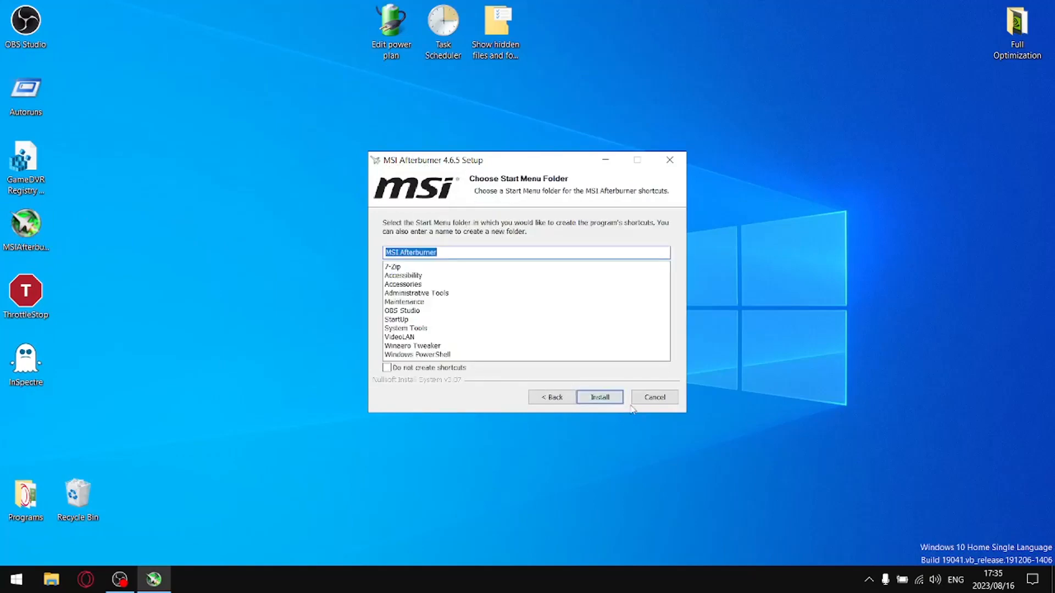
pyautogui.click(590, 399)
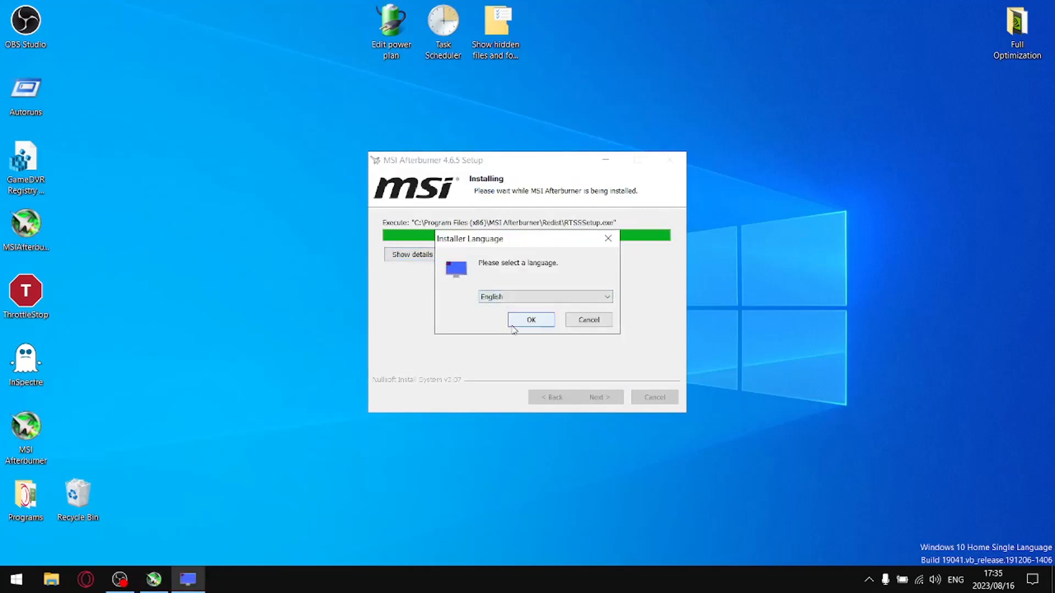
# Step: Run the RivaTuner Statistics Server installer in English with default settings and begin installing
pyautogui.click(532, 320)
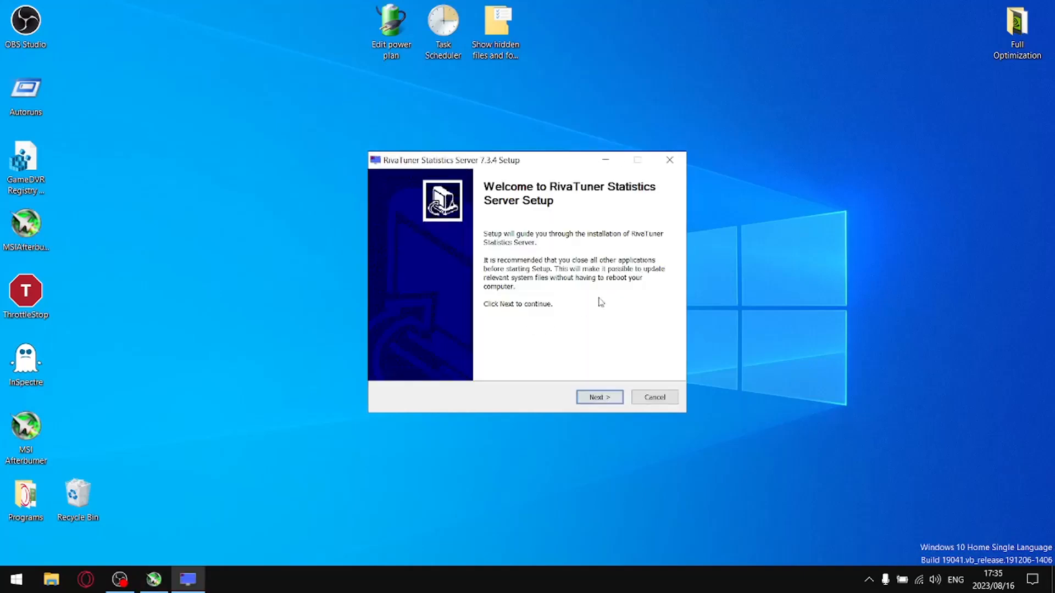
pyautogui.click(600, 397)
pyautogui.click(467, 355)
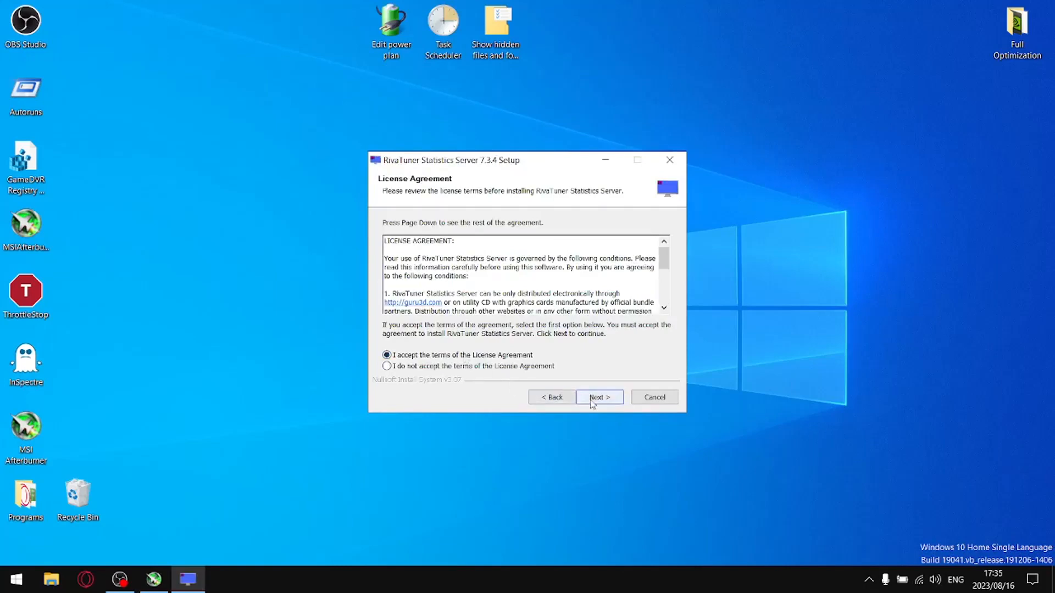
pyautogui.click(607, 398)
pyautogui.click(606, 398)
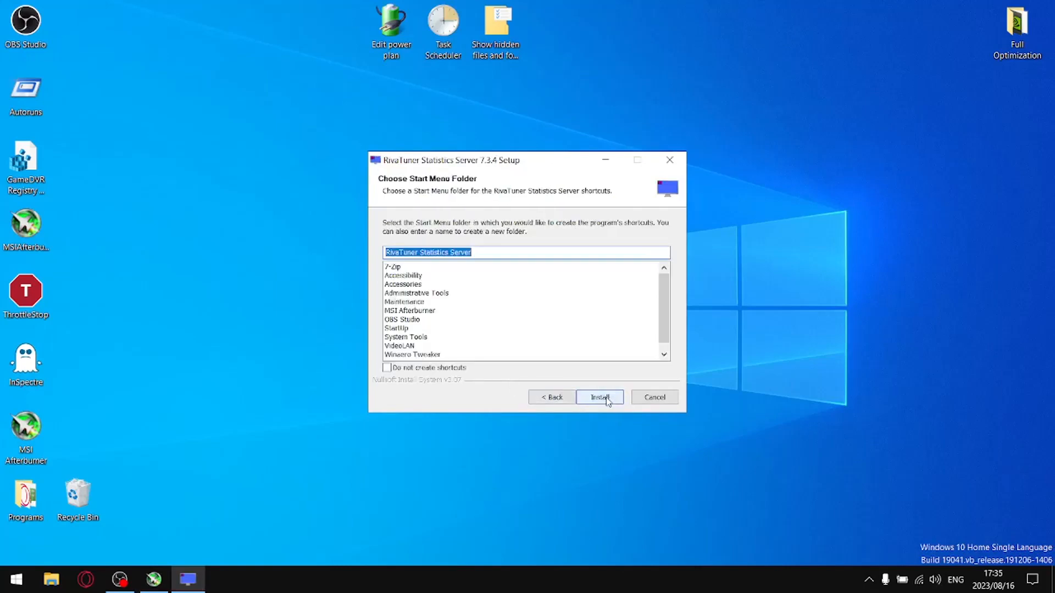
pyautogui.click(607, 398)
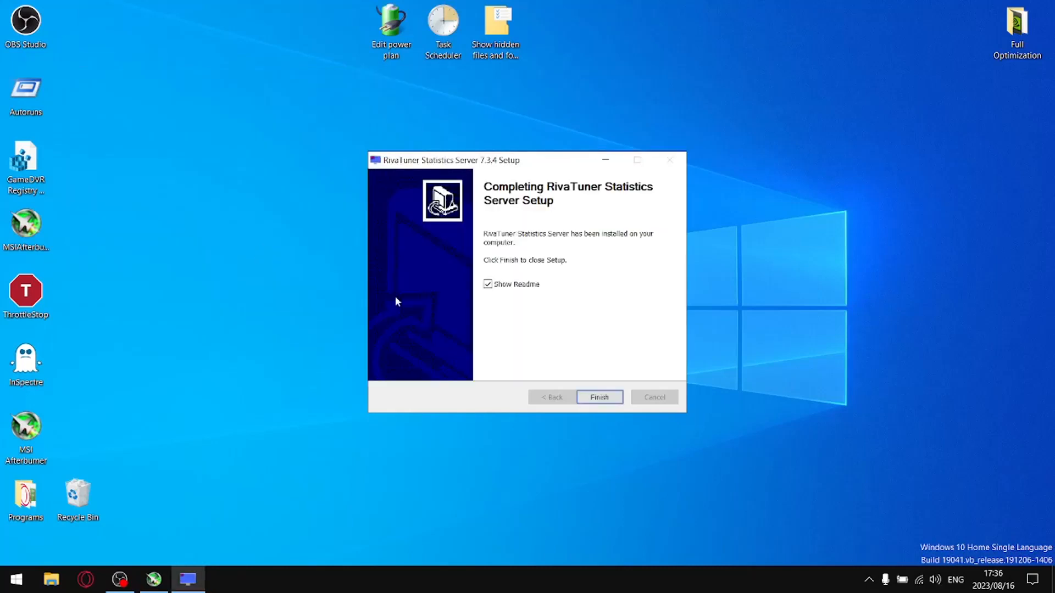
# Step: Finish the RivaTuner and Afterburner installers with Show Readme unchecked, launching MSI Afterburner
pyautogui.click(506, 286)
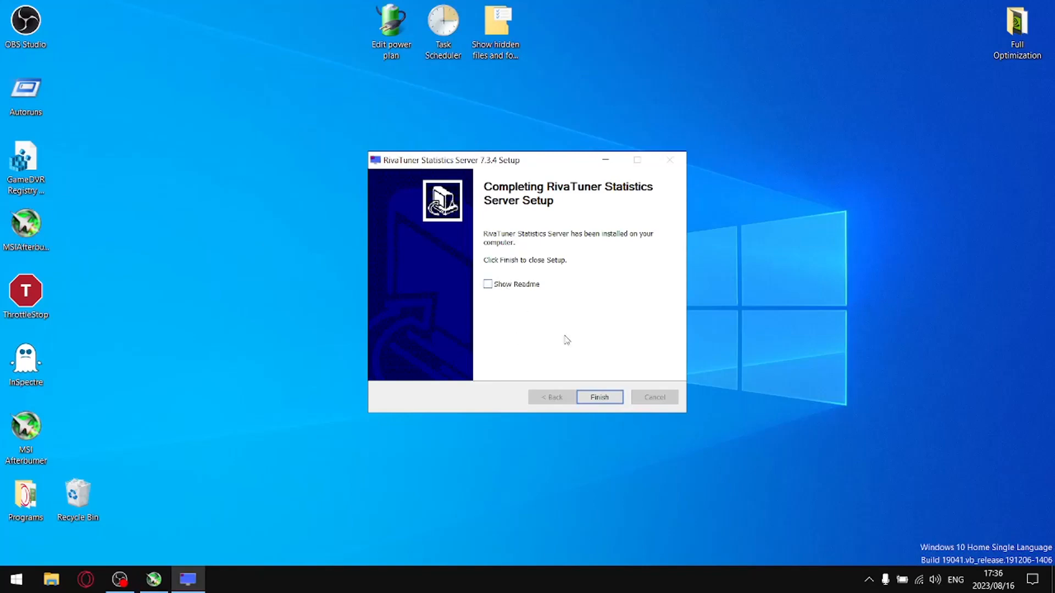
pyautogui.click(599, 403)
pyautogui.click(514, 297)
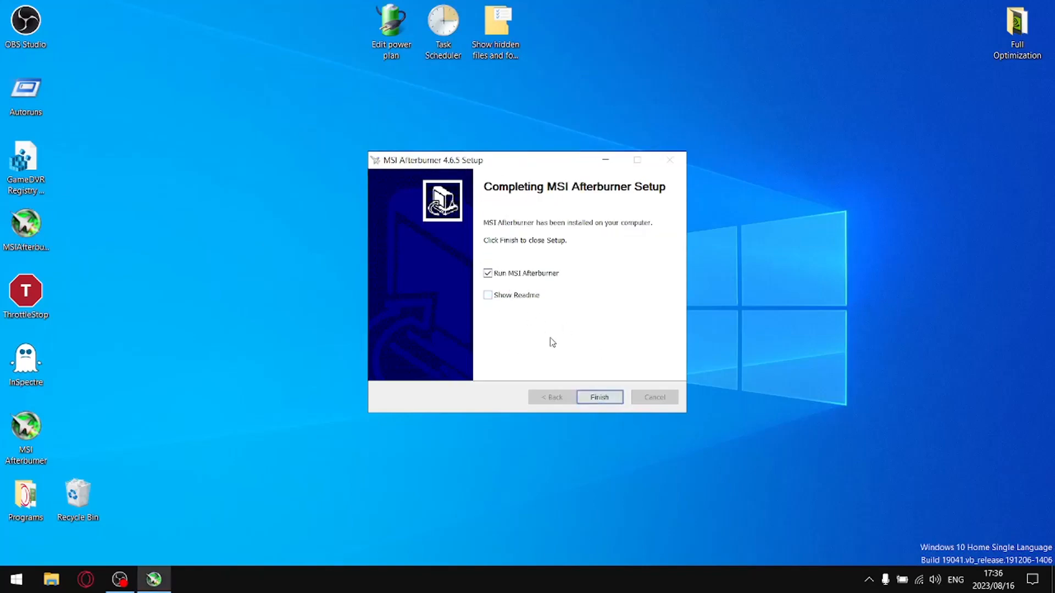
pyautogui.click(599, 400)
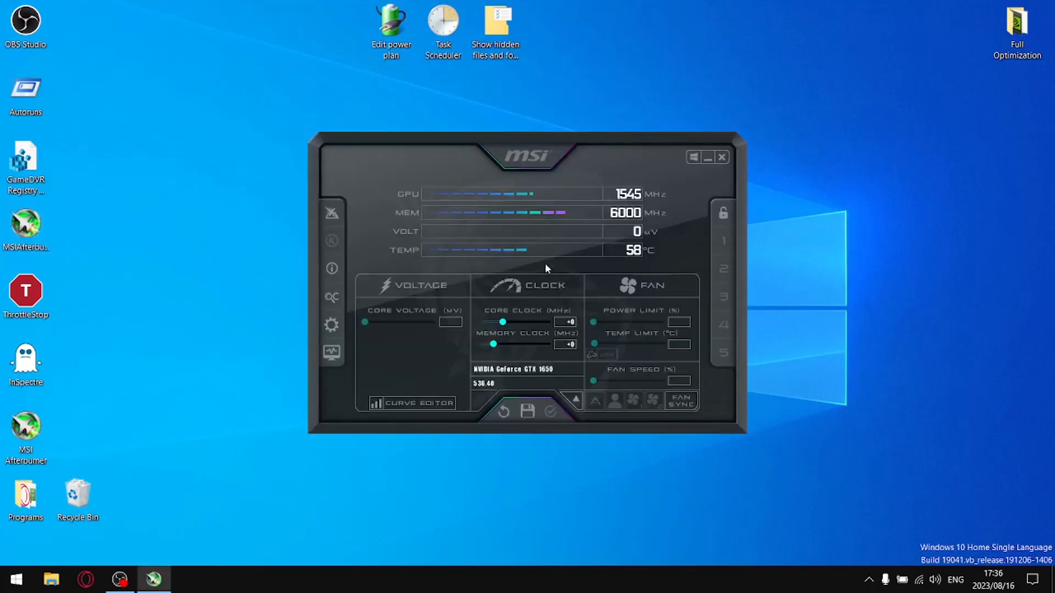
# Step: Cap the frequency curve at about 1800 MHz from 850 mV, apply it, and add +402 MHz memory offset
pyautogui.moveTo(568, 140); pyautogui.dragTo(584, 69)
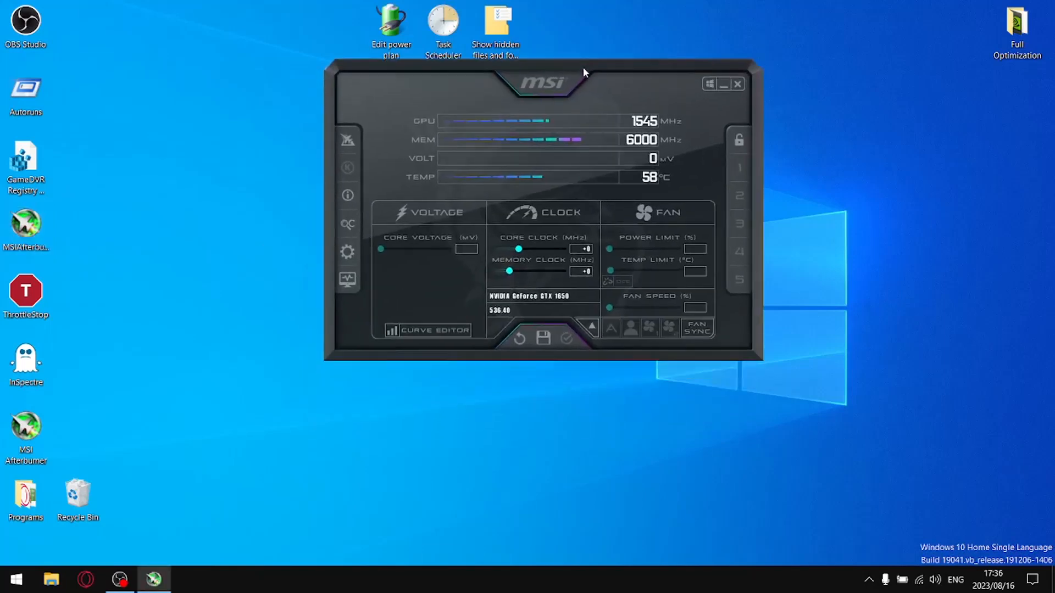
pyautogui.click(430, 331)
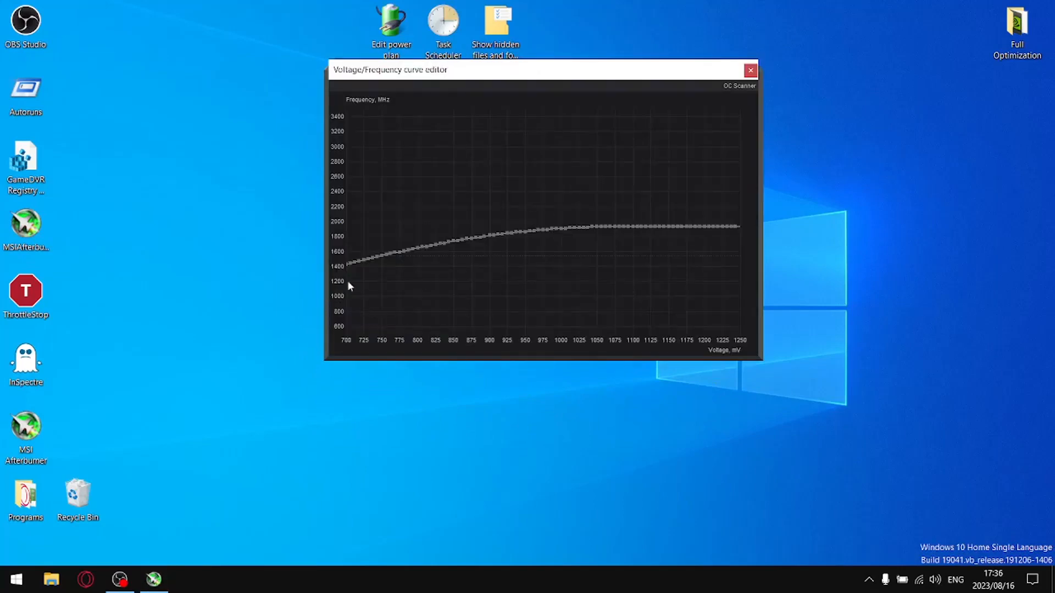
pyautogui.moveTo(348, 265); pyautogui.dragTo(346, 333)
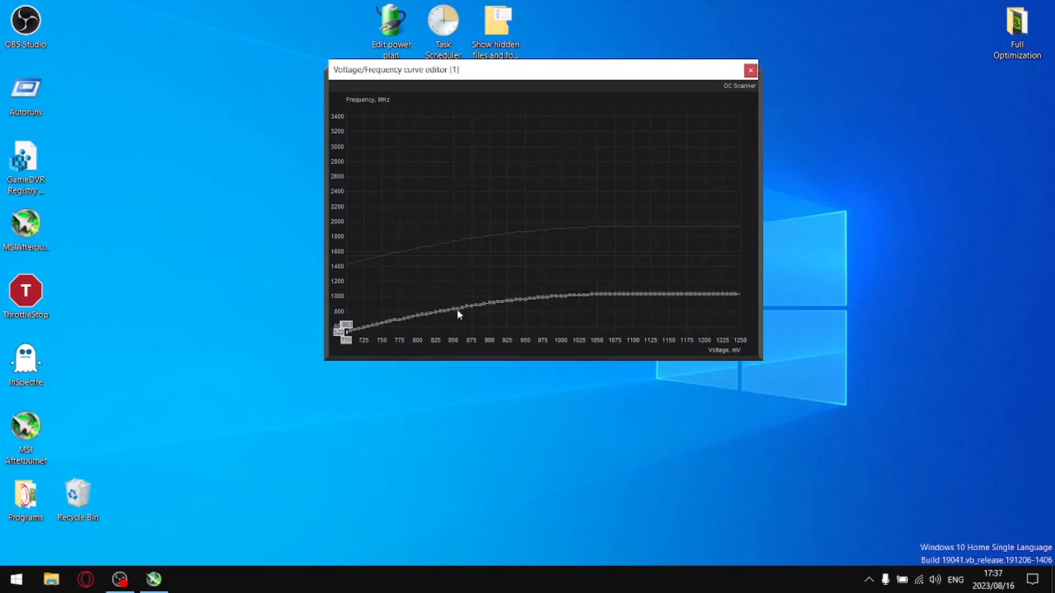
pyautogui.moveTo(453, 311); pyautogui.dragTo(460, 238)
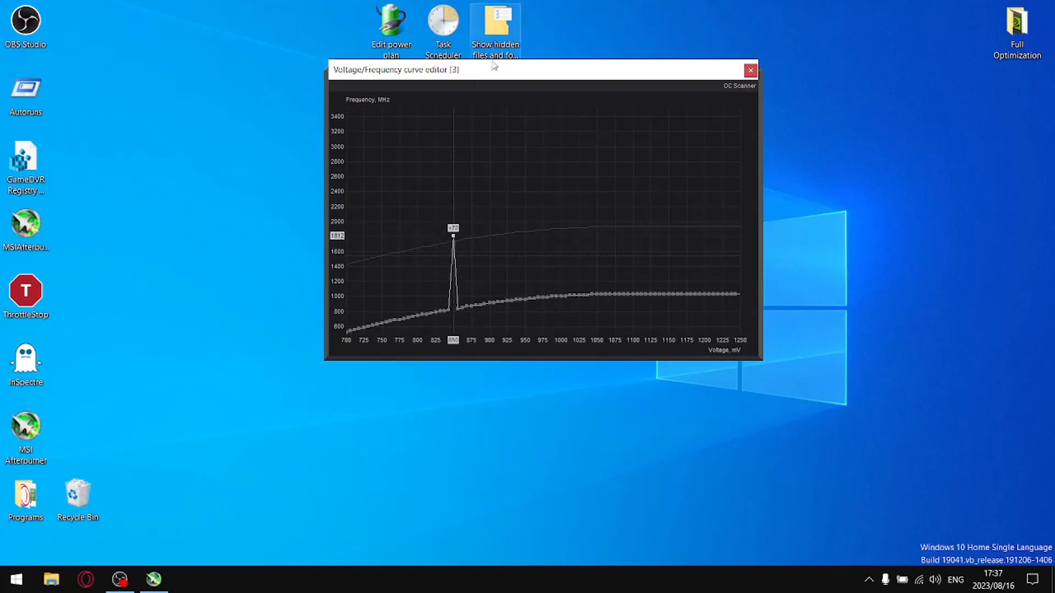
pyautogui.moveTo(591, 75); pyautogui.dragTo(379, 75)
pyautogui.click(565, 338)
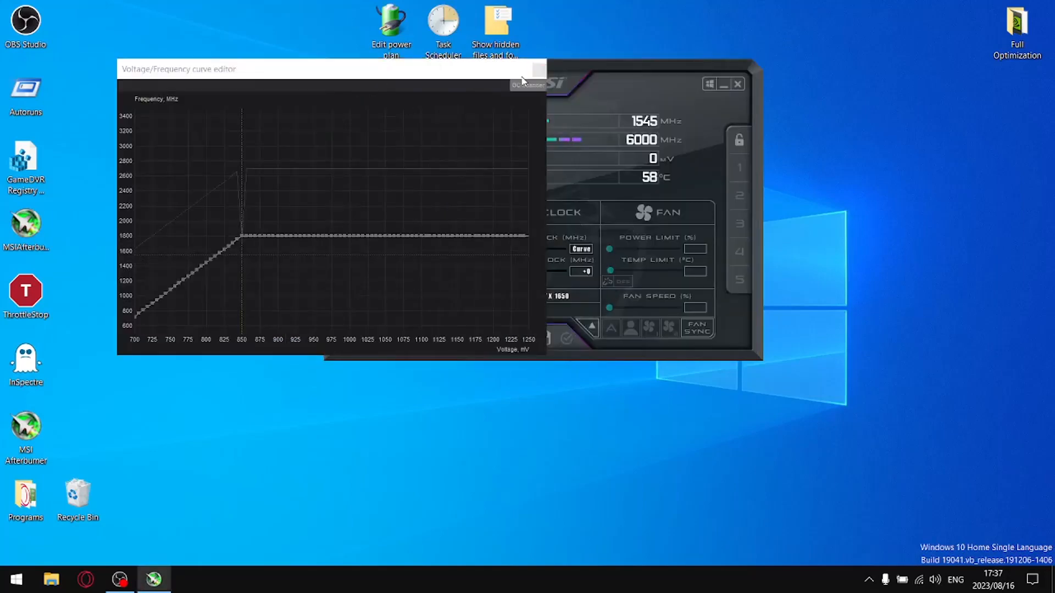
pyautogui.click(538, 70)
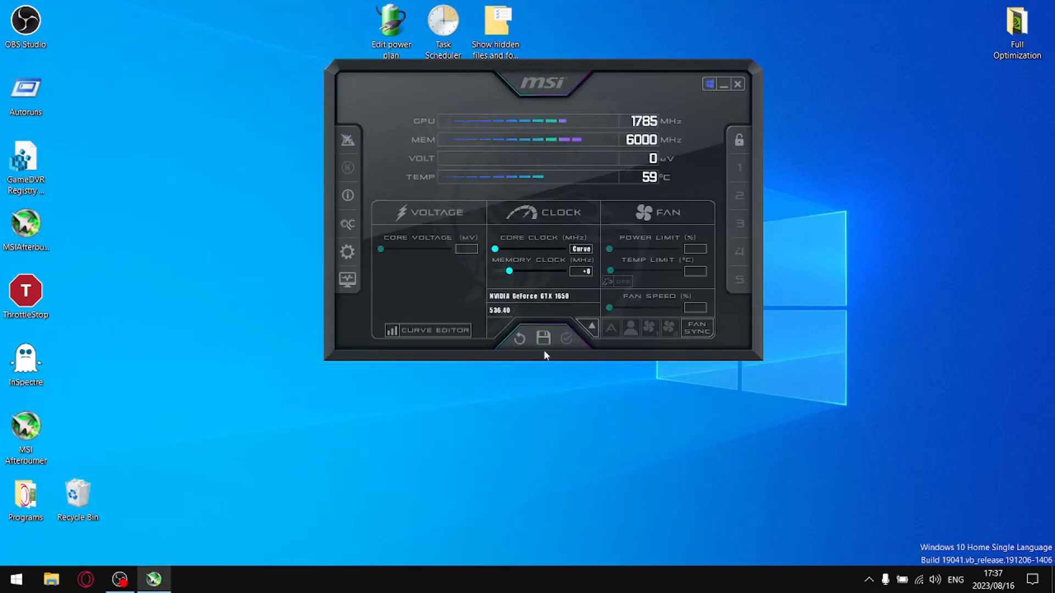
pyautogui.moveTo(506, 275); pyautogui.dragTo(528, 274)
# Step: Apply and lock the +402 MHz memory offset, then launch RivaTuner Statistics Server from Start
pyautogui.click(566, 339)
pyautogui.click(740, 140)
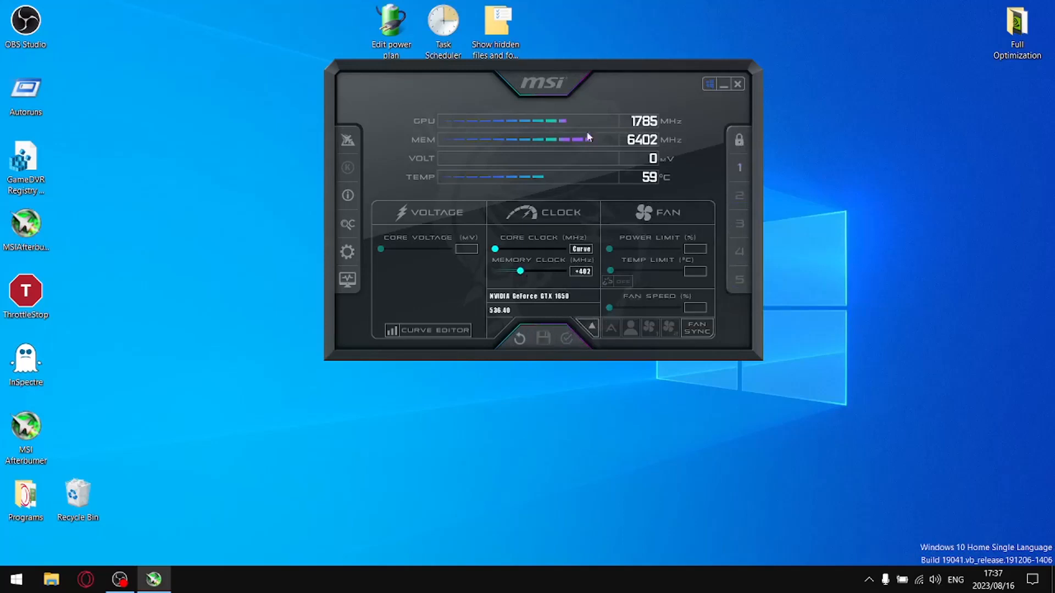
pyautogui.click(16, 579)
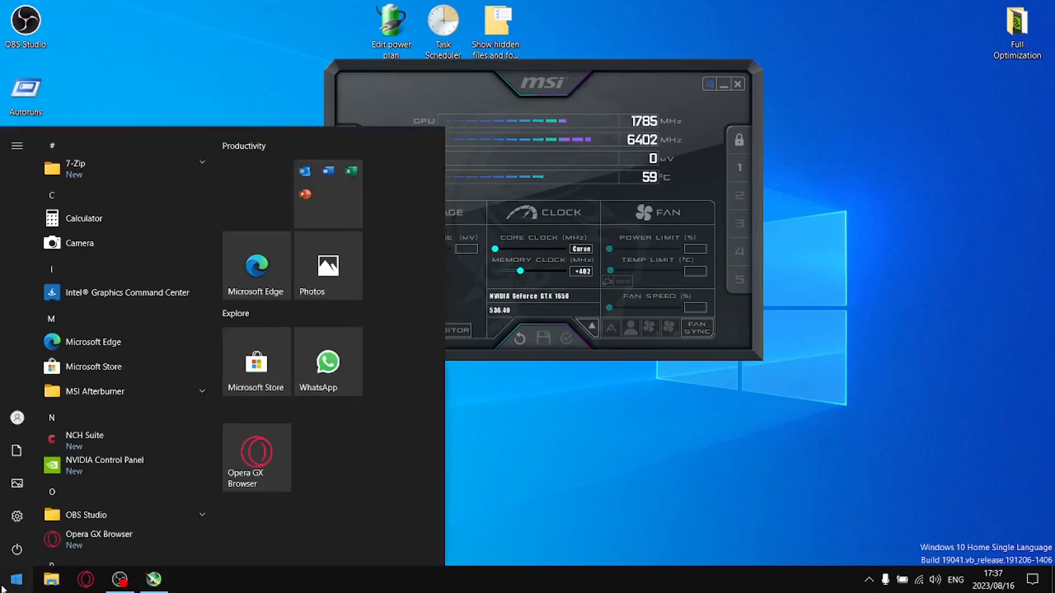
pyautogui.scroll(-5, 121, 416)
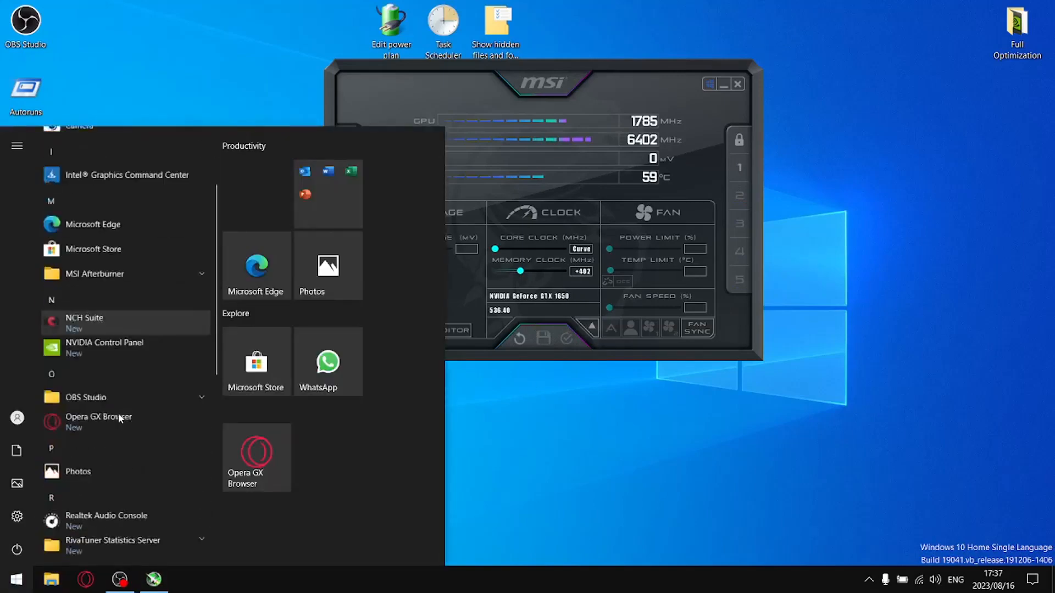
pyautogui.click(120, 406)
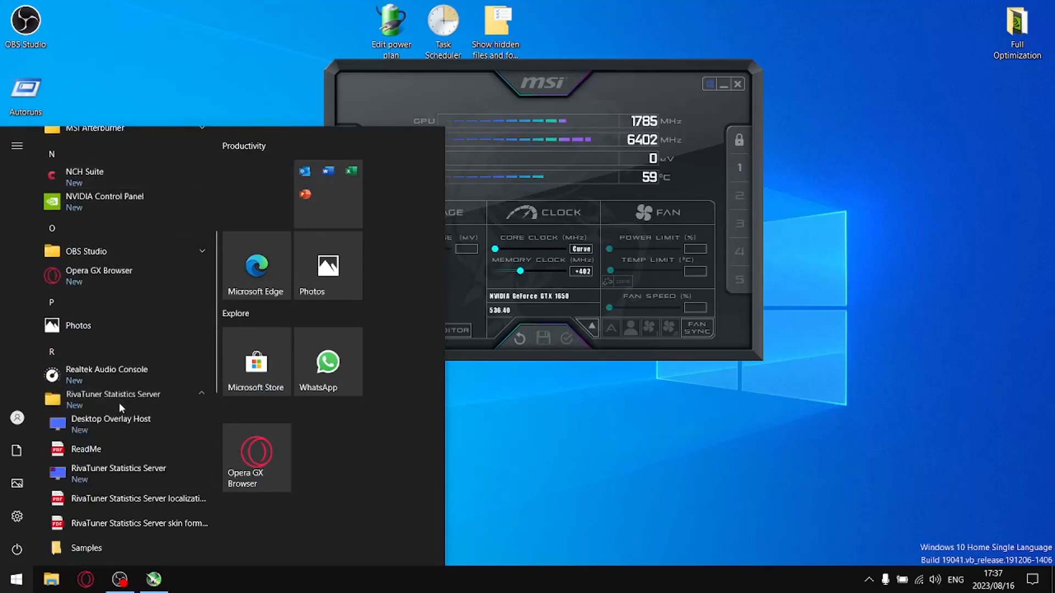
pyautogui.click(136, 477)
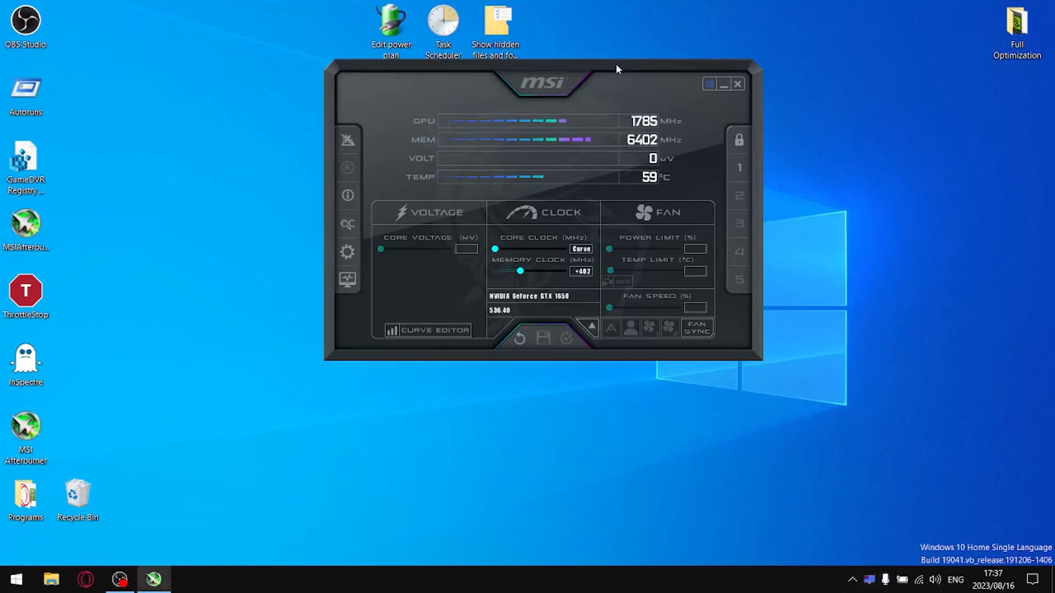
# Step: In Afterburner settings, enable start with Windows, start minimized, voltage unlock, voltage monitoring and constant voltage
pyautogui.moveTo(615, 64); pyautogui.dragTo(566, 92)
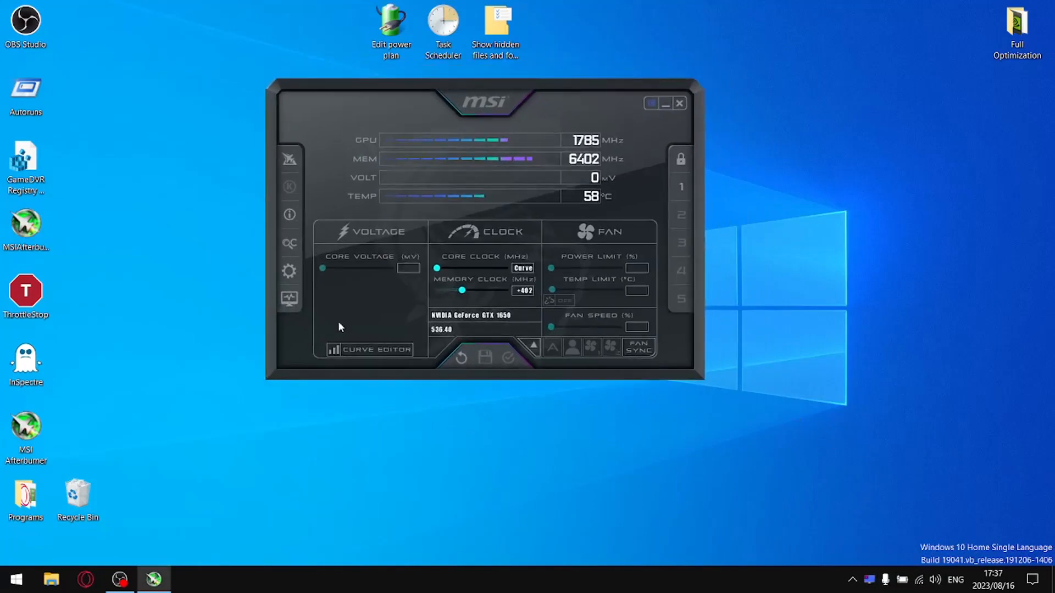
pyautogui.click(294, 278)
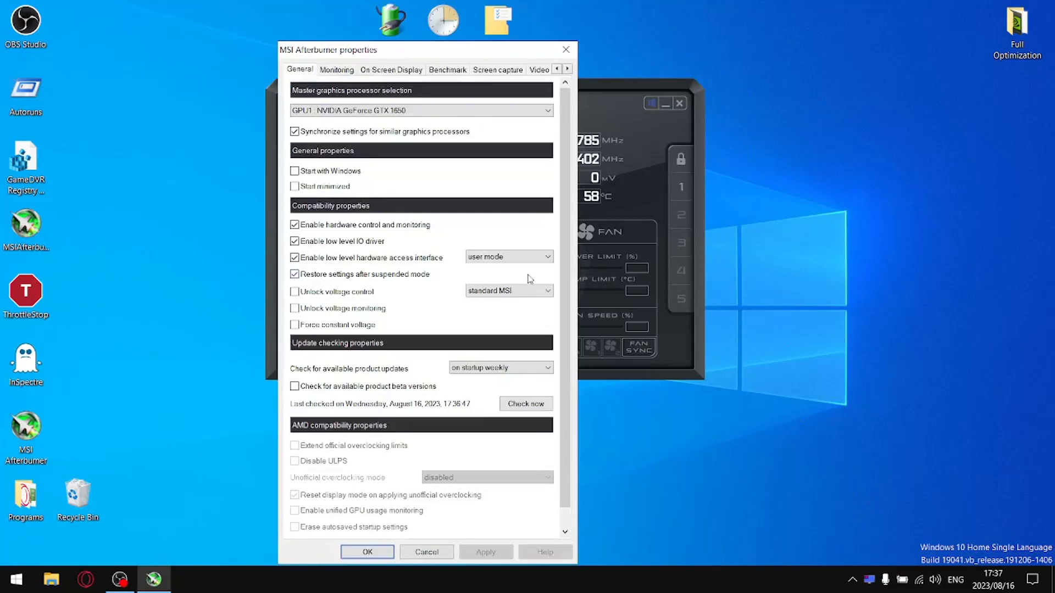
pyautogui.click(295, 171)
pyautogui.click(296, 187)
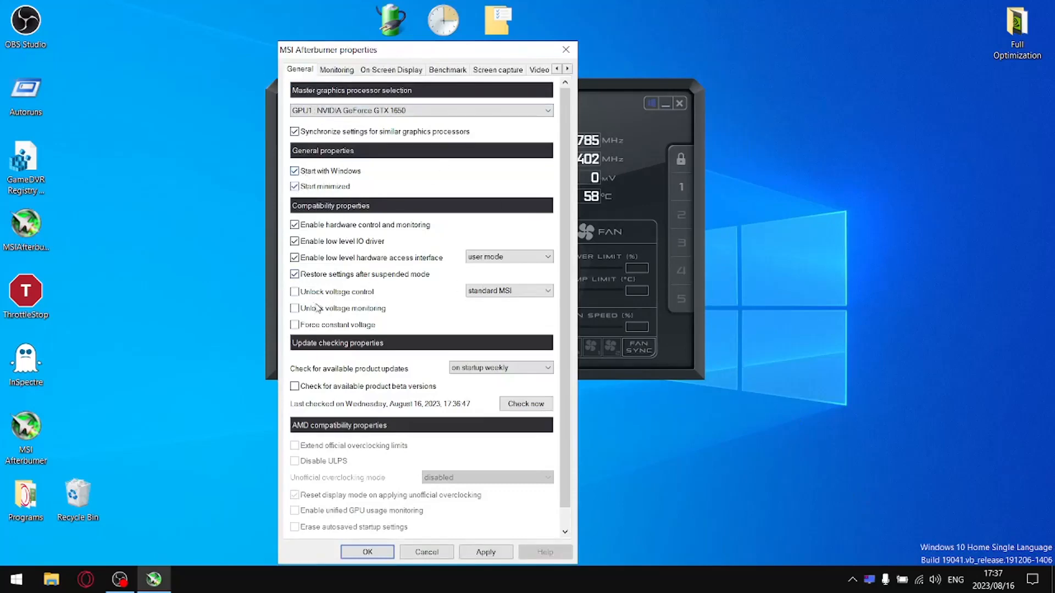
pyautogui.click(295, 292)
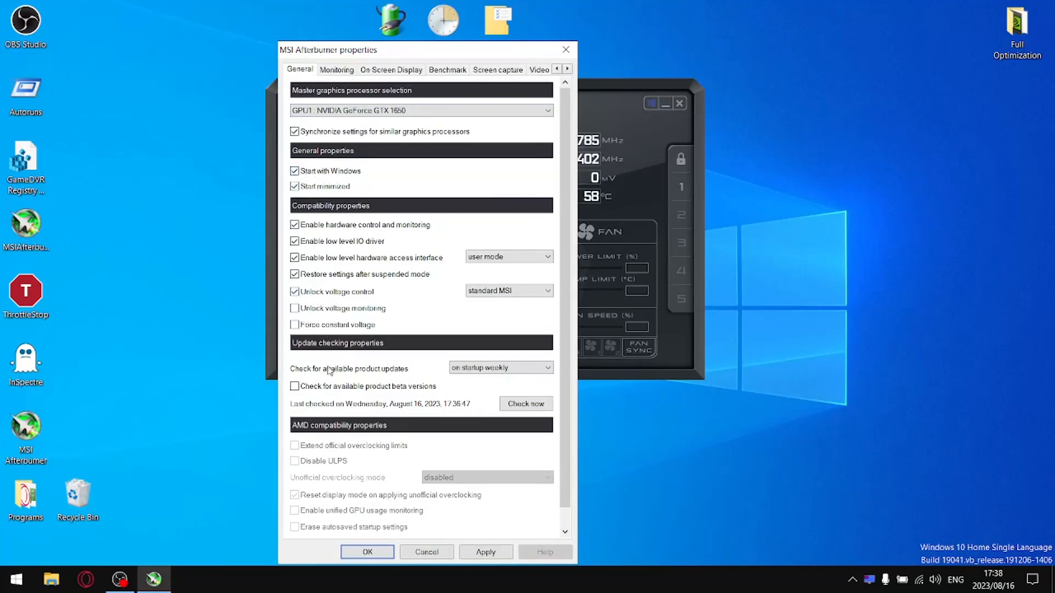
pyautogui.click(295, 308)
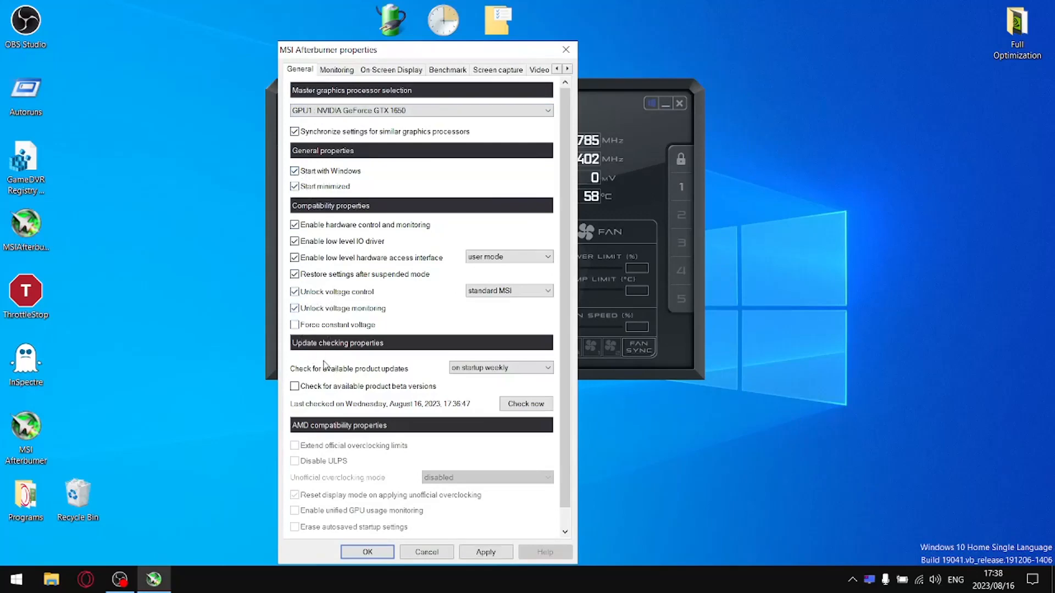
pyautogui.click(294, 327)
# Step: Turn off update checks, apply the settings and confirm the Afterburner restart
pyautogui.click(494, 368)
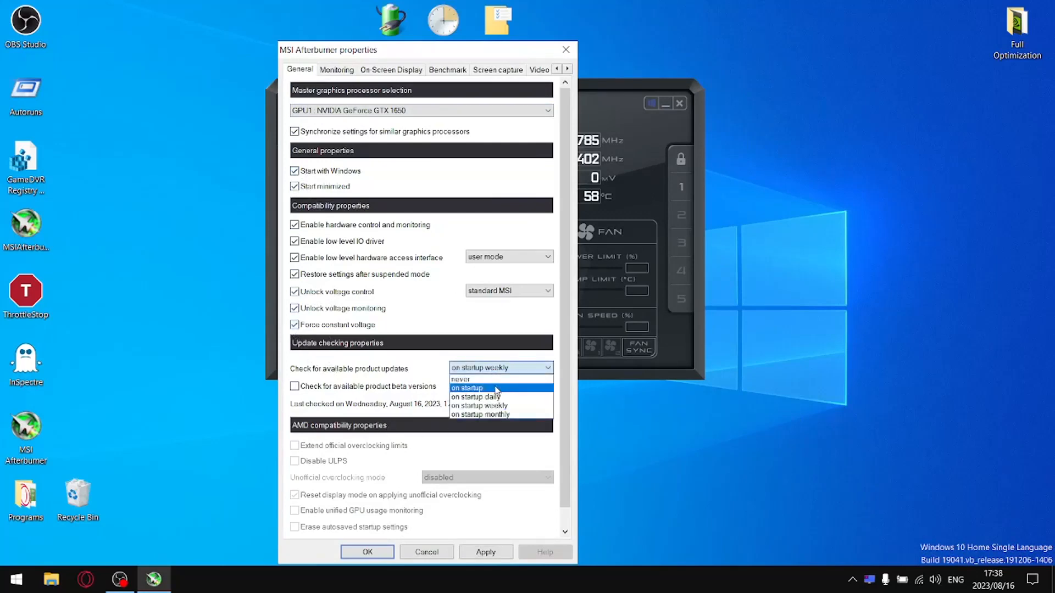
pyautogui.click(488, 386)
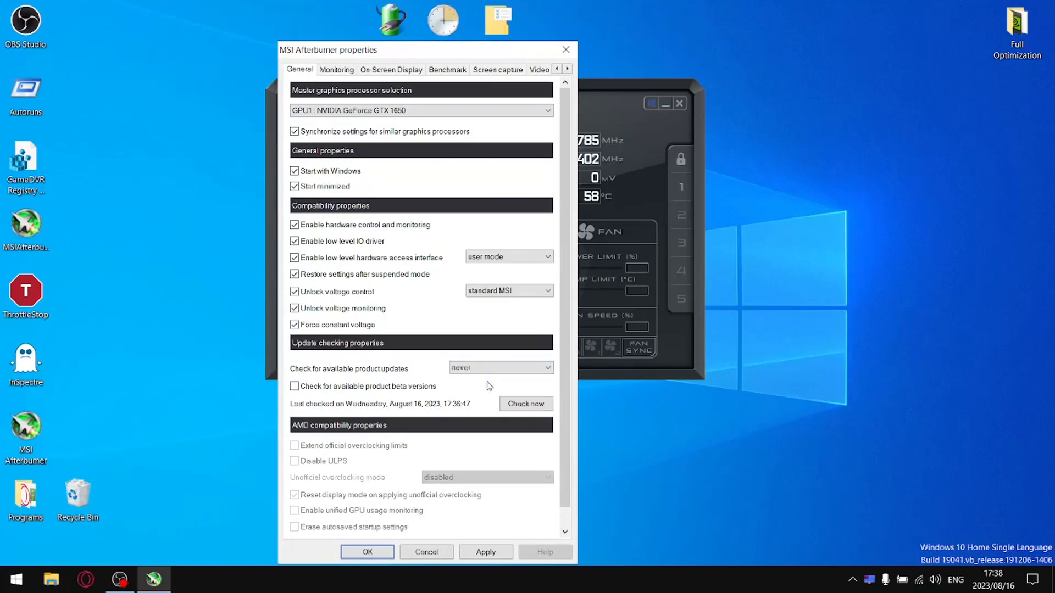
pyautogui.click(485, 552)
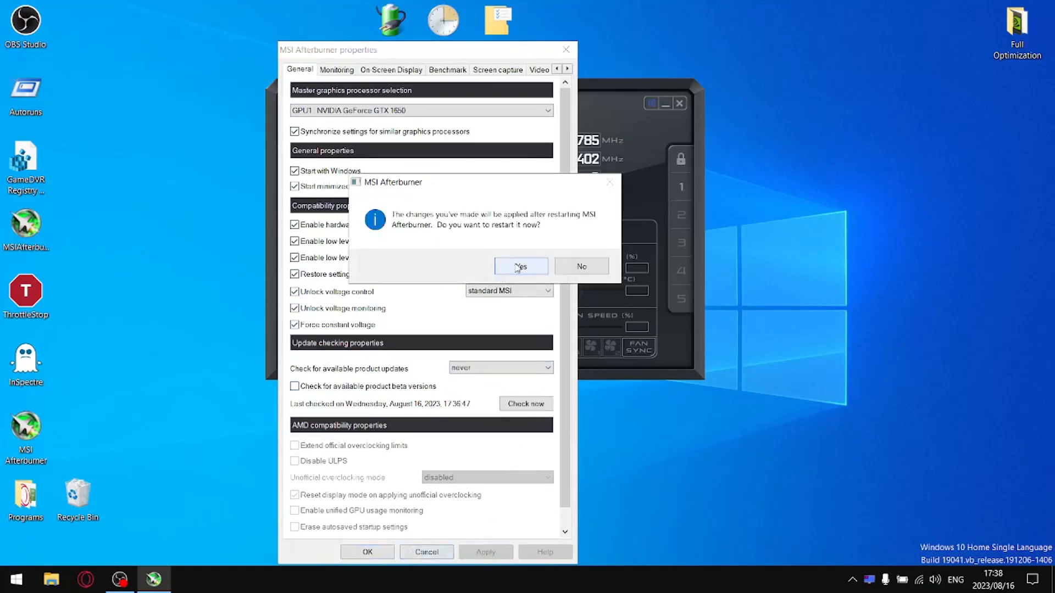
pyautogui.click(521, 267)
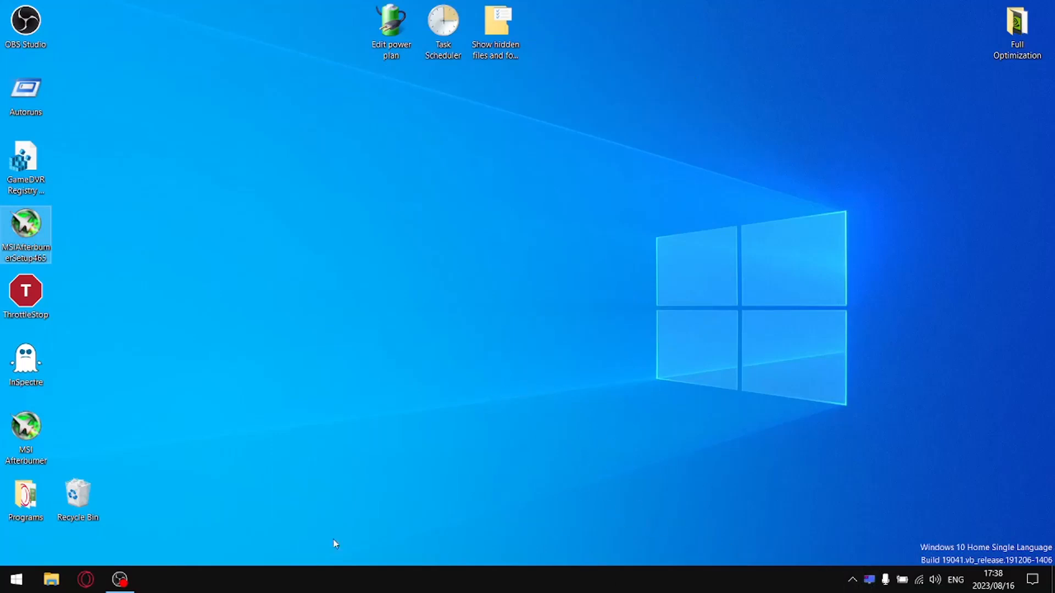
# Step: Reopen Afterburner from the hidden tray icons and bring up its properties
pyautogui.click(852, 581)
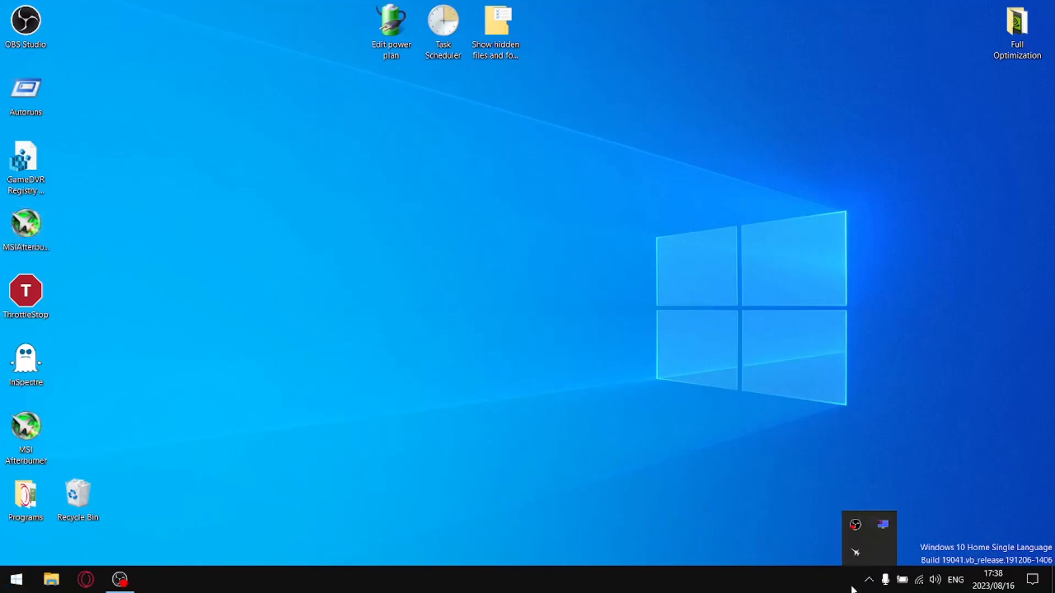
pyautogui.click(856, 559)
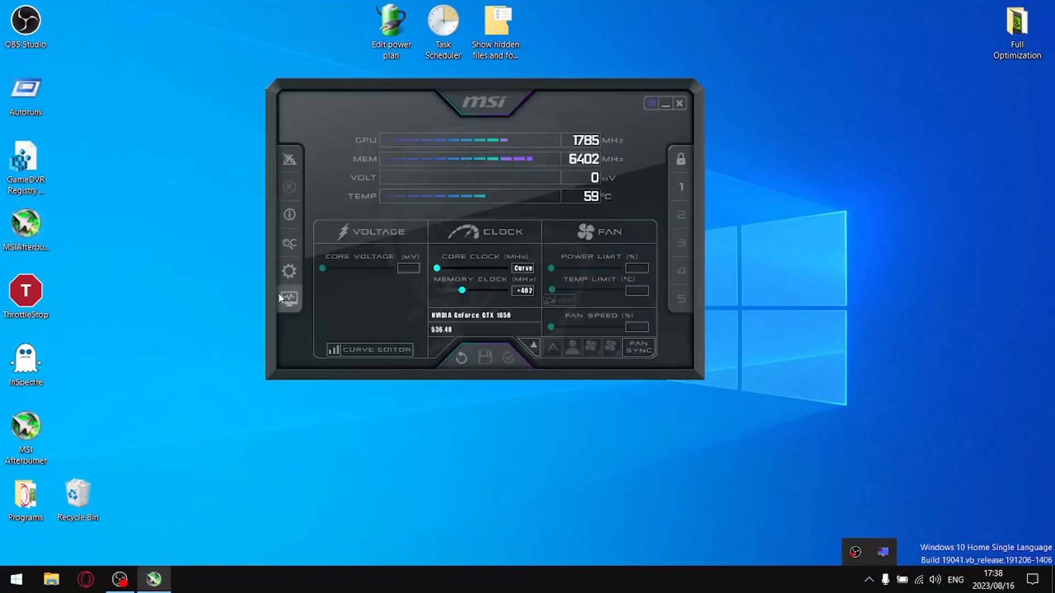
pyautogui.click(290, 270)
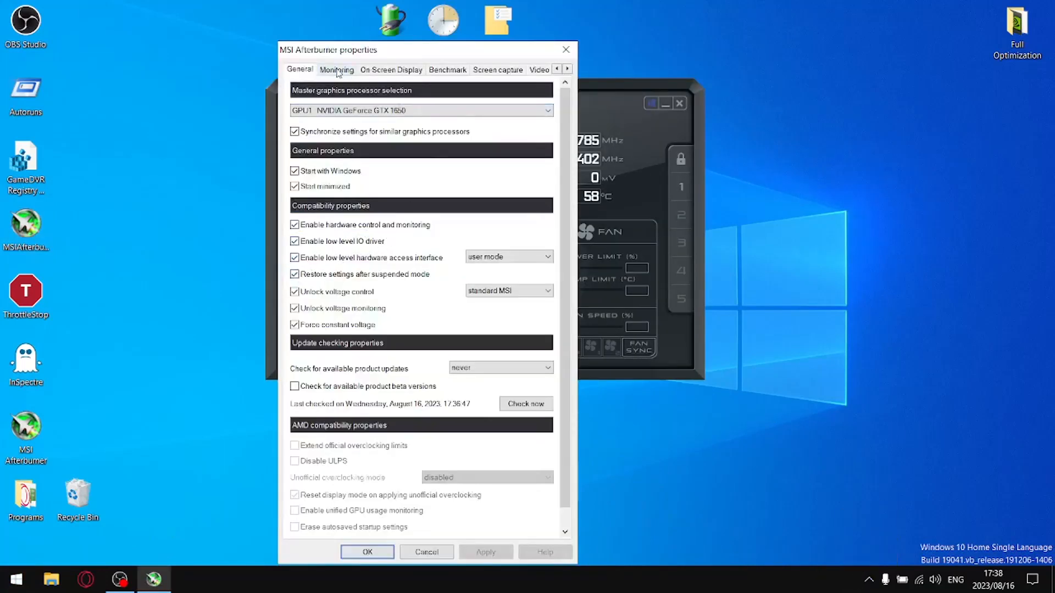
# Step: Open RivaTuner Statistics Server from the tray and enable Start with Windows
pyautogui.click(868, 580)
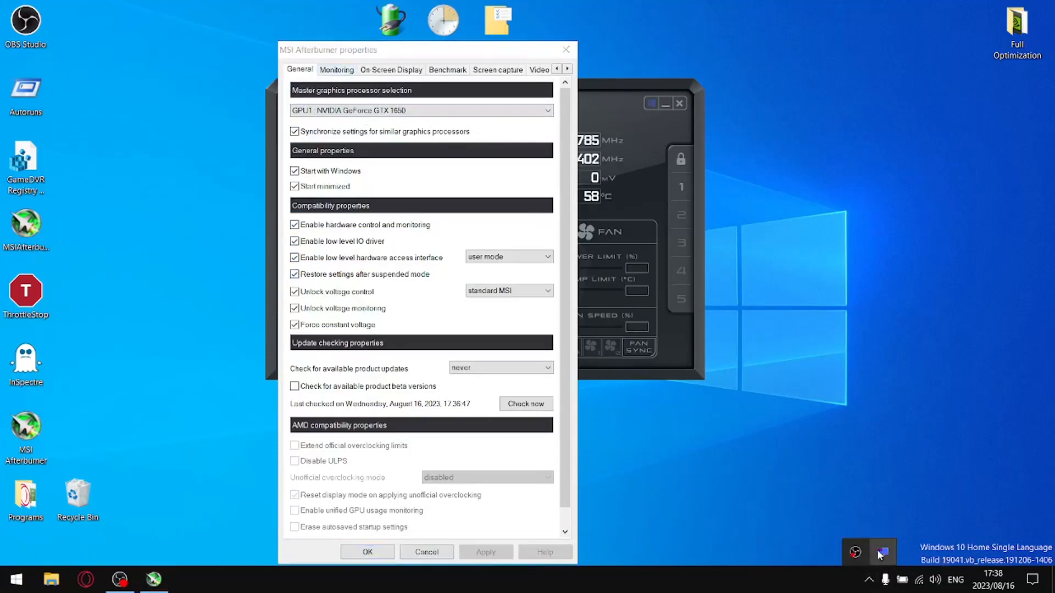
pyautogui.click(881, 552)
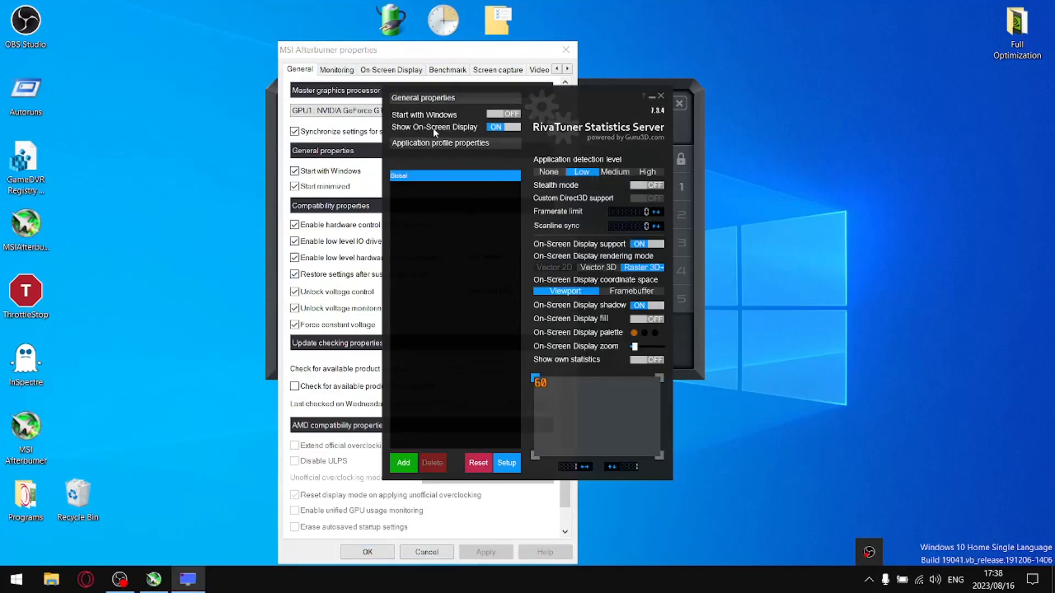
pyautogui.click(501, 114)
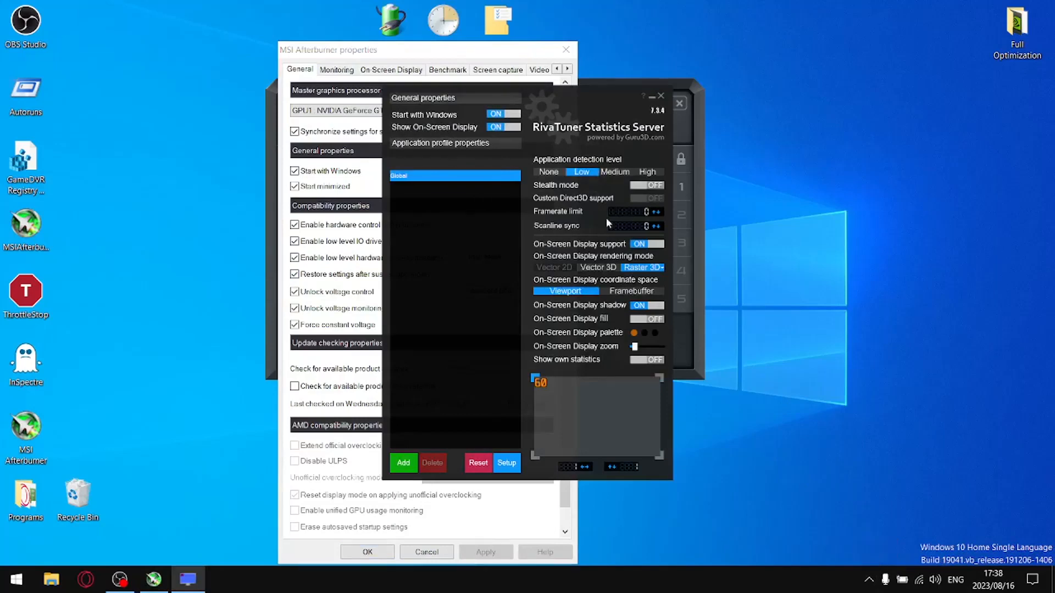
# Step: Set RivaTuner's update checks to never, save, and minimize its window
pyautogui.click(507, 463)
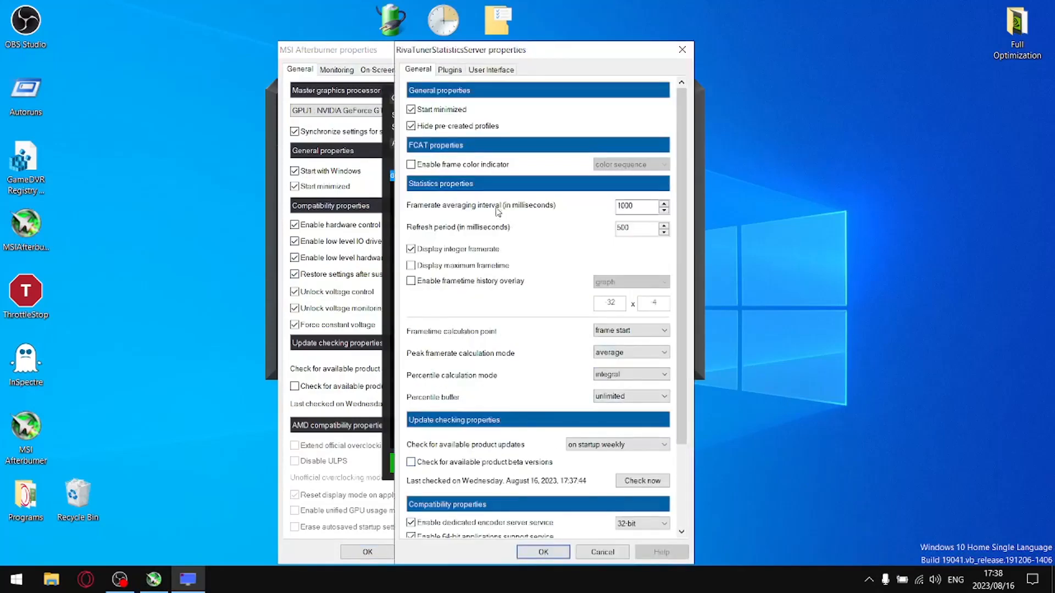
pyautogui.click(592, 447)
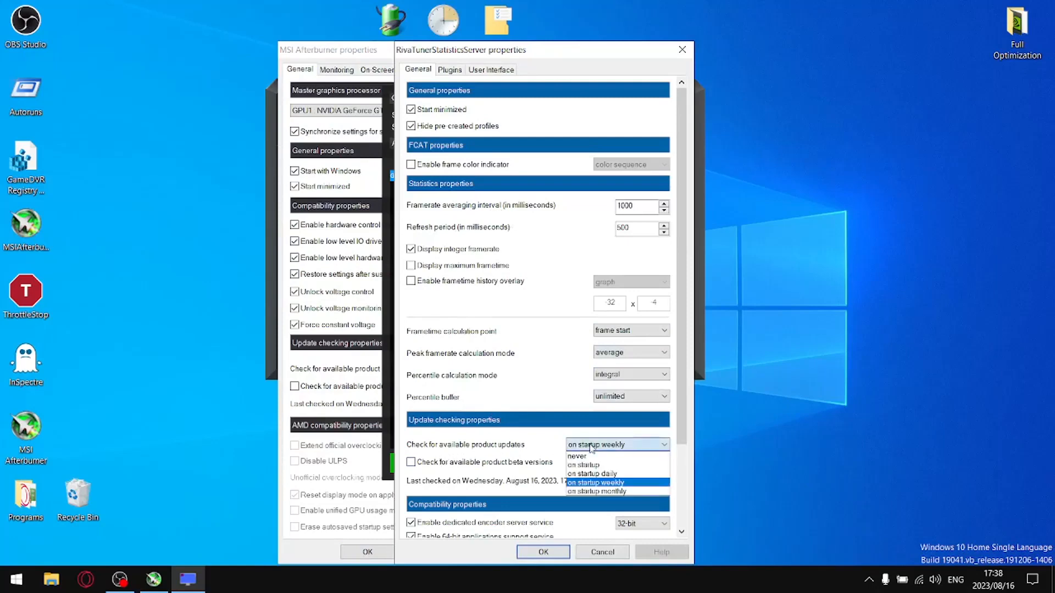
pyautogui.click(594, 457)
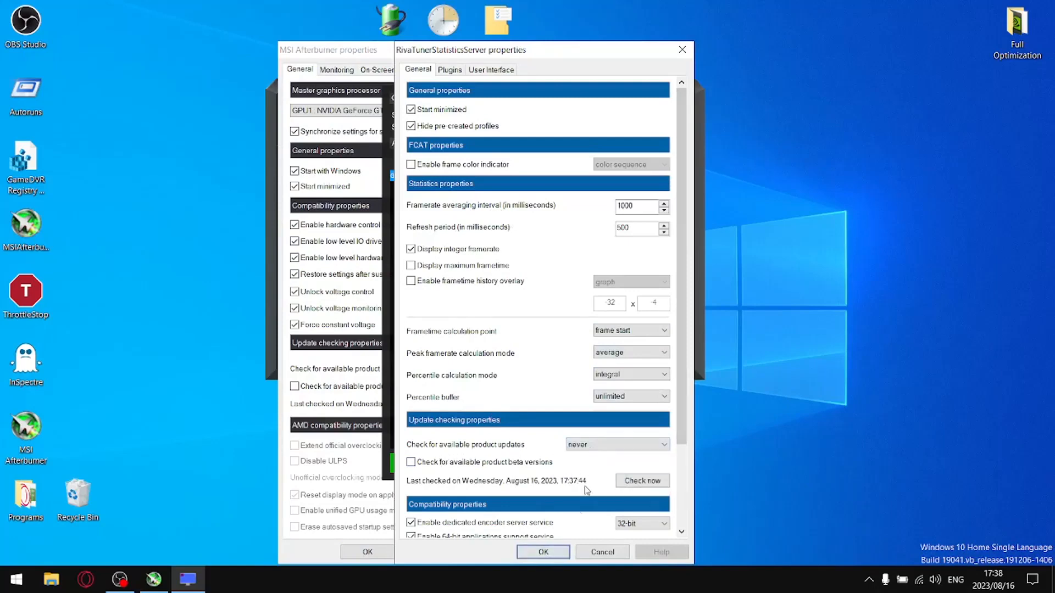
pyautogui.click(543, 551)
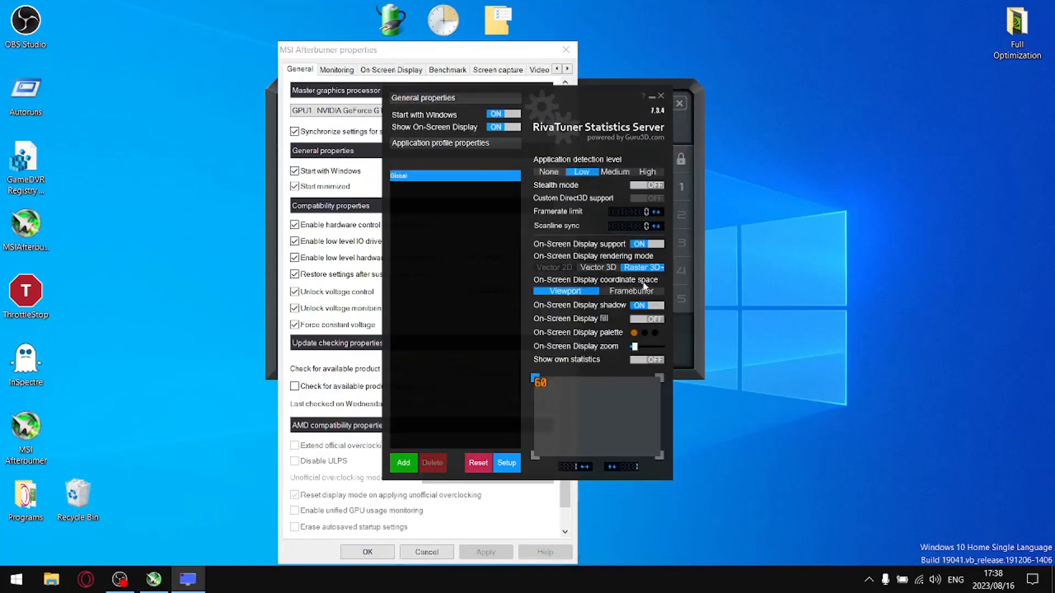
pyautogui.click(651, 95)
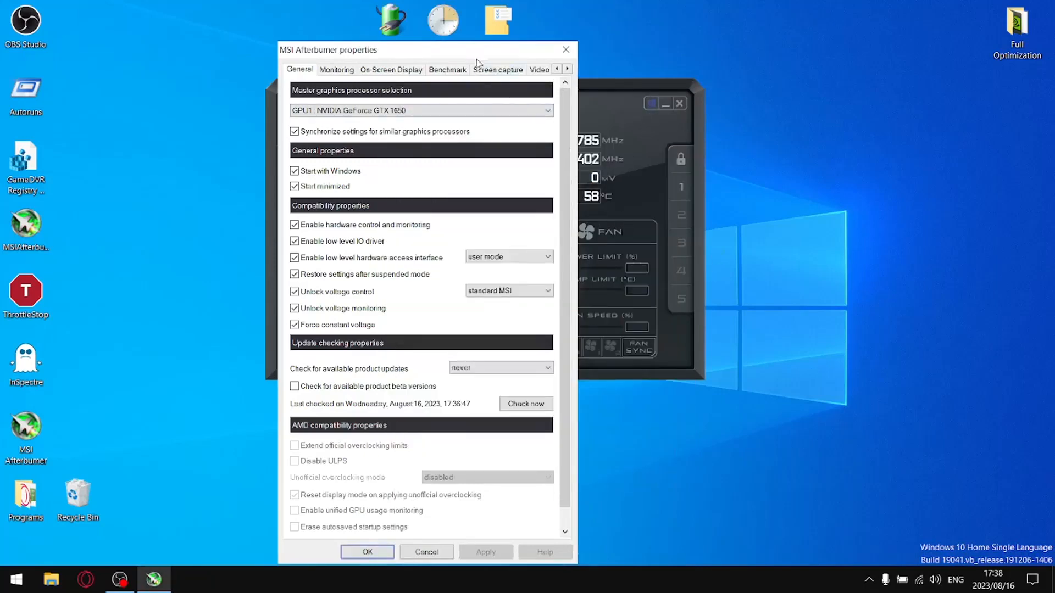
pyautogui.moveTo(475, 52); pyautogui.dragTo(454, 22)
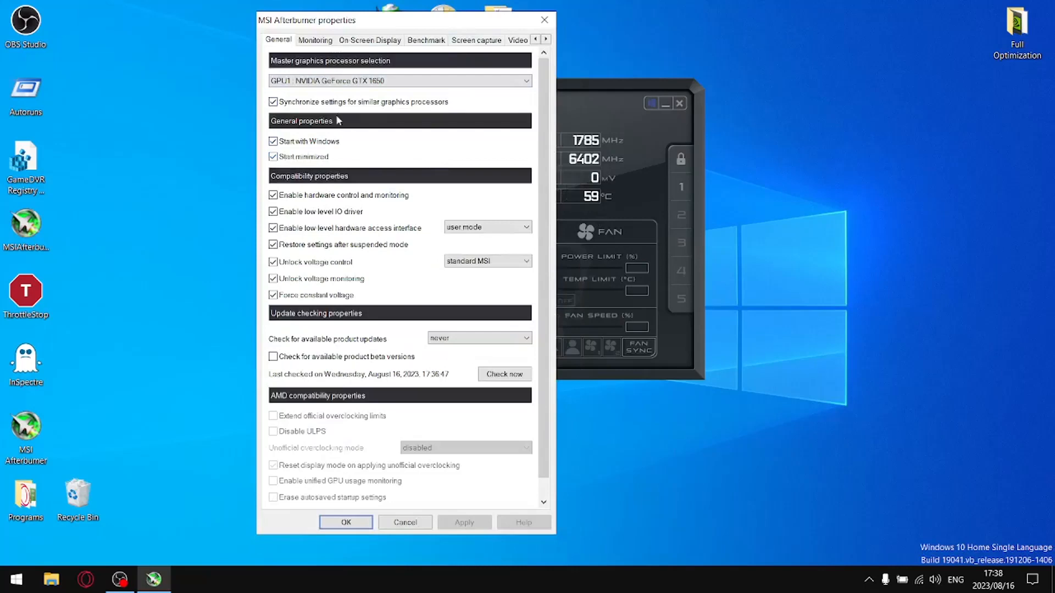
# Step: Move GPU1 usage to the top and untick GPU2 usage, GPU1/GPU2 VID and GPU1 BUS graphs
pyautogui.click(321, 44)
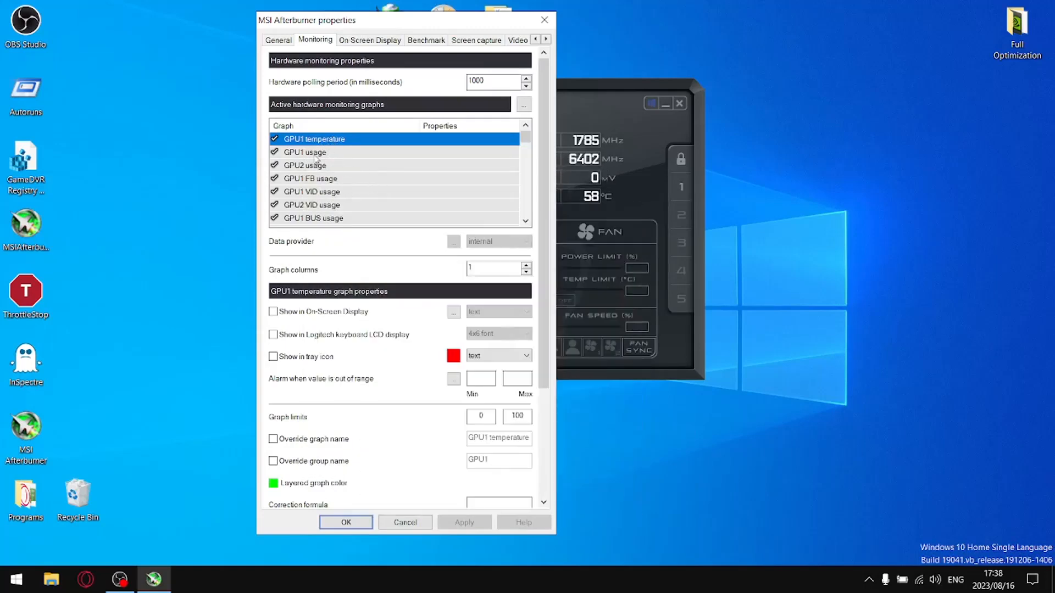
pyautogui.moveTo(315, 155); pyautogui.dragTo(316, 135)
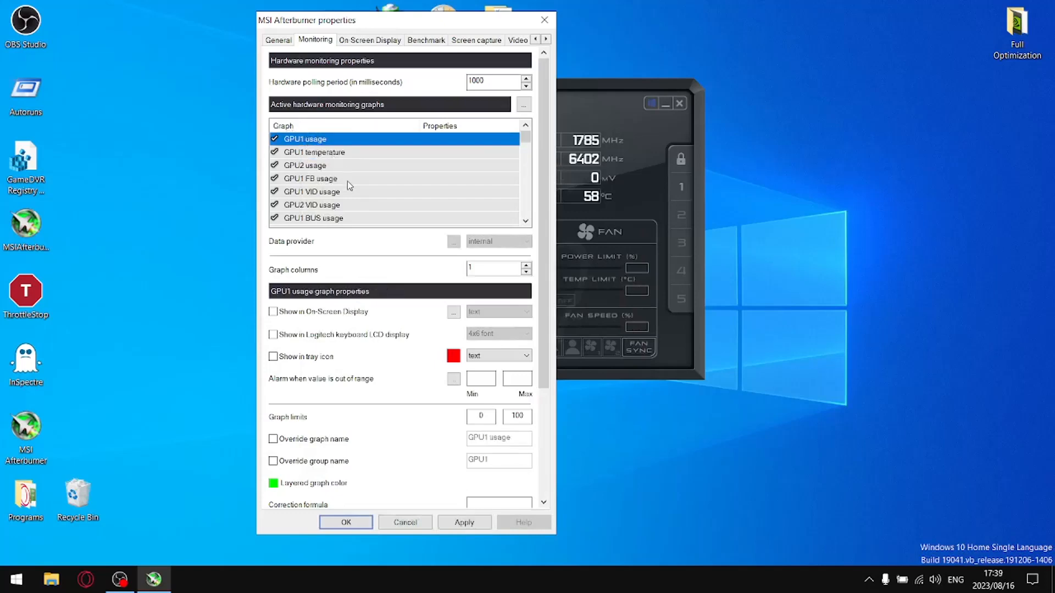
pyautogui.click(275, 166)
pyautogui.click(275, 192)
pyautogui.click(275, 205)
pyautogui.click(275, 218)
# Step: Drag GPU1 memory usage and GPU1 core clock up to the top of the graph list
pyautogui.click(526, 222)
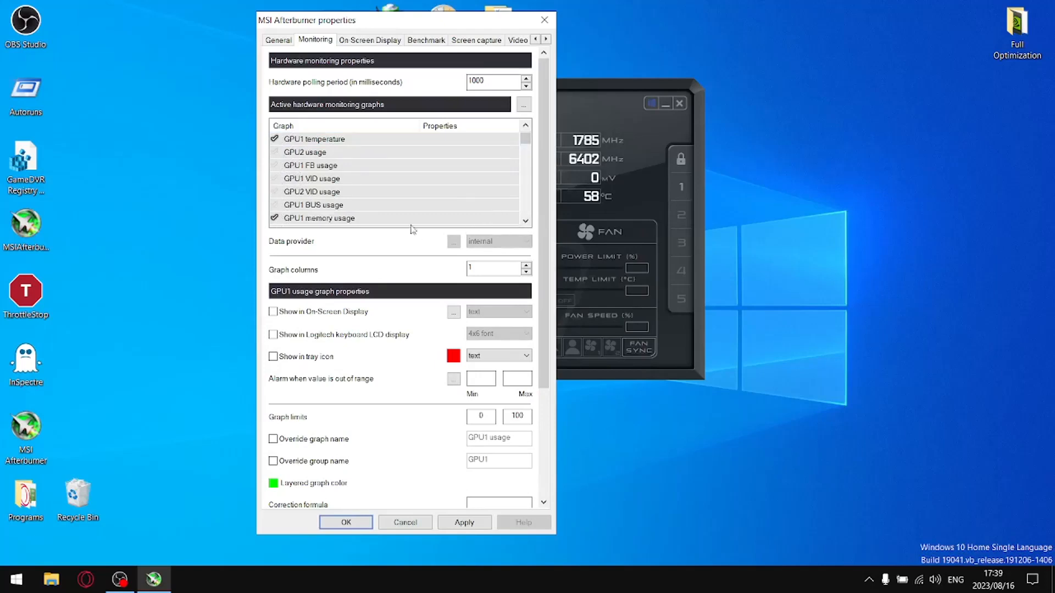
pyautogui.moveTo(314, 219); pyautogui.dragTo(318, 154)
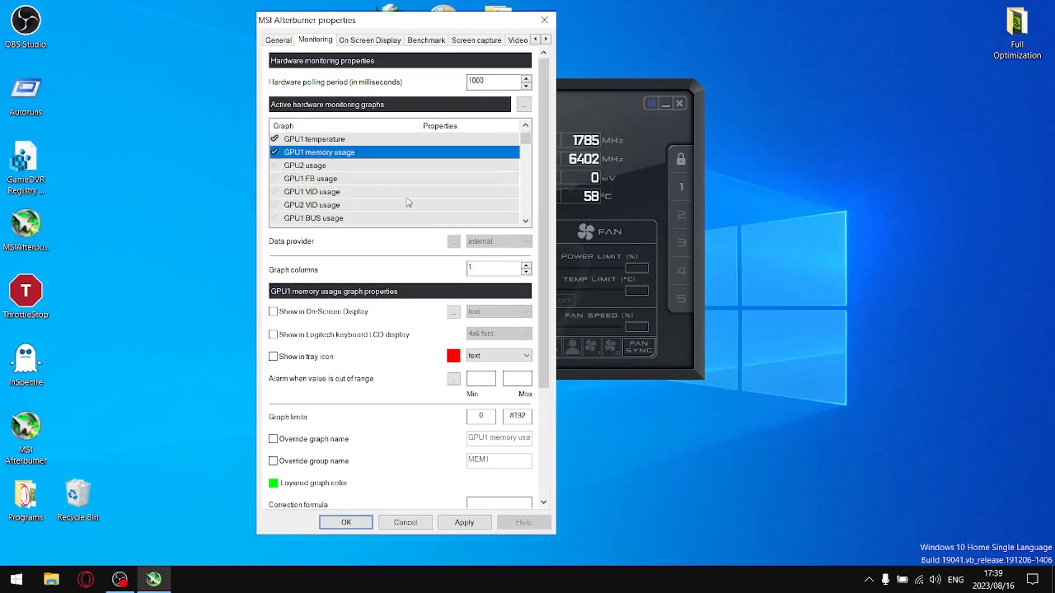
pyautogui.click(525, 222)
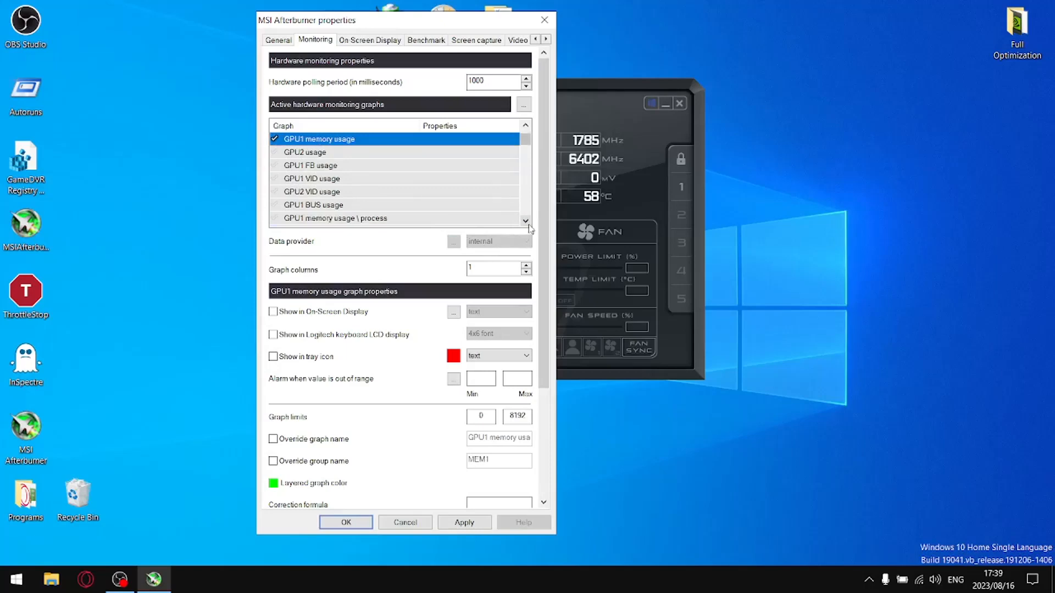
pyautogui.click(526, 222)
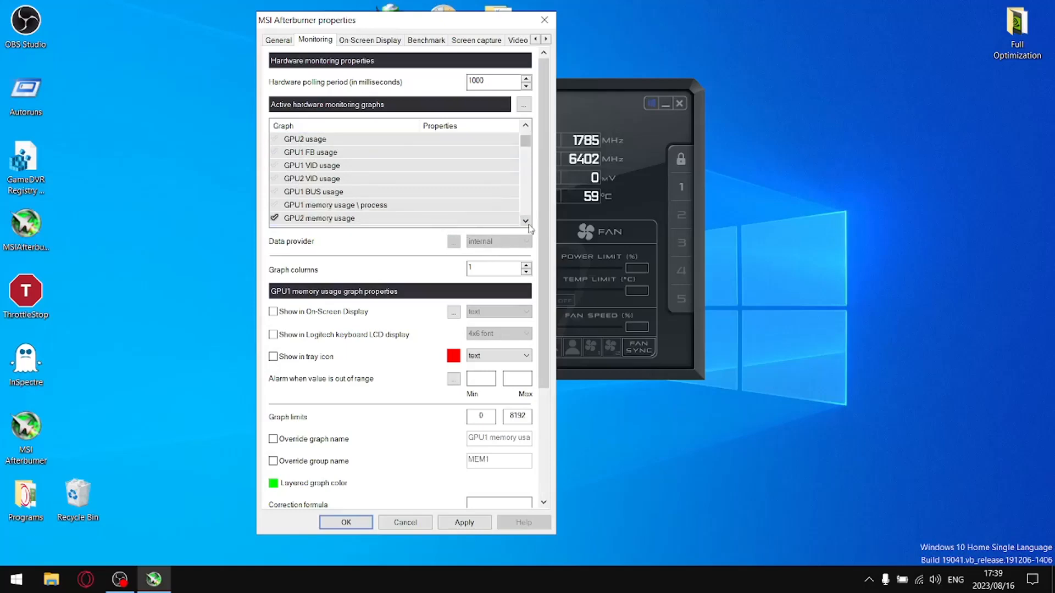
pyautogui.click(525, 222)
pyautogui.click(526, 221)
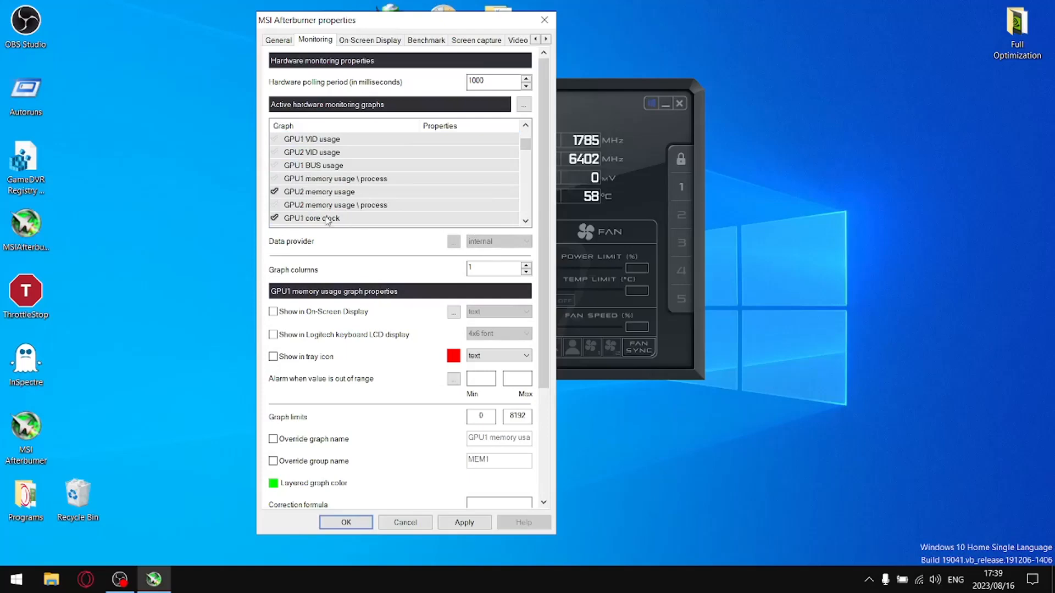
pyautogui.moveTo(328, 221); pyautogui.dragTo(335, 141)
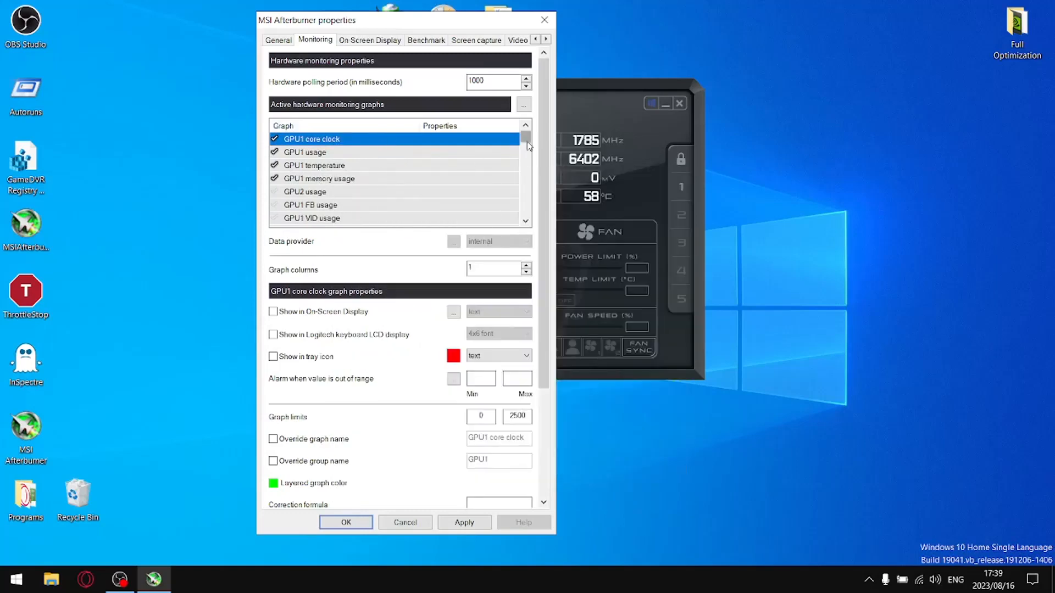
pyautogui.moveTo(526, 141); pyautogui.dragTo(526, 210)
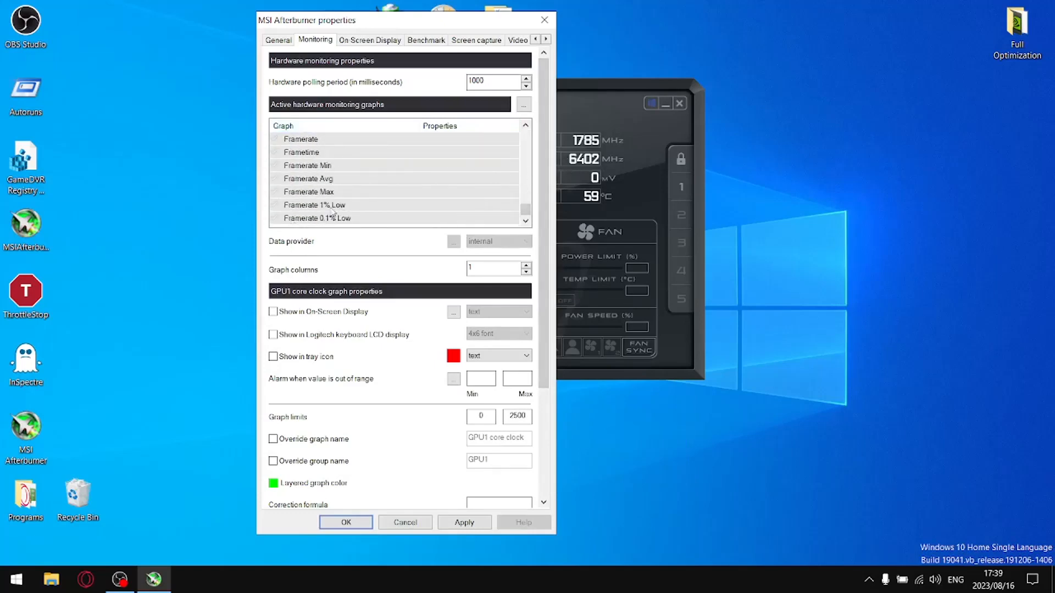
pyautogui.moveTo(527, 211); pyautogui.dragTo(526, 105)
pyautogui.moveTo(526, 209); pyautogui.dragTo(526, 135)
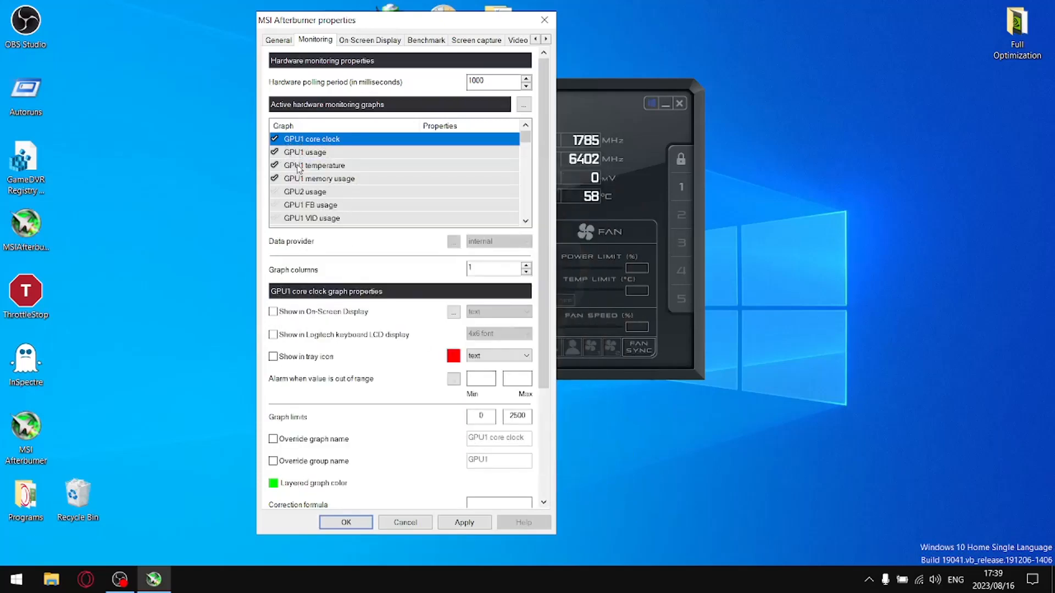
# Step: Show GPU1 core clock, usage and temperature in the on-screen display
pyautogui.click(316, 313)
pyautogui.click(311, 155)
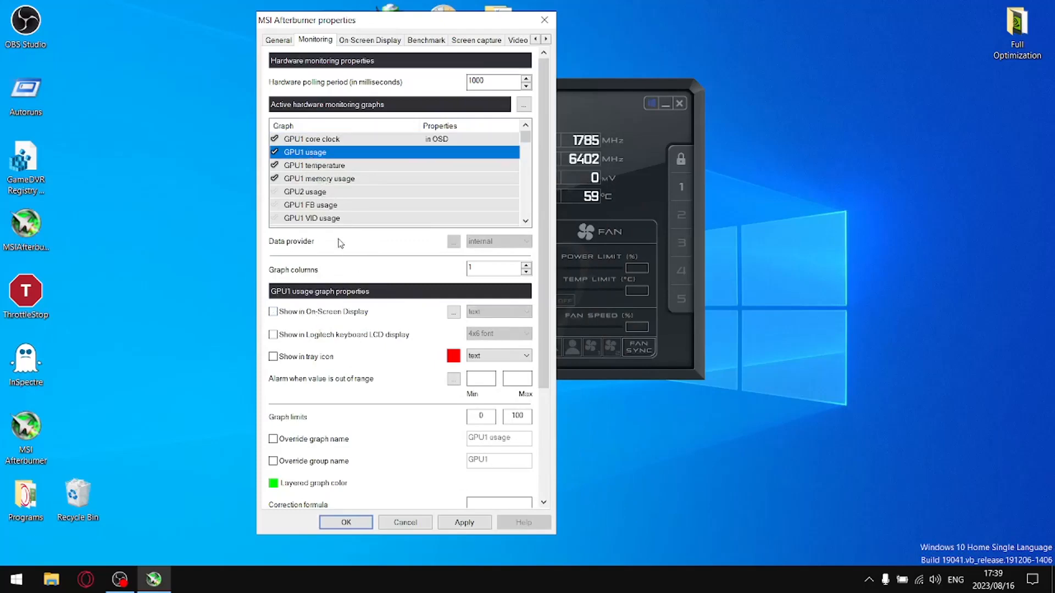
pyautogui.click(346, 312)
pyautogui.click(320, 168)
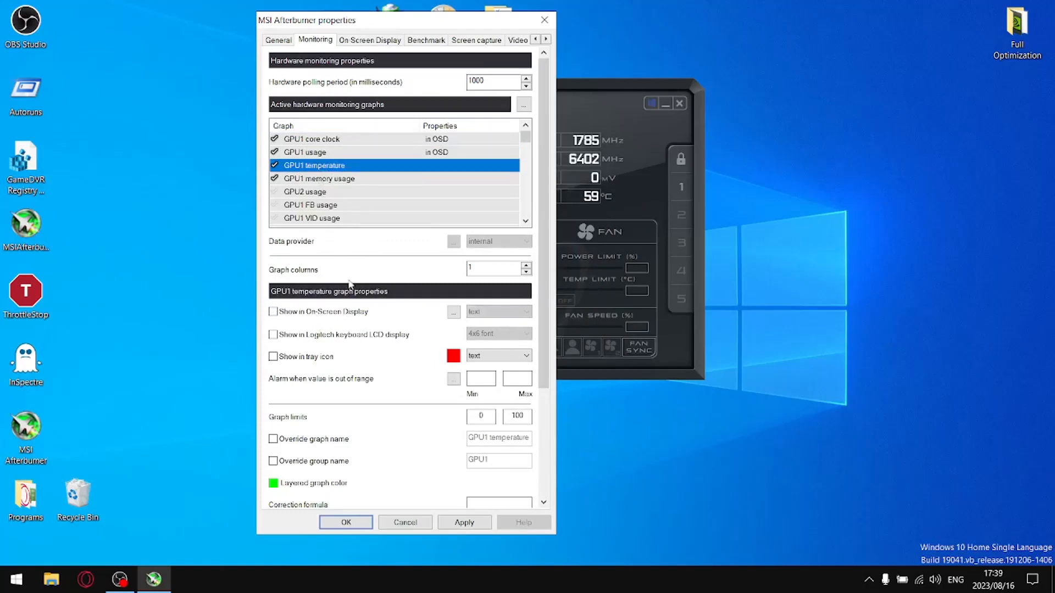
pyautogui.click(349, 313)
# Step: Give GPU1 core clock the custom group name Gtx 1650m and copy that name
pyautogui.click(311, 141)
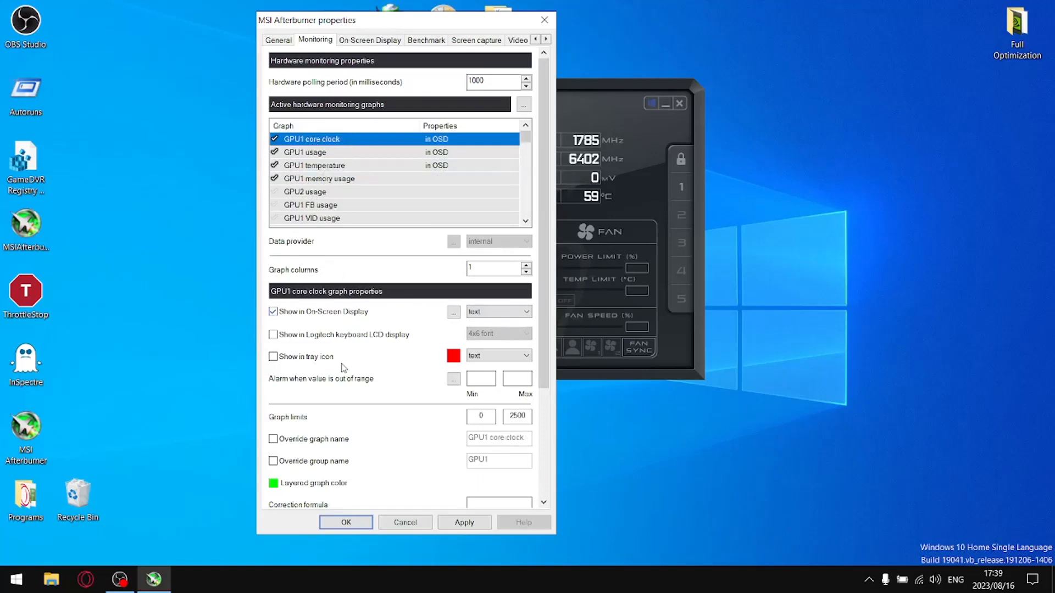
pyautogui.click(311, 463)
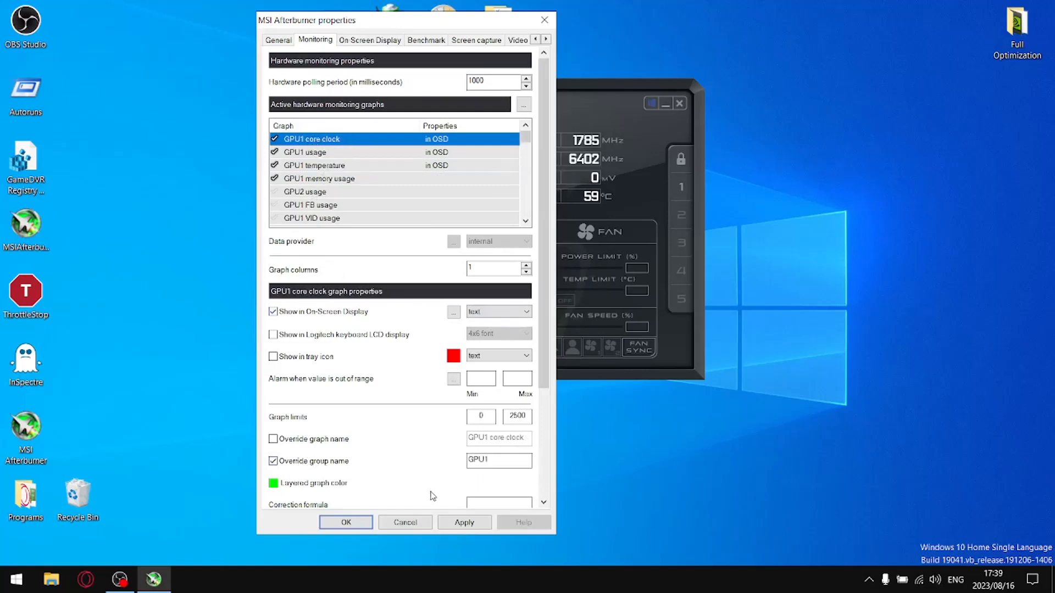
pyautogui.doubleClick(503, 464)
pyautogui.write('G')
pyautogui.moveTo(516, 460); pyautogui.dragTo(456, 459)
pyautogui.rightClick(487, 462)
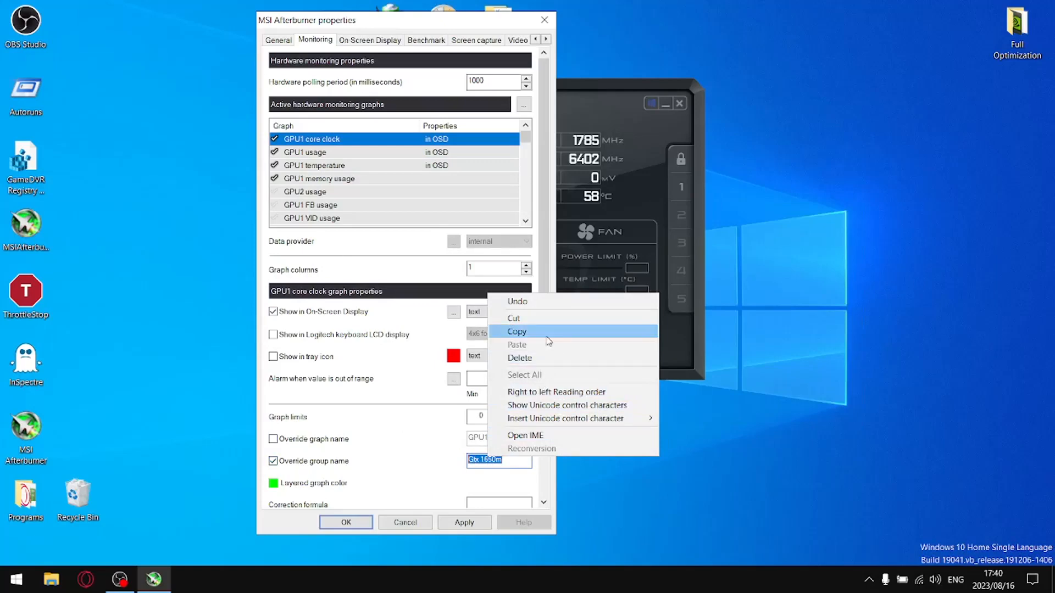
pyautogui.click(511, 332)
# Step: Paste Gtx 1650m as the override group name for GPU1 usage and GPU1 temperature
pyautogui.click(327, 153)
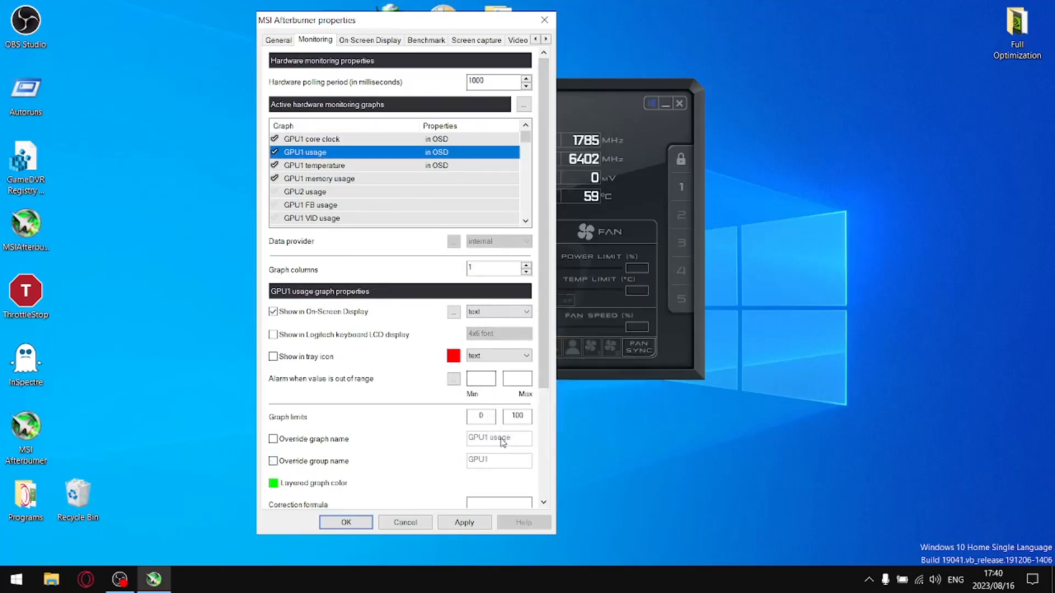
pyautogui.click(316, 464)
pyautogui.moveTo(489, 460); pyautogui.dragTo(475, 461)
pyautogui.rightClick(485, 461)
pyautogui.click(512, 360)
pyautogui.click(322, 169)
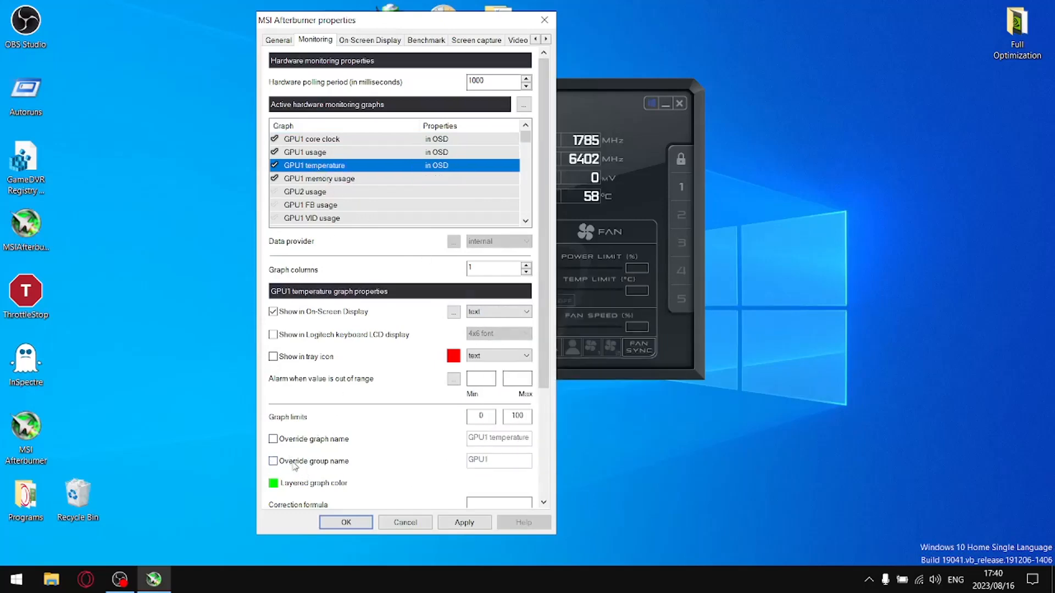
pyautogui.click(295, 467)
pyautogui.press('Tab')
pyautogui.rightClick(483, 464)
pyautogui.click(512, 354)
# Step: Show GPU1 memory usage in the on-screen display with group name Vram
pyautogui.click(331, 178)
pyautogui.click(318, 312)
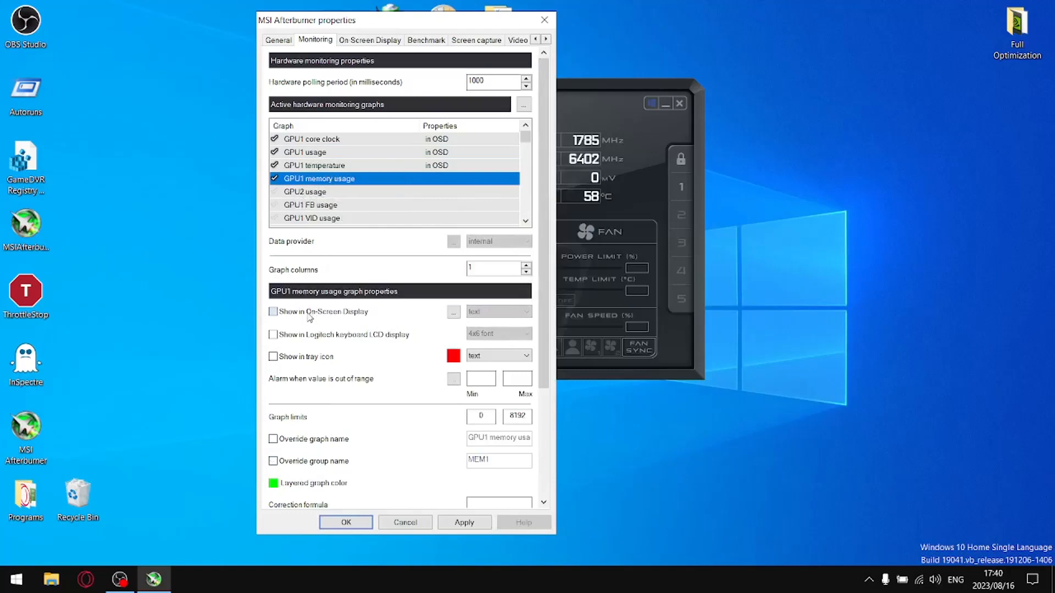
pyautogui.click(317, 463)
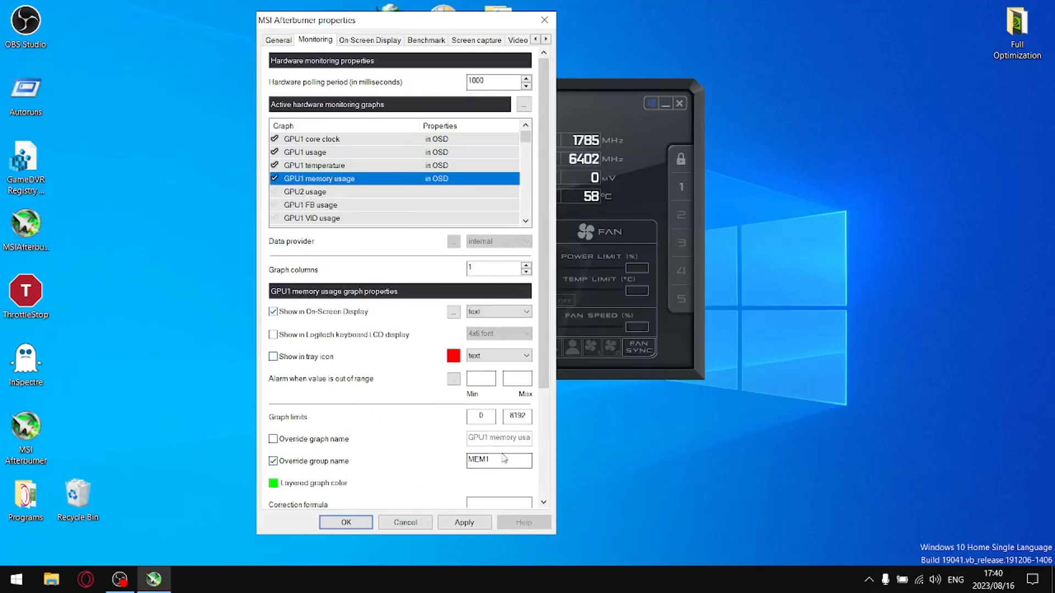
pyautogui.press('Tab')
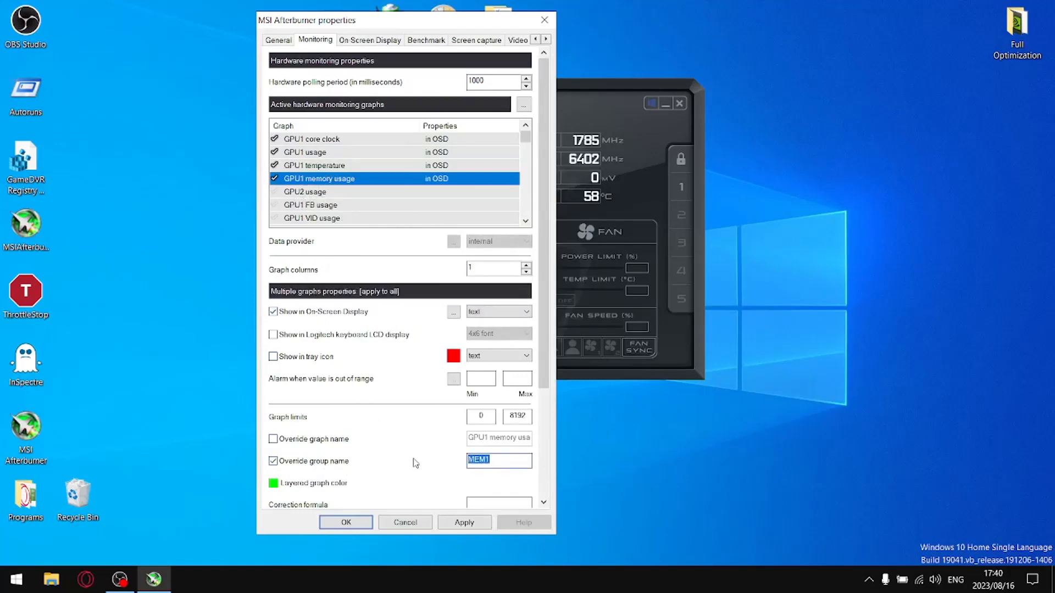
pyautogui.write('Vram')
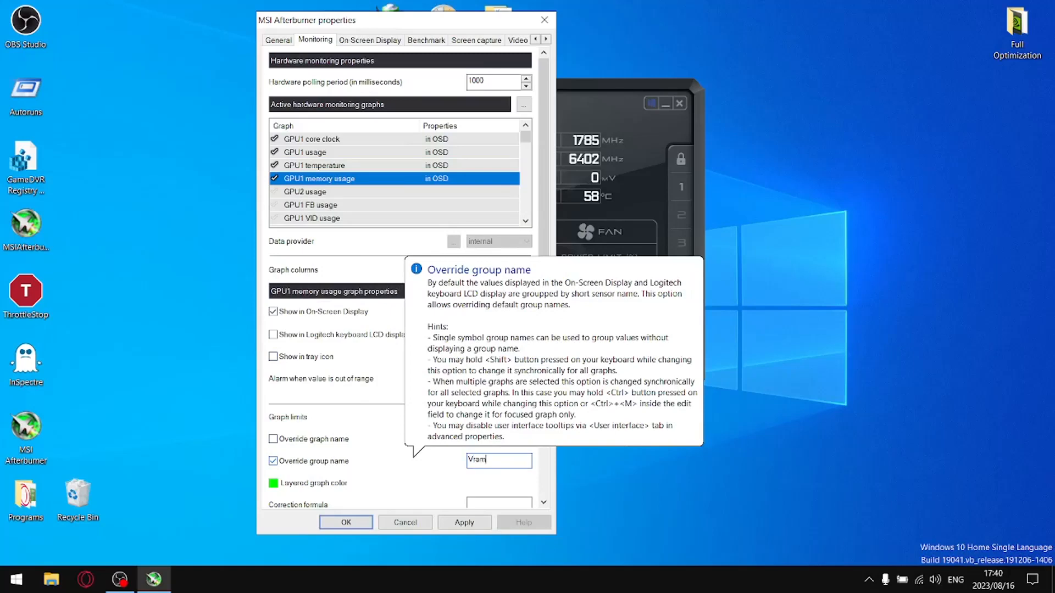
# Step: Scroll down the graph list and stop monitoring GPU2 memory usage
pyautogui.click(525, 221)
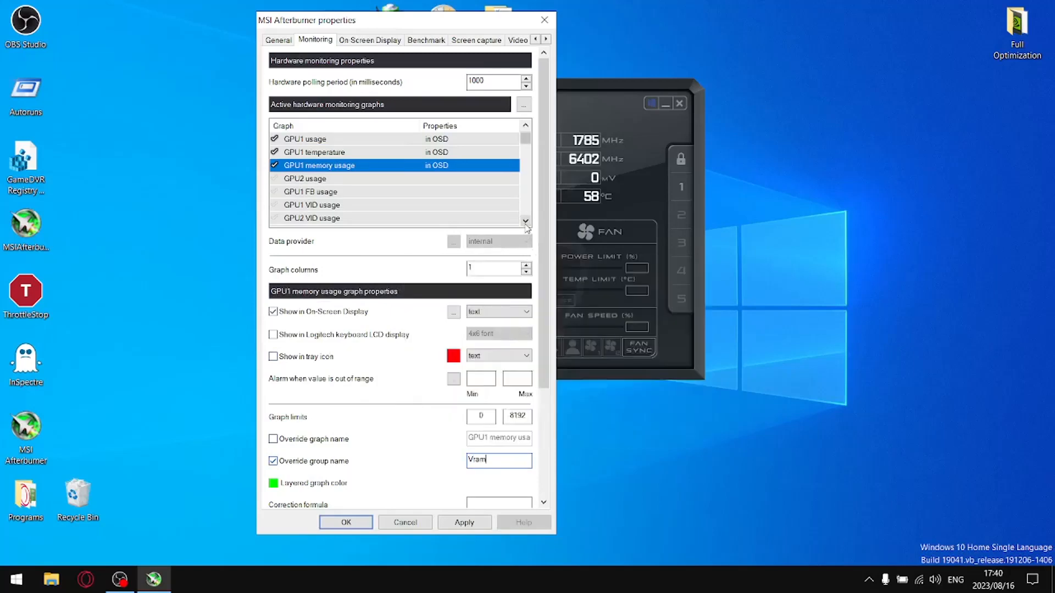
pyautogui.click(525, 221)
pyautogui.click(525, 220)
pyautogui.click(525, 221)
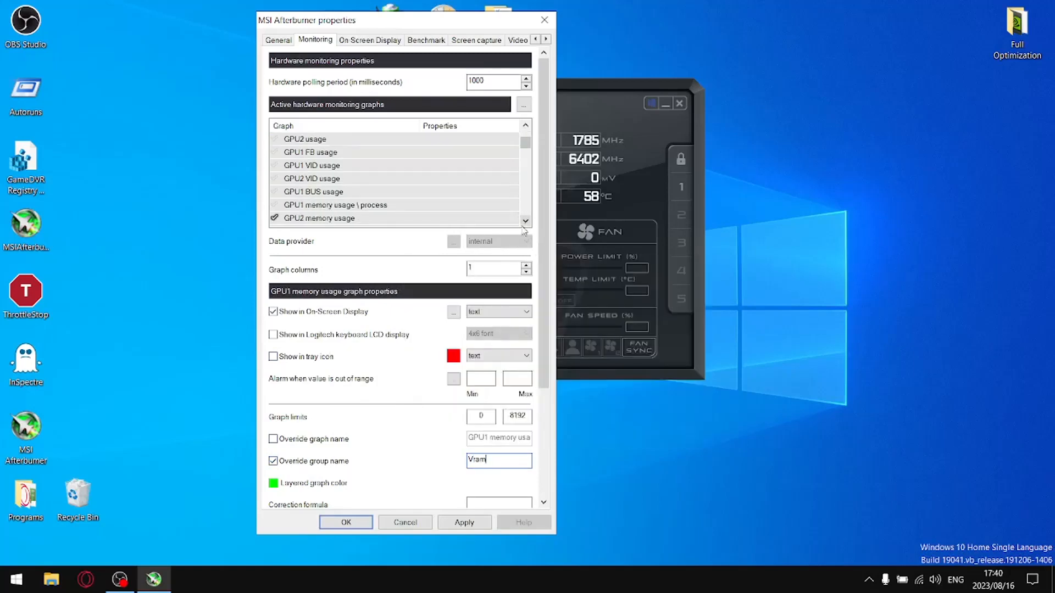
pyautogui.click(525, 221)
pyautogui.click(525, 221)
pyautogui.click(525, 221)
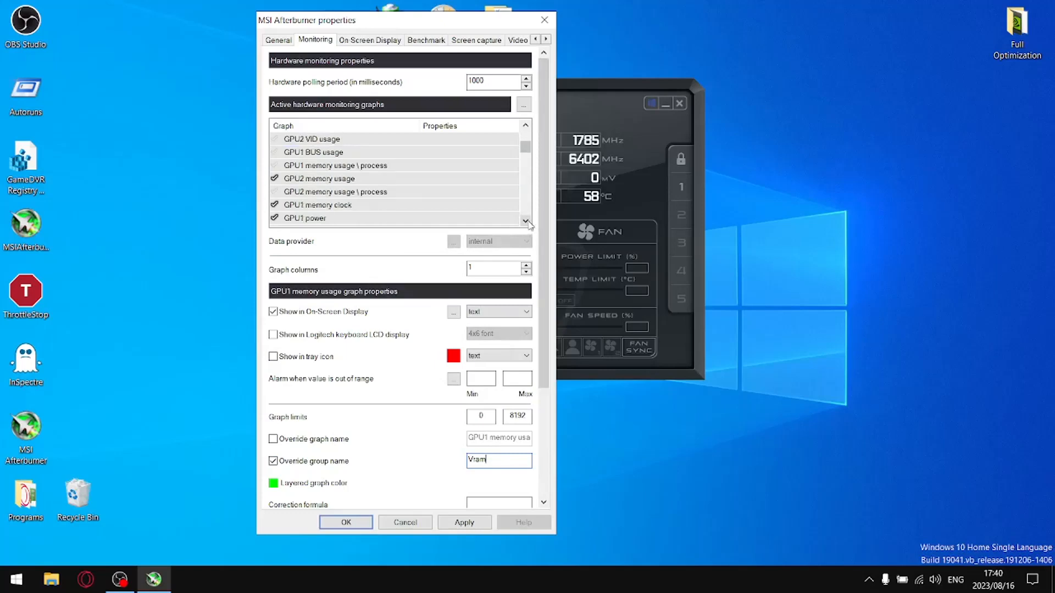
pyautogui.click(279, 181)
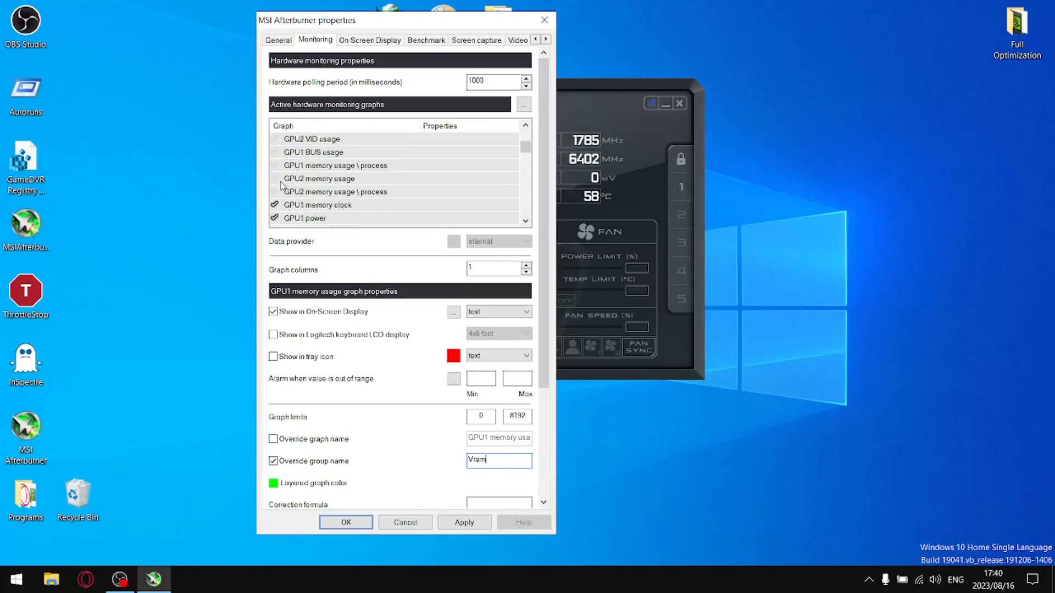
# Step: Show GPU1 memory clock in the OSD with a custom group name and move it up beside the GPU1 graphs
pyautogui.click(315, 206)
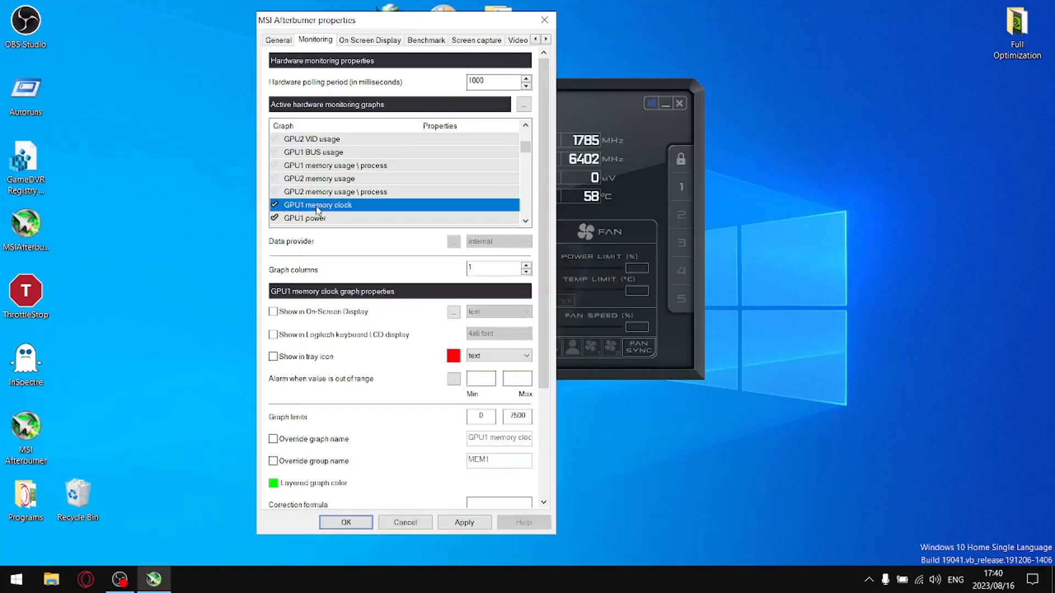
pyautogui.click(273, 311)
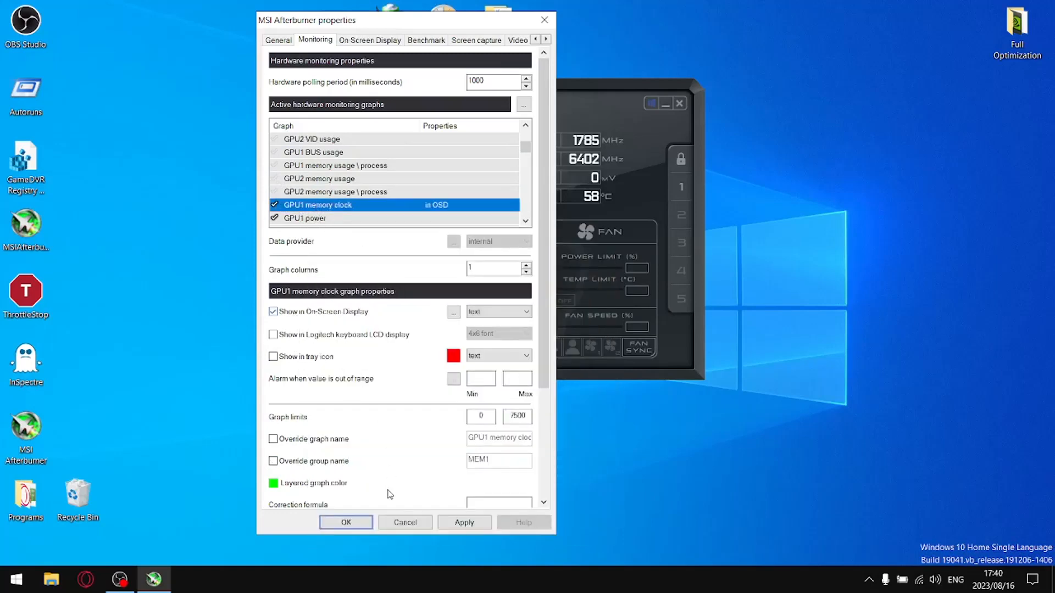
pyautogui.click(300, 465)
pyautogui.moveTo(504, 461); pyautogui.dragTo(405, 440)
pyautogui.hotkey('ctrl', 'c')
pyautogui.write('Vram')
pyautogui.moveTo(331, 212); pyautogui.dragTo(351, 168)
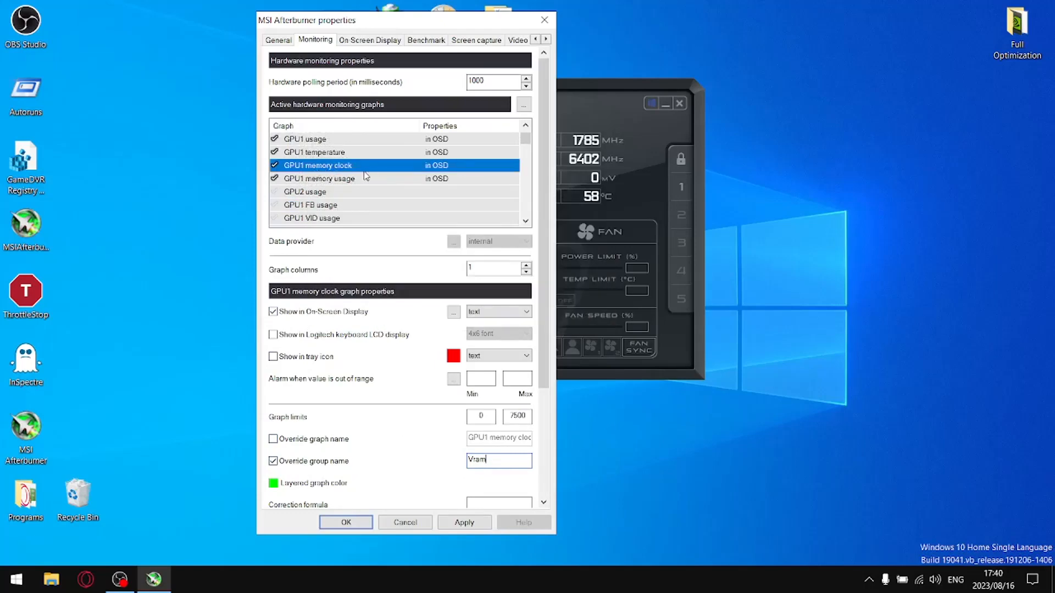
# Step: Move GPU1 power above GPU2 usage and show it in the on-screen display
pyautogui.click(526, 221)
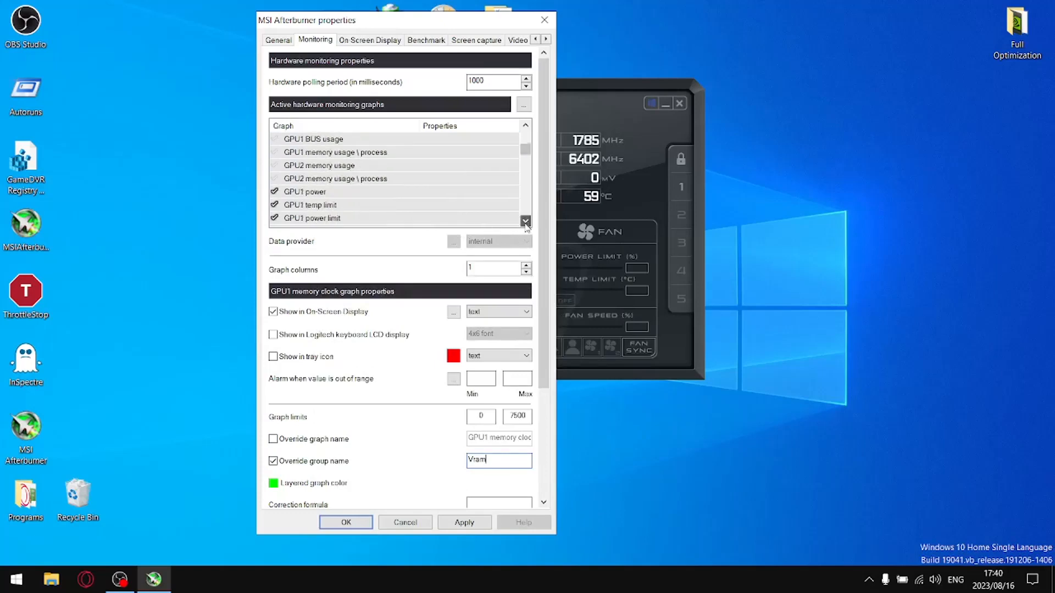
pyautogui.click(321, 192)
pyautogui.scroll(4, 324, 203)
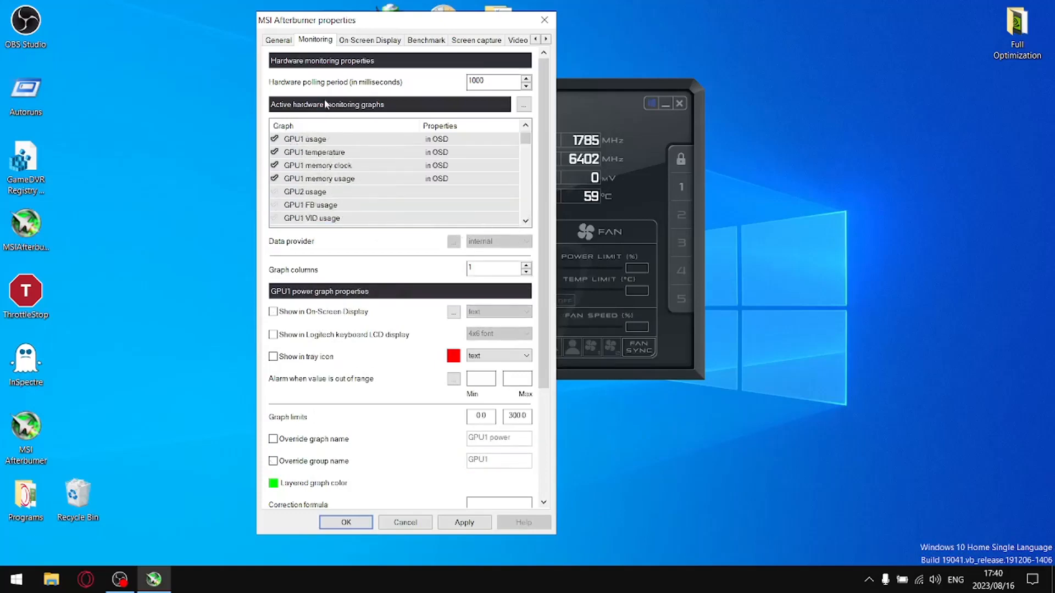
pyautogui.moveTo(328, 206); pyautogui.dragTo(330, 207)
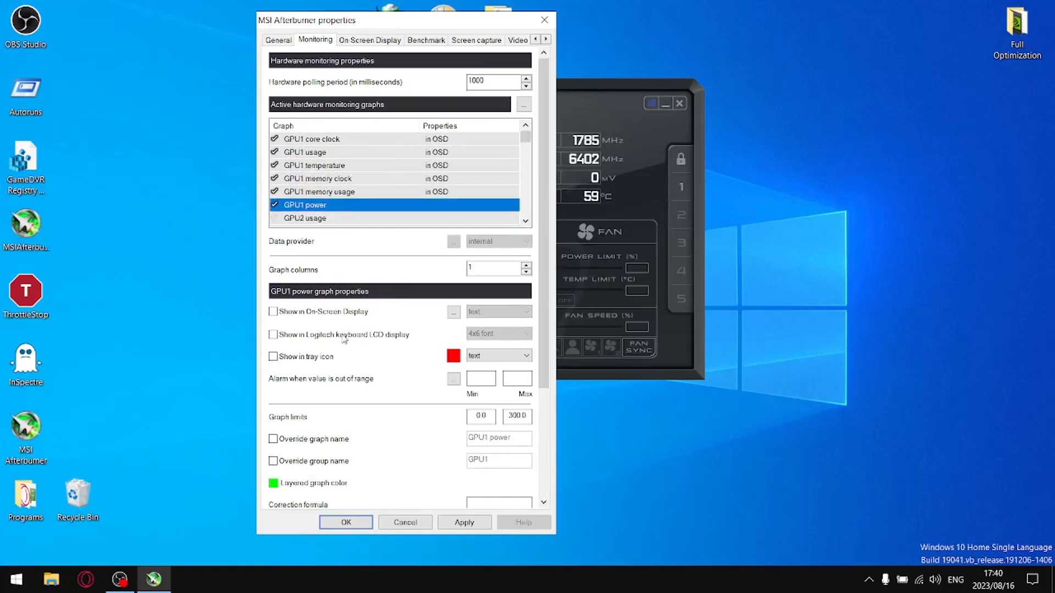
pyautogui.click(302, 312)
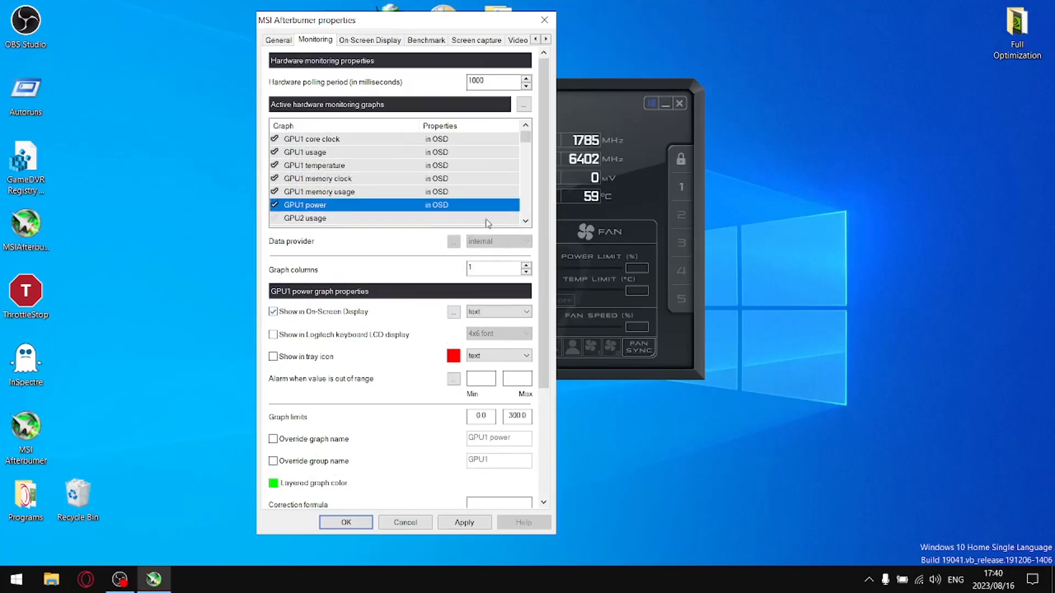
# Step: Stop monitoring GPU1 temp and voltage limits and the CPU2, CPU3, CPU5–CPU8 temperature graphs
pyautogui.scroll(-5, 530, 230)
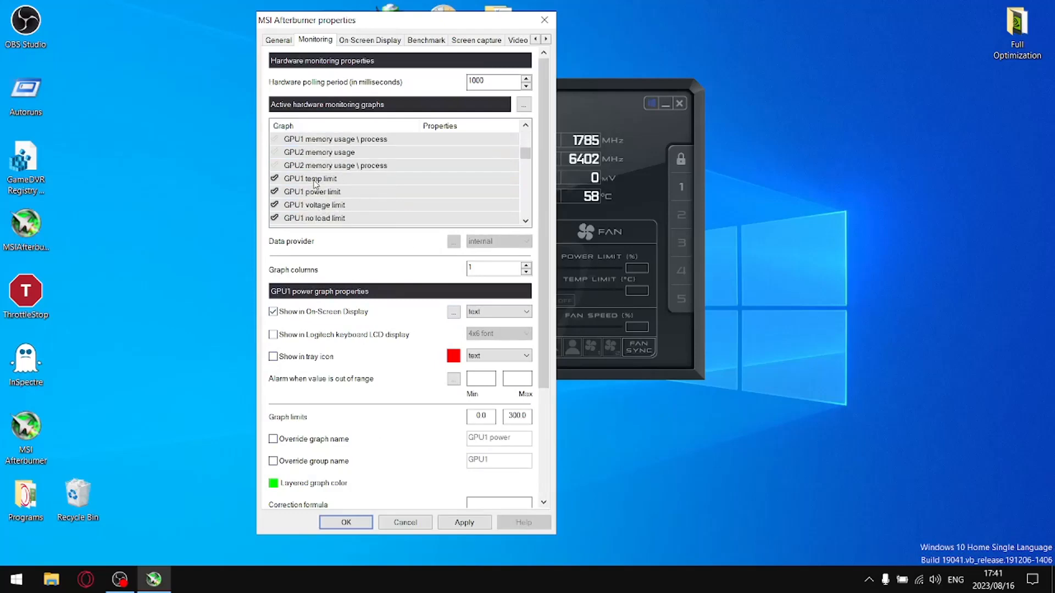
pyautogui.click(275, 179)
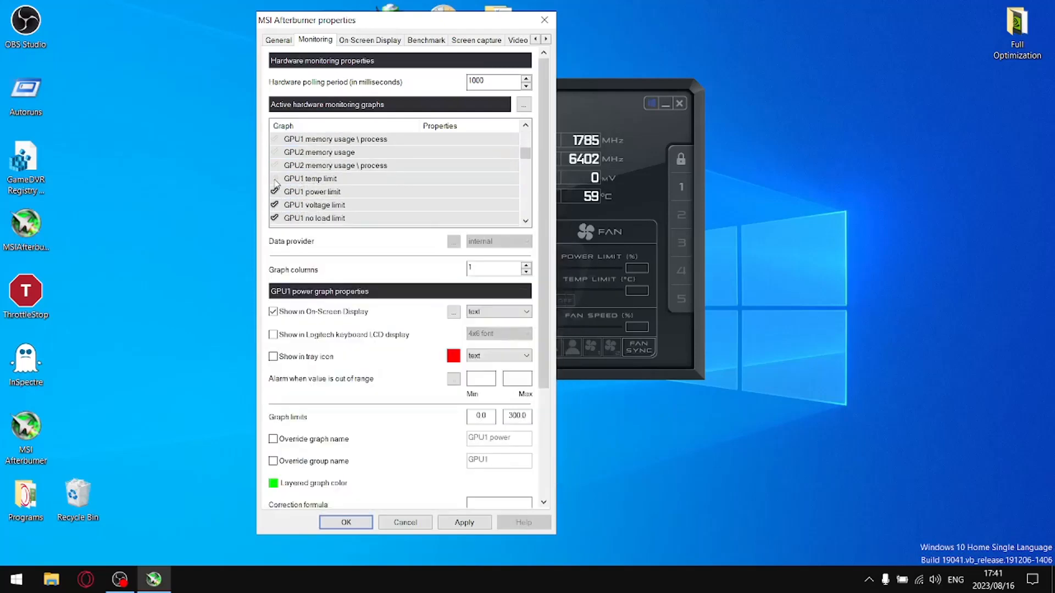
pyautogui.click(275, 207)
pyautogui.click(527, 222)
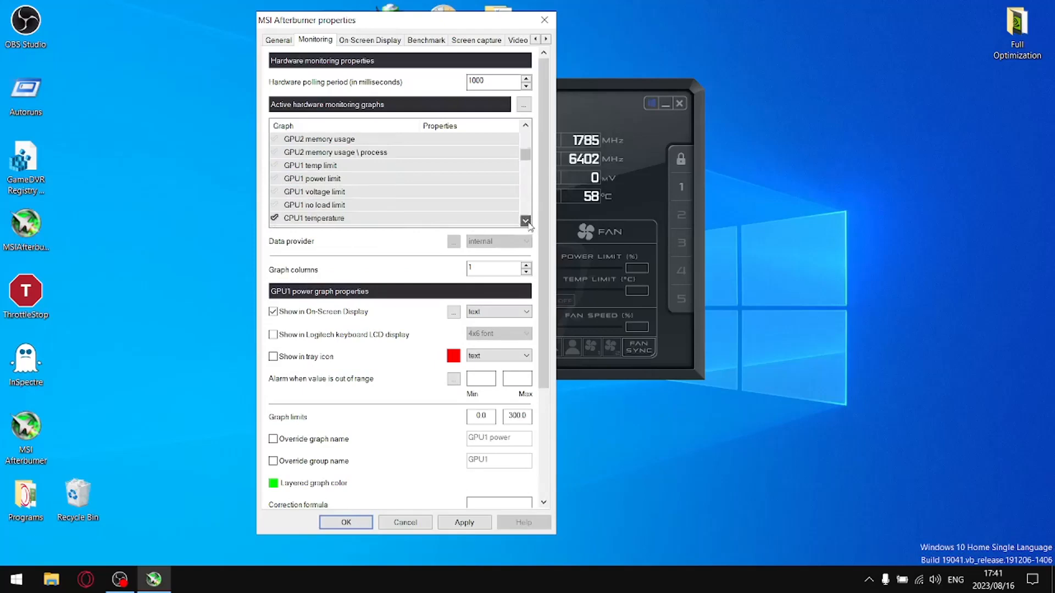
pyautogui.click(529, 222)
pyautogui.click(529, 223)
pyautogui.click(528, 222)
pyautogui.click(528, 223)
pyautogui.click(528, 223)
pyautogui.click(529, 223)
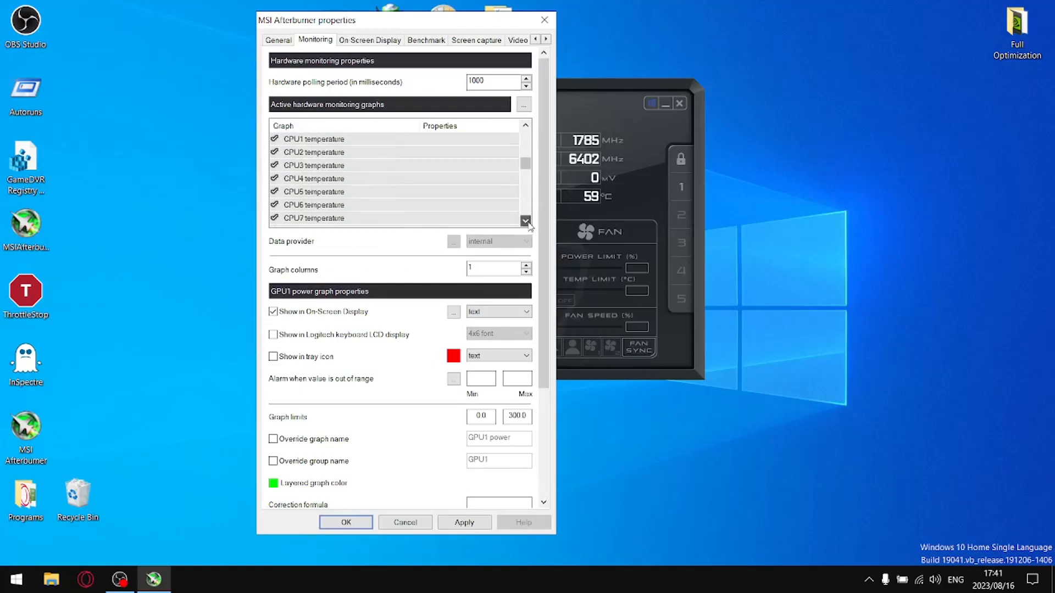
pyautogui.click(274, 152)
pyautogui.click(273, 165)
pyautogui.click(274, 192)
pyautogui.click(274, 205)
pyautogui.click(274, 219)
pyautogui.click(525, 221)
pyautogui.click(526, 221)
pyautogui.click(525, 221)
pyautogui.click(525, 220)
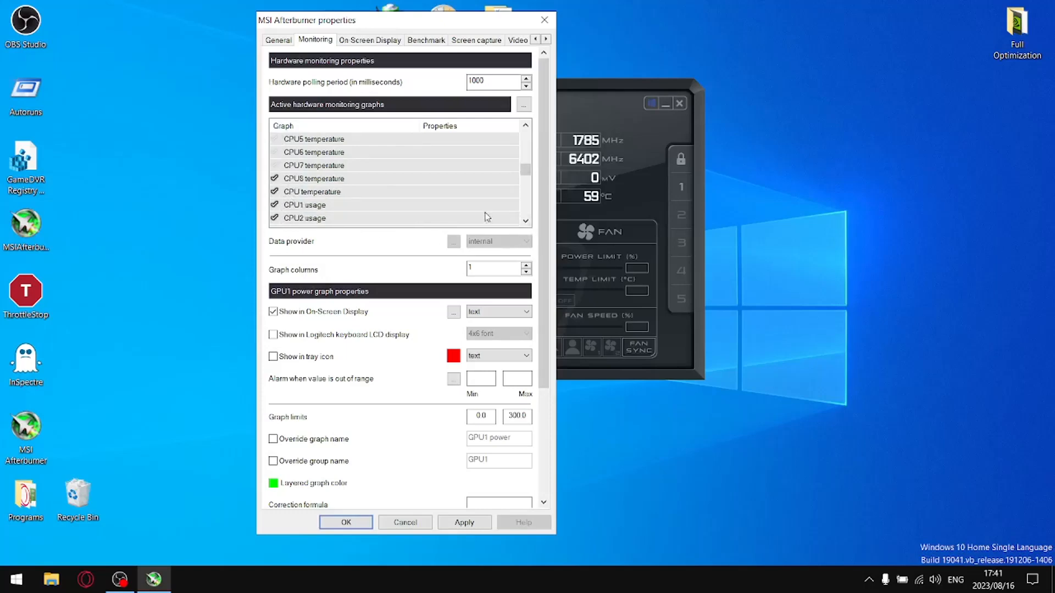
pyautogui.click(274, 179)
# Step: Show CPU temperature in the OSD with group name i5 10200h, copying that name
pyautogui.click(310, 192)
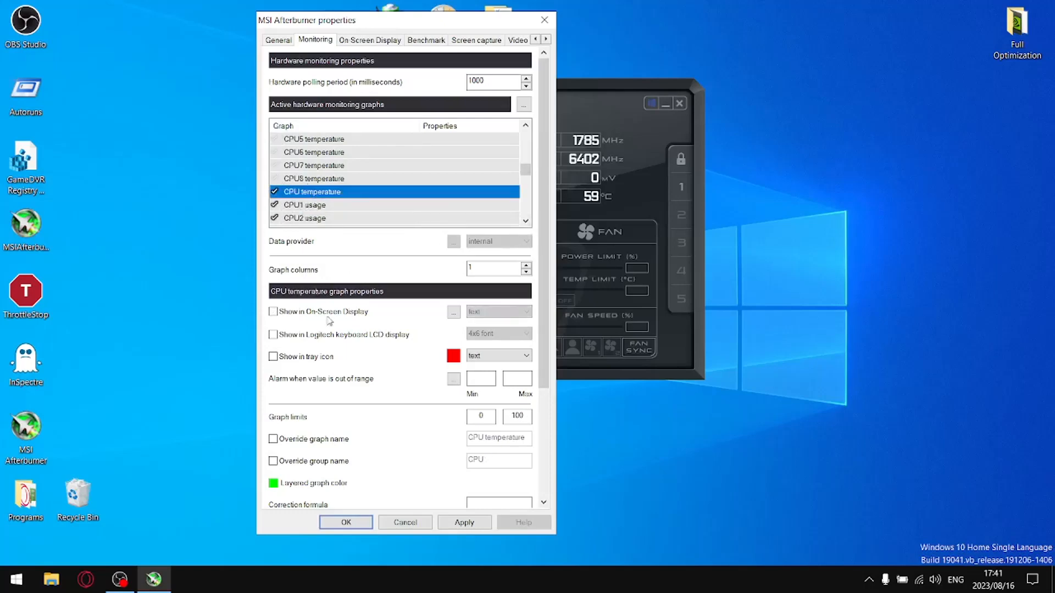
pyautogui.click(303, 314)
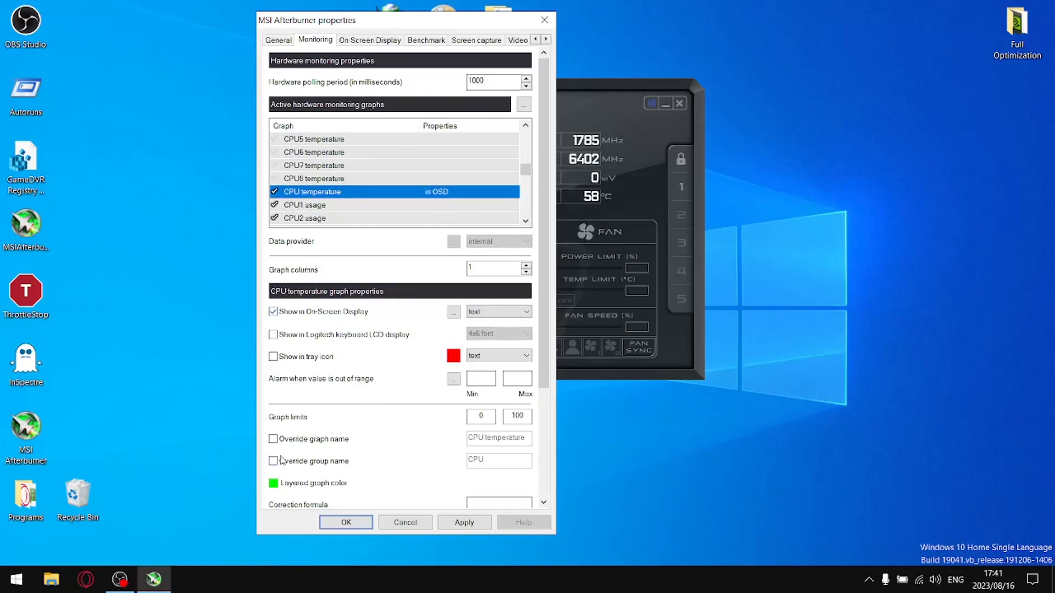
pyautogui.click(283, 461)
pyautogui.press('BackSpace')
pyautogui.moveTo(496, 461); pyautogui.dragTo(466, 474)
pyautogui.press('super+c')
pyautogui.rightClick(486, 465)
pyautogui.click(525, 336)
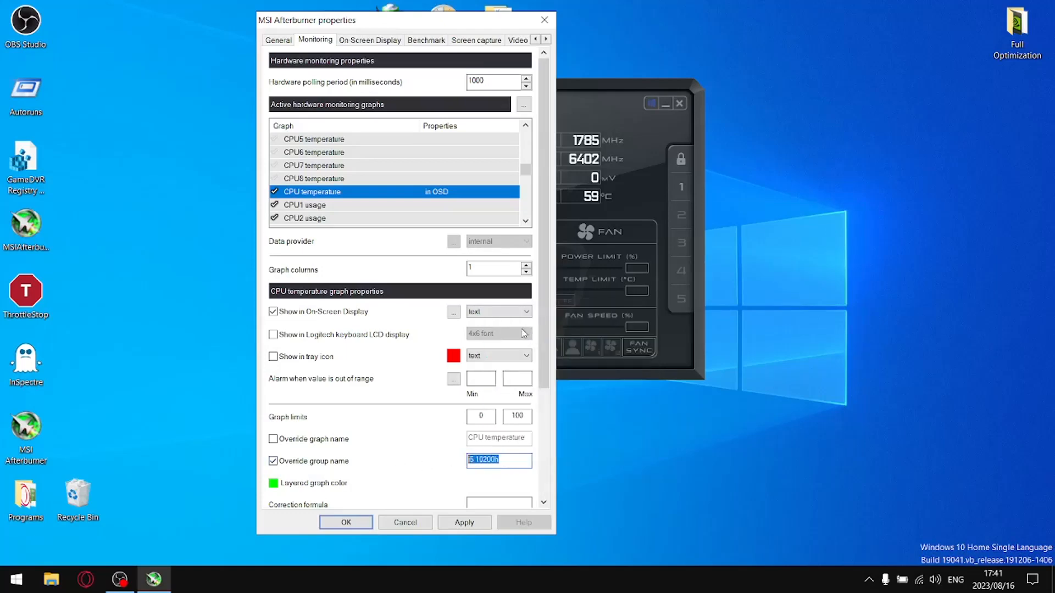
# Step: Stop monitoring the CPU1, CPU2, CPU4, CPU5, CPU6 and CPU7 usage graphs
pyautogui.click(527, 221)
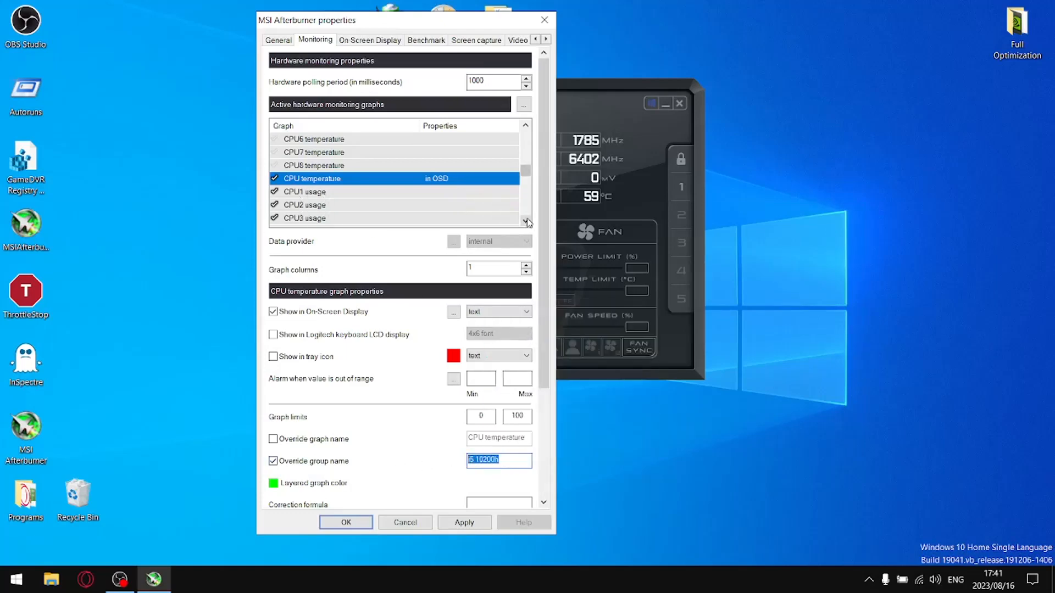
pyautogui.click(526, 221)
pyautogui.click(274, 153)
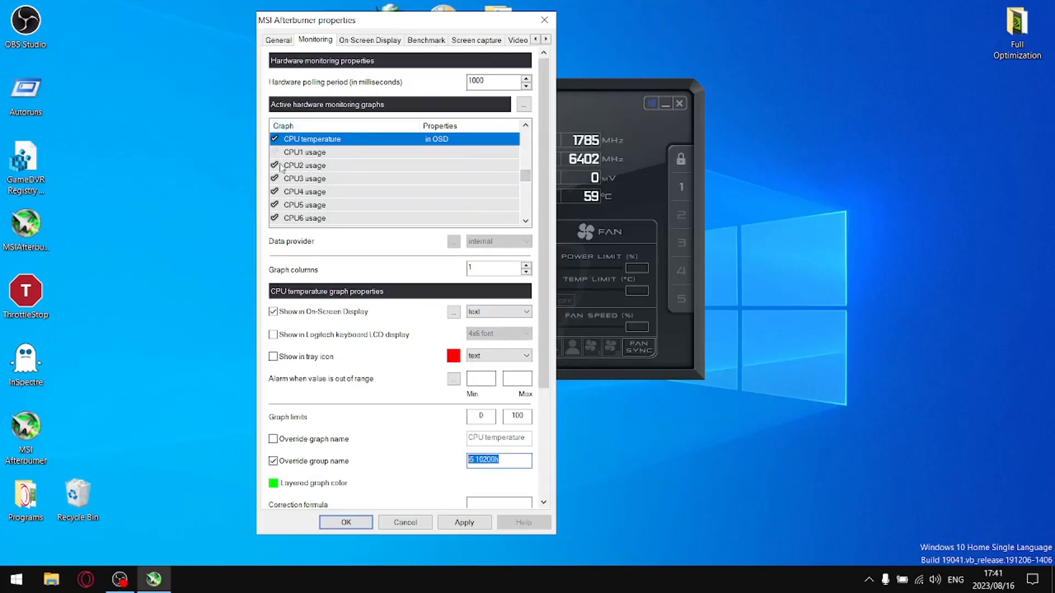
pyautogui.click(275, 165)
pyautogui.click(274, 192)
pyautogui.click(274, 205)
pyautogui.click(274, 218)
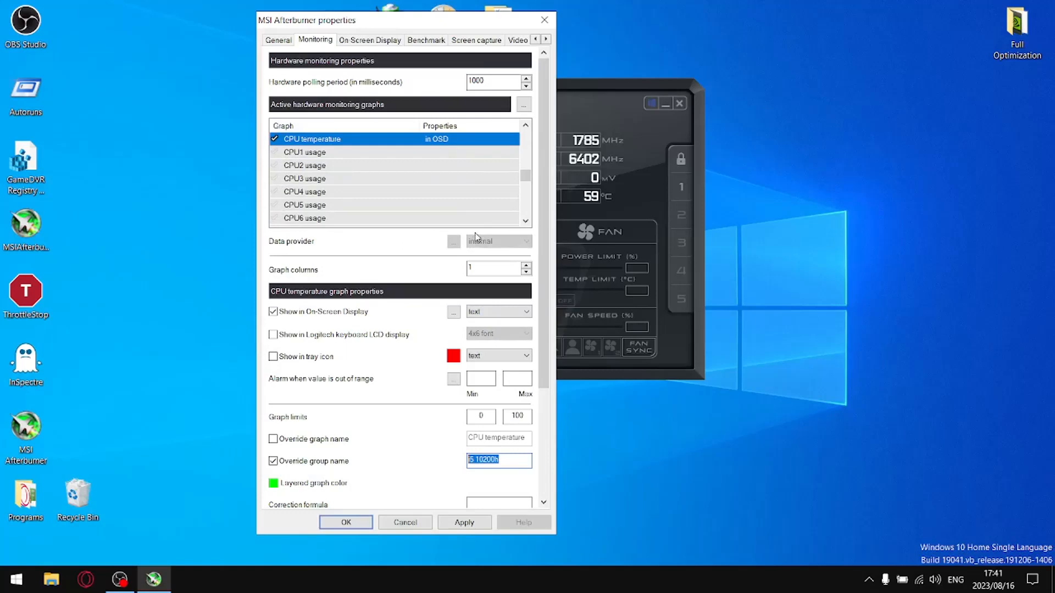
pyautogui.click(525, 221)
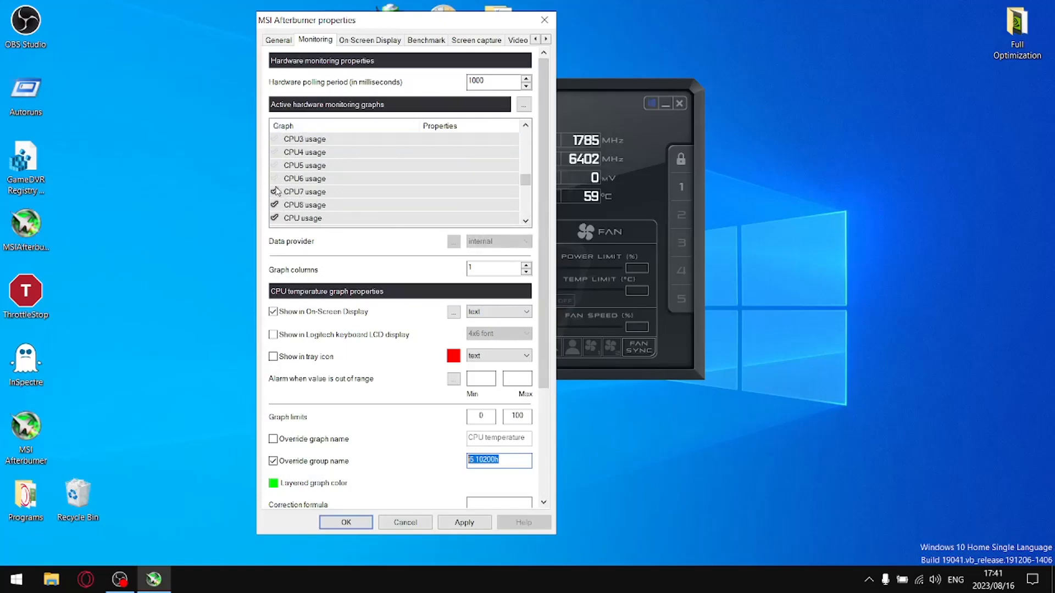
pyautogui.click(275, 191)
# Step: Show CPU usage in the on-screen display with its group name overridden as 'i5 10200h'
pyautogui.click(305, 220)
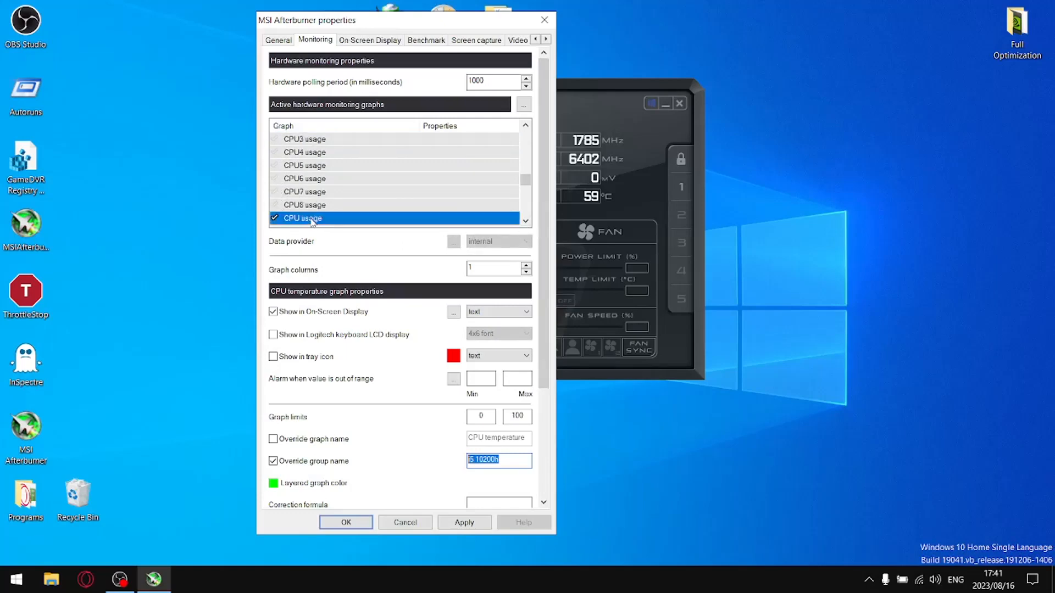
pyautogui.click(296, 317)
pyautogui.click(301, 463)
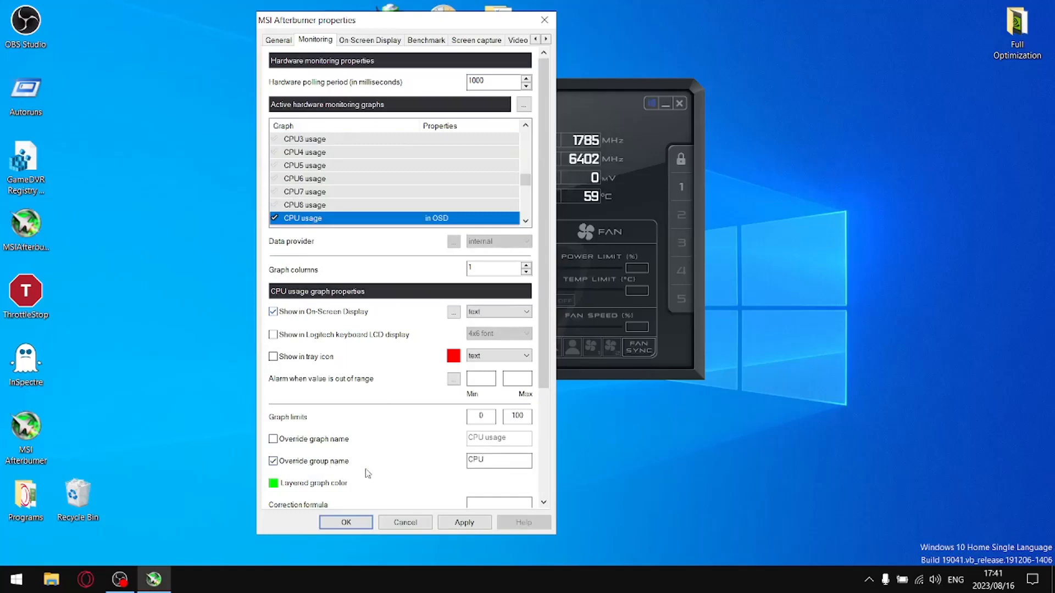
pyautogui.moveTo(500, 463); pyautogui.dragTo(409, 458)
pyautogui.rightClick(489, 462)
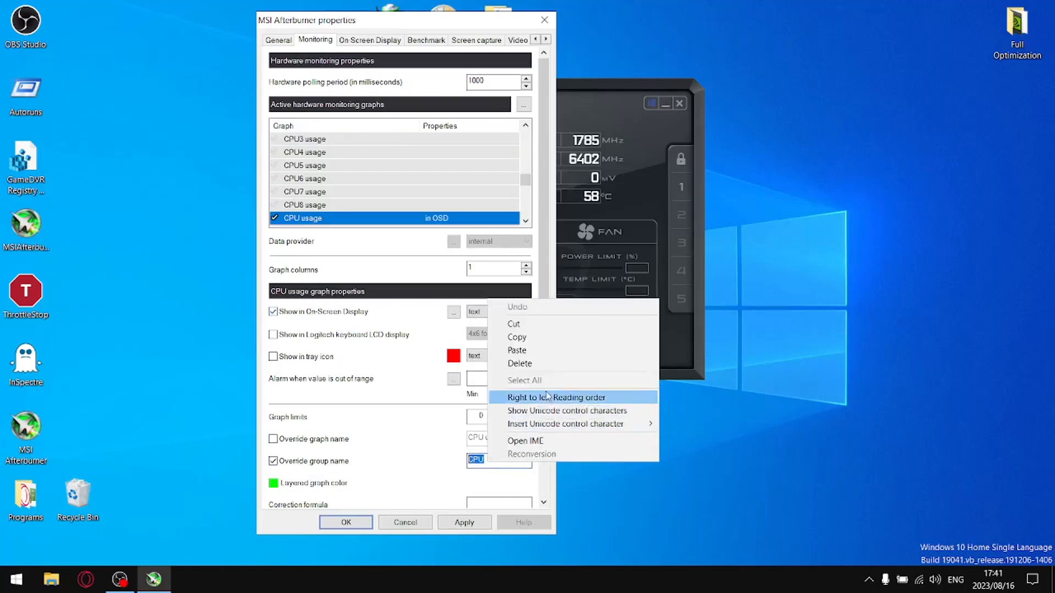
pyautogui.click(527, 344)
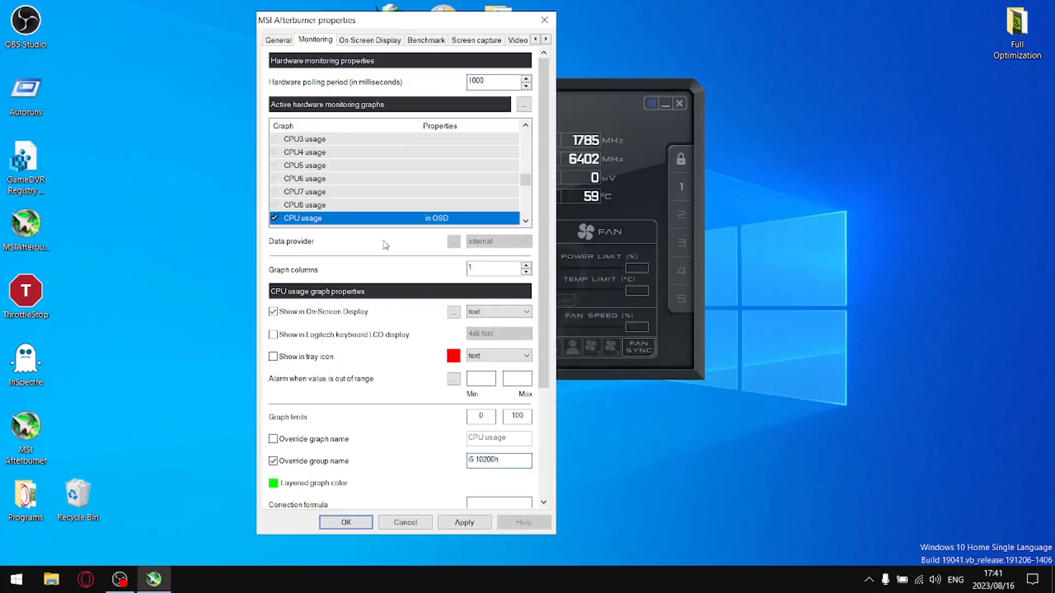
# Step: Move CPU usage higher in the graph list and untick the per-core CPU clock graphs
pyautogui.moveTo(313, 220); pyautogui.dragTo(308, 140)
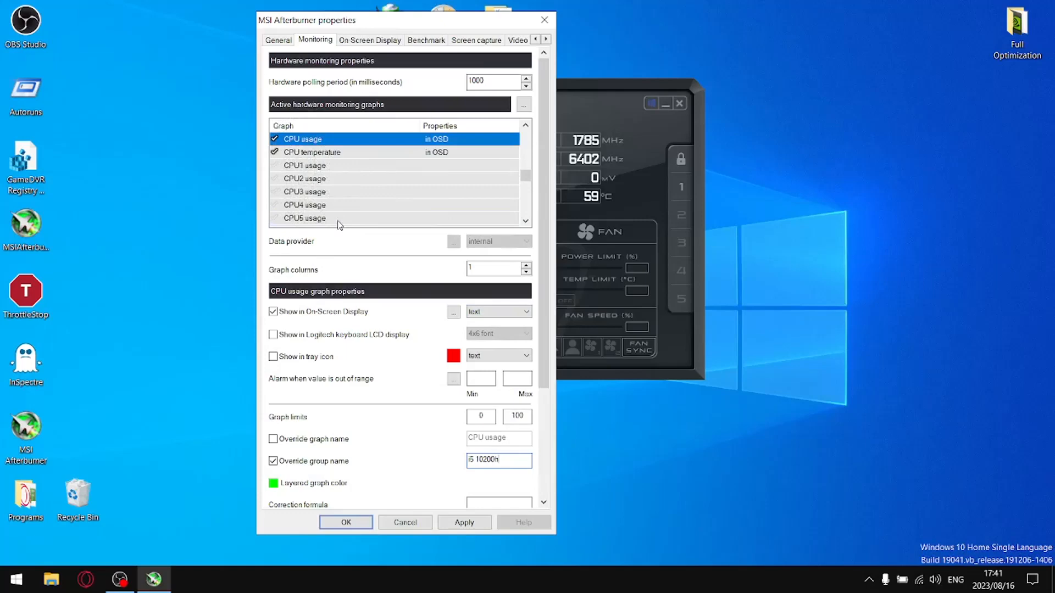
pyautogui.click(525, 221)
pyautogui.click(525, 221)
pyautogui.click(525, 221)
pyautogui.click(526, 221)
pyautogui.click(525, 221)
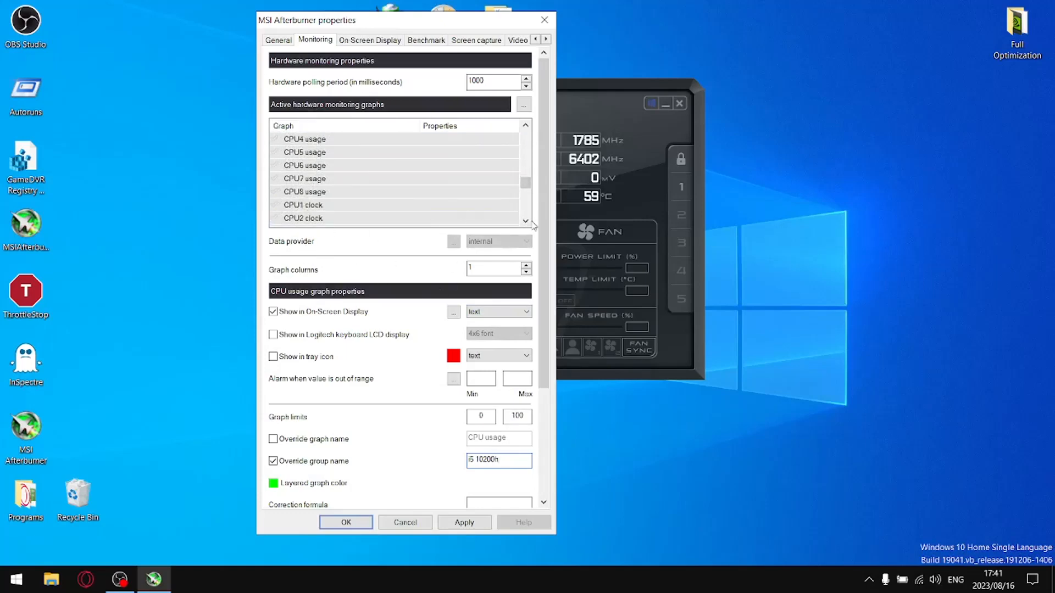
pyautogui.click(525, 221)
pyautogui.click(525, 221)
pyautogui.click(525, 221)
pyautogui.click(525, 220)
pyautogui.click(525, 221)
pyautogui.click(525, 221)
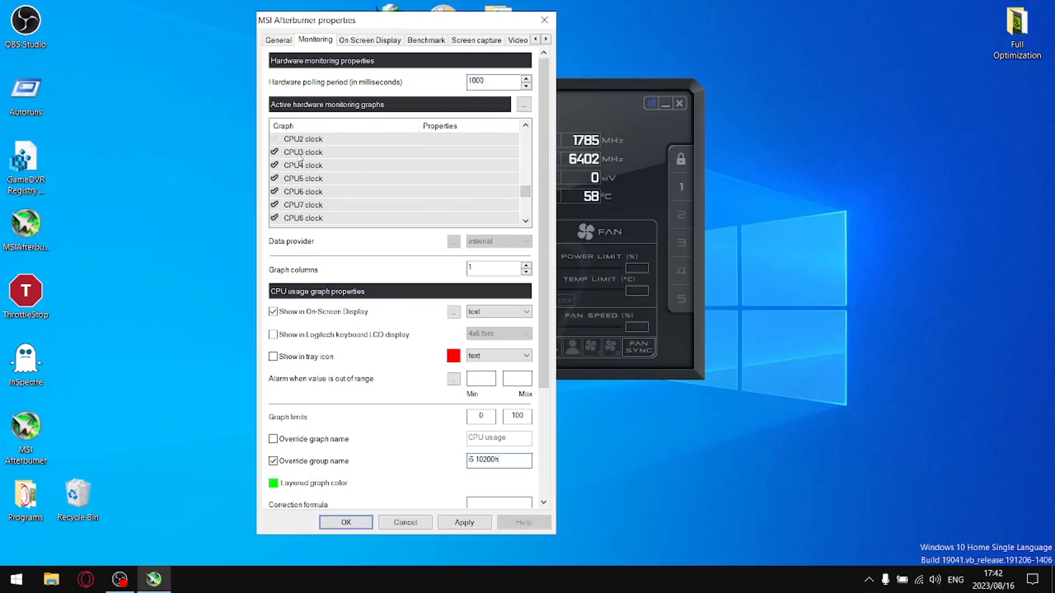
pyautogui.click(274, 152)
pyautogui.click(274, 165)
pyautogui.click(274, 179)
pyautogui.click(274, 192)
pyautogui.click(525, 221)
# Step: Show CPU clock in the on-screen display with group name 'i5 10200h' replacing CPU
pyautogui.click(296, 220)
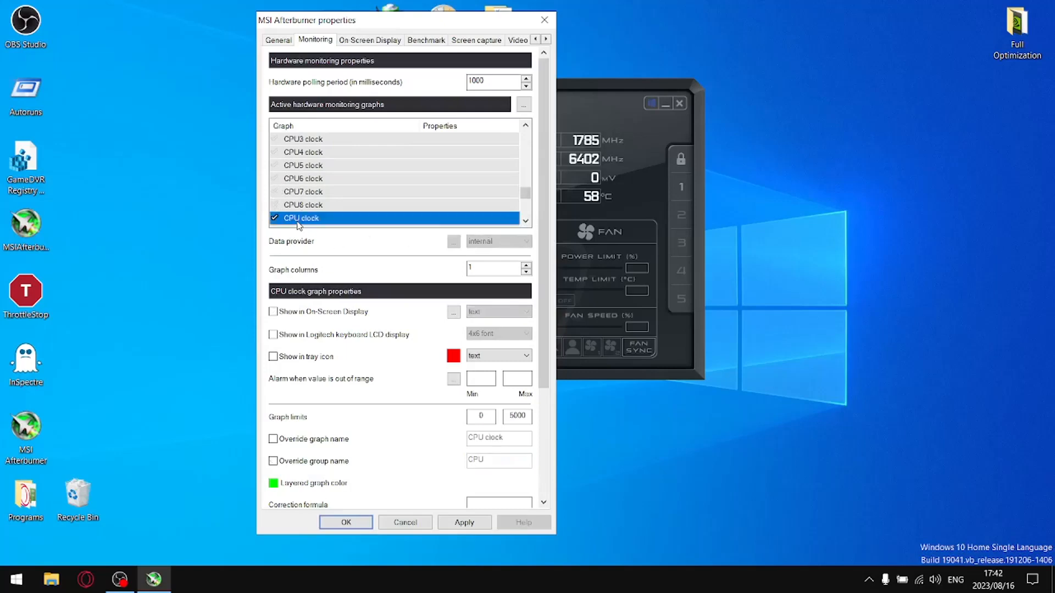
pyautogui.click(292, 463)
pyautogui.moveTo(484, 459); pyautogui.dragTo(473, 459)
pyautogui.doubleClick(473, 459)
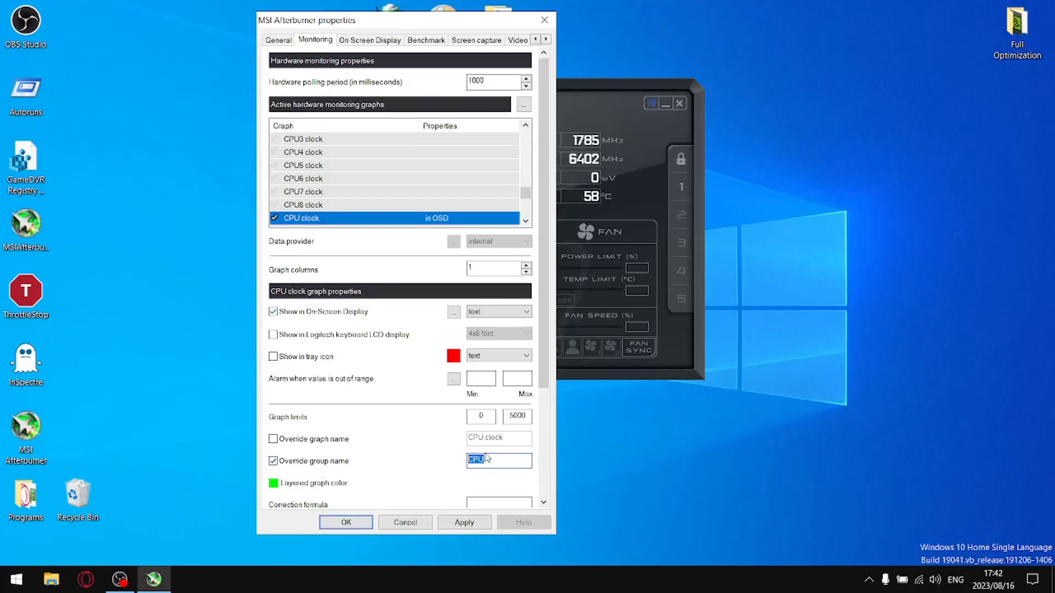
pyautogui.rightClick(472, 461)
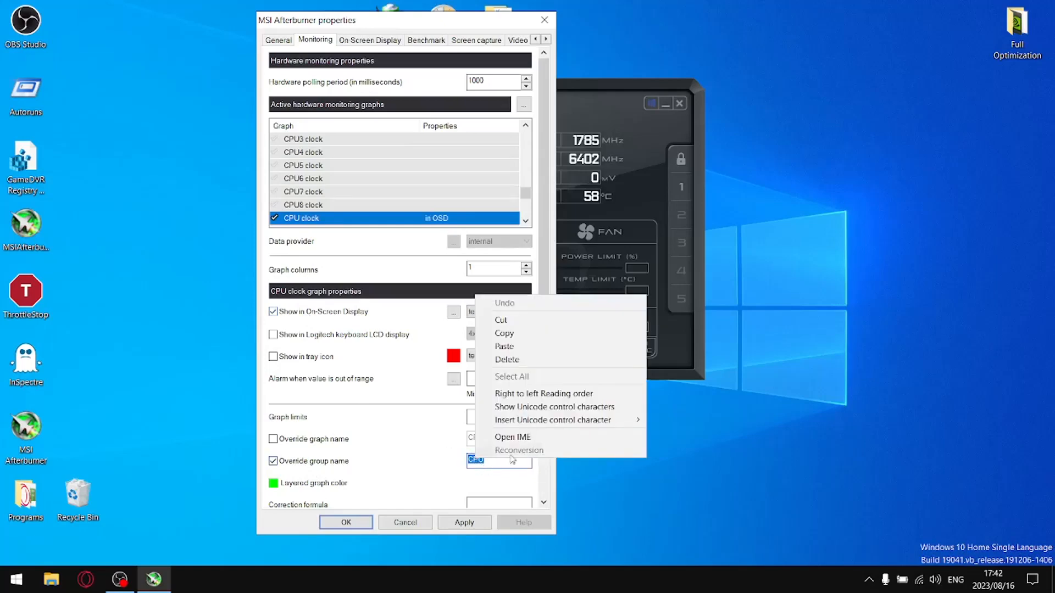
pyautogui.click(525, 351)
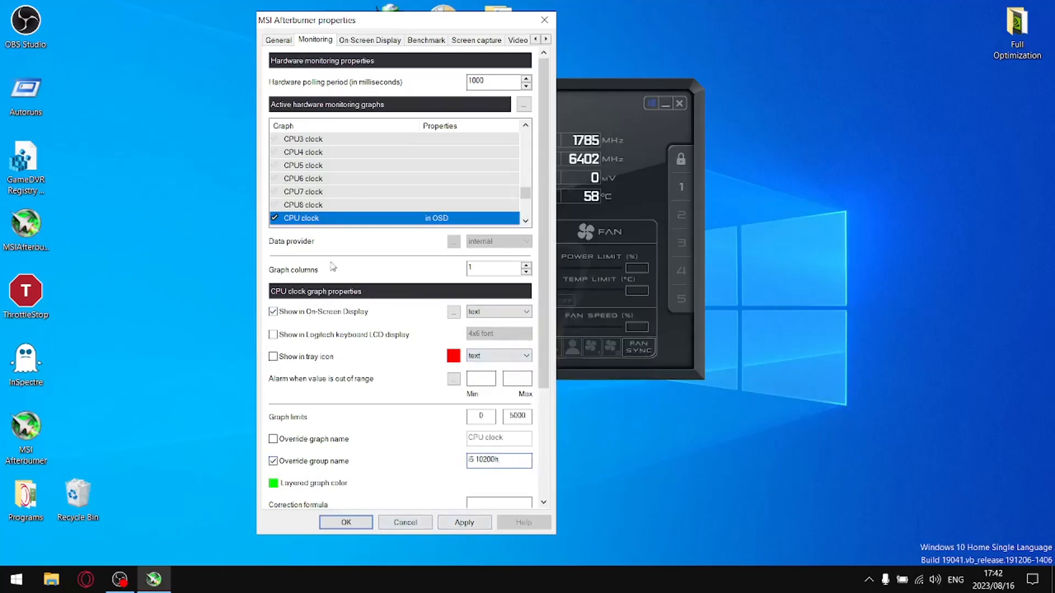
# Step: Move the CPU clock and CPU temperature graphs higher in the list
pyautogui.moveTo(316, 173); pyautogui.dragTo(300, 197)
pyautogui.click(300, 192)
pyautogui.click(526, 221)
pyautogui.click(526, 221)
pyautogui.click(525, 220)
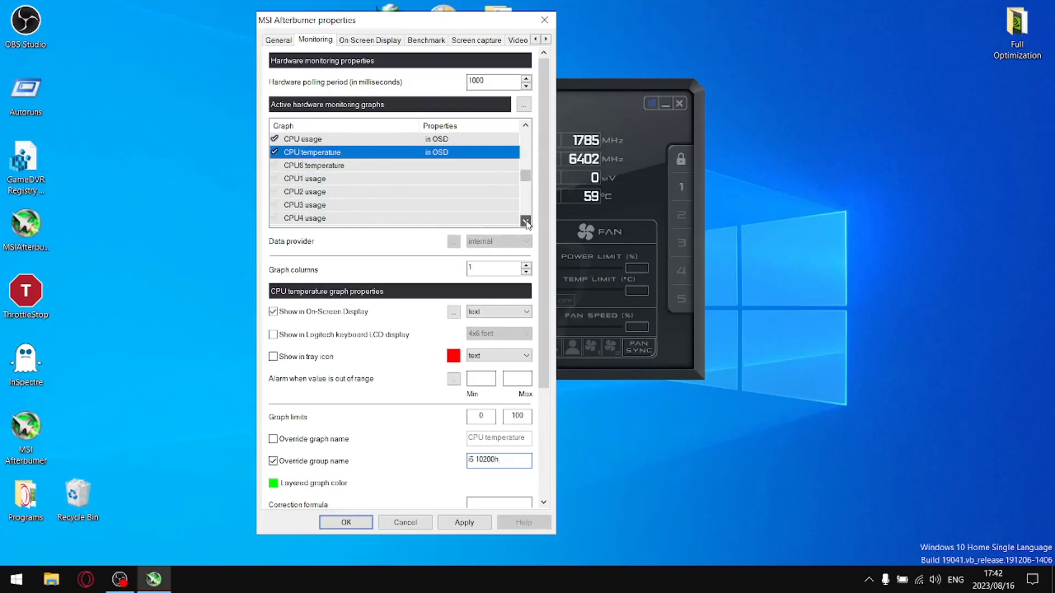
pyautogui.click(526, 221)
pyautogui.click(526, 221)
pyautogui.click(525, 221)
pyautogui.click(525, 220)
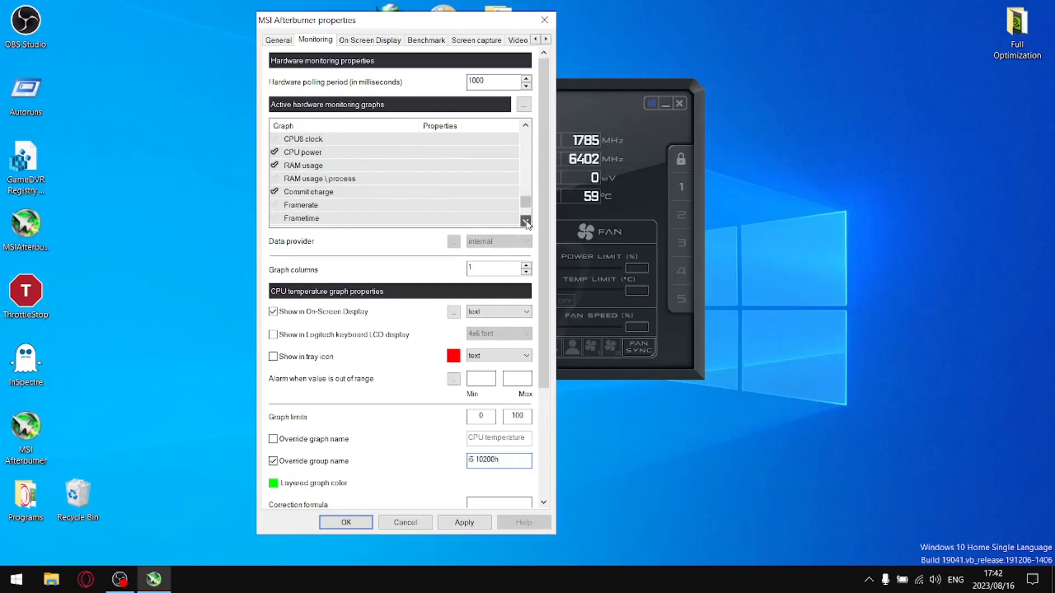
# Step: Show CPU power in the on-screen display and move it up to follow GPU1 power
pyautogui.click(317, 155)
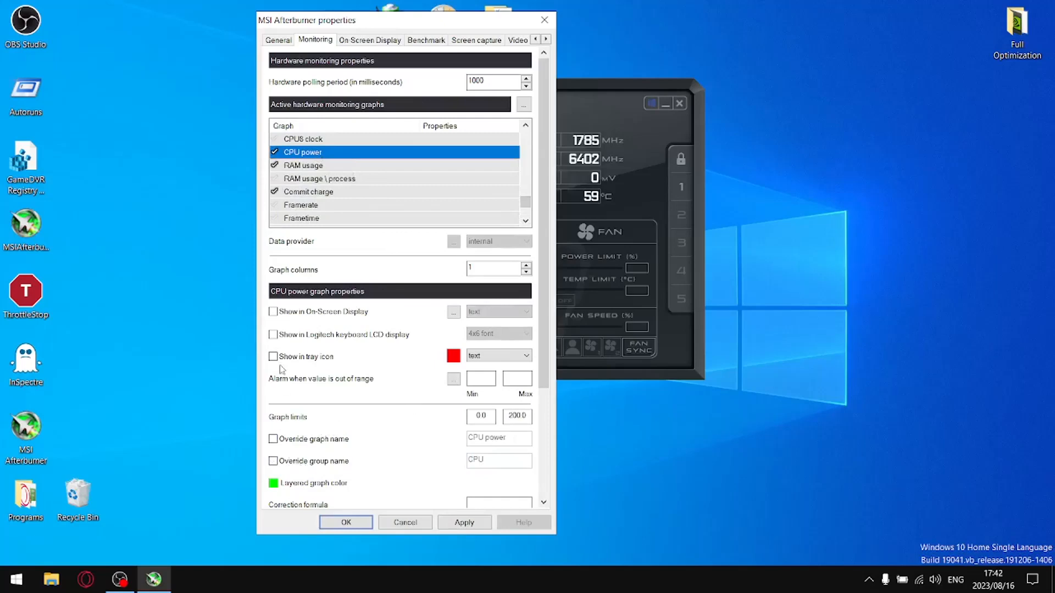
pyautogui.click(308, 314)
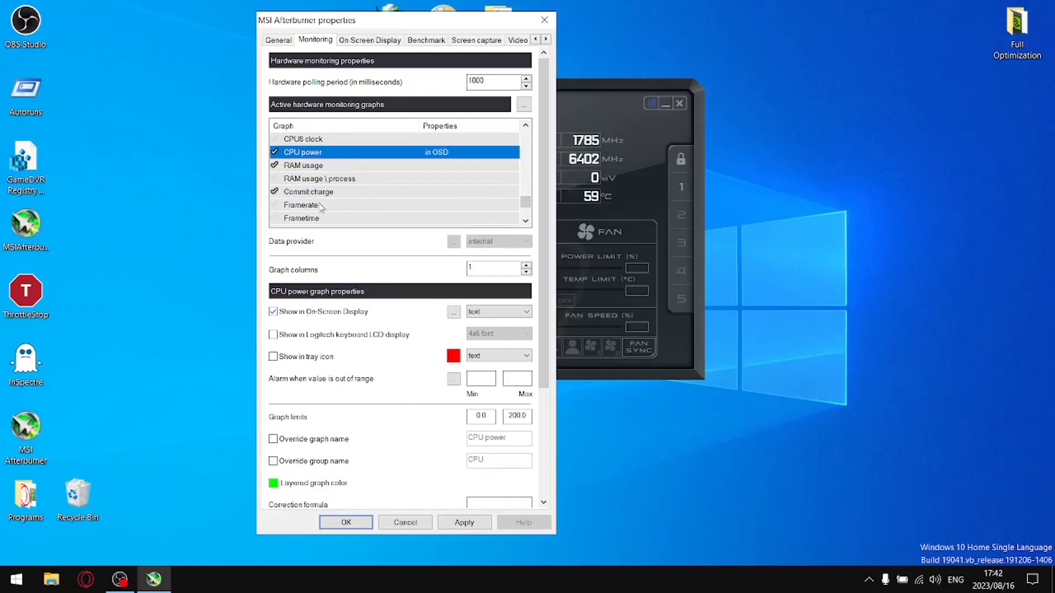
pyautogui.moveTo(302, 156); pyautogui.dragTo(312, 226)
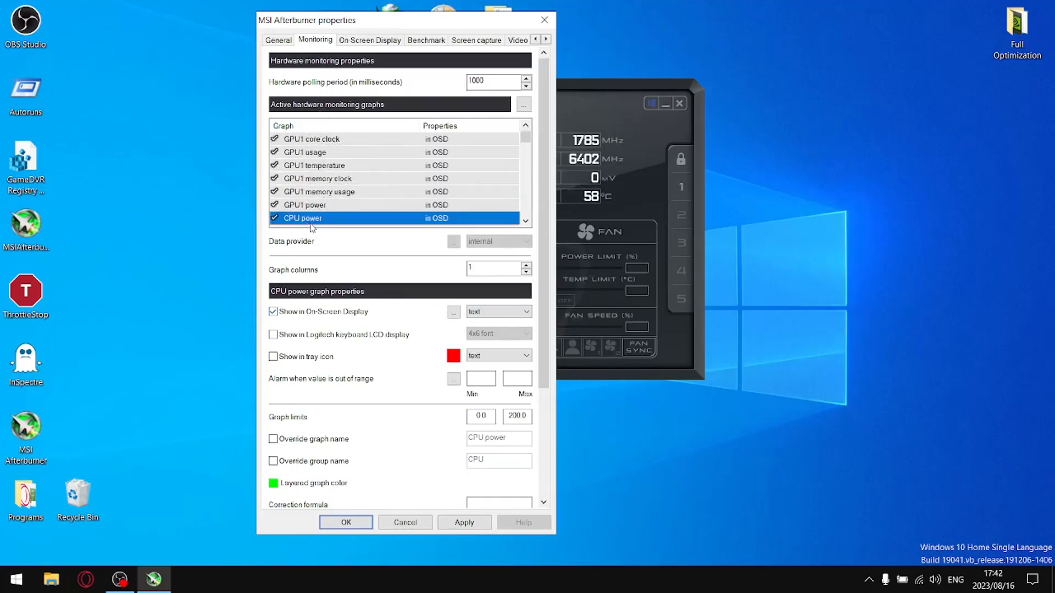
pyautogui.click(526, 220)
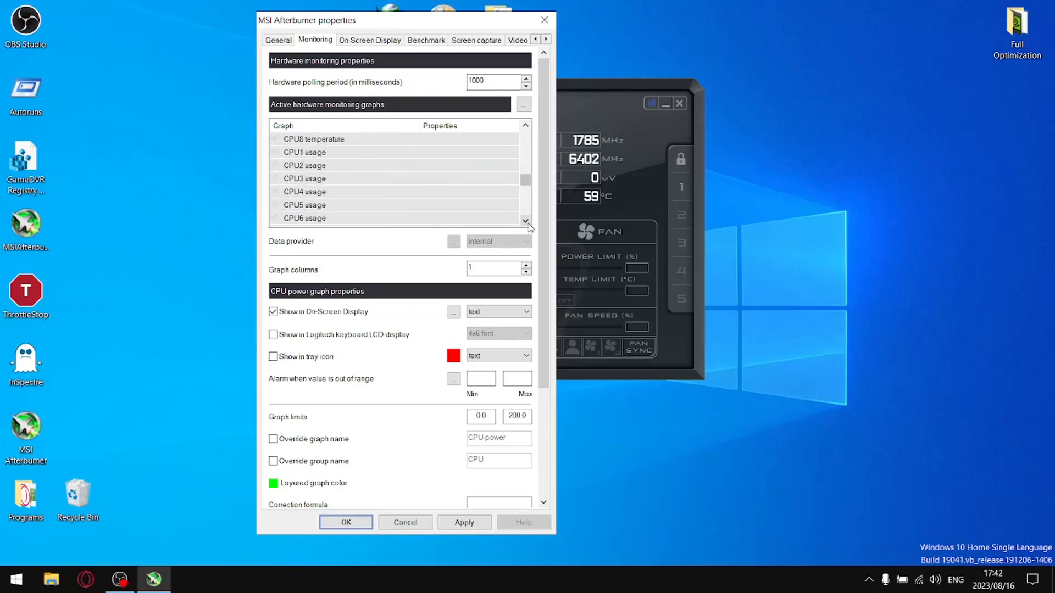
pyautogui.click(527, 222)
pyautogui.tripleClick(528, 224)
pyautogui.tripleClick(528, 224)
pyautogui.tripleClick(528, 223)
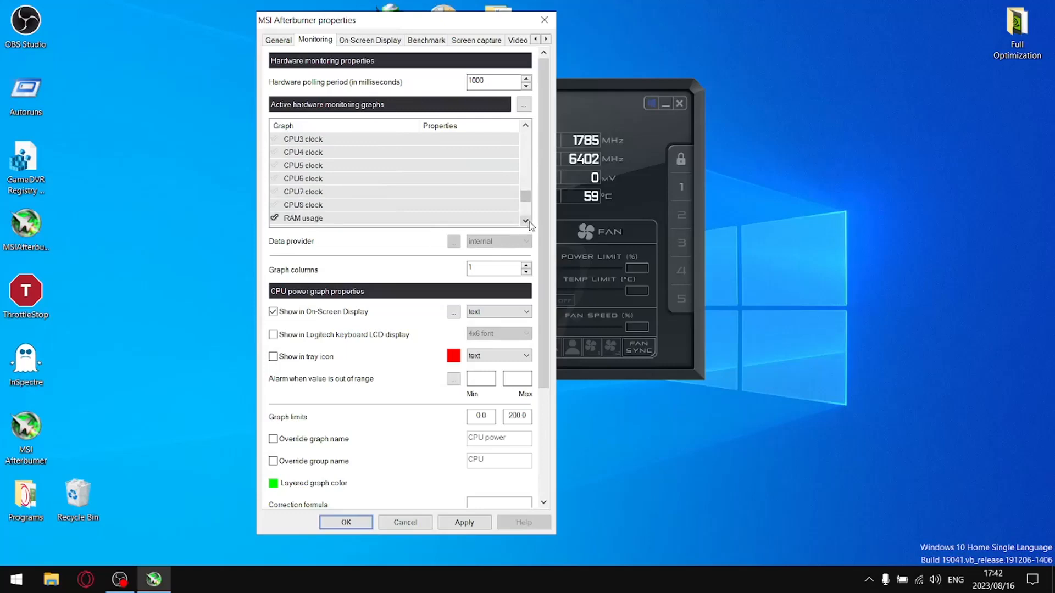
pyautogui.click(527, 223)
# Step: Show RAM usage in the OSD with group name '24gb ddr4 2666mhz'
pyautogui.click(323, 207)
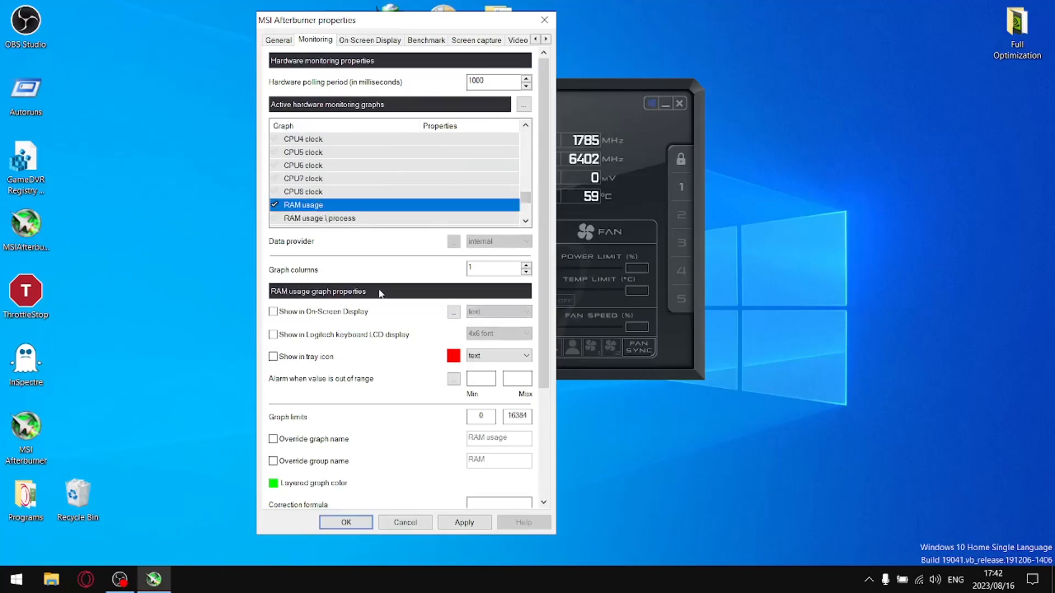
pyautogui.click(296, 313)
pyautogui.click(317, 463)
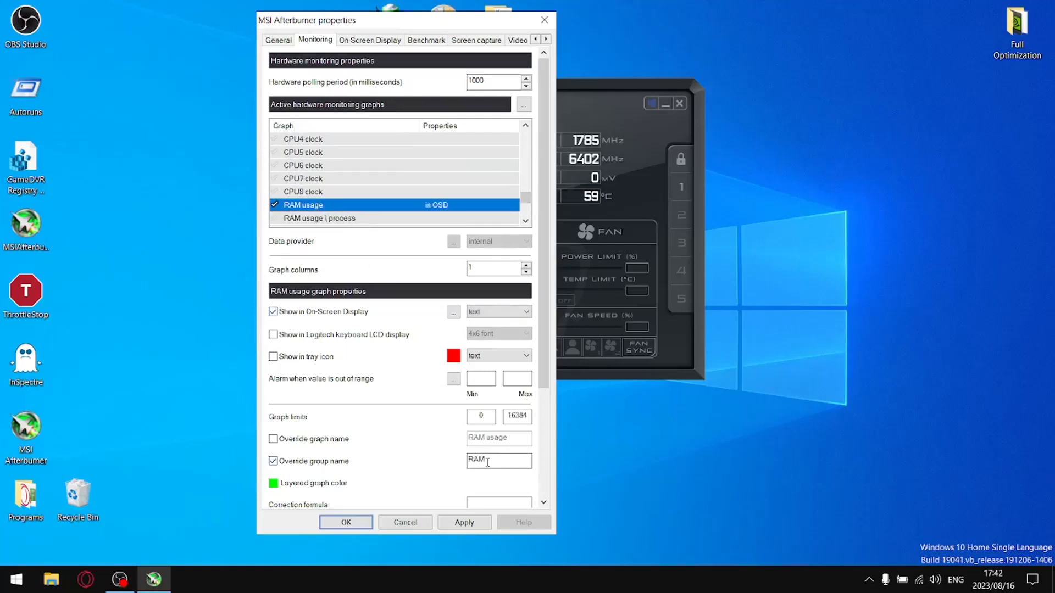
pyautogui.moveTo(516, 461); pyautogui.dragTo(379, 453)
pyautogui.write('24gb ddr4 2666mh')
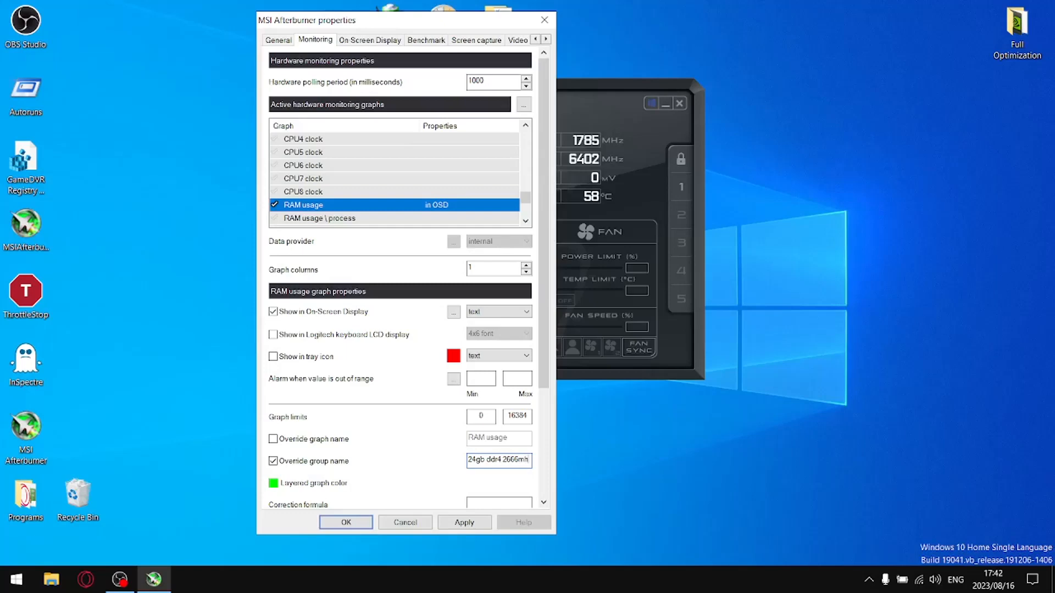
pyautogui.write('z')
pyautogui.click(527, 221)
pyautogui.click(527, 222)
pyautogui.click(527, 221)
pyautogui.click(527, 221)
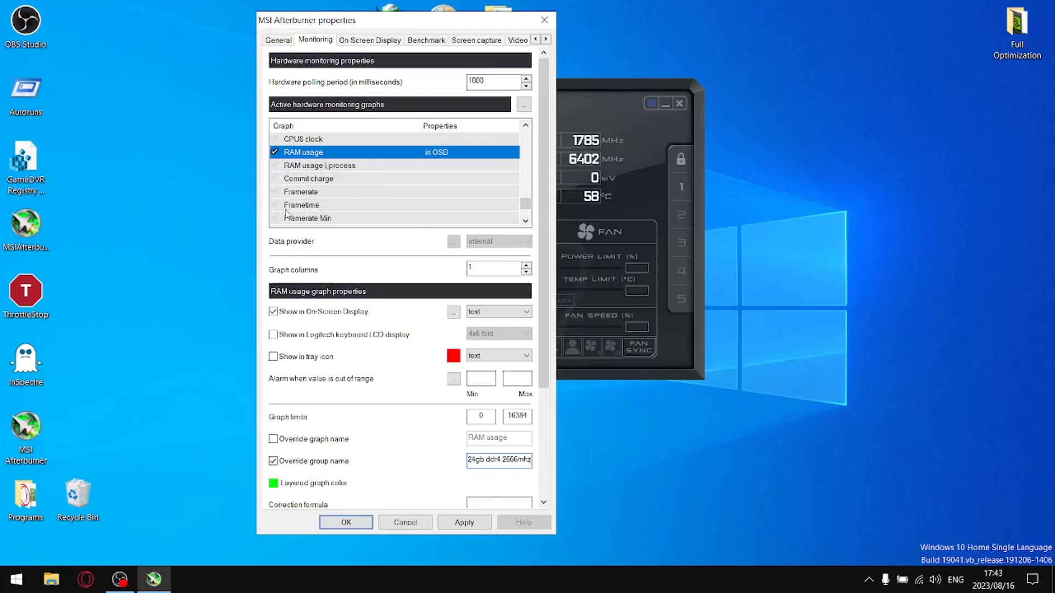
# Step: Enable Framerate monitoring and show it in the OSD with a custom group name
pyautogui.click(315, 193)
pyautogui.click(274, 192)
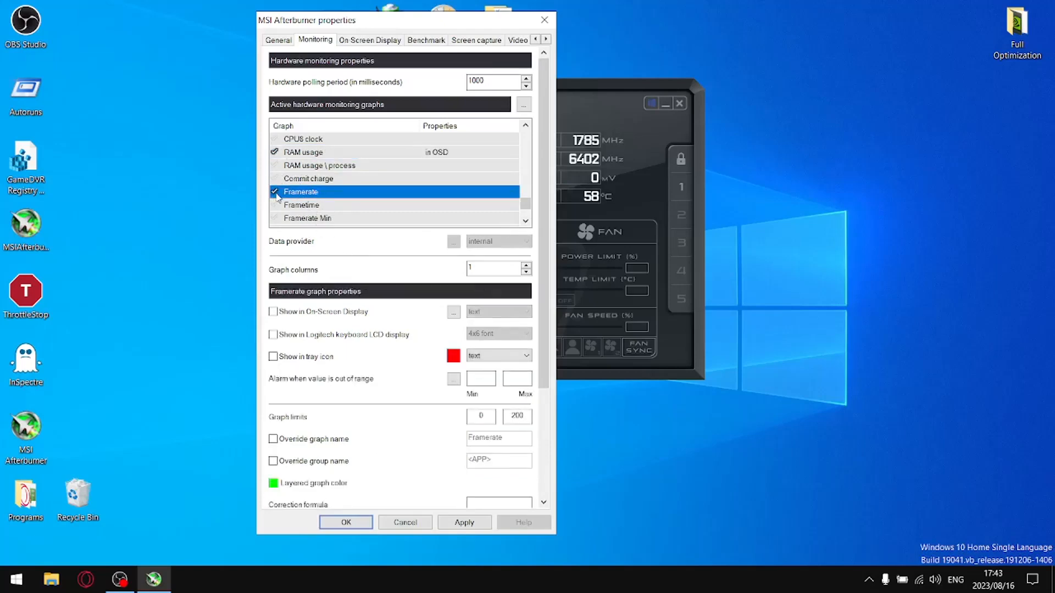
pyautogui.click(294, 312)
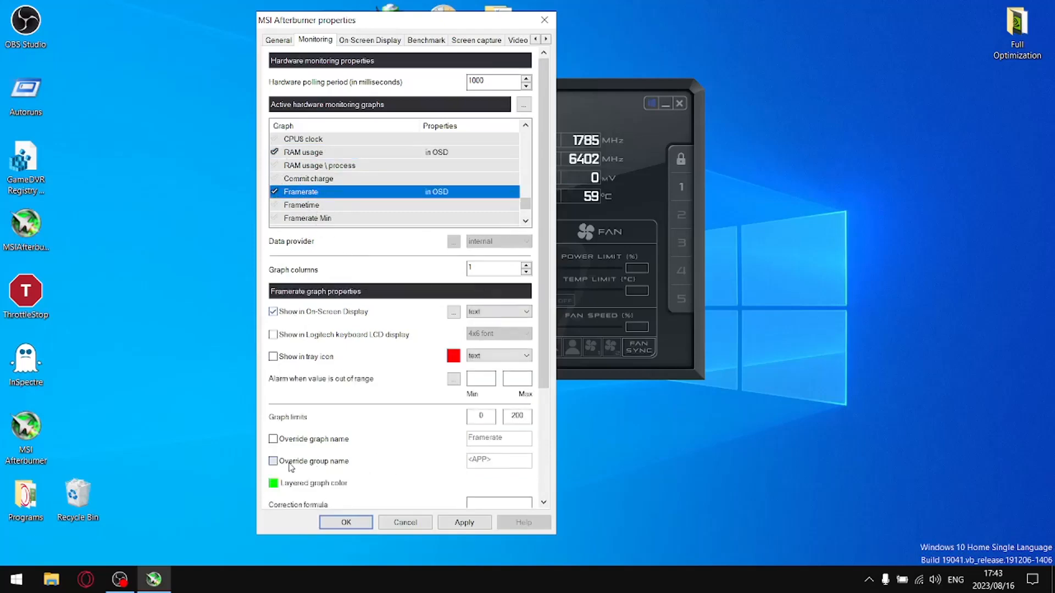
pyautogui.click(273, 460)
pyautogui.click(499, 459)
pyautogui.moveTo(500, 459); pyautogui.dragTo(435, 454)
pyautogui.write('FPS')
pyautogui.click(526, 221)
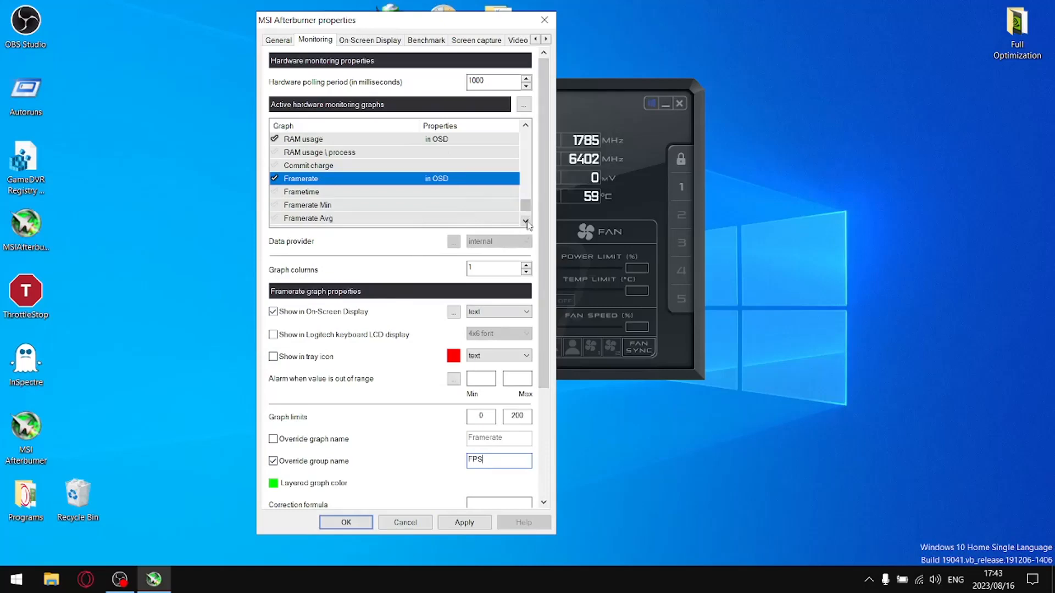
pyautogui.click(525, 221)
# Step: Move Framerate Avg to the top, enable it, and show it in the OSD with a custom group name
pyautogui.click(322, 209)
pyautogui.moveTo(322, 212); pyautogui.dragTo(315, 138)
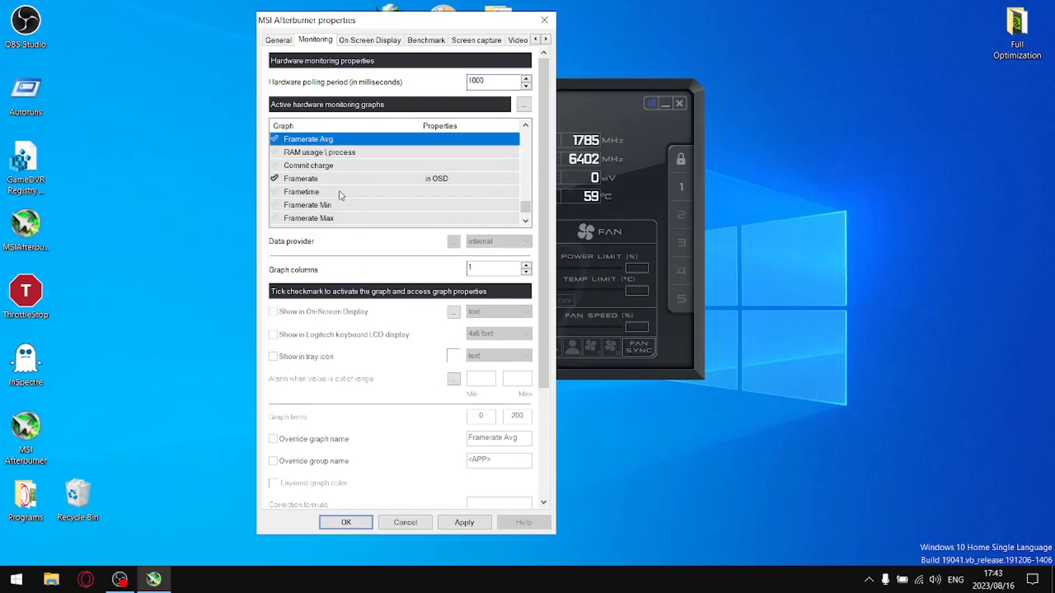
pyautogui.click(274, 139)
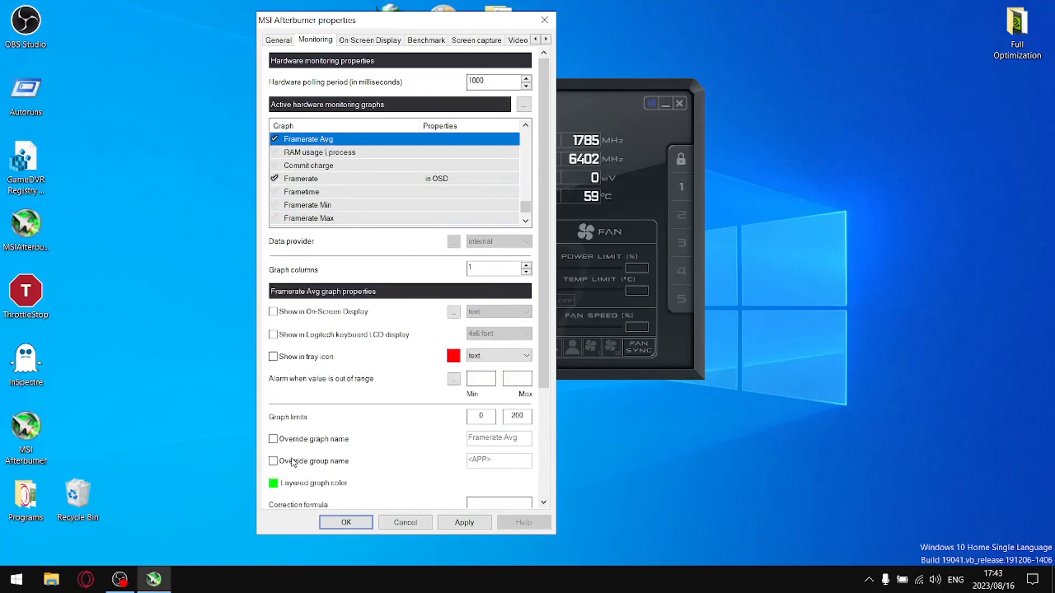
pyautogui.click(308, 312)
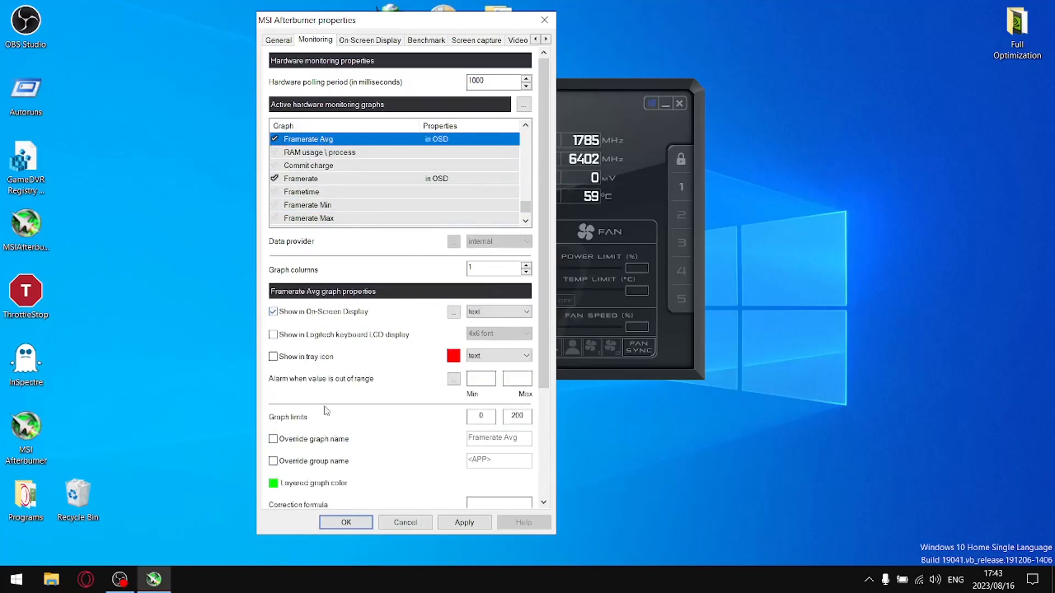
pyautogui.click(302, 464)
pyautogui.press('Tab')
pyautogui.write('a')
pyautogui.click(526, 220)
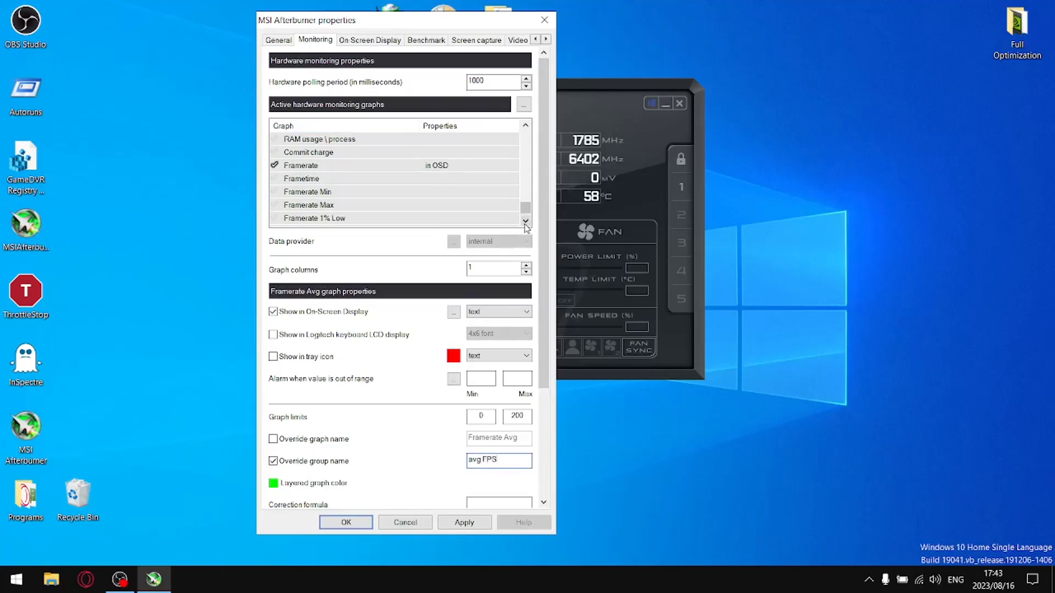
# Step: Enable Framerate 1% Low in the OSD grouped as '1% lows' and apply the settings
pyautogui.moveTo(320, 219); pyautogui.dragTo(321, 144)
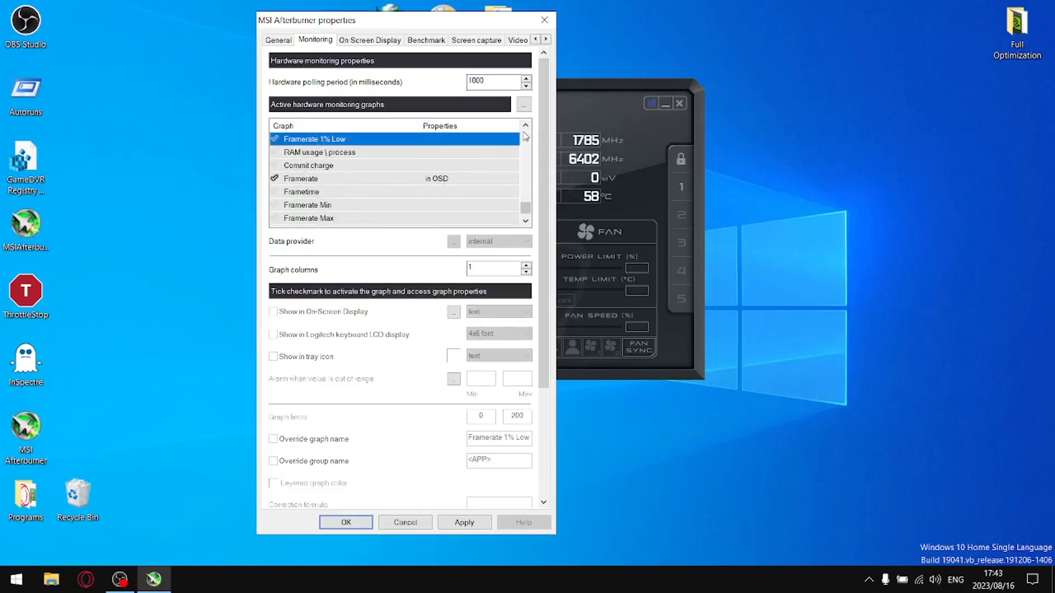
pyautogui.click(525, 126)
pyautogui.click(525, 125)
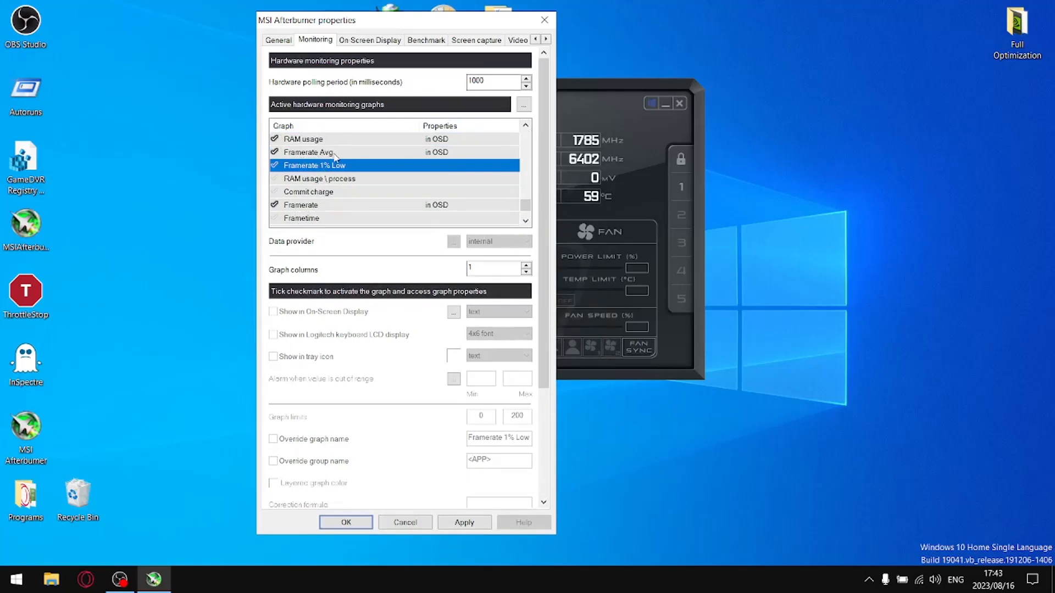
pyautogui.click(275, 165)
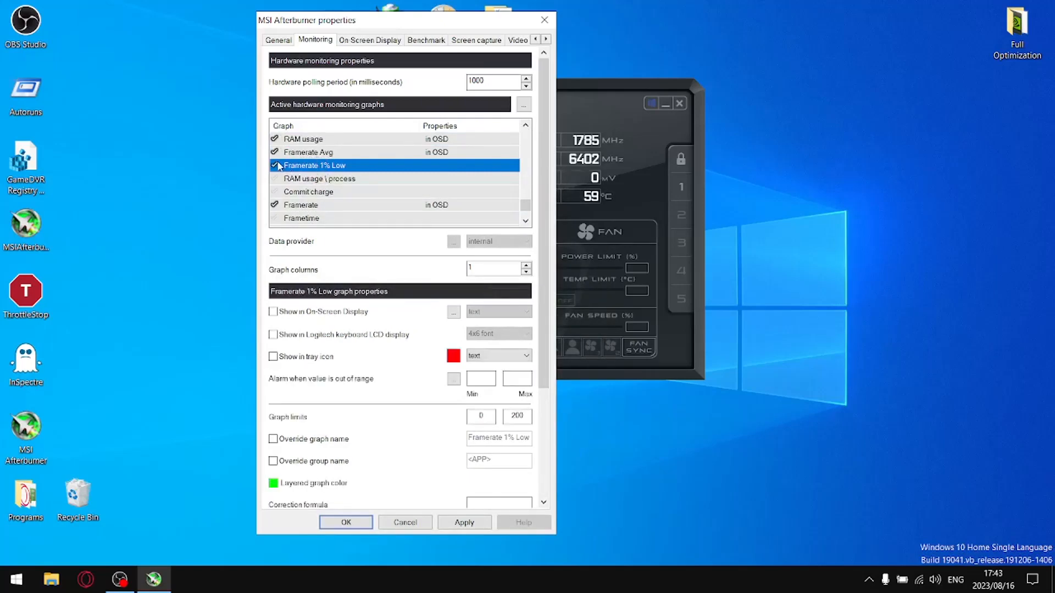
pyautogui.click(295, 316)
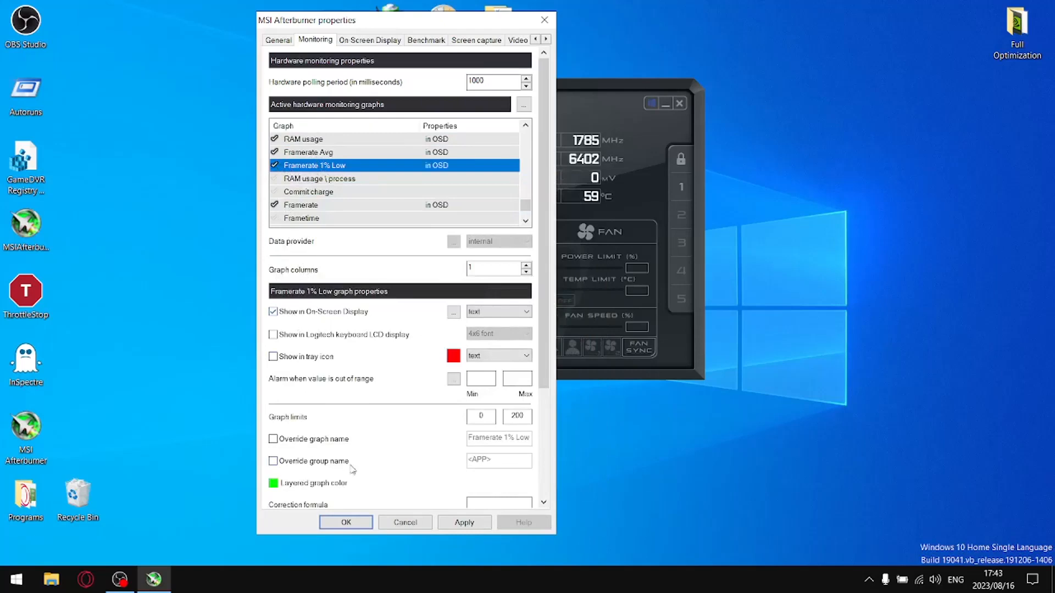
pyautogui.click(297, 462)
pyautogui.moveTo(518, 461); pyautogui.dragTo(395, 440)
pyautogui.write('1')
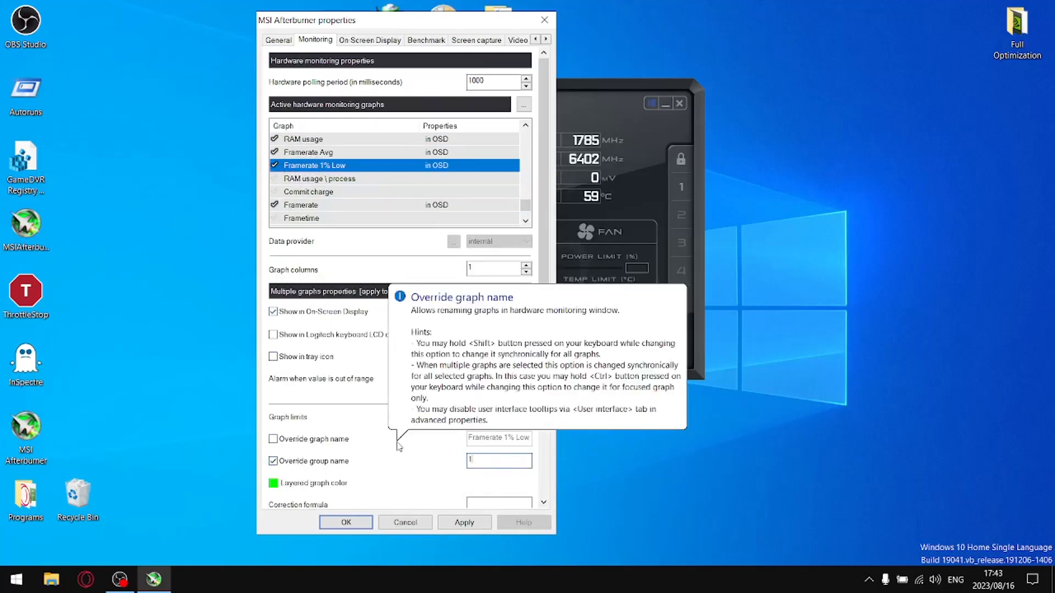
pyautogui.write('% lows')
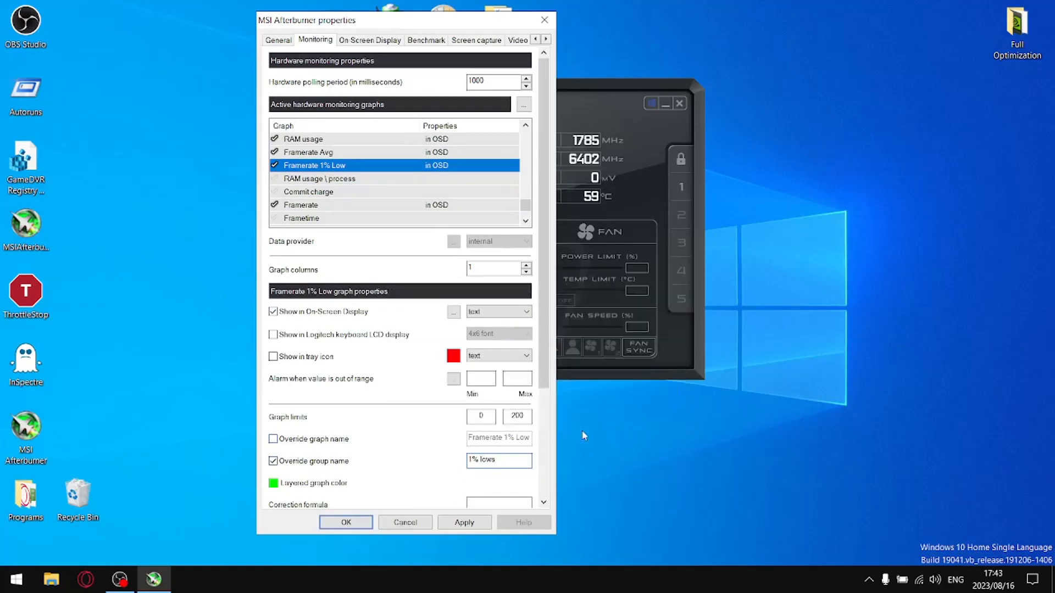
pyautogui.click(445, 524)
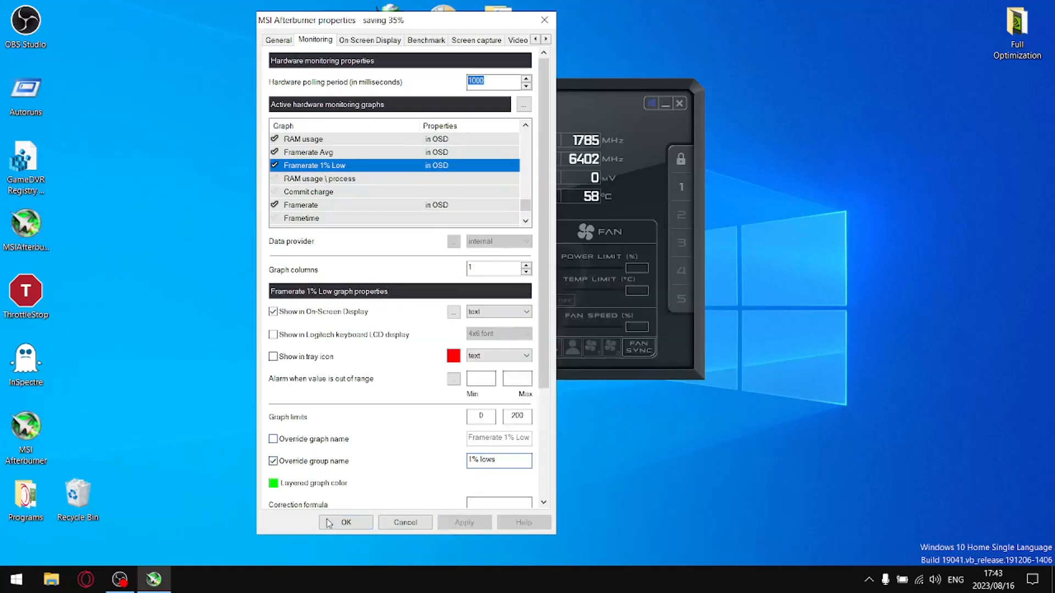
# Step: Close the properties with OK, move the Afterburner window up and minimize it to the tray
pyautogui.click(332, 523)
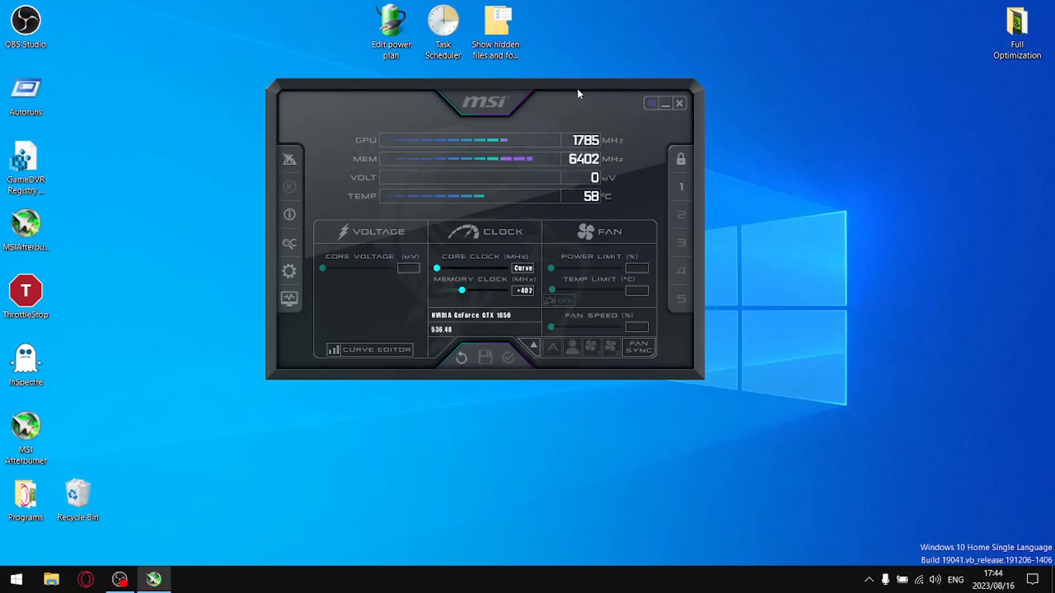
pyautogui.moveTo(576, 92); pyautogui.dragTo(582, 71)
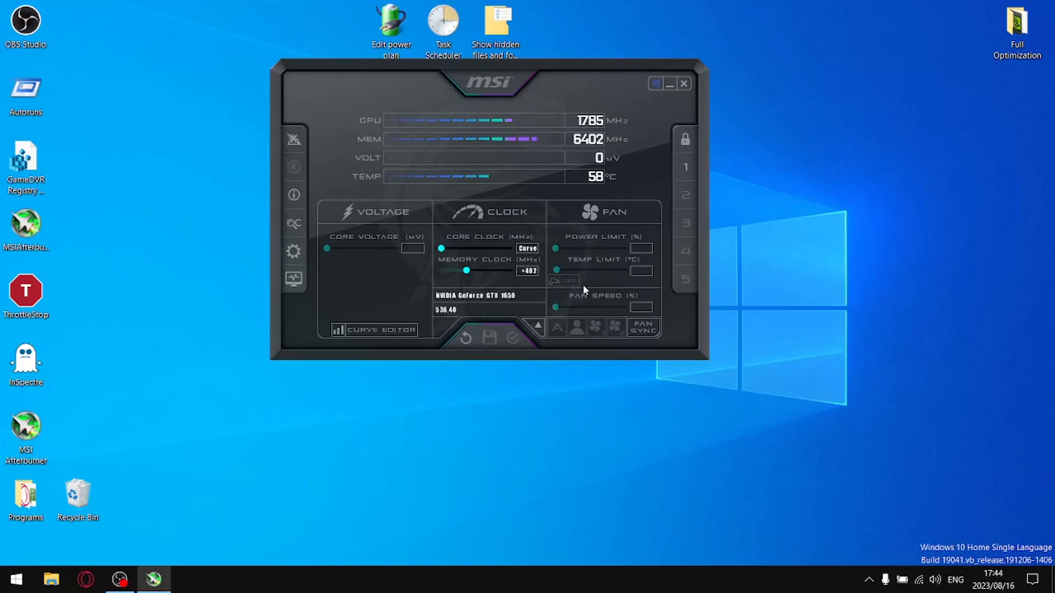
pyautogui.moveTo(561, 77); pyautogui.dragTo(569, 43)
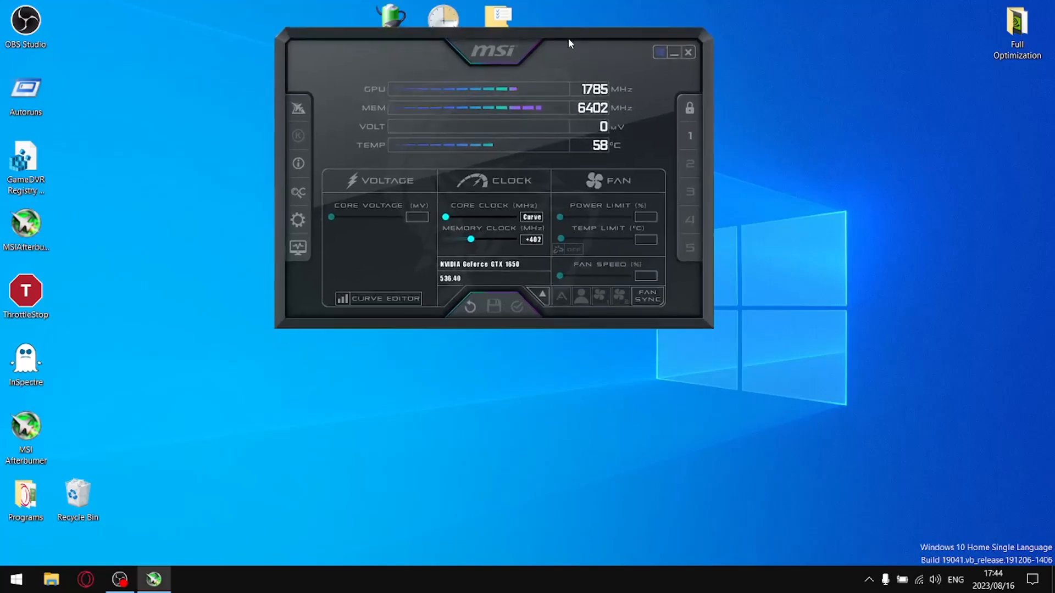
pyautogui.click(677, 54)
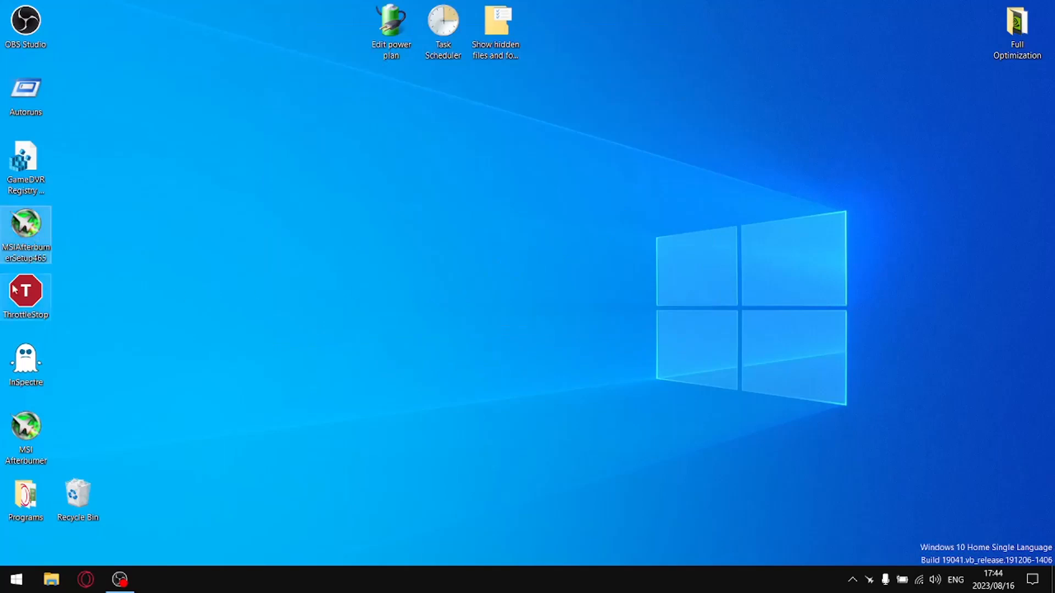
pyautogui.rightClick(31, 239)
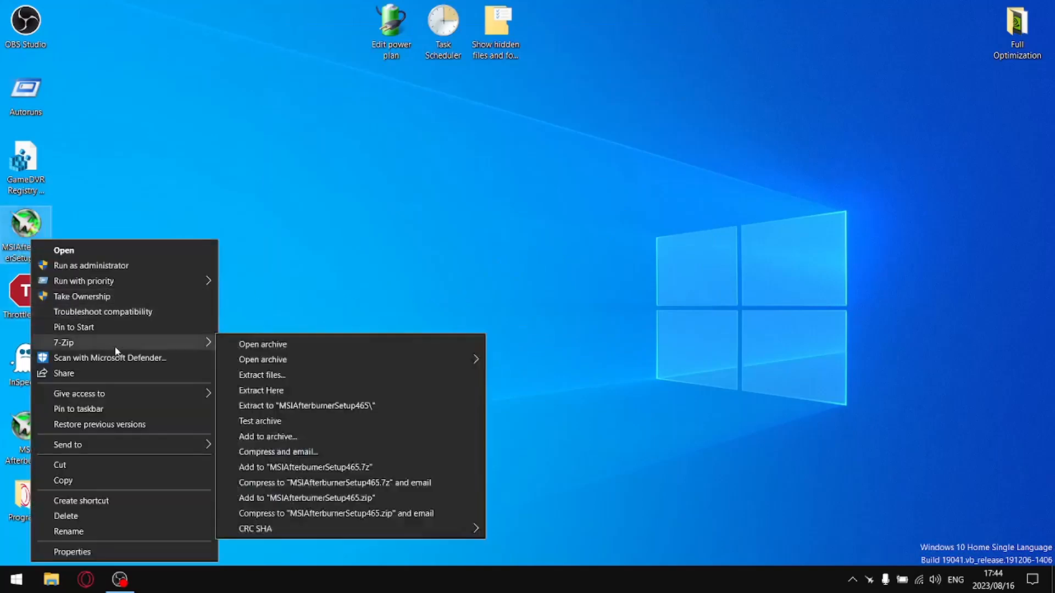
# Step: Delete the Afterburner installer from the desktop and rearrange the MSI Afterburner and ThrottleStop icons
pyautogui.click(117, 516)
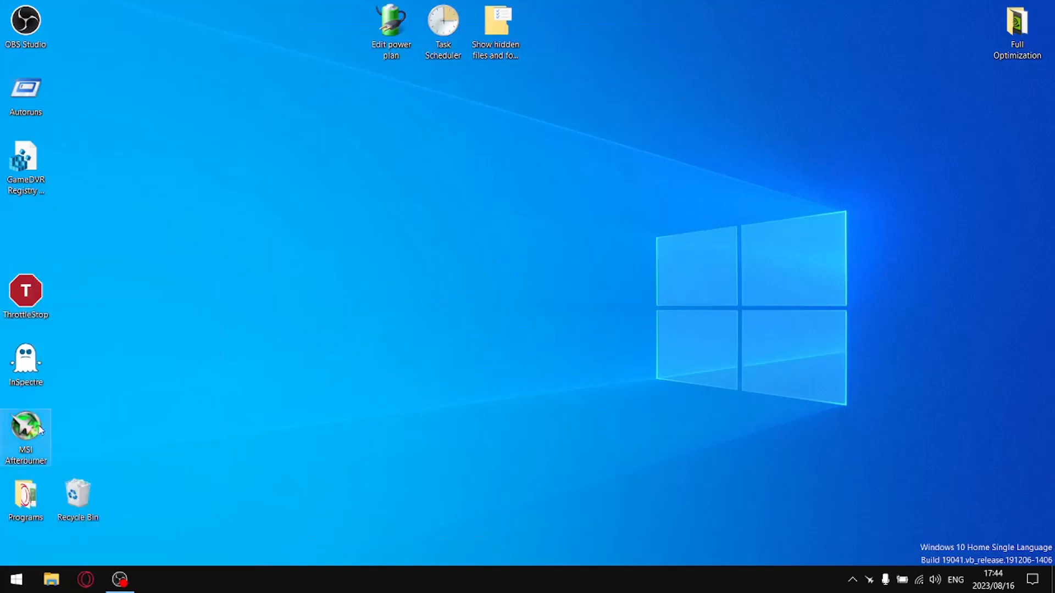
pyautogui.moveTo(39, 428); pyautogui.dragTo(41, 501)
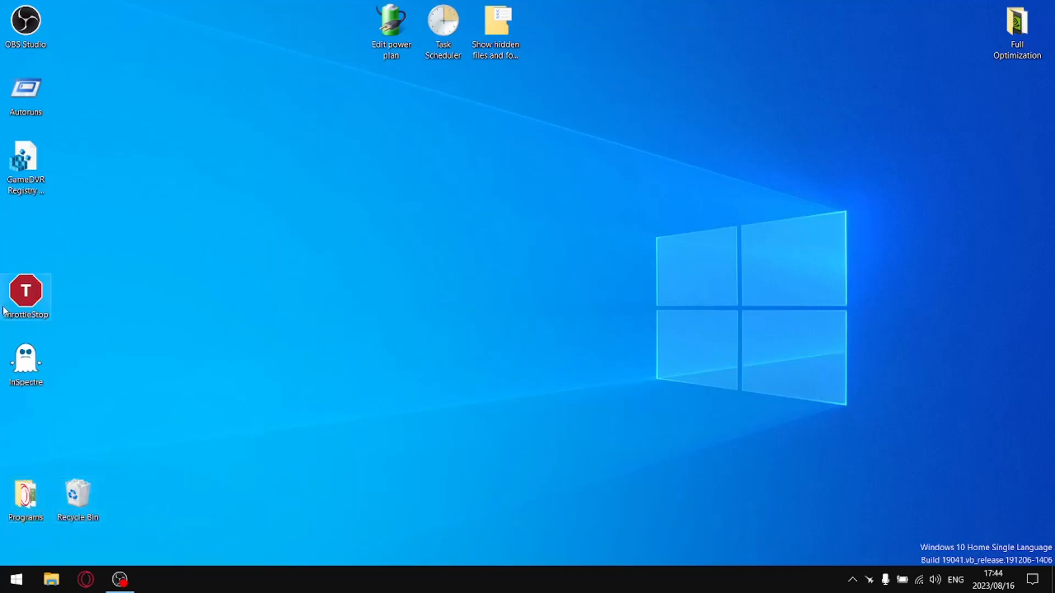
pyautogui.moveTo(2, 310); pyautogui.dragTo(6, 244)
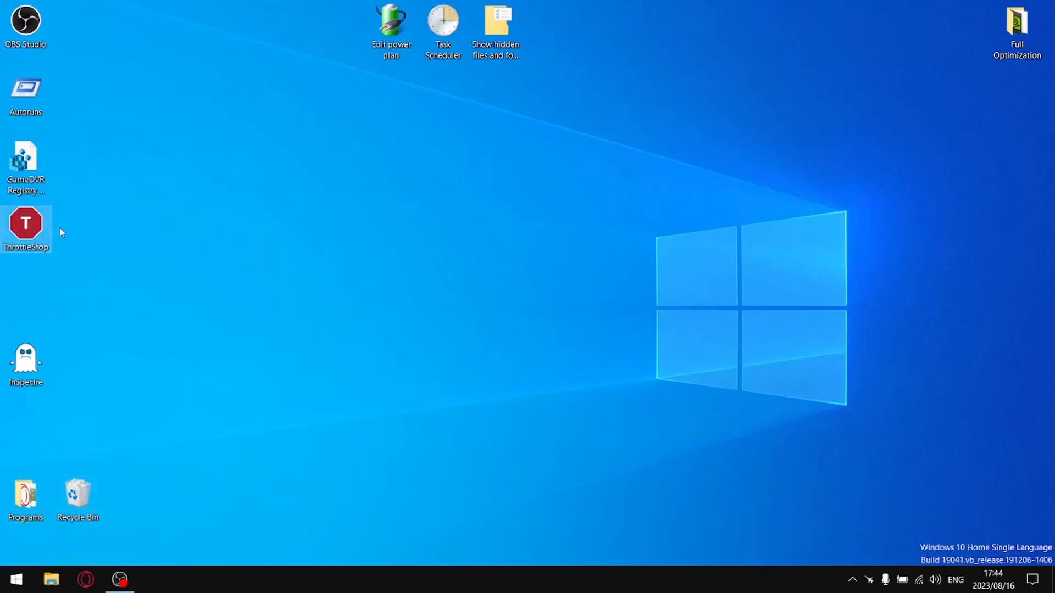
# Step: From the Start menu's 7-Zip folder, open the file location of 7-Zip File Manager
pyautogui.click(8, 587)
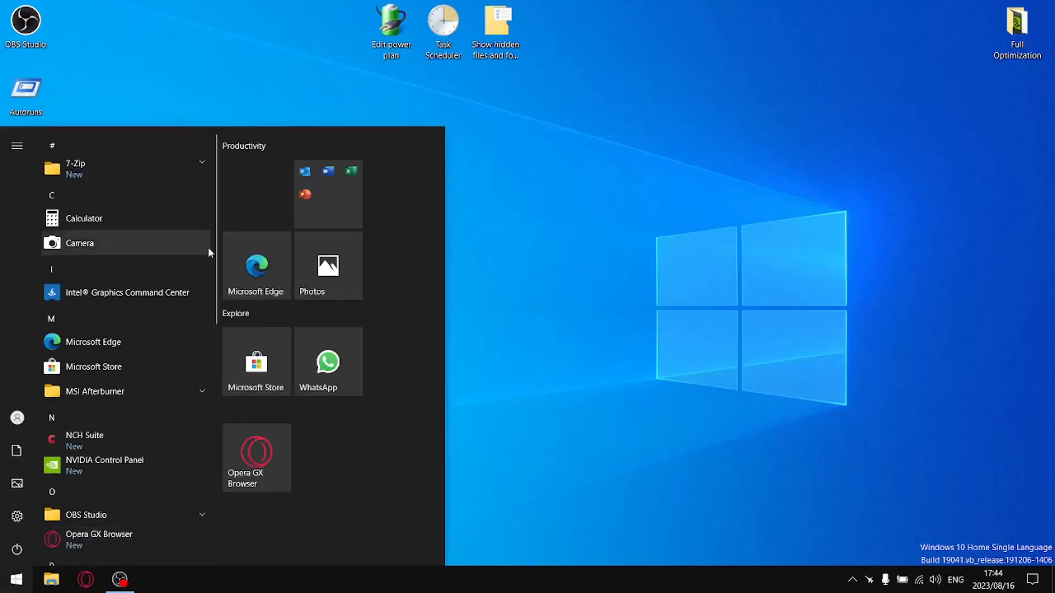
pyautogui.click(196, 163)
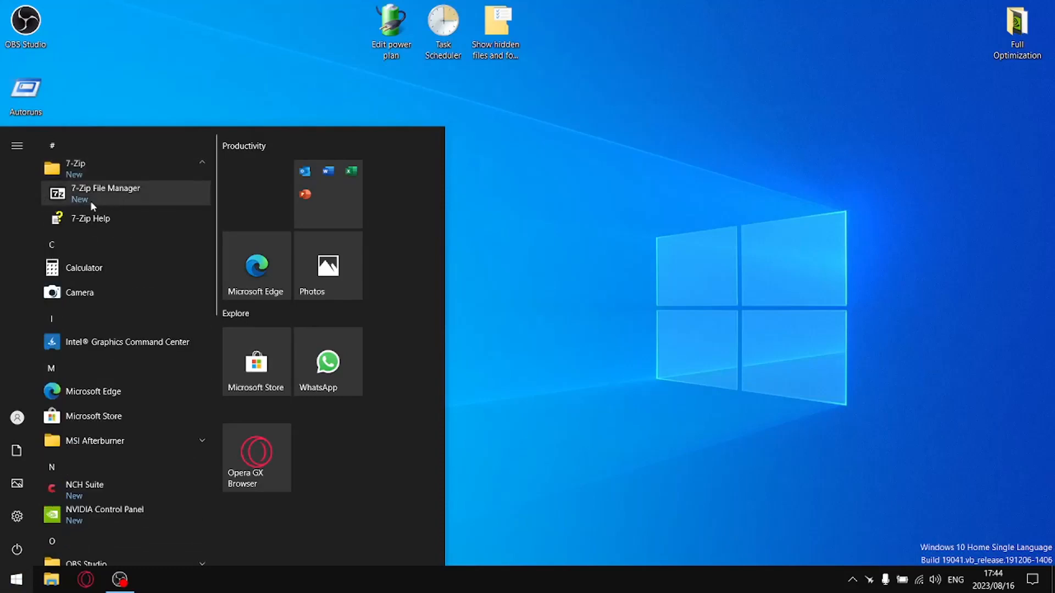
pyautogui.click(200, 163)
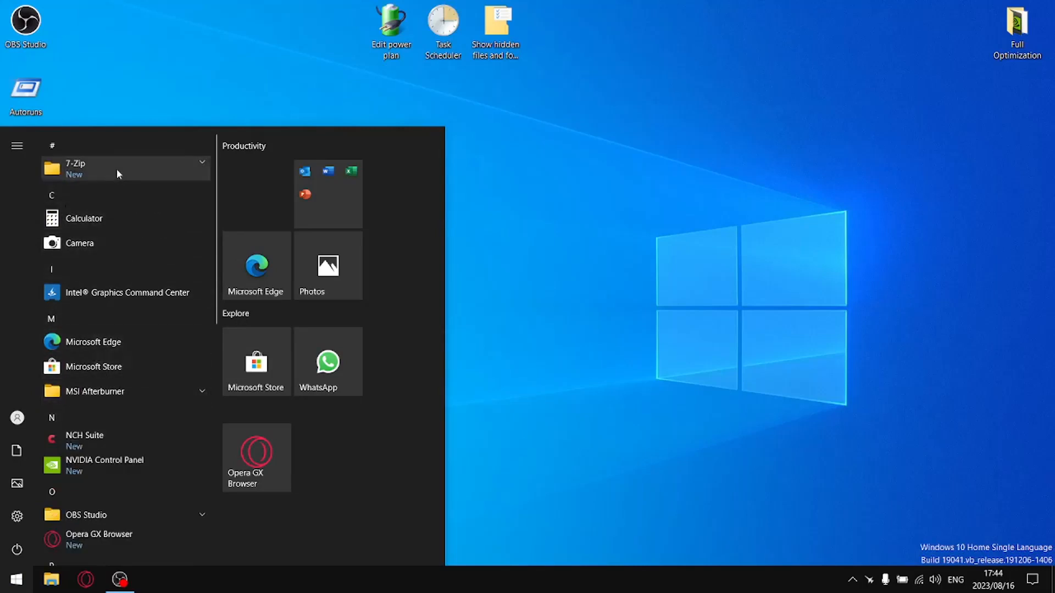
pyautogui.click(196, 162)
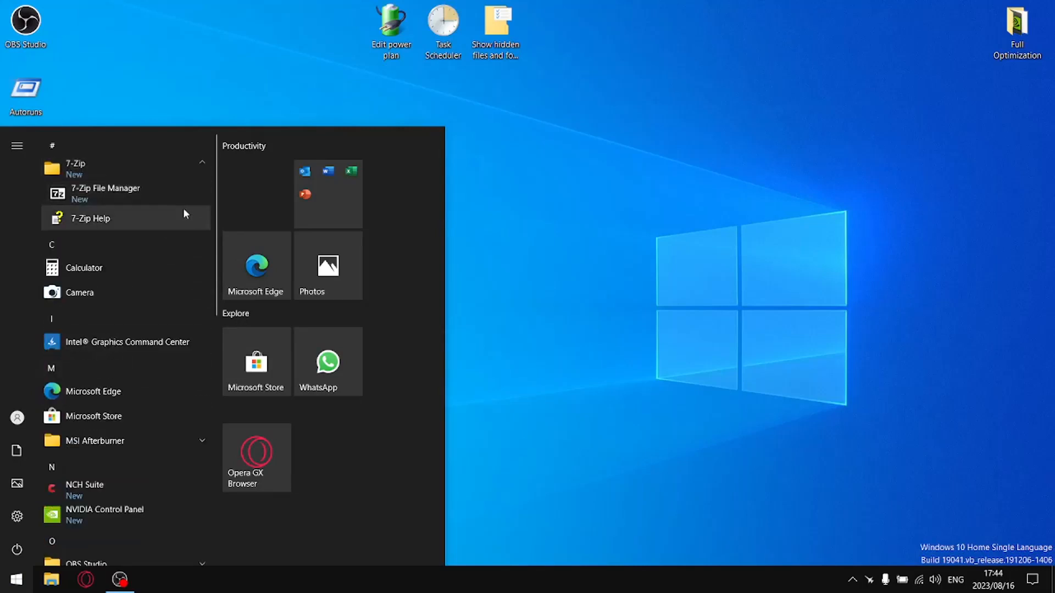
pyautogui.rightClick(71, 195)
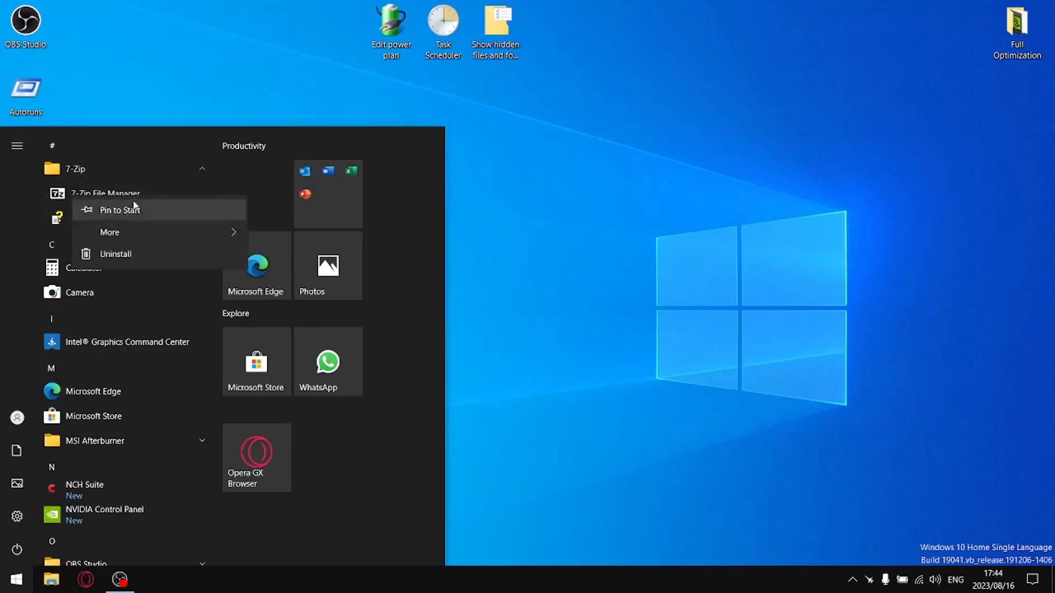
pyautogui.moveTo(134, 227)
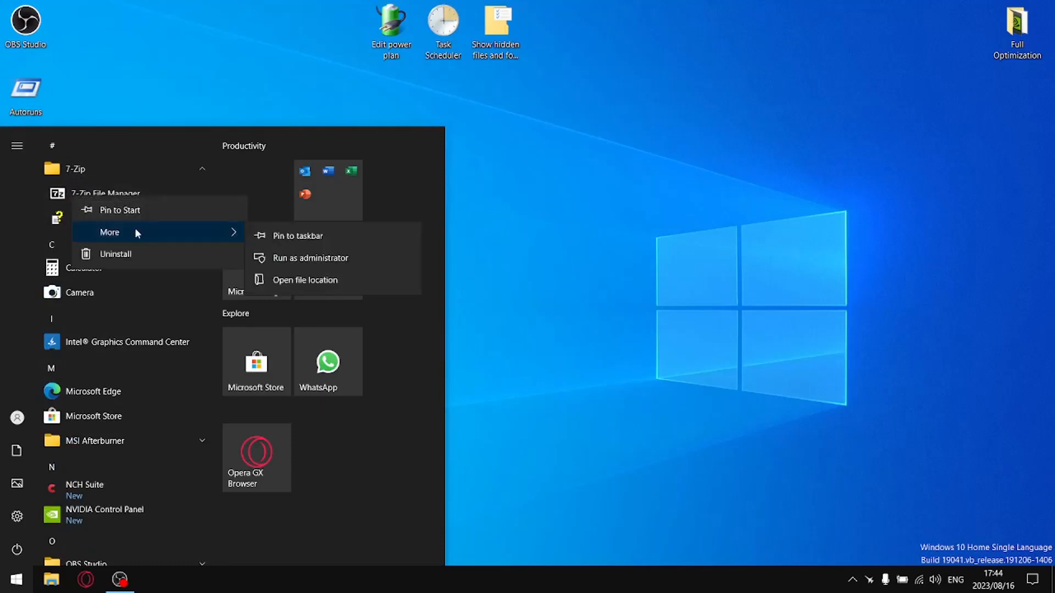
pyautogui.click(312, 282)
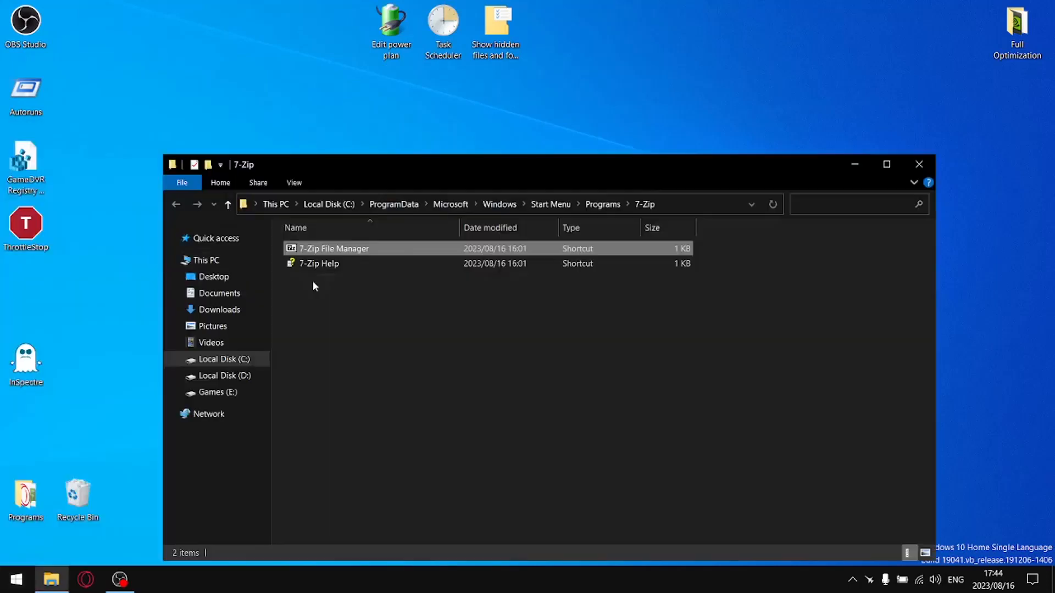
# Step: In Start Menu Programs, delete the 7-Zip, OBS Studio, VideoLAN and Winaero Tweaker folders
pyautogui.click(603, 204)
pyautogui.rightClick(307, 246)
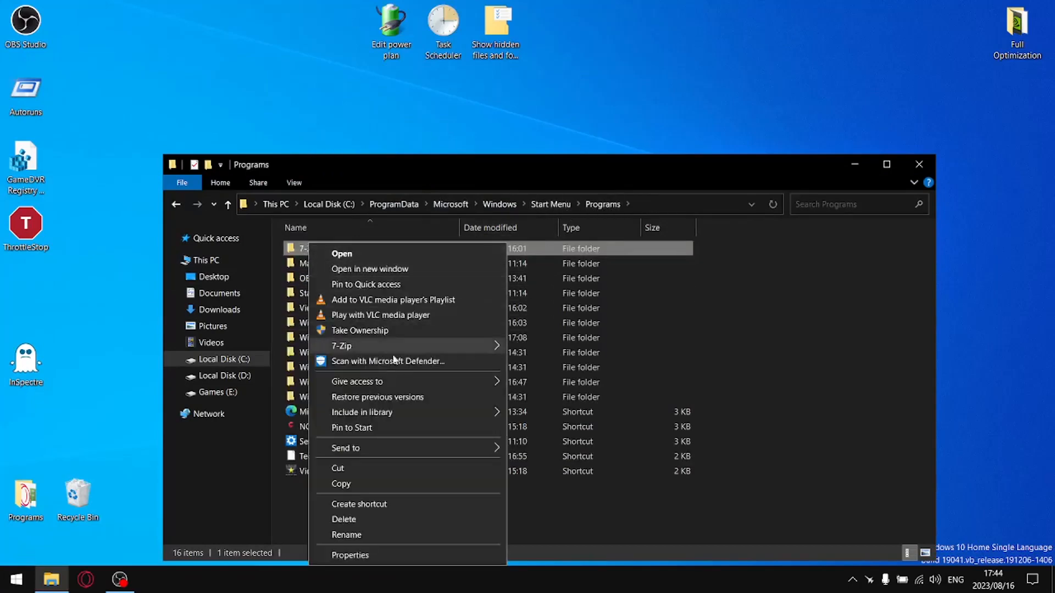
pyautogui.click(345, 519)
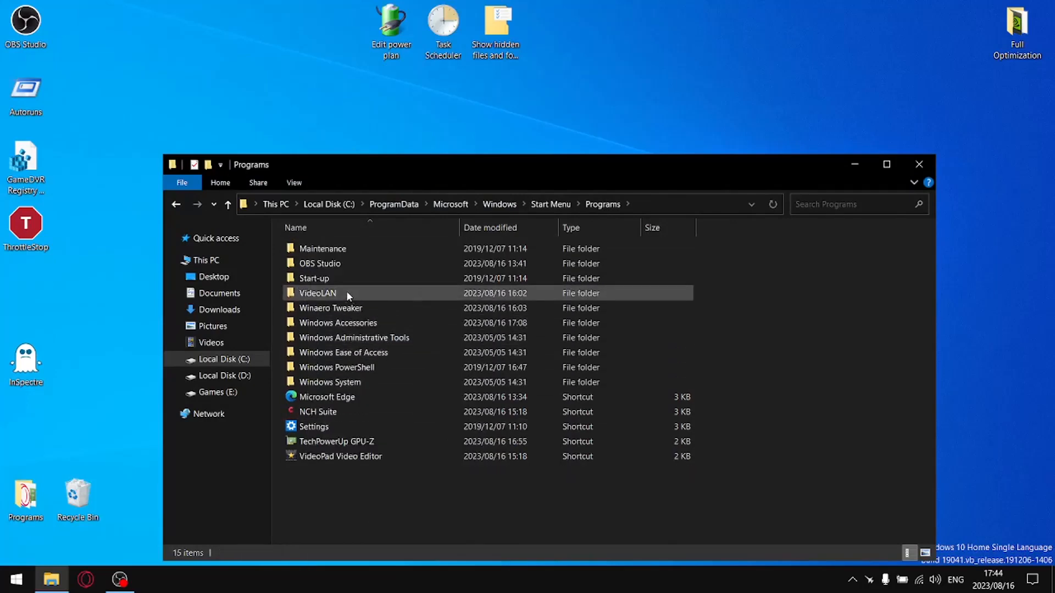
pyautogui.rightClick(322, 265)
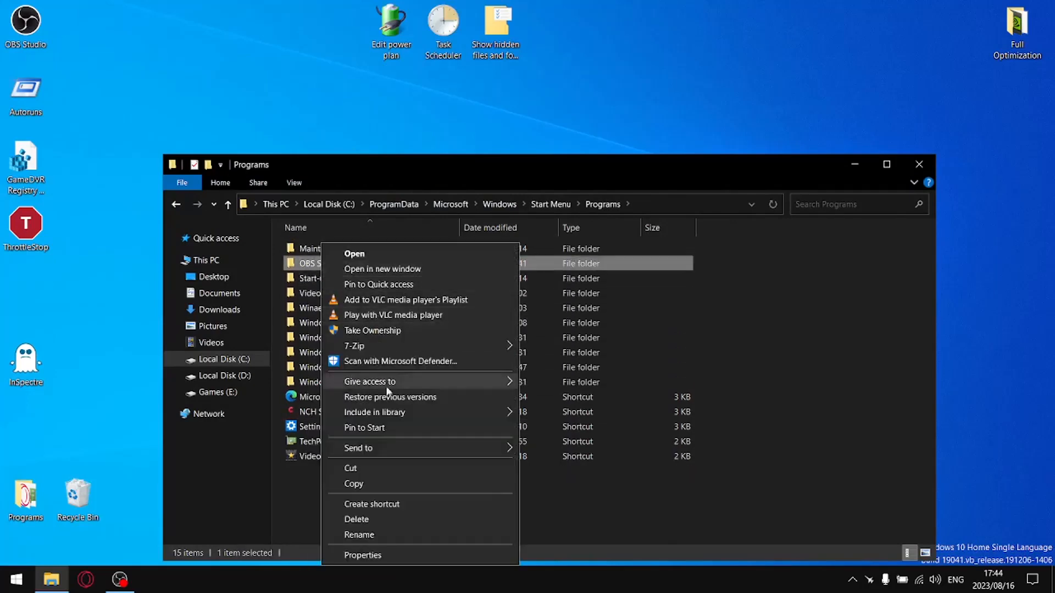
pyautogui.click(373, 520)
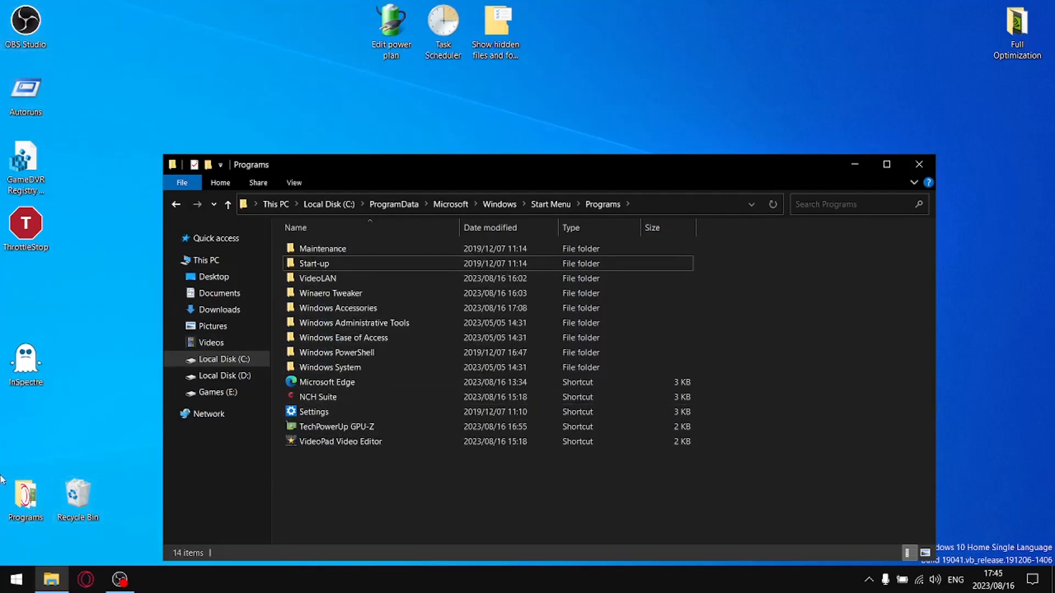
pyautogui.rightClick(312, 282)
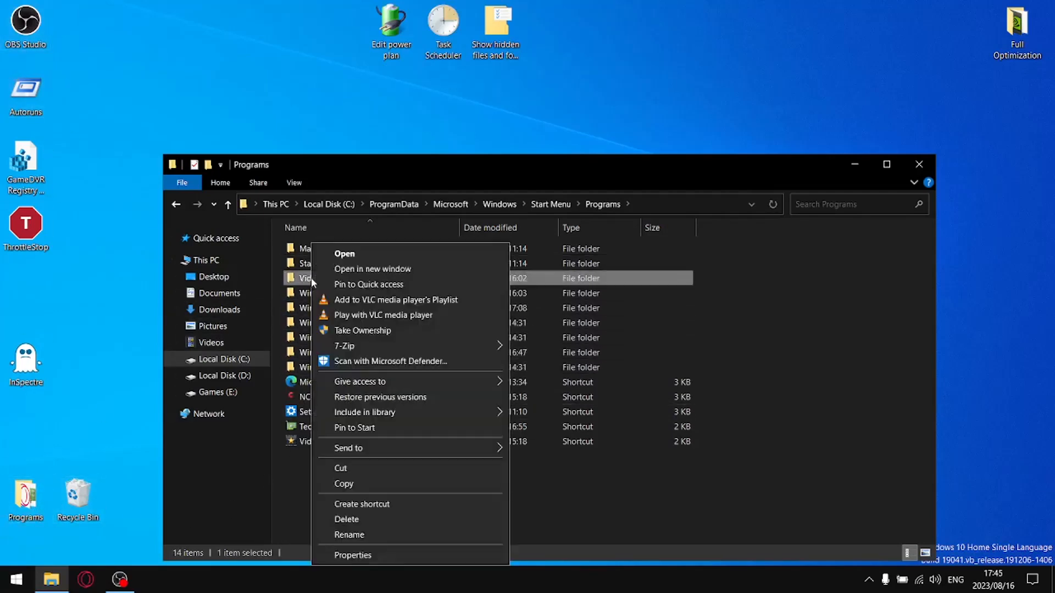
pyautogui.click(373, 518)
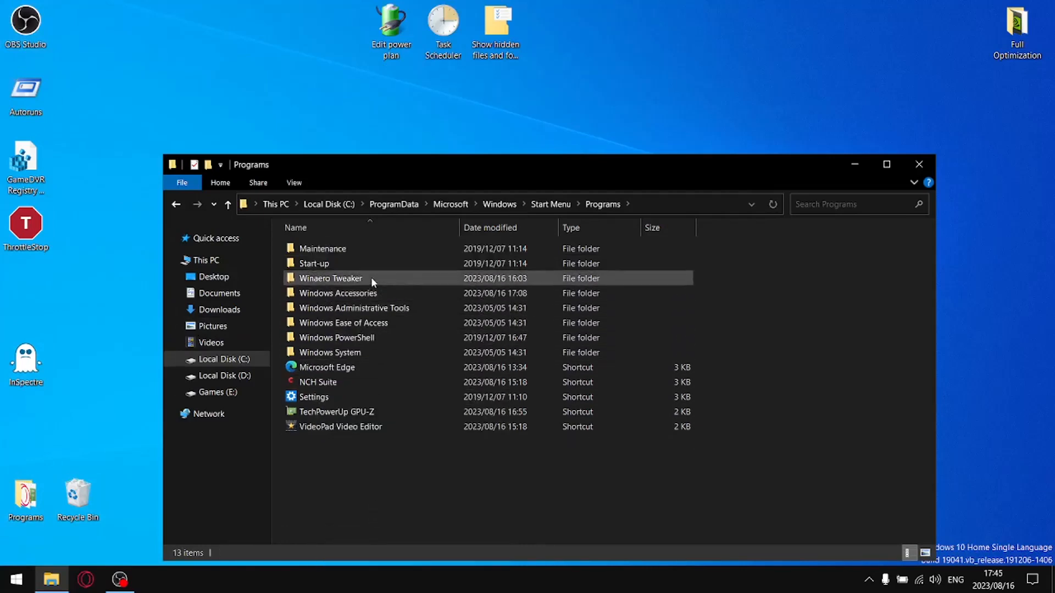
pyautogui.rightClick(345, 283)
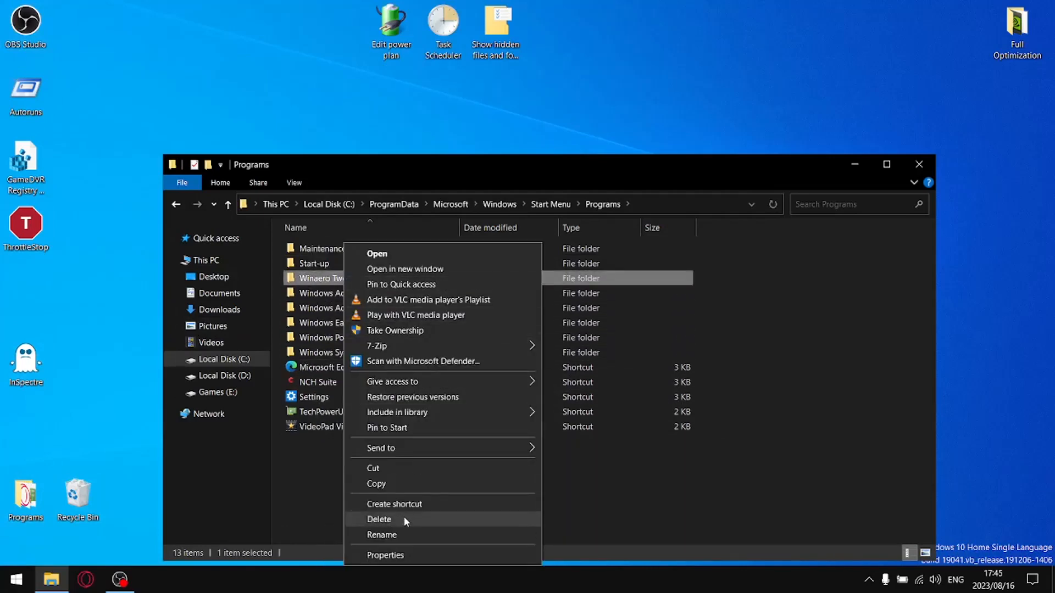
pyautogui.click(404, 517)
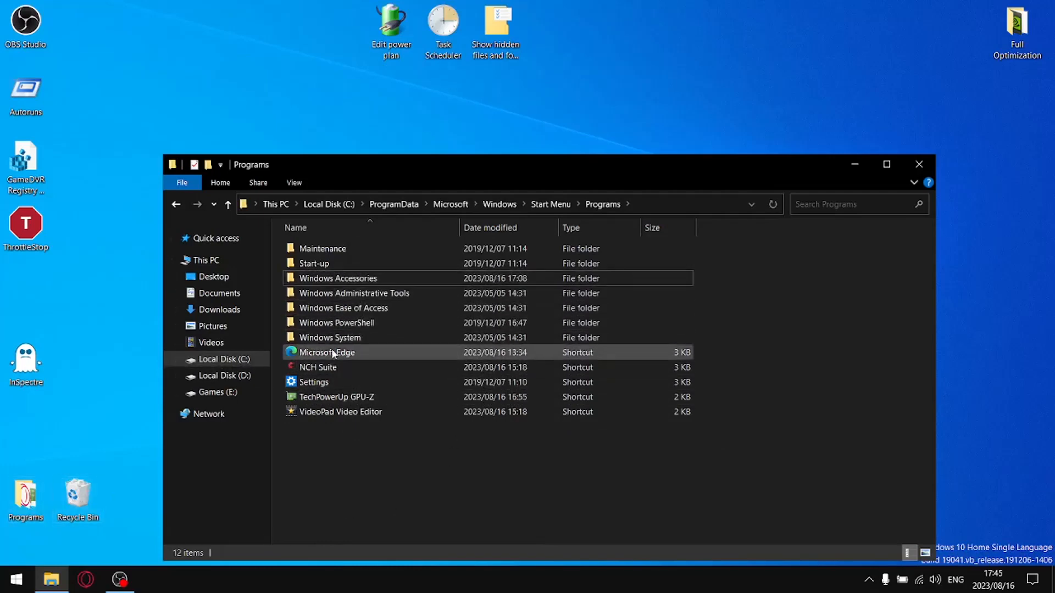
# Step: Delete the Microsoft Edge and NCH Suite shortcuts, close the window and reopen Start
pyautogui.rightClick(324, 352)
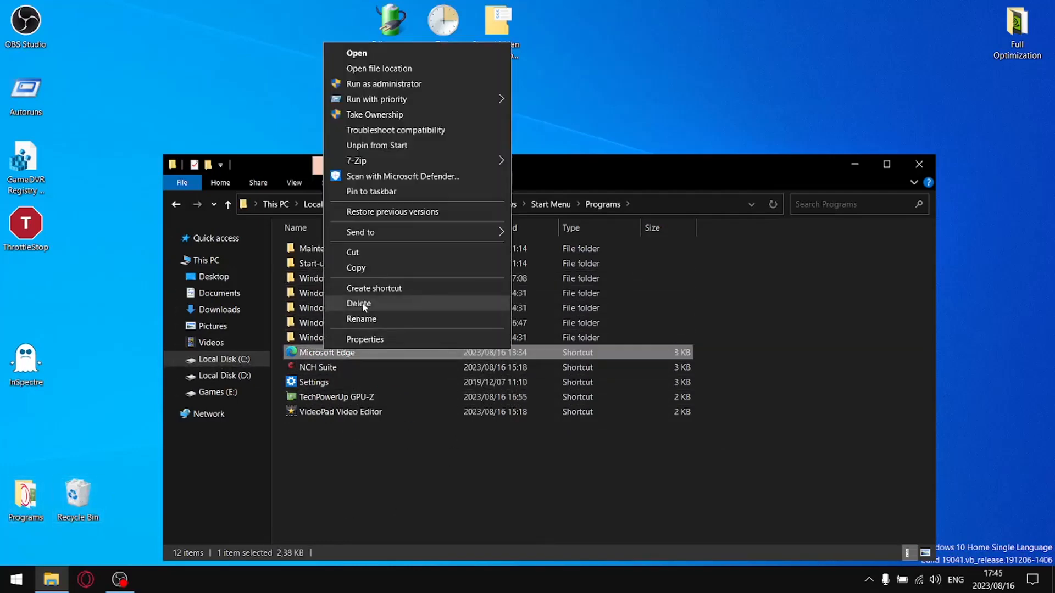
pyautogui.click(406, 303)
pyautogui.rightClick(303, 352)
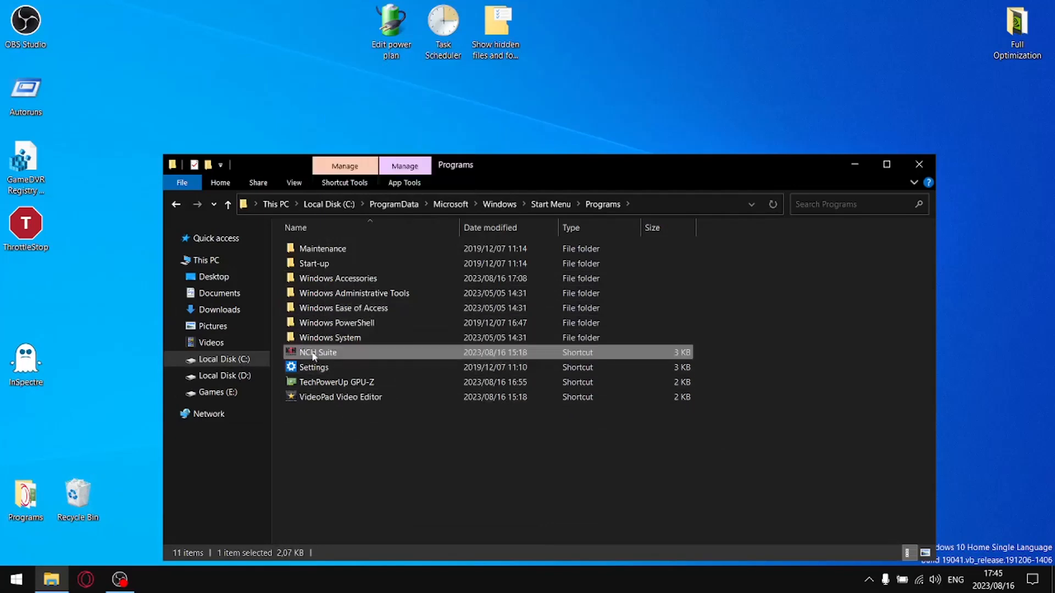
pyautogui.click(387, 300)
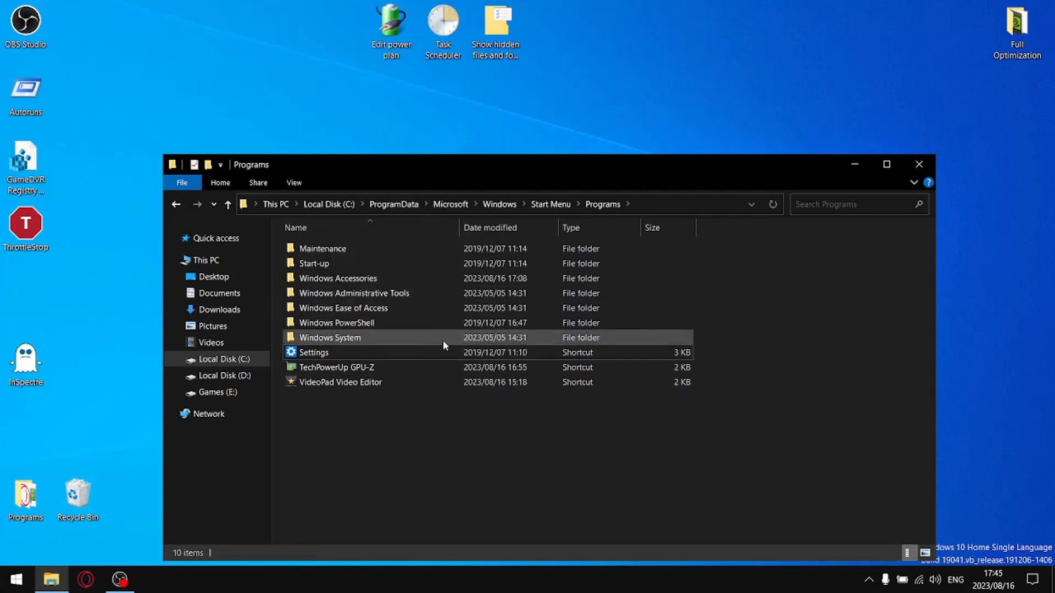
pyautogui.click(919, 164)
pyautogui.click(17, 579)
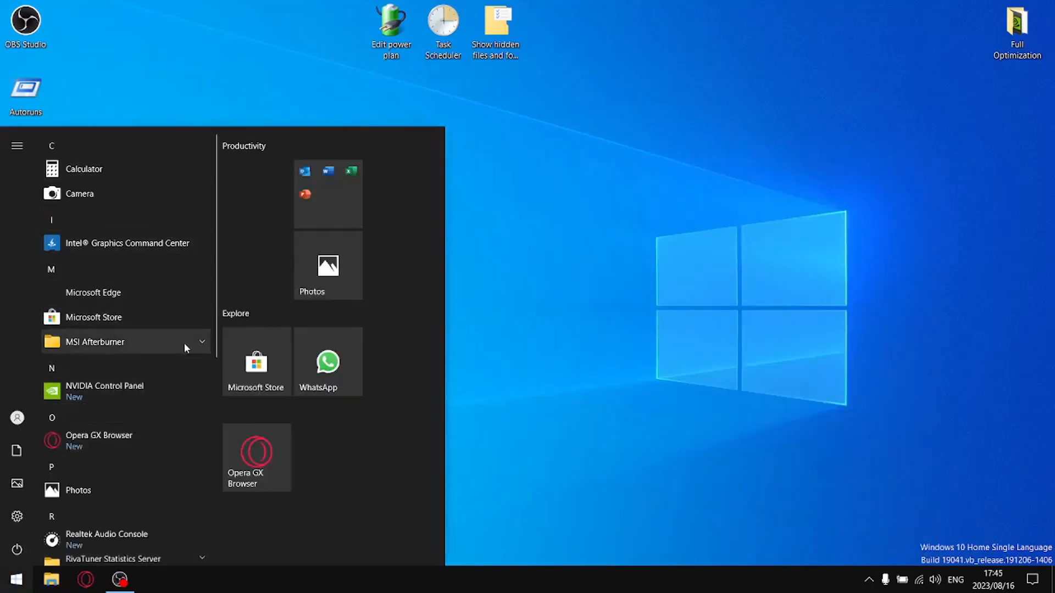
# Step: Move the MSI Afterburner shortcut loose into Programs and delete its MSI Afterburner folder
pyautogui.click(204, 345)
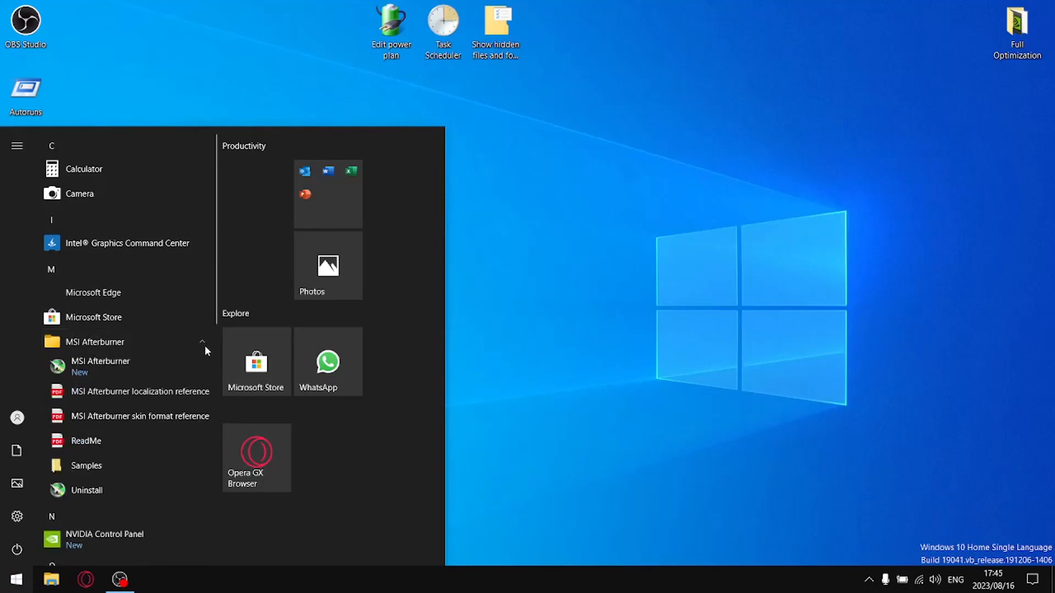
pyautogui.rightClick(108, 368)
pyautogui.moveTo(239, 401)
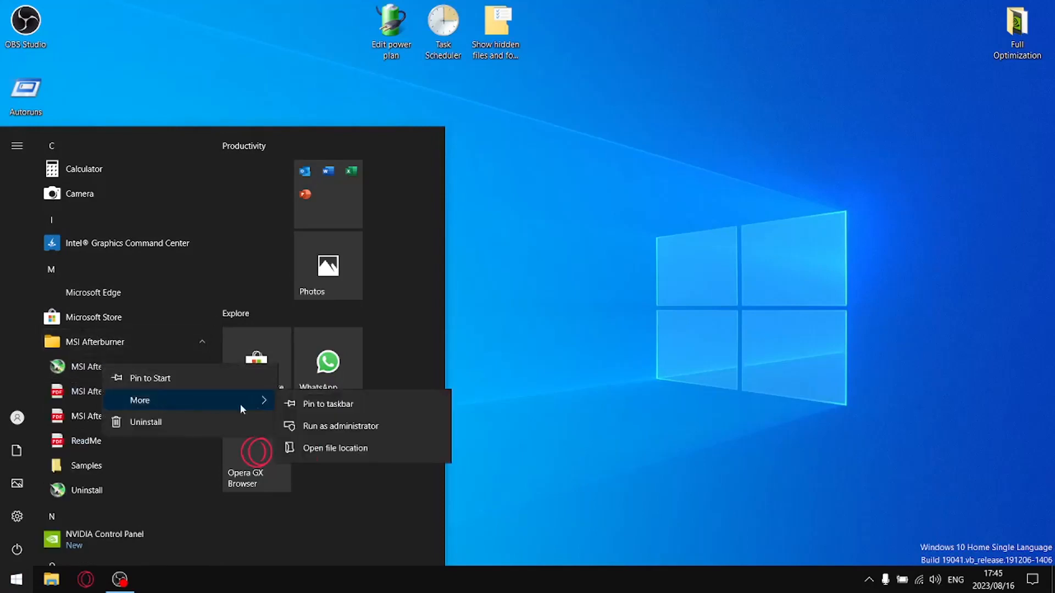
pyautogui.click(350, 456)
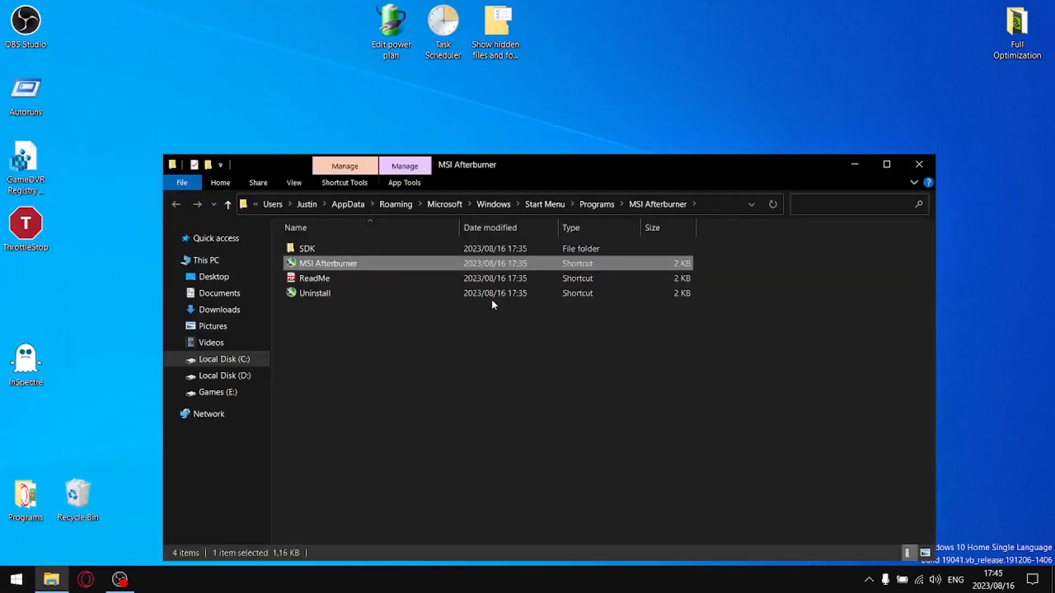
pyautogui.rightClick(332, 260)
pyautogui.click(381, 474)
pyautogui.click(595, 205)
pyautogui.rightClick(290, 440)
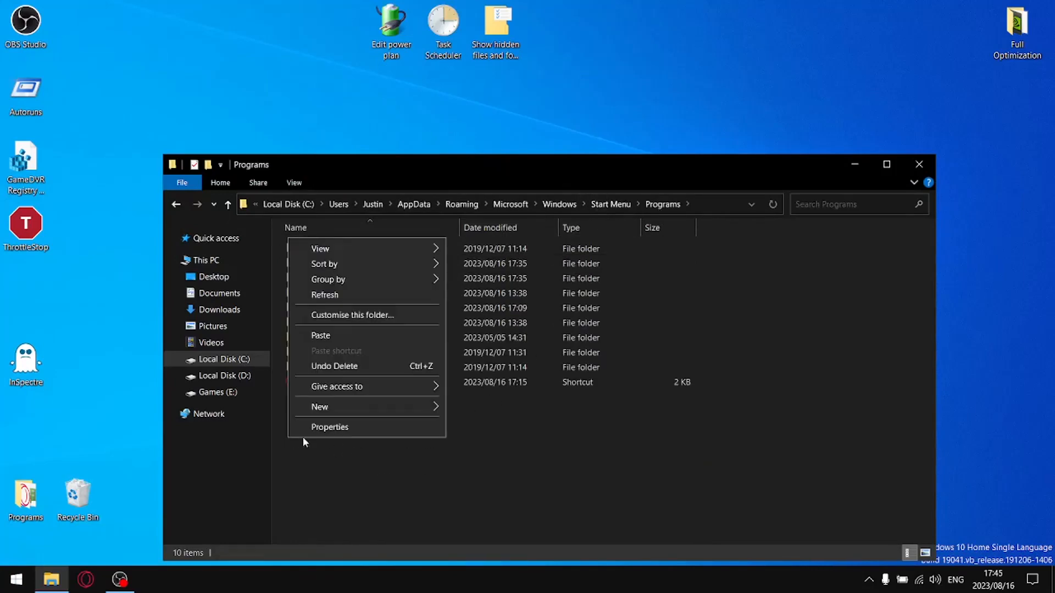
pyautogui.click(357, 335)
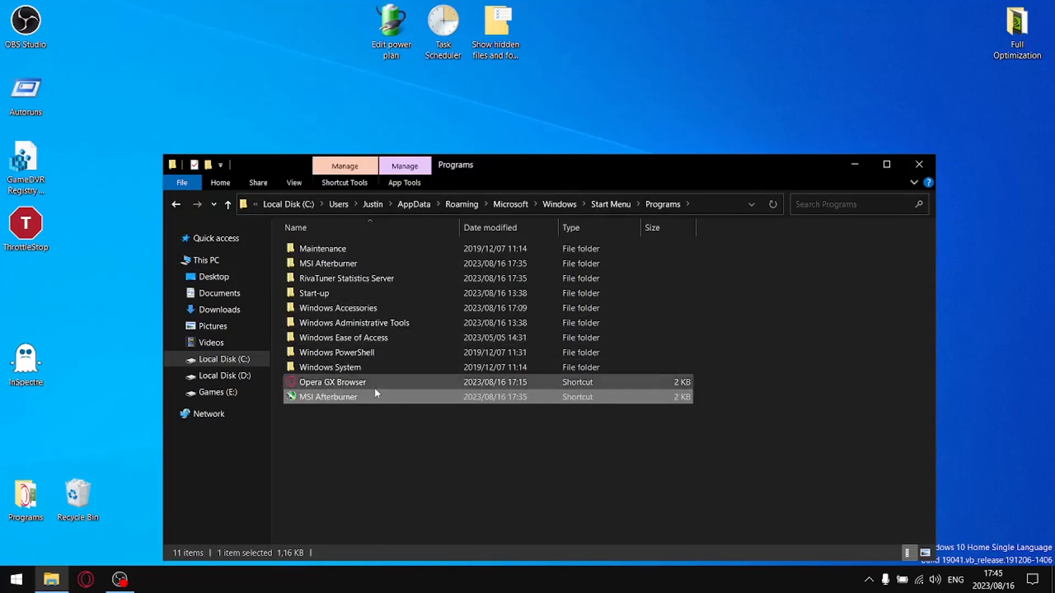
pyautogui.click(332, 263)
pyautogui.rightClick(331, 263)
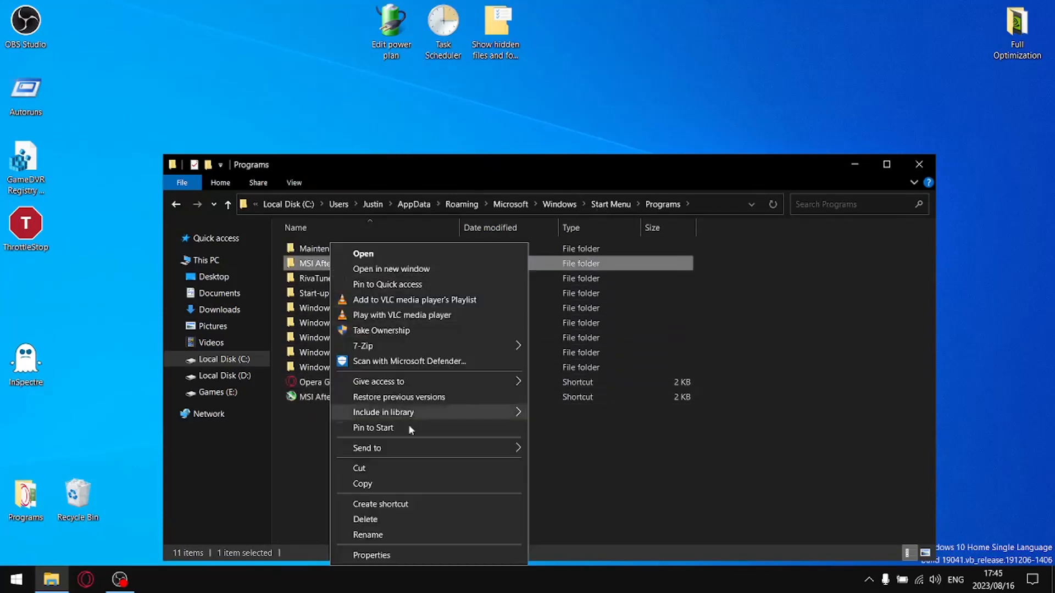
pyautogui.click(391, 518)
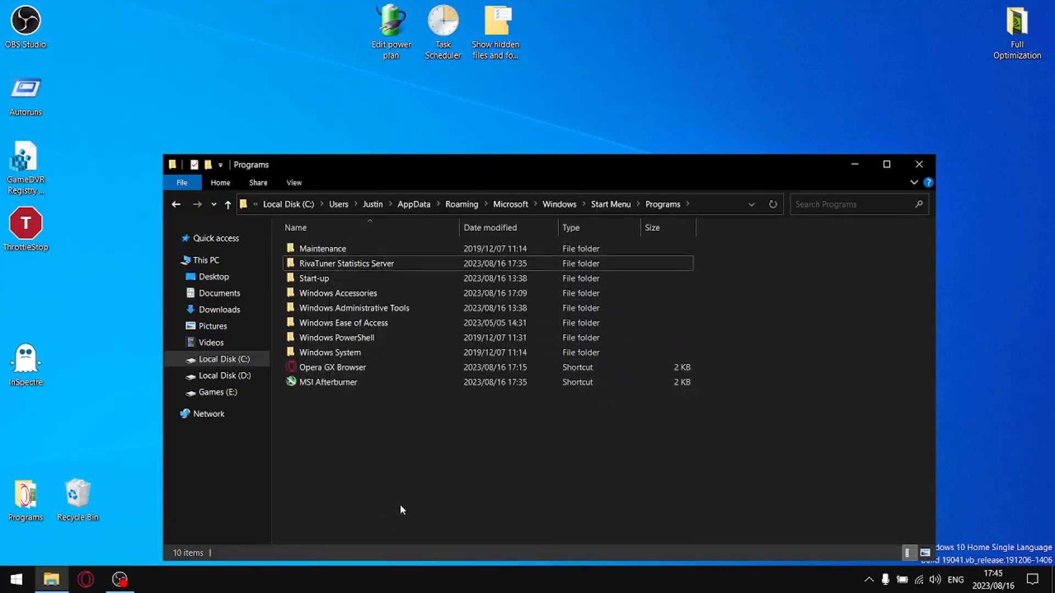
# Step: Move the RivaTuner Statistics Server shortcut into Programs, delete its folder, and close Explorer
pyautogui.doubleClick(318, 263)
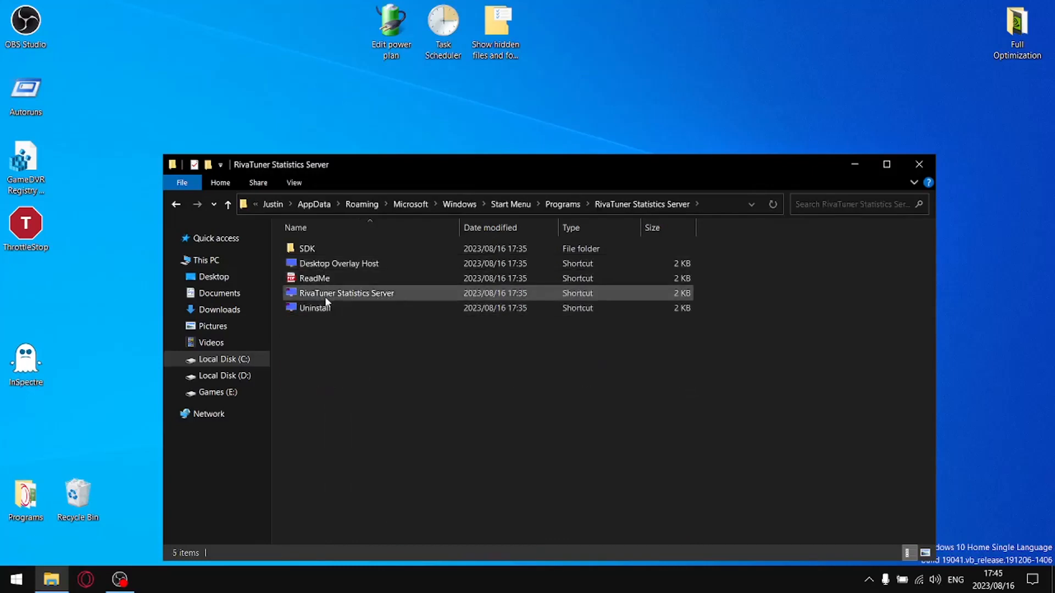
pyautogui.rightClick(326, 297)
pyautogui.click(375, 473)
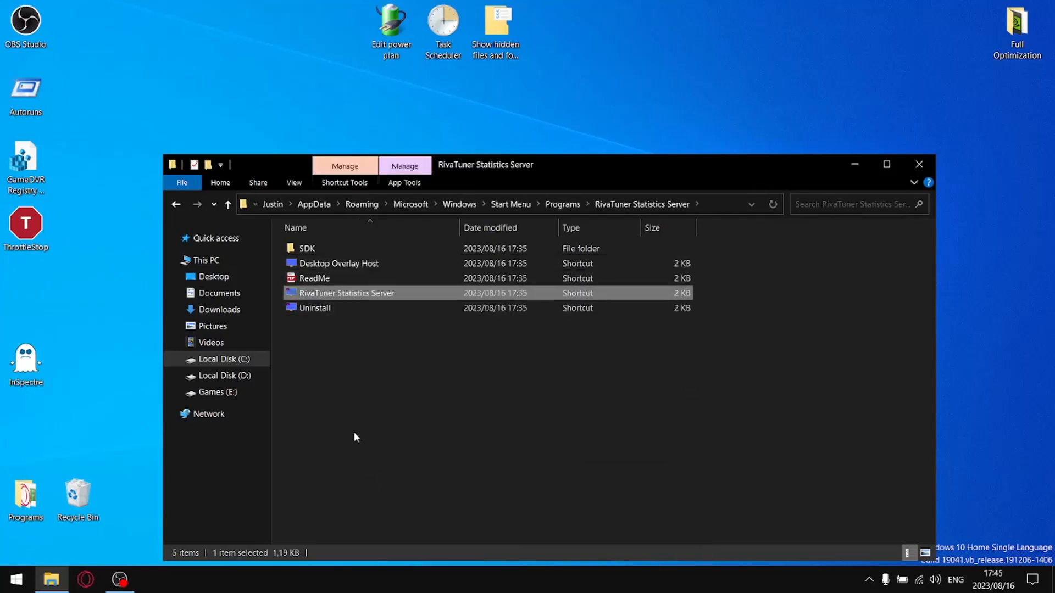
pyautogui.click(176, 204)
pyautogui.rightClick(314, 443)
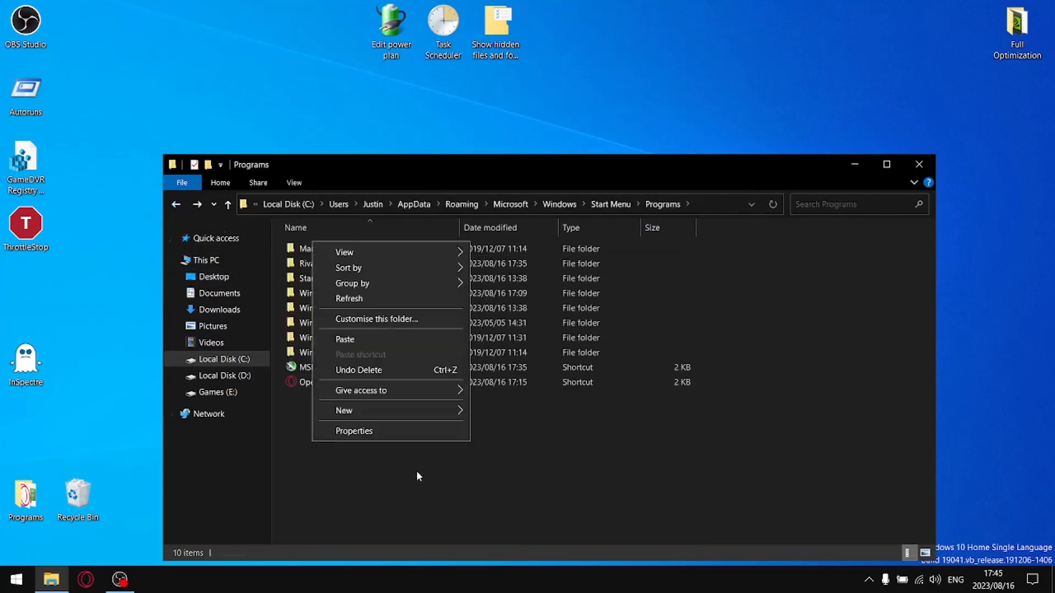
pyautogui.click(364, 341)
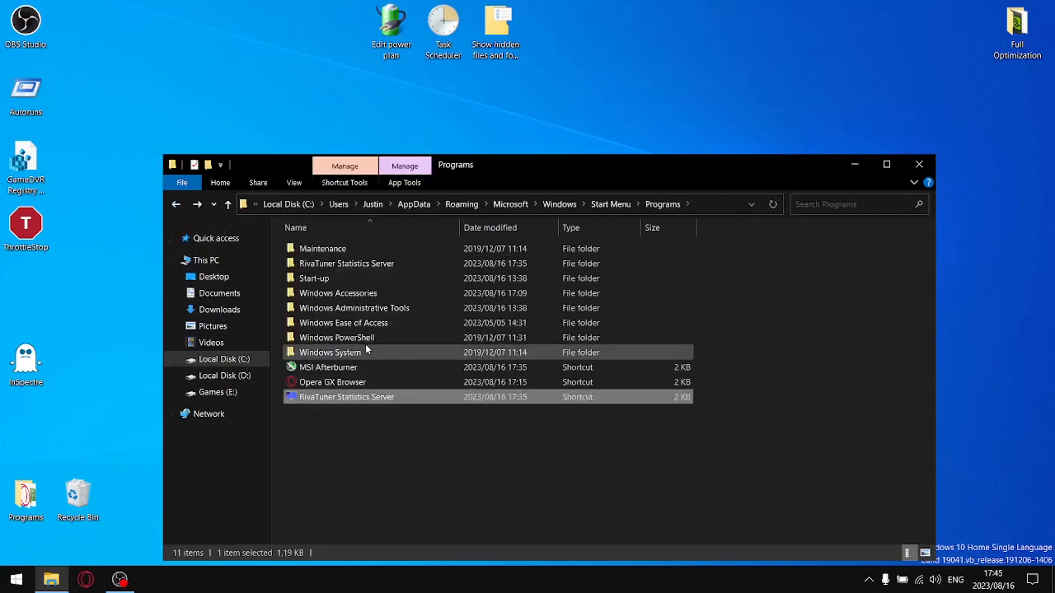
pyautogui.rightClick(324, 265)
pyautogui.click(378, 518)
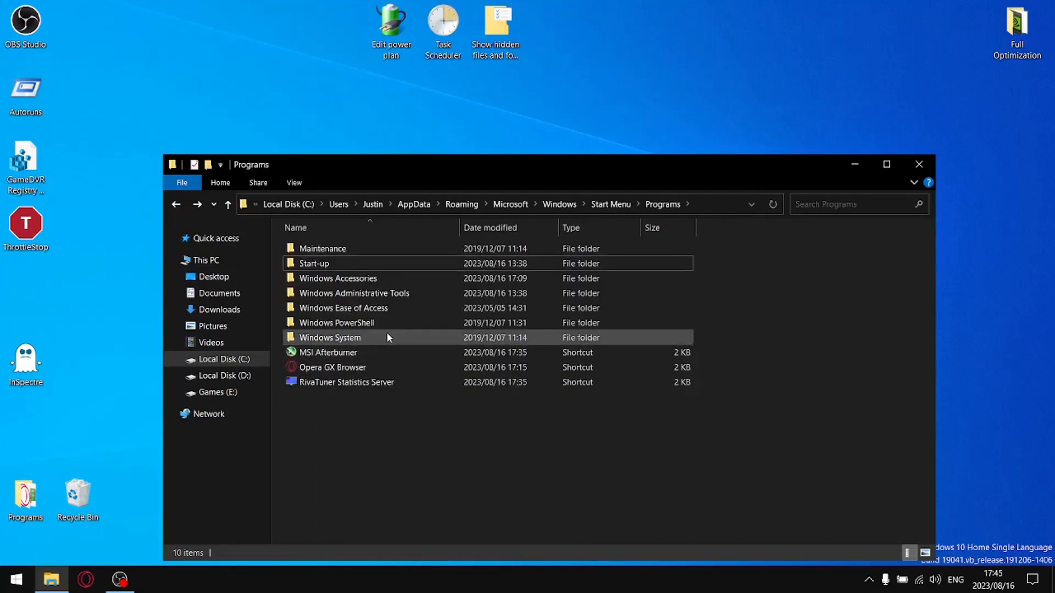
pyautogui.click(909, 168)
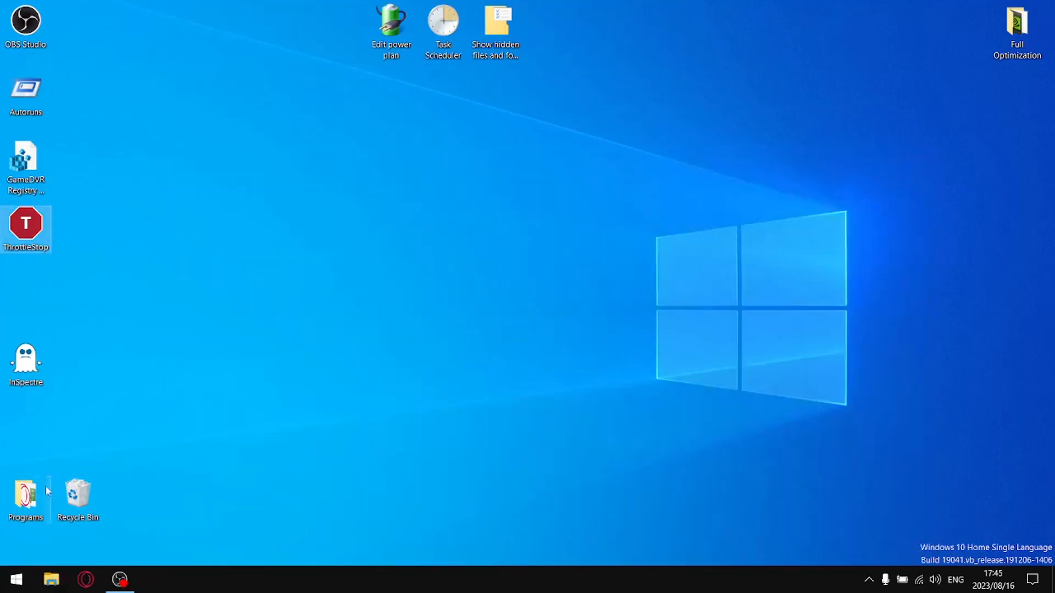
# Step: Unpin the Office apps folder and the Photos tile from the Start menu
pyautogui.click(16, 580)
pyautogui.scroll(-7, 129, 280)
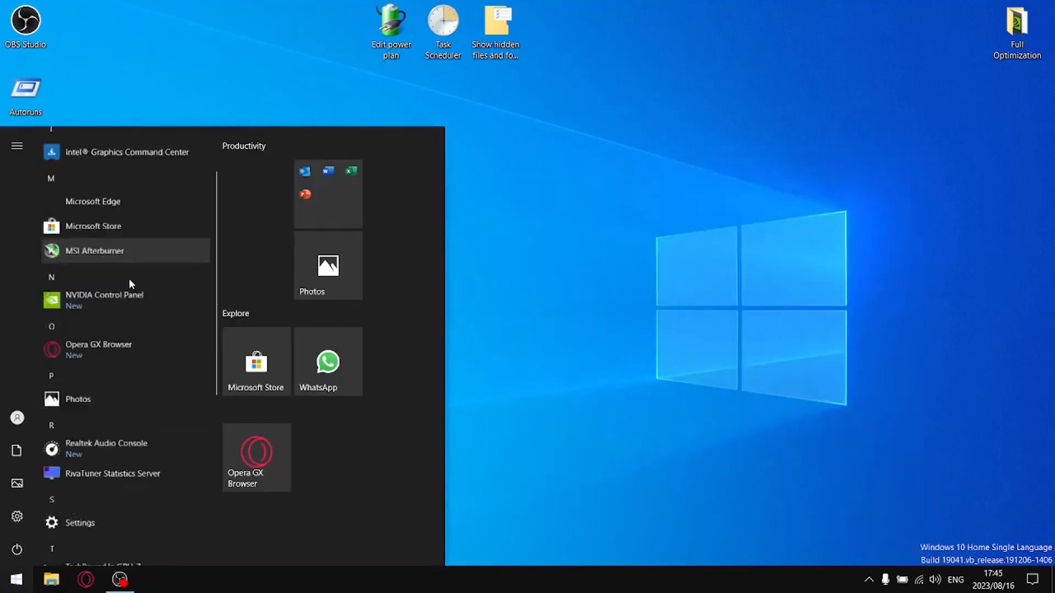
pyautogui.scroll(7, 99, 330)
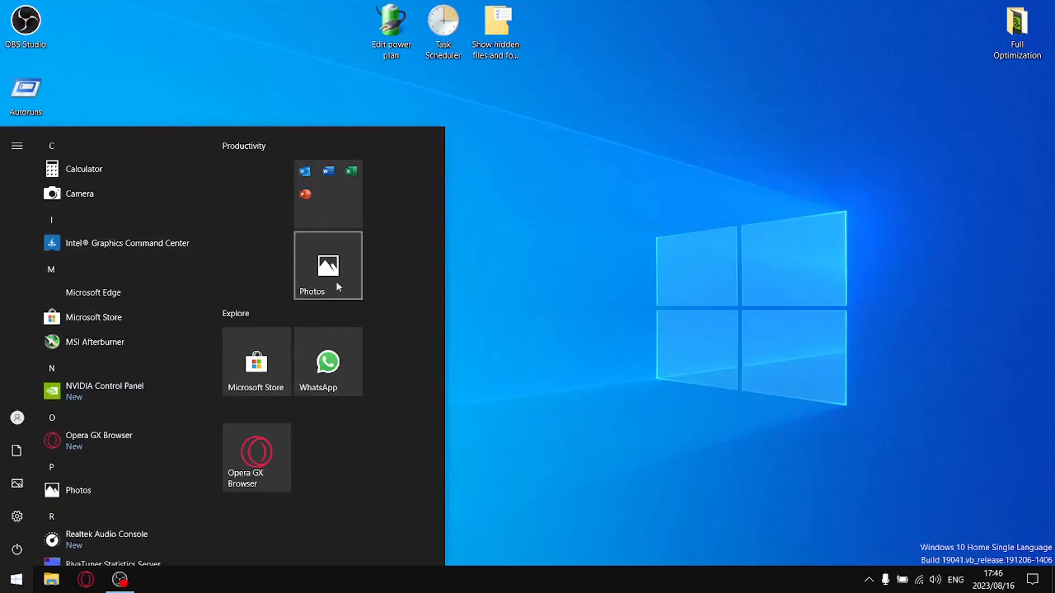
pyautogui.rightClick(321, 194)
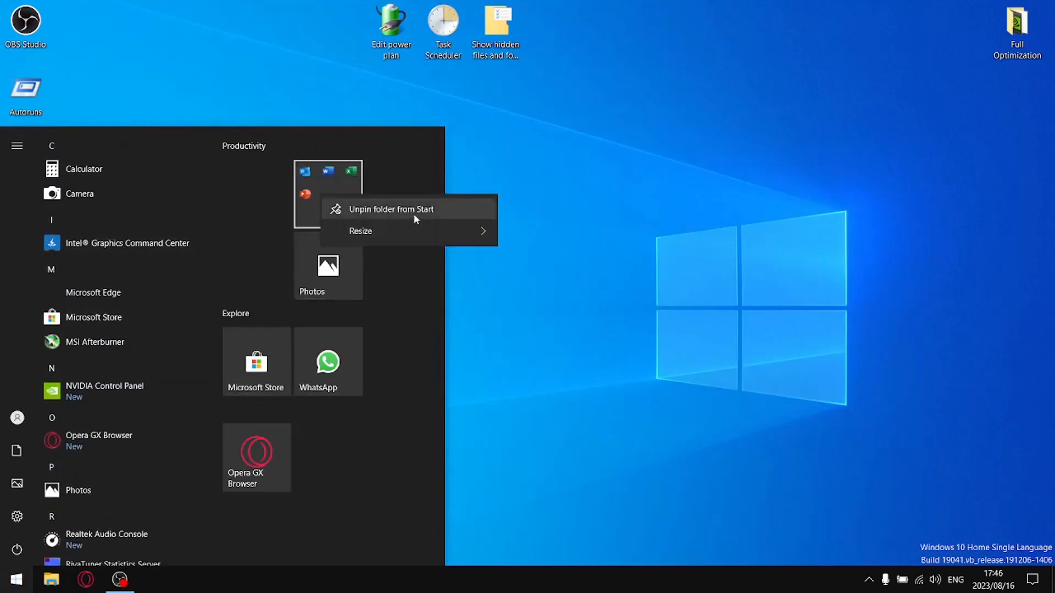
pyautogui.click(413, 214)
pyautogui.rightClick(337, 252)
pyautogui.click(379, 268)
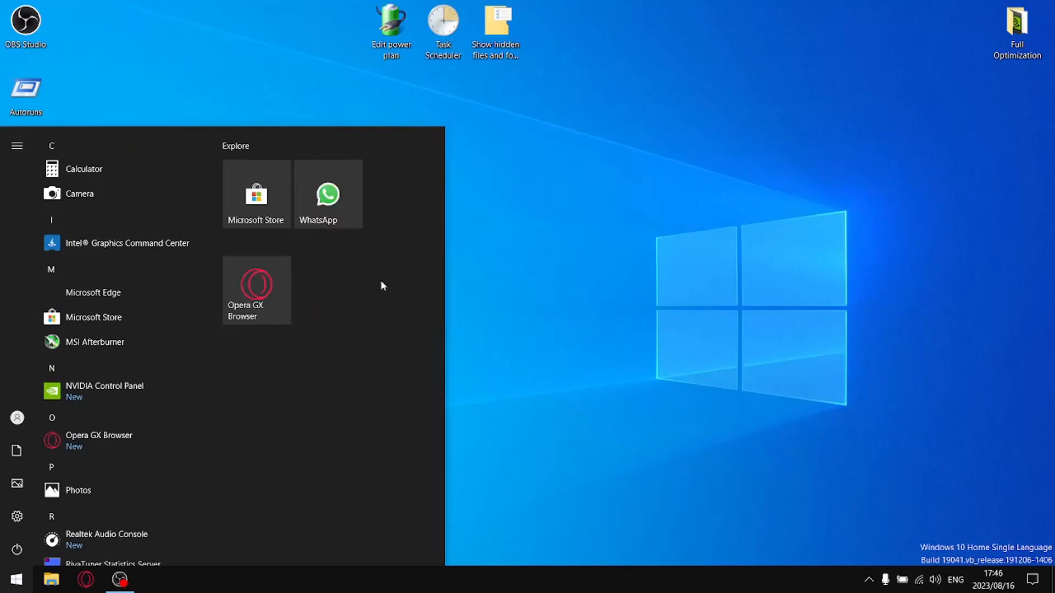
# Step: Unpin the WhatsApp, Microsoft Store and Opera GX tiles, then reopen Start to confirm it's empty
pyautogui.rightClick(328, 203)
pyautogui.click(400, 226)
pyautogui.rightClick(253, 196)
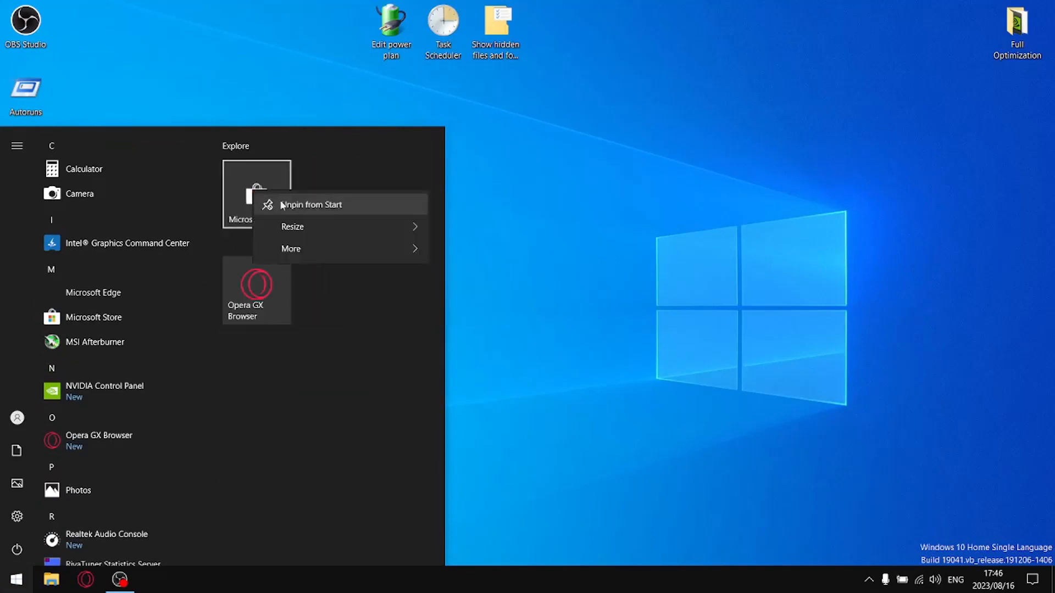
pyautogui.click(341, 207)
pyautogui.rightClick(264, 191)
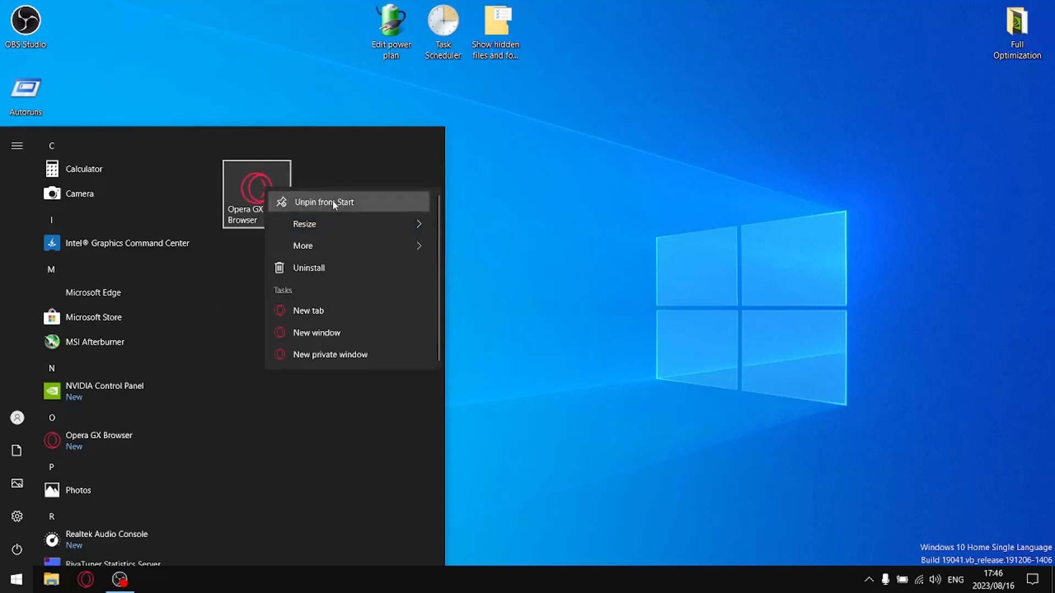
pyautogui.click(331, 201)
pyautogui.click(604, 308)
pyautogui.click(16, 580)
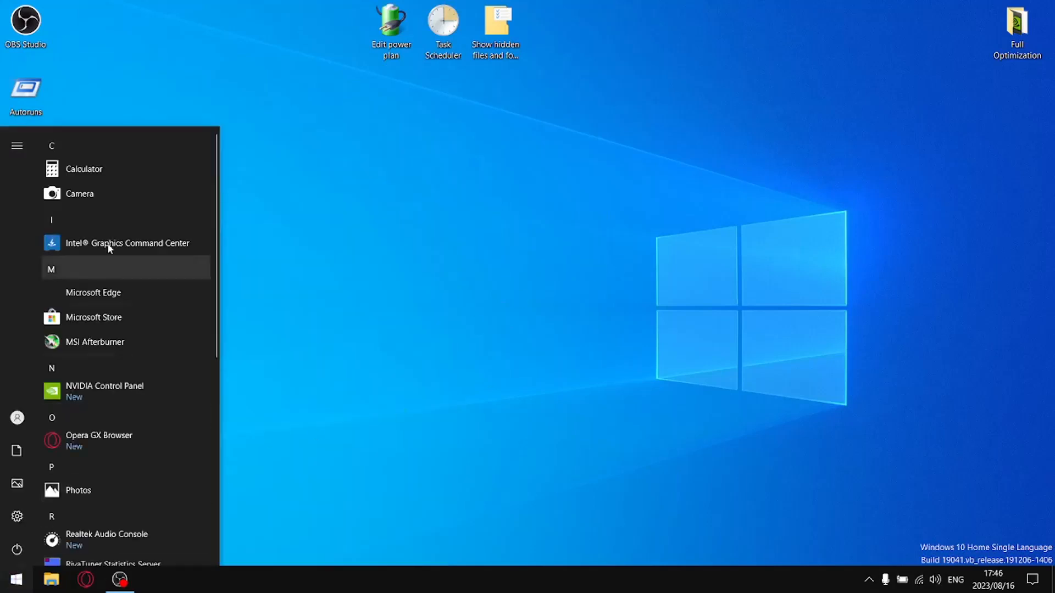
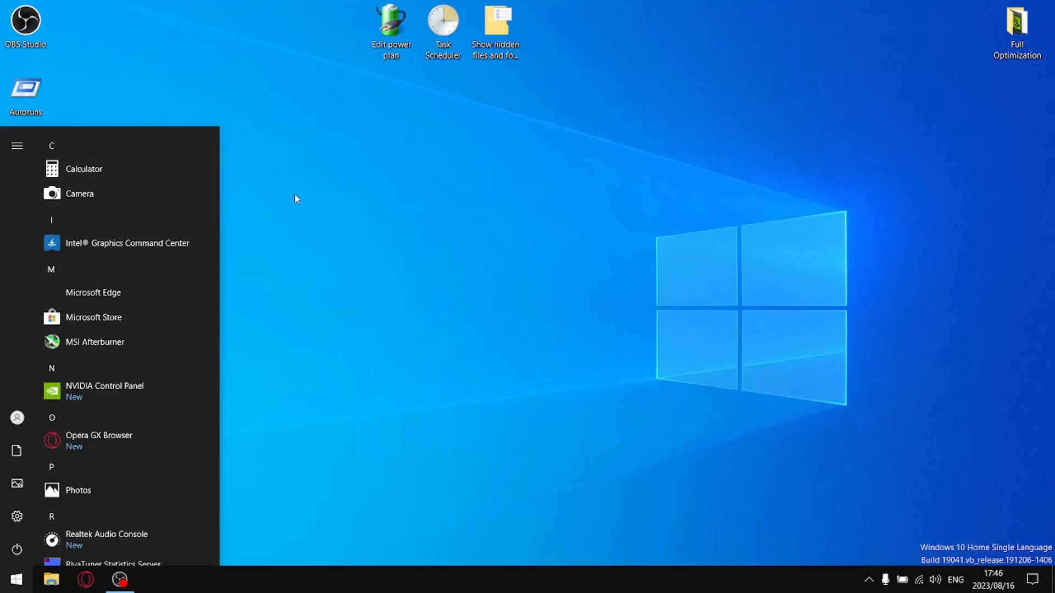
# Step: Close the Start menu and bring up the GameDVR Registry Tweaks file's context menu
pyautogui.click(381, 156)
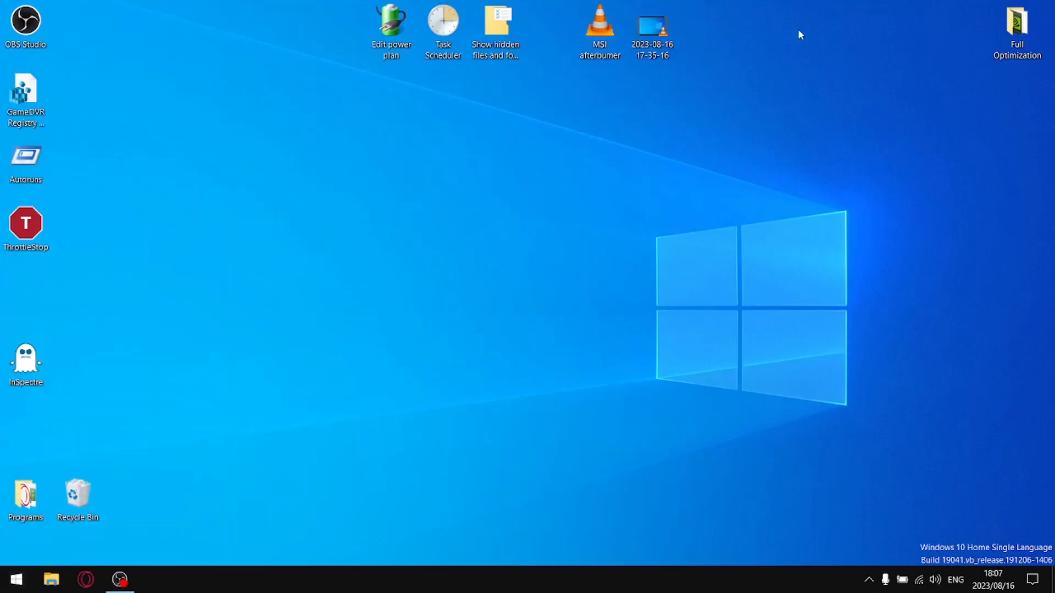
pyautogui.rightClick(26, 99)
# Step: Review the power throttling, network throttling, games scheduling and menu delay entries in Notepad
pyautogui.click(58, 119)
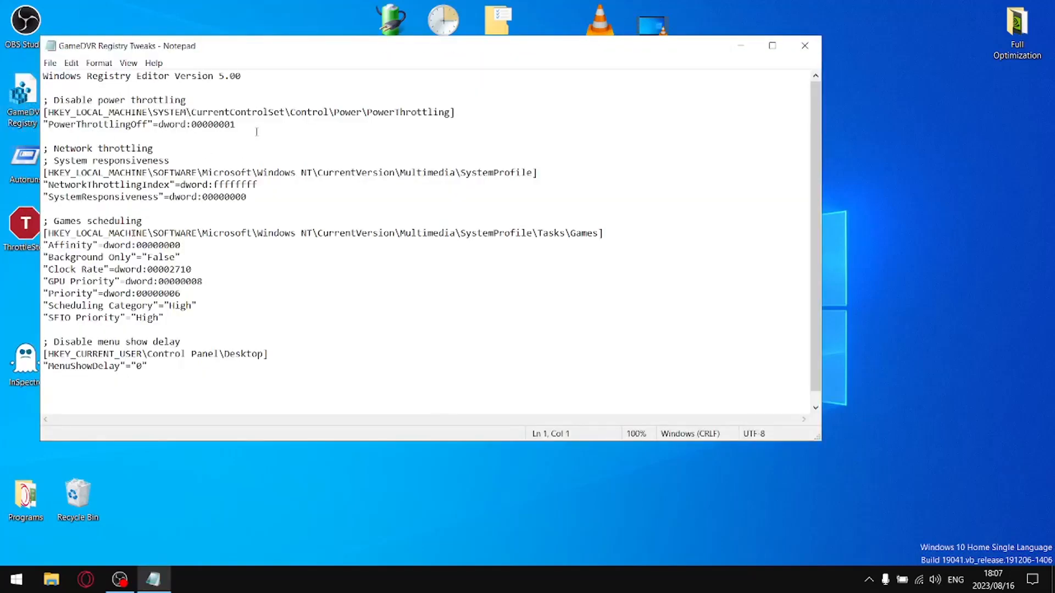
pyautogui.moveTo(256, 132); pyautogui.dragTo(88, 100)
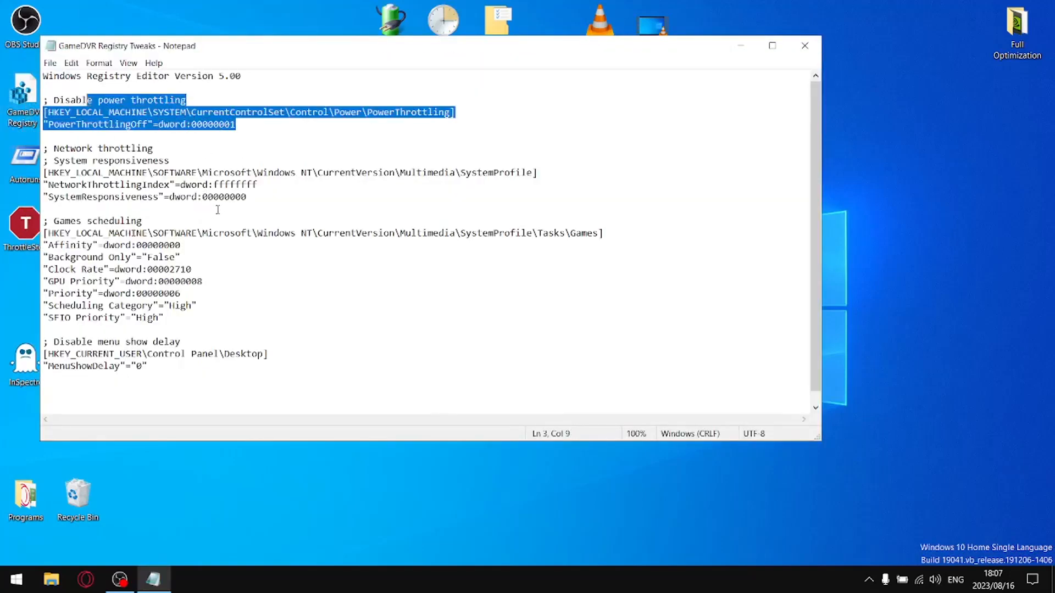
pyautogui.moveTo(253, 197); pyautogui.dragTo(44, 148)
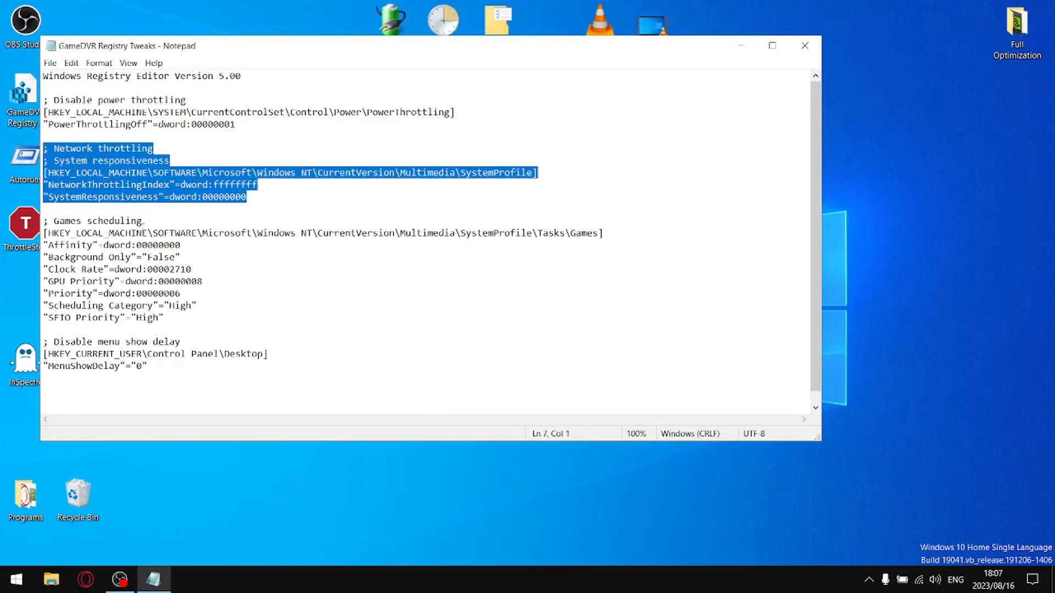
pyautogui.moveTo(201, 316); pyautogui.dragTo(44, 221)
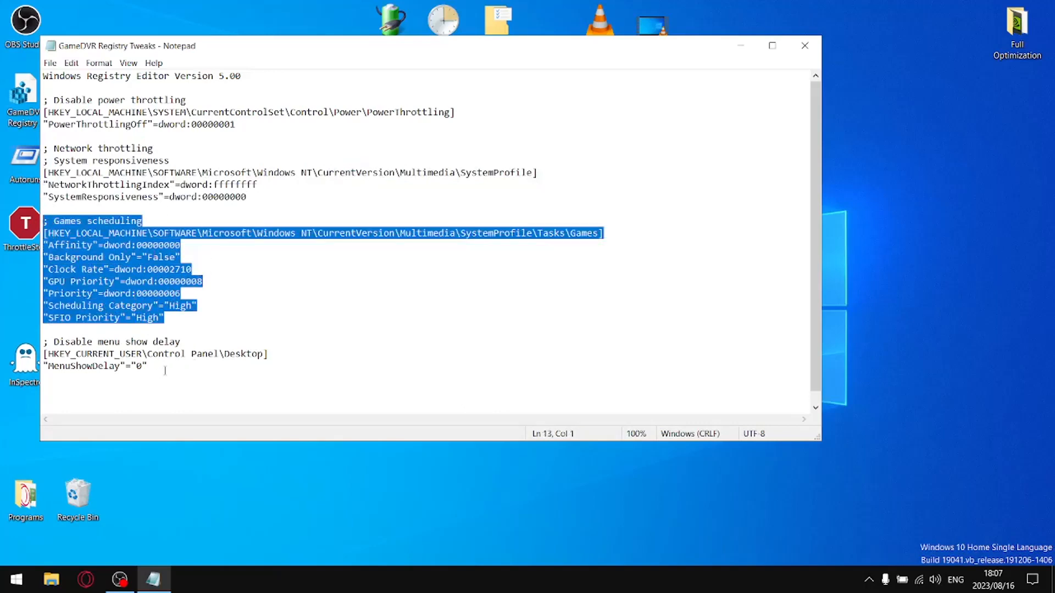
pyautogui.moveTo(164, 370); pyautogui.dragTo(53, 326)
pyautogui.click(804, 48)
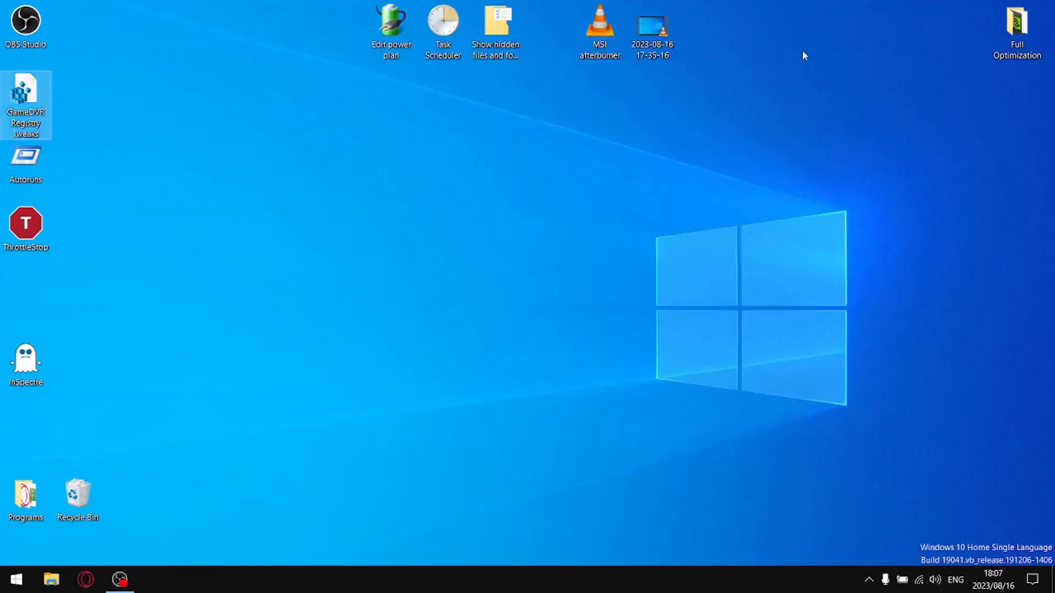
# Step: Merge the GameDVR tweaks into the registry, then delete the file from the desktop
pyautogui.doubleClick(22, 94)
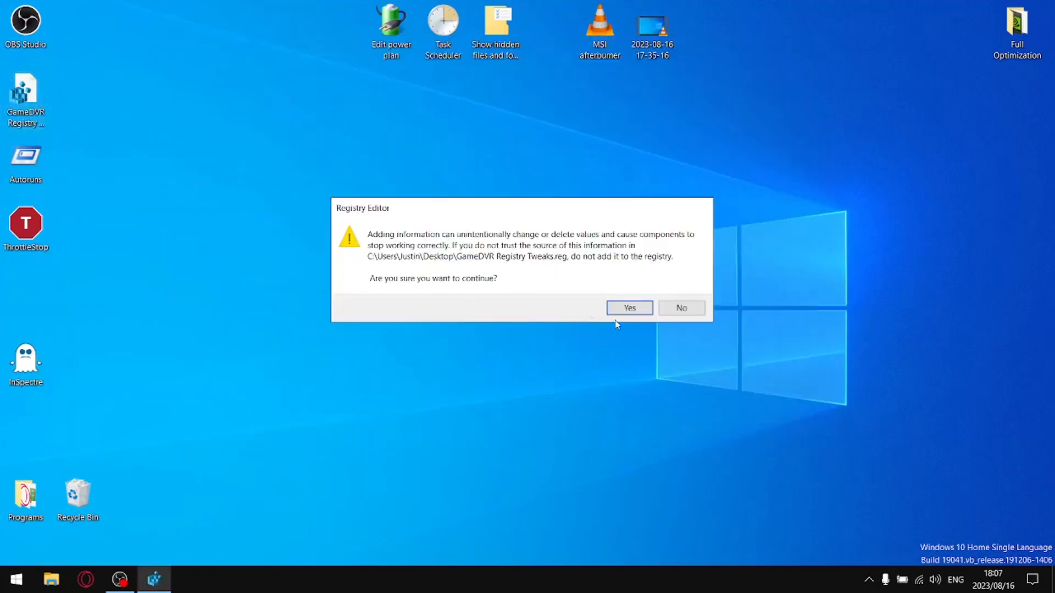
pyautogui.click(630, 309)
pyautogui.click(678, 289)
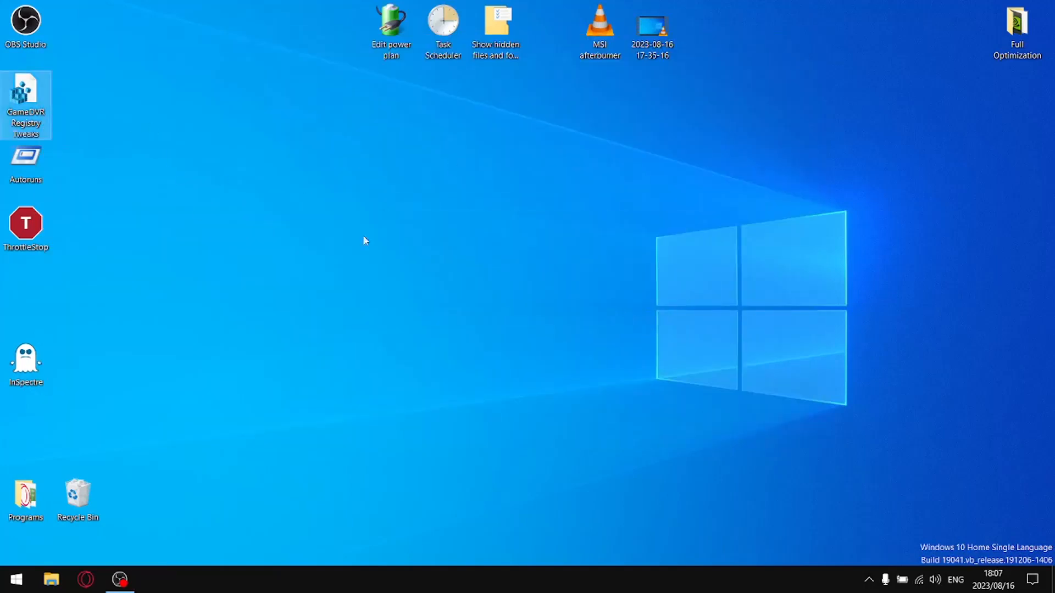
pyautogui.rightClick(20, 97)
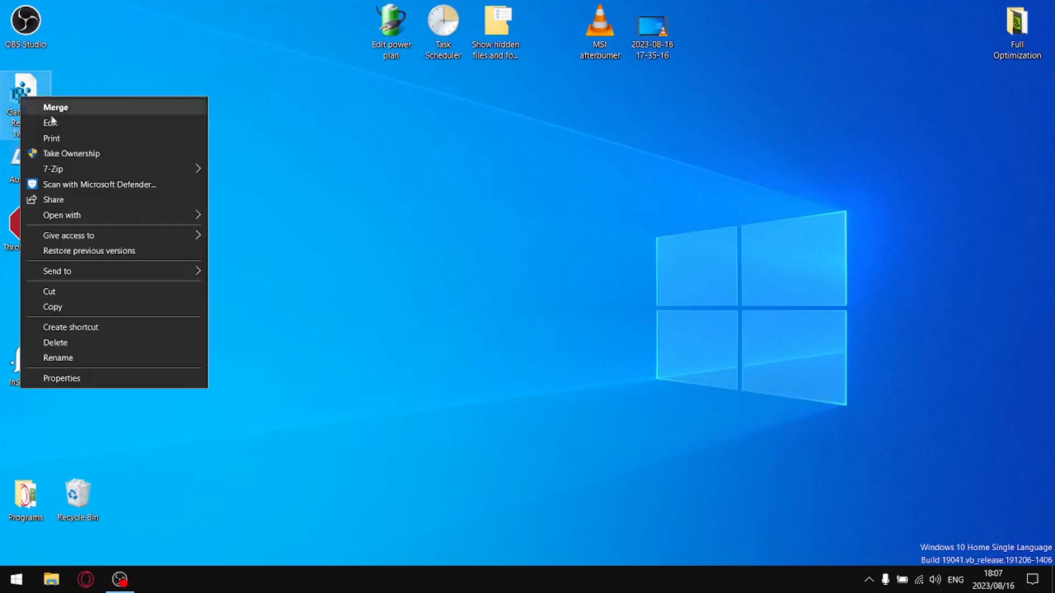
pyautogui.click(79, 342)
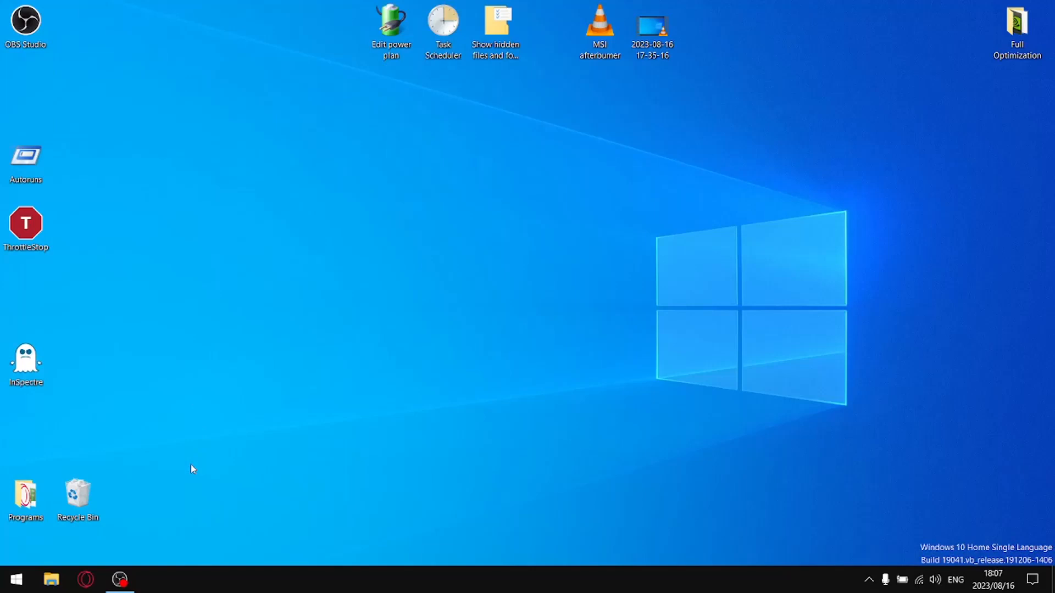
# Step: Launch Registry Editor from the Run box with regedit
pyautogui.press('super+r')
pyautogui.write('r')
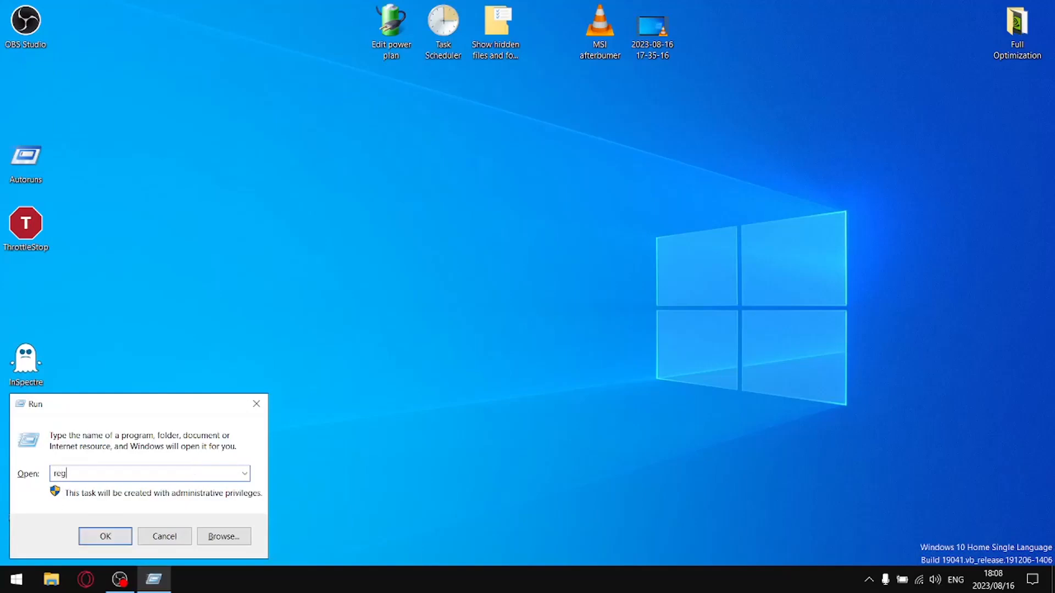
pyautogui.press('Return')
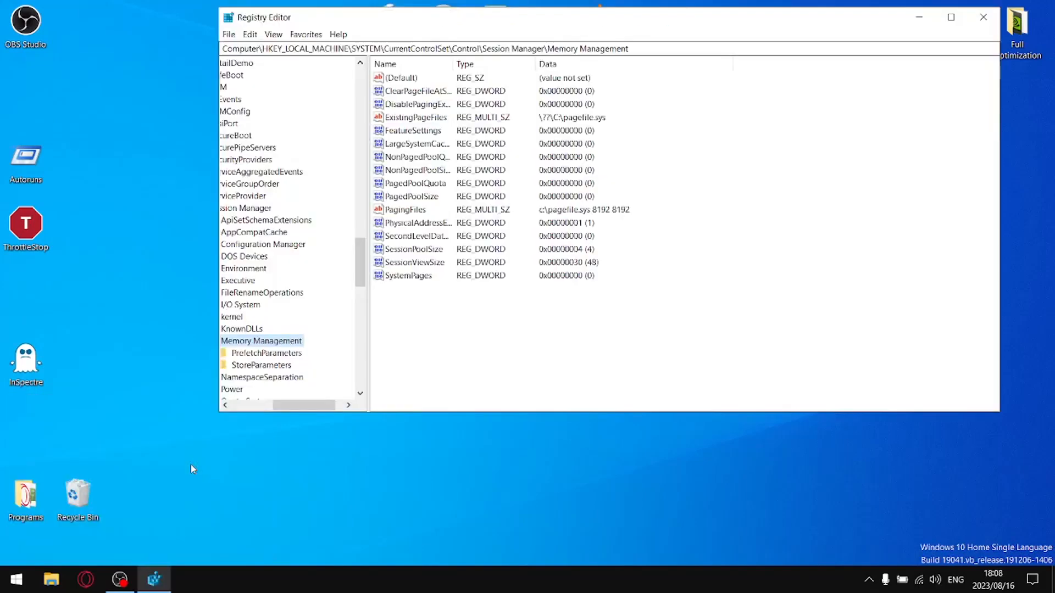
pyautogui.moveTo(322, 416); pyautogui.dragTo(319, 412)
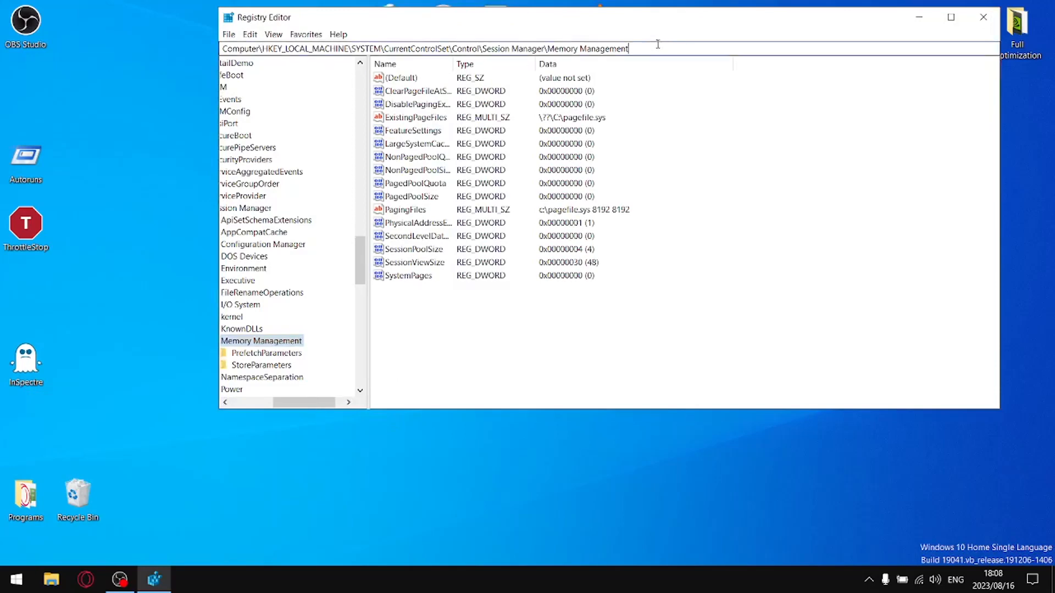
pyautogui.moveTo(666, 48); pyautogui.dragTo(260, 70)
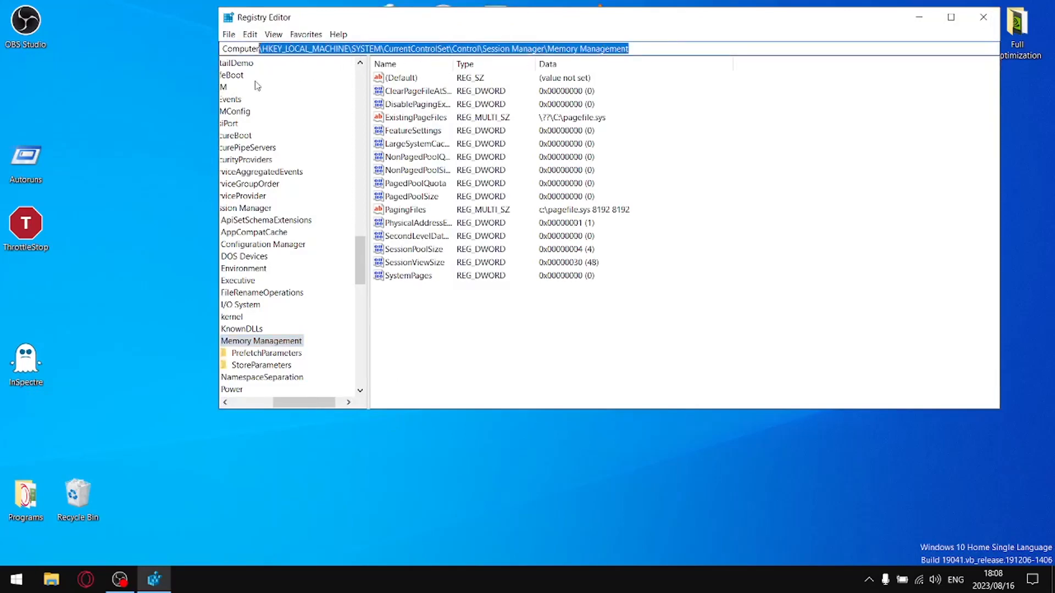
pyautogui.press('BackSpace')
pyautogui.press('Escape')
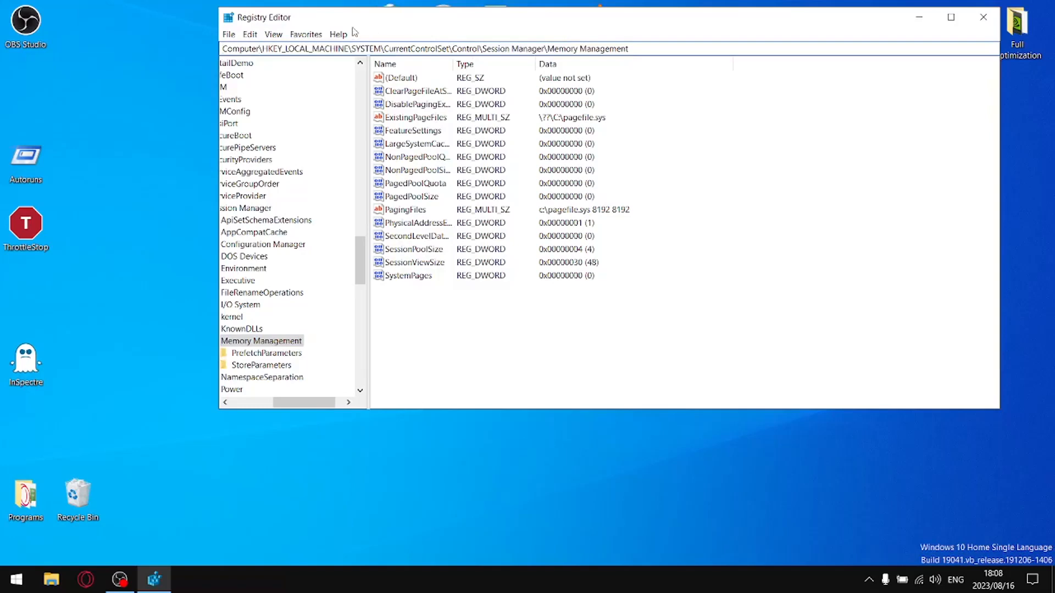
# Step: Collapse the registry tree from Memory Management back up to HKEY_LOCAL_MACHINE
pyautogui.moveTo(291, 403); pyautogui.dragTo(262, 403)
pyautogui.click(268, 341)
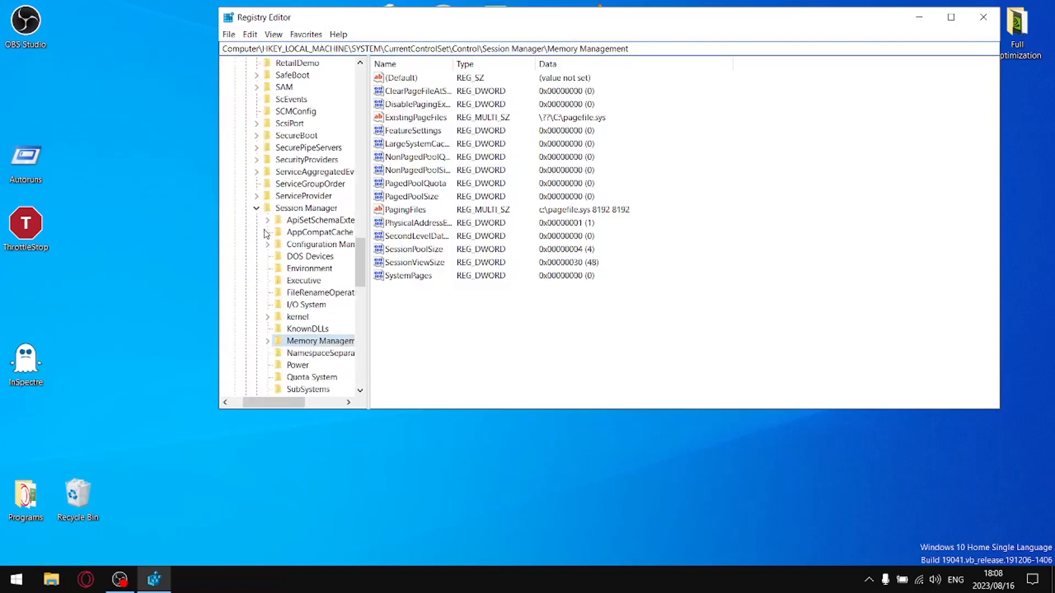
pyautogui.click(256, 207)
pyautogui.scroll(6, 294, 169)
pyautogui.scroll(20, 294, 169)
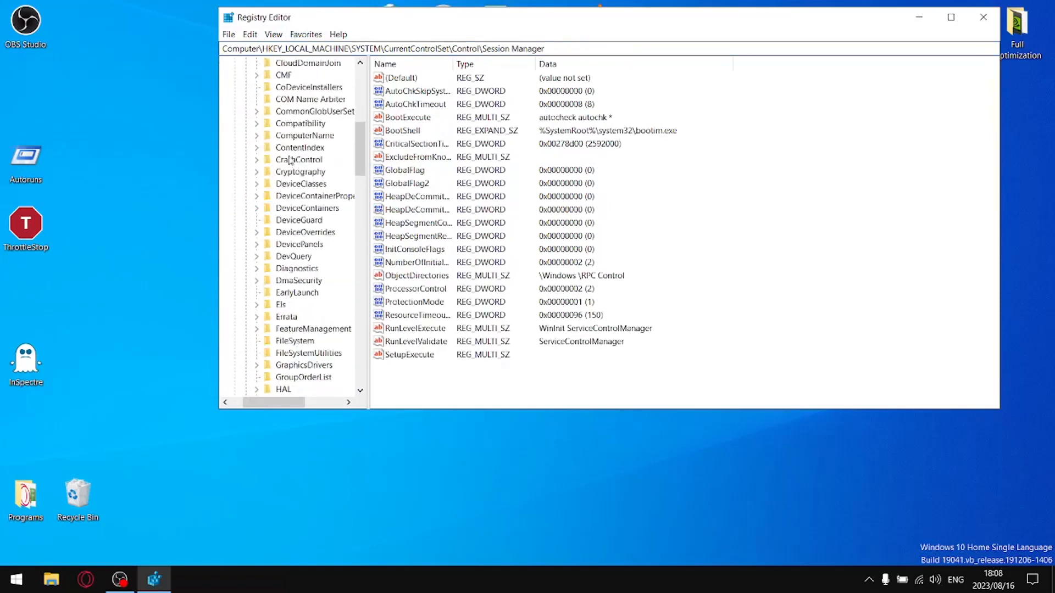
pyautogui.click(245, 173)
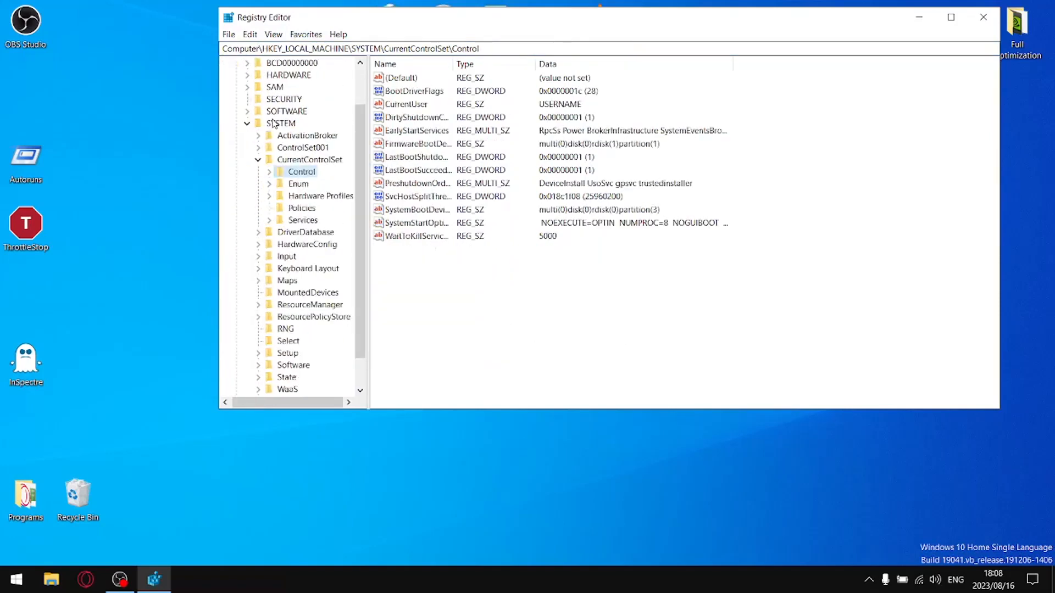
pyautogui.click(259, 160)
pyautogui.click(251, 160)
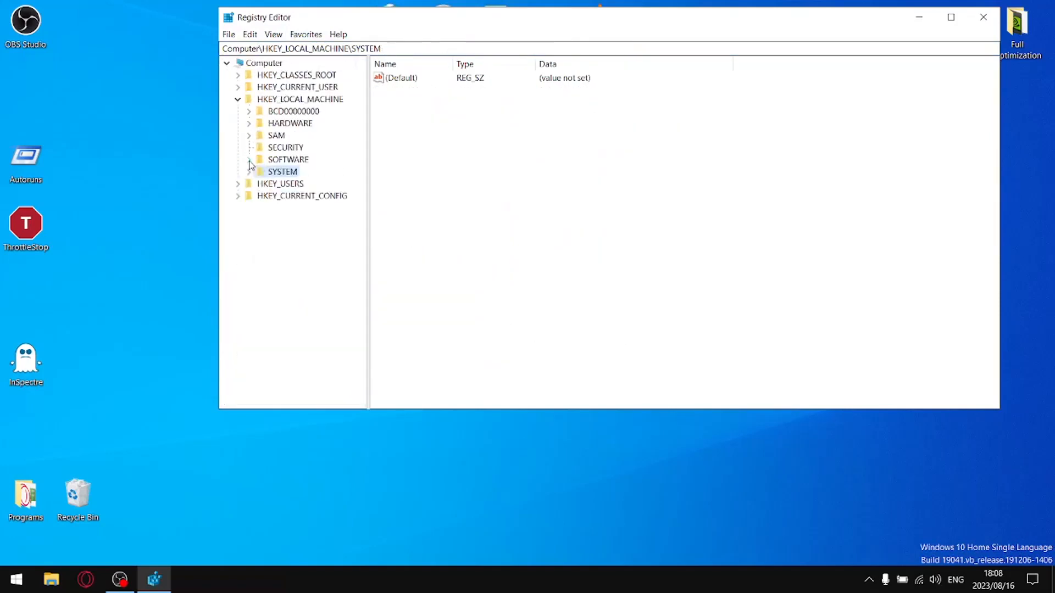
pyautogui.click(238, 98)
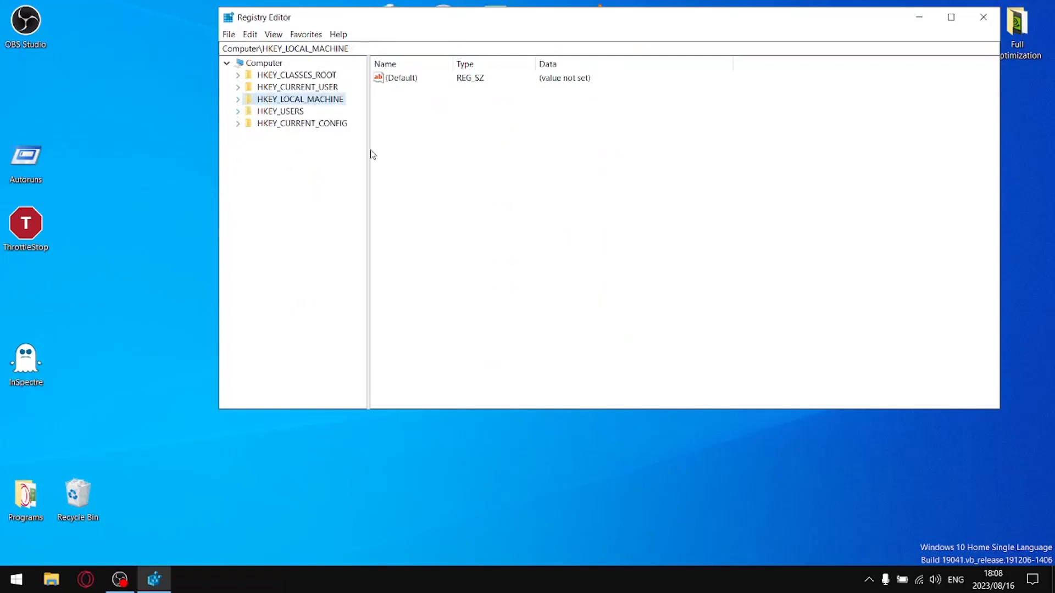
# Step: Expand HKEY_LOCAL_MACHINE > SYSTEM > CurrentControlSet > Control > Session Manager > Memory Management
pyautogui.click(238, 99)
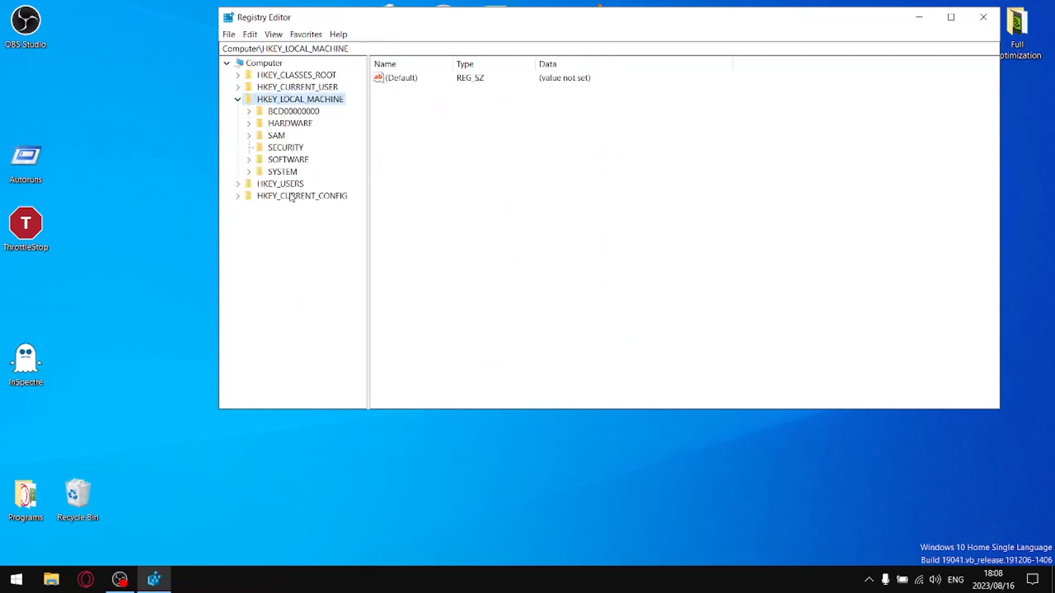
pyautogui.click(248, 172)
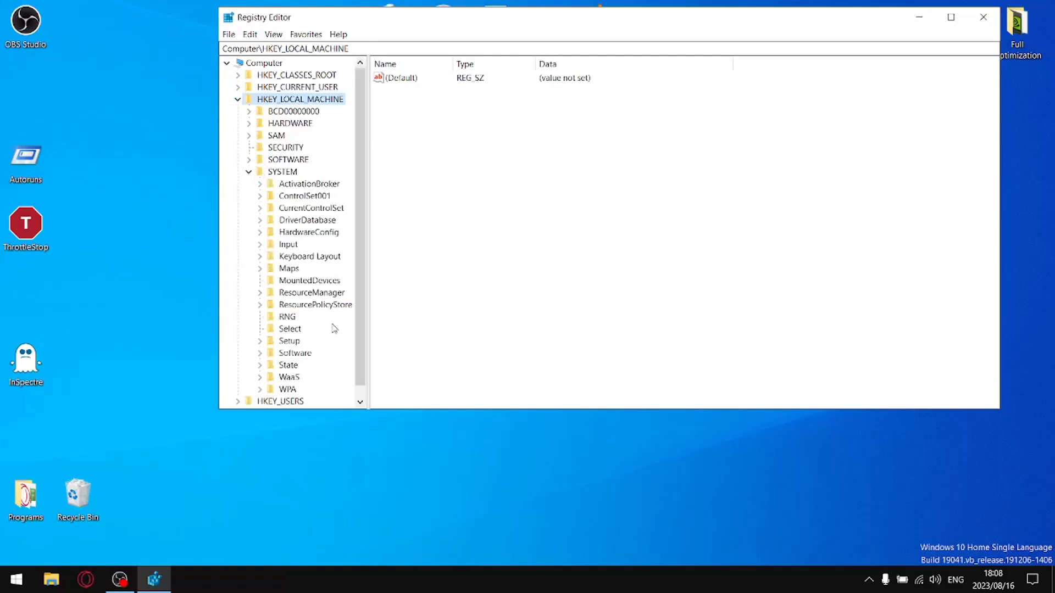
pyautogui.click(260, 208)
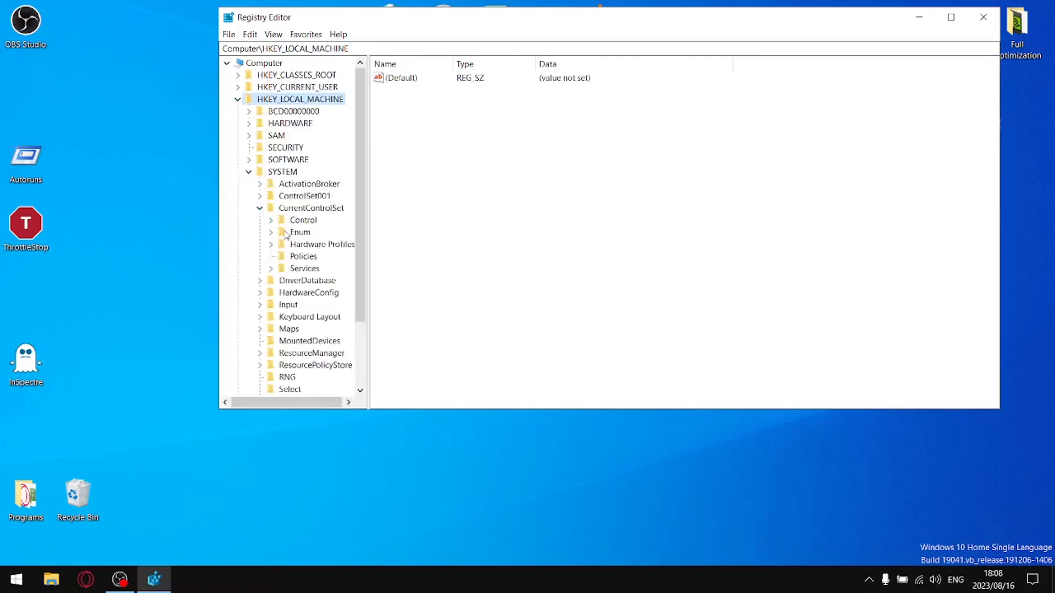
pyautogui.click(272, 220)
pyautogui.scroll(-15, 308, 307)
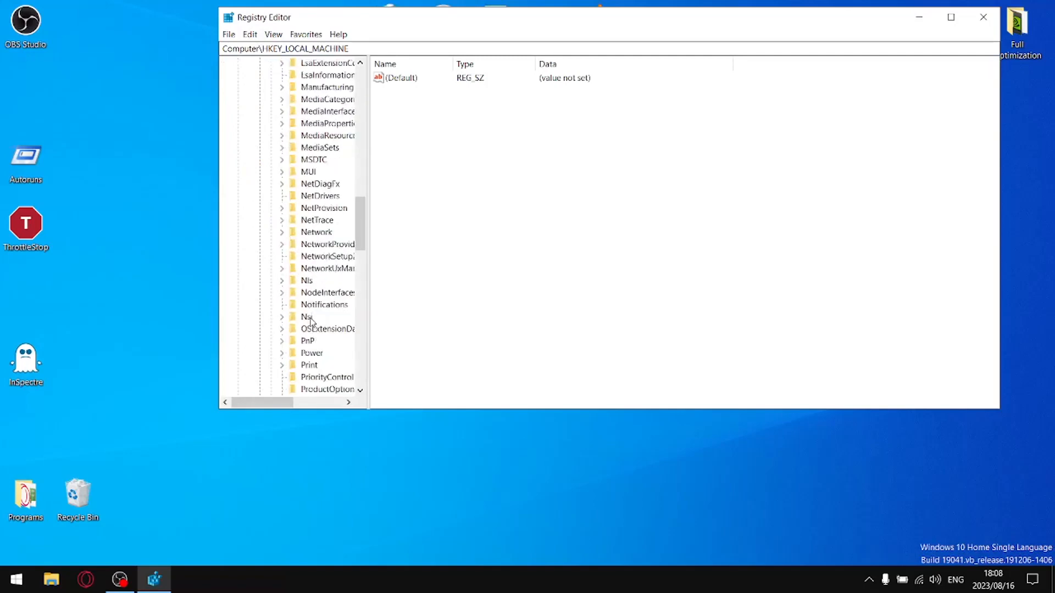
pyautogui.scroll(-5, 311, 321)
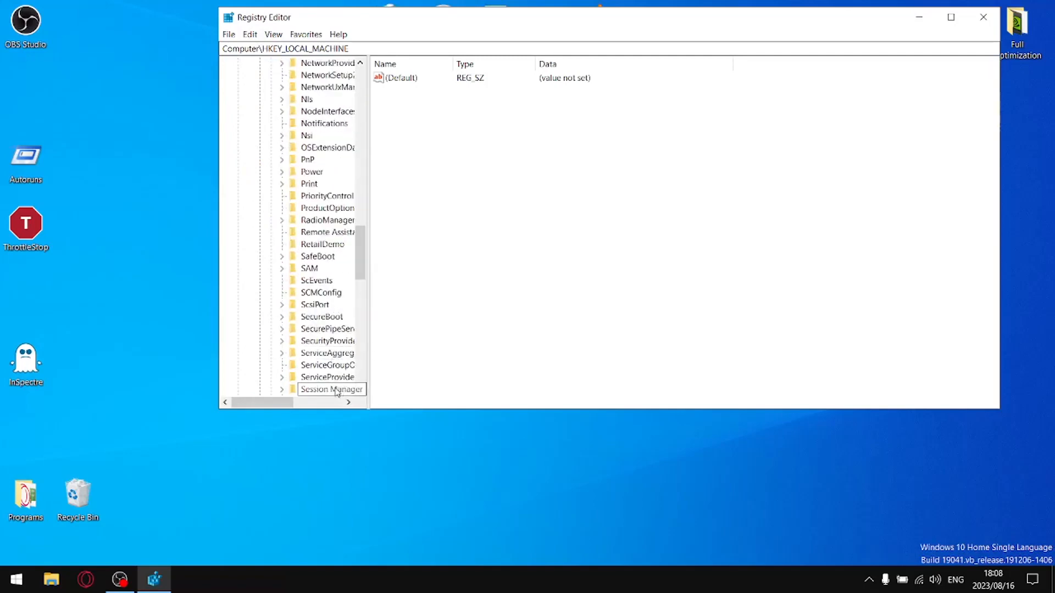
pyautogui.scroll(-2, 332, 379)
pyautogui.click(309, 322)
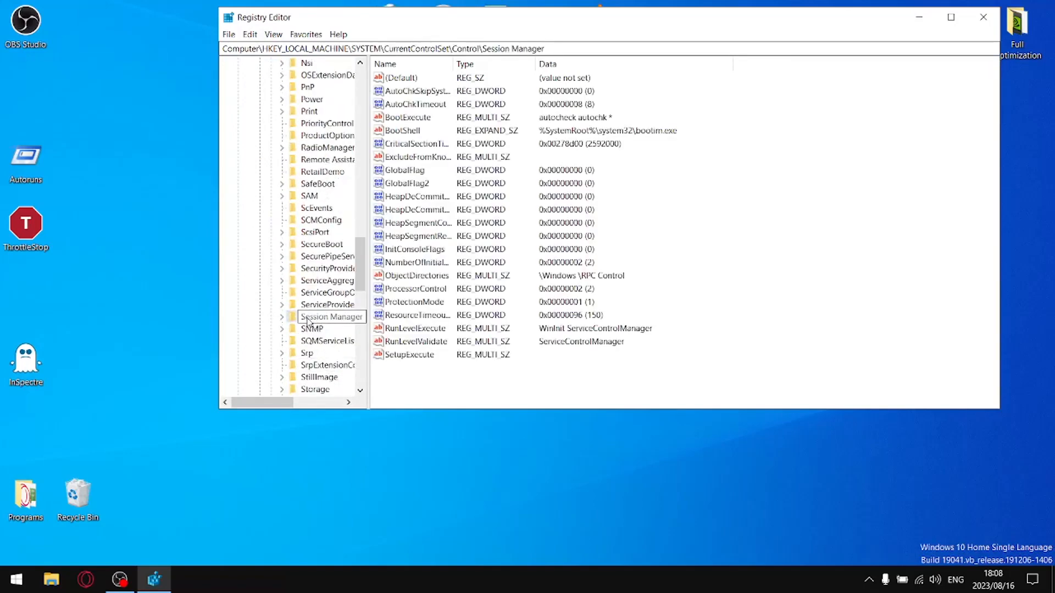
pyautogui.click(282, 317)
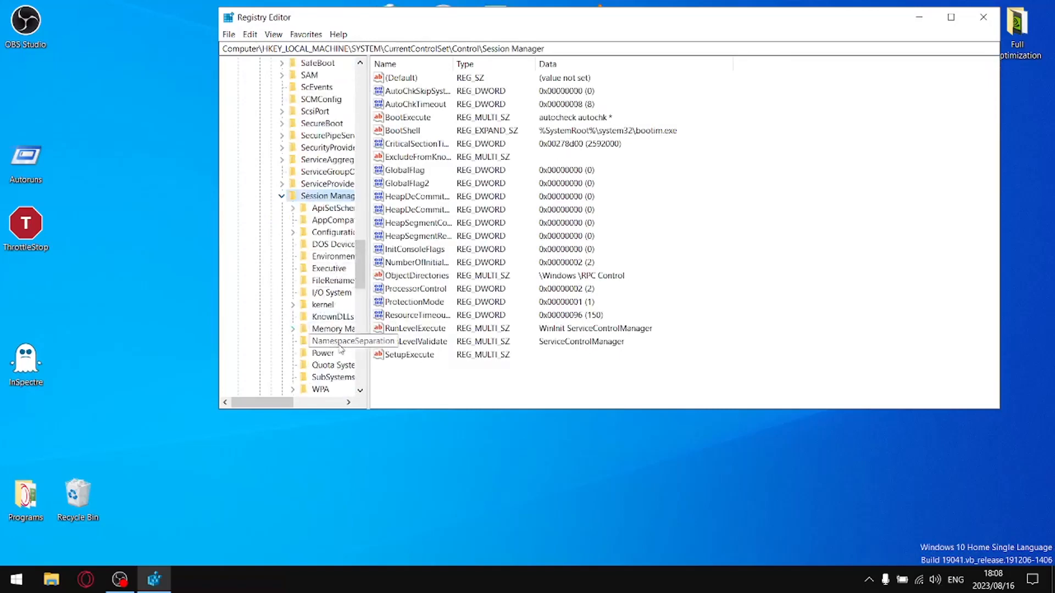
pyautogui.click(333, 329)
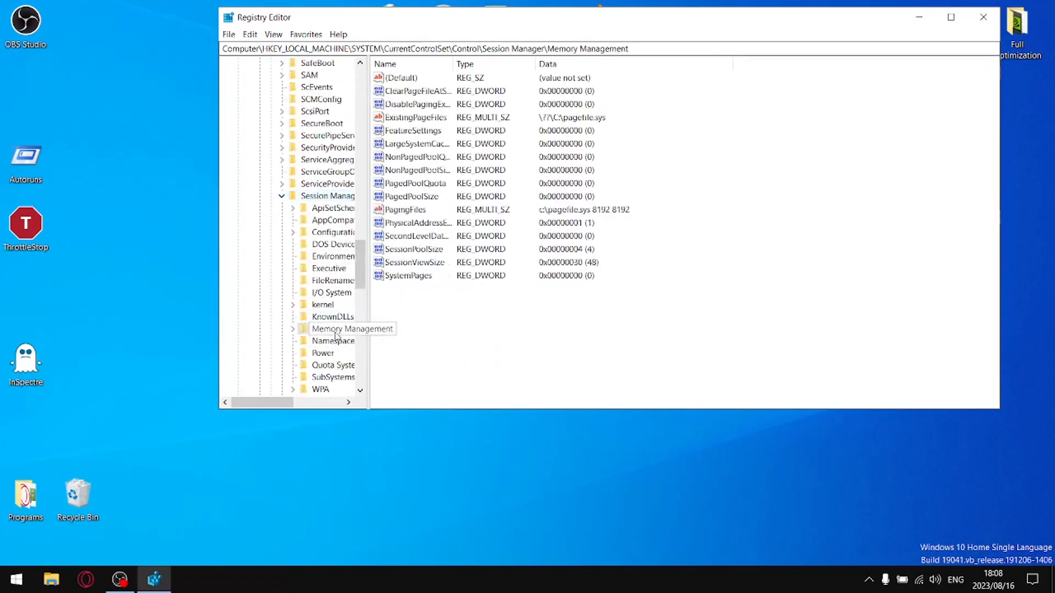
pyautogui.click(292, 330)
# Step: Add a DisablePrefetcher DWORD set to 1 under PrefetchParameters, then return to Memory Management
pyautogui.click(349, 342)
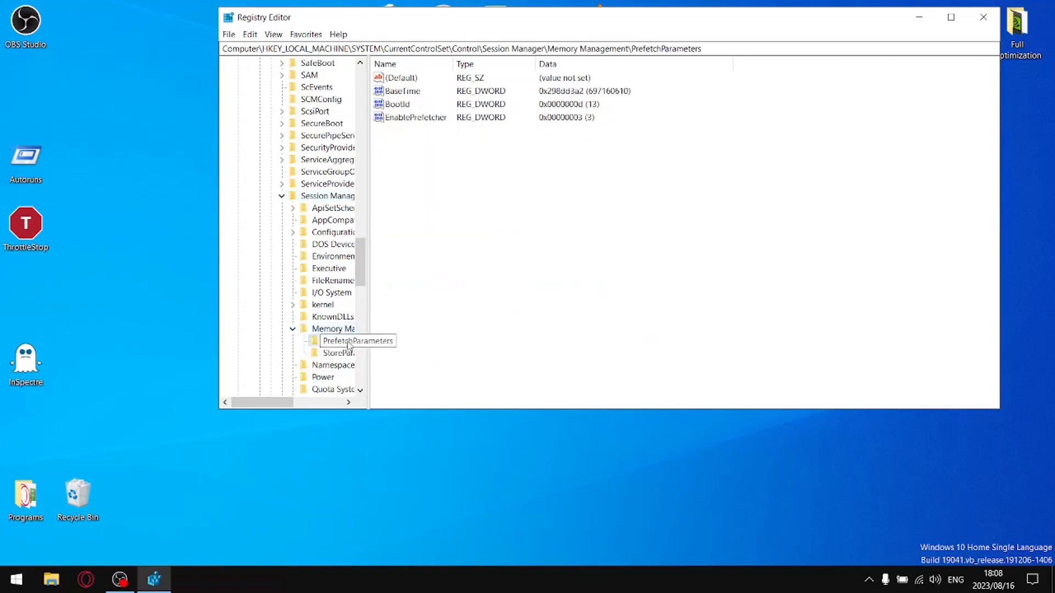
pyautogui.rightClick(409, 156)
pyautogui.moveTo(471, 167)
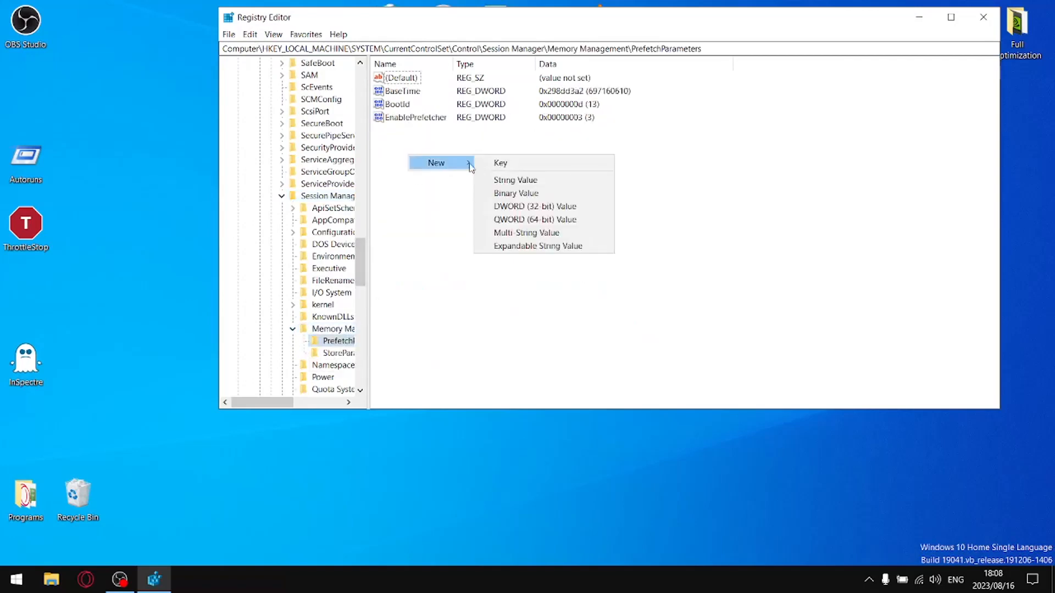
pyautogui.click(533, 207)
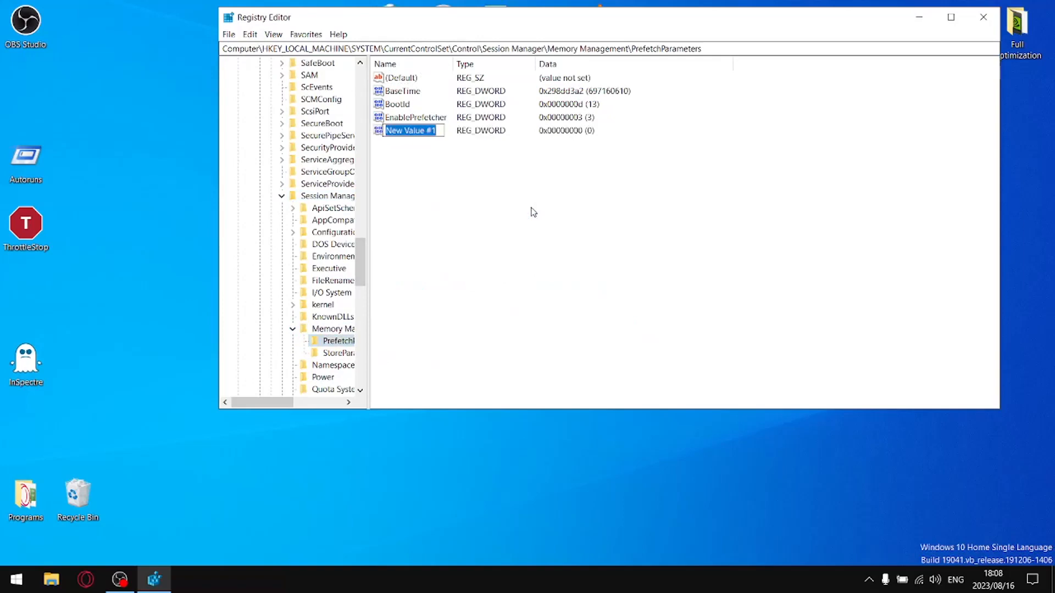
pyautogui.write('Disable')
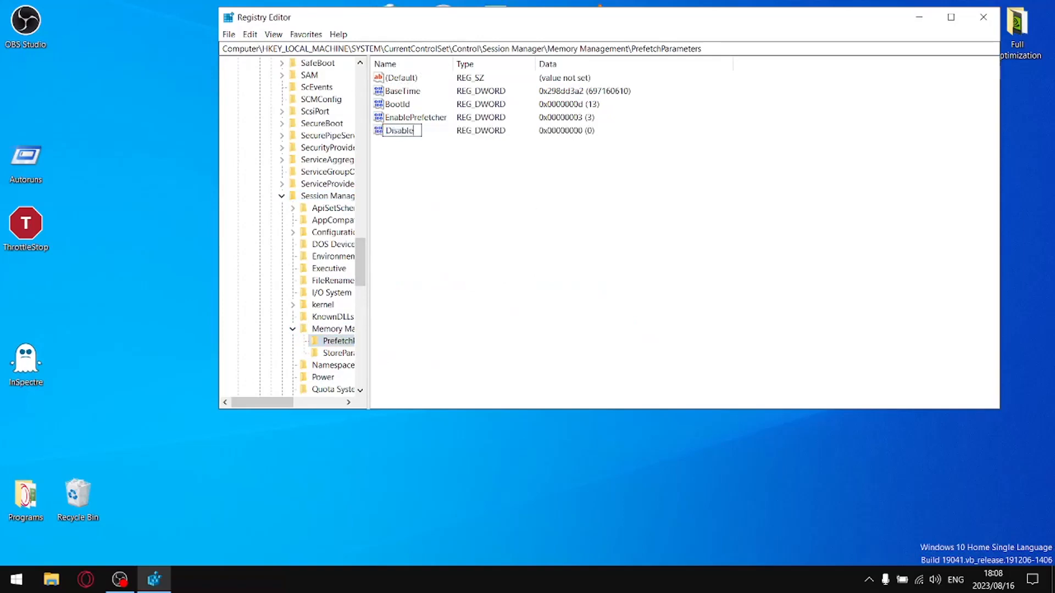
pyautogui.write('Prefetcher')
pyautogui.press('Return')
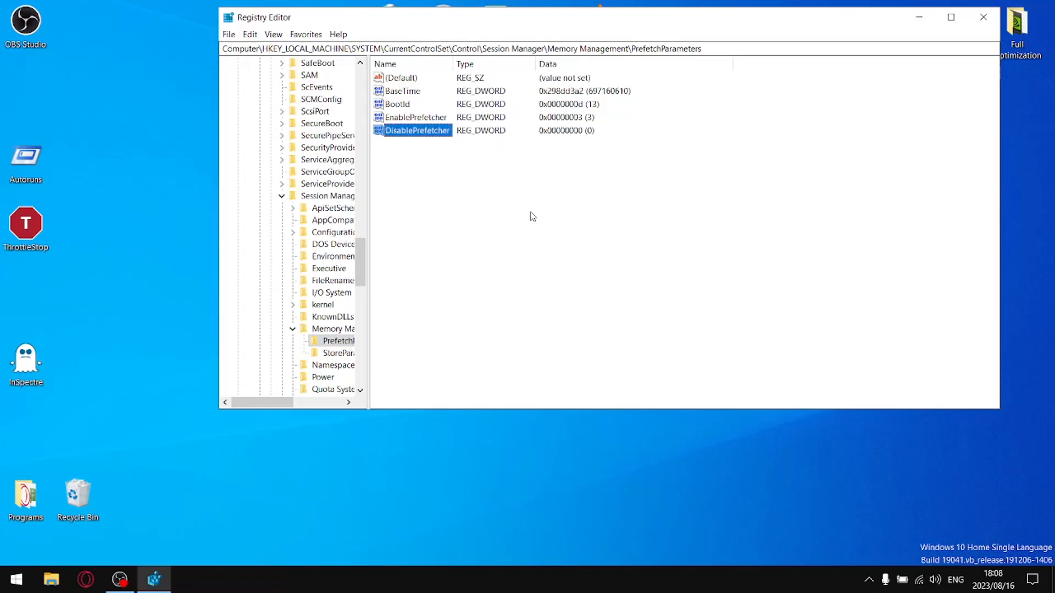
pyautogui.rightClick(403, 136)
pyautogui.click(443, 145)
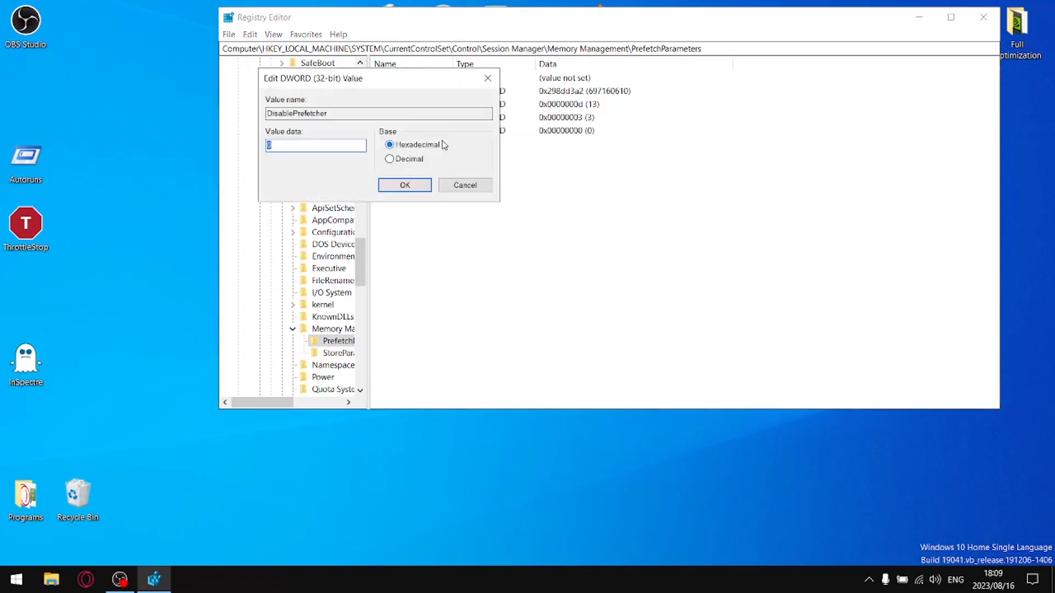
pyautogui.write('1')
pyautogui.click(412, 187)
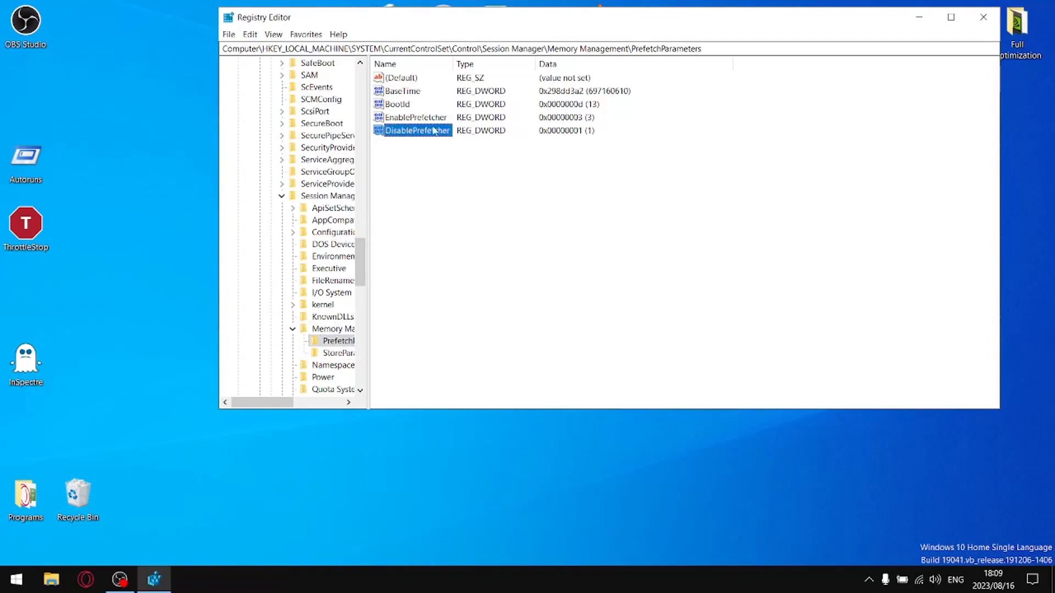
pyautogui.click(331, 328)
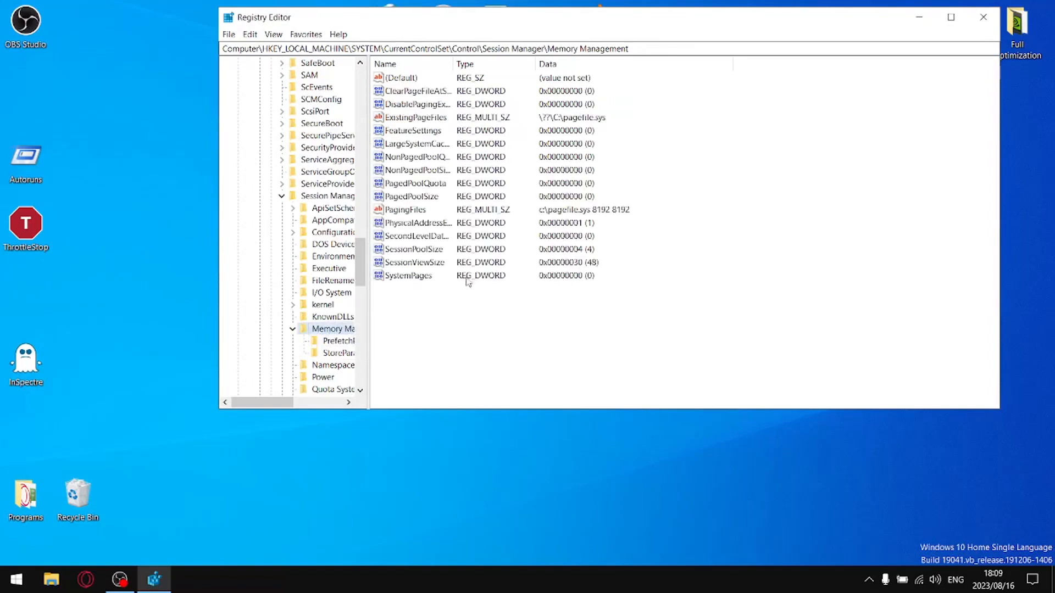
# Step: Set DisablePagingExecutive to 1 and check the Spectre/Meltdown status in InSpectre
pyautogui.click(419, 107)
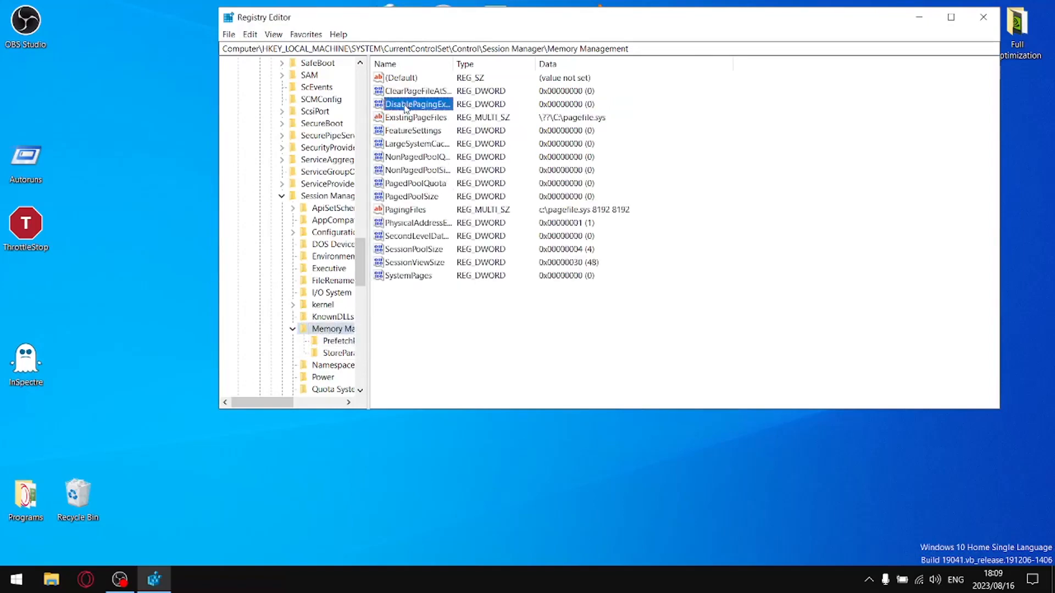
pyautogui.rightClick(419, 108)
pyautogui.click(443, 117)
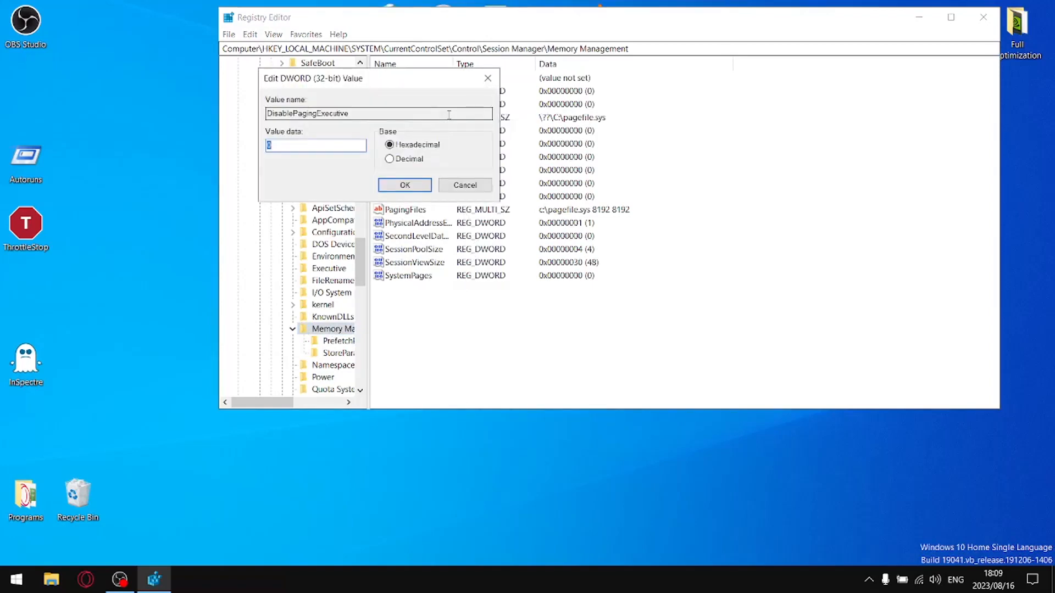
pyautogui.click(407, 184)
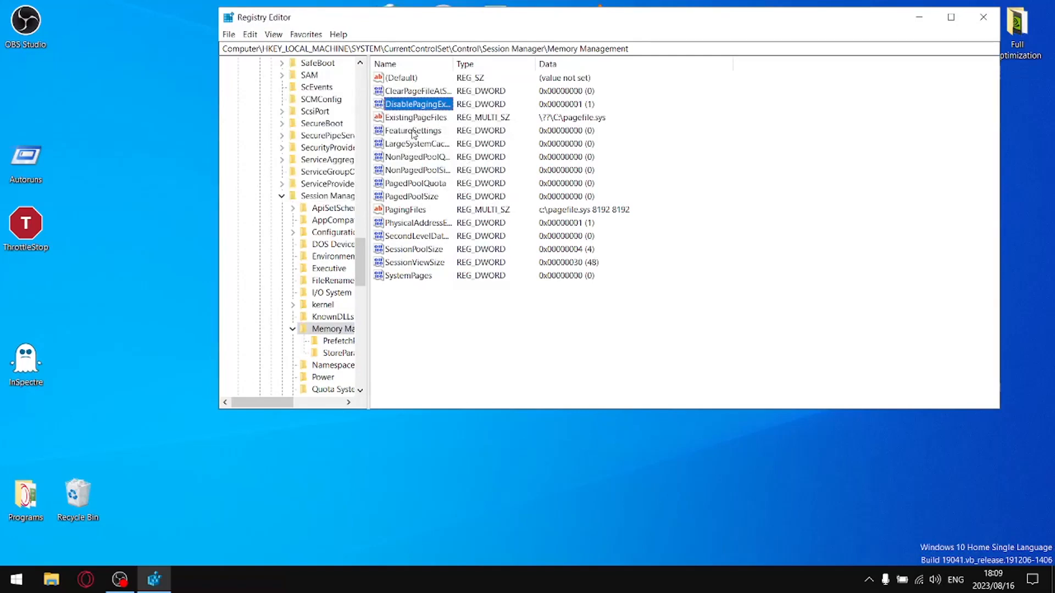
pyautogui.doubleClick(20, 369)
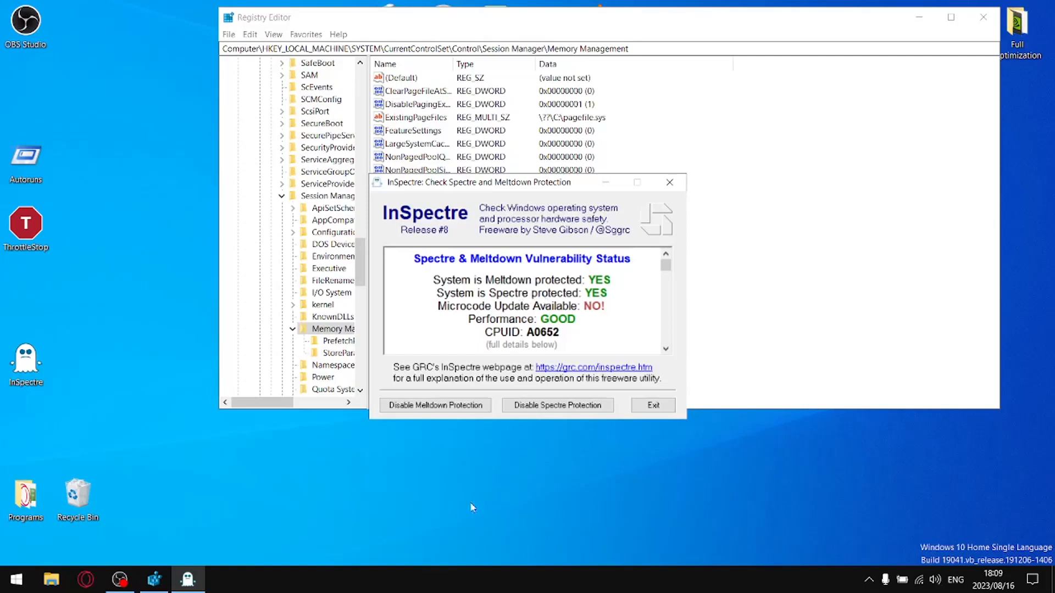
pyautogui.click(675, 186)
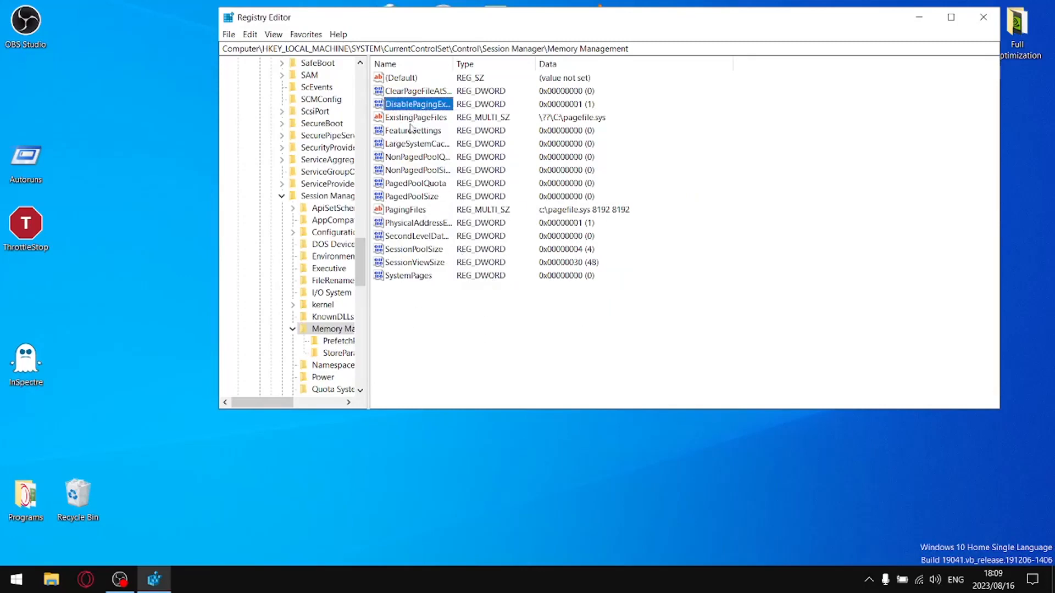
# Step: Create a new 32-bit DWORD value under Memory Management
pyautogui.click(407, 133)
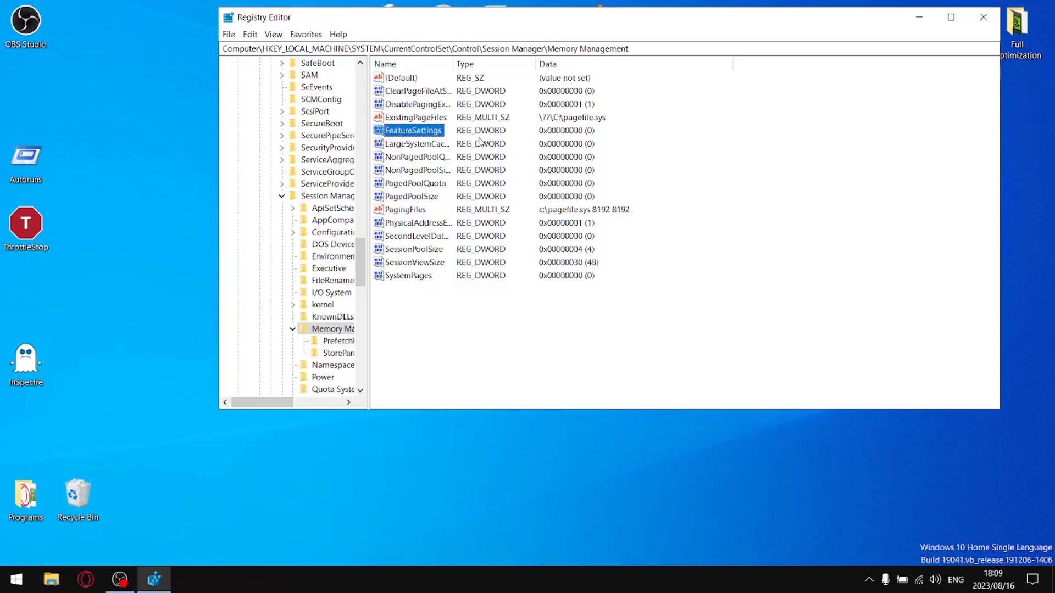
pyautogui.rightClick(407, 310)
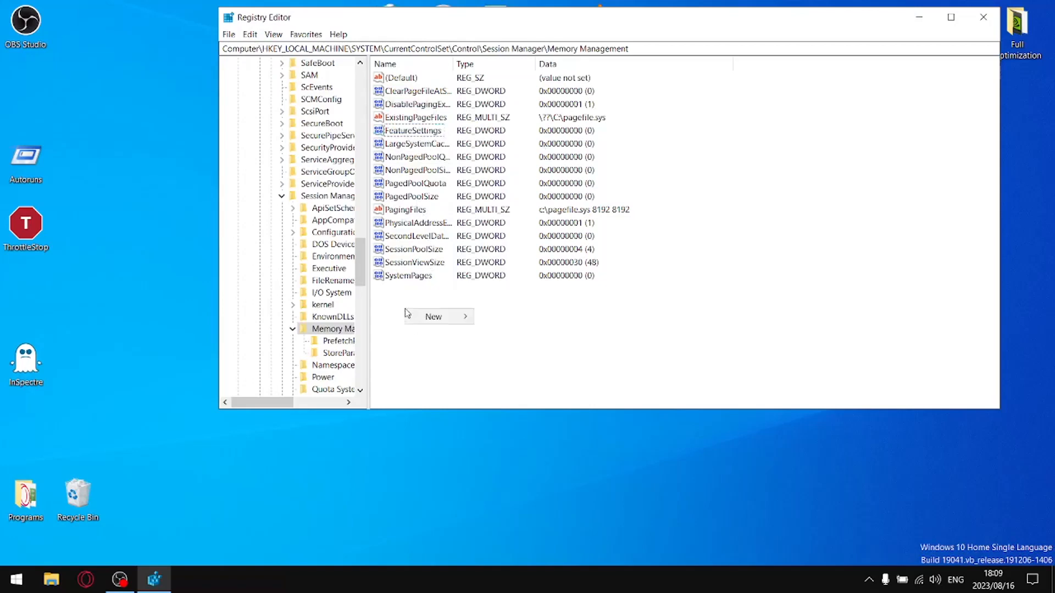
pyautogui.moveTo(464, 317)
pyautogui.click(533, 360)
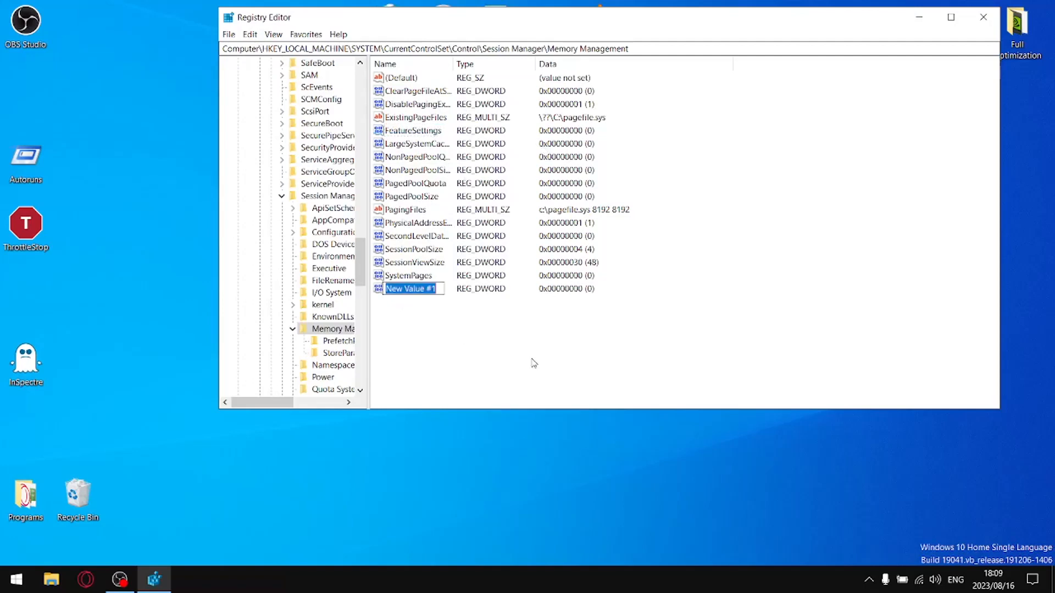
# Step: Name the new DWORD FeatureSettingsOverride and set it to 3
pyautogui.write('Fea')
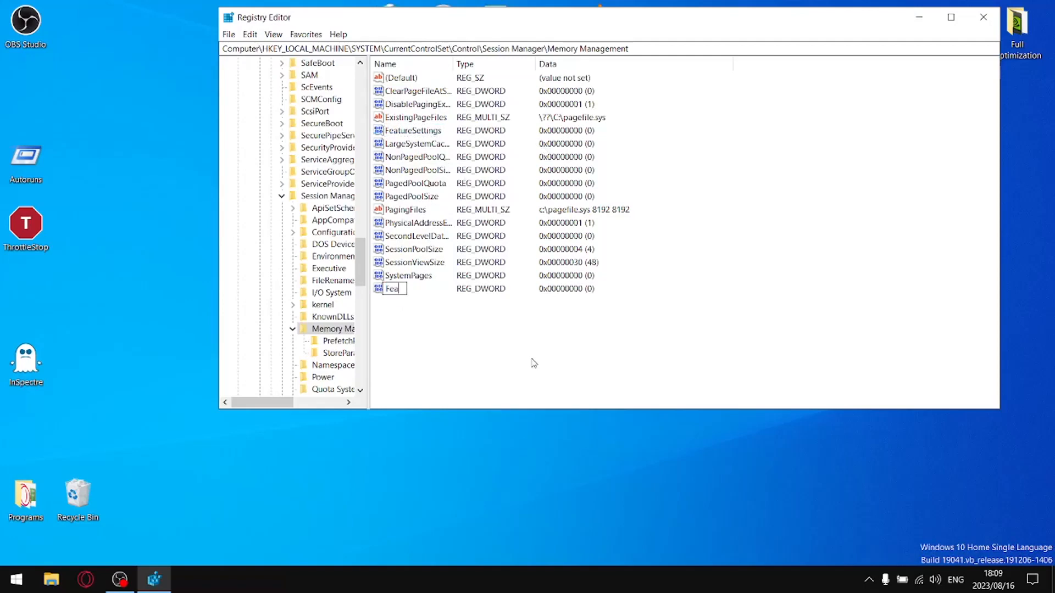
pyautogui.write('ture')
pyautogui.write('D')
pyautogui.write('Se')
pyautogui.write('tting')
pyautogui.write('sOve')
pyautogui.write('rr')
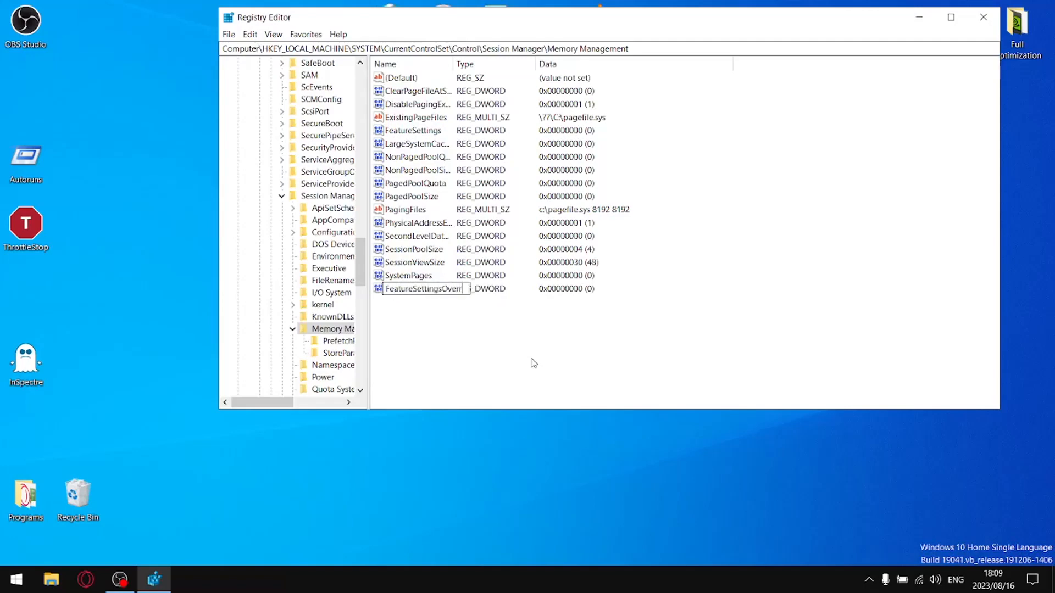
pyautogui.write('ide')
pyautogui.press('Return')
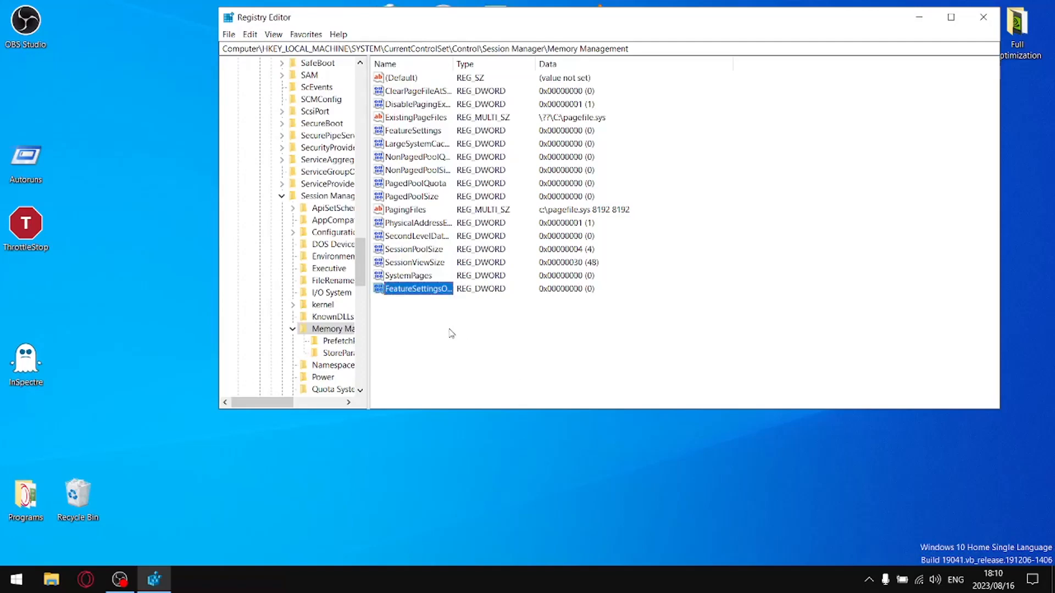
pyautogui.rightClick(419, 295)
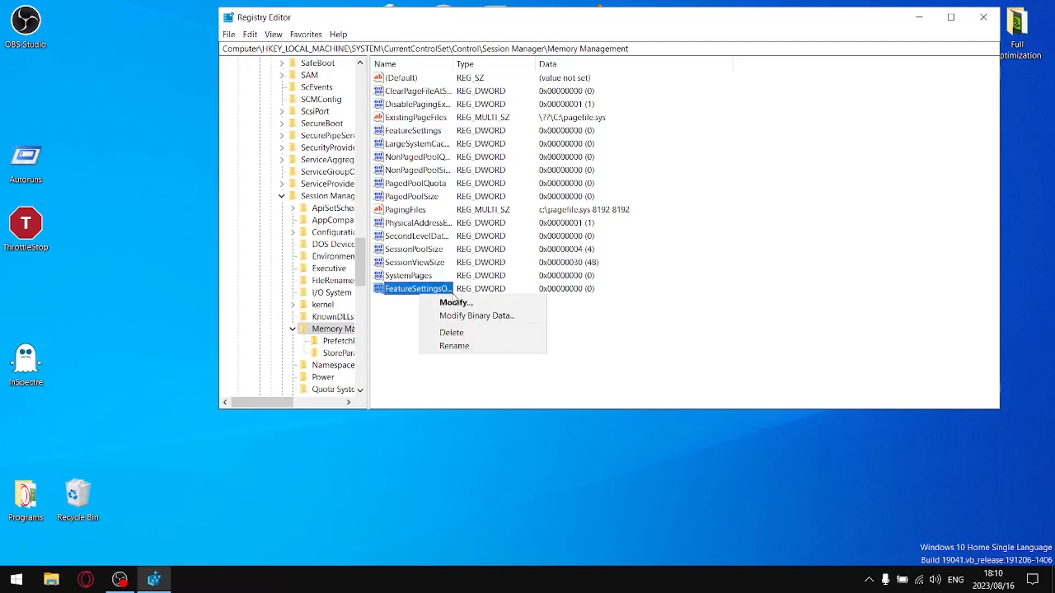
pyautogui.click(453, 302)
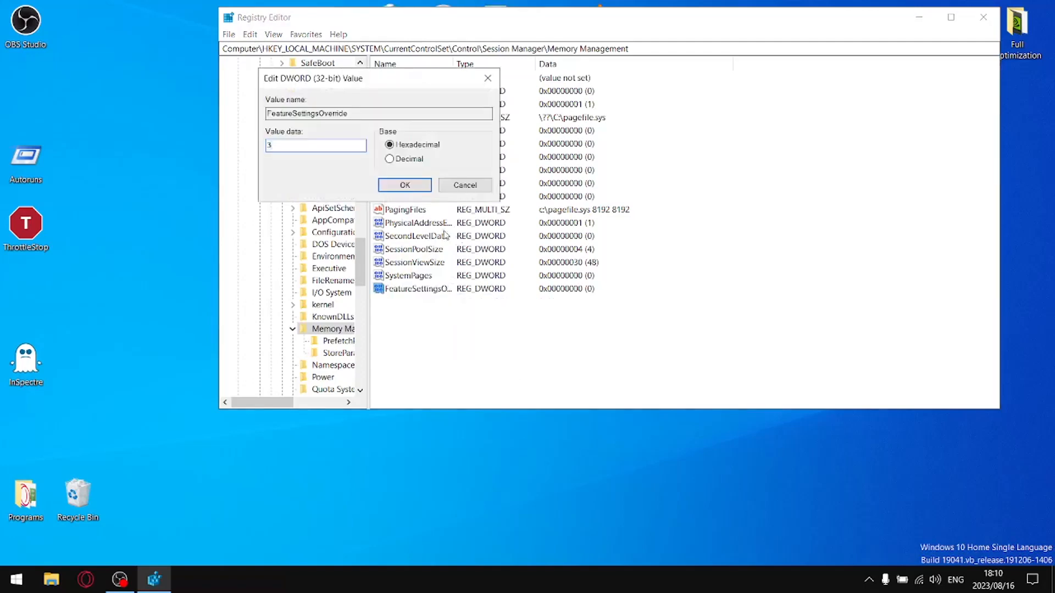
pyautogui.click(405, 186)
# Step: Add another DWORD named FeatureSettingsOverrideMask with value 3
pyautogui.rightClick(412, 318)
pyautogui.moveTo(453, 327)
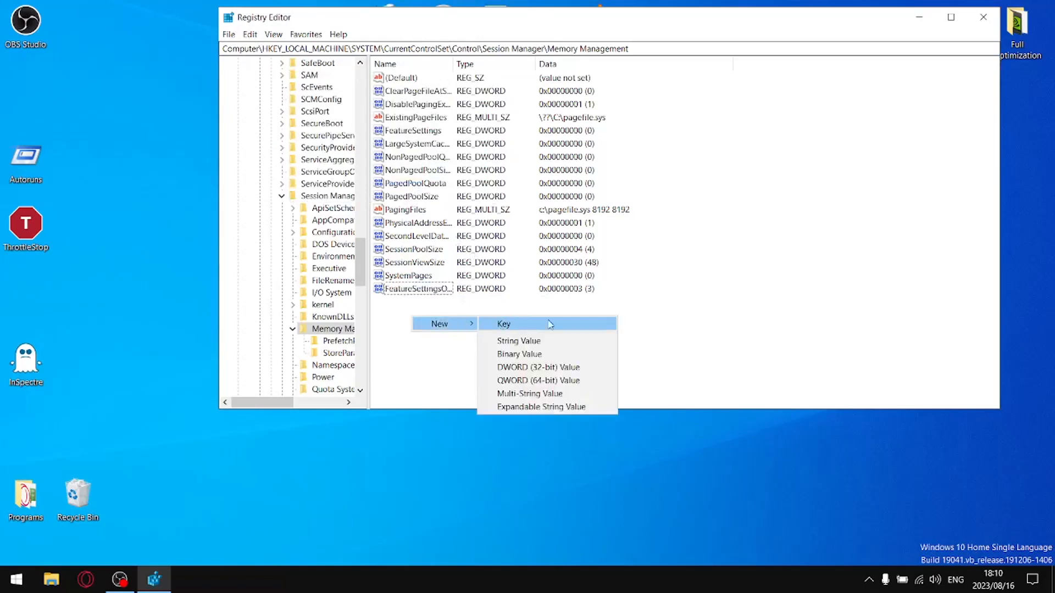
pyautogui.click(522, 367)
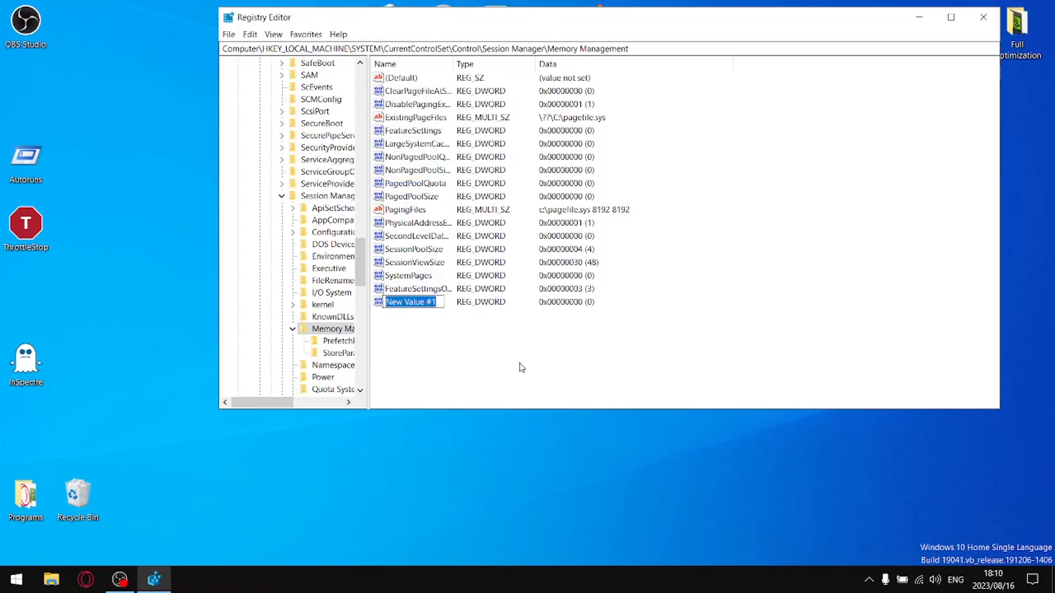
pyautogui.write('Fea')
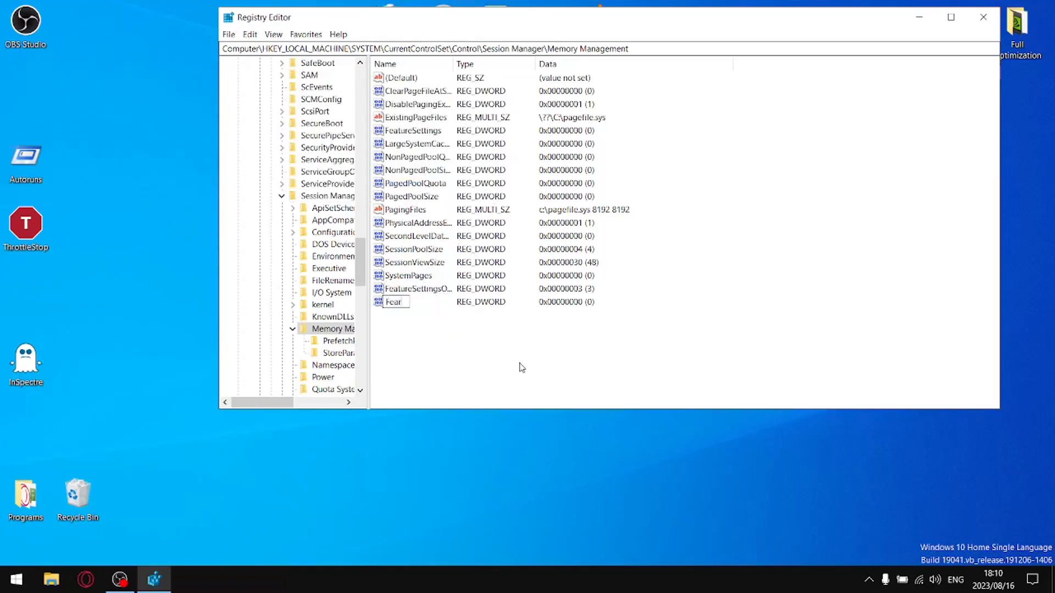
pyautogui.write('ture')
pyautogui.write('Set')
pyautogui.write('ting')
pyautogui.write('g')
pyautogui.write('sOver')
pyautogui.write('ride')
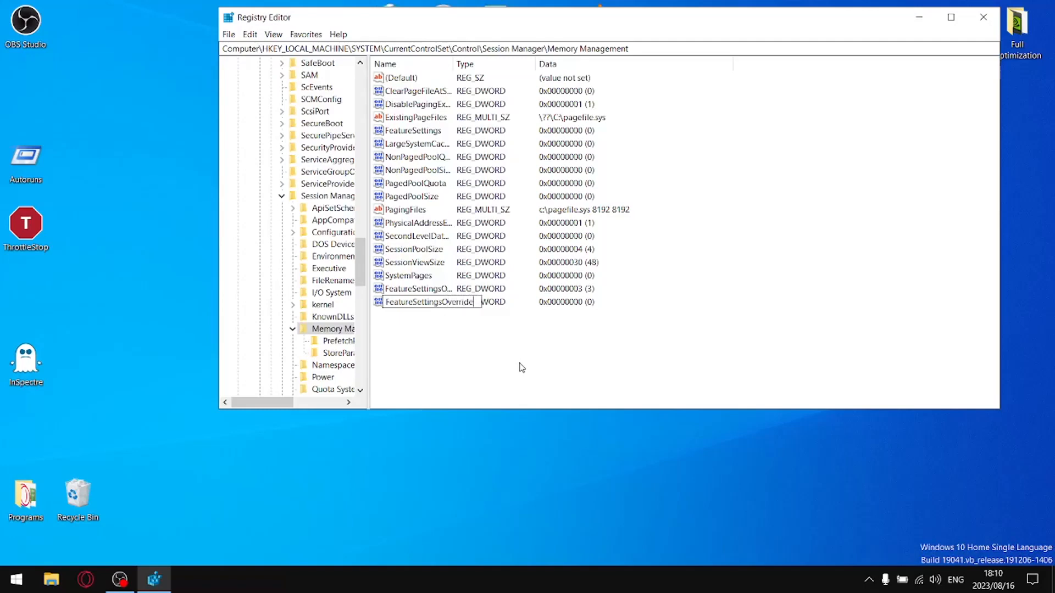
pyautogui.write('Mask')
pyautogui.press('Return')
pyautogui.rightClick(405, 304)
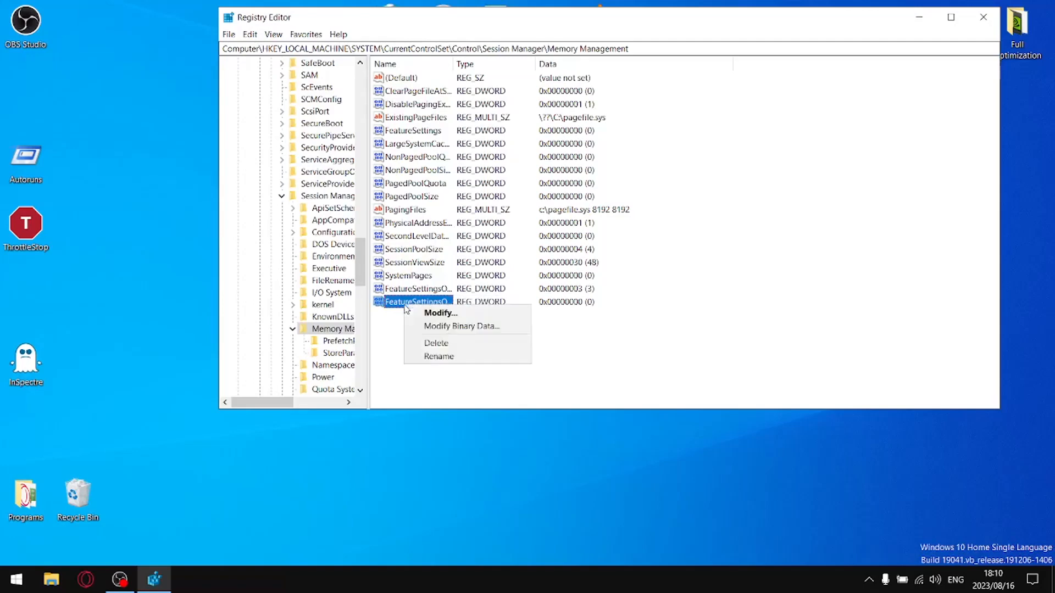
pyautogui.click(440, 312)
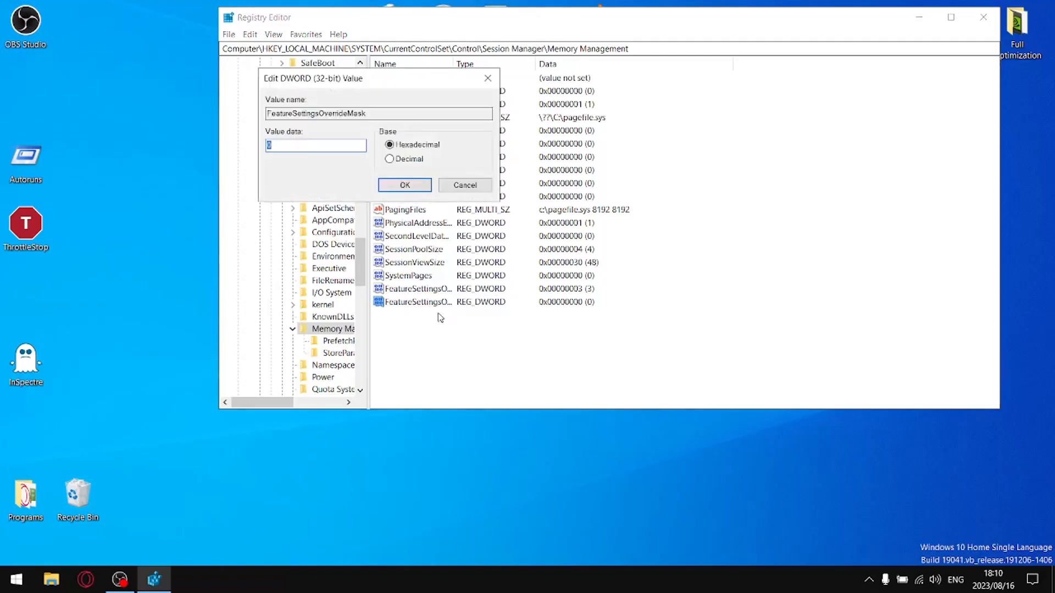
pyautogui.write('3')
pyautogui.click(405, 185)
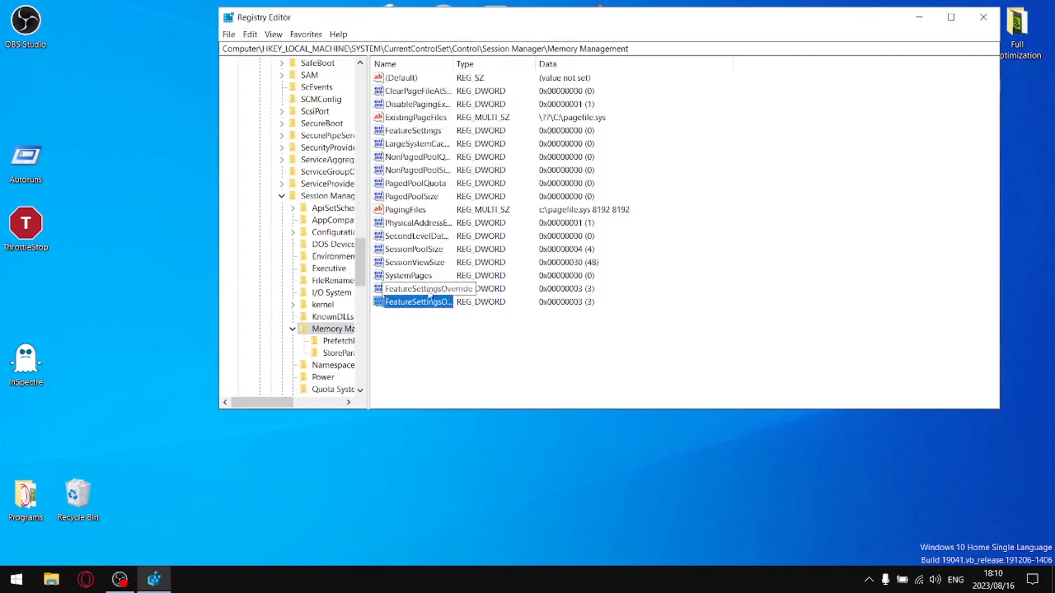
# Step: Change SessionViewSize from 48 to 96 in decimal
pyautogui.click(422, 263)
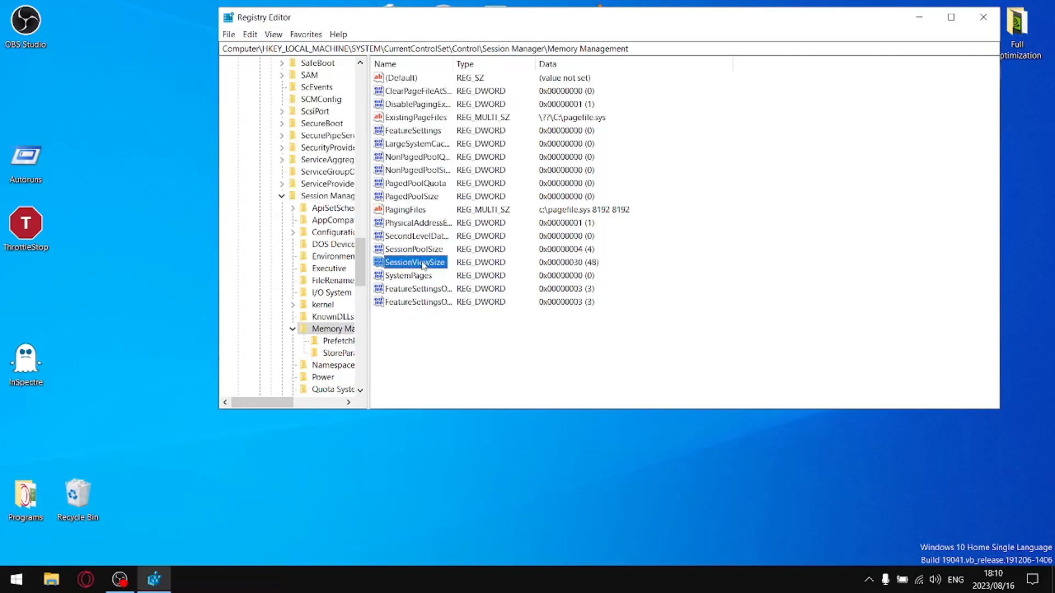
pyautogui.rightClick(423, 263)
pyautogui.click(477, 269)
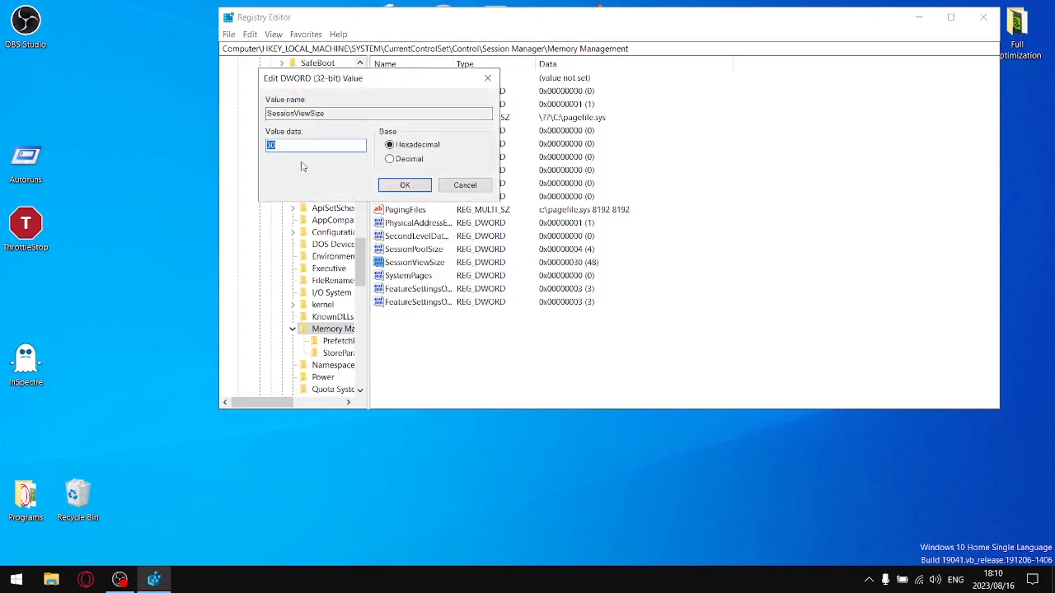
pyautogui.click(401, 160)
pyautogui.moveTo(291, 146); pyautogui.dragTo(183, 154)
pyautogui.write('96')
pyautogui.click(412, 187)
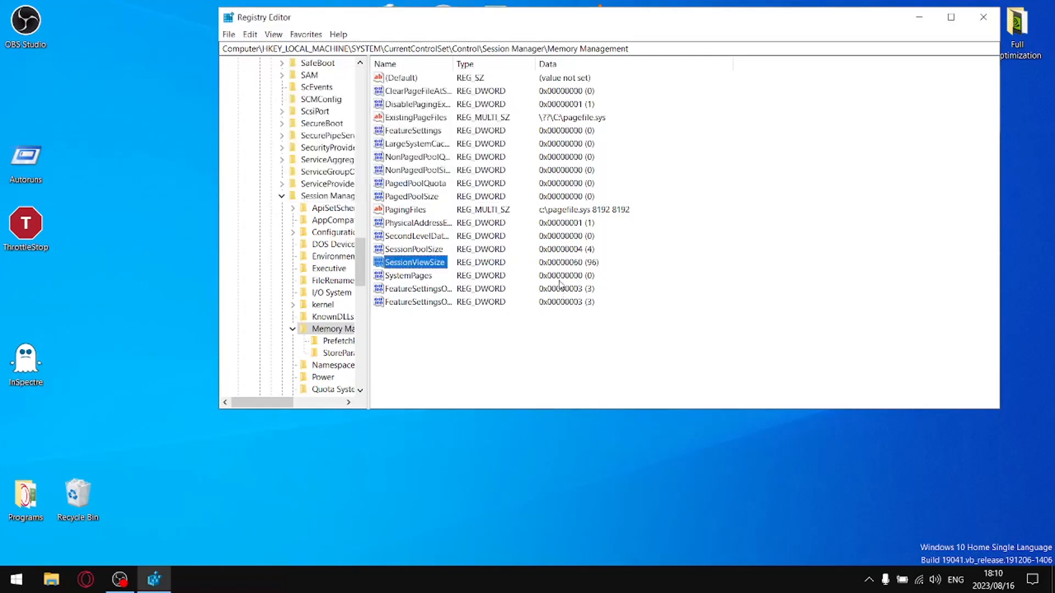
# Step: Set SessionPoolSize to 40 in decimal
pyautogui.rightClick(407, 251)
pyautogui.click(447, 261)
pyautogui.click(391, 160)
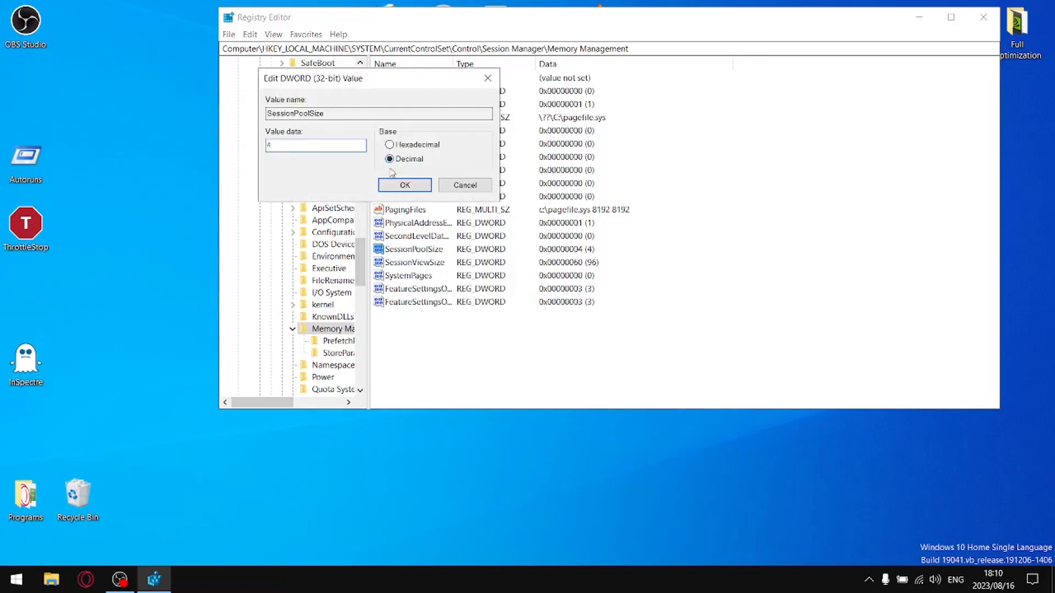
pyautogui.write('40')
pyautogui.click(417, 191)
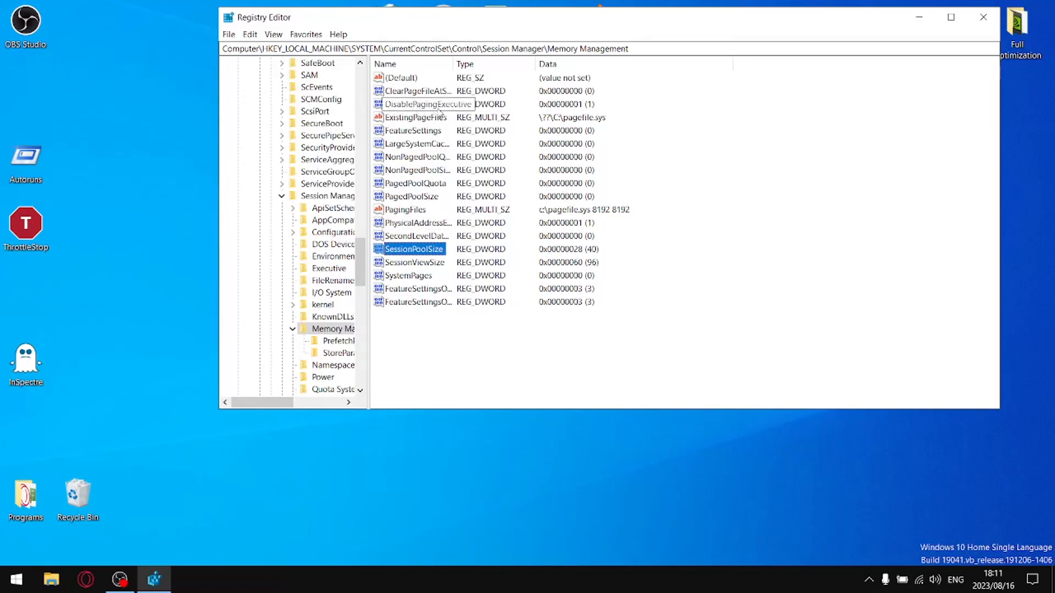
# Step: Double-check the edited Memory Management values, then open the PrefetchParameters key
pyautogui.click(439, 109)
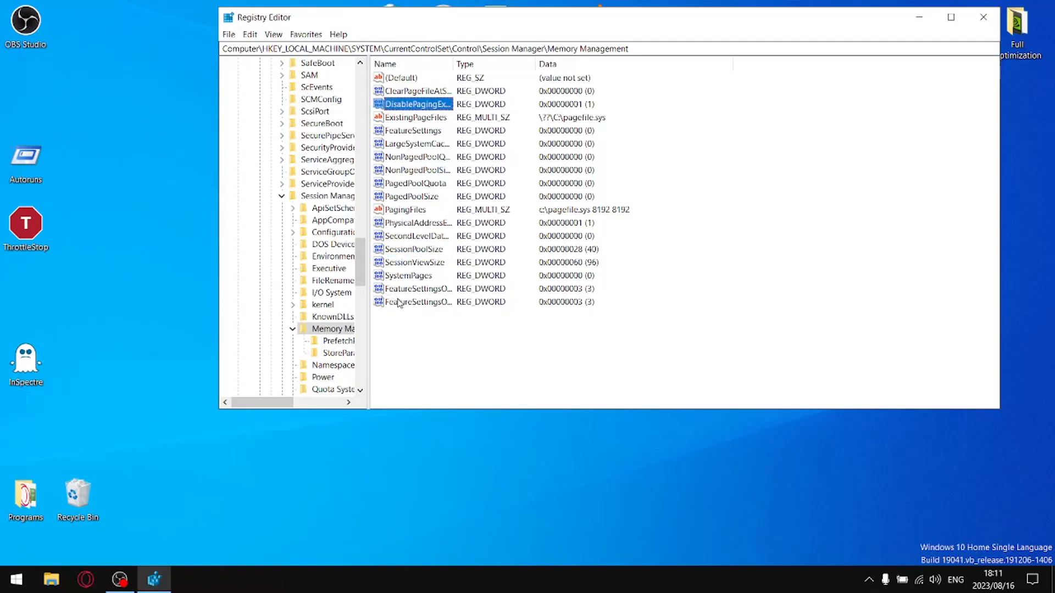
pyautogui.click(415, 304)
pyautogui.click(404, 291)
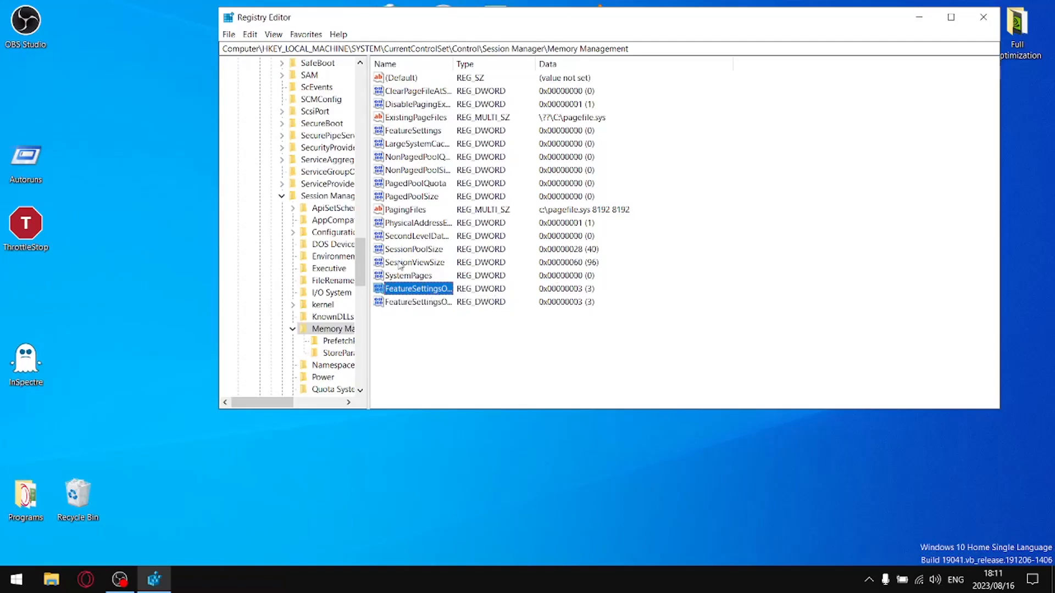
pyautogui.click(401, 264)
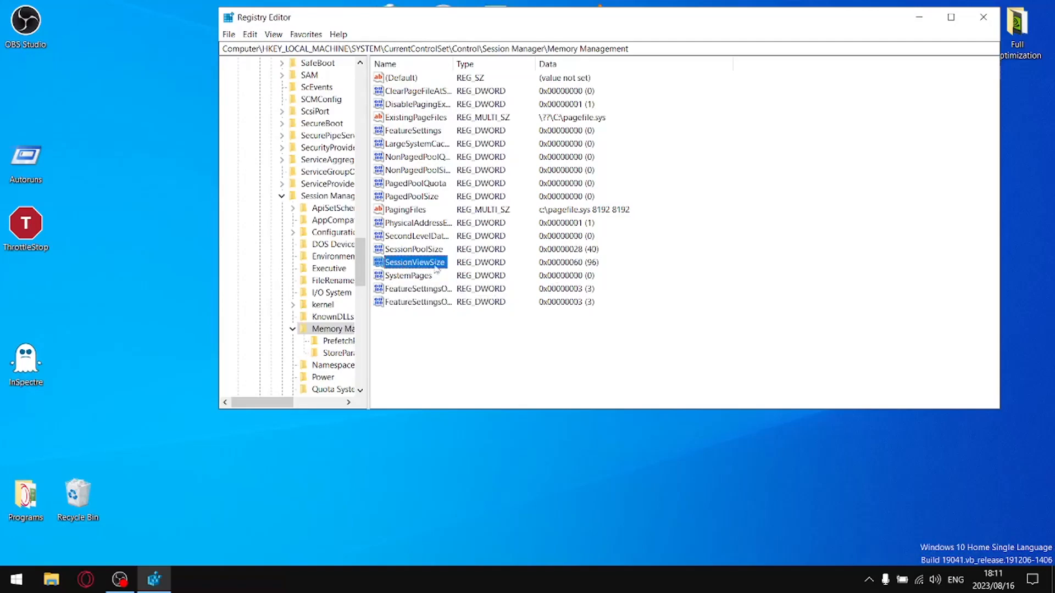
pyautogui.click(412, 250)
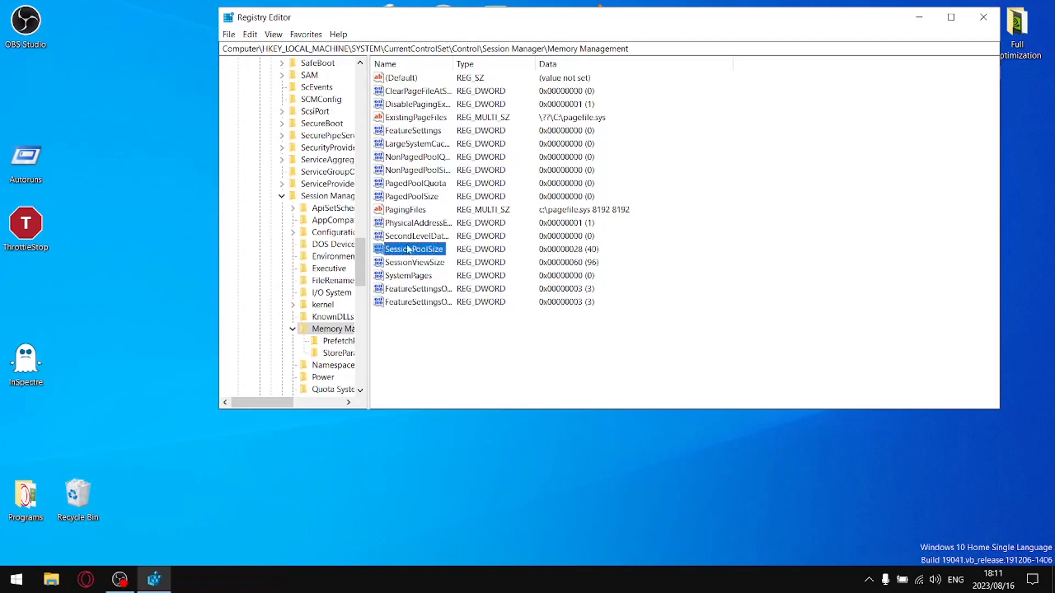
pyautogui.click(323, 341)
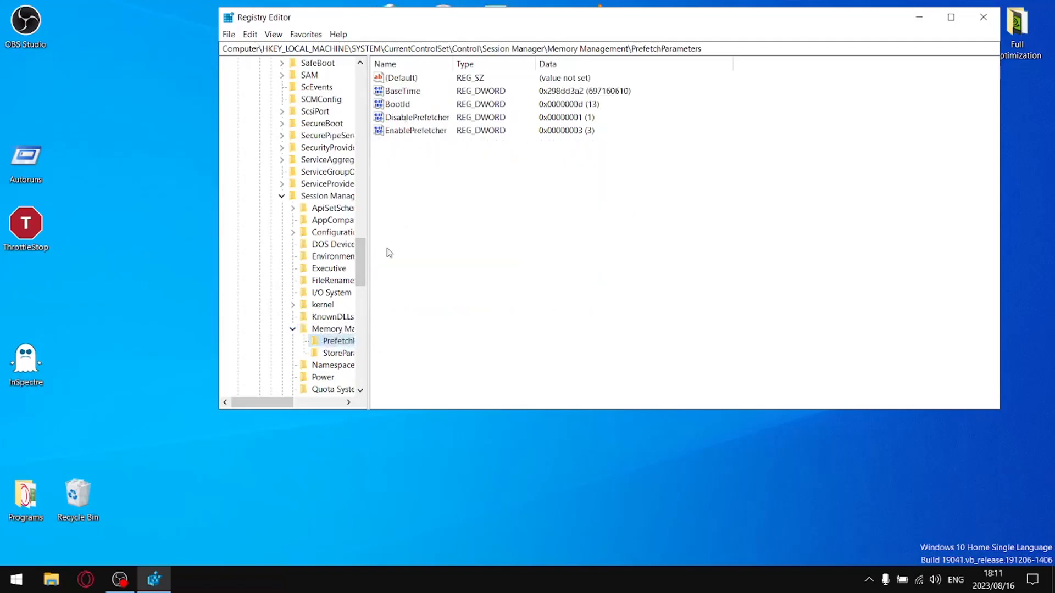
# Step: Collapse the Session Manager, Control and CurrentControlSet branches in the tree
pyautogui.click(281, 196)
pyautogui.scroll(9, 327, 177)
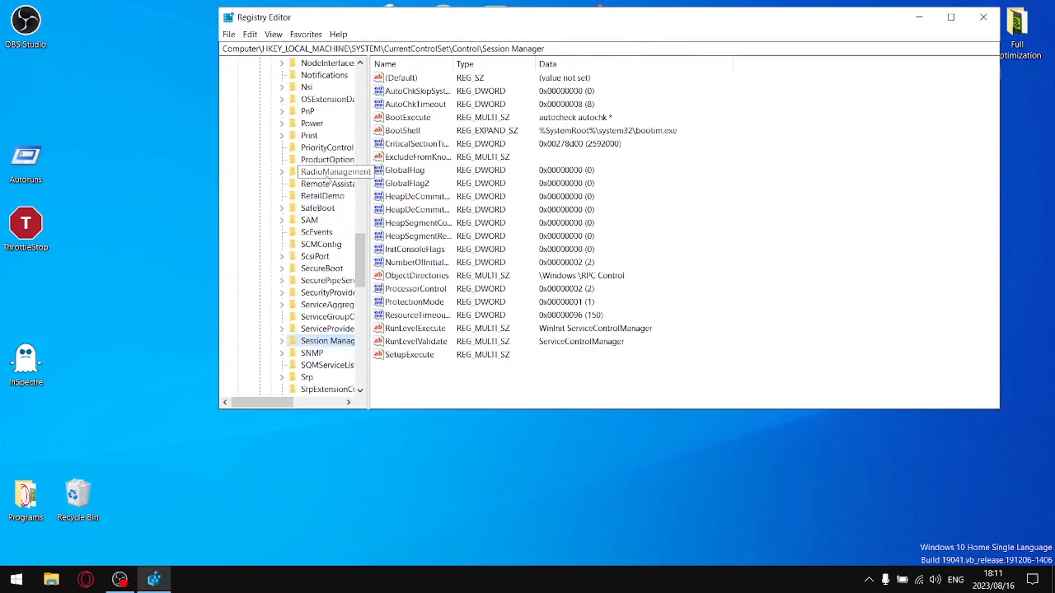
pyautogui.scroll(15, 327, 177)
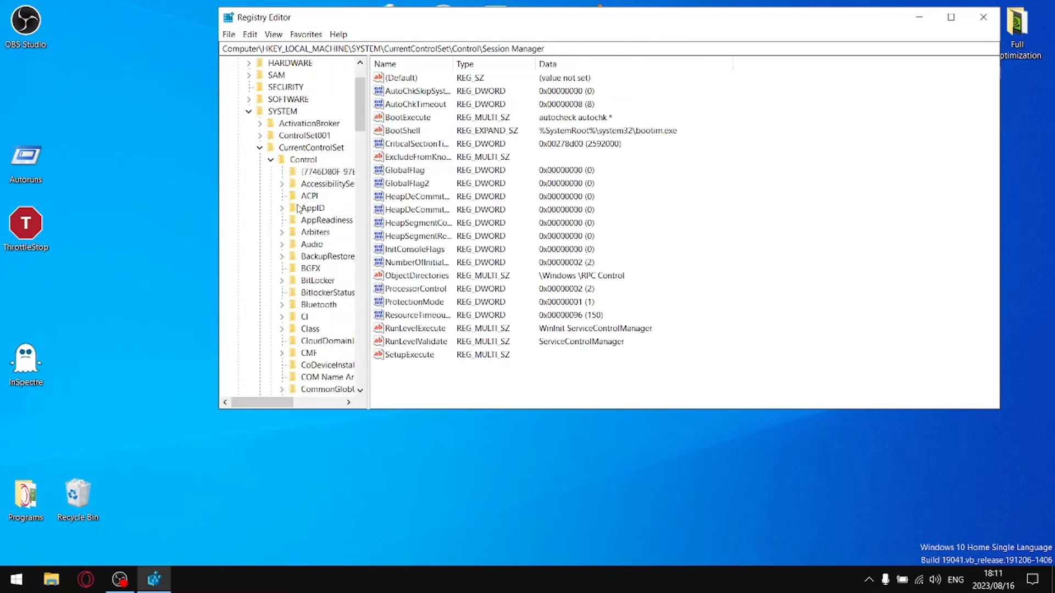
pyautogui.click(271, 159)
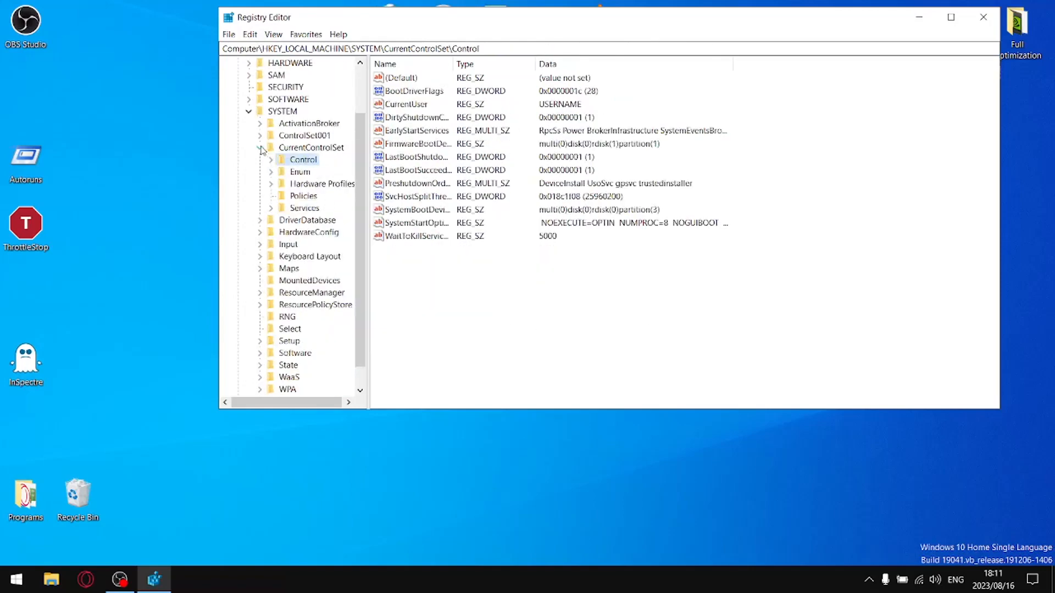
pyautogui.click(261, 148)
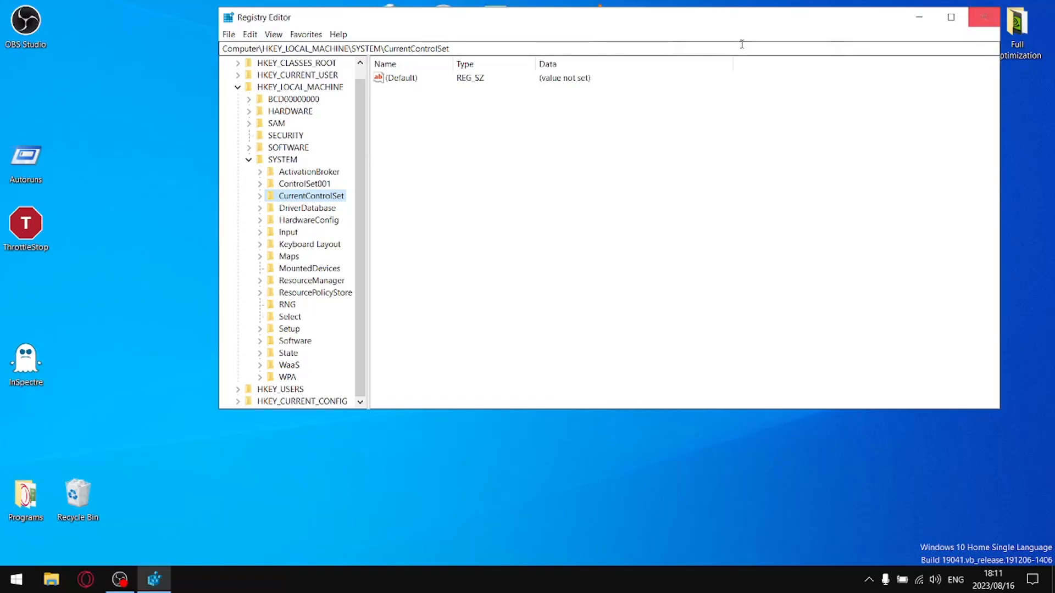
# Step: Close Registry Editor, check InSpectre from the Programs folder, then close InSpectre and the folder
pyautogui.click(983, 19)
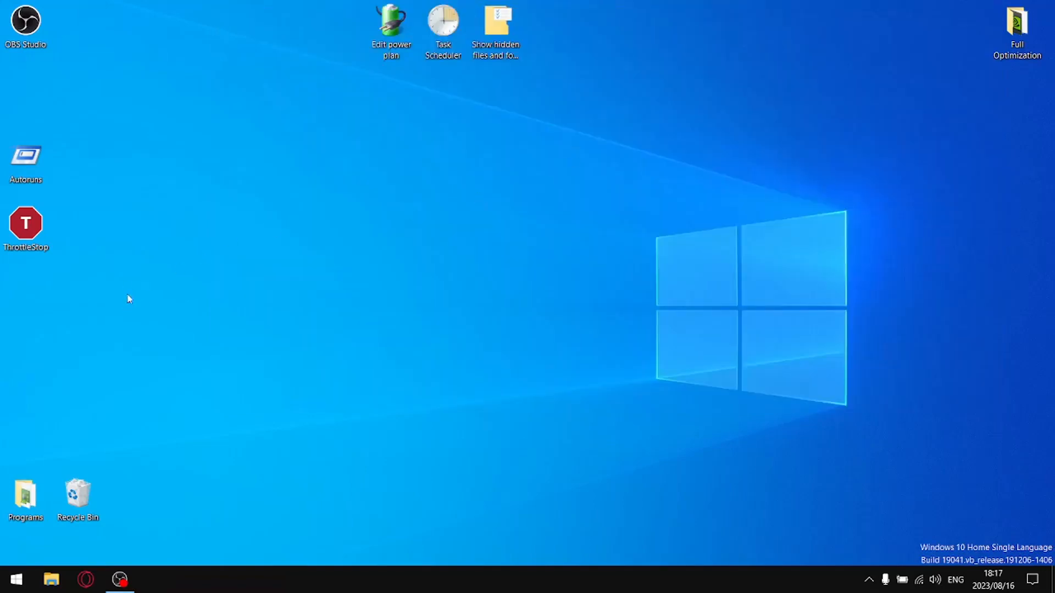
pyautogui.doubleClick(34, 496)
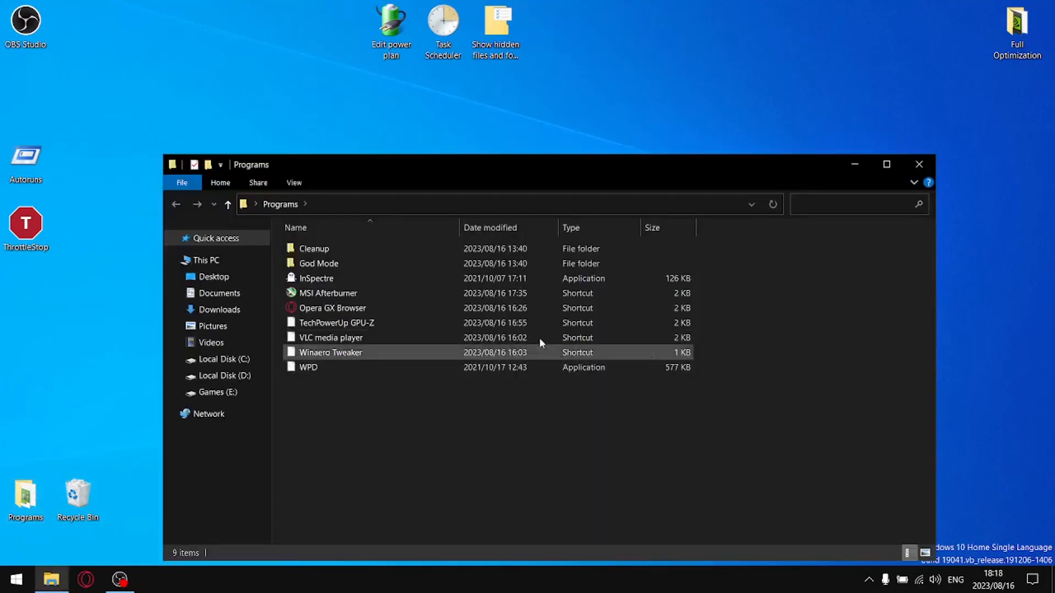
pyautogui.doubleClick(314, 280)
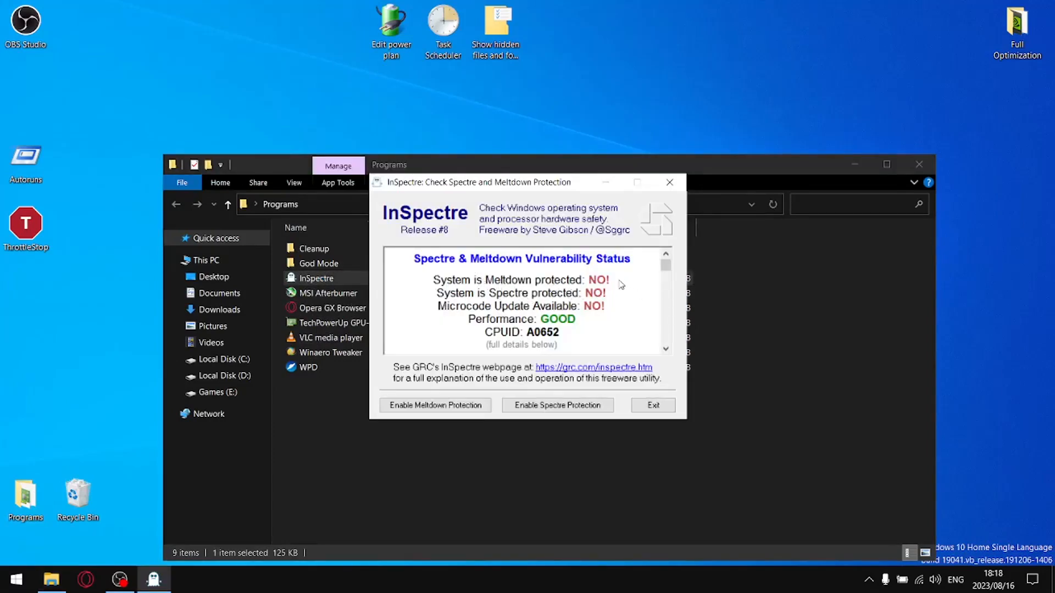
pyautogui.click(670, 183)
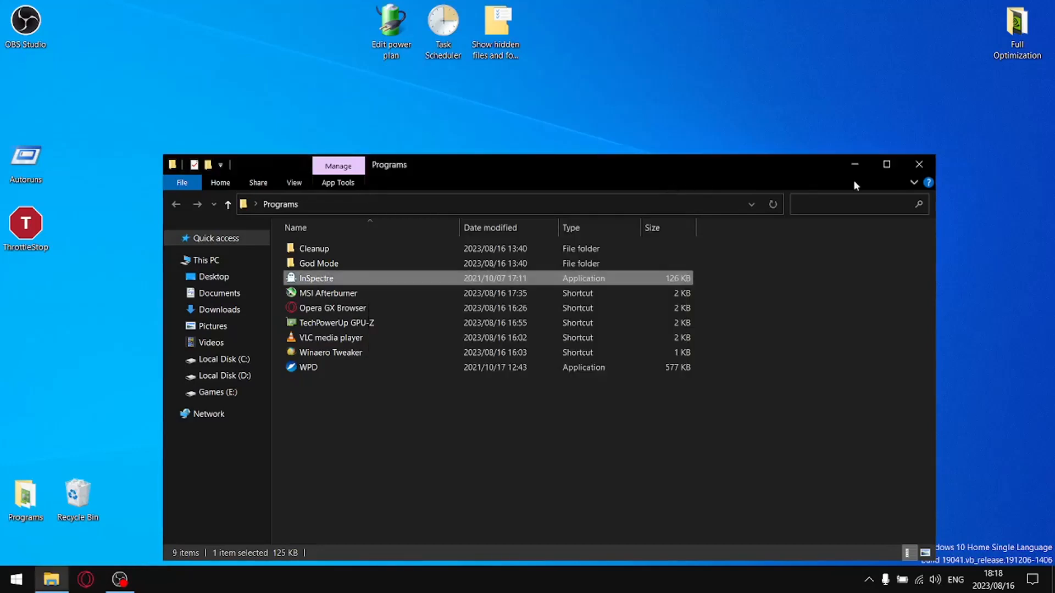
pyautogui.click(919, 164)
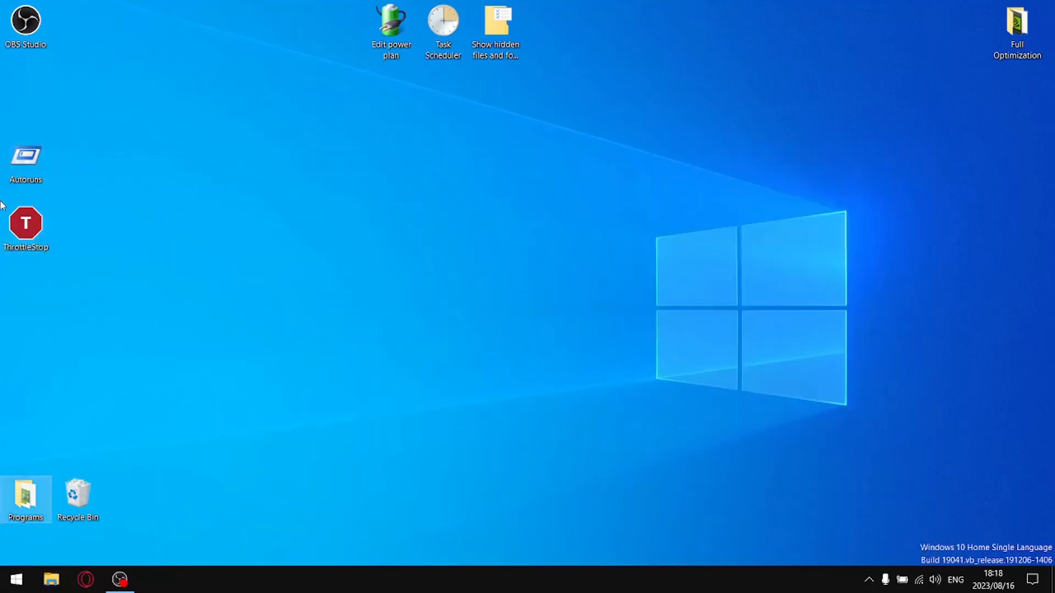
# Step: Run Autoruns as administrator, accept its licence and delete the Microsoft Edge installer entry
pyautogui.rightClick(25, 165)
pyautogui.click(103, 189)
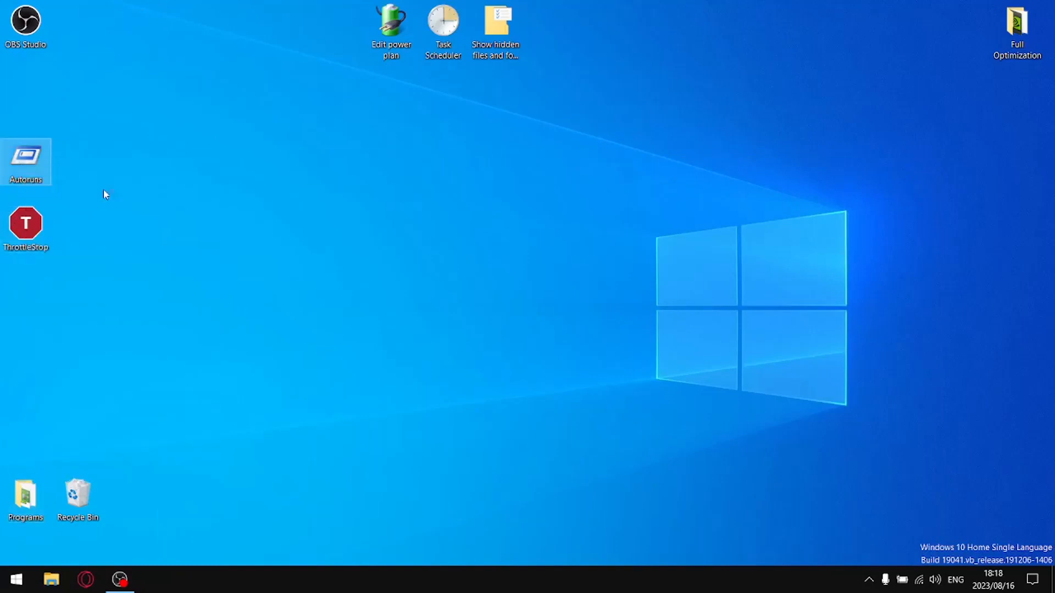
pyautogui.click(604, 374)
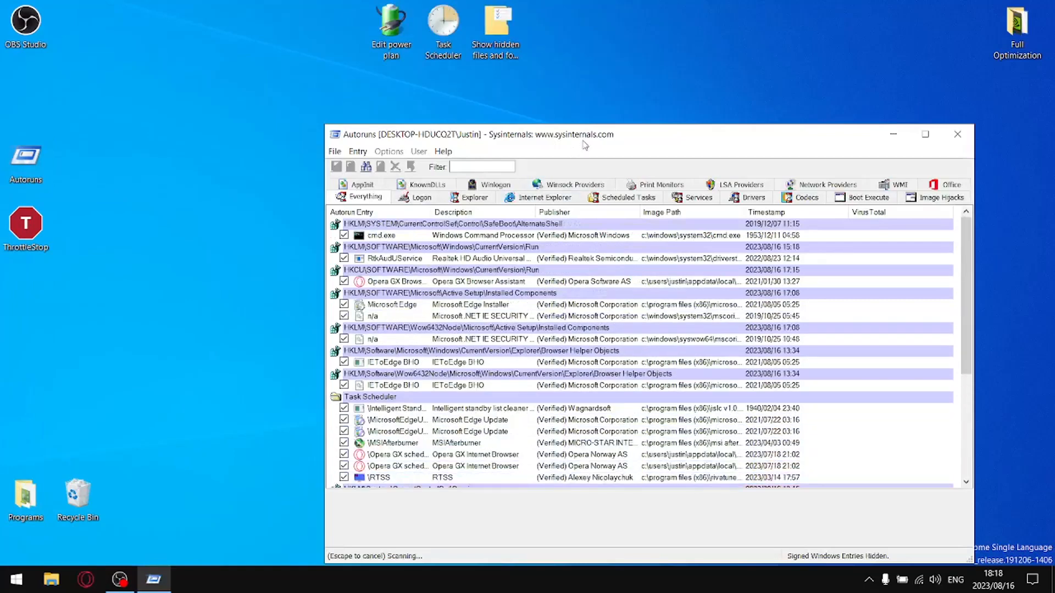
pyautogui.moveTo(587, 141); pyautogui.dragTo(504, 35)
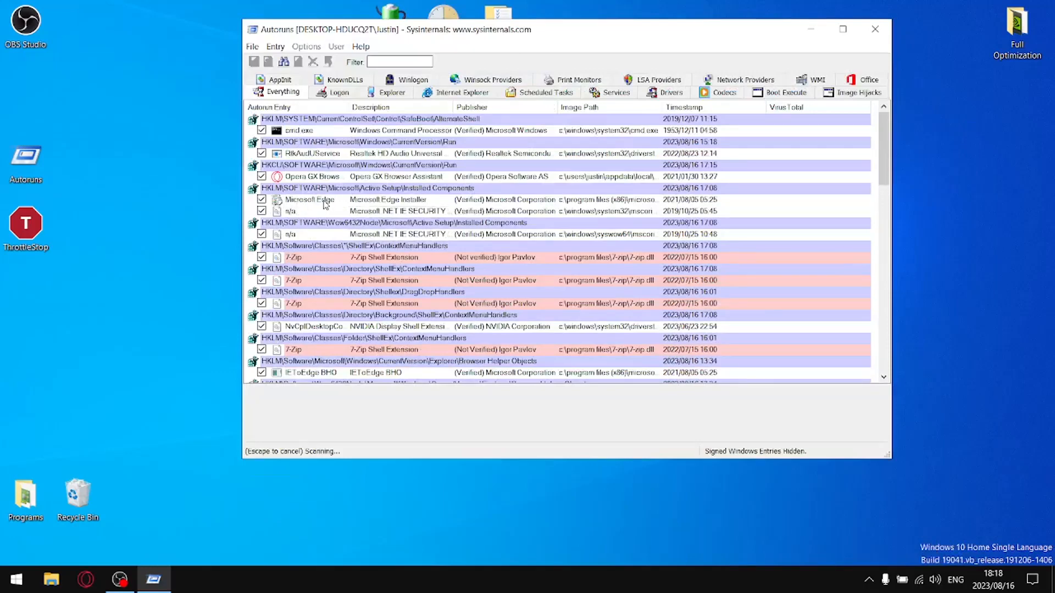
pyautogui.rightClick(325, 201)
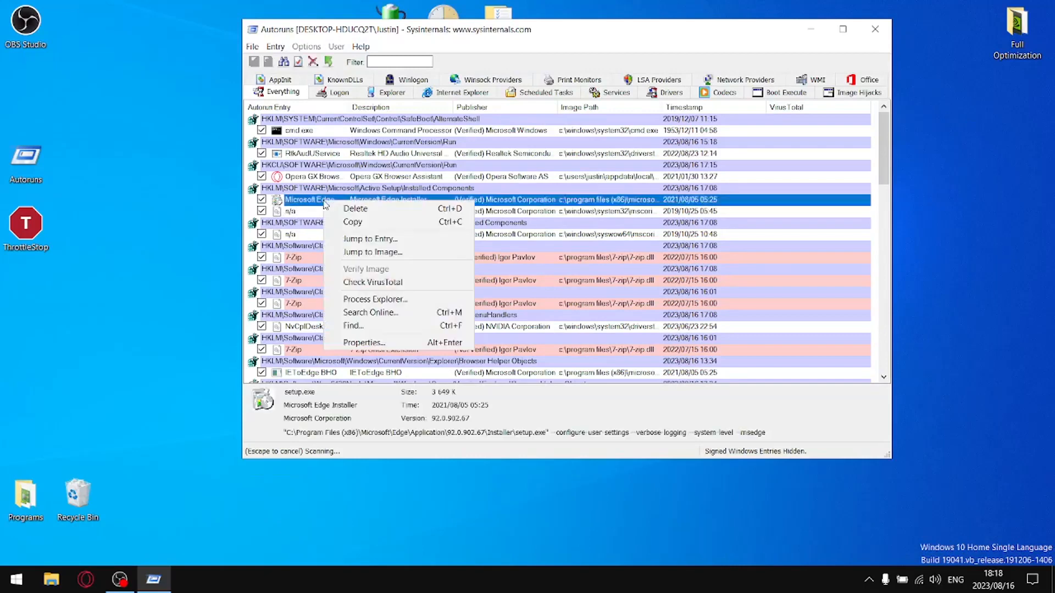
pyautogui.click(346, 208)
pyautogui.click(551, 338)
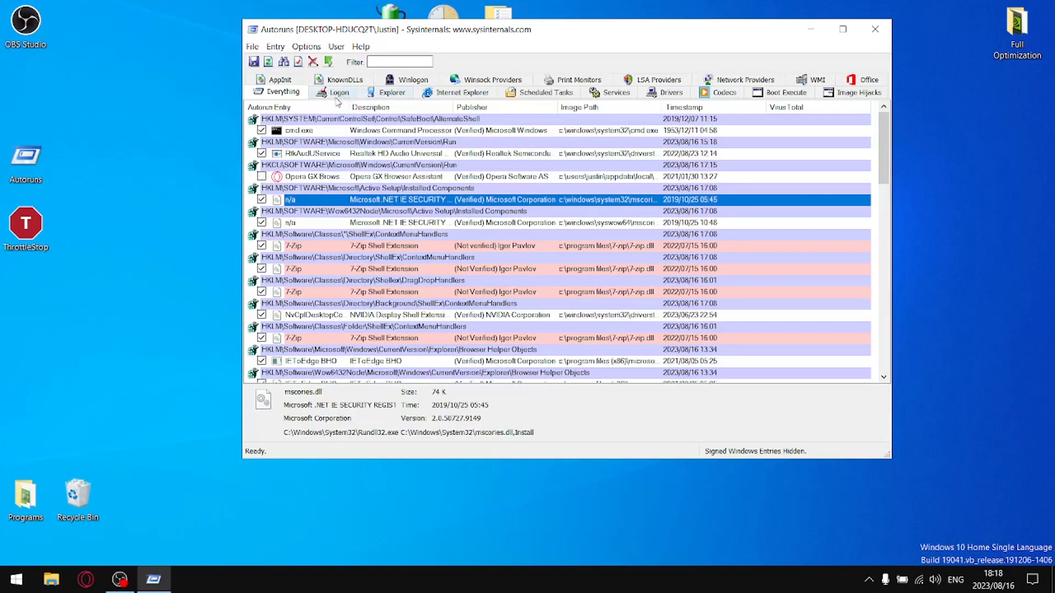
# Step: Disable the RtkAudUService and cmd.exe logon entries and both IEToEdge browser helper objects
pyautogui.click(336, 96)
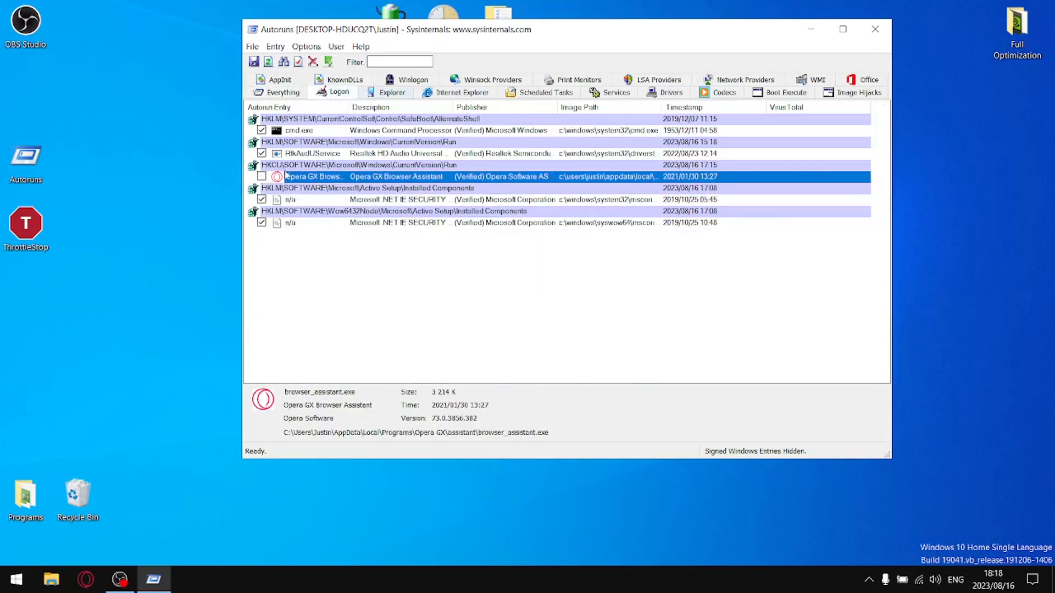
pyautogui.click(261, 153)
pyautogui.click(261, 131)
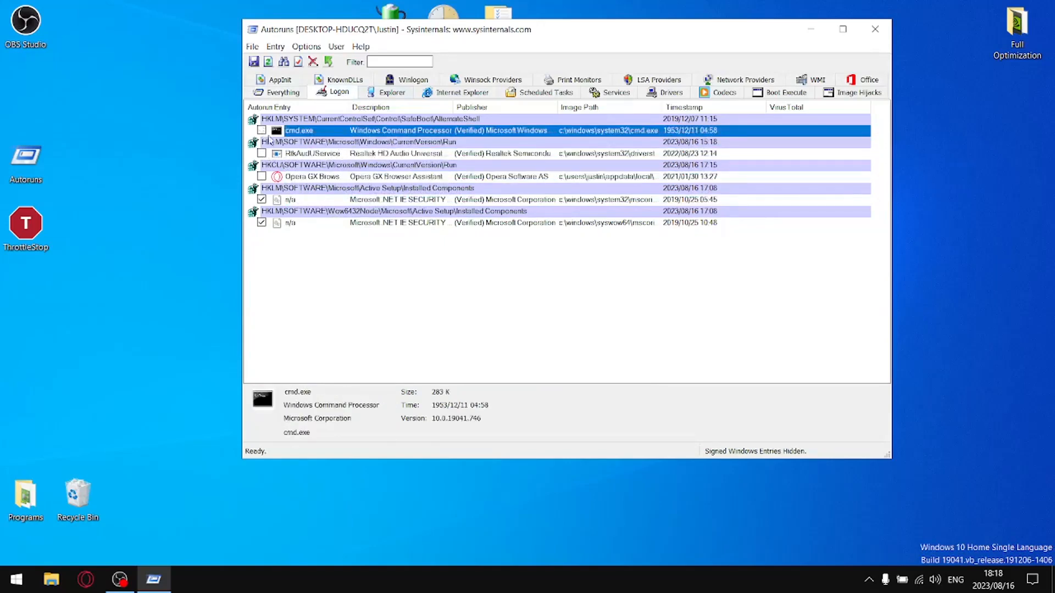
pyautogui.click(391, 93)
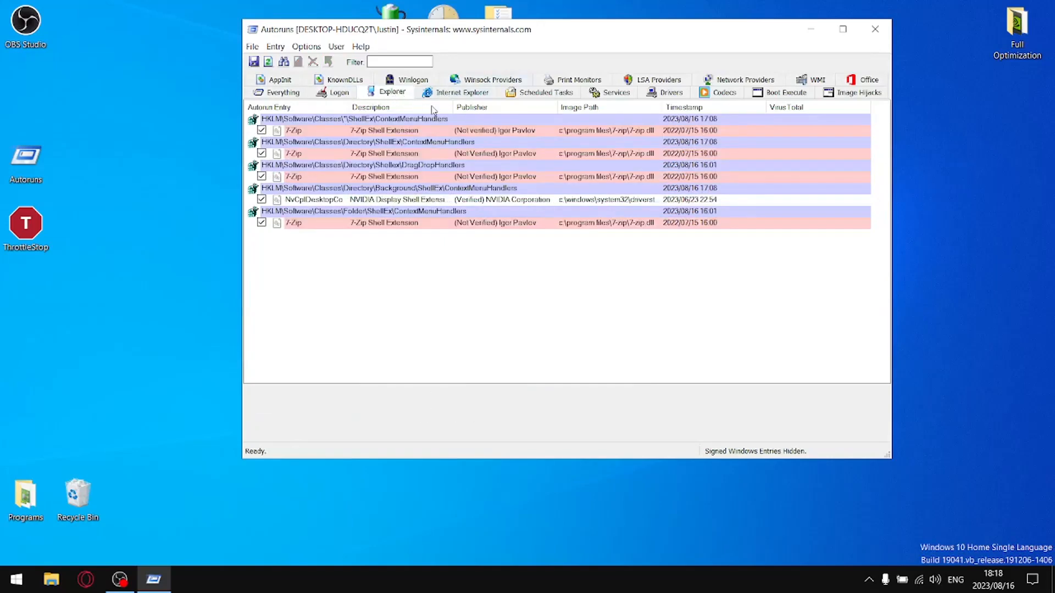
pyautogui.click(452, 94)
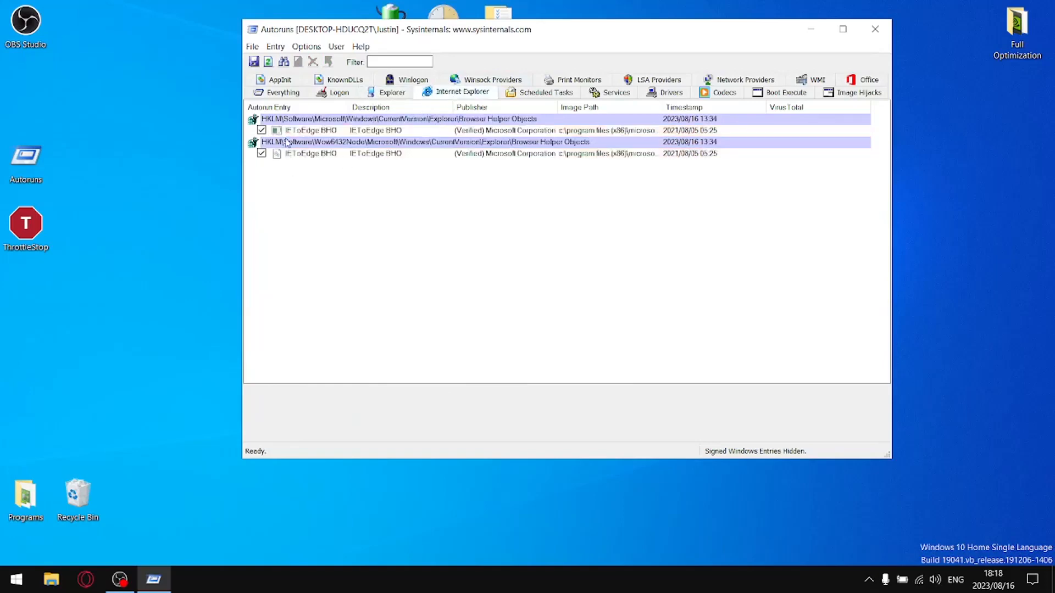
pyautogui.click(262, 131)
pyautogui.click(262, 154)
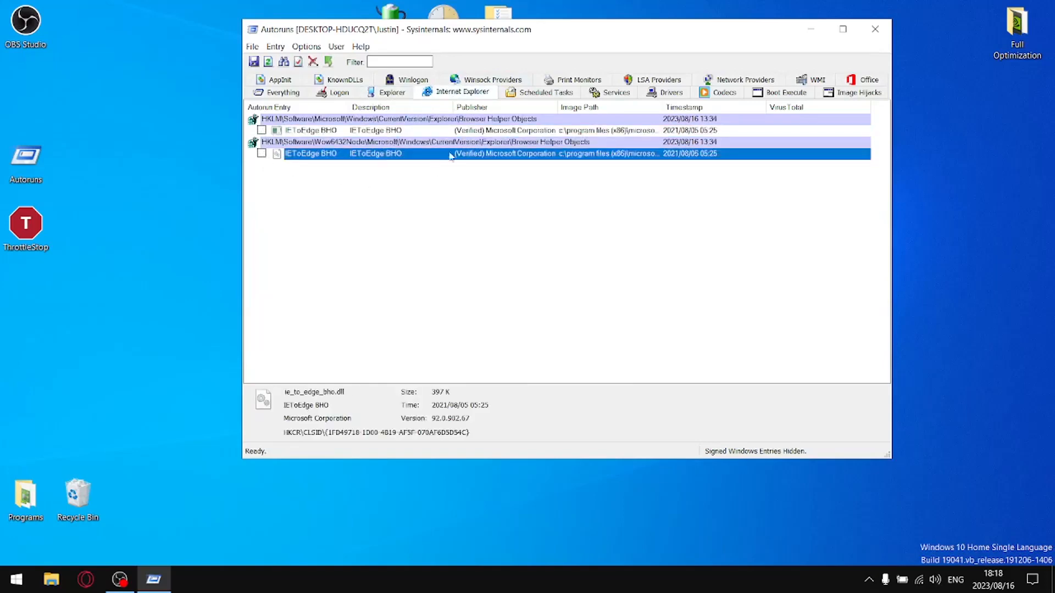
# Step: Delete the MicrosoftEdgeUpdateTaskMachineCore and Edge Update scheduled tasks
pyautogui.click(531, 94)
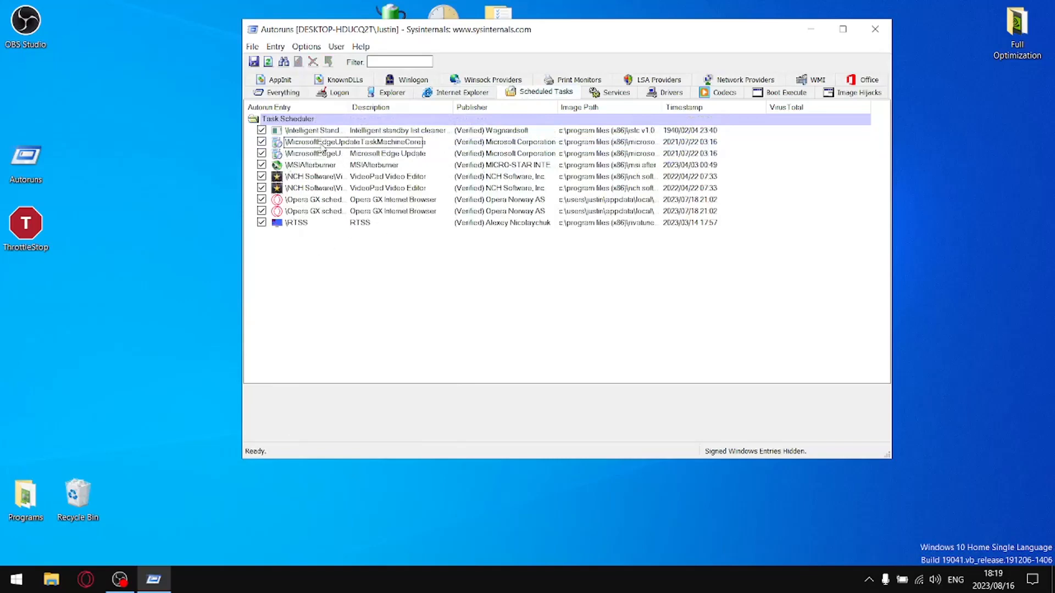
pyautogui.rightClick(322, 145)
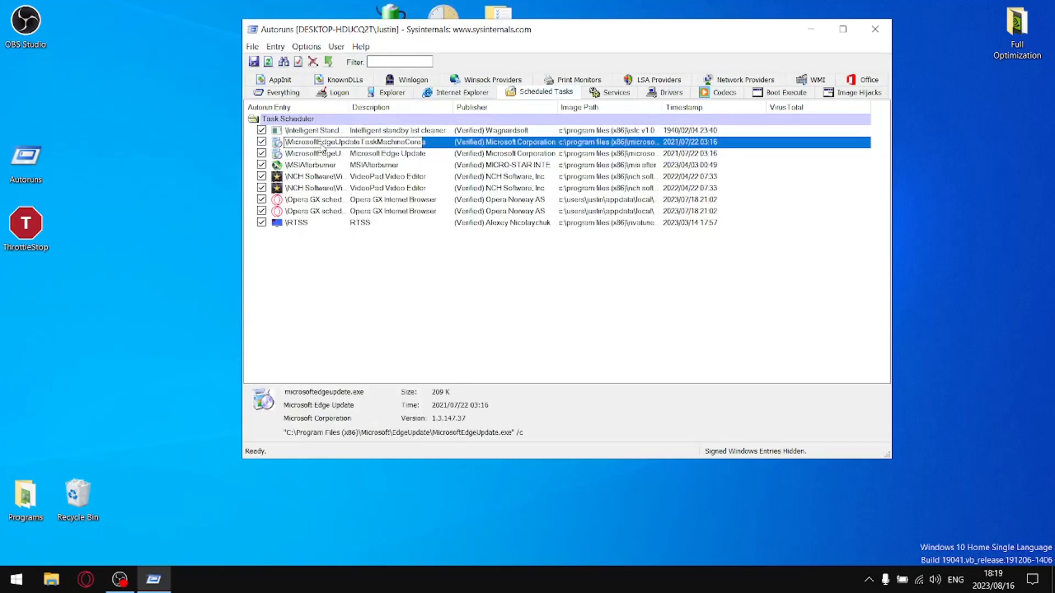
pyautogui.click(365, 156)
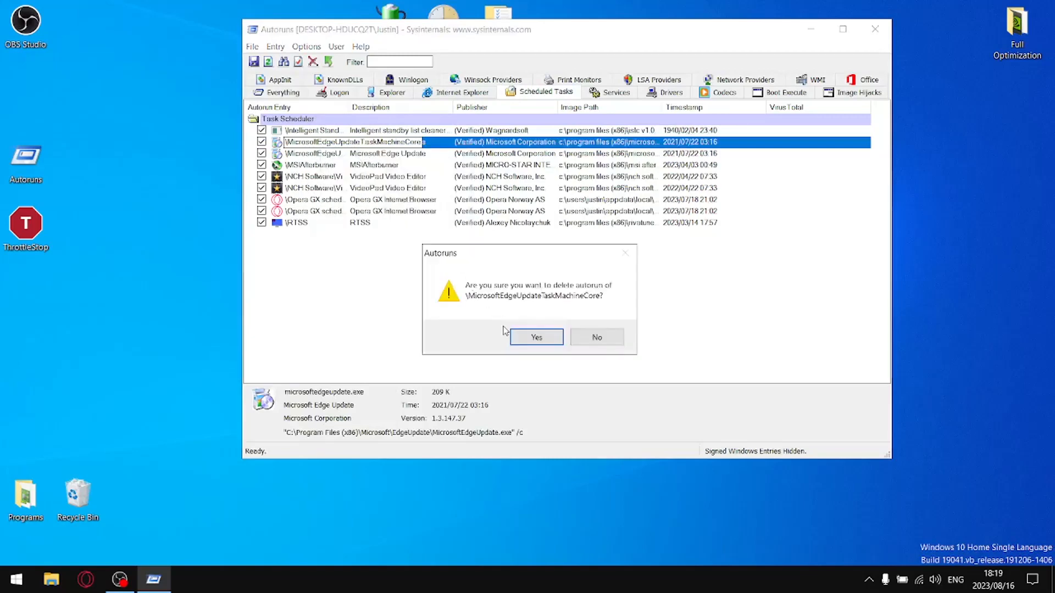
pyautogui.click(536, 336)
pyautogui.rightClick(322, 146)
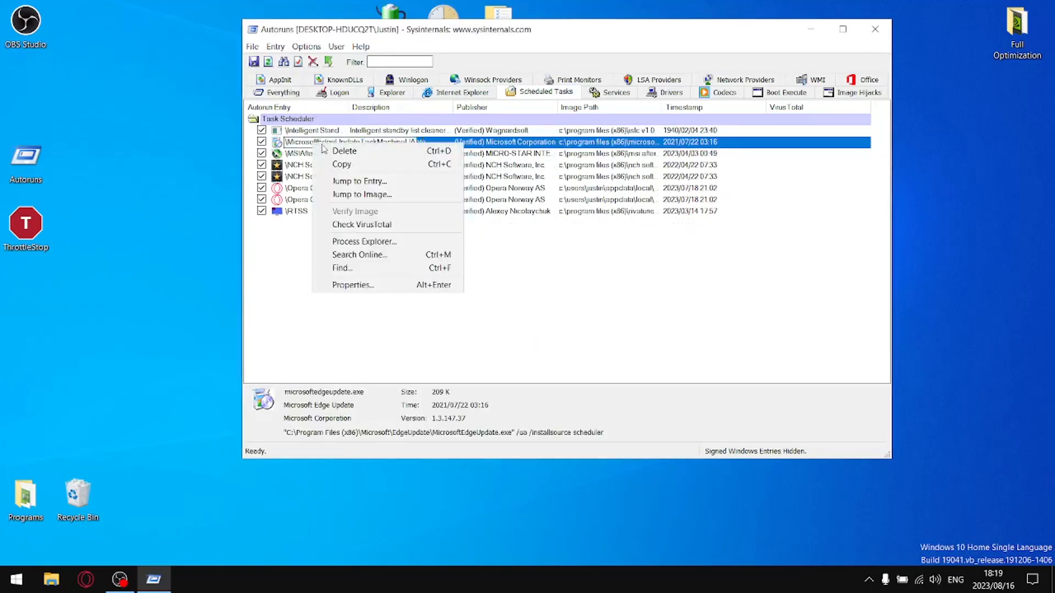
pyautogui.click(361, 156)
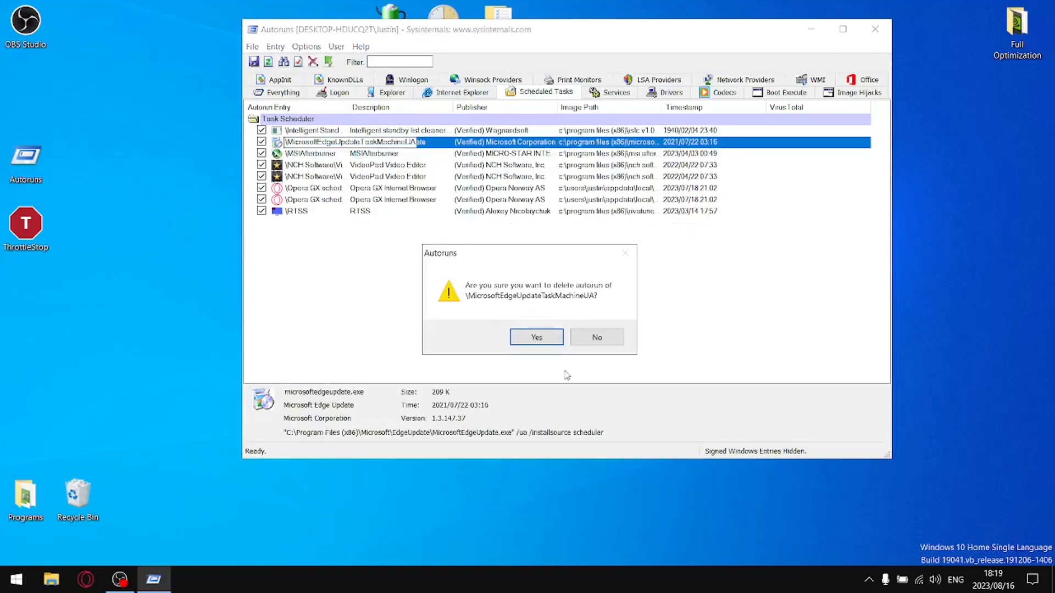
pyautogui.click(539, 336)
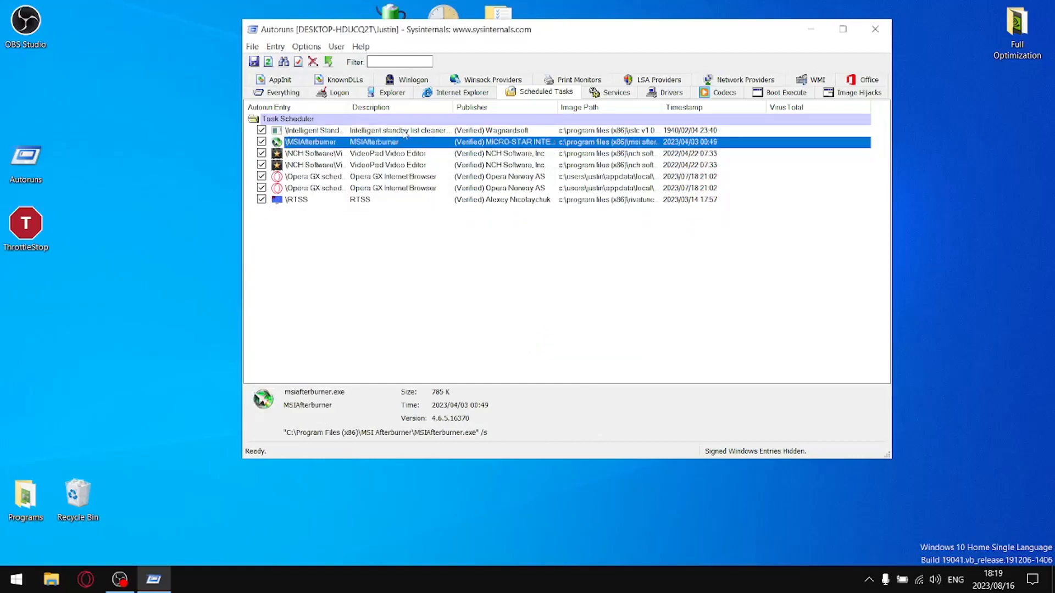
# Step: Delete the VideoPad cache and editor tasks and disable the two Opera GX tasks
pyautogui.rightClick(325, 154)
pyautogui.click(373, 161)
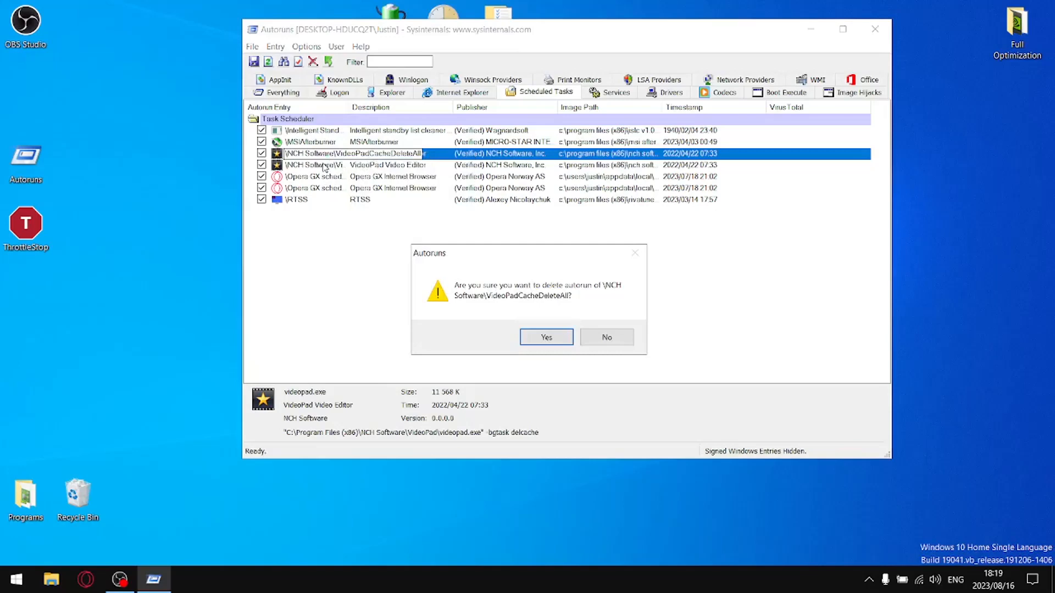
pyautogui.click(541, 337)
pyautogui.rightClick(308, 154)
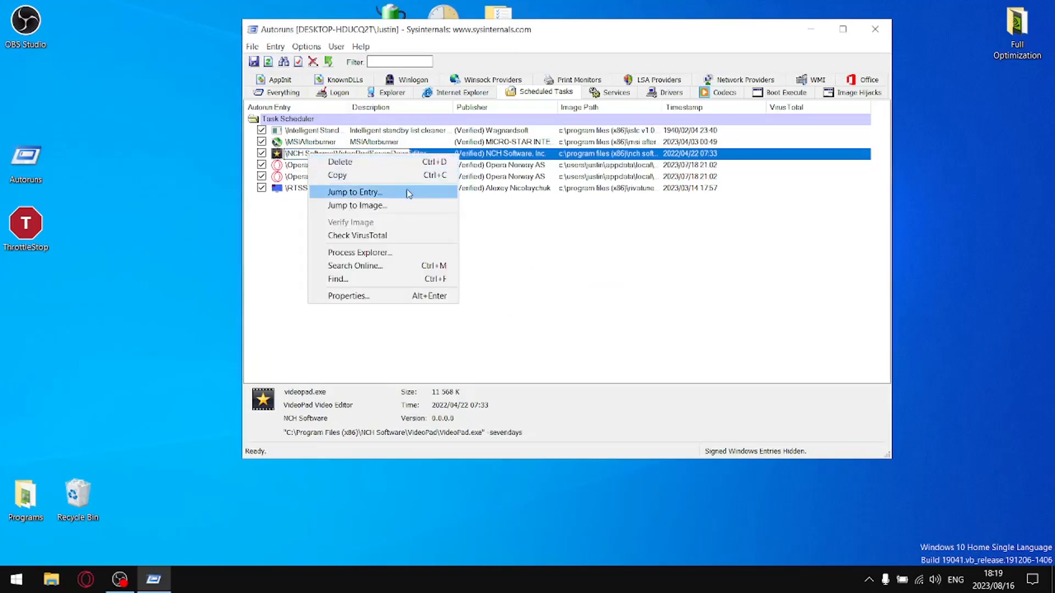
pyautogui.click(372, 164)
pyautogui.click(543, 336)
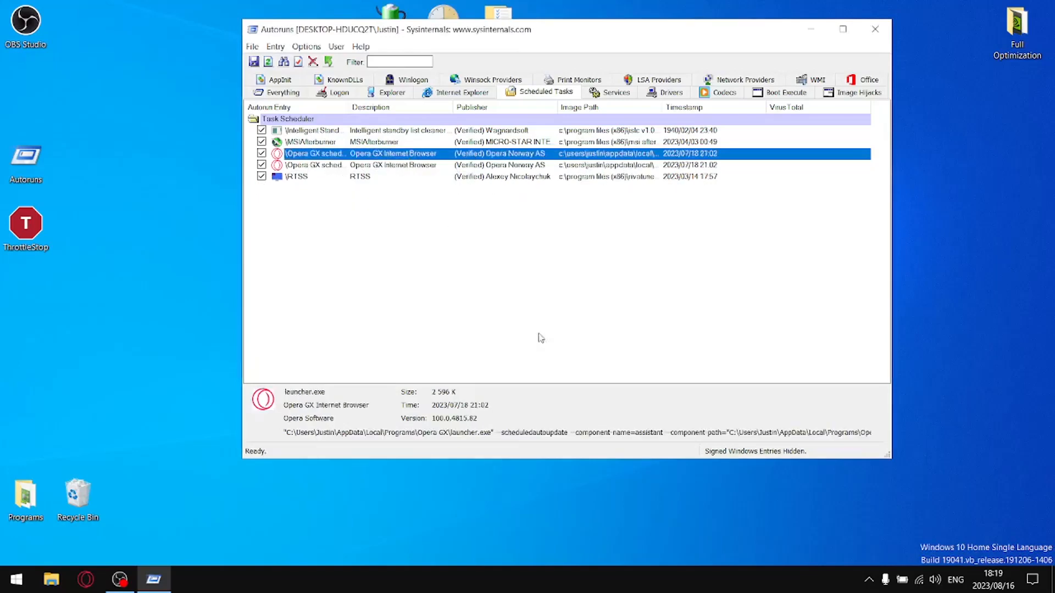
pyautogui.click(262, 153)
pyautogui.click(261, 165)
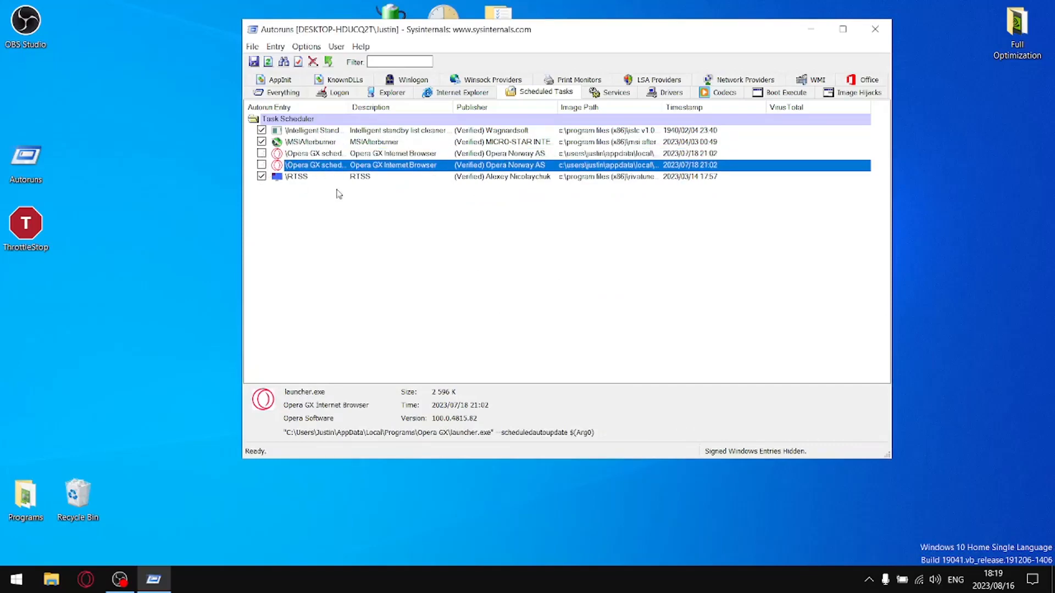
# Step: Disable the Intel Capability Licensing service and delete the Edge elevation and edgeupdatem services
pyautogui.click(613, 92)
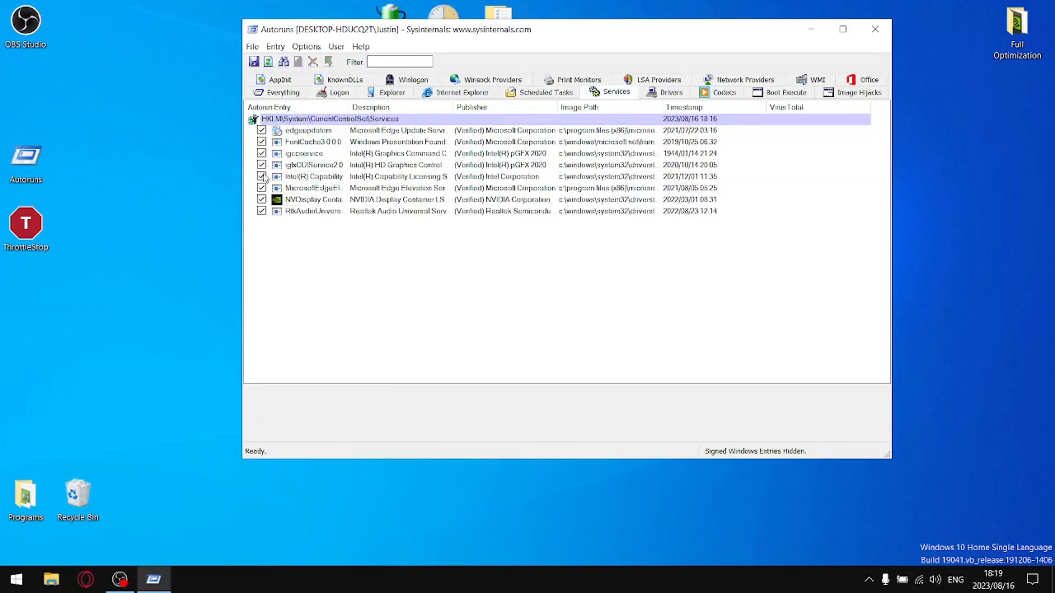
pyautogui.click(262, 177)
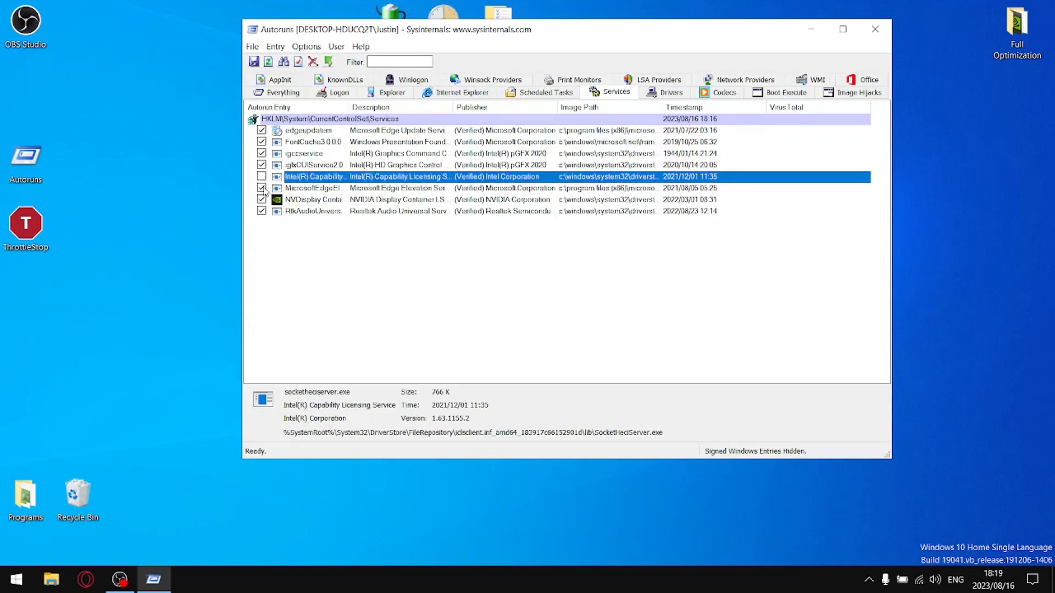
pyautogui.rightClick(313, 190)
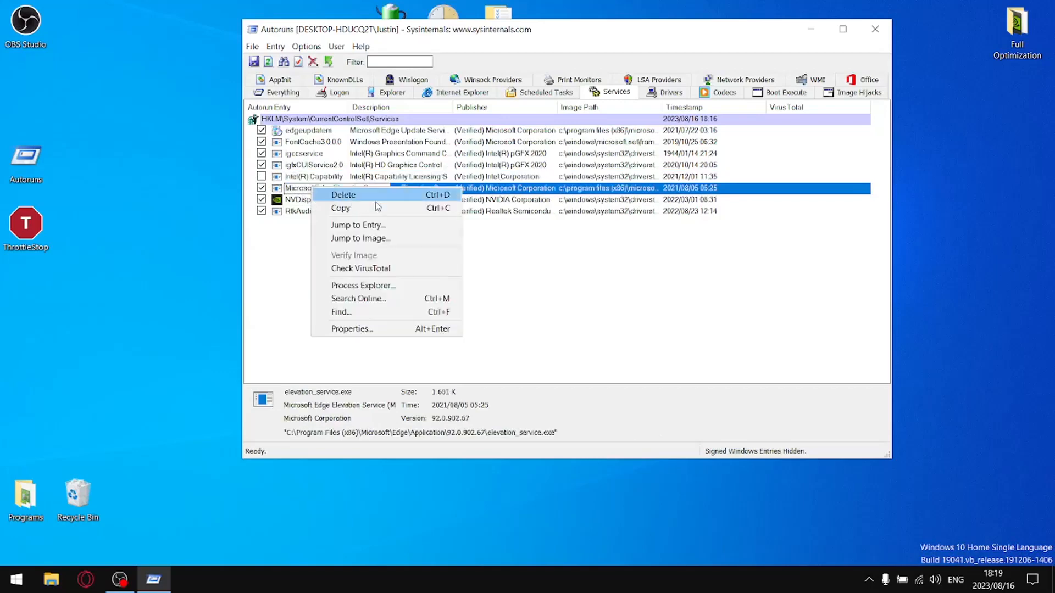
pyautogui.click(324, 197)
pyautogui.click(537, 337)
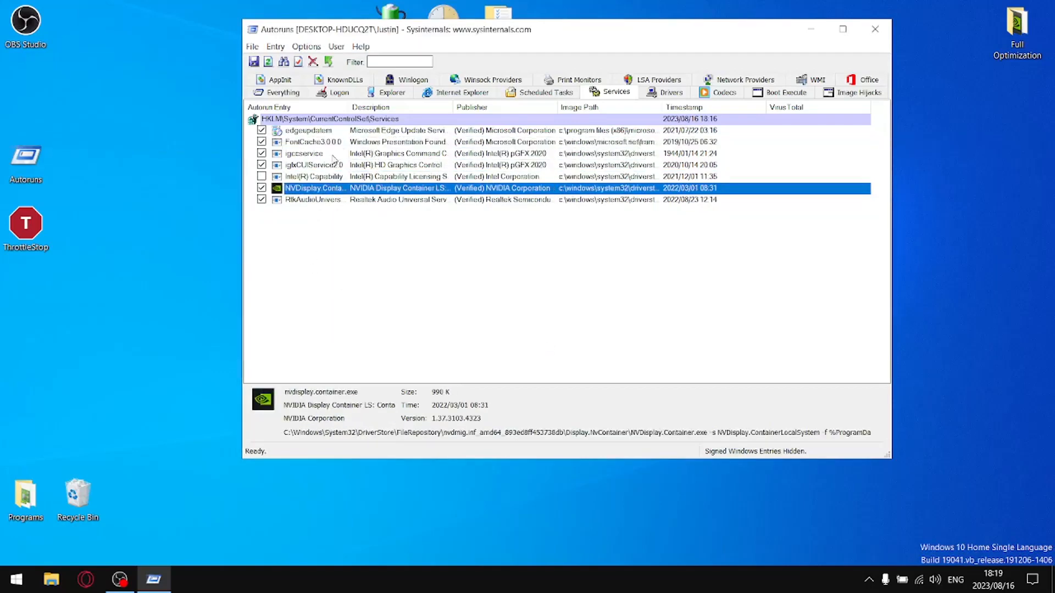
pyautogui.rightClick(288, 133)
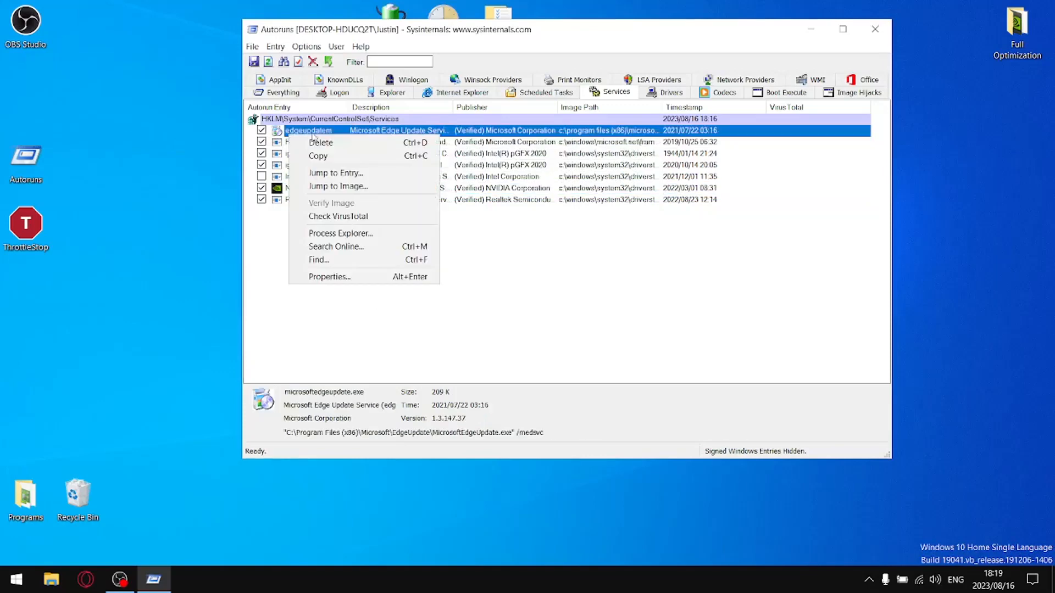
pyautogui.click(331, 141)
pyautogui.click(571, 336)
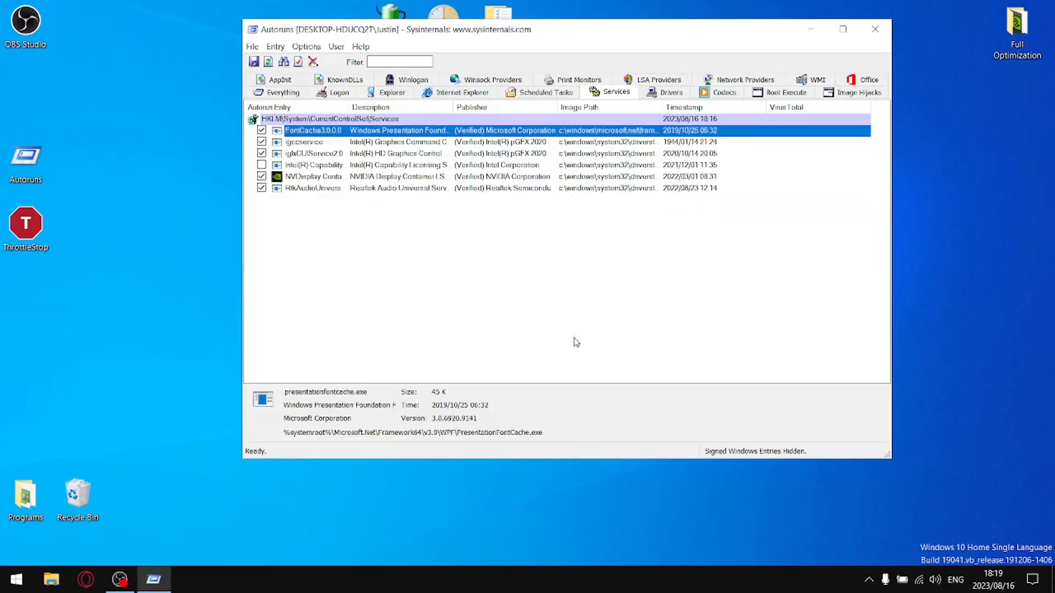
# Step: Look over the Drivers and Codecs lists, then close Autoruns
pyautogui.click(649, 94)
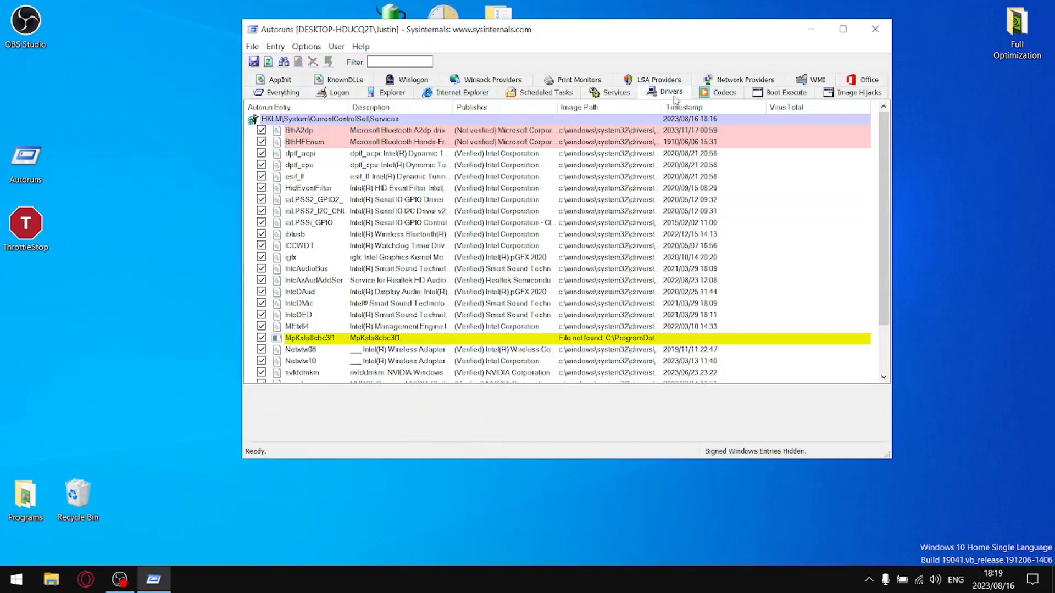
pyautogui.click(722, 94)
pyautogui.click(887, 21)
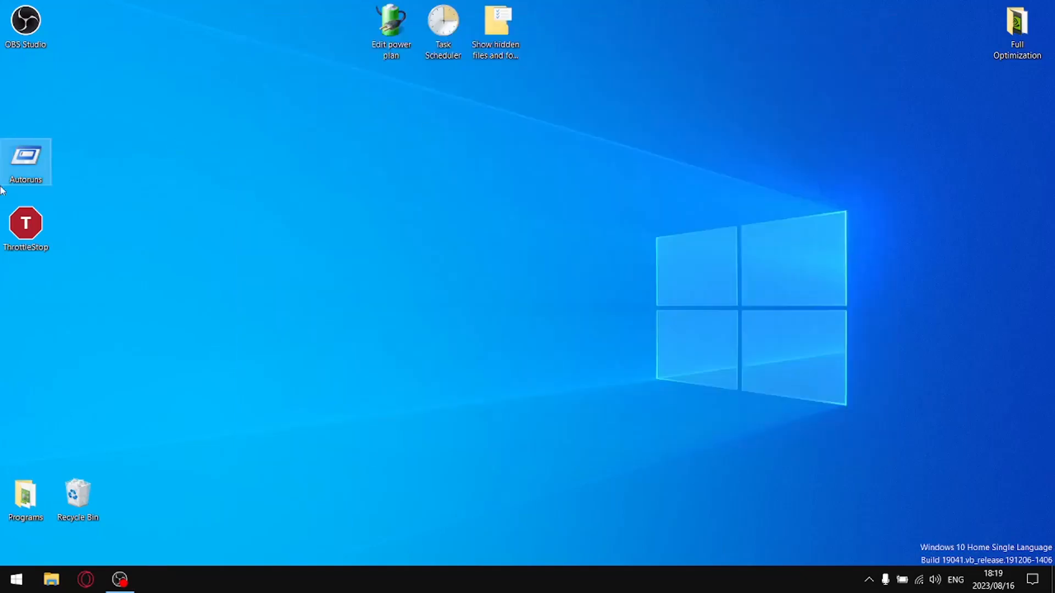
# Step: Bin the Autoruns and ThrottleStop shortcuts, then launch ThrottleStop from Programs and accept its warning
pyautogui.moveTo(25, 160); pyautogui.dragTo(27, 494)
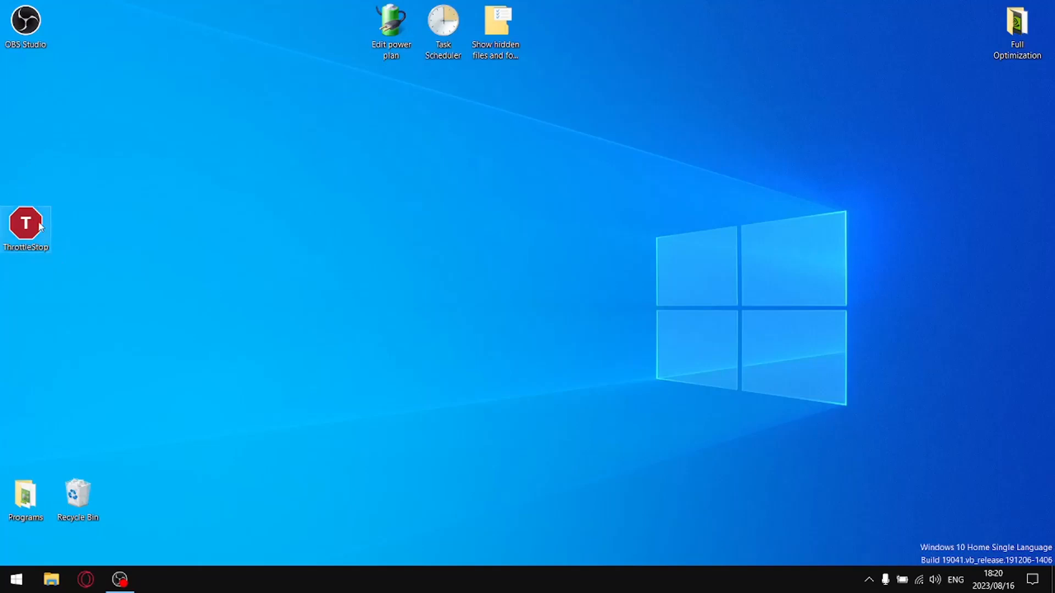
pyautogui.moveTo(40, 227); pyautogui.dragTo(27, 508)
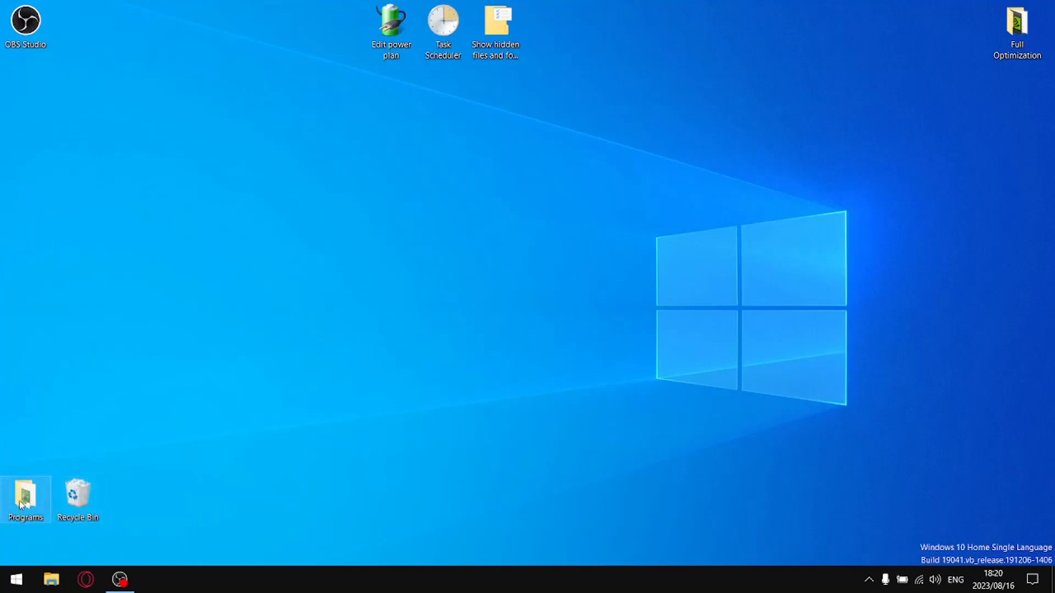
pyautogui.doubleClick(22, 502)
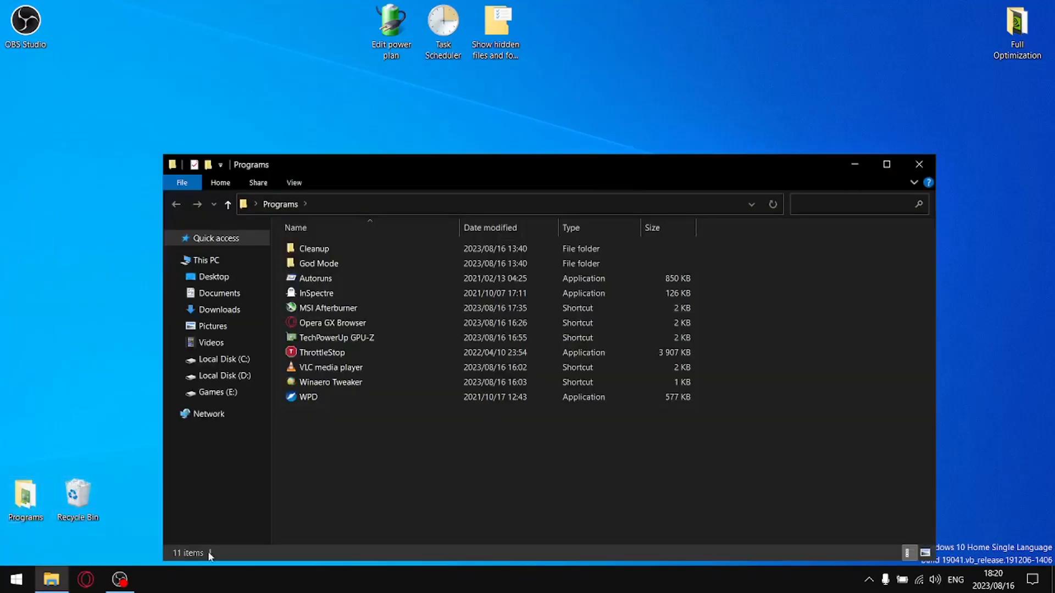
pyautogui.doubleClick(316, 354)
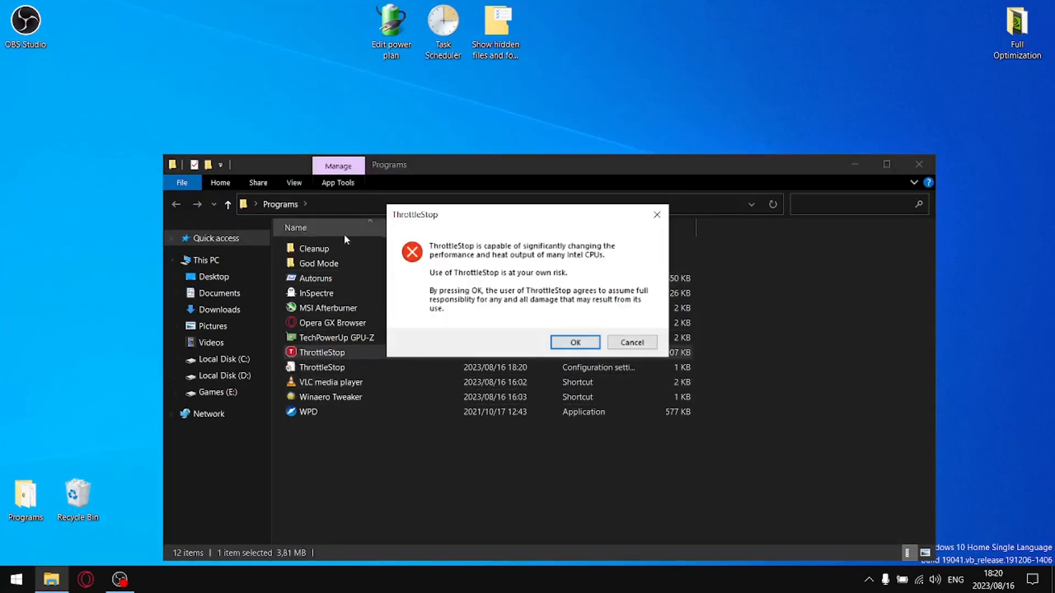
pyautogui.click(577, 344)
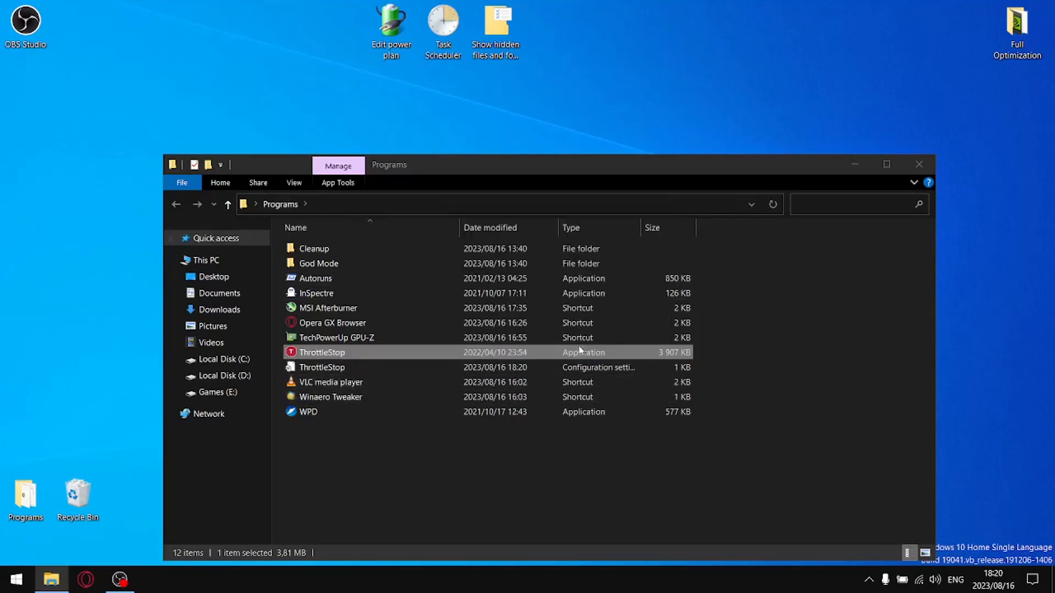
pyautogui.moveTo(546, 132); pyautogui.dragTo(592, 38)
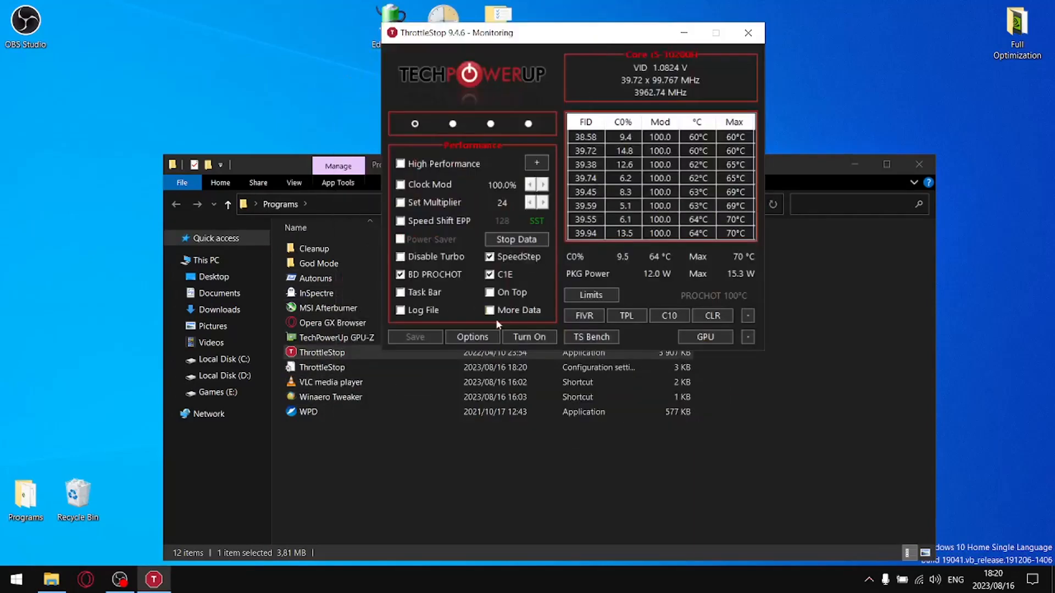
# Step: Uncheck BD PROCHOT, turn ThrottleStop on, save, and open the Turbo FIVR Control window
pyautogui.click(400, 275)
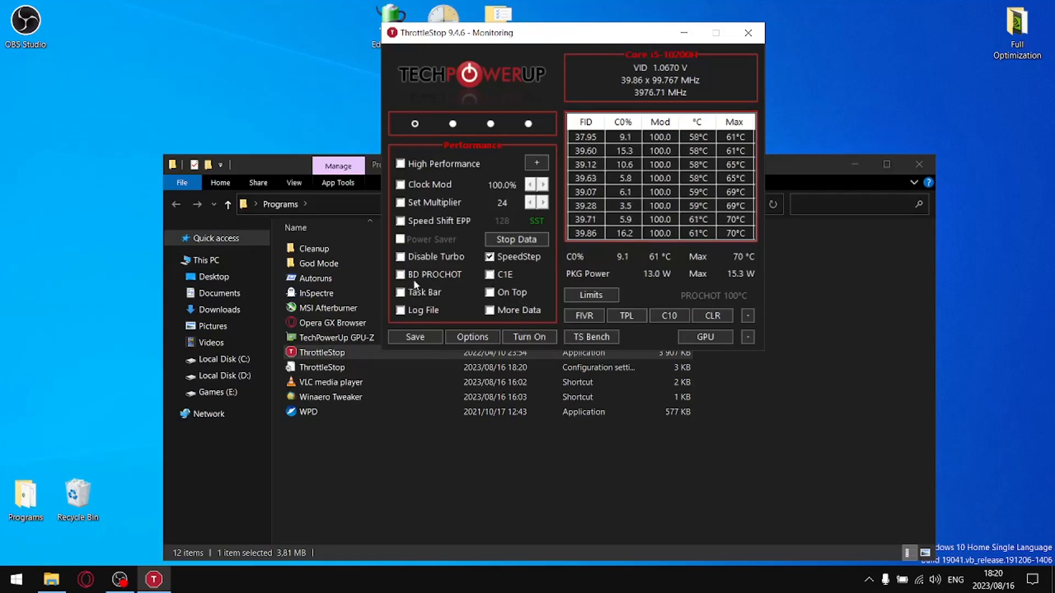
pyautogui.click(527, 338)
pyautogui.click(413, 336)
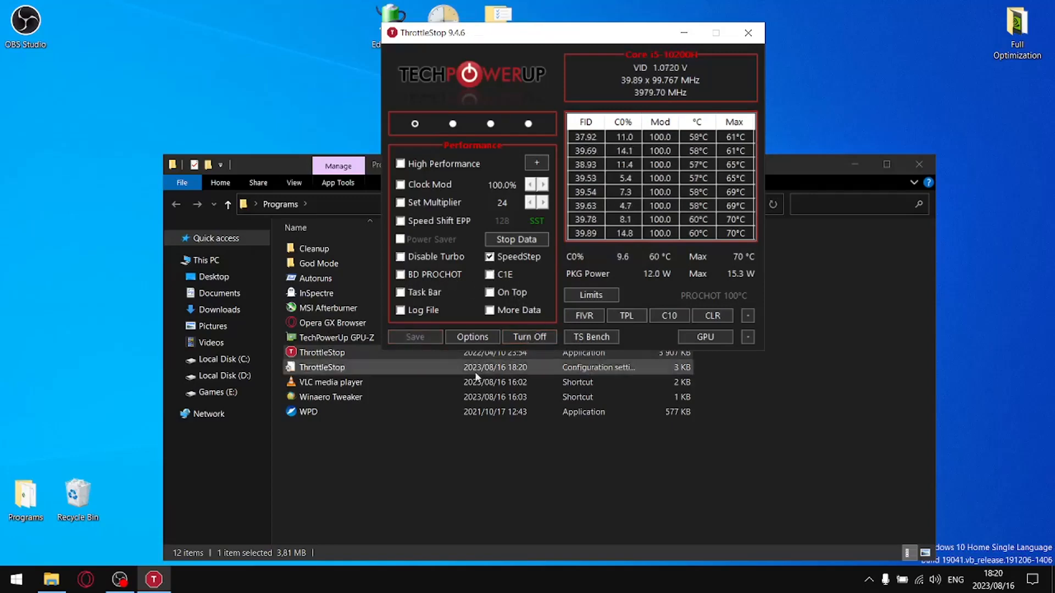
pyautogui.click(583, 315)
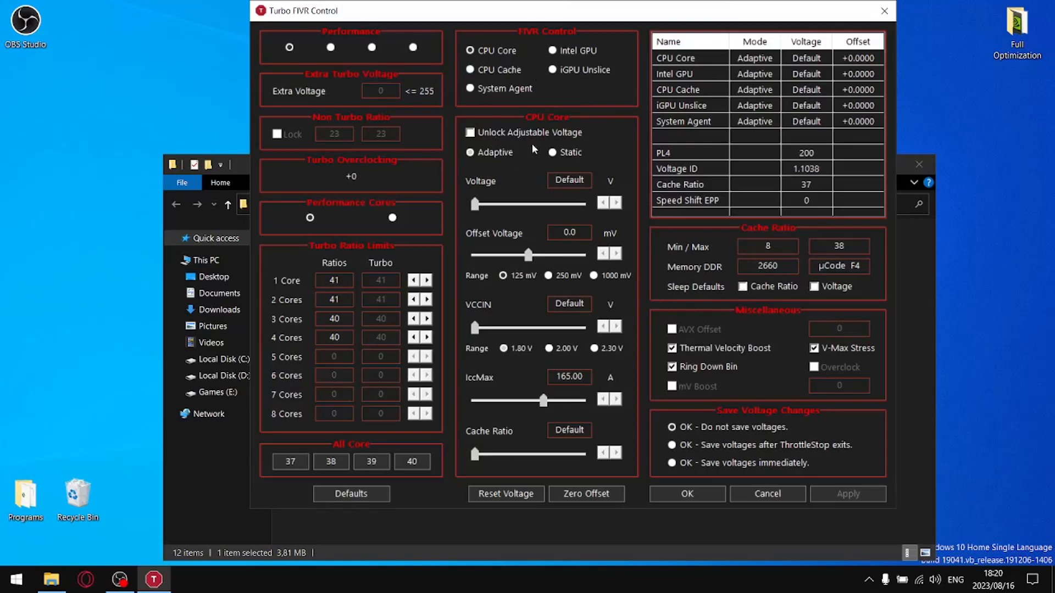
# Step: Unlock CPU Core voltage, set a -155.3 mV offset saved immediately, and apply
pyautogui.click(470, 133)
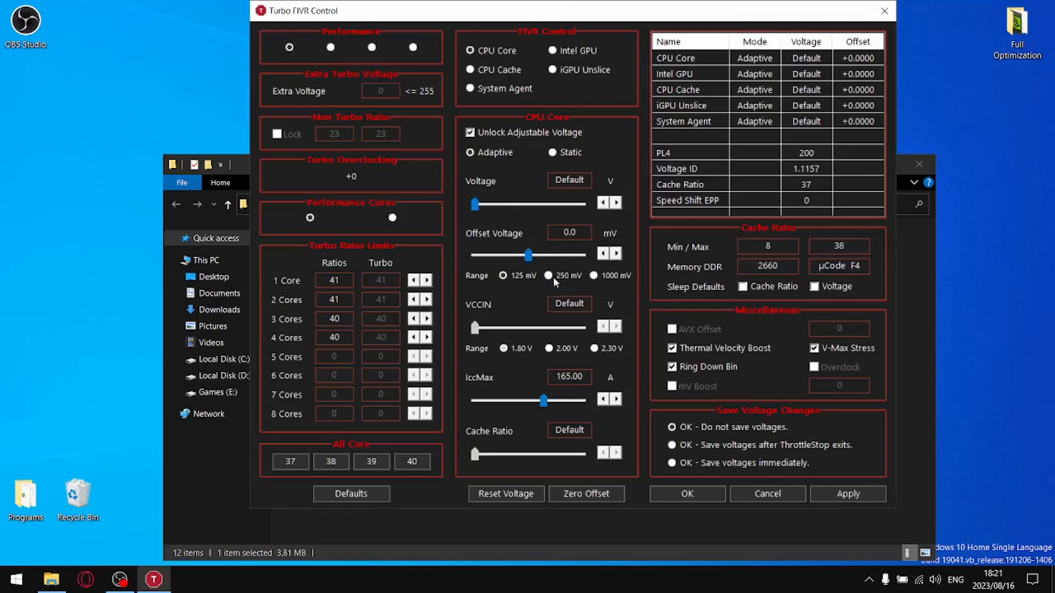
pyautogui.moveTo(527, 255); pyautogui.dragTo(495, 256)
pyautogui.moveTo(496, 256); pyautogui.dragTo(498, 255)
pyautogui.click(602, 254)
pyautogui.click(603, 253)
pyautogui.click(603, 253)
pyautogui.click(671, 463)
pyautogui.click(844, 496)
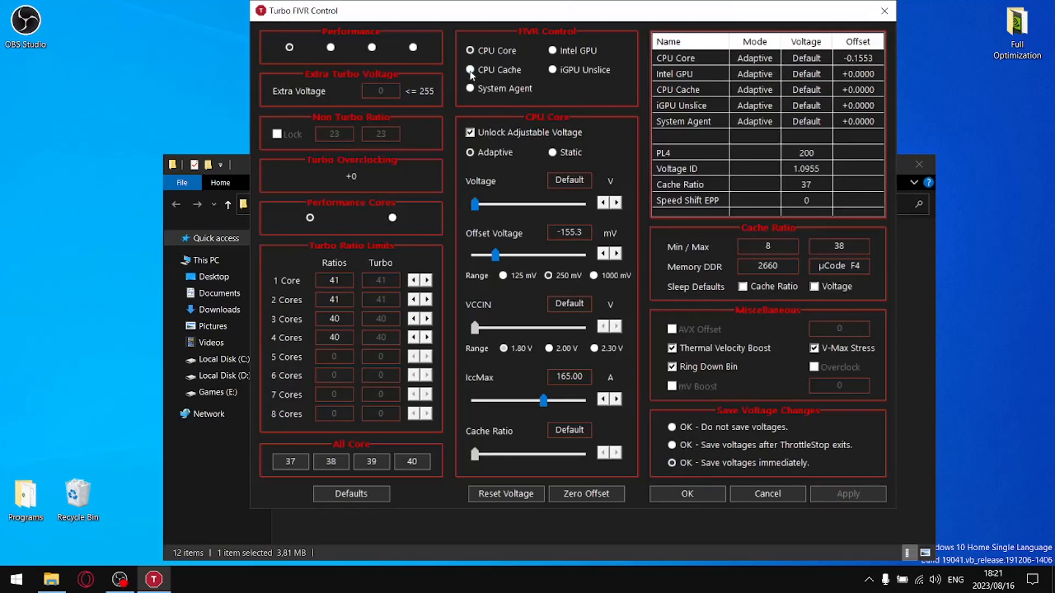
# Step: Unlock CPU Cache voltage and apply a -99.6 mV offset
pyautogui.click(470, 69)
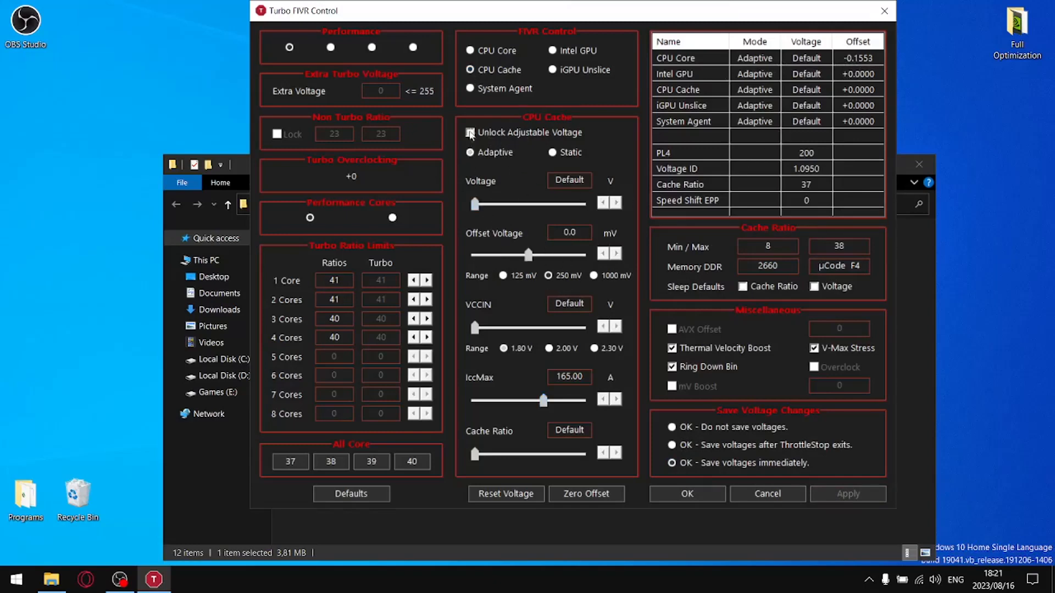
pyautogui.click(470, 132)
pyautogui.moveTo(533, 259); pyautogui.dragTo(509, 257)
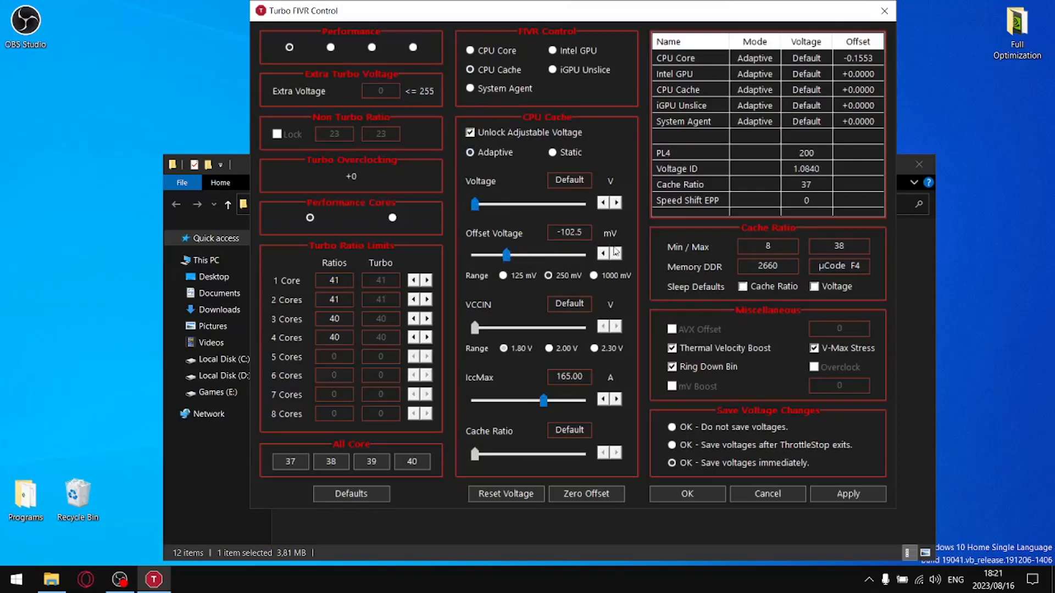
pyautogui.click(615, 254)
pyautogui.click(616, 253)
pyautogui.click(616, 253)
pyautogui.click(849, 502)
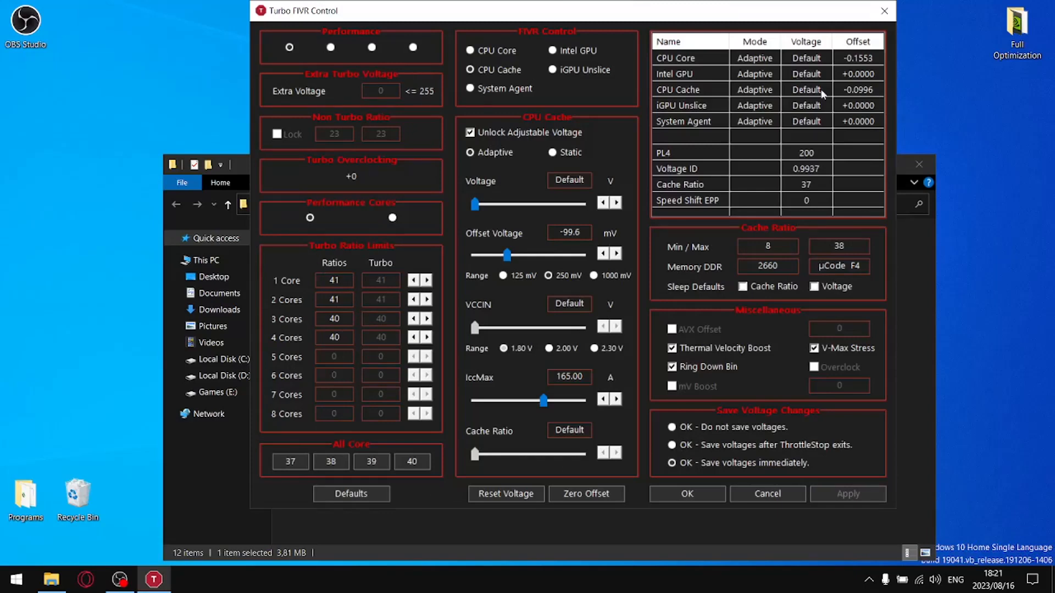
# Step: Close Turbo FIVR Control and minimize ThrottleStop
pyautogui.click(884, 11)
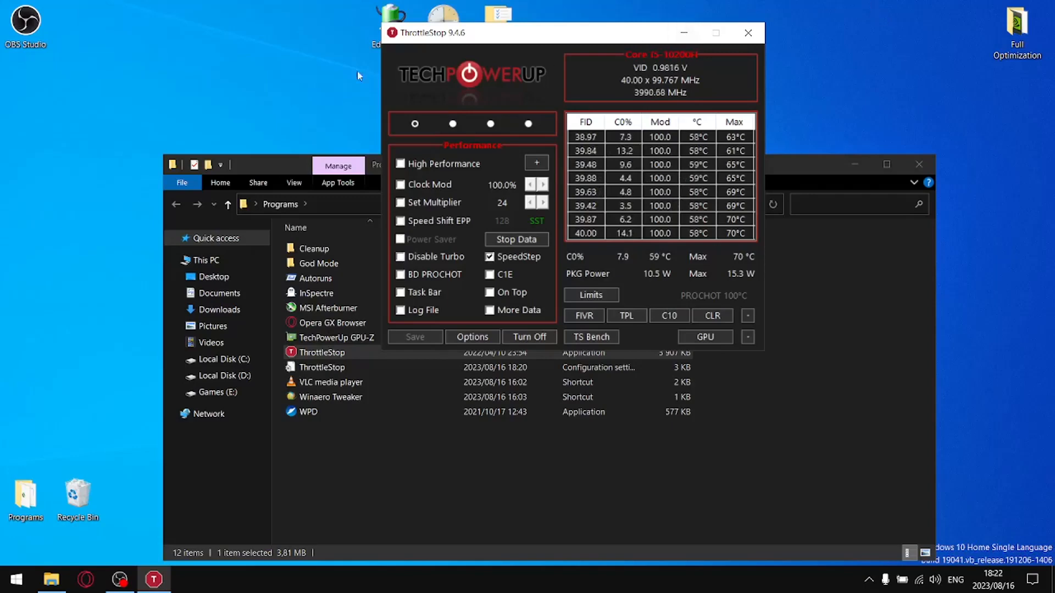
pyautogui.moveTo(552, 38); pyautogui.dragTo(719, 13)
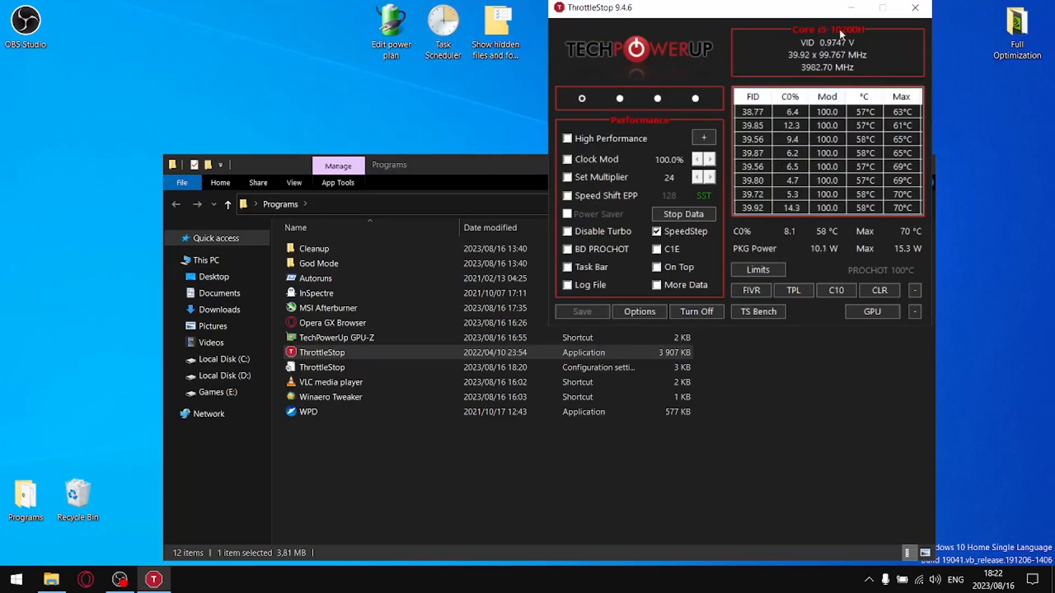
pyautogui.click(849, 12)
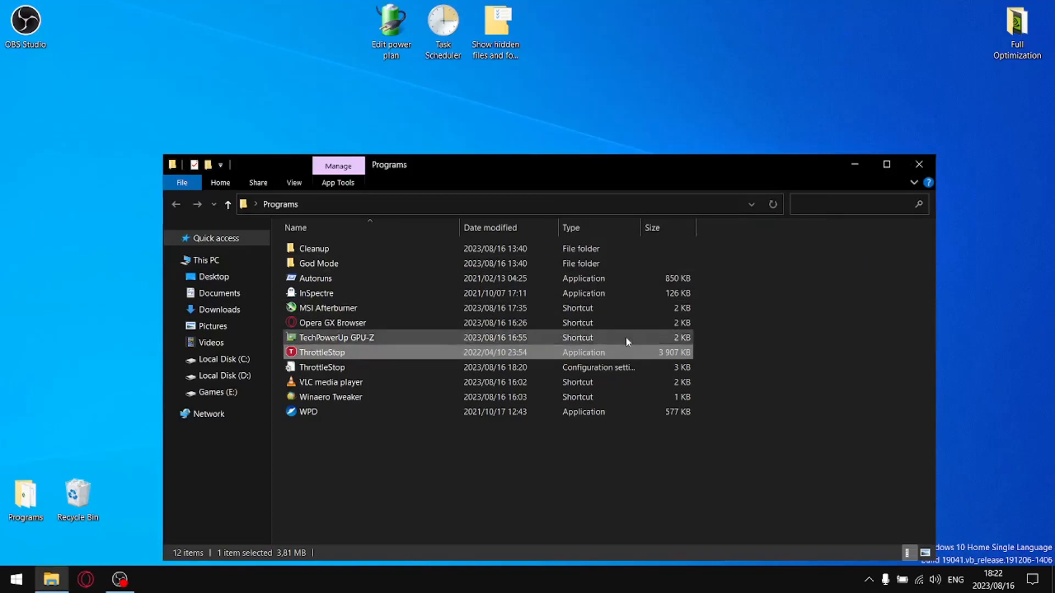
# Step: Close the Programs folder, launch Task Scheduler and start a basic task named throttlestop
pyautogui.click(919, 165)
pyautogui.click(439, 32)
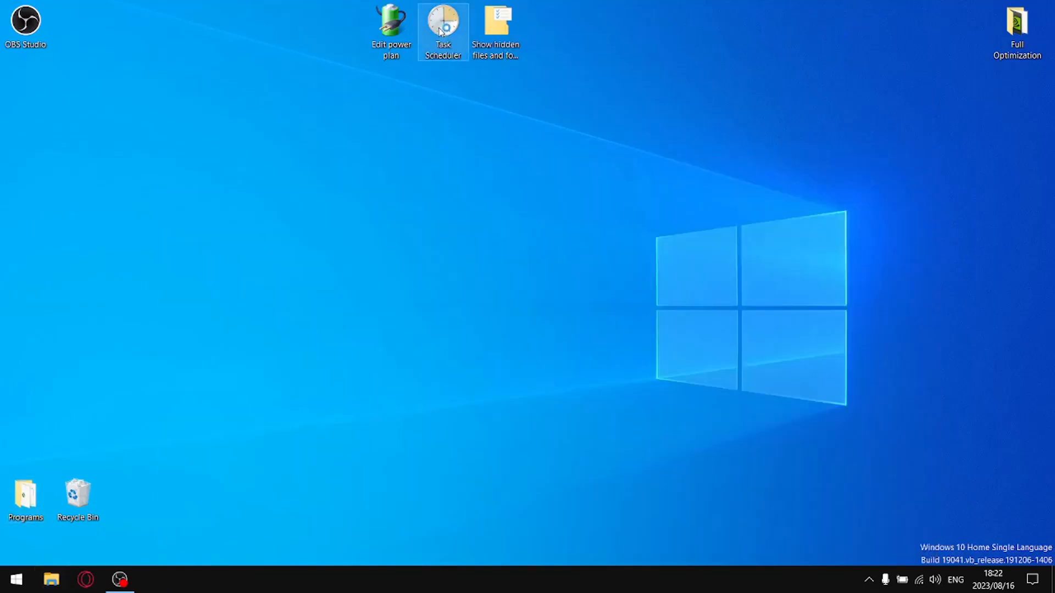
pyautogui.doubleClick(442, 36)
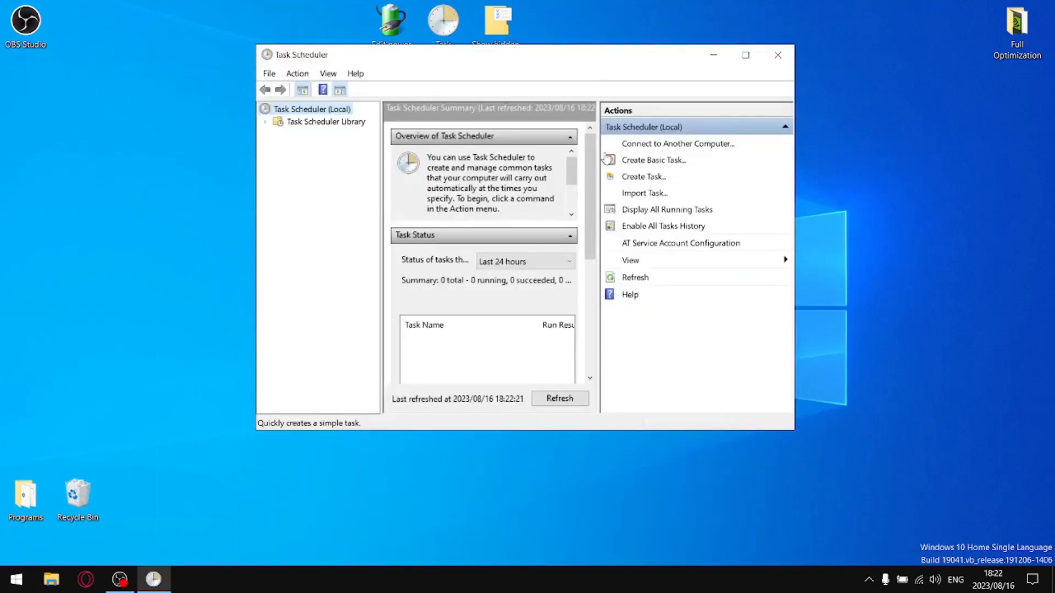
pyautogui.click(652, 162)
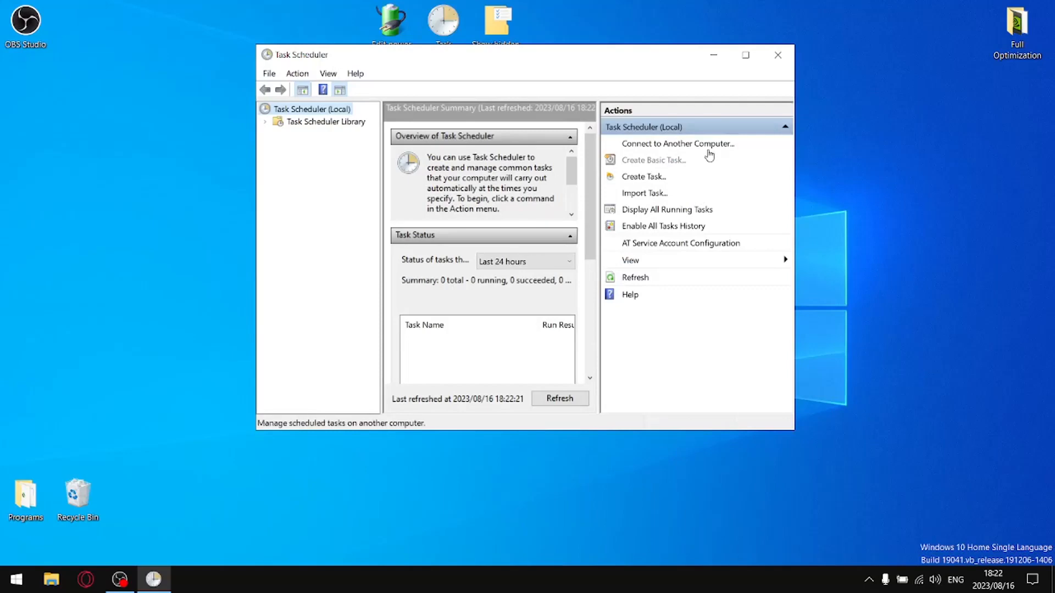
pyautogui.write('throttlestop')
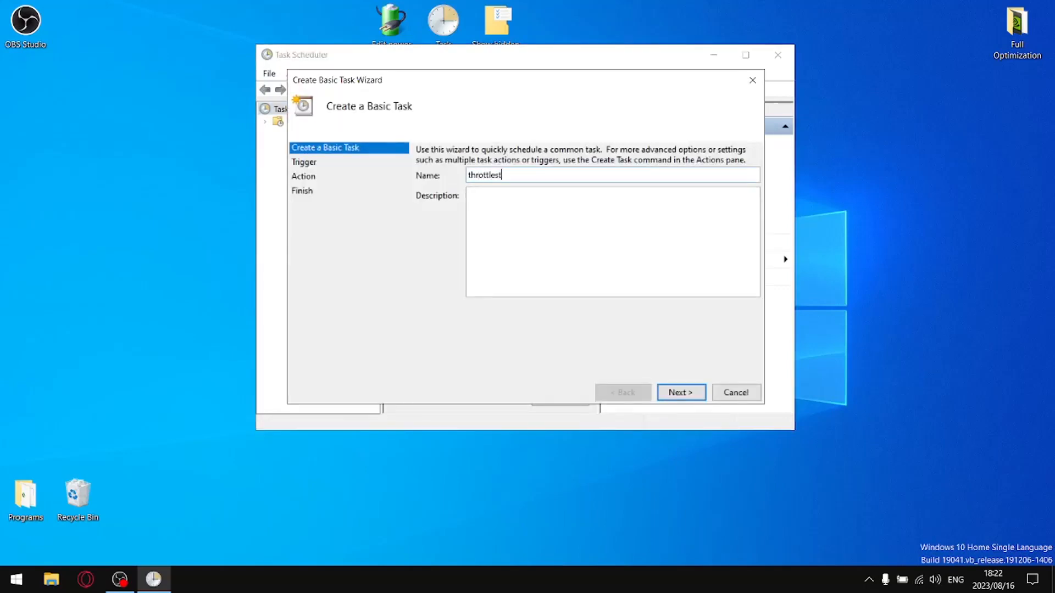
# Step: Set the task to start ThrottleStop.exe from Programs at log on, and finish it
pyautogui.click(687, 394)
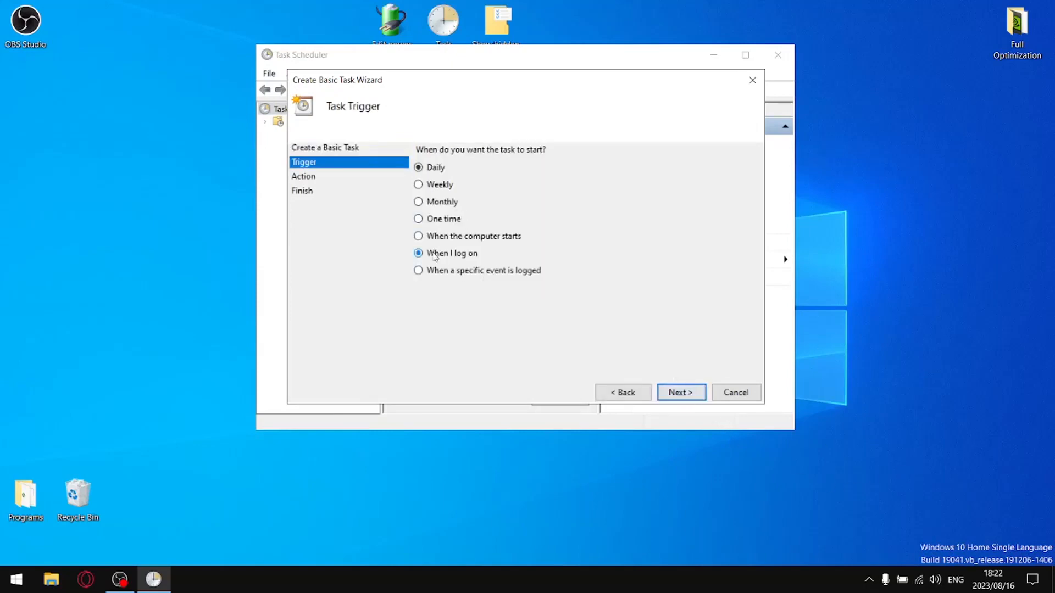
pyautogui.click(693, 393)
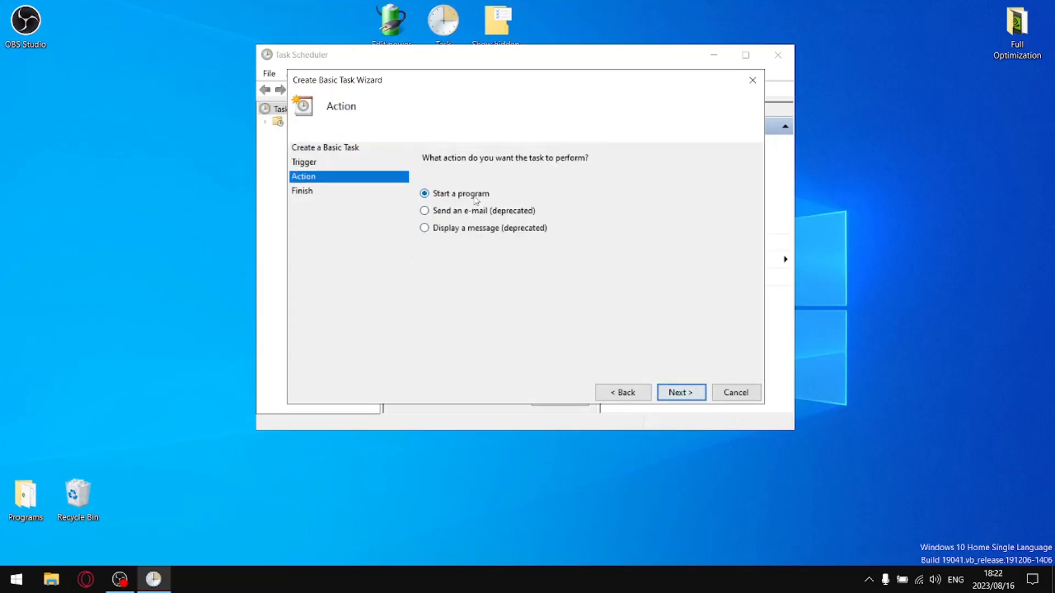
pyautogui.click(686, 392)
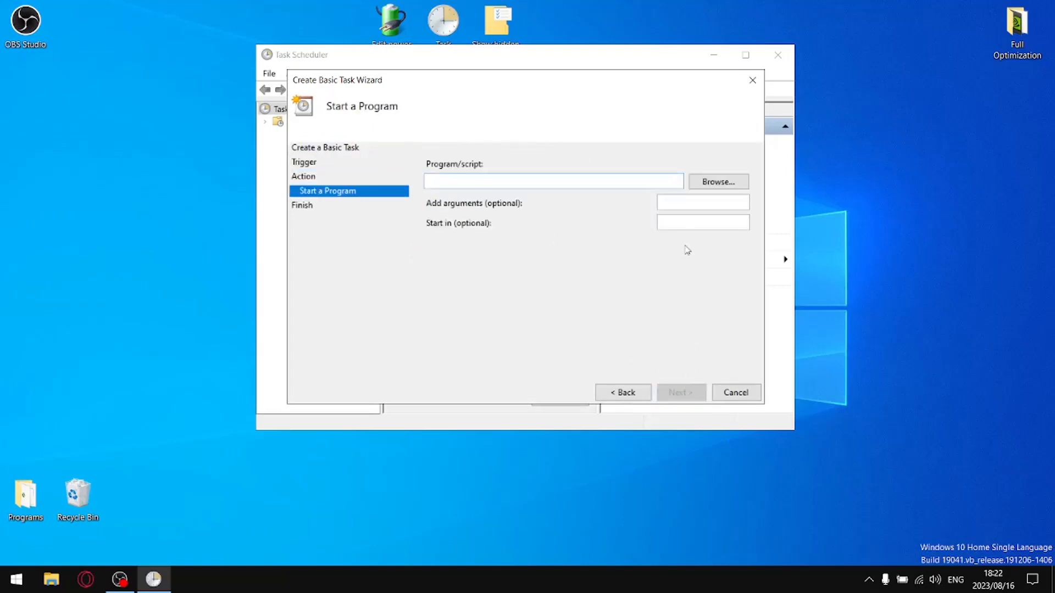
pyautogui.click(726, 183)
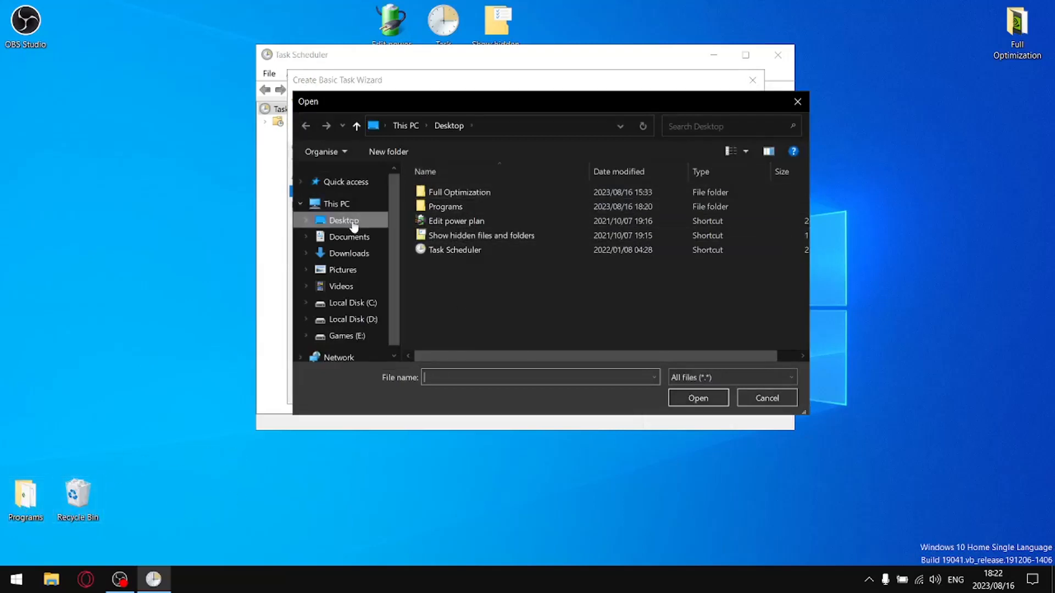
pyautogui.doubleClick(447, 206)
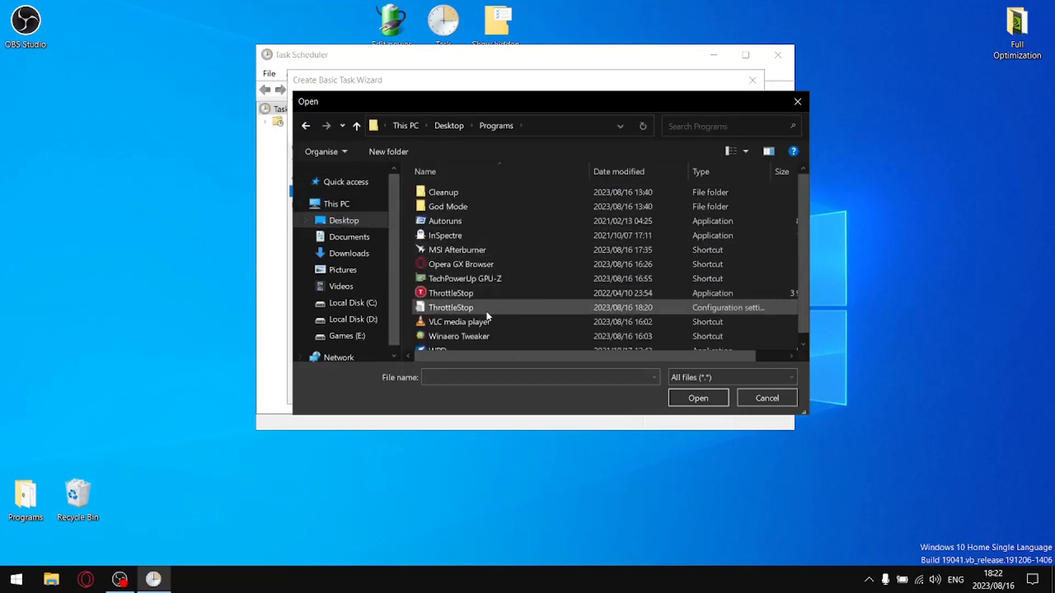
pyautogui.doubleClick(447, 295)
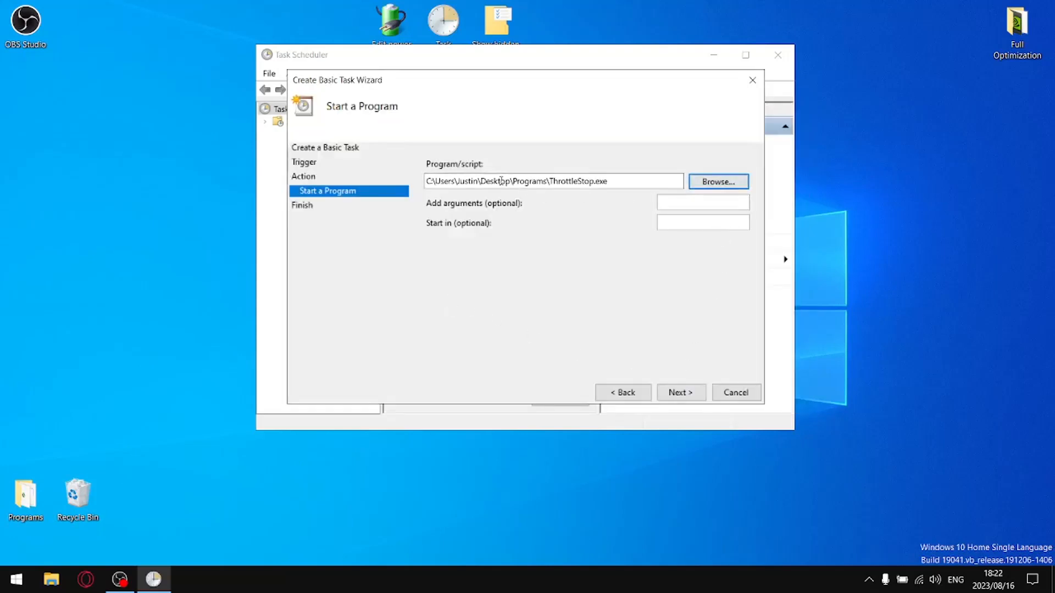
pyautogui.click(676, 400)
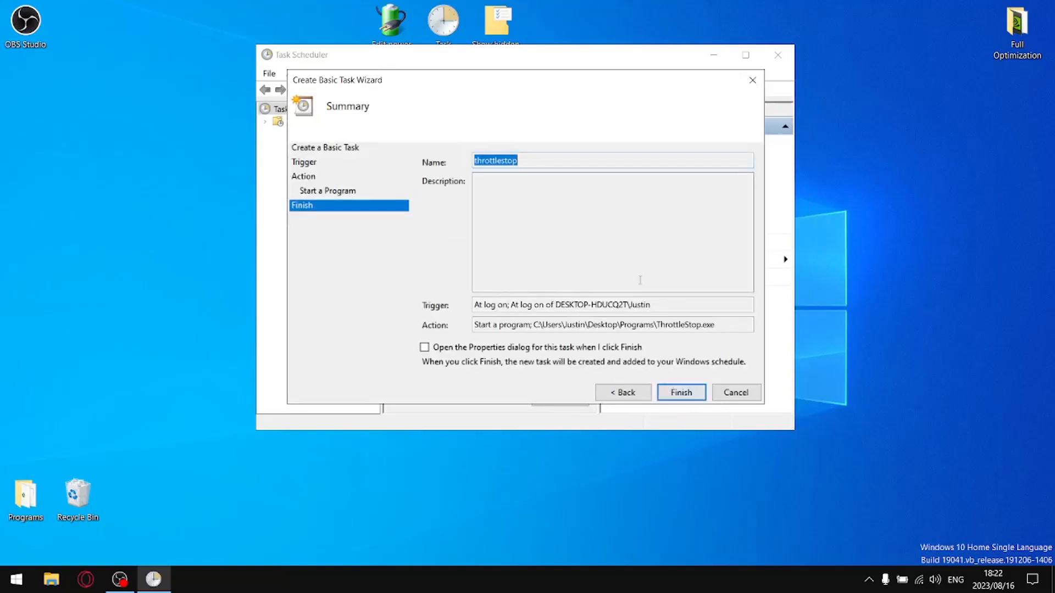
pyautogui.click(682, 394)
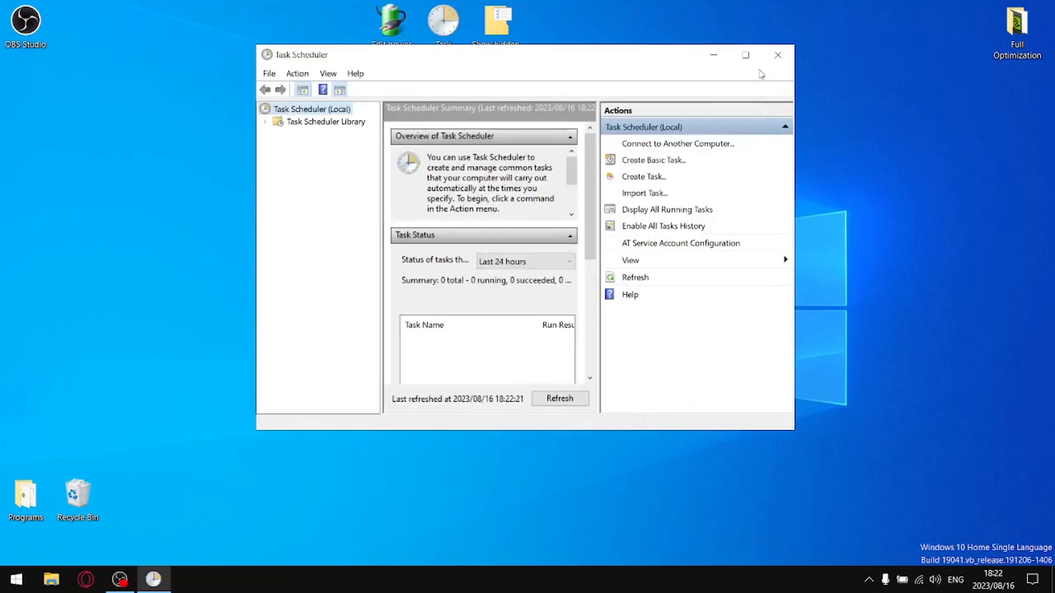
# Step: Close Task Scheduler and expand the hidden notification-area icons
pyautogui.click(778, 55)
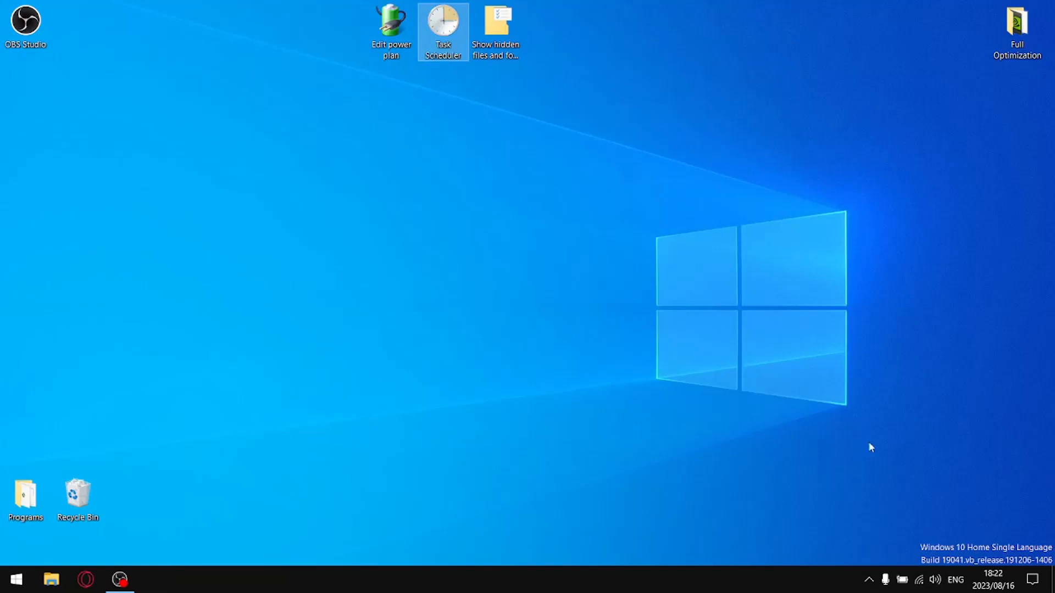
pyautogui.click(867, 580)
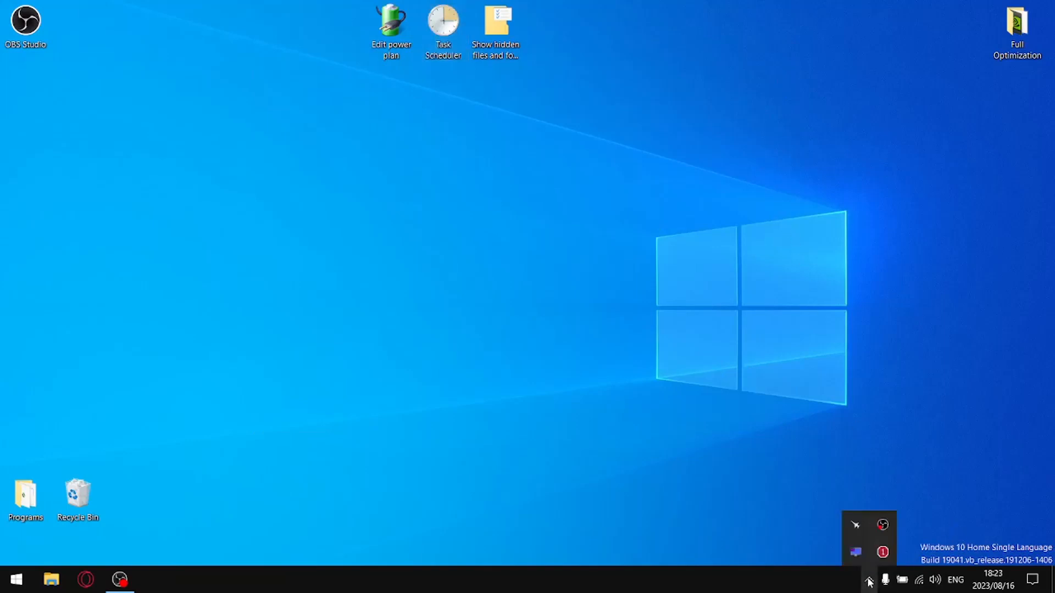
pyautogui.moveTo(884, 559)
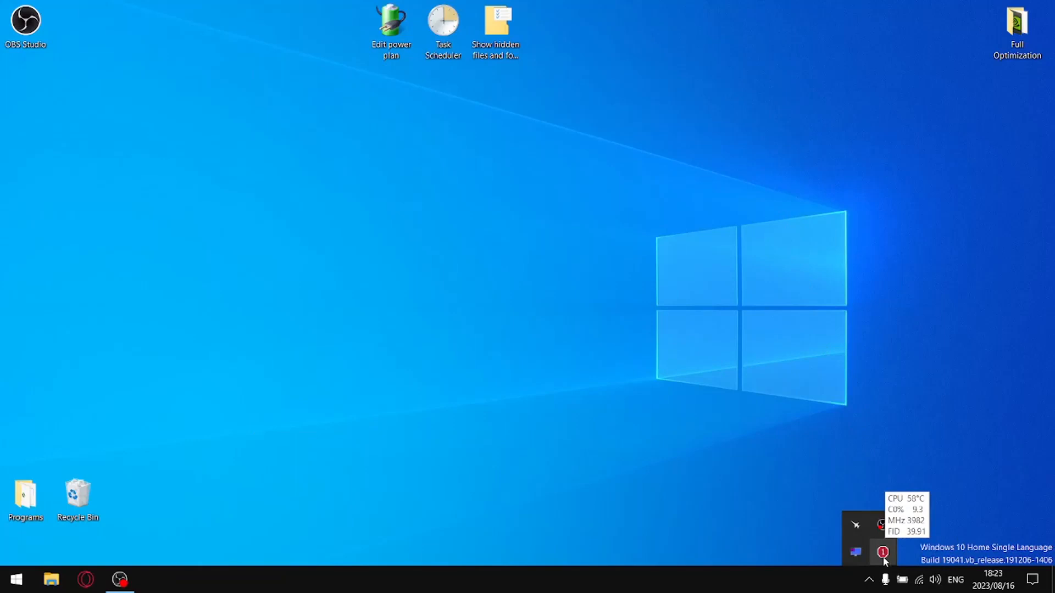
# Step: Enable Start Minimized, Minimize on Close and Nvidia GPU in ThrottleStop options, then minimize it
pyautogui.click(882, 554)
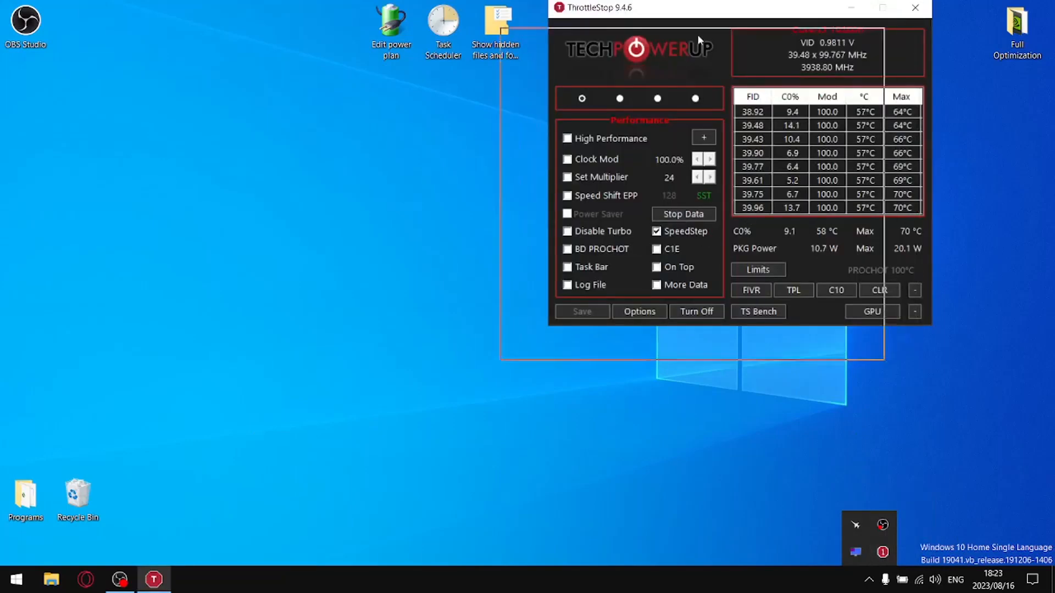
pyautogui.moveTo(697, 34); pyautogui.dragTo(499, 56)
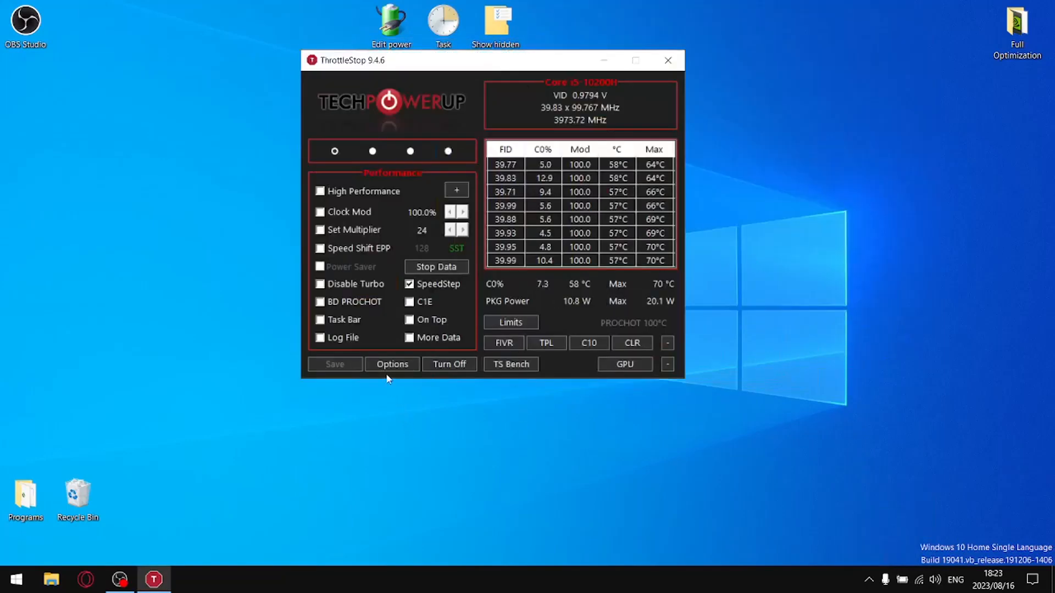
pyautogui.click(395, 368)
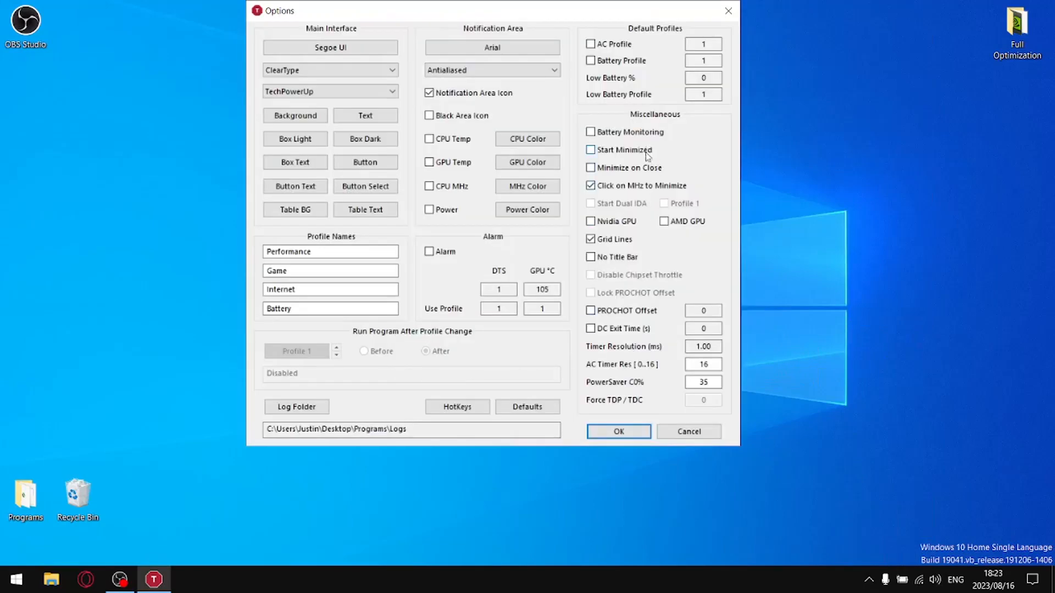
pyautogui.click(592, 151)
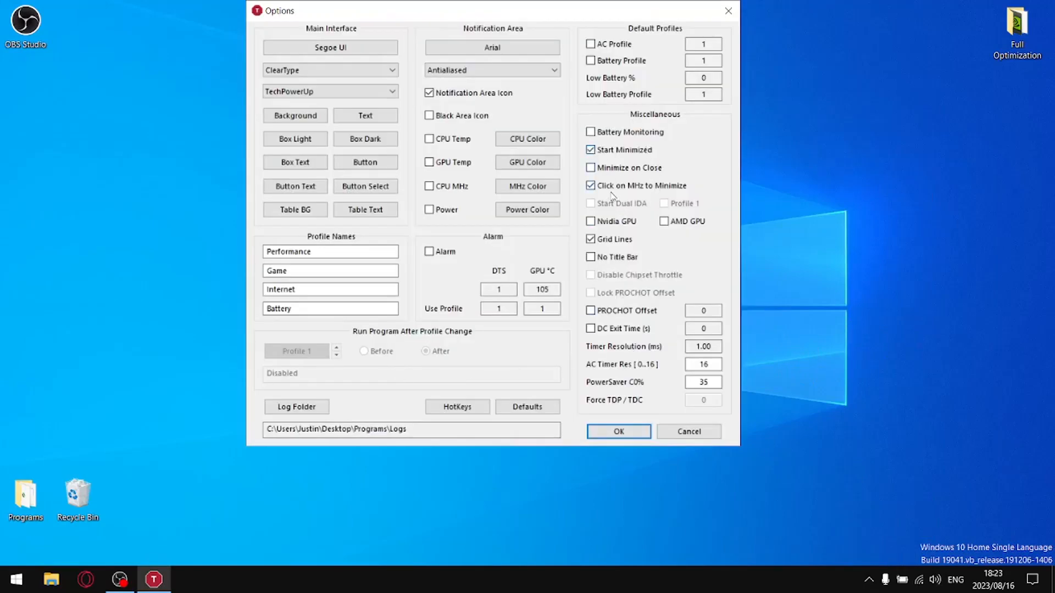
pyautogui.click(592, 168)
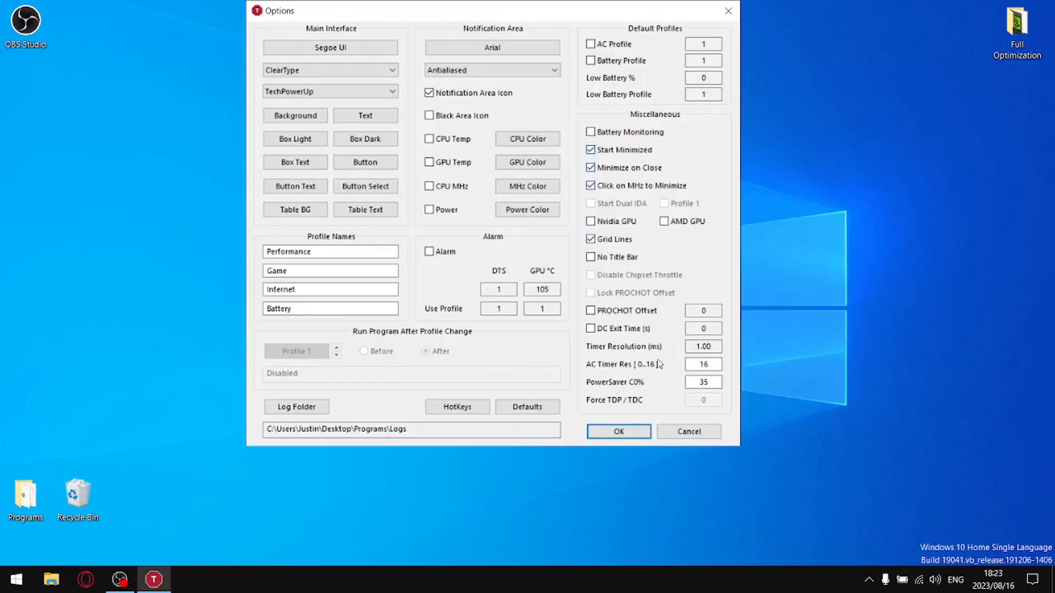
pyautogui.click(591, 222)
pyautogui.click(625, 434)
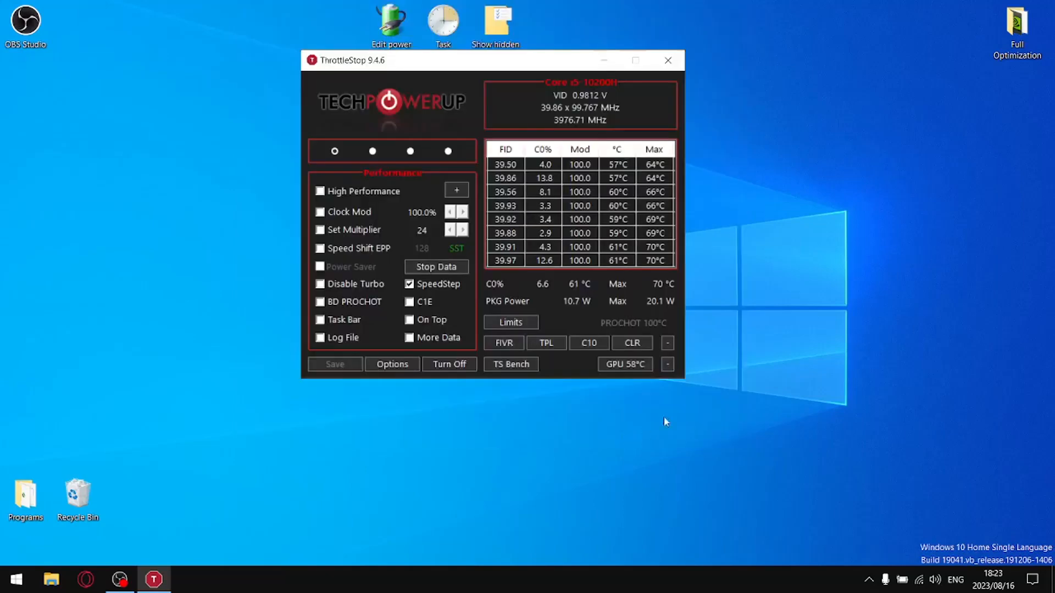
pyautogui.click(611, 54)
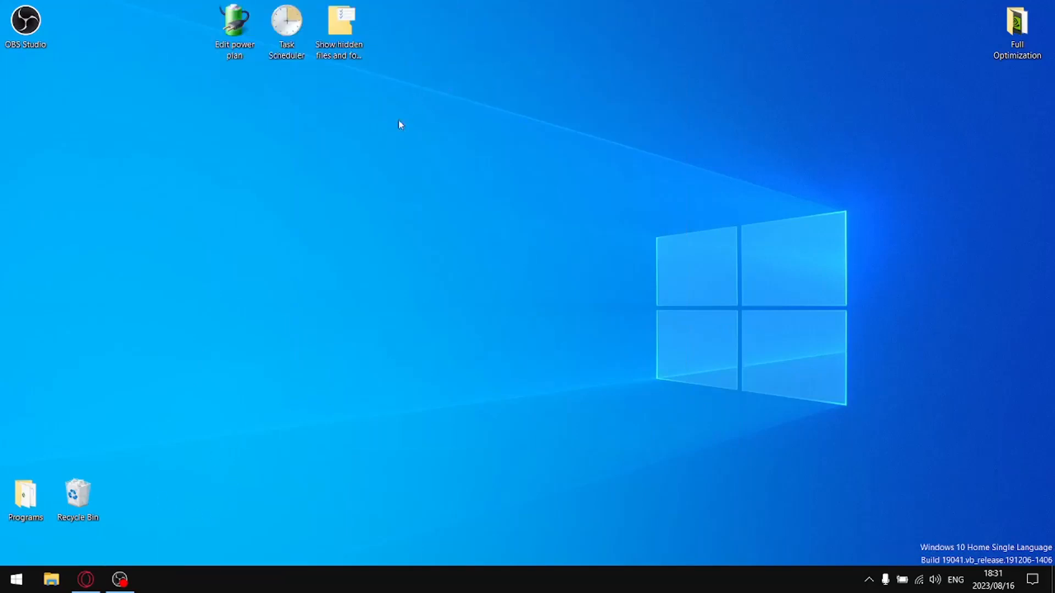
# Step: Delete the Task Scheduler and Show hidden files and folders desktop shortcuts
pyautogui.rightClick(282, 22)
pyautogui.click(339, 280)
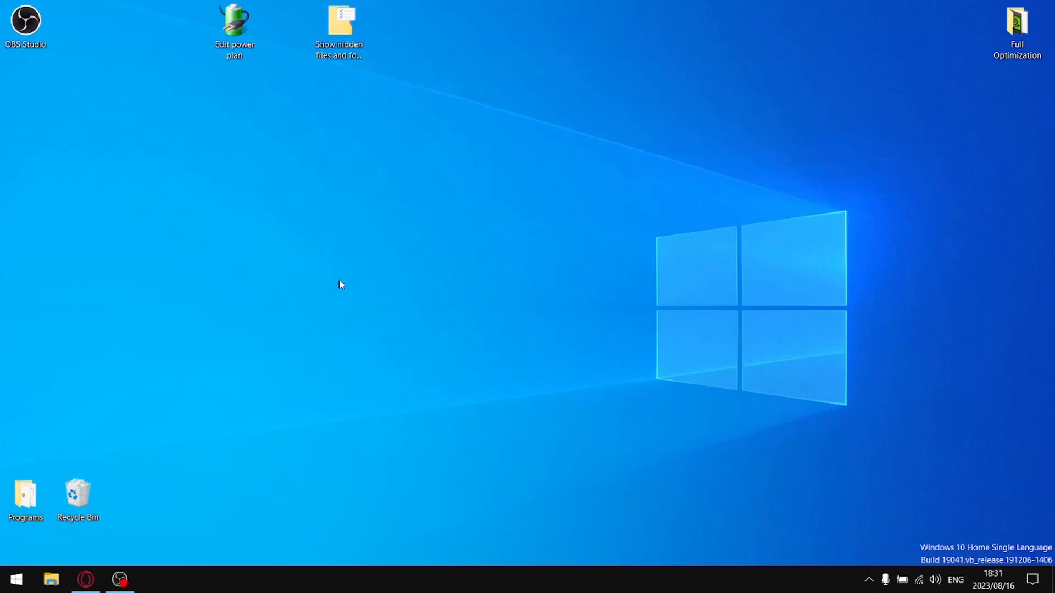
pyautogui.rightClick(332, 32)
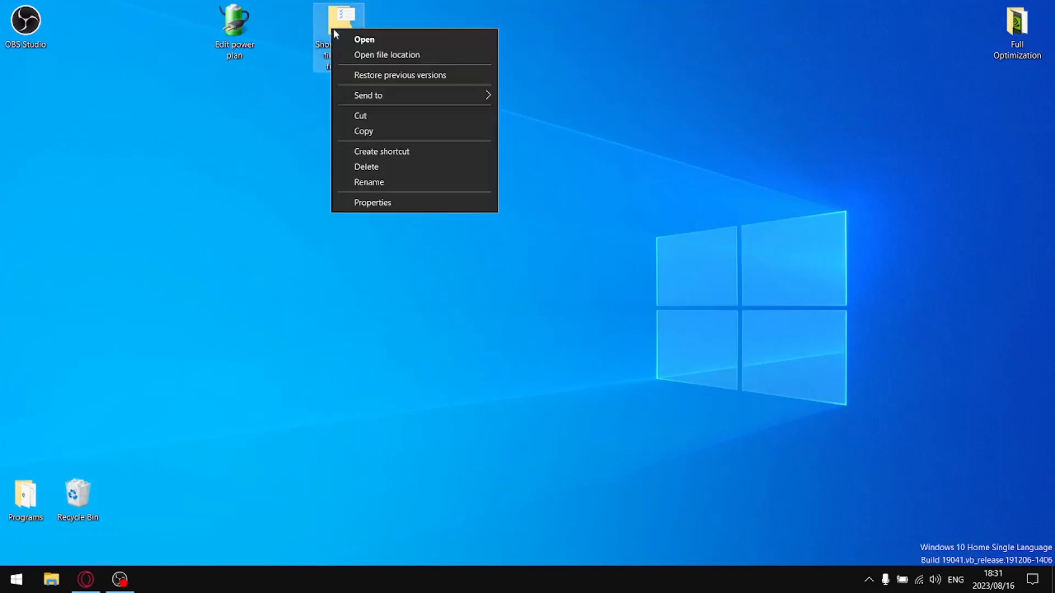
pyautogui.click(404, 167)
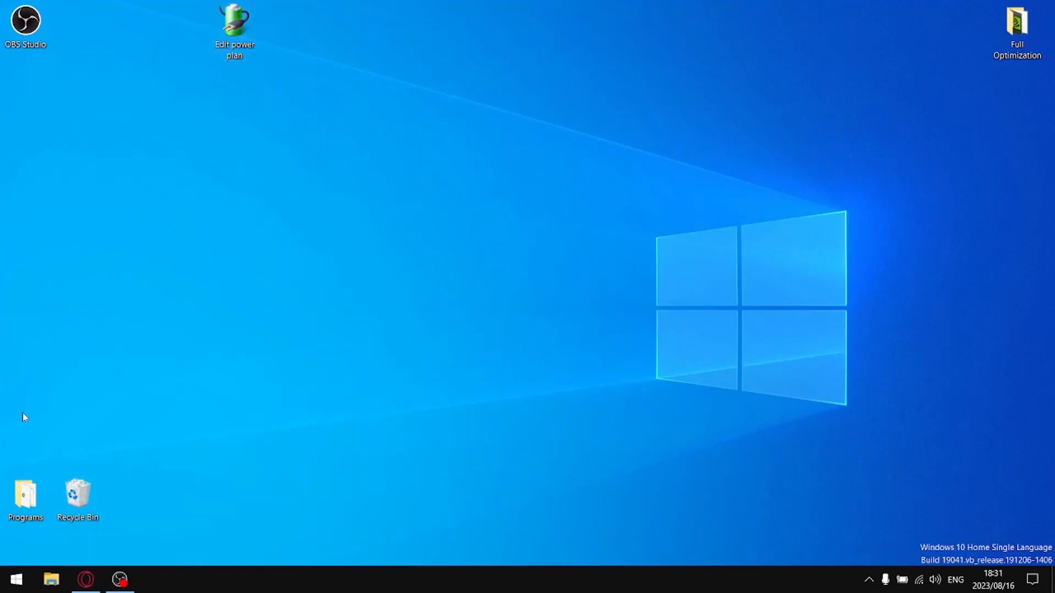
# Step: Open and close the power plan and advanced power settings, then restore Opera
pyautogui.doubleClick(239, 35)
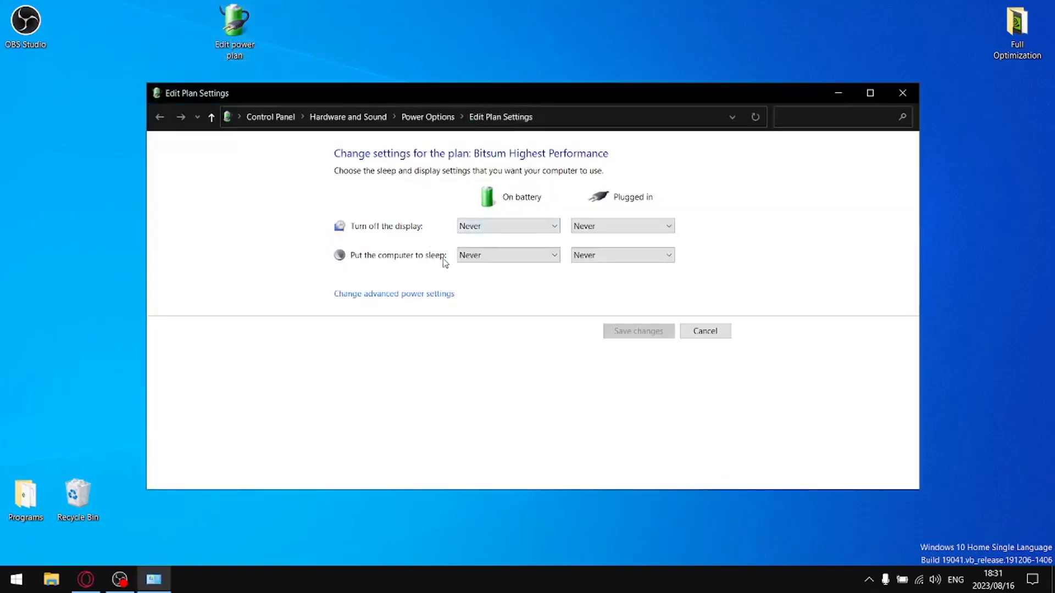
pyautogui.click(414, 294)
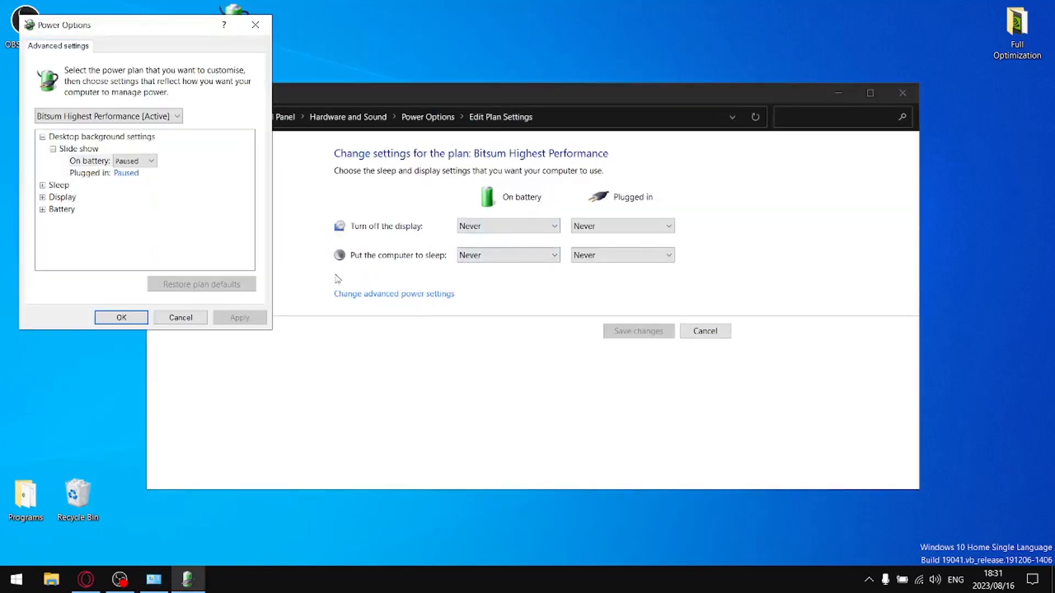
pyautogui.click(255, 26)
pyautogui.click(902, 93)
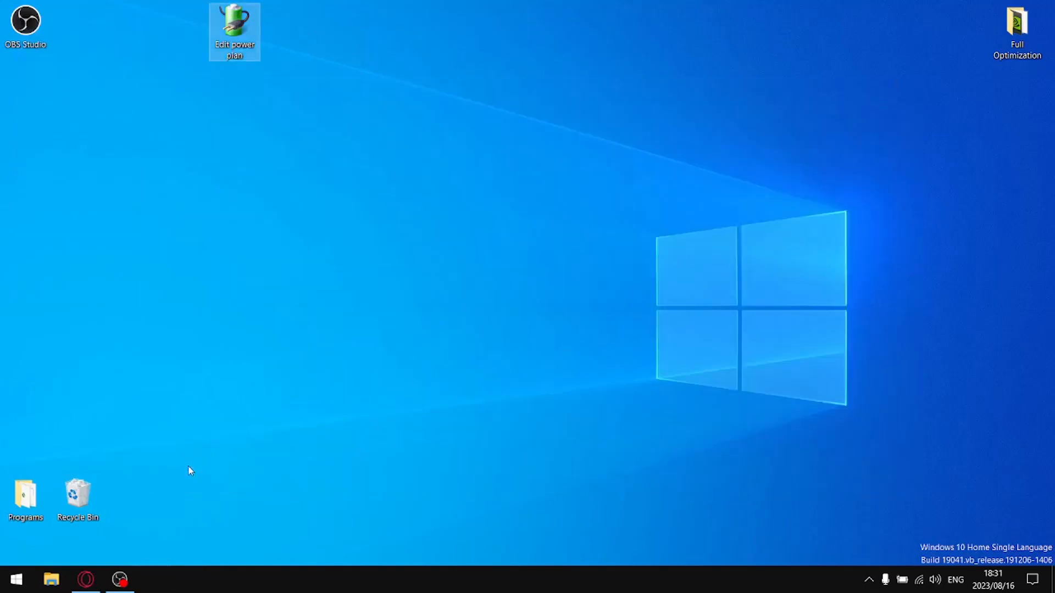
pyautogui.click(87, 577)
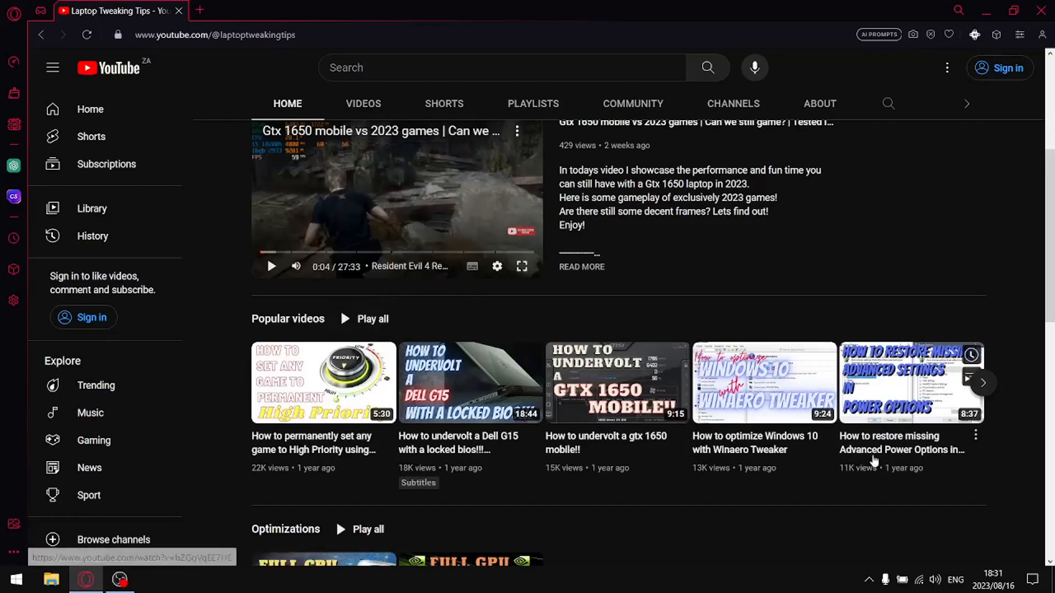
# Step: Open the missing power options video and follow its Ten Forums description link to the thread
pyautogui.click(879, 456)
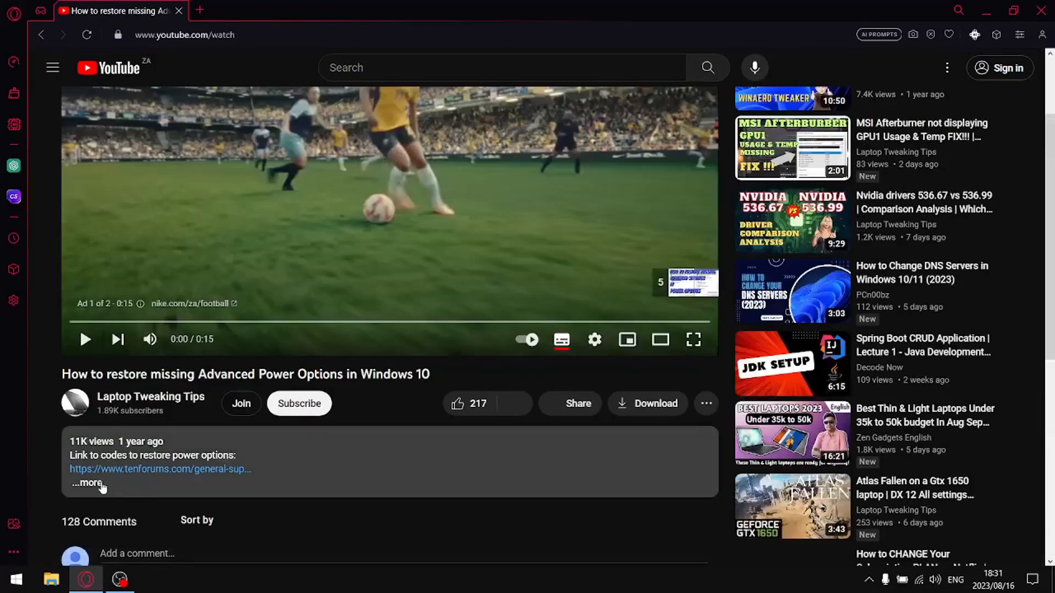
pyautogui.click(87, 483)
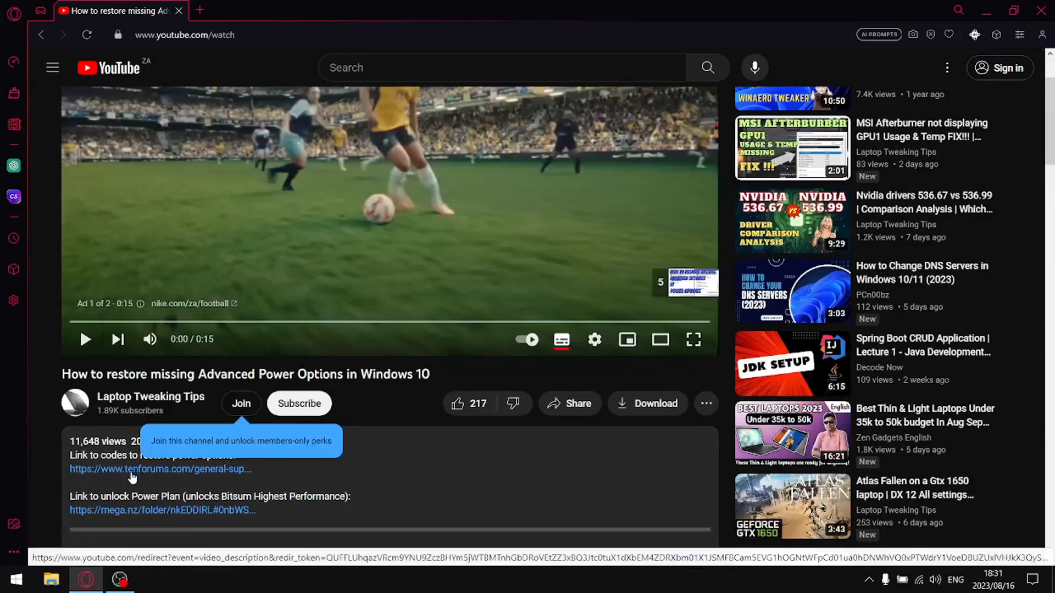
pyautogui.click(131, 471)
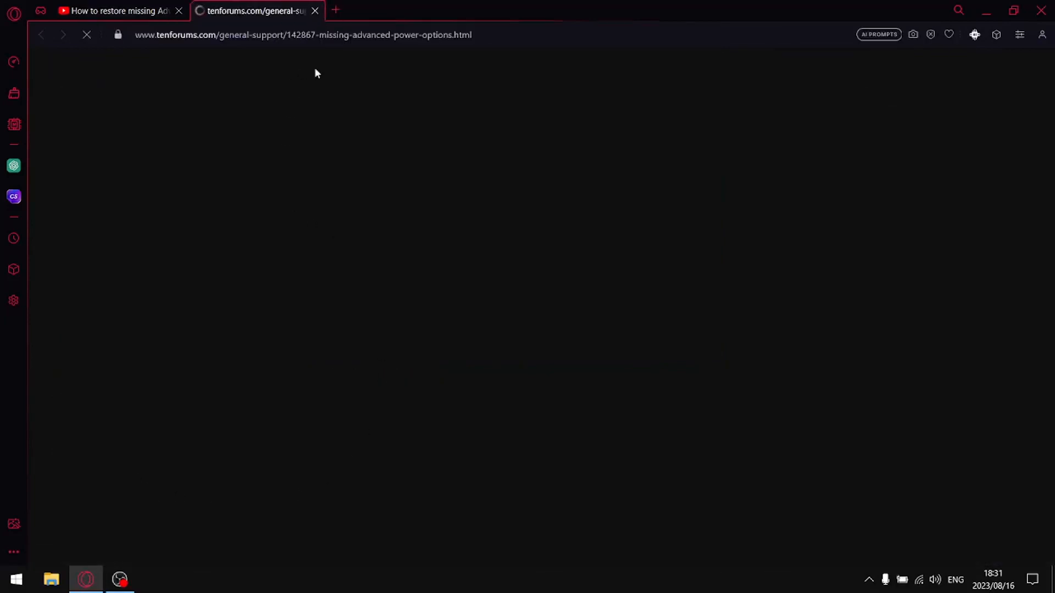
pyautogui.scroll(-15, 343, 208)
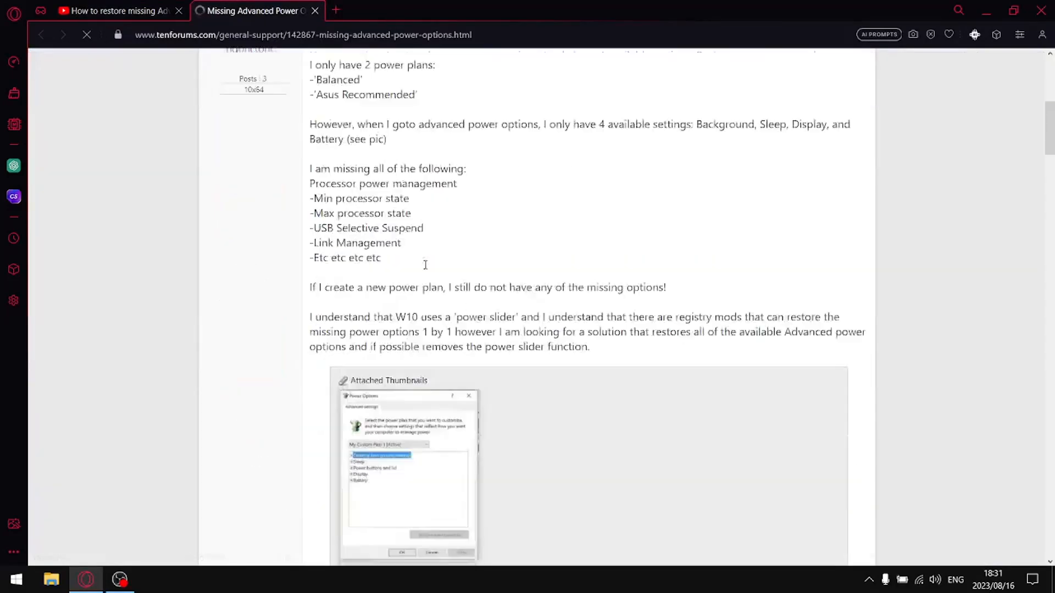
pyautogui.scroll(-6, 428, 271)
pyautogui.scroll(5, 481, 245)
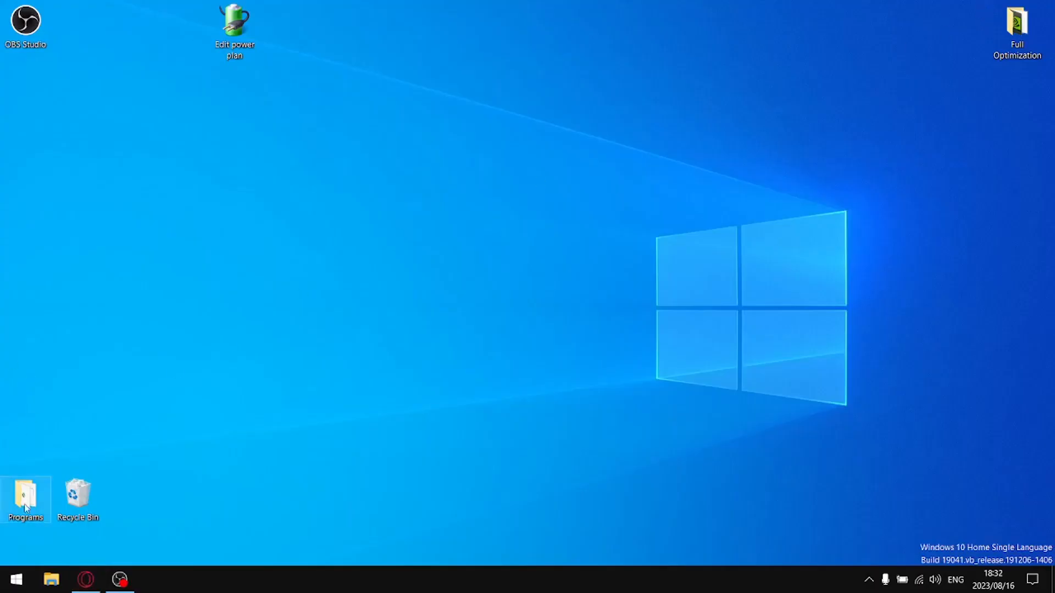
# Step: Launch Winaero Tweaker and enable the Command Prompt as Administrator context menu entry
pyautogui.doubleClick(34, 516)
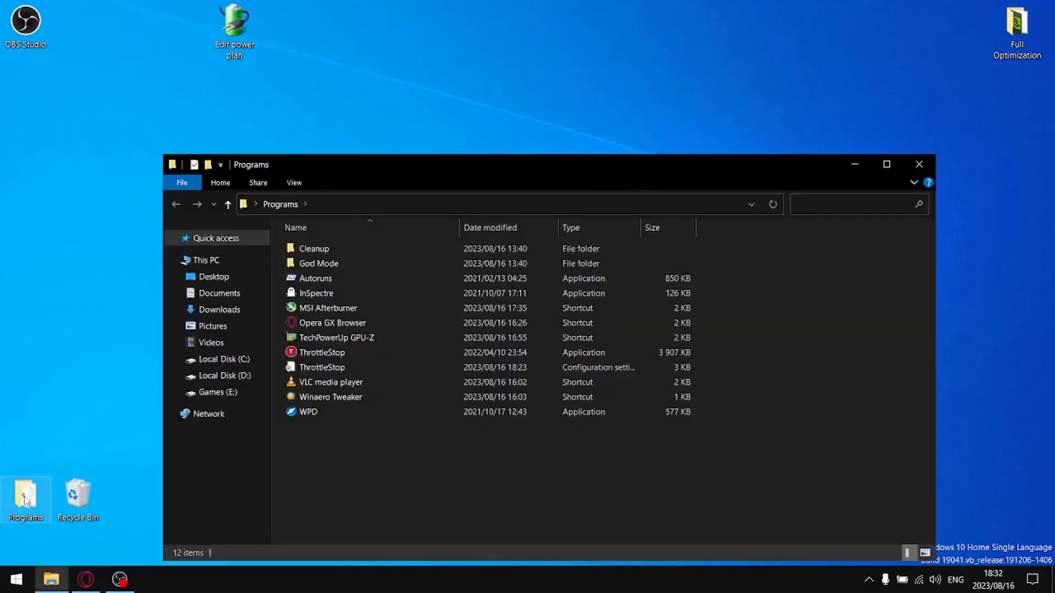
pyautogui.click(317, 403)
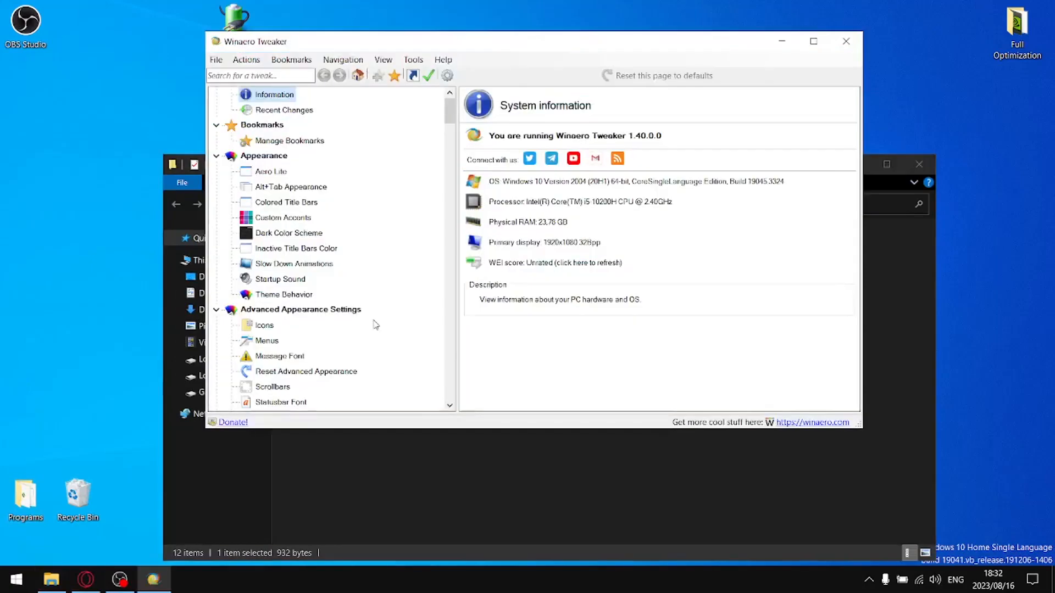
pyautogui.scroll(-20, 310, 224)
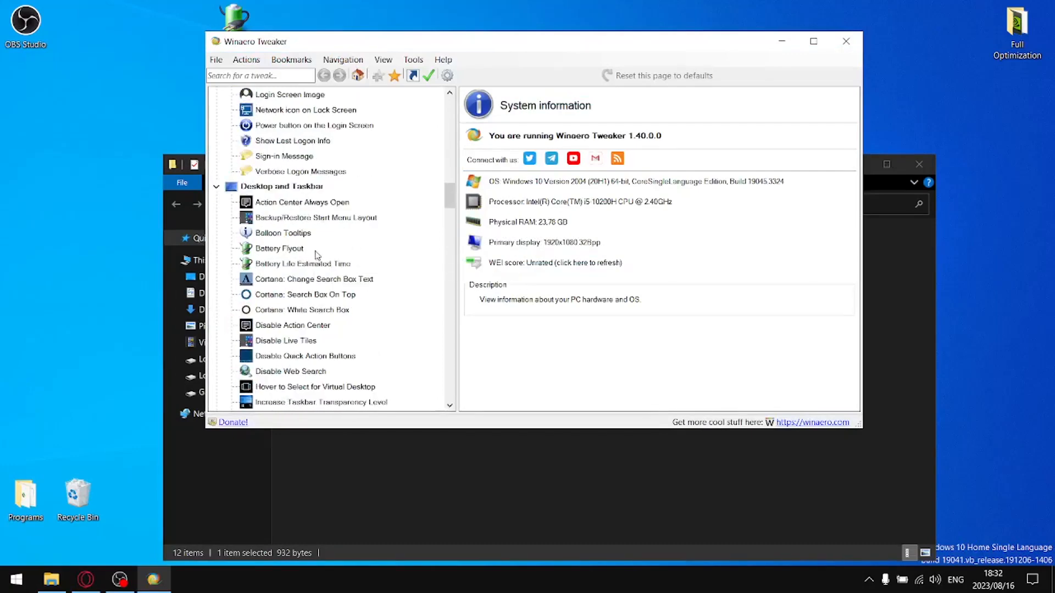
pyautogui.scroll(-6, 312, 263)
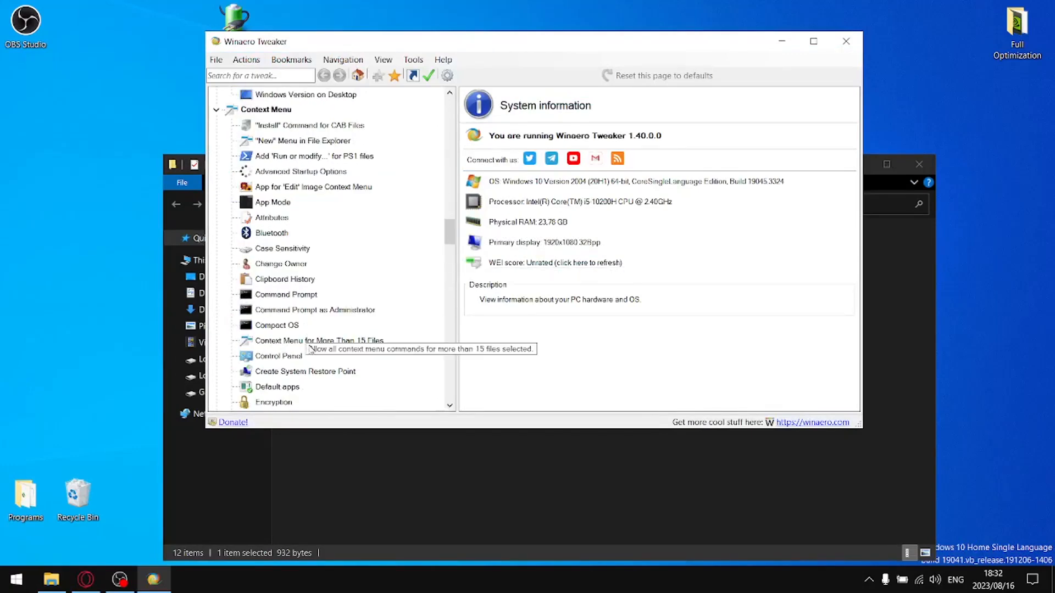
pyautogui.click(275, 310)
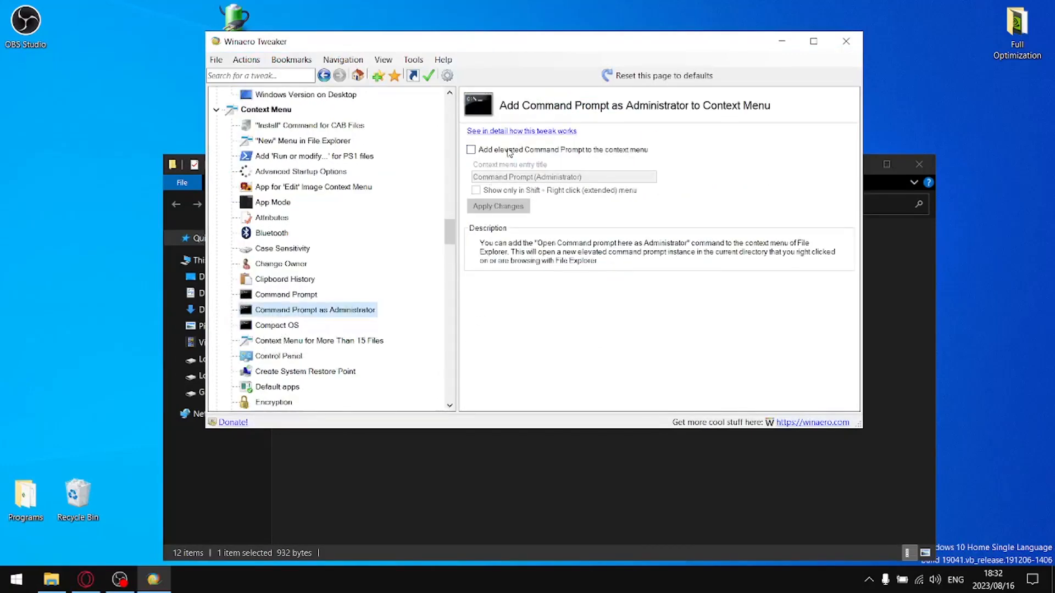
pyautogui.click(508, 150)
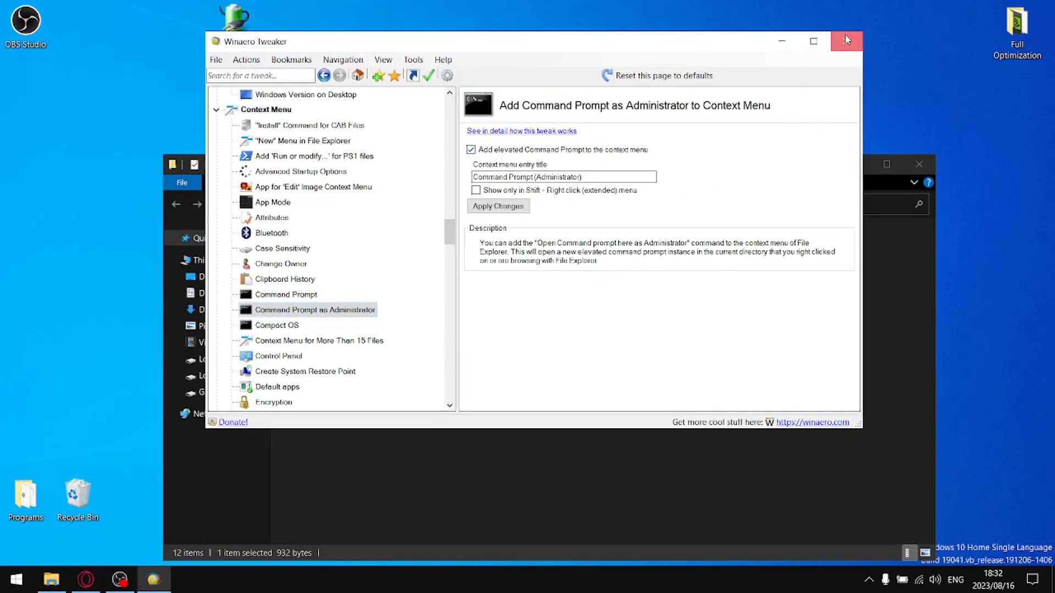
pyautogui.click(846, 39)
# Step: Check the new entry in the desktop context menu, close Programs and restore Opera
pyautogui.rightClick(586, 55)
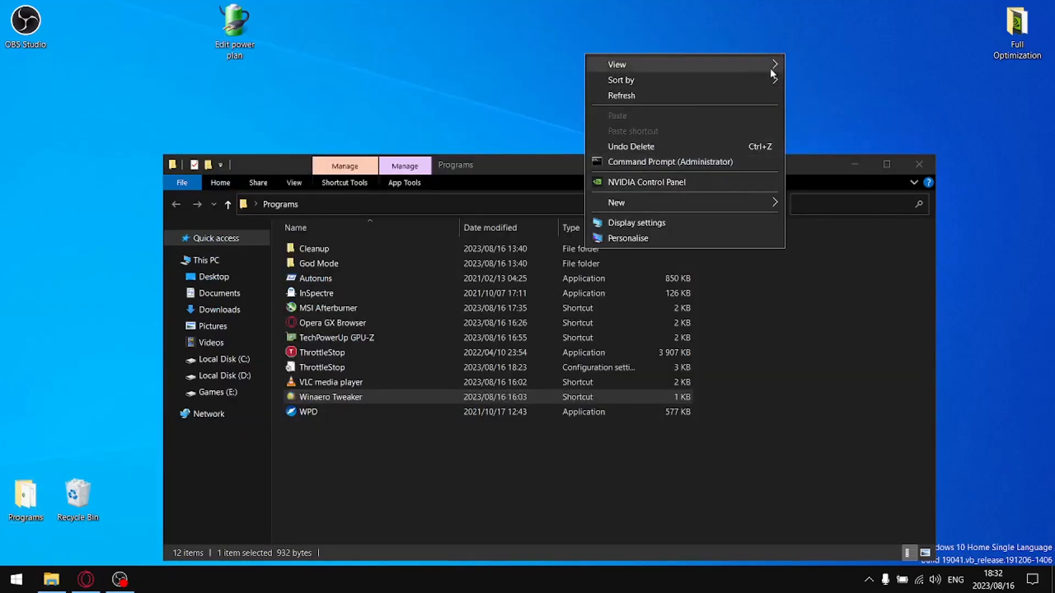
pyautogui.moveTo(770, 68)
pyautogui.click(471, 33)
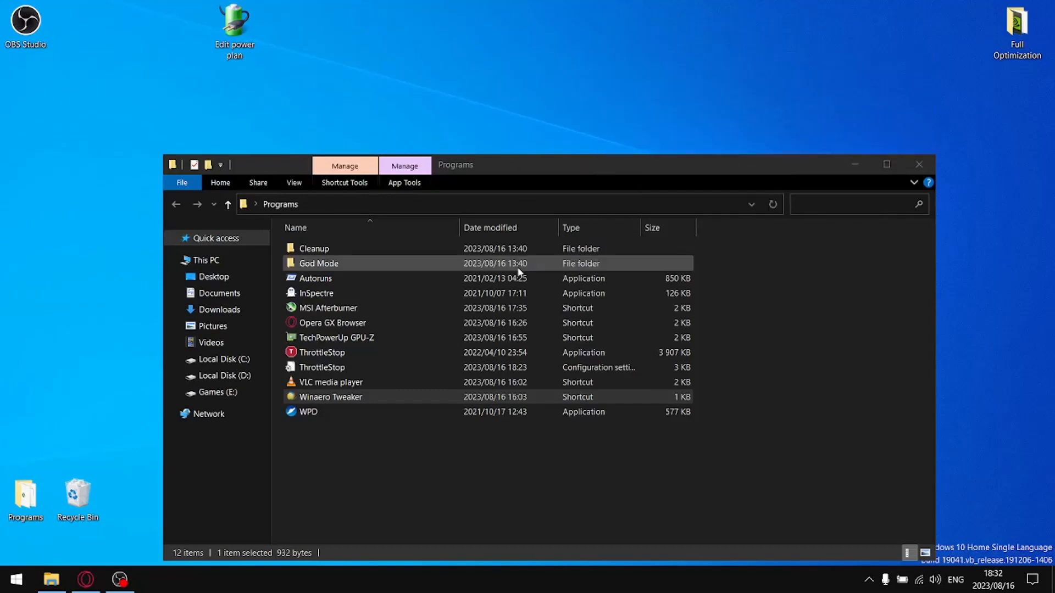
pyautogui.click(908, 164)
pyautogui.click(916, 164)
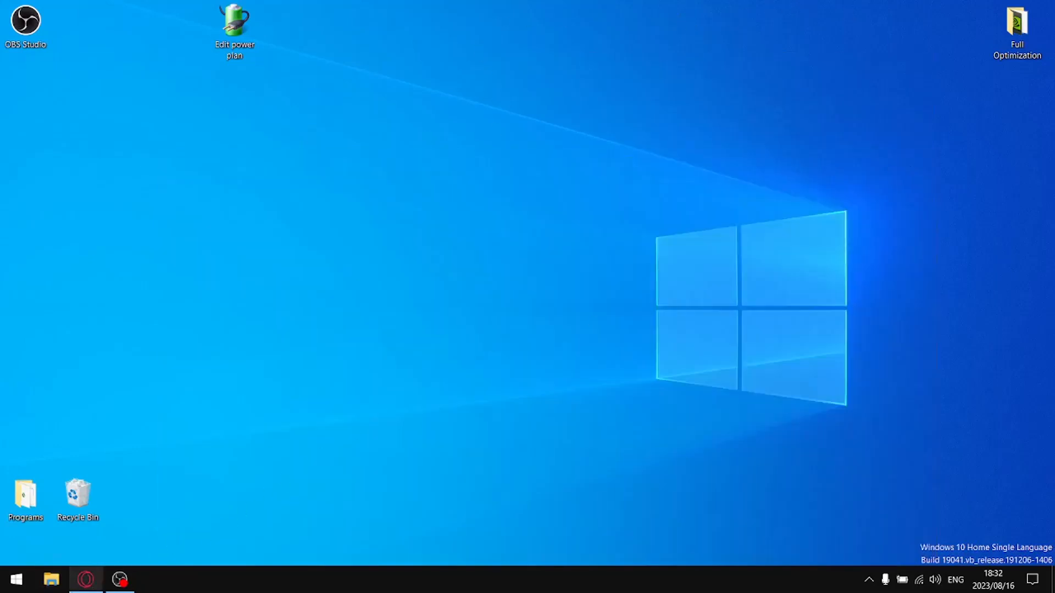
pyautogui.click(83, 586)
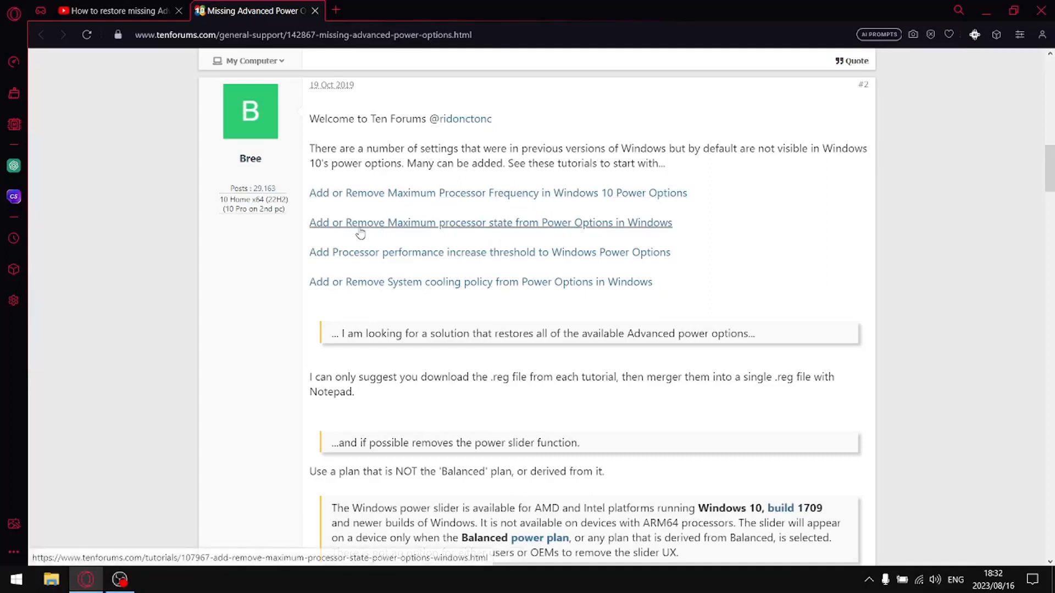
# Step: Open the Maximum processor state and System cooling policy tutorials in new tabs
pyautogui.click(468, 225)
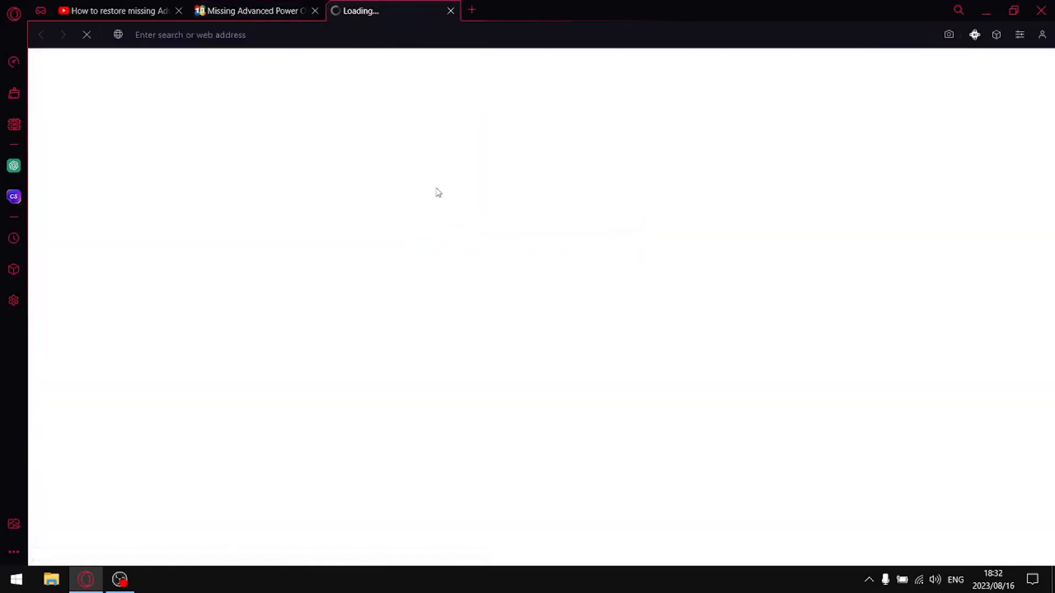
pyautogui.click(273, 16)
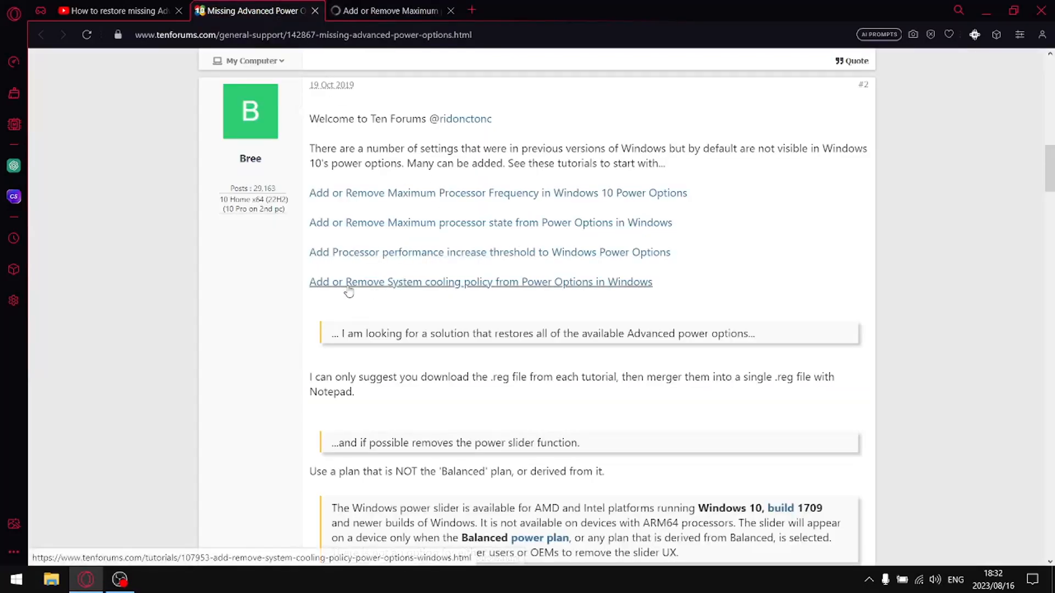
pyautogui.click(405, 284)
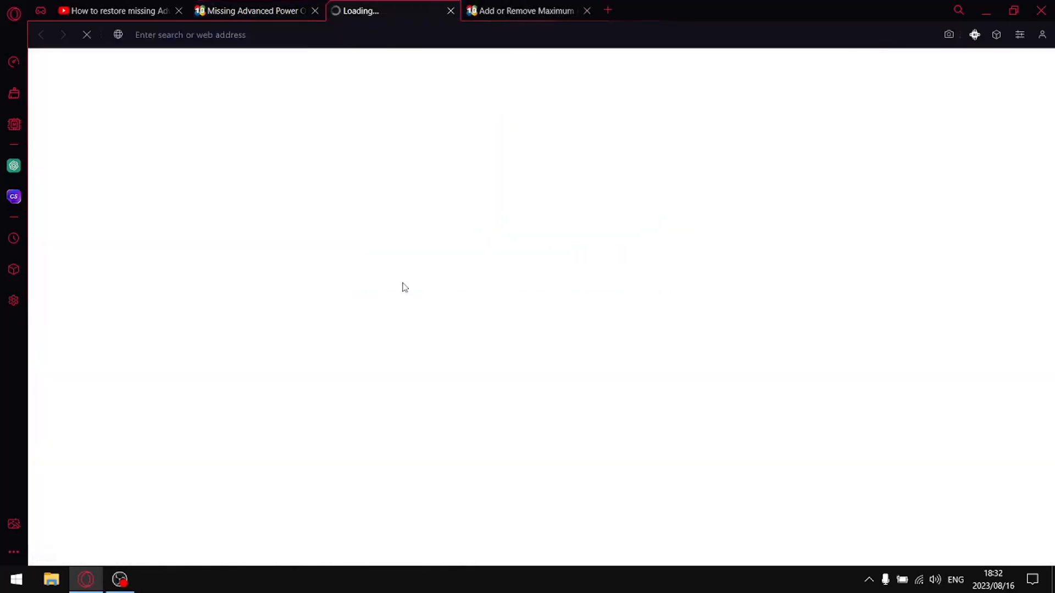
pyautogui.click(262, 12)
# Step: Open the Adaptive display and USB selective suspend tutorials in new tabs
pyautogui.scroll(-5, 439, 330)
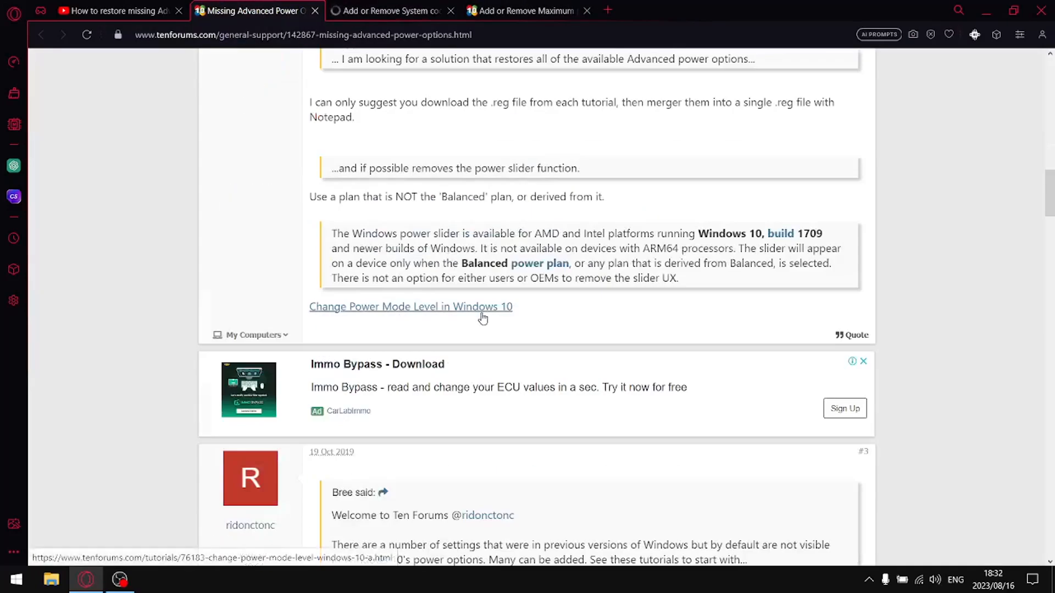
pyautogui.scroll(-5, 489, 317)
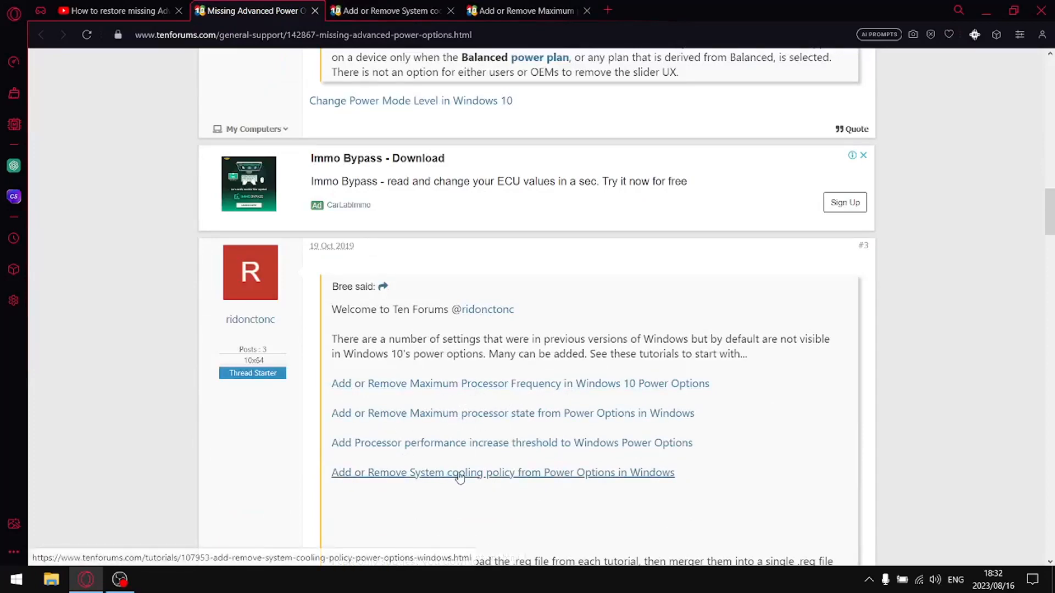
pyautogui.scroll(-12, 487, 467)
pyautogui.scroll(-20, 490, 461)
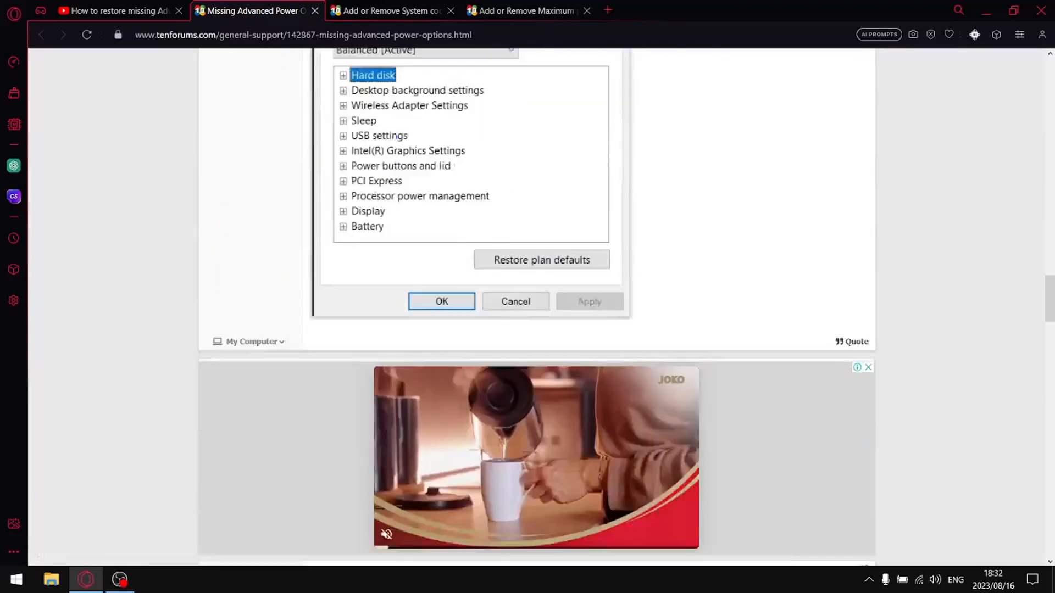
pyautogui.scroll(-18, 490, 466)
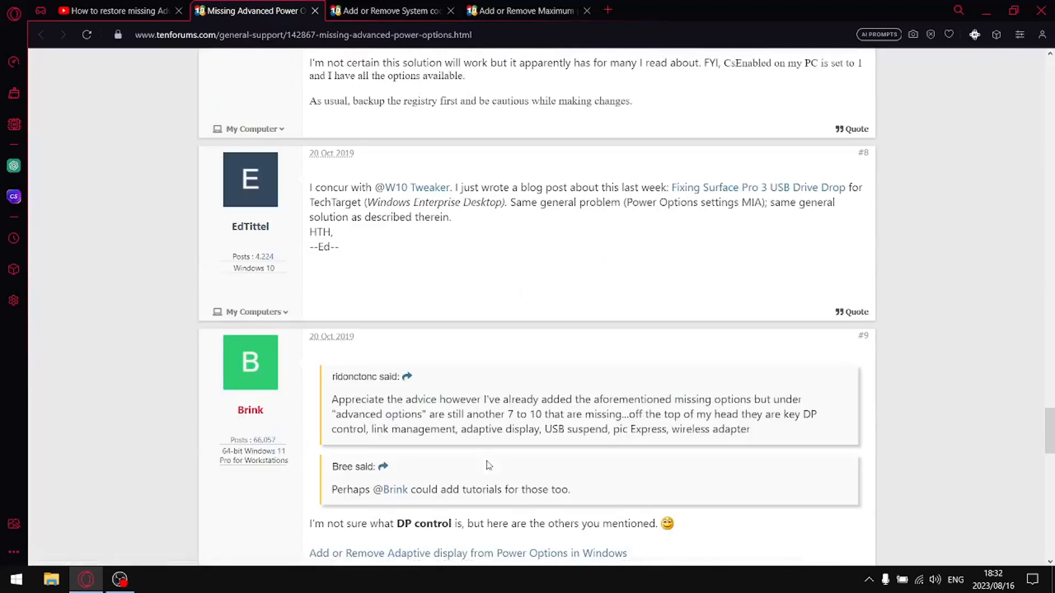
pyautogui.scroll(3, 483, 458)
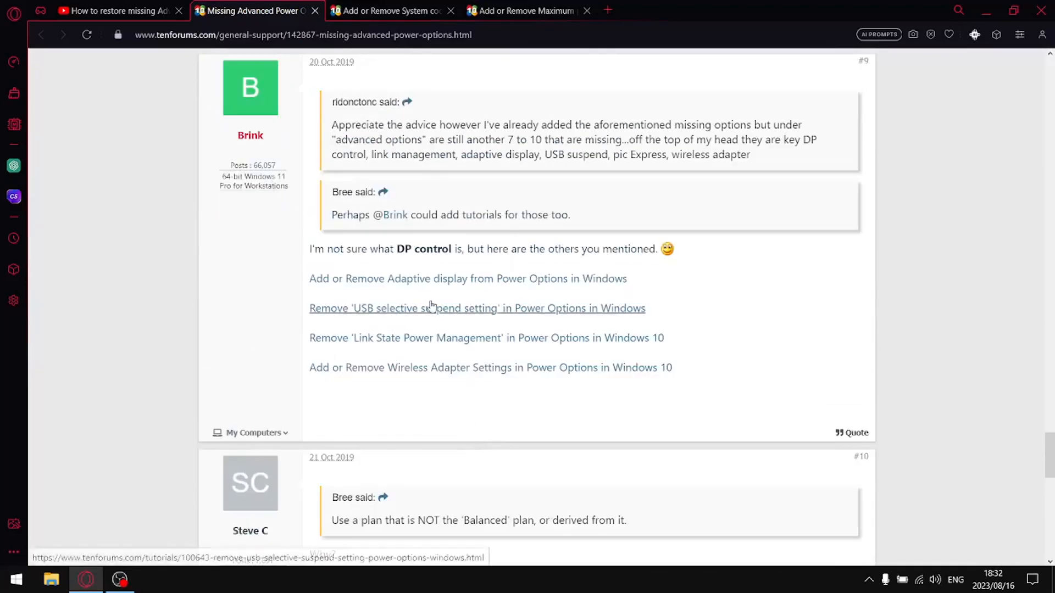
pyautogui.click(443, 280)
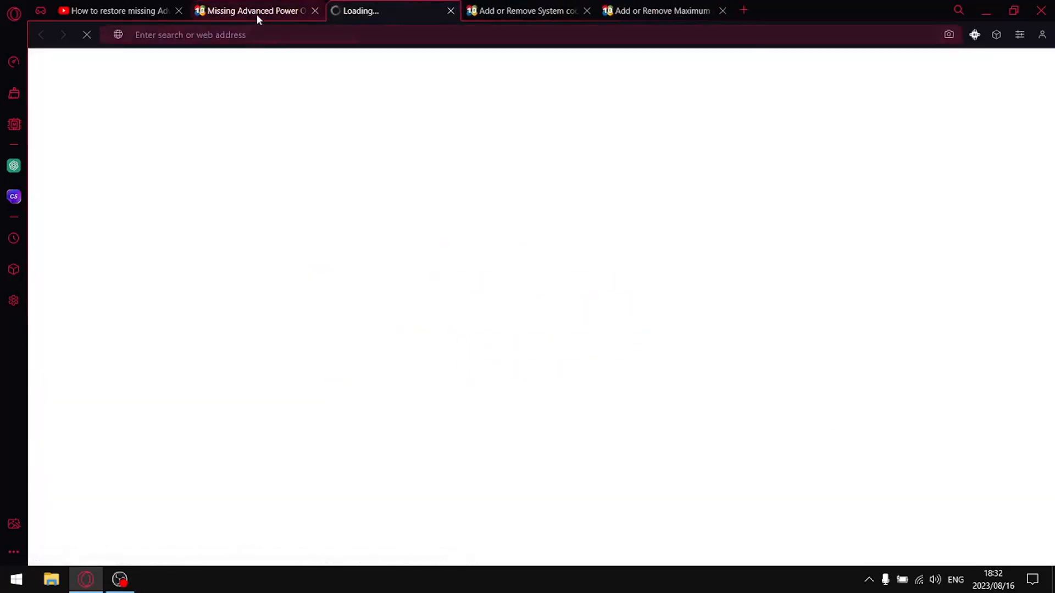
pyautogui.click(257, 16)
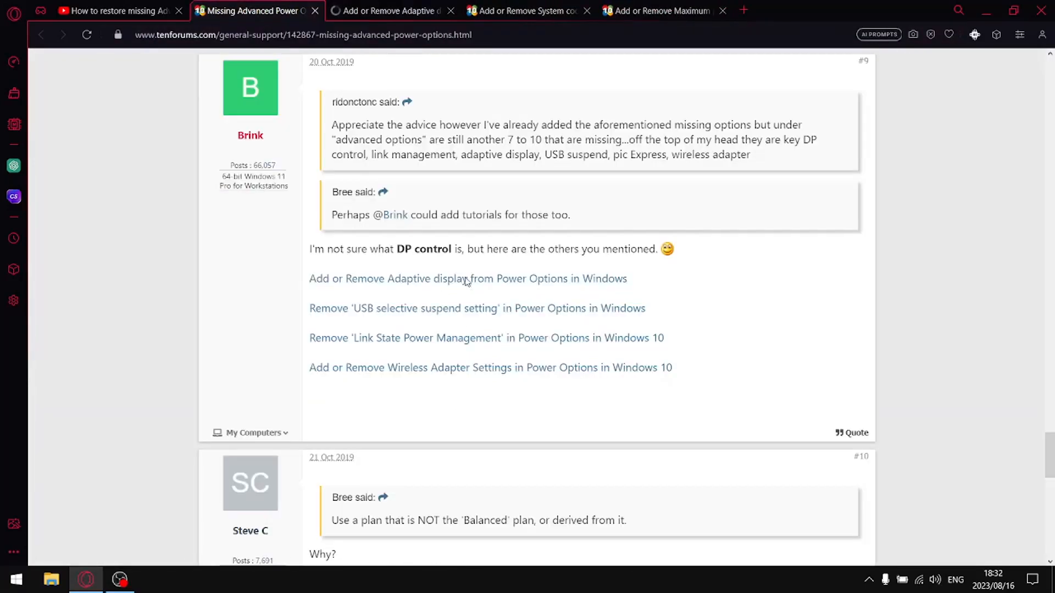
pyautogui.click(367, 311)
pyautogui.click(257, 11)
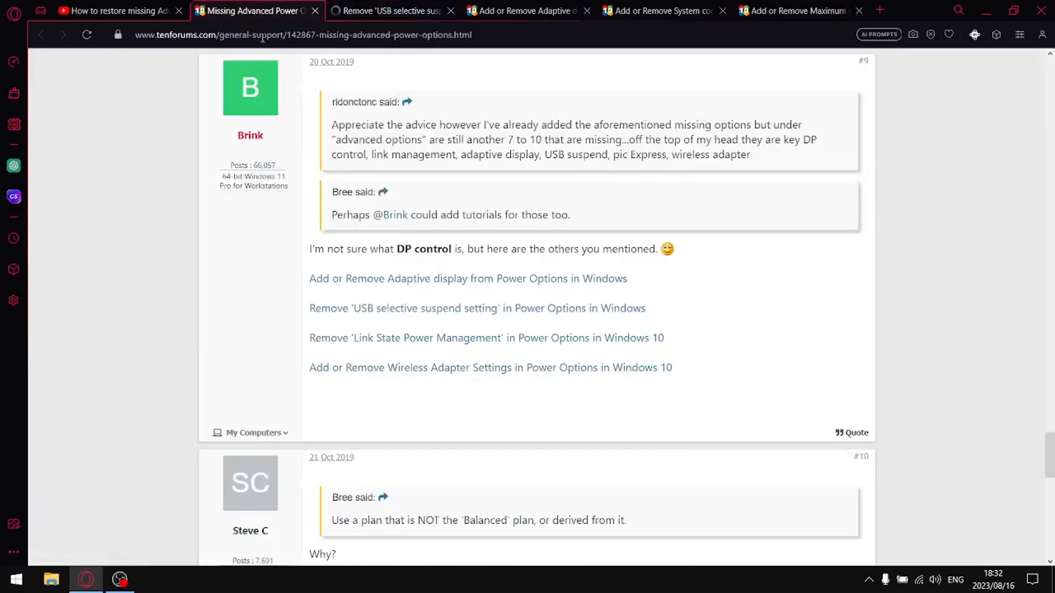
# Step: Open the Link State Power Management and Wireless Adapter Settings tutorials, then a blank Speed Dial tab
pyautogui.click(370, 339)
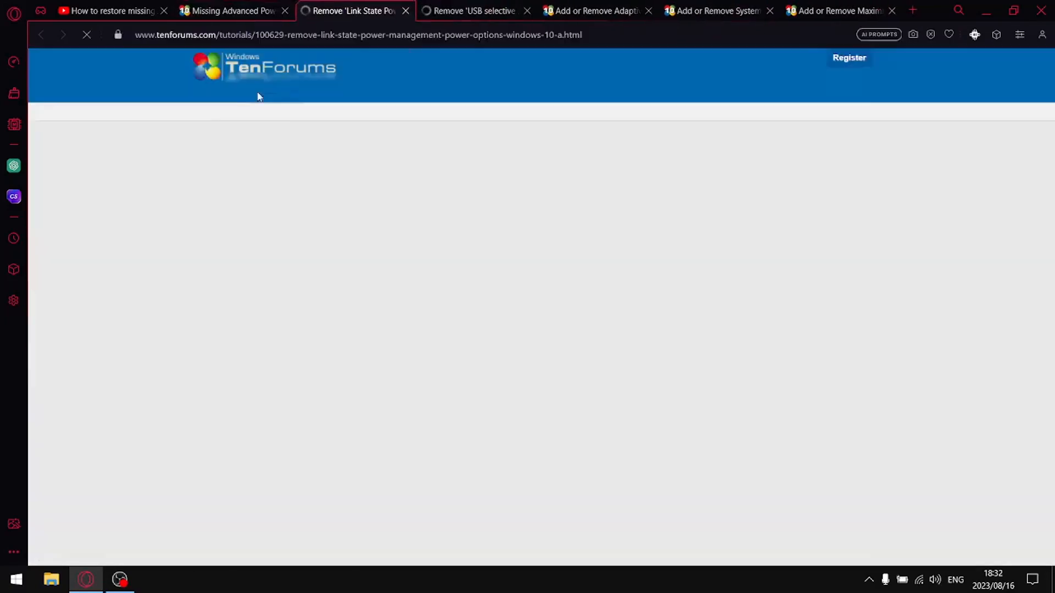
pyautogui.click(229, 11)
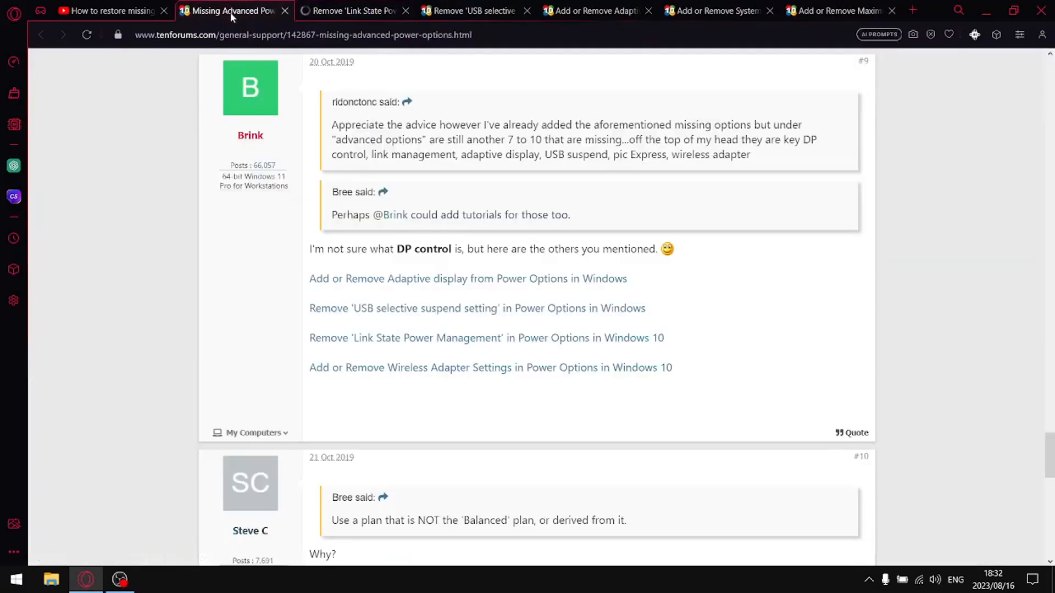
pyautogui.click(494, 368)
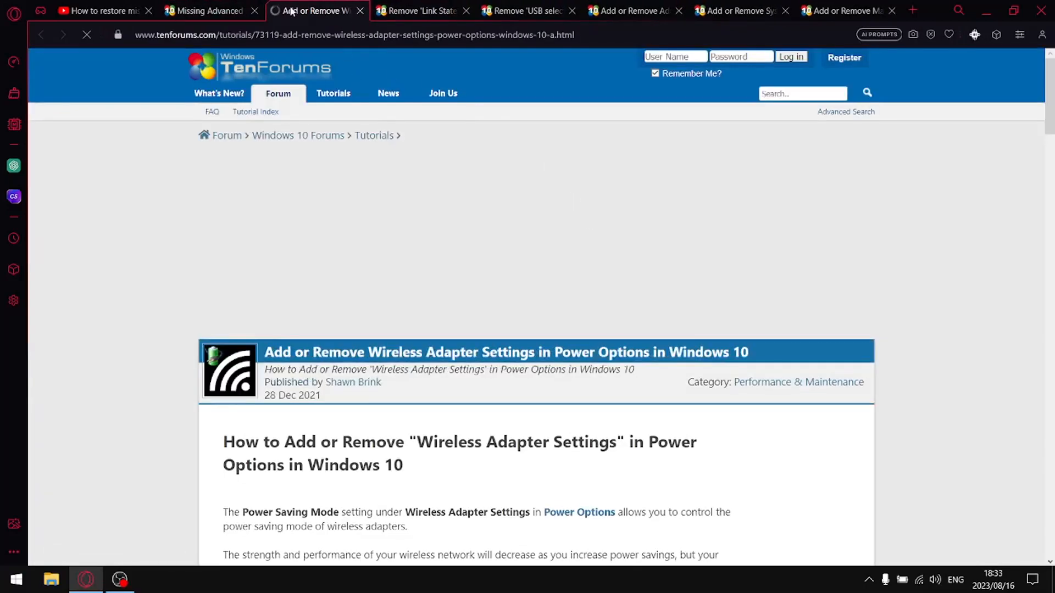
pyautogui.click(910, 11)
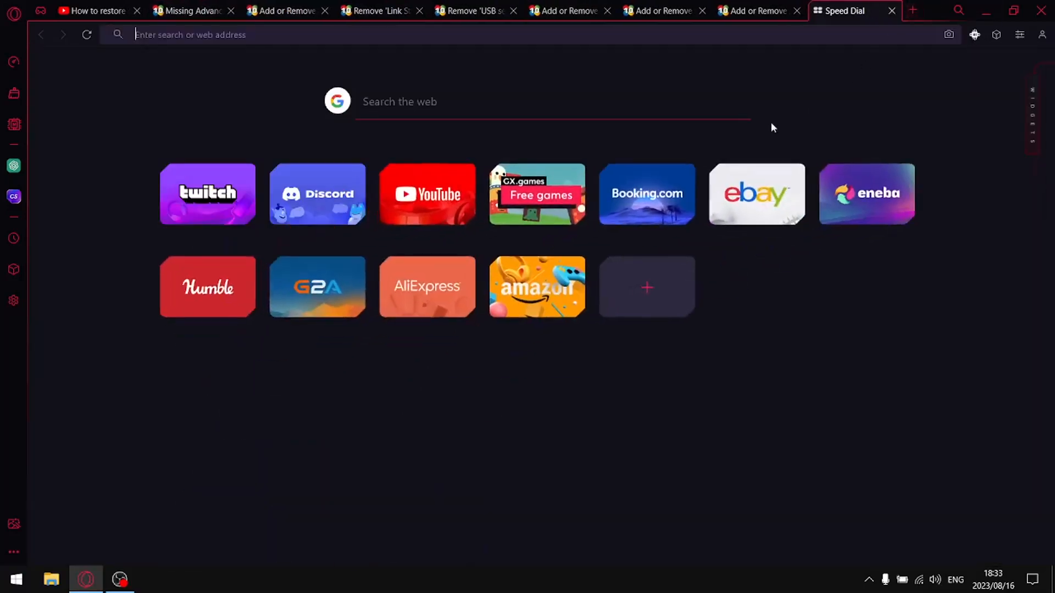
pyautogui.click(420, 104)
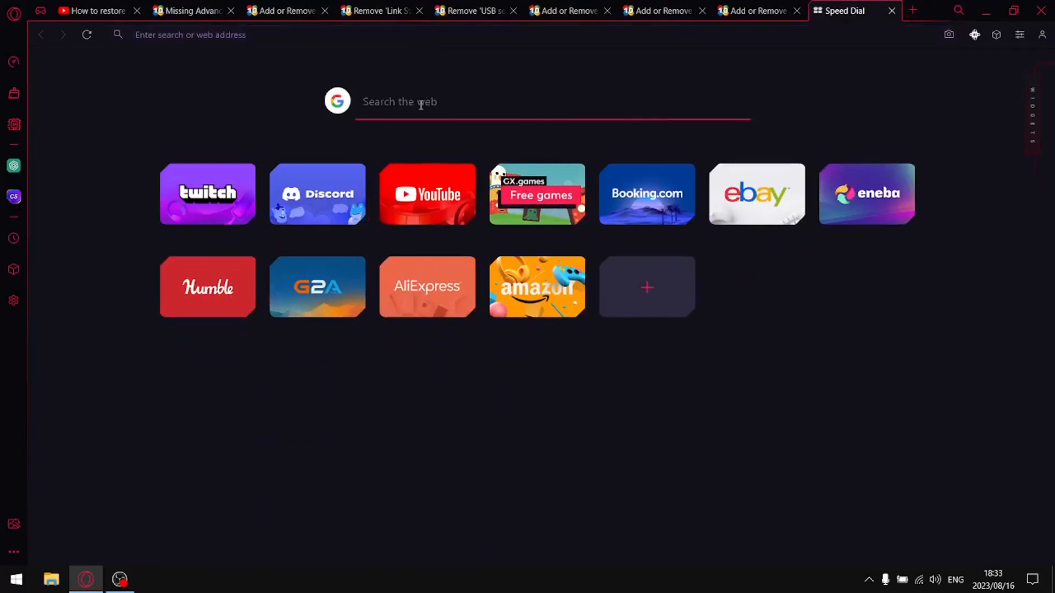
# Step: Search Google for 'add minimum processor state' and scroll the tenforums tutorial down to Option One
pyautogui.write('addd')
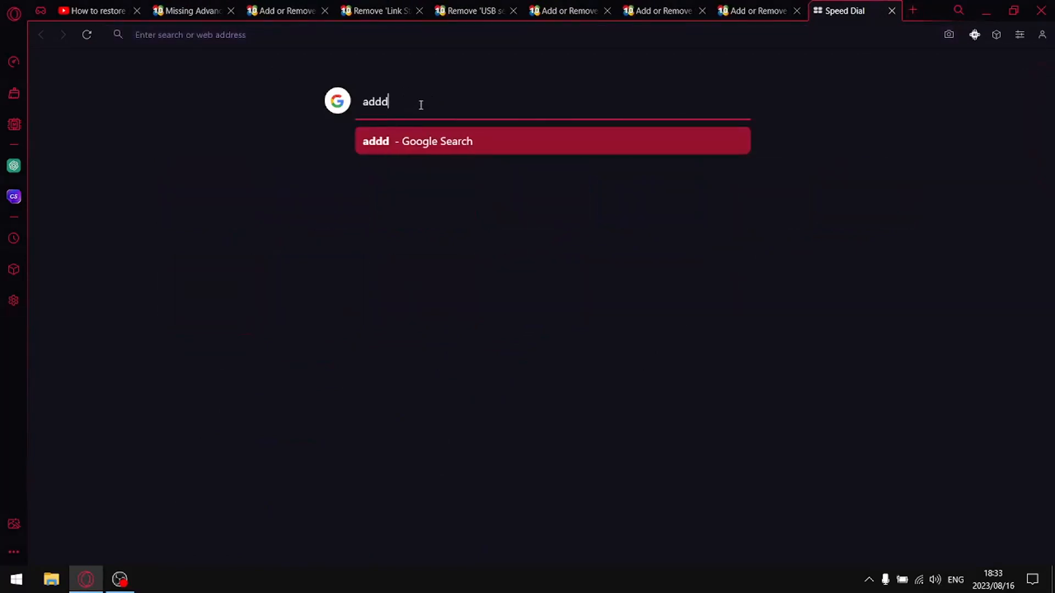
pyautogui.press('BackSpace')
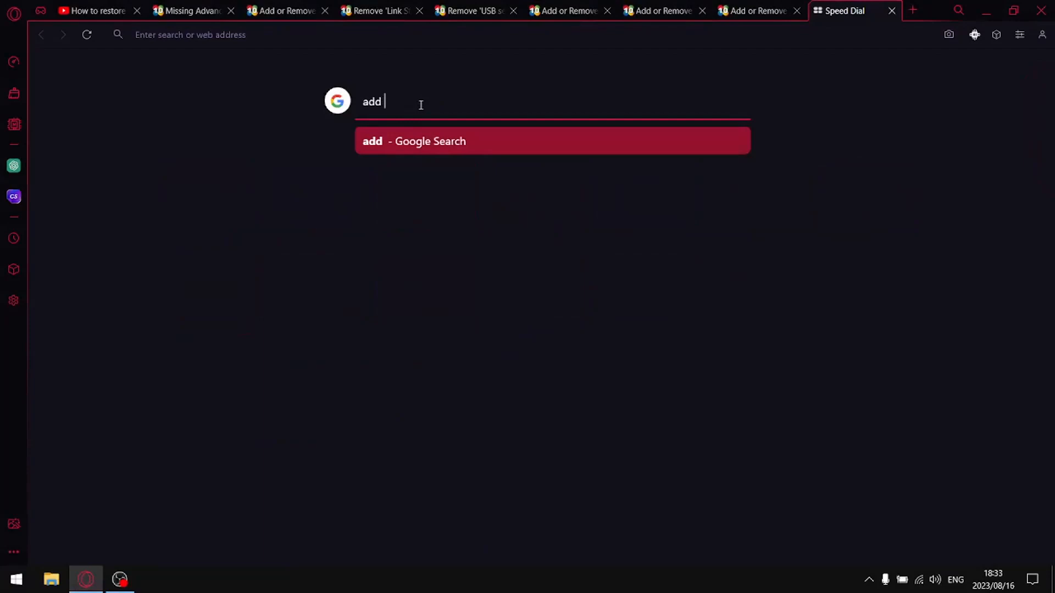
pyautogui.write('minimum')
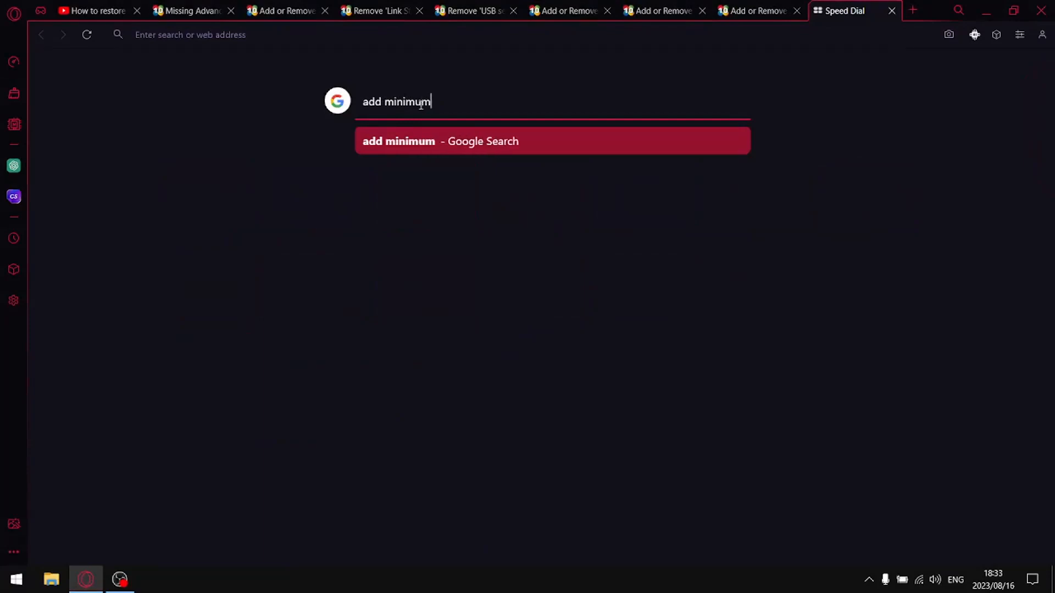
pyautogui.write(' proces')
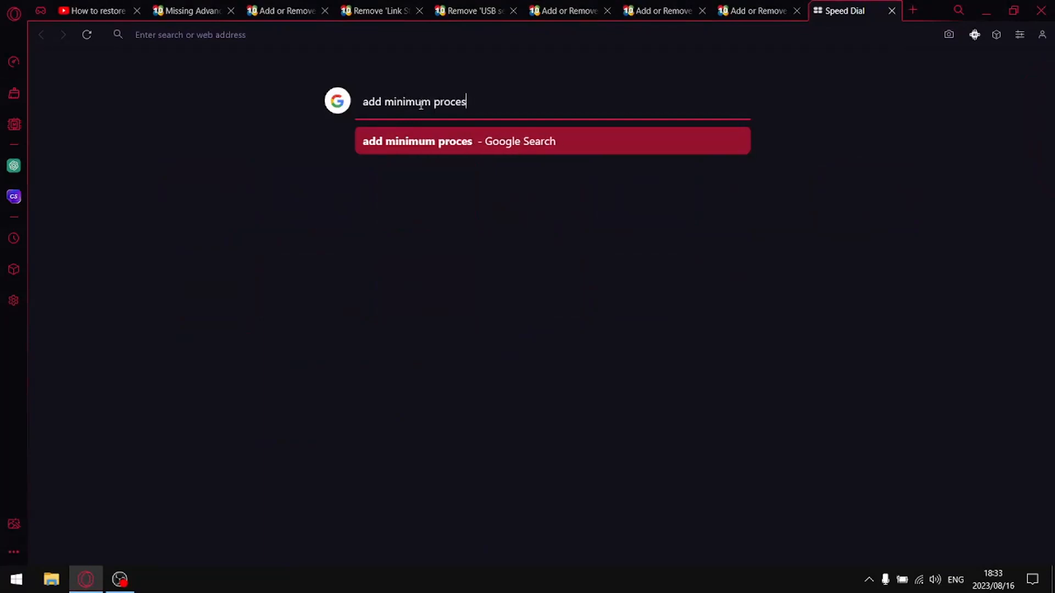
pyautogui.write('sor sta')
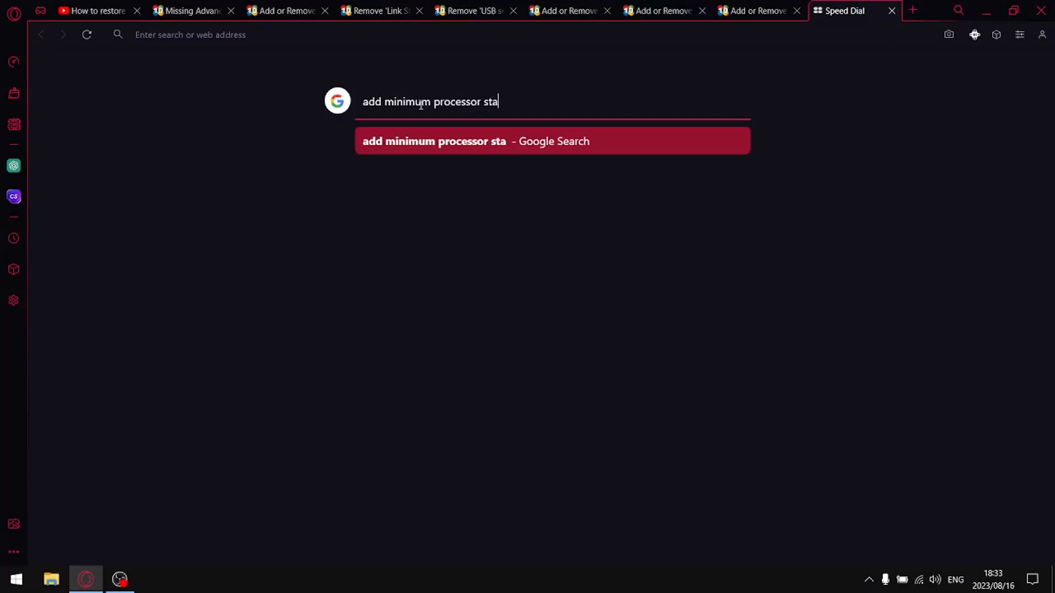
pyautogui.write('te')
pyautogui.press('Return')
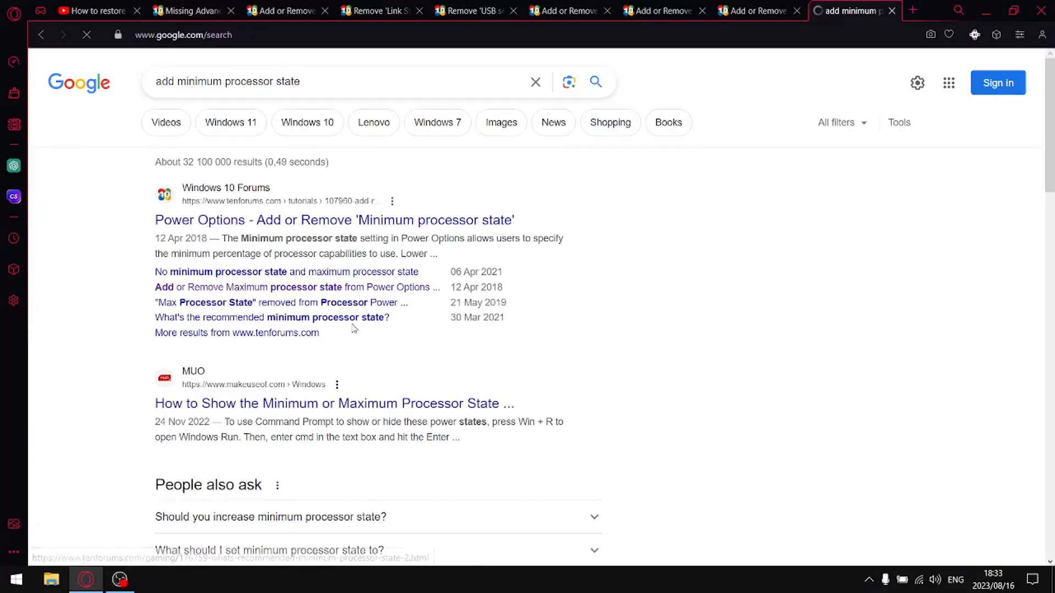
pyautogui.scroll(-5, 505, 473)
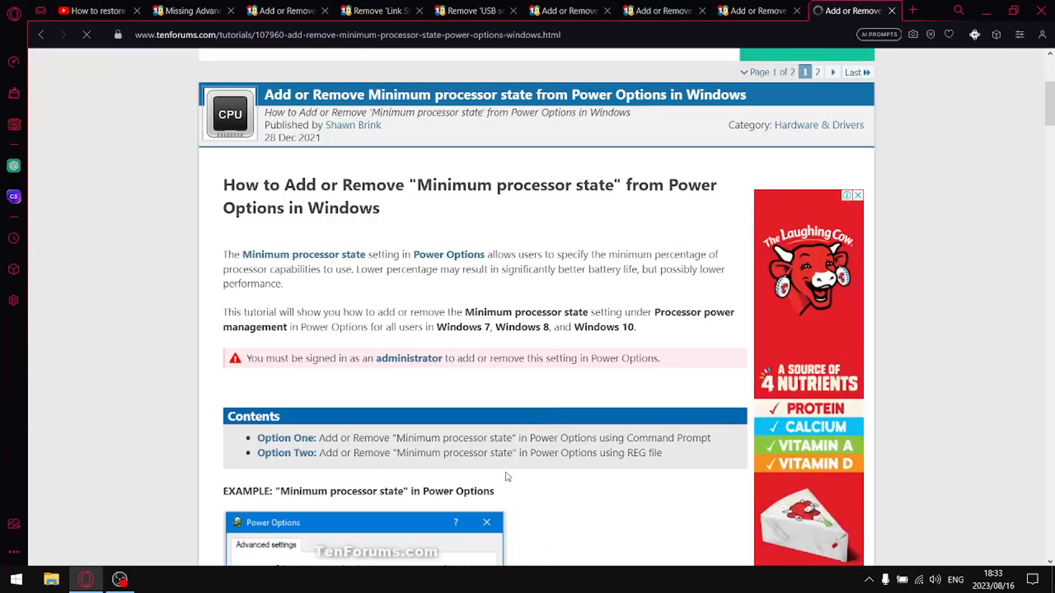
pyautogui.scroll(-10, 507, 477)
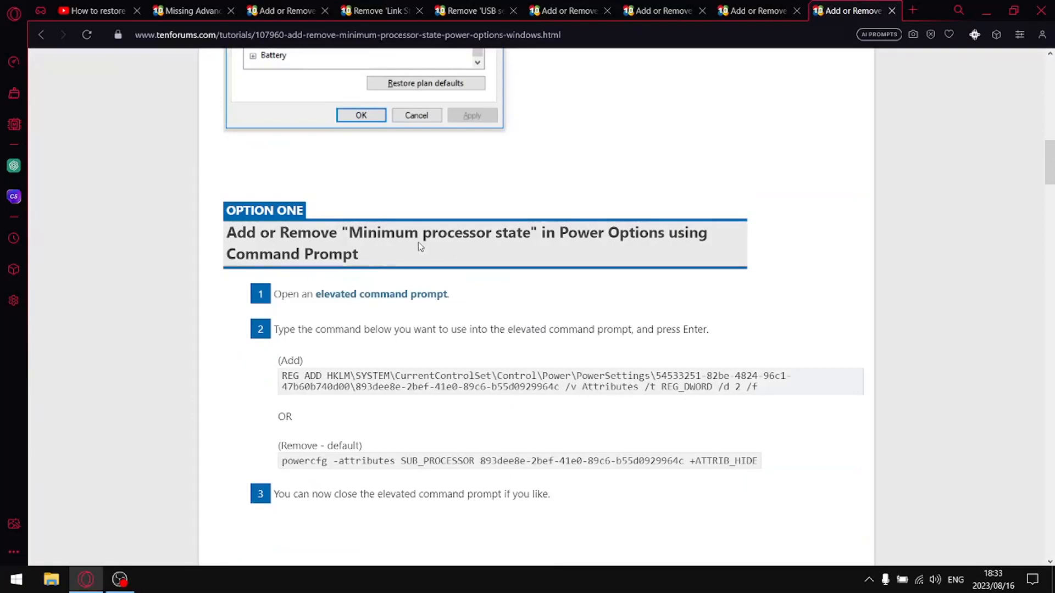
# Step: Copy the REG ADD command that unhides Minimum processor state from the tutorial
pyautogui.moveTo(773, 392); pyautogui.dragTo(284, 376)
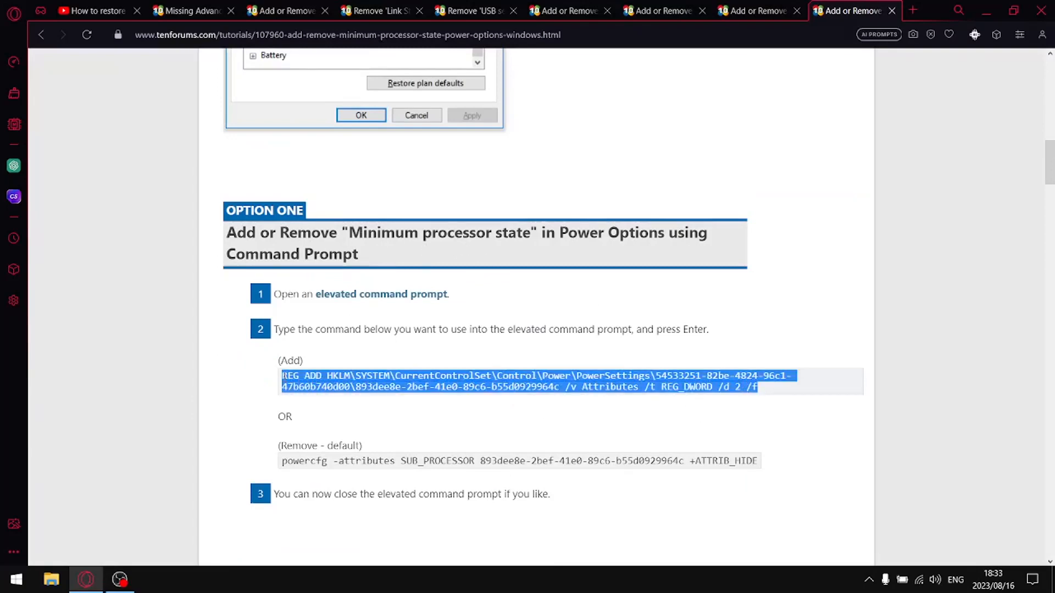
pyautogui.rightClick(291, 376)
pyautogui.click(340, 431)
# Step: Run the copied REG ADD in an administrator Command Prompt, then open the Bitsum Highest Performance plan settings
pyautogui.click(981, 12)
pyautogui.rightClick(353, 167)
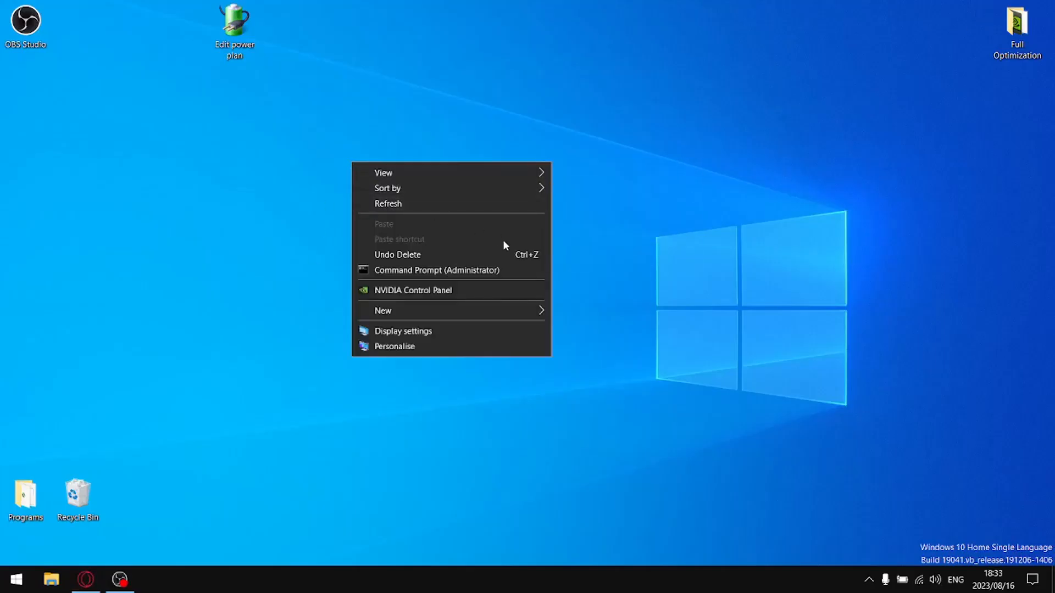
pyautogui.click(390, 270)
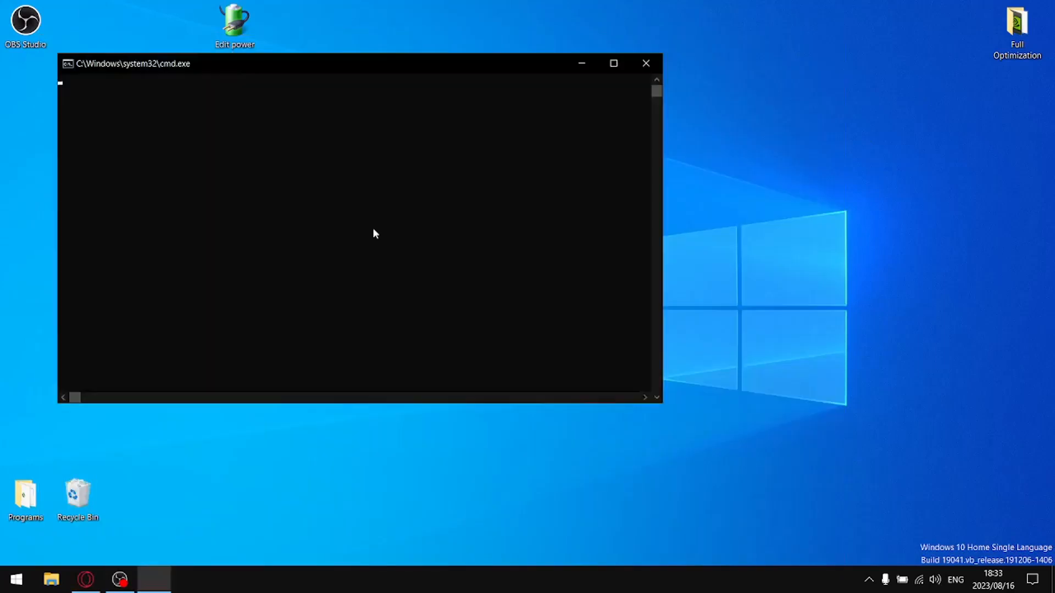
pyautogui.rightClick(319, 119)
pyautogui.press('Return')
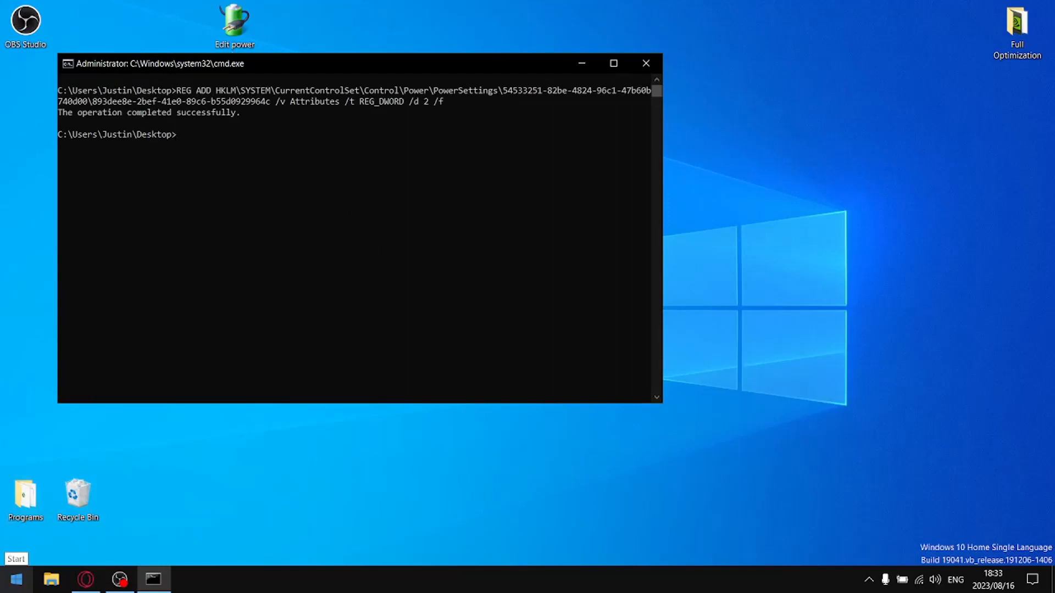
pyautogui.click(242, 37)
pyautogui.doubleClick(241, 37)
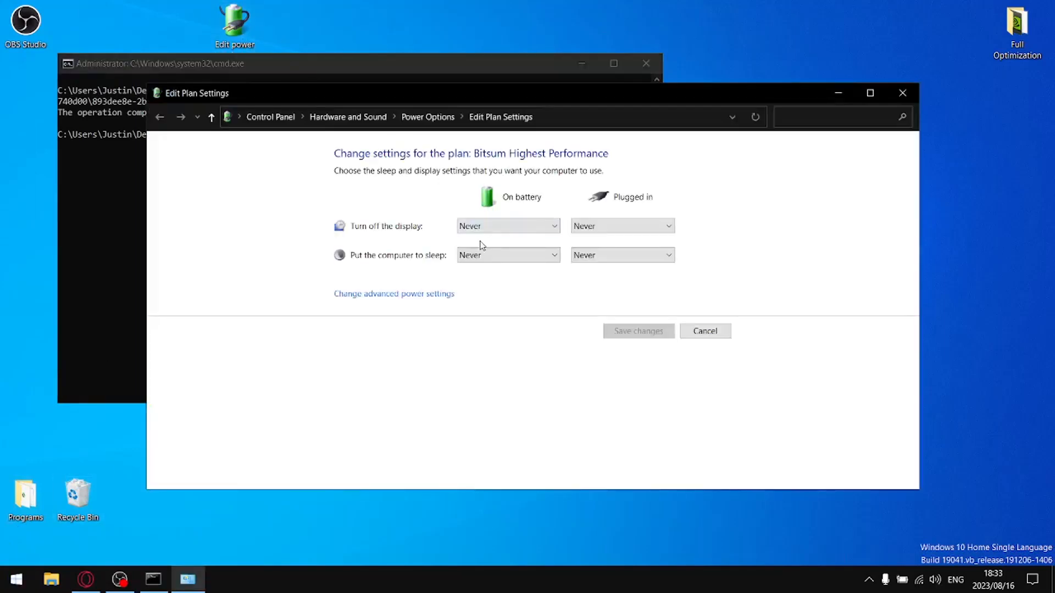
# Step: Confirm Minimum processor state now shows 100% under Processor power management in advanced power settings
pyautogui.click(387, 296)
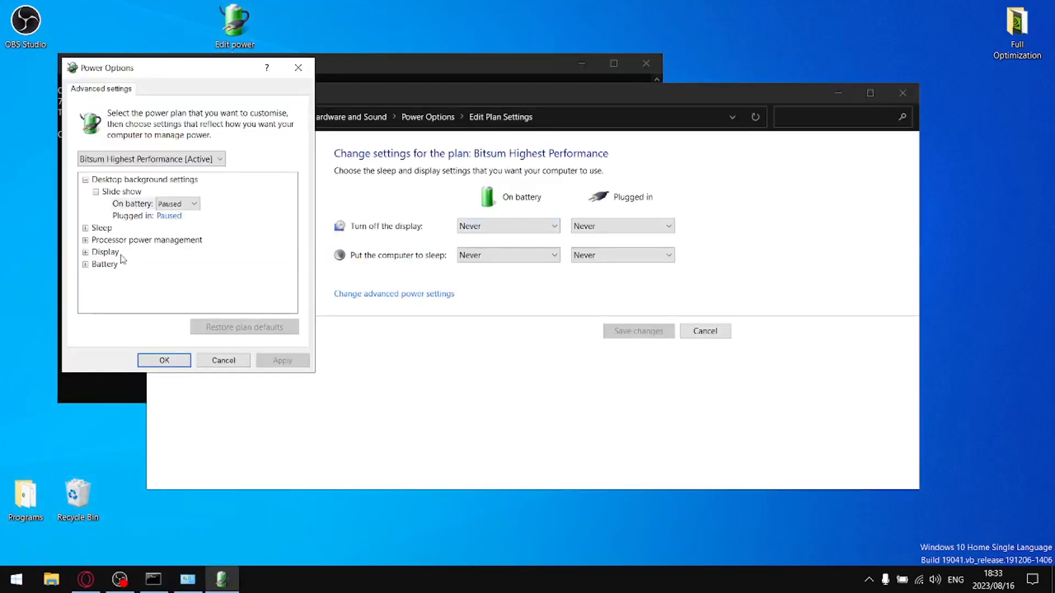
pyautogui.click(85, 240)
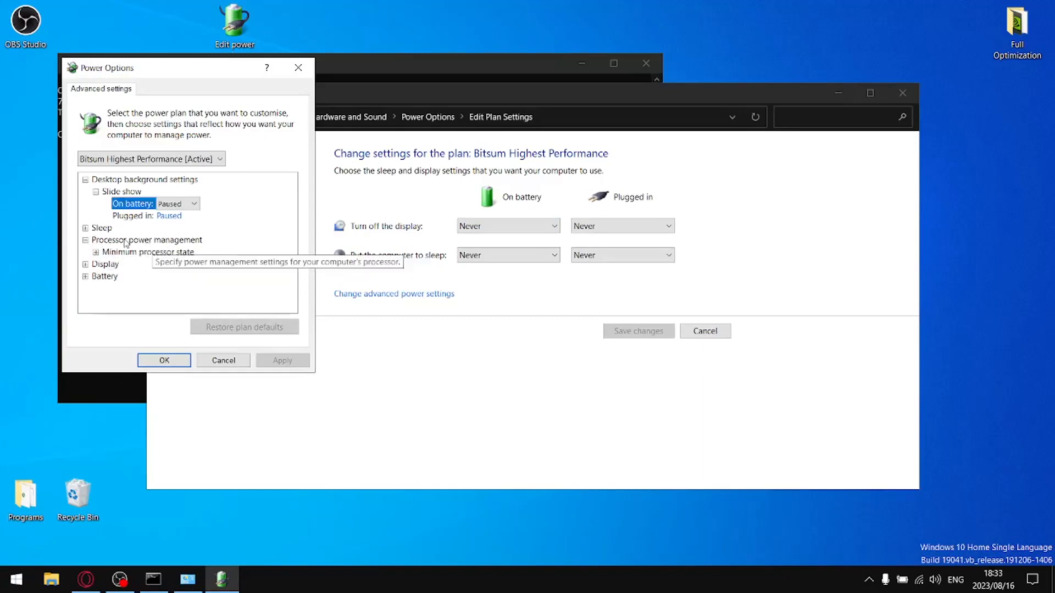
pyautogui.click(96, 253)
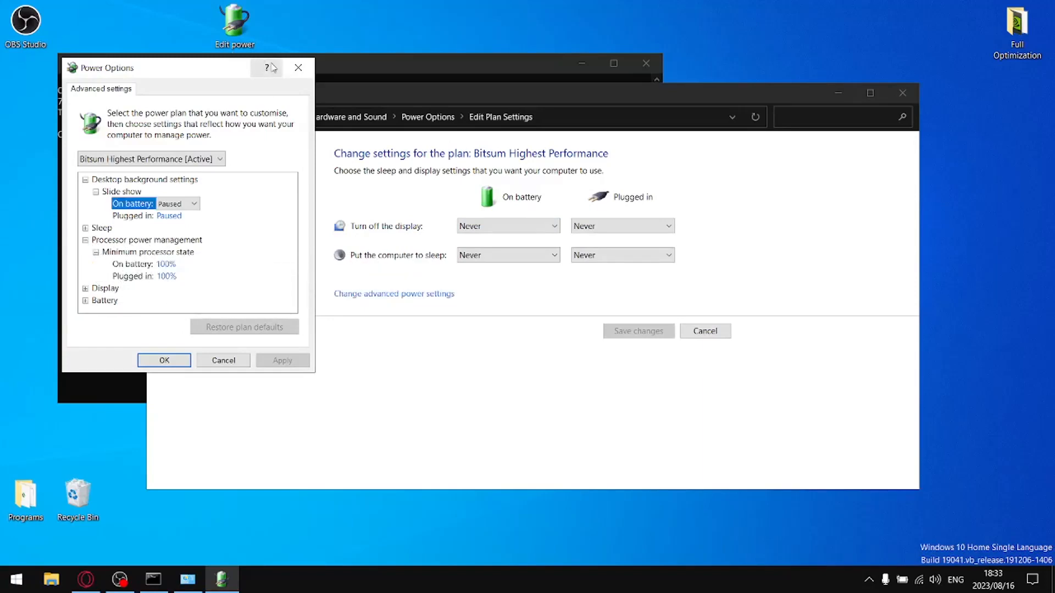
# Step: Close the advanced settings, Edit Plan Settings and Command Prompt windows, returning to Opera
pyautogui.click(298, 68)
pyautogui.click(902, 93)
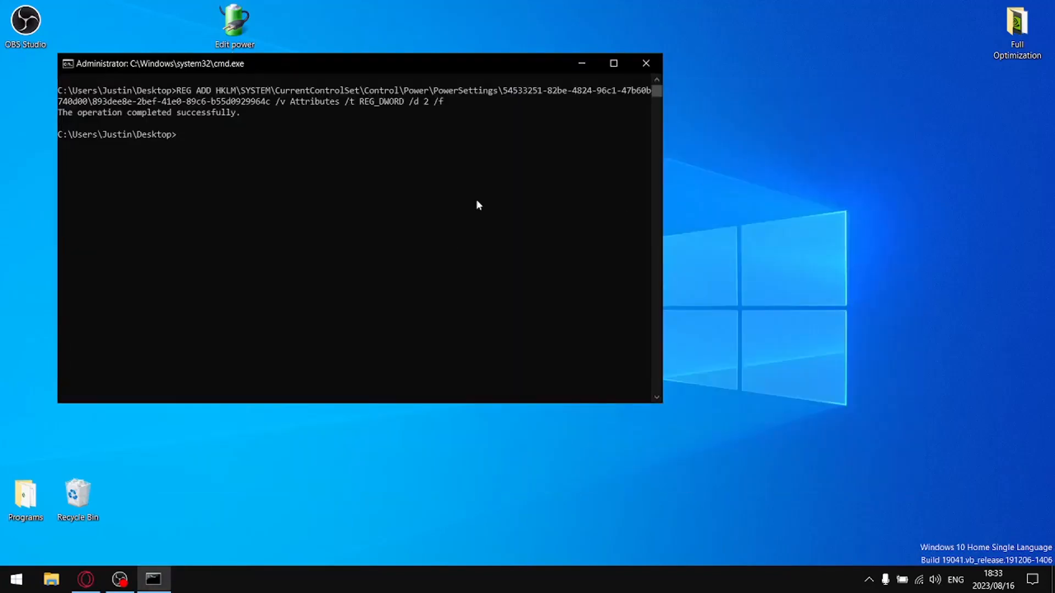
pyautogui.click(645, 63)
pyautogui.click(85, 580)
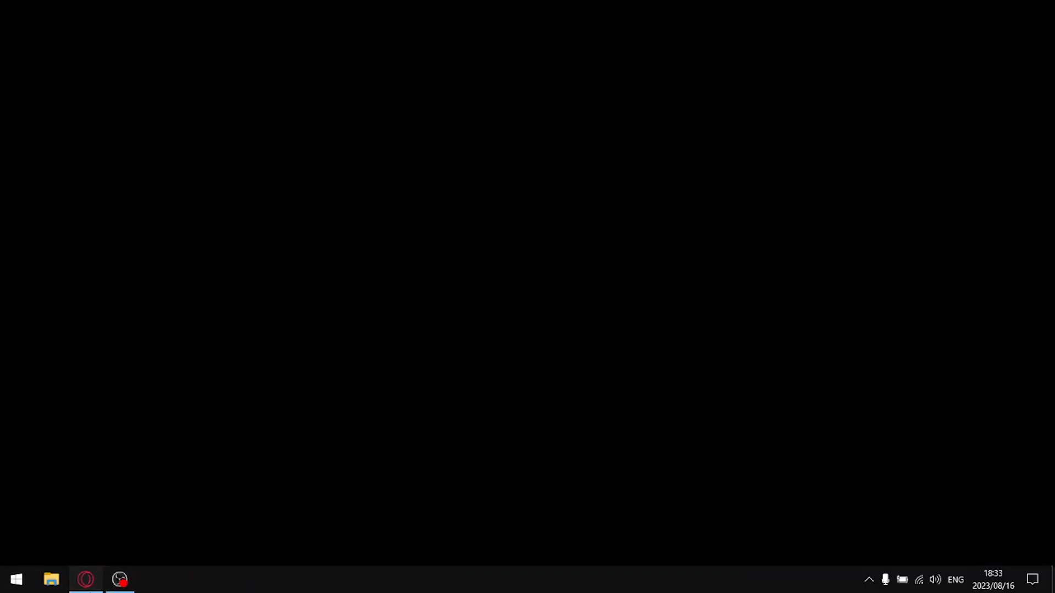
# Step: Close the Minimum processor state tab and copy the Wireless Adapter Power Saving Mode REG ADD command
pyautogui.click(892, 11)
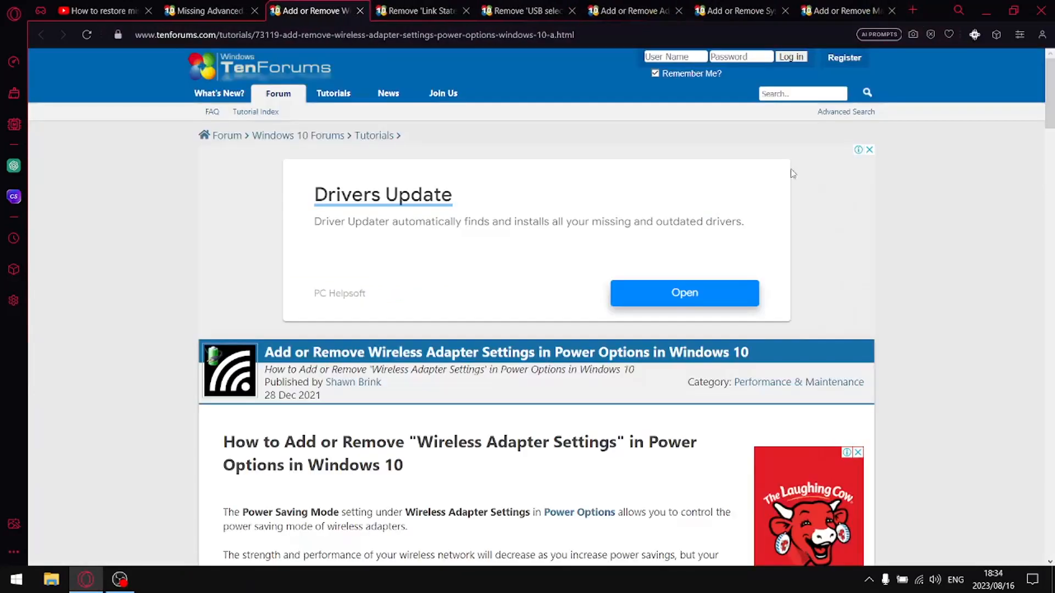
pyautogui.scroll(-12, 404, 452)
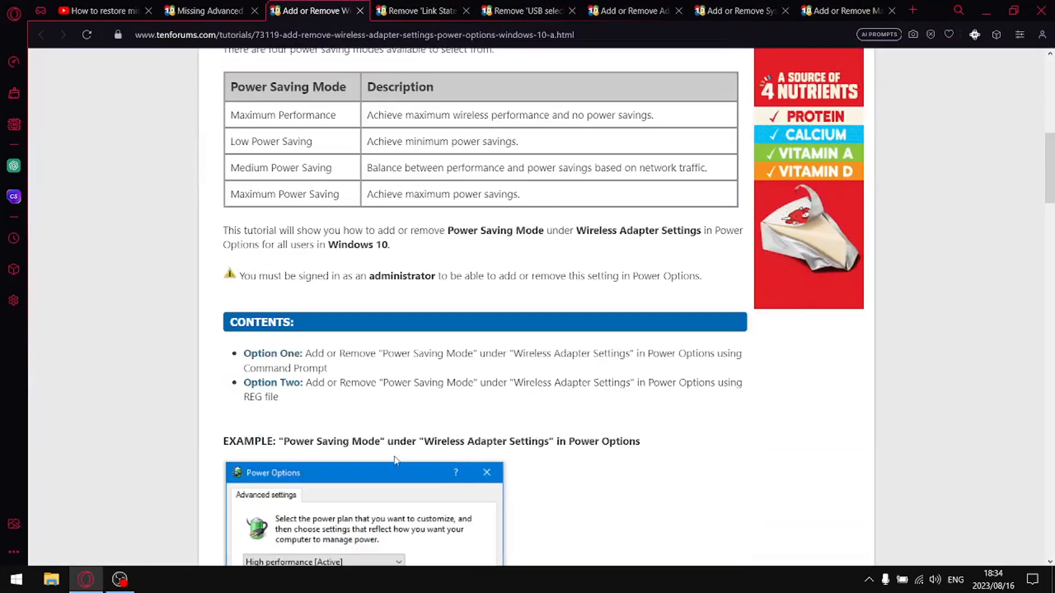
pyautogui.scroll(-8, 376, 464)
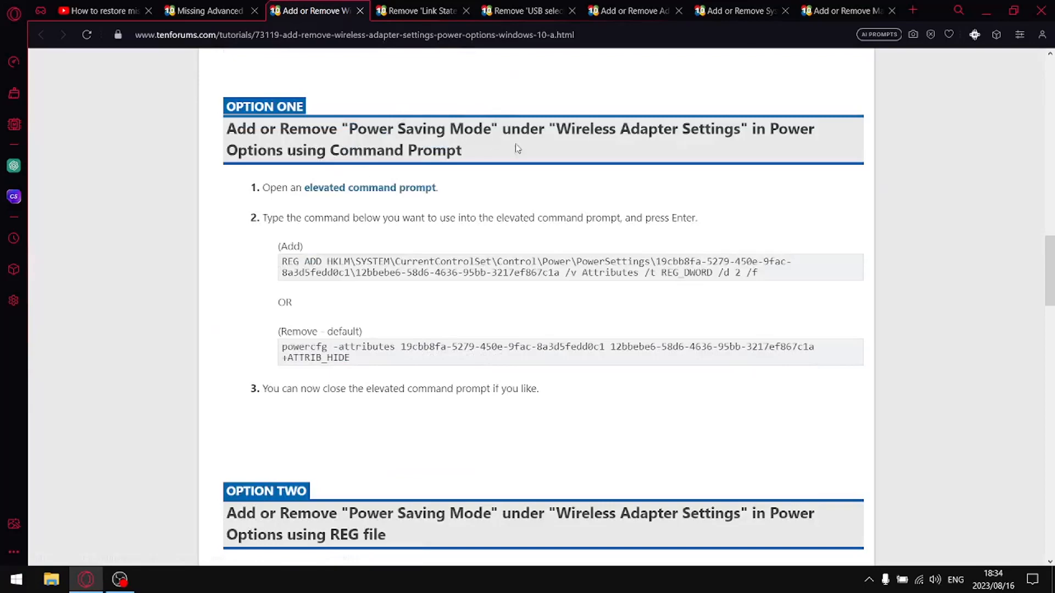
pyautogui.moveTo(760, 277); pyautogui.dragTo(286, 261)
pyautogui.rightClick(286, 263)
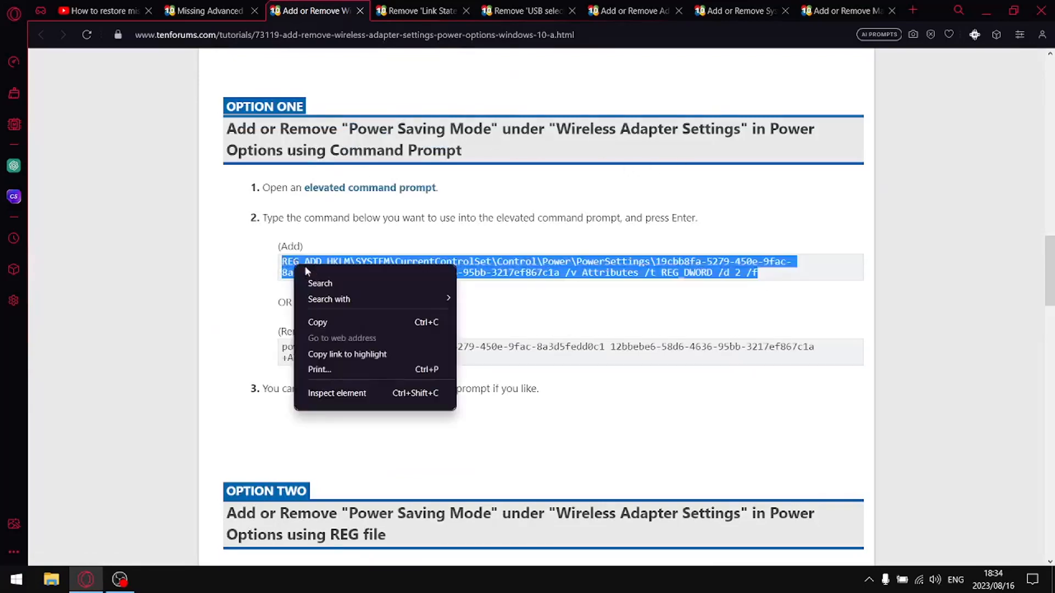
pyautogui.click(333, 320)
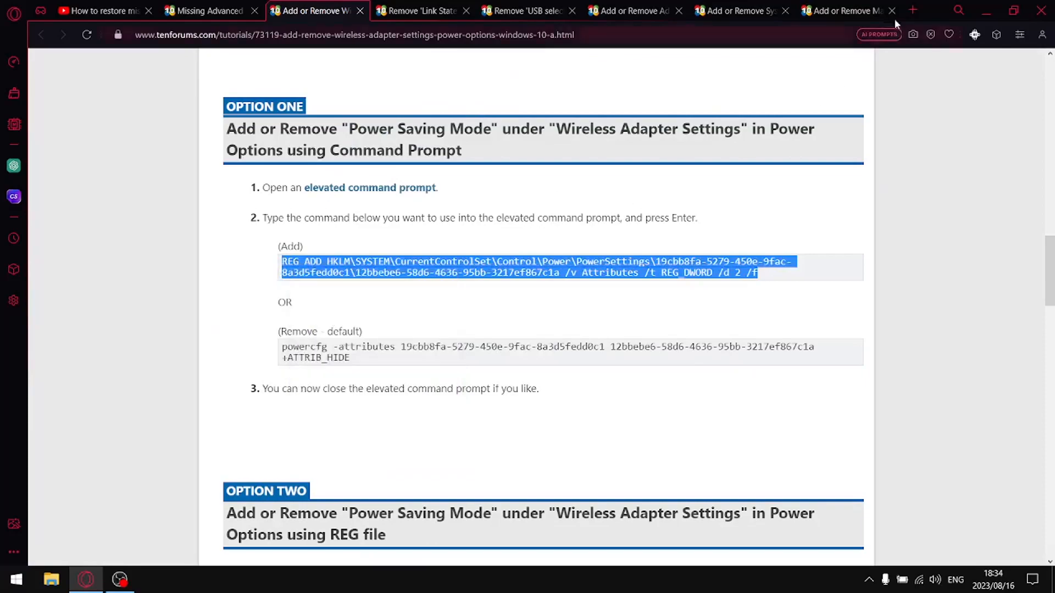
# Step: Run the wireless adapter REG ADD command in an administrator Command Prompt and close its tutorial
pyautogui.click(985, 11)
pyautogui.rightClick(261, 219)
pyautogui.click(345, 330)
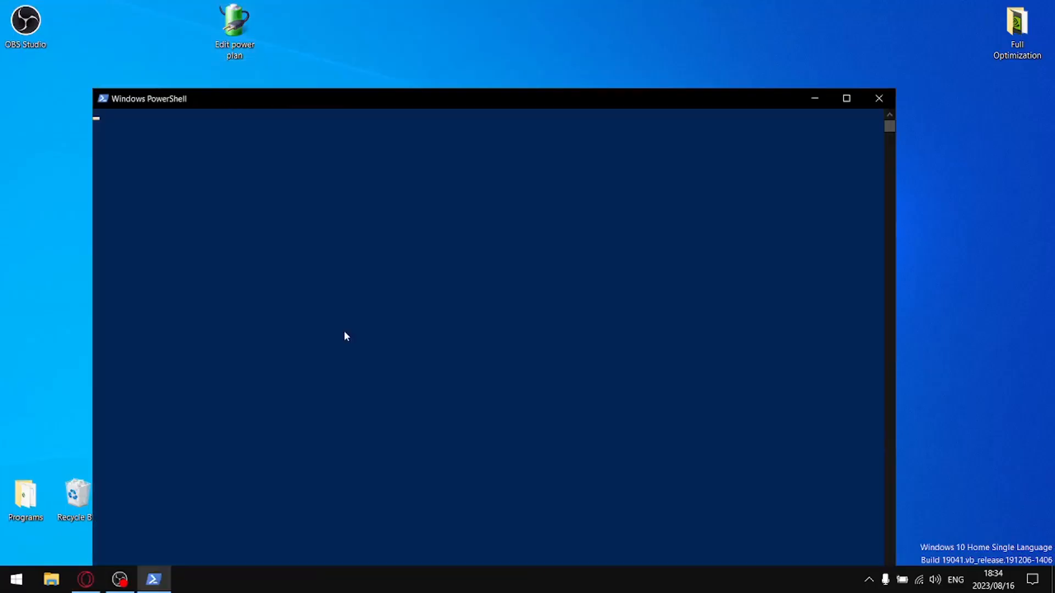
pyautogui.hotkey('ctrl', 'v')
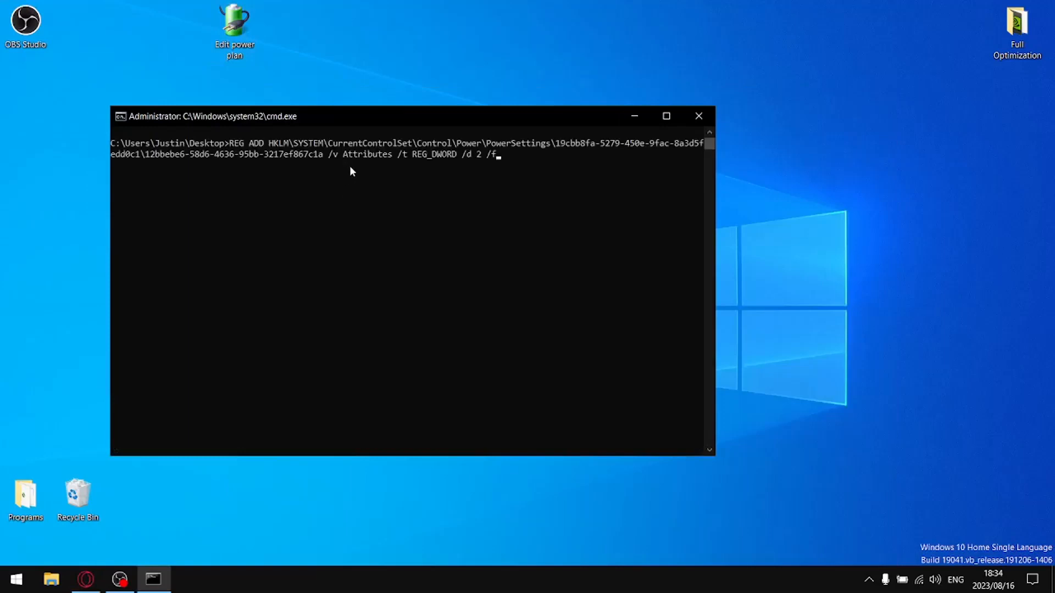
pyautogui.press('Return')
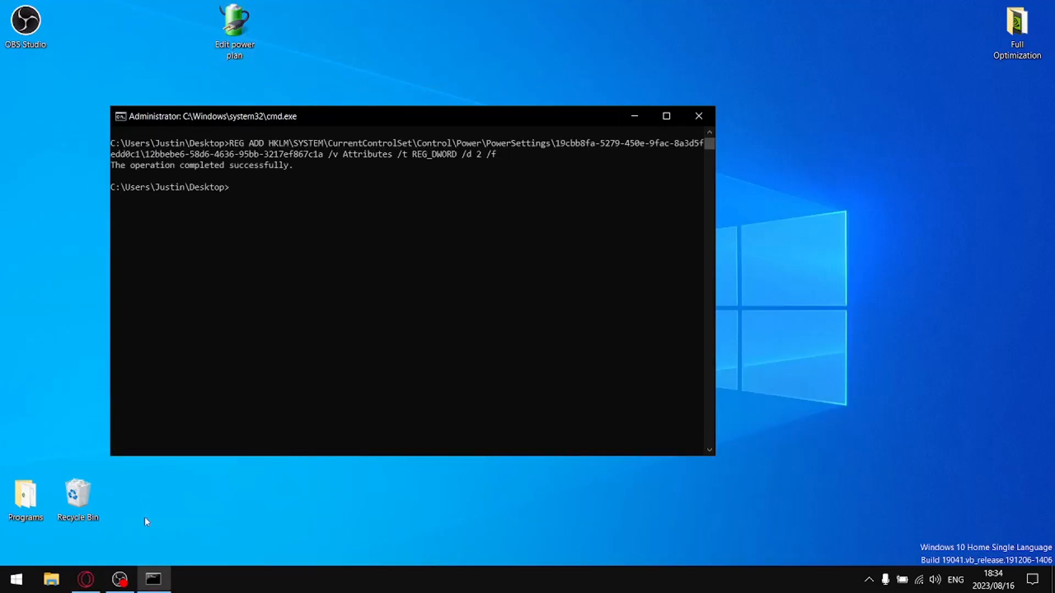
pyautogui.click(86, 580)
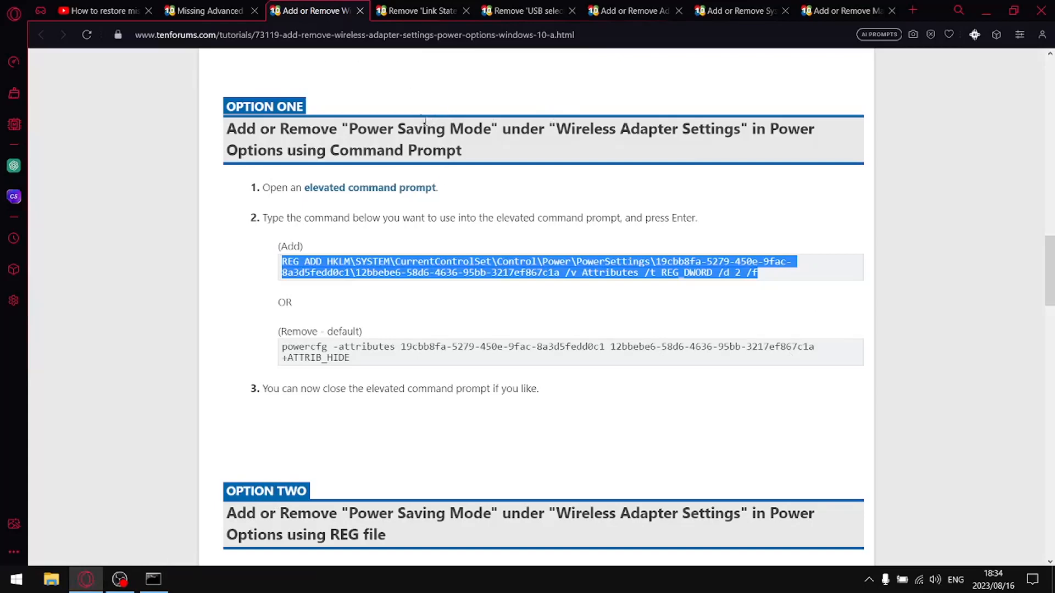
pyautogui.click(360, 11)
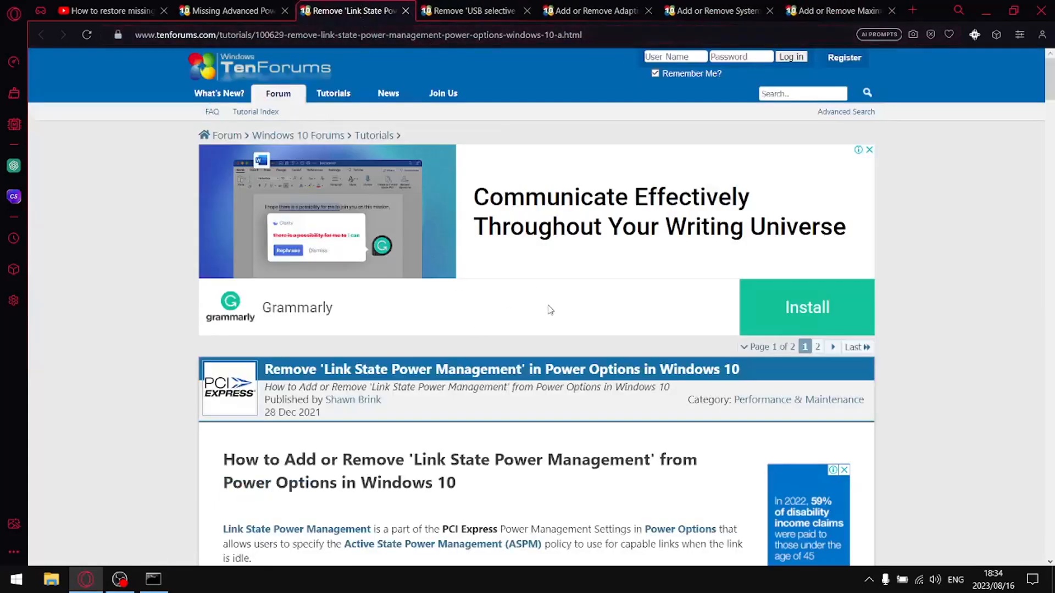
# Step: Copy the Link State Power Management REG ADD command and paste it into Command Prompt to run
pyautogui.scroll(-15, 550, 310)
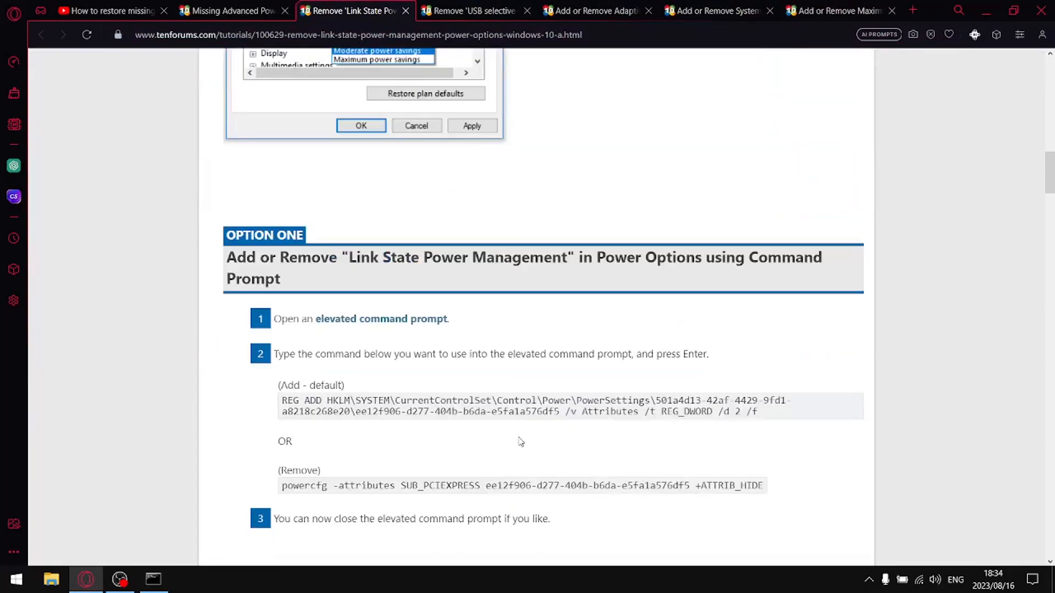
pyautogui.moveTo(758, 412); pyautogui.dragTo(293, 400)
pyautogui.rightClick(292, 406)
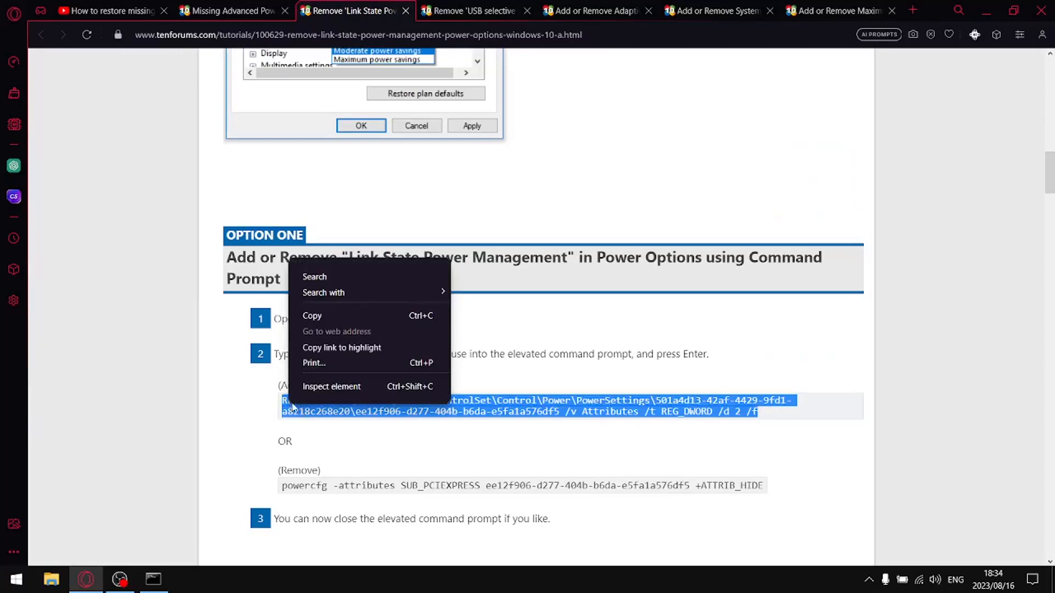
pyautogui.click(346, 316)
pyautogui.click(405, 11)
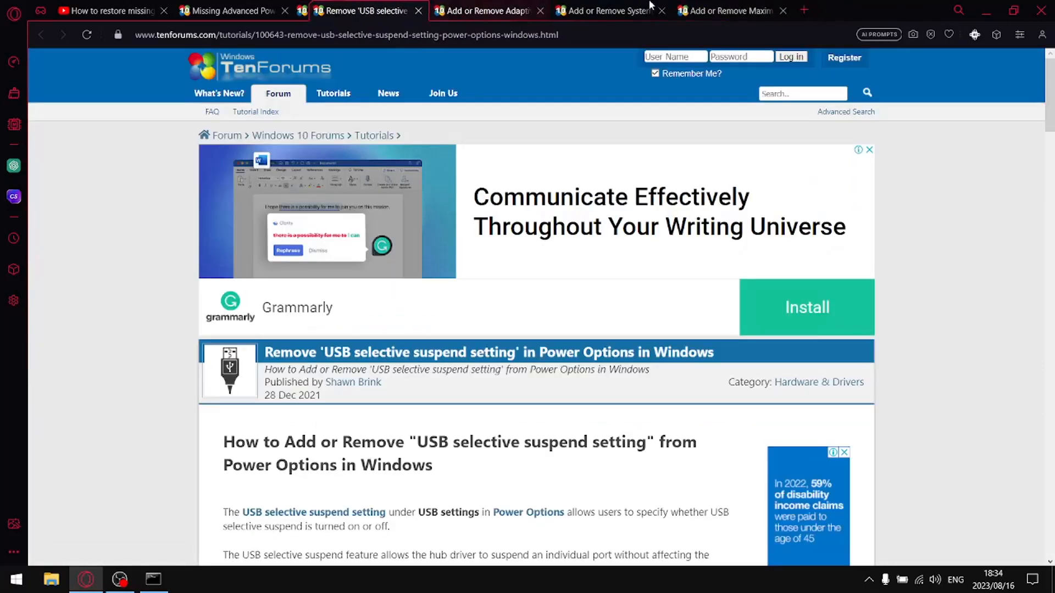
pyautogui.click(986, 11)
pyautogui.rightClick(382, 193)
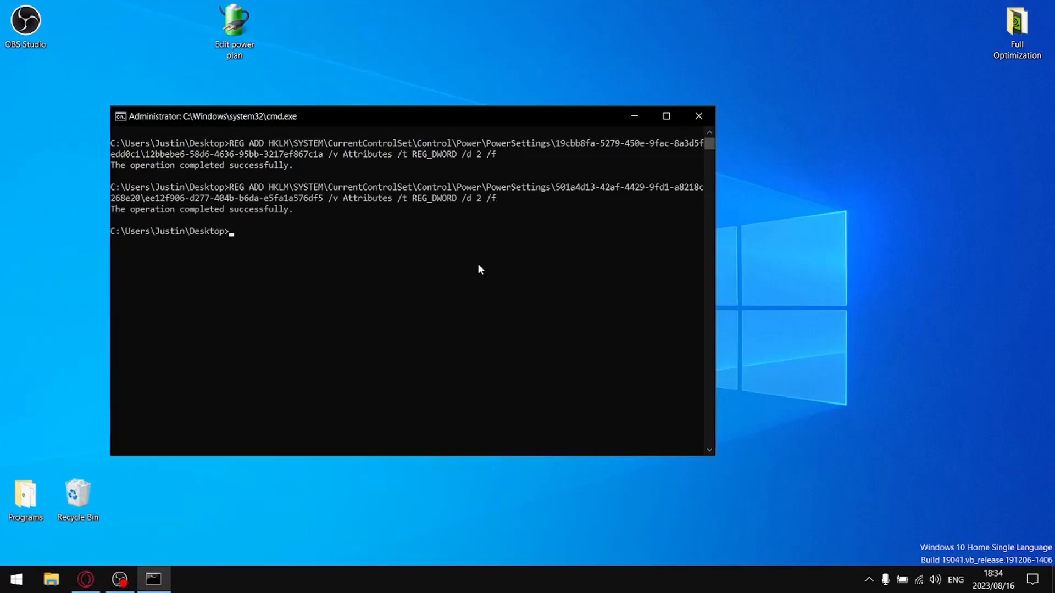
# Step: Copy the USB selective suspend REG ADD command, paste it into Command Prompt and run it
pyautogui.click(86, 579)
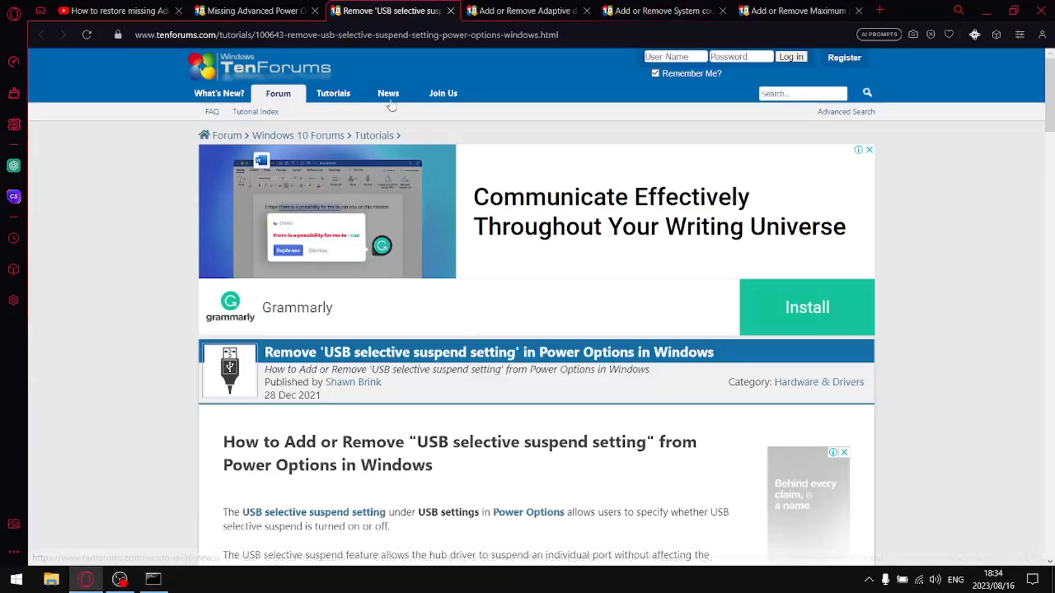
pyautogui.scroll(-15, 505, 247)
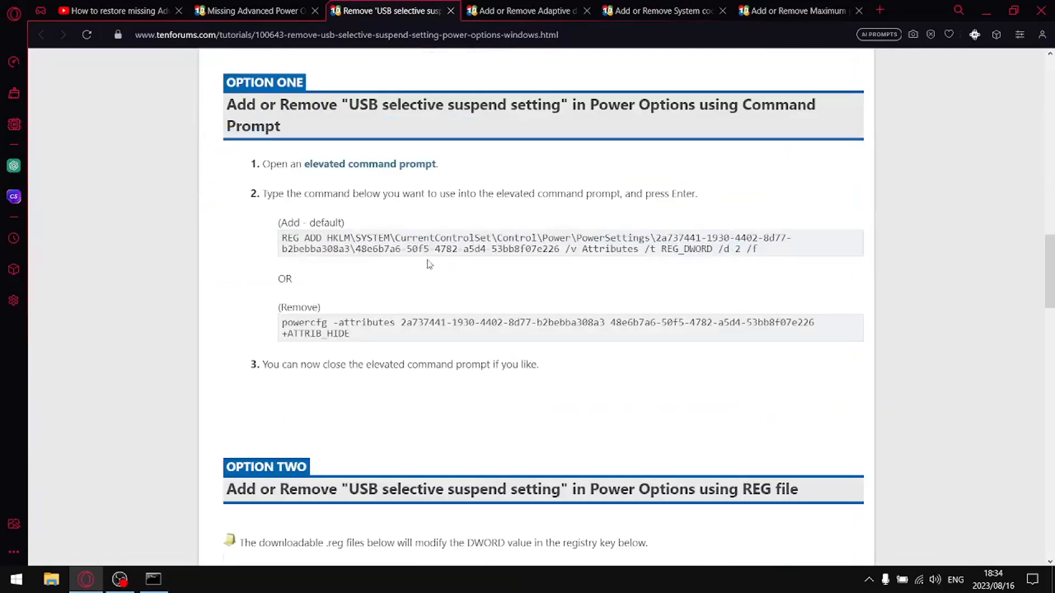
pyautogui.moveTo(429, 265); pyautogui.dragTo(299, 238)
pyautogui.rightClick(285, 236)
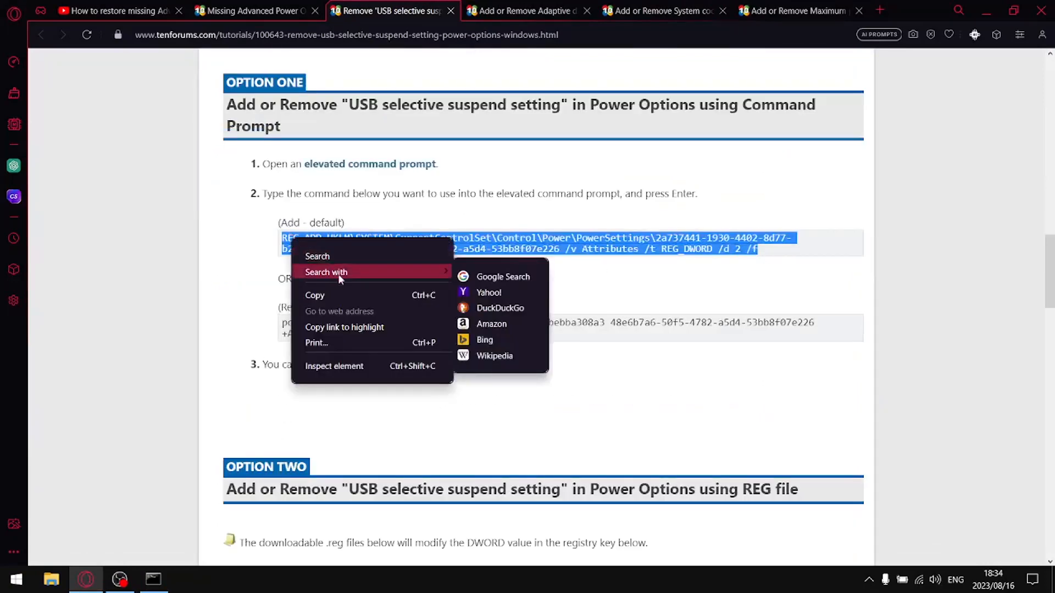
pyautogui.click(329, 292)
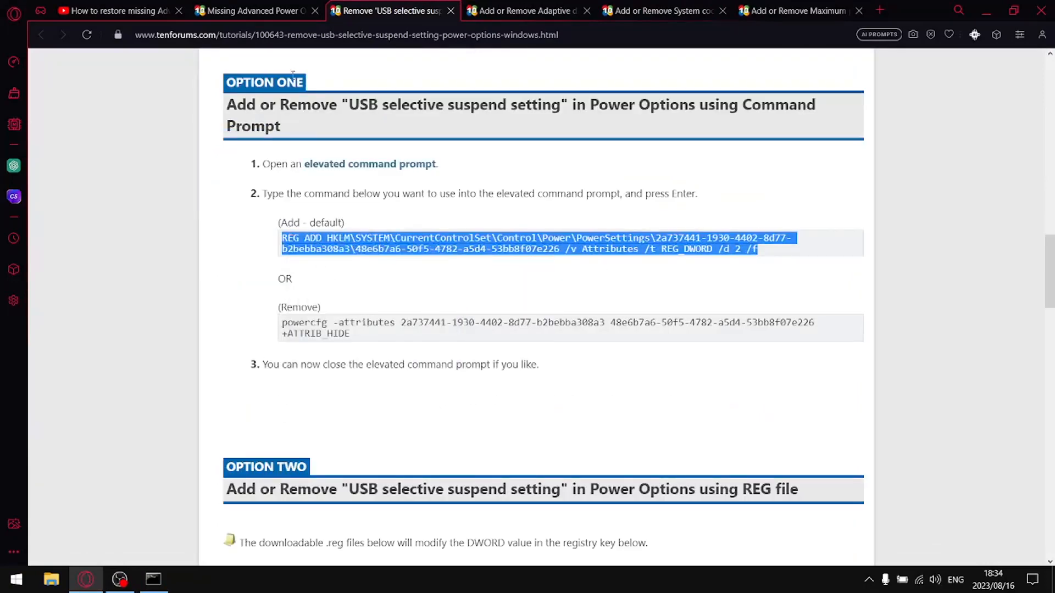
pyautogui.click(450, 11)
pyautogui.click(986, 11)
pyautogui.rightClick(351, 245)
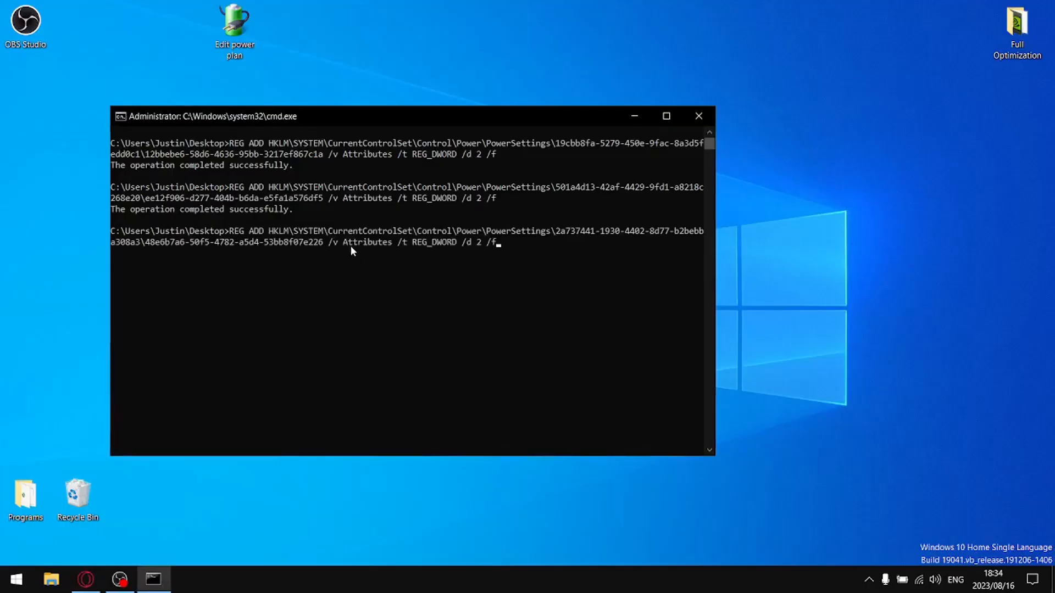
pyautogui.press('Return')
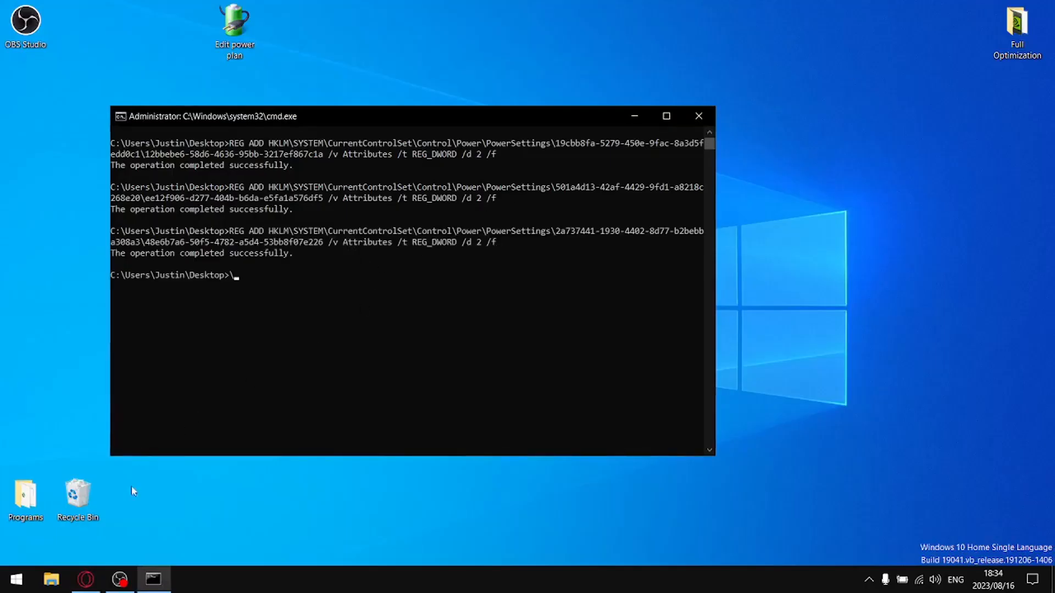
pyautogui.click(78, 585)
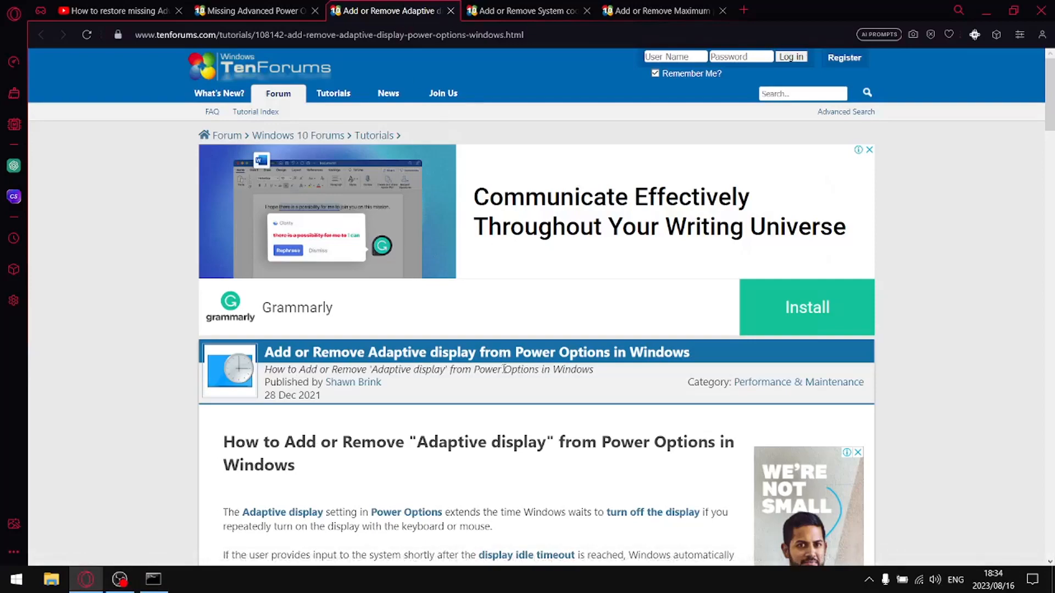
# Step: Copy the Adaptive display REG ADD command from its tutorial and close the tab
pyautogui.scroll(-15, 504, 369)
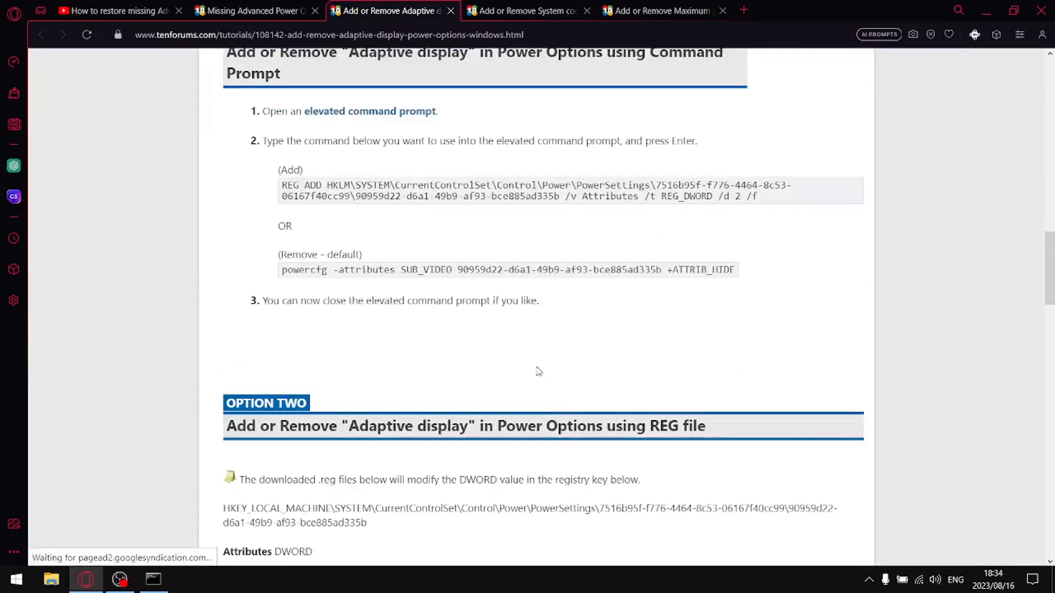
pyautogui.moveTo(796, 197); pyautogui.dragTo(283, 185)
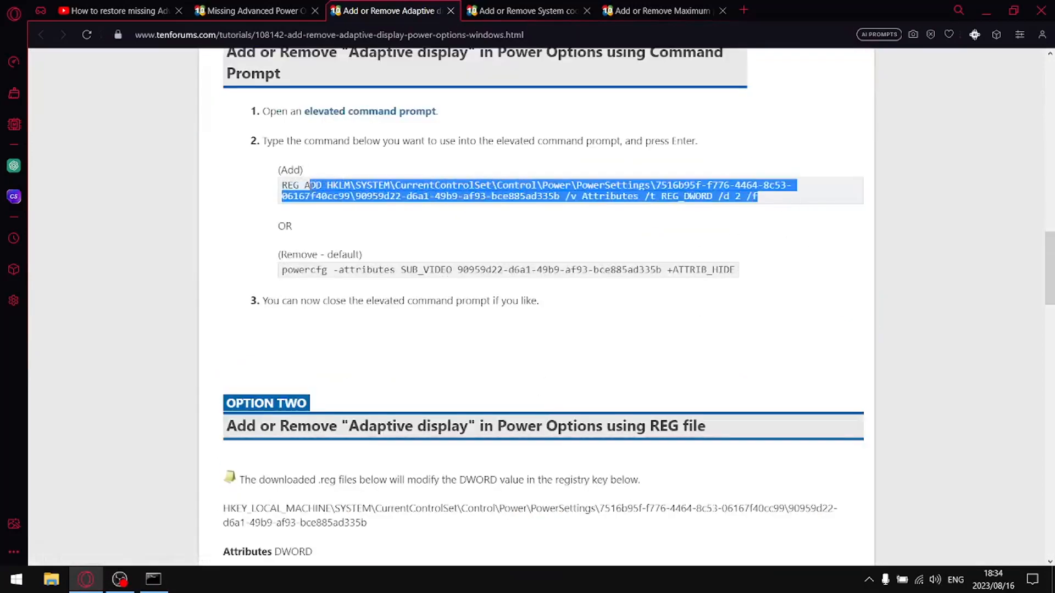
pyautogui.rightClick(288, 188)
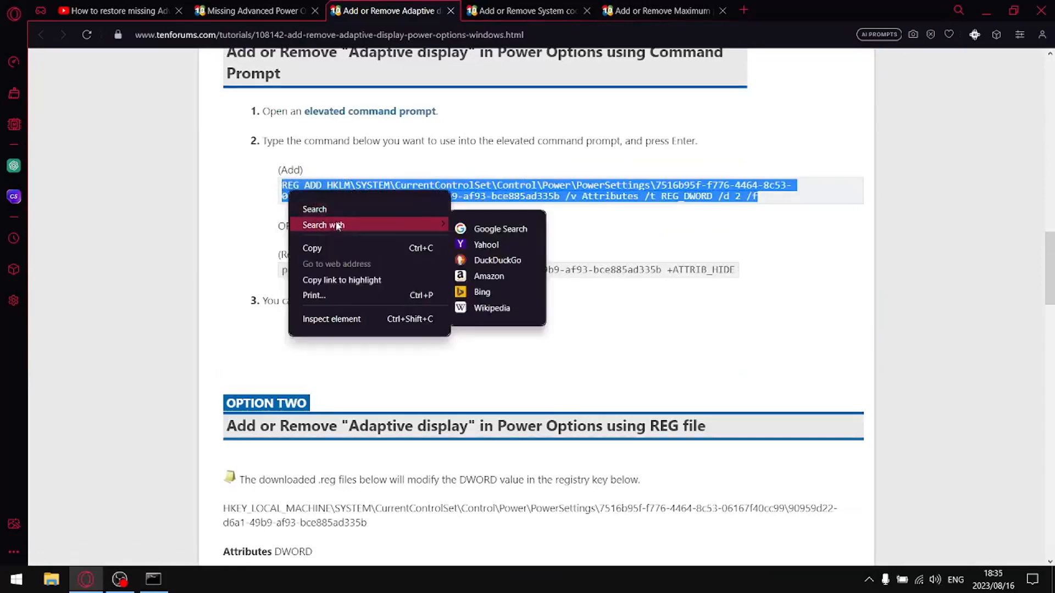
pyautogui.click(330, 242)
pyautogui.click(449, 11)
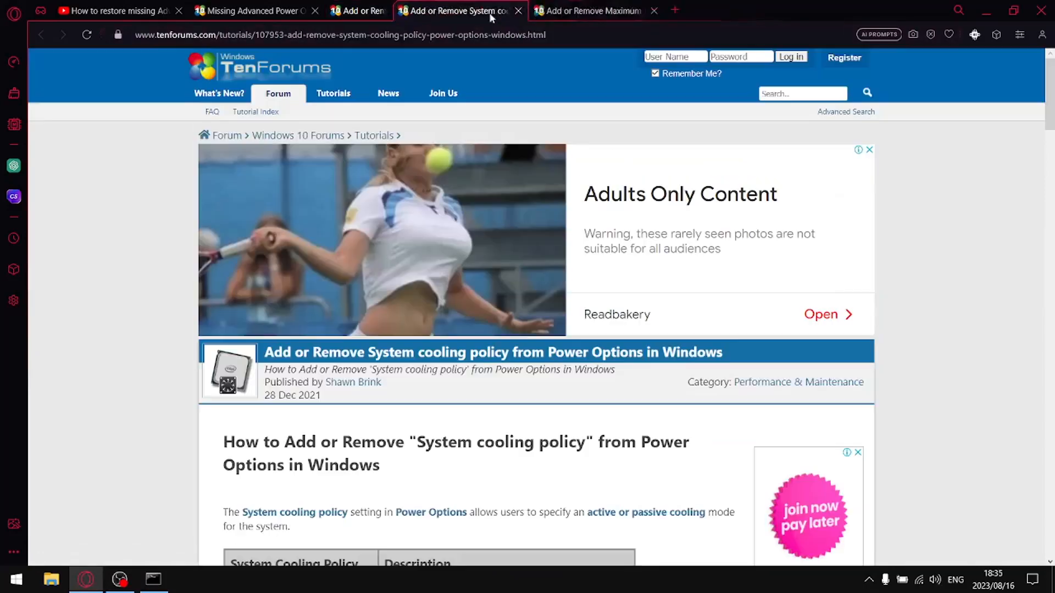
# Step: Run the Adaptive display command in Command Prompt, which fails as '\REG' not recognized, then paste it again
pyautogui.click(986, 11)
pyautogui.rightClick(295, 288)
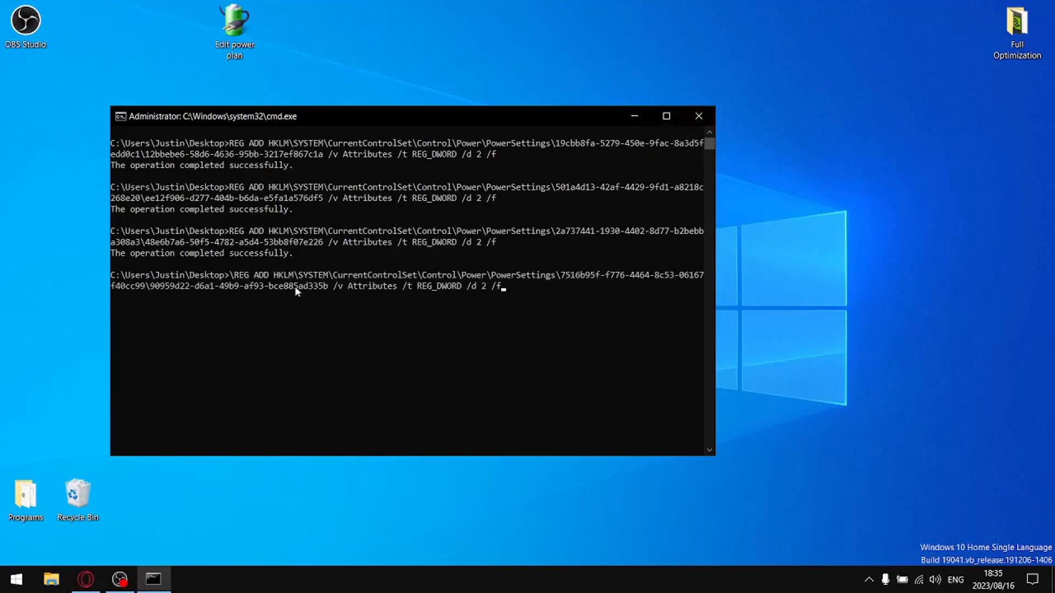
pyautogui.write('\\')
pyautogui.press('Return')
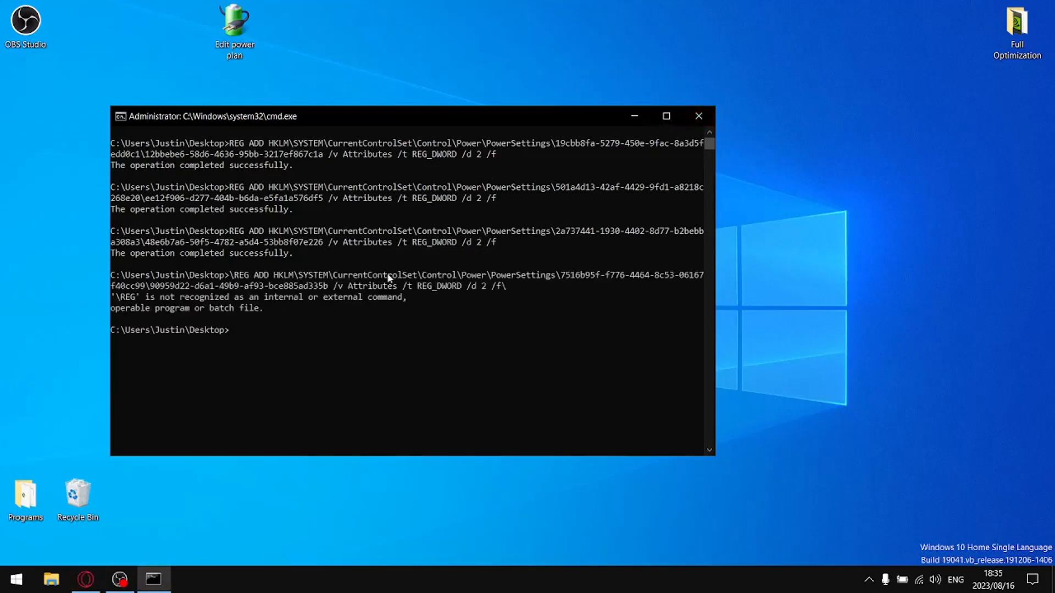
pyautogui.rightClick(258, 339)
# Step: Rerun the Adaptive display REG ADD command successfully and return to the System cooling policy tutorial
pyautogui.press('Return')
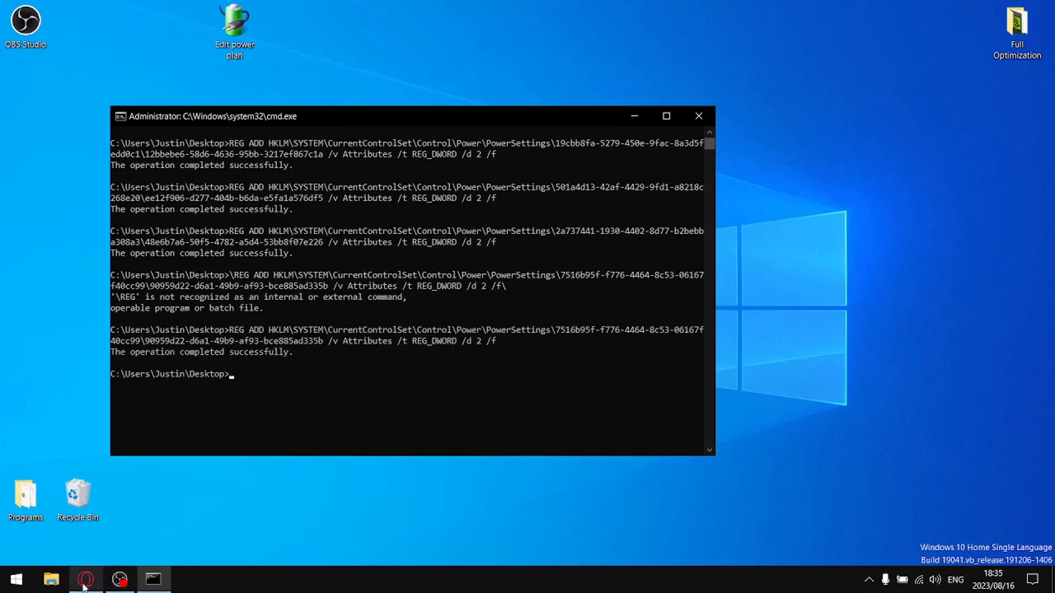
pyautogui.moveTo(86, 580)
pyautogui.click(121, 552)
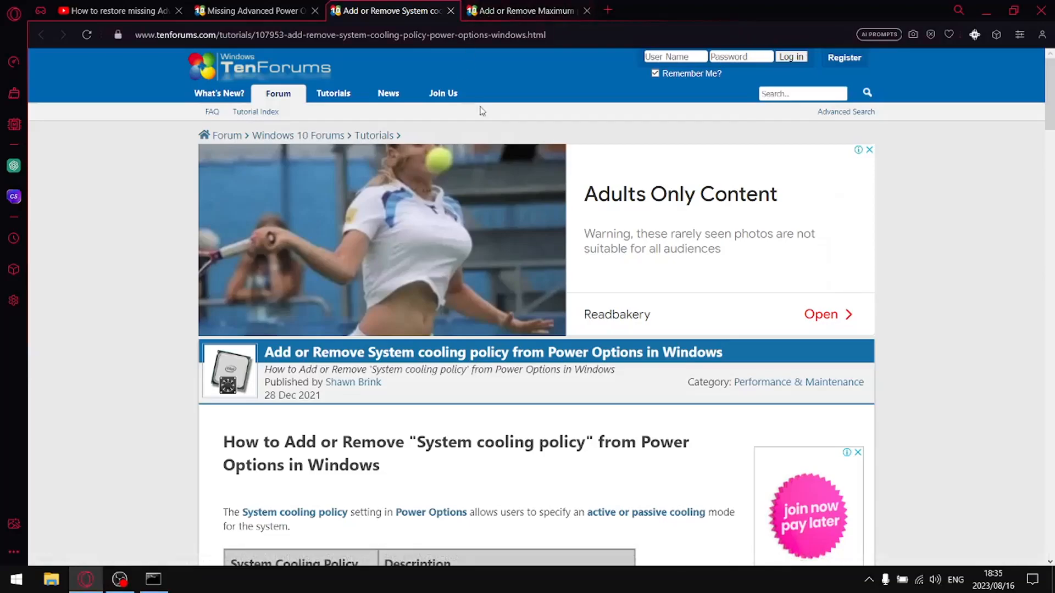
pyautogui.scroll(-12, 561, 390)
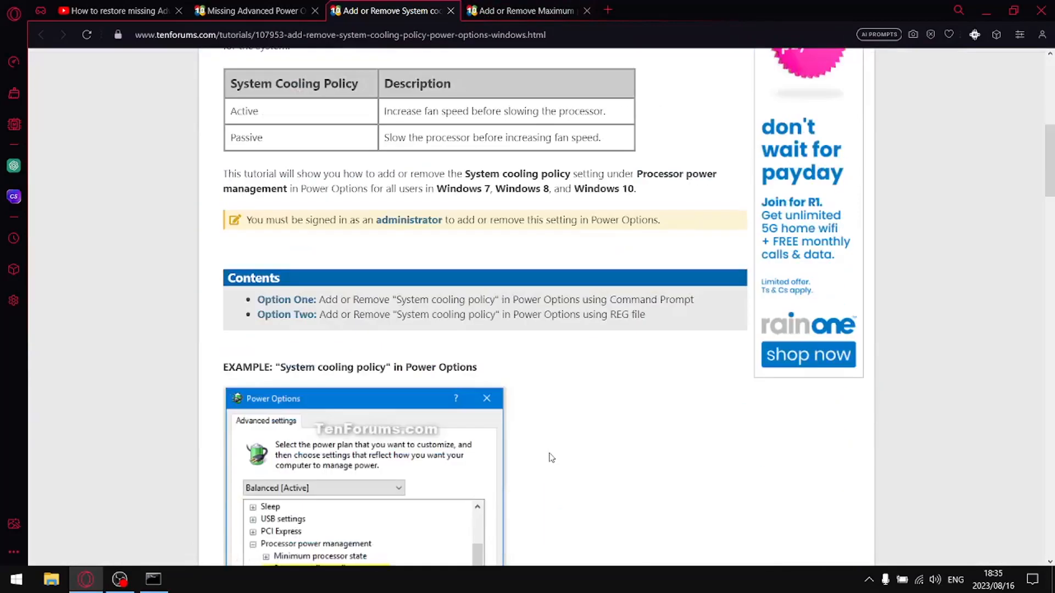
pyautogui.scroll(-5, 589, 467)
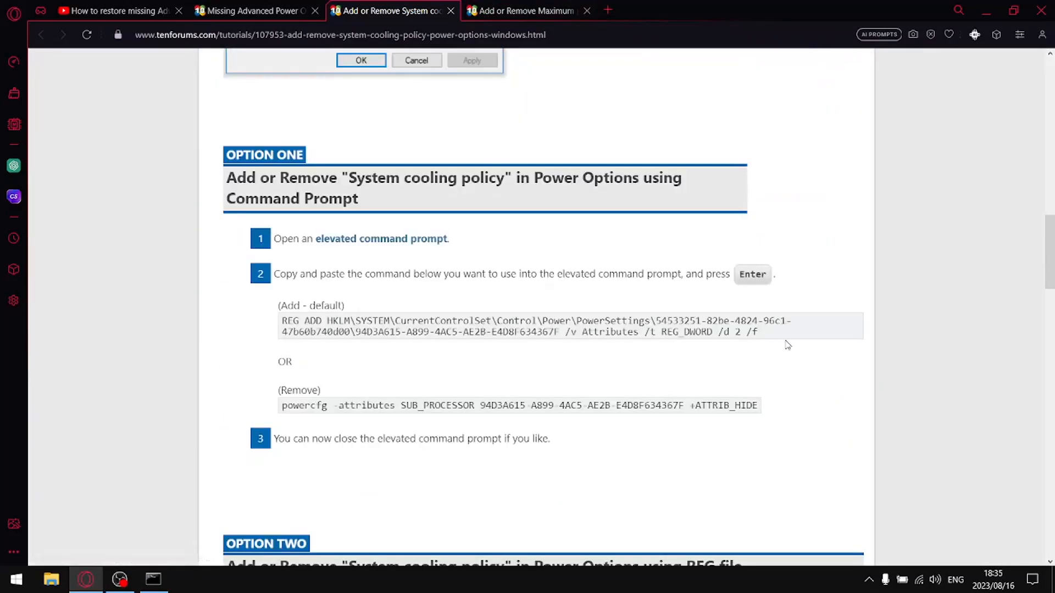
# Step: Copy the System cooling policy REG ADD command and run it in Command Prompt
pyautogui.moveTo(787, 344); pyautogui.dragTo(305, 332)
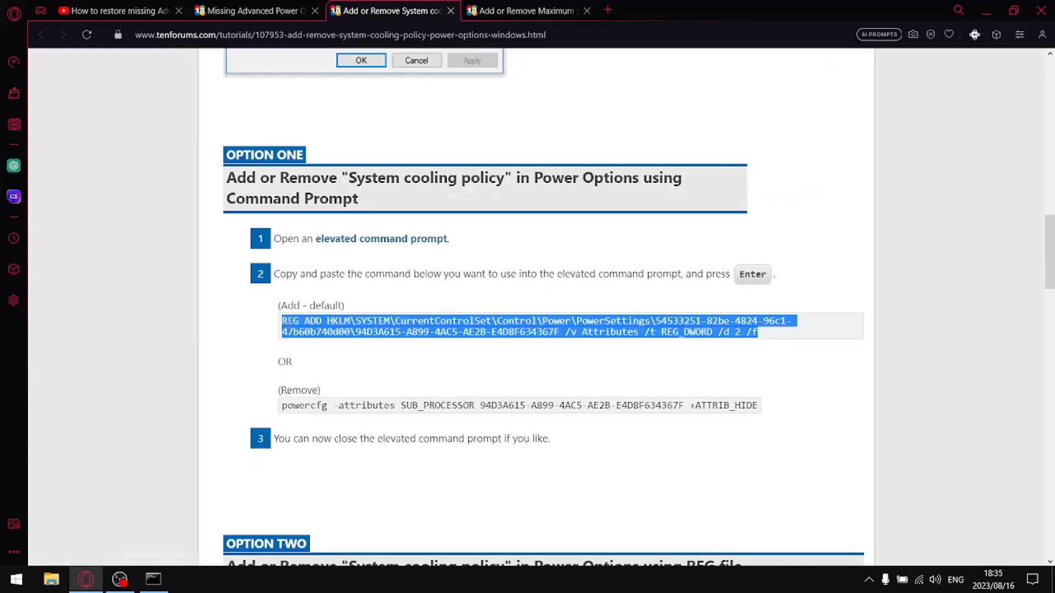
pyautogui.rightClick(284, 324)
pyautogui.click(323, 380)
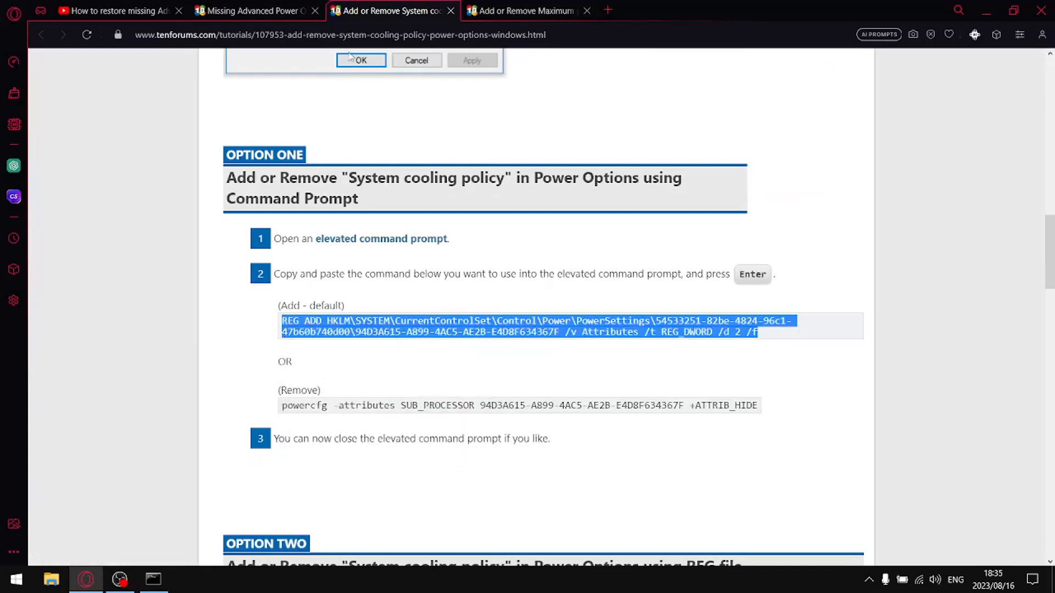
pyautogui.click(450, 10)
pyautogui.click(985, 10)
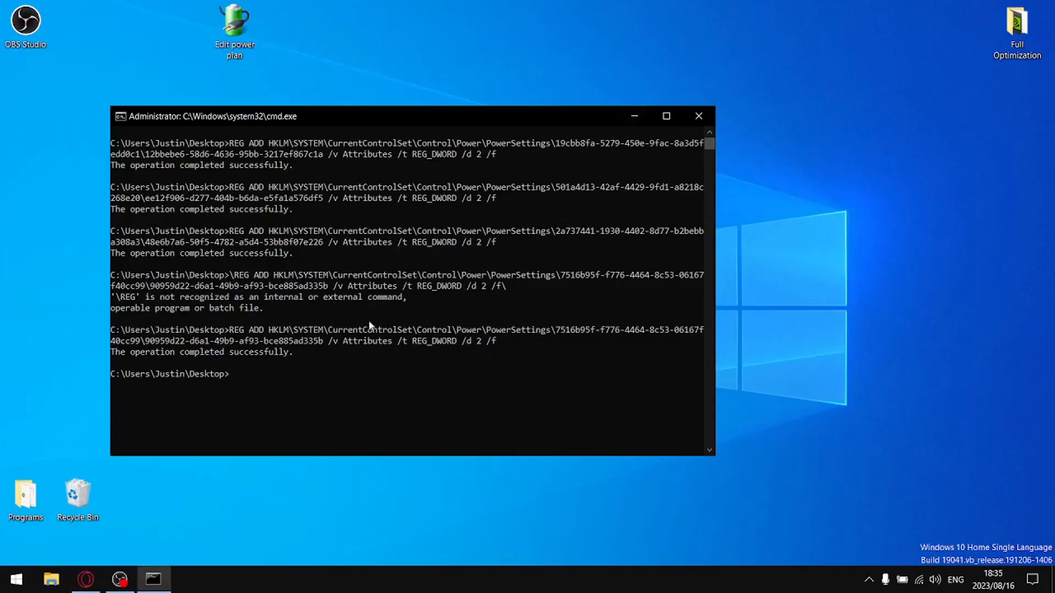
pyautogui.rightClick(309, 375)
pyautogui.press('Return')
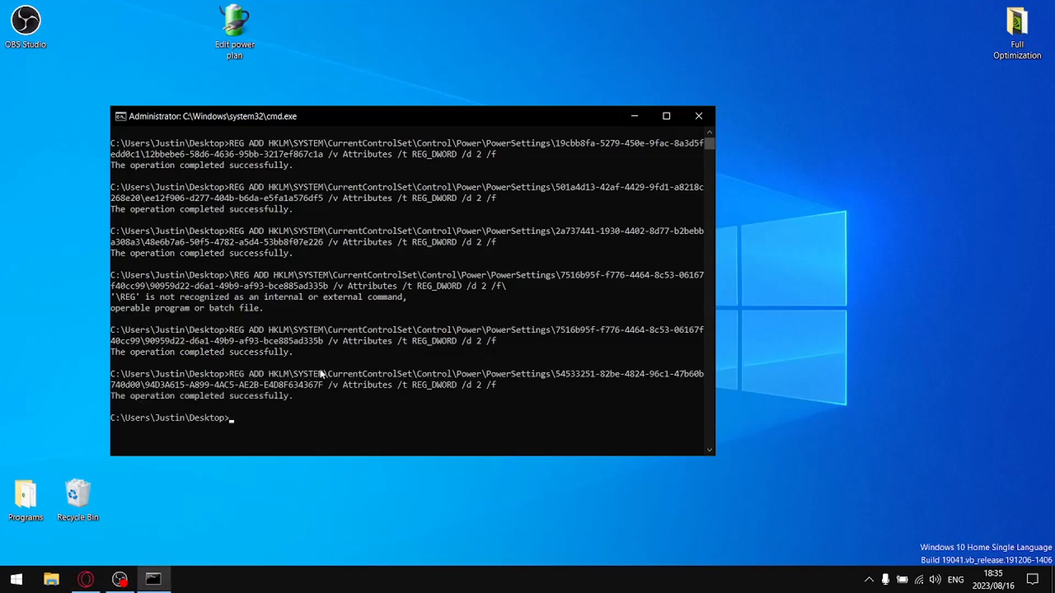
# Step: Copy the Maximum processor state REG ADD command and run it in Command Prompt
pyautogui.click(85, 580)
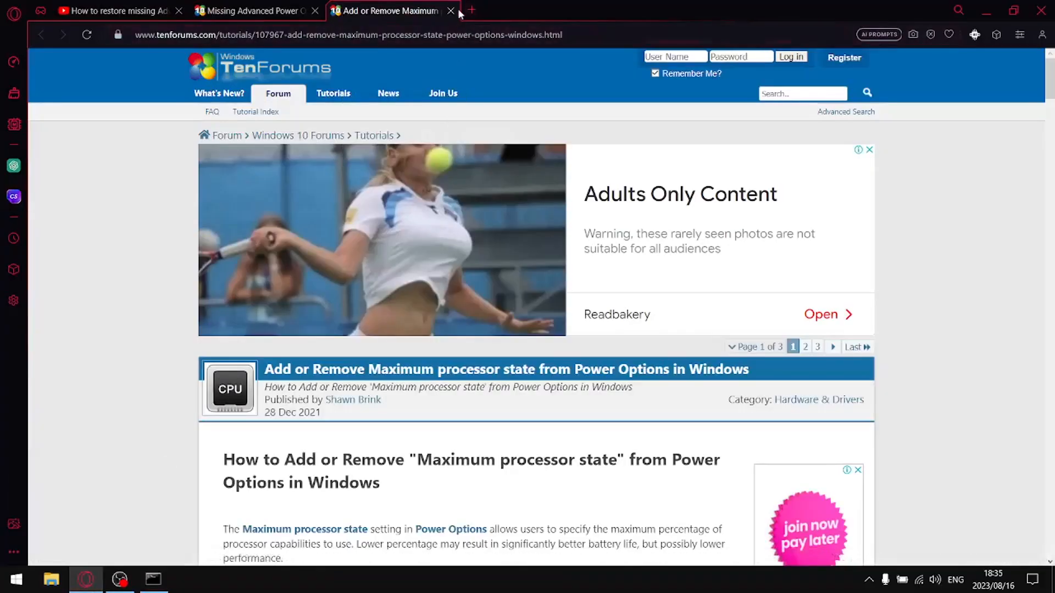
pyautogui.scroll(-15, 603, 388)
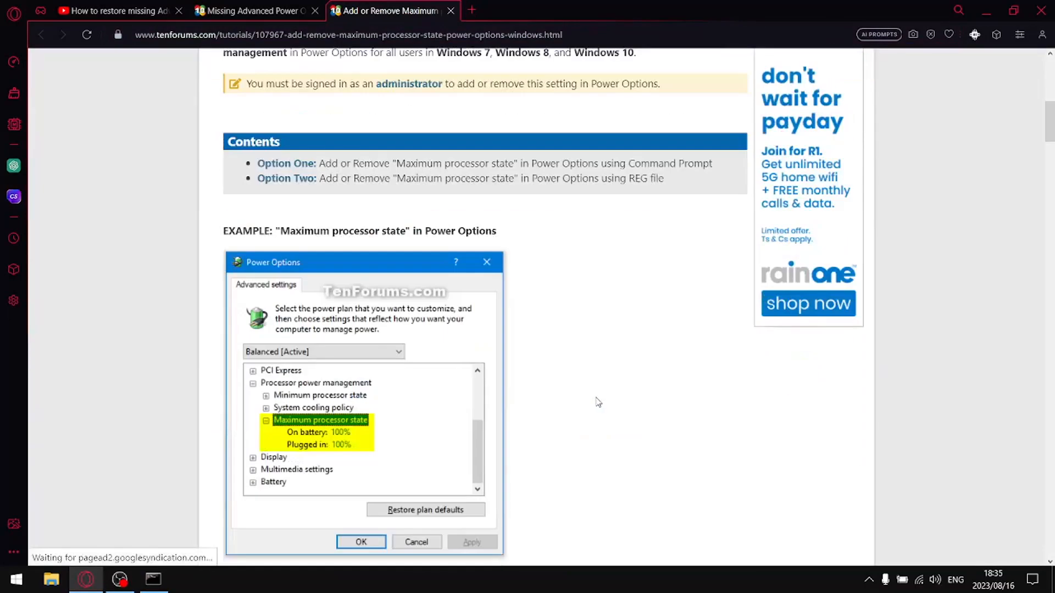
pyautogui.moveTo(766, 266); pyautogui.dragTo(287, 254)
pyautogui.rightClick(281, 253)
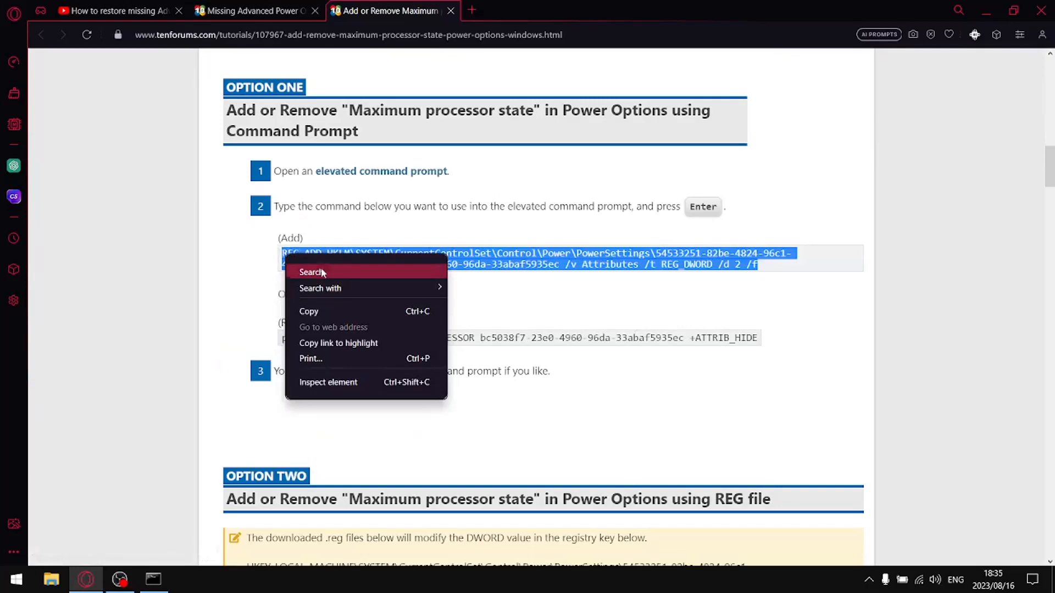
pyautogui.click(310, 303)
pyautogui.click(449, 11)
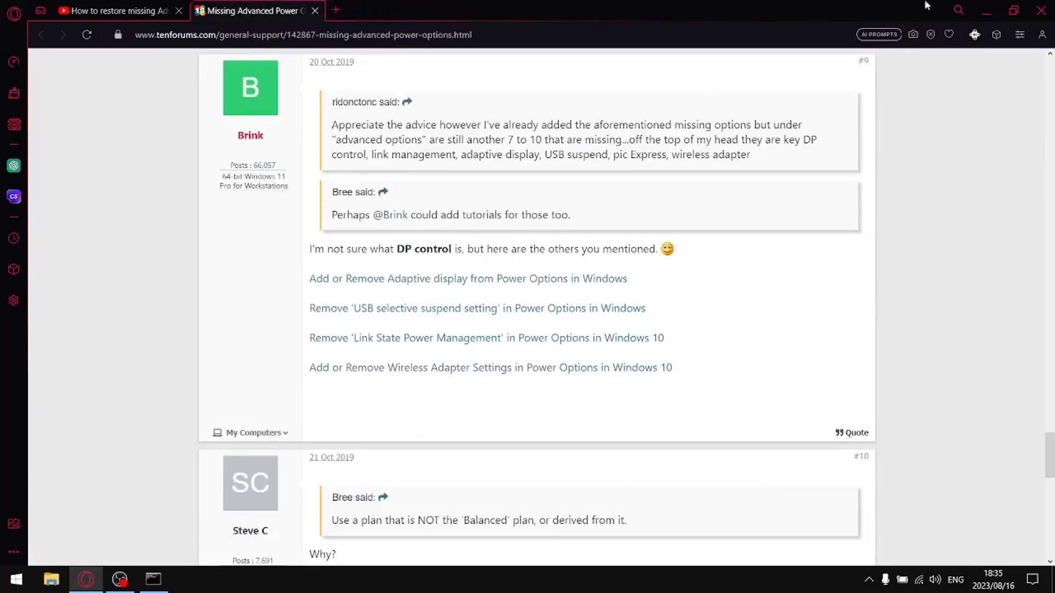
pyautogui.click(993, 13)
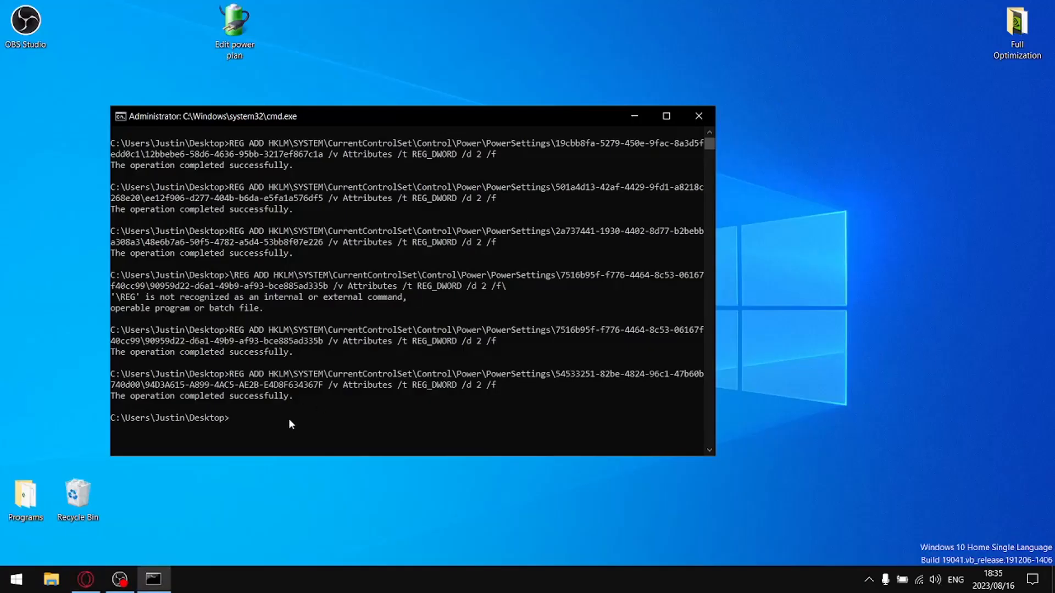
pyautogui.rightClick(360, 448)
pyautogui.press('Return')
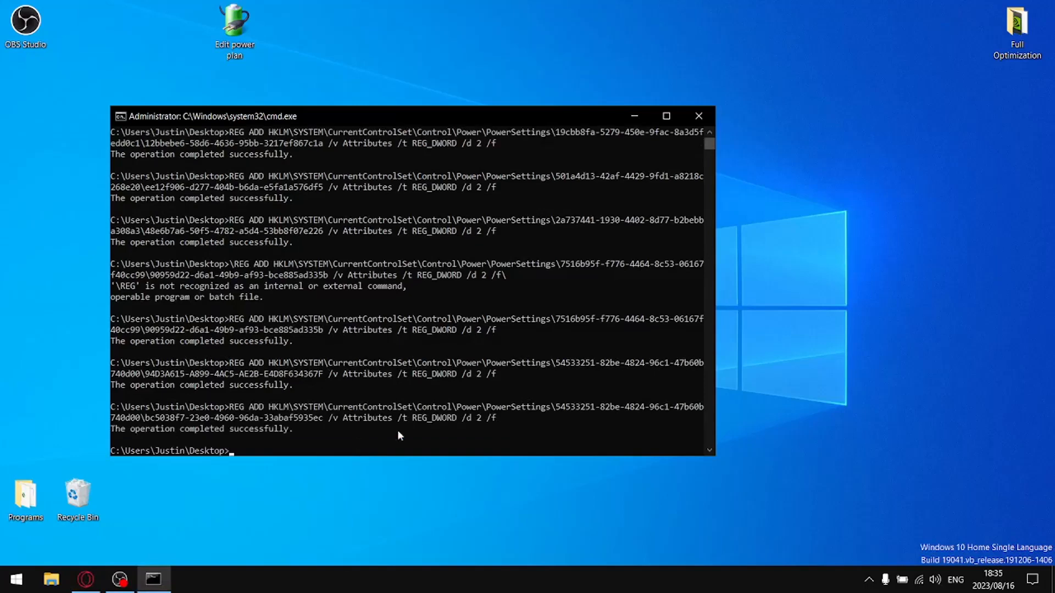
# Step: Close Command Prompt and Opera, then open the power plan's advanced power settings
pyautogui.click(711, 118)
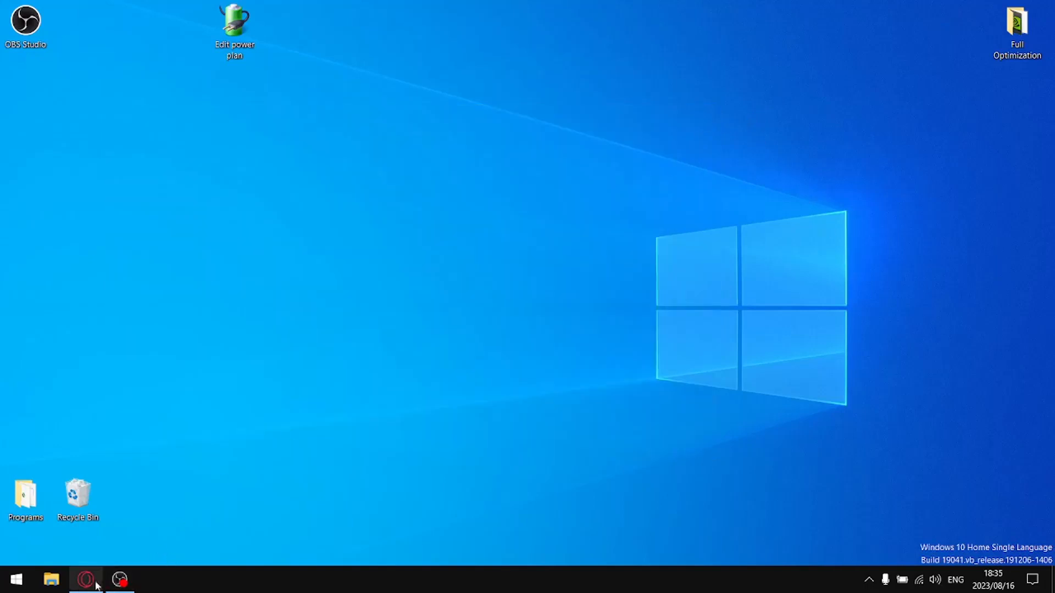
pyautogui.moveTo(80, 582)
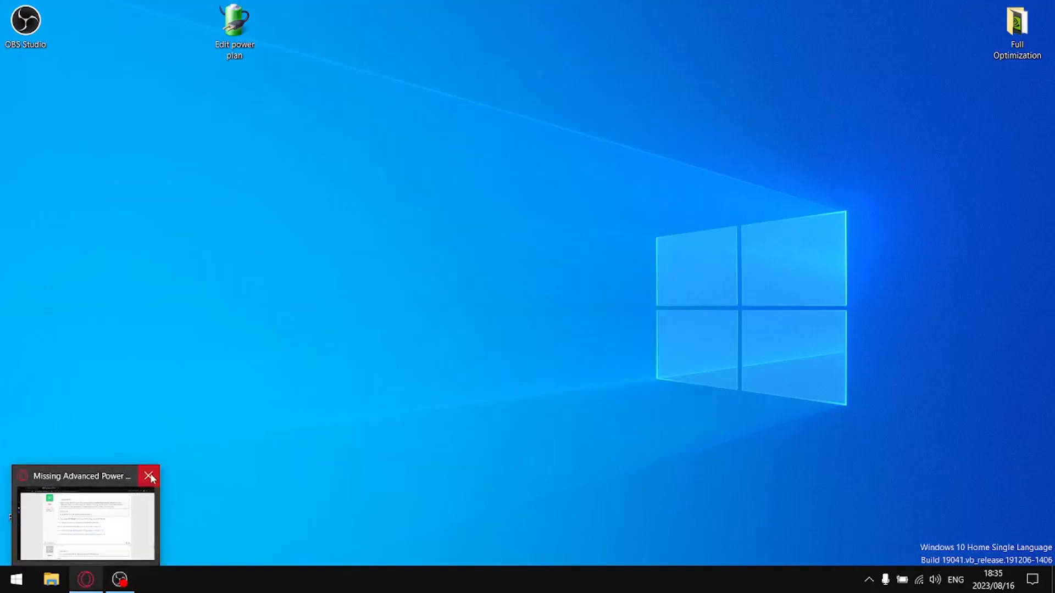
pyautogui.click(151, 476)
pyautogui.doubleClick(250, 33)
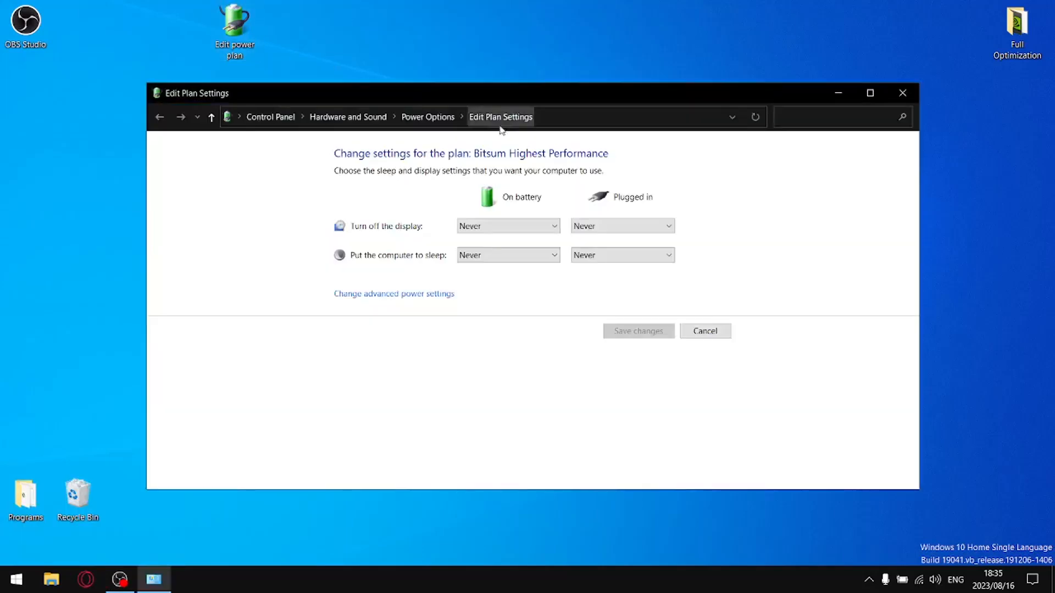
pyautogui.click(400, 295)
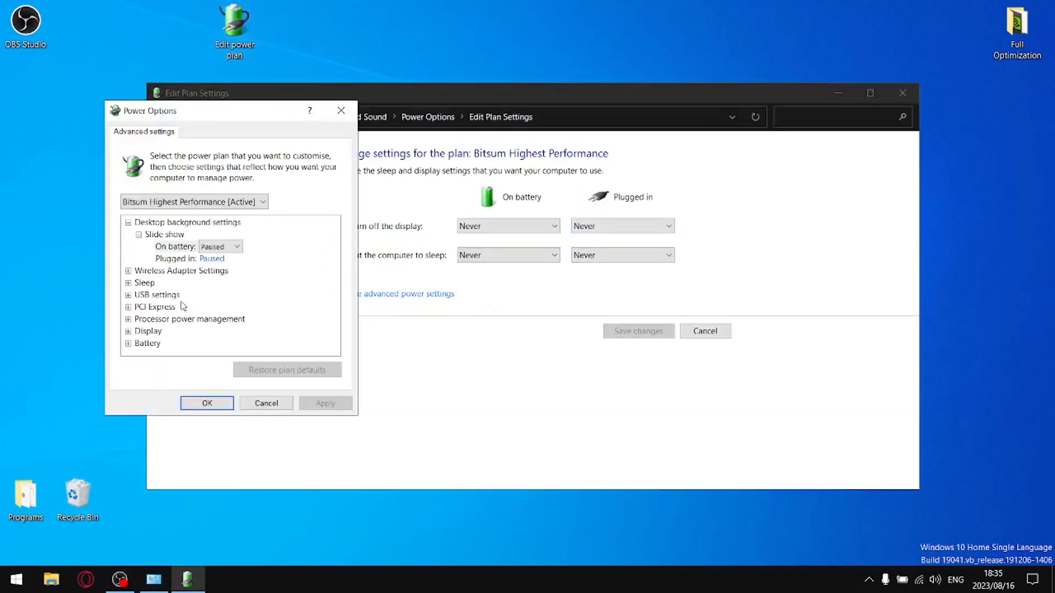
# Step: Set the wireless adapter Power Saving Mode on battery to Maximum Performance
pyautogui.click(128, 270)
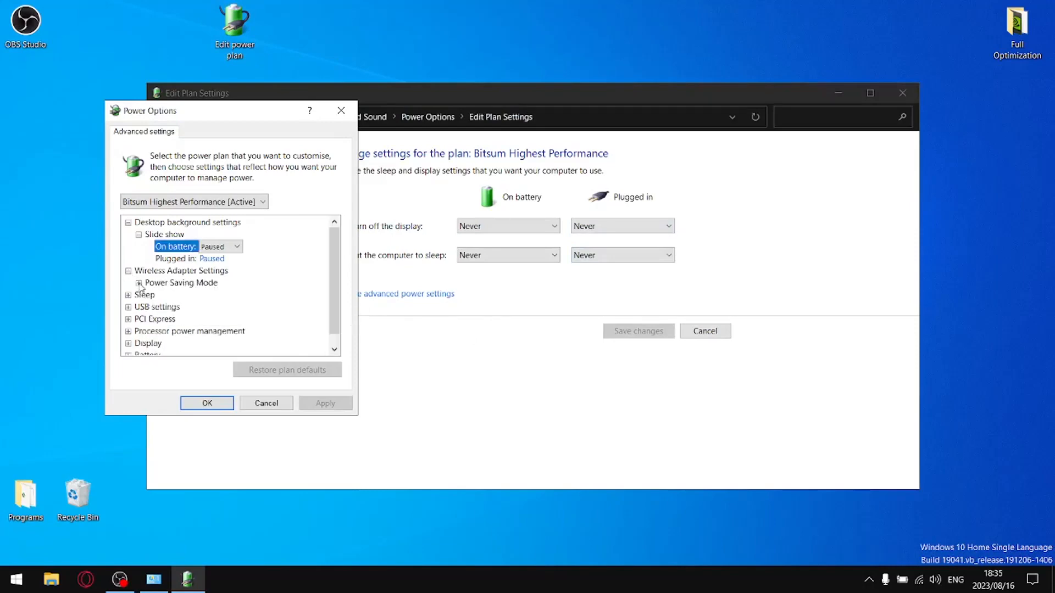
pyautogui.click(138, 282)
pyautogui.click(239, 295)
pyautogui.click(242, 295)
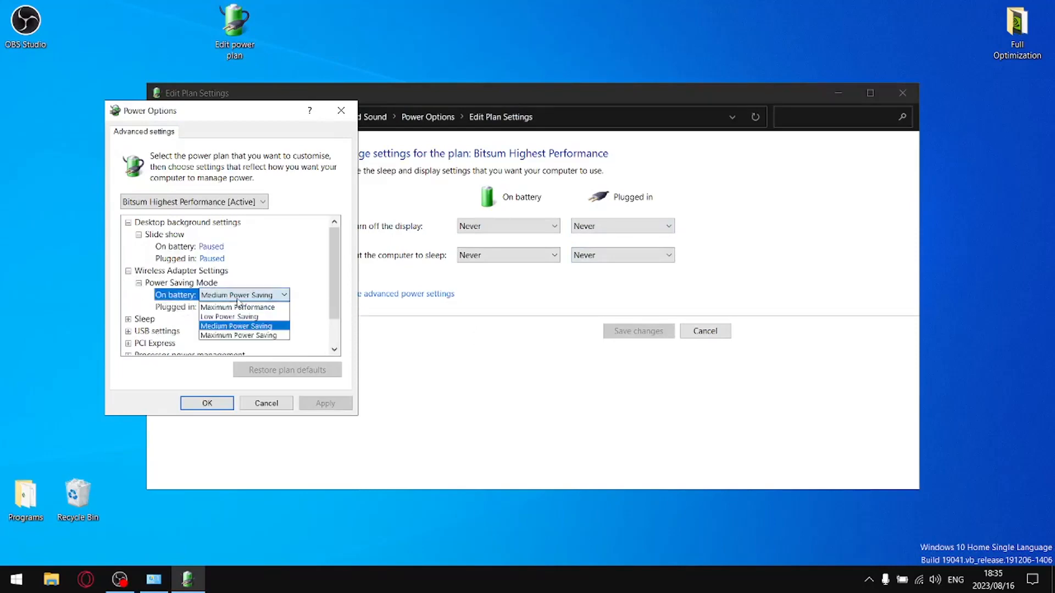
pyautogui.click(236, 305)
# Step: Set USB selective suspend on battery to Disabled
pyautogui.click(128, 319)
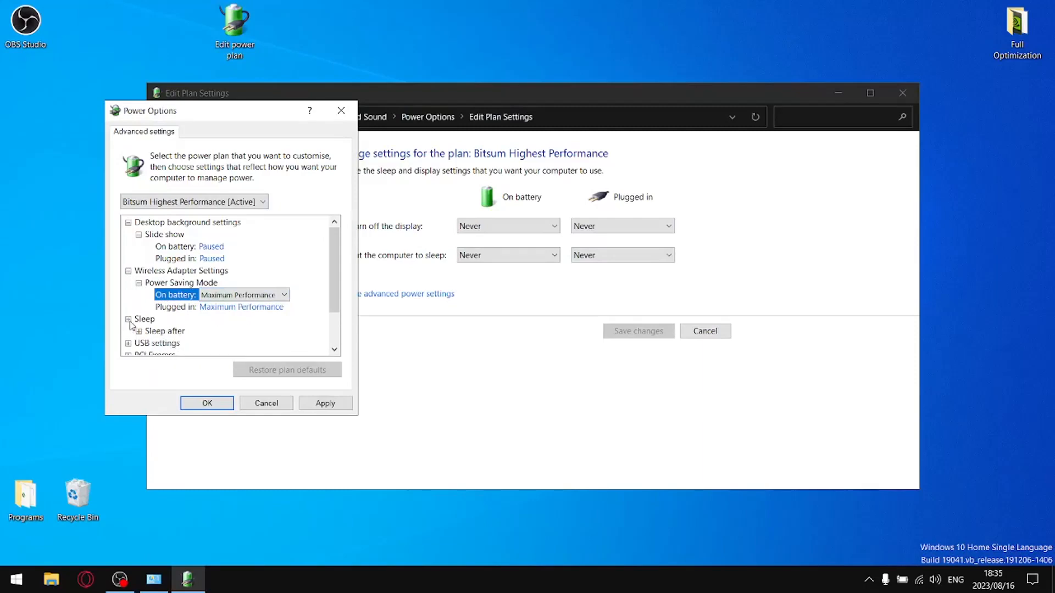
pyautogui.click(138, 331)
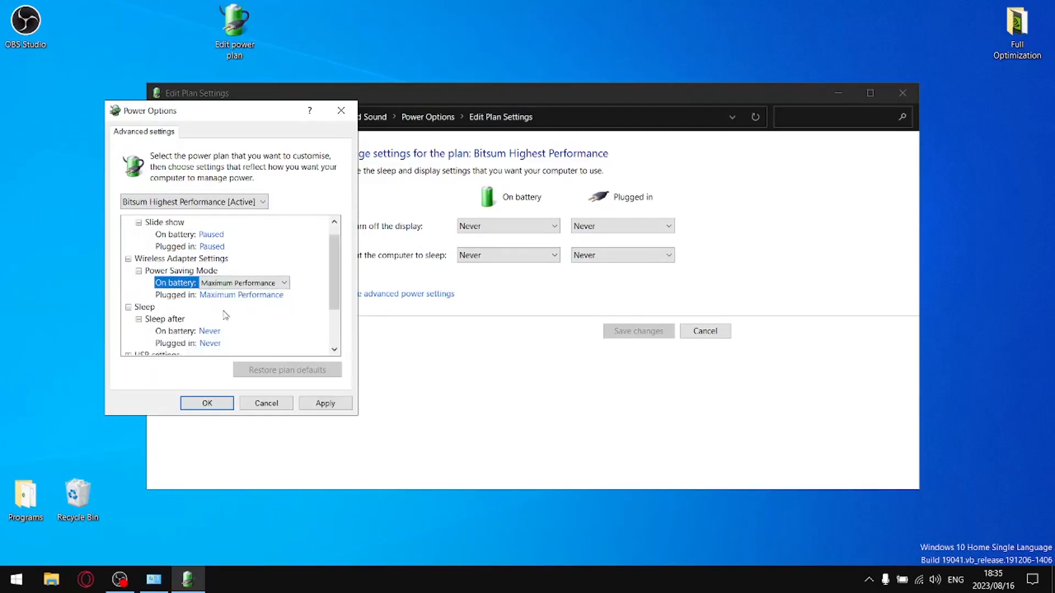
pyautogui.scroll(-2, 137, 319)
pyautogui.click(128, 295)
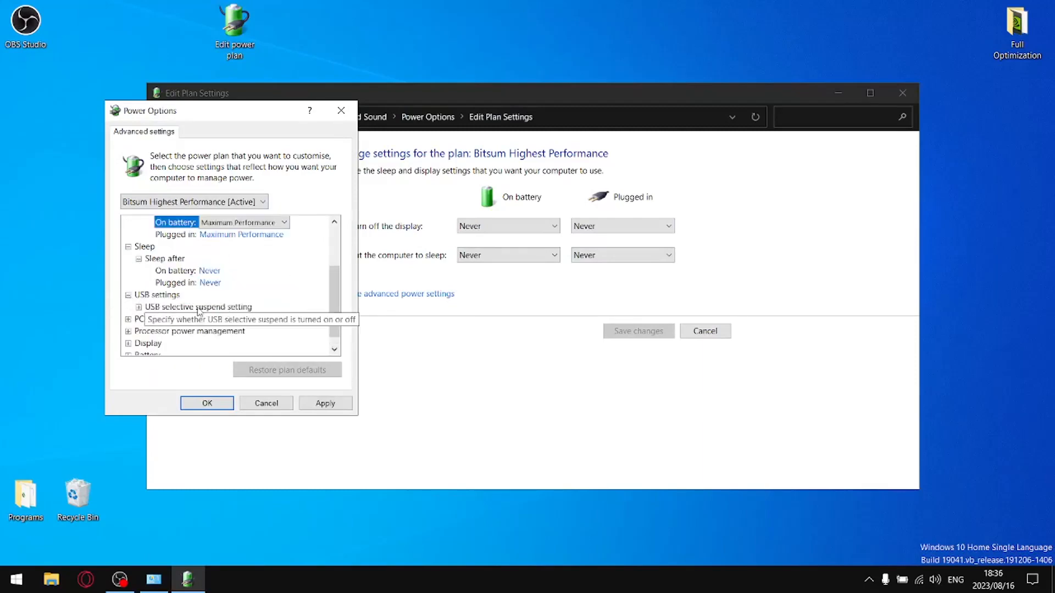
pyautogui.click(139, 307)
pyautogui.click(213, 319)
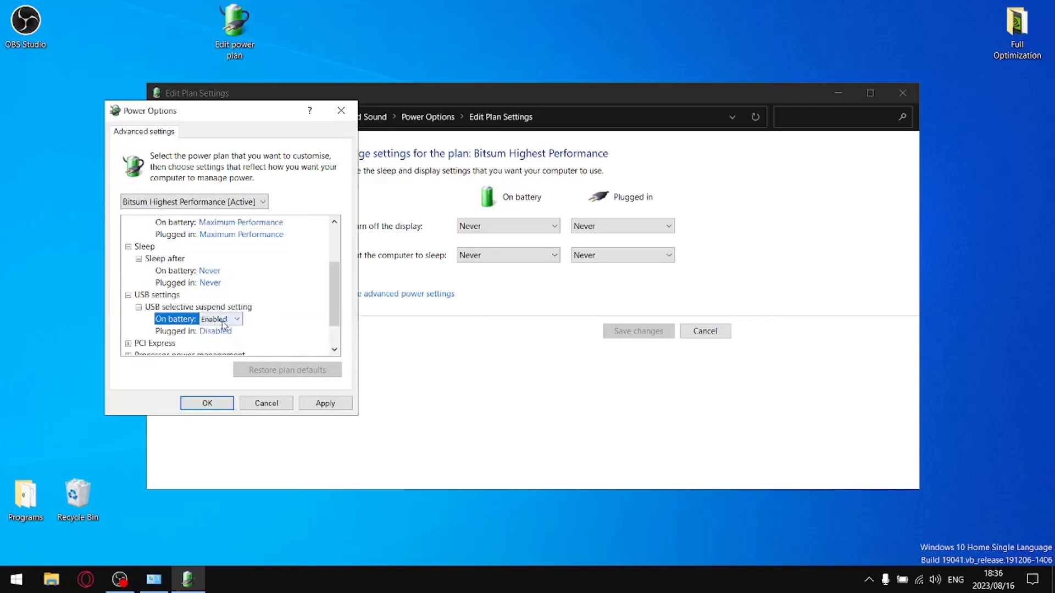
pyautogui.click(225, 319)
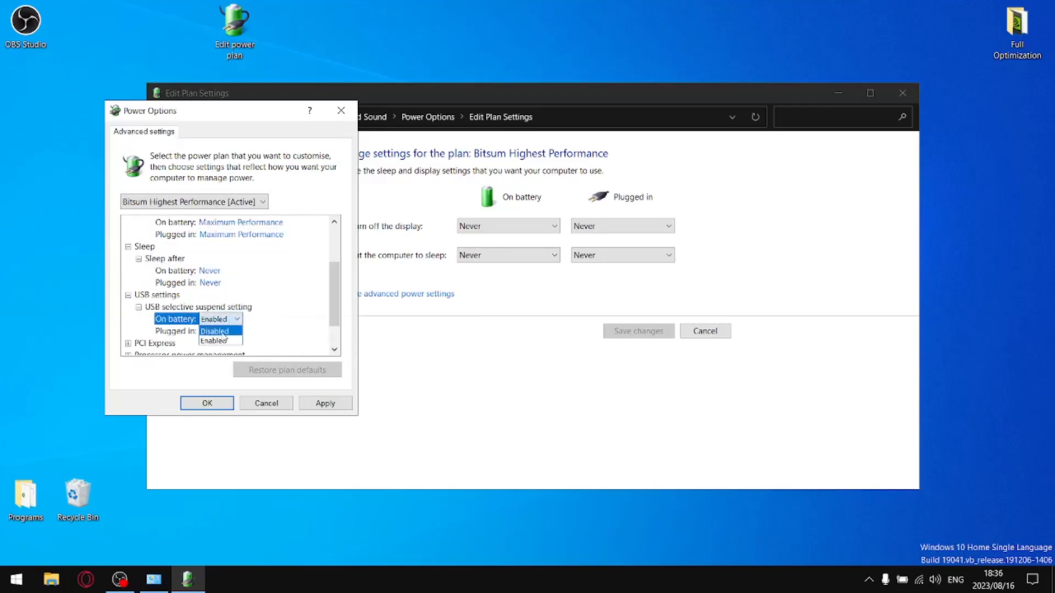
pyautogui.click(229, 333)
# Step: Turn PCI Express Link State Power Management Off on battery
pyautogui.scroll(-1, 219, 319)
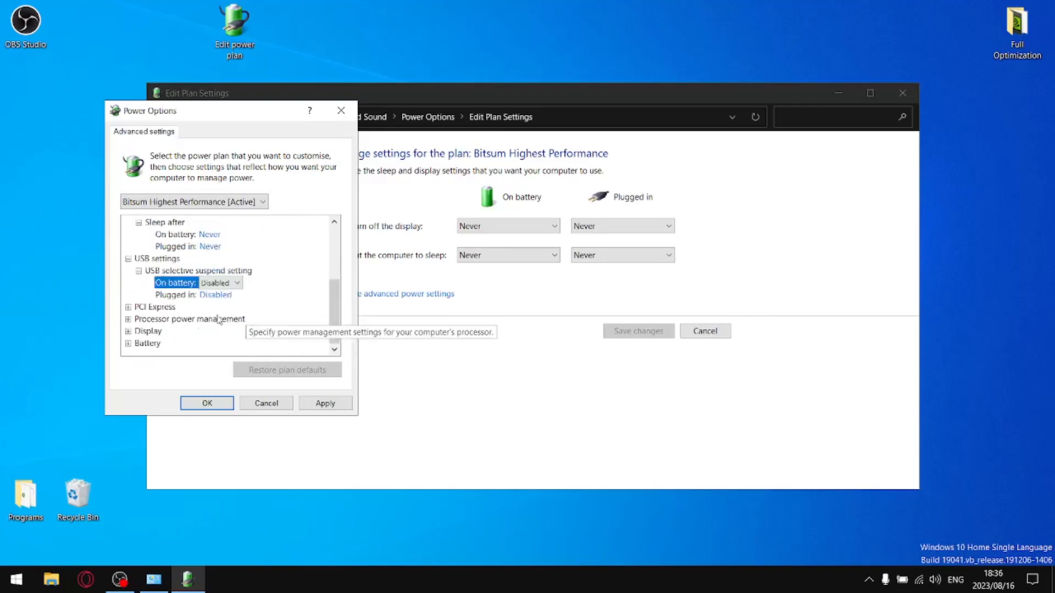
pyautogui.click(128, 307)
pyautogui.click(139, 318)
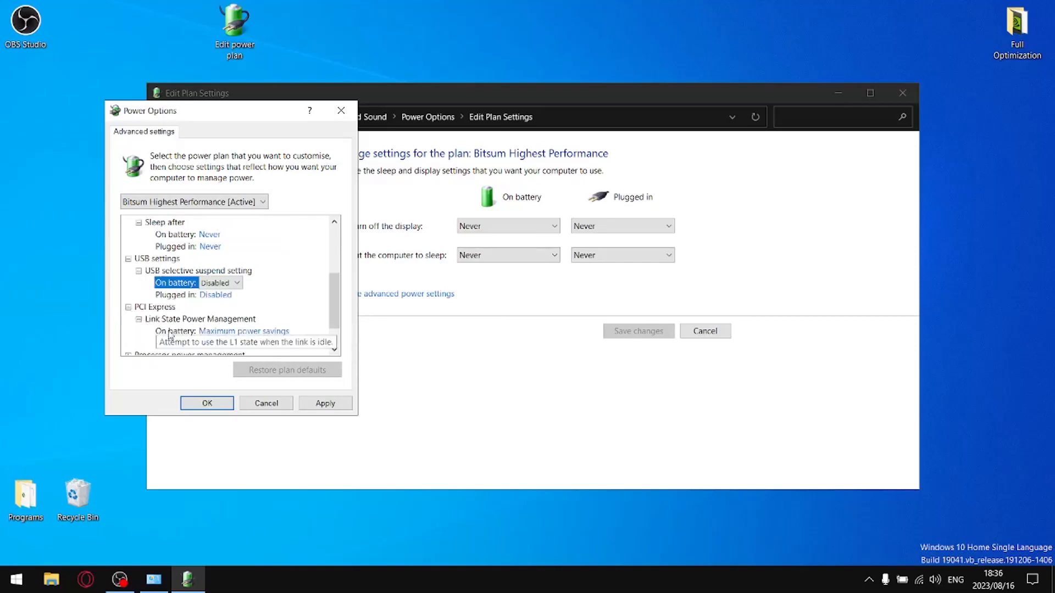
pyautogui.click(230, 332)
pyautogui.click(230, 333)
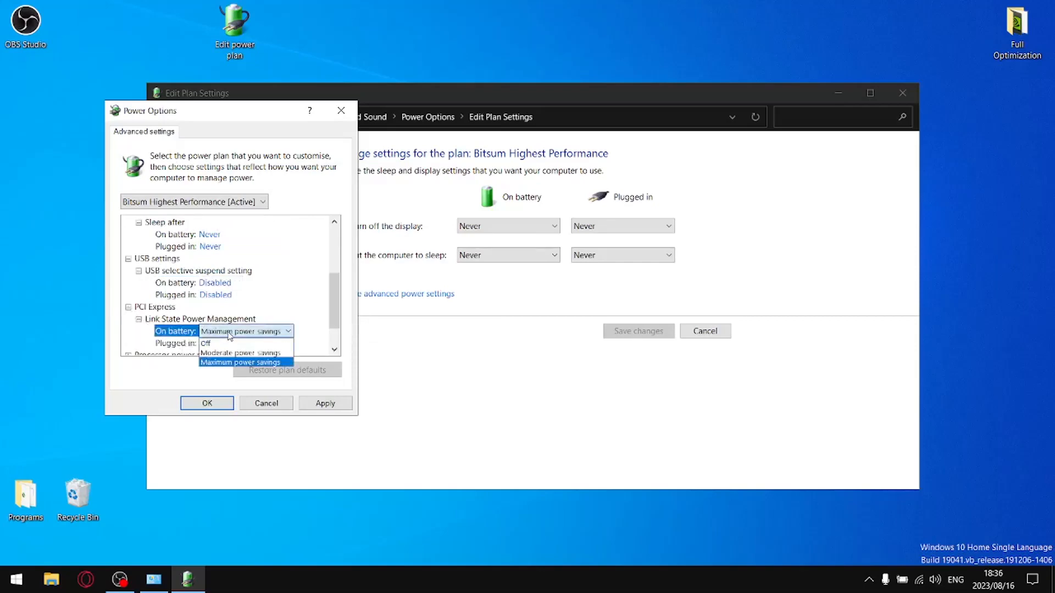
pyautogui.click(207, 344)
# Step: Set System cooling policy on battery to Active
pyautogui.scroll(-1, 299, 314)
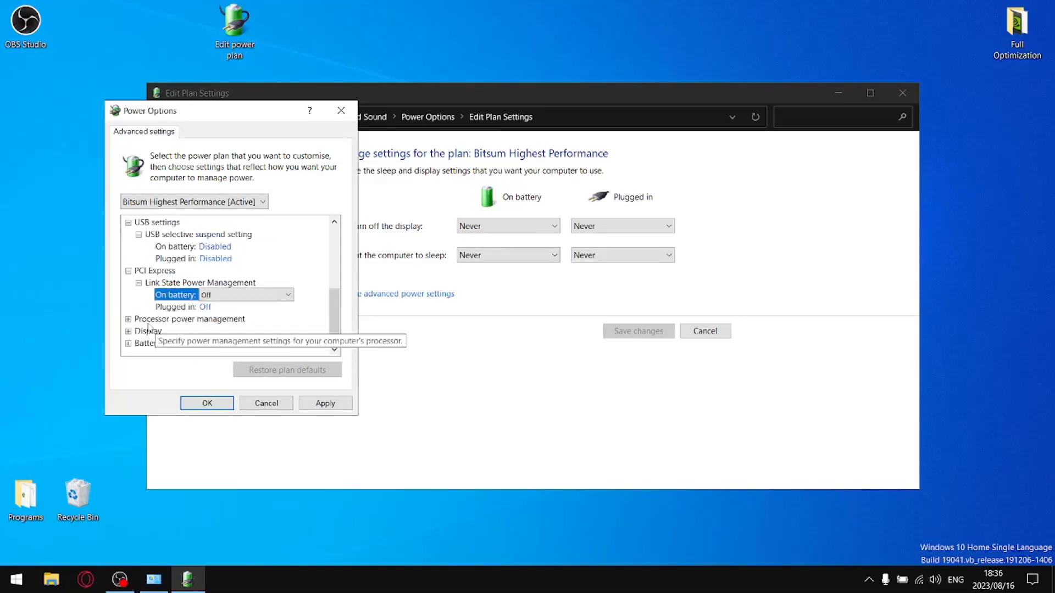
pyautogui.click(129, 319)
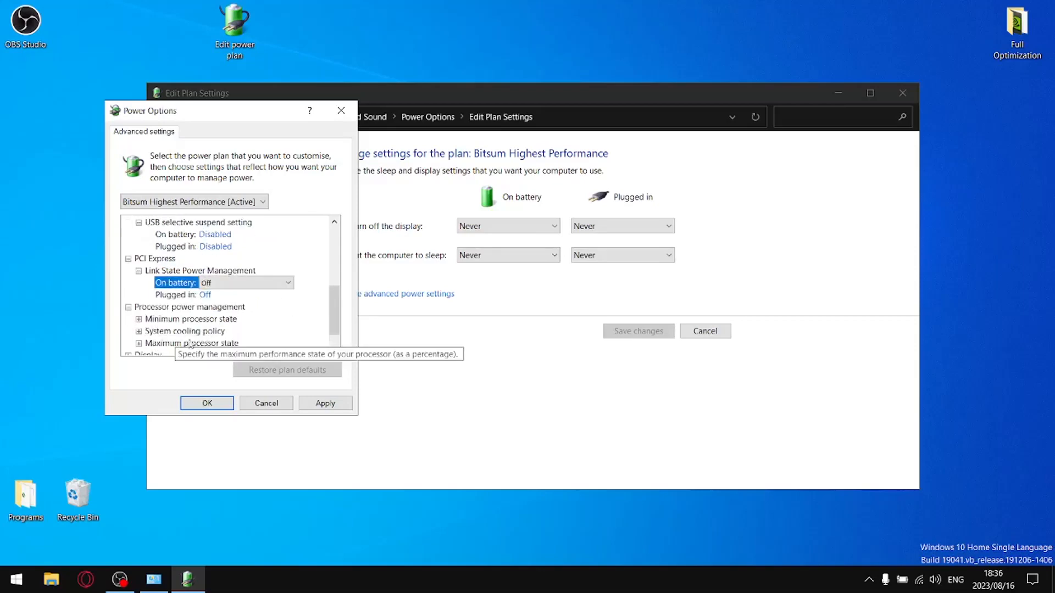
pyautogui.click(138, 319)
pyautogui.scroll(-2, 262, 301)
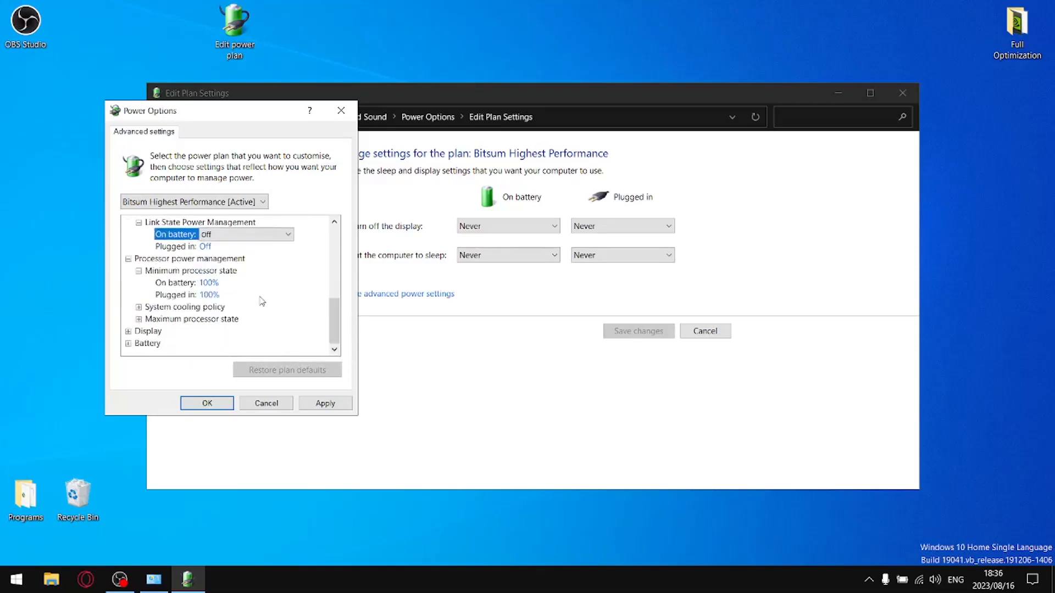
pyautogui.click(139, 306)
pyautogui.click(227, 320)
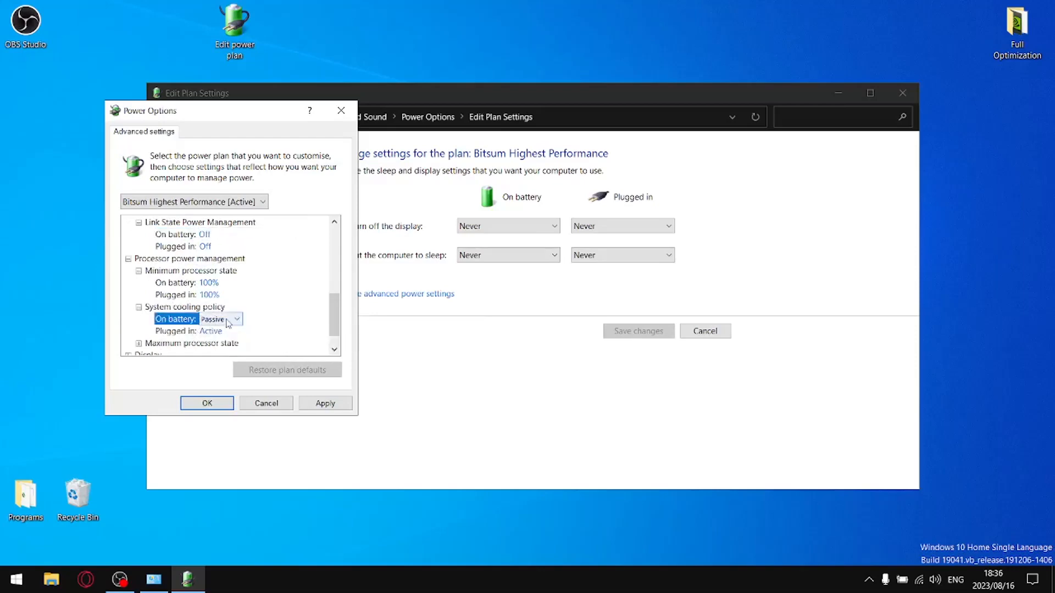
pyautogui.click(227, 320)
pyautogui.click(217, 334)
# Step: Check Maximum processor state and Adaptive display settings, then apply the changes with OK
pyautogui.scroll(-1, 266, 307)
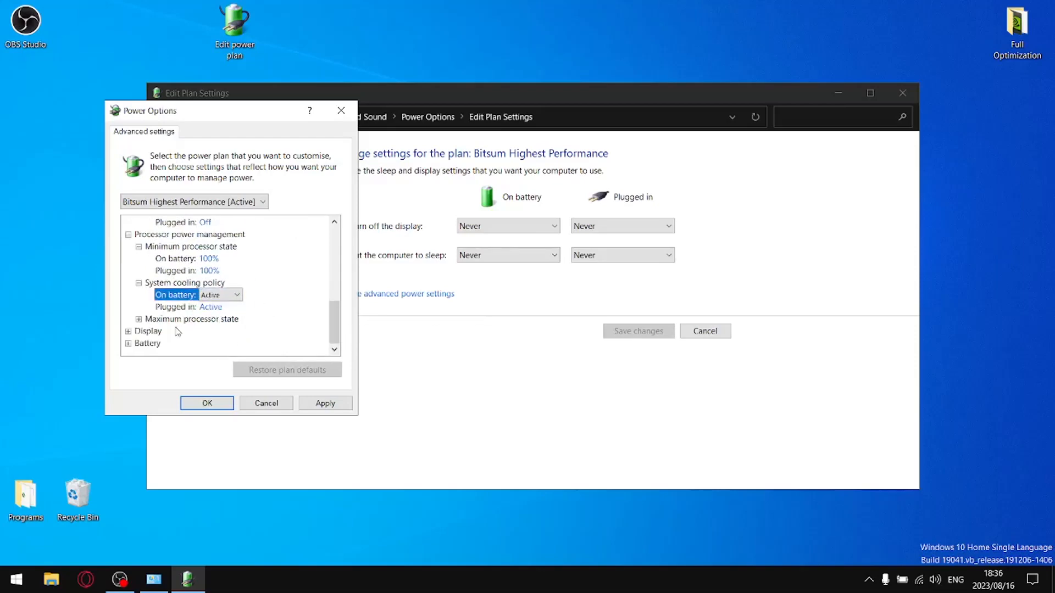
pyautogui.click(138, 318)
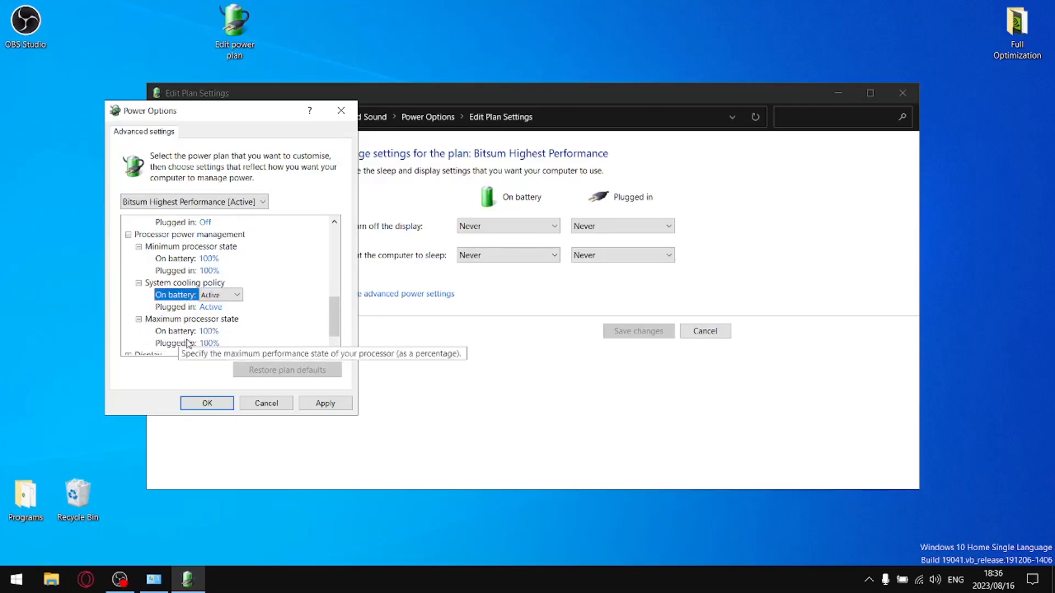
pyautogui.scroll(-1, 313, 293)
pyautogui.click(128, 331)
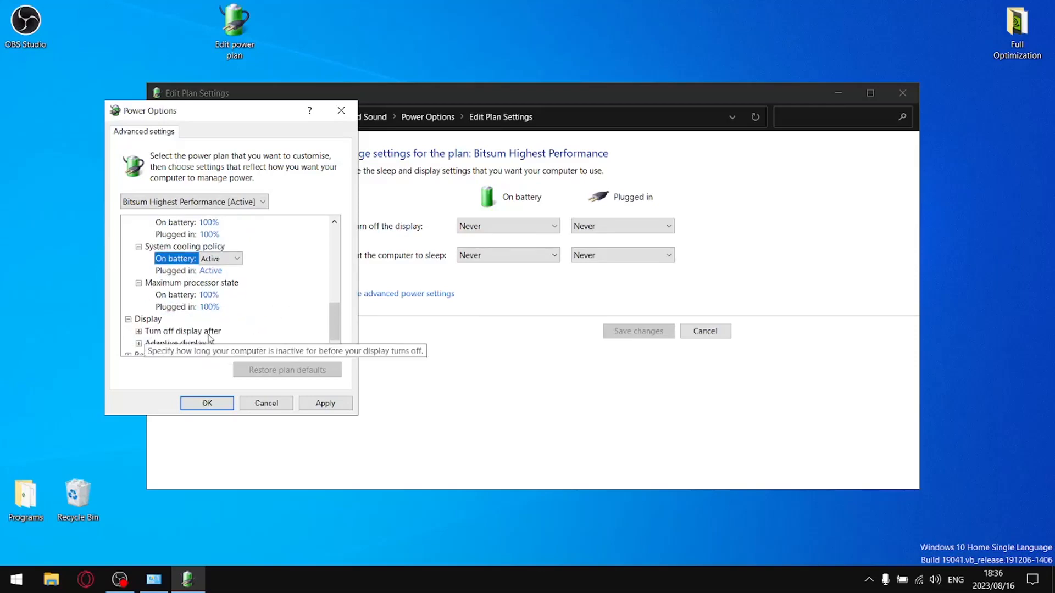
pyautogui.click(139, 332)
pyautogui.scroll(-1, 279, 310)
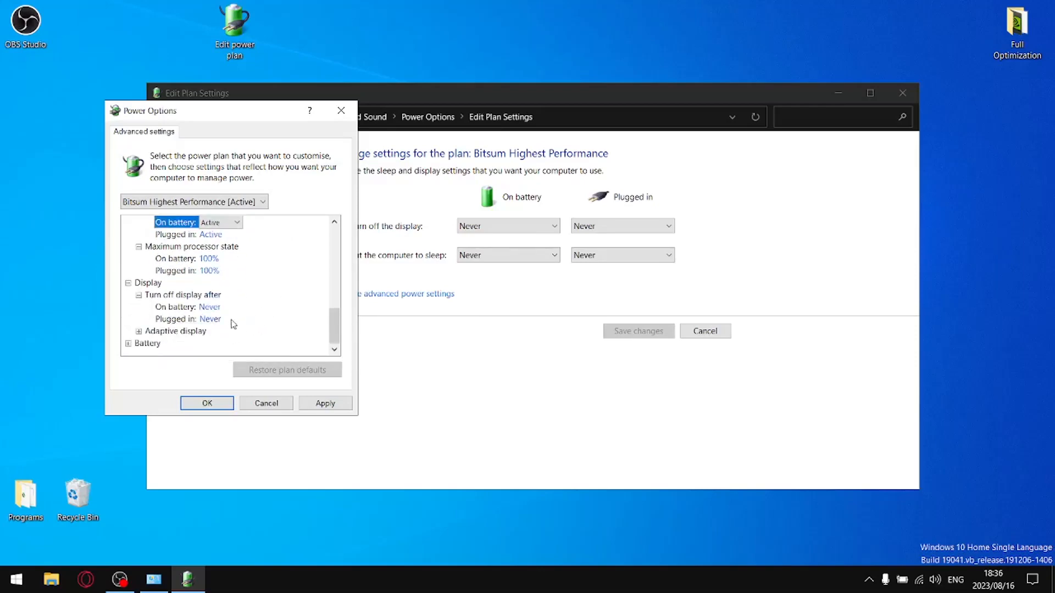
pyautogui.click(140, 333)
pyautogui.scroll(-1, 256, 324)
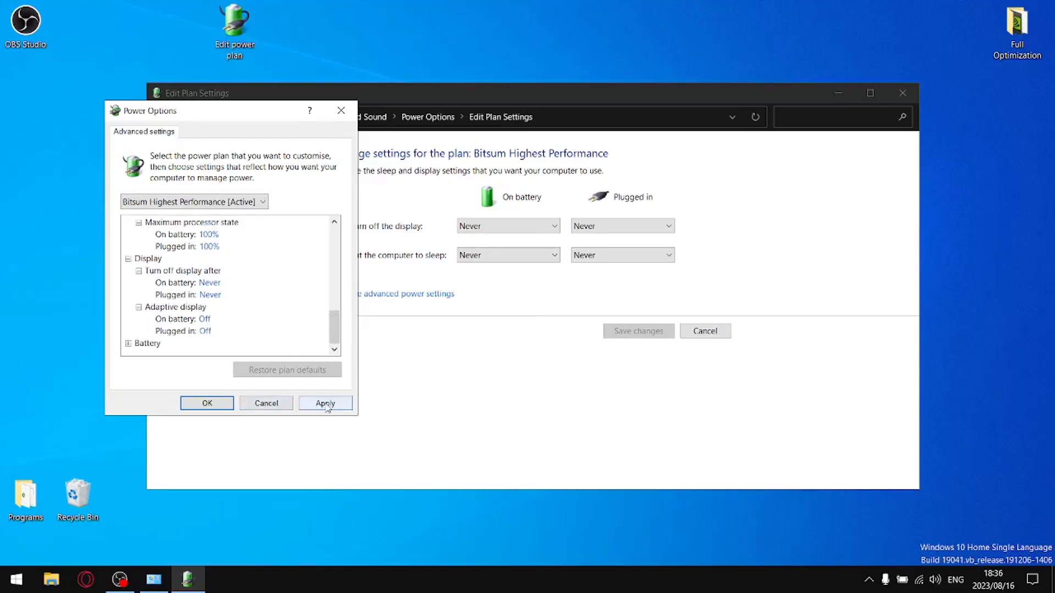
pyautogui.click(207, 404)
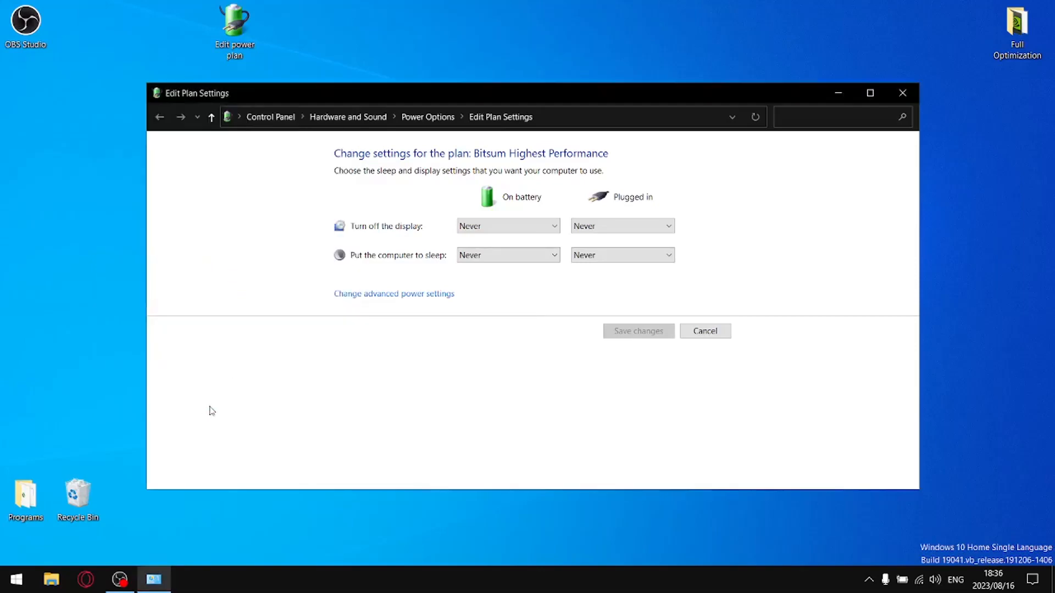
# Step: Close Edit Plan Settings, delete the Edit power plan desktop shortcut, and check the Full Optimization folder
pyautogui.click(902, 92)
pyautogui.rightClick(256, 15)
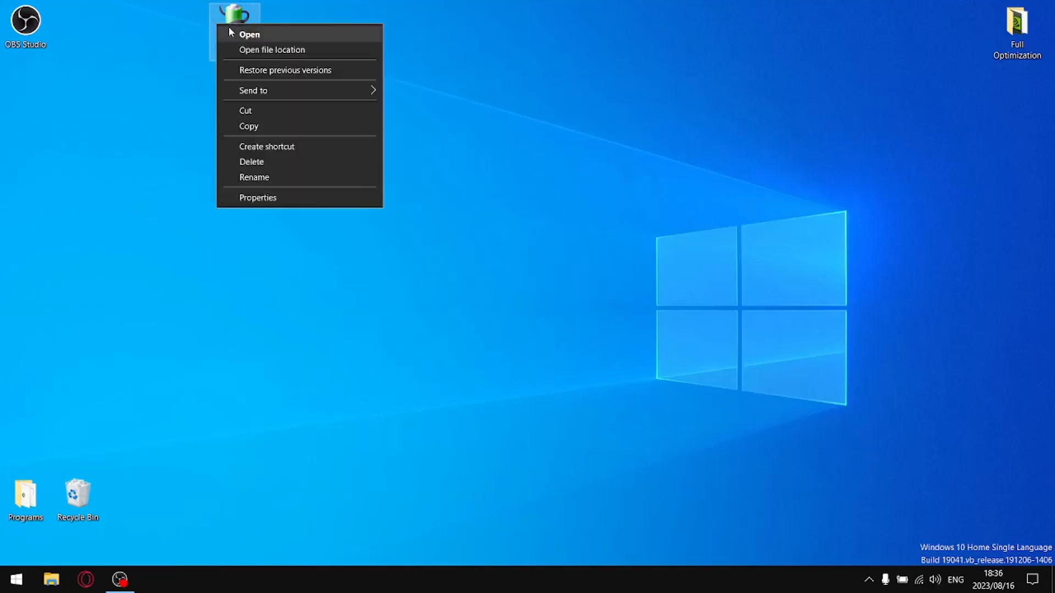
pyautogui.click(283, 159)
pyautogui.doubleClick(1037, 34)
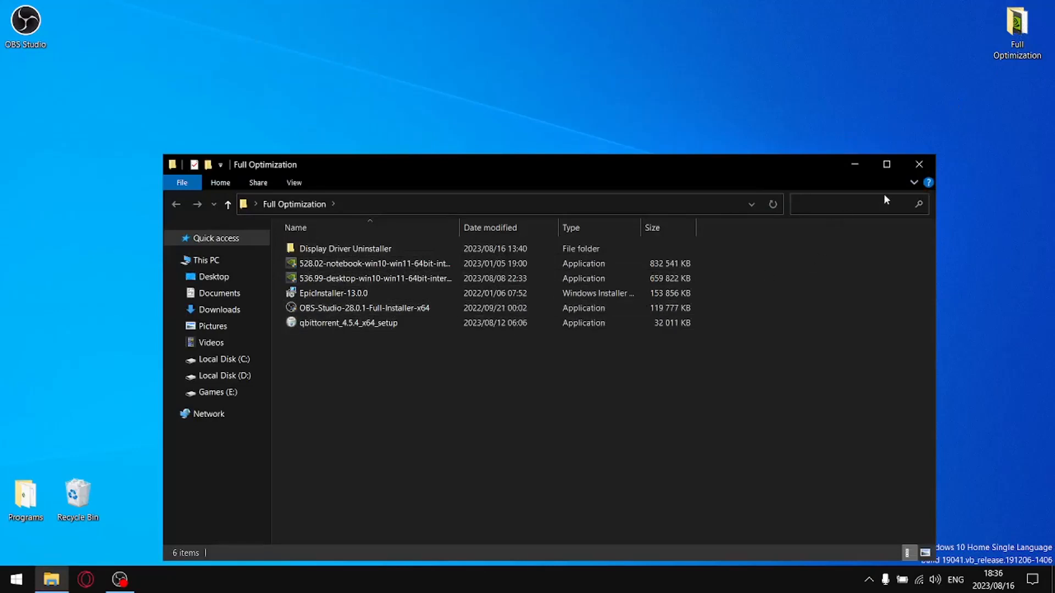
pyautogui.click(918, 165)
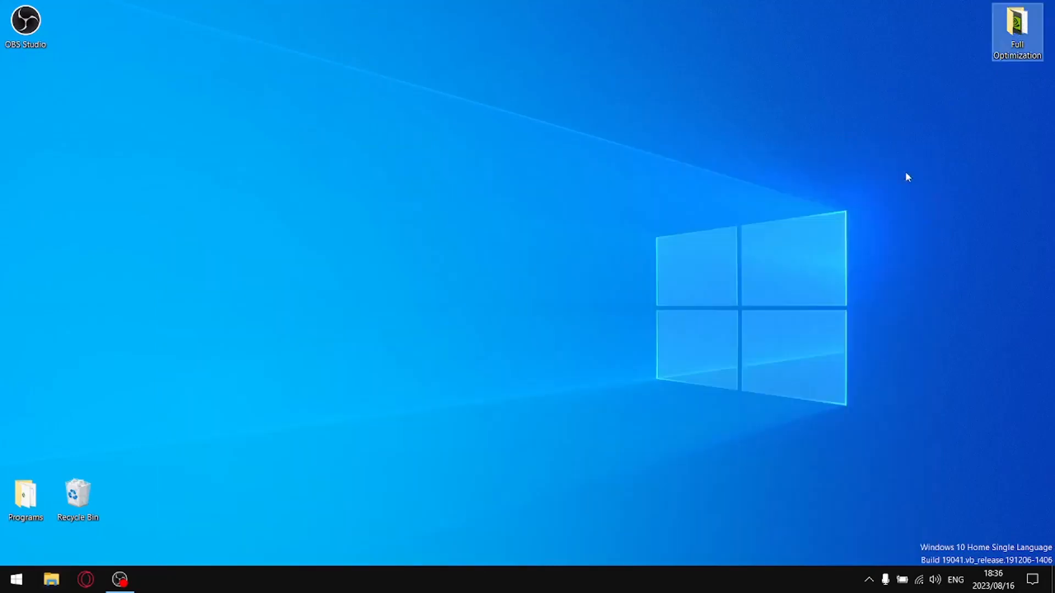